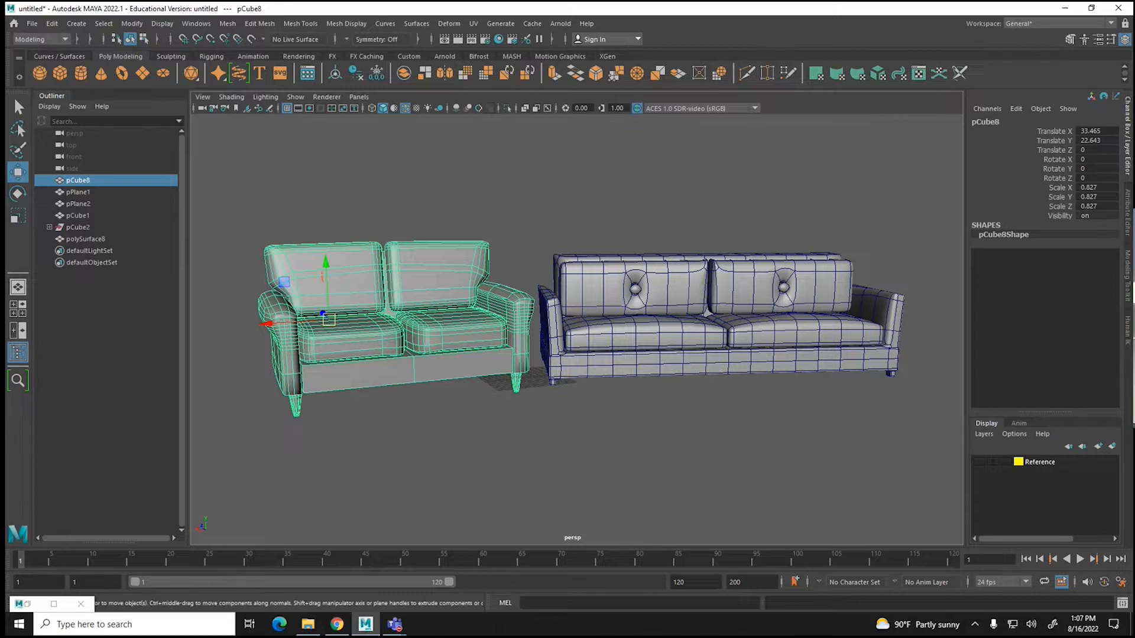
Step: Turn off the smooth preview on the long sofa and the viewport's wireframe-on-shaded display
click(407, 460)
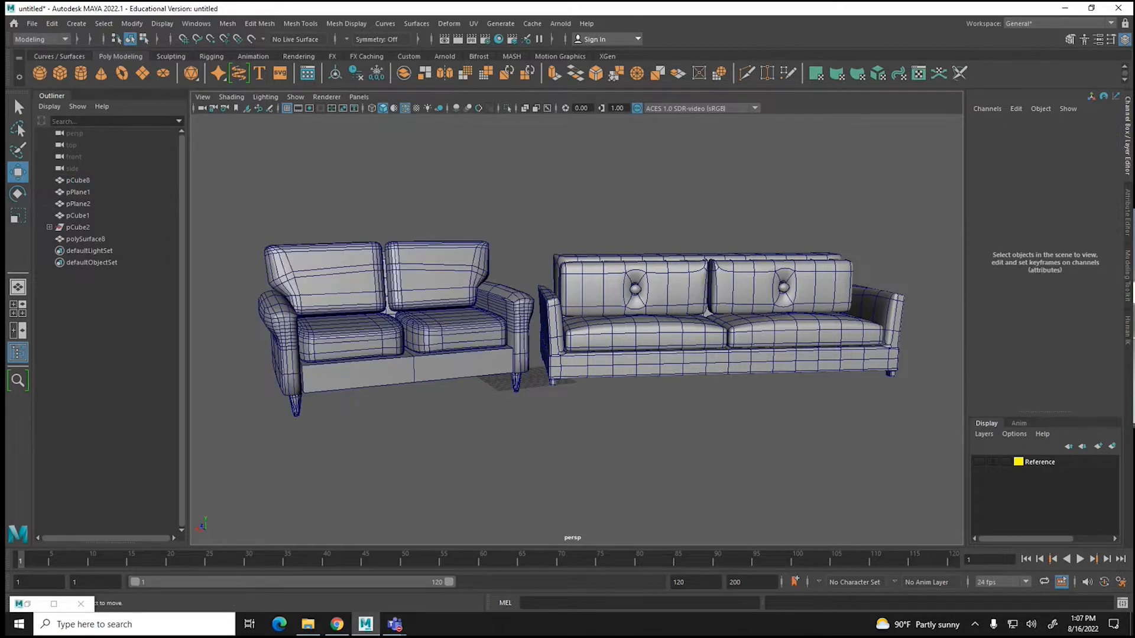
click(709, 337)
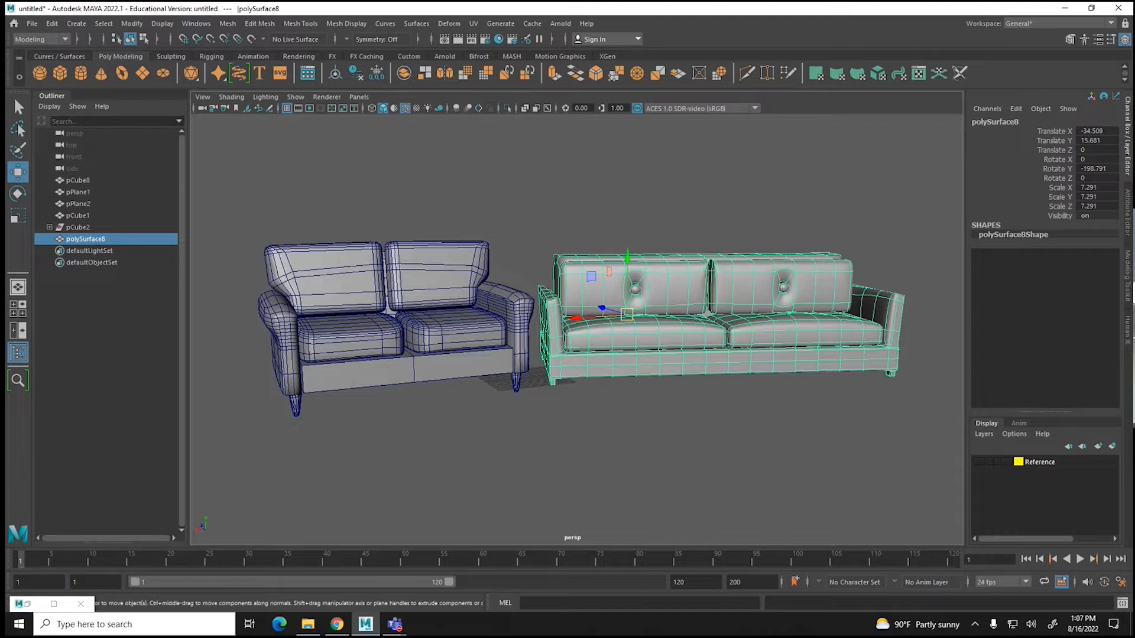
key(f)
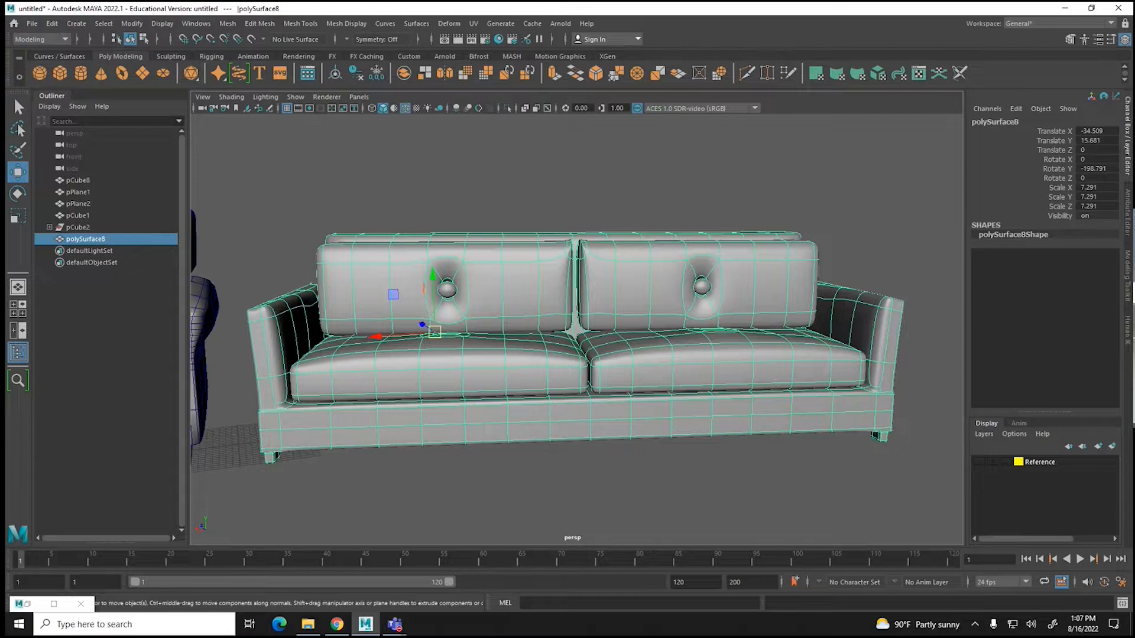
key(1)
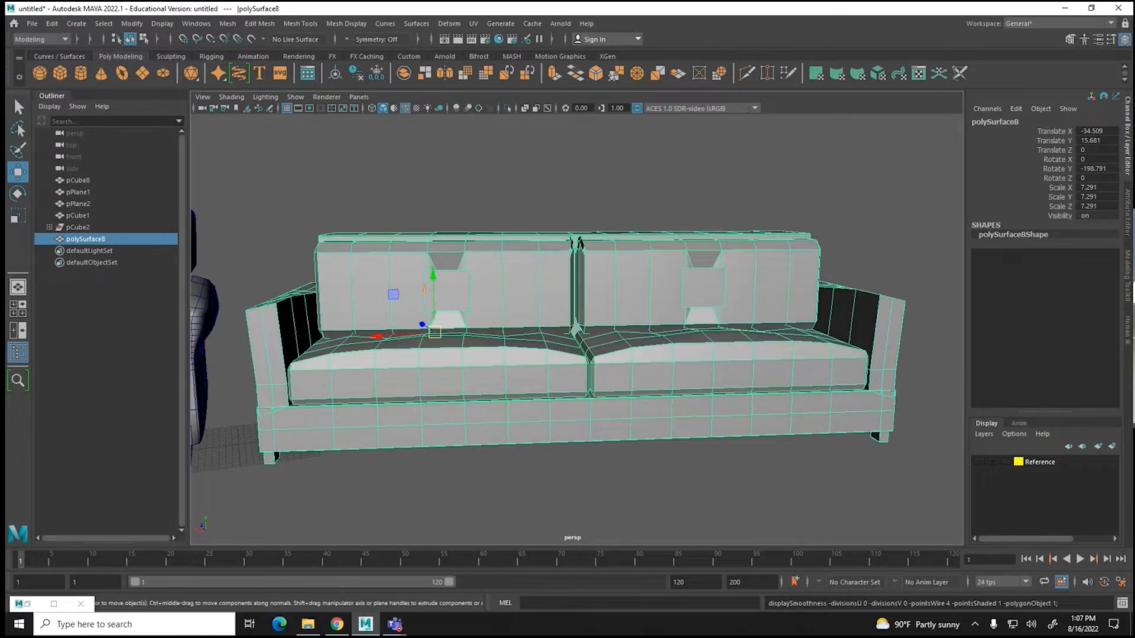
click(616, 216)
click(406, 108)
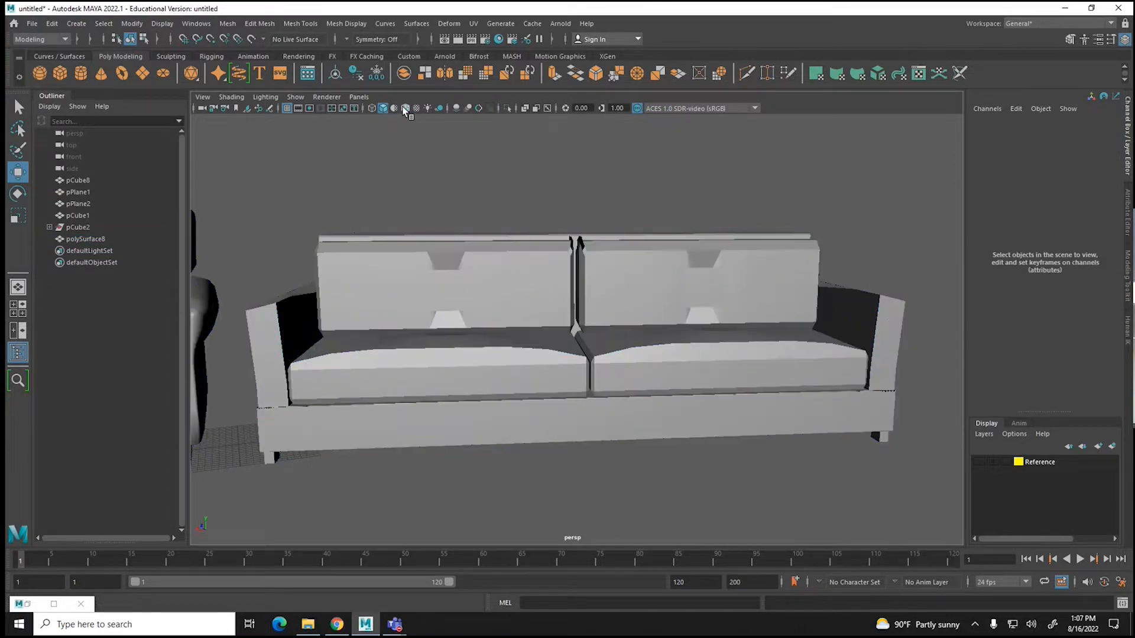
Step: Turn the smooth preview back on for the long sofa
mouse_move(784, 423)
alt+mouse_down()
mouse_move(570, 430)
mouse_move(582, 418)
alt+mouse_up()
click(582, 418)
alt+drag(524, 355, 640, 386)
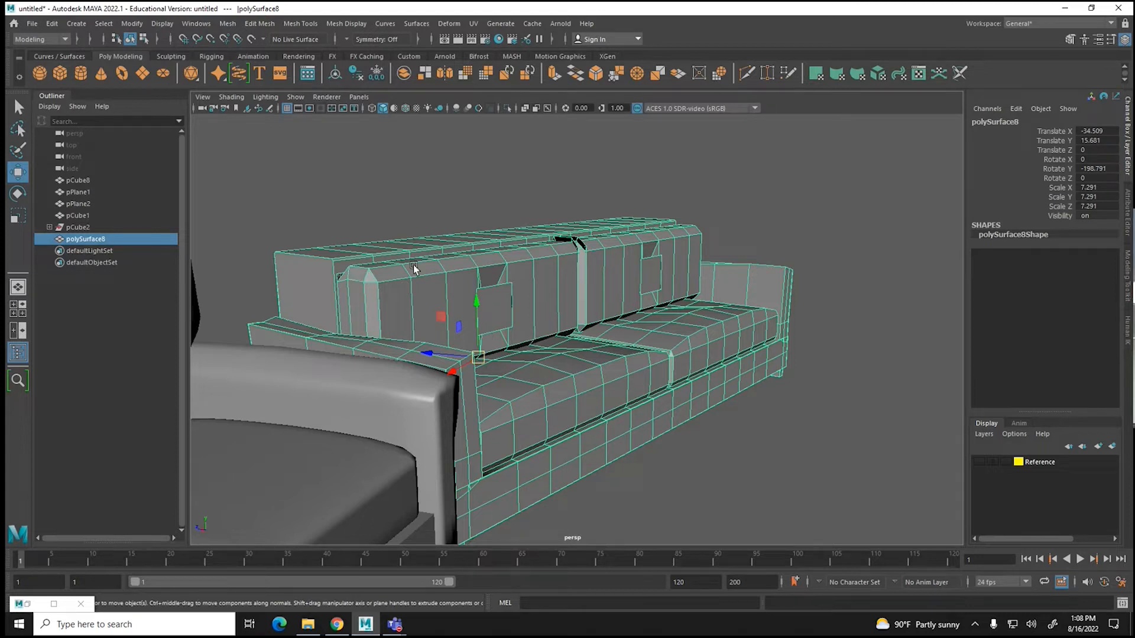
key(3)
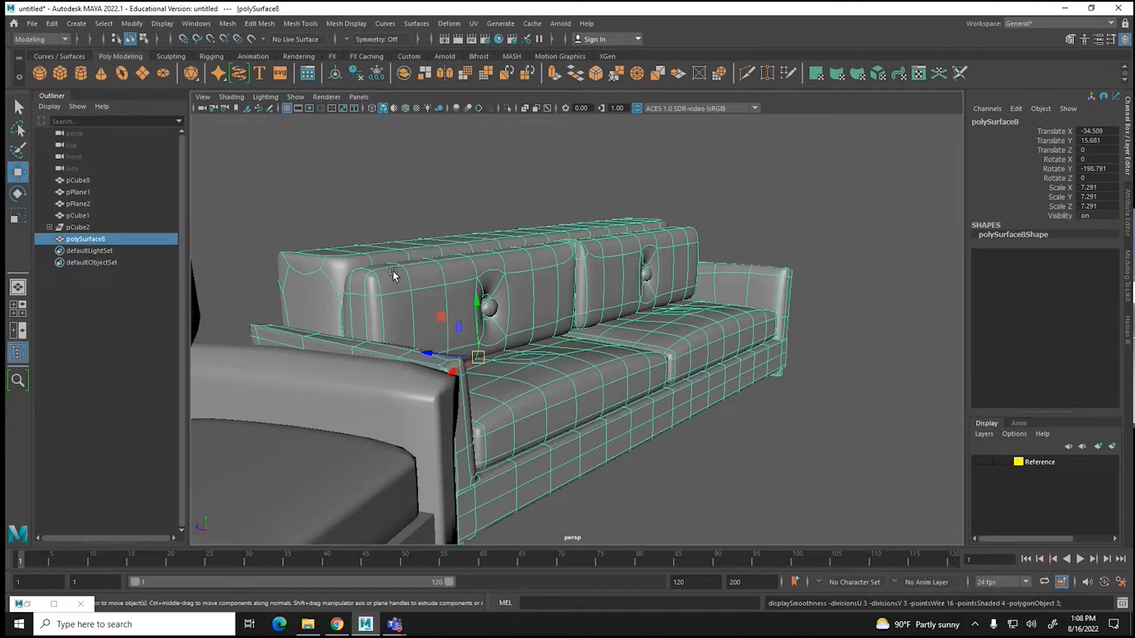
alt+drag(393, 281, 369, 291)
Step: Select all faces of the long sofa's left back cushion and move it up and out in front of the sofa
key(ctrl+shift+a)
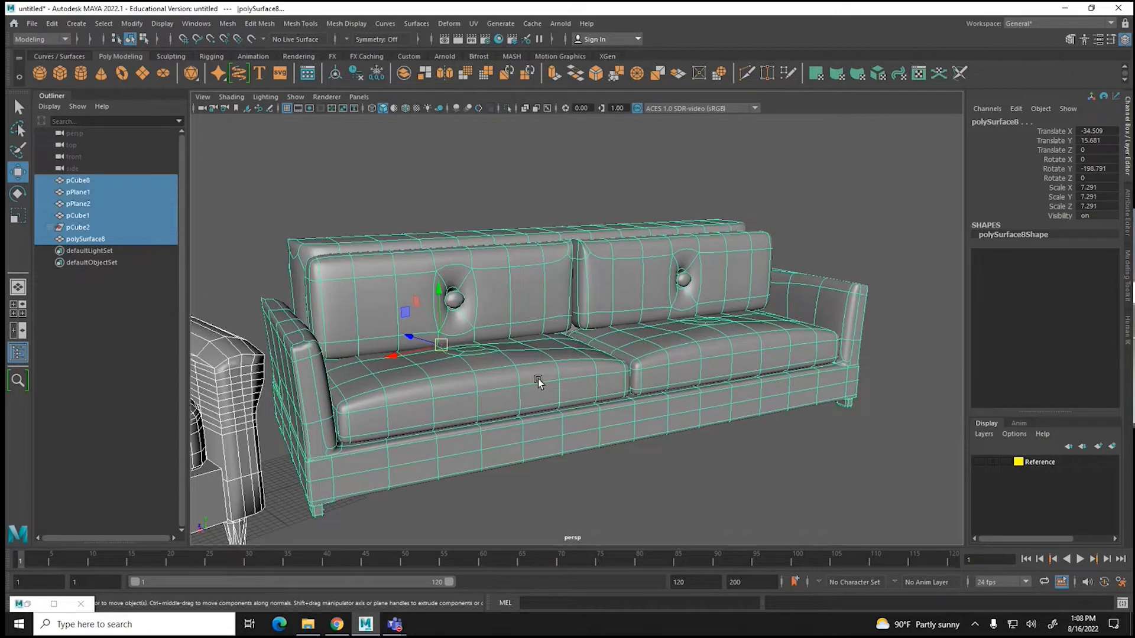
right_drag(538, 379, 526, 266)
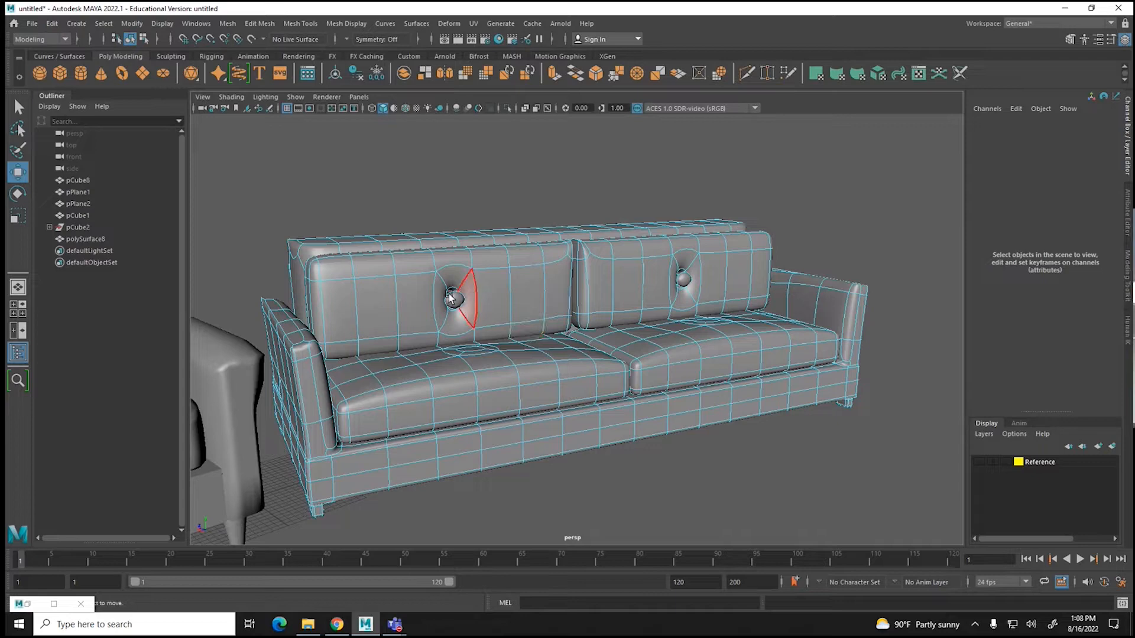
double_click(431, 286)
alt+drag(432, 338, 506, 142)
drag(488, 208, 826, 204)
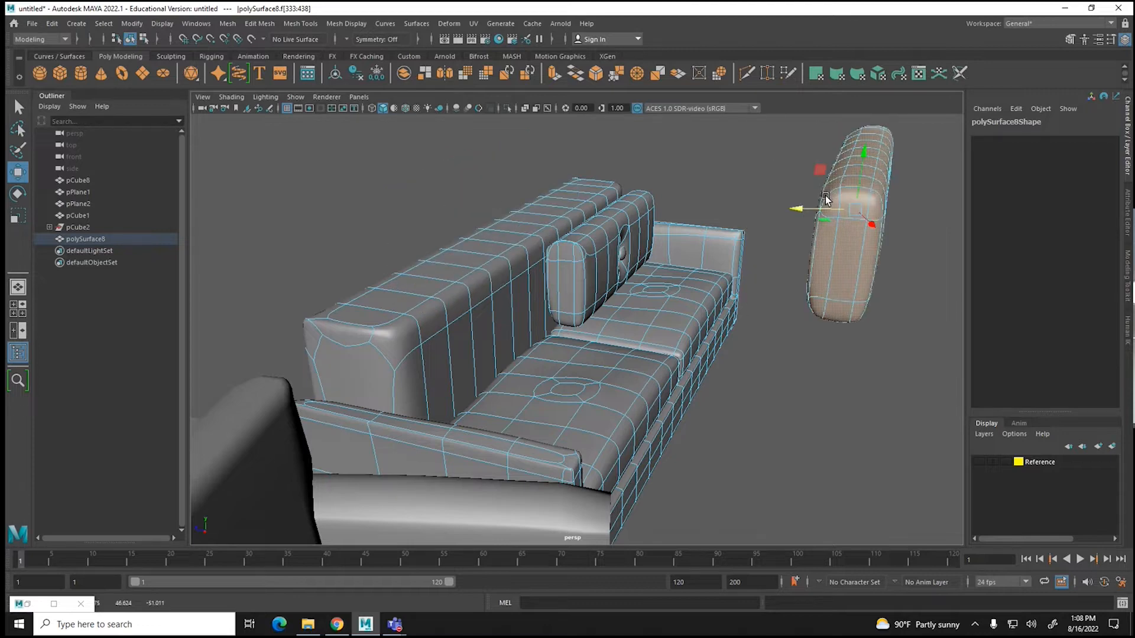
Step: Lift the long sofa's left seat cushion off the base and move it out in front of the sofa
click(541, 386)
drag(562, 328, 550, 155)
drag(519, 220, 786, 243)
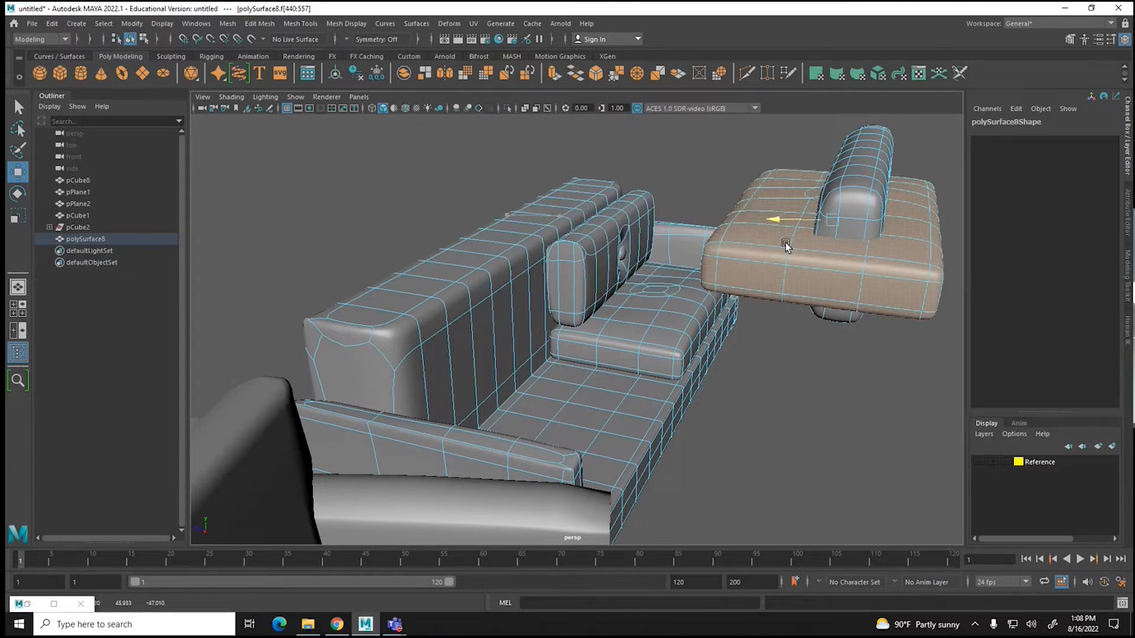
Step: Return to object mode and delete the long sofa from the scene
alt+drag(797, 383, 646, 375)
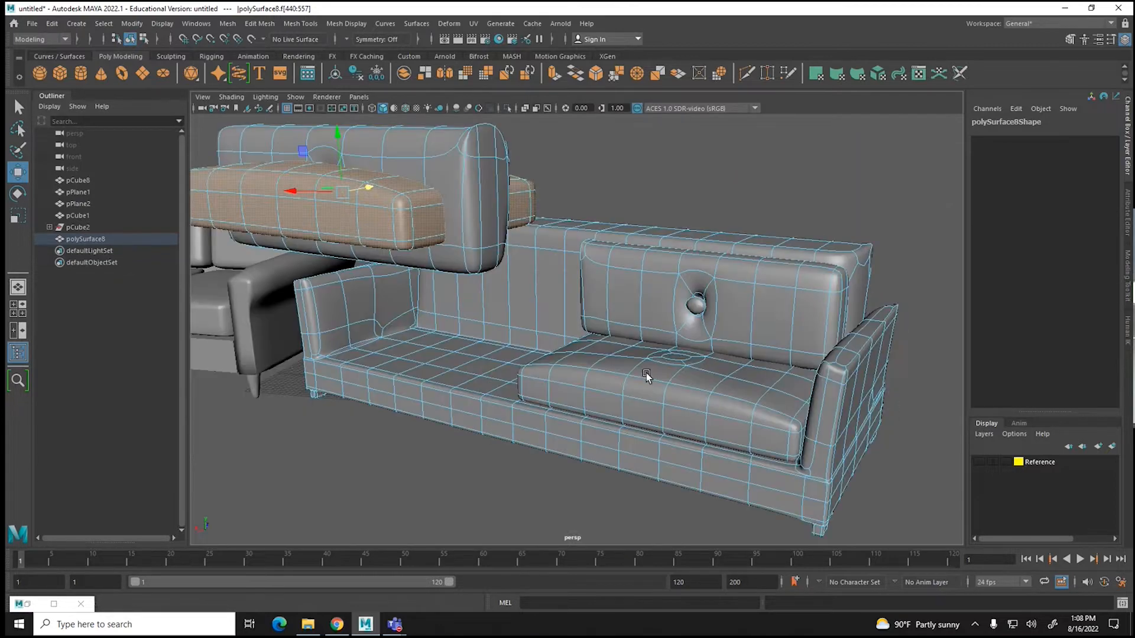
right_click(488, 357)
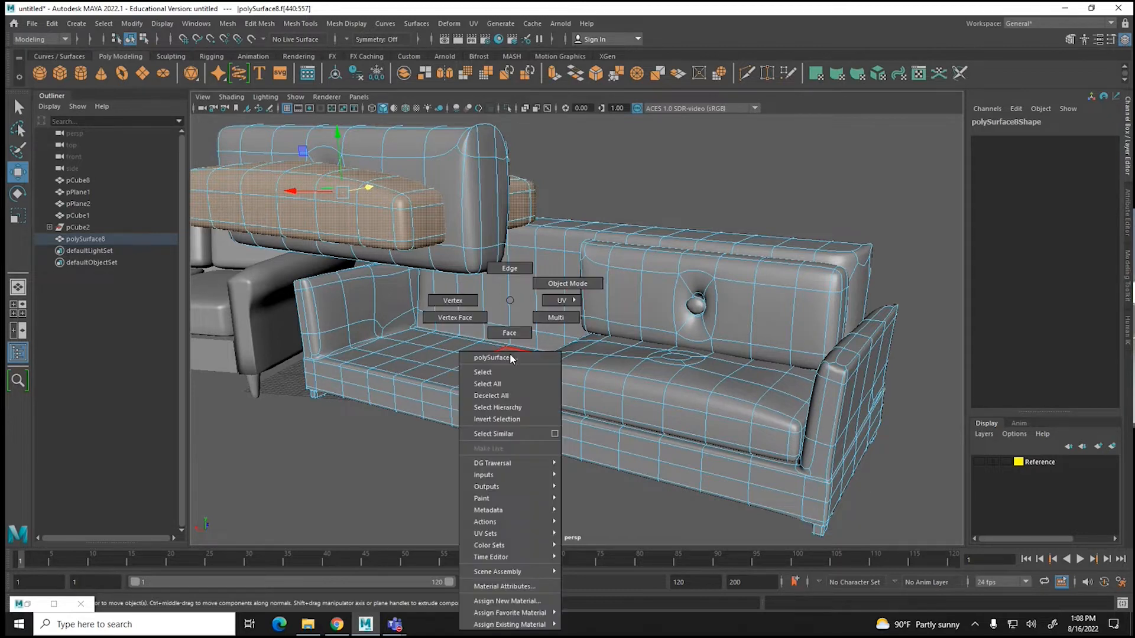
click(553, 293)
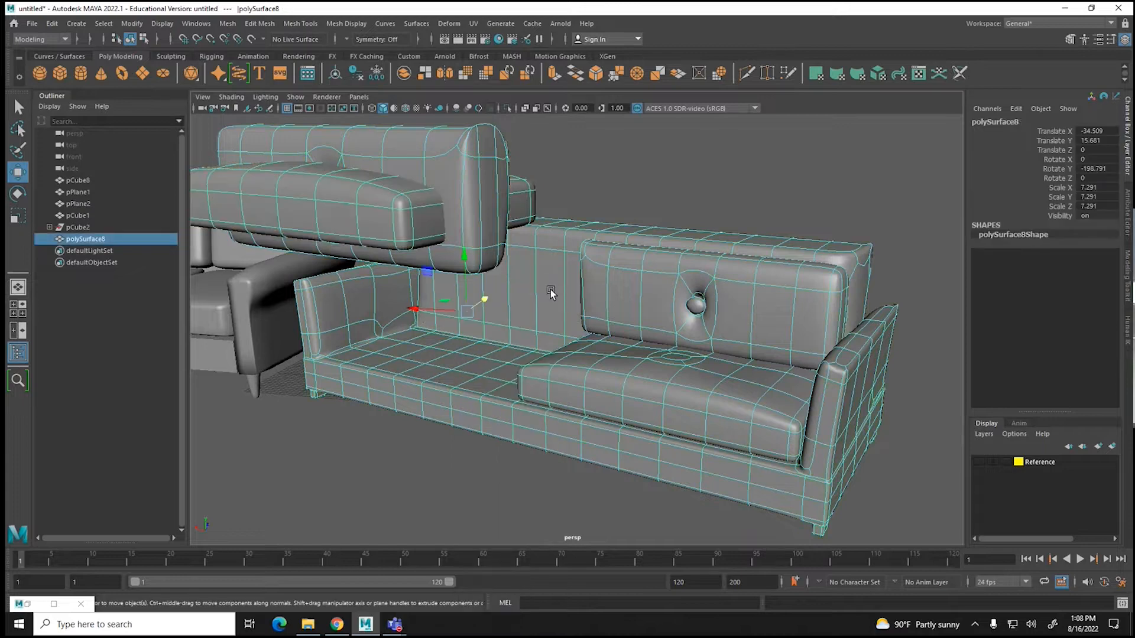
key(ctrl+z)
Step: Try moving the loveseat's left seat cushion away from the frame, and undo the move
key(f)
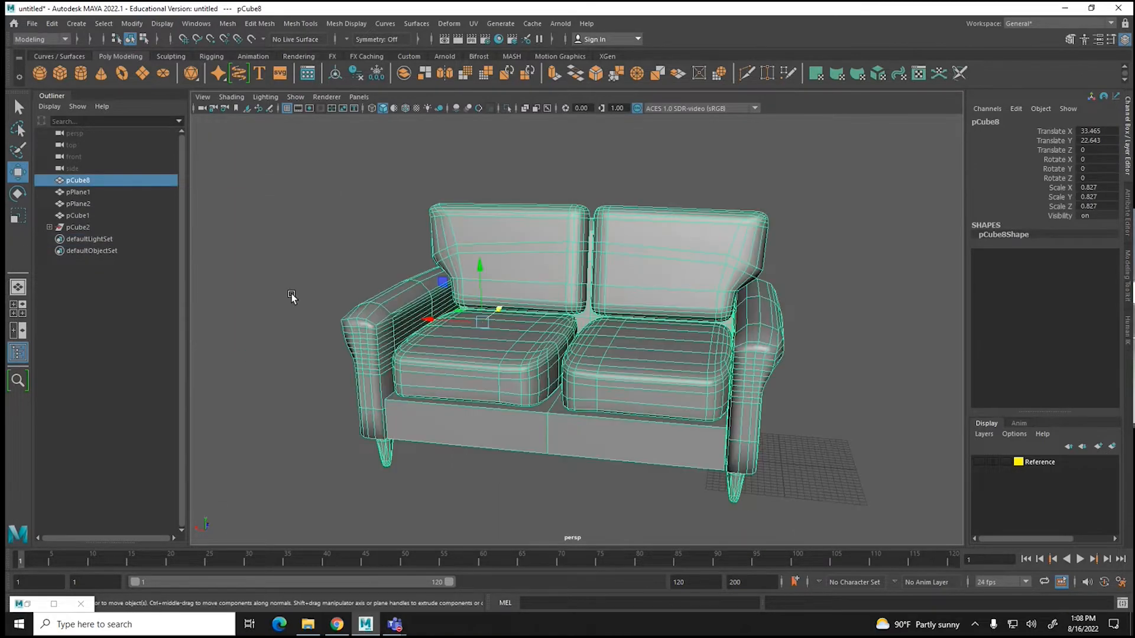
alt+drag(412, 393, 487, 376)
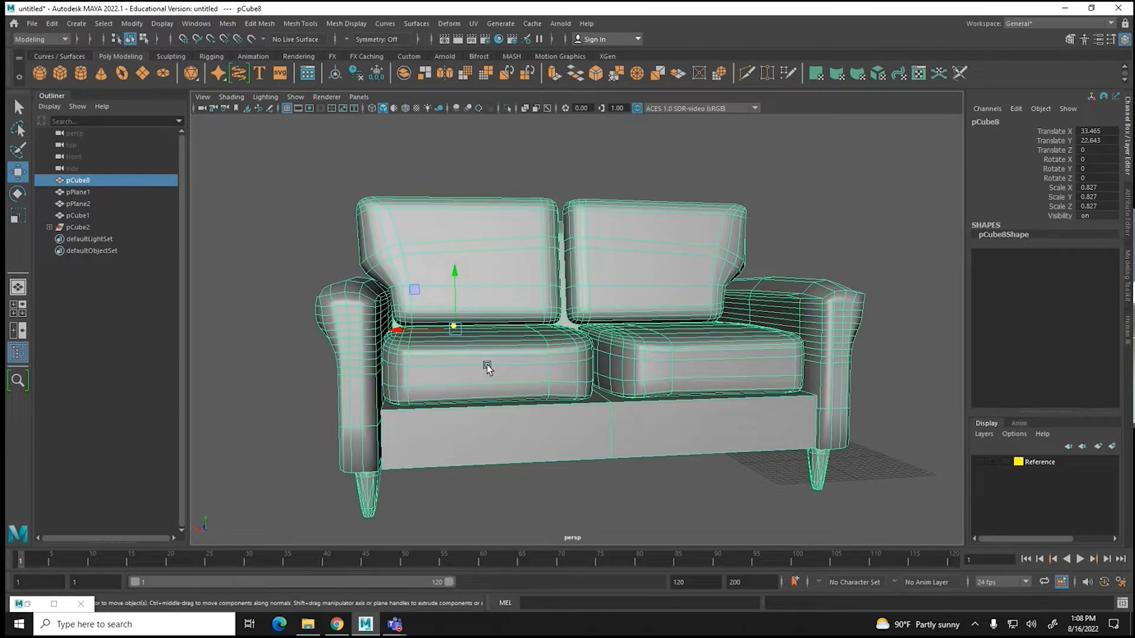
right_drag(487, 364, 496, 331)
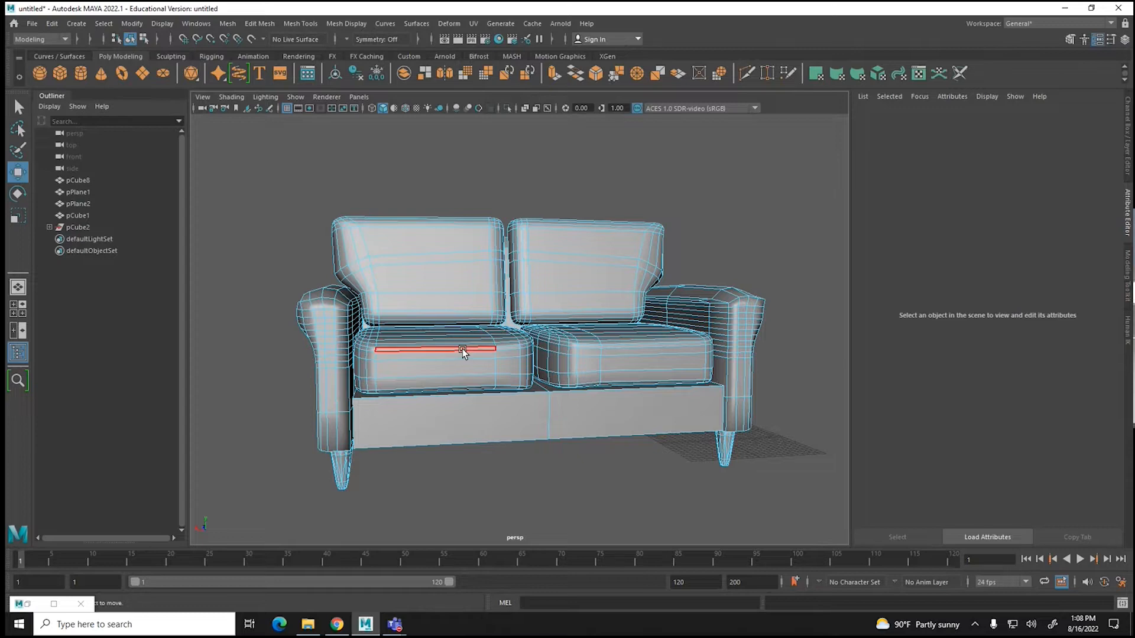
double_click(462, 349)
alt+drag(463, 352, 696, 417)
alt+drag(558, 397, 463, 380)
key(ctrl+z)
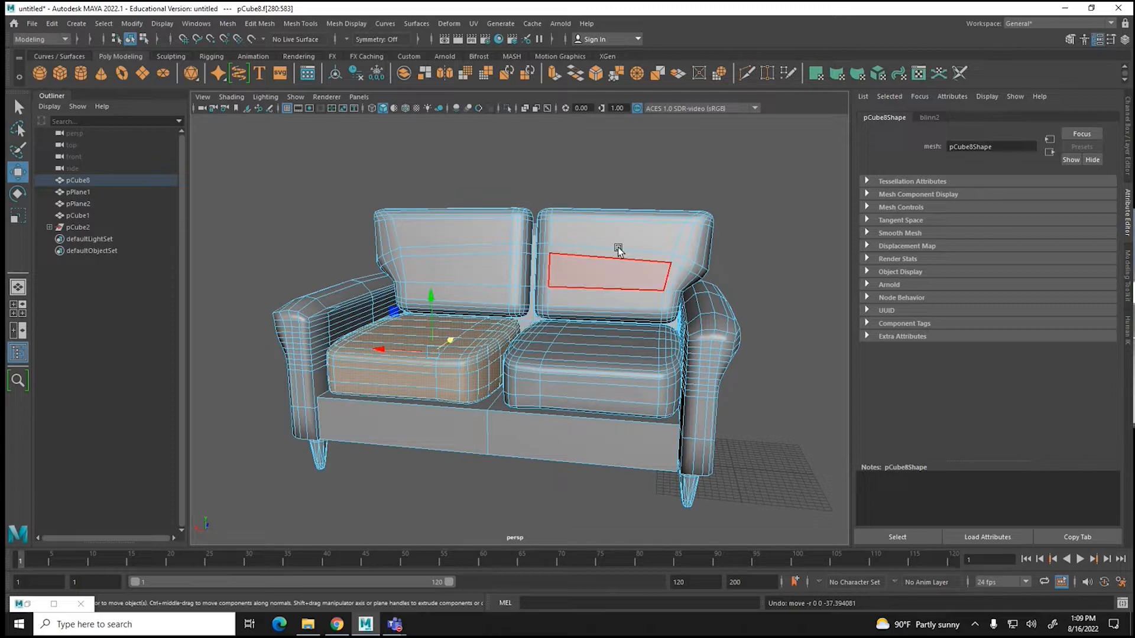
Step: Preview the loveseat smoothed in object mode, examine its base and back panel, and return it to the unsmoothed display
key(F8)
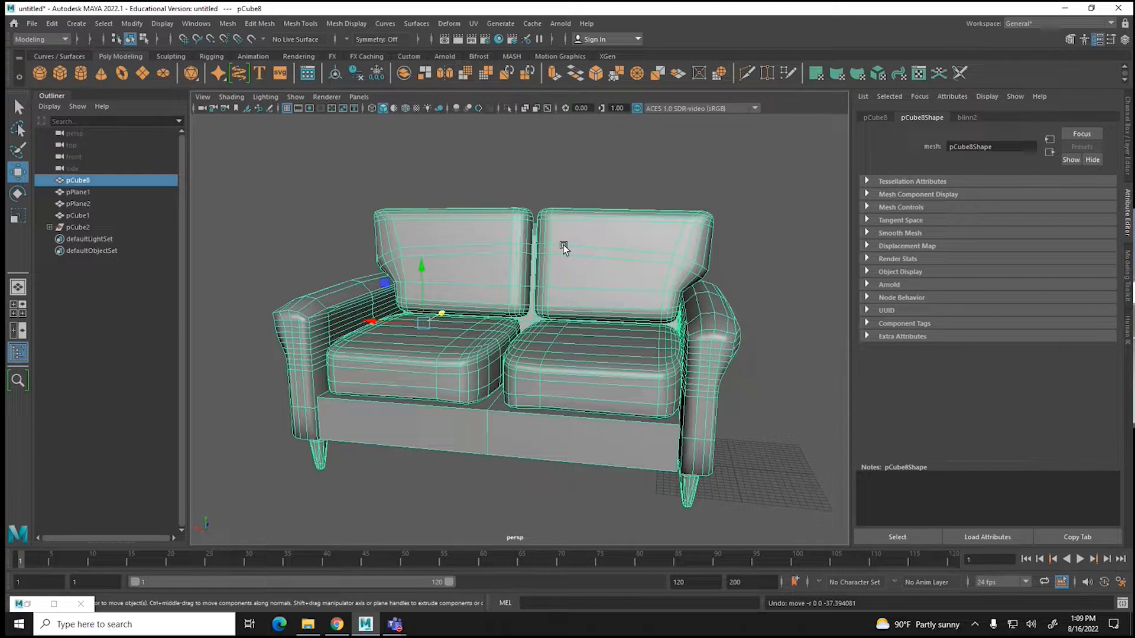
key(3)
click(389, 461)
alt+drag(388, 460, 418, 413)
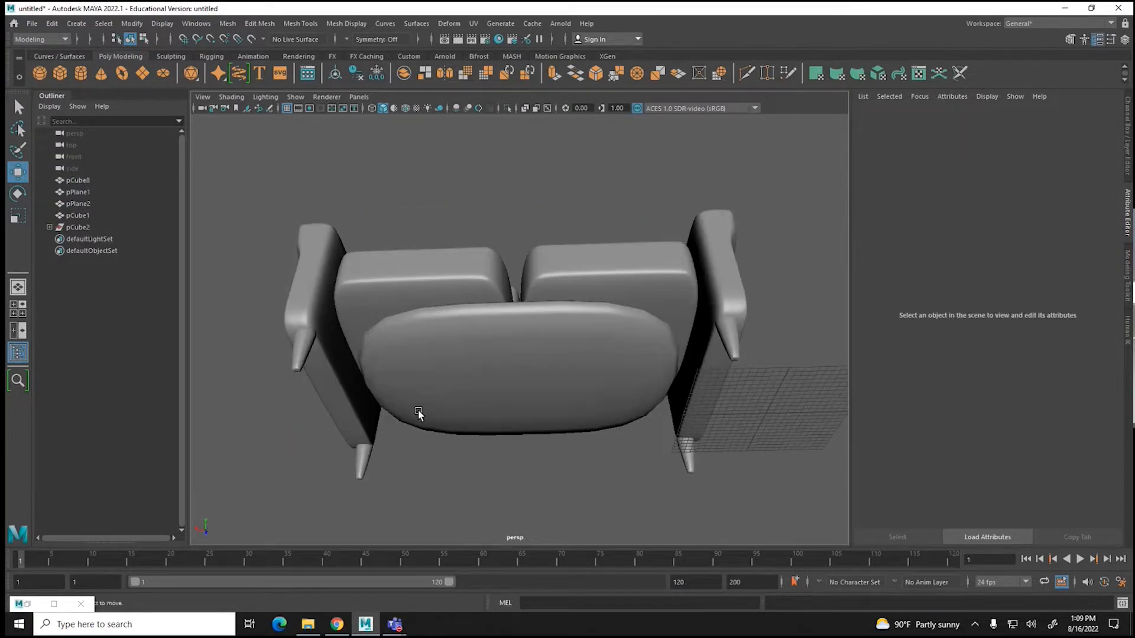
click(430, 364)
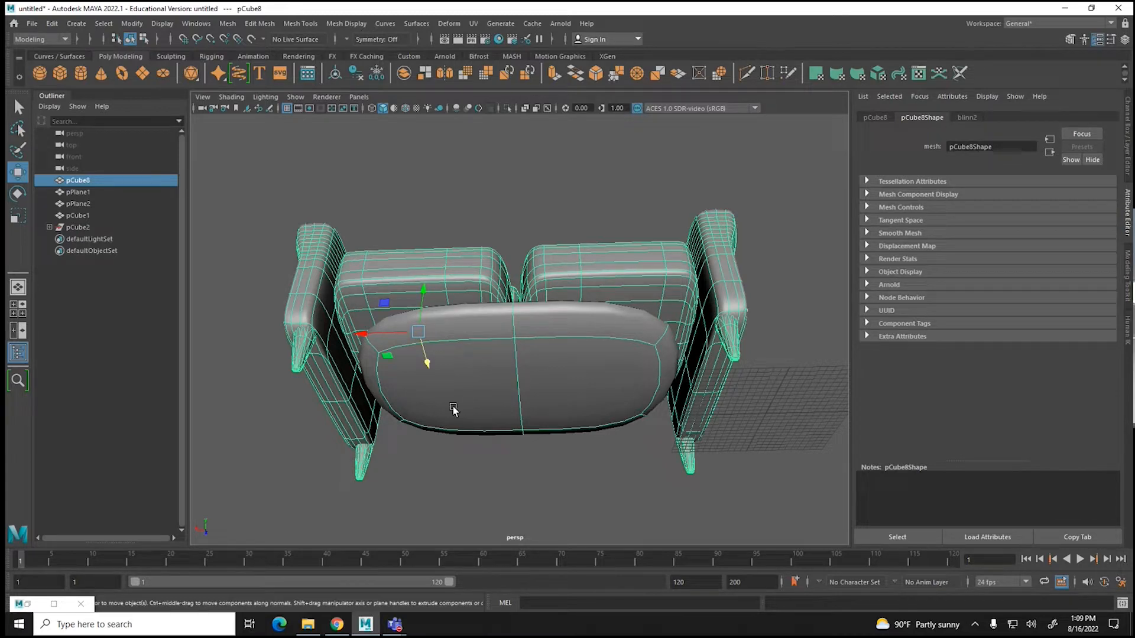
mouse_move(452, 405)
alt+mouse_down()
mouse_move(438, 433)
mouse_move(279, 429)
mouse_move(461, 425)
alt+mouse_up()
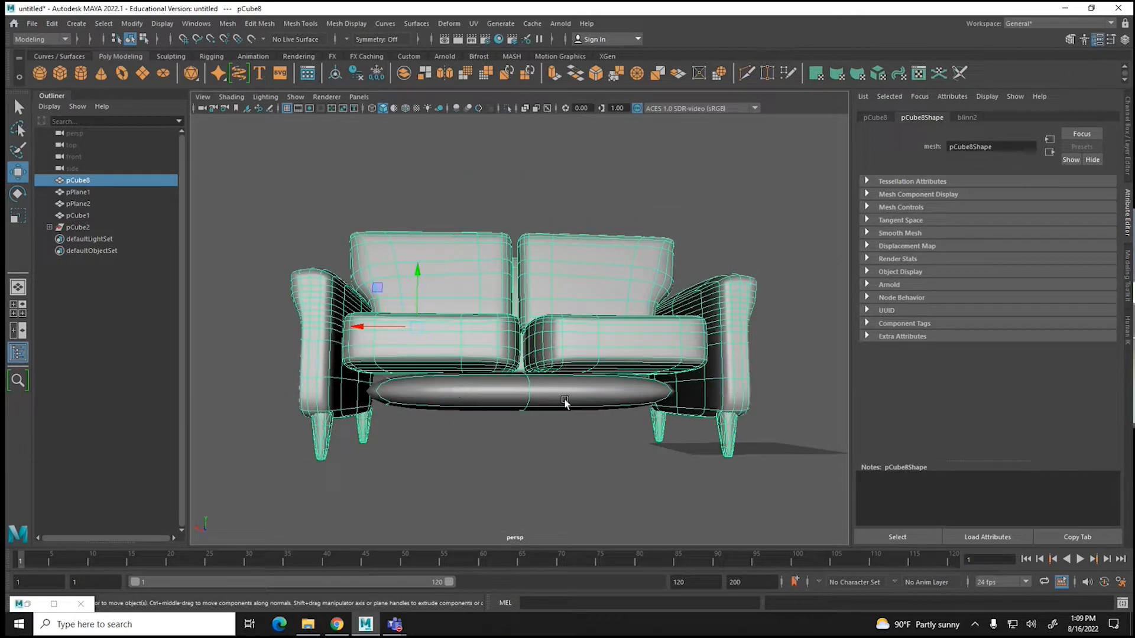
alt+drag(541, 426, 692, 393)
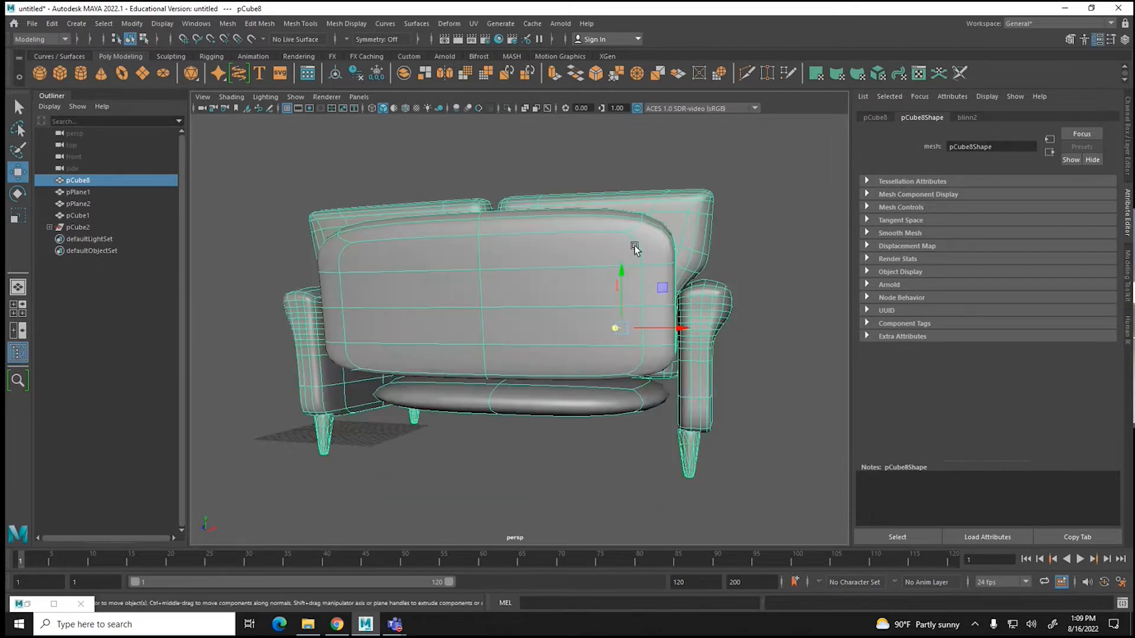
key(1)
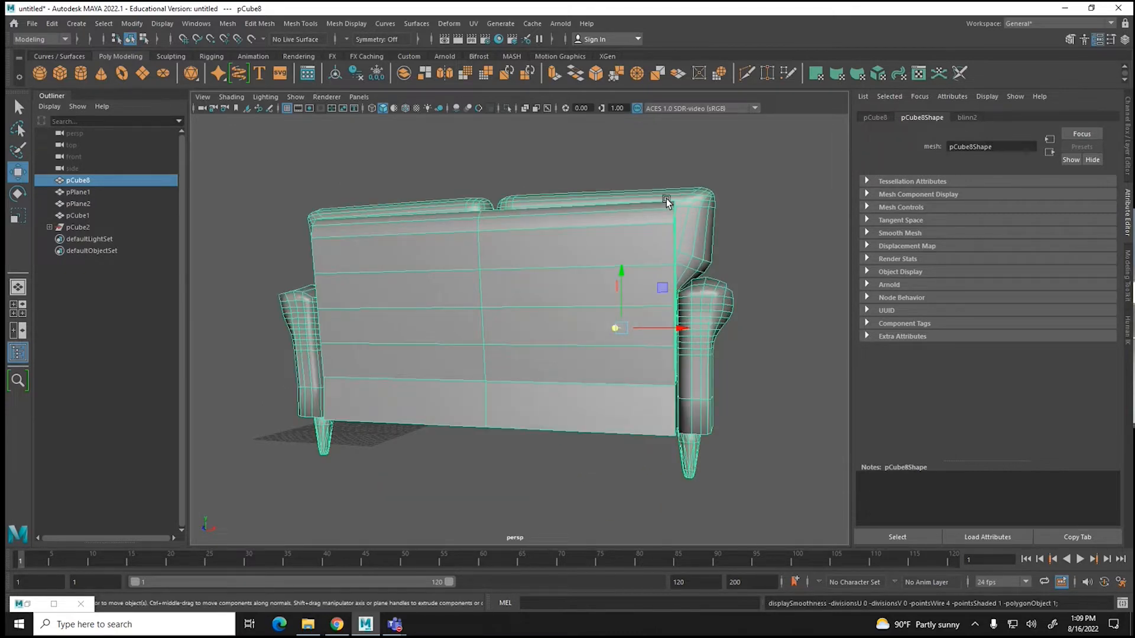
Step: Bevel the border edges of the loveseat's back panel on both sides
alt+drag(675, 216, 534, 317)
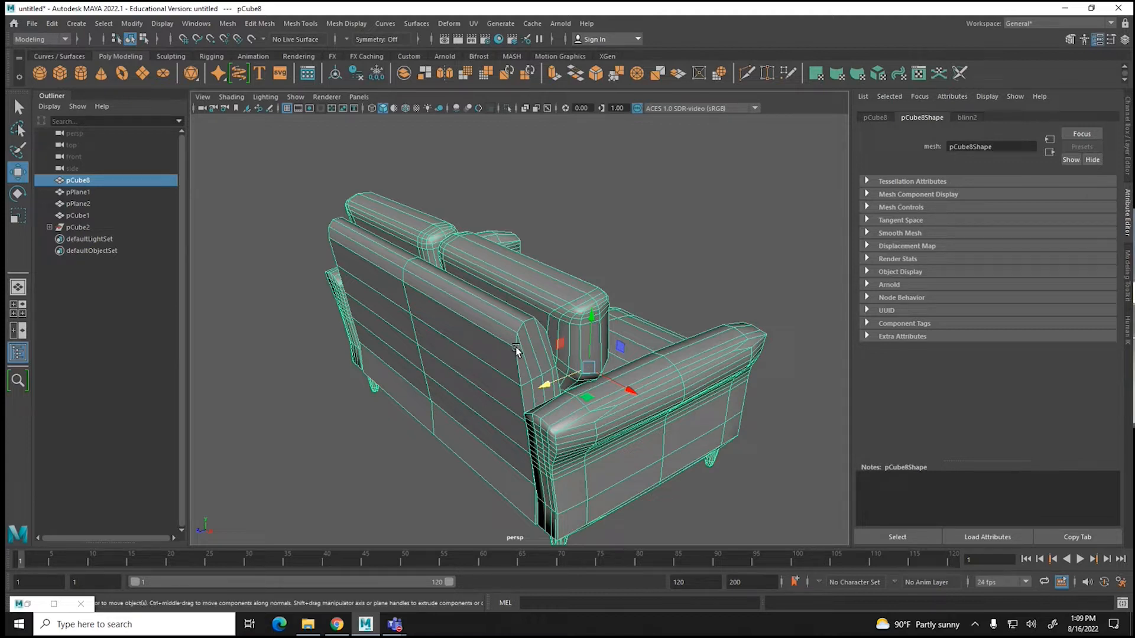
key(F11)
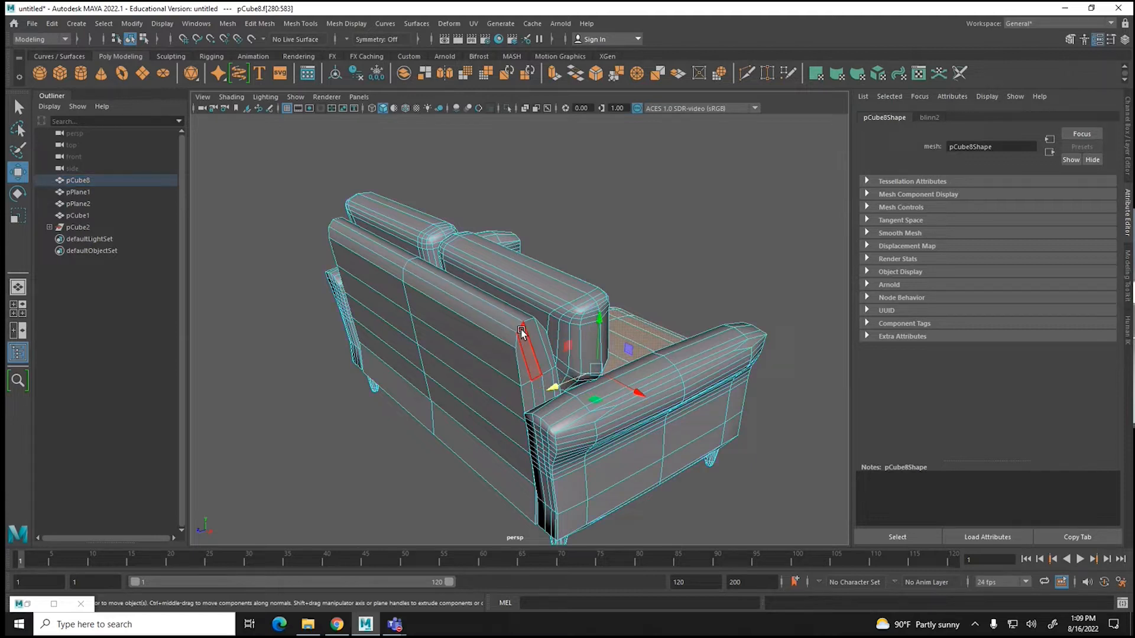
right_drag(520, 329, 526, 271)
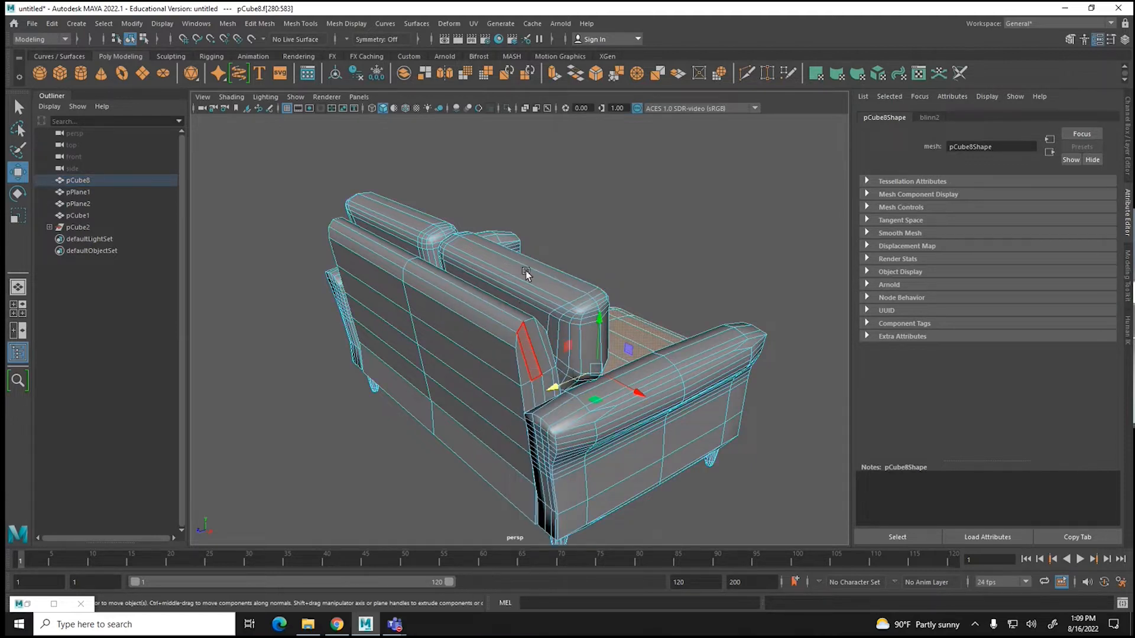
click(520, 329)
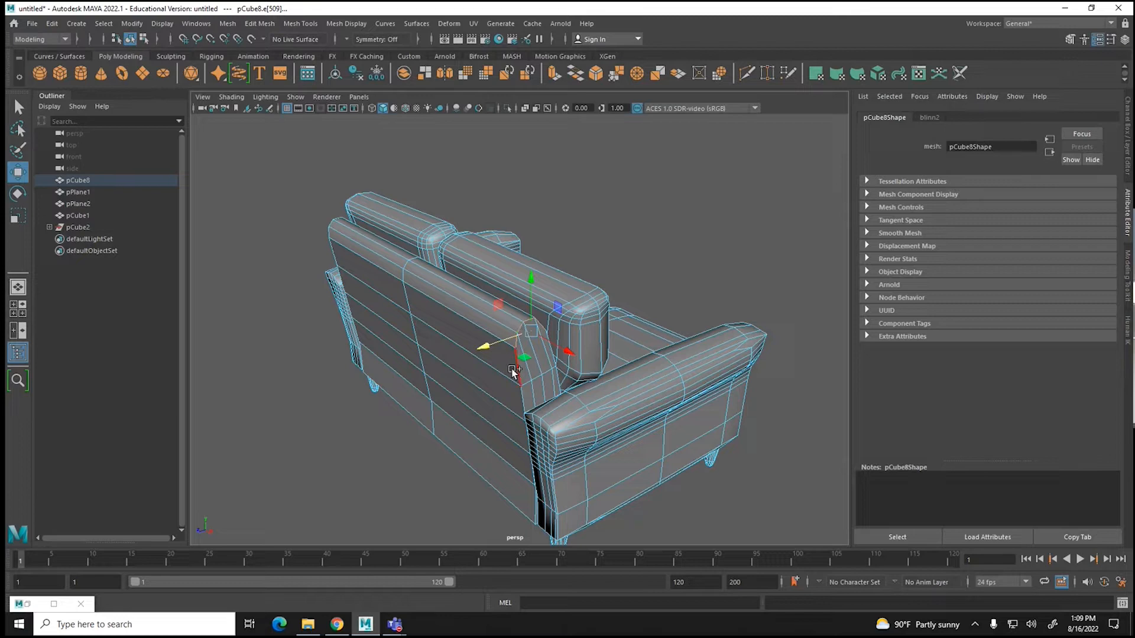
click(546, 344)
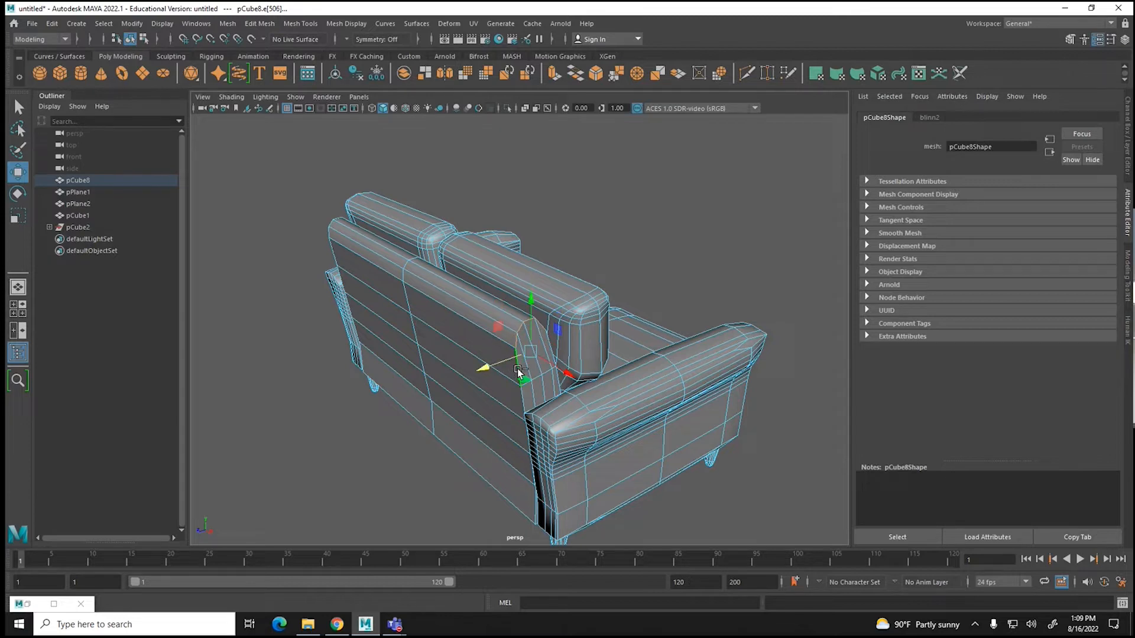
shift+double_click(551, 345)
alt+drag(461, 404, 614, 396)
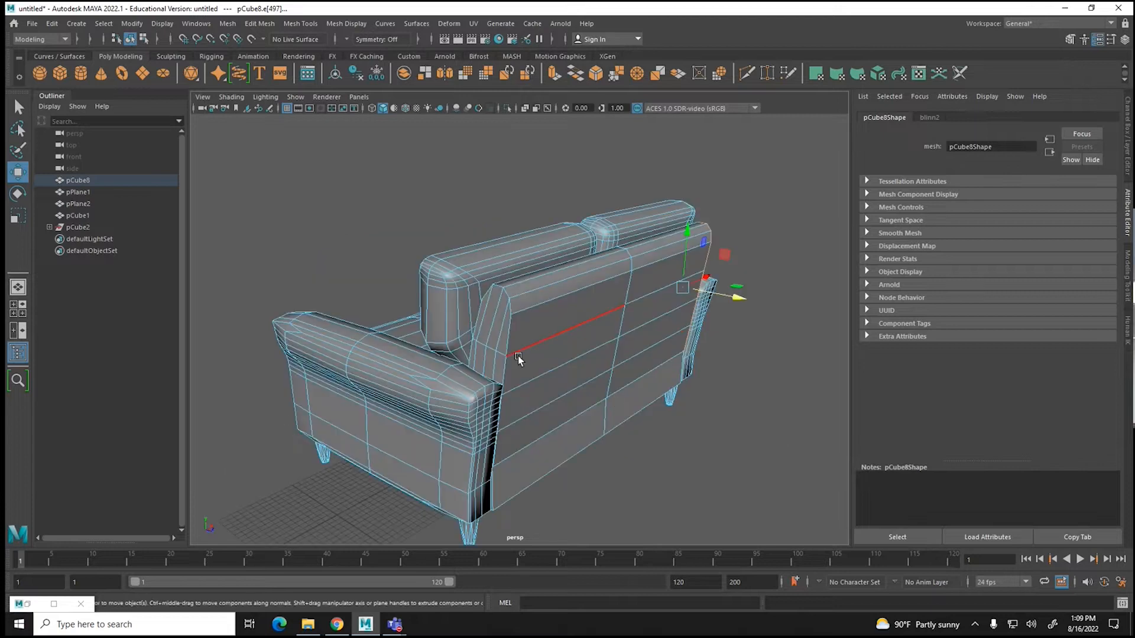
shift+double_click(504, 291)
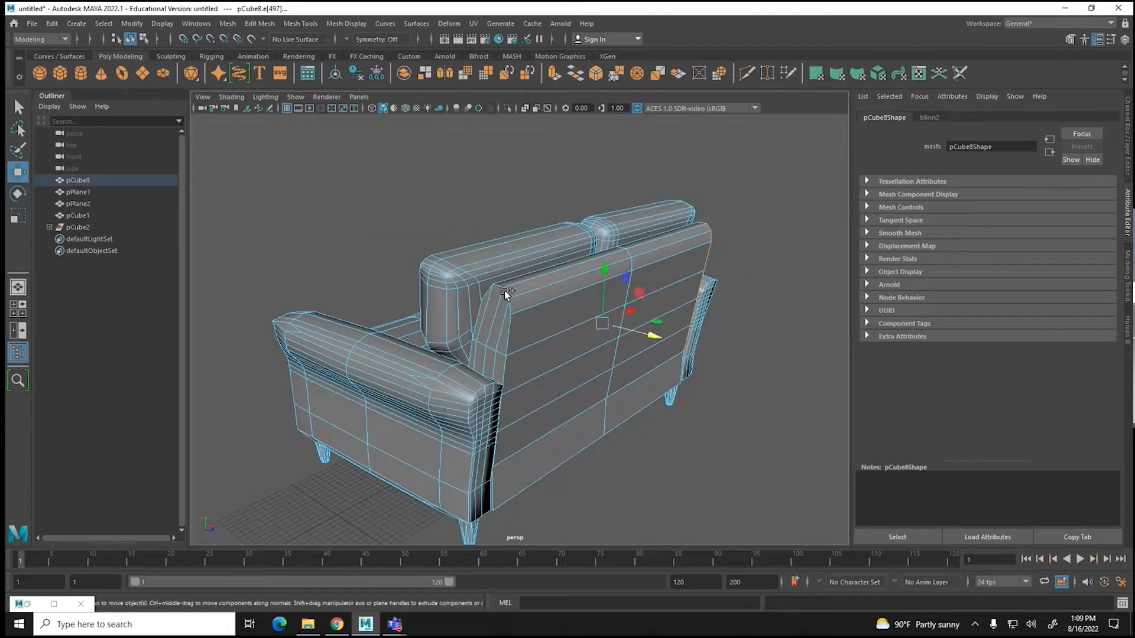
shift+double_click(478, 320)
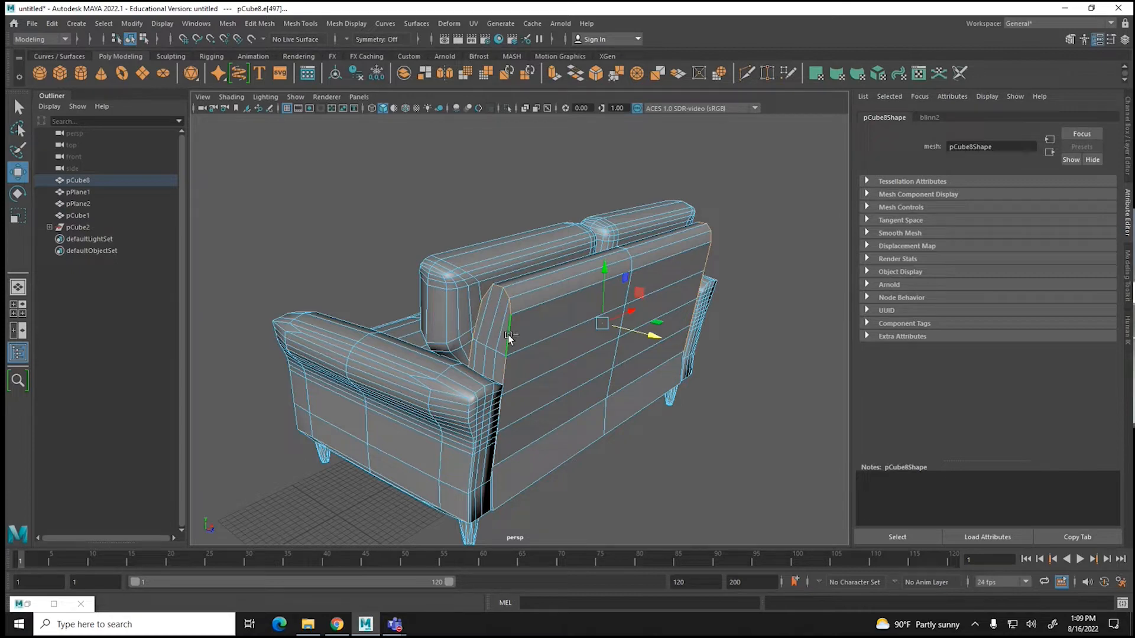
alt+drag(565, 402, 529, 413)
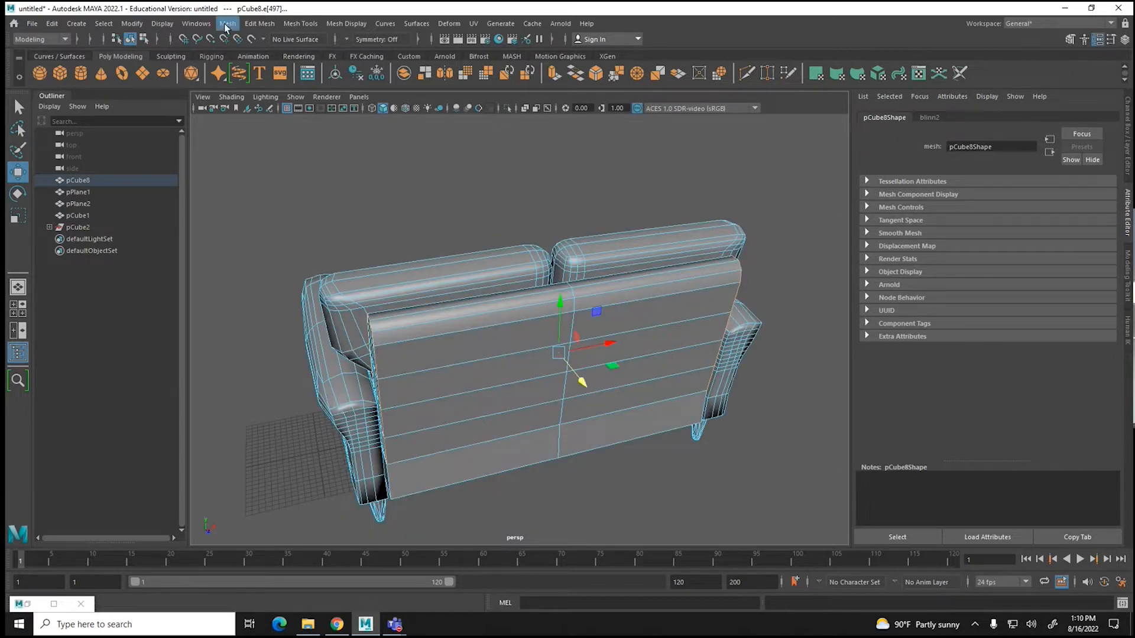
click(247, 26)
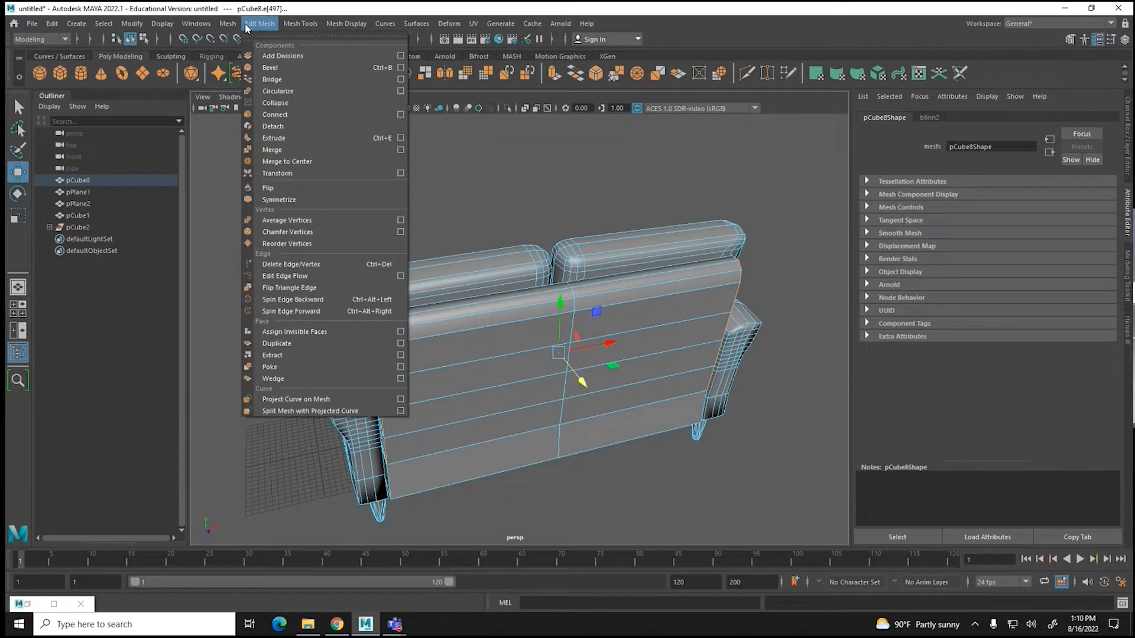
click(260, 68)
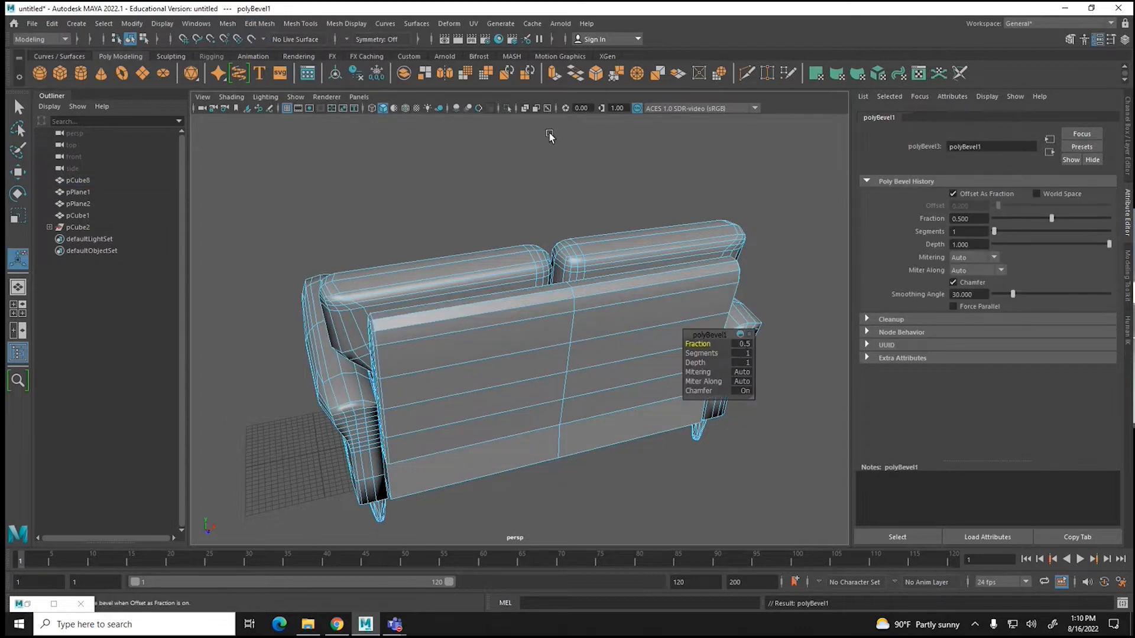
Step: Preview the loveseat smoothed and examine the beveled back panel, then return to the seat's front side
scroll(477, 358, up, 5)
alt+drag(343, 347, 440, 316)
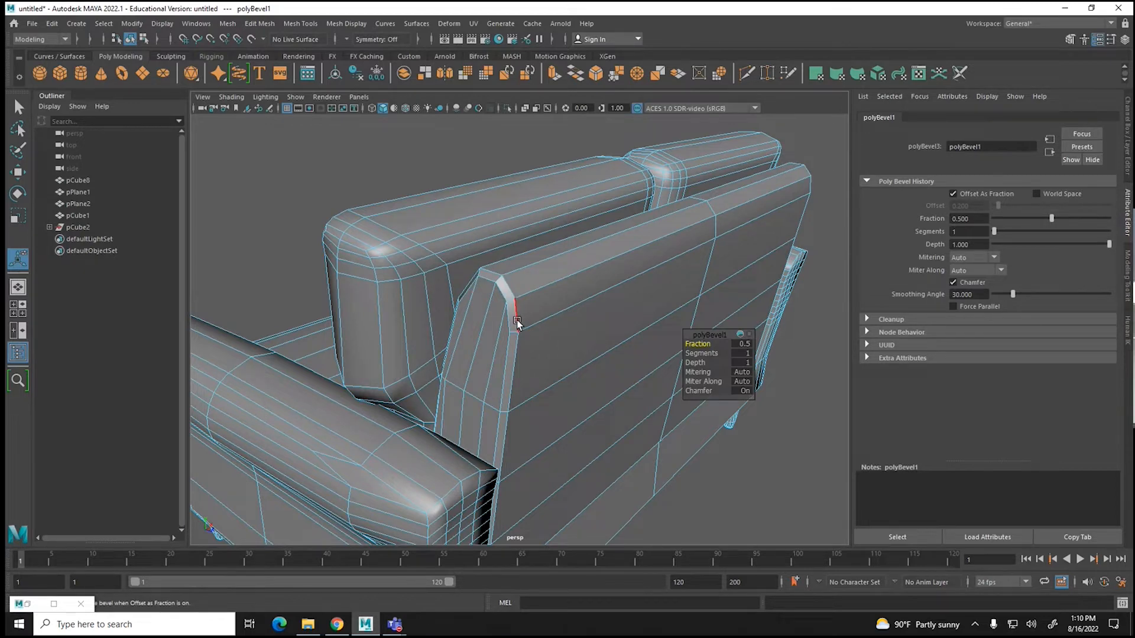
key(3)
alt+drag(626, 431, 480, 440)
Step: Bevel the outer border edges of the loveseat's front base panel with a fraction of 0.1
click(599, 441)
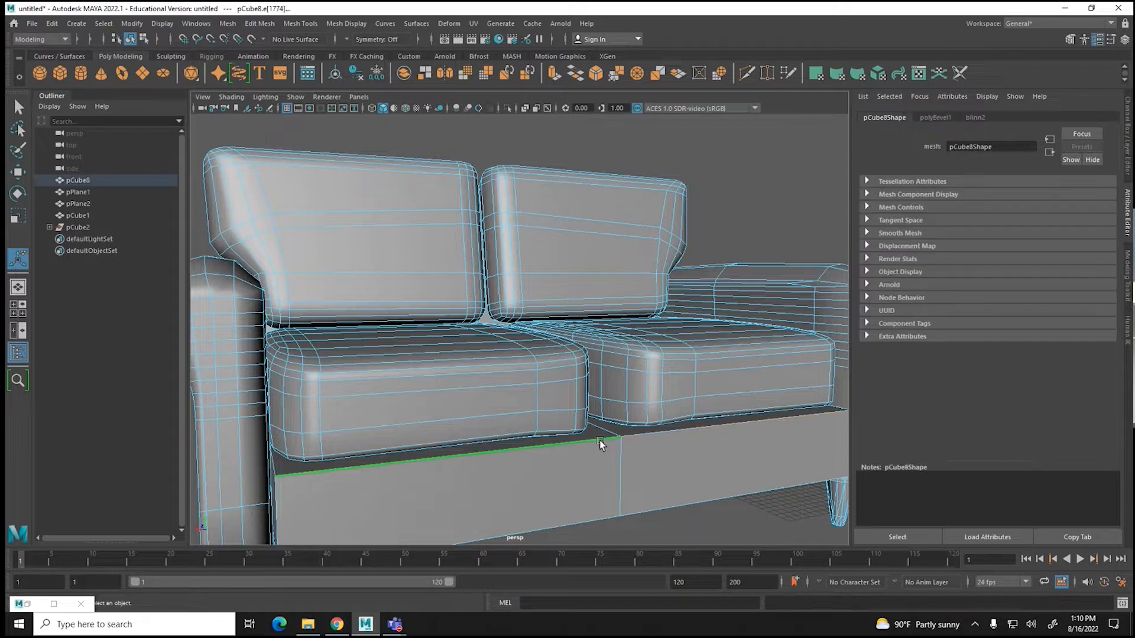
scroll(599, 441, down, 5)
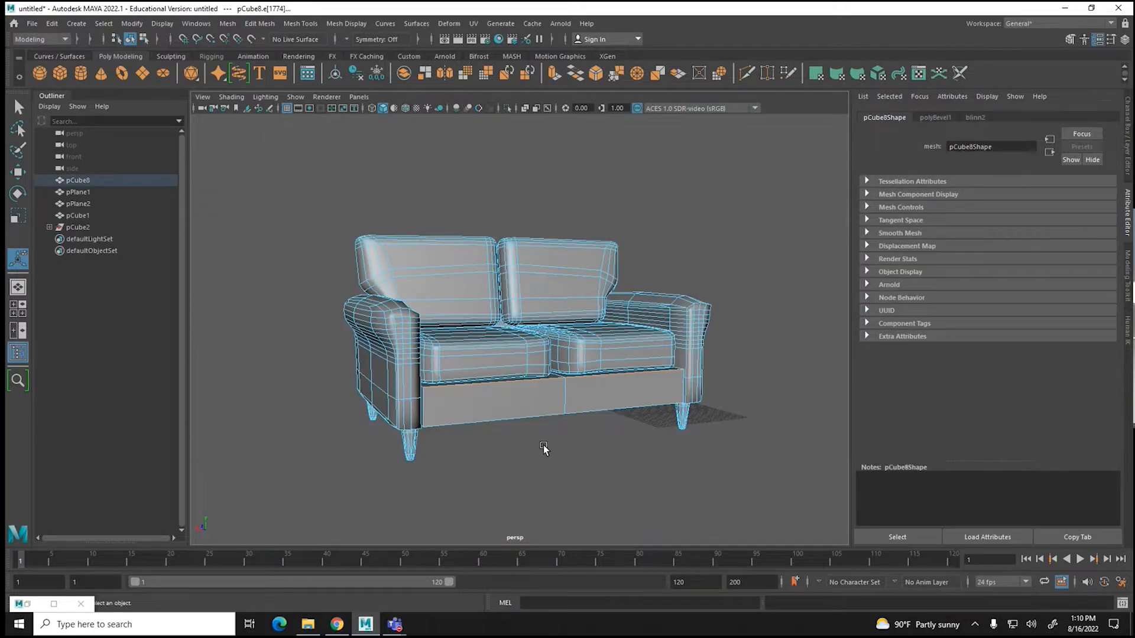
scroll(541, 451, up, 5)
scroll(499, 461, down, 1)
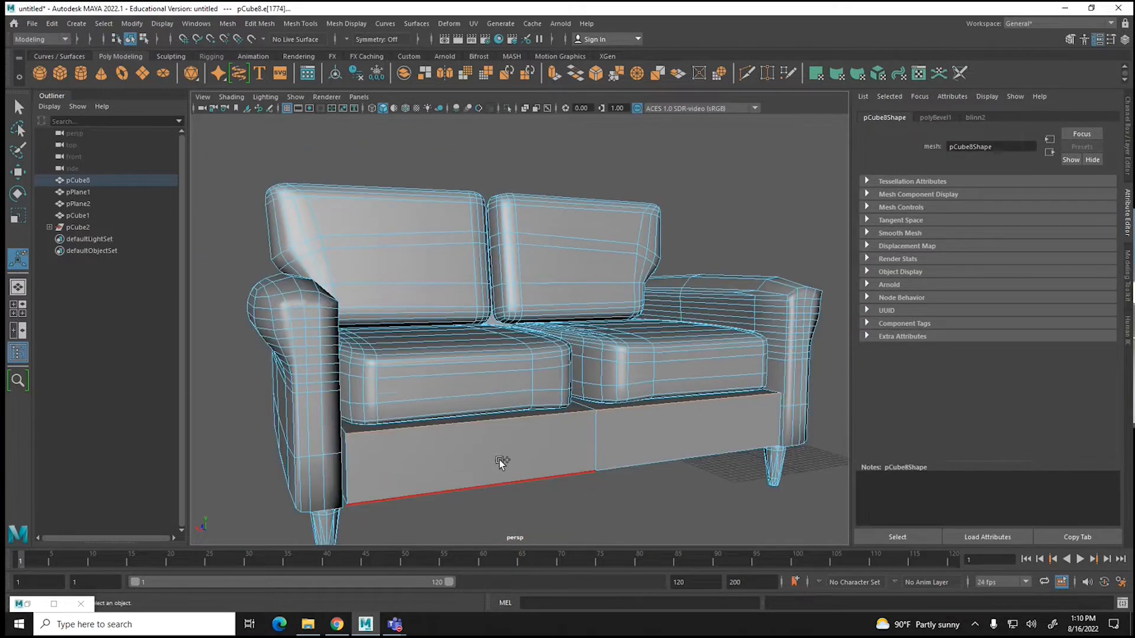
shift+click(346, 469)
shift+click(393, 494)
shift+click(779, 424)
shift+click(344, 430)
click(276, 27)
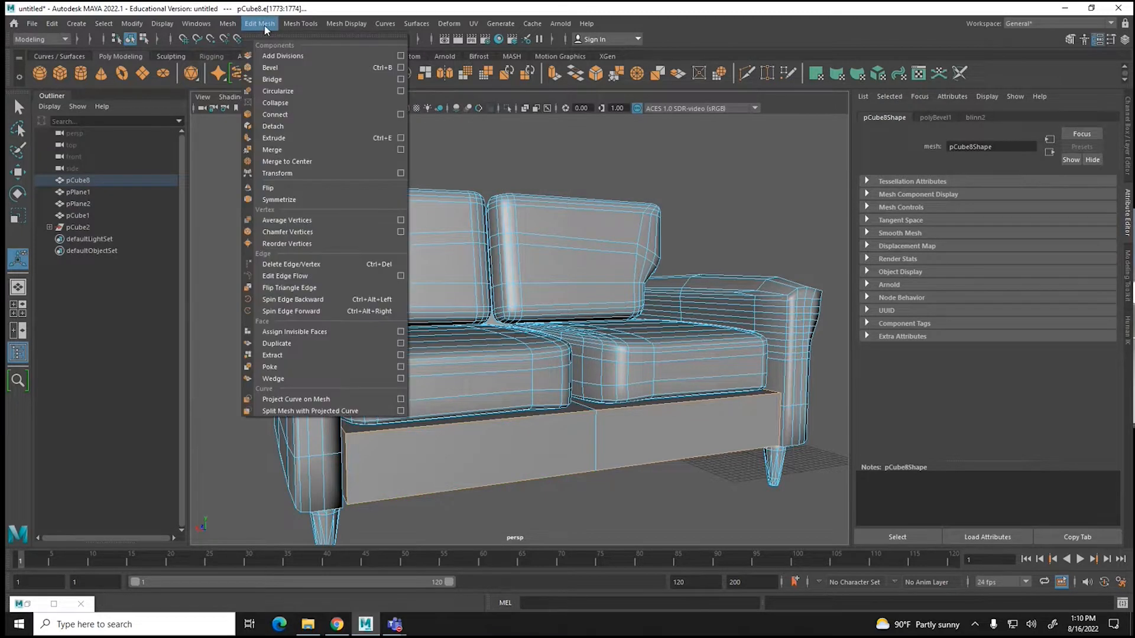
click(269, 68)
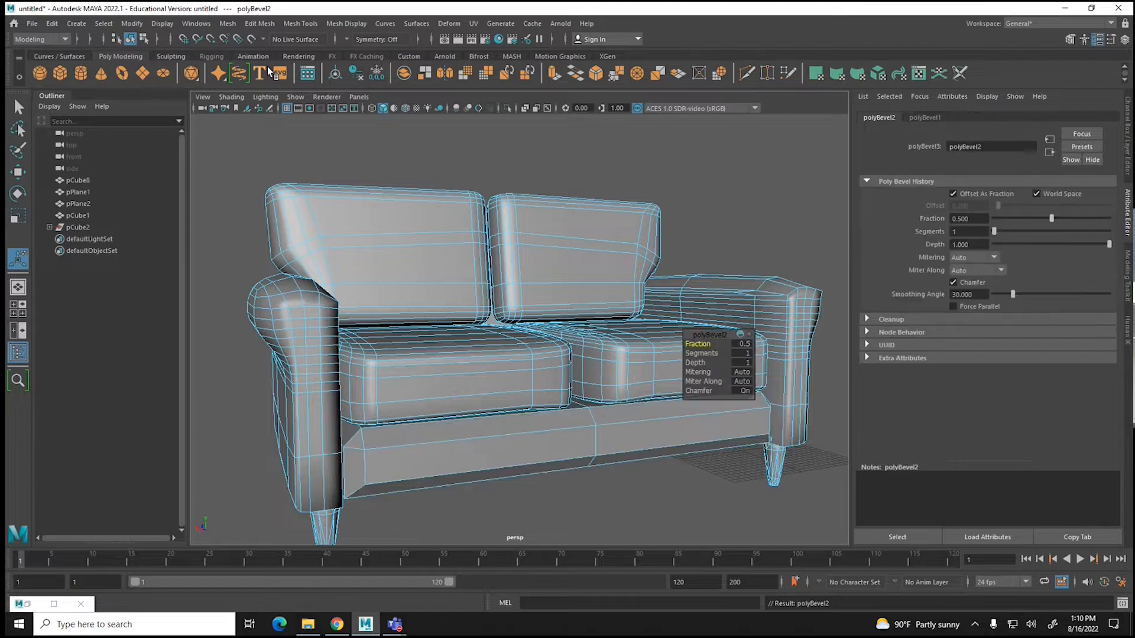
mouse_move(718, 344)
middle_down()
mouse_move(694, 344)
mouse_move(703, 350)
middle_up()
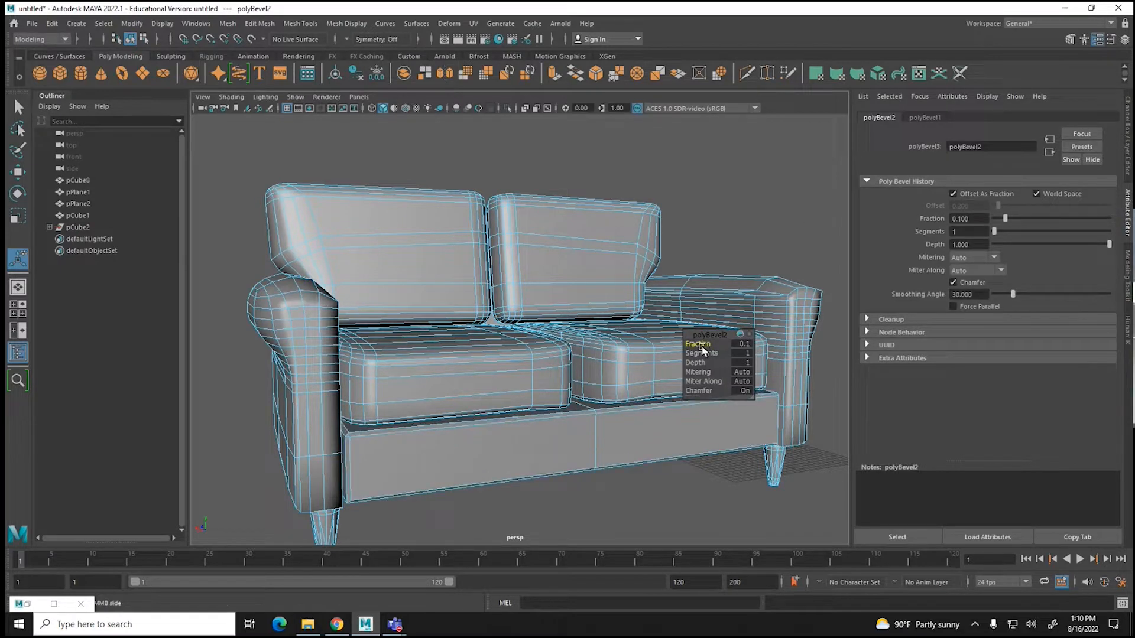
Step: Preview the loveseat smoothed, examine its front base panel and underside, and return it to the unsmoothed display
key(3)
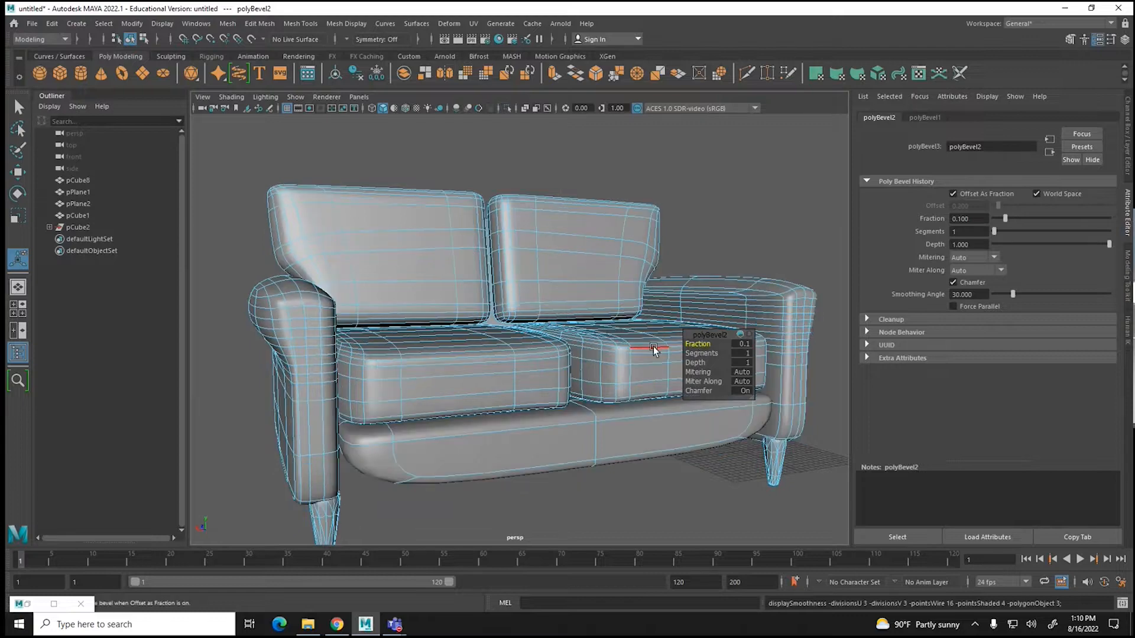
alt+drag(637, 407, 496, 431)
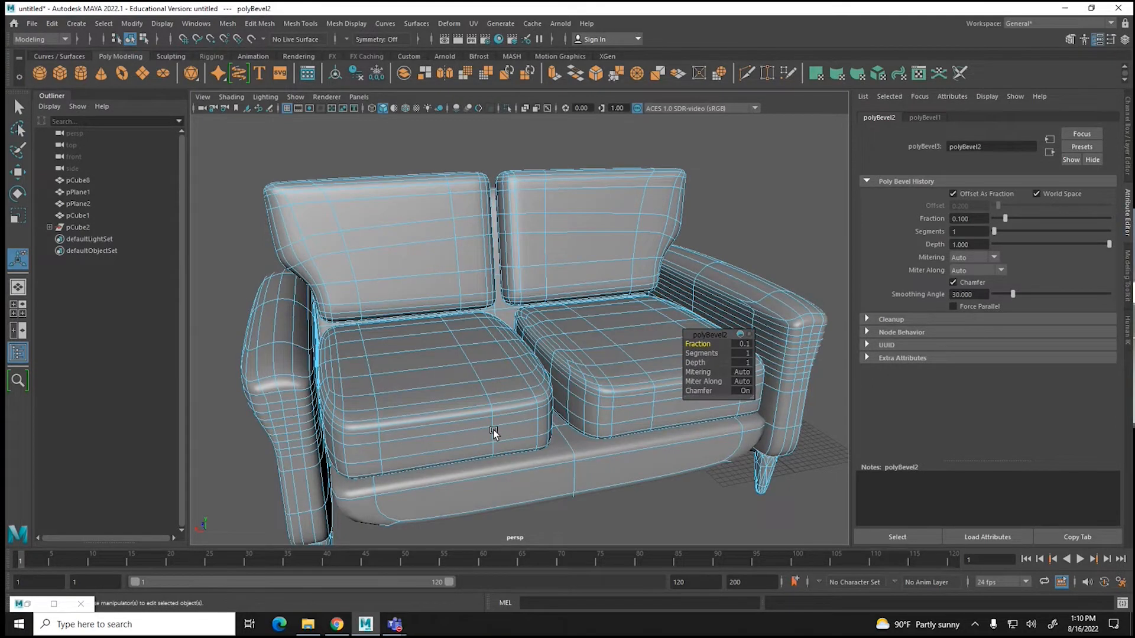
alt+drag(765, 471, 663, 451)
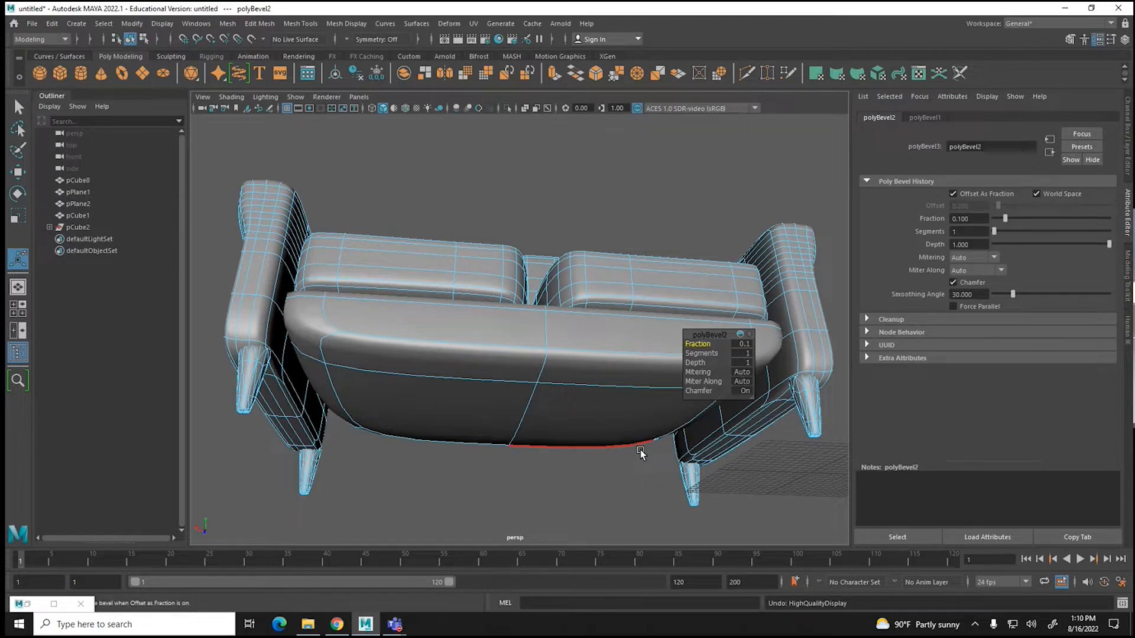
key(1)
Step: Extrude the two faces on the underside of the loveseat's base and scale them slightly inward
right_drag(410, 387, 405, 330)
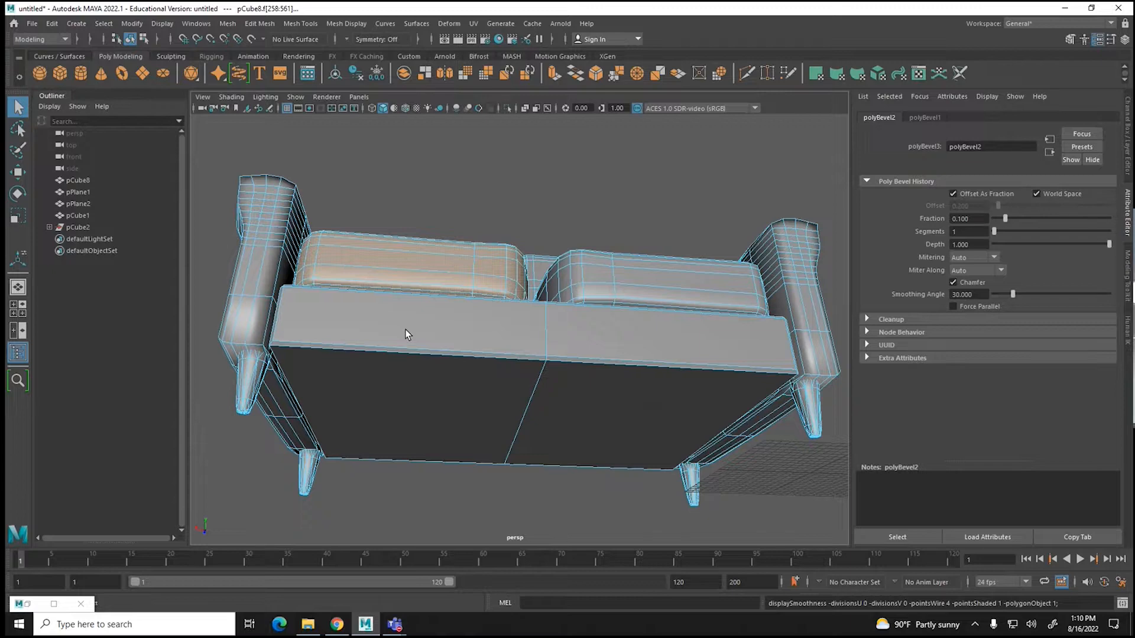
click(388, 380)
shift+click(557, 393)
click(259, 24)
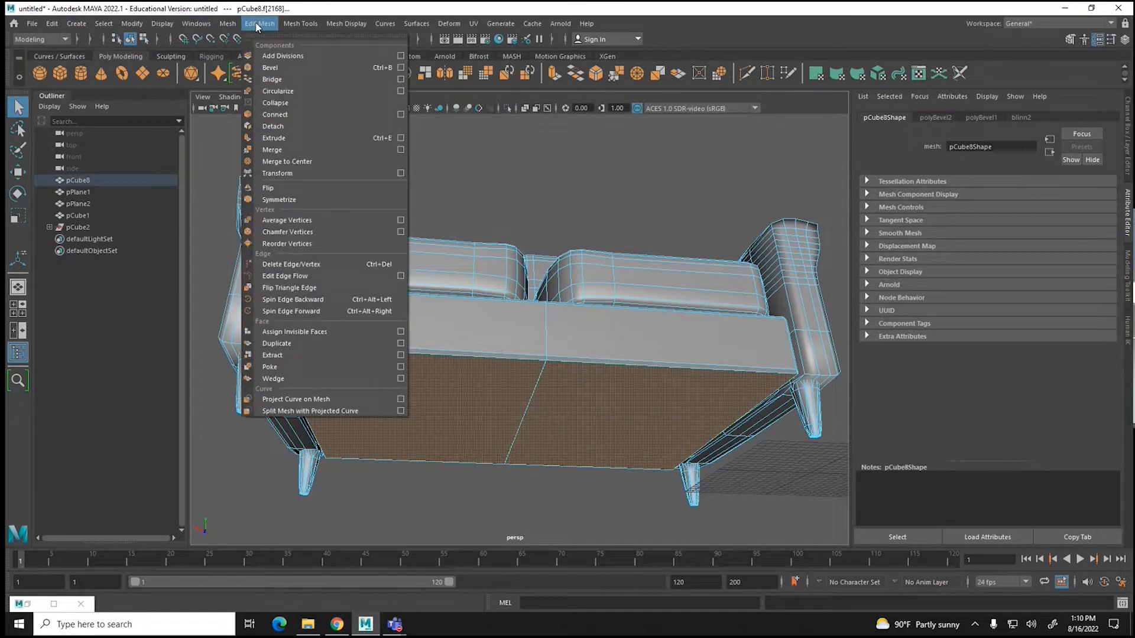
click(270, 139)
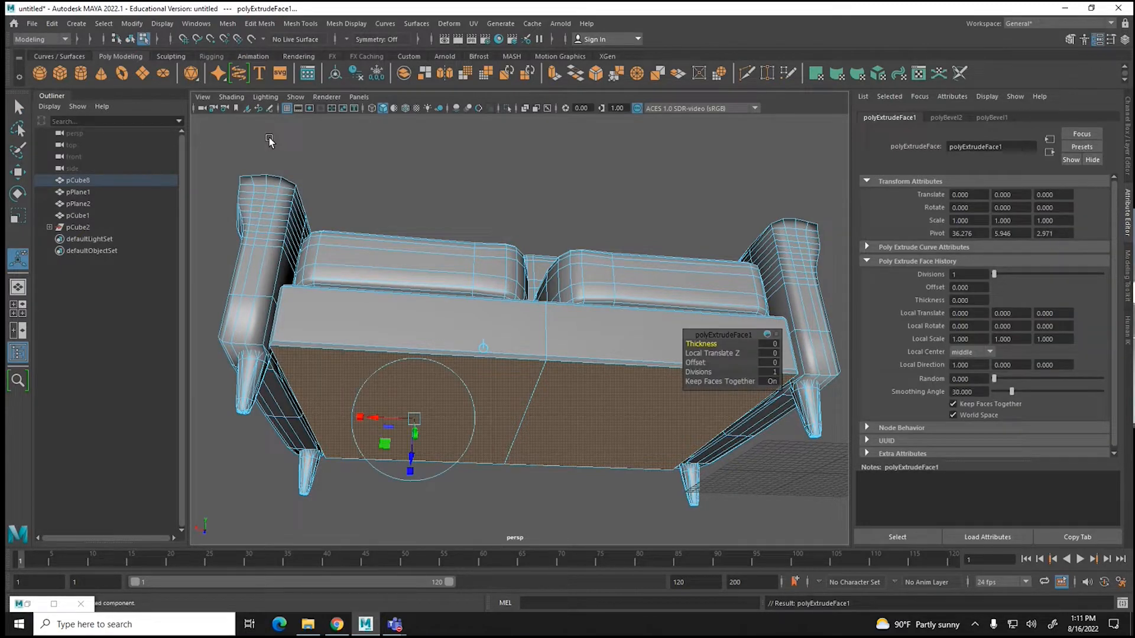
key(r)
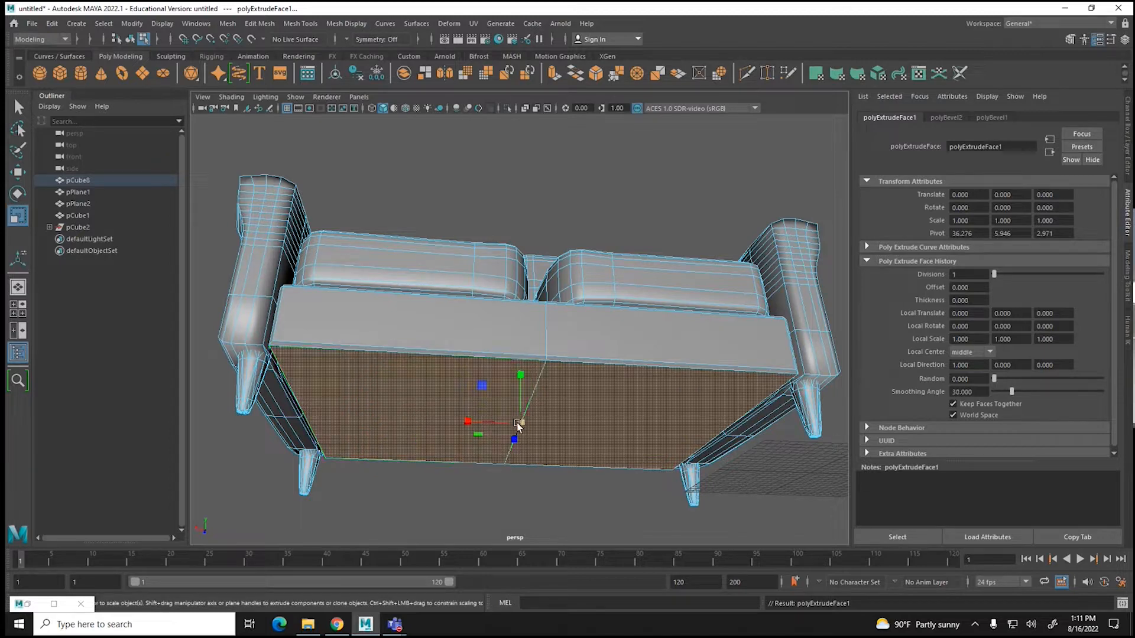
drag(519, 424, 515, 422)
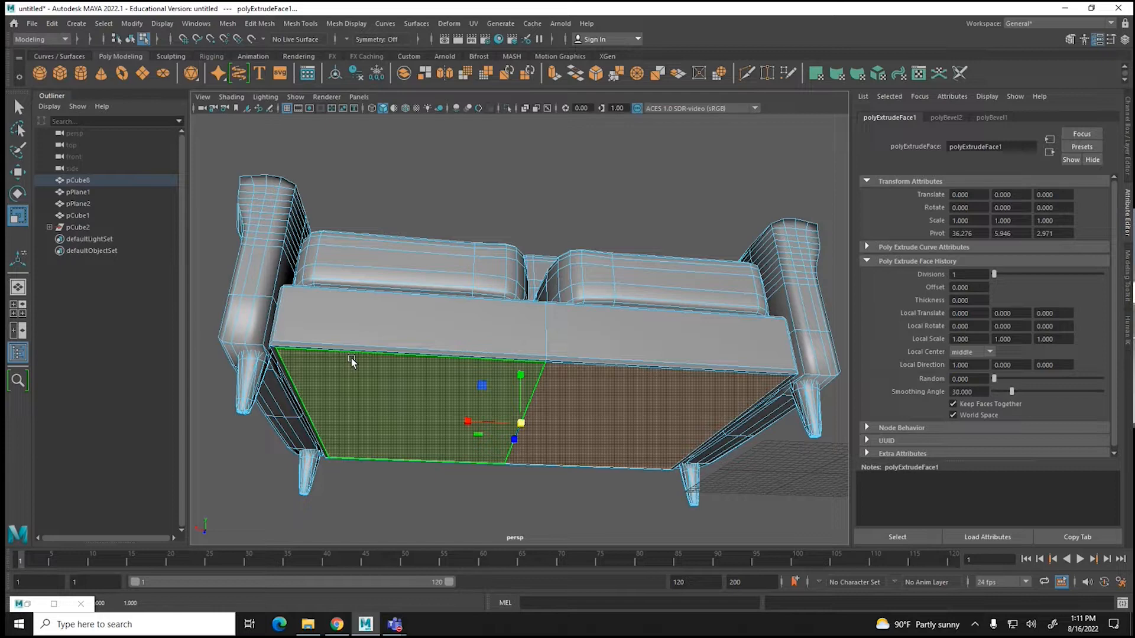
Step: Check the extruded underside in the smoothed preview from below and from the front, then turn the preview off
key(3)
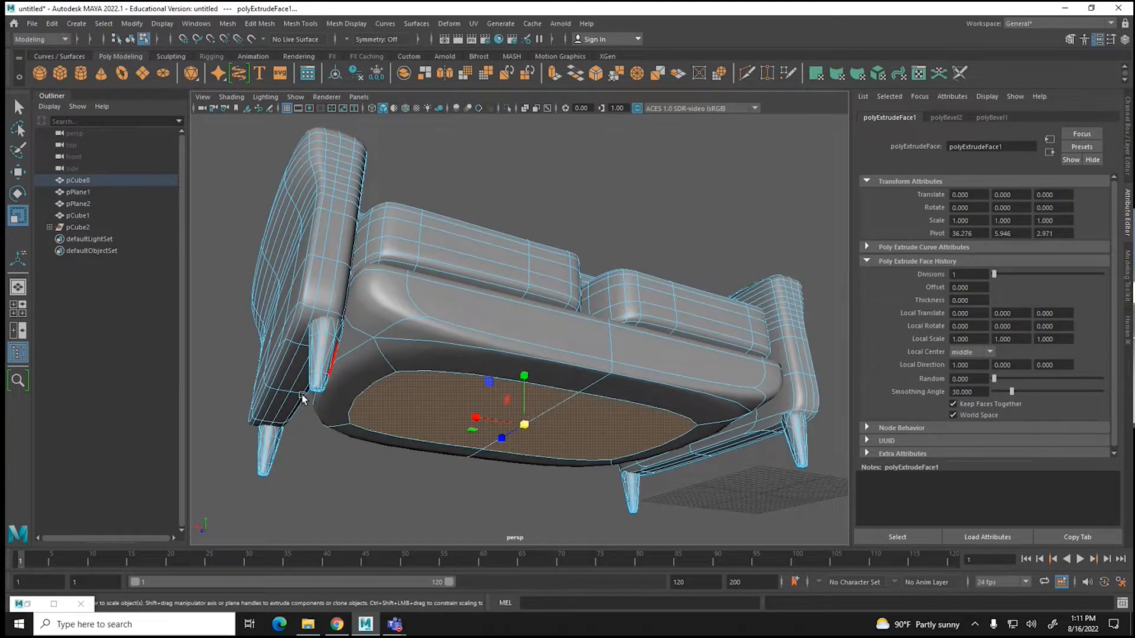
alt+drag(431, 391, 371, 405)
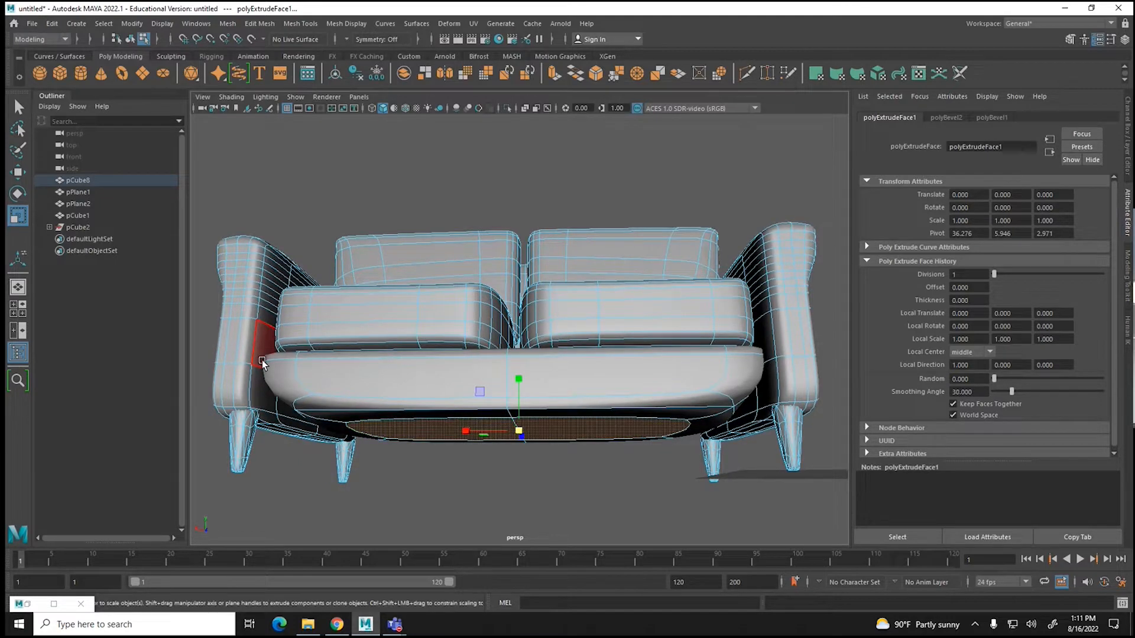
key(1)
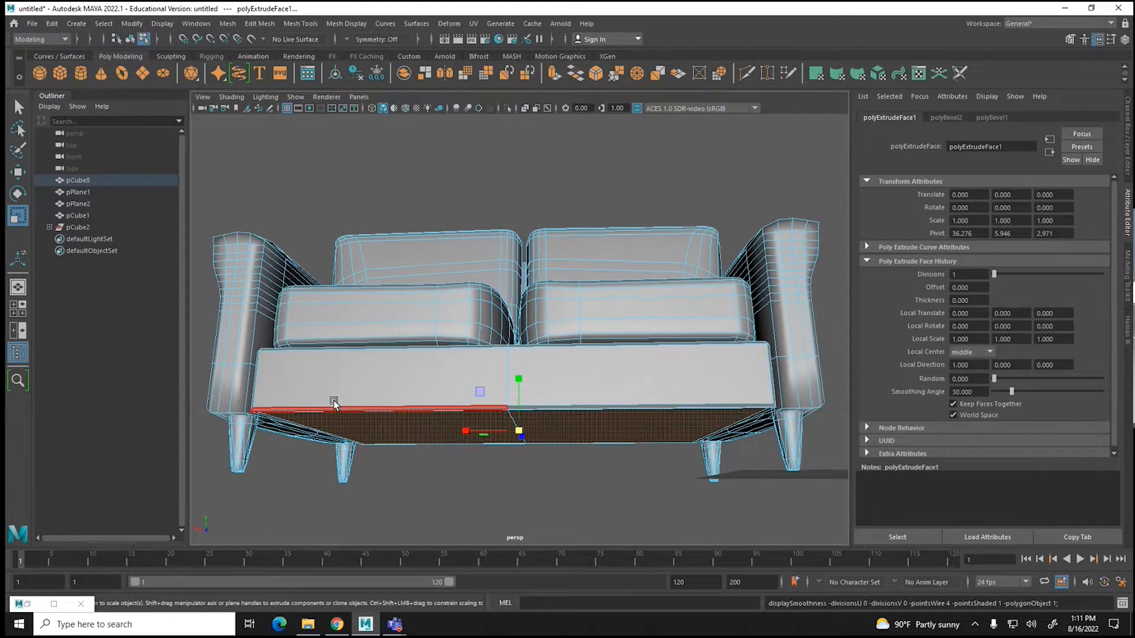
Step: Return to object mode and delete the loveseat and all remaining planes and cubes to empty the scene
key(F8)
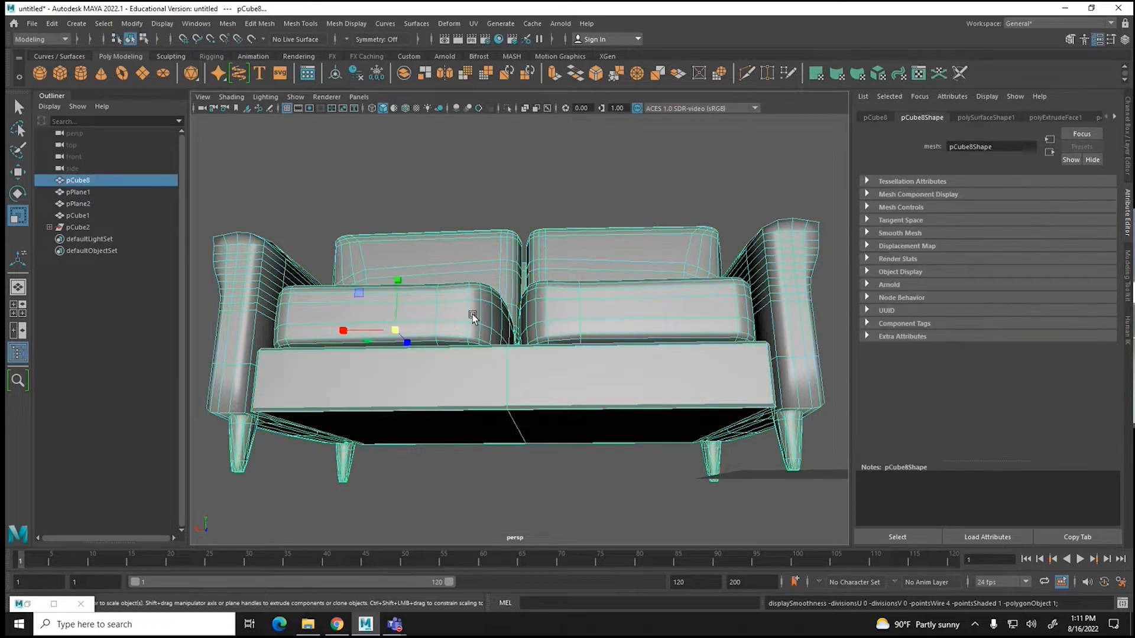
key(Delete)
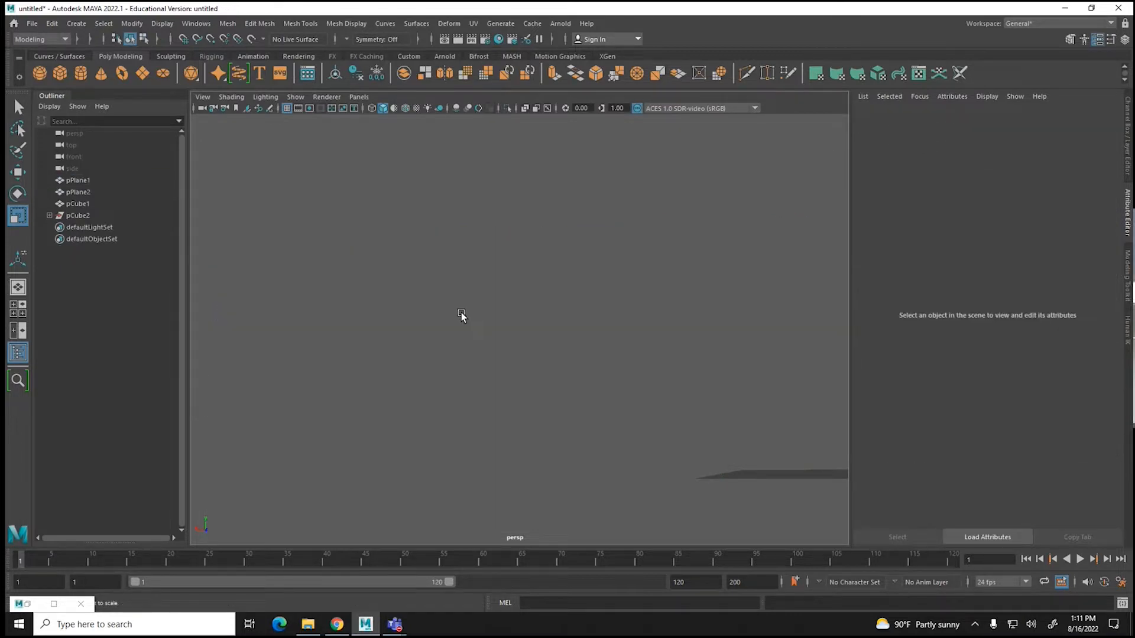
click(78, 180)
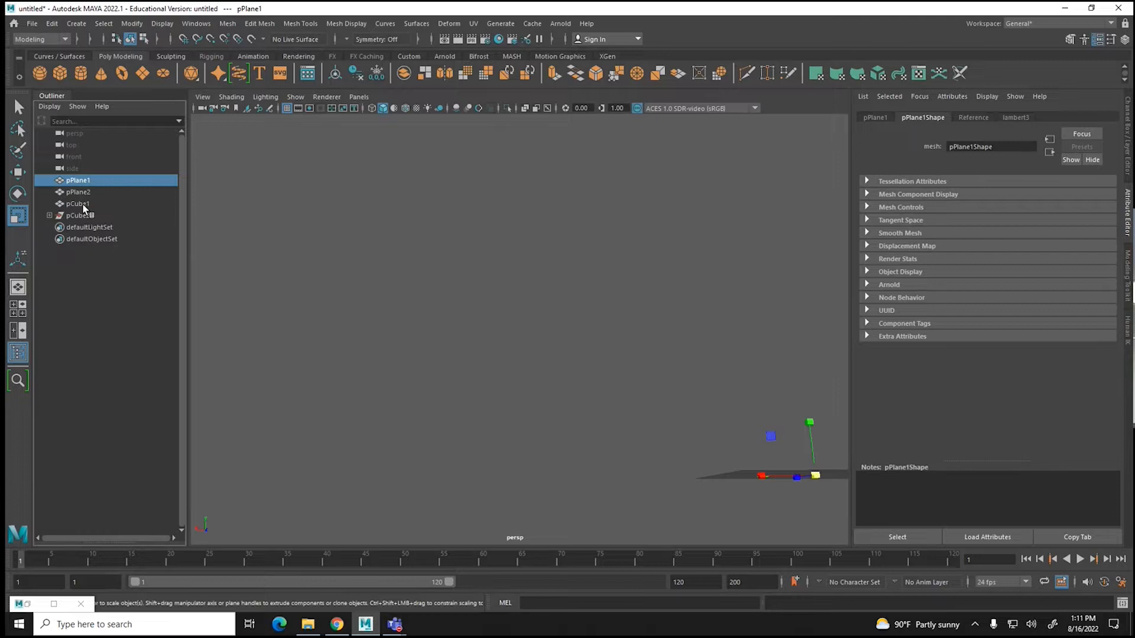
shift+click(82, 217)
key(Delete)
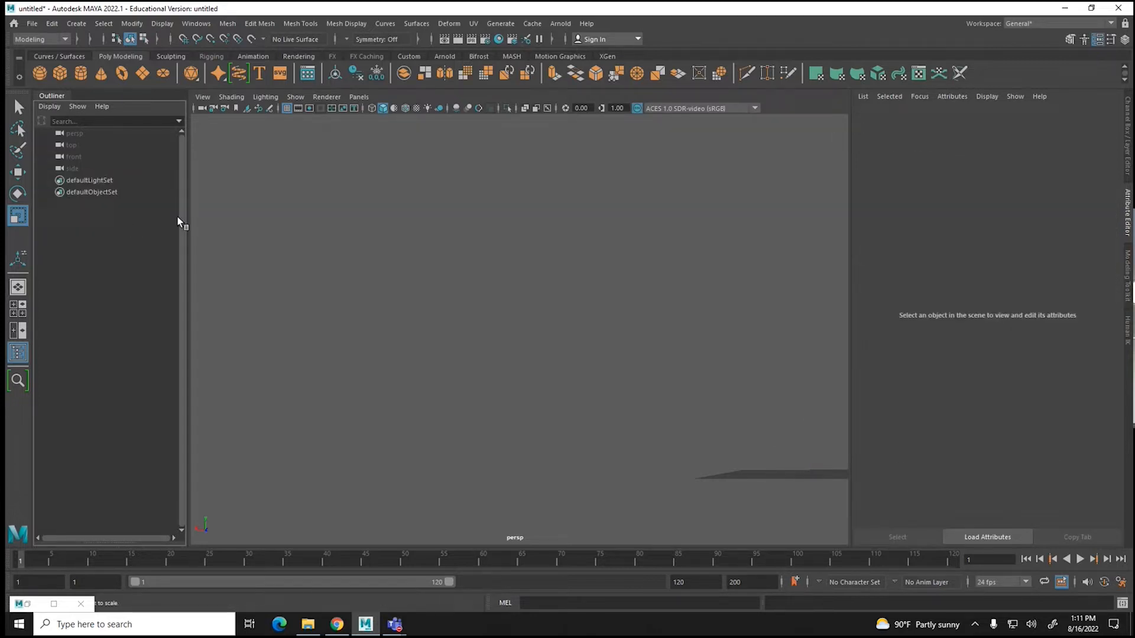
Step: Create a polygon cube at the grid's center and scale it into a long, wide and thin slab
alt+drag(388, 255, 555, 322)
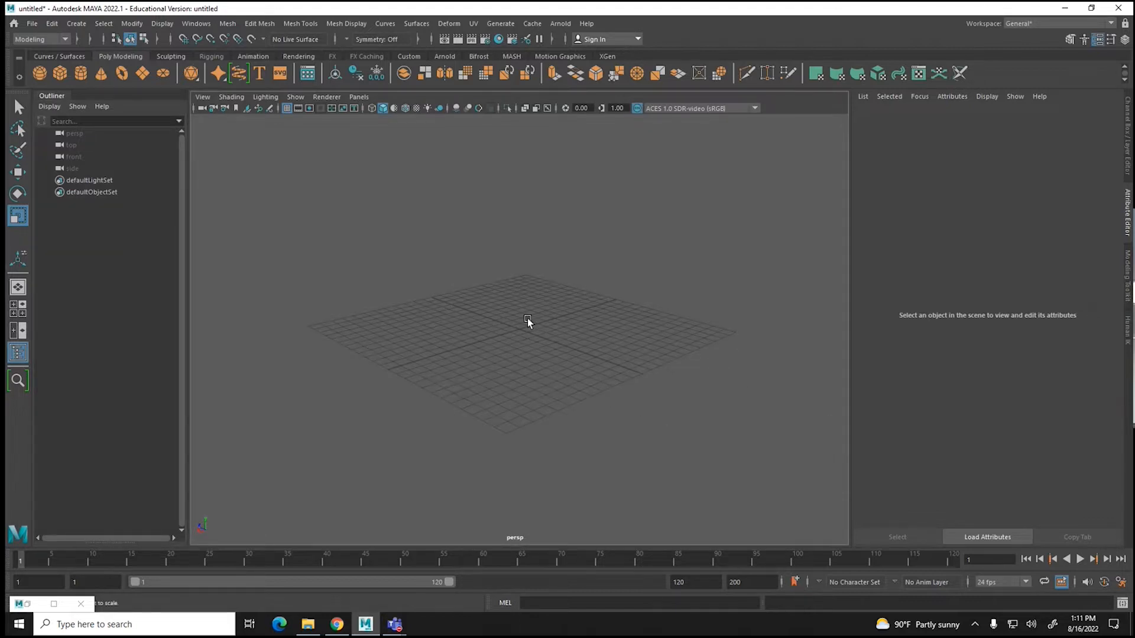
click(60, 73)
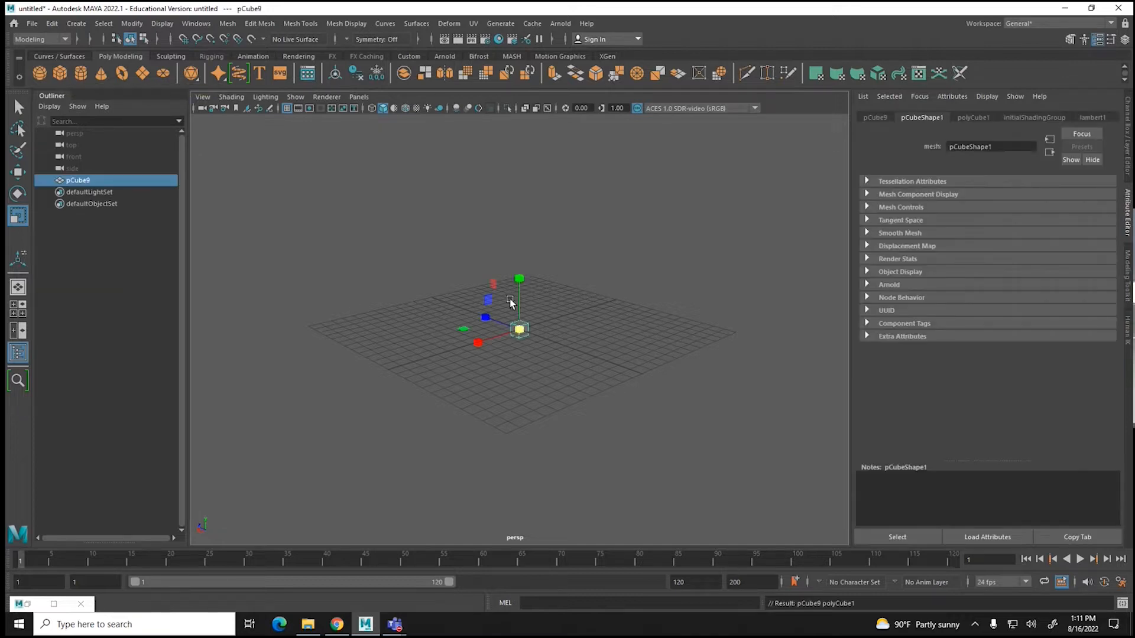
drag(519, 329, 582, 299)
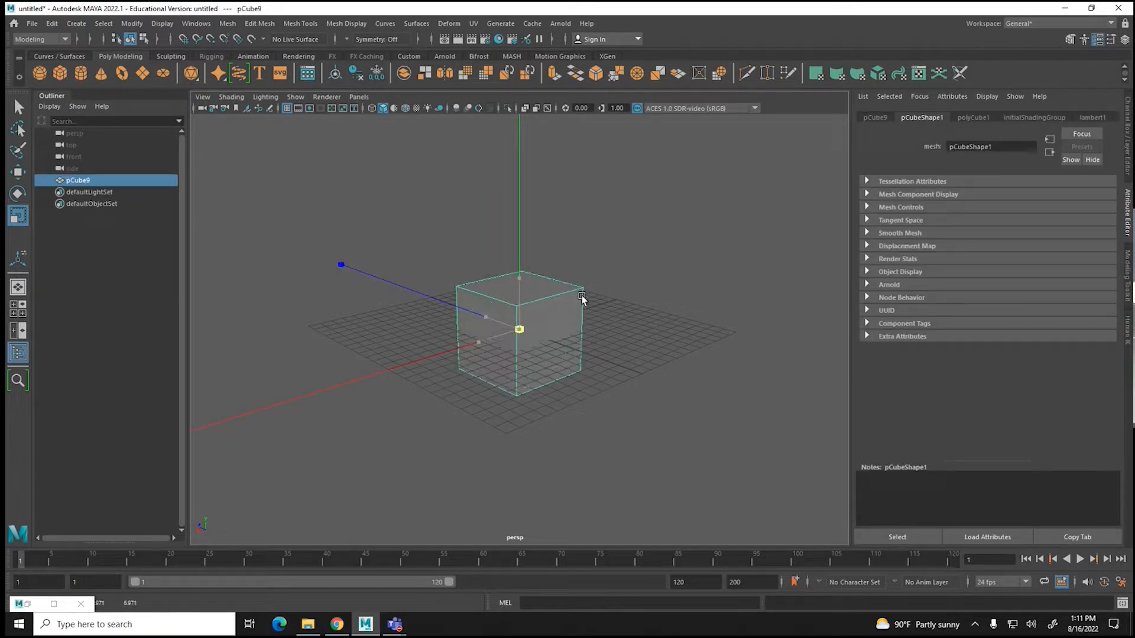
drag(476, 341, 271, 433)
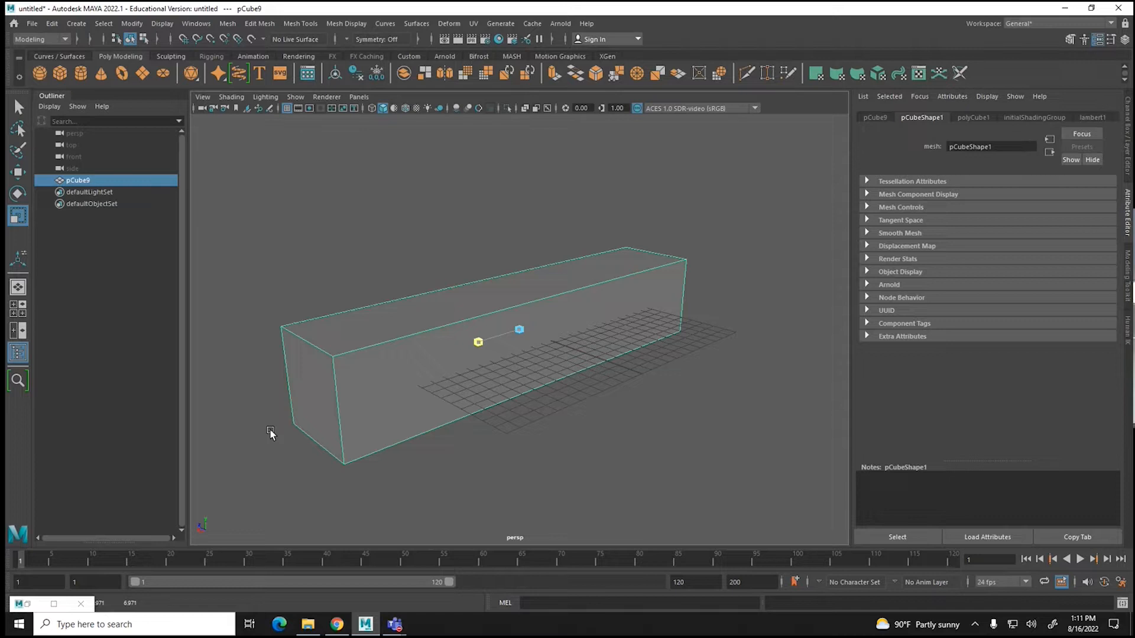
drag(495, 316, 388, 304)
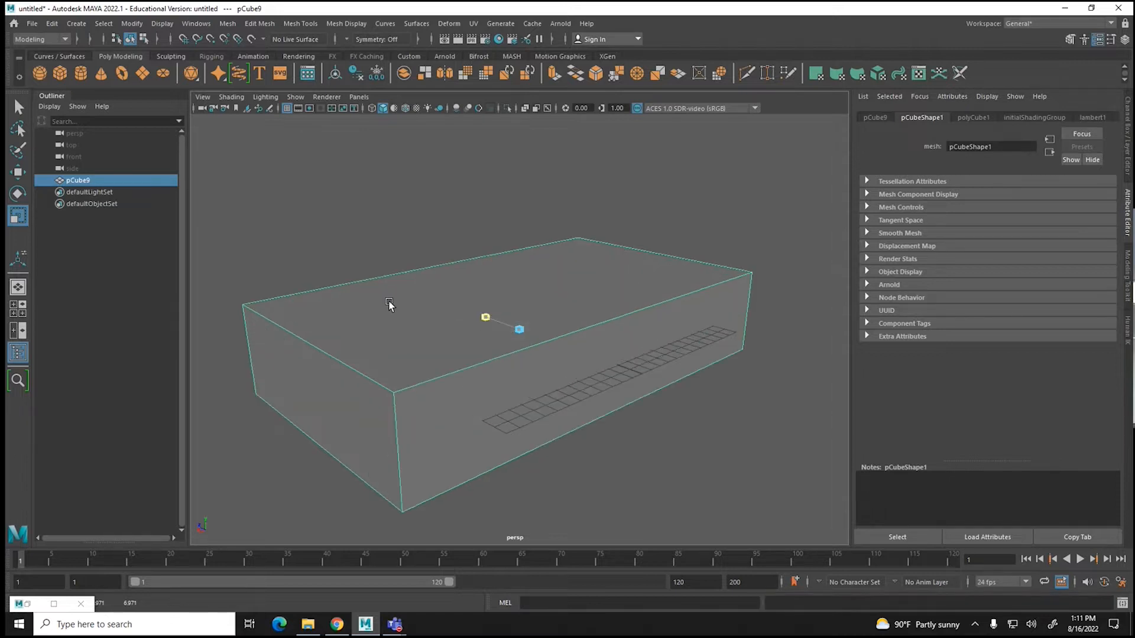
drag(520, 280, 520, 322)
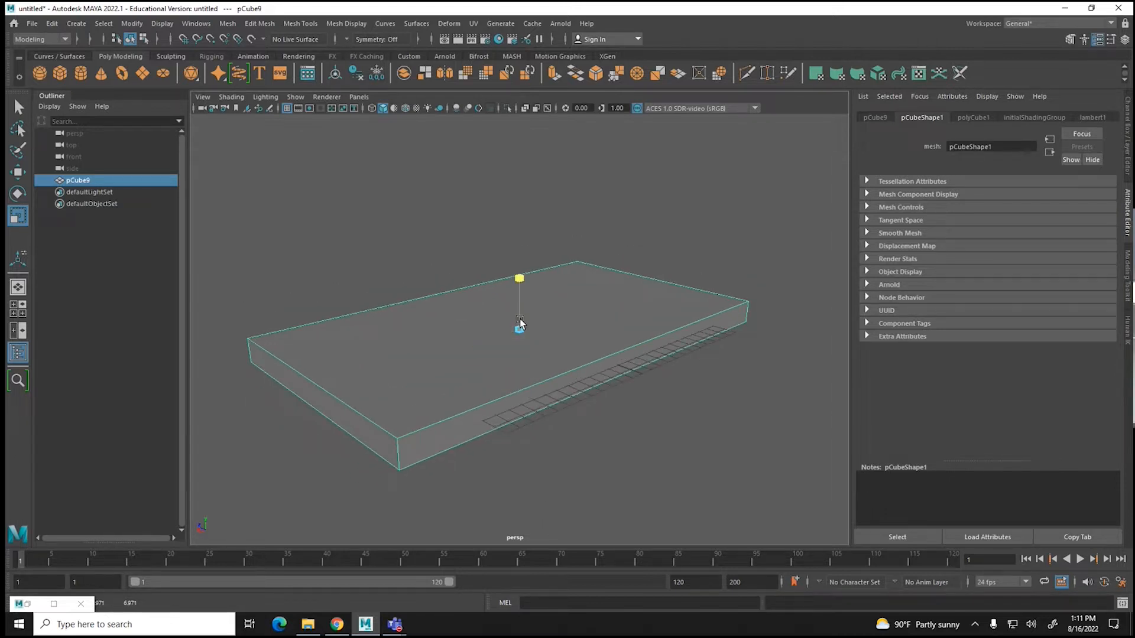
Step: Raise the slab above the grid and slightly adjust its proportions
key(w)
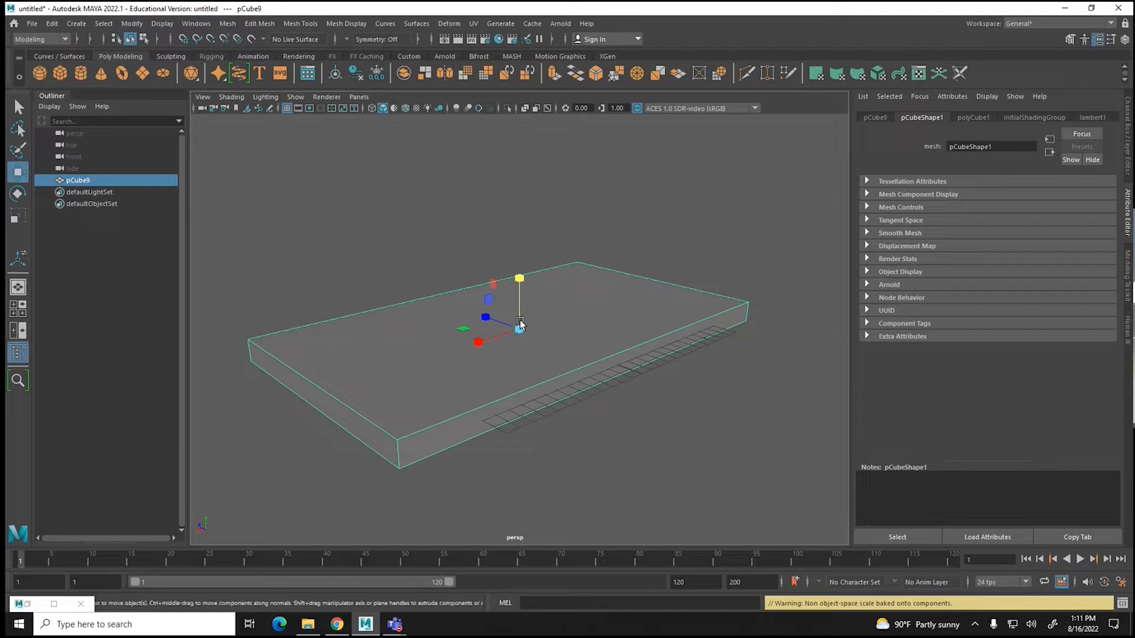
alt+drag(520, 324, 431, 314)
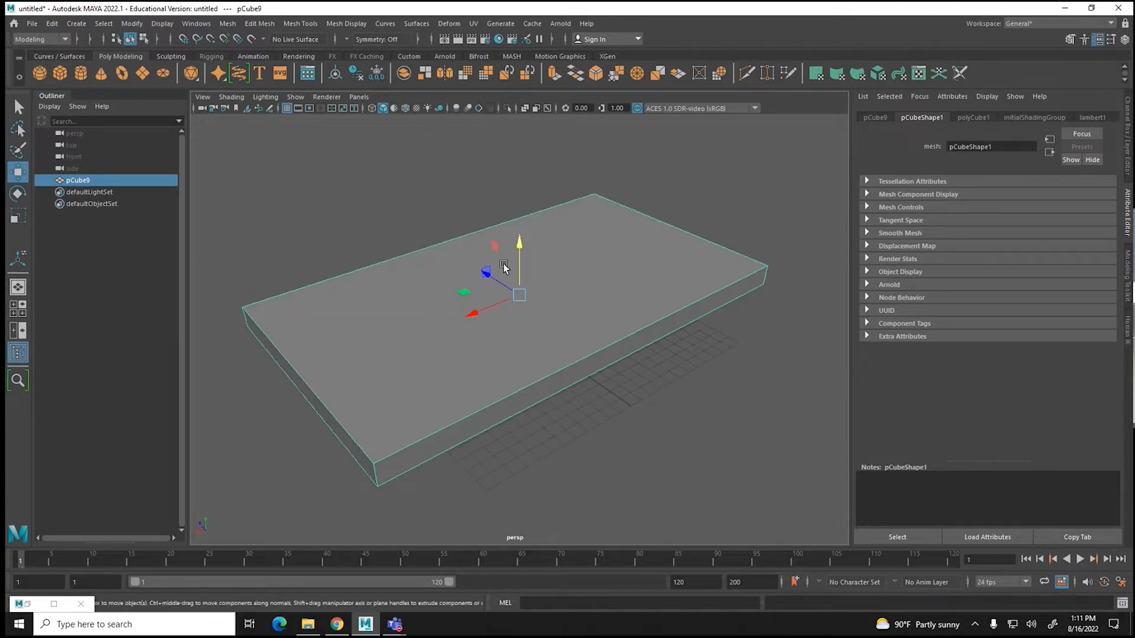
key(r)
ctrl+drag(486, 272, 489, 271)
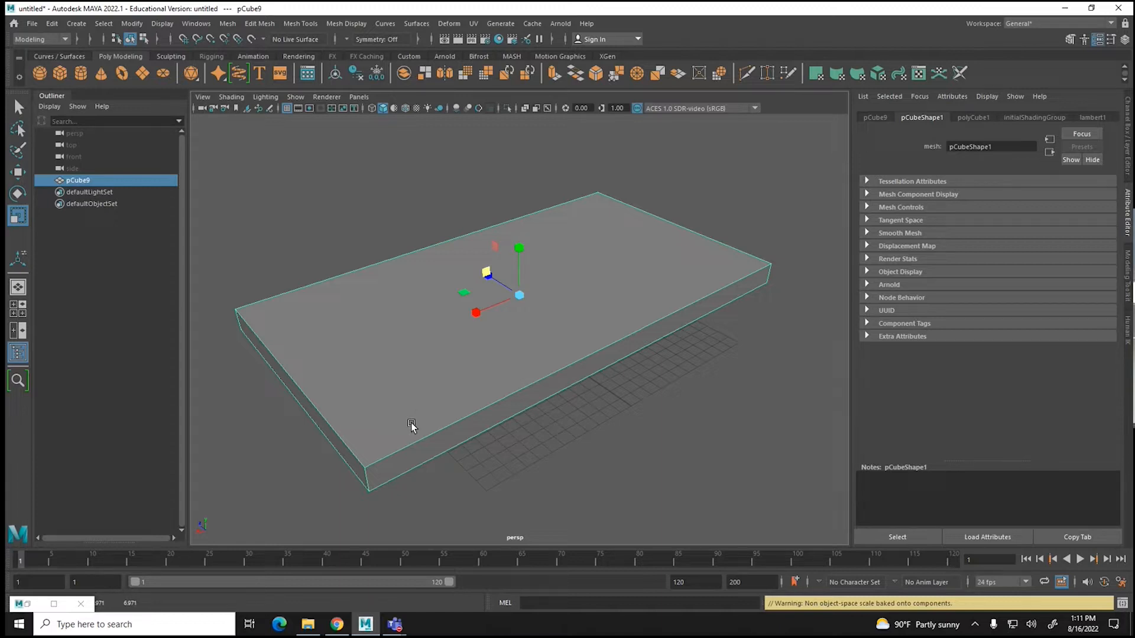
Step: Select all edges of the slab and bevel them with a fraction of 0.5 and one segment
right_click(341, 385)
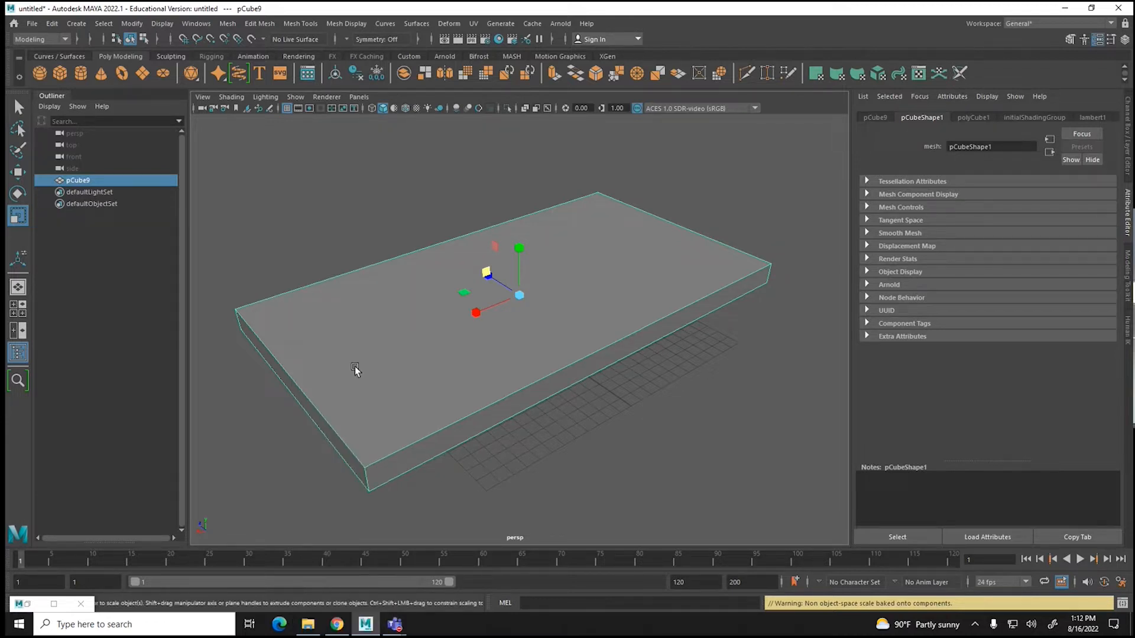
right_drag(362, 345, 308, 312)
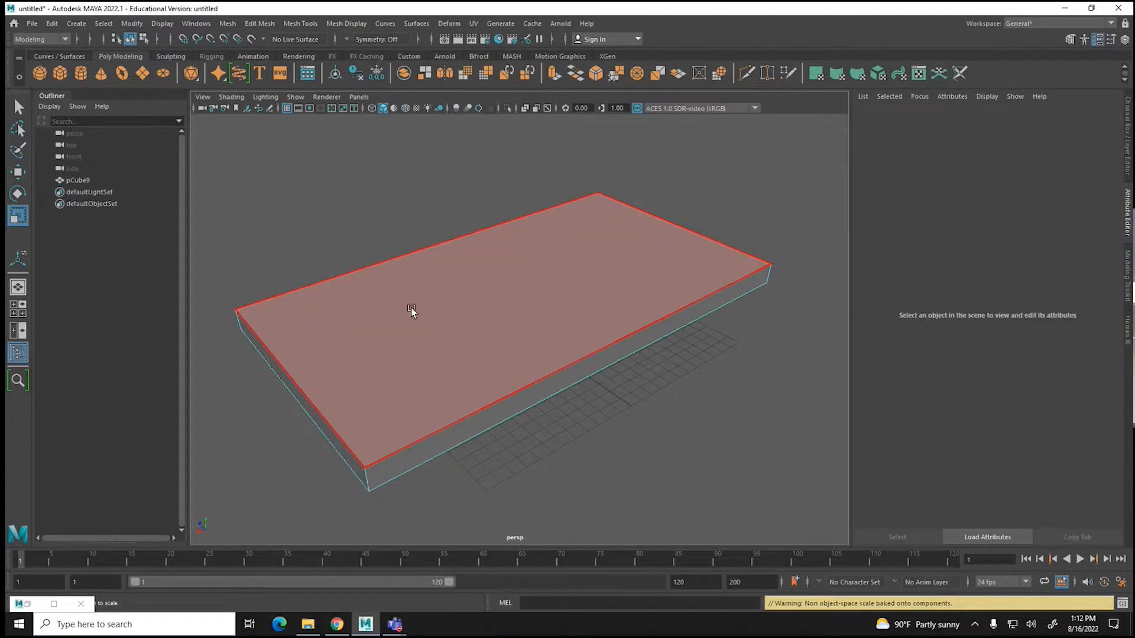
right_drag(410, 307, 411, 266)
drag(203, 152, 835, 517)
click(258, 24)
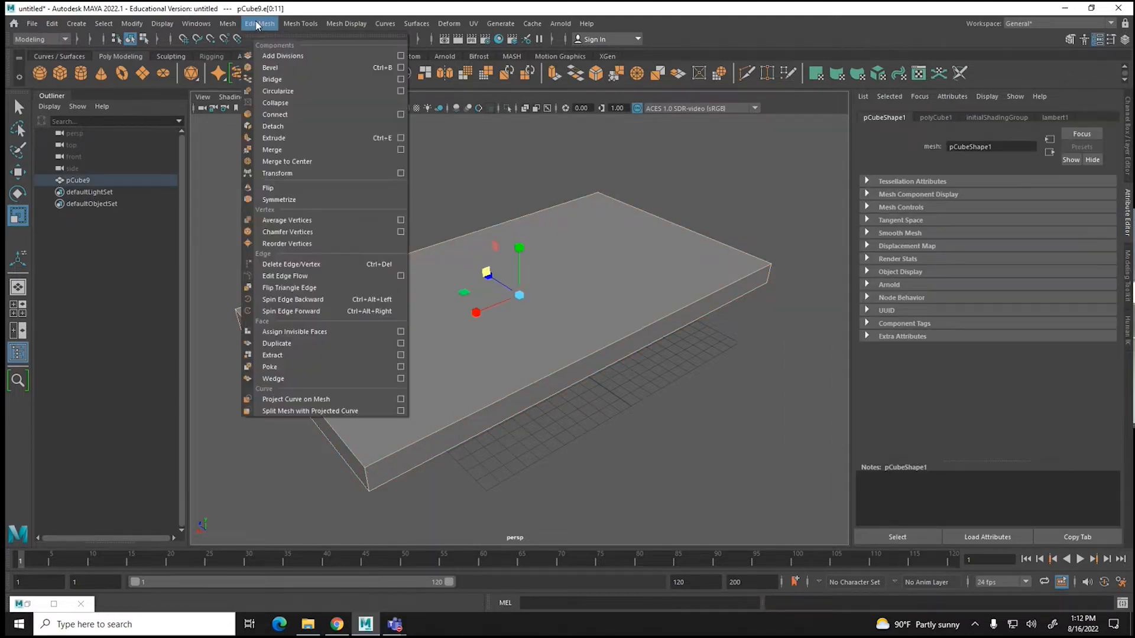
click(260, 68)
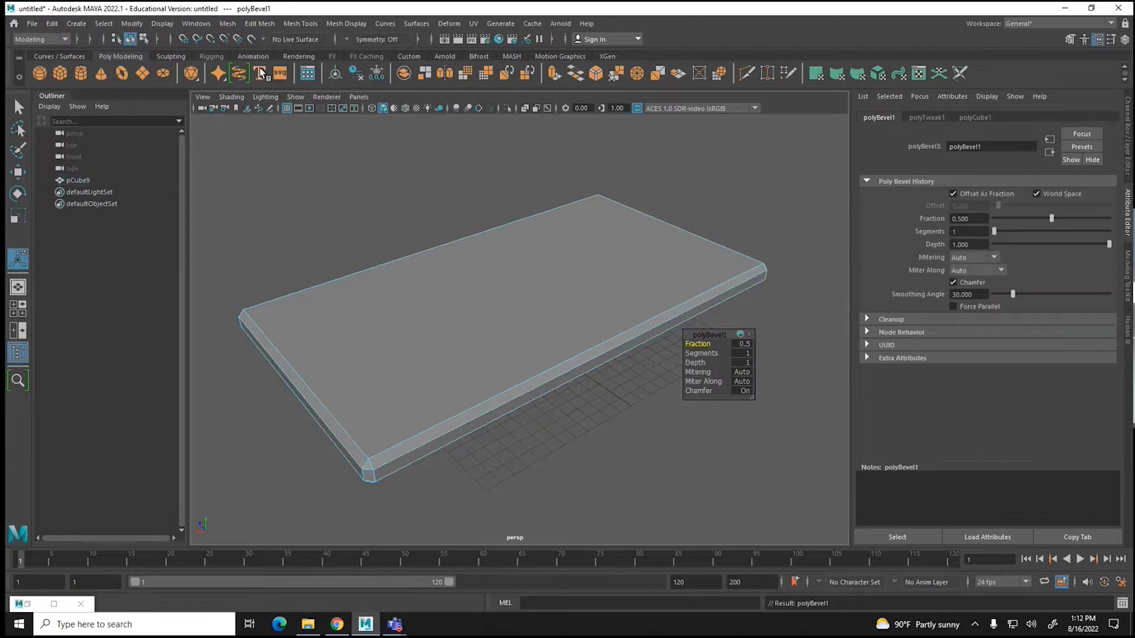
Step: Set the slab's bevel fraction to 0.2 and preview the slab smoothed
drag(698, 343, 697, 343)
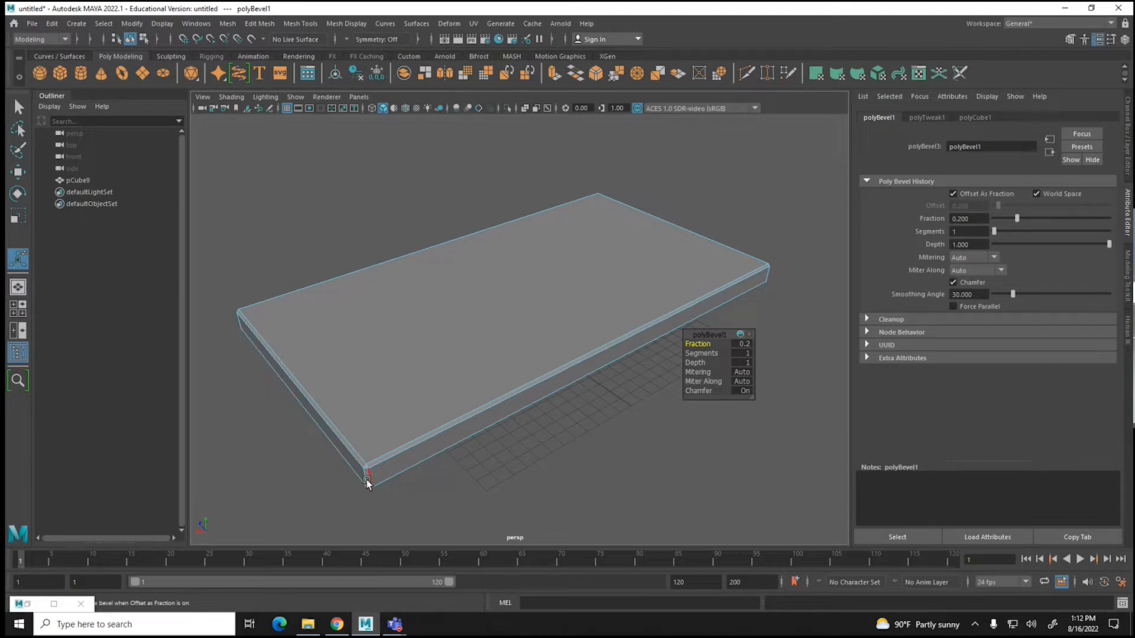
scroll(366, 482, up, 2)
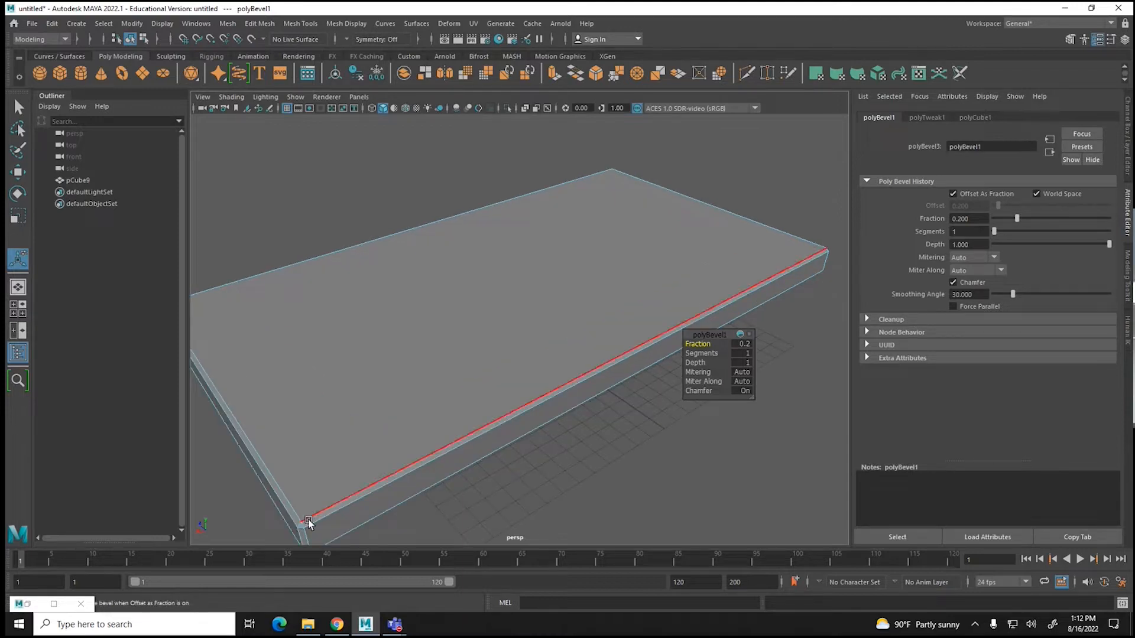
key(3)
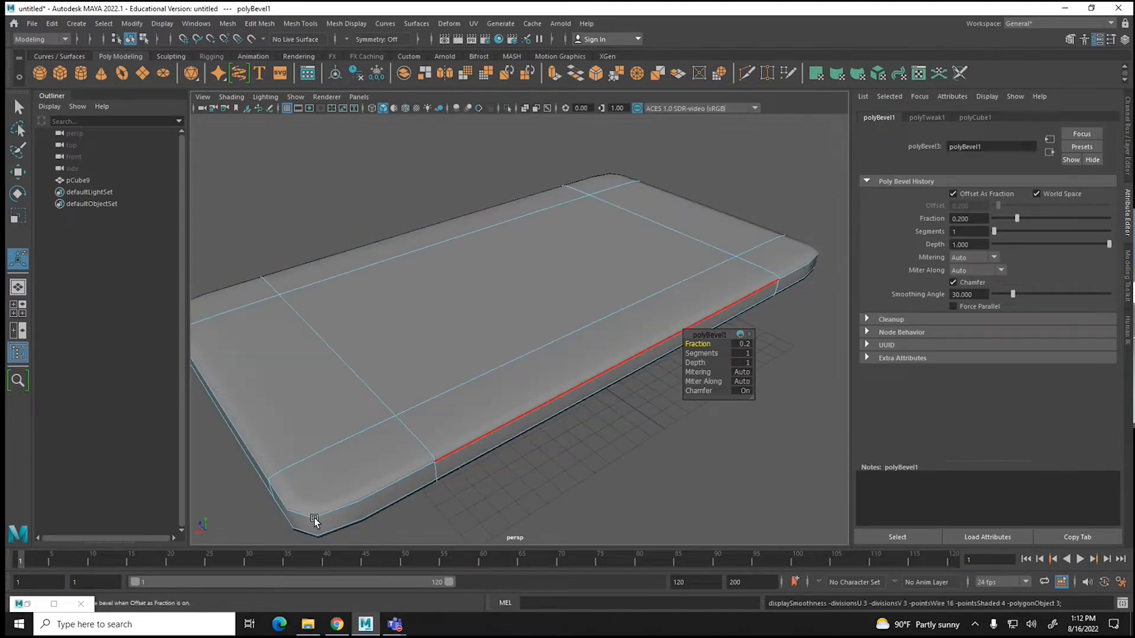
click(520, 502)
scroll(526, 497, down, 3)
alt+drag(497, 486, 354, 478)
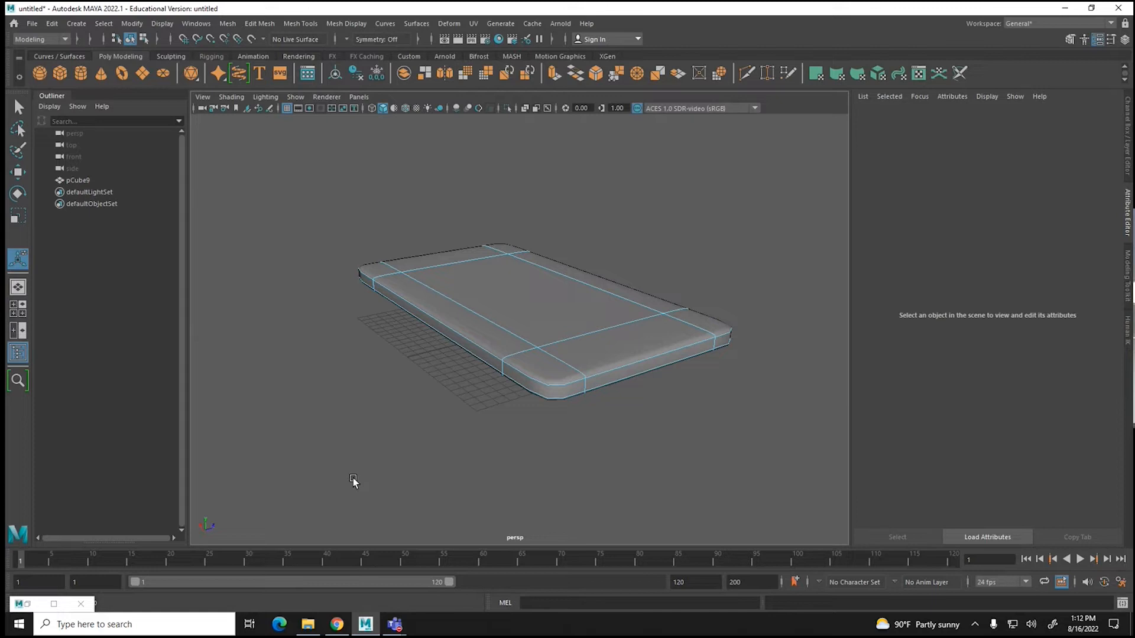
Step: Turn off the smooth preview and insert an edge loop close to each long side of the slab
key(1)
alt+drag(593, 373, 560, 392)
right_drag(504, 374, 520, 362)
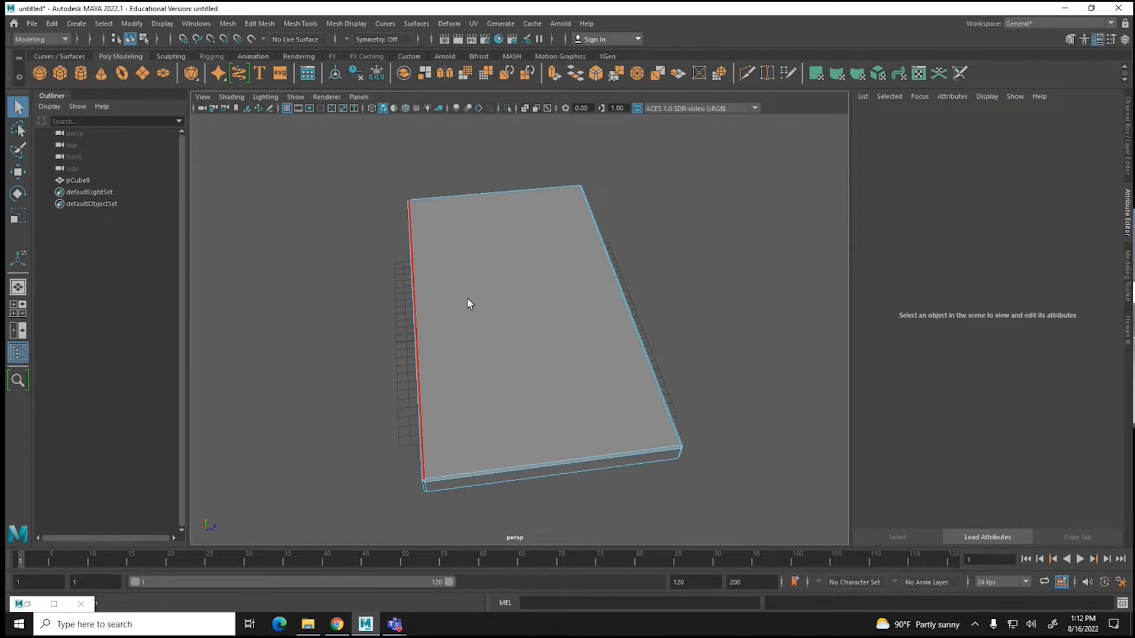
click(341, 25)
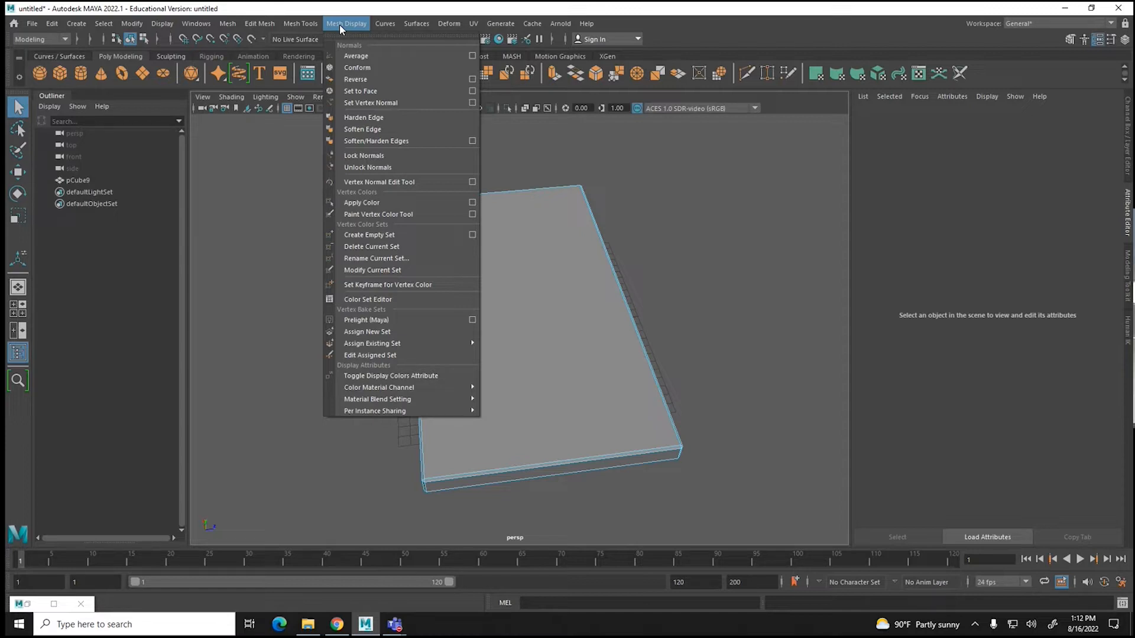
mouse_move(313, 28)
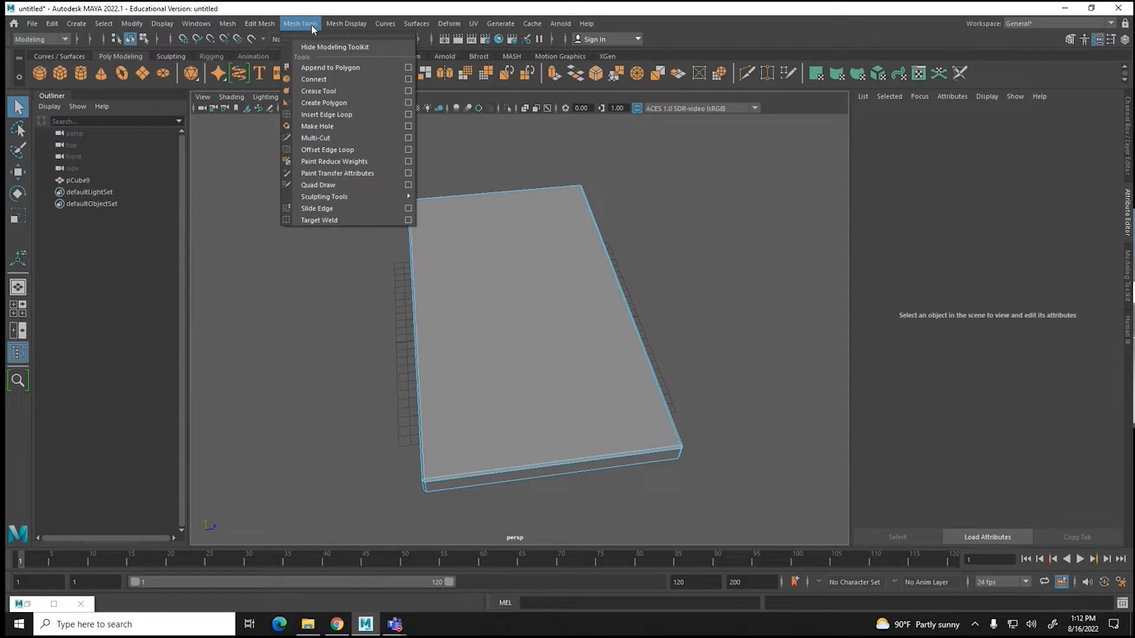
click(327, 114)
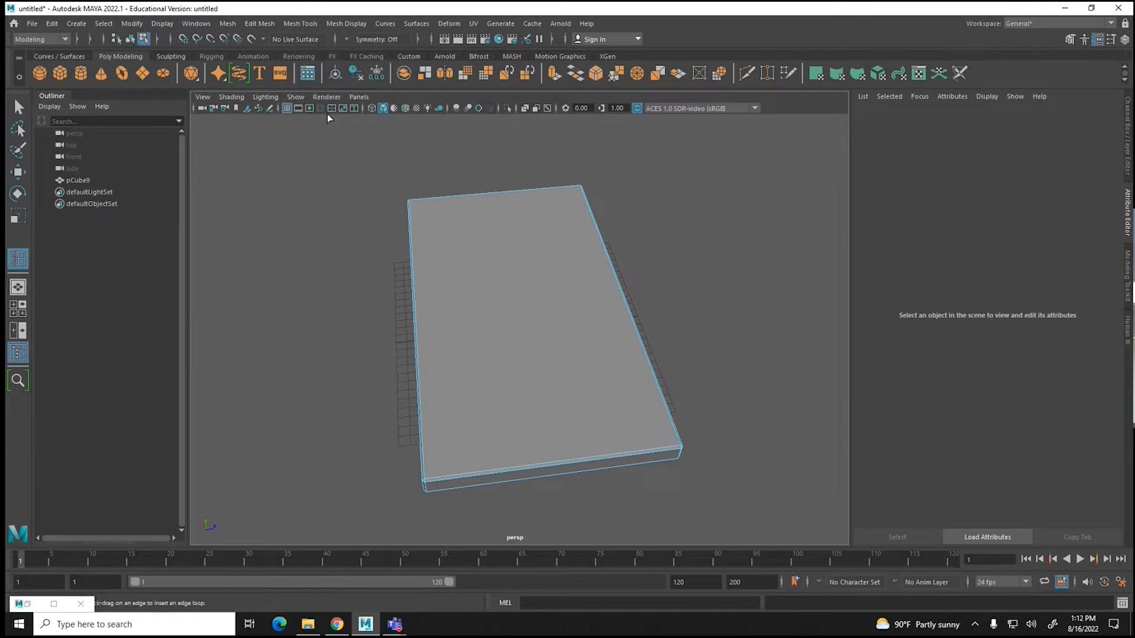
click(433, 480)
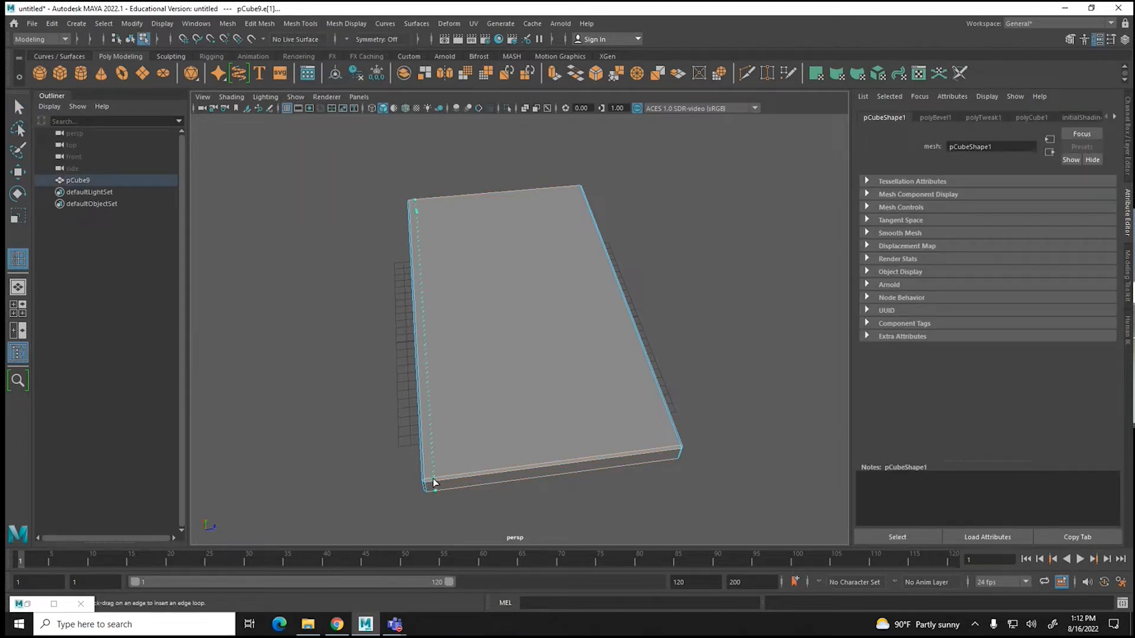
drag(431, 477, 431, 479)
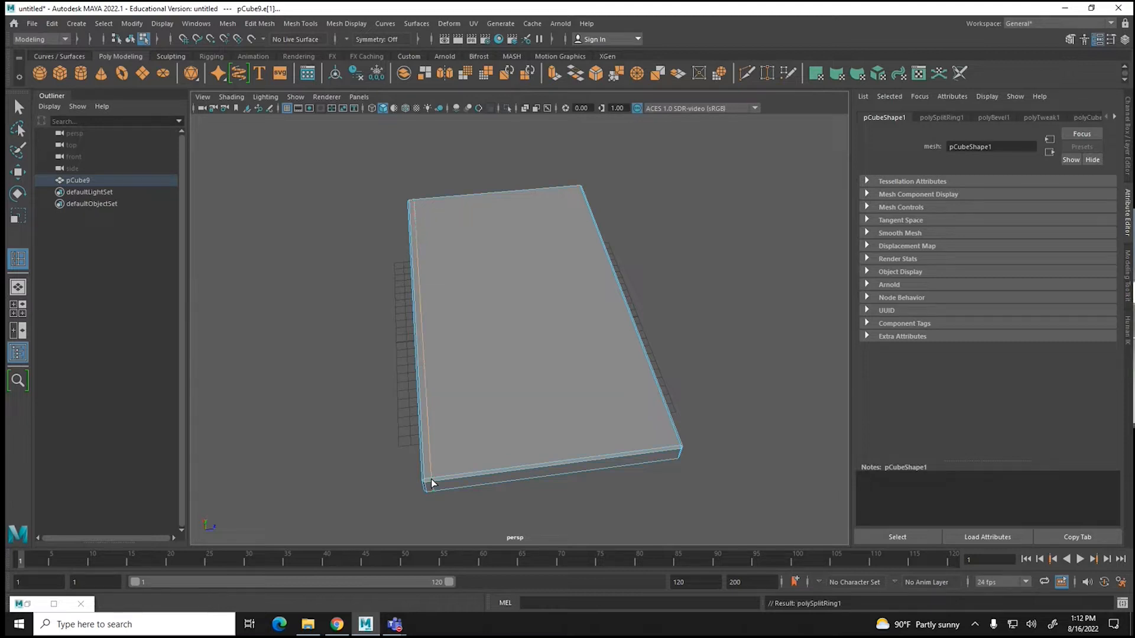
click(678, 449)
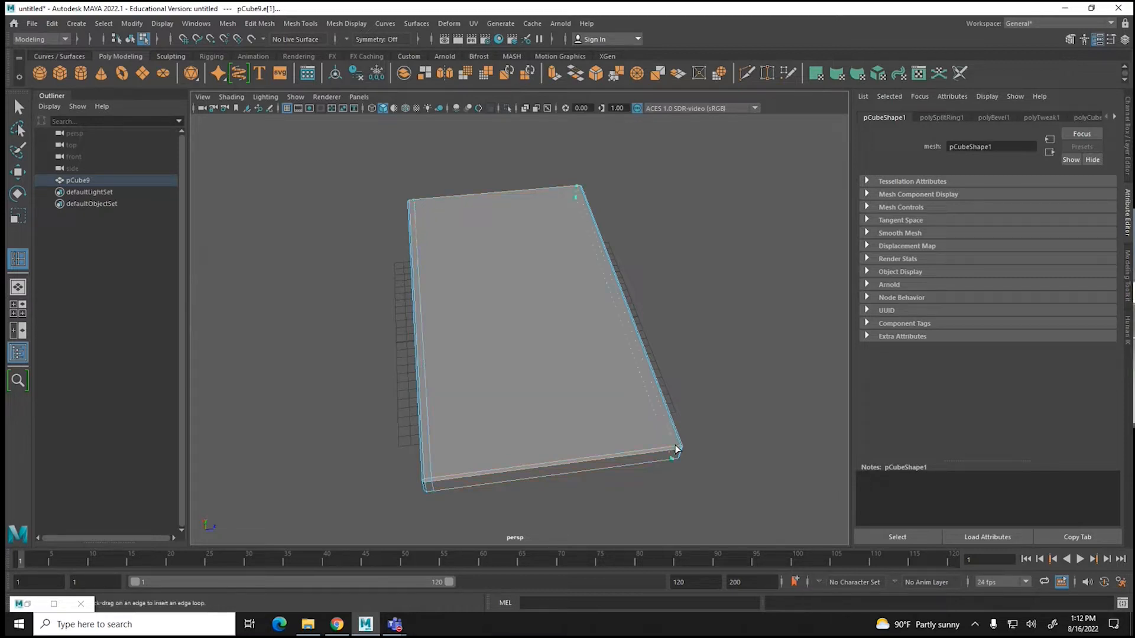
Step: Insert an edge loop close to each short end of the slab
alt+drag(538, 490, 676, 443)
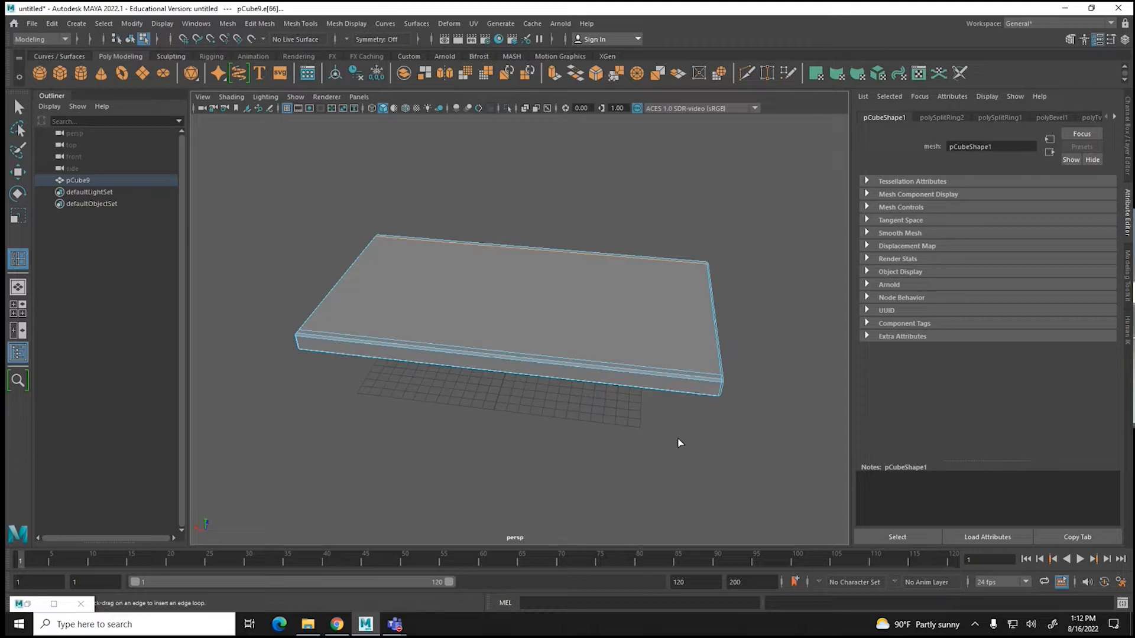
drag(715, 378, 713, 379)
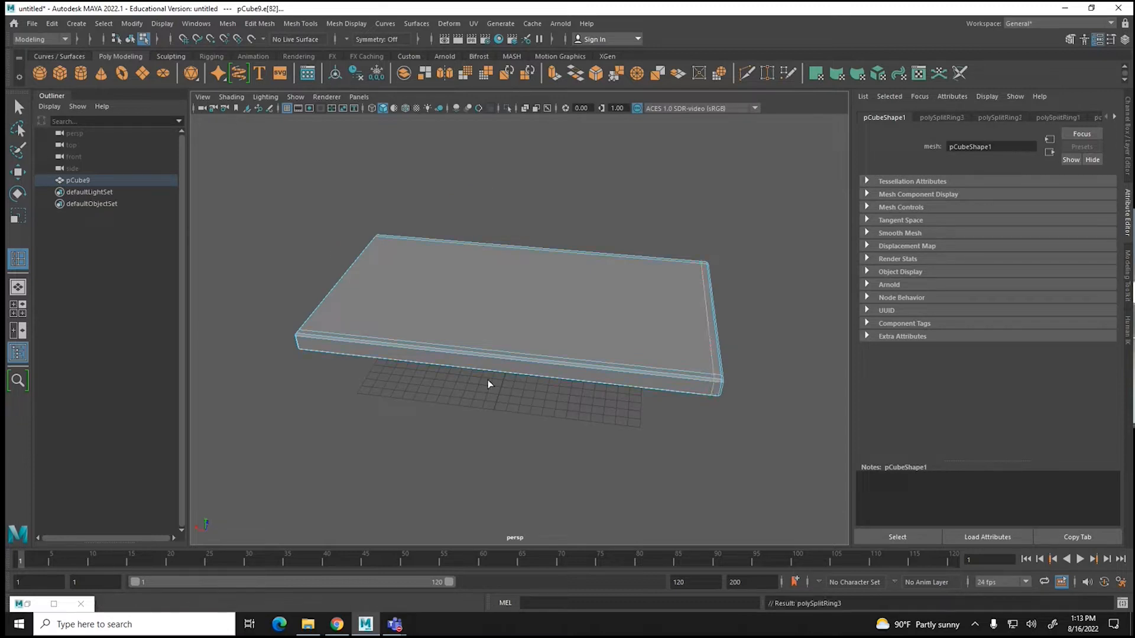
click(304, 335)
Step: Preview the slab smoothed in object mode and examine its edges and corners from several angles
key(w)
key(3)
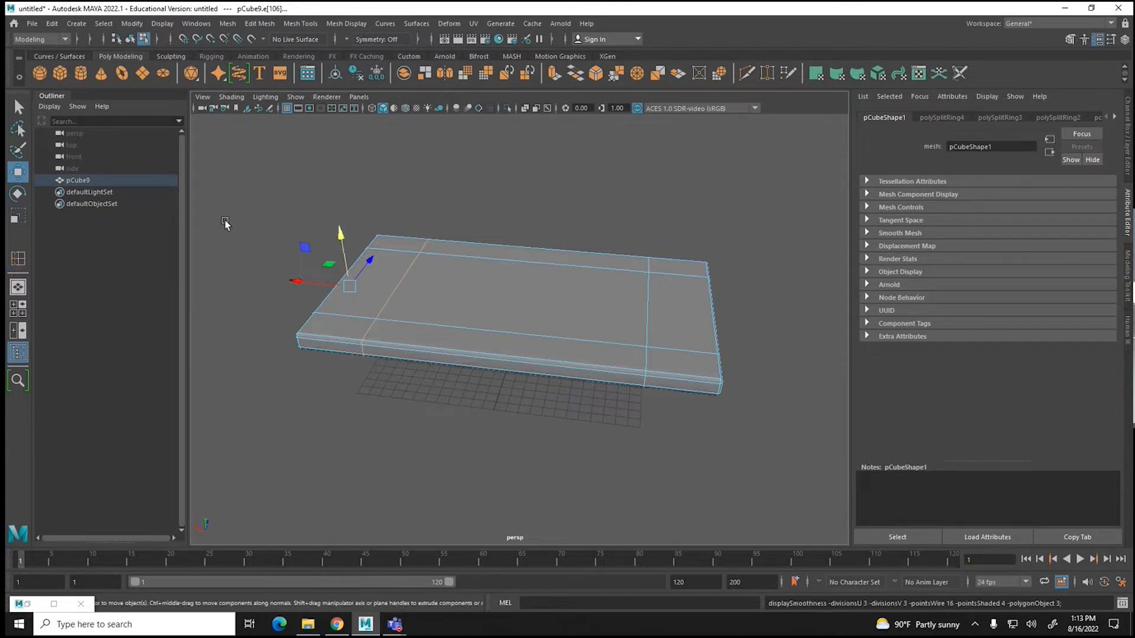
click(430, 424)
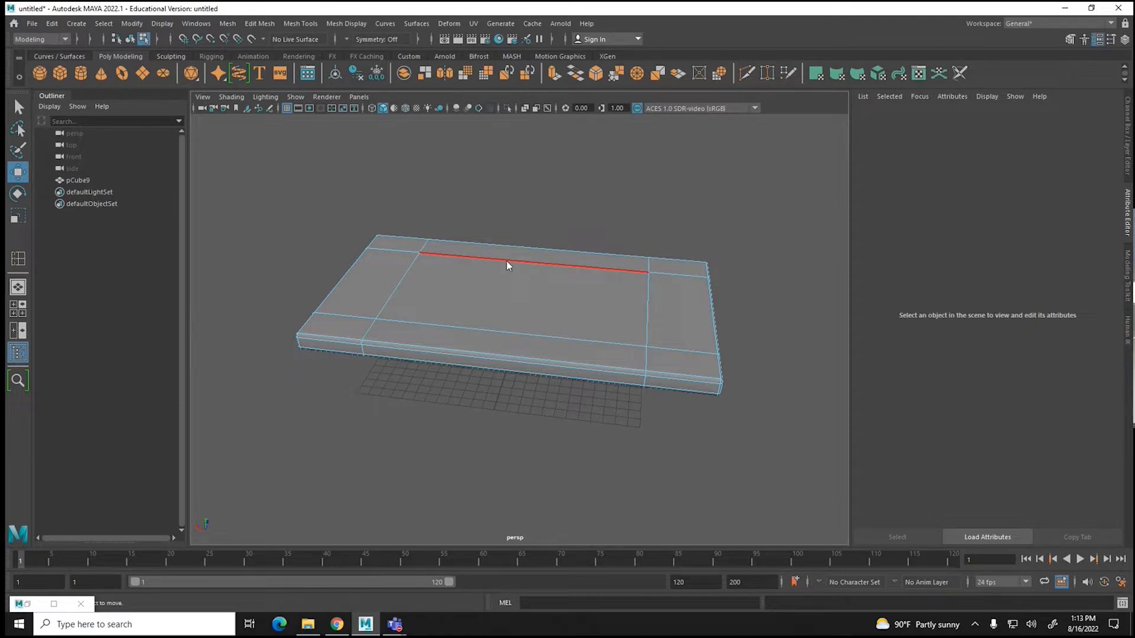
right_drag(534, 240, 576, 215)
alt+drag(352, 382, 439, 355)
scroll(434, 375, up, 5)
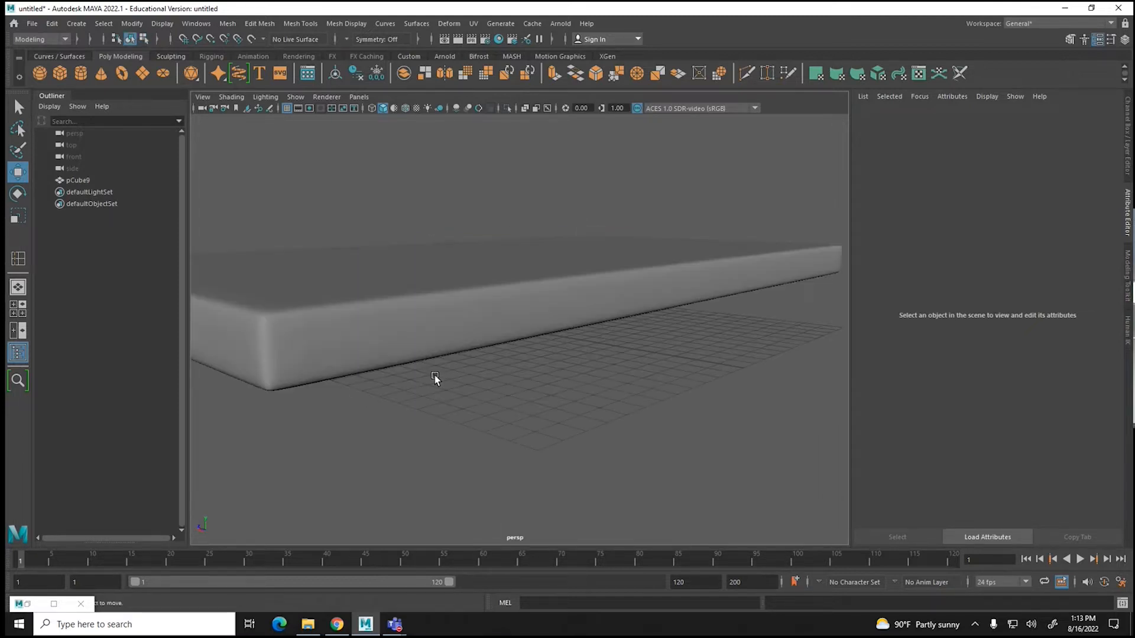
click(314, 338)
alt+drag(417, 357, 252, 369)
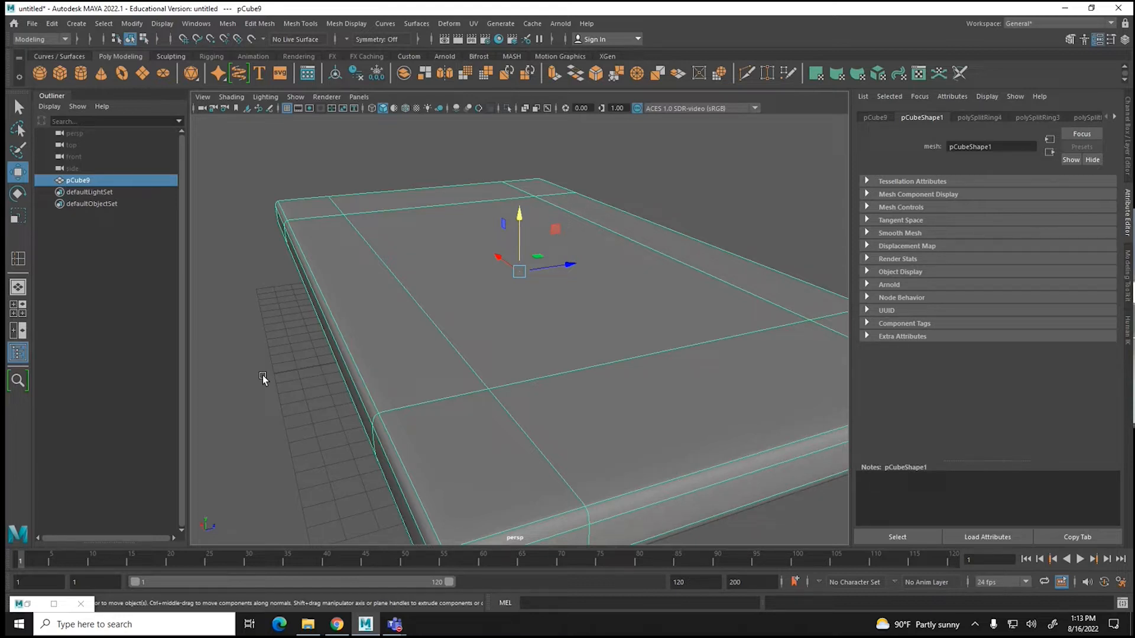
scroll(272, 378, down, 3)
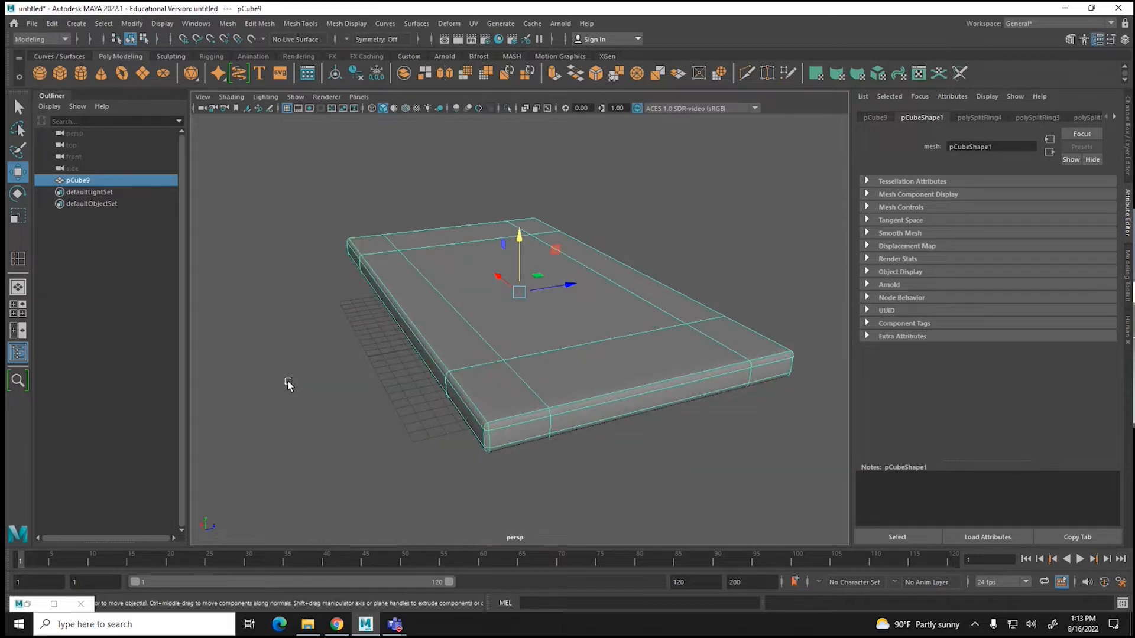
Step: Turn off the smooth preview and insert an edge loop across the slab, set in from one short end
alt+drag(347, 380, 430, 399)
right_drag(415, 392, 537, 375)
click(526, 373)
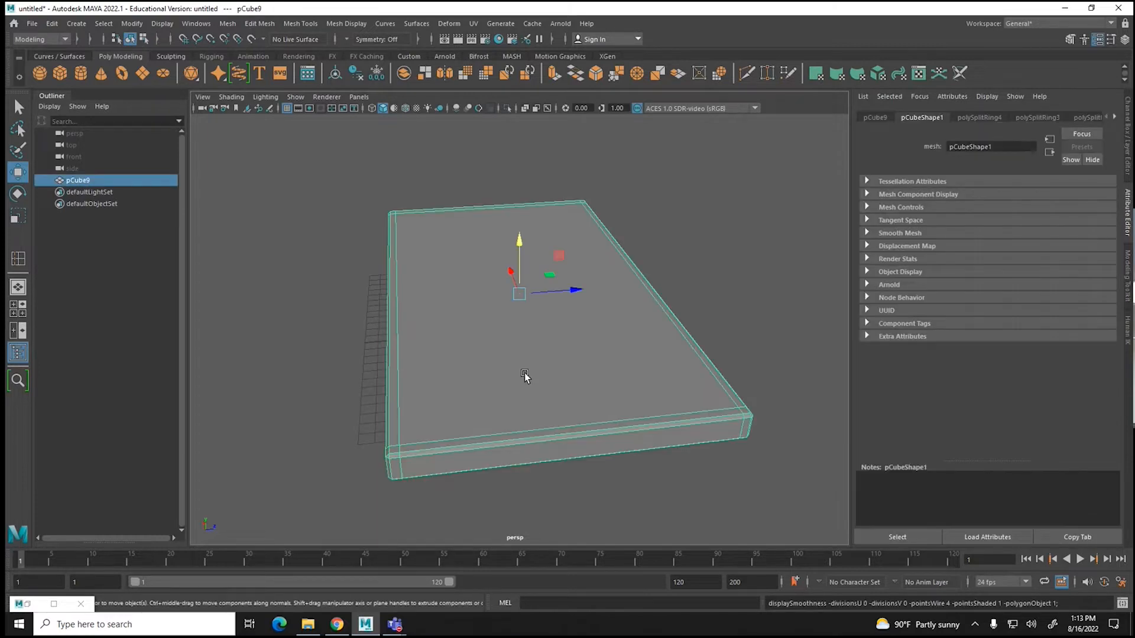
alt+drag(524, 373, 509, 405)
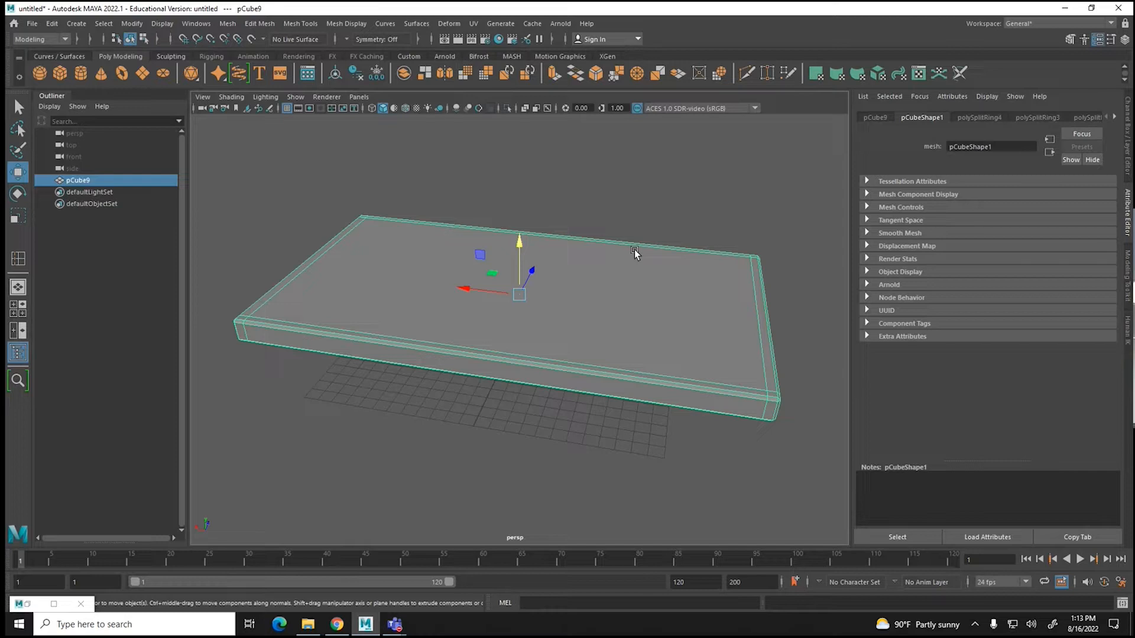
click(254, 24)
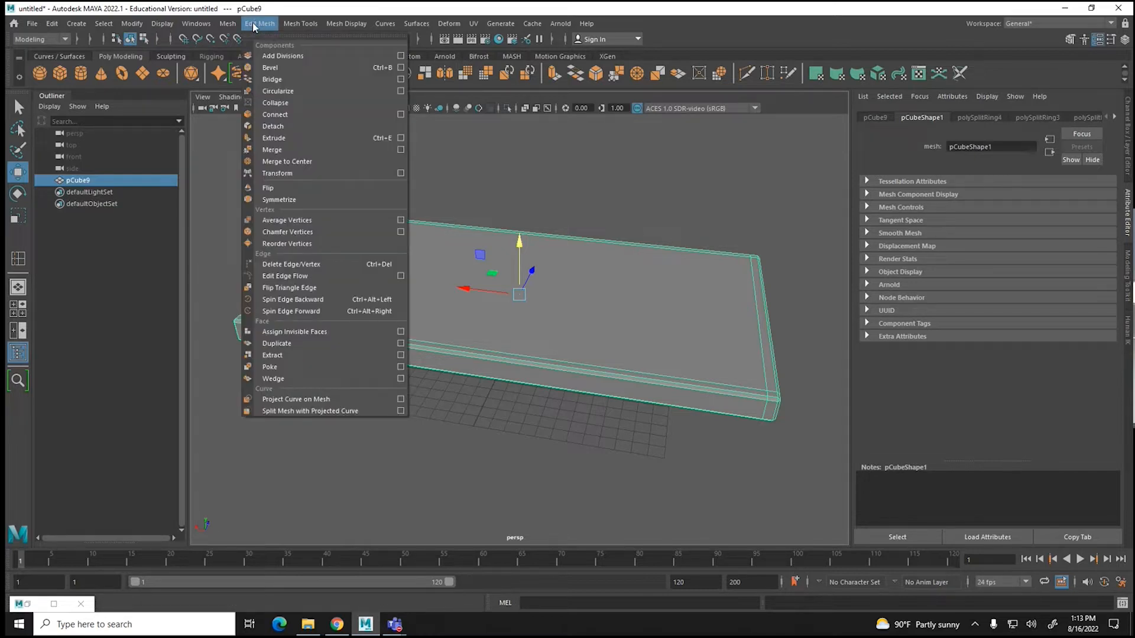
mouse_move(295, 24)
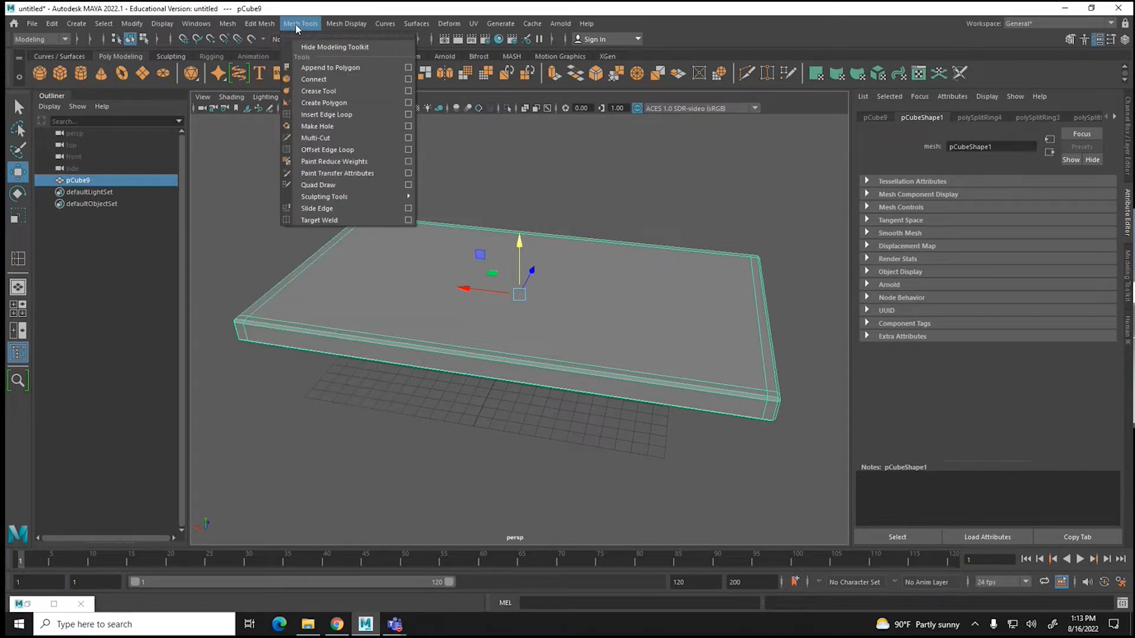
click(305, 114)
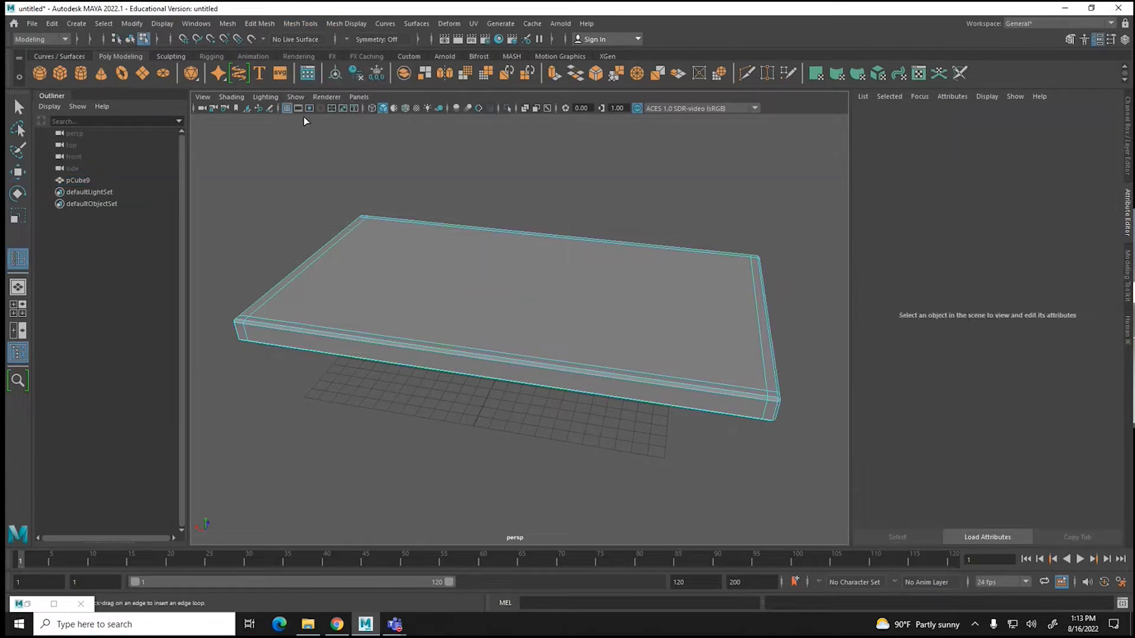
click(703, 386)
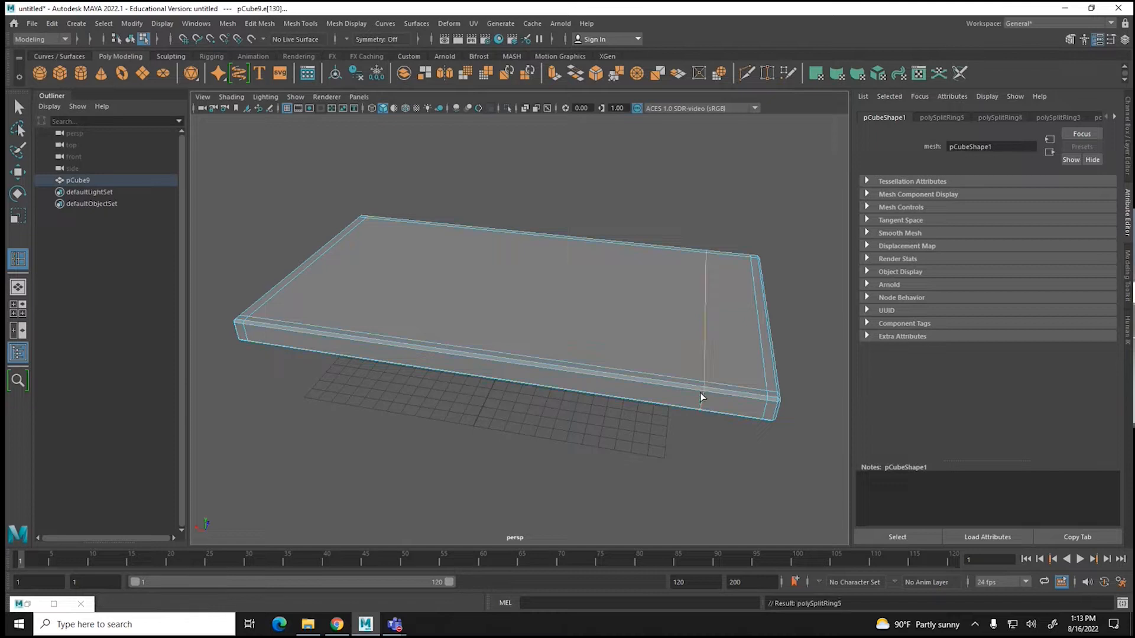
Step: In the top view, frame the slab and insert a matching edge loop set in from the opposite short end
key(space)
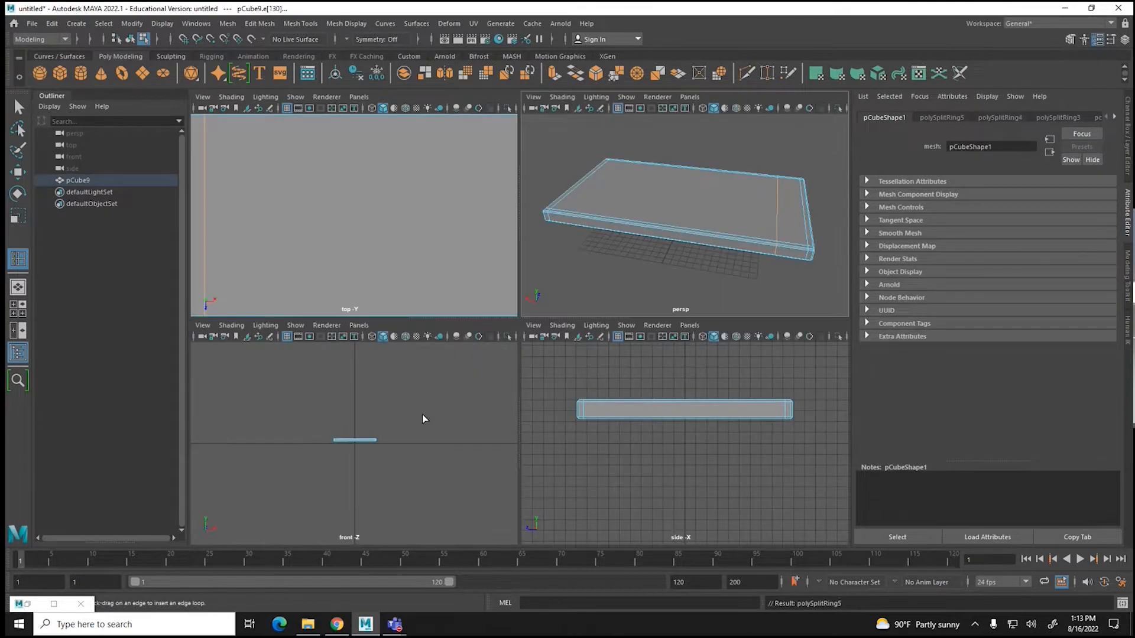
key(space)
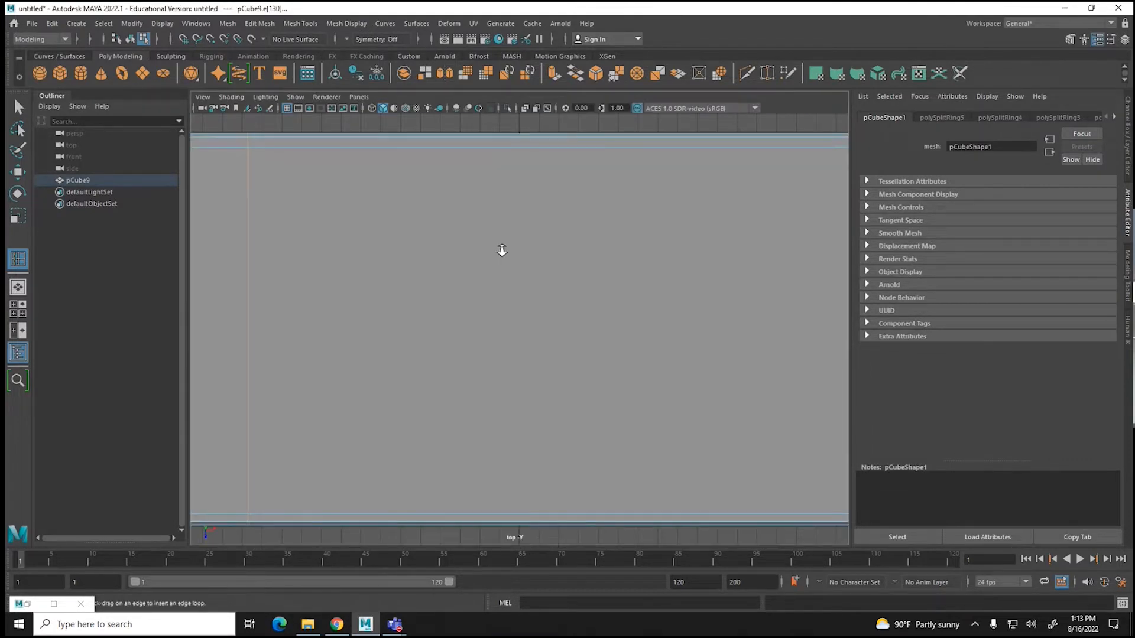
key(f)
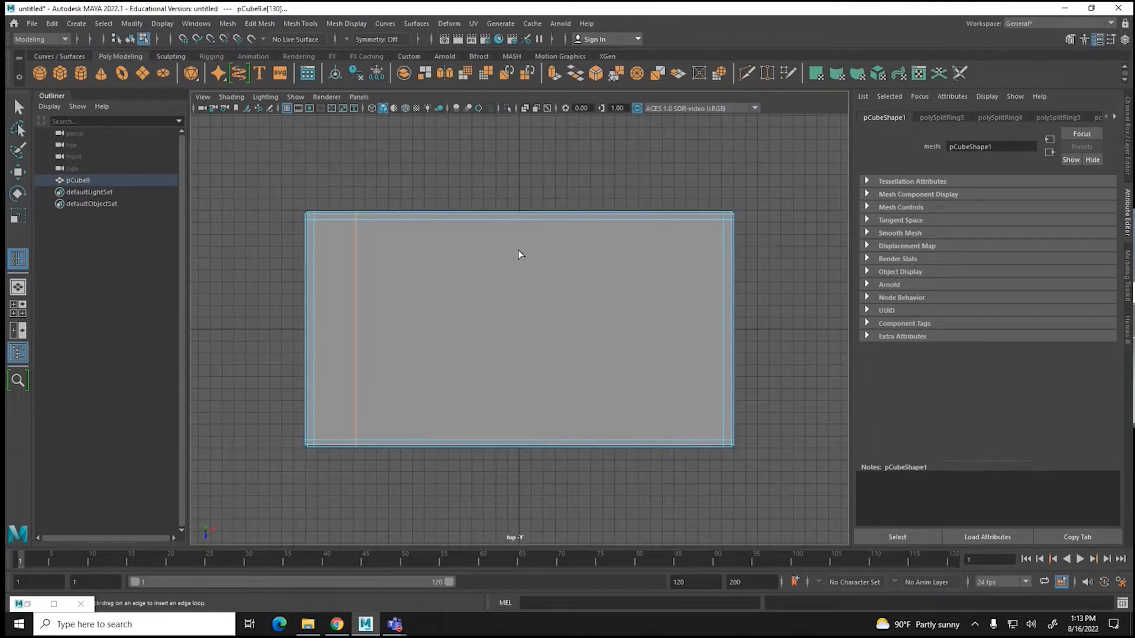
click(682, 444)
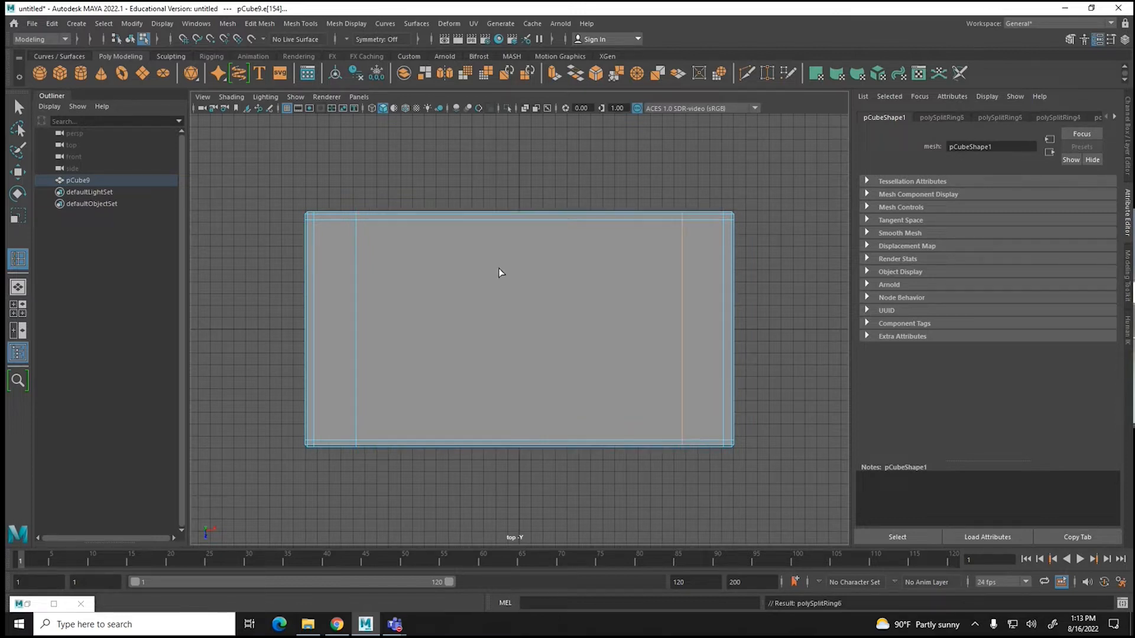
Step: Insert two closely spaced lengthwise edge loops near one long side, and a second loop just inside each inset crosswise loop
click(309, 273)
click(307, 278)
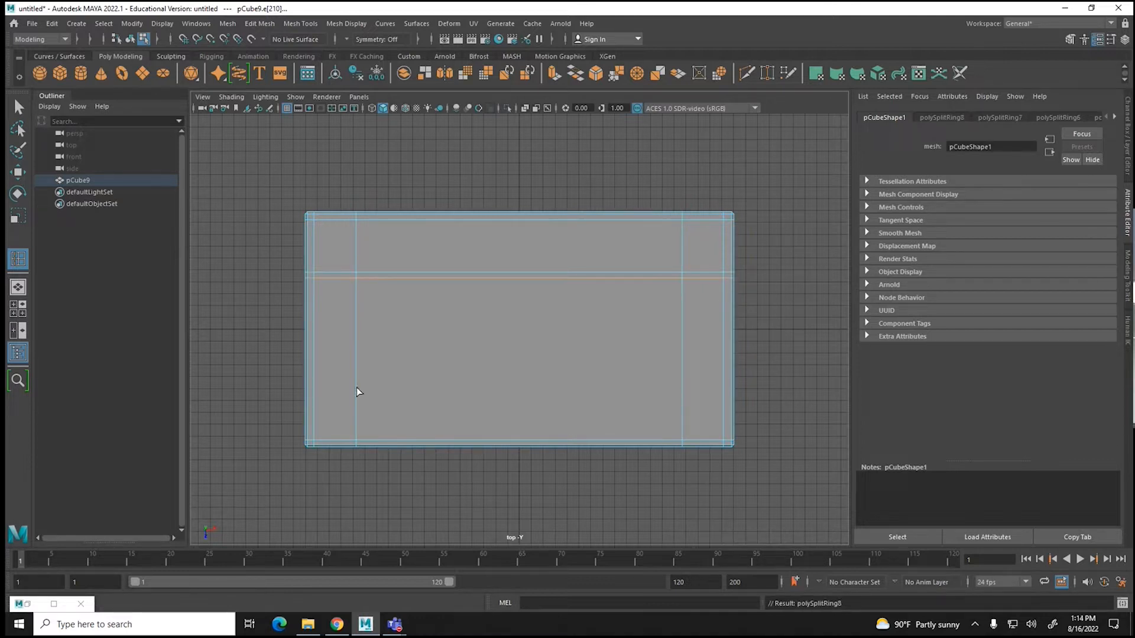
click(359, 444)
click(678, 443)
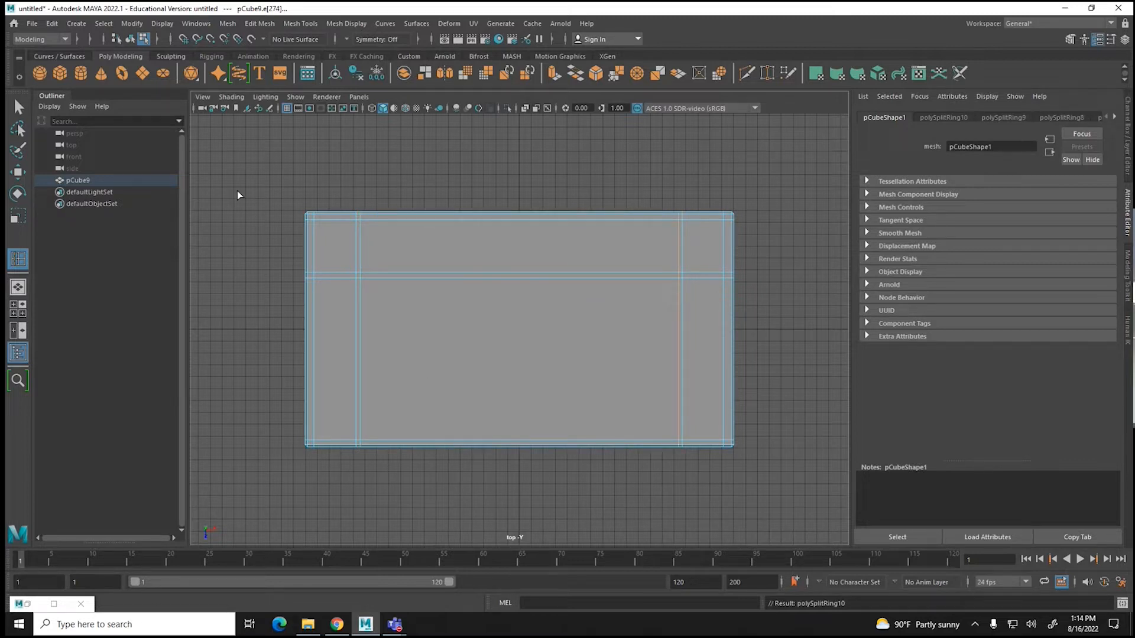
Step: Return to object mode, select the slab and go back to the perspective view
right_drag(482, 233, 516, 210)
click(516, 210)
click(526, 277)
key(space)
key(space)
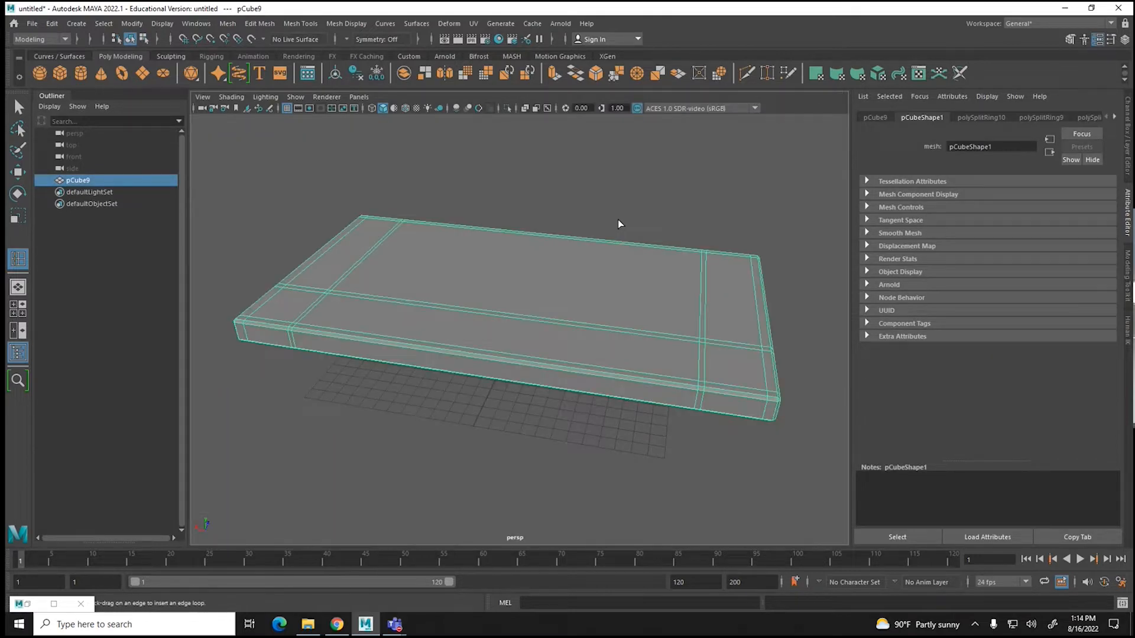
right_drag(345, 261, 337, 292)
click(331, 259)
key(ctrl+z)
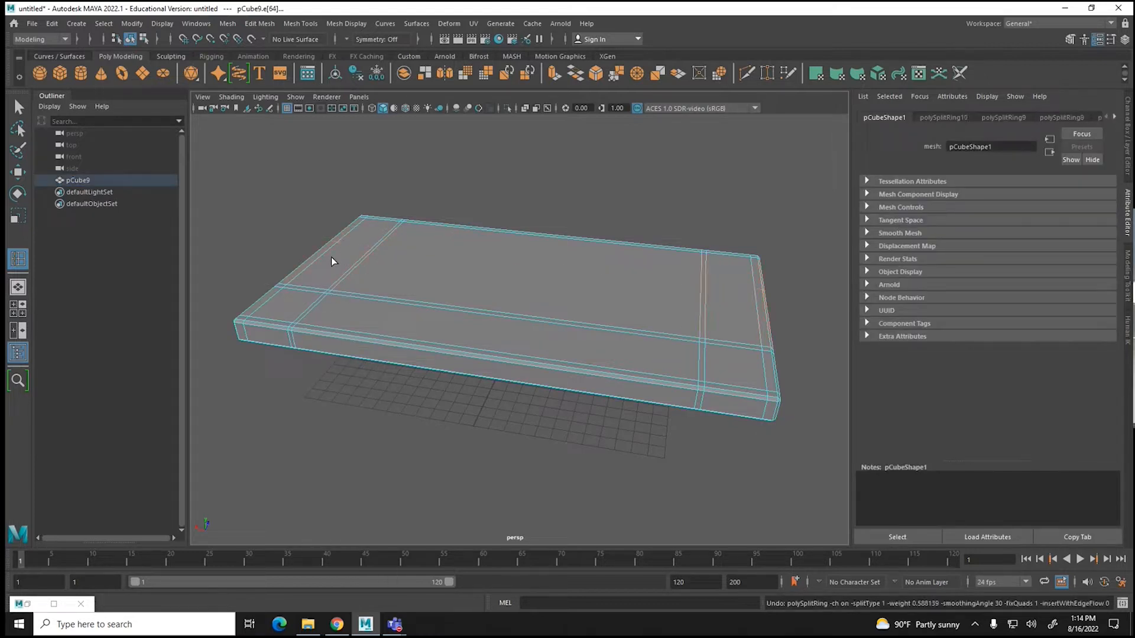
alt+drag(311, 301, 508, 317)
right_drag(525, 295, 529, 328)
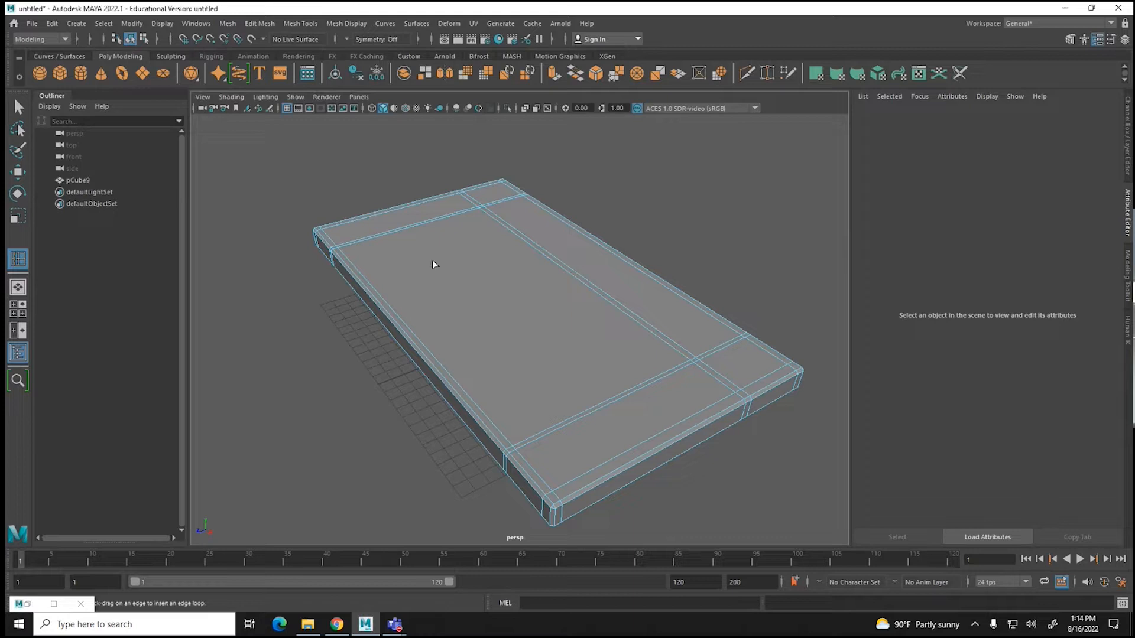
click(405, 221)
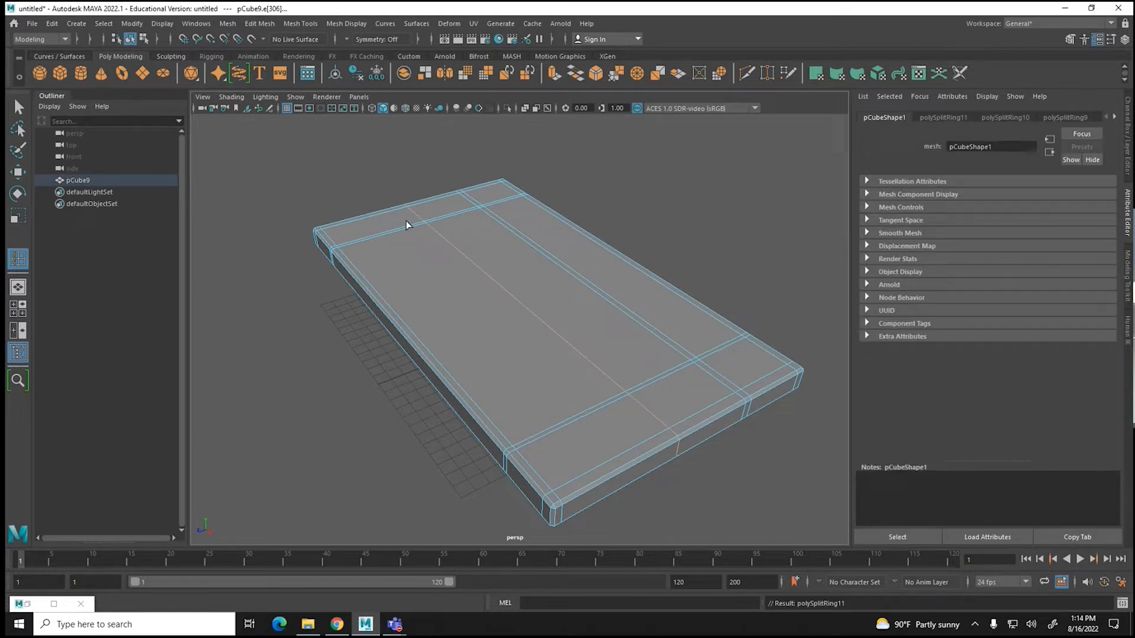
key(ctrl+z)
Step: Switch to face selection, undo the edge loop inserted down the slab's middle, and activate the Move tool
right_drag(503, 222, 502, 254)
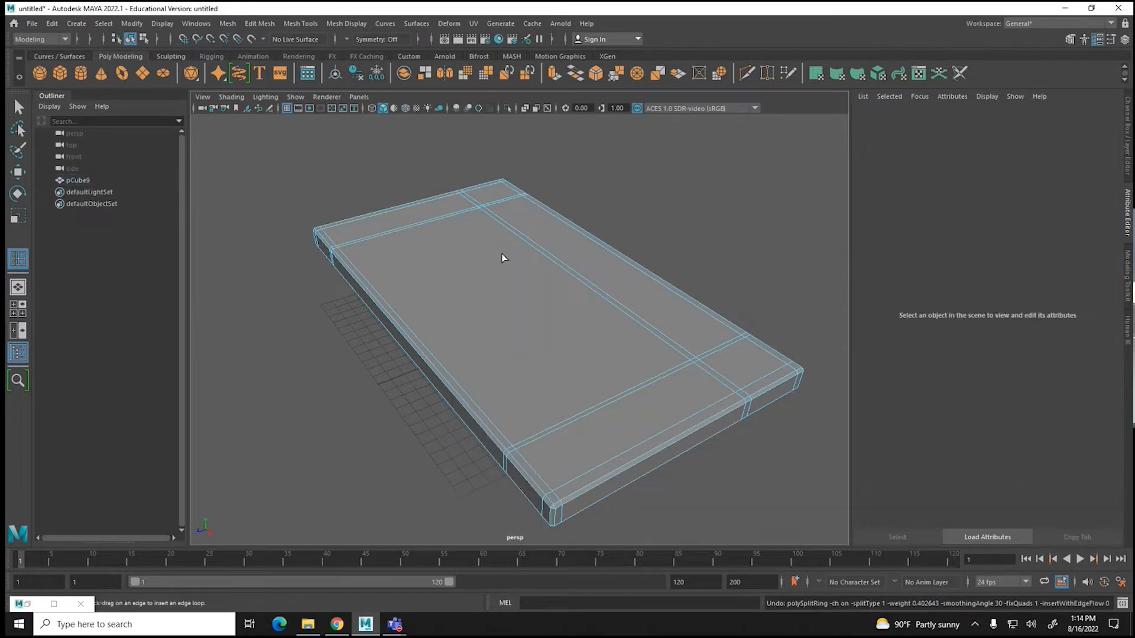
key(ctrl+z)
key(ctrl+z)
key(w)
Step: Select the large top faces forming a U-shaped border along one long side and both short ends of the slab
click(539, 221)
click(502, 190)
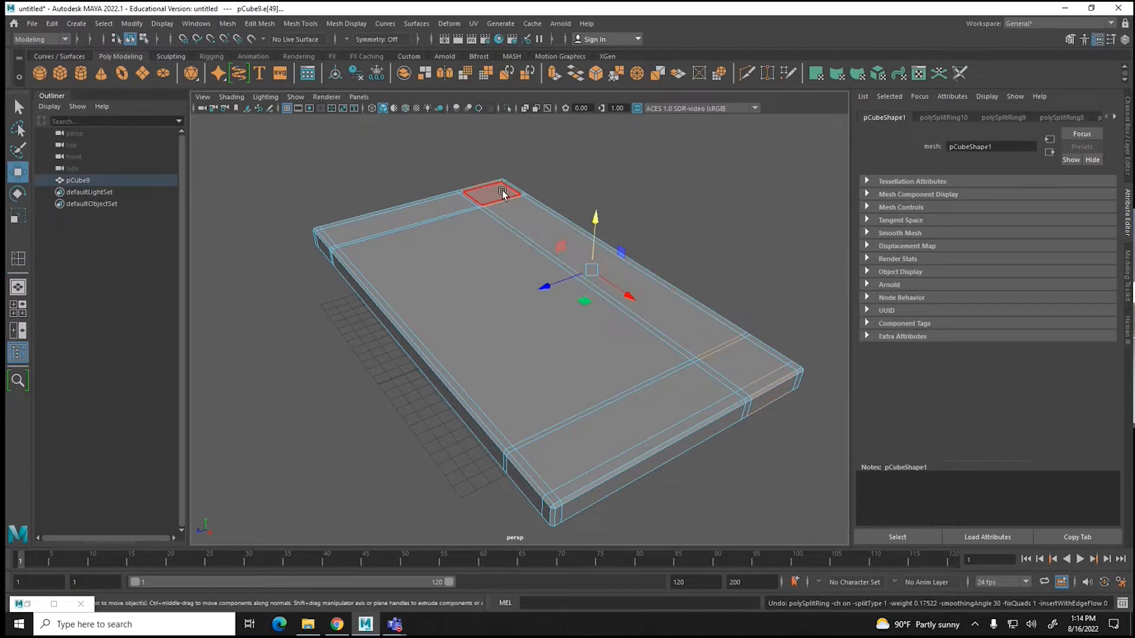
click(541, 229)
shift+click(735, 355)
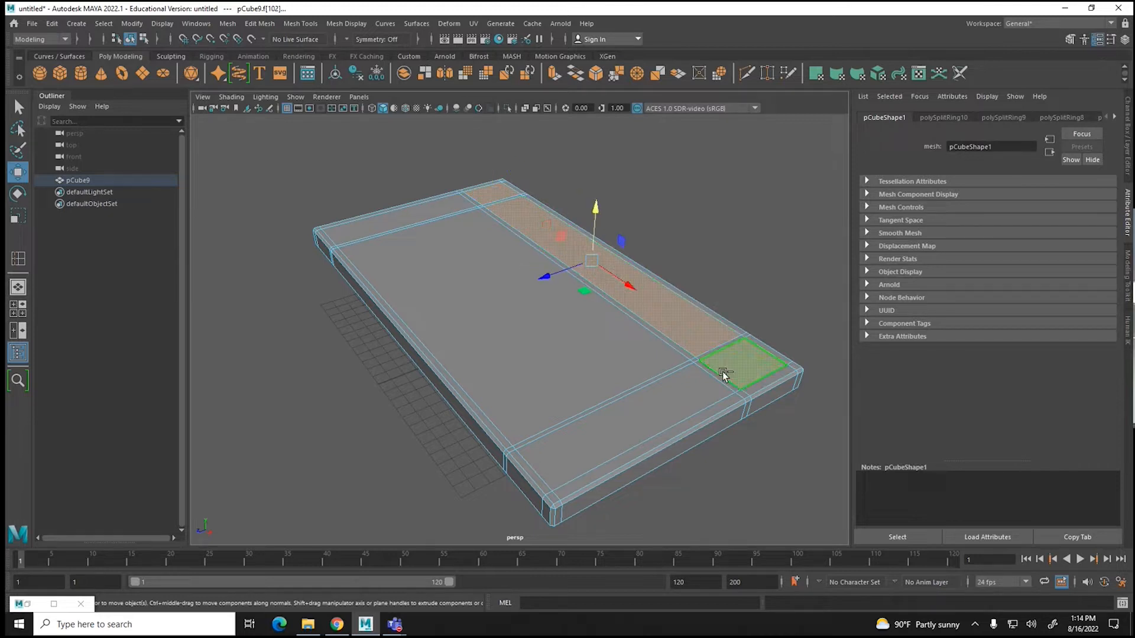
shift+click(689, 394)
shift+click(436, 211)
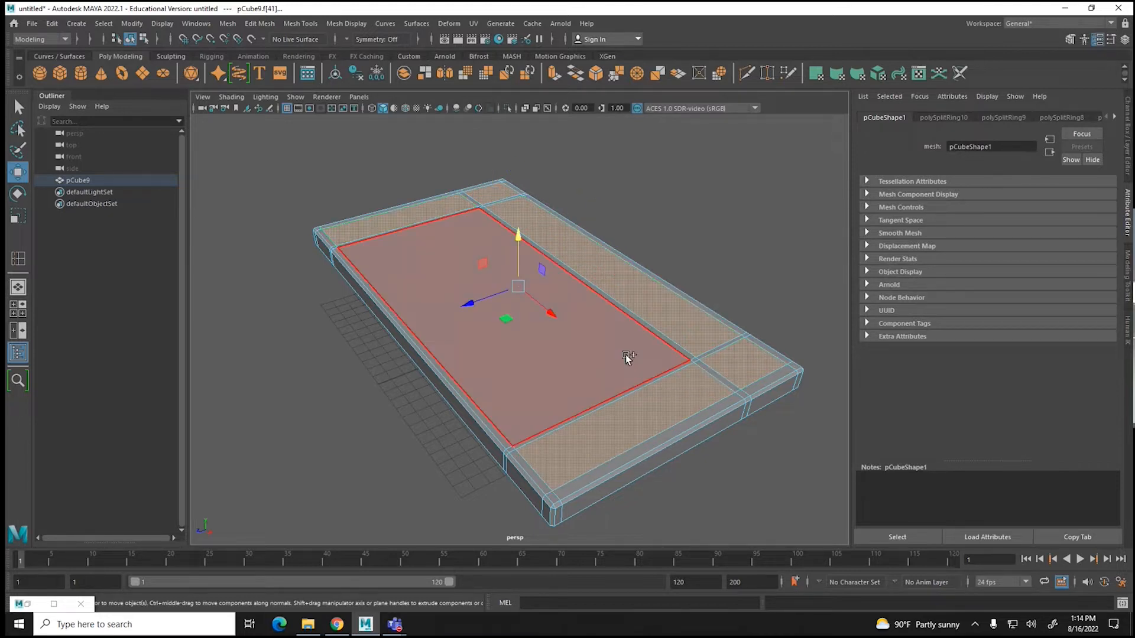
Step: Add the narrow faces between the border's large top faces and the small edge faces at one back corner to the selection
shift+click(687, 354)
shift+click(702, 356)
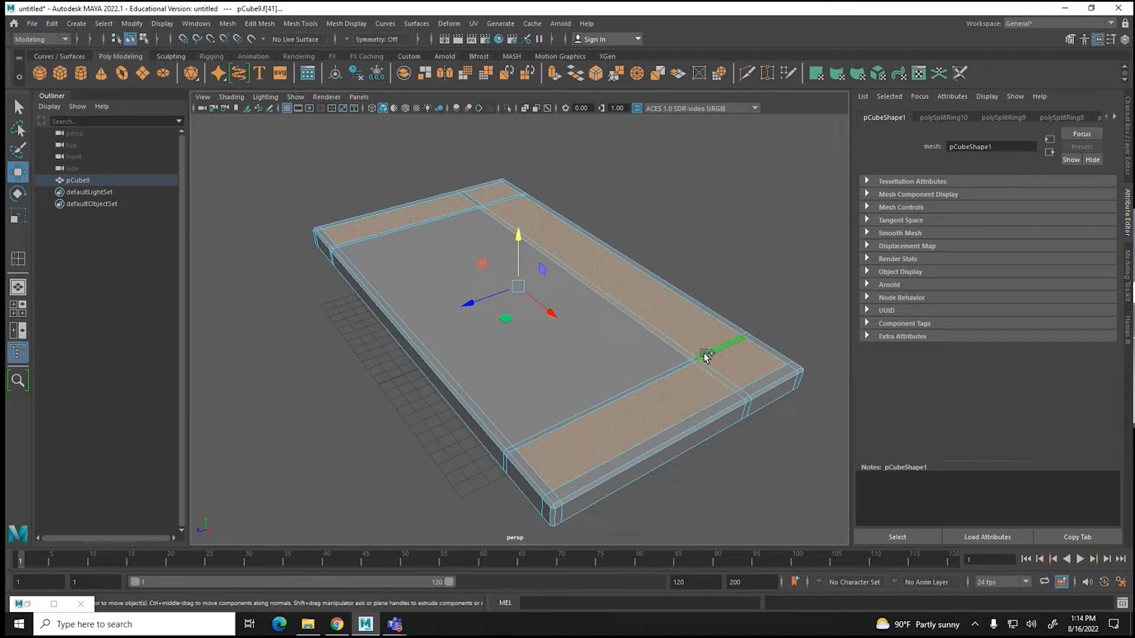
shift+click(474, 203)
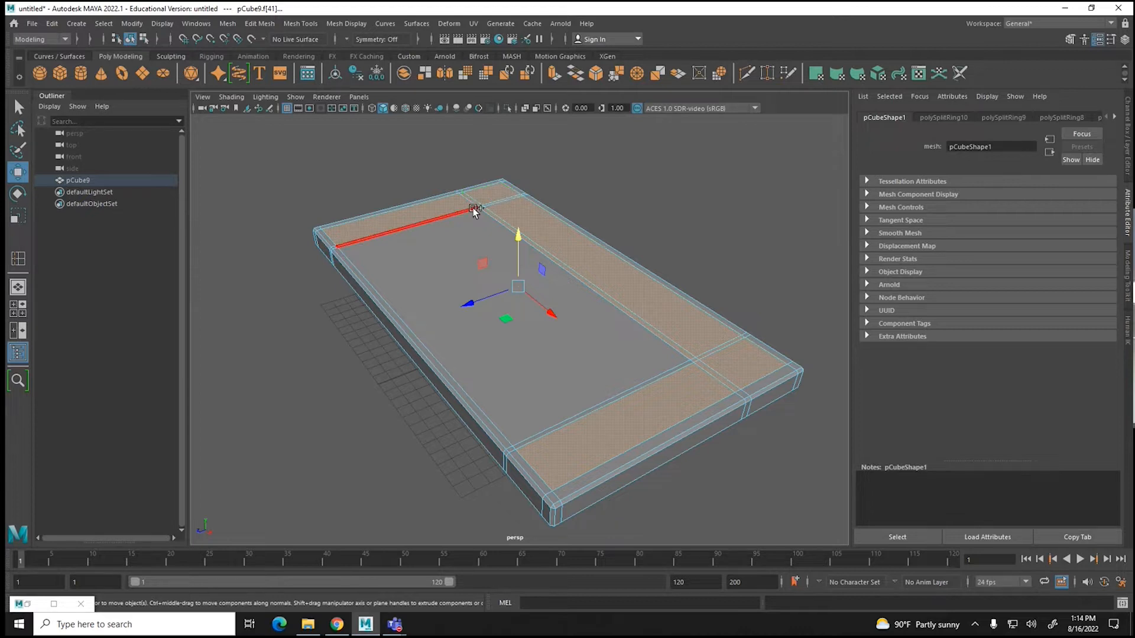
key(f)
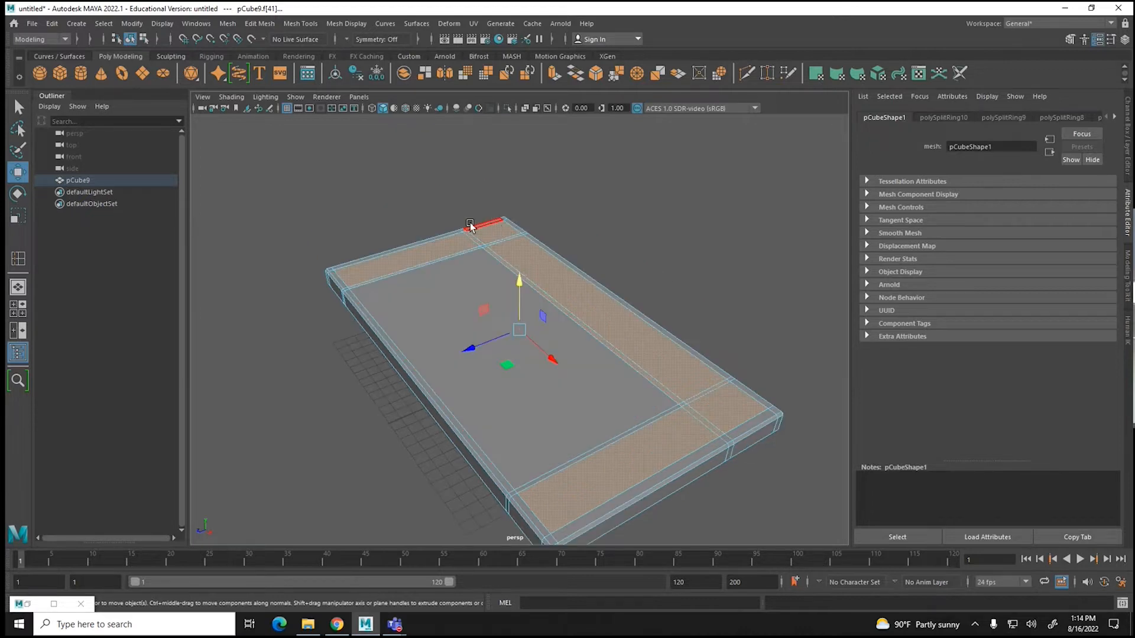
scroll(470, 224, up, 5)
alt+drag(412, 221, 501, 247)
alt+middle_drag(445, 246, 729, 225)
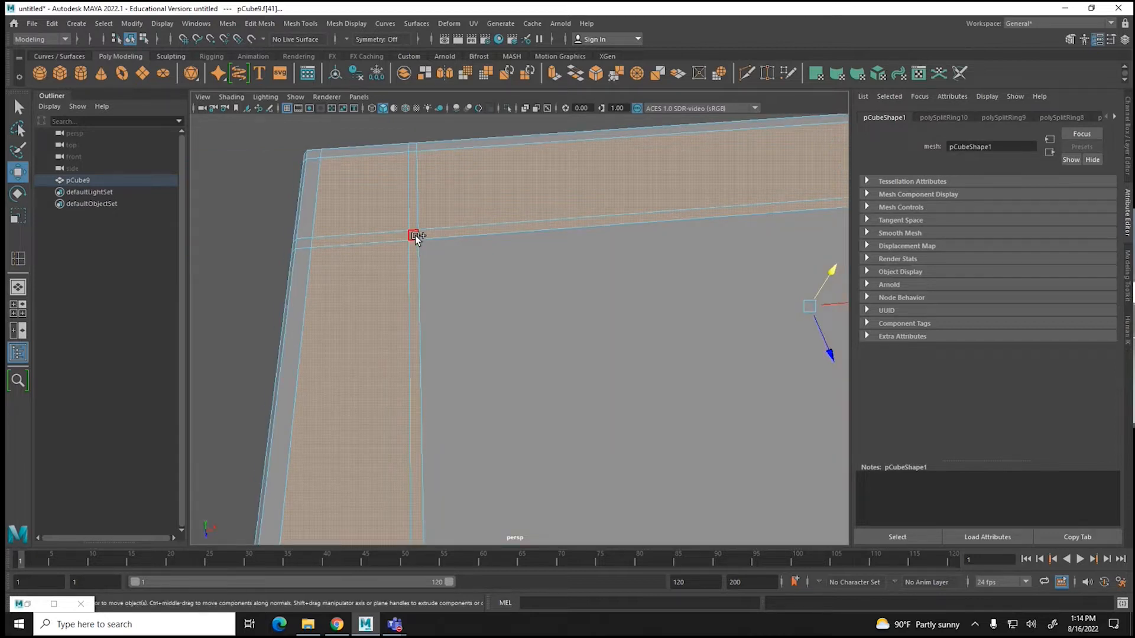
shift+click(306, 243)
shift+click(305, 225)
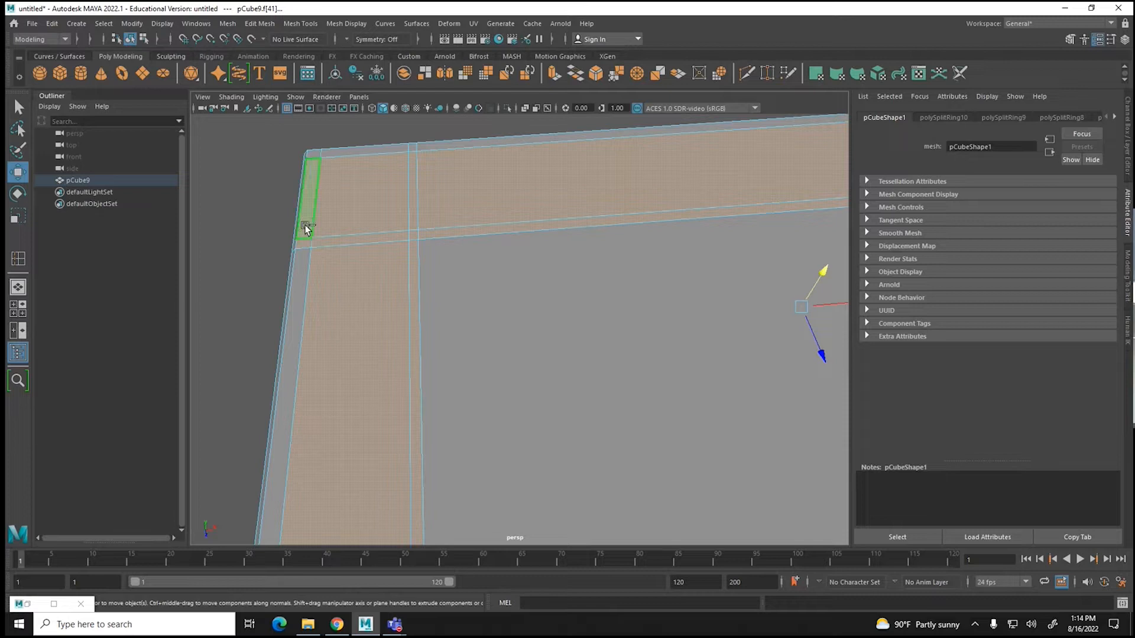
Step: Add the remaining narrow top faces along both short ends and their front corners to the selection
scroll(463, 301, down, 5)
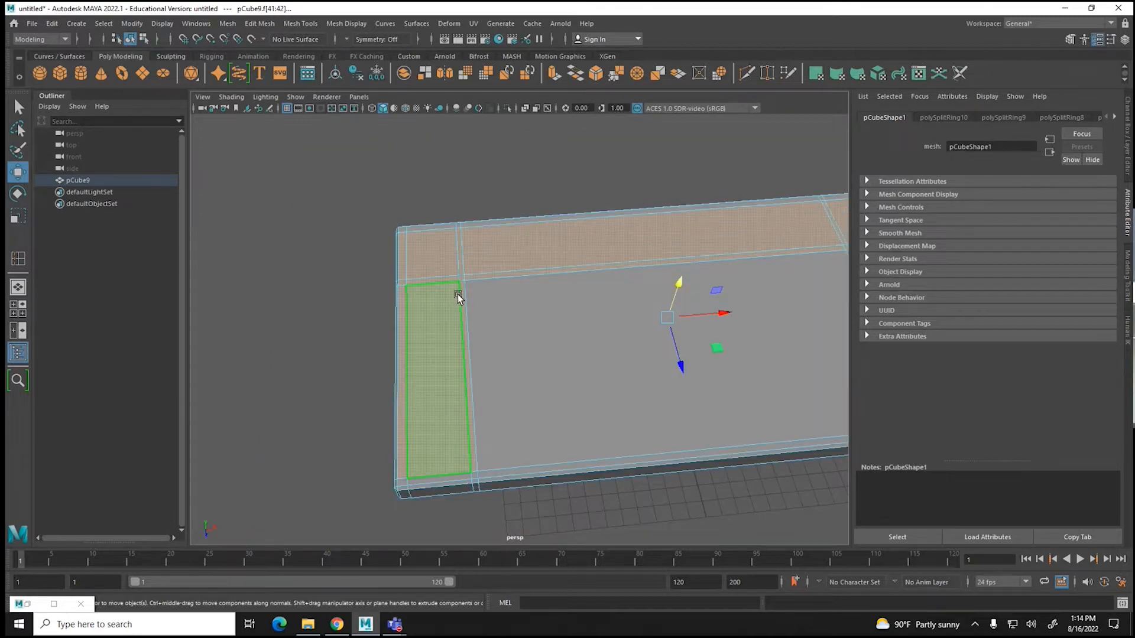
shift+click(403, 482)
alt+middle_drag(703, 456, 656, 435)
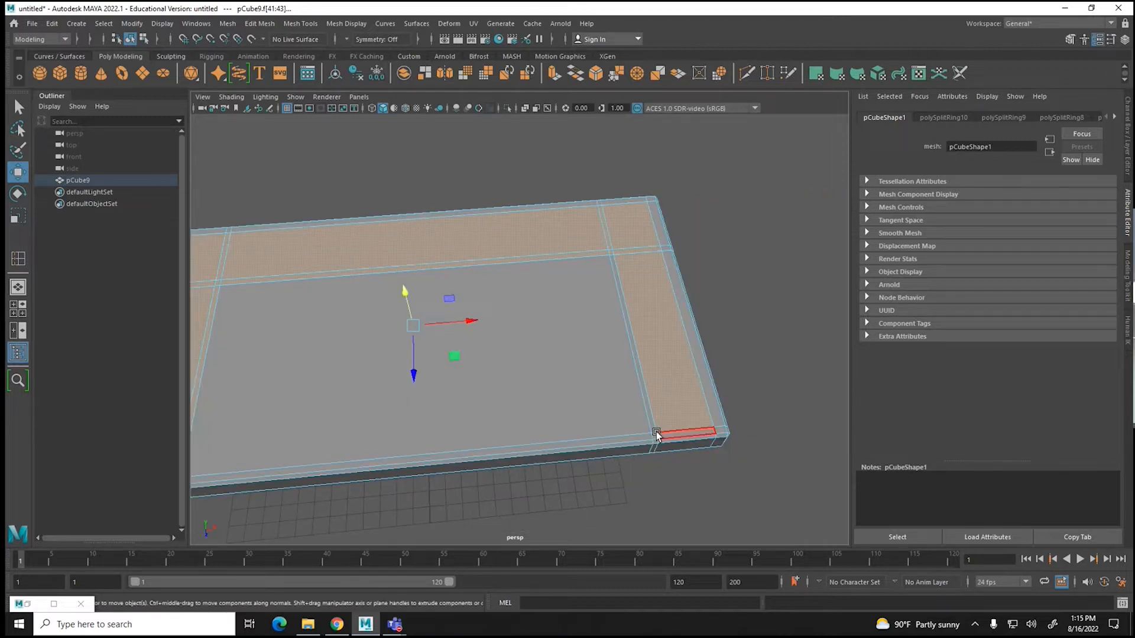
shift+click(672, 433)
shift+click(719, 432)
shift+click(703, 379)
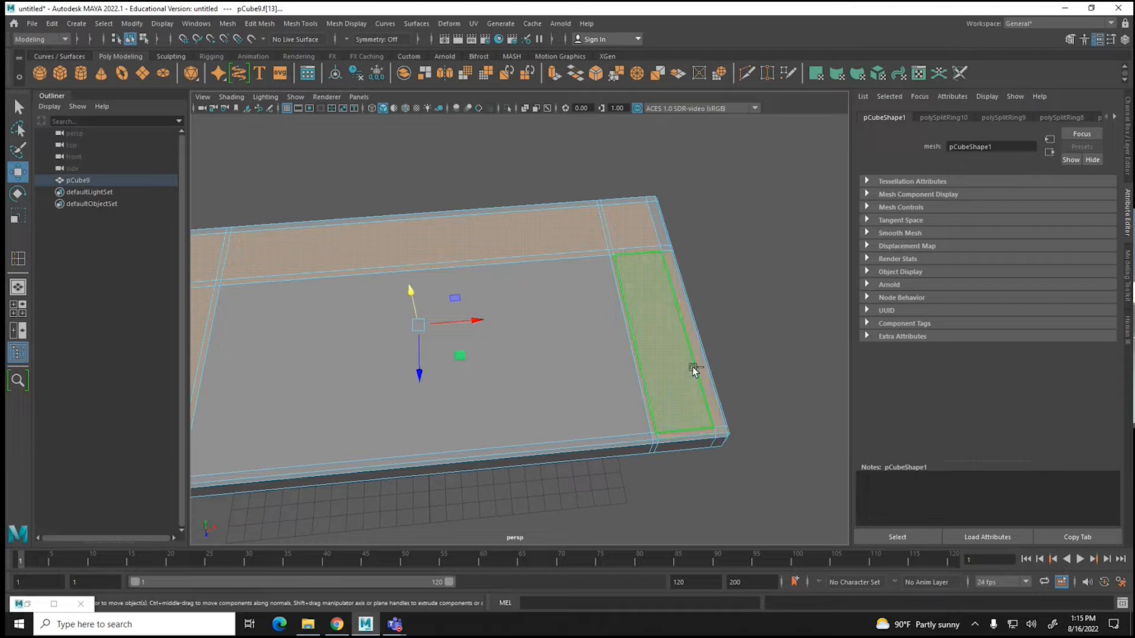
shift+click(665, 248)
shift+click(661, 236)
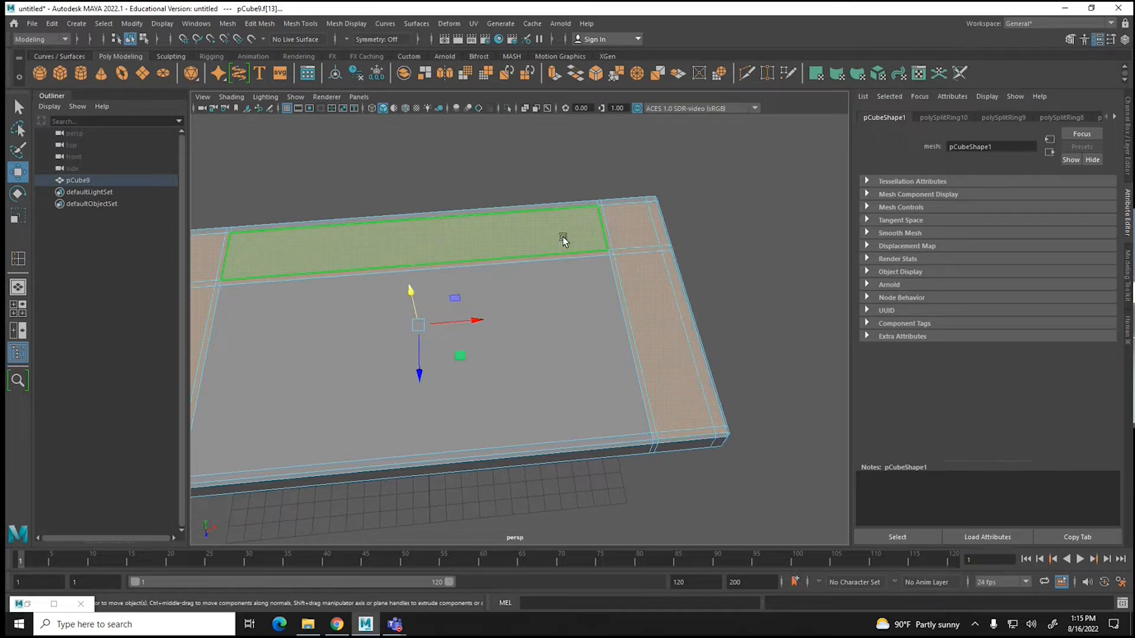
Step: Add the thin outer top faces along the back long edge, including both corners, to complete the U-shaped selection
alt+drag(563, 237, 561, 247)
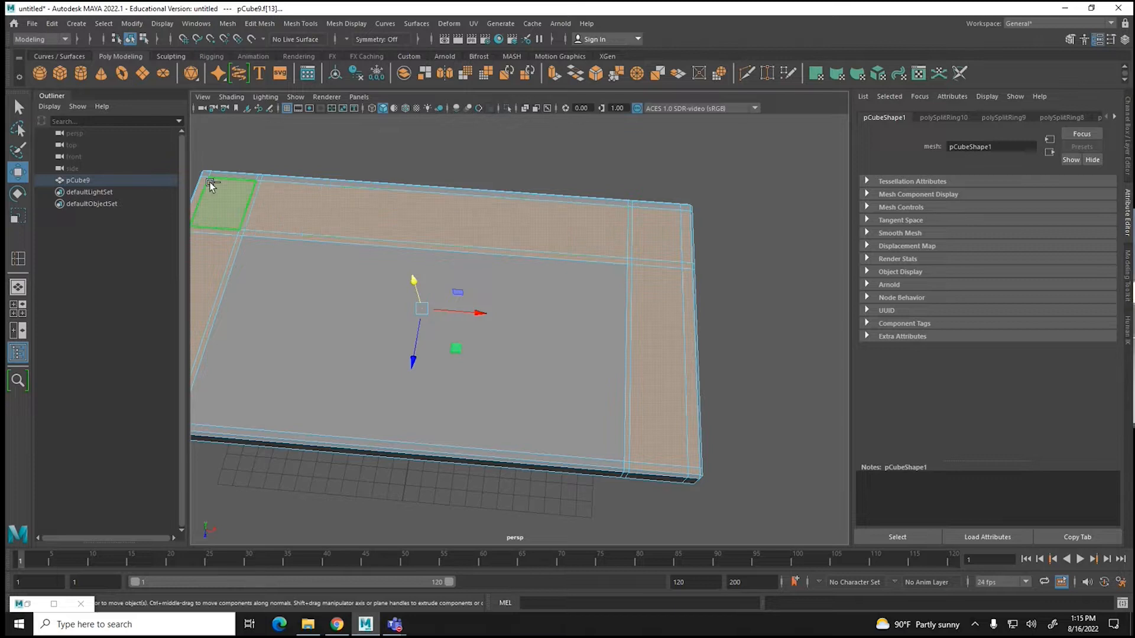
shift+click(204, 172)
shift+click(217, 175)
shift+click(258, 177)
shift+click(266, 177)
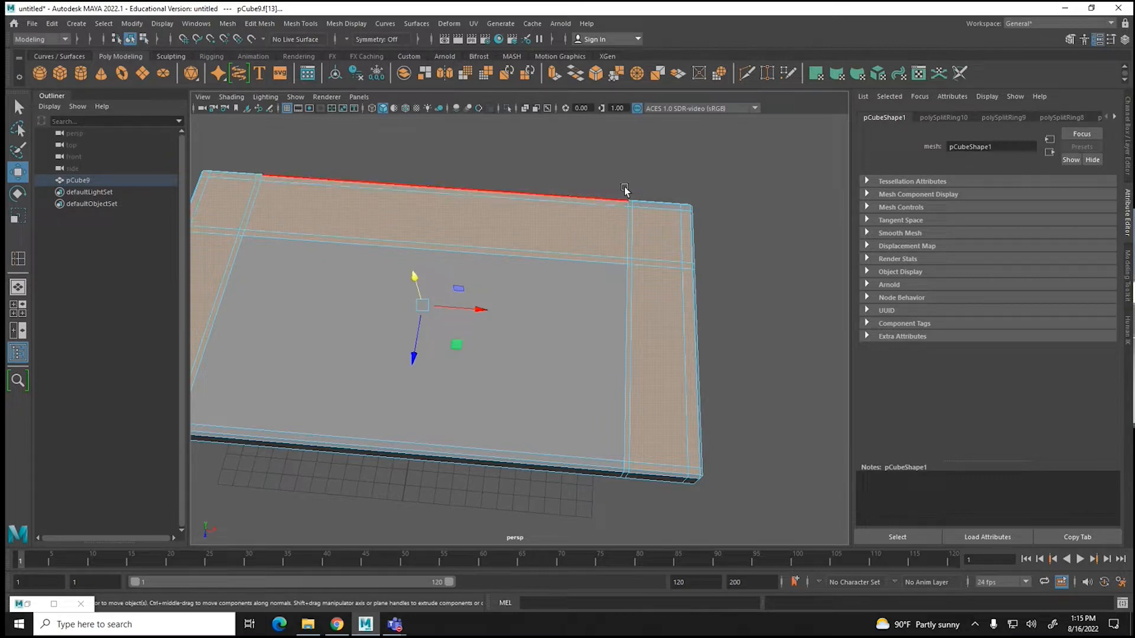
shift+click(655, 203)
shift+click(476, 208)
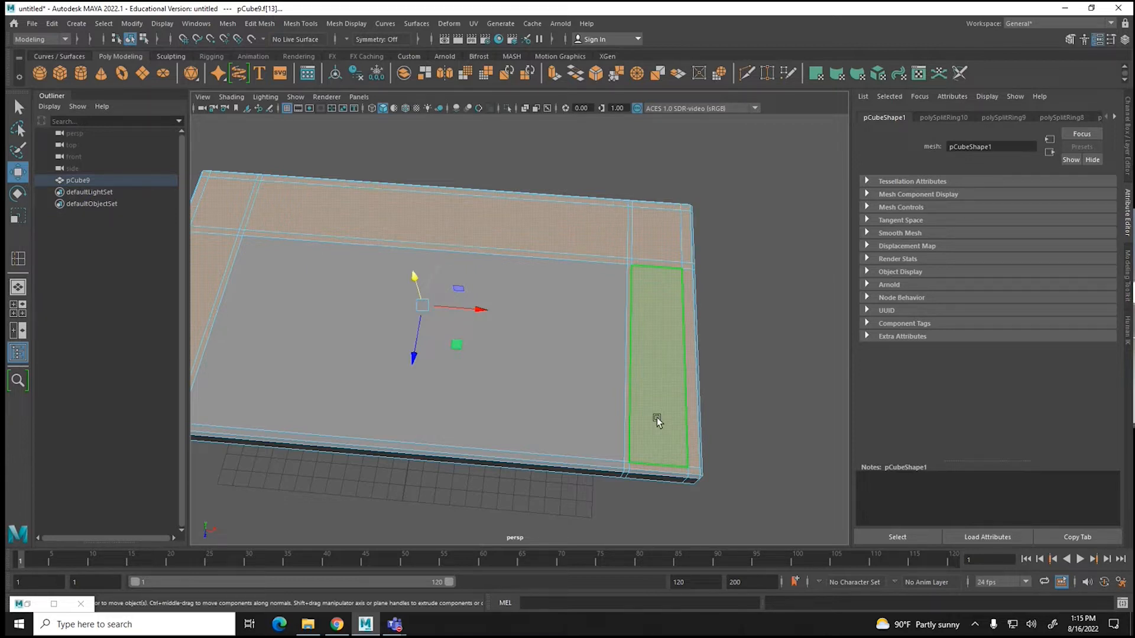
Step: Extrude the selected U-shaped border faces upward by about 3.537
mouse_move(465, 320)
alt+mouse_down()
mouse_move(458, 344)
mouse_move(434, 320)
mouse_move(468, 308)
alt+mouse_up()
click(228, 23)
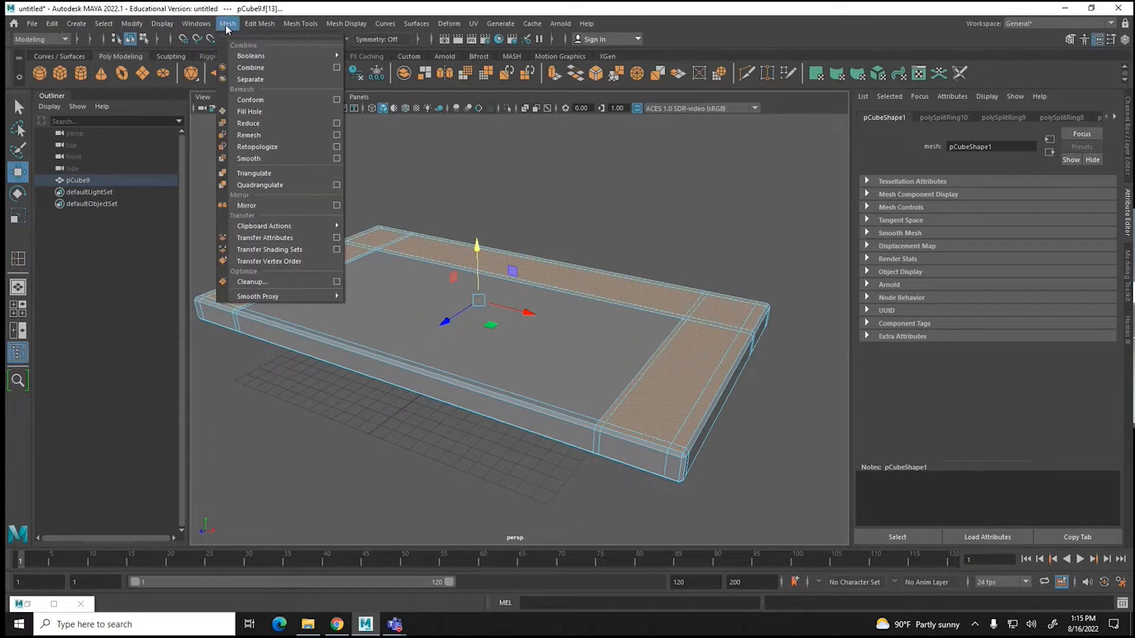
mouse_move(260, 24)
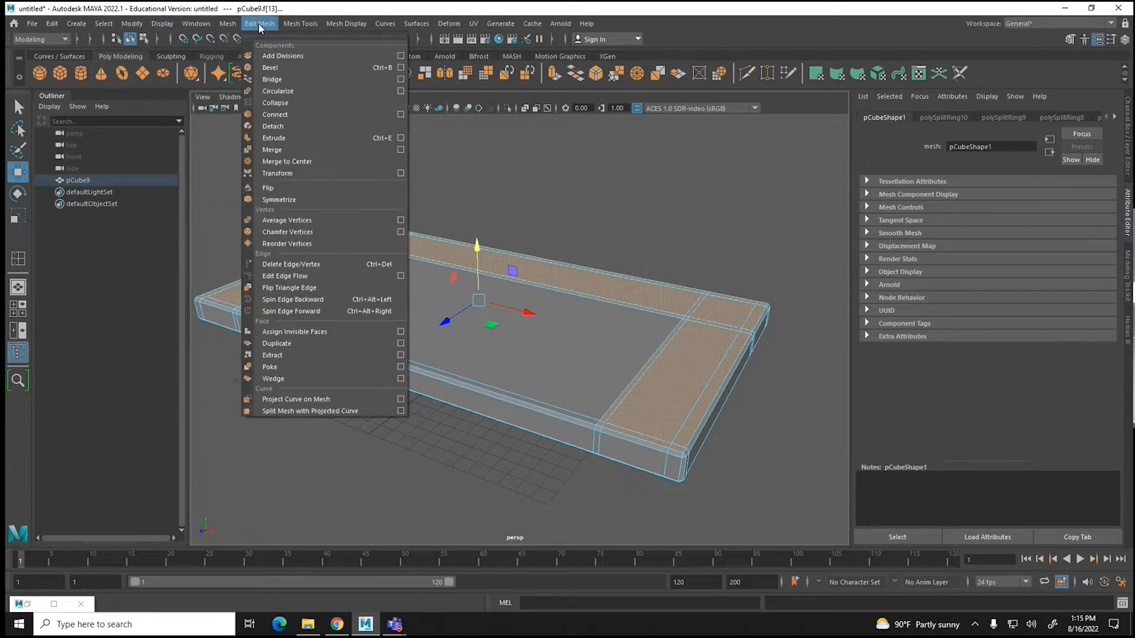
click(278, 141)
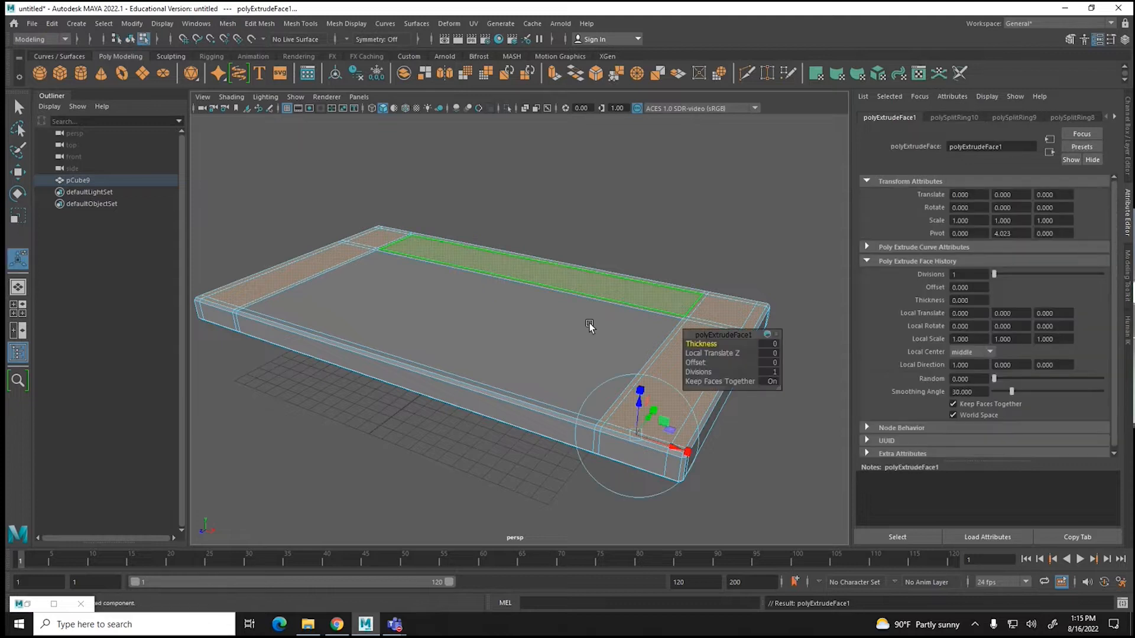
drag(640, 393, 648, 335)
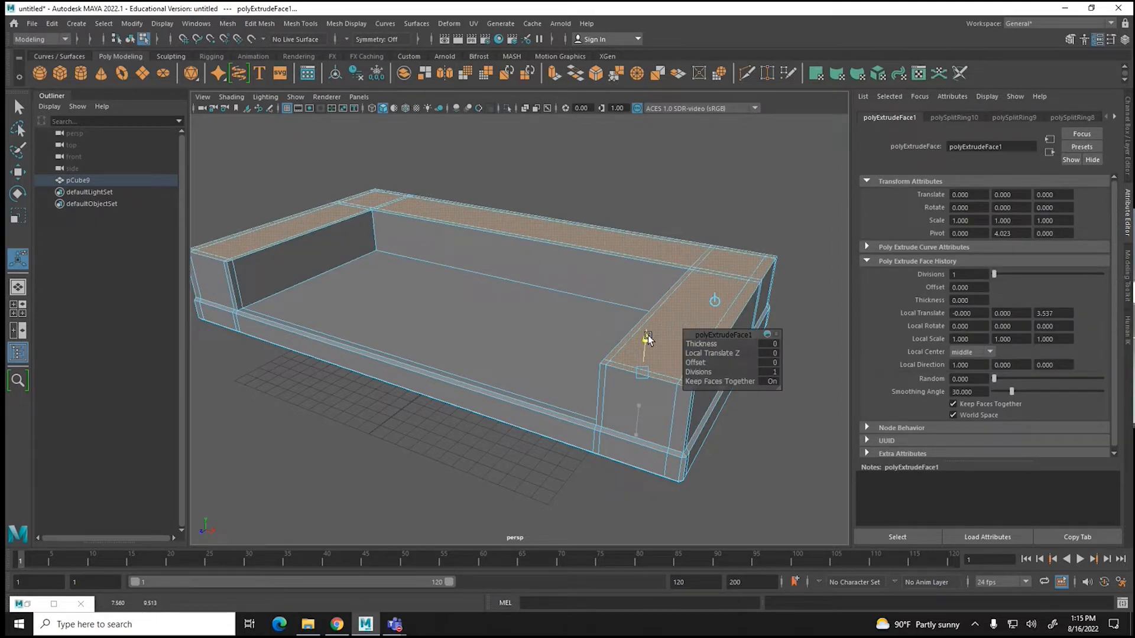
drag(648, 335, 648, 335)
Step: Extrude the raised border faces upward a second time by about 0.299 to form a thin supporting band
click(253, 25)
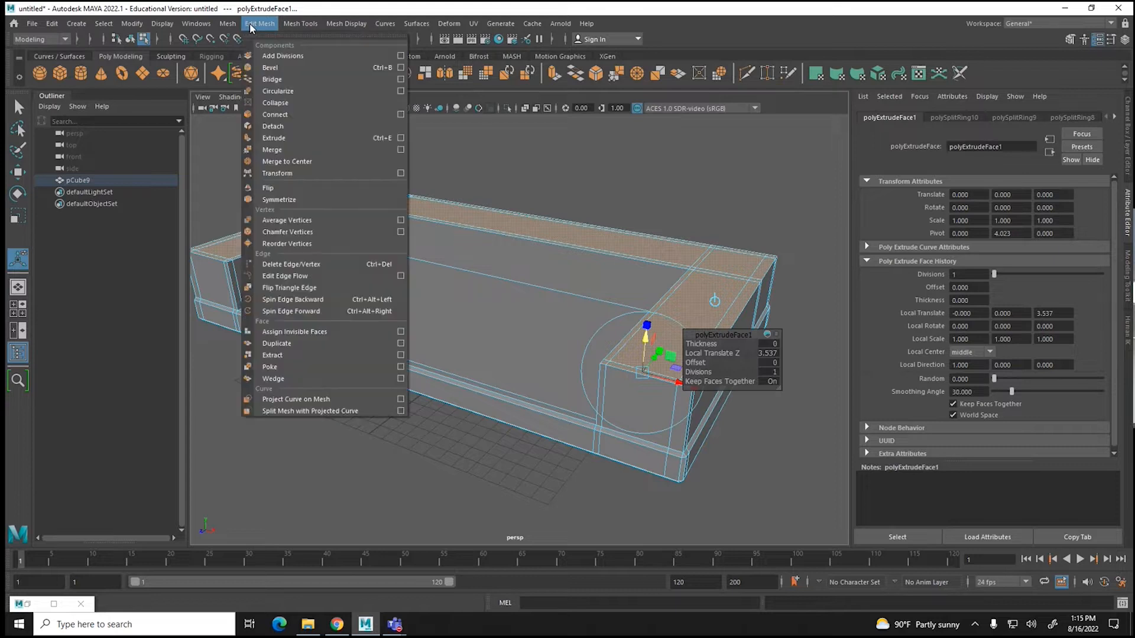
click(275, 138)
drag(645, 340, 647, 334)
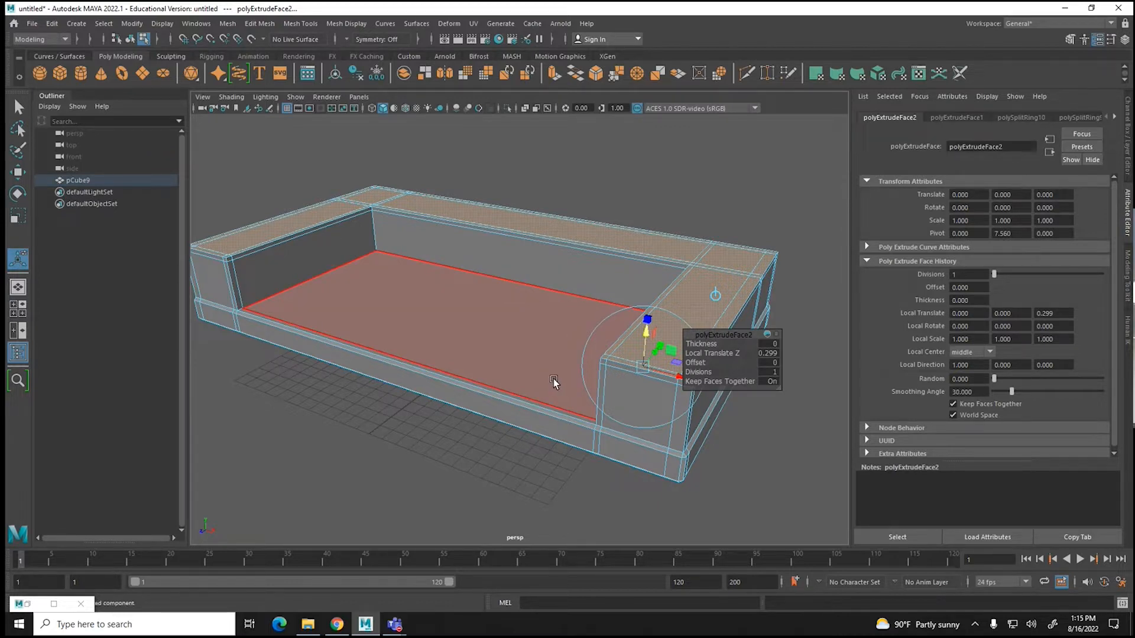
Step: Select the large top face at one back corner of the raised border together with all the narrow faces surrounding it
click(370, 193)
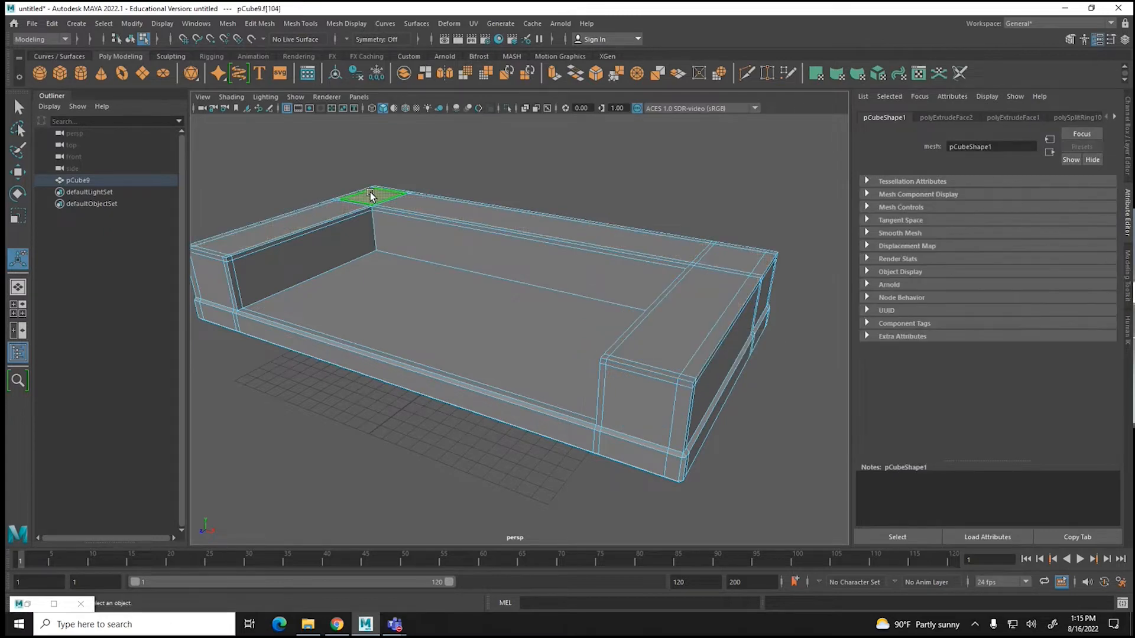
key(f)
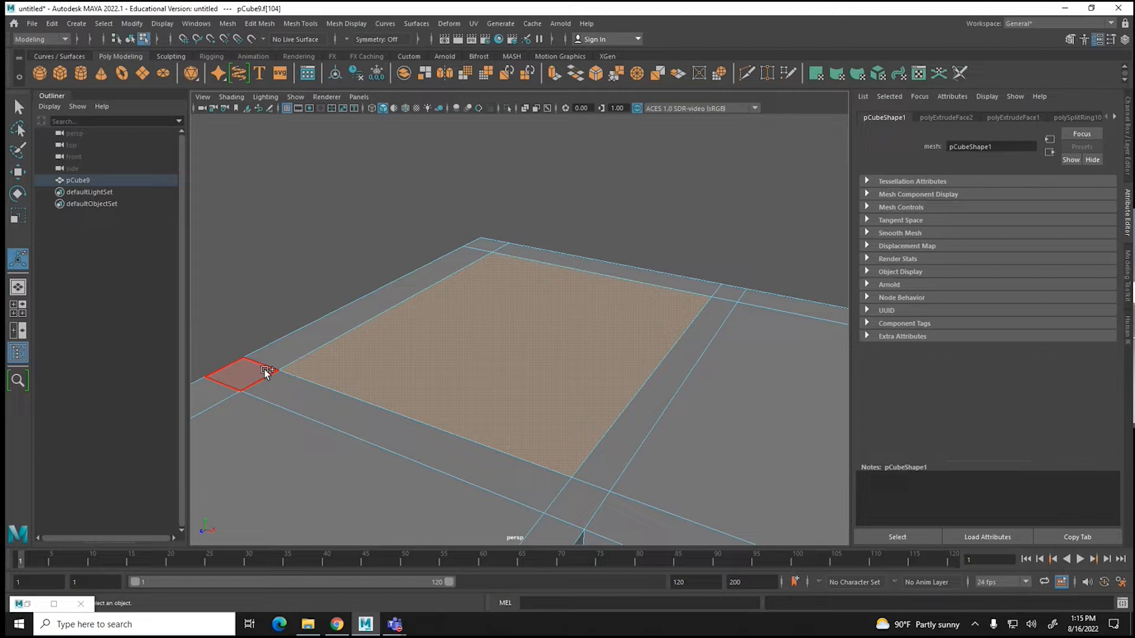
shift+click(261, 370)
shift+click(350, 318)
shift+click(477, 245)
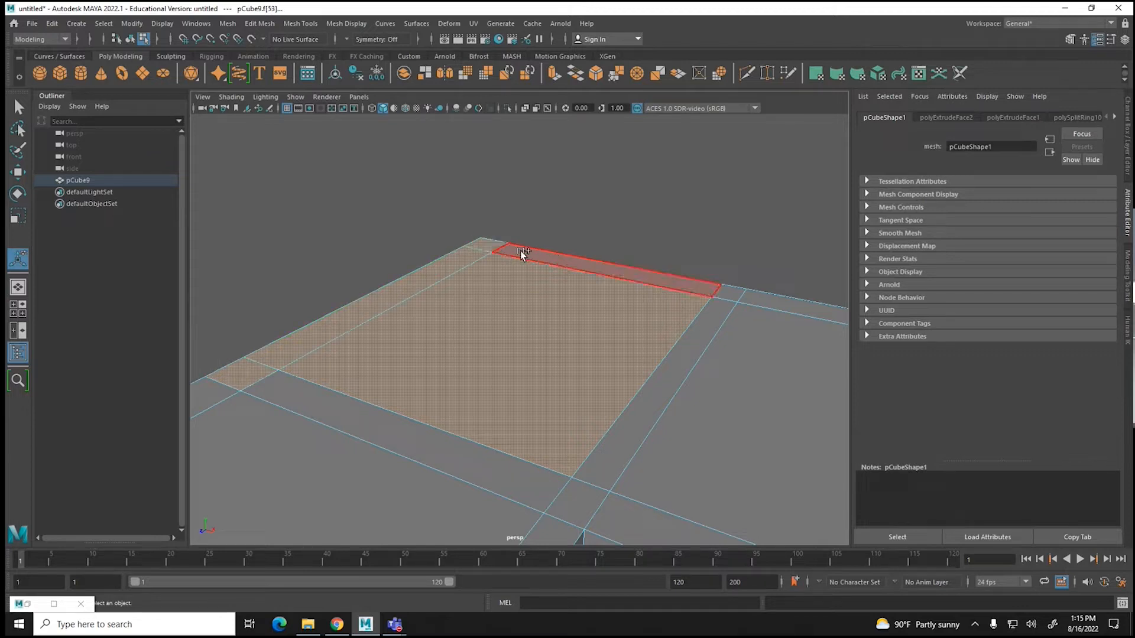
shift+click(520, 251)
shift+click(723, 287)
shift+click(710, 322)
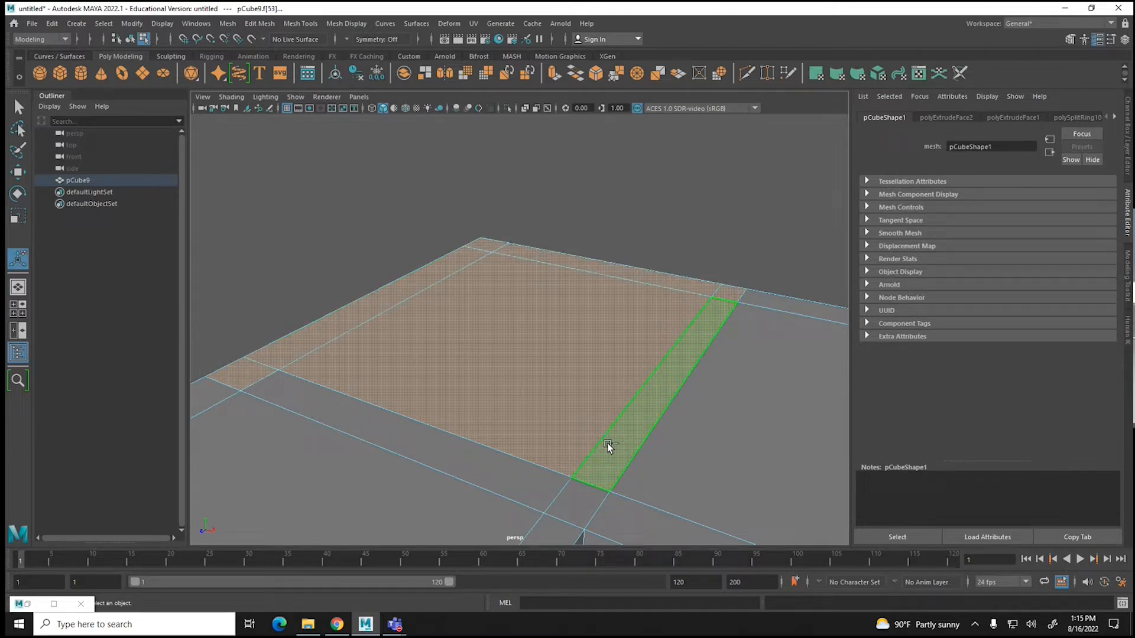
shift+click(576, 503)
shift+click(555, 488)
shift+click(644, 488)
shift+click(651, 515)
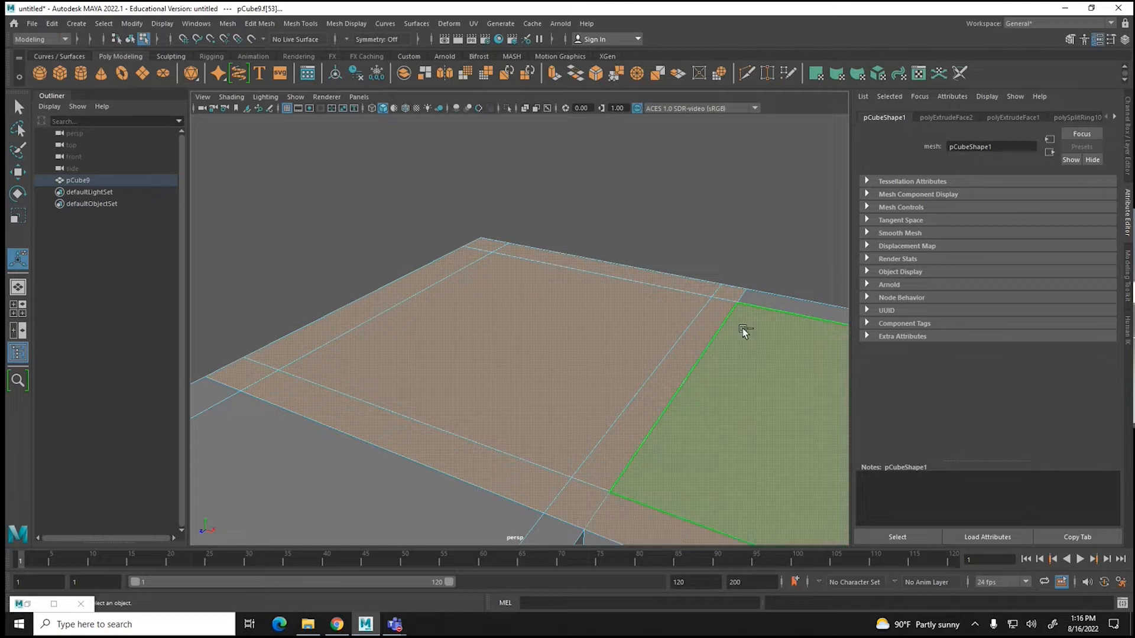
Step: Extend the face selection along the whole top of the back section through the opposite corner, including its narrow edge faces
shift+click(760, 302)
key(f)
shift+click(787, 394)
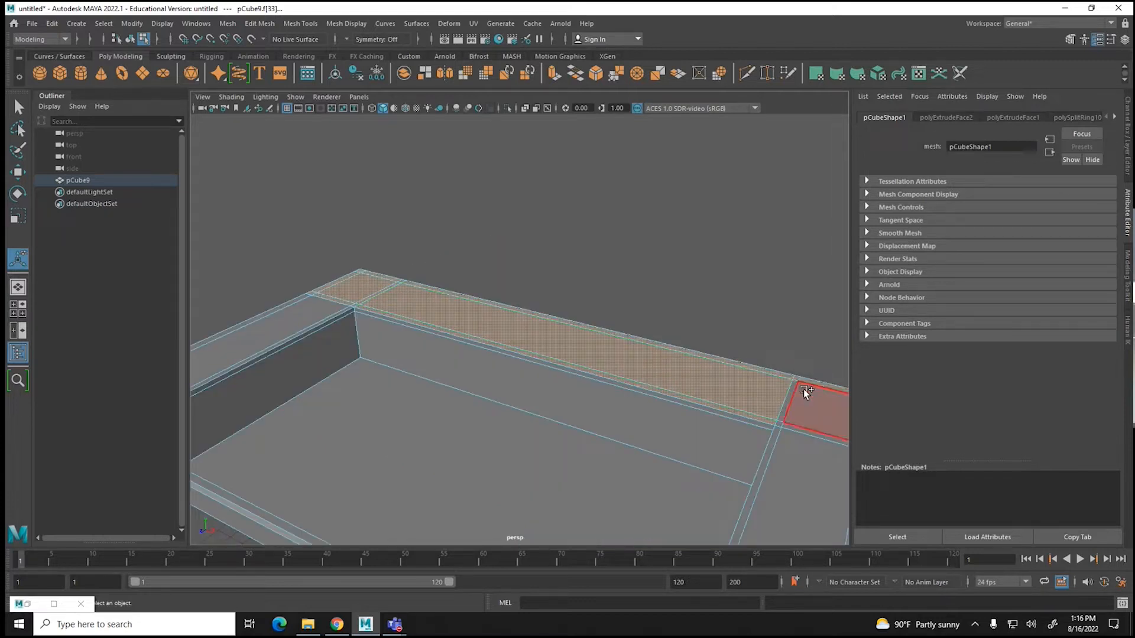
shift+click(801, 390)
shift+click(784, 416)
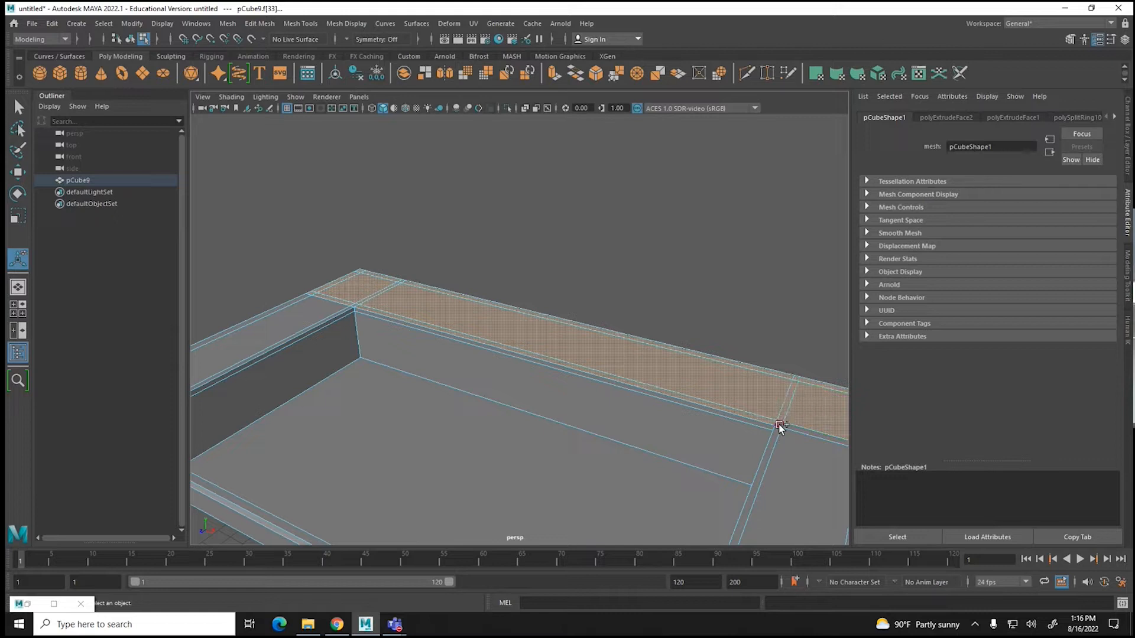
alt+middle_drag(799, 449, 675, 434)
shift+click(713, 403)
shift+click(713, 403)
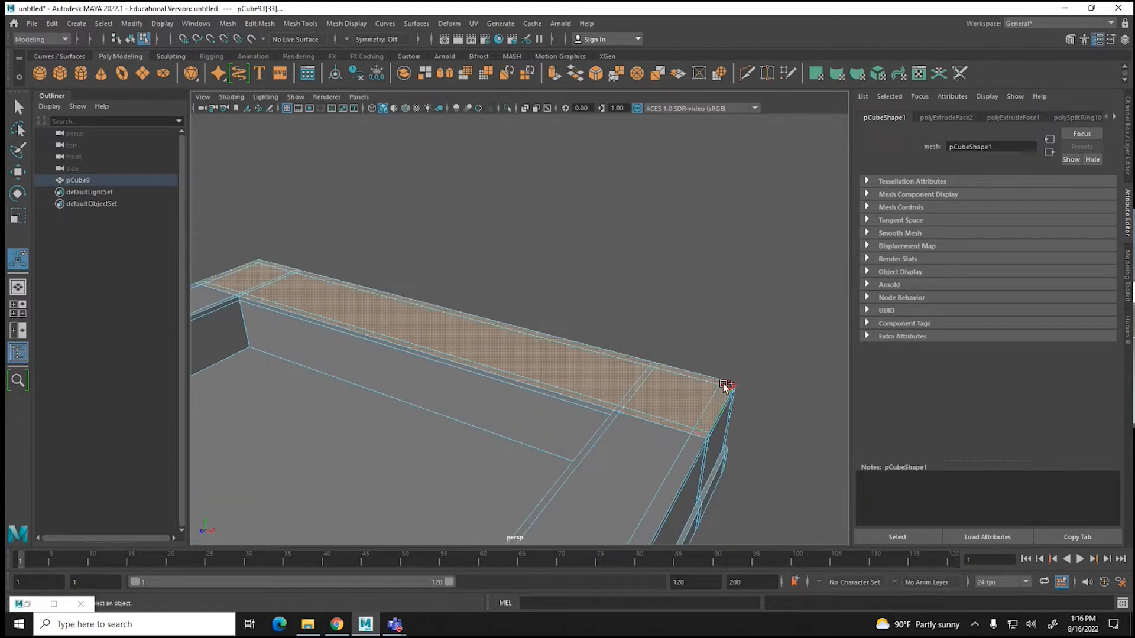
Step: Extrude the selected back section faces upward by about 4.76 to form a tall backrest
click(261, 25)
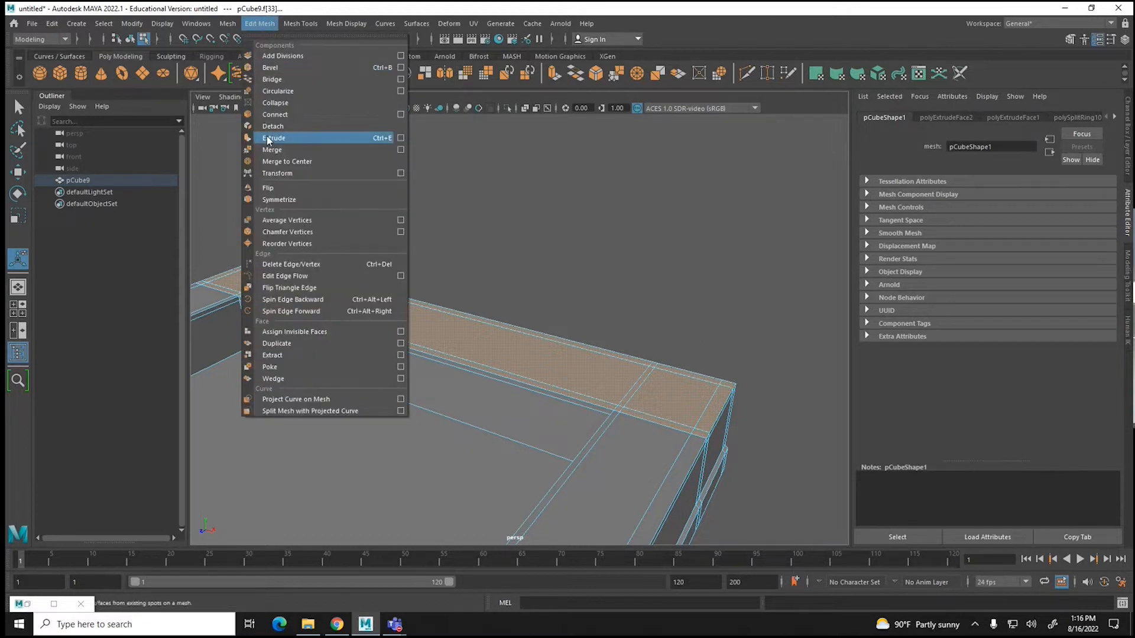
click(307, 138)
alt+drag(570, 349, 722, 212)
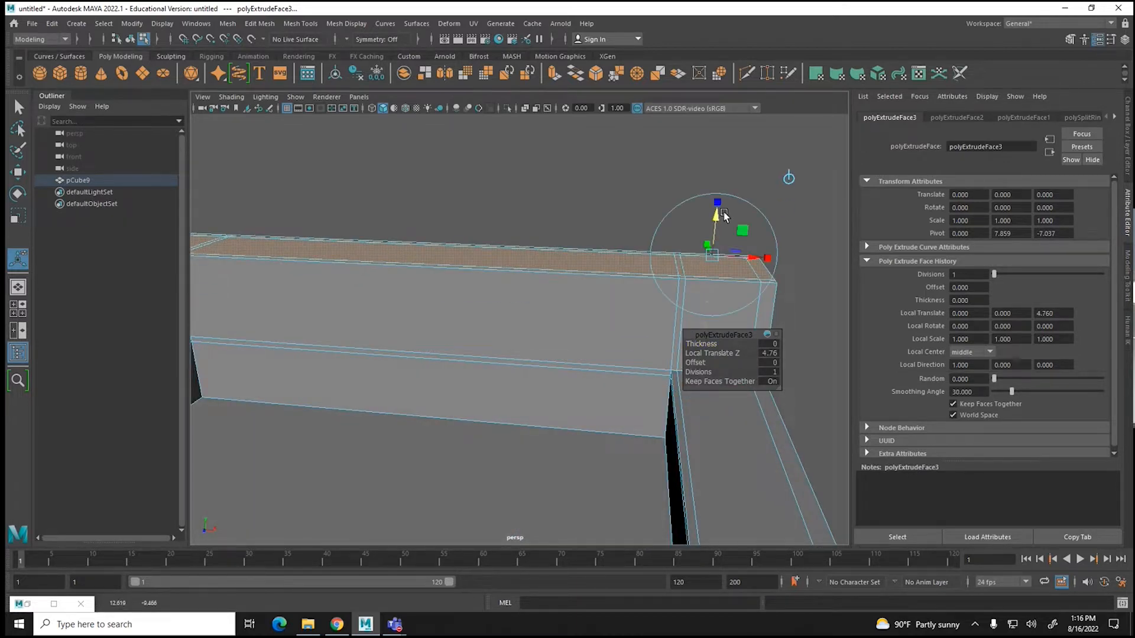
scroll(600, 335, down, 5)
mouse_move(629, 402)
alt+mouse_down()
mouse_move(677, 400)
mouse_move(539, 397)
mouse_move(625, 400)
alt+mouse_up()
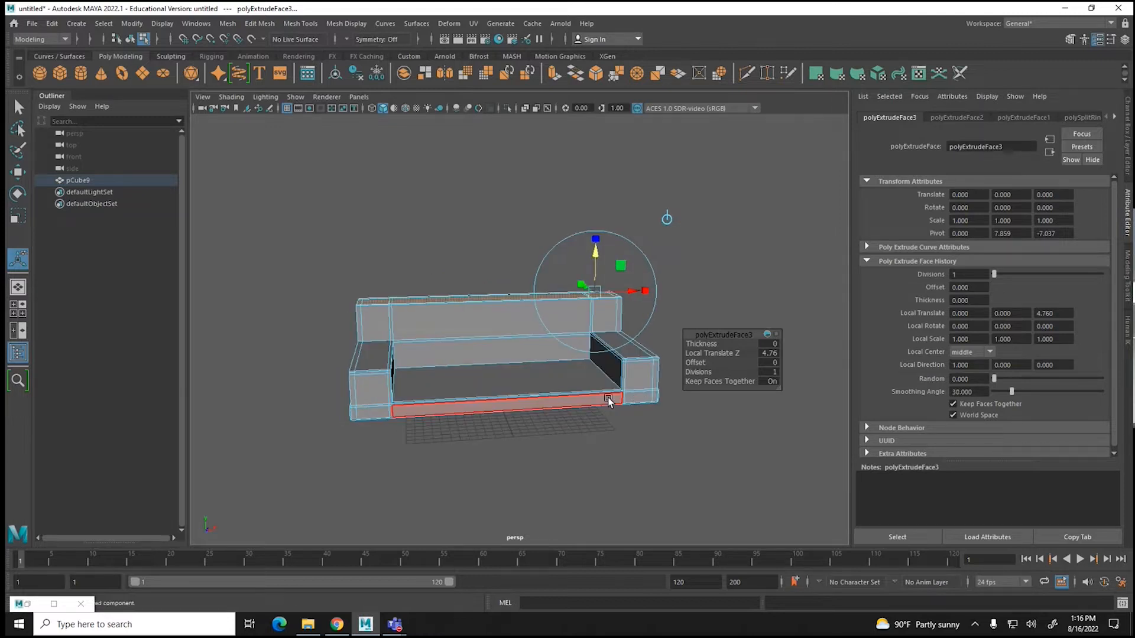
Step: Turn on the smooth preview and examine the sofa shape from the front, the side and above
key(3)
scroll(499, 457, up, 4)
scroll(441, 450, down, 5)
alt+drag(441, 450, 502, 451)
alt+drag(606, 344, 516, 313)
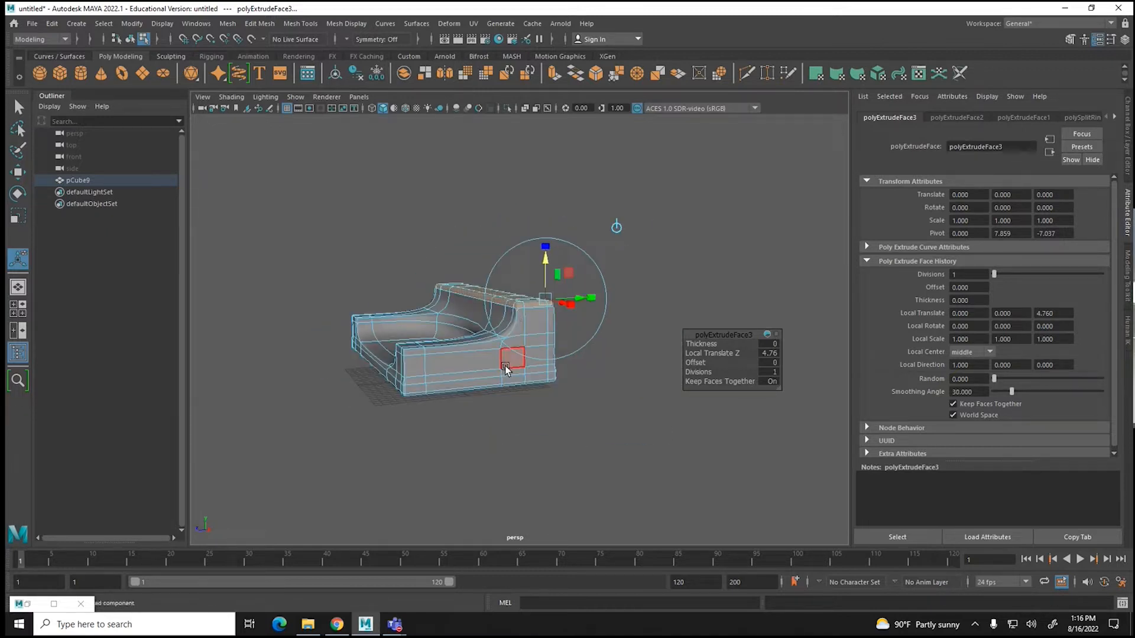
alt+drag(431, 370, 578, 374)
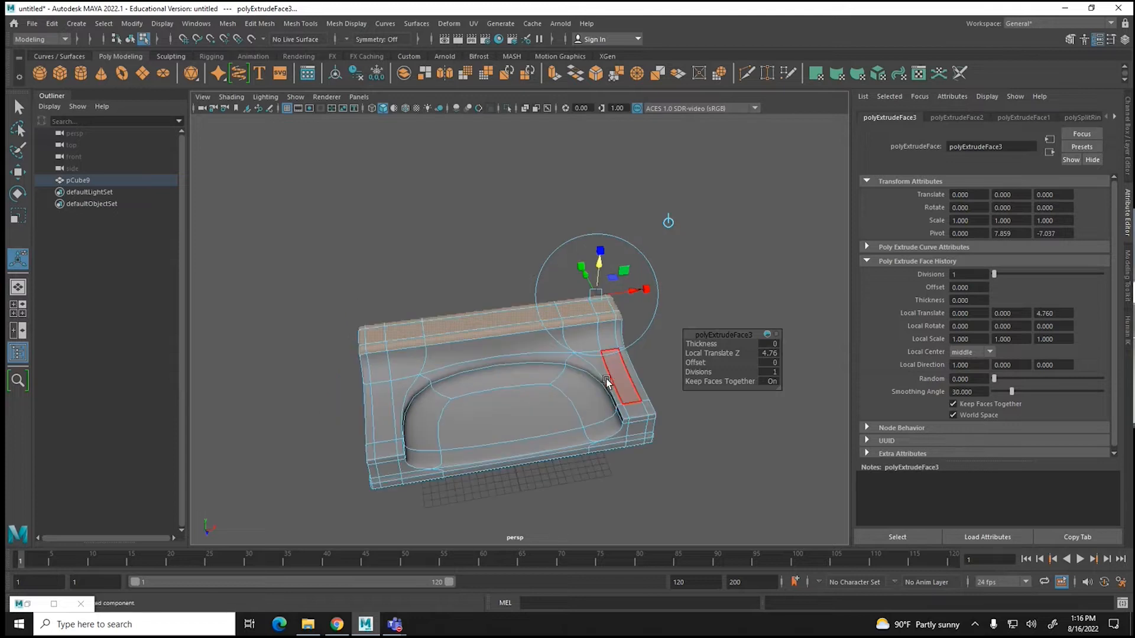
Step: Turn off the smooth preview and clear the face selection, with the seat's inner back wall in view
scroll(564, 389, up, 4)
click(560, 397)
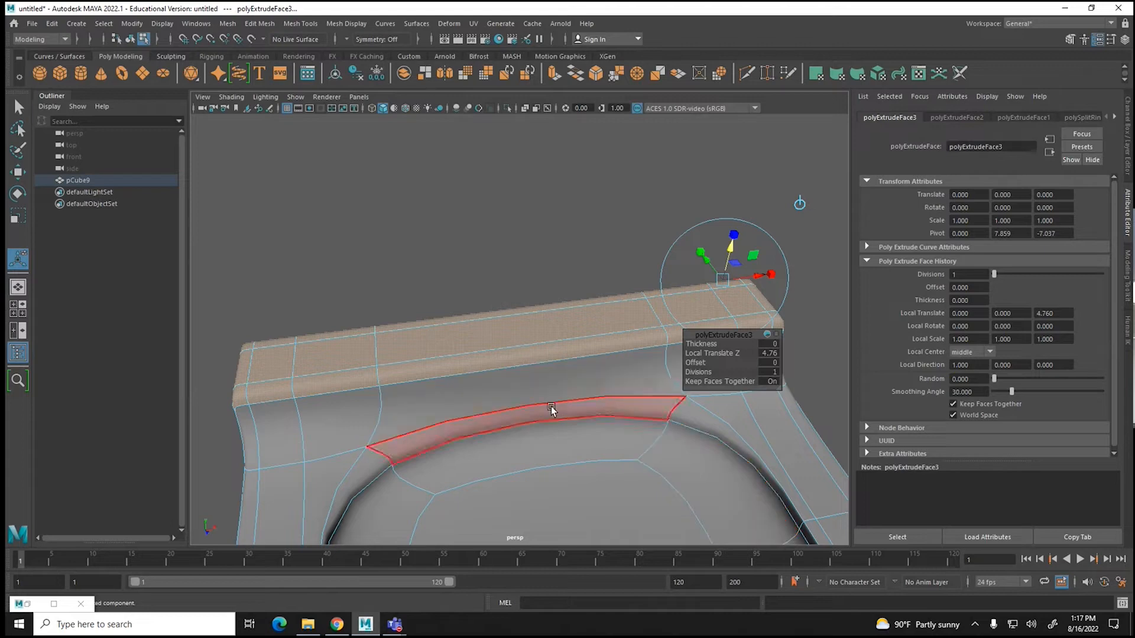
alt+drag(540, 413, 488, 232)
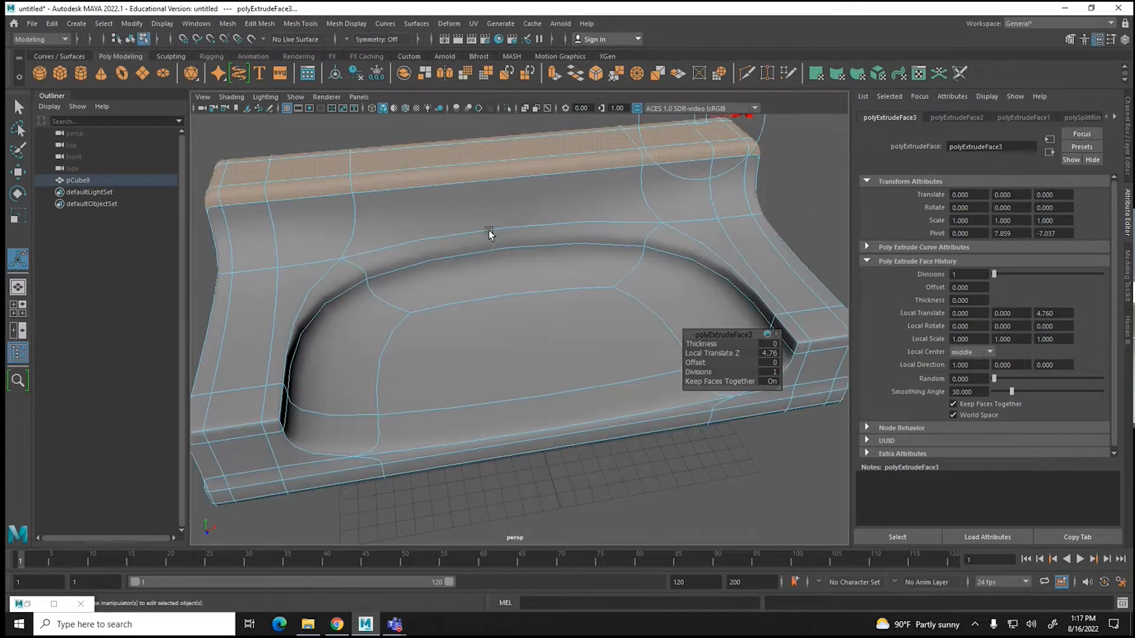
key(1)
scroll(345, 296, up, 6)
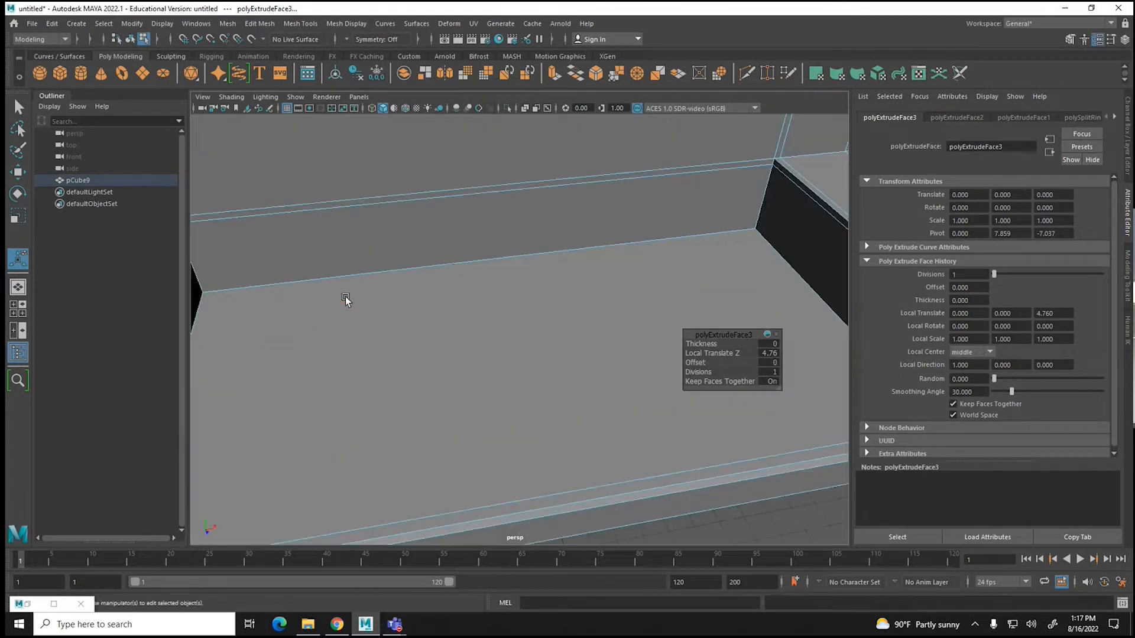
scroll(345, 296, down, 3)
alt+drag(350, 296, 364, 326)
click(364, 326)
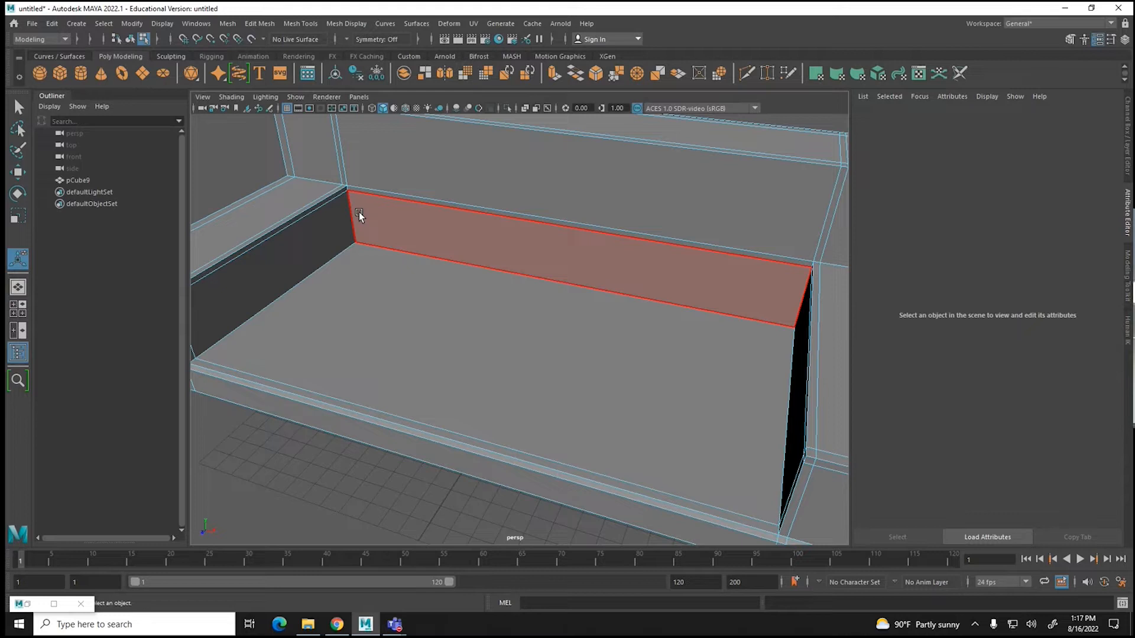
Step: In edge mode, select the vertical edges at both inner back corners of the seat, including their short upper segments
right_drag(351, 212, 378, 190)
right_click(384, 204)
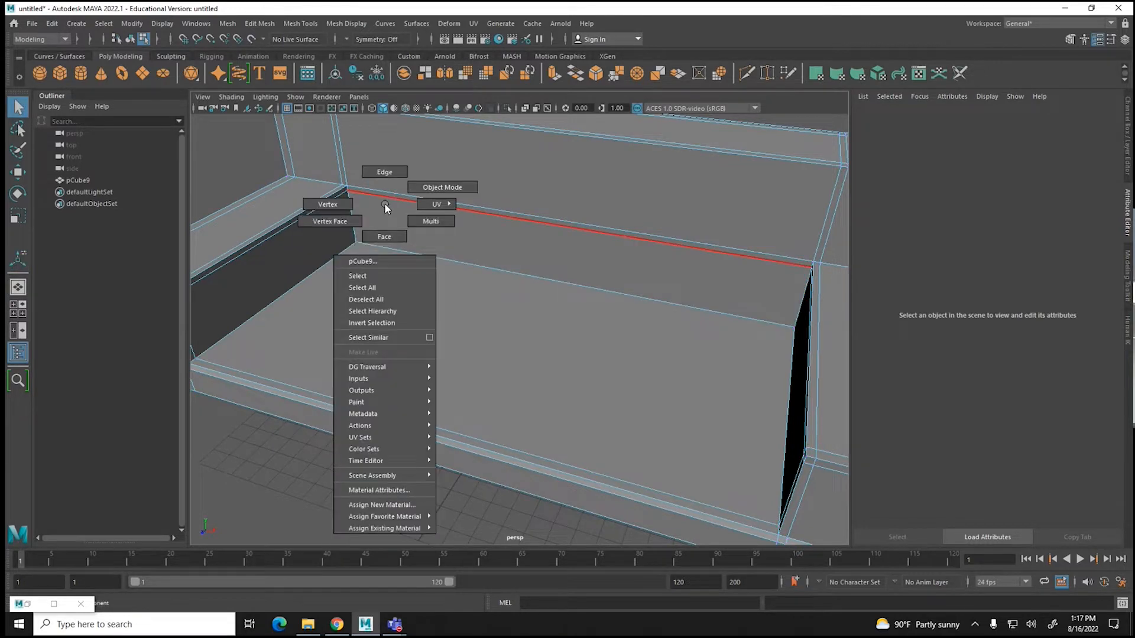
click(389, 172)
click(352, 214)
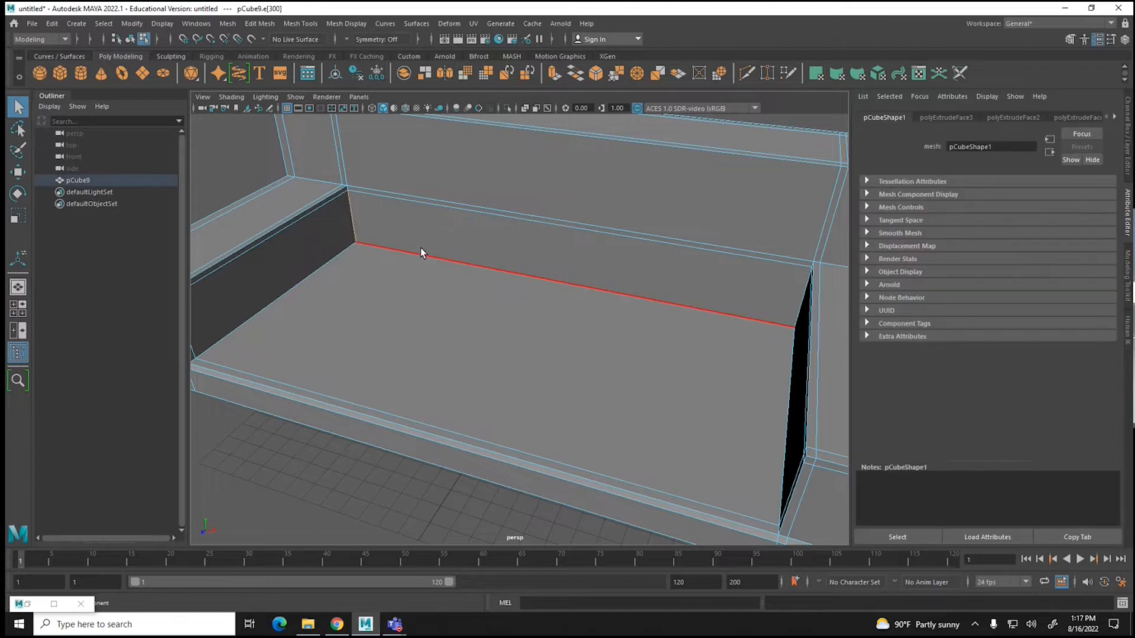
key(f)
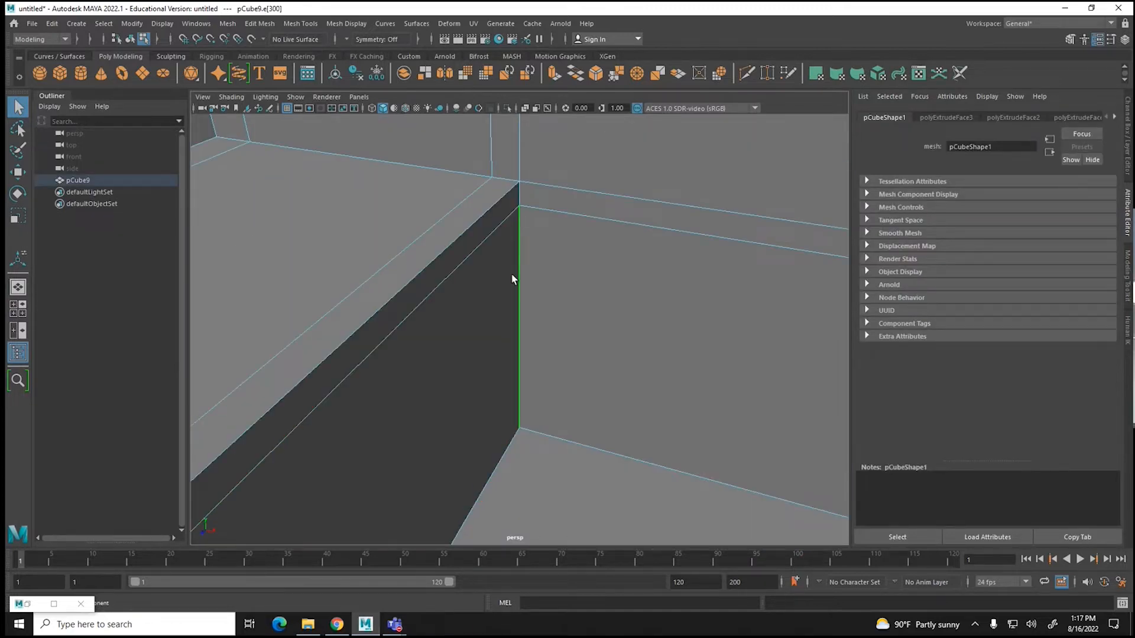
shift+click(520, 194)
alt+drag(550, 343, 600, 354)
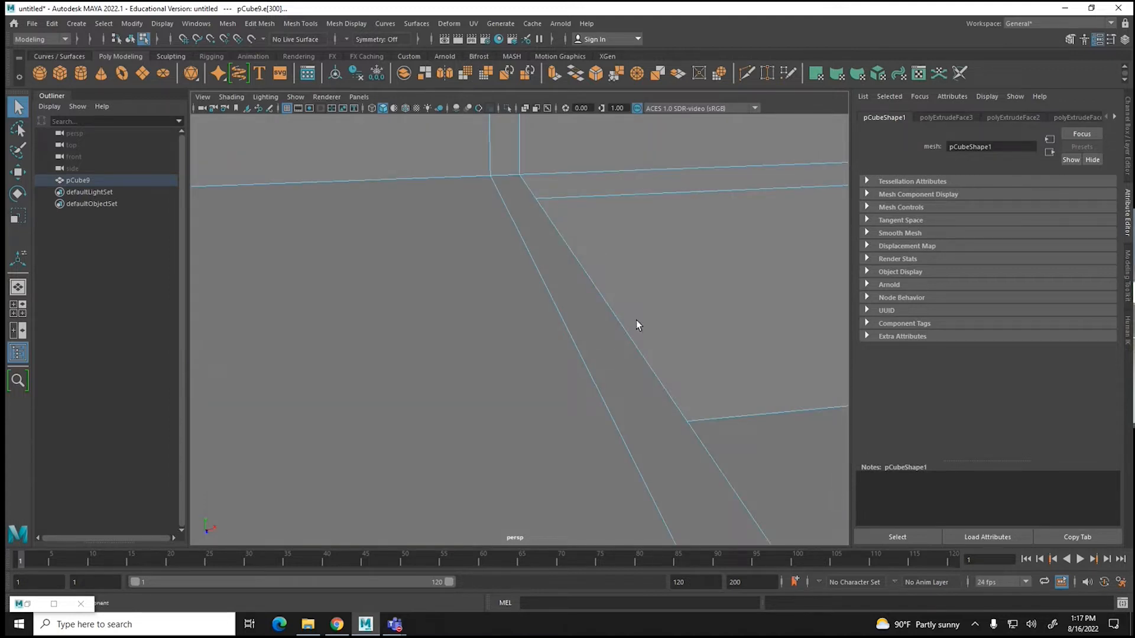
alt+drag(696, 311, 557, 286)
alt+drag(818, 271, 542, 274)
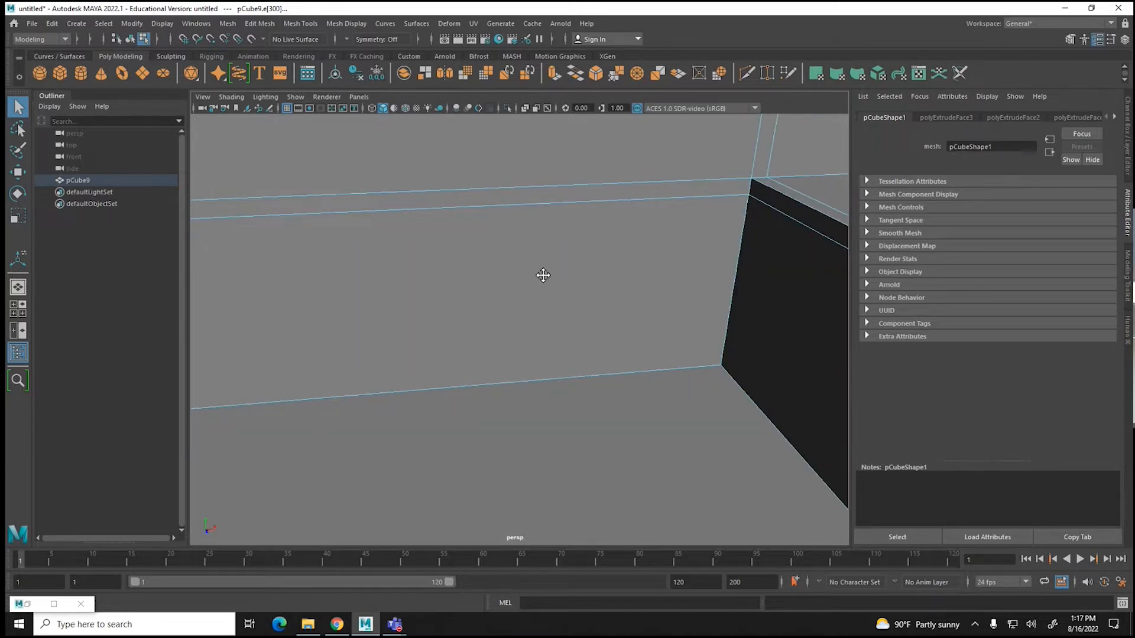
click(735, 264)
Step: Bevel the selected vertical inner corner edges with a fraction of 0.5 and one segment
click(273, 26)
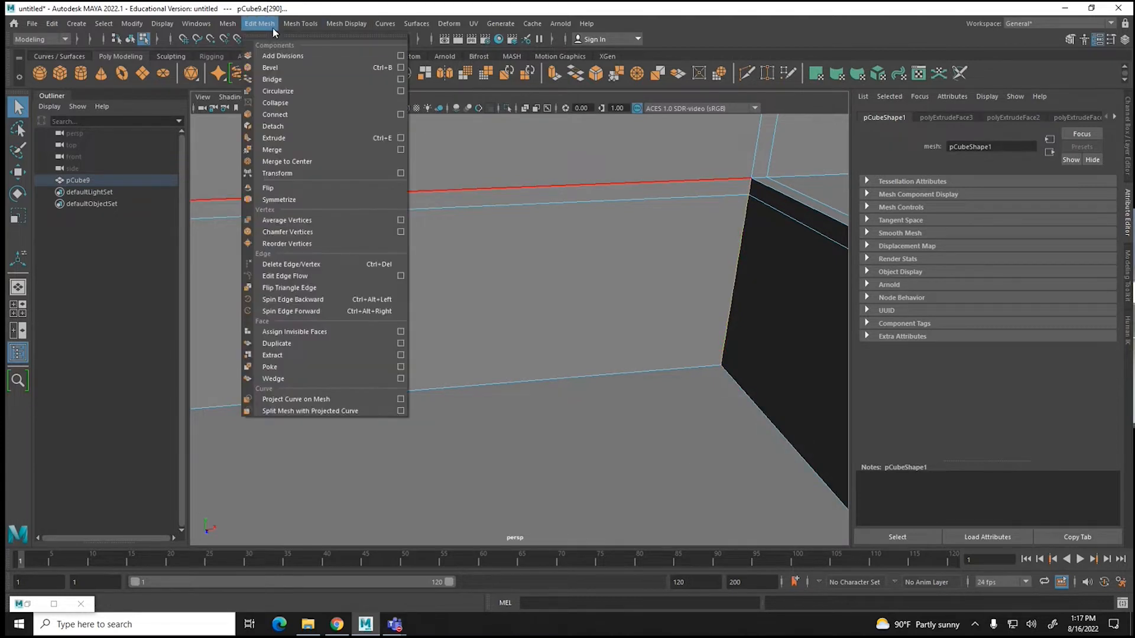
click(275, 67)
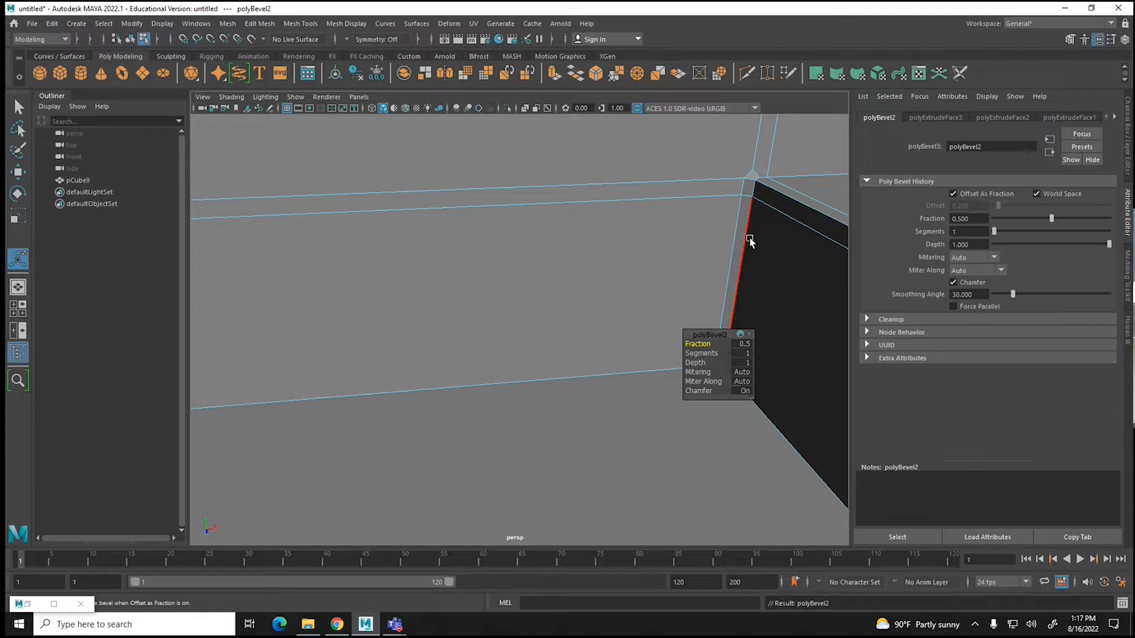
scroll(553, 353, down, 5)
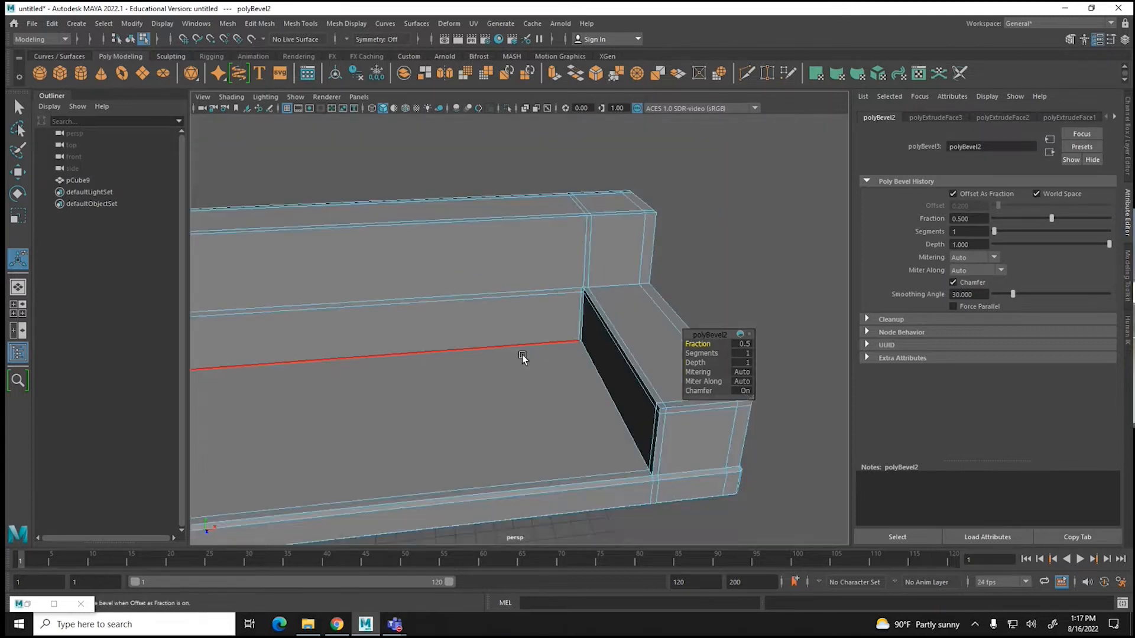
scroll(625, 309, down, 3)
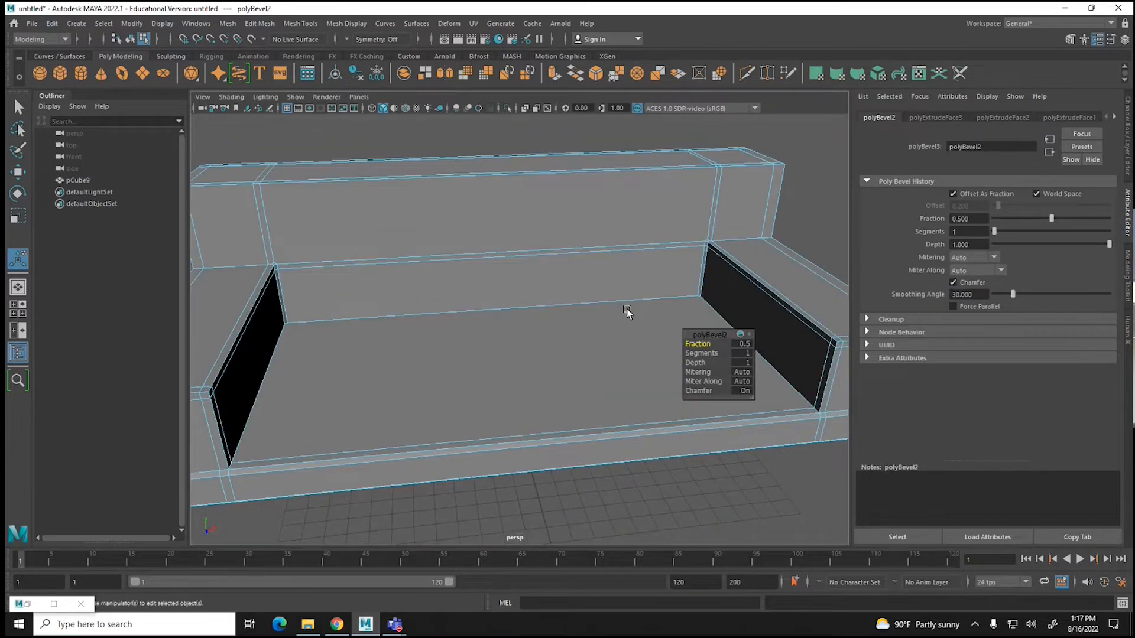
Step: Check the beveled corners in smooth preview, return to the unsmoothed display and undo the bevel
key(3)
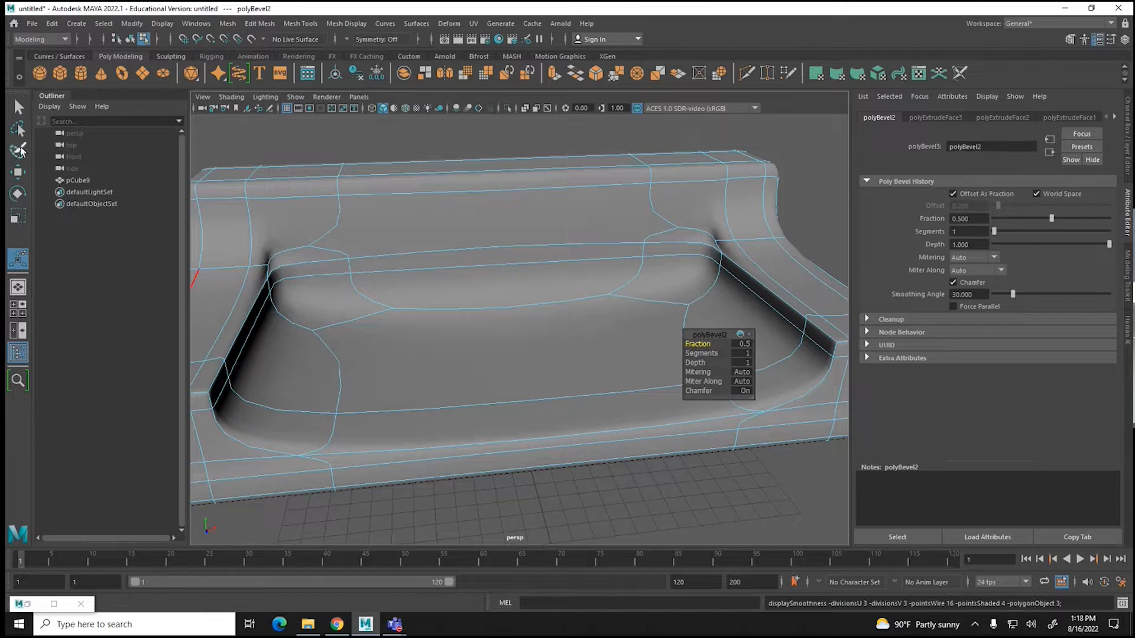
click(18, 171)
click(251, 147)
alt+drag(418, 345, 477, 356)
key(1)
key(ctrl+z)
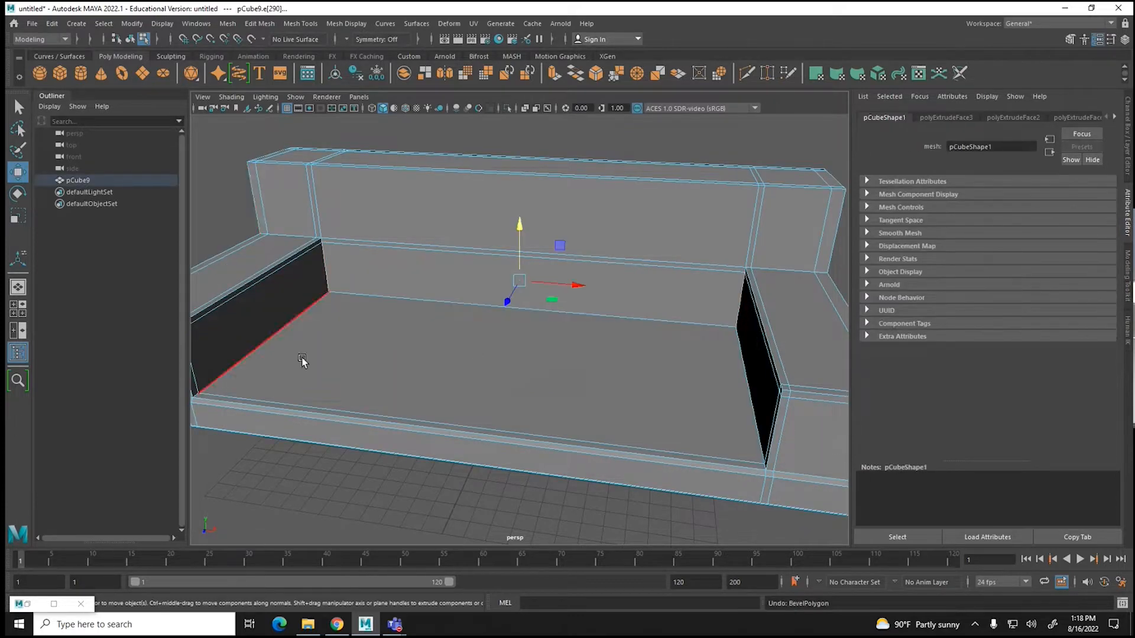
Step: Extend the corner edge selection with the seat's back edge and both side edges along the armrests
key(f)
alt+drag(301, 346, 552, 297)
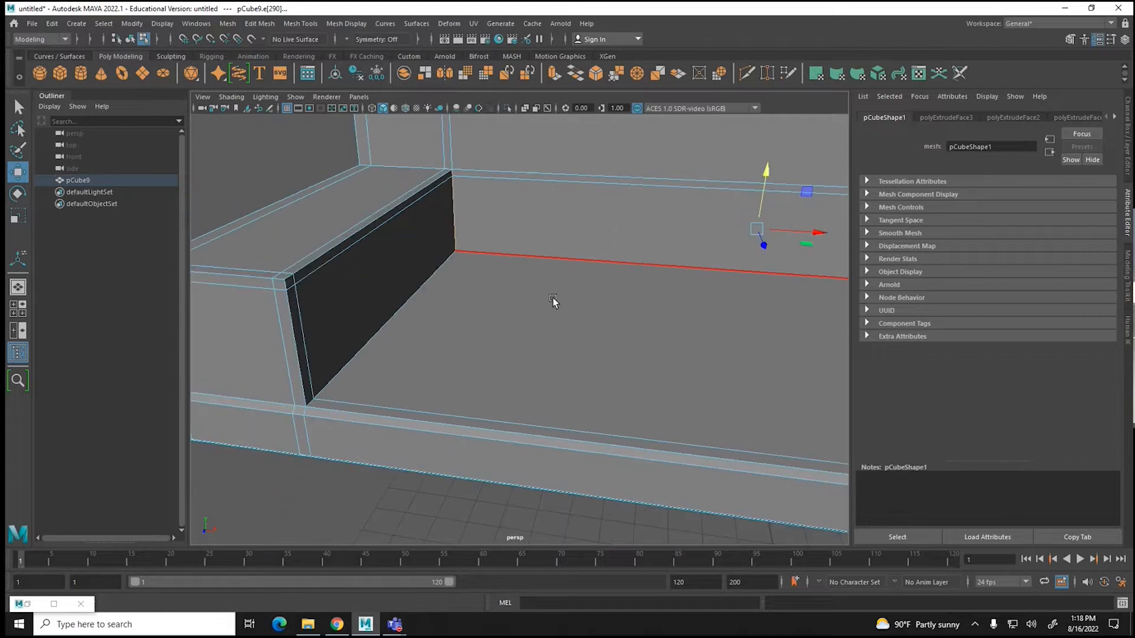
shift+click(311, 402)
shift+click(439, 258)
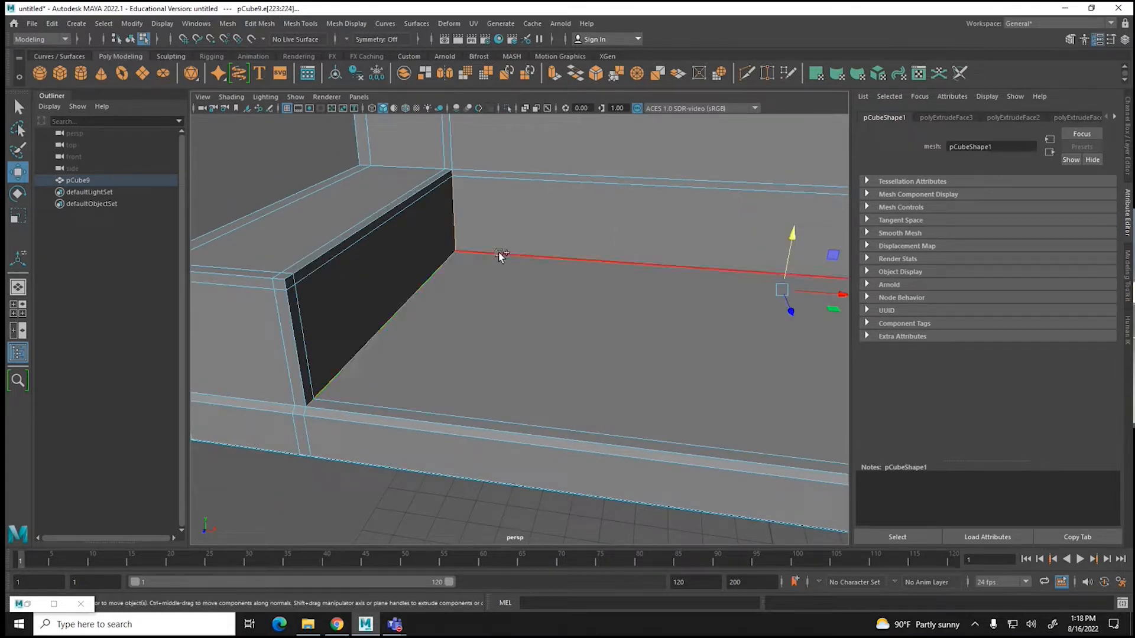
mouse_move(604, 343)
alt+mouse_down()
mouse_move(636, 347)
mouse_move(739, 316)
mouse_move(532, 352)
mouse_move(613, 316)
mouse_move(600, 333)
alt+mouse_up()
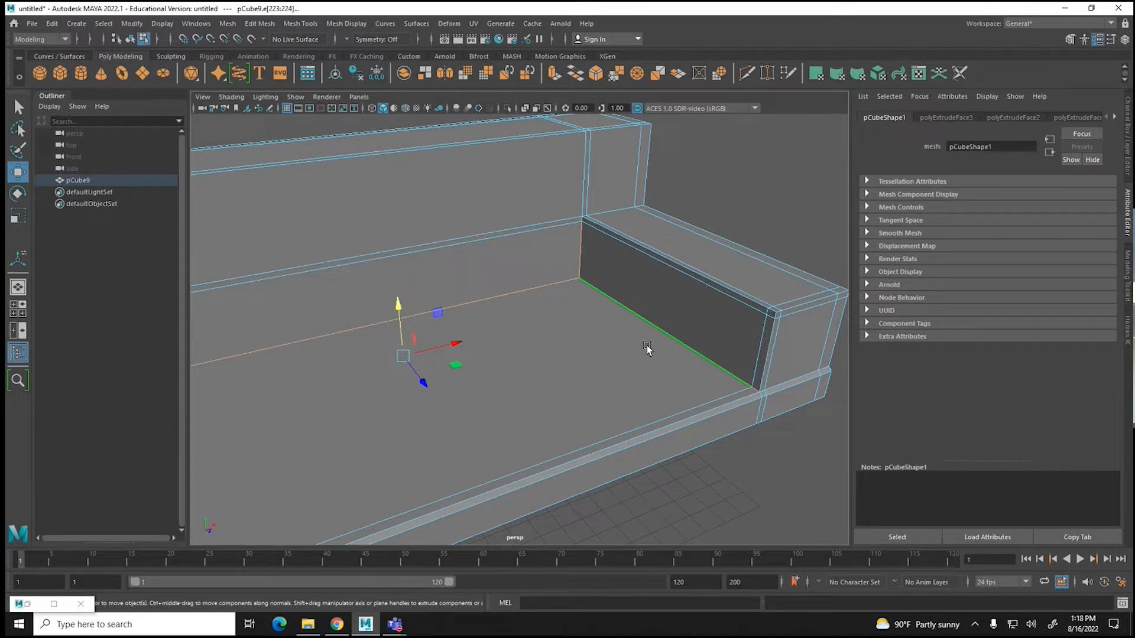
Step: Bevel the selected corner and seat edges with a fraction of 0.5, and examine the smoothed sofa in object mode
click(256, 25)
click(270, 67)
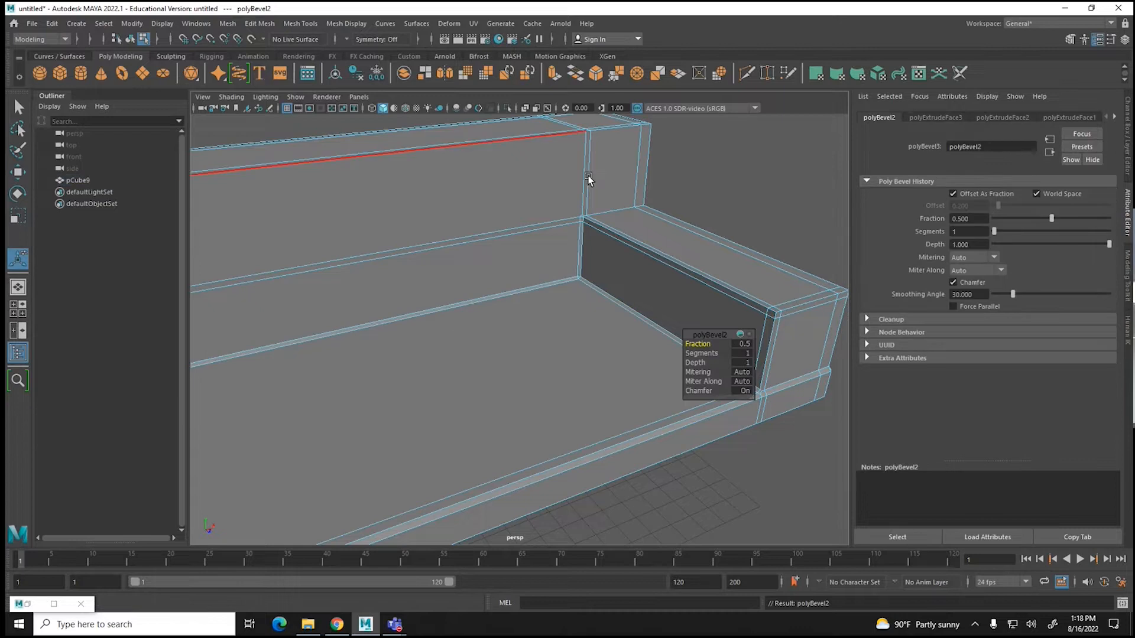
scroll(576, 301, down, 8)
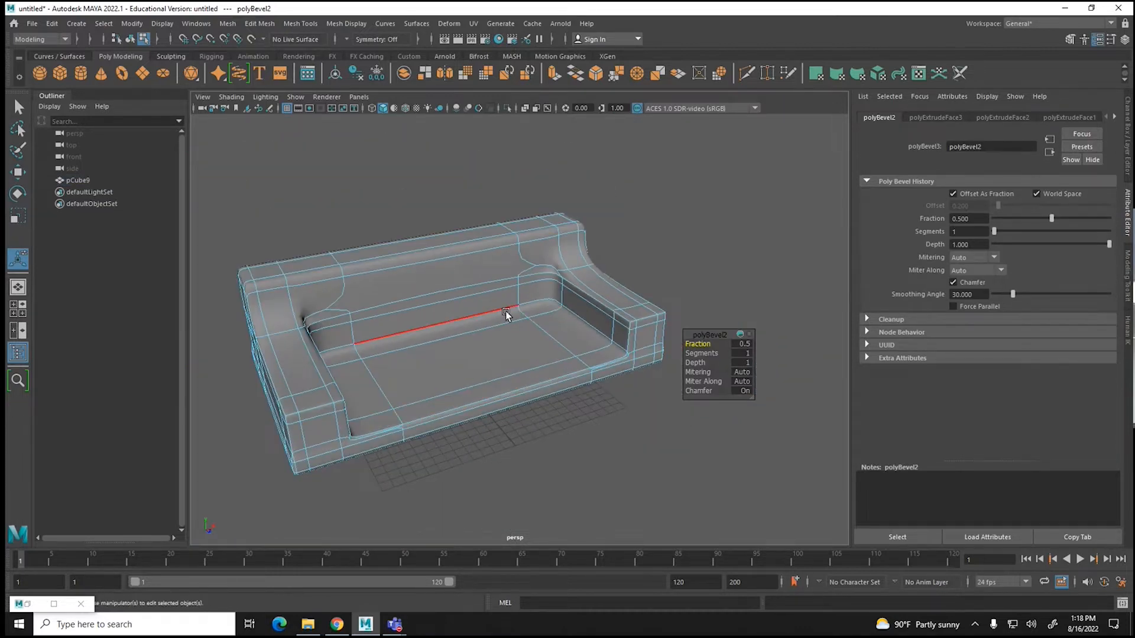
right_click(520, 300)
right_drag(521, 310, 578, 284)
mouse_move(651, 341)
alt+mouse_down()
mouse_move(534, 355)
mouse_move(664, 357)
mouse_move(425, 356)
mouse_move(699, 337)
mouse_move(654, 351)
alt+mouse_up()
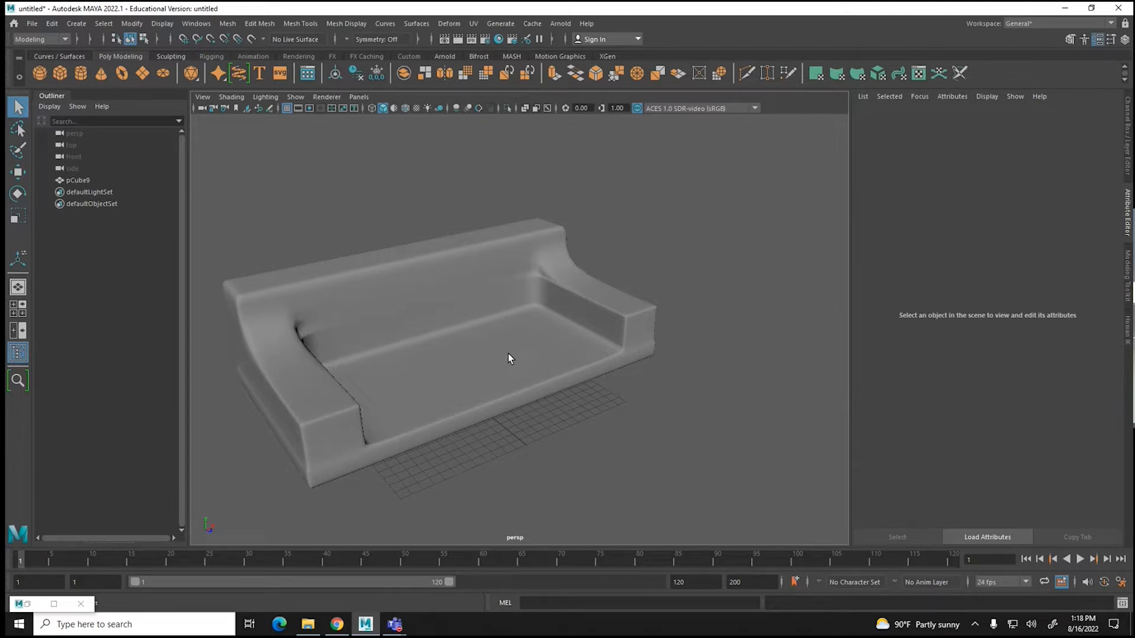
Step: Turn off the smooth preview and undo the seat bevel, back to the inner edge selection
click(470, 350)
key(1)
scroll(299, 373, up, 5)
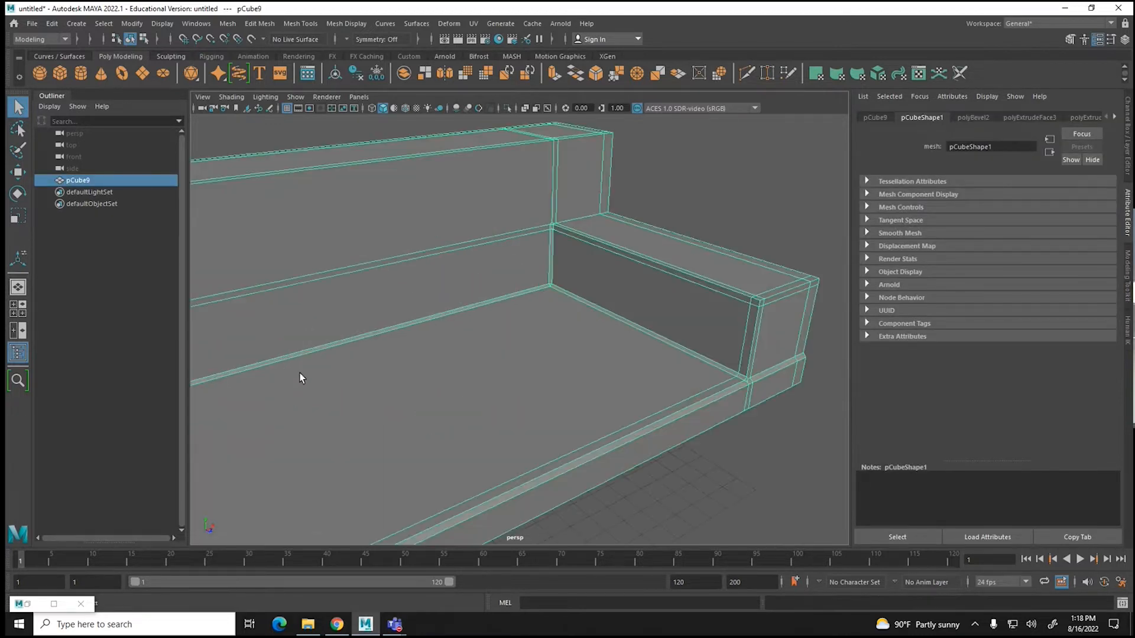
key(ctrl+z)
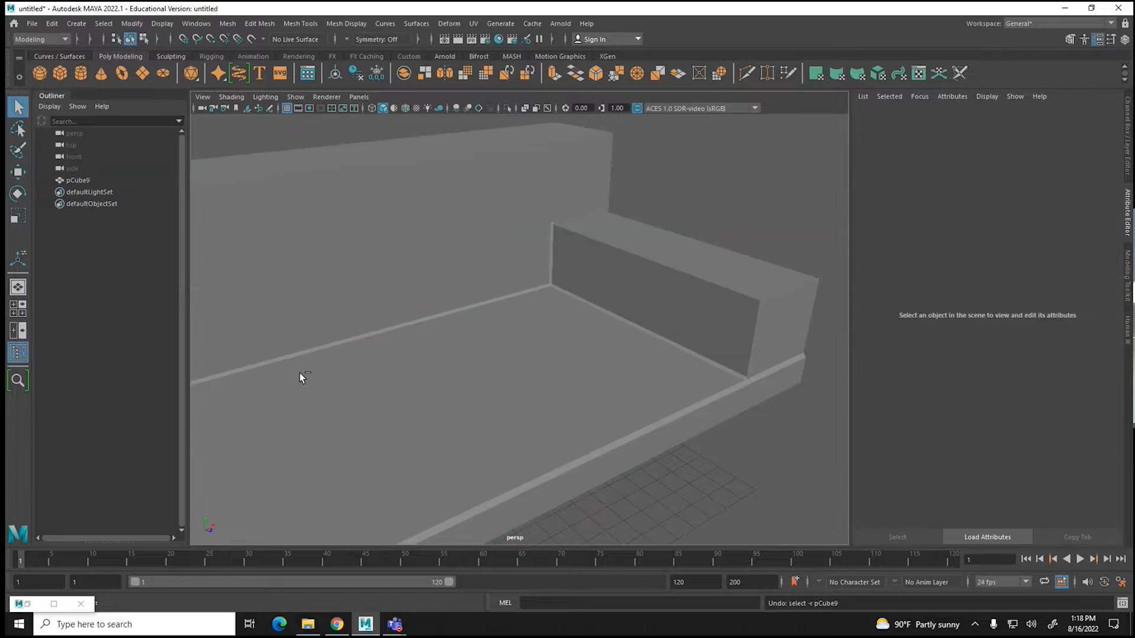
key(ctrl+z)
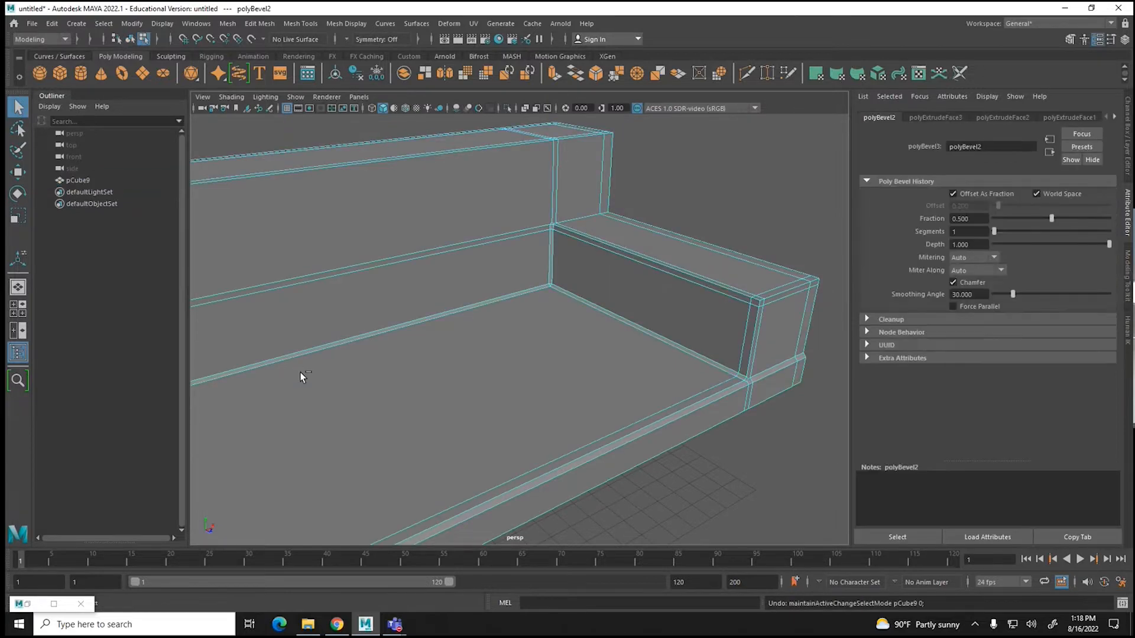
key(ctrl+z)
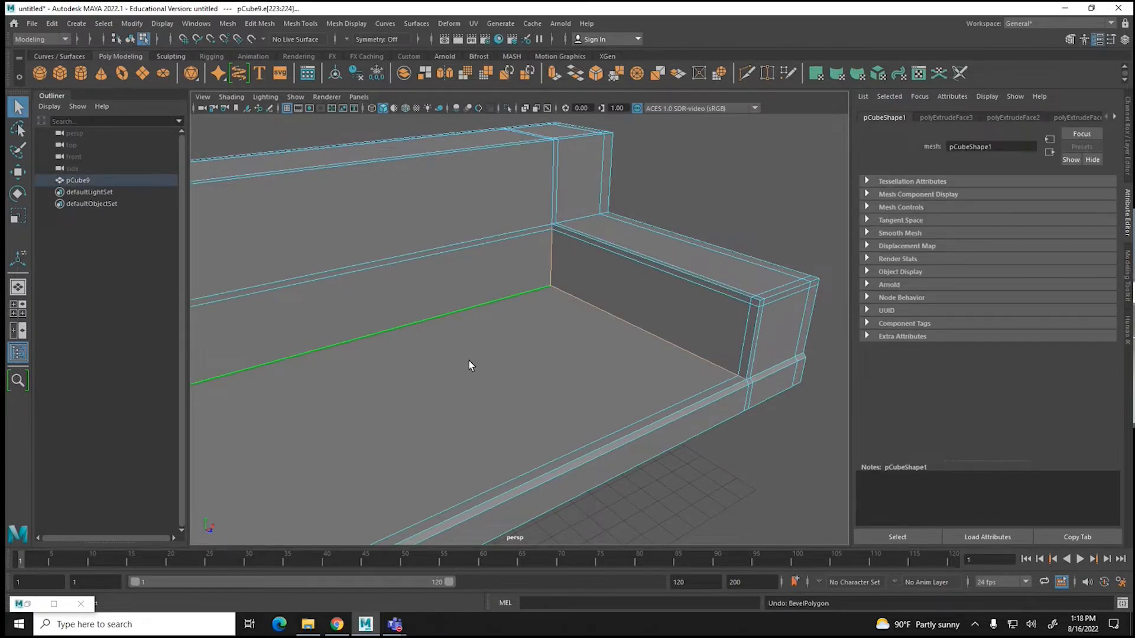
Step: Add the edges where both armrest tops meet the backrest to the selection, out to the sofa's outer sides
scroll(547, 303, up, 8)
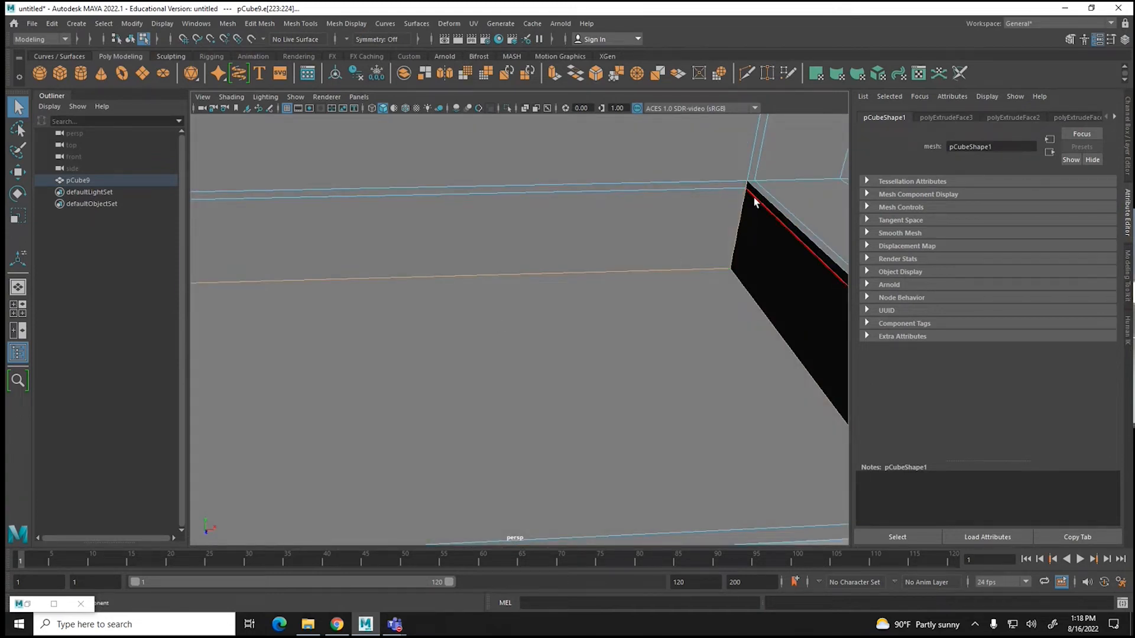
alt+middle_drag(768, 204, 568, 341)
scroll(634, 334, up, 2)
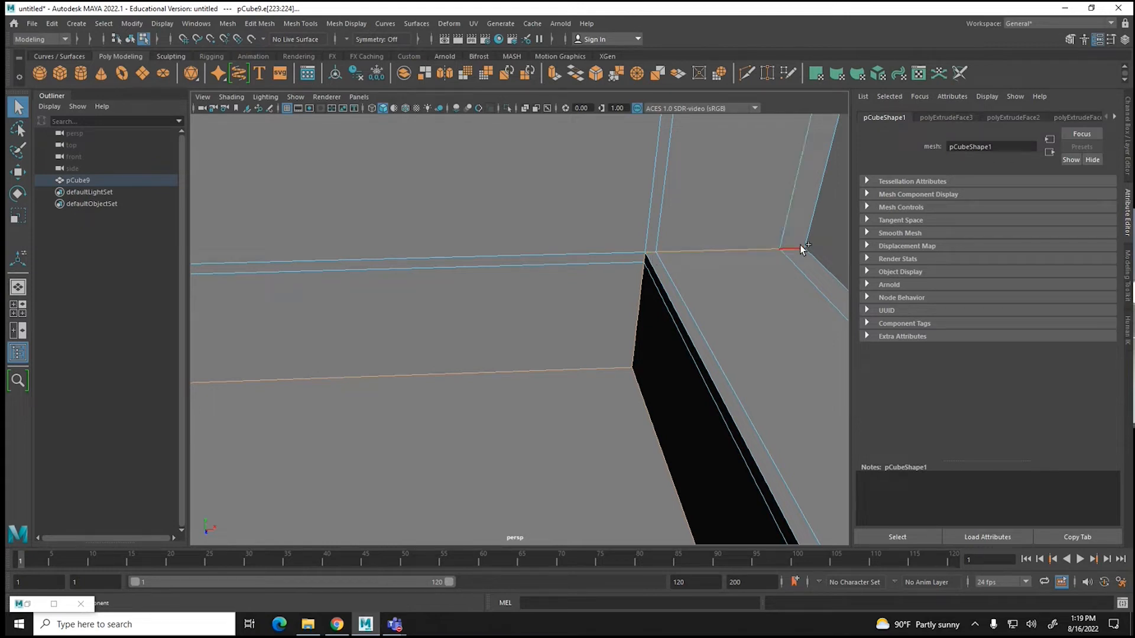
alt+middle_drag(402, 319, 505, 302)
mouse_move(505, 301)
alt+mouse_down()
mouse_move(572, 304)
mouse_move(488, 319)
mouse_move(496, 325)
mouse_move(483, 312)
alt+mouse_up()
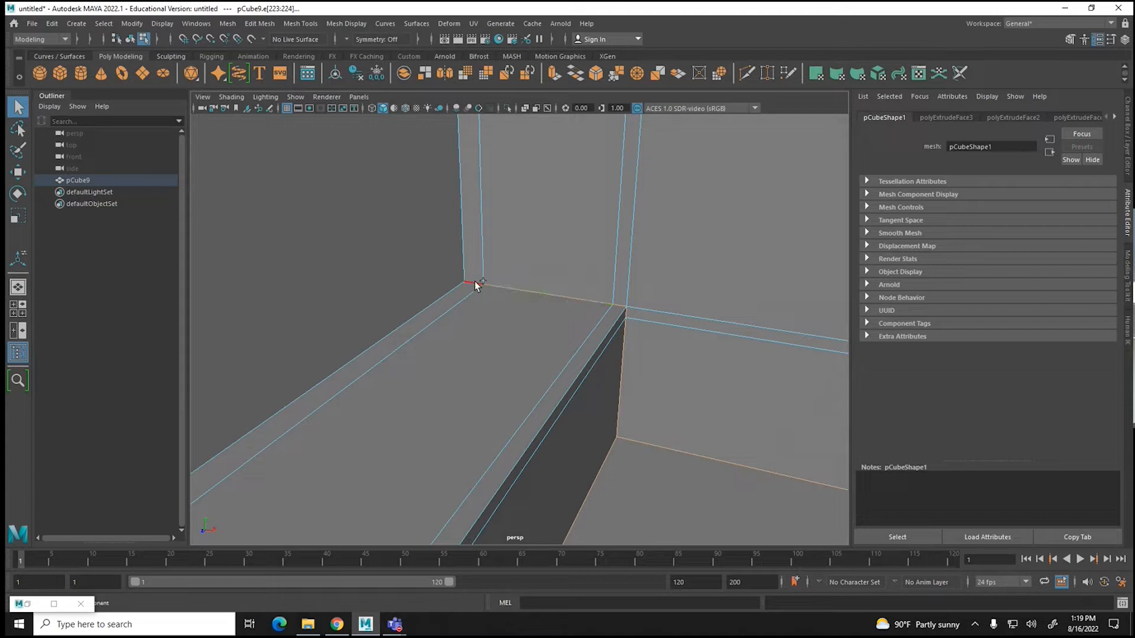
alt+drag(489, 357, 526, 352)
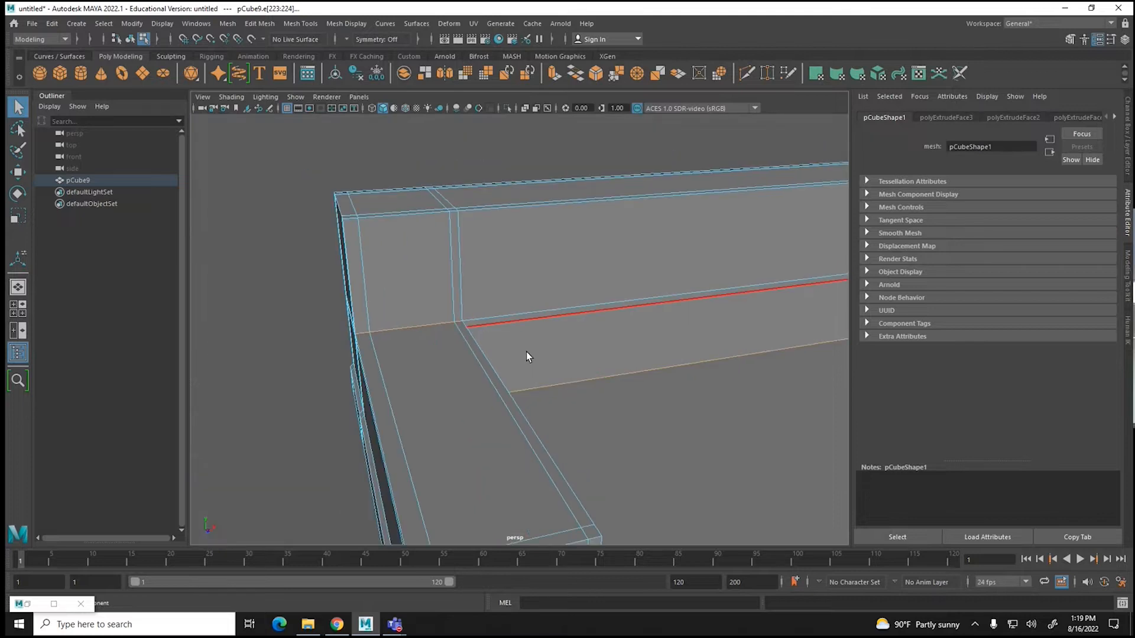
Step: Bevel the extended edge selection with a fraction of 0.5 and one segment, and turn on the smooth preview
click(271, 26)
click(273, 68)
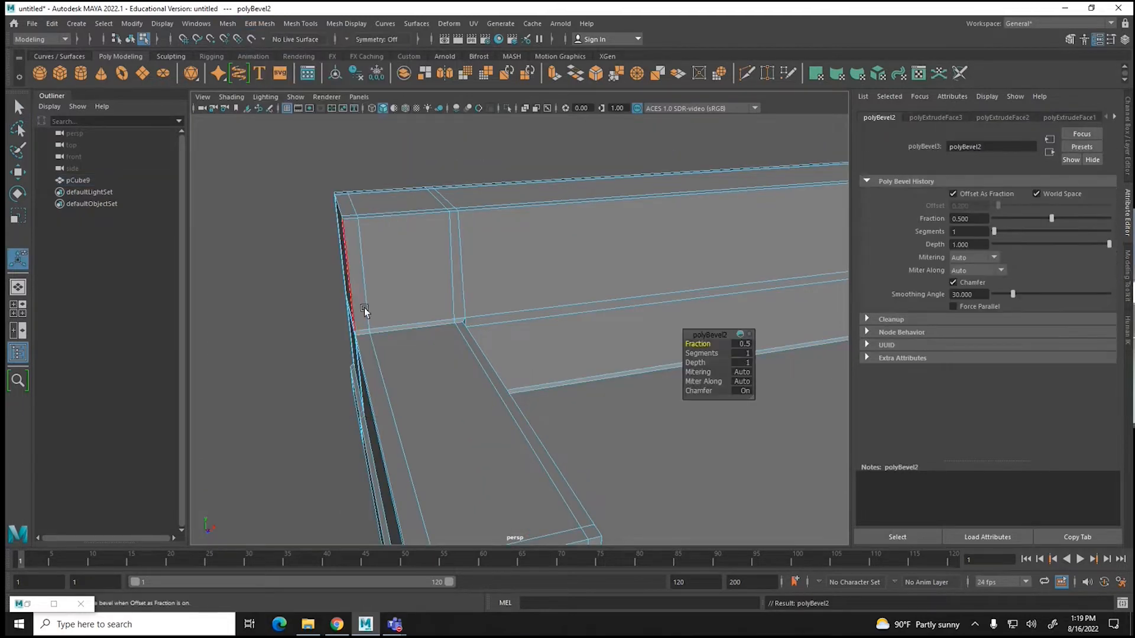
key(3)
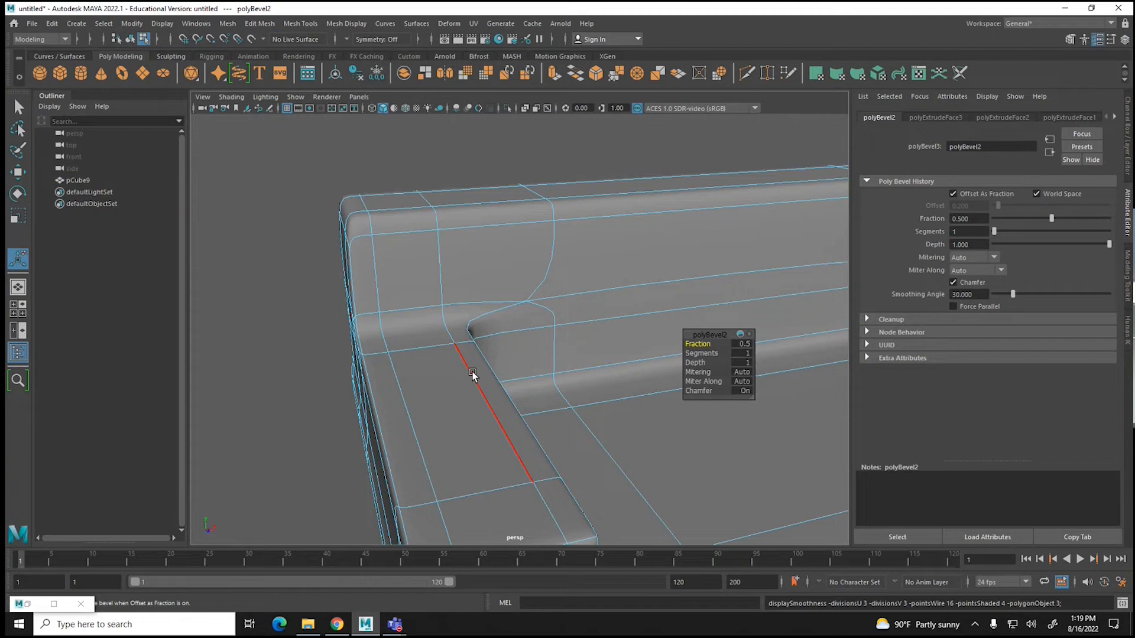
Step: Return to object mode and examine the smoothed sofa from the side and the front
right_drag(453, 320, 487, 285)
click(288, 298)
alt+drag(360, 322, 643, 408)
click(647, 377)
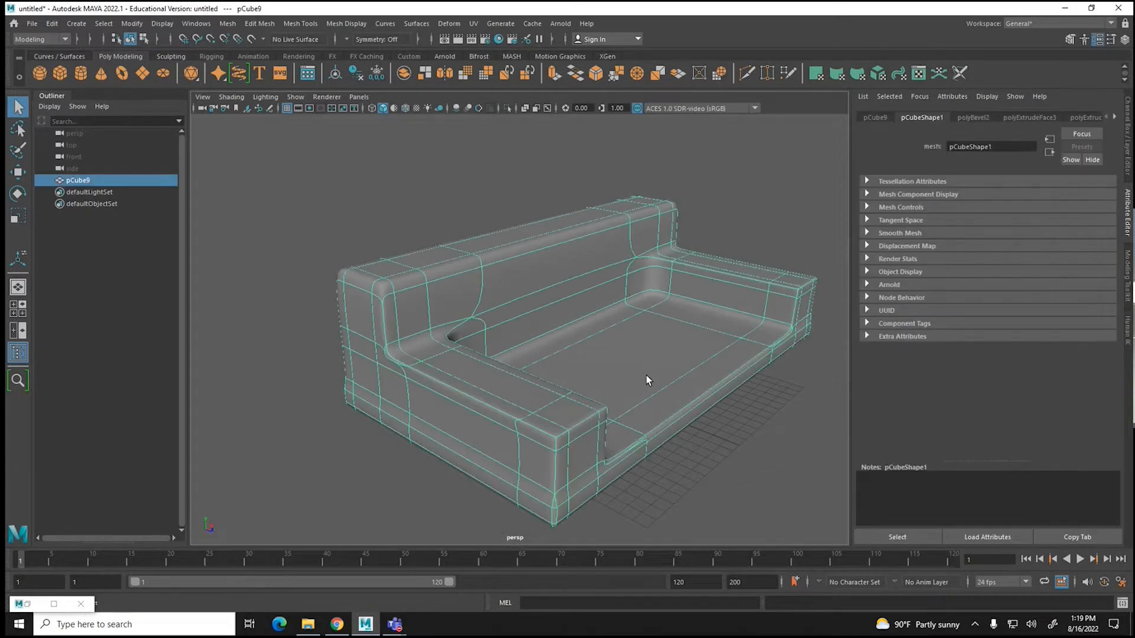
alt+drag(647, 389, 578, 388)
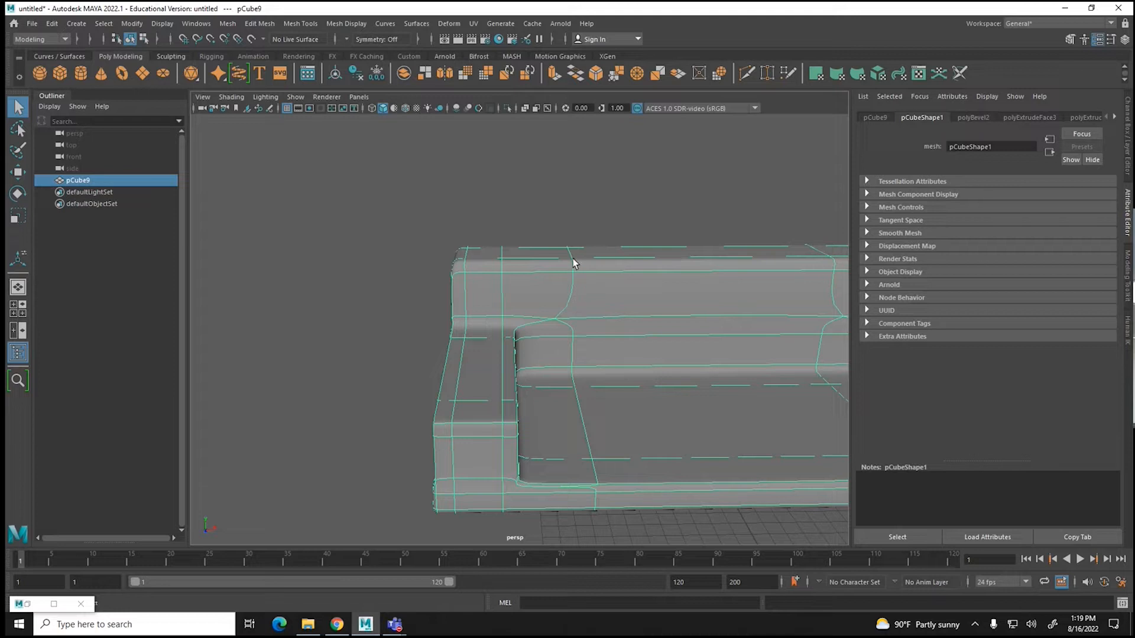
Step: Turn off the smooth preview and examine the edge layout at the inner corner between armrest and backrest
key(1)
scroll(541, 363, up, 5)
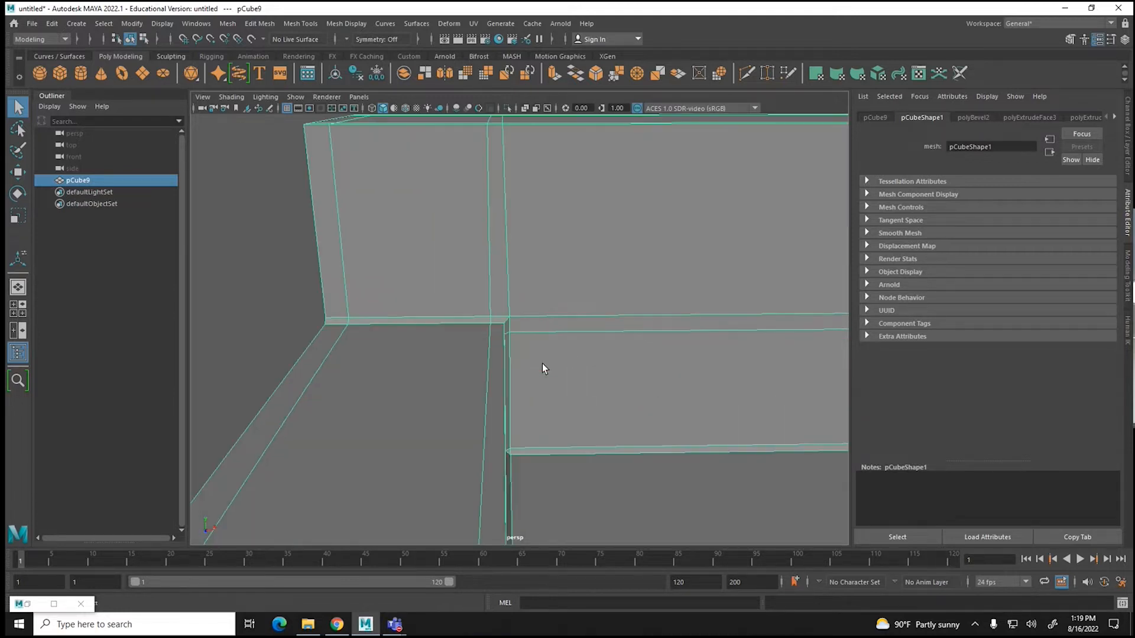
alt+drag(542, 363, 569, 381)
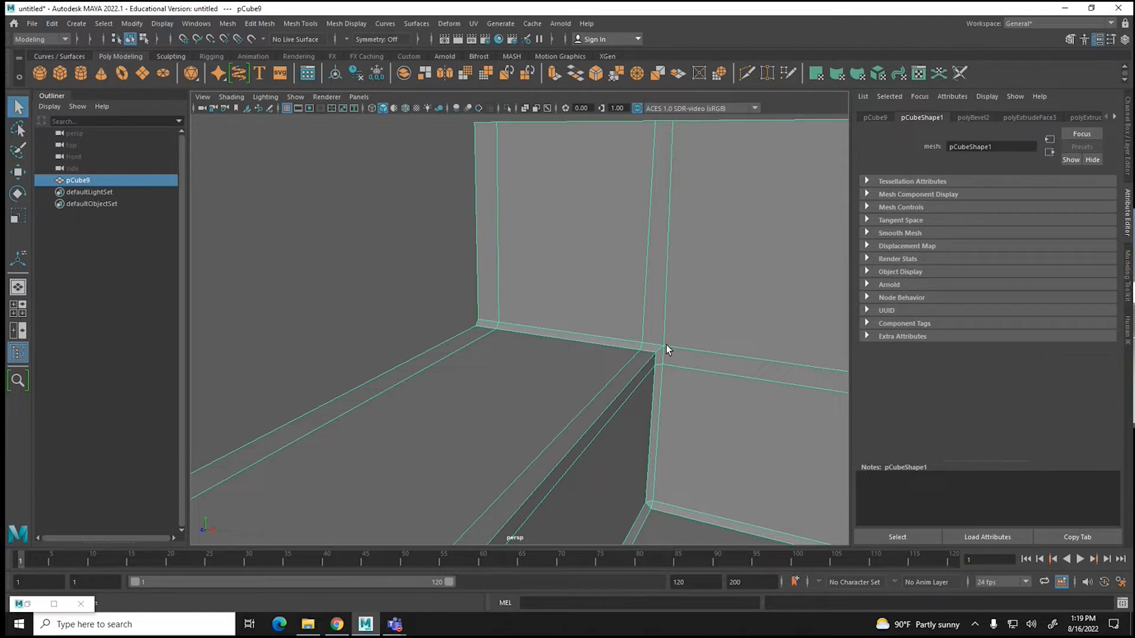
Step: Compare the inner corner between armrest and backrest with and without the smooth preview, and show the channel box
key(3)
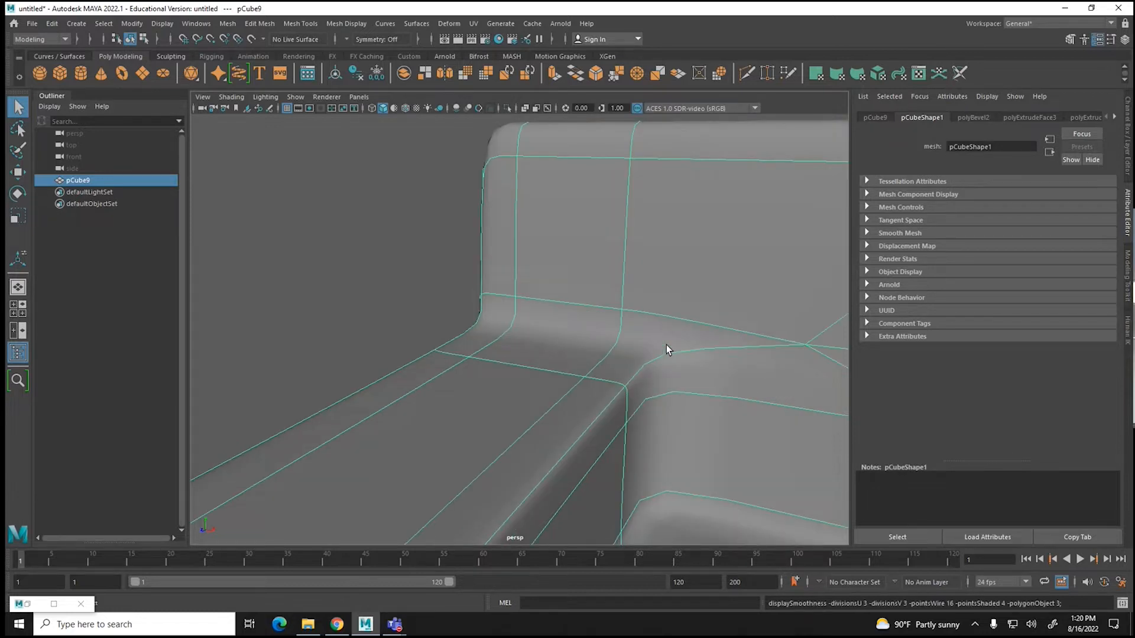
key(ctrl+z)
key(1)
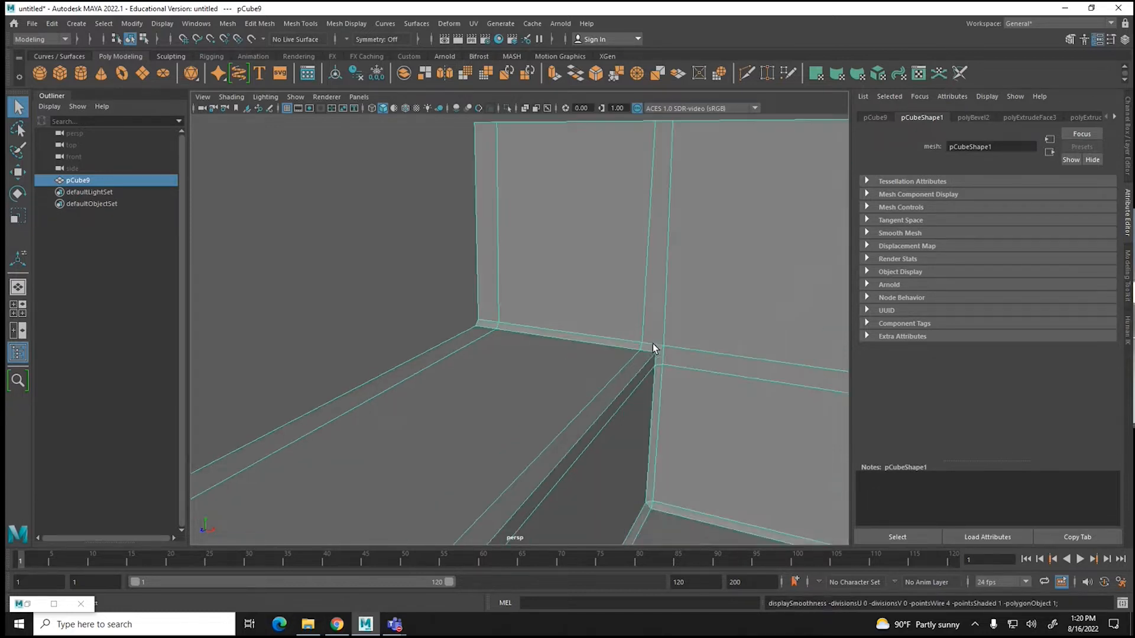
mouse_move(661, 345)
alt+mouse_down()
mouse_move(654, 360)
mouse_move(666, 361)
mouse_move(655, 361)
alt+mouse_up()
alt+middle_drag(728, 358, 615, 339)
key(ctrl+a)
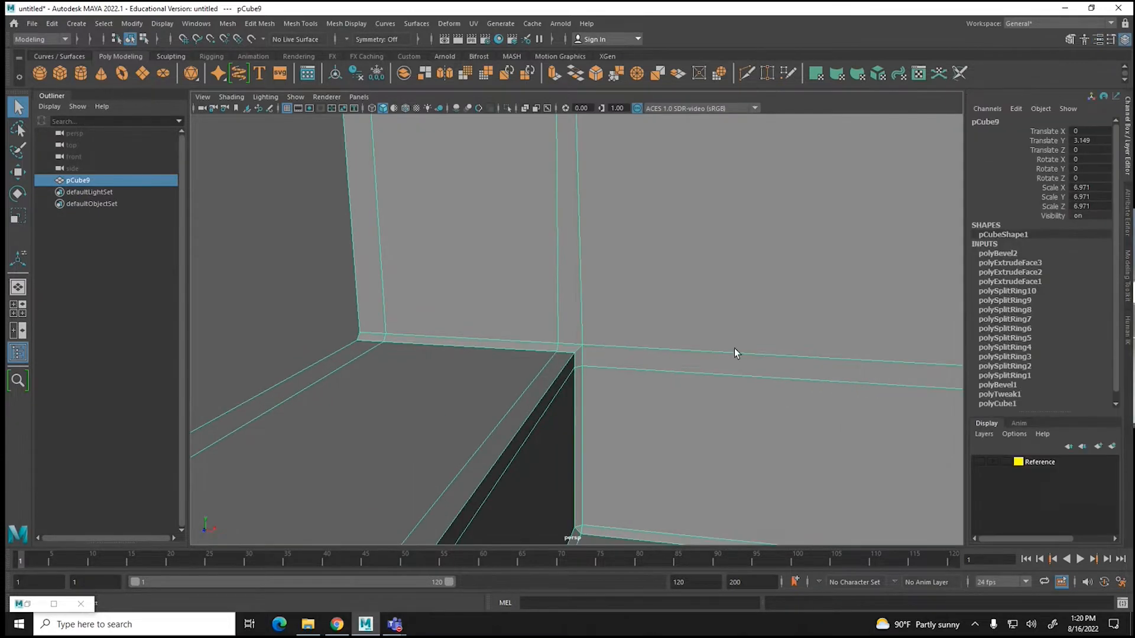
alt+middle_drag(806, 310, 534, 296)
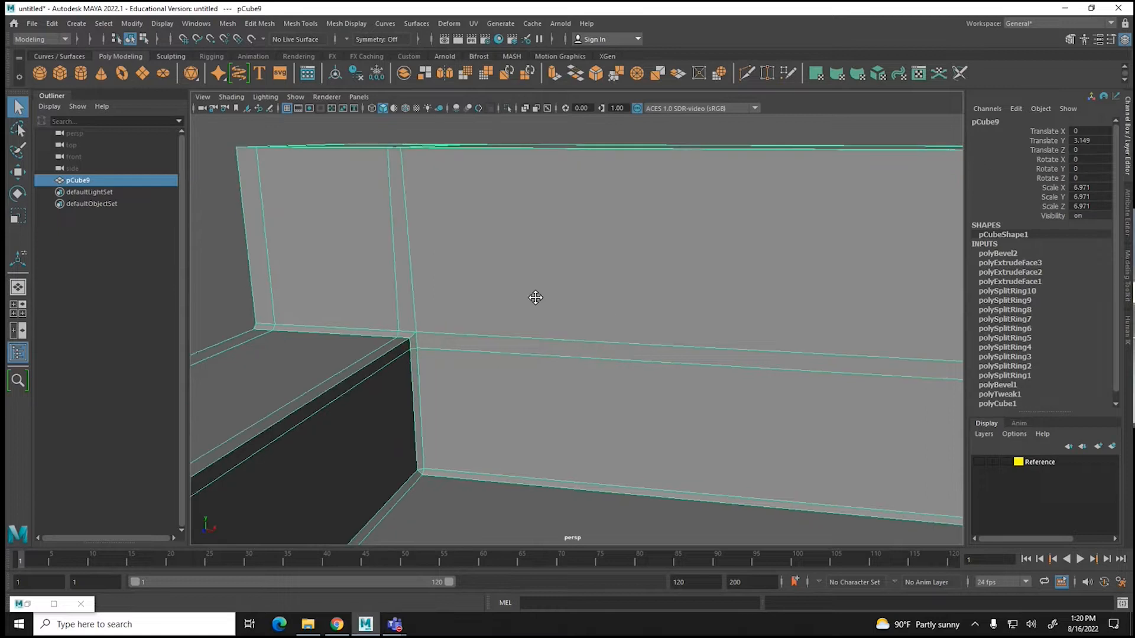
alt+middle_drag(721, 301, 538, 310)
scroll(538, 309, down, 3)
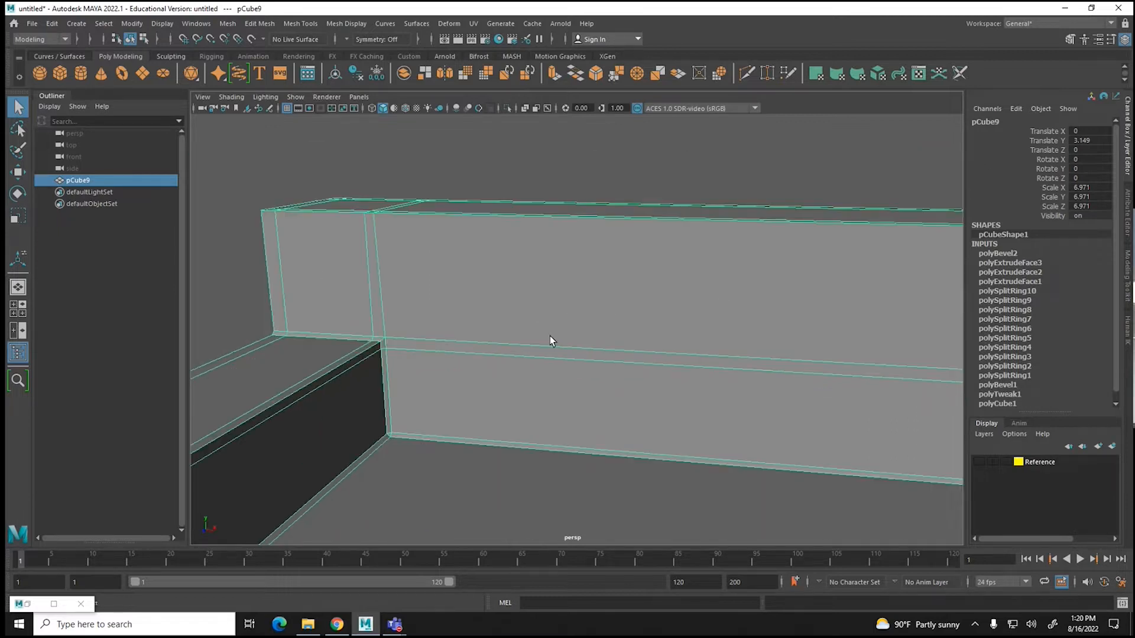
Step: In the top view, insert an edge loop running front to back through the middle of the sofa
key(space)
key(space)
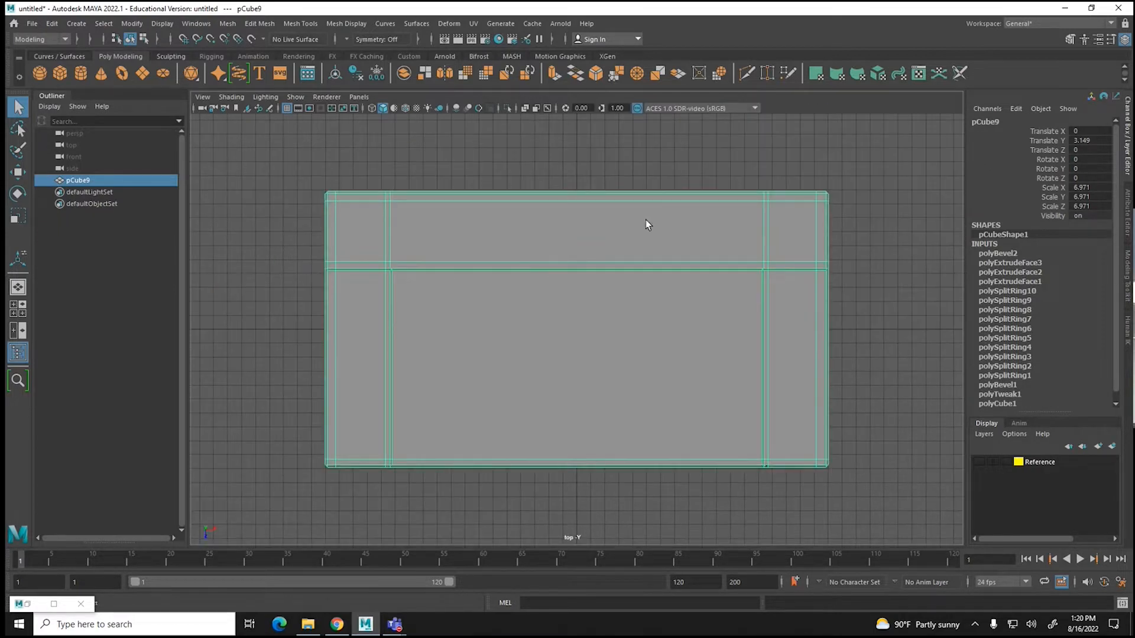
click(266, 24)
mouse_move(296, 23)
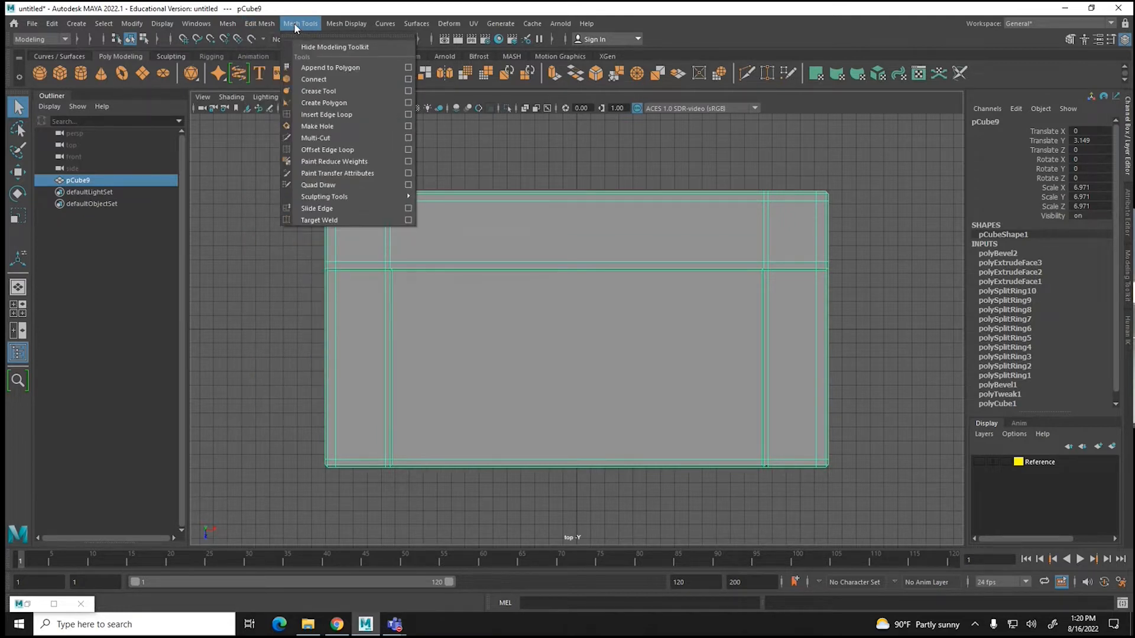
click(312, 115)
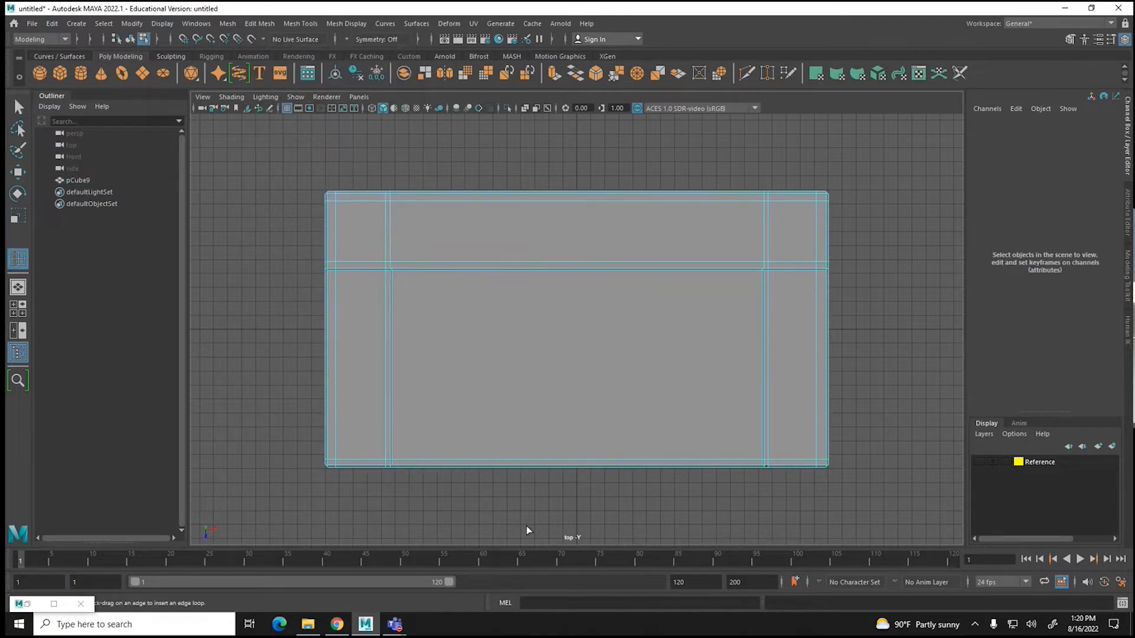
click(579, 465)
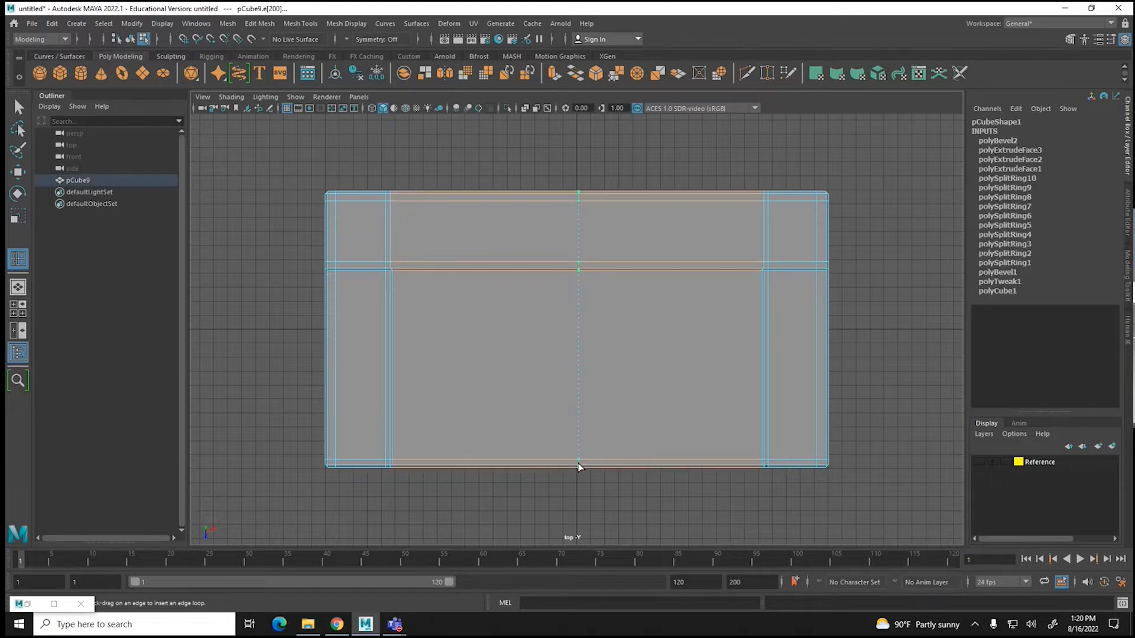
click(579, 466)
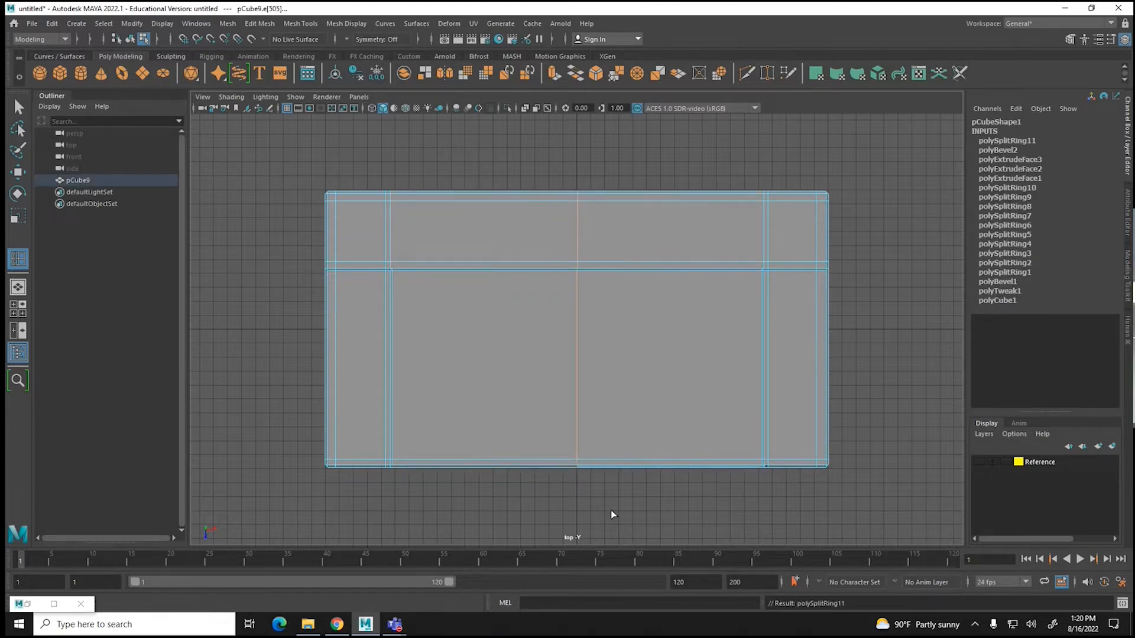
Step: In the perspective view, cut an edge with Multi-Cut from the backrest's upper middle vertex to the left armrest's inner corner
key(alt)
key(space)
key(space)
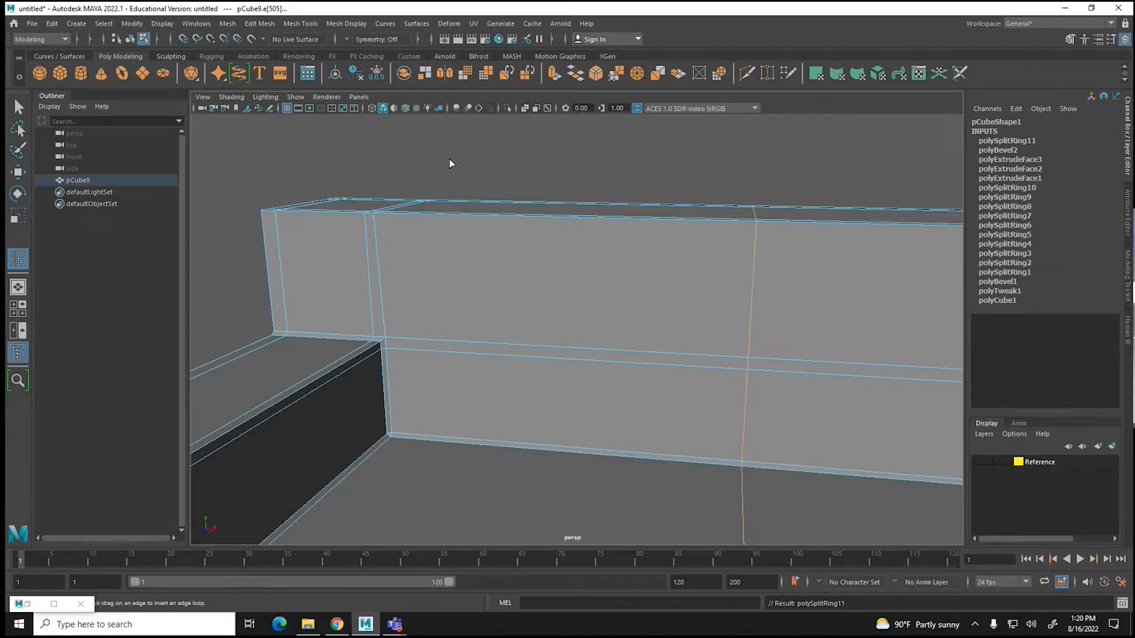
click(269, 26)
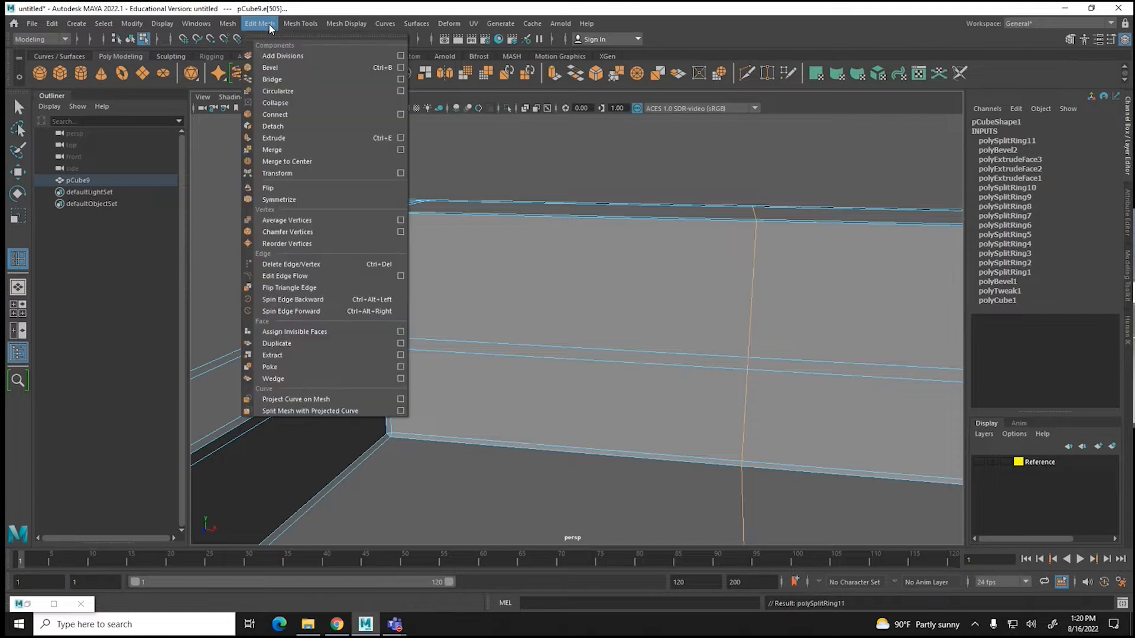
mouse_move(298, 26)
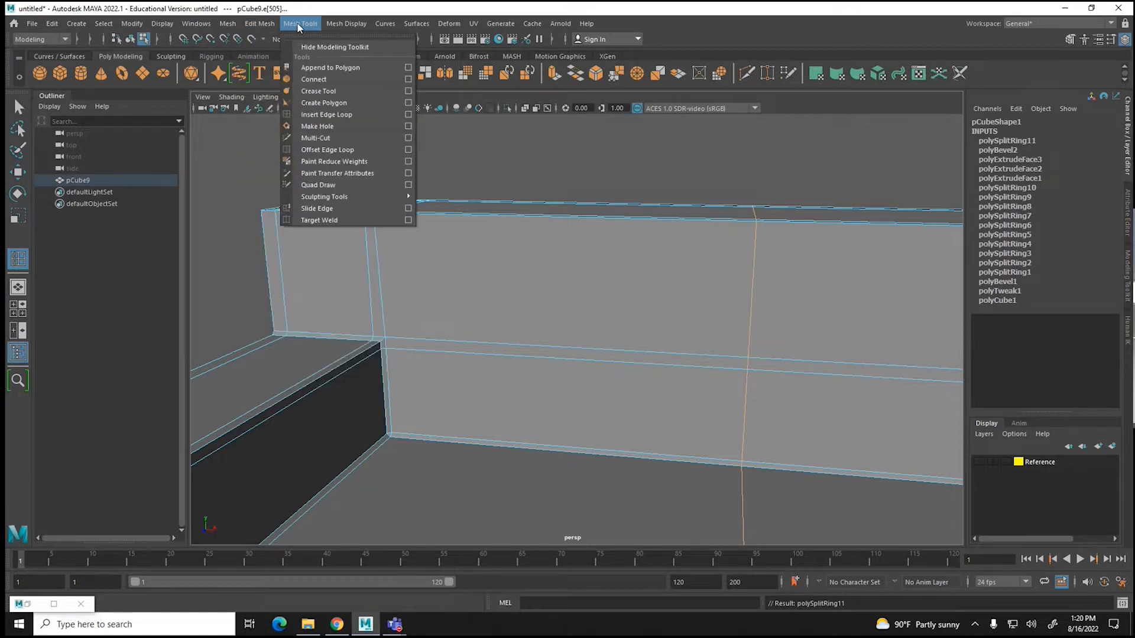
click(313, 138)
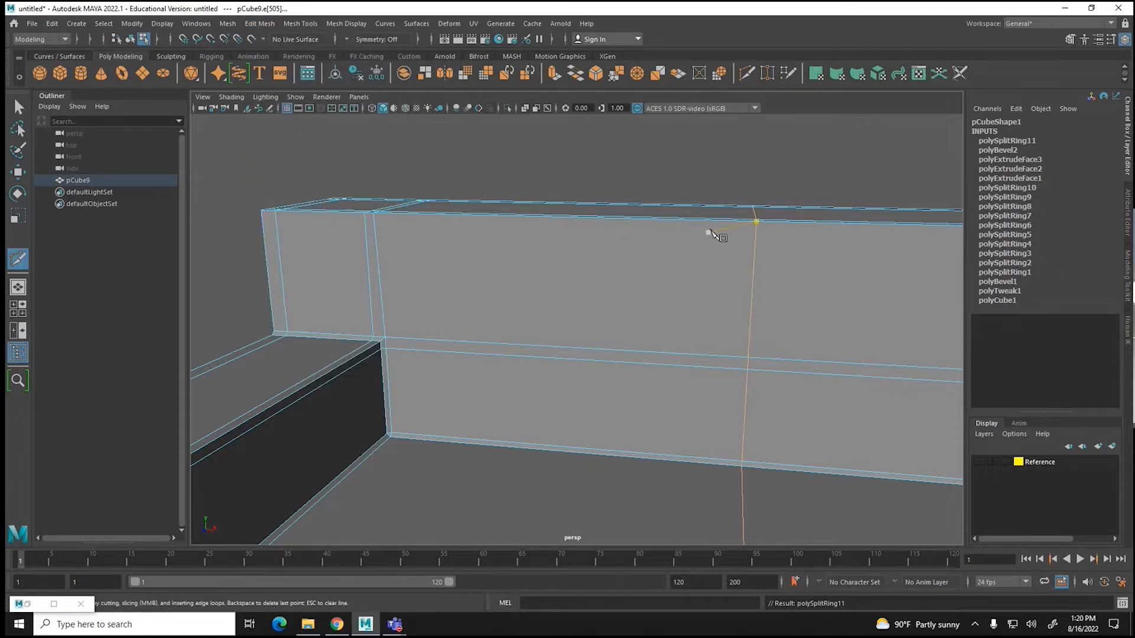
click(756, 222)
click(384, 338)
key(Return)
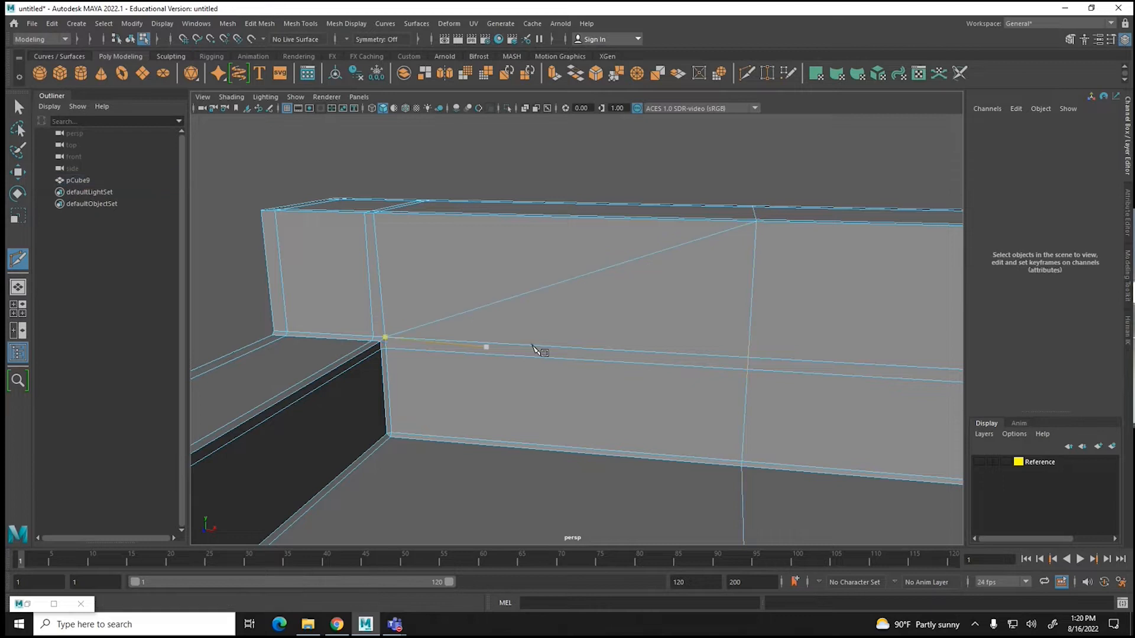
Step: Cut a matching diagonal edge between the right armrest's inner corner and the backrest's upper middle vertex
alt+drag(621, 355, 699, 344)
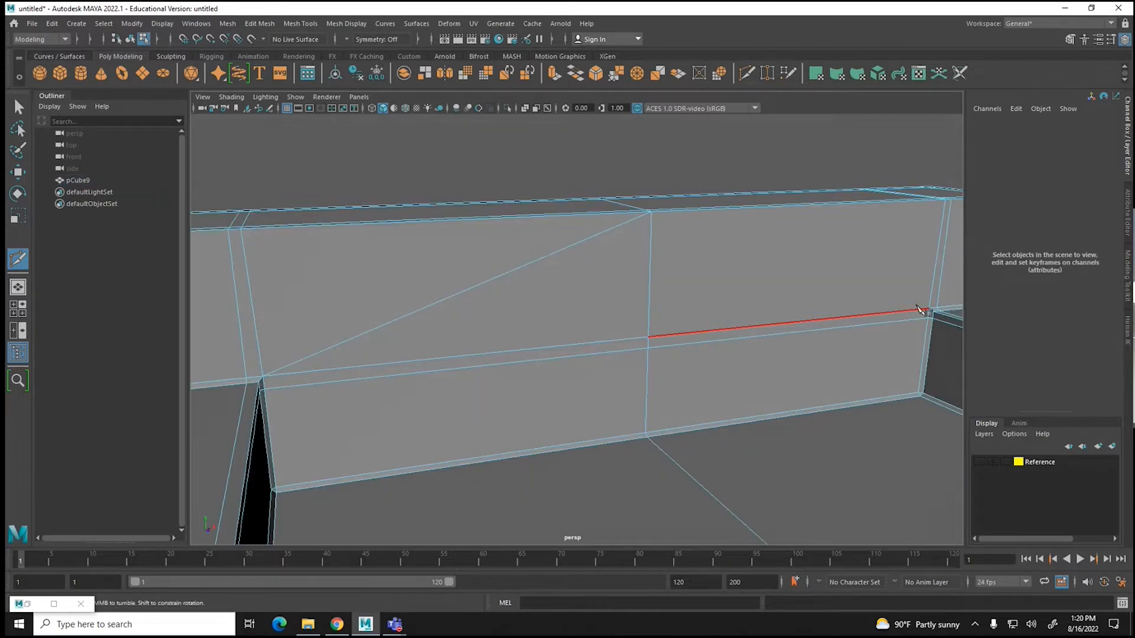
click(929, 309)
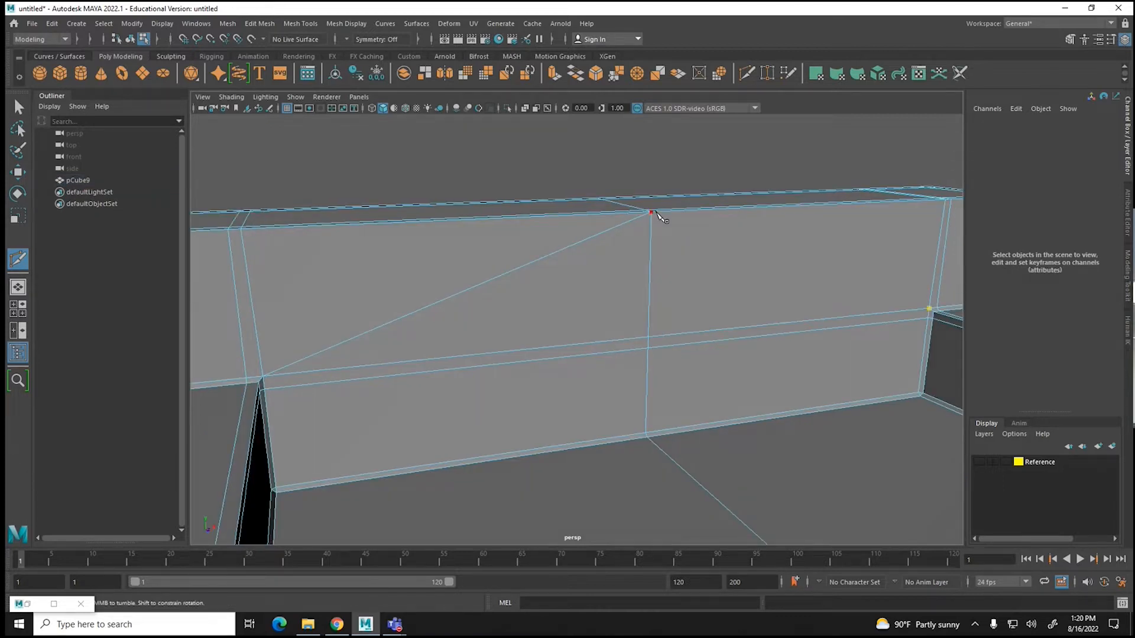
click(651, 211)
click(645, 433)
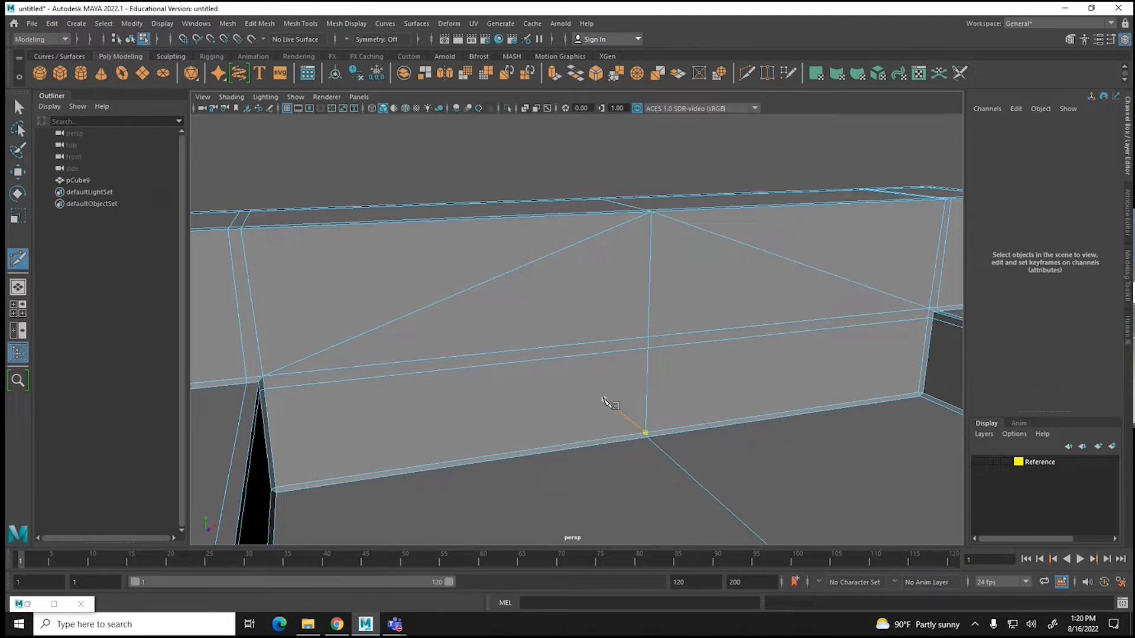
Step: Examine the diagonal cuts and the seat's front corner in smooth preview, and return to the unsmoothed display
key(3)
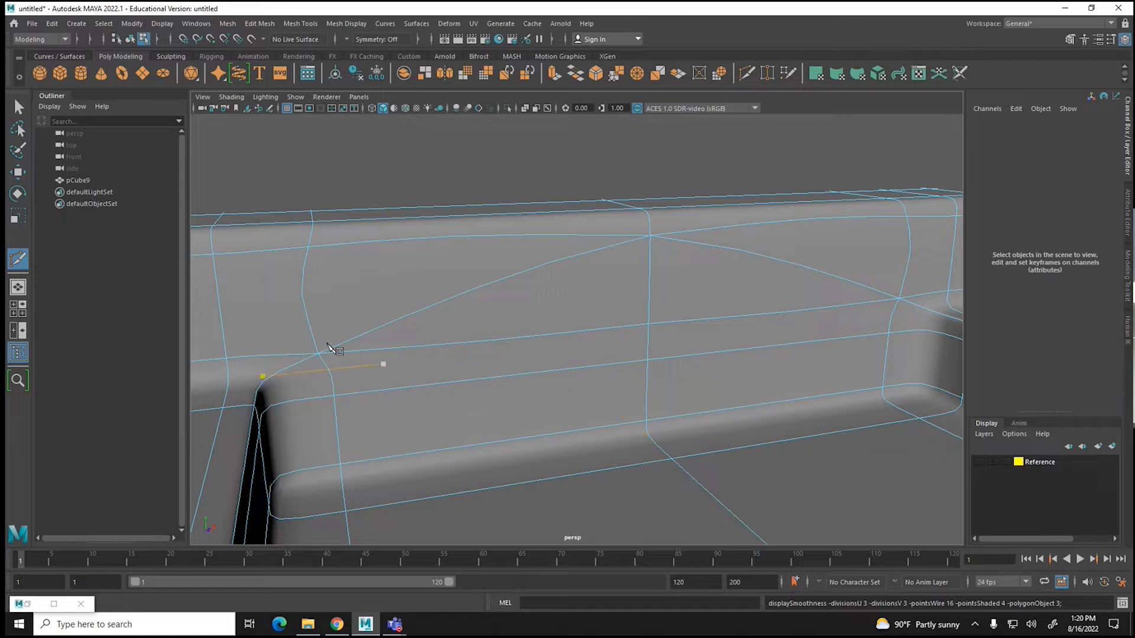
key(Escape)
click(263, 380)
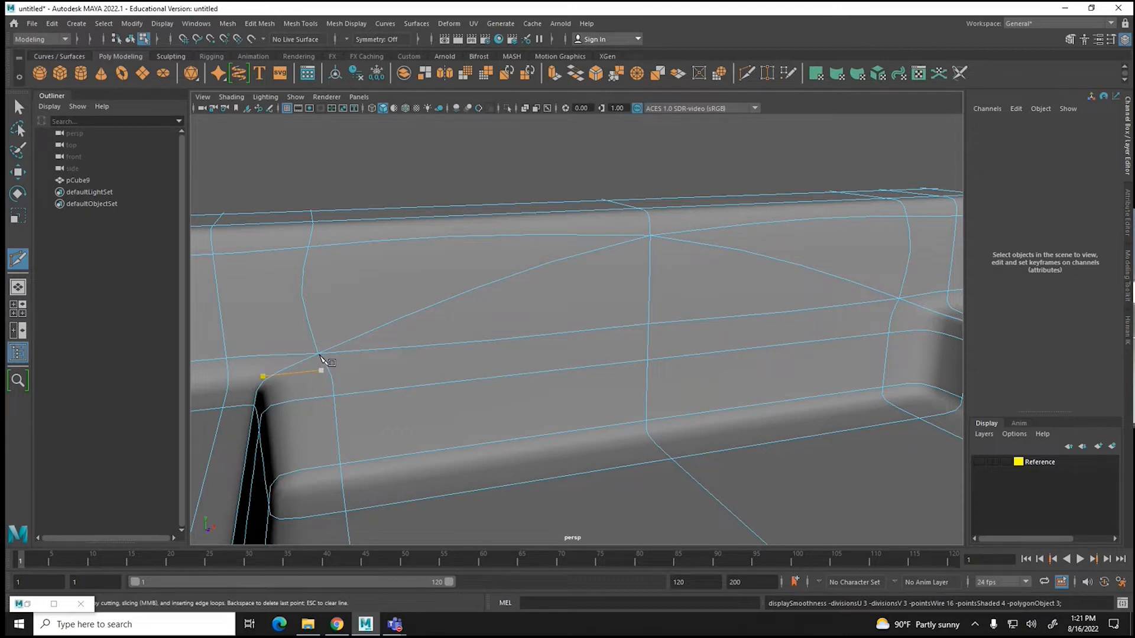
scroll(378, 356, down, 3)
alt+drag(406, 414, 422, 458)
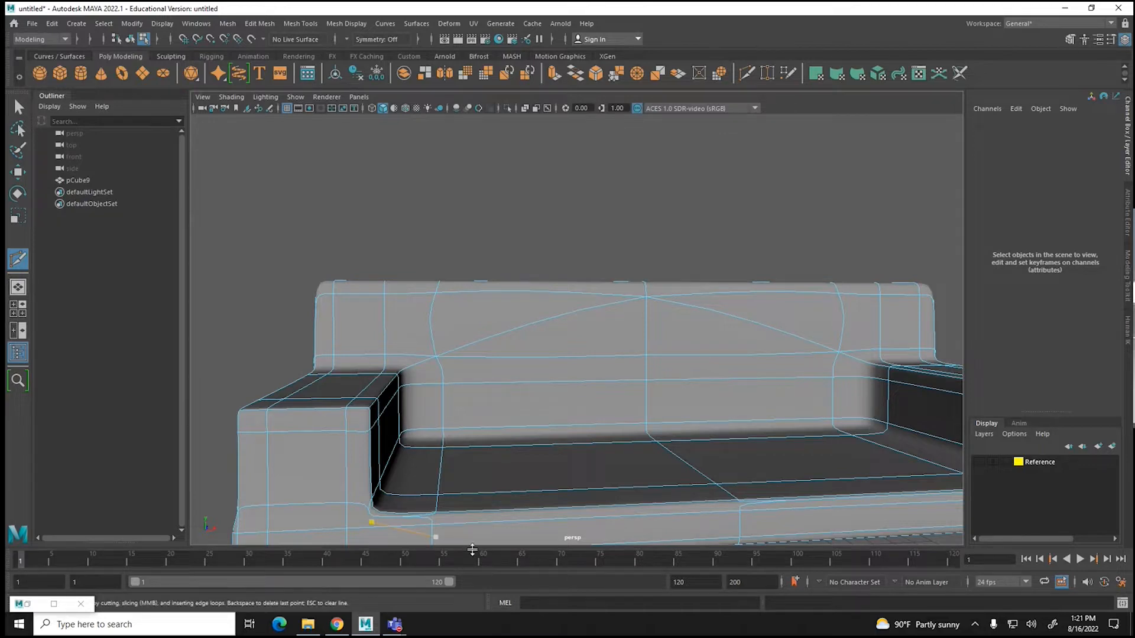
scroll(461, 516, up, 3)
alt+drag(465, 516, 435, 392)
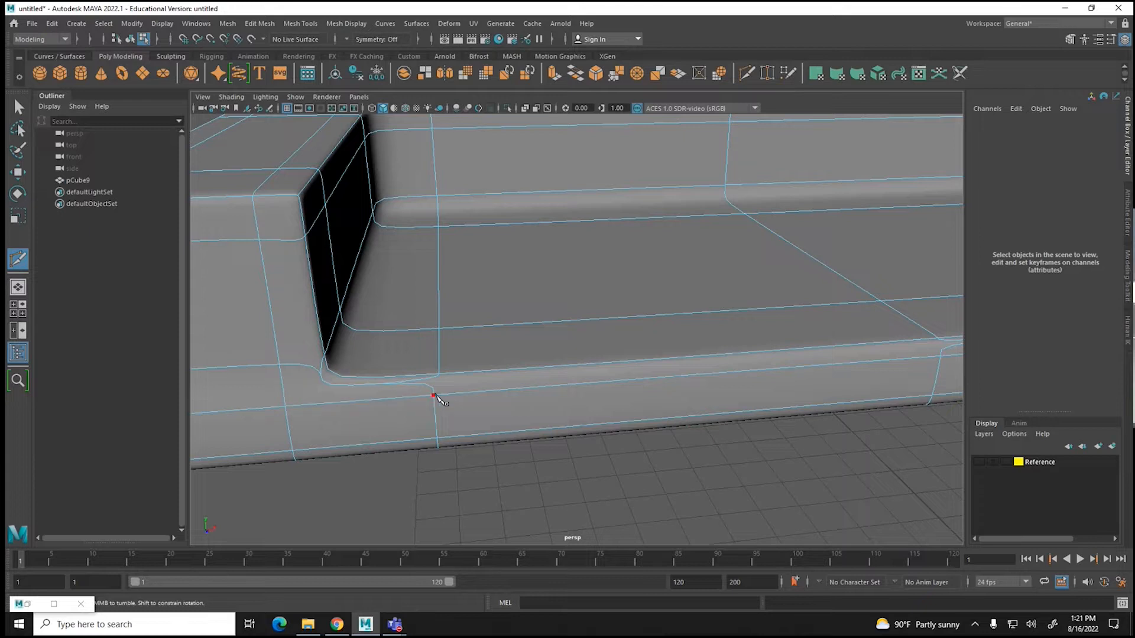
key(1)
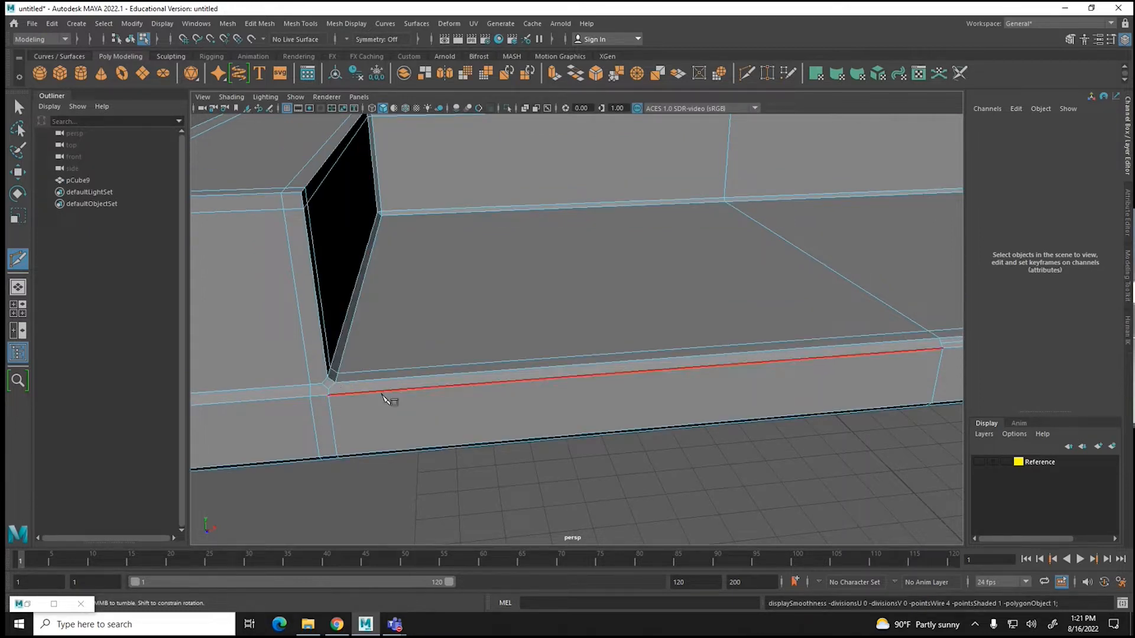
click(328, 381)
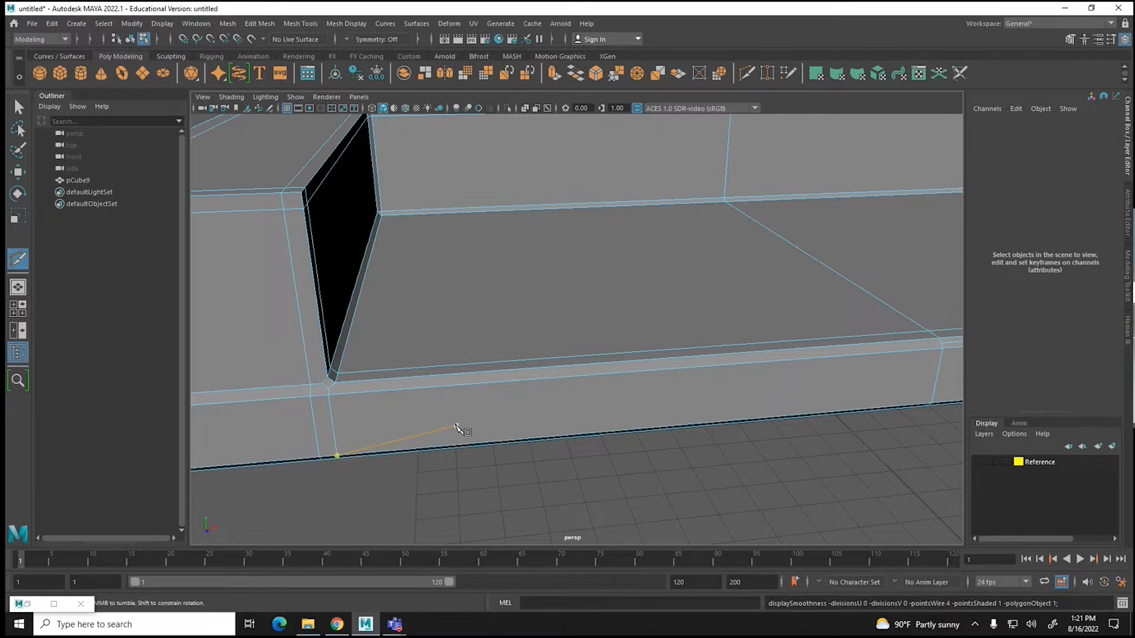
key(ctrl+z)
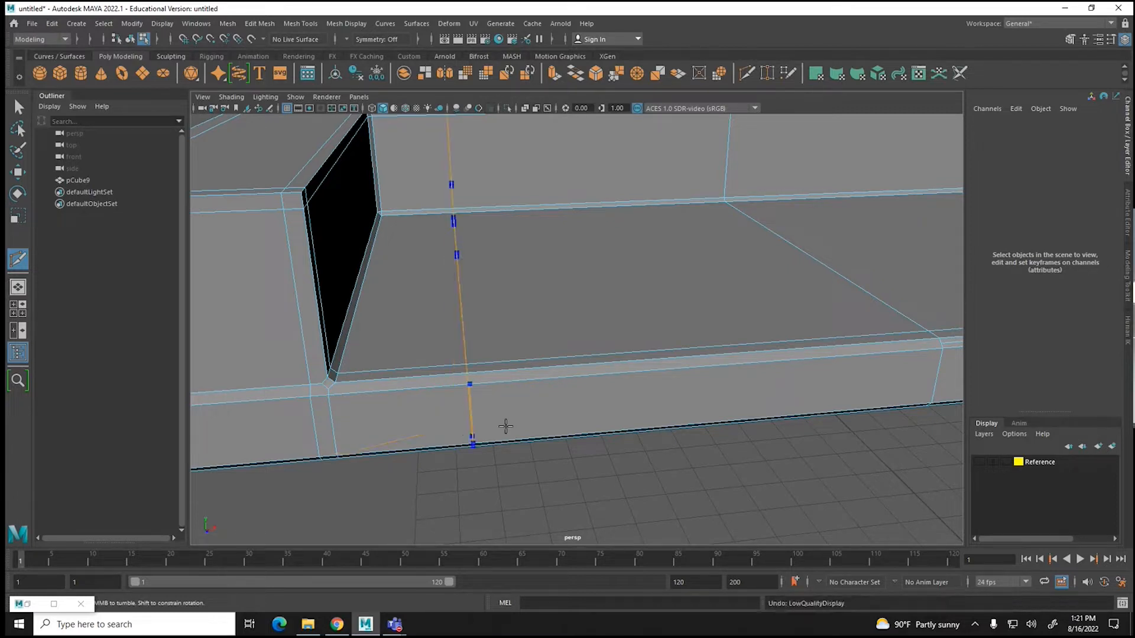
key(w)
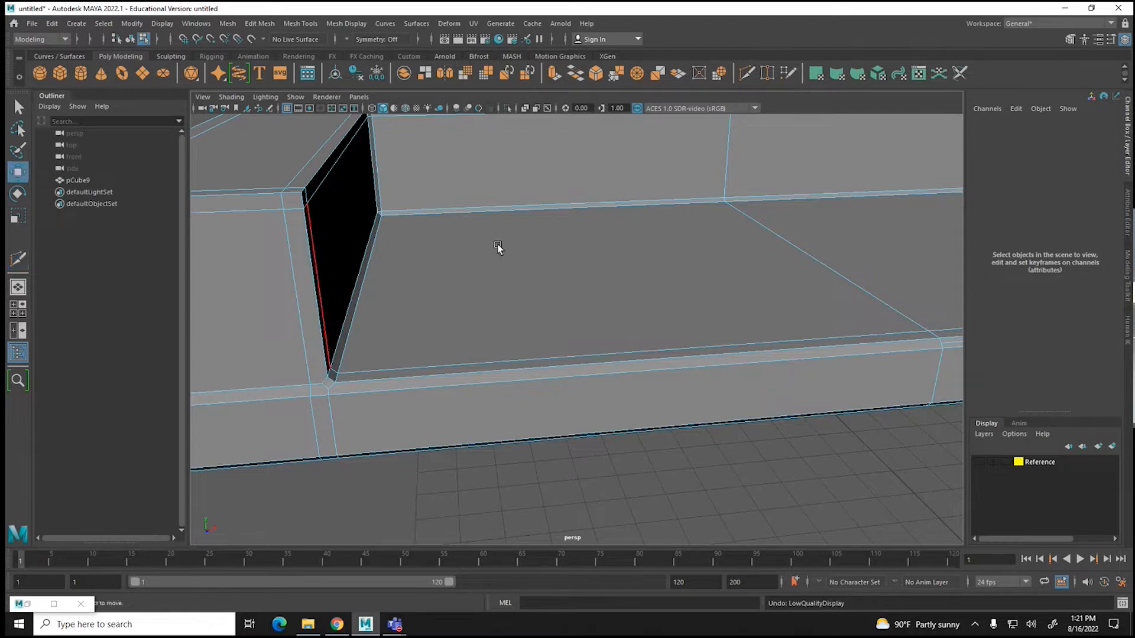
Step: Examine the edges along the seat's front from the left armrest across to the right armrest
scroll(742, 237, down, 3)
scroll(740, 235, down, 2)
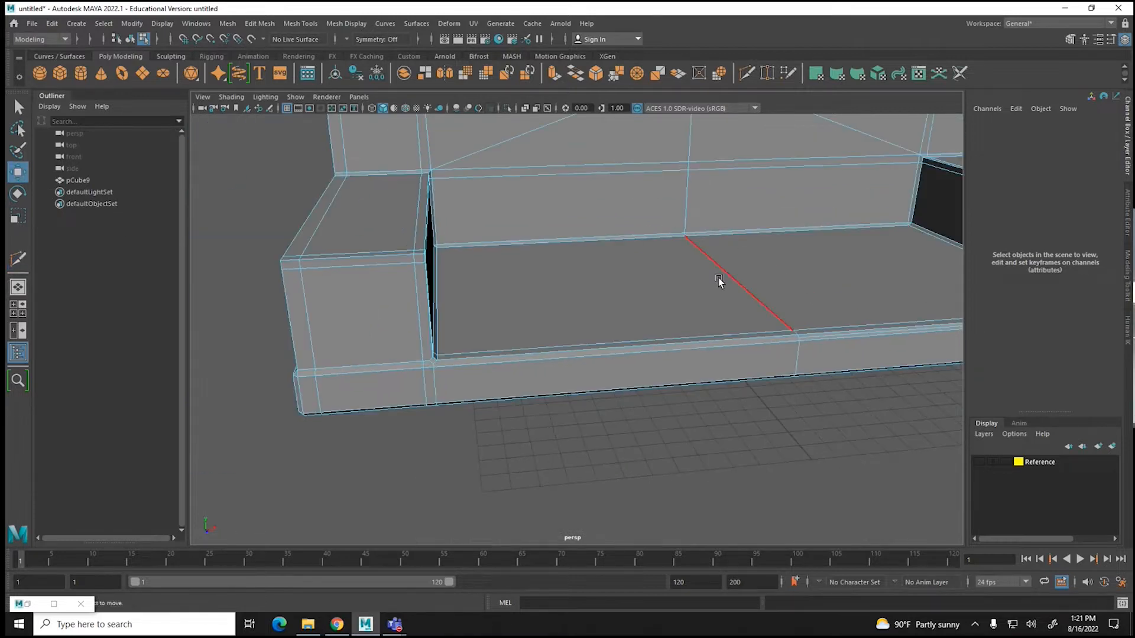
alt+drag(732, 242, 702, 279)
alt+middle_drag(771, 264, 699, 258)
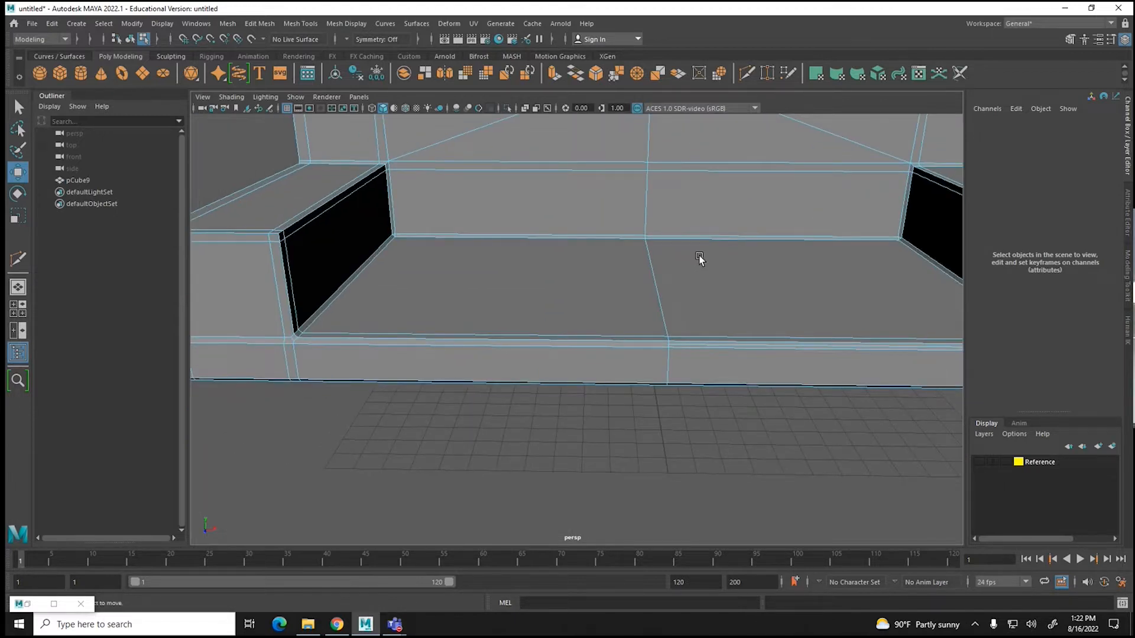
alt+right_drag(681, 286, 684, 374)
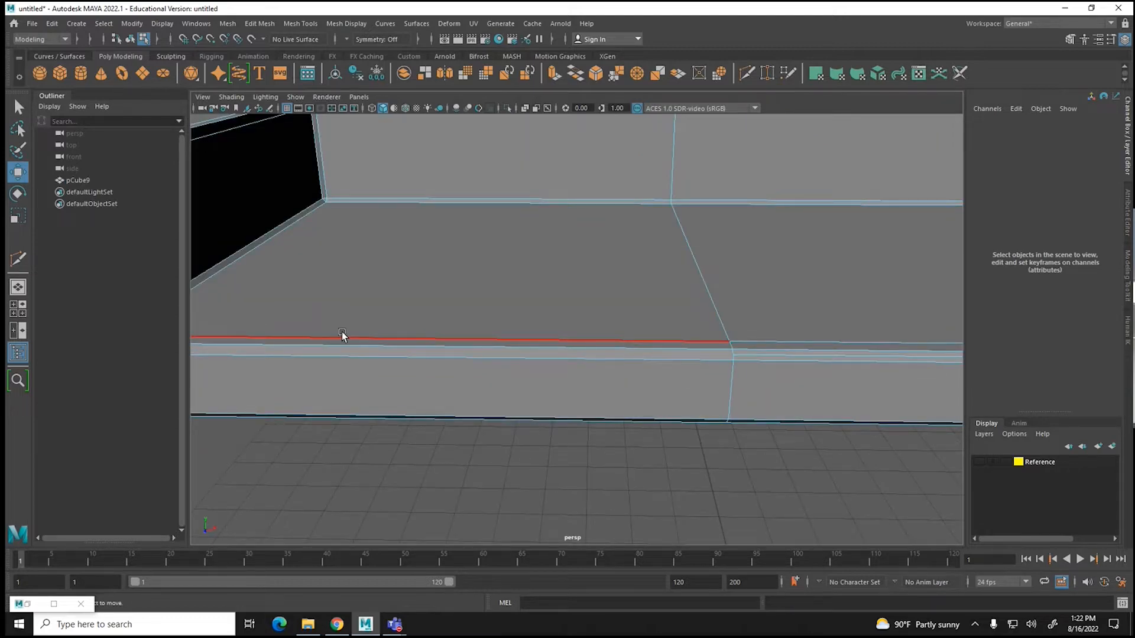
mouse_move(736, 348)
alt+mouse_down()
mouse_move(752, 354)
mouse_move(717, 341)
mouse_move(732, 340)
alt+mouse_up()
alt+middle_drag(802, 341, 747, 332)
alt+drag(747, 334, 748, 341)
alt+drag(473, 354, 697, 363)
scroll(625, 326, down, 5)
alt+middle_drag(845, 337, 577, 254)
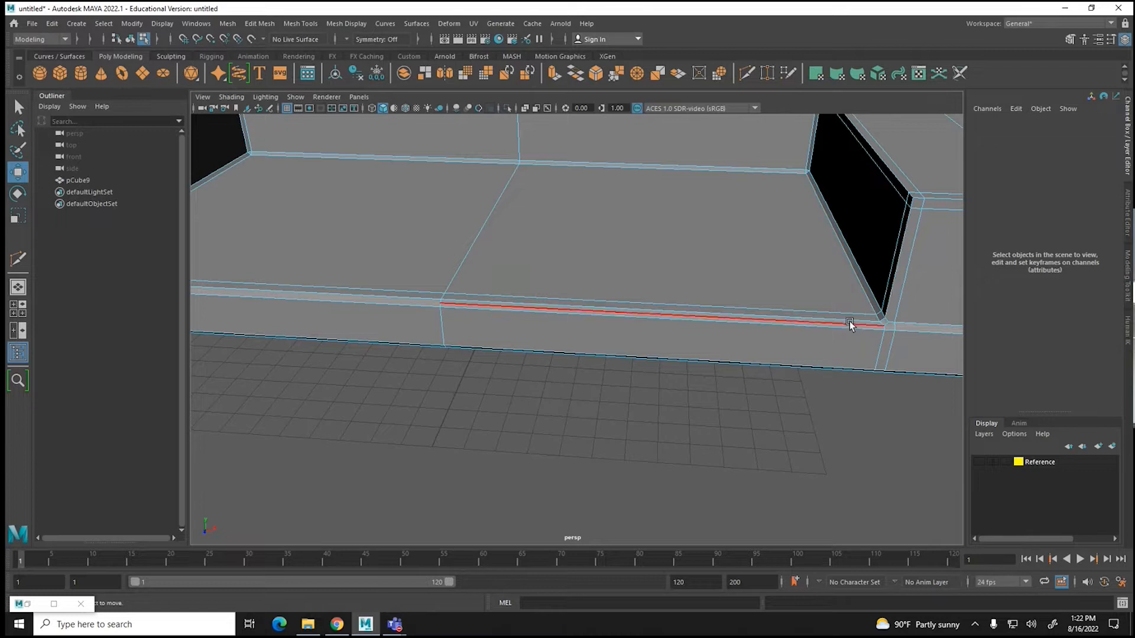
Step: Delete the middle edge of the narrow strip along the seat's front, between the center loop and the right armrest
scroll(849, 323, up, 3)
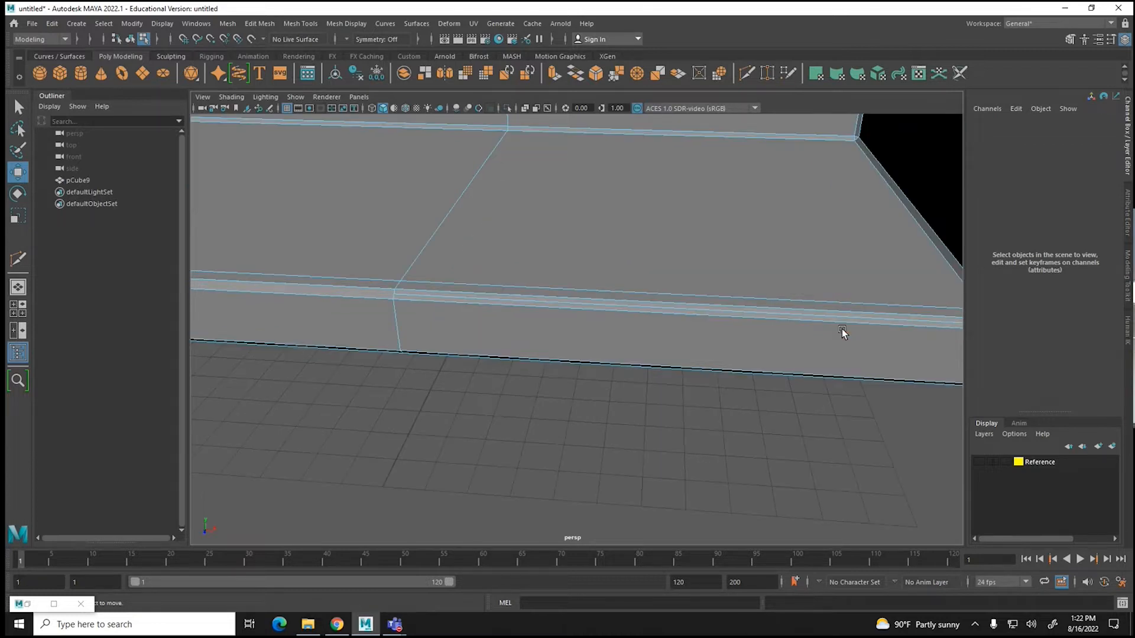
alt+drag(704, 334, 771, 336)
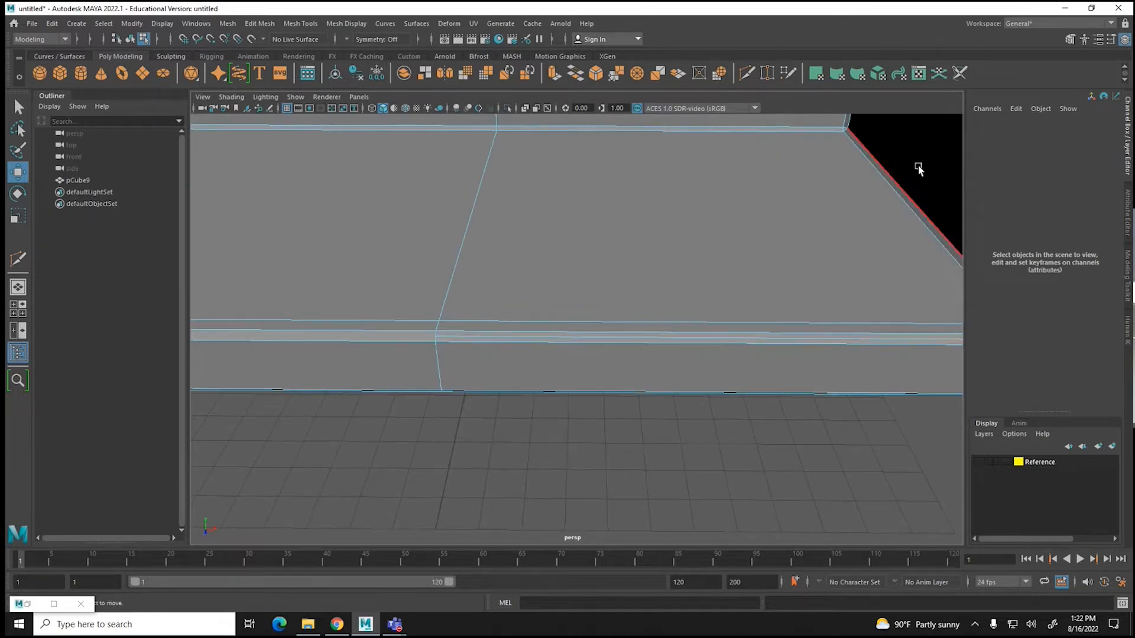
alt+drag(918, 168, 793, 183)
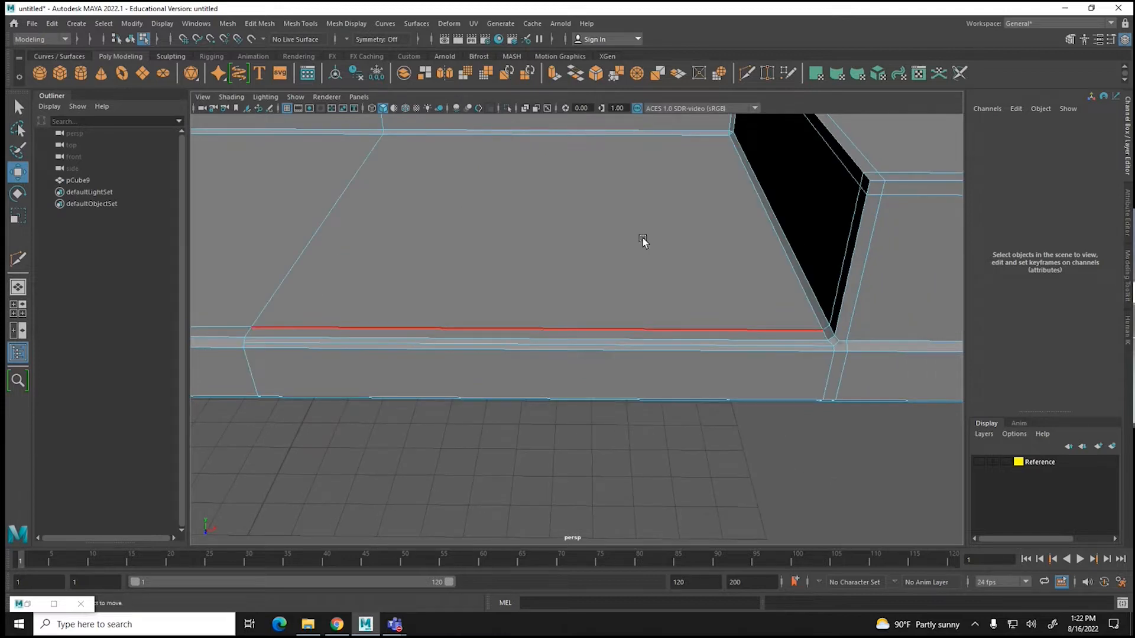
click(576, 344)
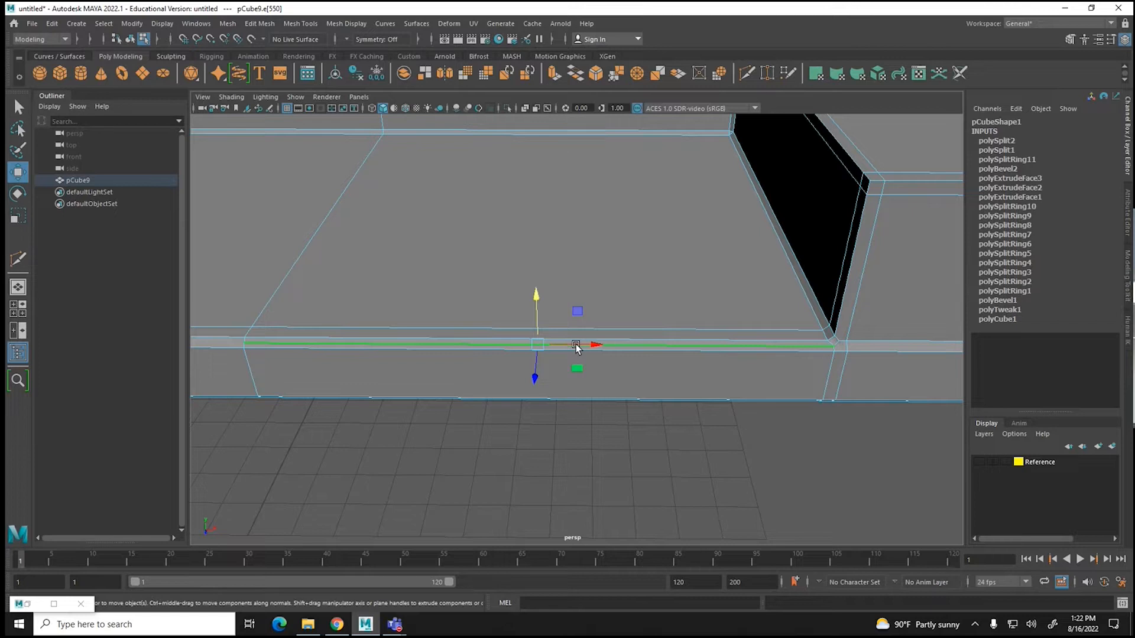
key(Delete)
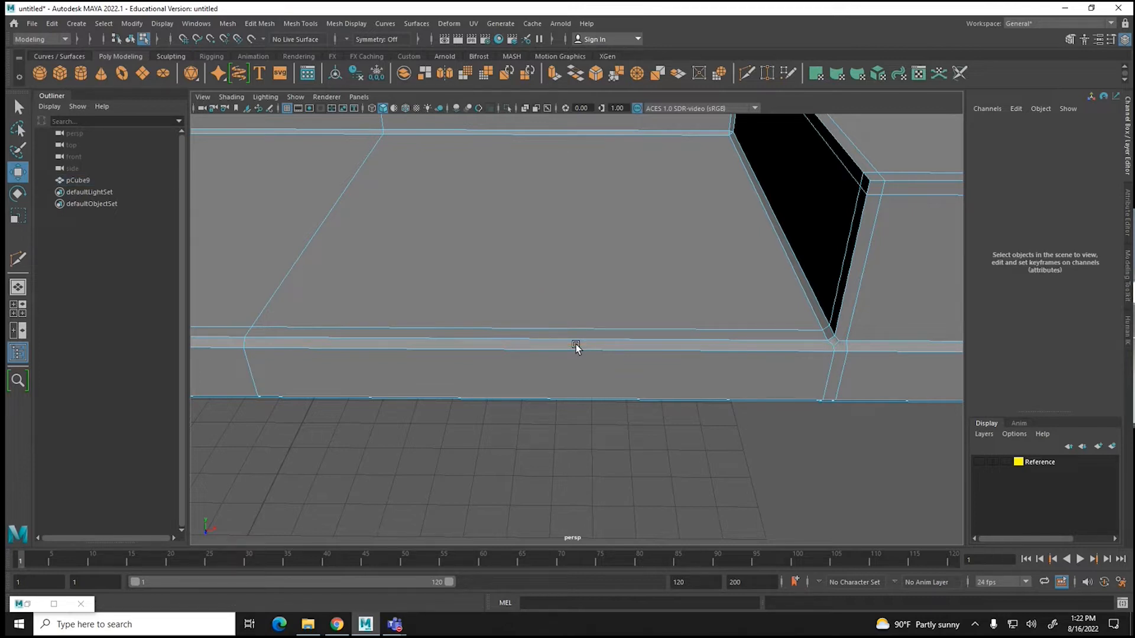
Step: Check the vertex left on the center loop at the seat's front, and undo the deletion of the narrow strip's middle edge
right_drag(576, 344, 550, 331)
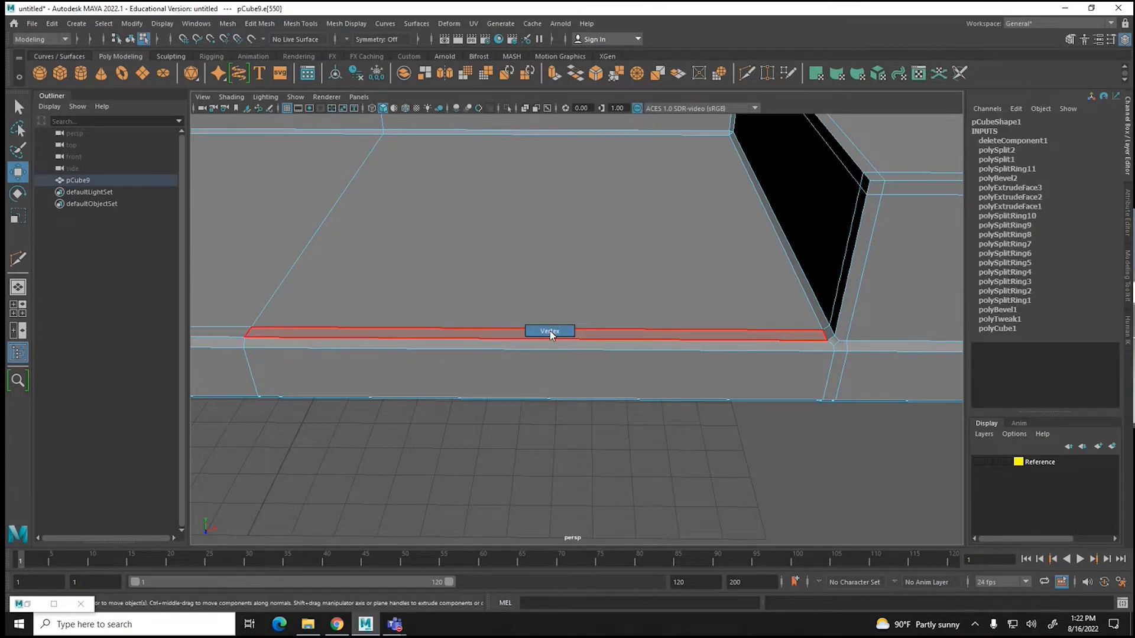
click(243, 343)
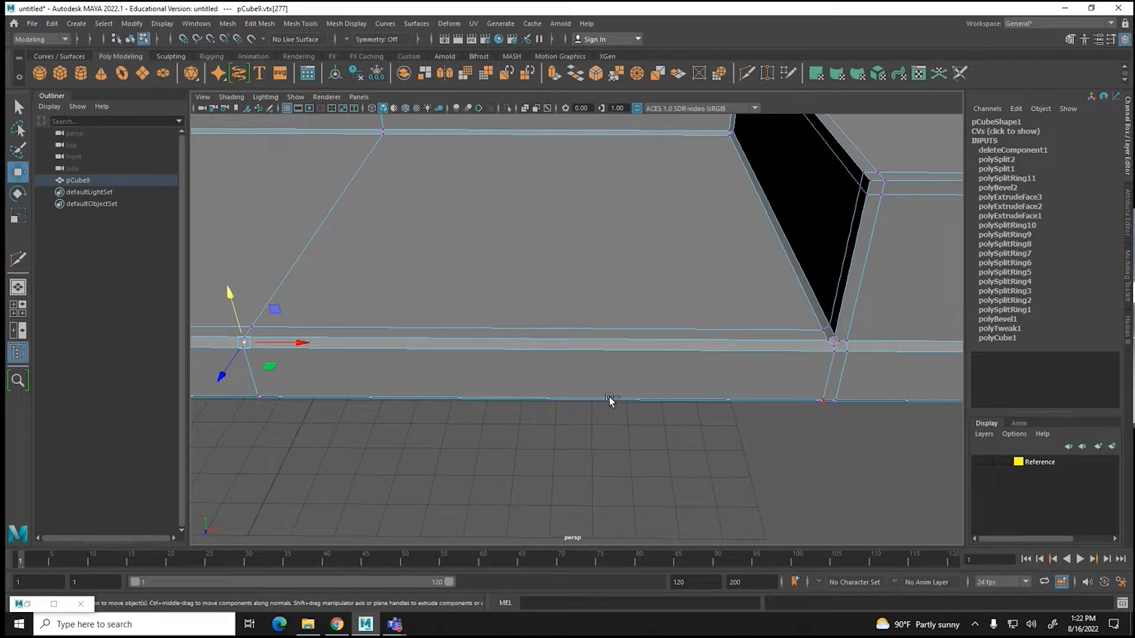
key(ctrl+z)
key(ctrl+z)
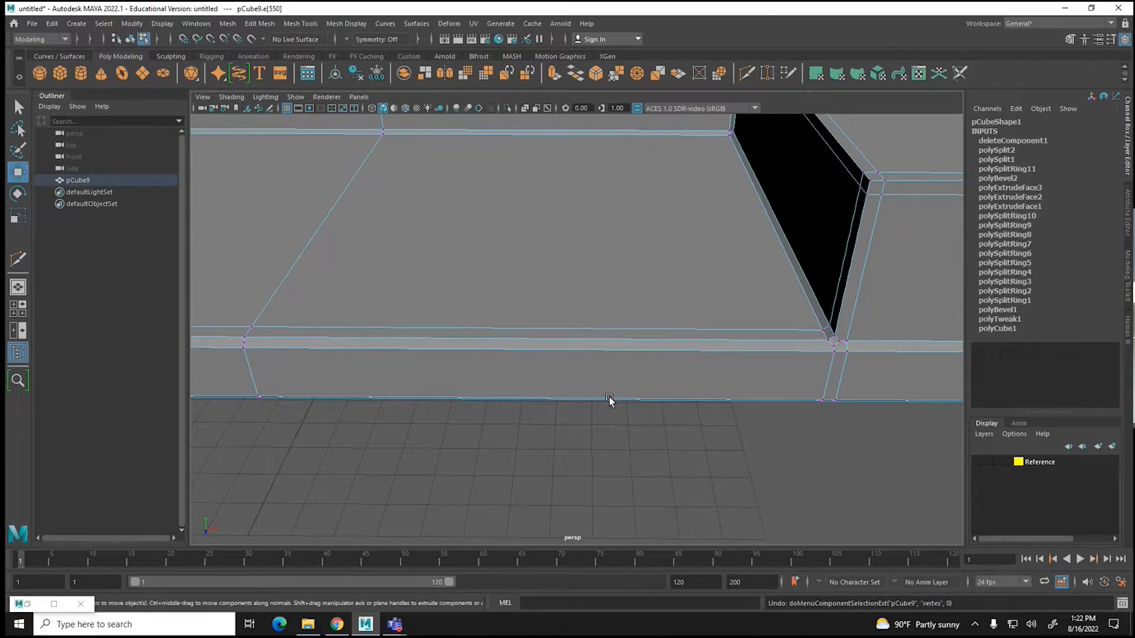
key(ctrl+z)
key(ctrl+z)
key(ctrl+z)
Step: Delete the narrow front strip's middle edge between the center loop and the right armrest together with its vertices
right_drag(416, 300, 421, 265)
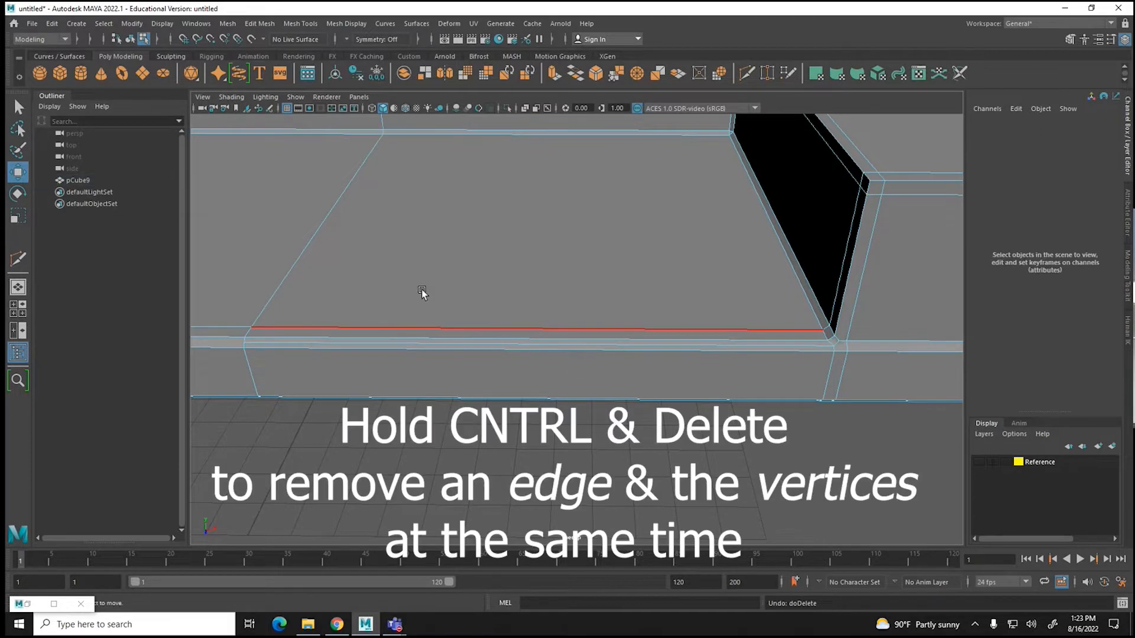
click(427, 344)
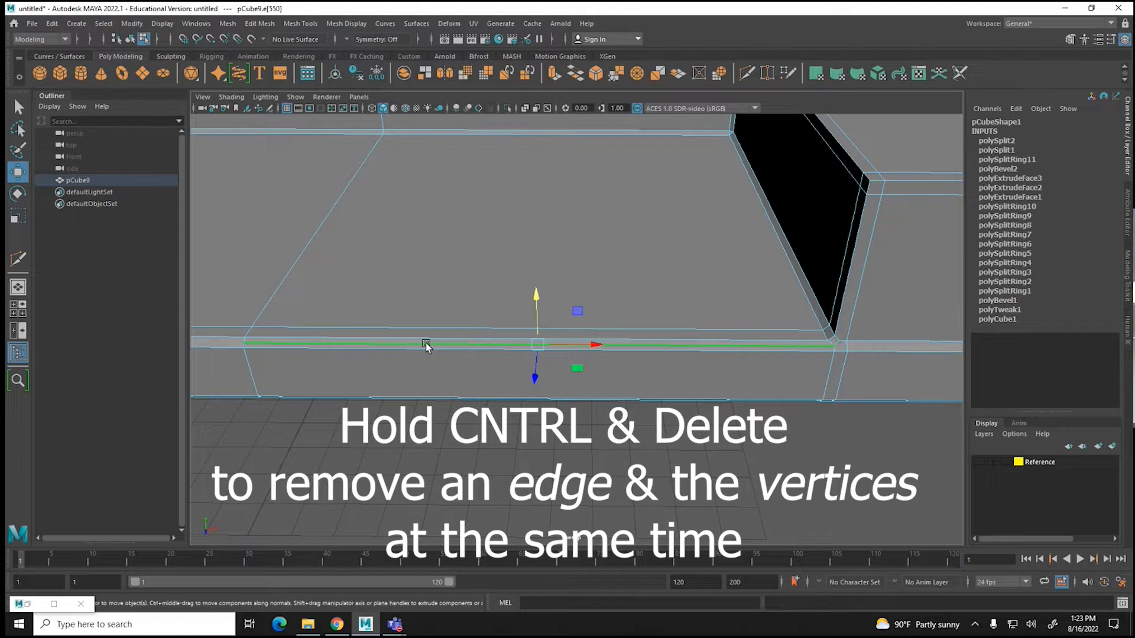
shift+click(837, 342)
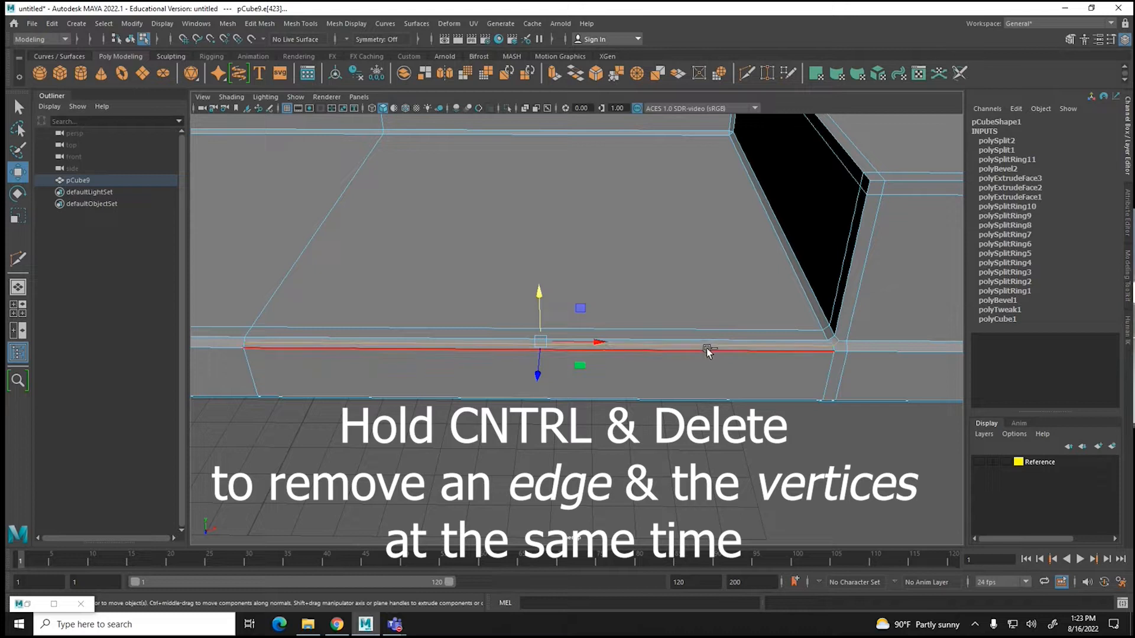
key(ctrl+Delete)
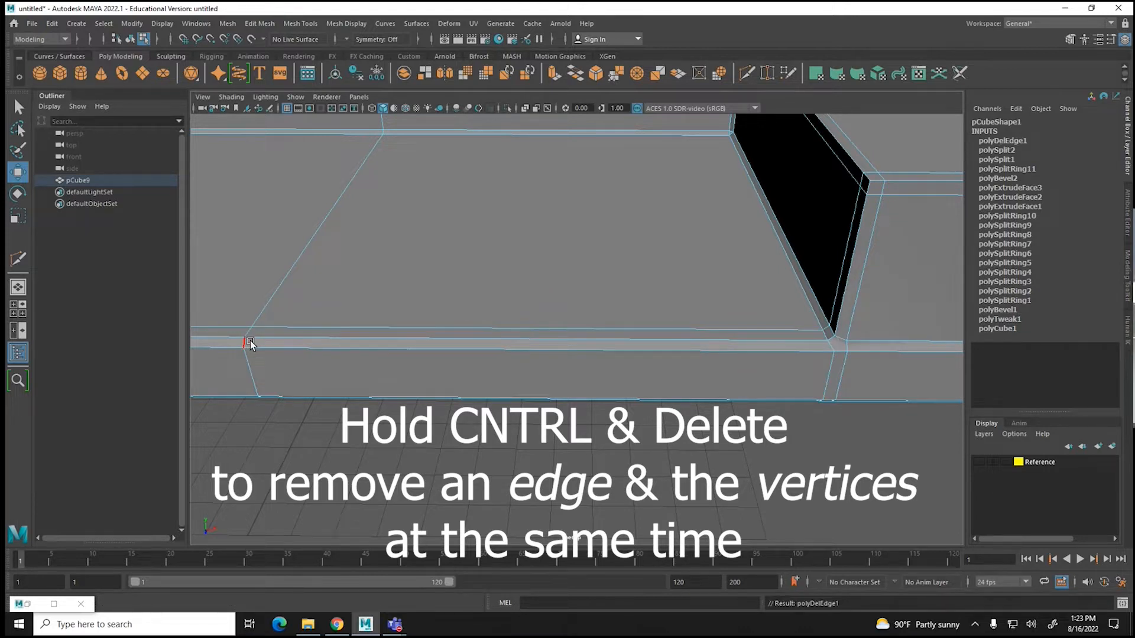
Step: Examine the vertices along the seat's front edge, then inspect the front and its right armrest corner in smooth preview
click(800, 339)
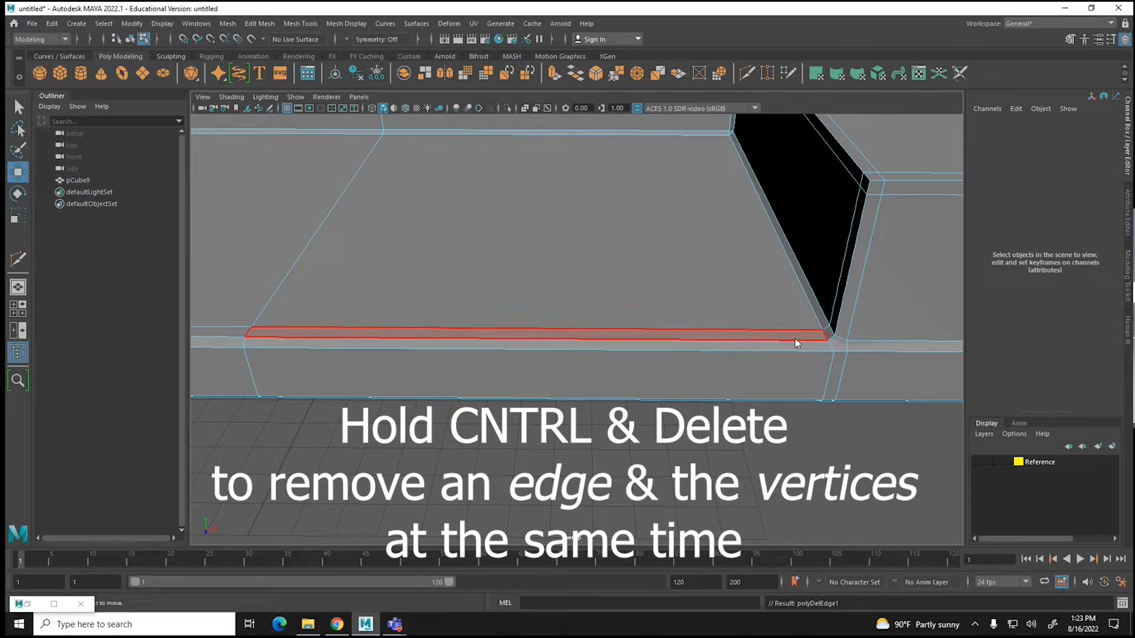
right_click(795, 343)
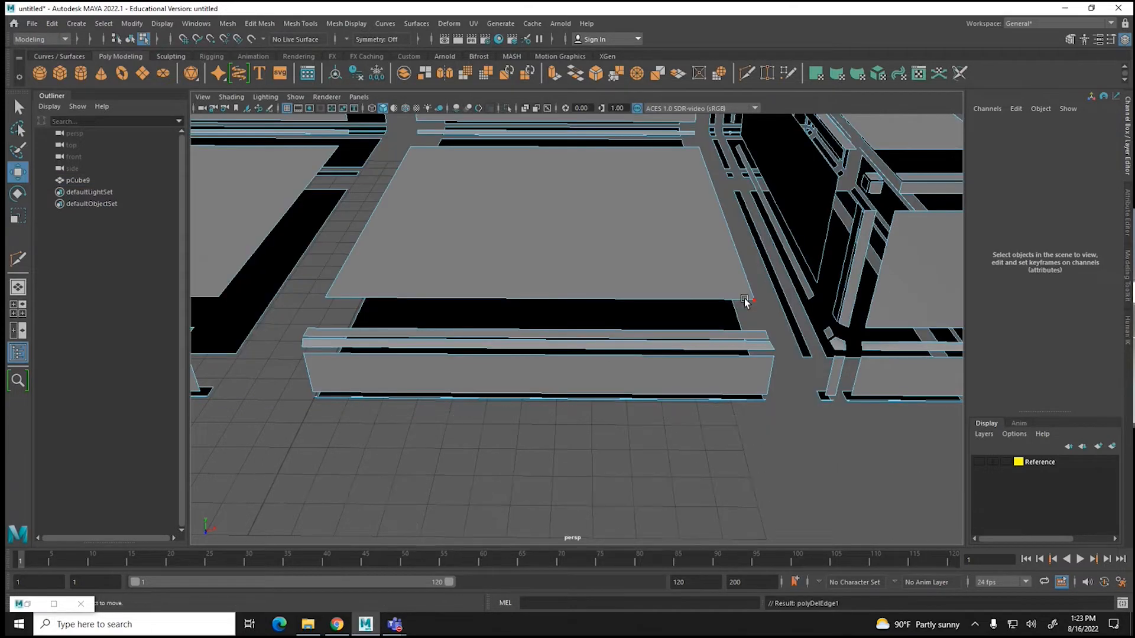
right_click(745, 300)
right_drag(745, 298, 681, 297)
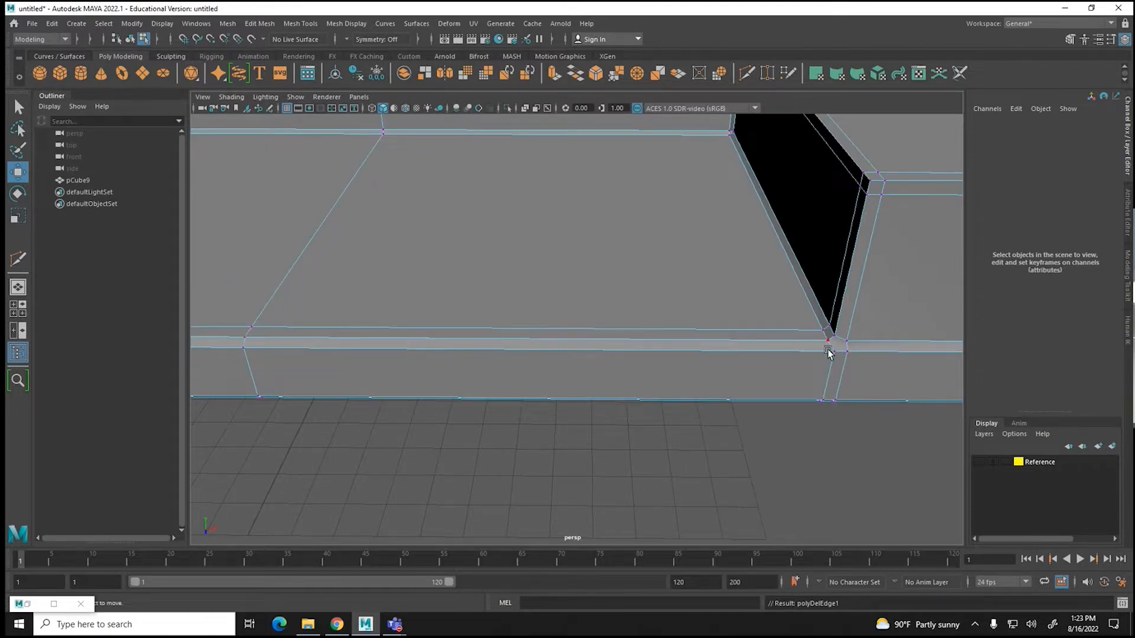
key(3)
scroll(706, 390, down, 6)
alt+middle_drag(591, 392, 743, 390)
mouse_move(620, 391)
alt+middle_down()
mouse_move(670, 395)
mouse_move(543, 393)
alt+middle_up()
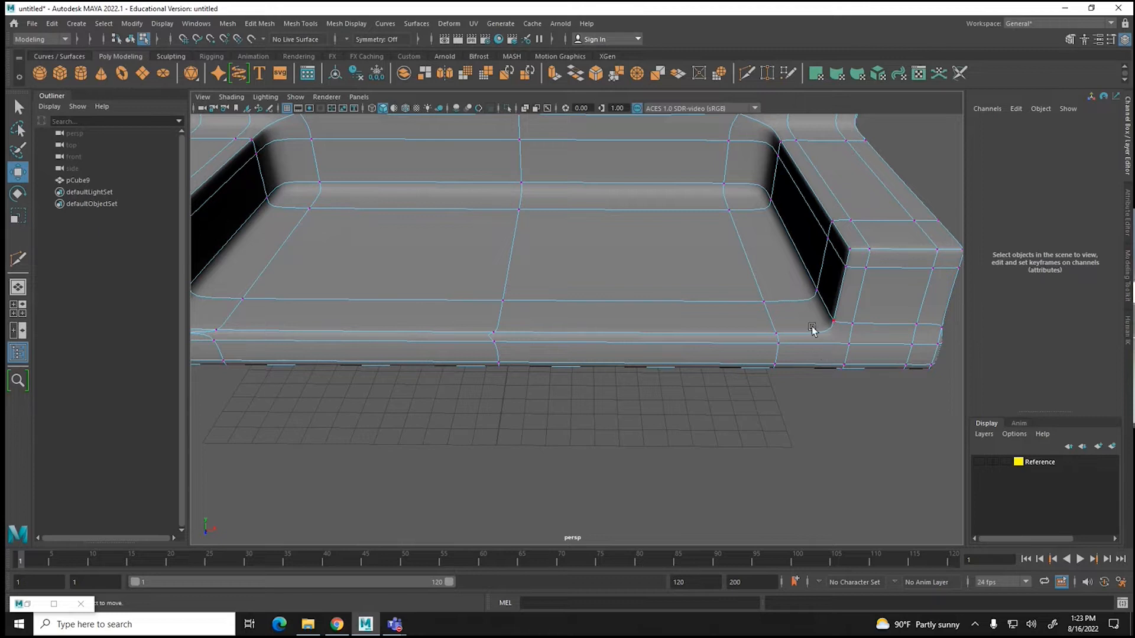
Step: Try moving the center loop's lower vertex on the seat's narrow front strip in the unsmoothed display
scroll(502, 390, up, 6)
alt+drag(375, 367, 495, 372)
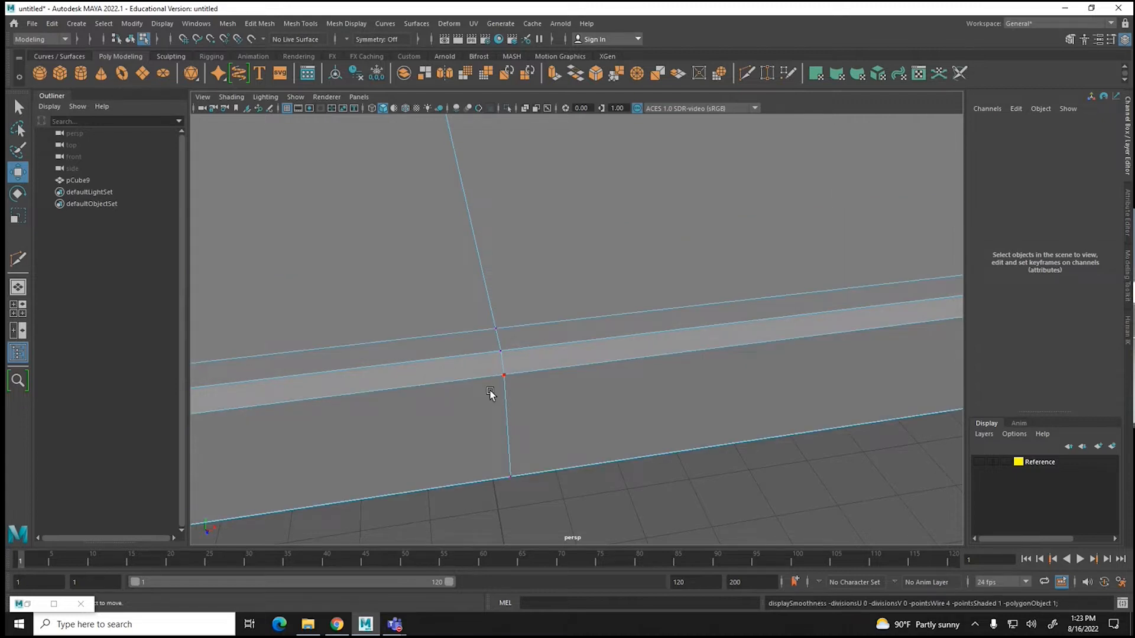
click(496, 388)
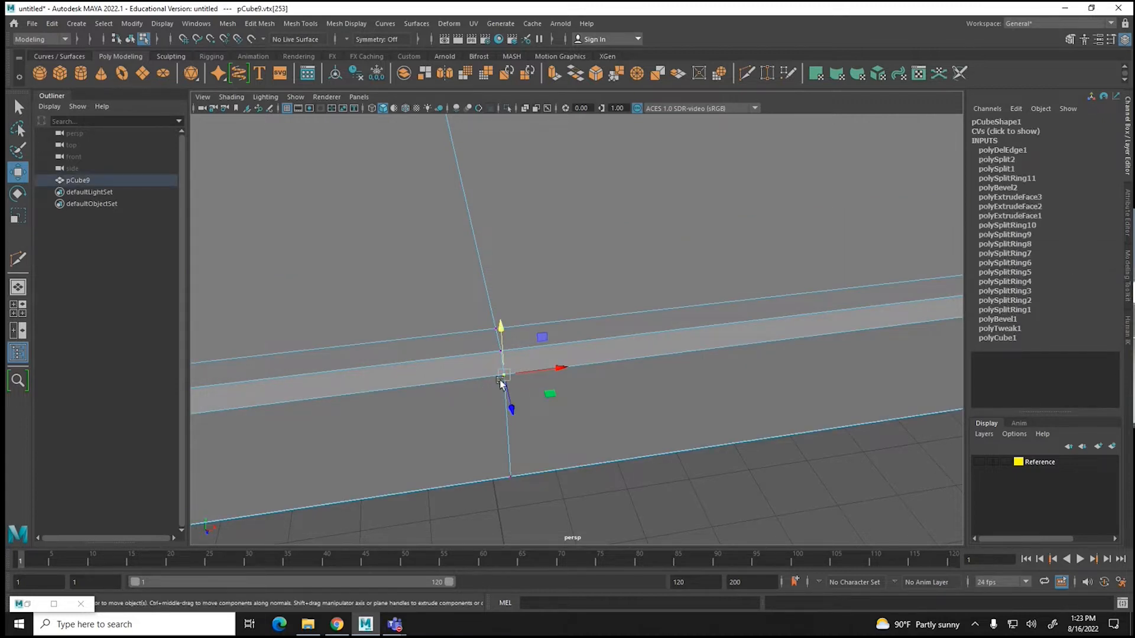
click(500, 353)
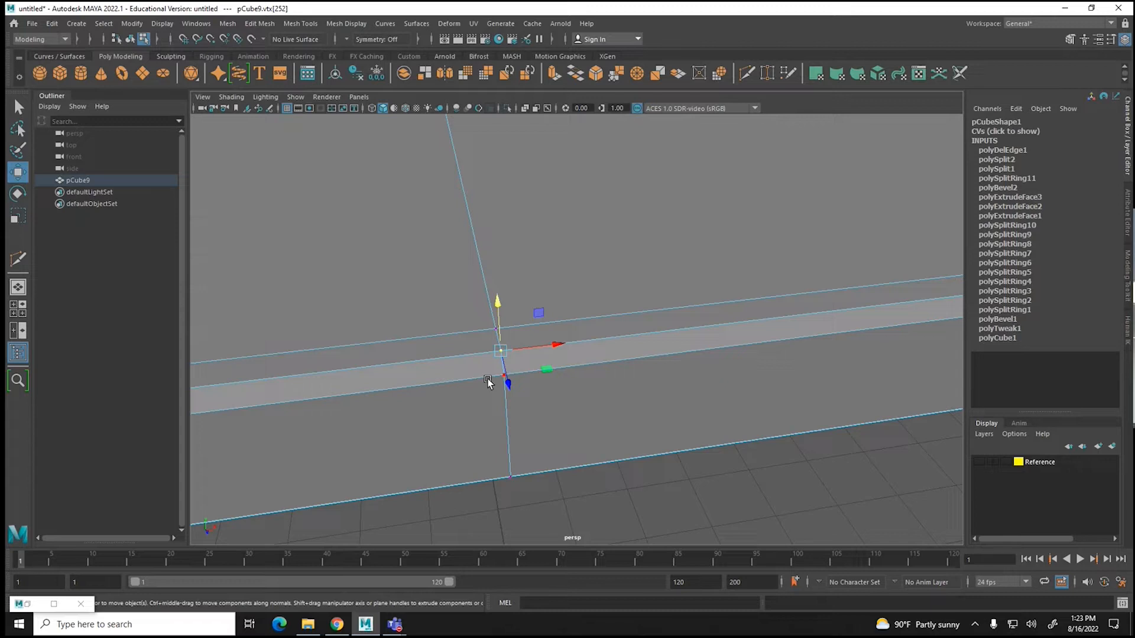
click(502, 376)
drag(550, 368, 574, 370)
key(ctrl+z)
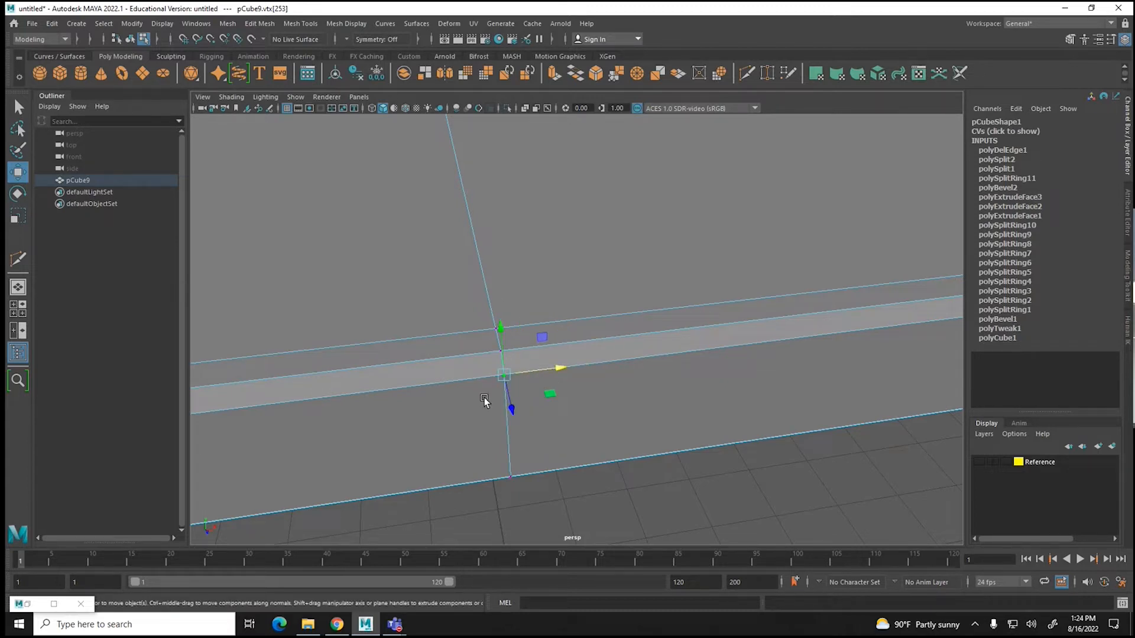
Step: Merge the vertices at the lower and upper center-loop points of the seat's front strip, and turn on smooth preview
click(227, 24)
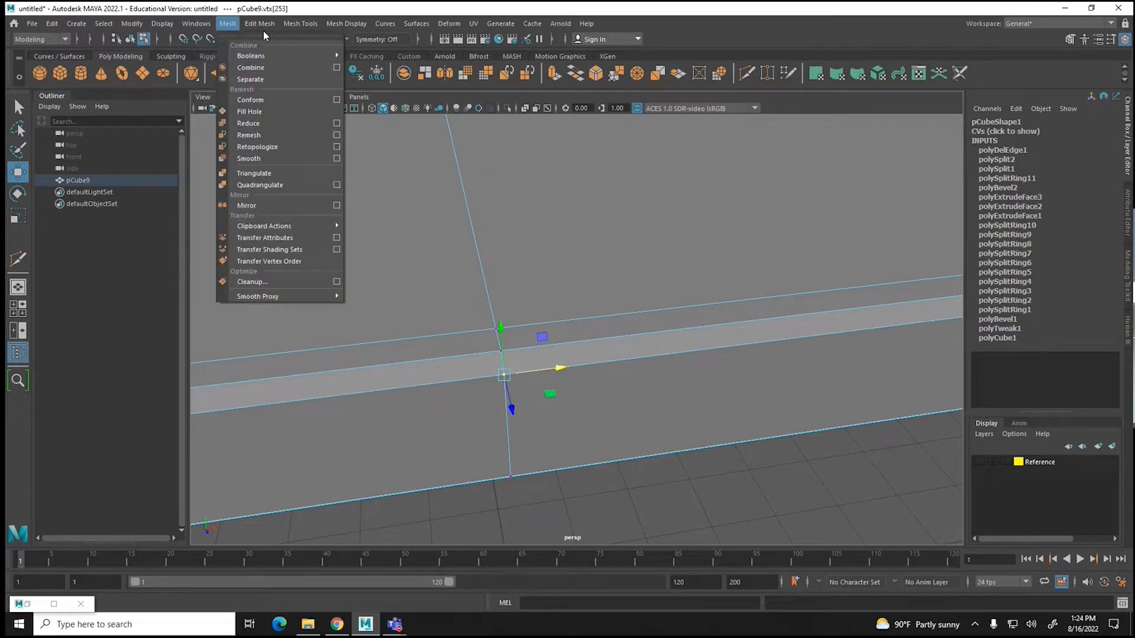
mouse_move(259, 24)
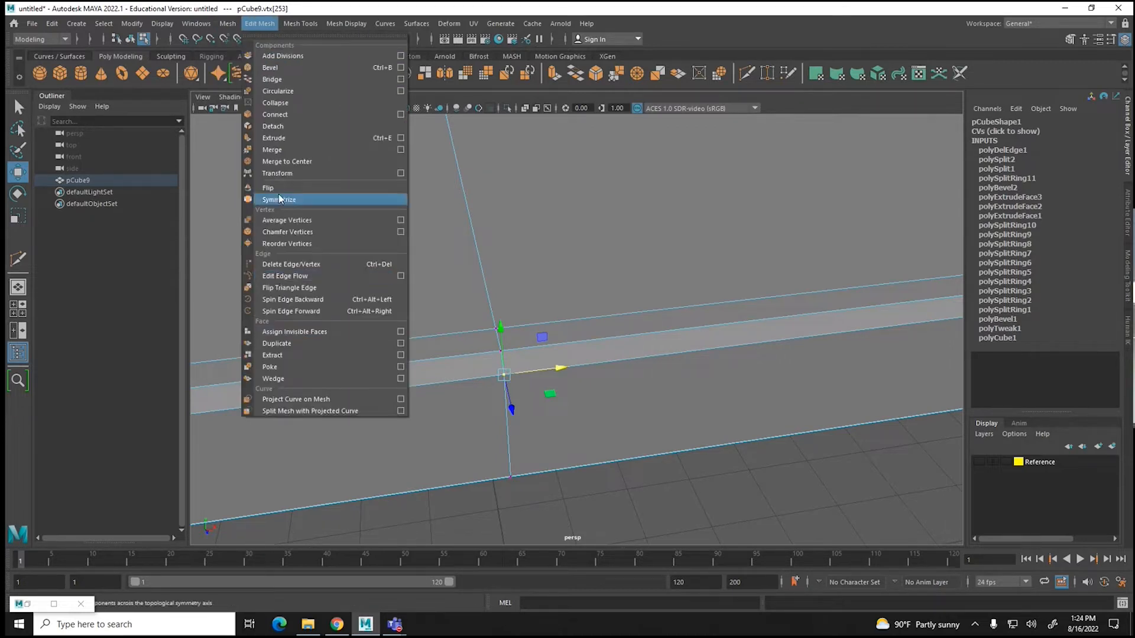
click(286, 152)
drag(487, 342, 511, 354)
key(g)
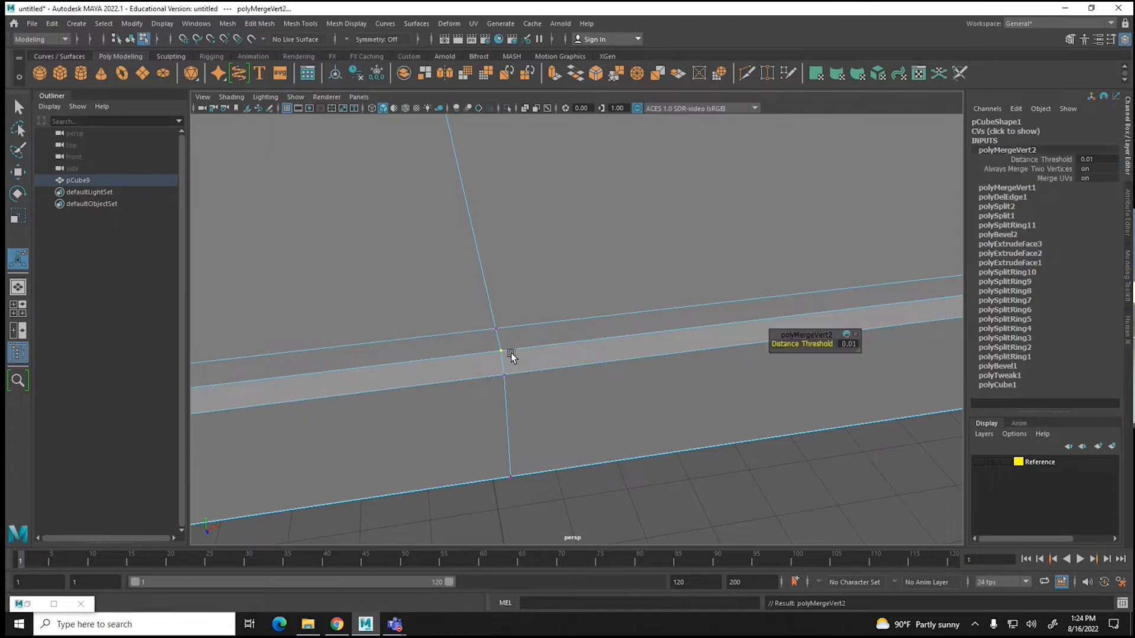
key(3)
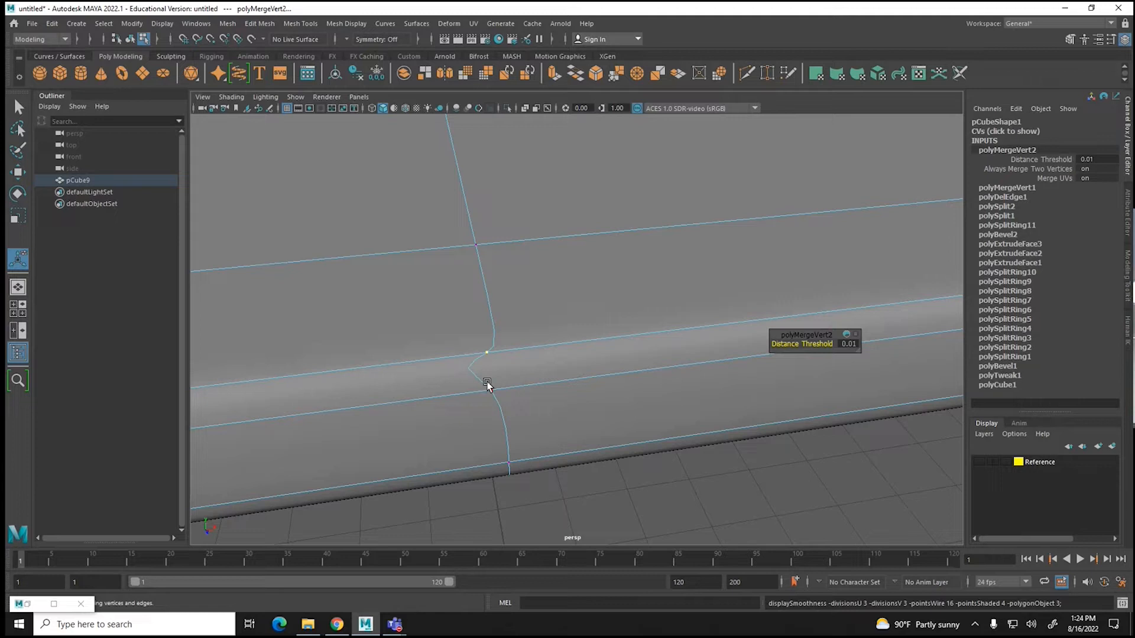
Step: Delete the short kinked edge of the center loop that crosses the seat's front strip
right_drag(466, 397, 459, 260)
right_click(460, 263)
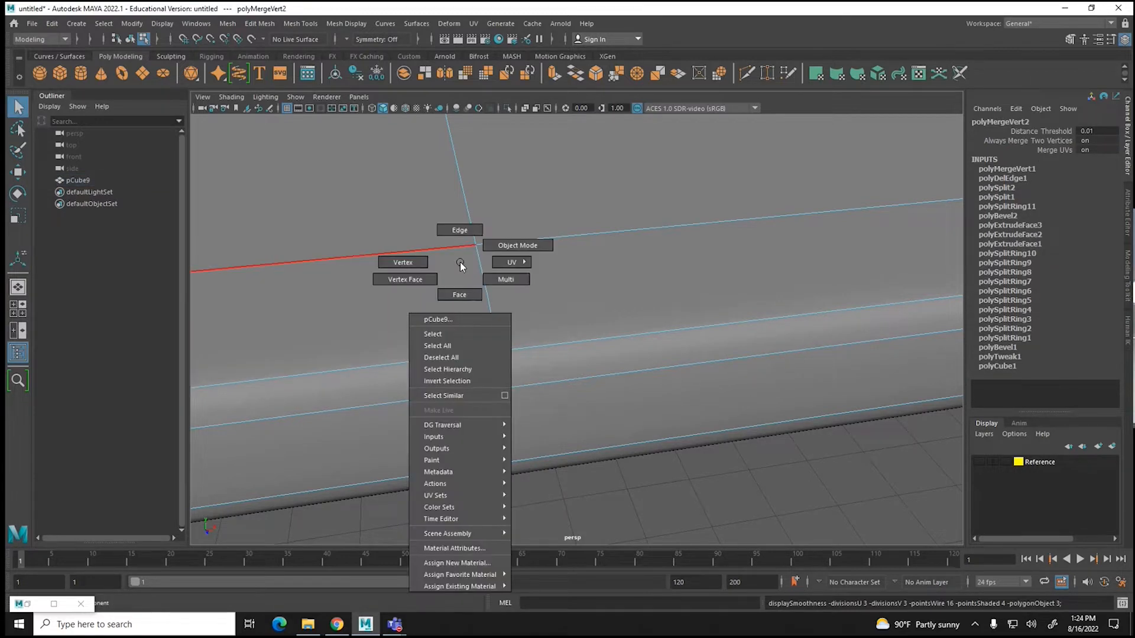
click(463, 242)
click(476, 371)
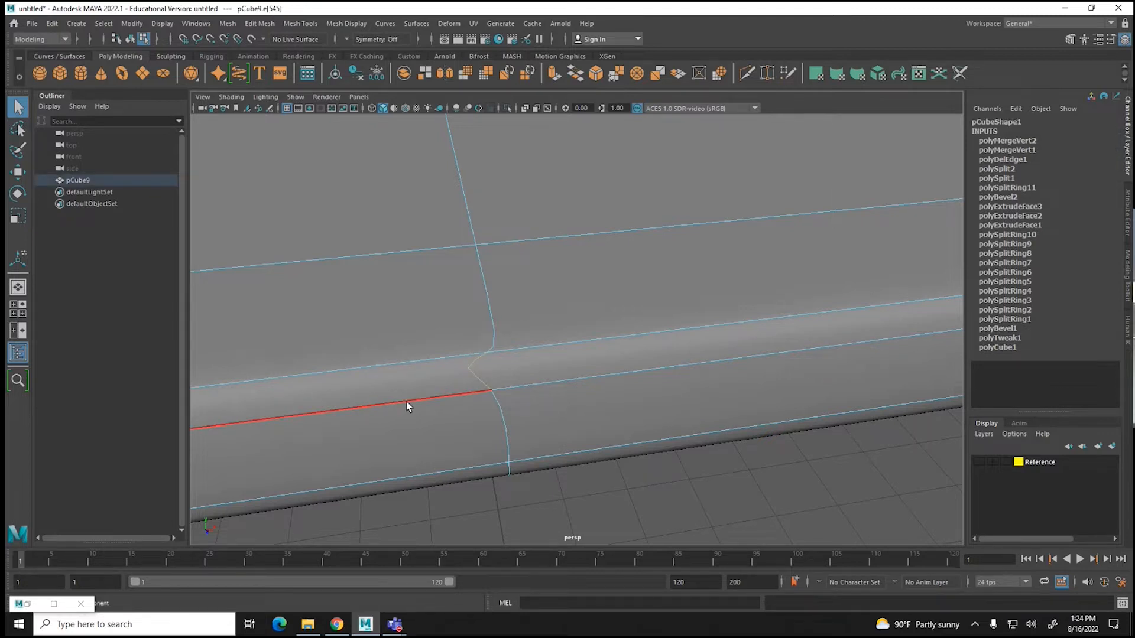
key(Delete)
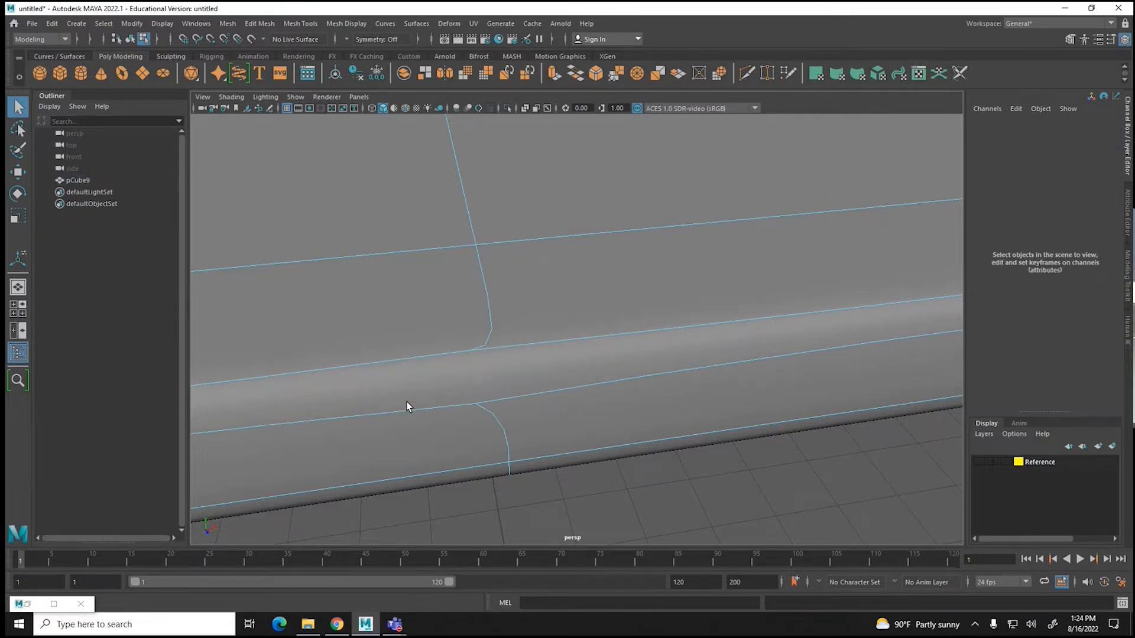
Step: Cut a new edge across the seat's front strip with Multi-Cut, reconnecting the two ends of the center loop
click(308, 24)
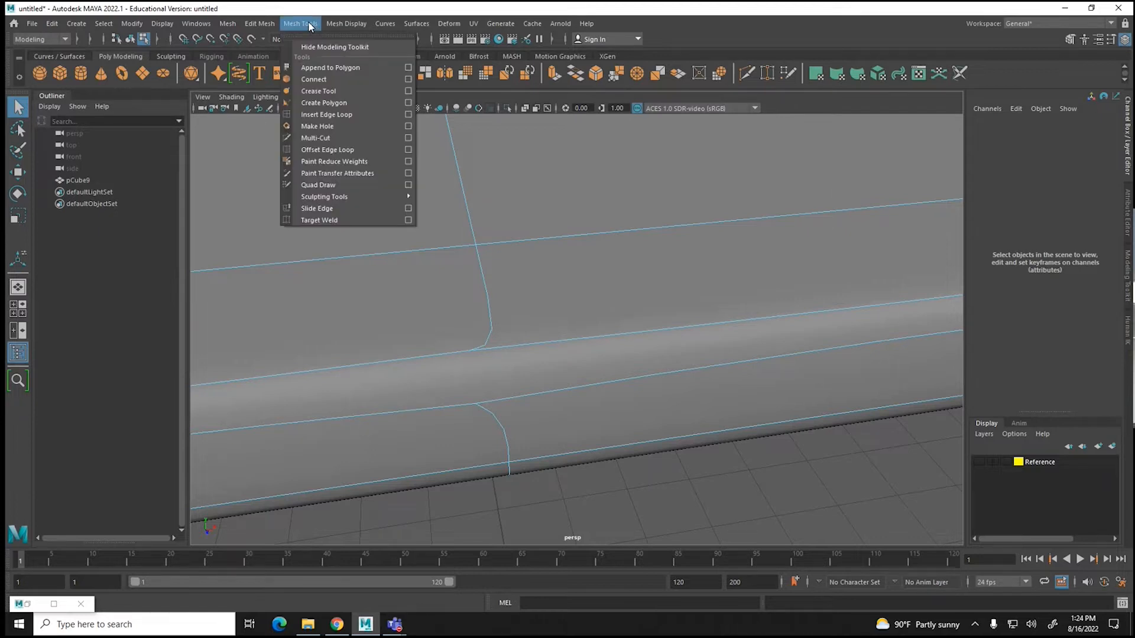
click(319, 138)
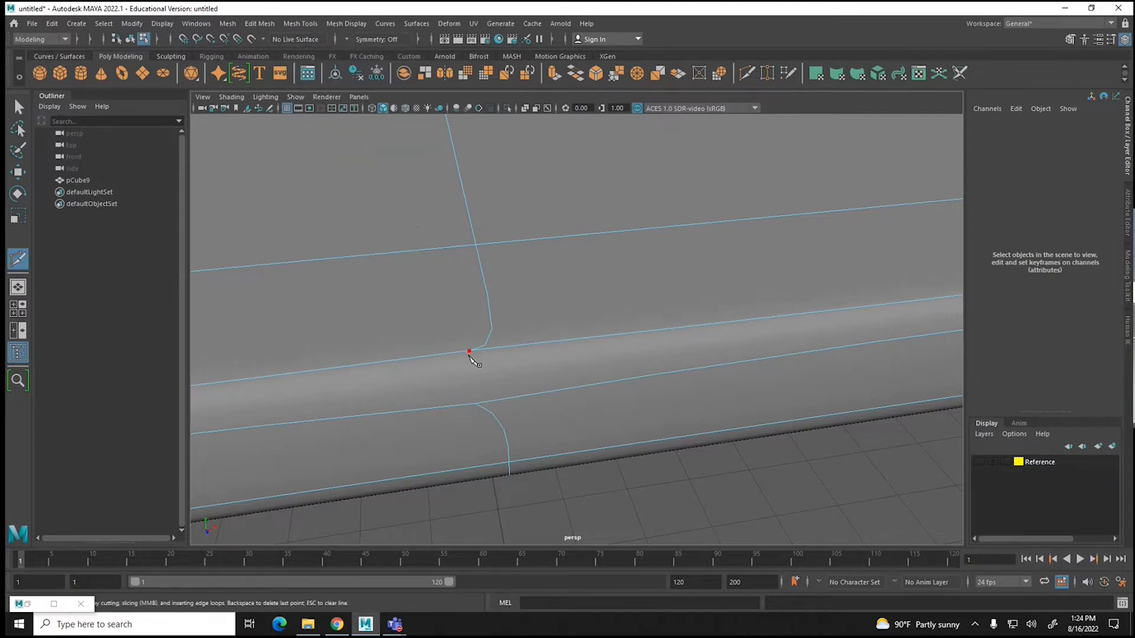
click(501, 350)
click(503, 375)
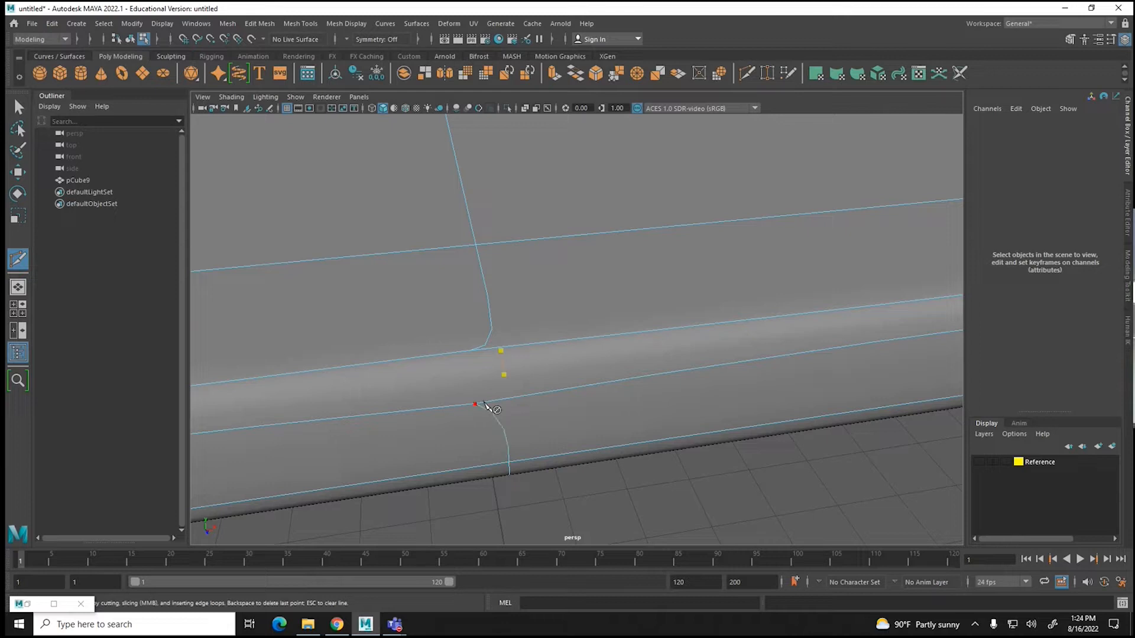
right_click(591, 391)
click(482, 390)
key(w)
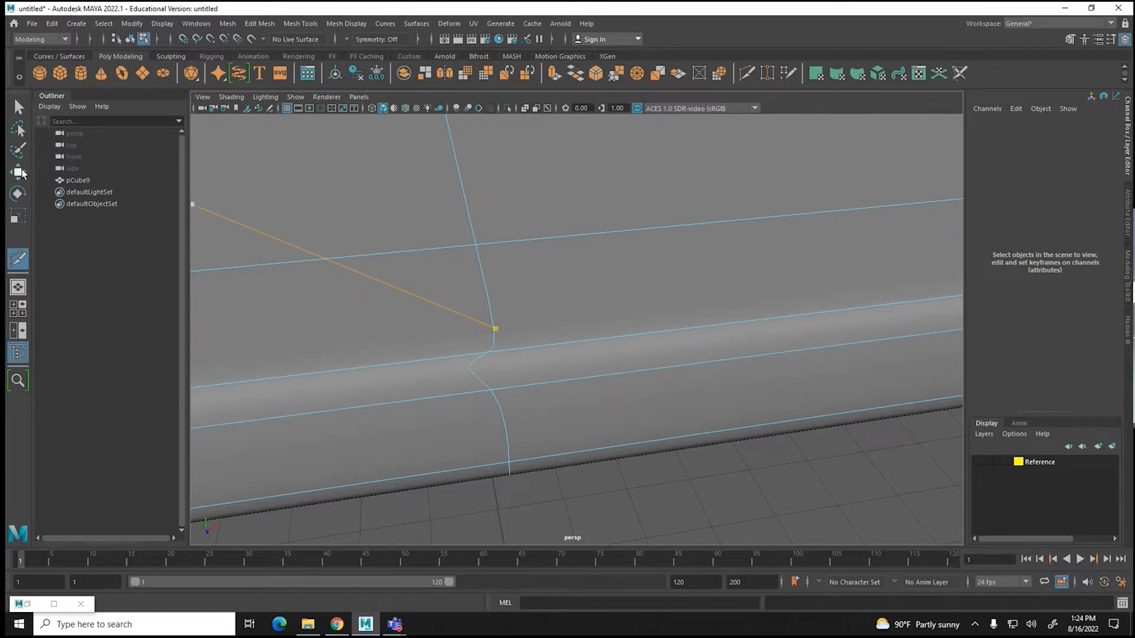
Step: Examine the smoothed sofa from the center loop and right armrest corner out to the whole front
alt+drag(464, 296, 422, 335)
key(super)
key(super)
alt+drag(392, 423, 795, 352)
scroll(447, 403, down, 3)
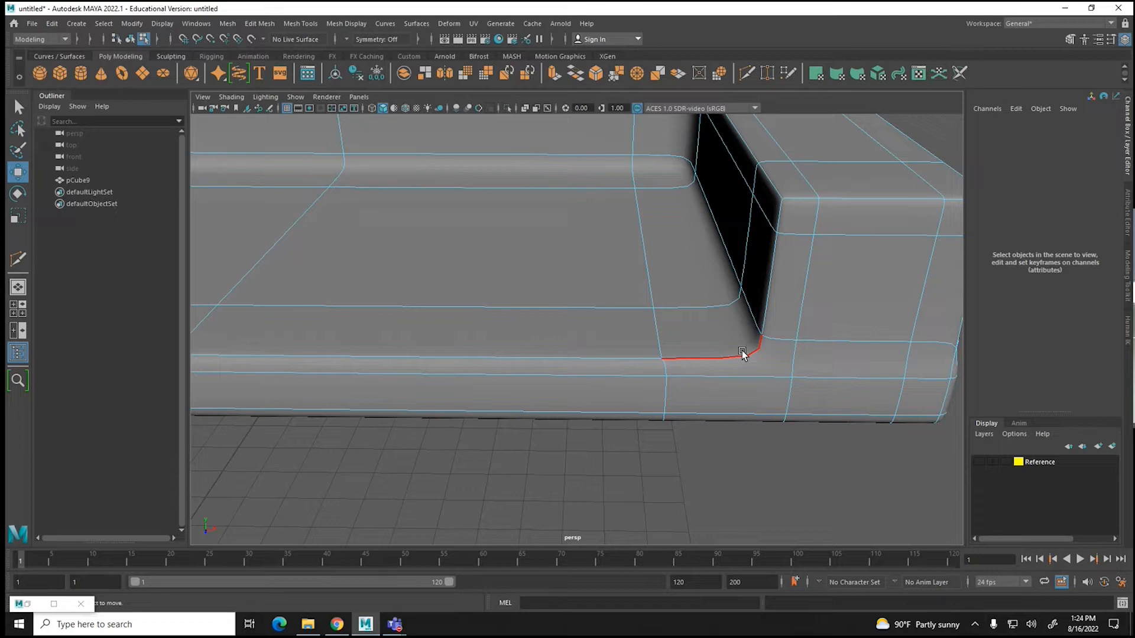
scroll(459, 377, down, 3)
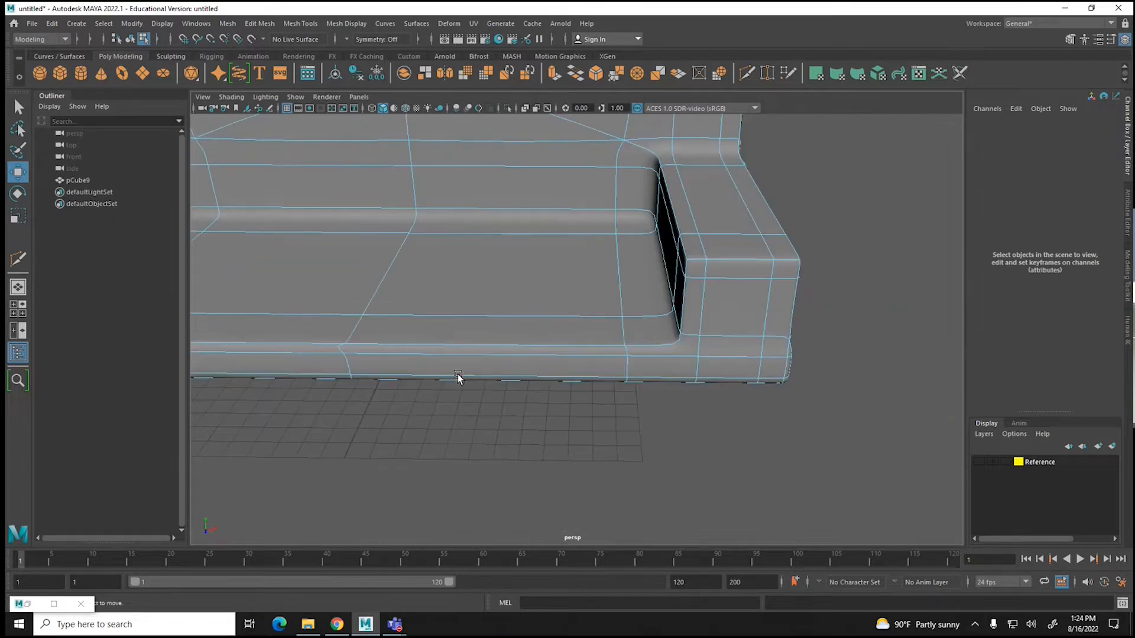
alt+drag(461, 379, 521, 400)
alt+drag(760, 379, 780, 357)
scroll(781, 355, down, 3)
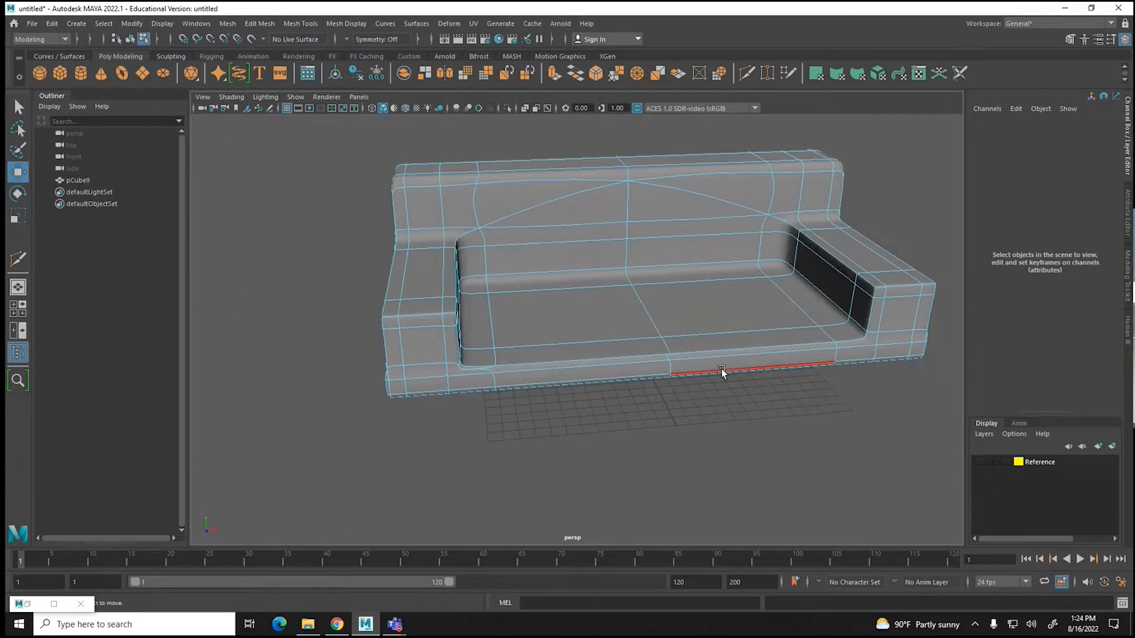
alt+drag(615, 401, 597, 400)
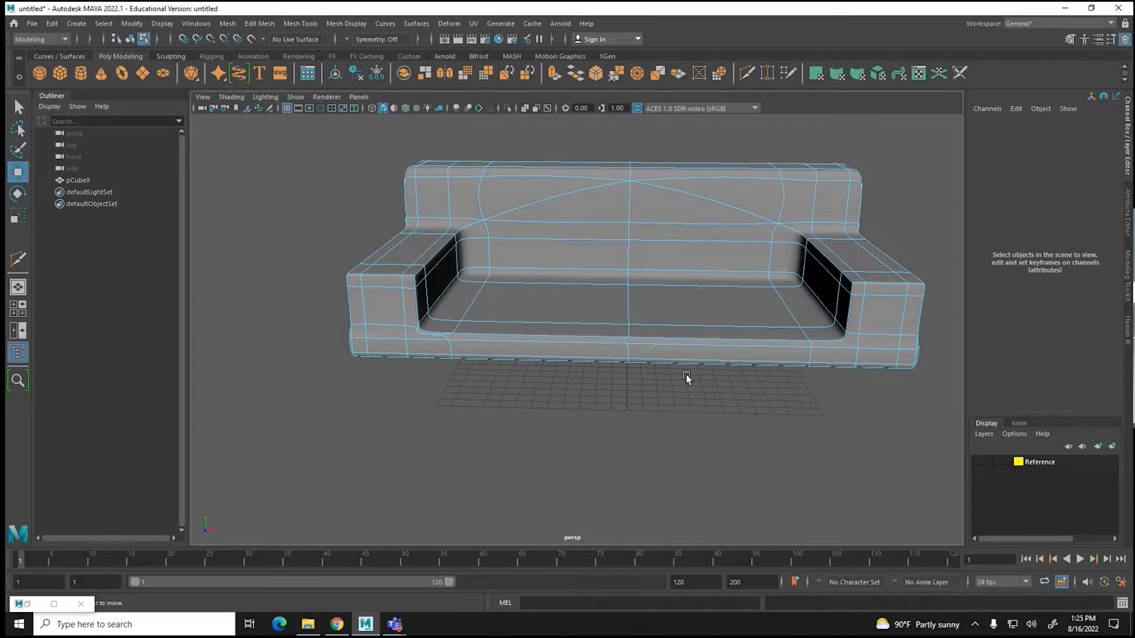
Step: Delete all faces of the sofa's left half up to the center loop
right_click(581, 301)
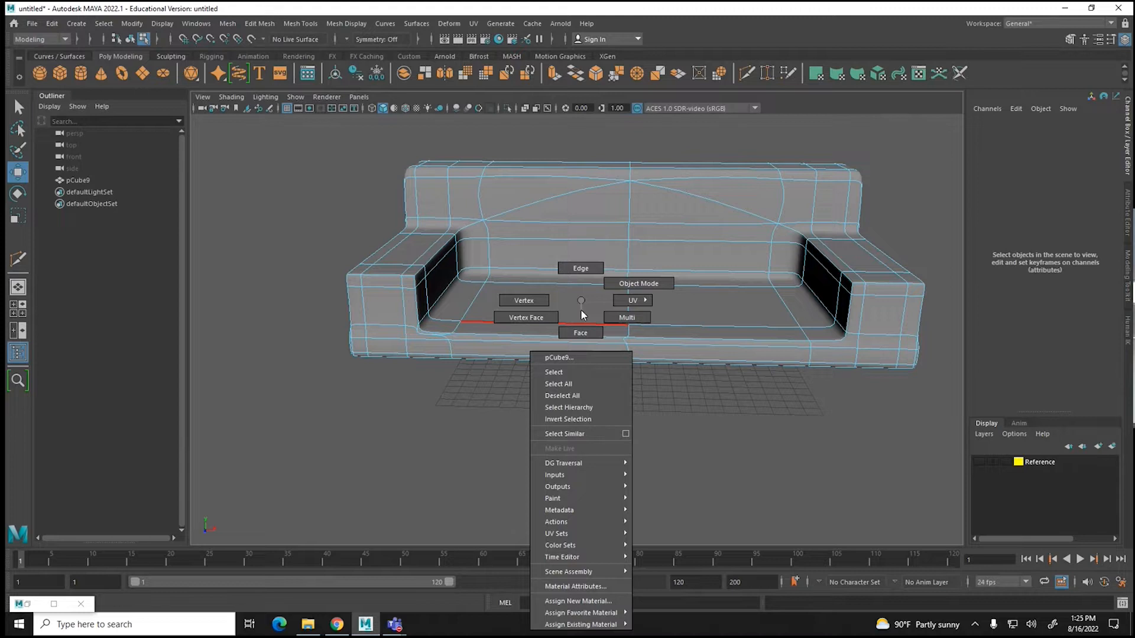
click(581, 334)
drag(330, 143, 599, 397)
key(Delete)
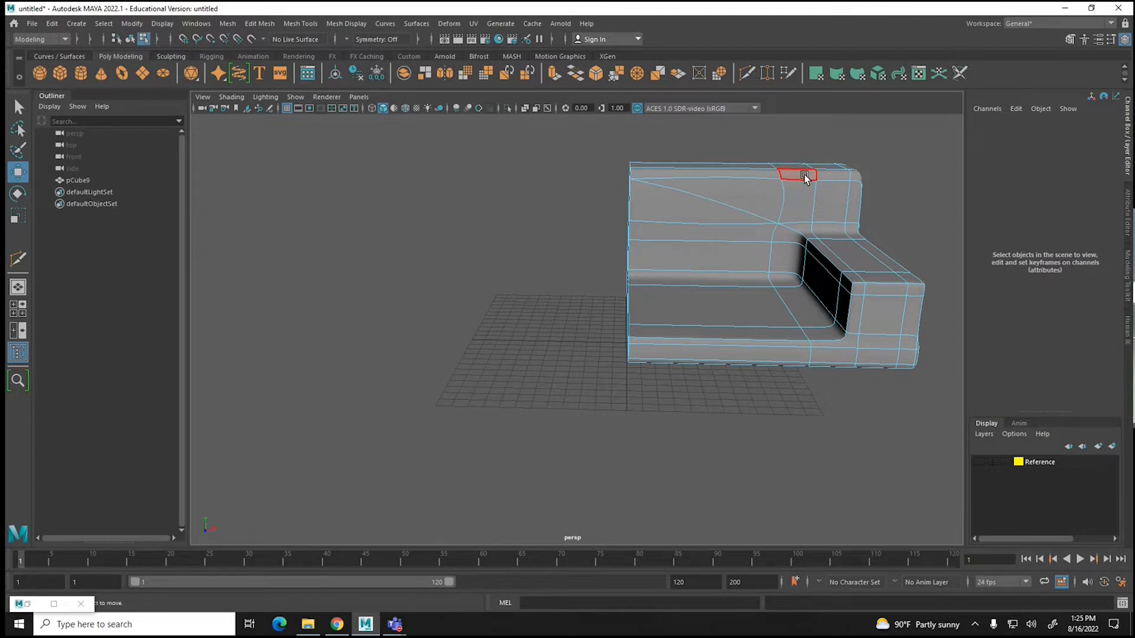
Step: Mirror the remaining right half of the sofa to rebuild the left side, and deselect the mesh
click(819, 169)
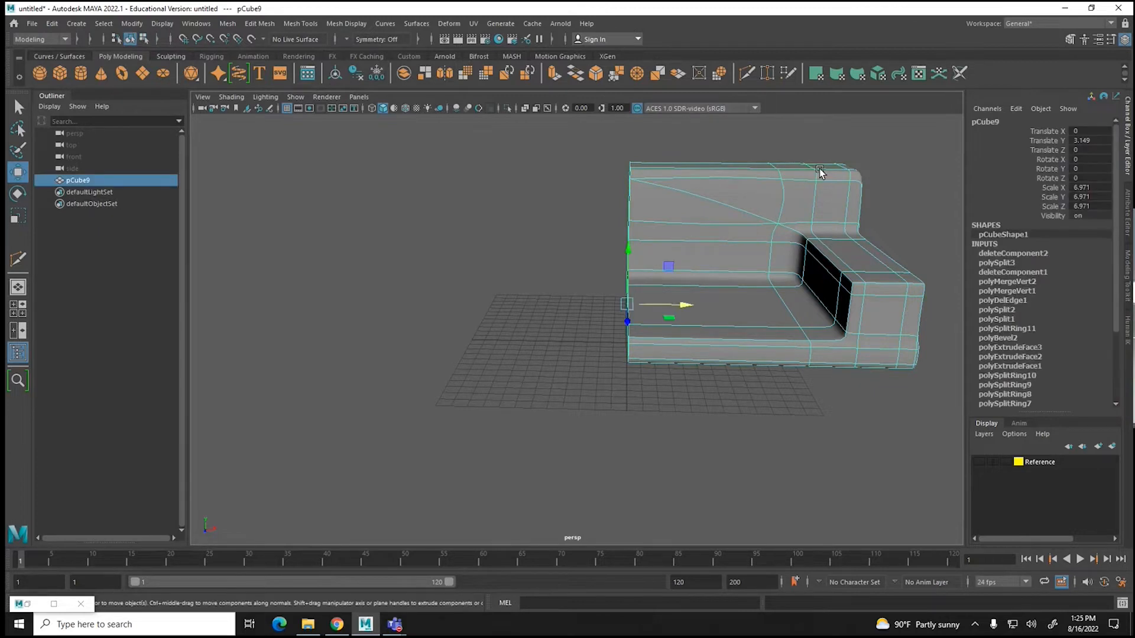
click(228, 23)
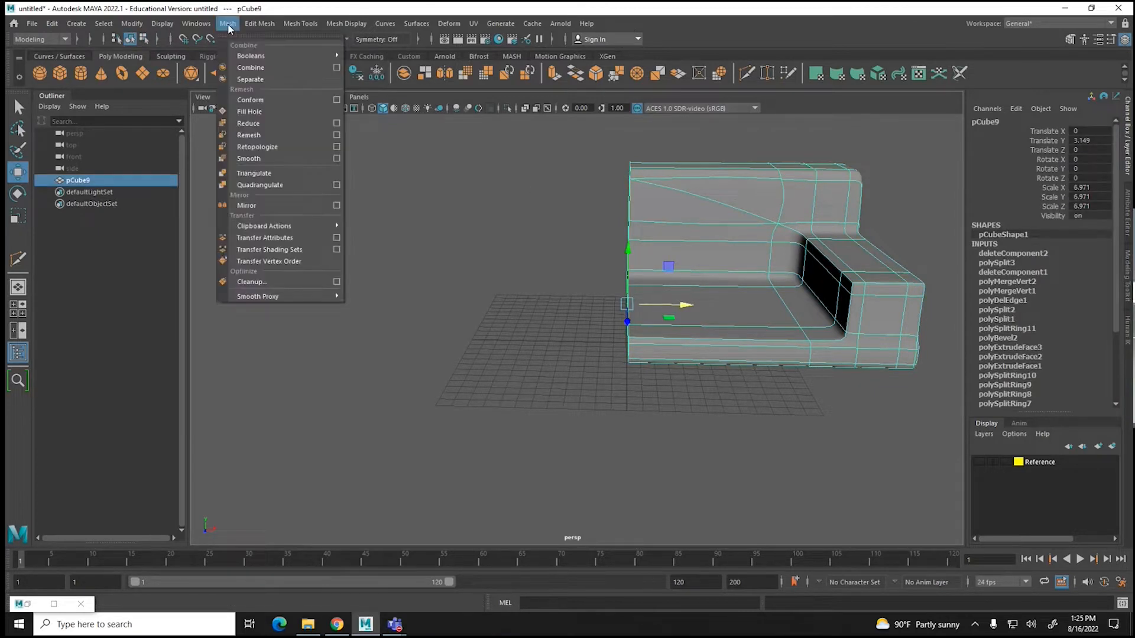
click(257, 205)
click(466, 397)
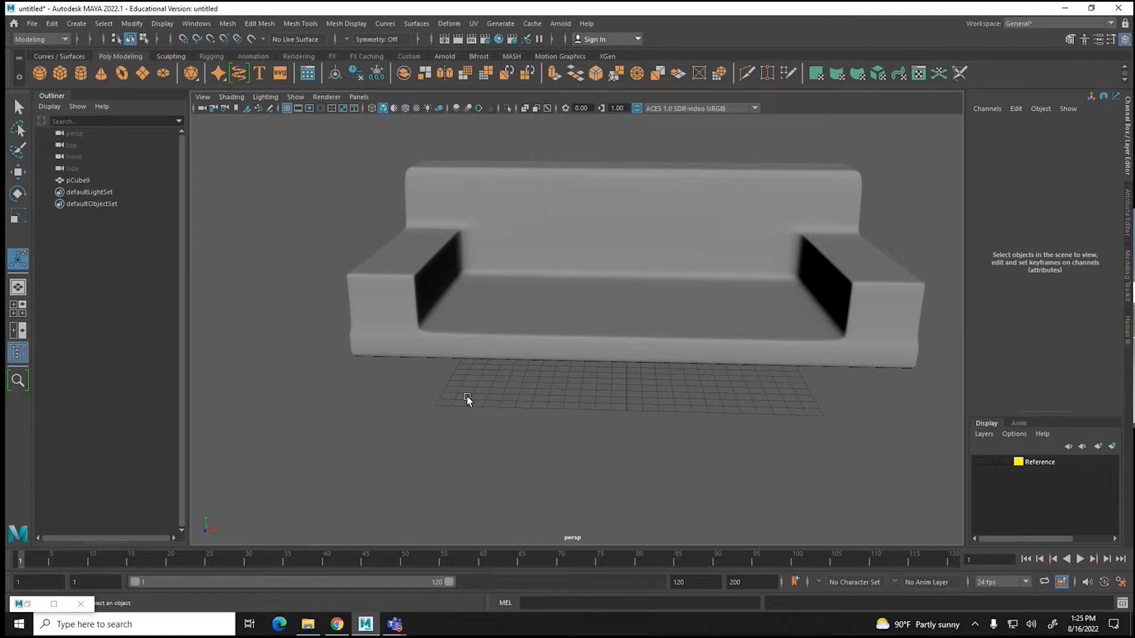
Step: Undo the mirror of the sofa to return to the right half alone
alt+drag(470, 395, 494, 413)
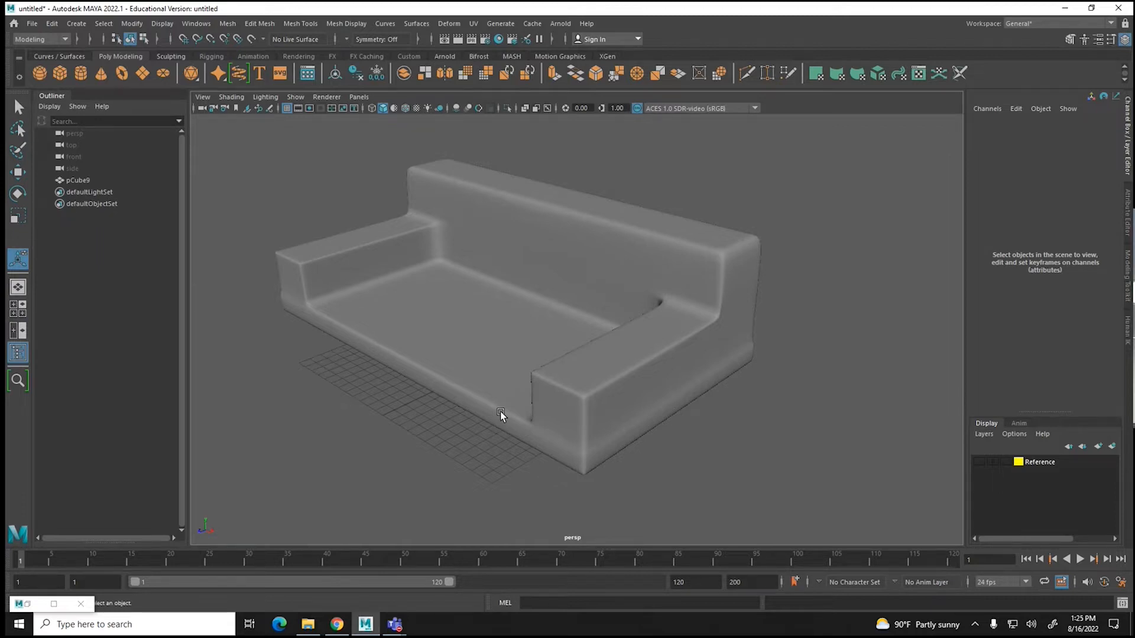
click(501, 414)
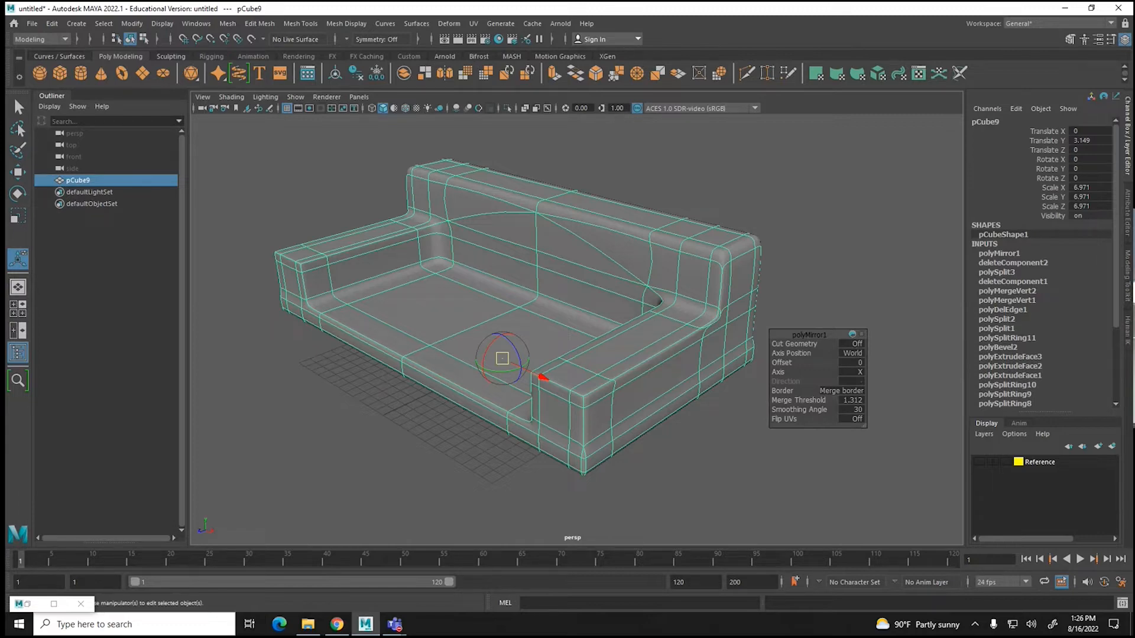
key(ctrl+z)
key(ctrl+z)
key(ctrl+z)
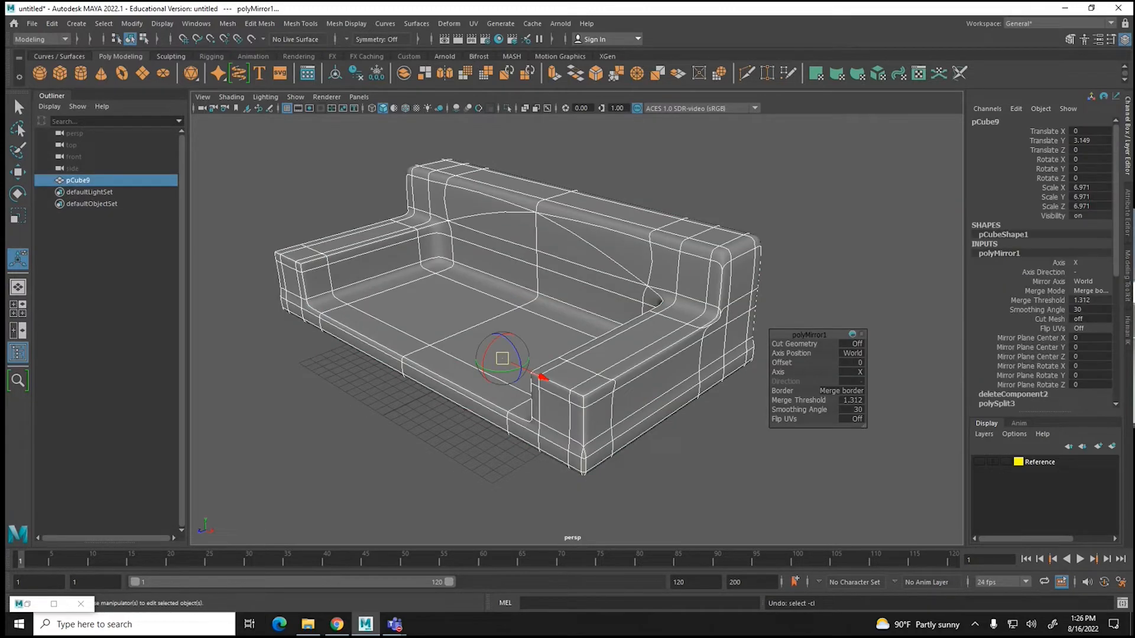
alt+drag(433, 354, 497, 362)
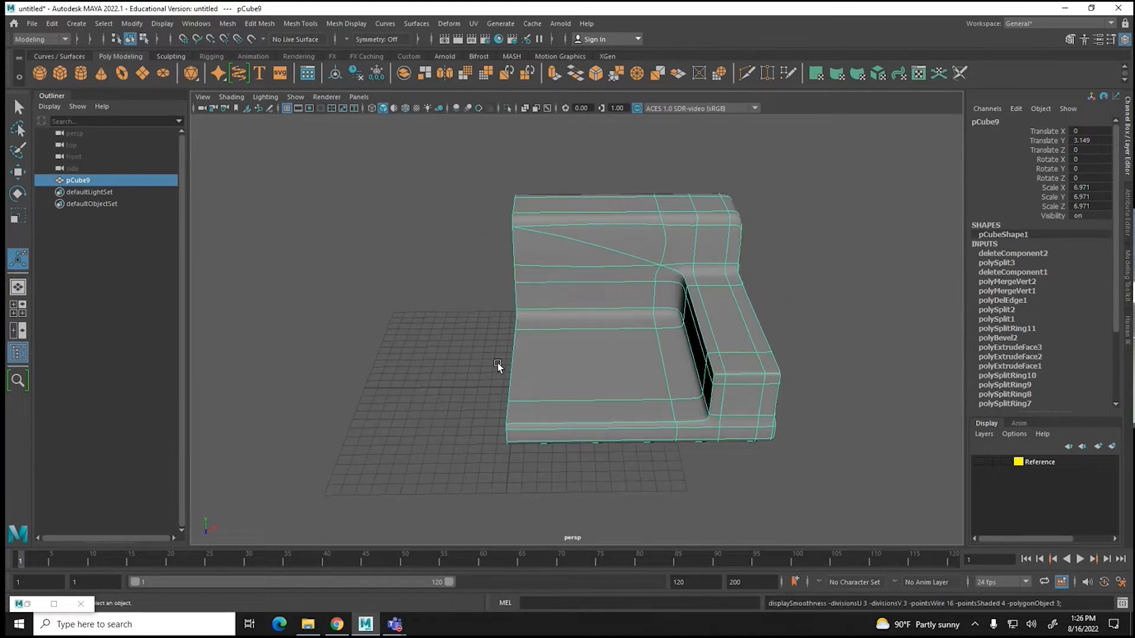
Step: Raise the top face of the right armrest in smooth preview to give the armrest a rounded top
key(1)
key(3)
right_drag(739, 343, 739, 330)
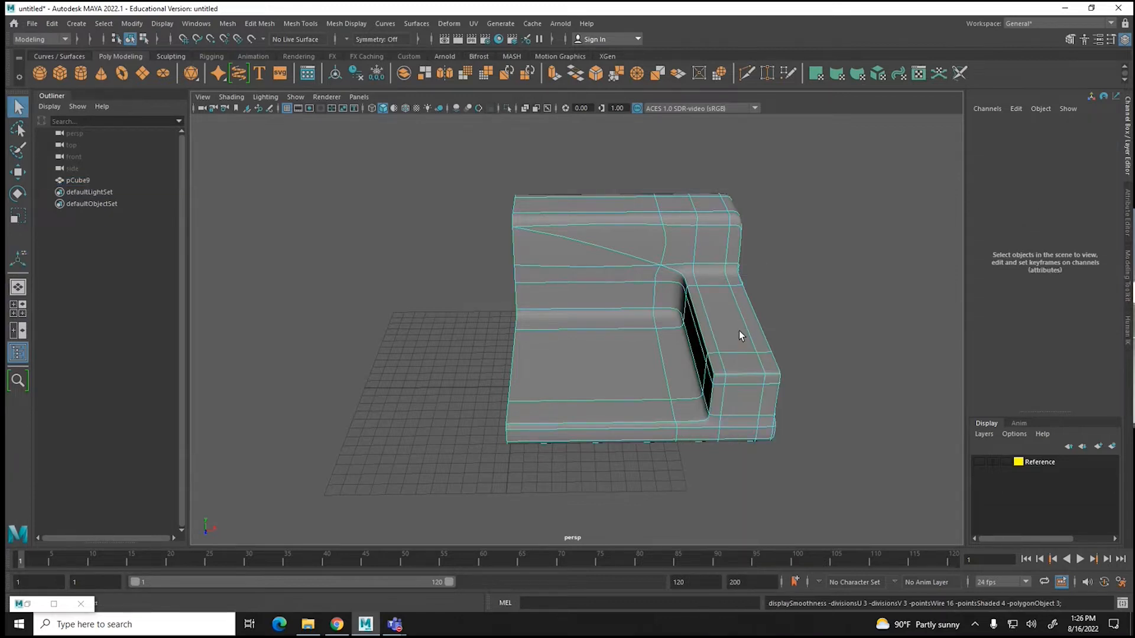
click(727, 325)
key(w)
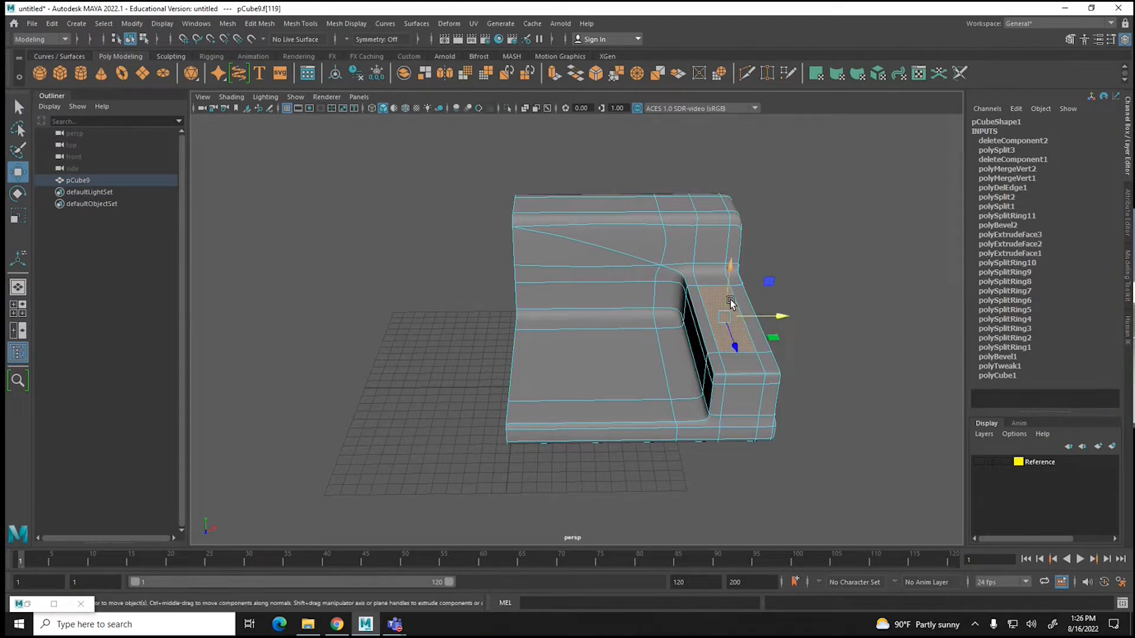
drag(732, 270, 678, 296)
key(super)
text(r)
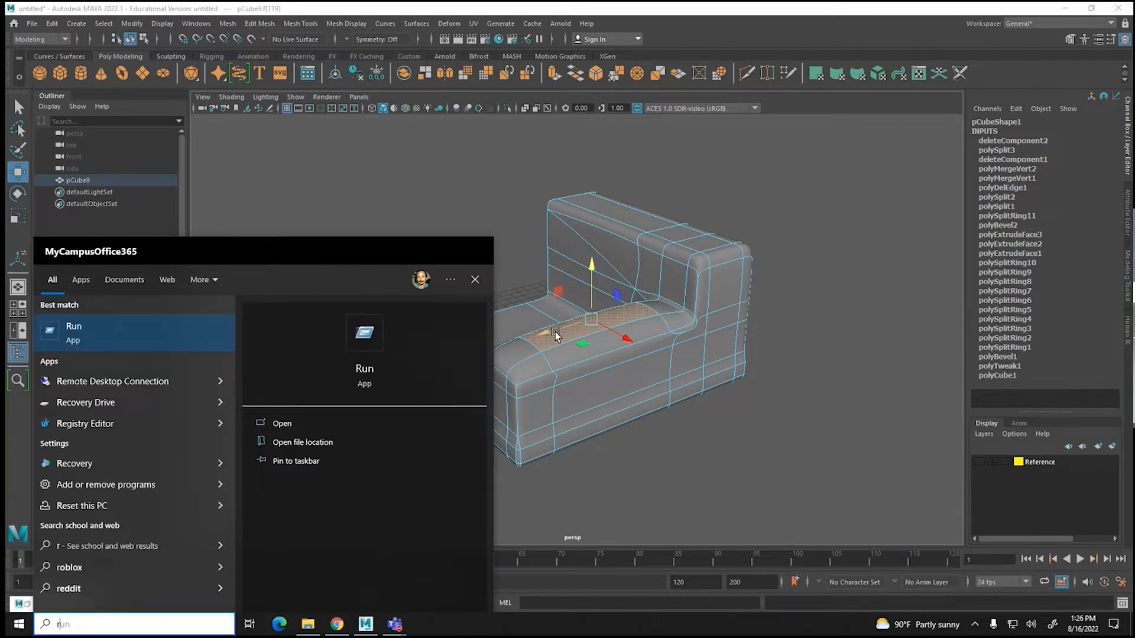
click(544, 334)
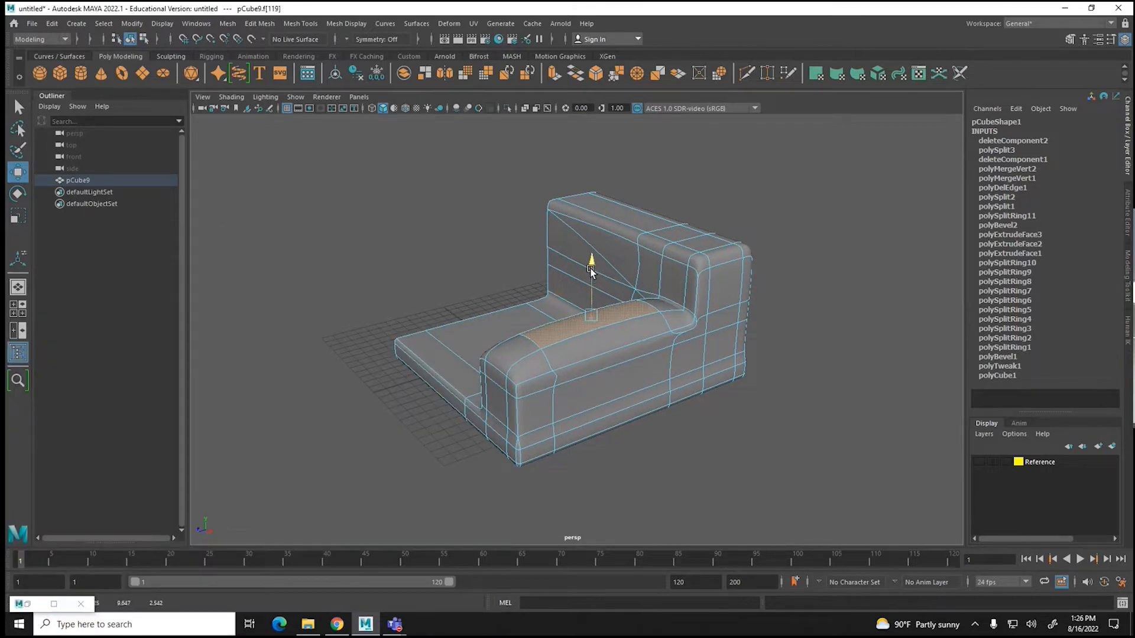
key(r)
drag(544, 325, 653, 341)
Step: Try to move the inner front faces of the backrest forward, and undo the move
click(598, 229)
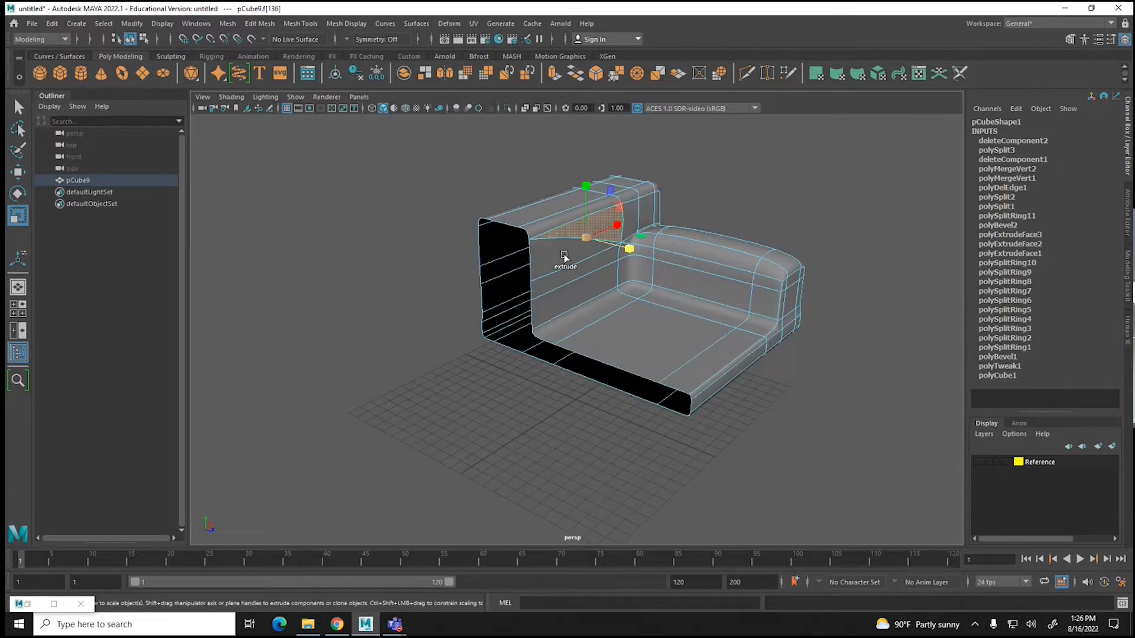
shift+click(569, 274)
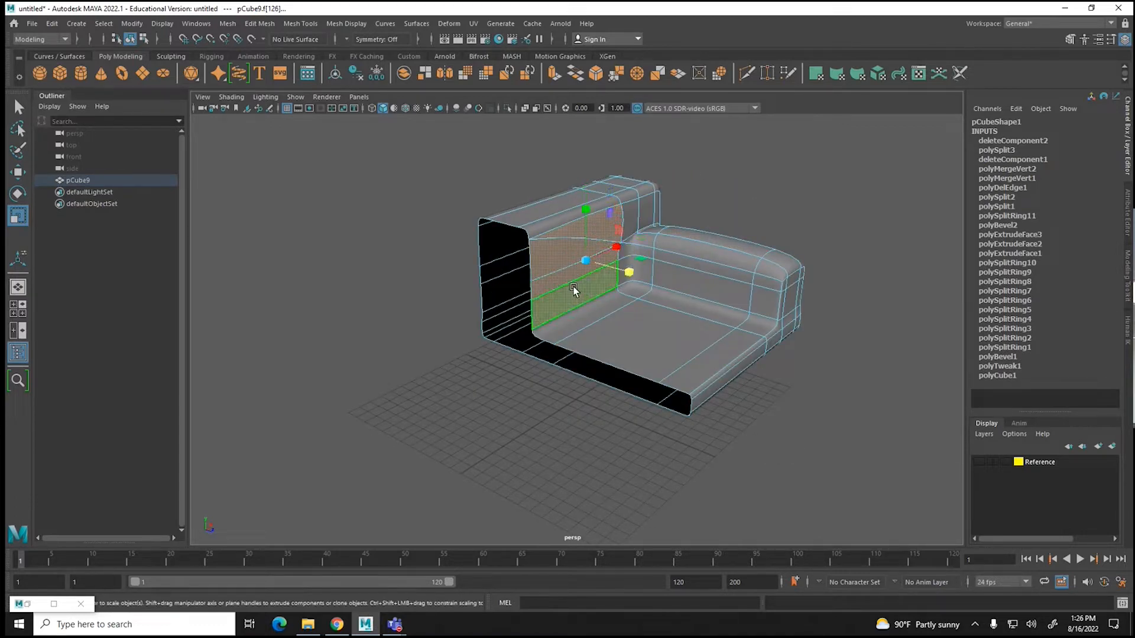
key(w)
drag(630, 273, 654, 309)
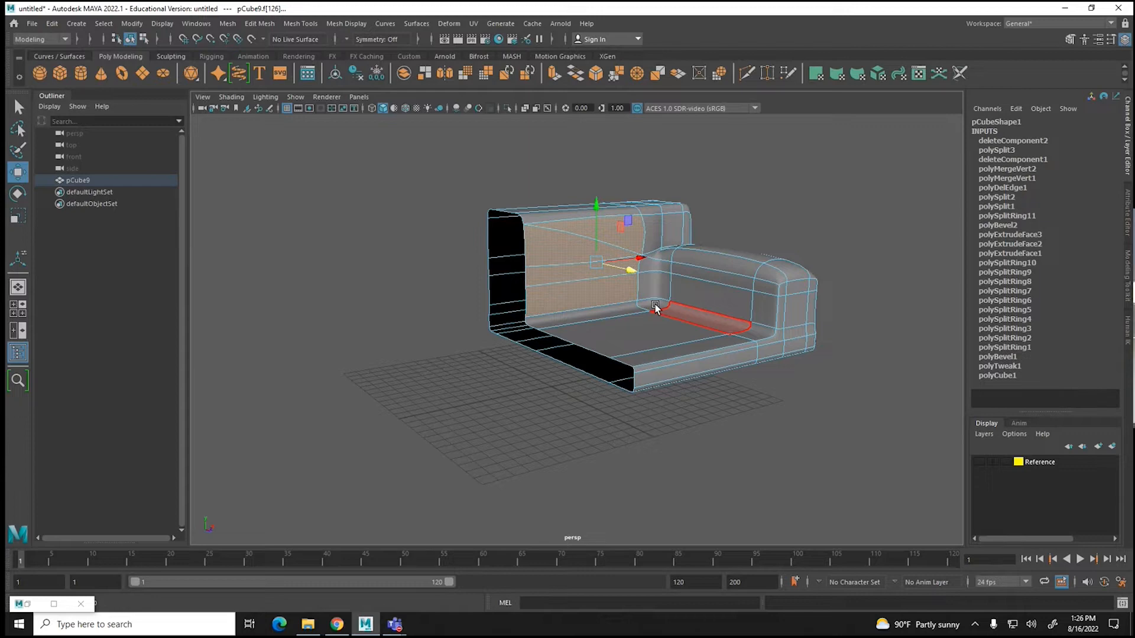
key(super)
text(un)
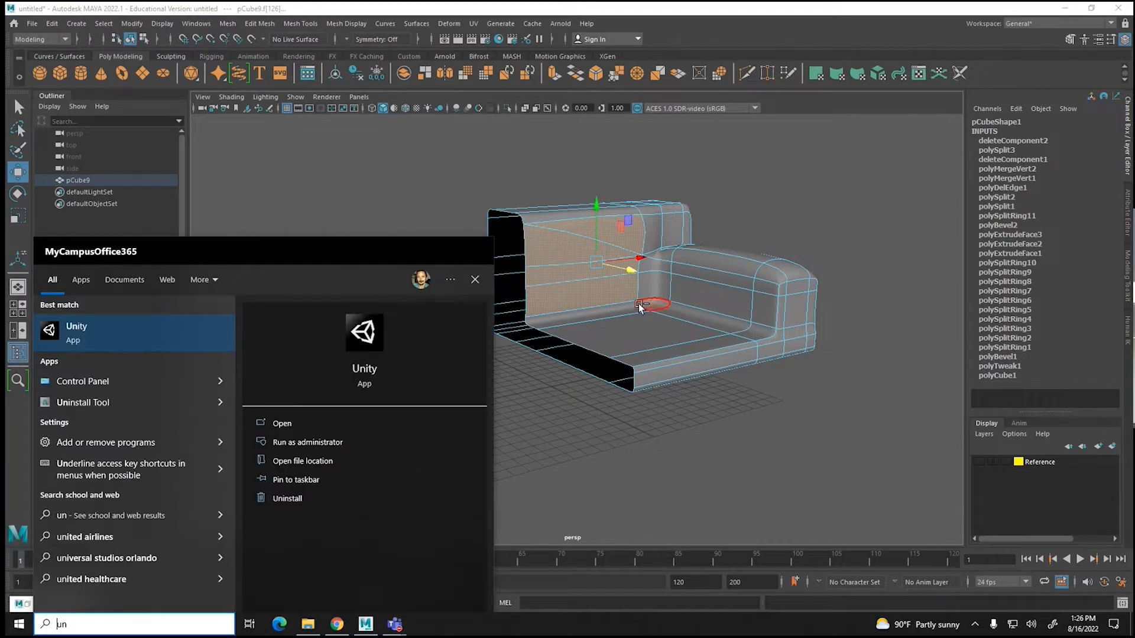
click(442, 211)
key(ctrl+z)
key(ctrl+z)
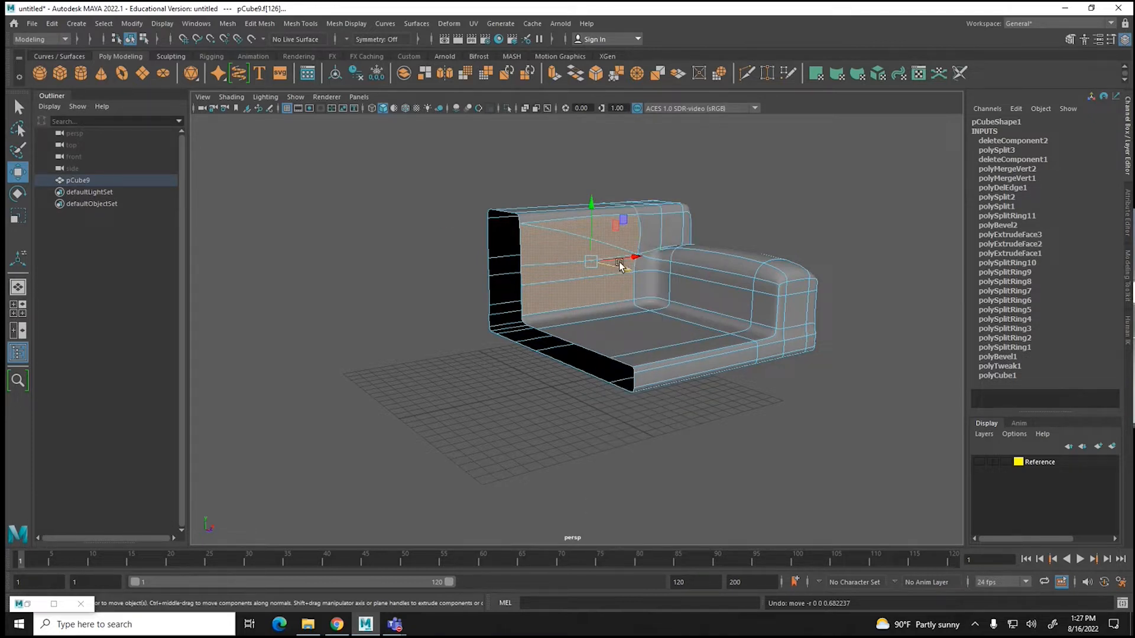
Step: Raise the two top faces of the backrest slightly, from the open center edge toward the armrest
key(super)
click(723, 221)
alt+drag(697, 282, 630, 296)
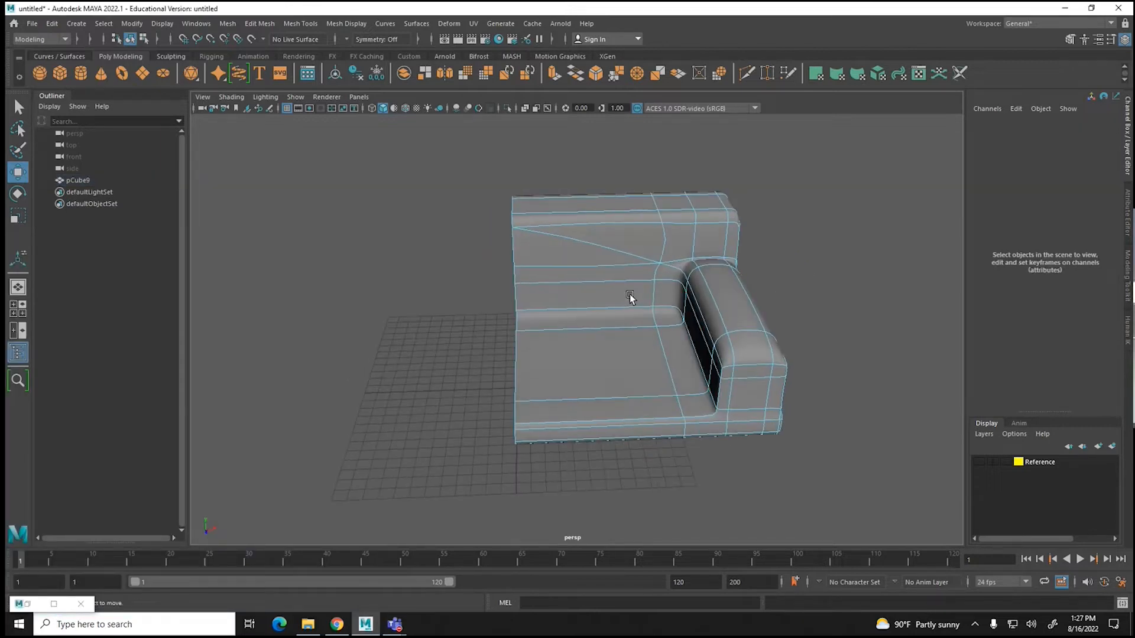
click(581, 204)
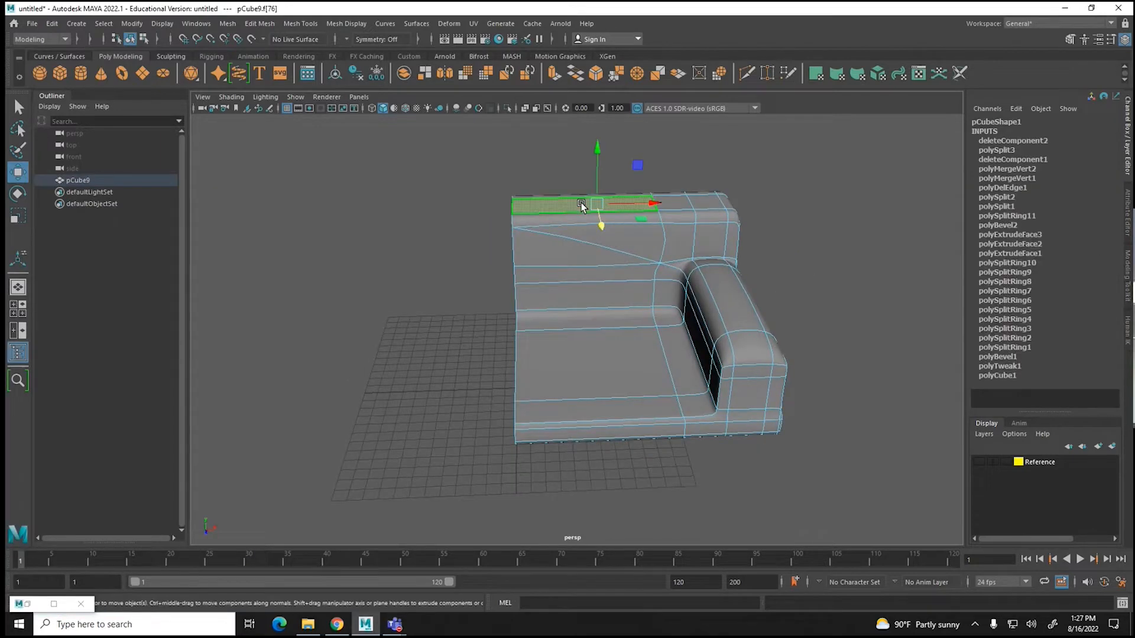
shift+click(671, 201)
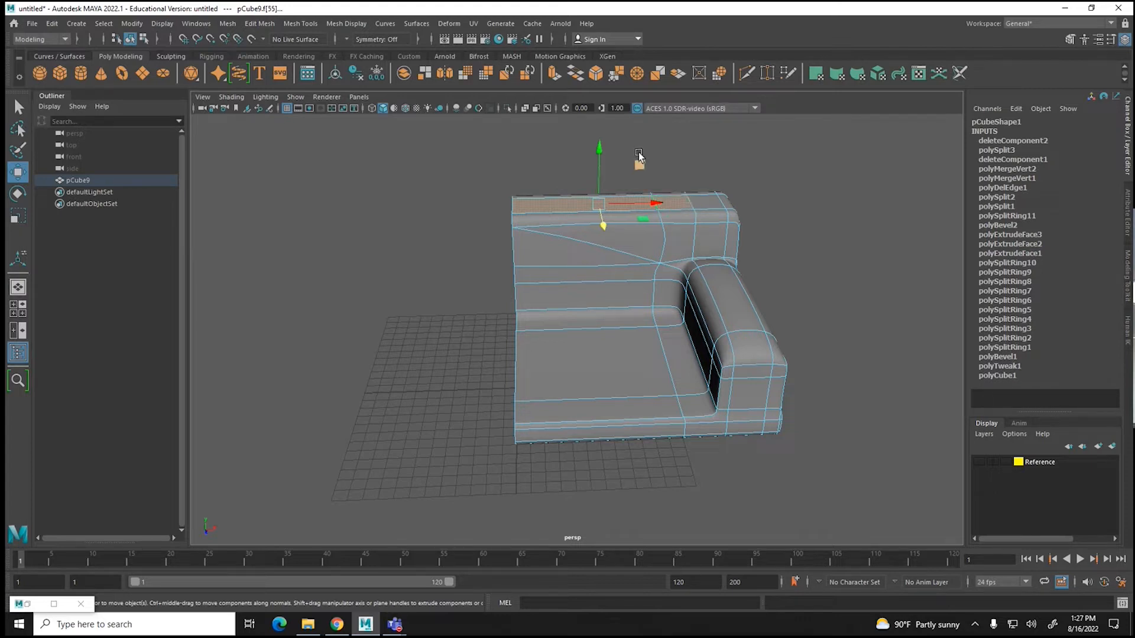
drag(599, 158, 599, 145)
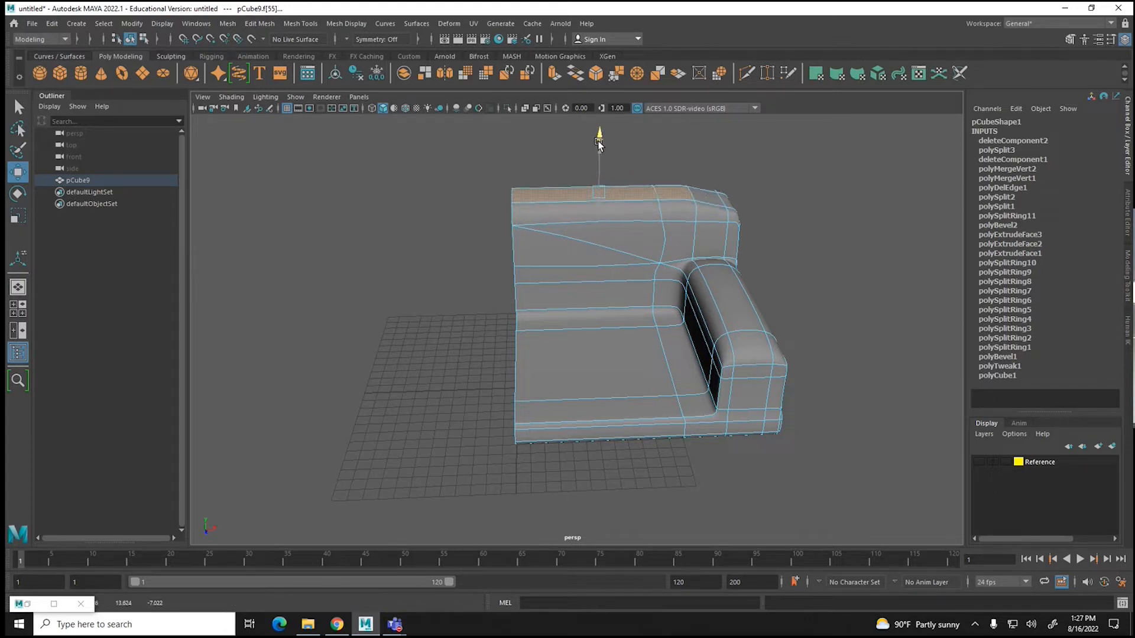
Step: Try to bevel the border edge loop at the sofa's open center with Fraction 1, and undo the bevel
right_click(548, 192)
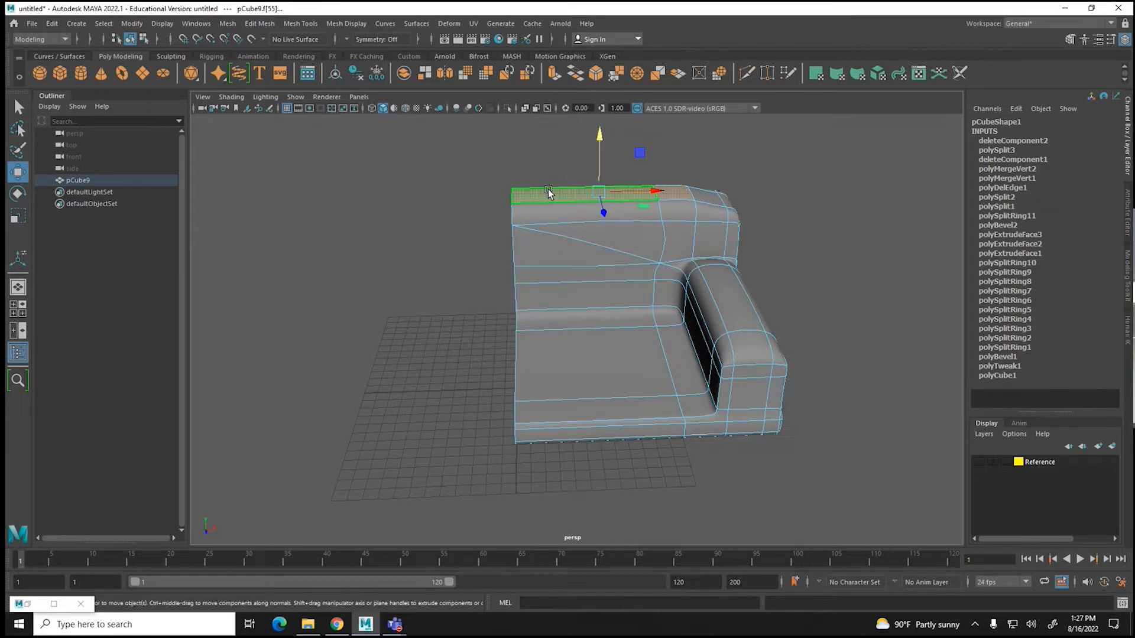
right_click(549, 192)
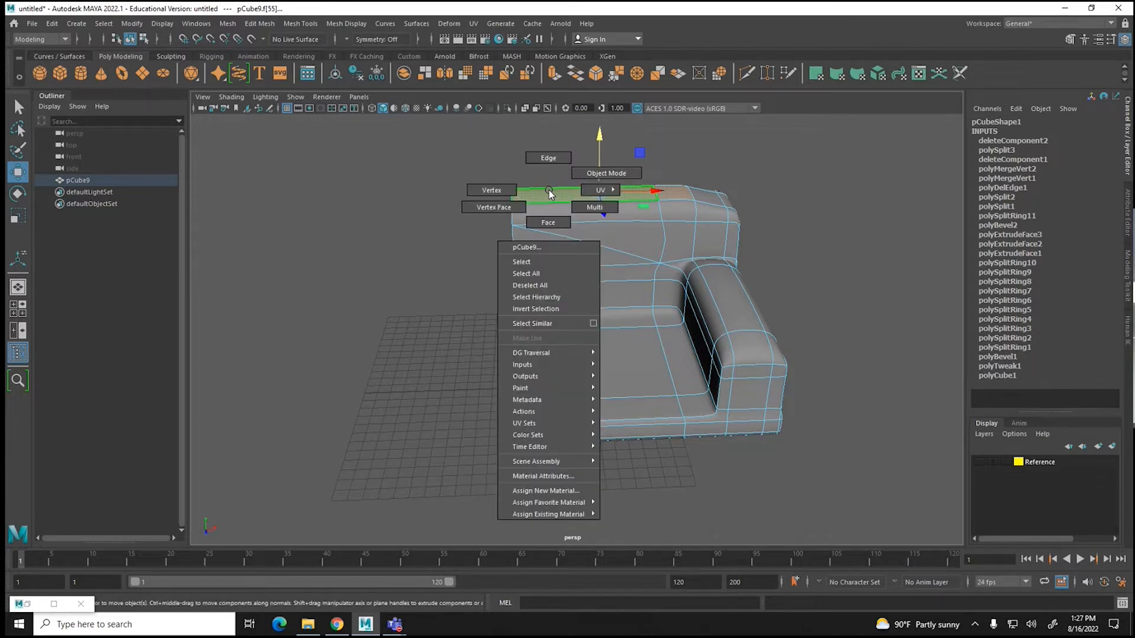
click(551, 158)
click(518, 200)
alt+drag(541, 267, 588, 286)
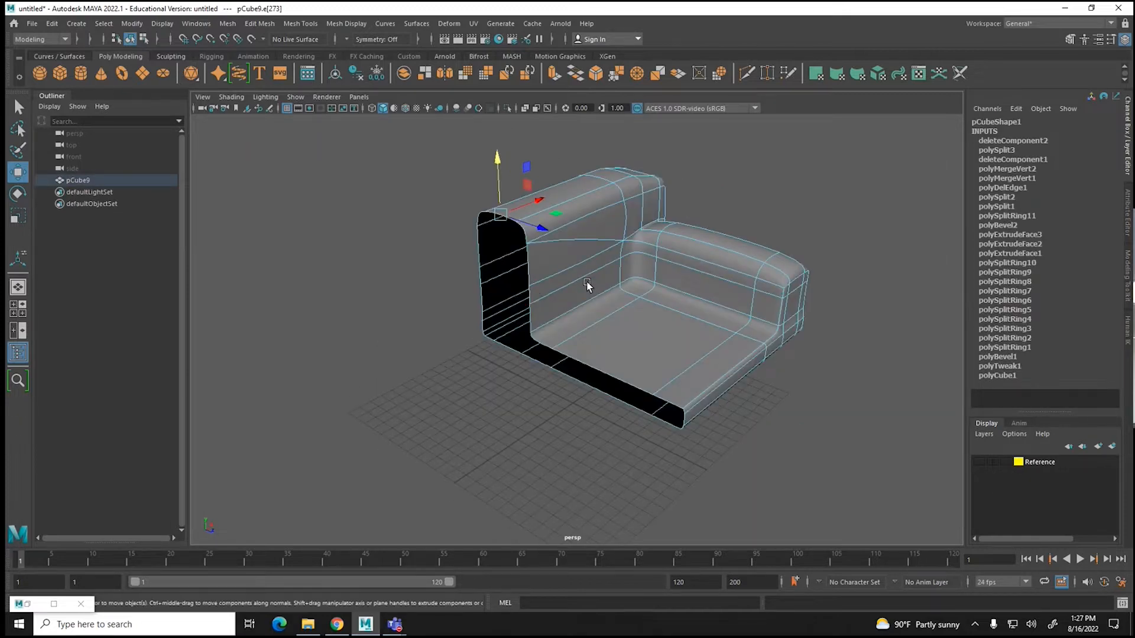
click(530, 277)
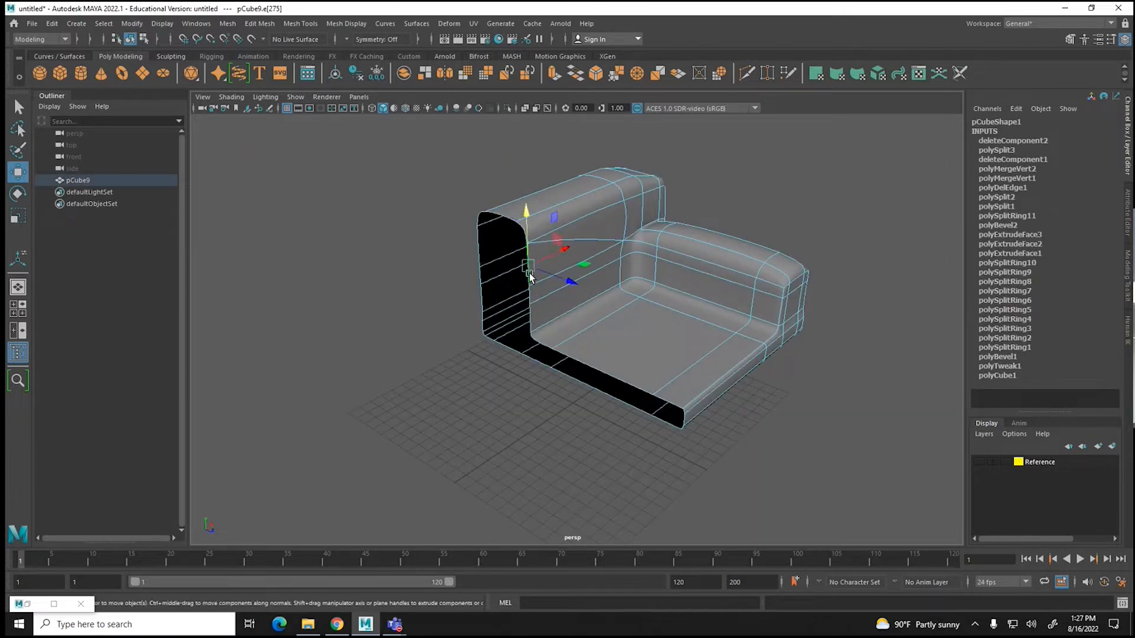
click(271, 25)
click(276, 69)
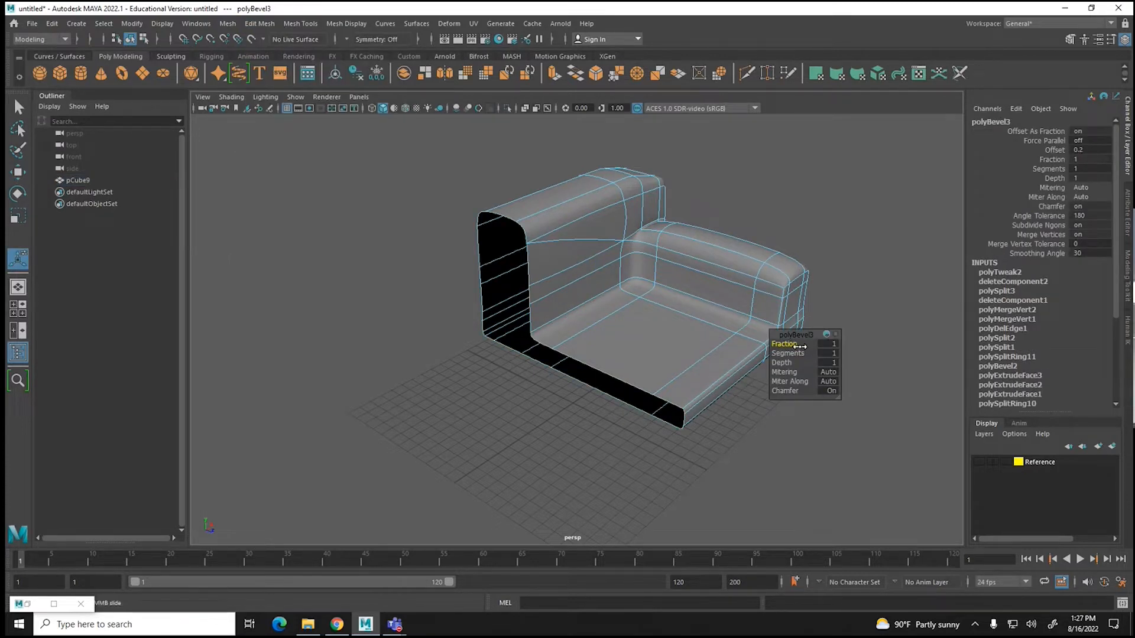
key(ctrl+z)
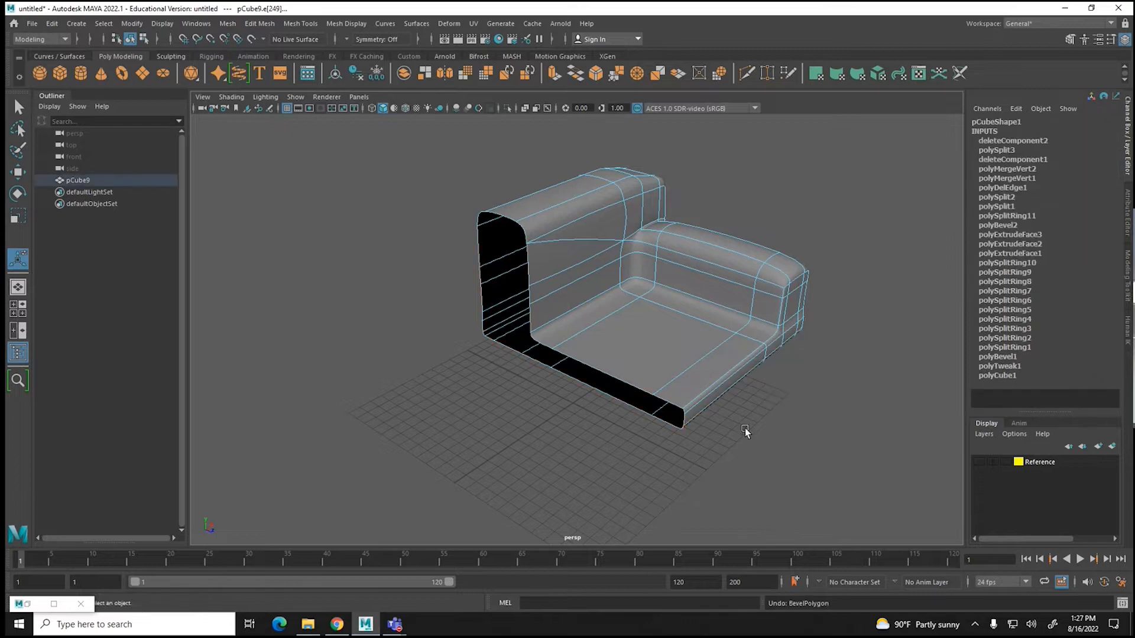
Step: Try the bevel on the open center border edges again with Fraction 0.5, and deselect the mesh
click(761, 446)
click(530, 270)
alt+drag(531, 306, 474, 311)
click(260, 23)
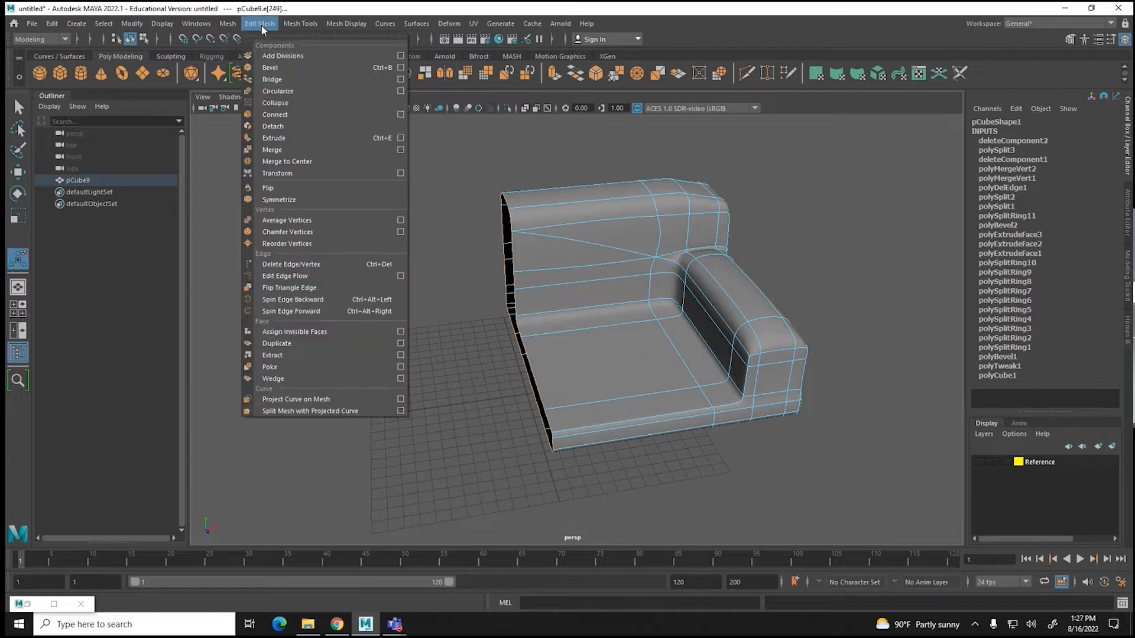
click(271, 68)
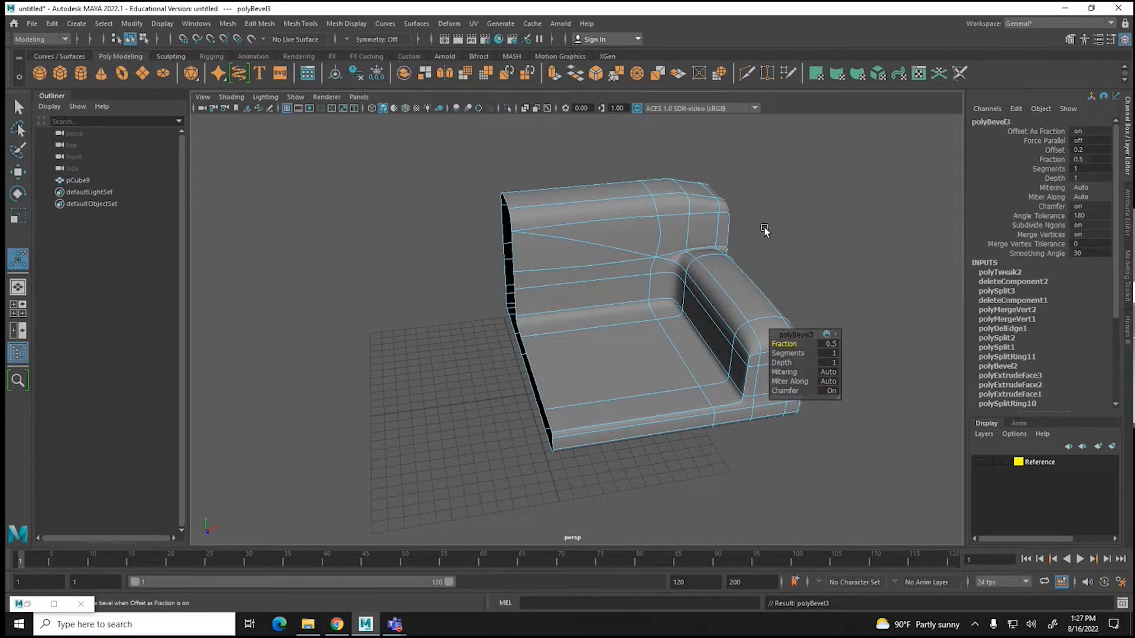
click(761, 211)
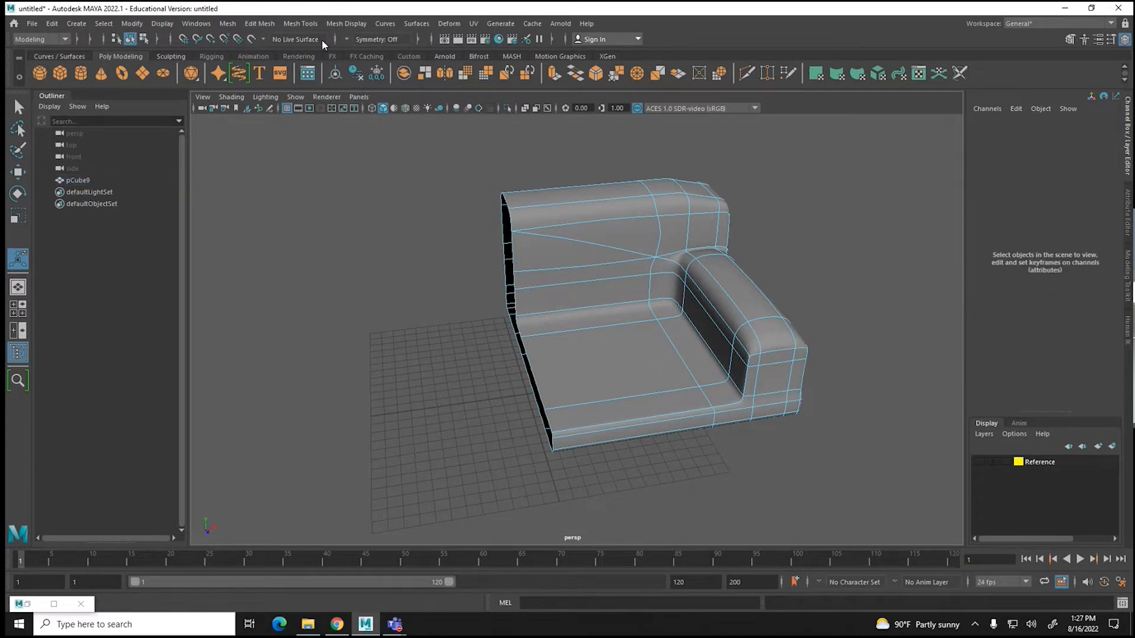
Step: Turn off the smooth preview and insert an edge loop close beside the sofa's open center edge
click(298, 24)
click(322, 114)
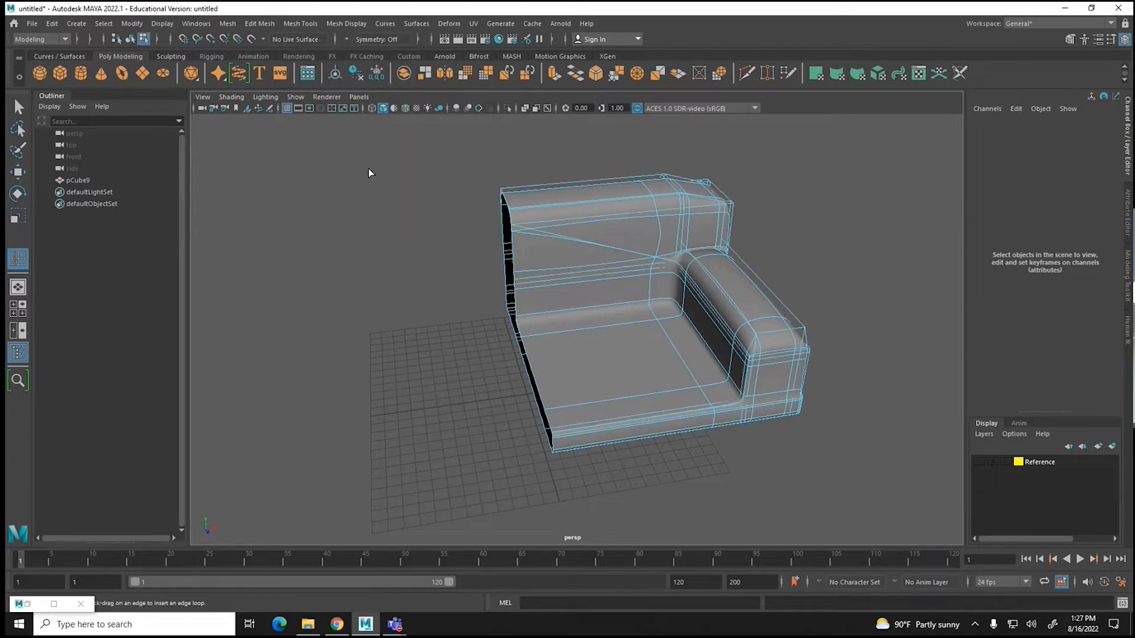
alt+drag(560, 429, 533, 423)
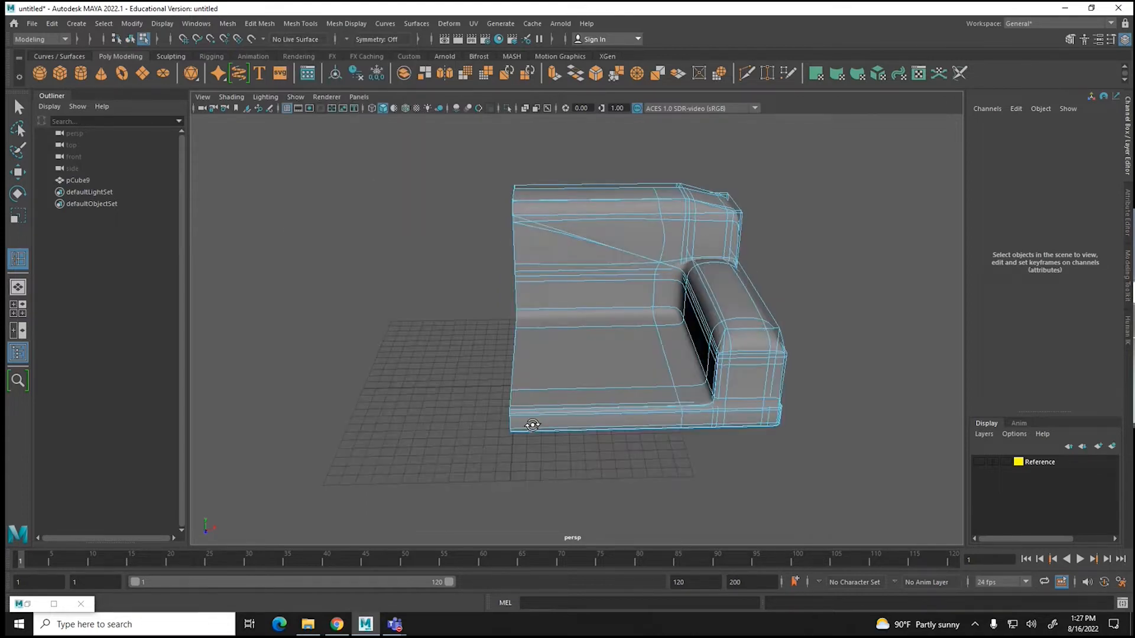
key(super)
text(1)
key(Escape)
key(1)
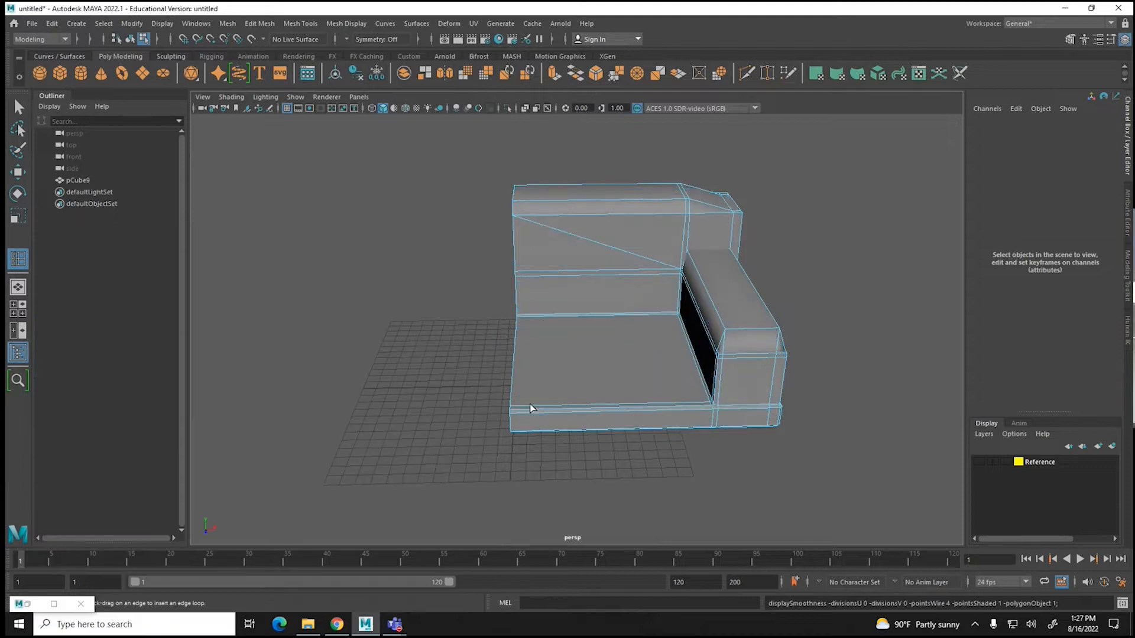
click(516, 405)
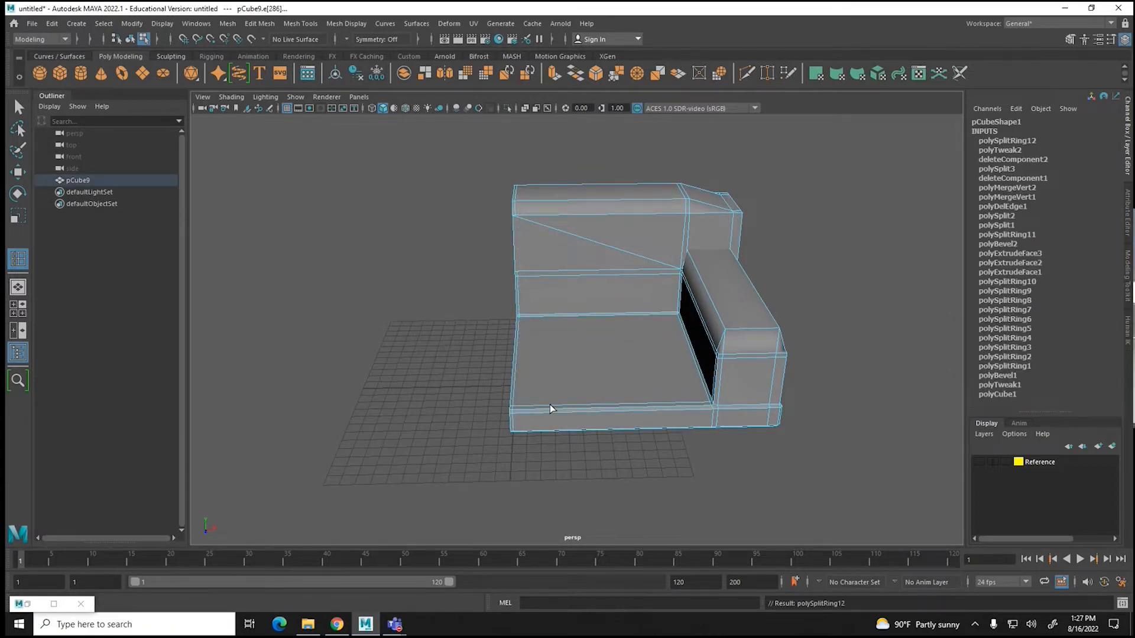
Step: Cut an edge with Multi-Cut down the backrest's front beside the open center, from the diagonal's upper end to the horizontal loop below
scroll(543, 338, up, 5)
alt+drag(491, 235, 441, 190)
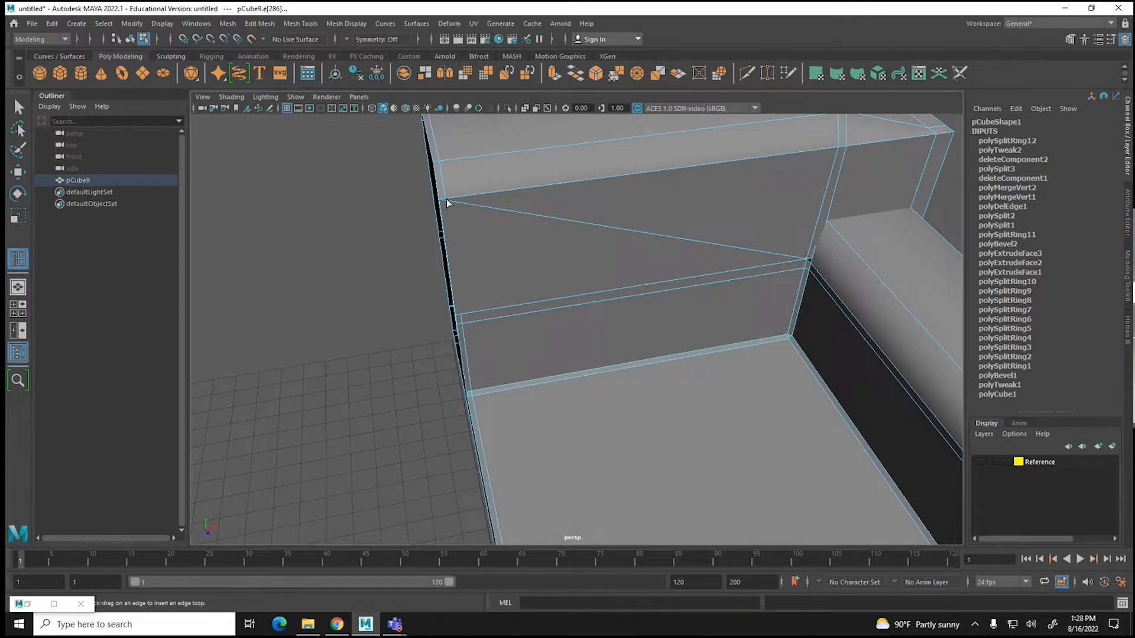
click(319, 25)
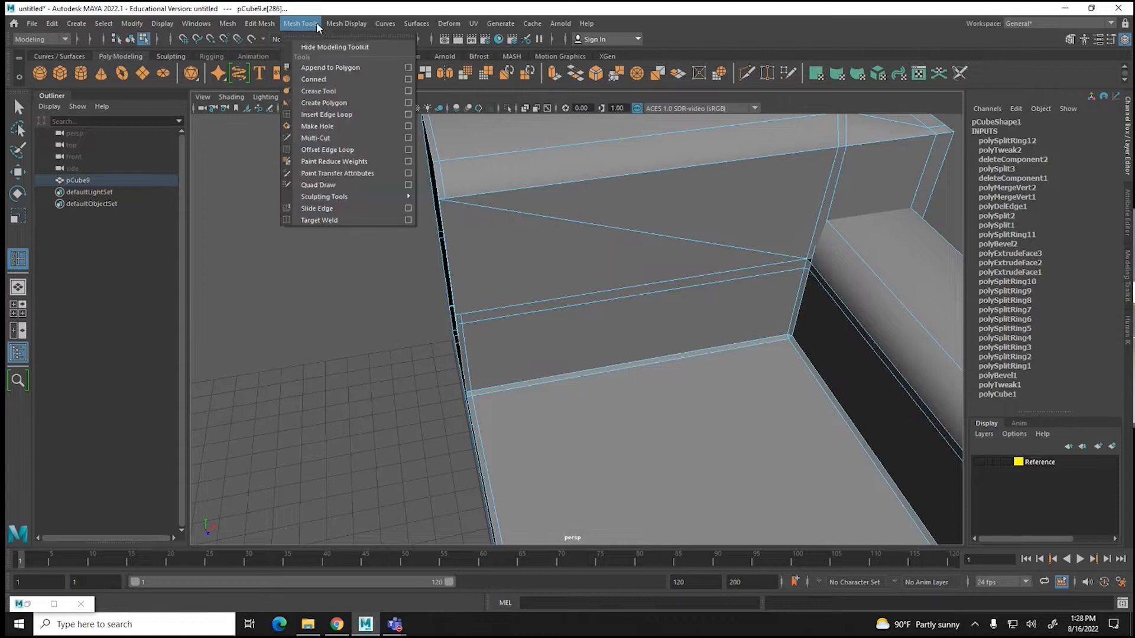
click(318, 138)
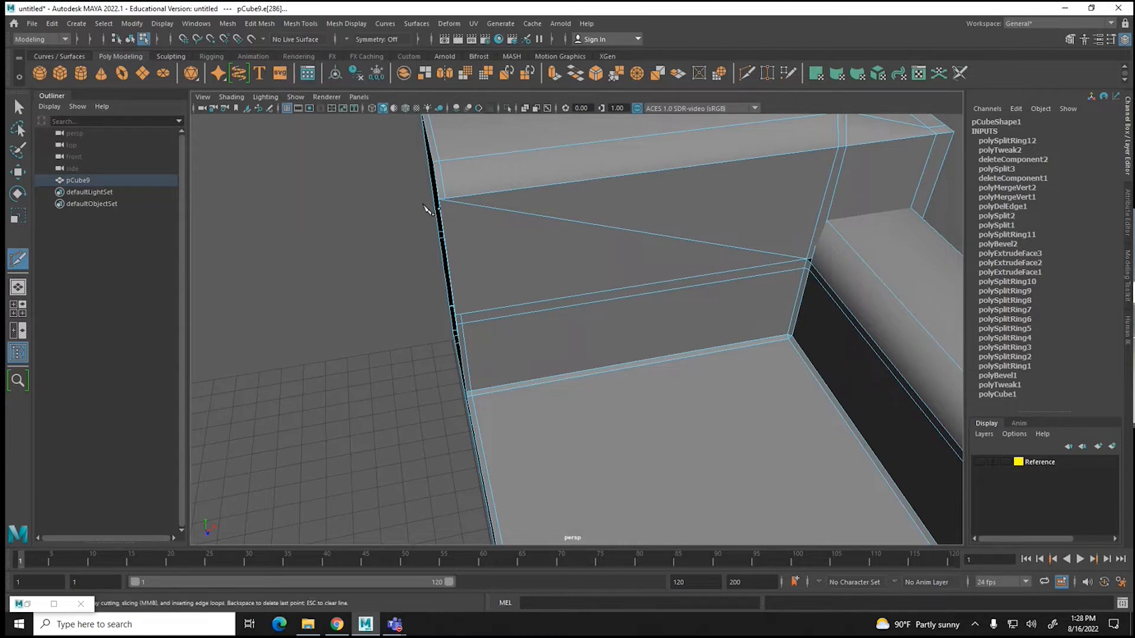
click(445, 201)
click(461, 315)
key(Return)
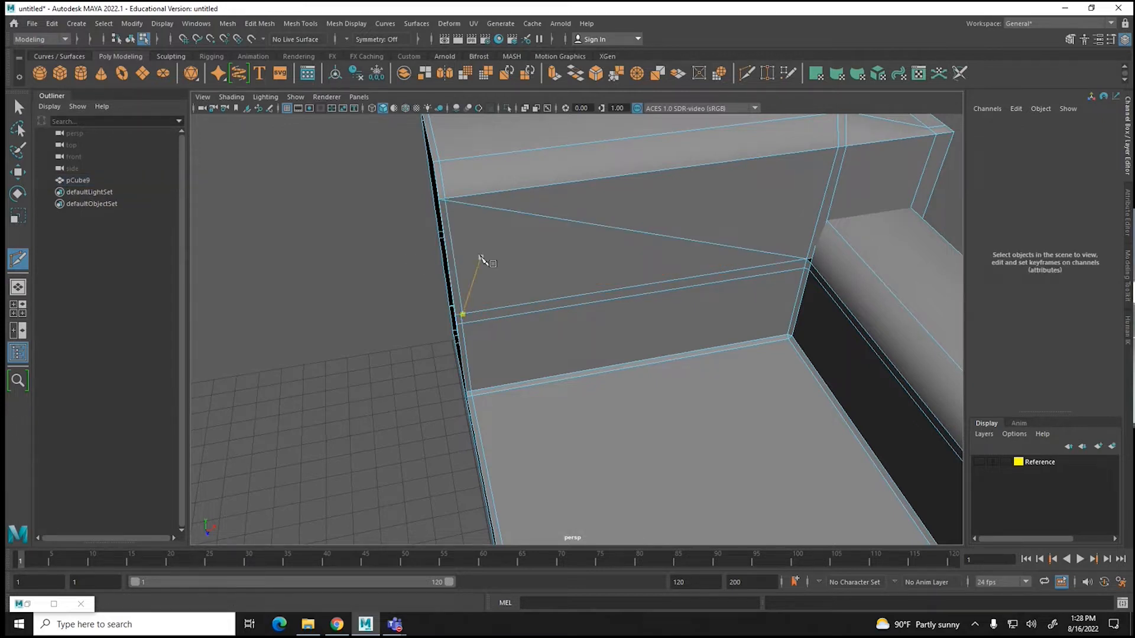
Step: Merge the overlapping vertices at the upper and lower ends of the new cut on the backrest's front beside the open center
click(18, 172)
right_drag(516, 246, 468, 247)
right_click(468, 247)
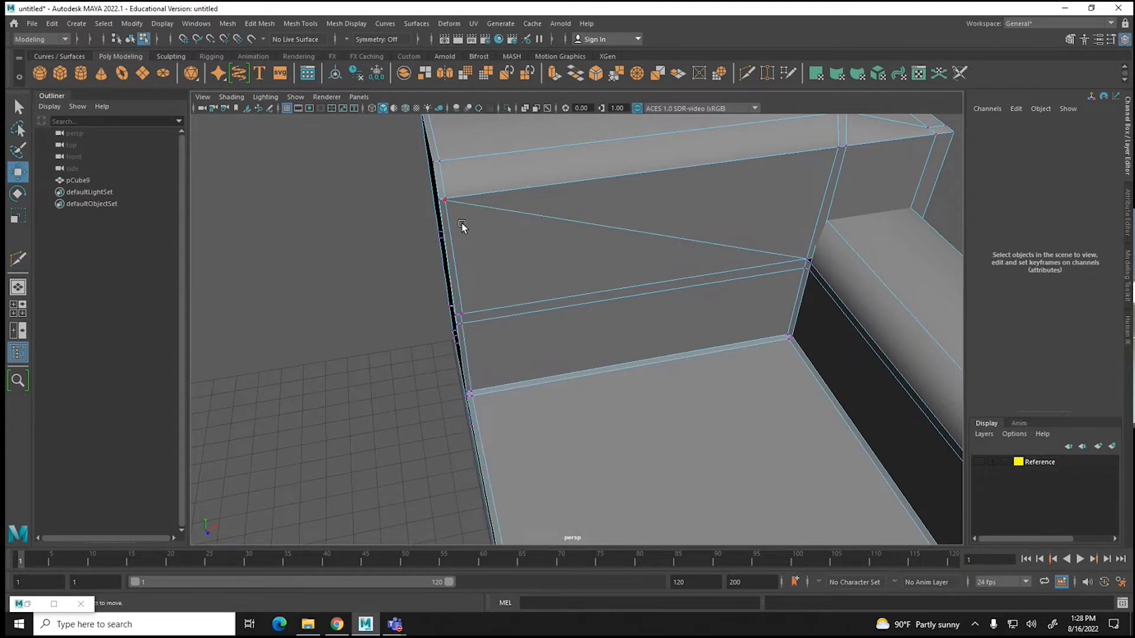
click(443, 201)
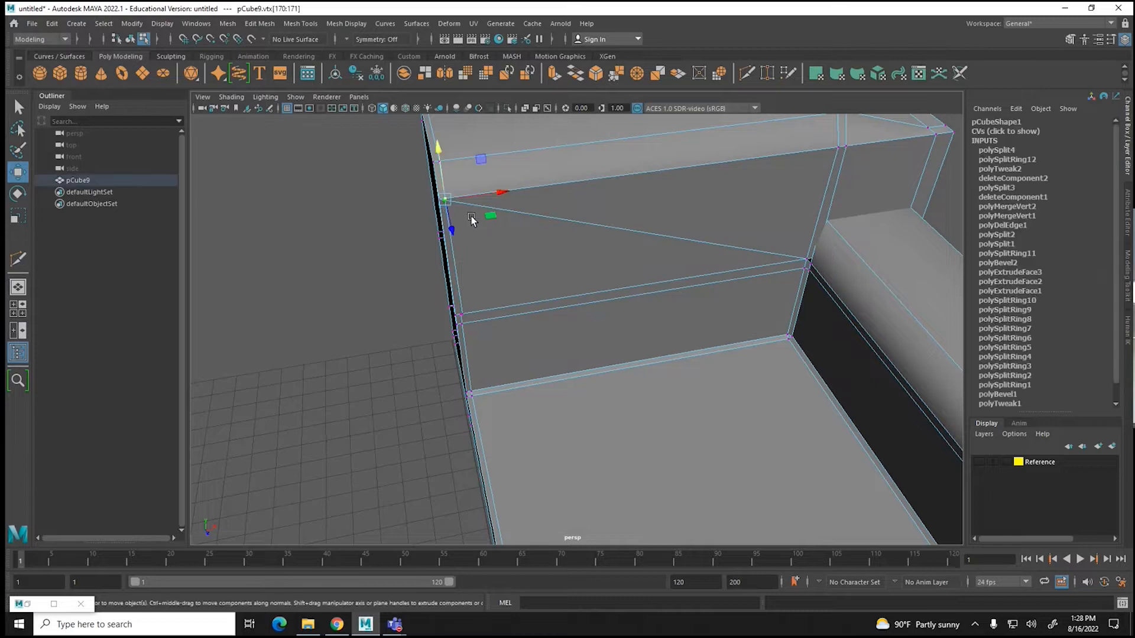
click(259, 23)
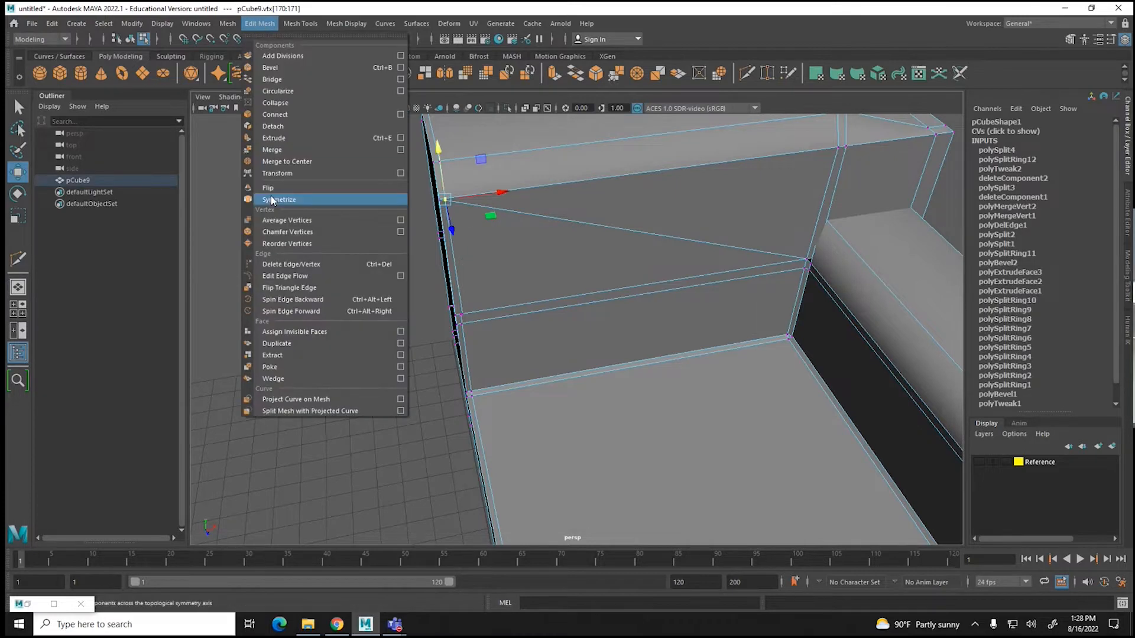
click(286, 150)
click(466, 312)
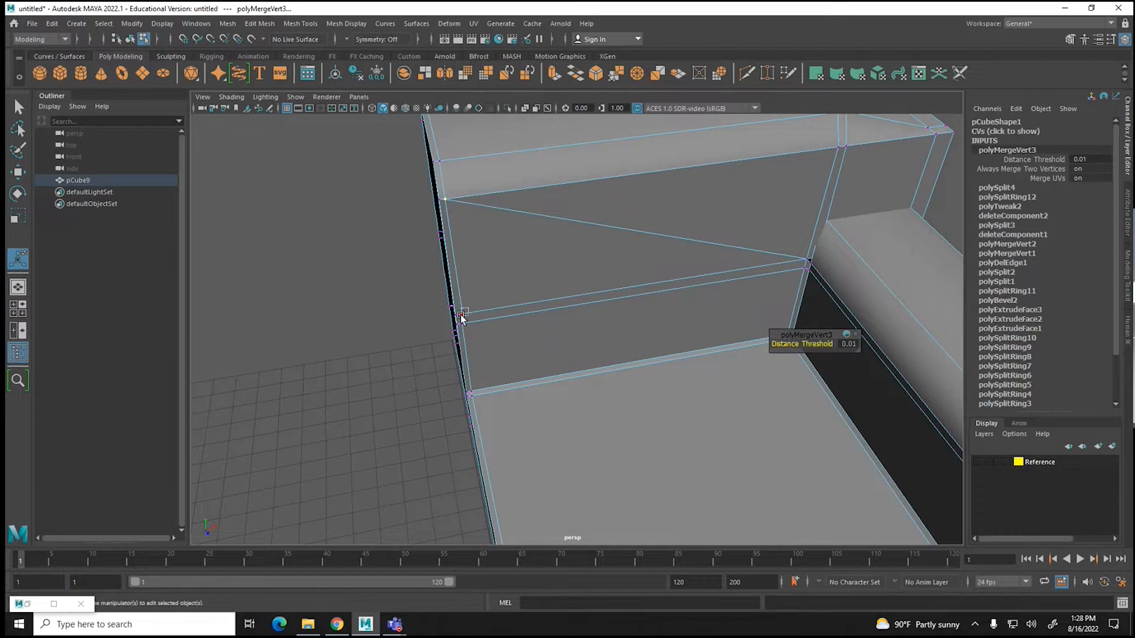
key(g)
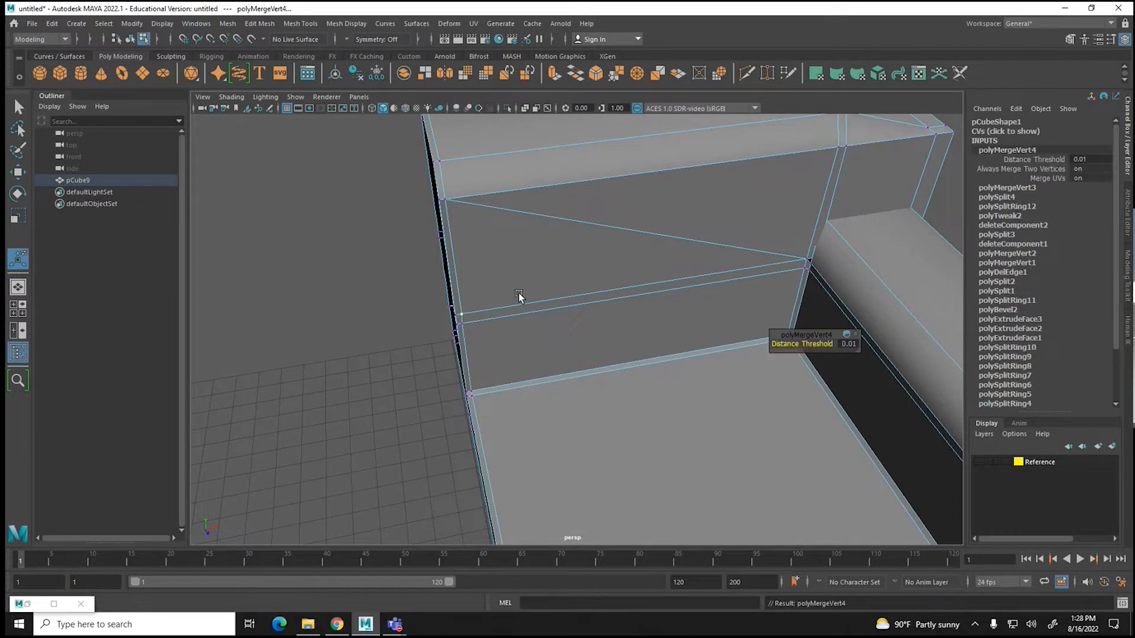
click(381, 295)
alt+drag(480, 303, 548, 321)
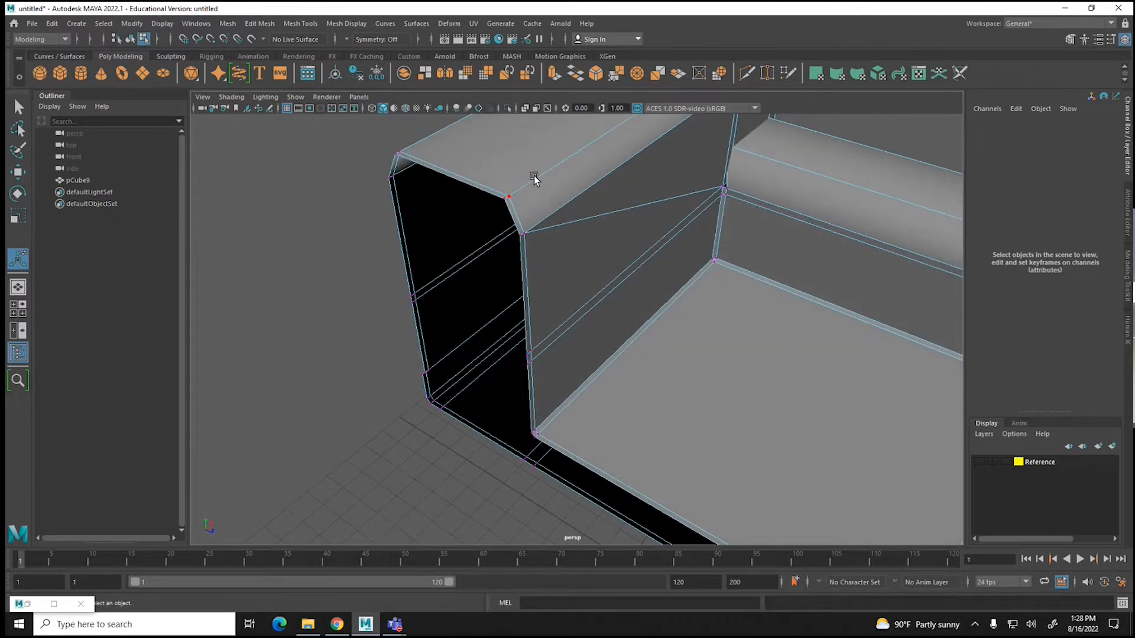
Step: Raise the large top face of the backrest with the smooth preview turned on
alt+drag(576, 187, 516, 267)
right_drag(522, 208, 522, 247)
click(533, 211)
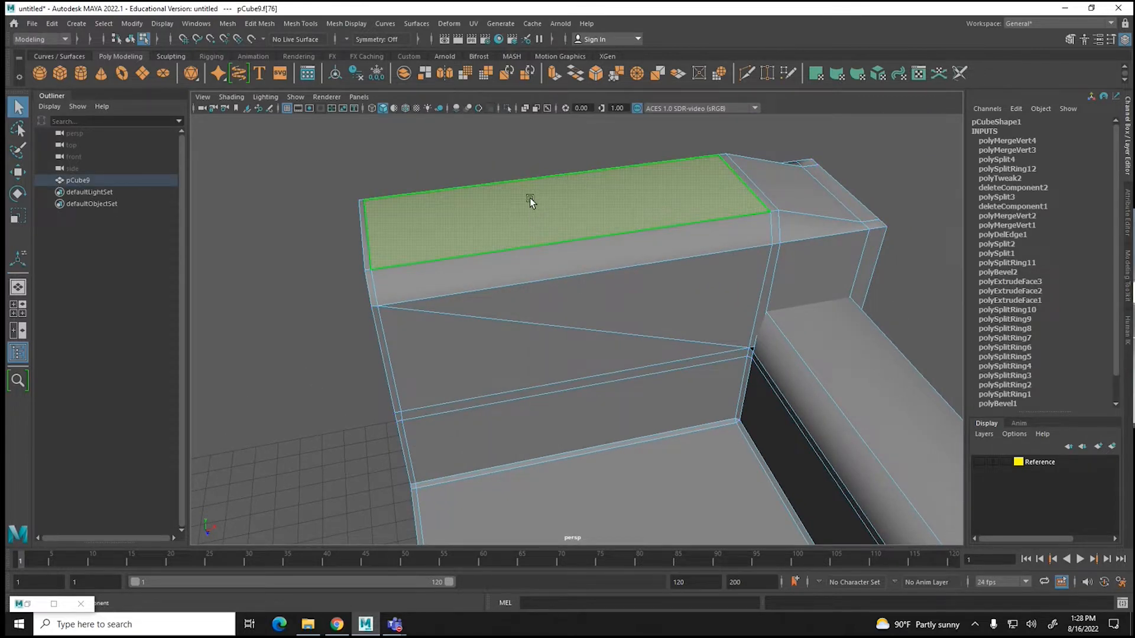
key(w)
key(3)
drag(560, 150, 573, 114)
alt+drag(557, 189, 580, 196)
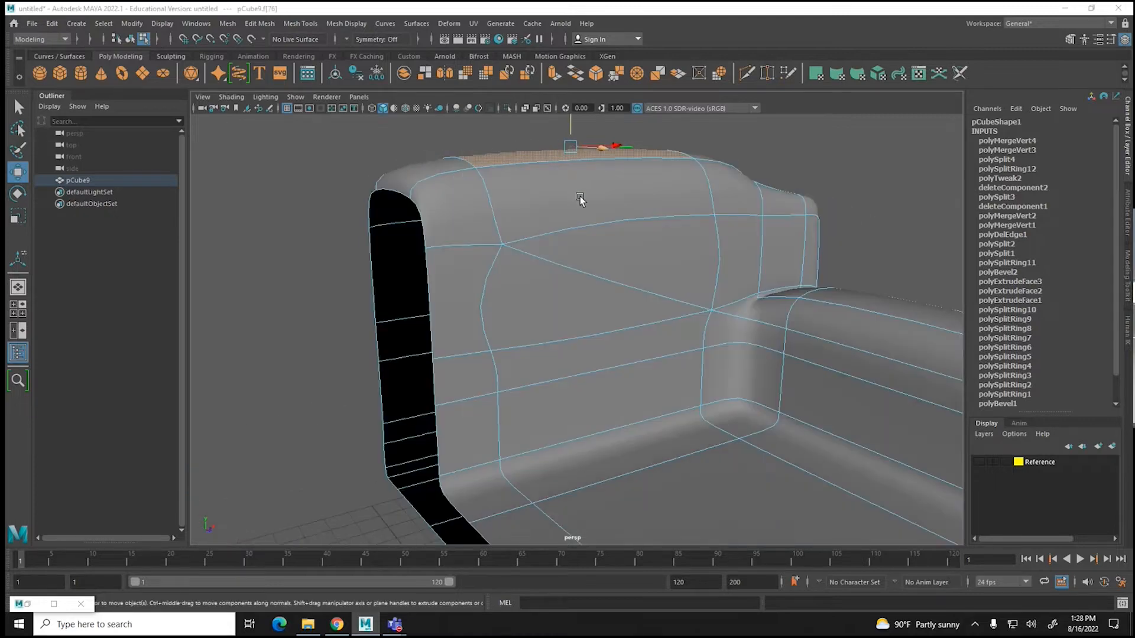
Step: Pull the backrest's upper front faces, including both triangles along the diagonal edge, slightly forward and deselect them
click(584, 237)
shift+click(558, 283)
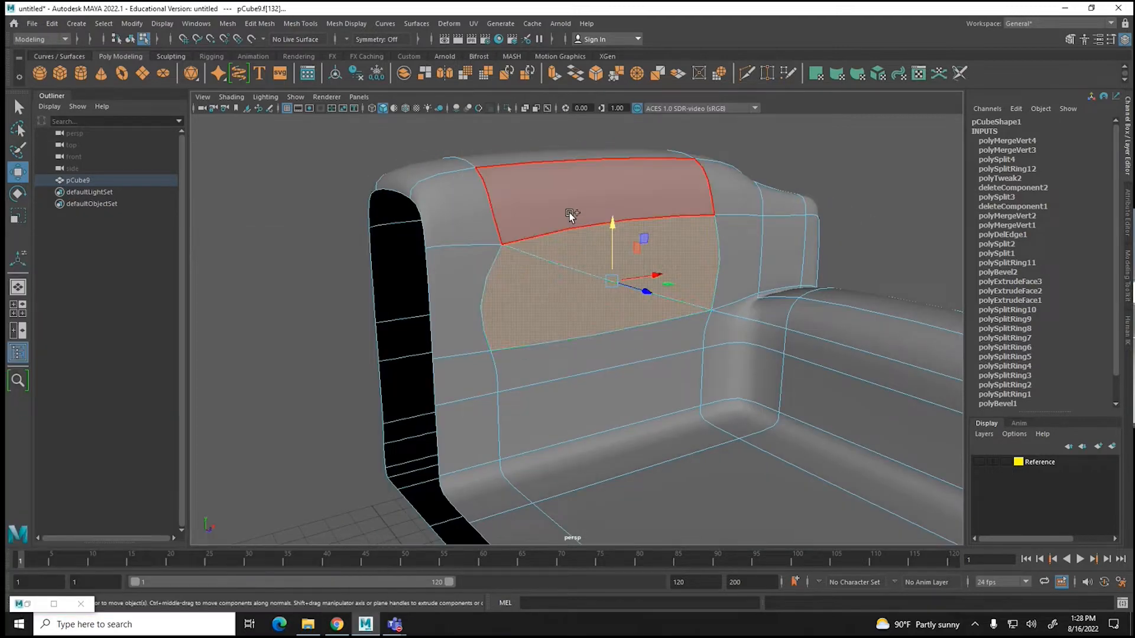
shift+click(568, 213)
drag(644, 258, 649, 263)
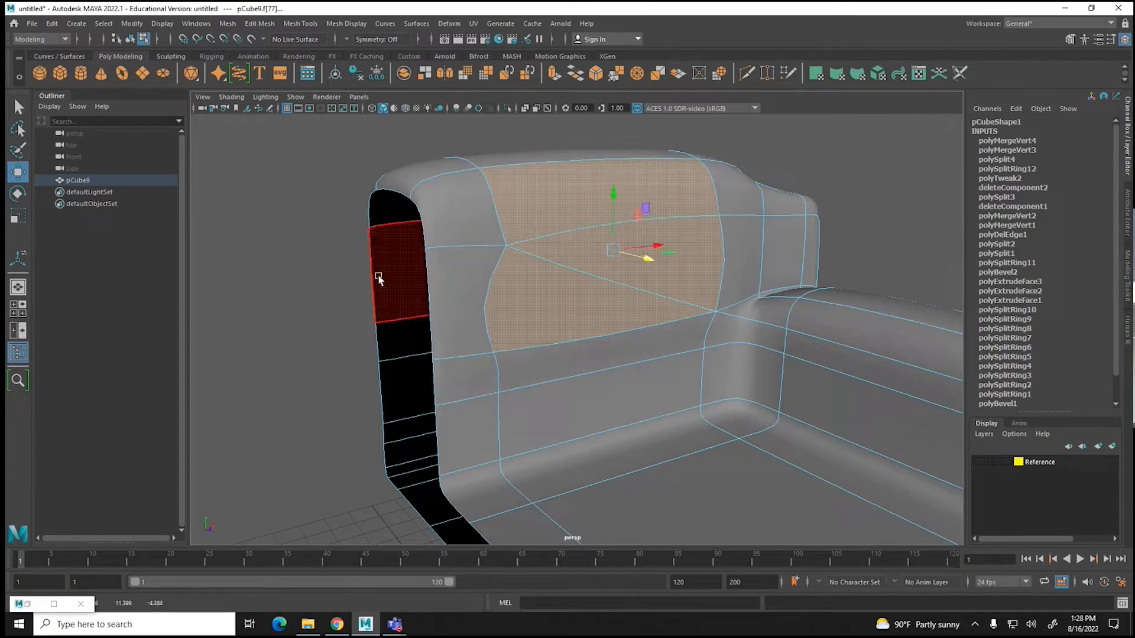
click(329, 285)
Step: Push the row of faces along the backrest's upper rear edge backward, from the outer end to the open center
alt+drag(637, 325, 776, 317)
alt+drag(543, 284, 398, 176)
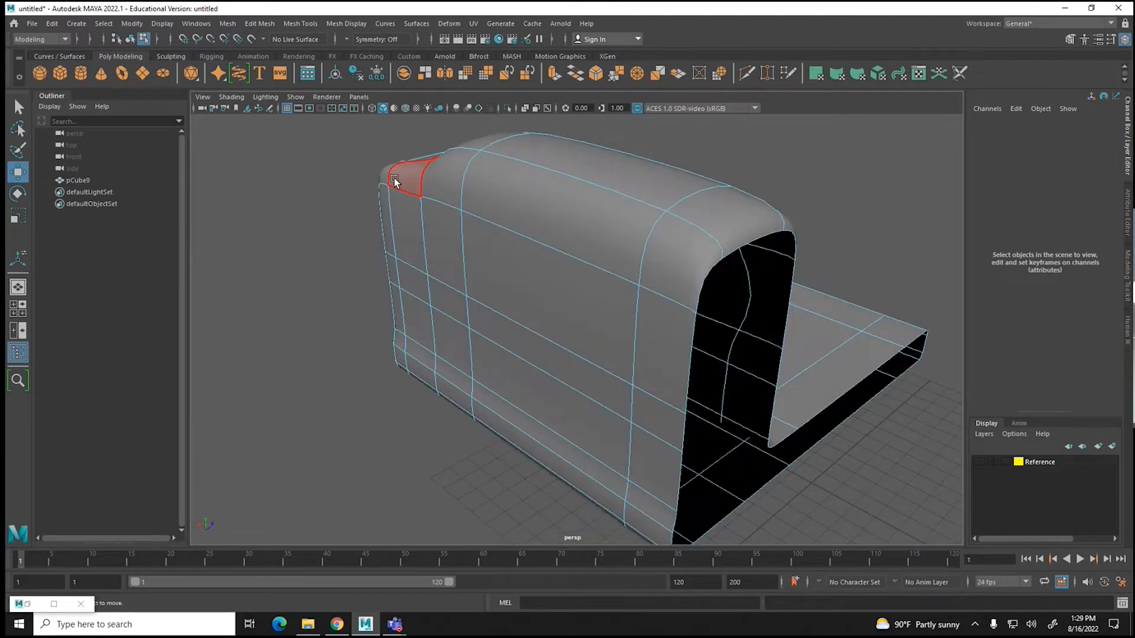
click(400, 181)
shift+click(498, 193)
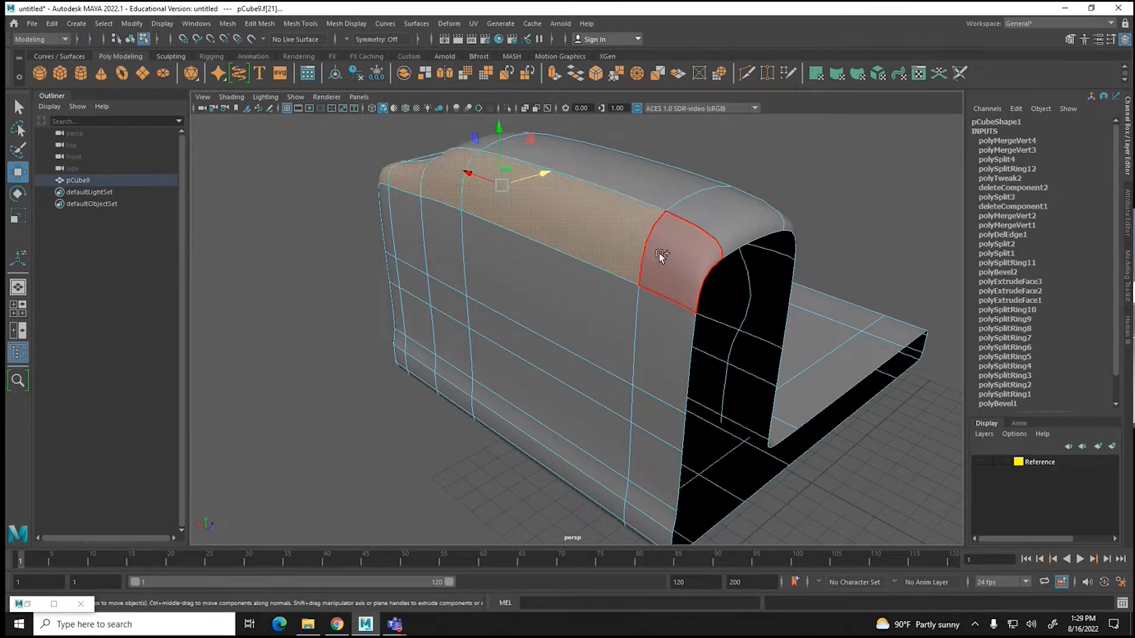
shift+click(658, 253)
drag(544, 176, 525, 198)
Step: Pull the upper faces at the backrest's outer end slightly outward
alt+drag(449, 340, 638, 282)
click(643, 280)
shift+click(811, 254)
drag(758, 263, 766, 276)
alt+drag(585, 348, 639, 335)
Step: Compare the sofa half's unsmoothed cage with its smooth preview from the side and front
key(super)
key(1)
key(Escape)
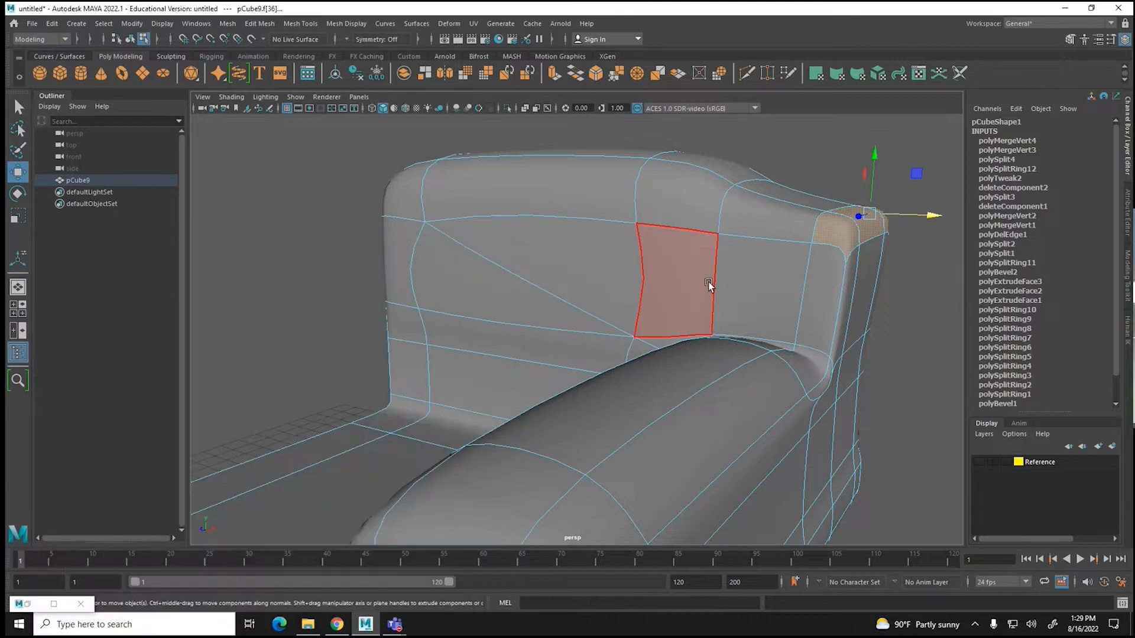
key(1)
alt+drag(687, 289, 791, 274)
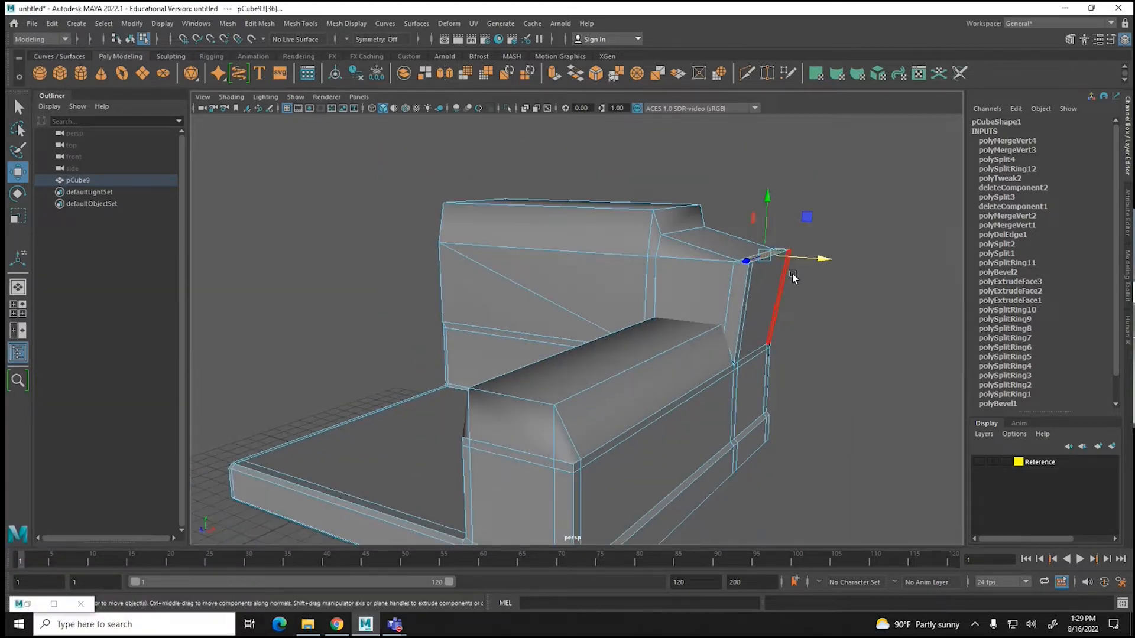
click(816, 317)
alt+drag(815, 317, 868, 336)
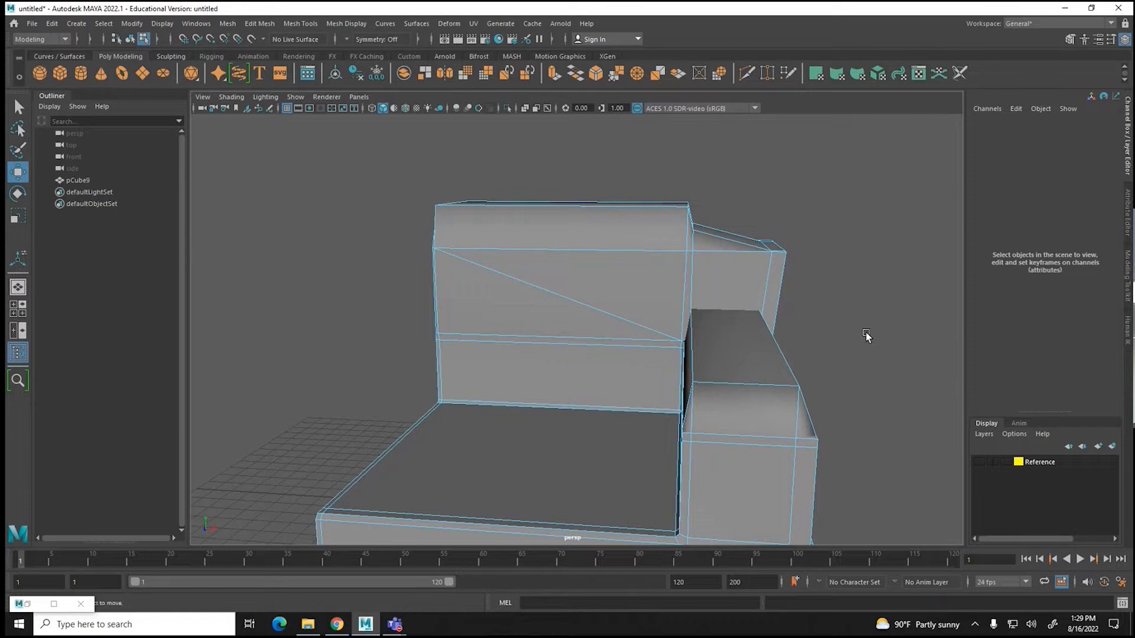
key(super)
text(z)
click(732, 340)
key(3)
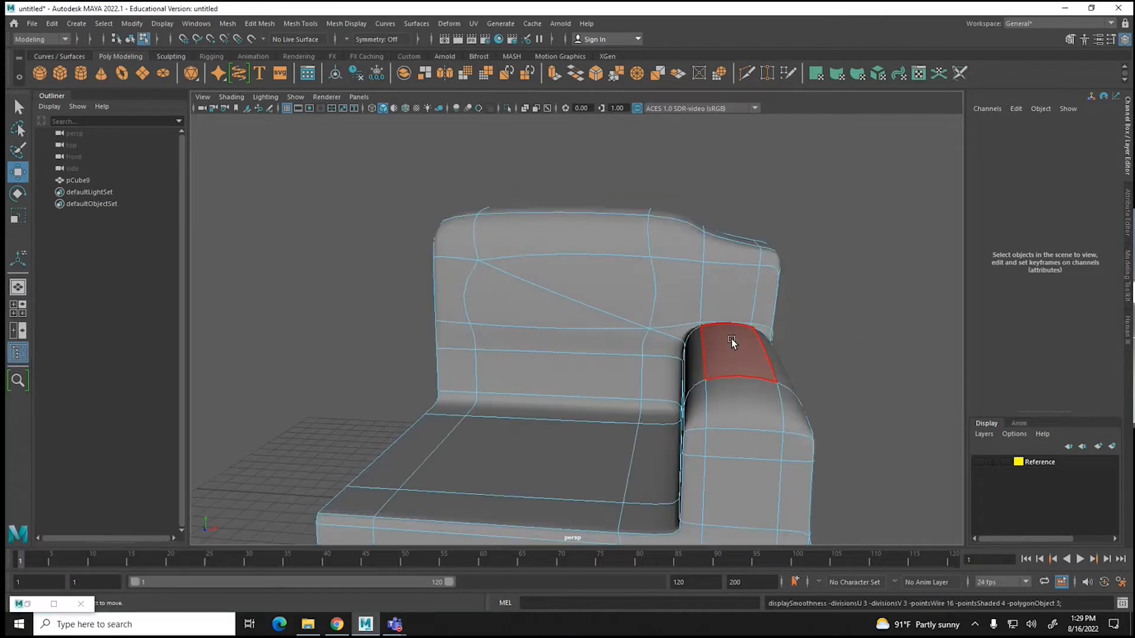
scroll(810, 320, down, 3)
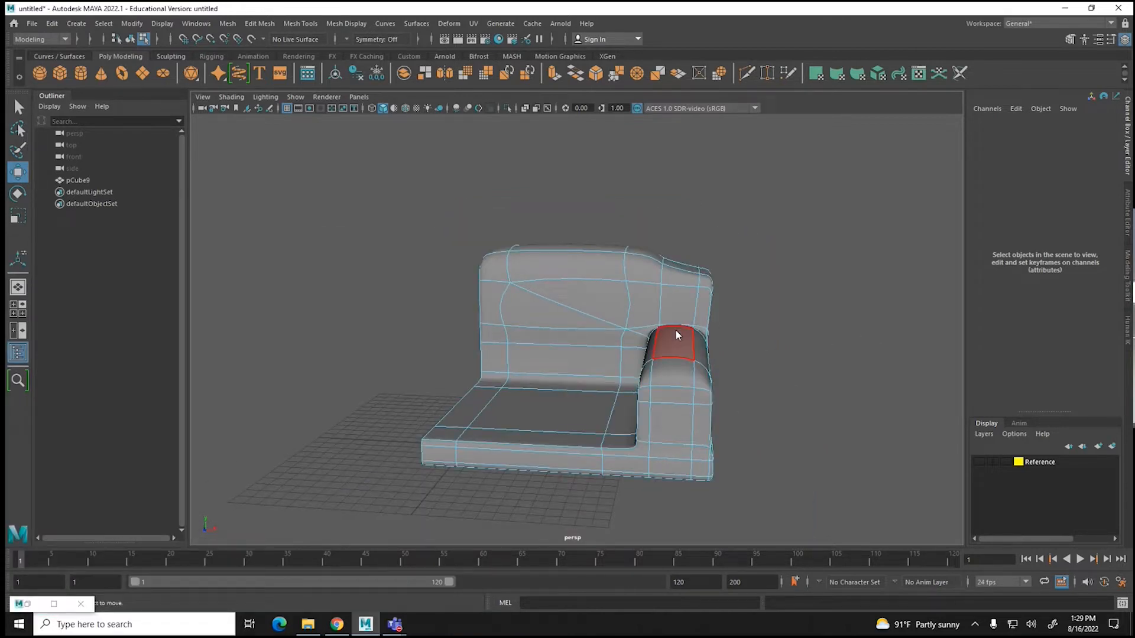
Step: Pull the upper front face of the armrest slightly forward
right_drag(677, 335, 759, 288)
click(733, 317)
alt+drag(755, 334, 828, 369)
click(767, 363)
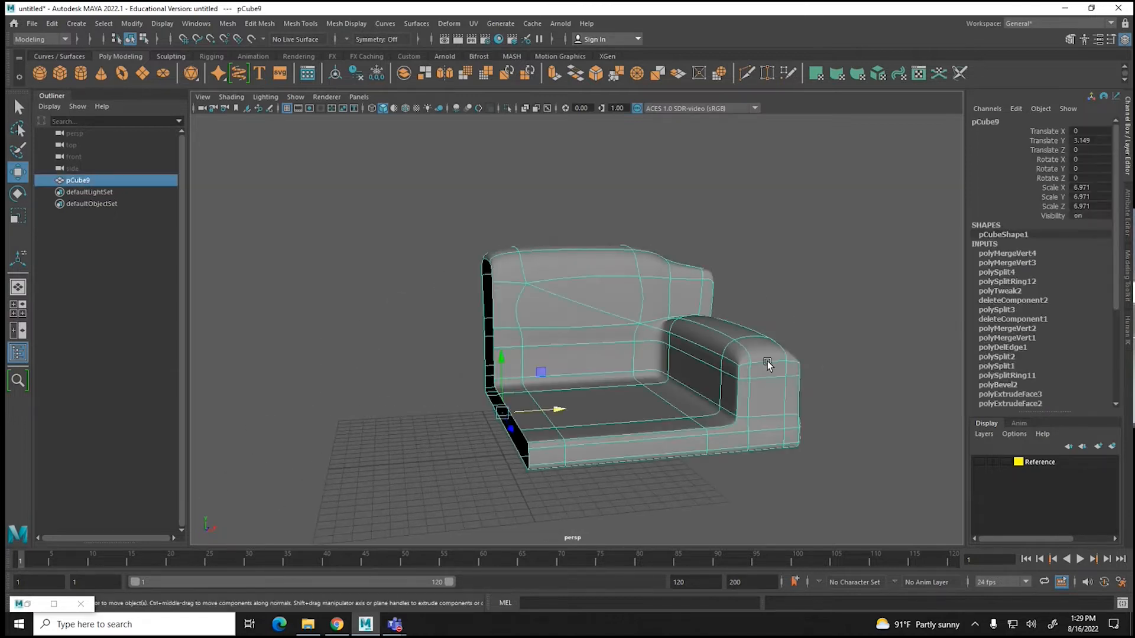
right_drag(767, 364, 765, 337)
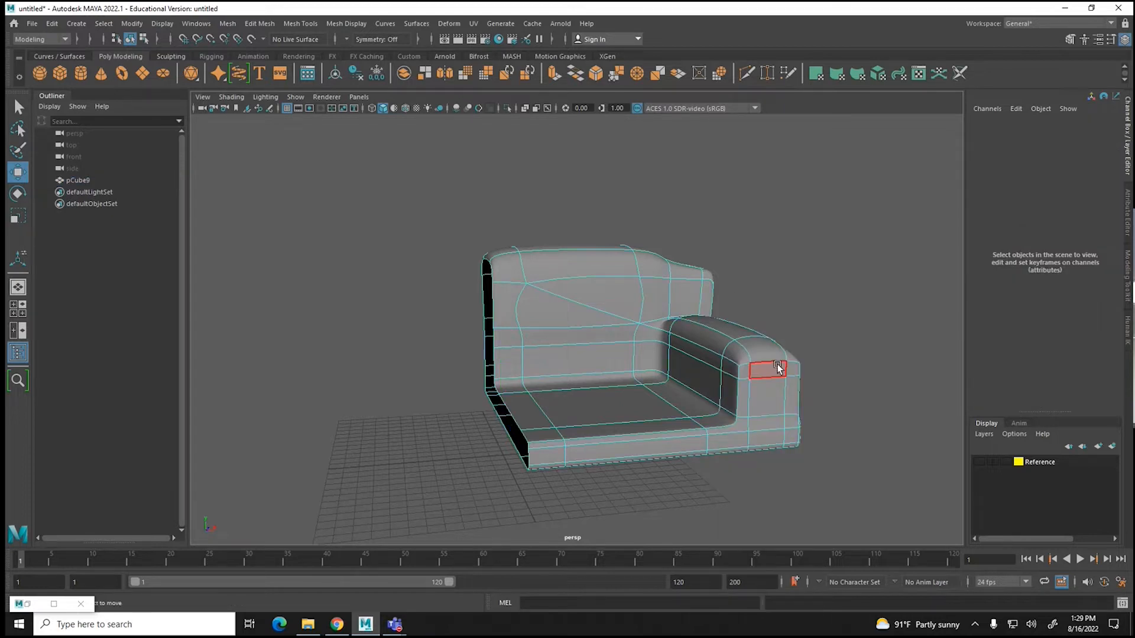
click(772, 368)
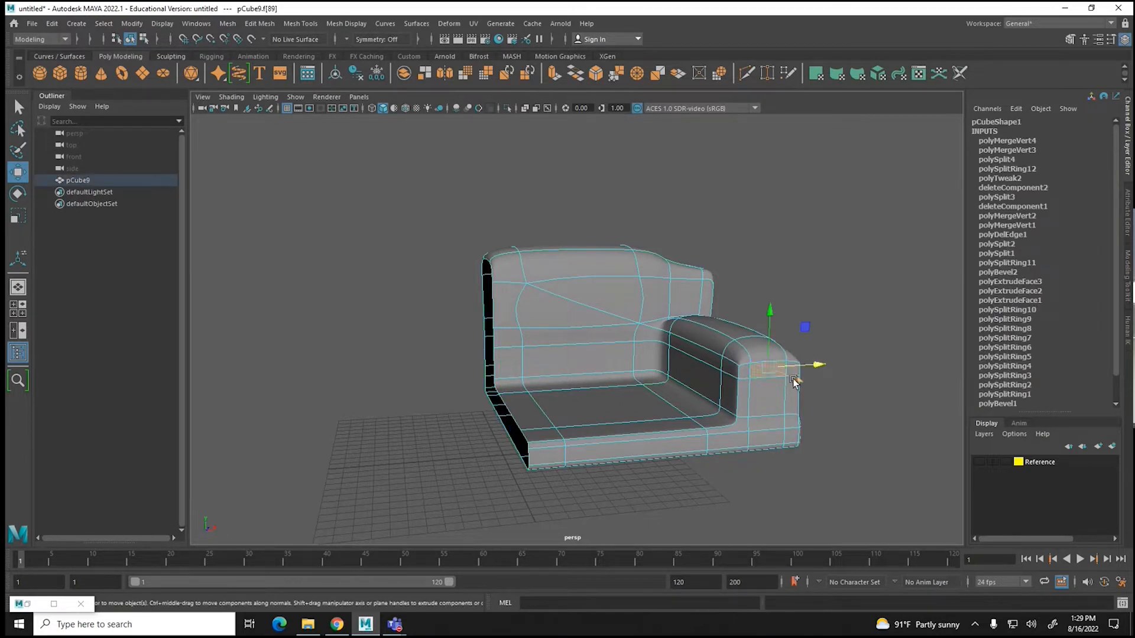
drag(795, 379, 802, 383)
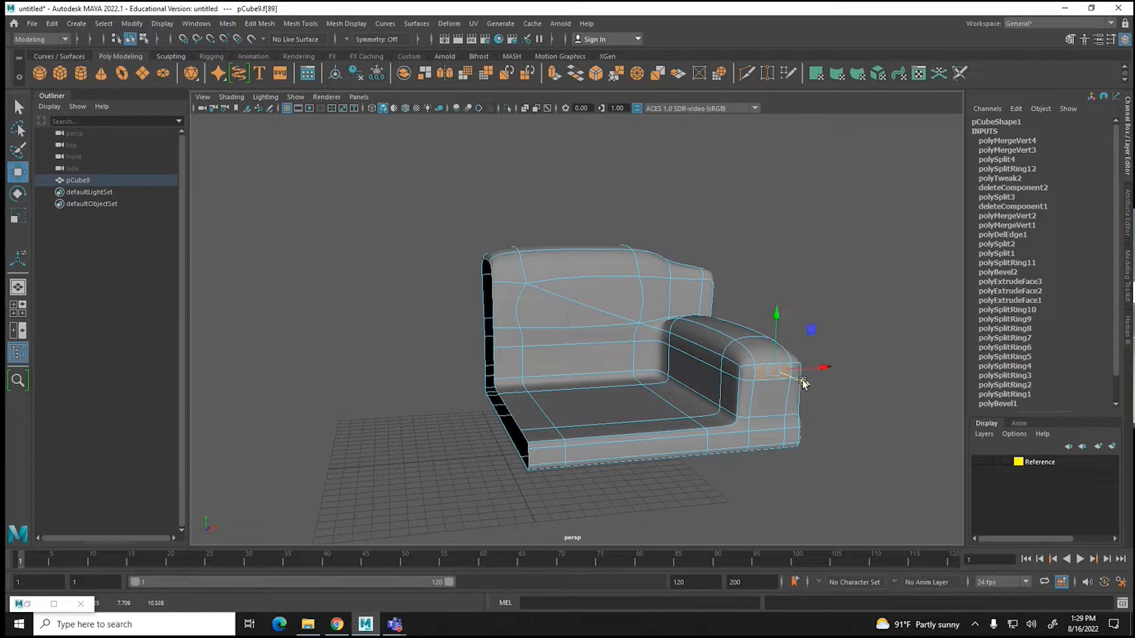
scroll(786, 381, up, 3)
Step: Move the horizontal edge on the armrest's front face farther forward to round out the front
mouse_move(882, 416)
right_down()
mouse_move(881, 379)
mouse_move(881, 394)
right_up()
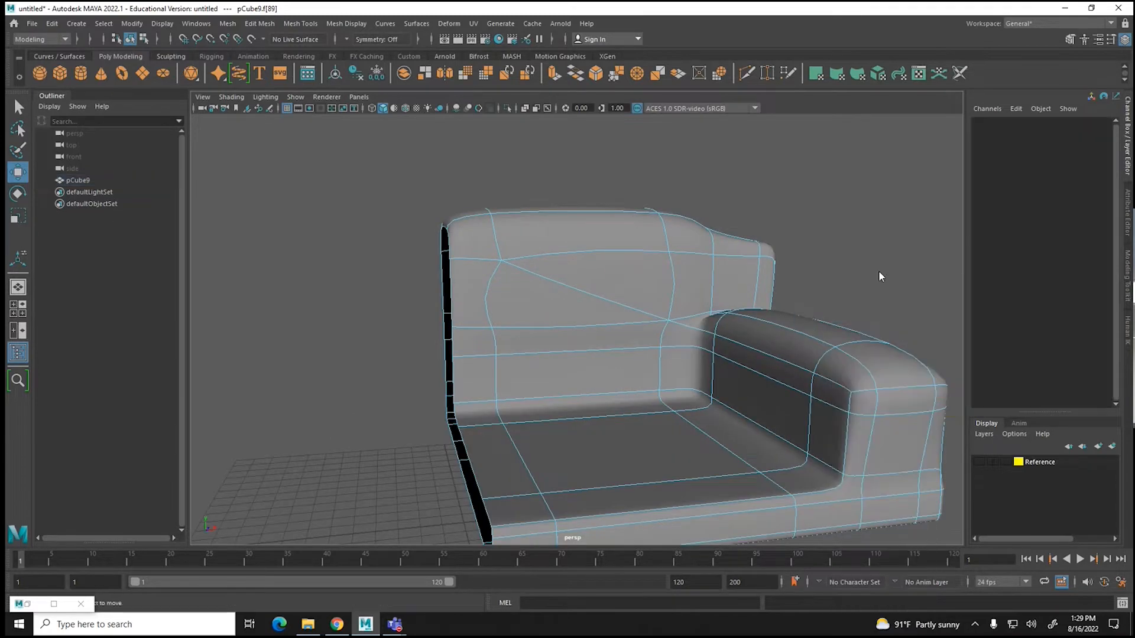
click(889, 410)
drag(908, 347, 758, 418)
alt+drag(337, 405, 385, 392)
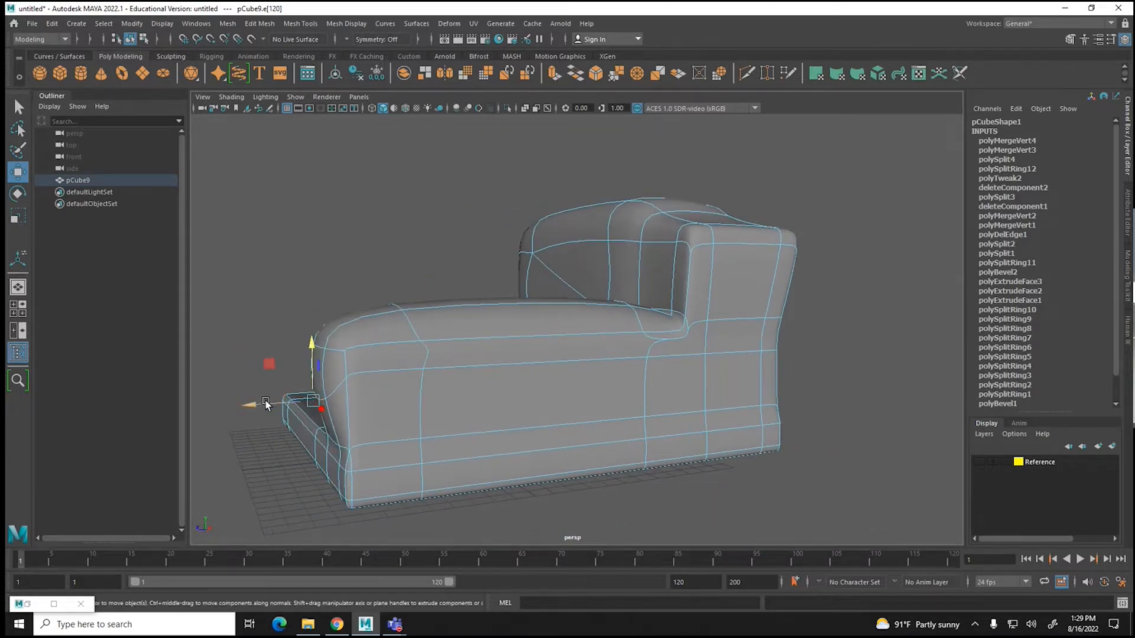
drag(262, 403, 258, 404)
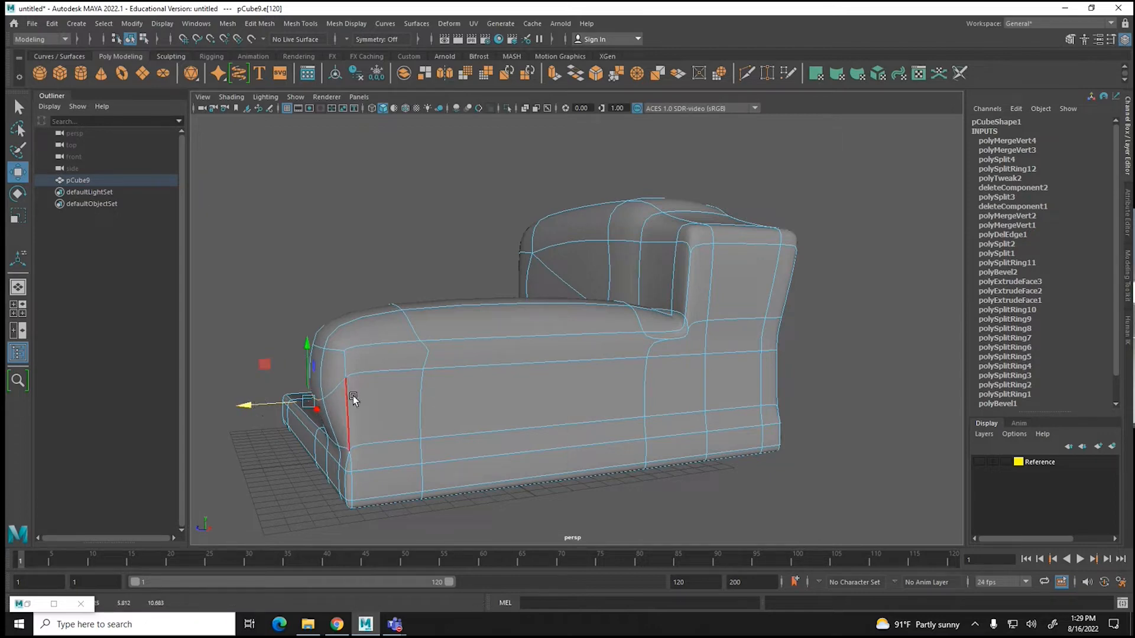
Step: Lower an upper edge at the backrest's outer end and the top border edge at the open center slightly
alt+drag(676, 244, 620, 278)
click(792, 258)
drag(800, 185, 801, 220)
alt+drag(685, 284, 646, 286)
click(460, 227)
drag(455, 172, 455, 175)
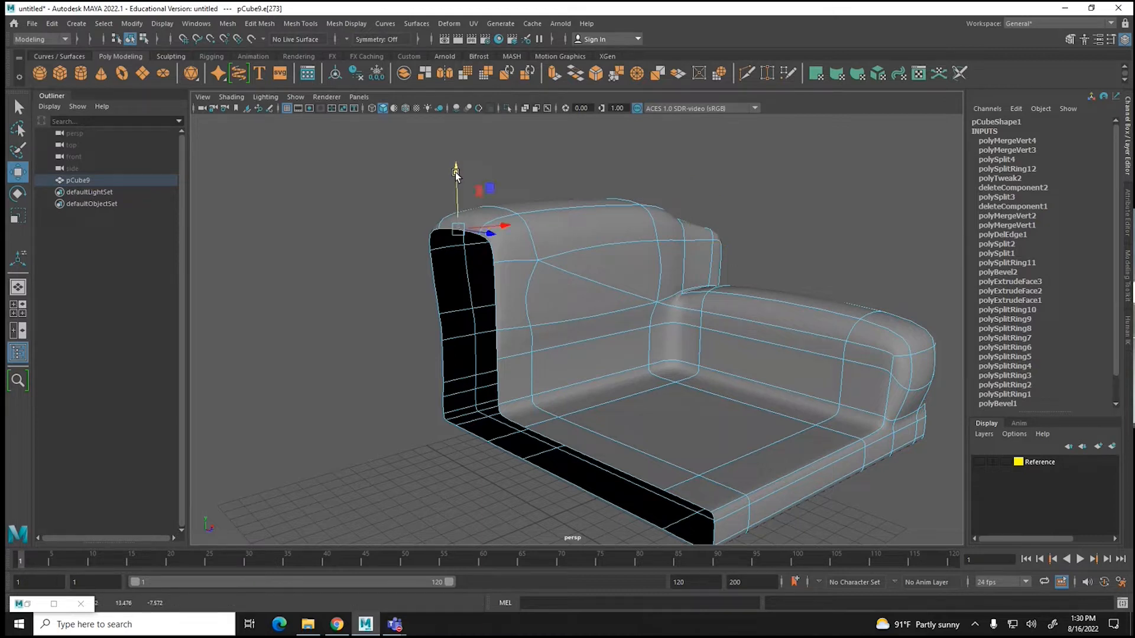
Step: Adjust the depth of two front border edges at the backrest's open center, and return to object mode
click(499, 297)
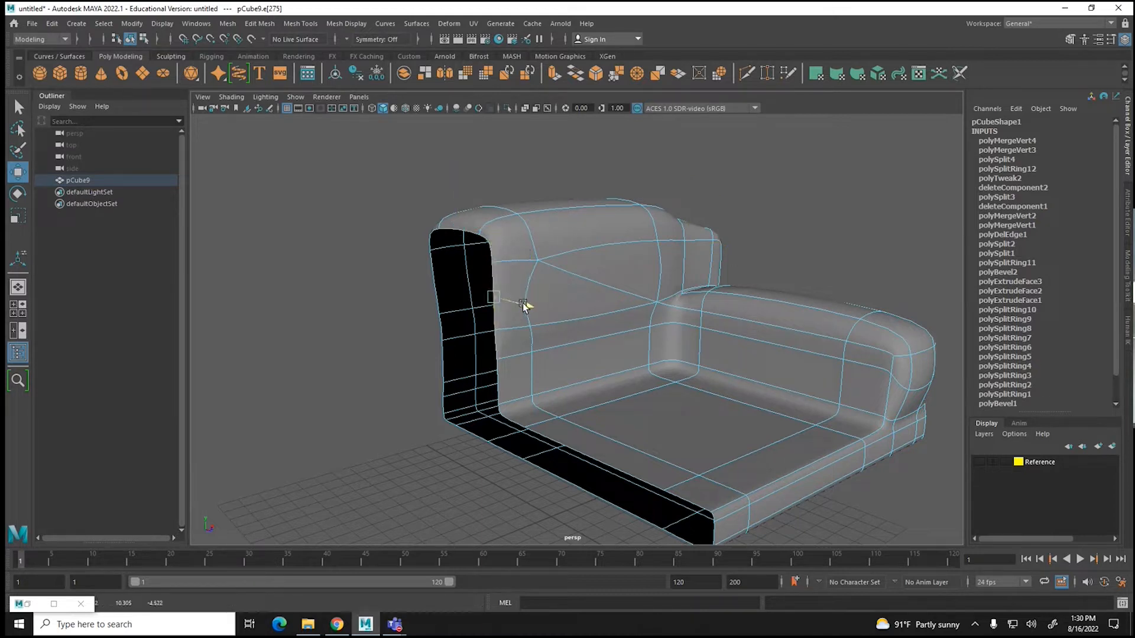
click(499, 382)
drag(522, 394, 518, 396)
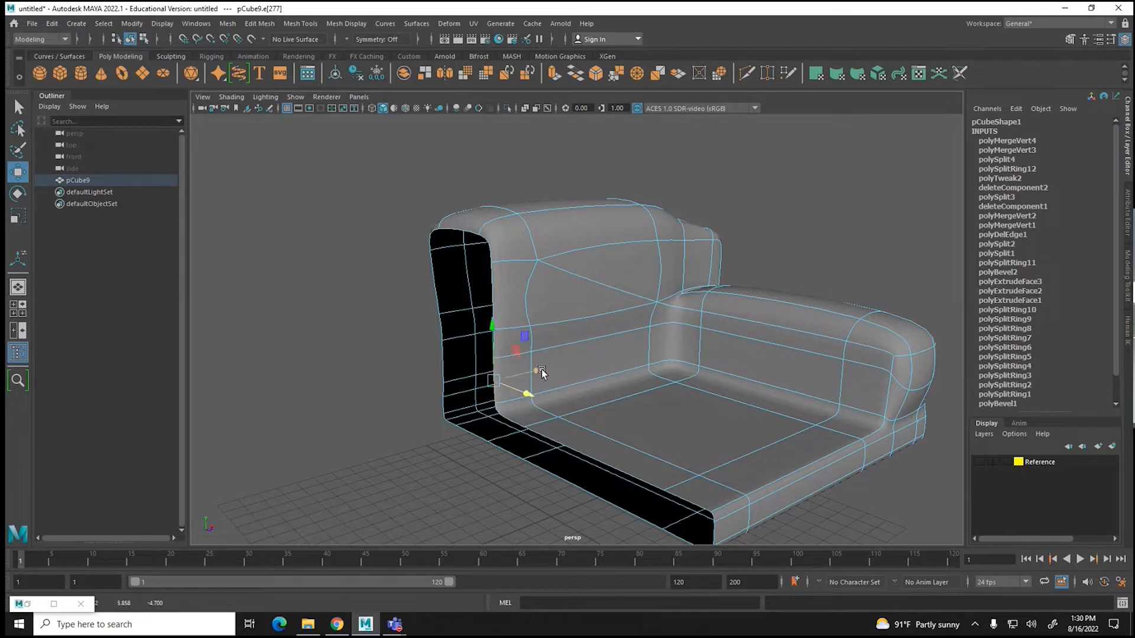
right_drag(588, 299, 700, 282)
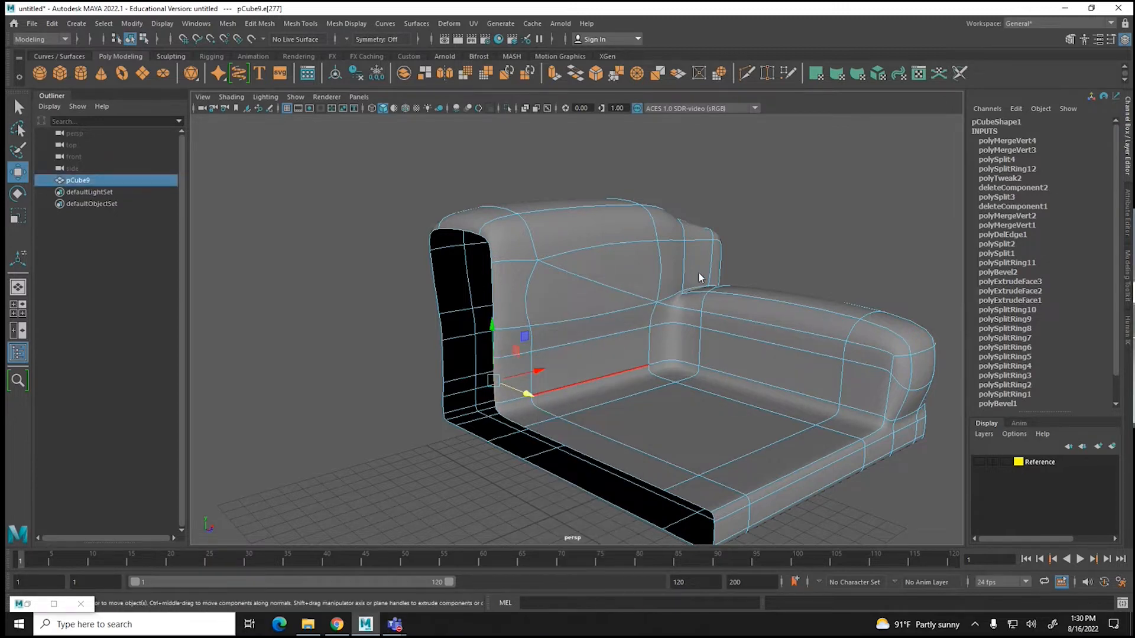
click(796, 219)
Step: Select the sofa half as an object and turn off its smooth preview
alt+drag(796, 216, 679, 329)
click(678, 389)
mouse_move(678, 393)
alt+mouse_down()
mouse_move(725, 413)
mouse_move(661, 431)
mouse_move(760, 416)
mouse_move(654, 412)
mouse_move(670, 414)
alt+mouse_up()
scroll(667, 427, up, 2)
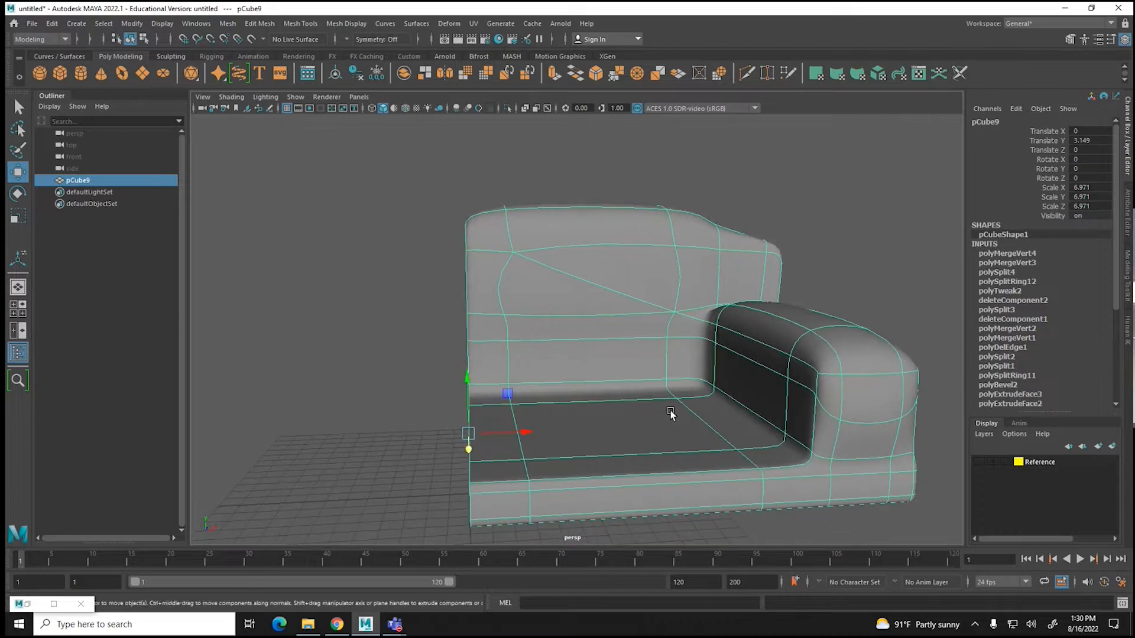
key(1)
scroll(600, 426, down, 5)
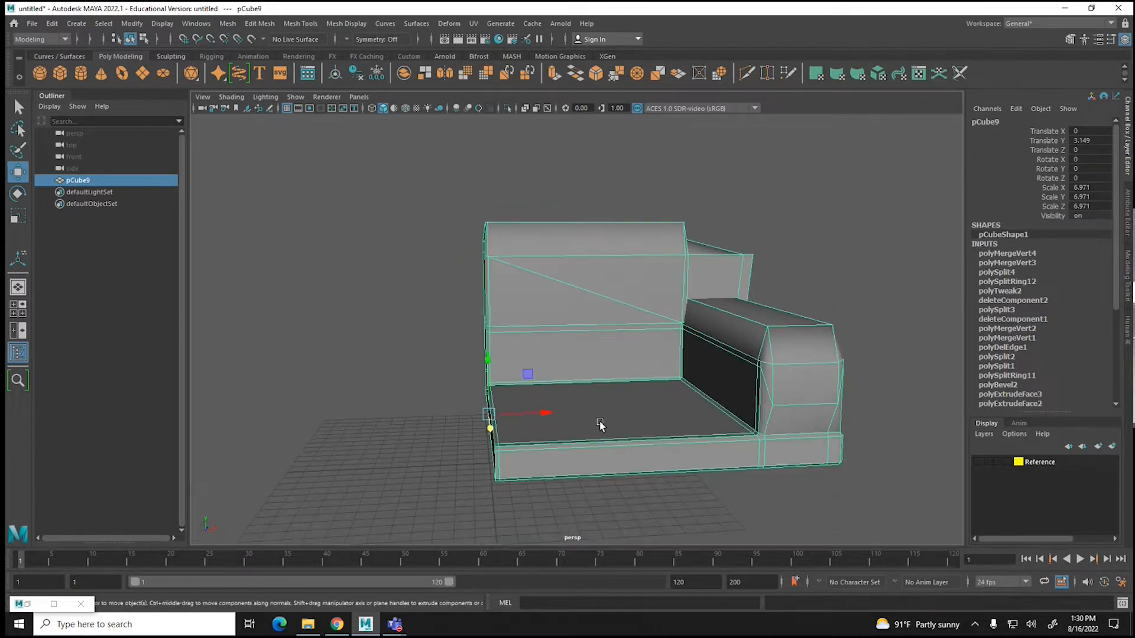
click(548, 470)
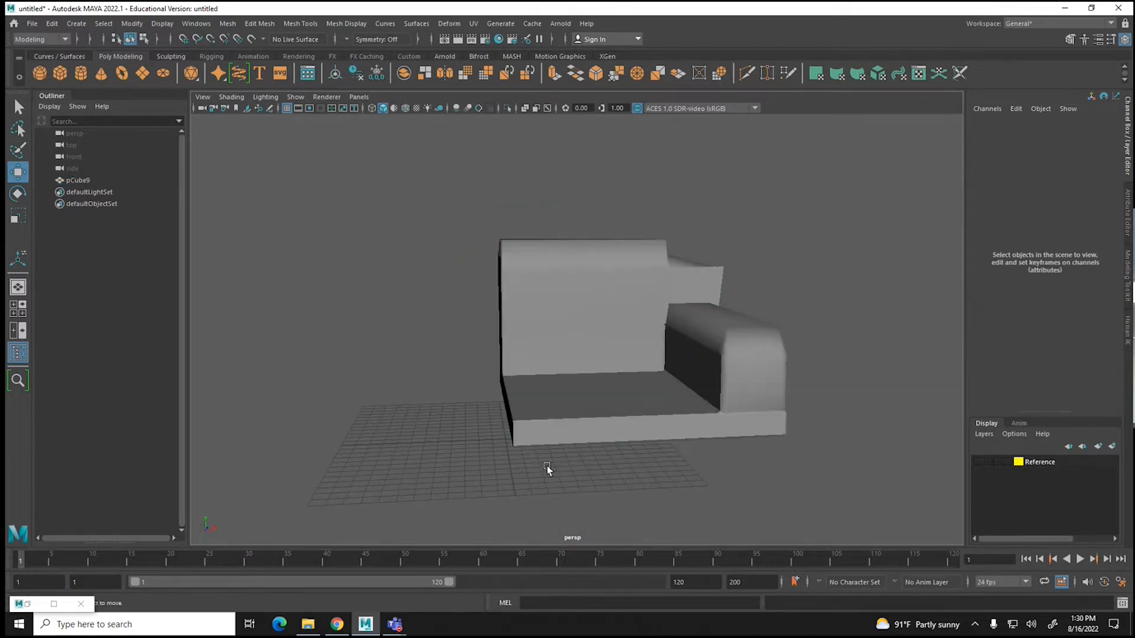
click(552, 435)
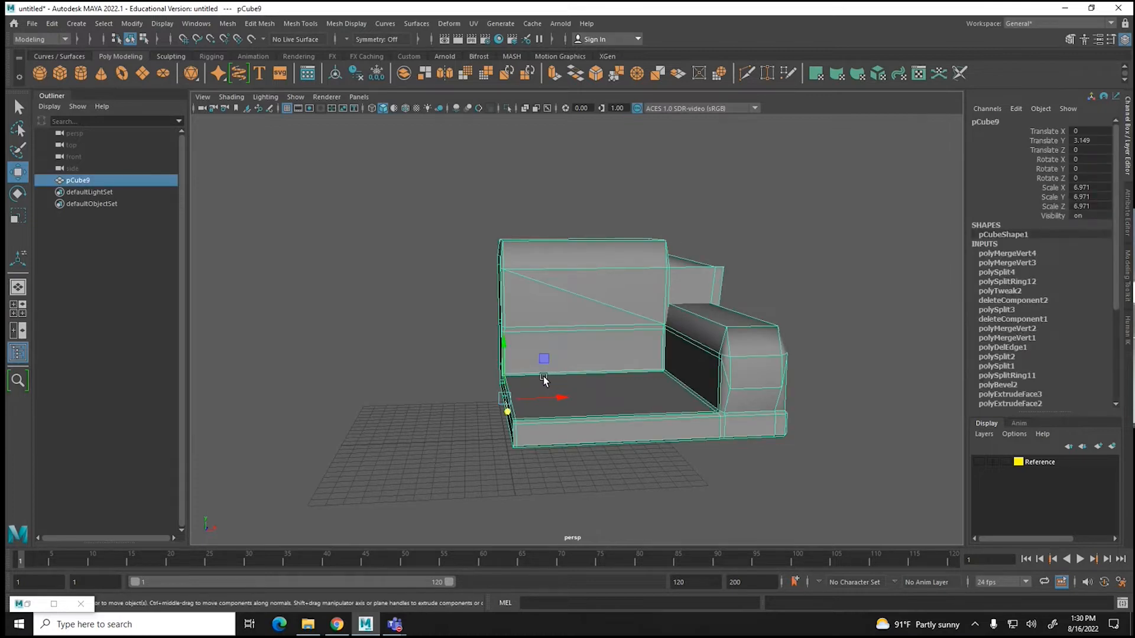
Step: Create a polygon cube beneath the sofa's base, reposition it, and turn on its smooth preview
alt+drag(590, 344, 771, 218)
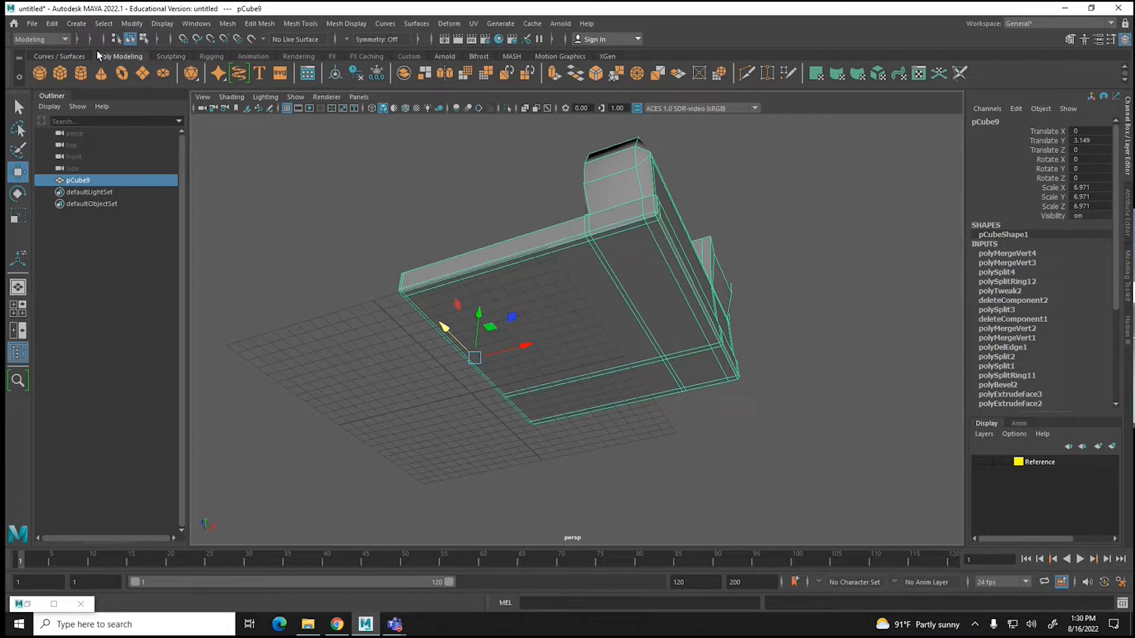
click(59, 72)
drag(503, 385, 429, 357)
key(r)
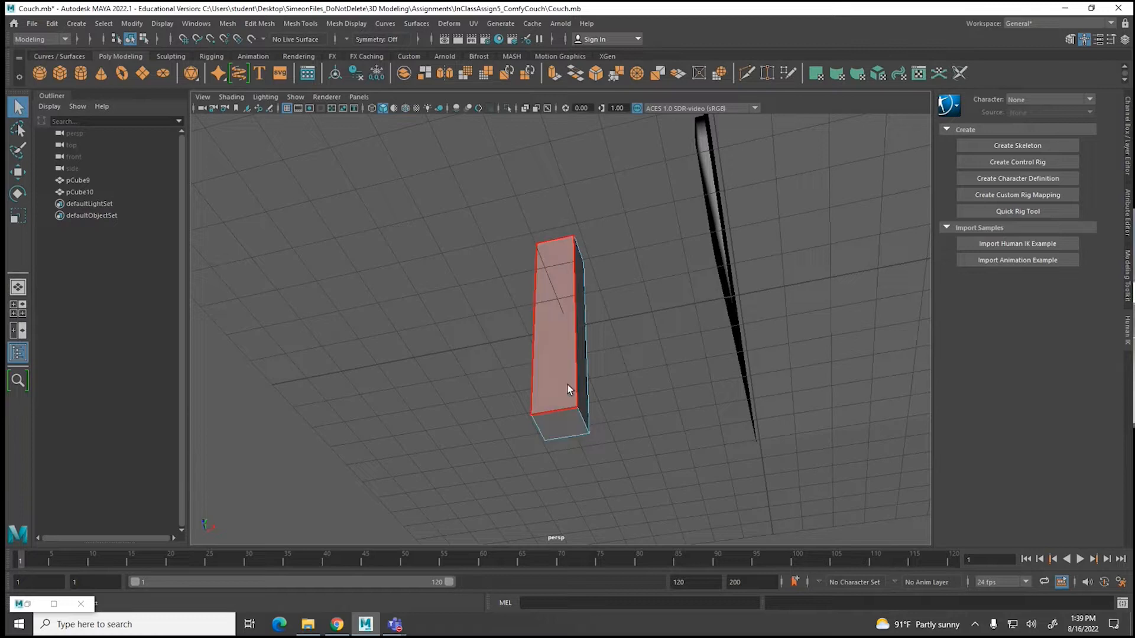
key(3)
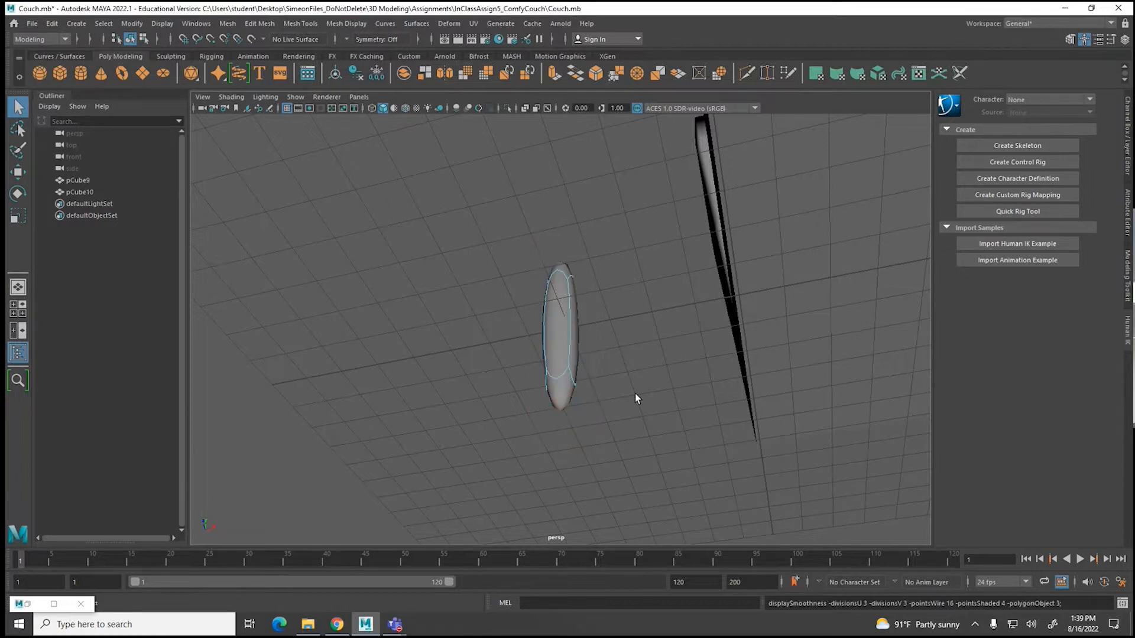
Step: Turn off the cube's smooth preview and select its bottom end face, then its top end face
scroll(635, 405, up, 4)
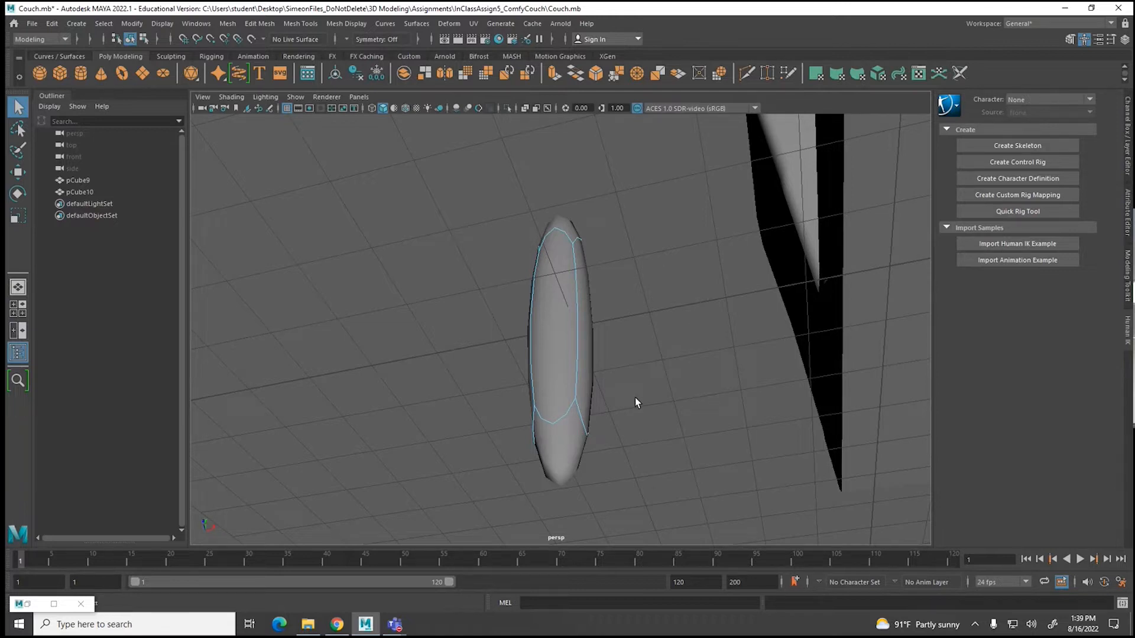
key(1)
click(543, 512)
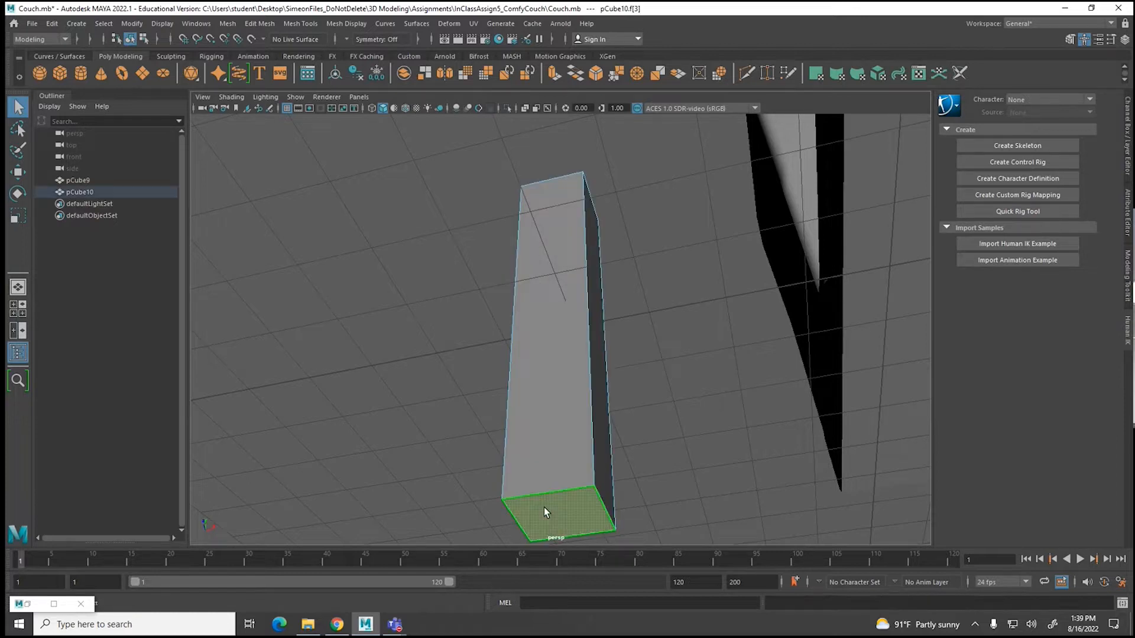
scroll(544, 508, down, 2)
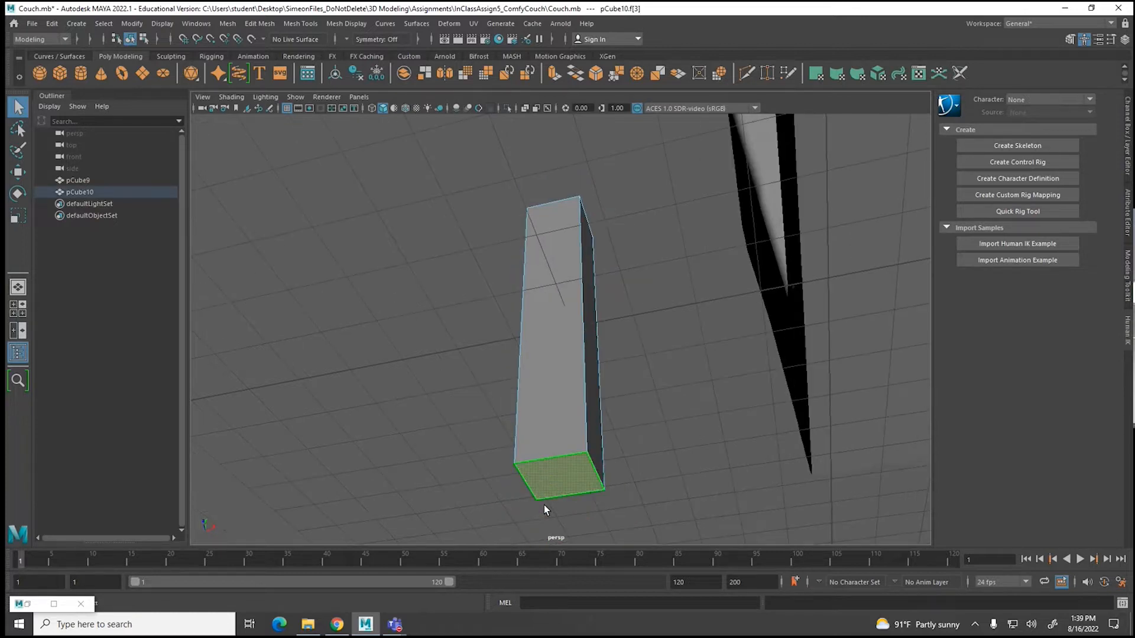
alt+drag(580, 336, 572, 431)
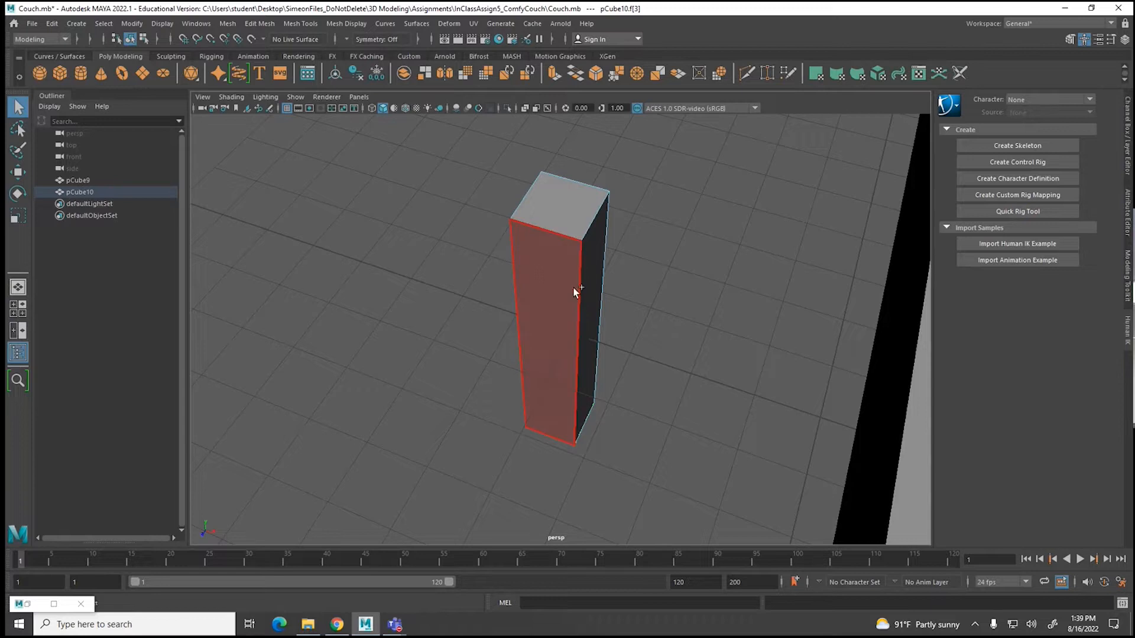
click(566, 217)
alt+drag(451, 345, 476, 249)
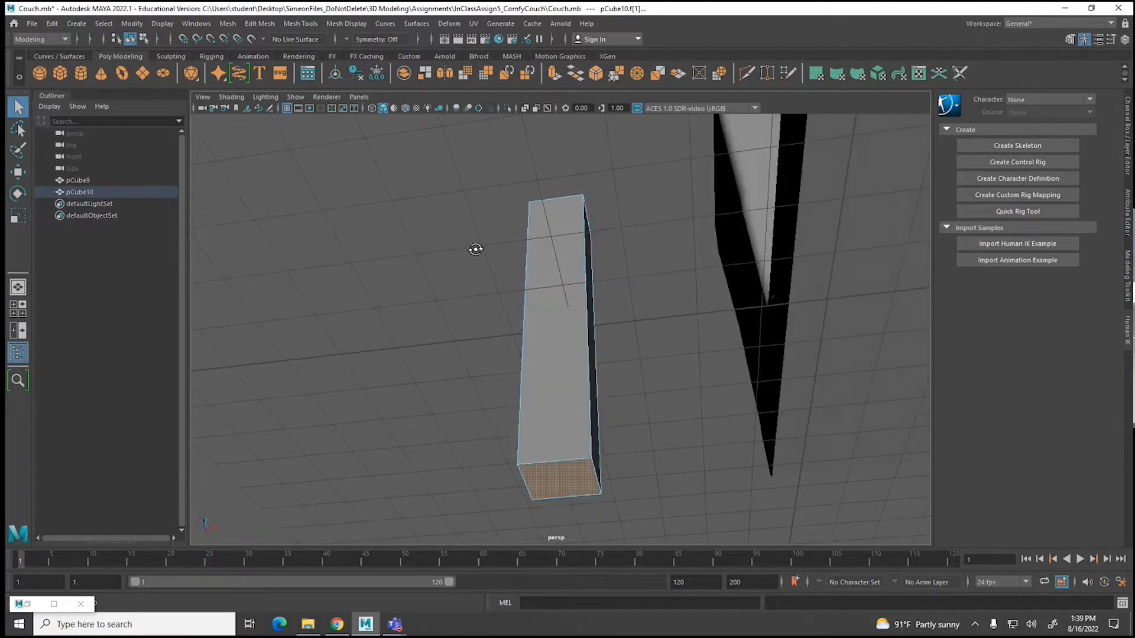
click(260, 24)
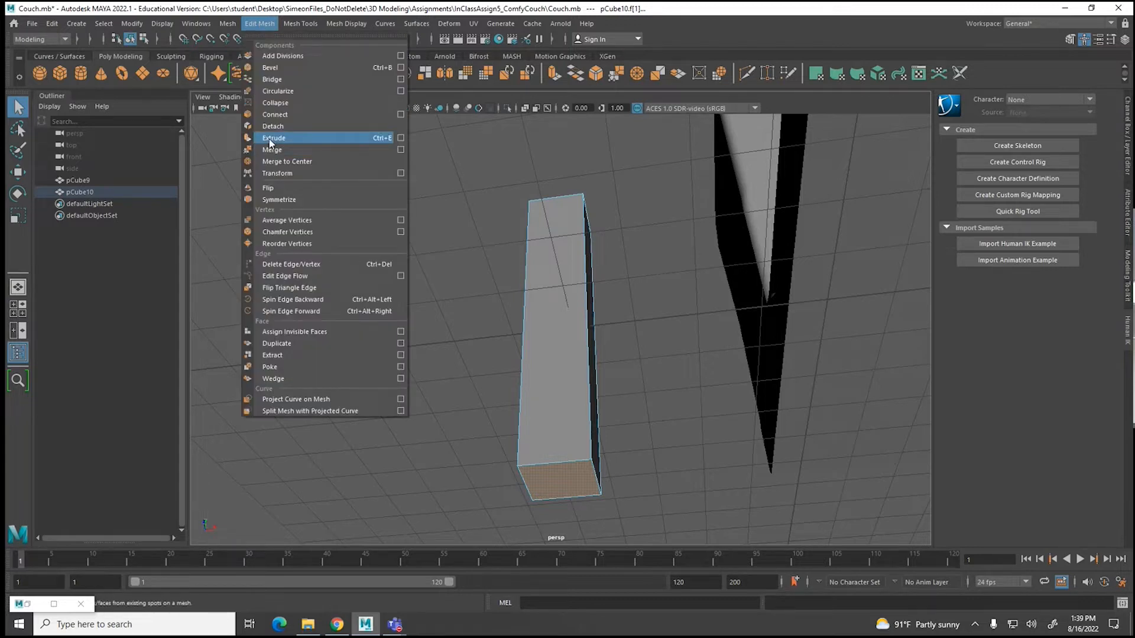
Step: Bevel the edges around the cube's top and bottom ends with a fraction of 0.2, and check the shape in smooth preview
right_drag(562, 461, 556, 261)
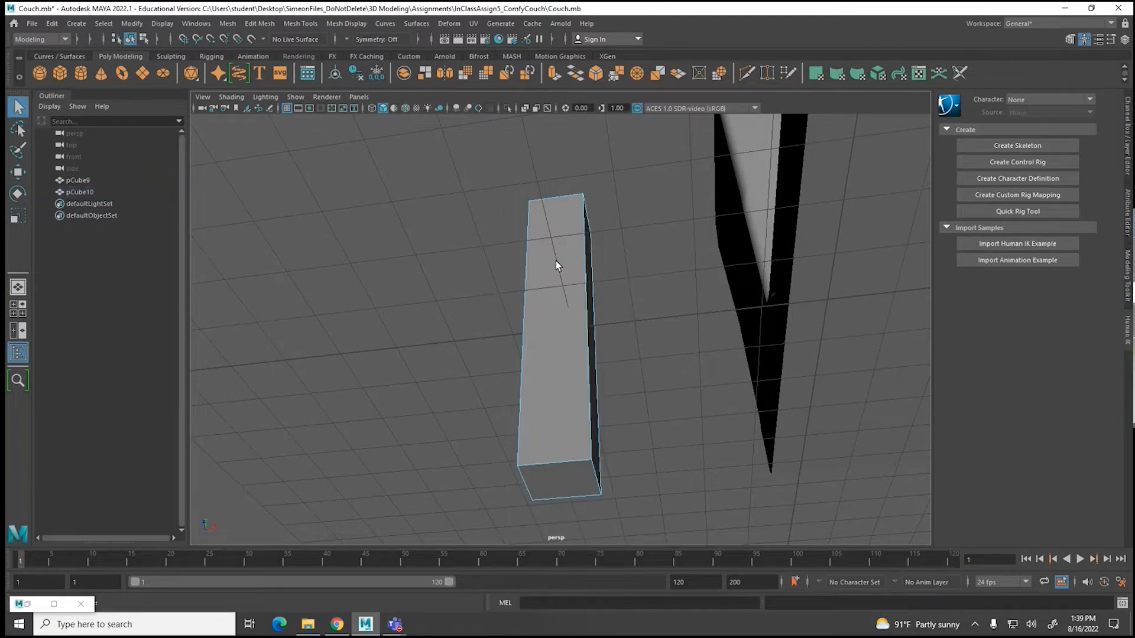
click(555, 198)
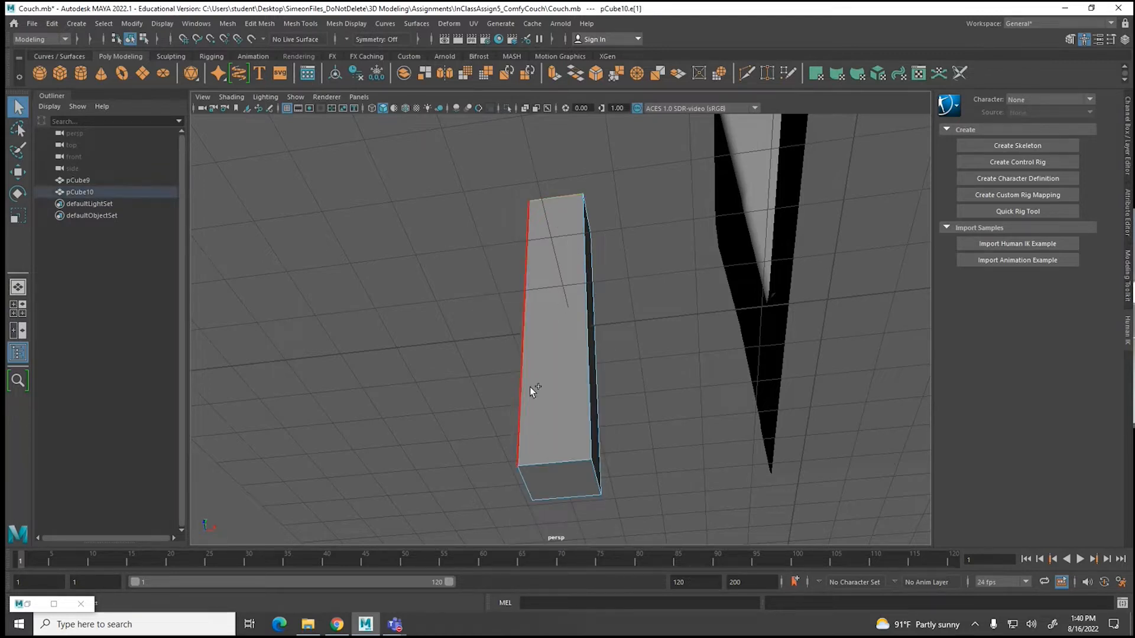
shift+click(555, 464)
alt+drag(621, 344, 596, 299)
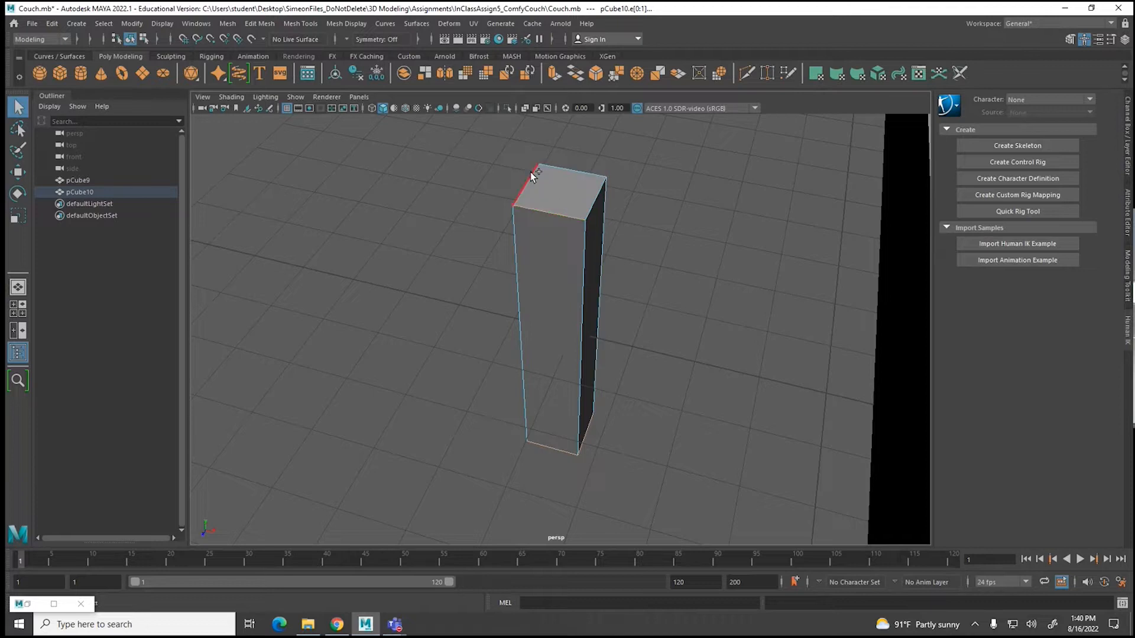
click(258, 24)
click(277, 69)
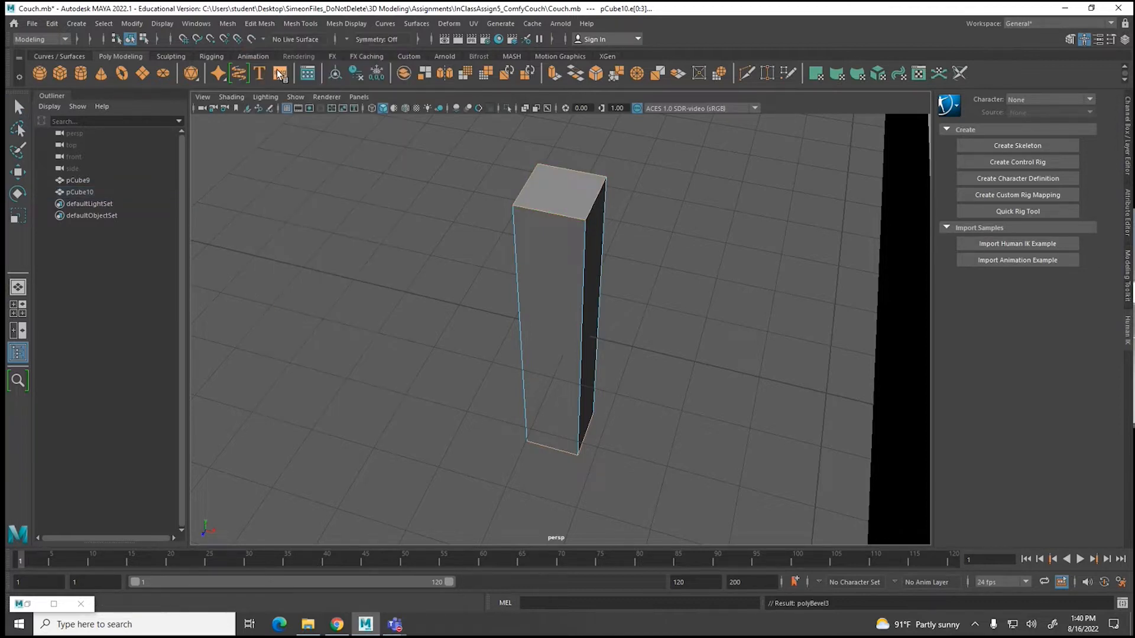
drag(773, 344, 779, 344)
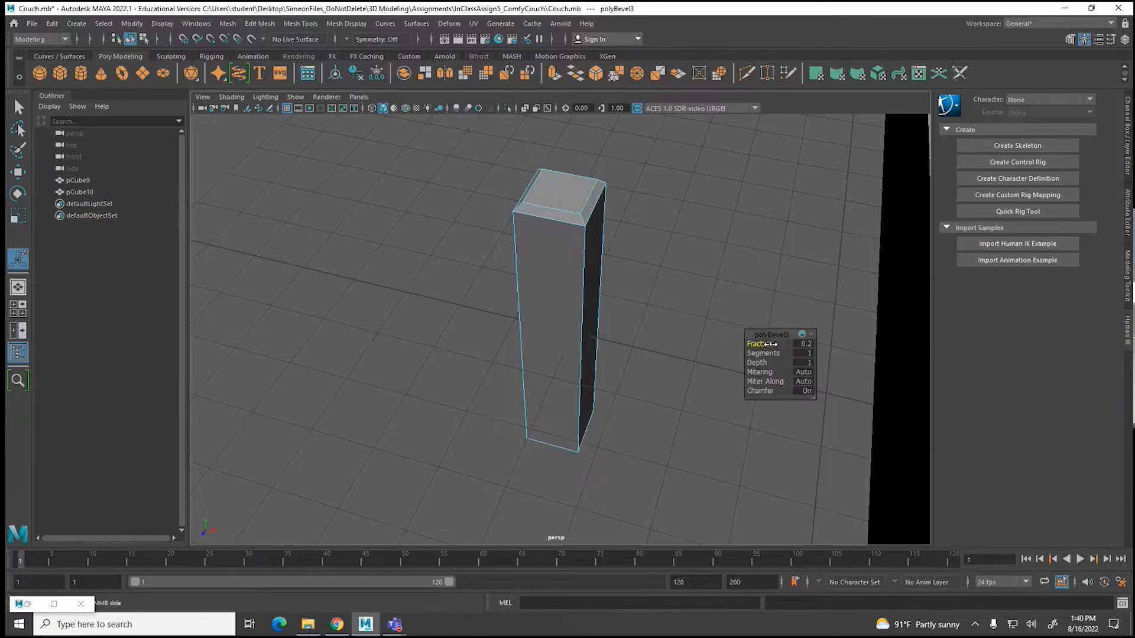
key(3)
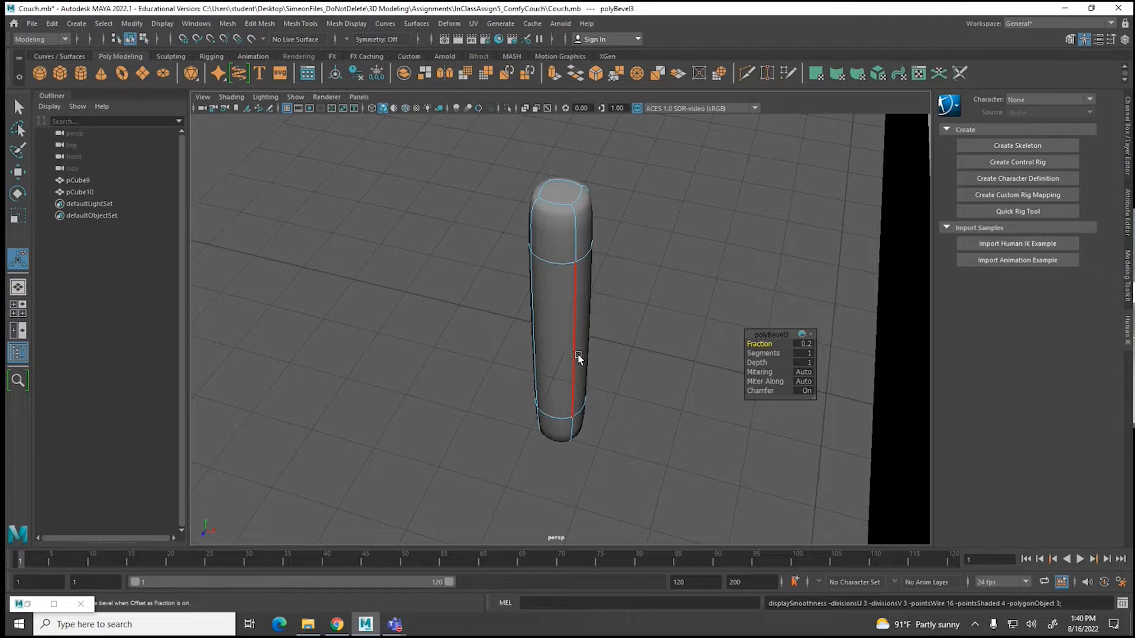
alt+drag(562, 380, 588, 322)
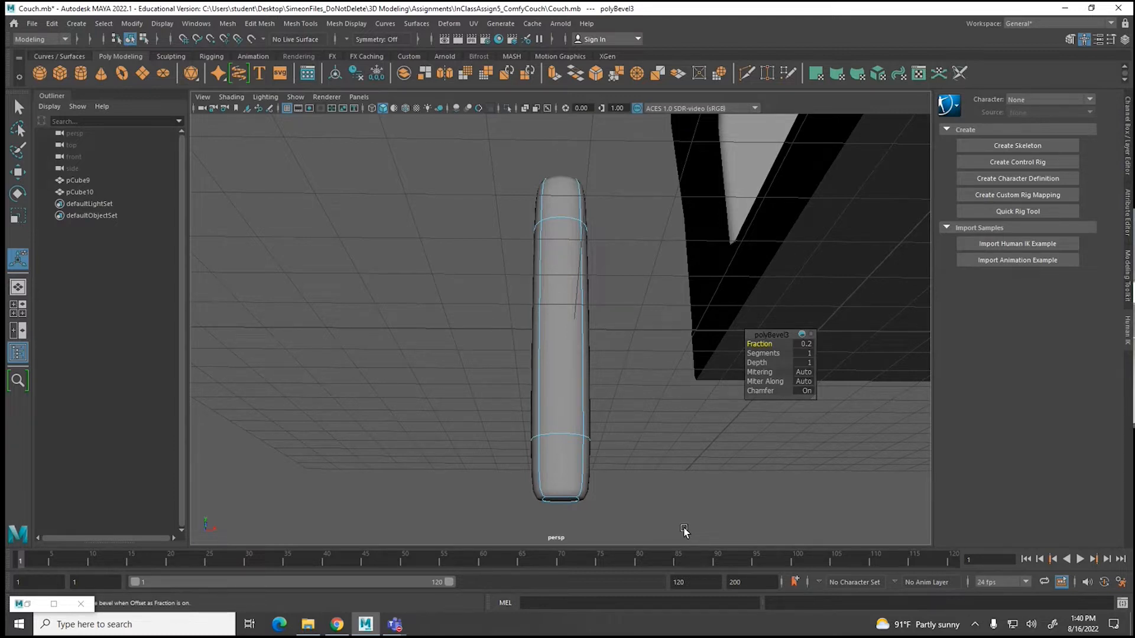
Step: Turn off the smooth preview, return to object mode, and delete the separate cube beneath the sofa
key(1)
right_drag(583, 300, 645, 288)
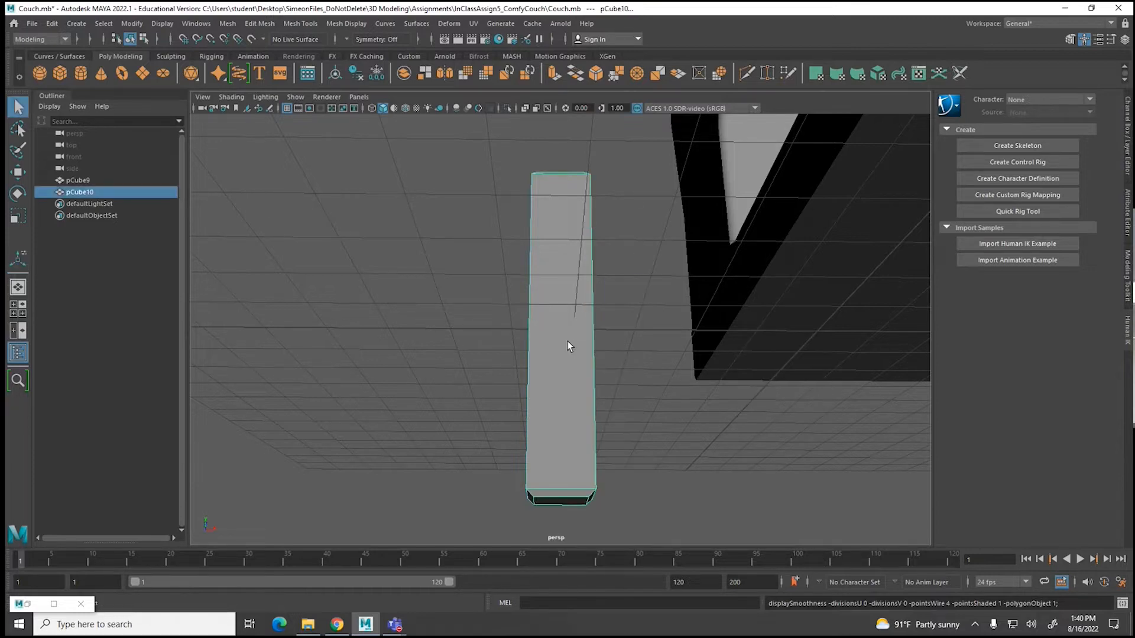
key(Delete)
Step: Select the sofa half, switch to face selection, and pick the long narrow border face along one edge of its underside
alt+drag(568, 344, 786, 208)
click(786, 208)
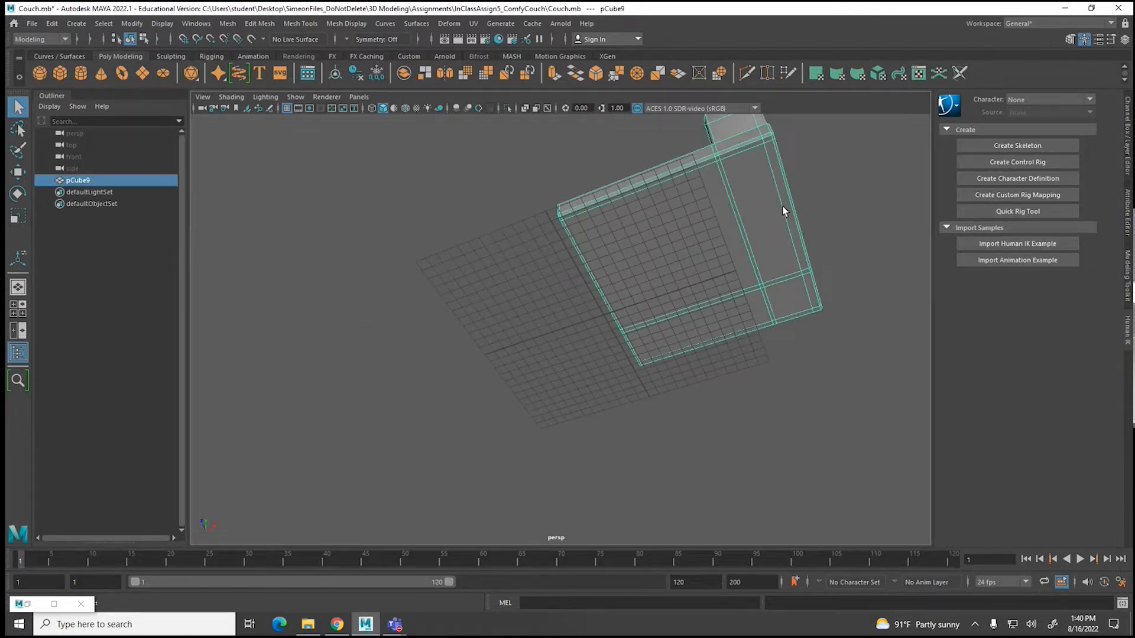
key(f)
scroll(558, 311, up, 5)
alt+drag(557, 317, 588, 305)
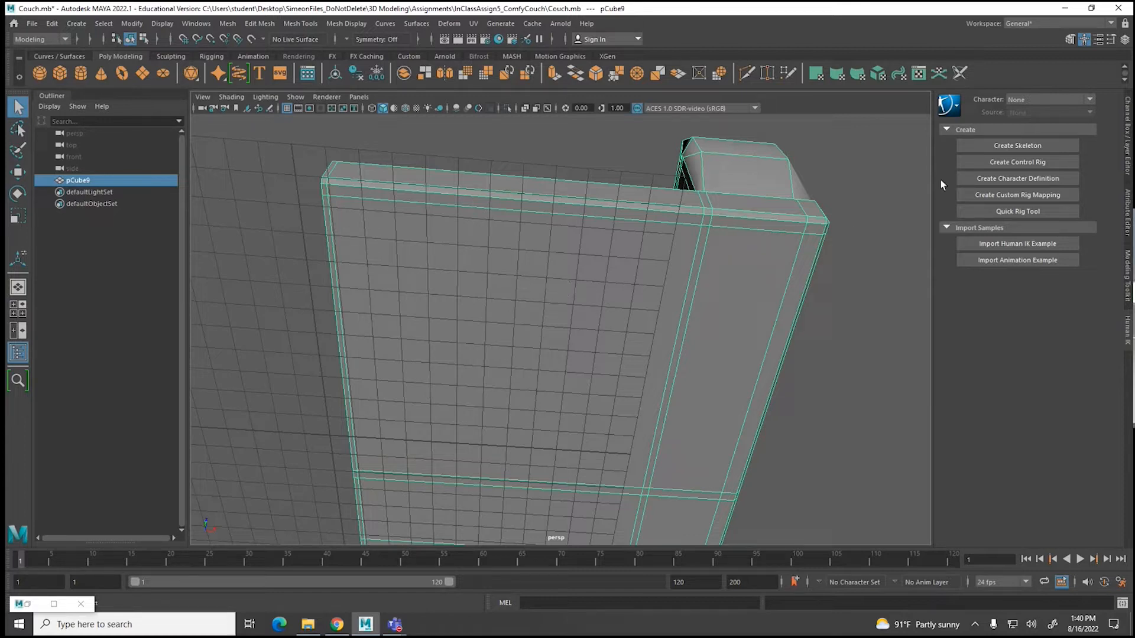
right_drag(814, 229, 815, 265)
click(813, 232)
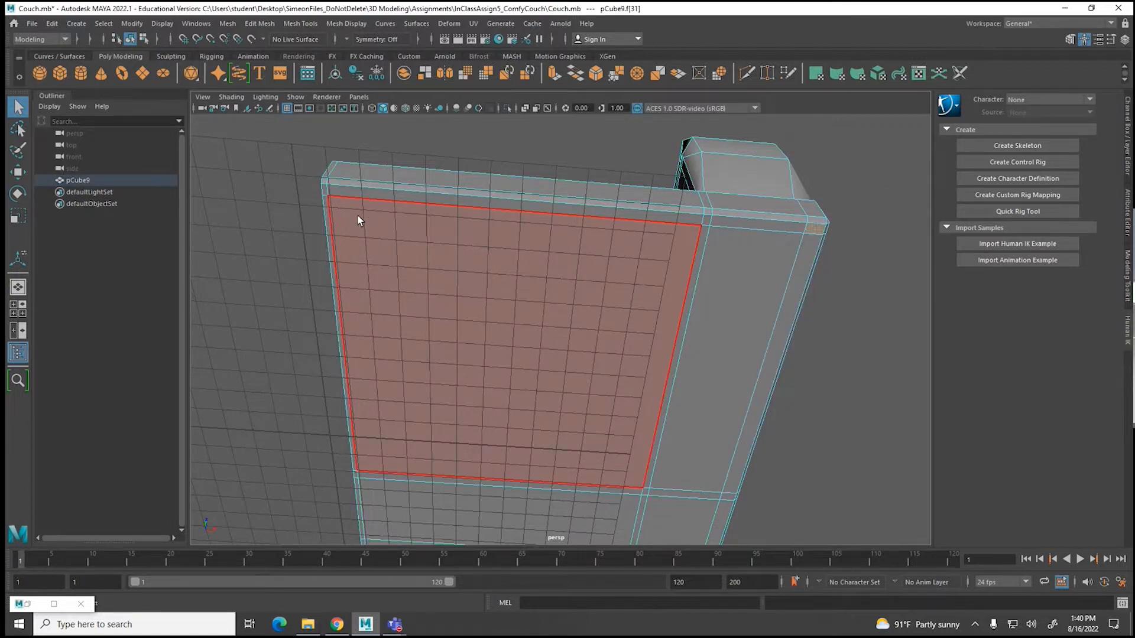
click(335, 190)
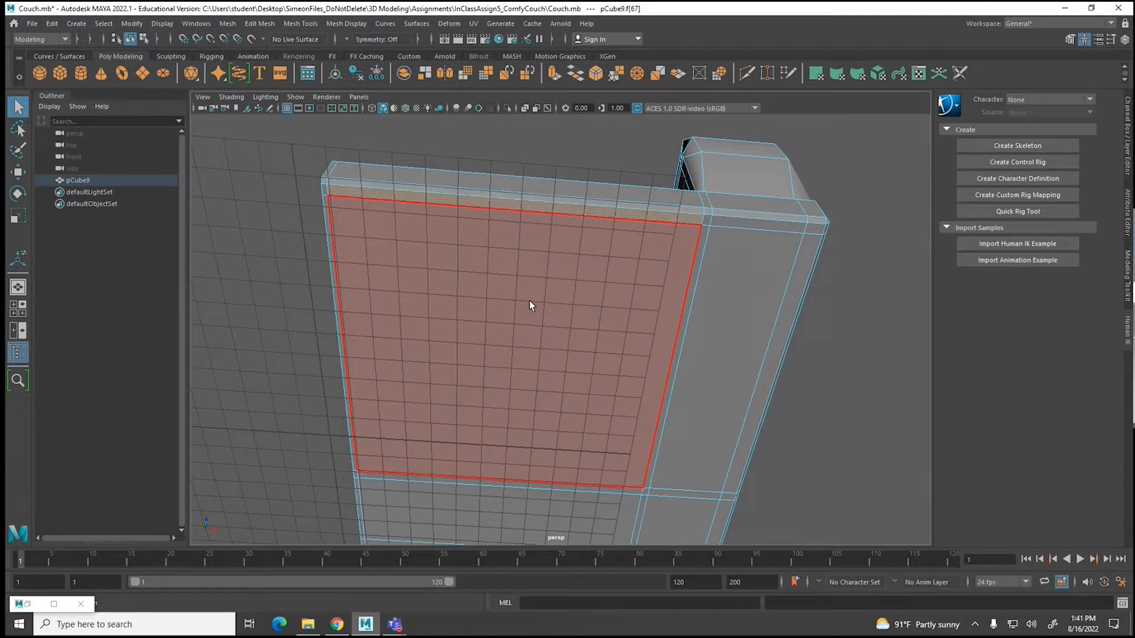
alt+drag(527, 300, 520, 275)
alt+middle_drag(520, 276, 535, 338)
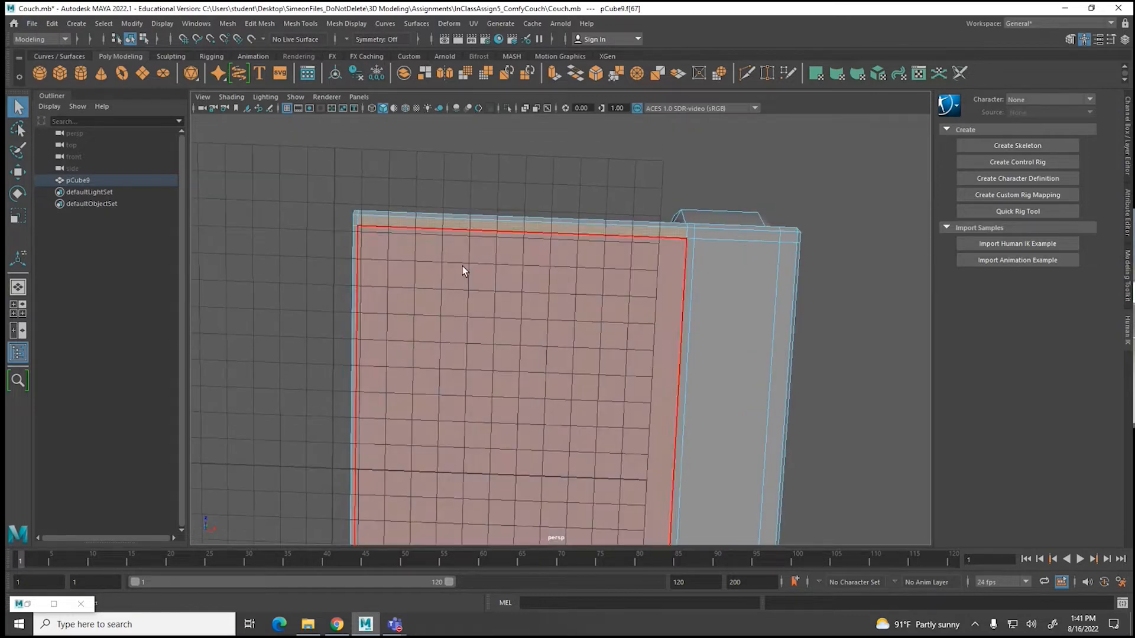
Step: Hide the grid in the perspective view and bring the couch's underside into view
click(287, 108)
alt+drag(540, 324, 549, 325)
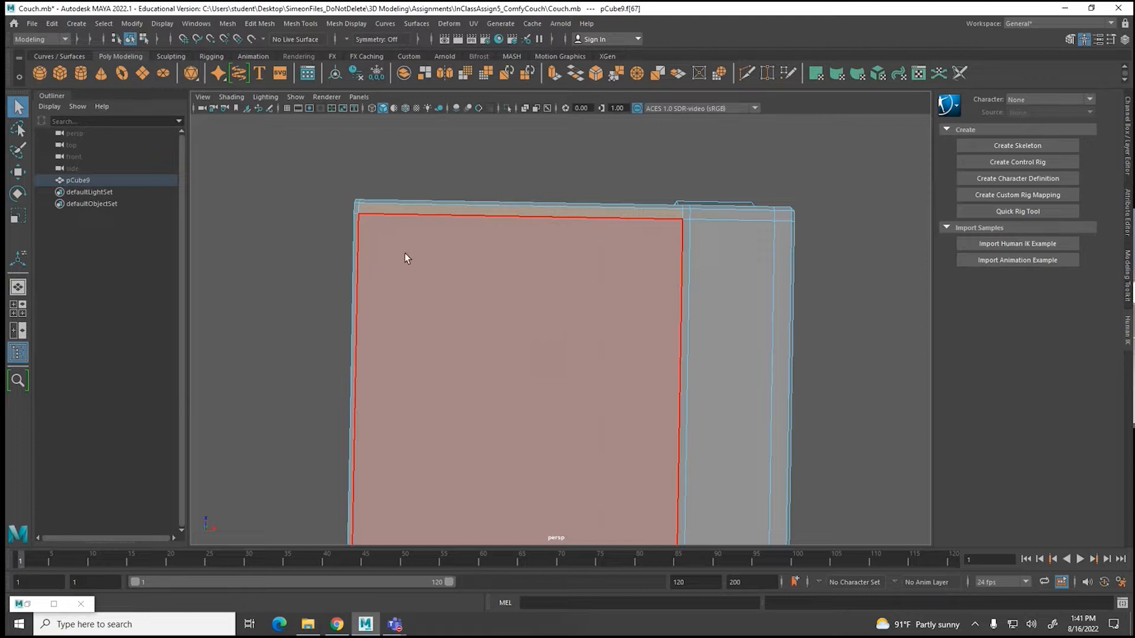
scroll(545, 279, down, 2)
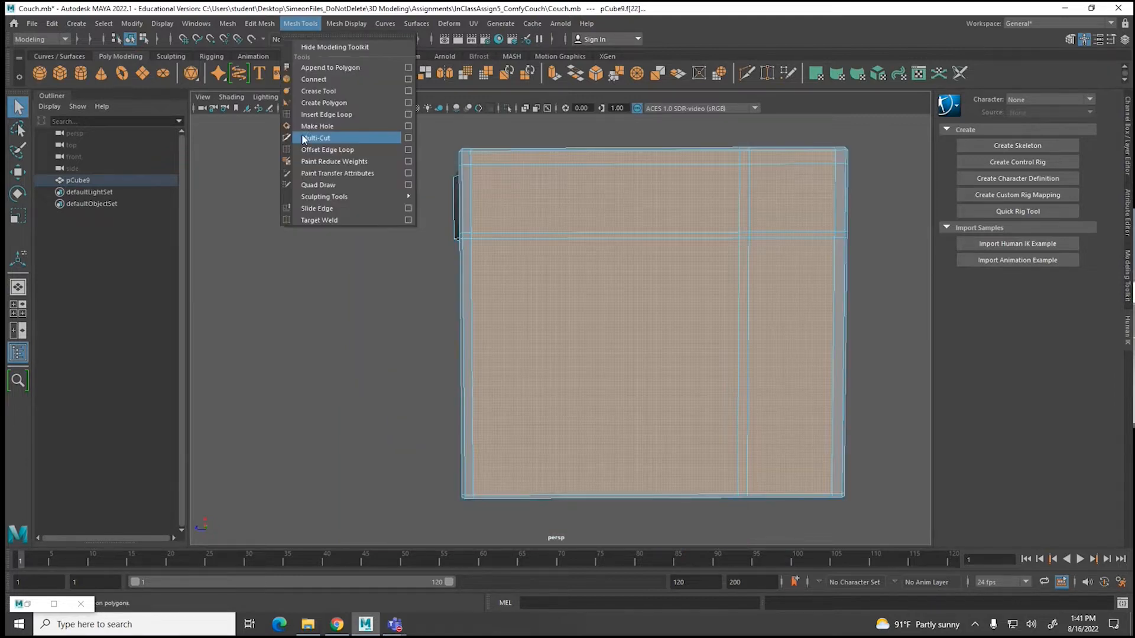
Step: Try to insert an edge loop near one side of the couch's underside
click(325, 115)
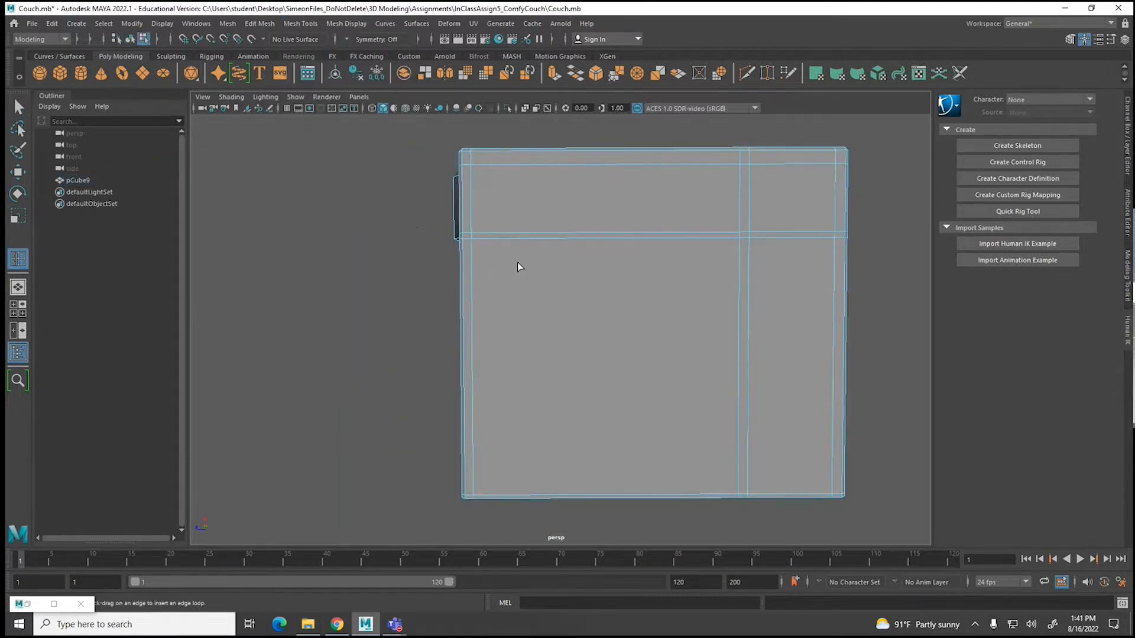
click(491, 237)
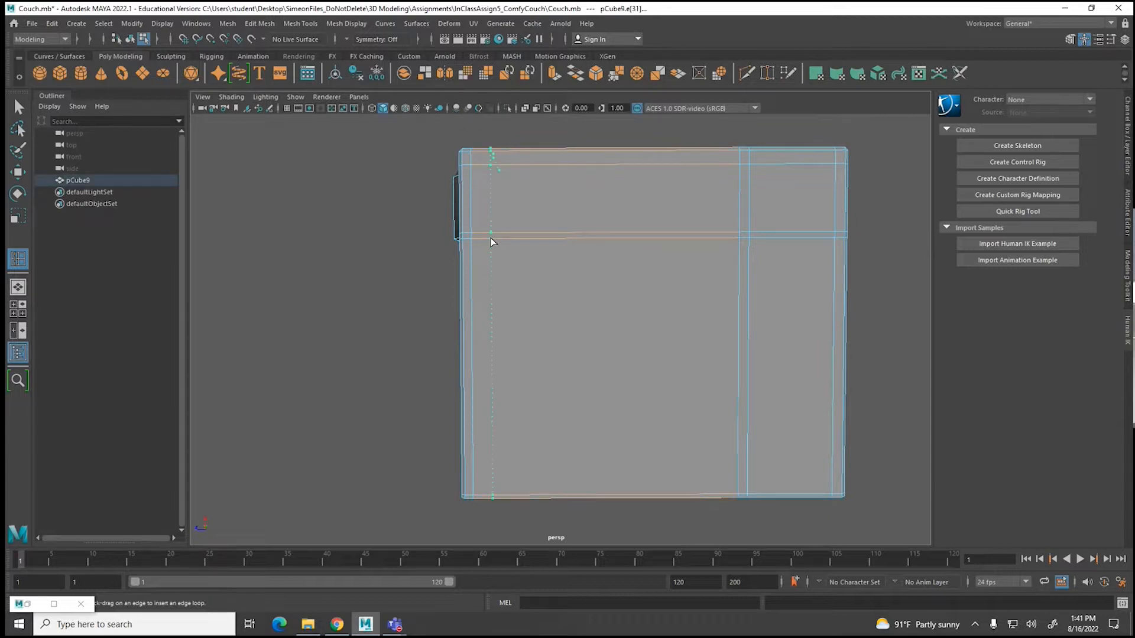
alt+drag(494, 240, 535, 296)
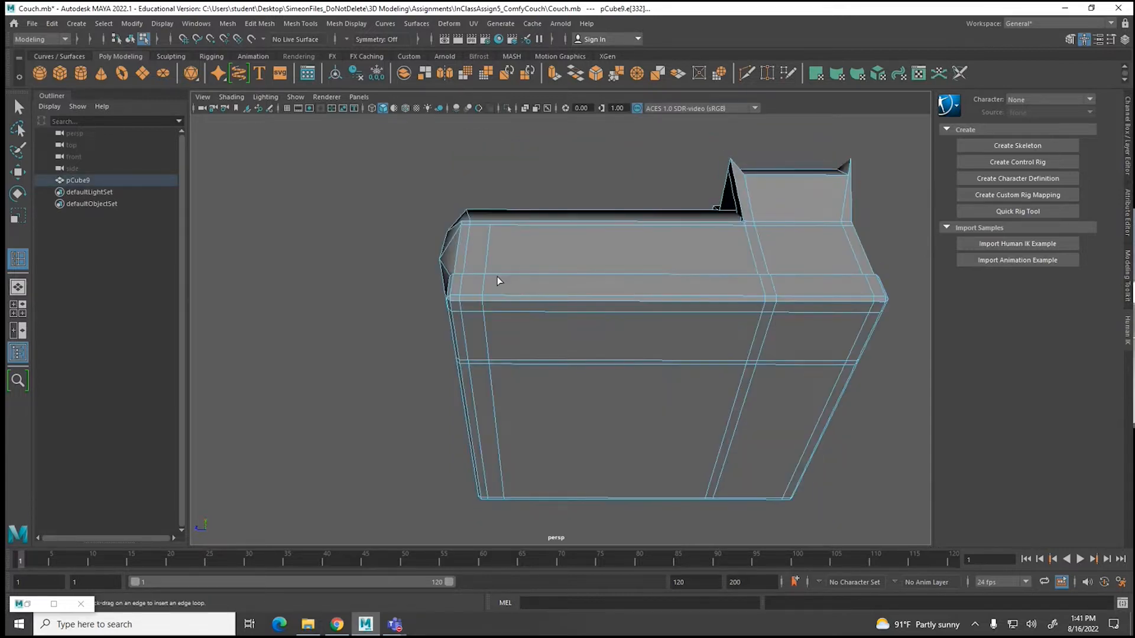
key(ctrl+z)
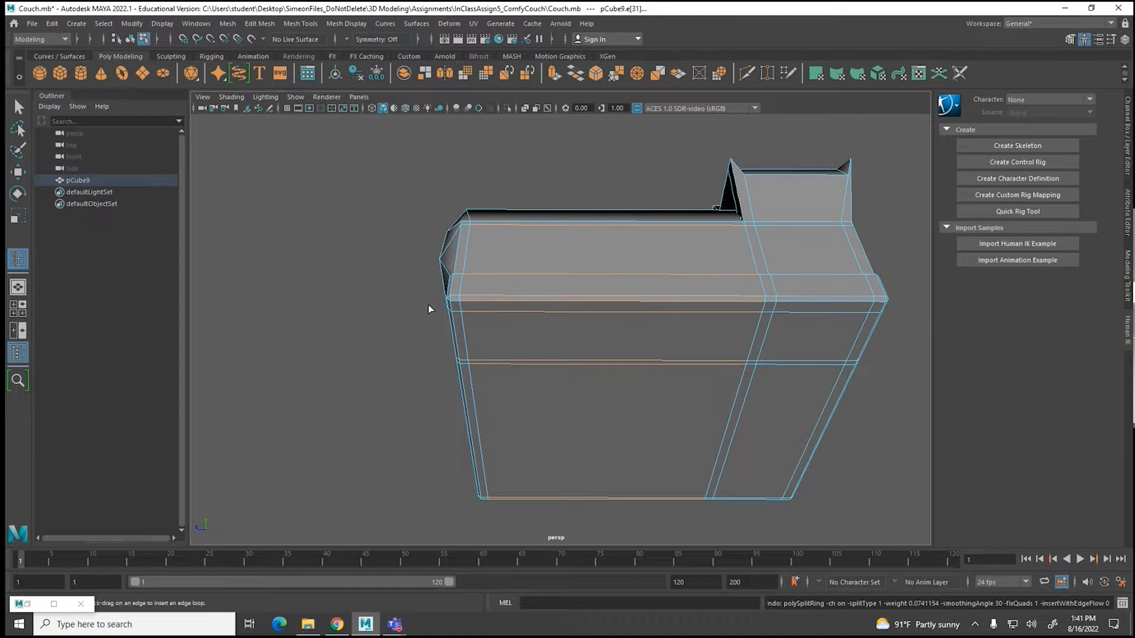
Step: Use Multi-Cut to cut two lines along the couch's underside, one set slightly inward from each side edge
alt+drag(429, 308, 418, 270)
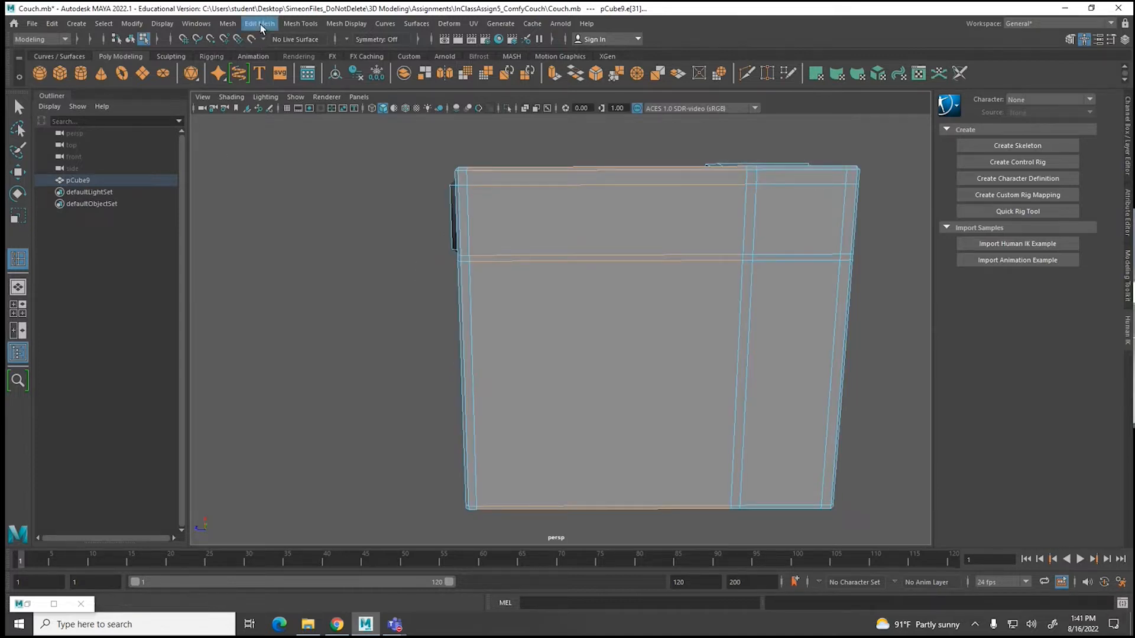
click(292, 24)
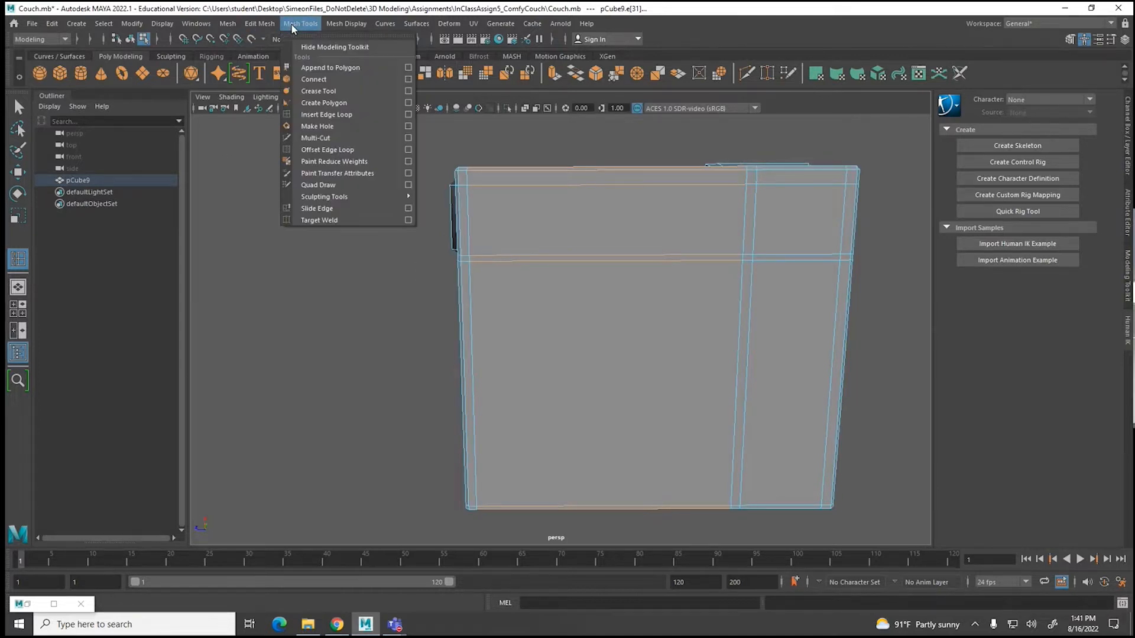
click(302, 137)
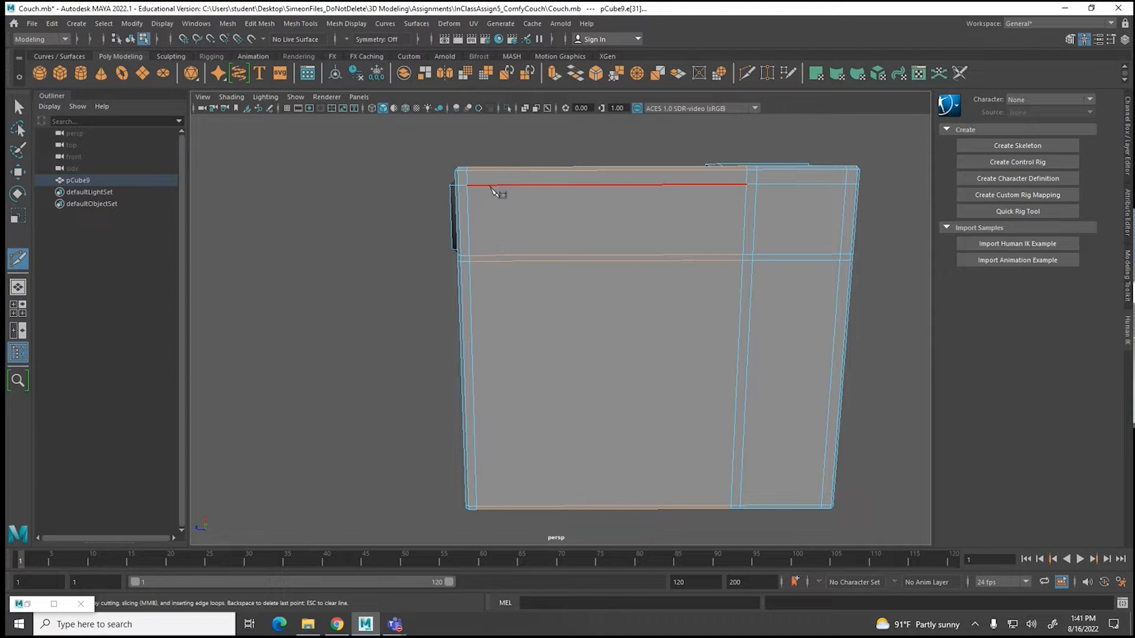
click(490, 186)
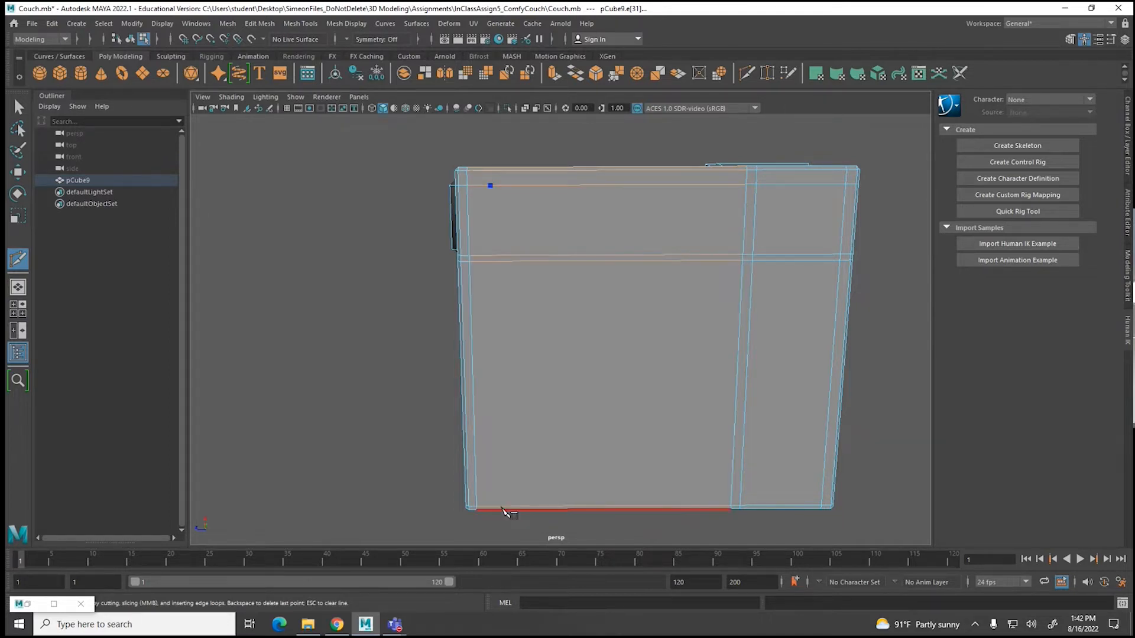
click(501, 508)
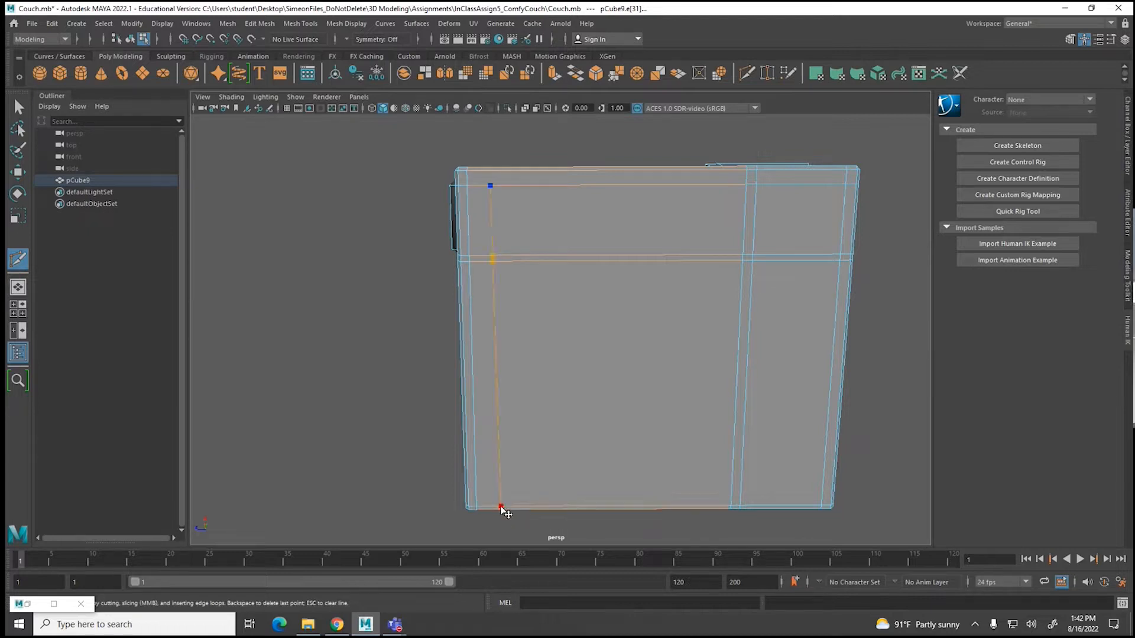
key(ctrl+z)
click(499, 507)
key(Return)
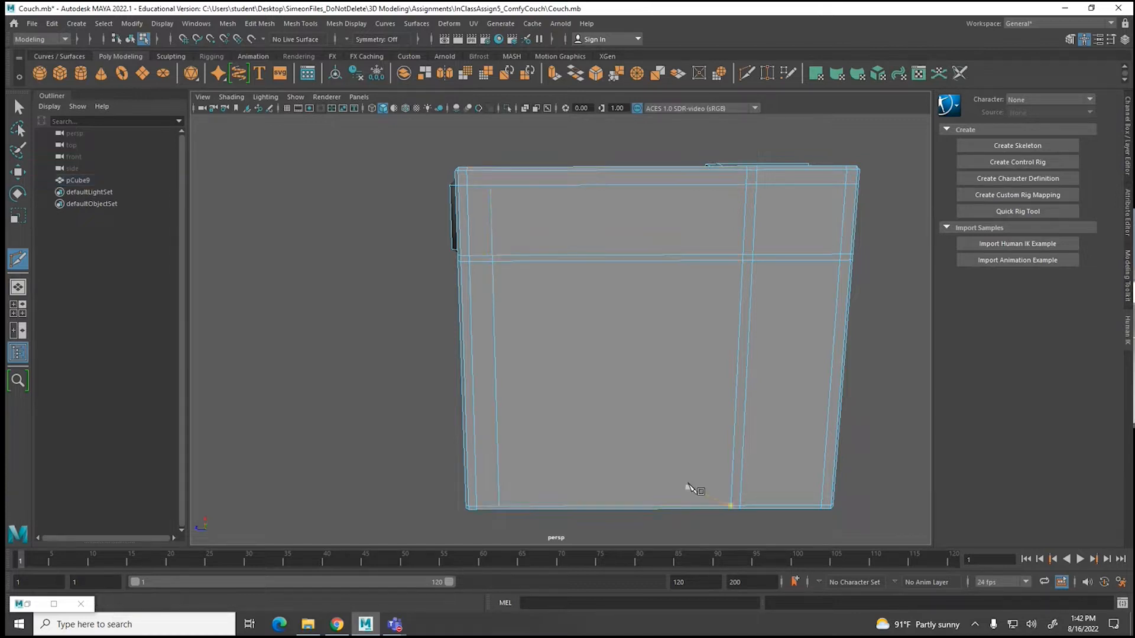
click(823, 185)
click(802, 507)
key(Return)
Step: Cut two crosswise lines near opposite ends of the underside, crossing the side cuts to outline small corner faces
click(468, 211)
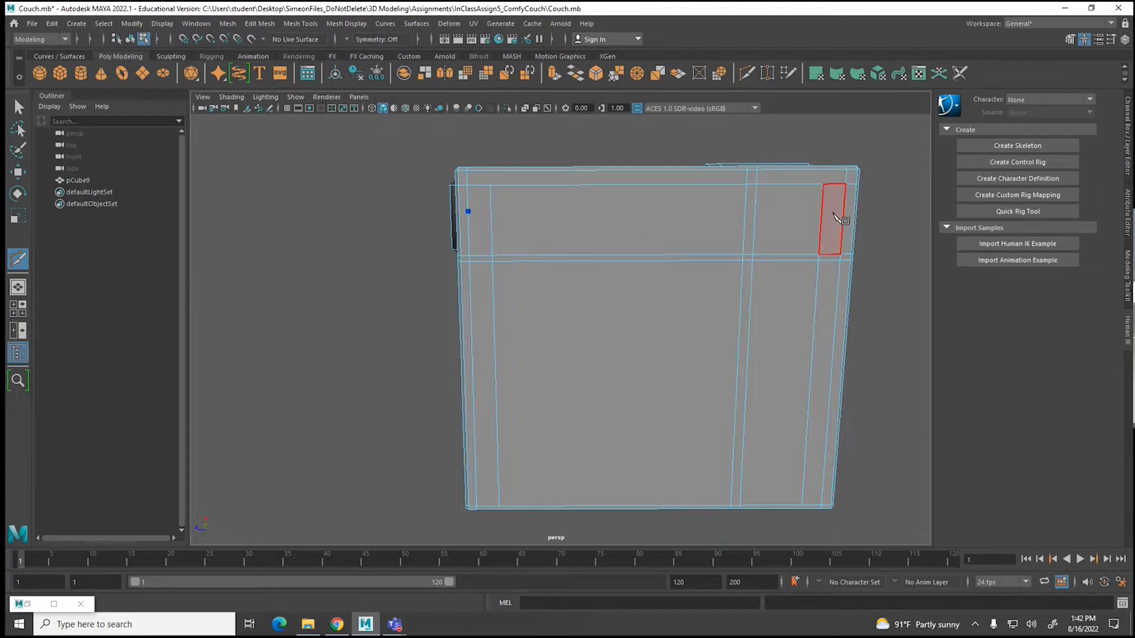
click(843, 211)
key(Return)
click(475, 486)
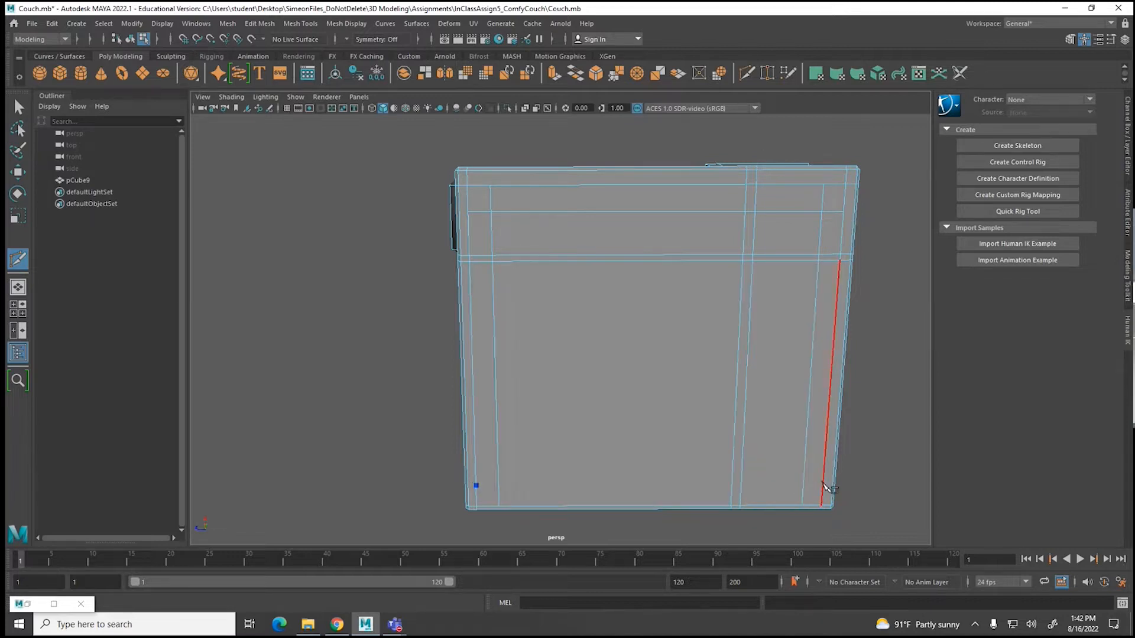
click(824, 486)
key(Return)
click(491, 260)
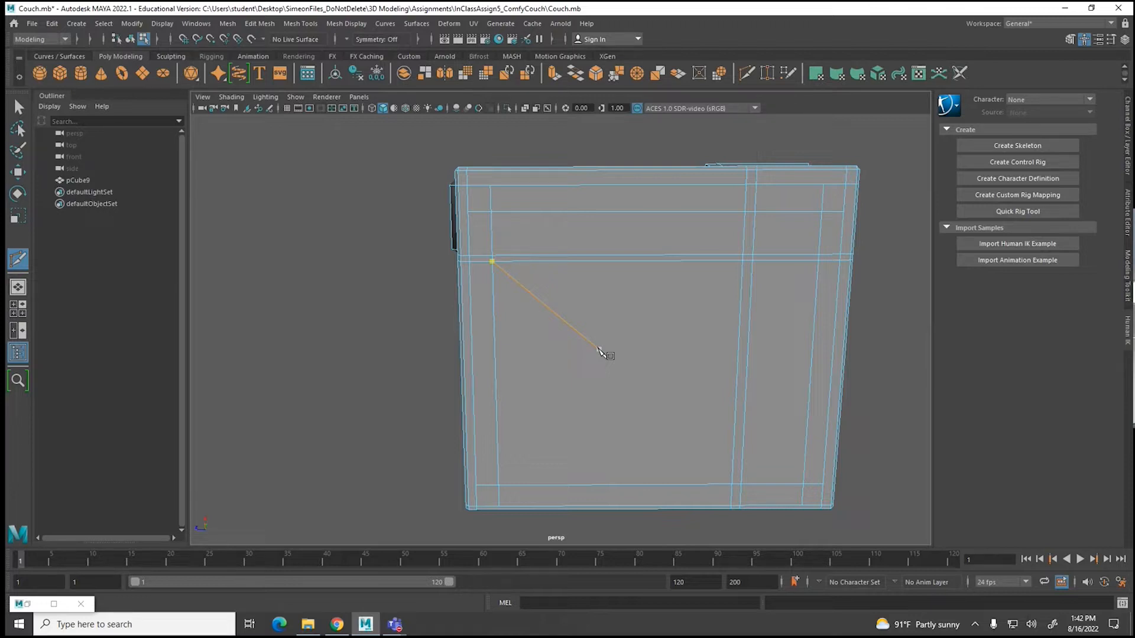
key(Escape)
click(492, 261)
key(Escape)
Step: Extrude the four small corner faces of the underside downward with a Local Translate Z of about 2.113 to form legs
click(17, 171)
right_drag(512, 218, 509, 253)
click(480, 237)
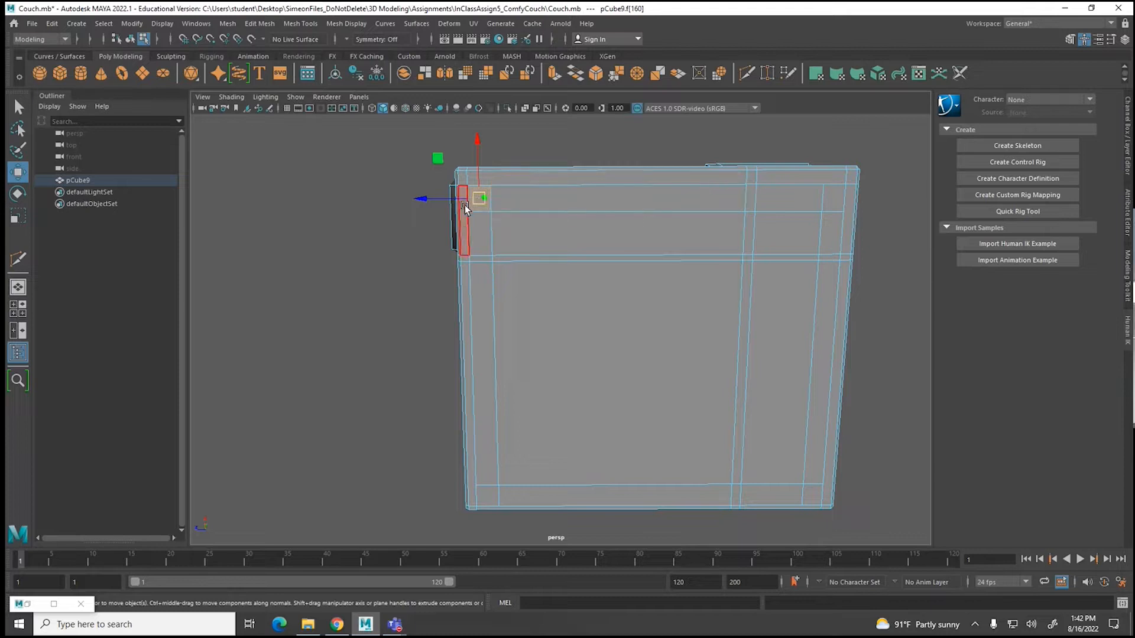
shift+click(832, 197)
shift+click(809, 495)
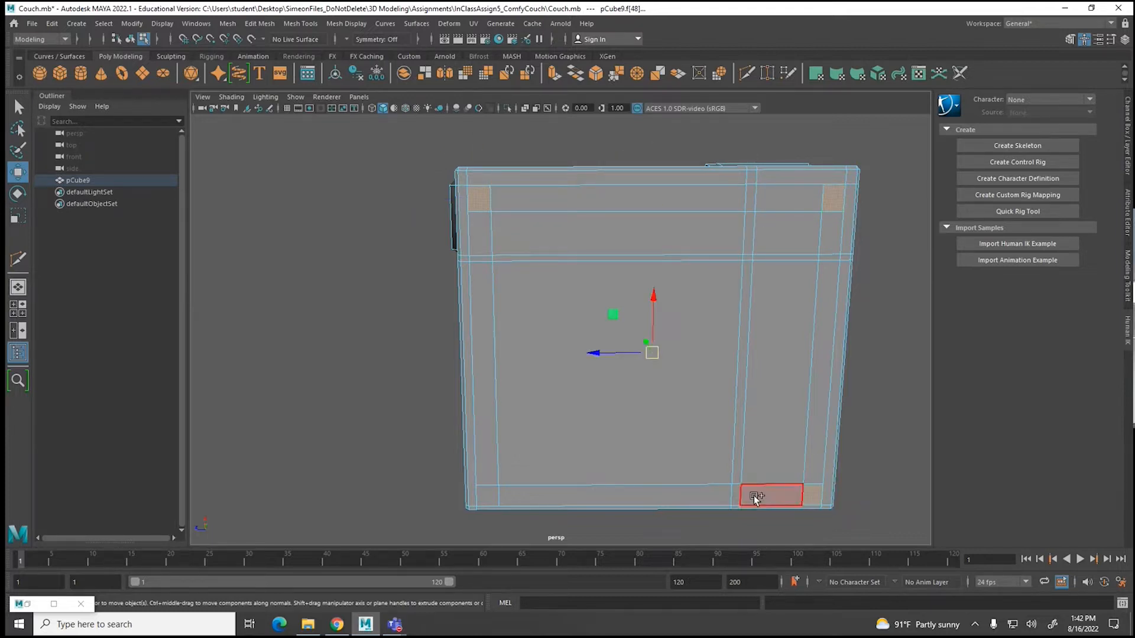
shift+click(487, 495)
alt+drag(639, 517, 724, 448)
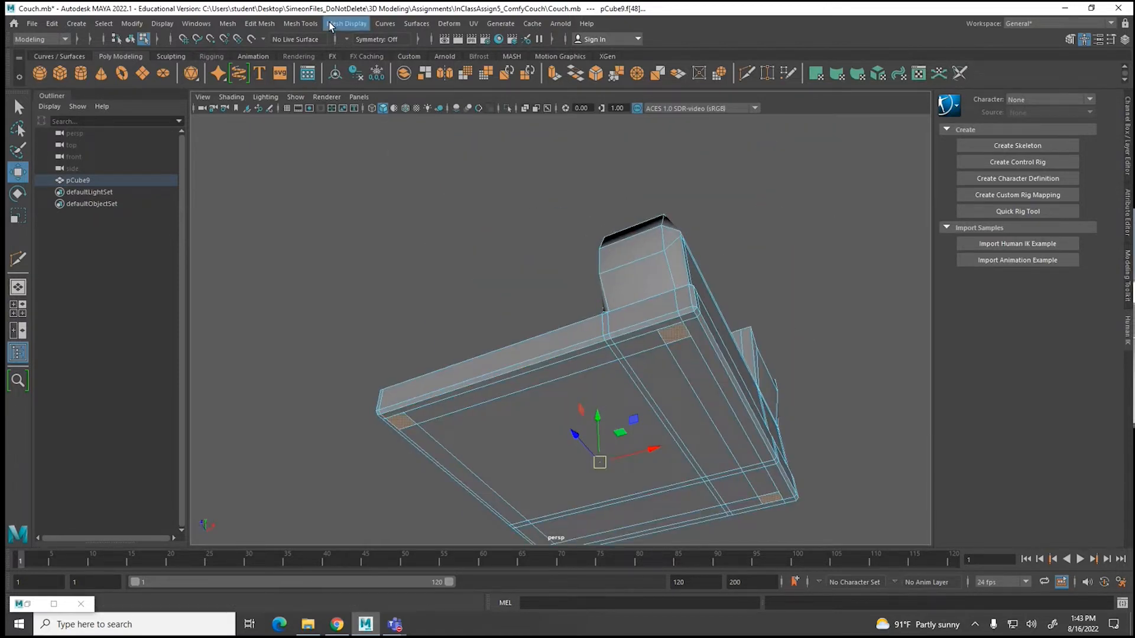
click(303, 23)
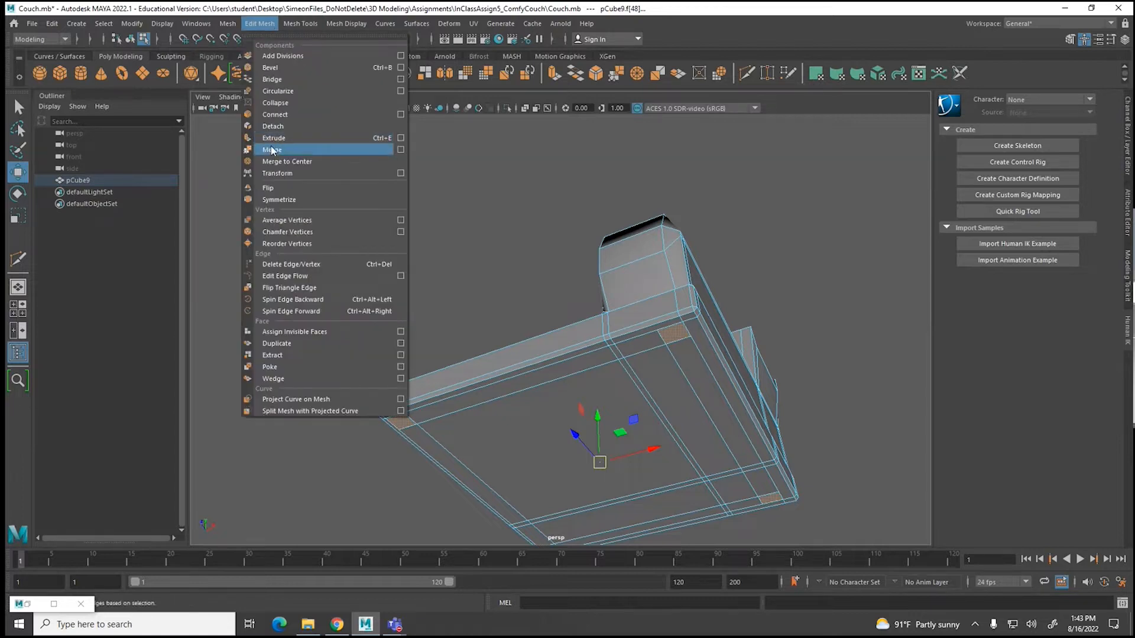
click(307, 145)
drag(778, 534, 656, 522)
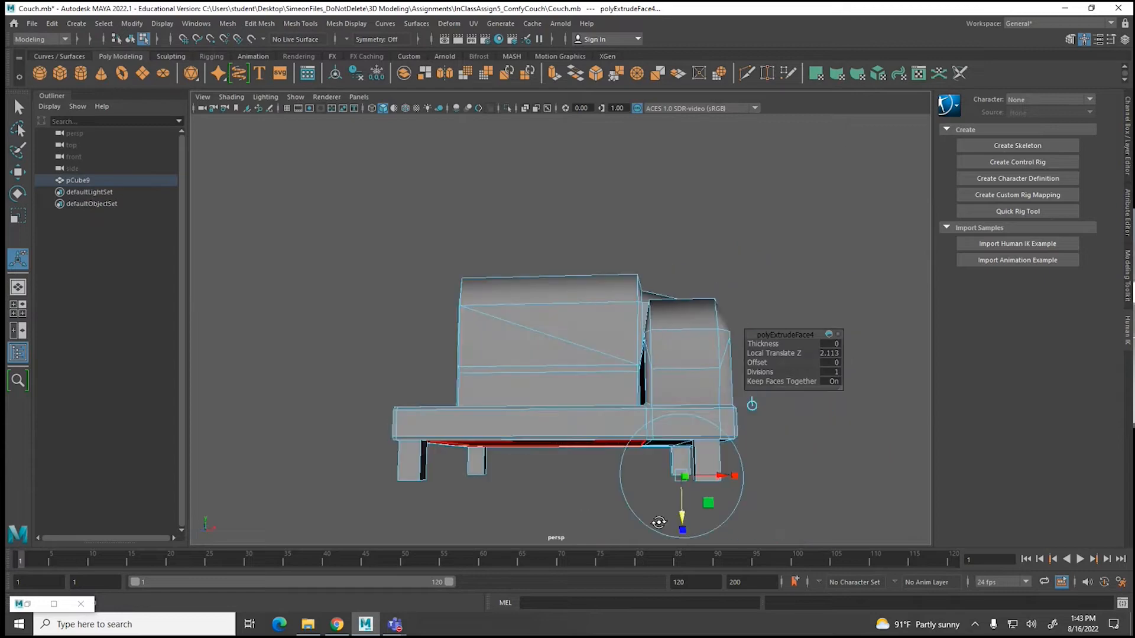
Step: Examine the new legs from below in smooth mesh preview and compare them with the unsmoothed display
key(3)
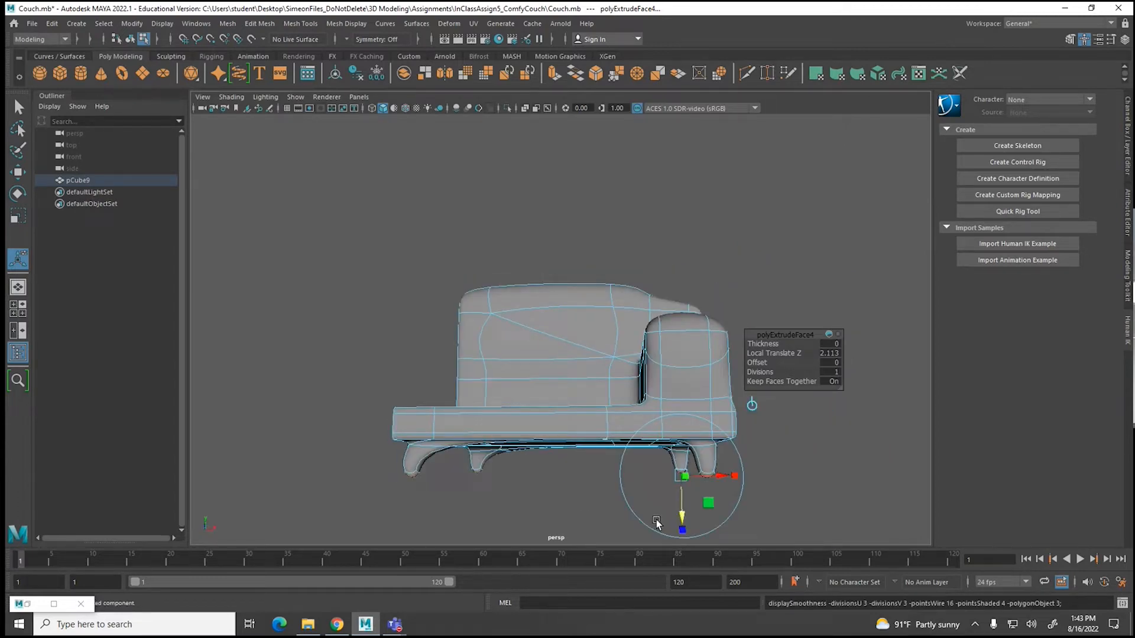
mouse_move(568, 512)
alt+mouse_down()
mouse_move(767, 507)
mouse_move(585, 498)
alt+mouse_up()
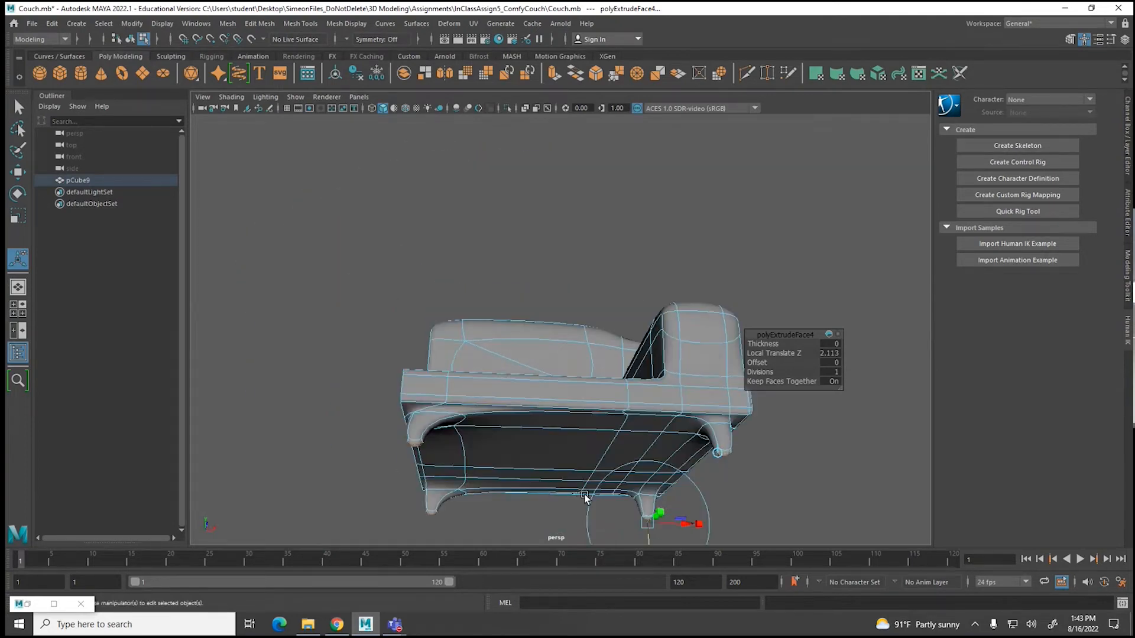
key(1)
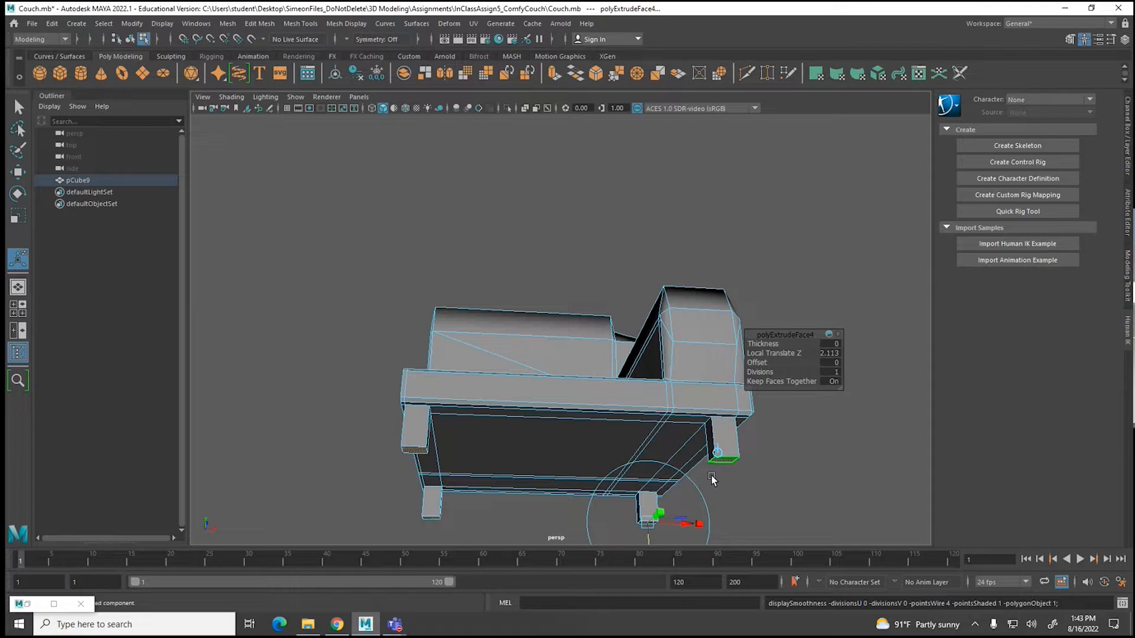
scroll(711, 480, up, 4)
alt+middle_drag(694, 482, 664, 302)
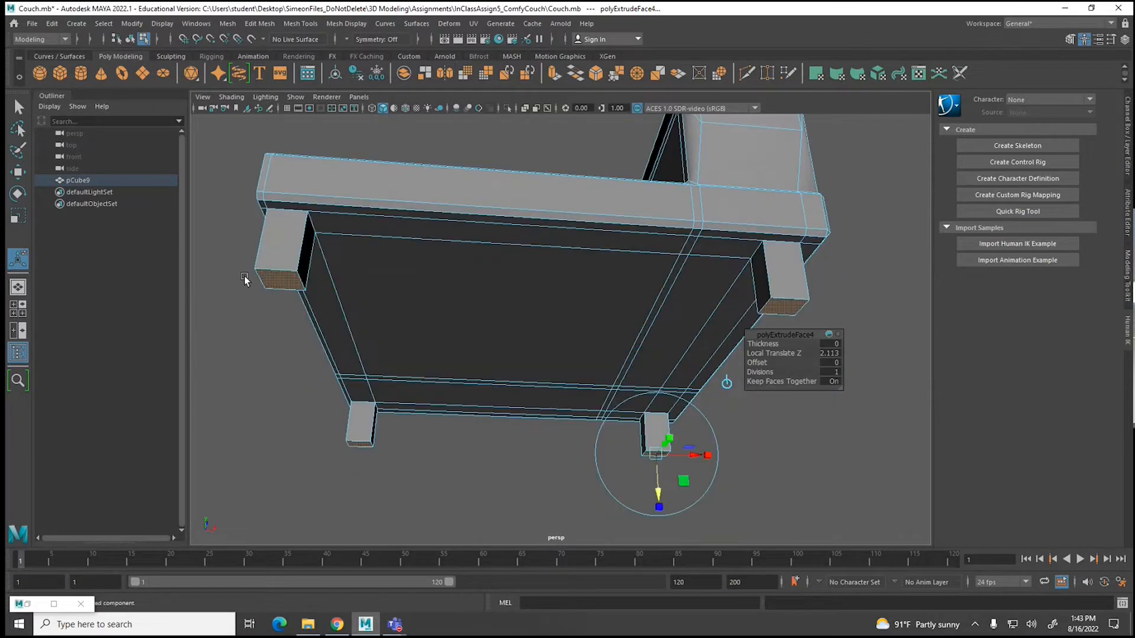
key(3)
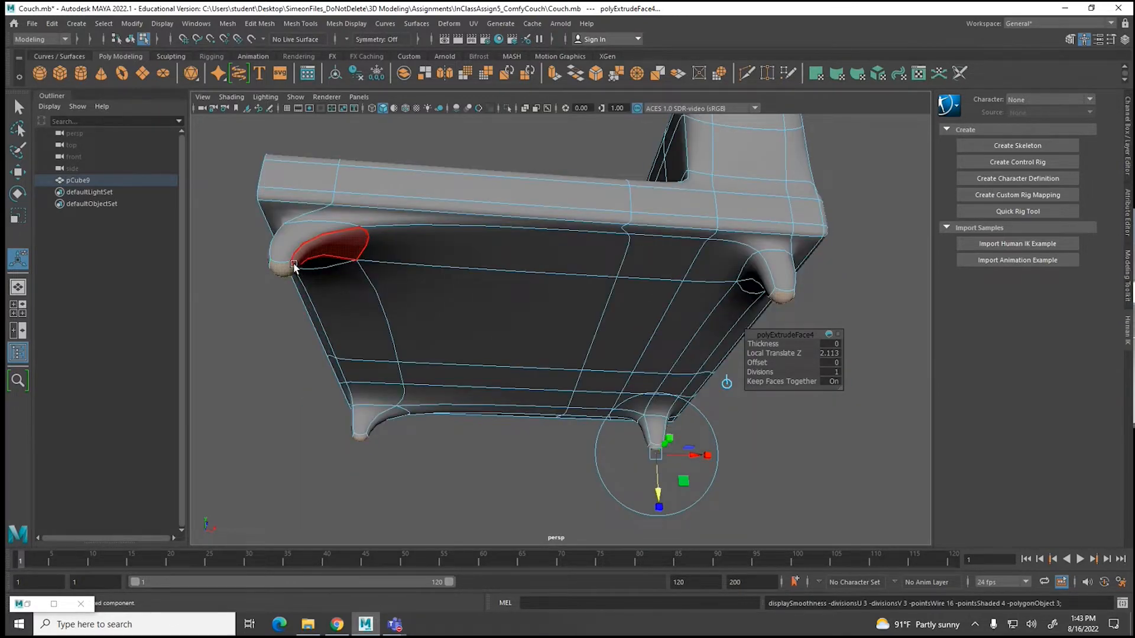
key(1)
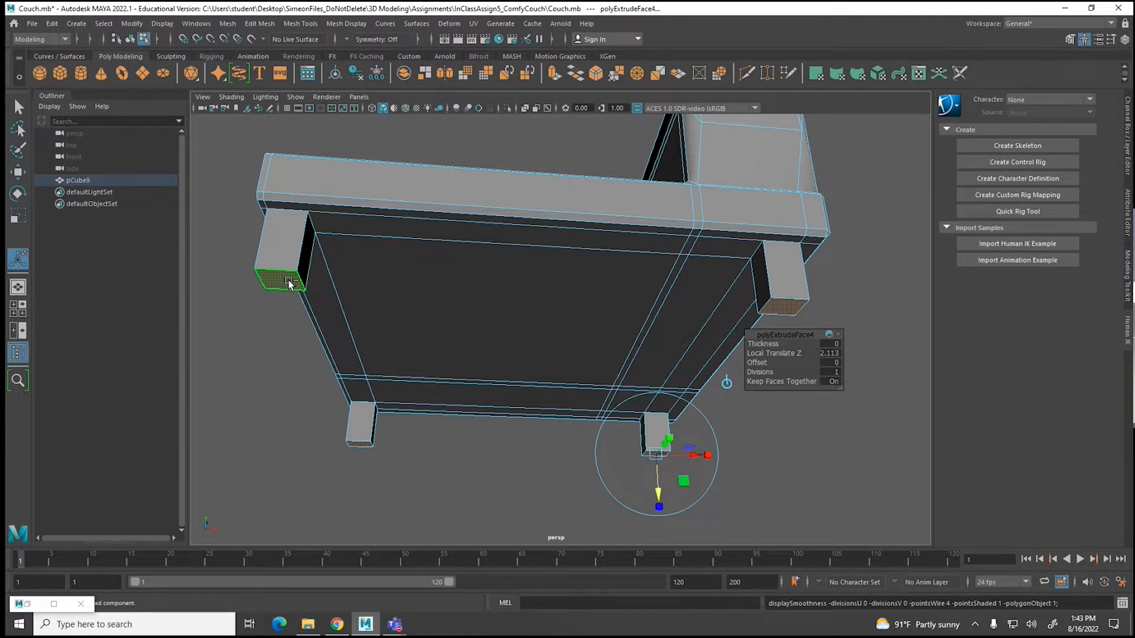
Step: Convert the selected bottom faces of the legs to edges and bevel them with a fraction of 0.2
ctrl+right_click(289, 284)
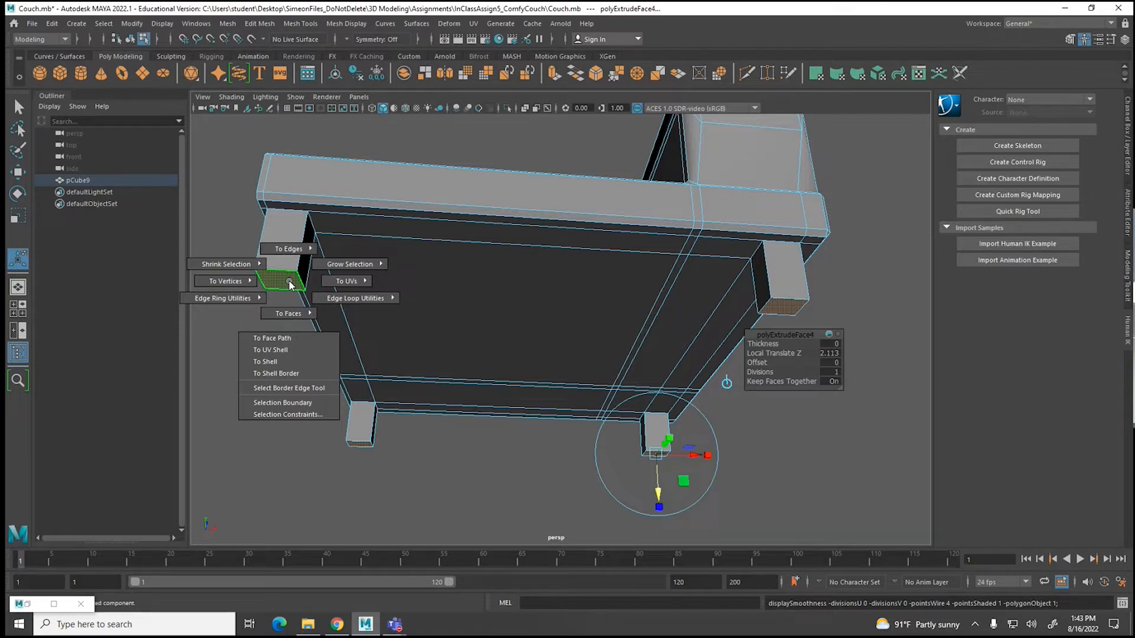
mouse_move(286, 247)
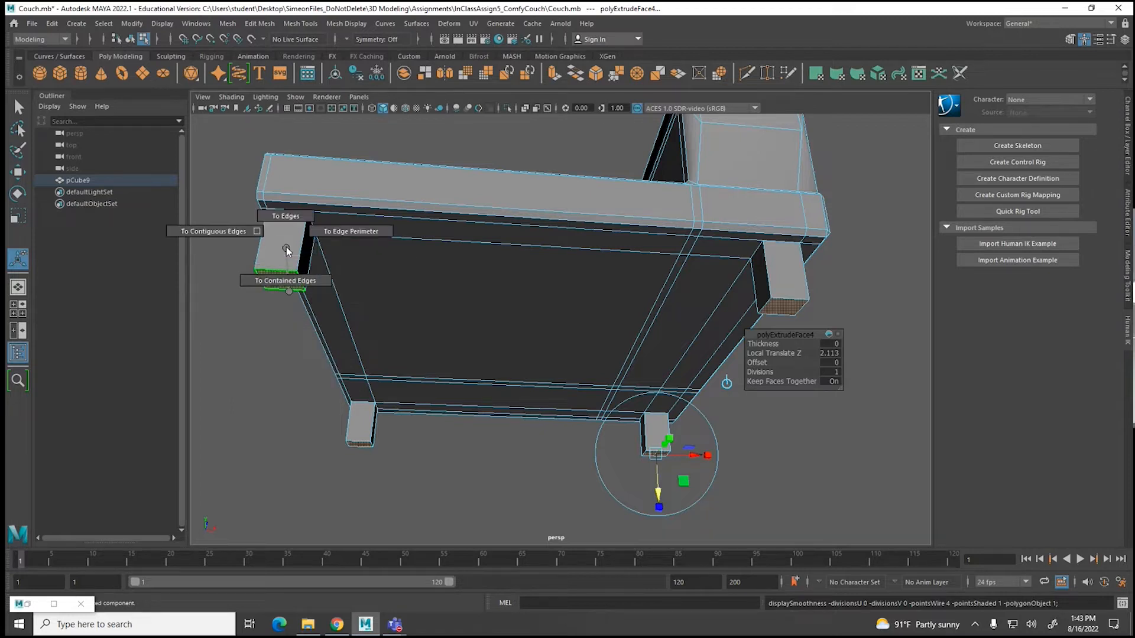
click(298, 216)
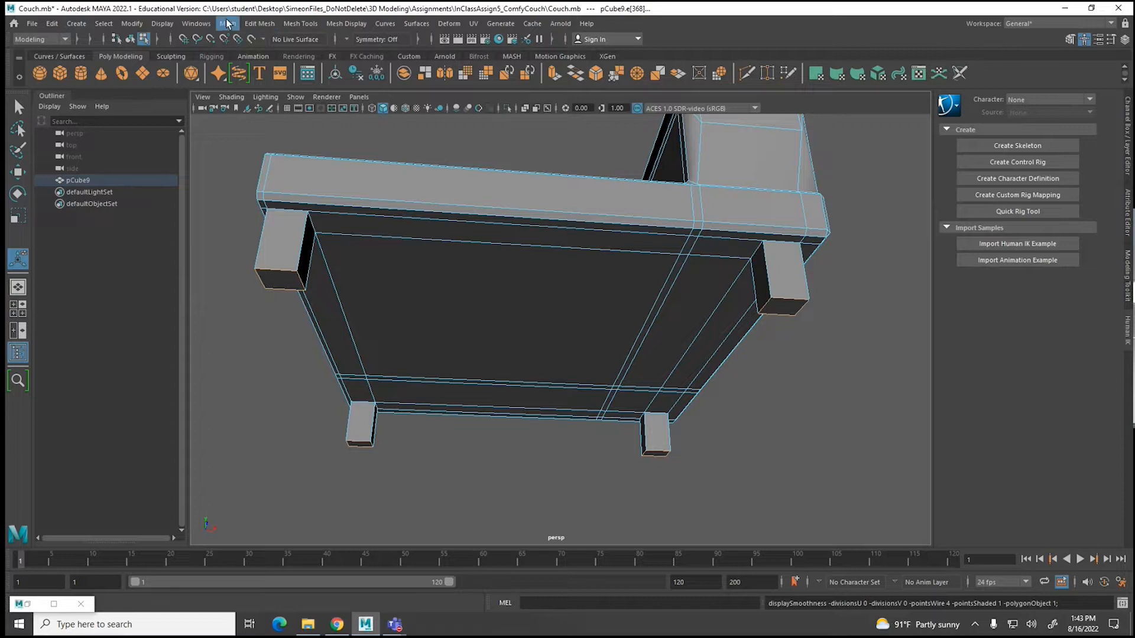
click(248, 23)
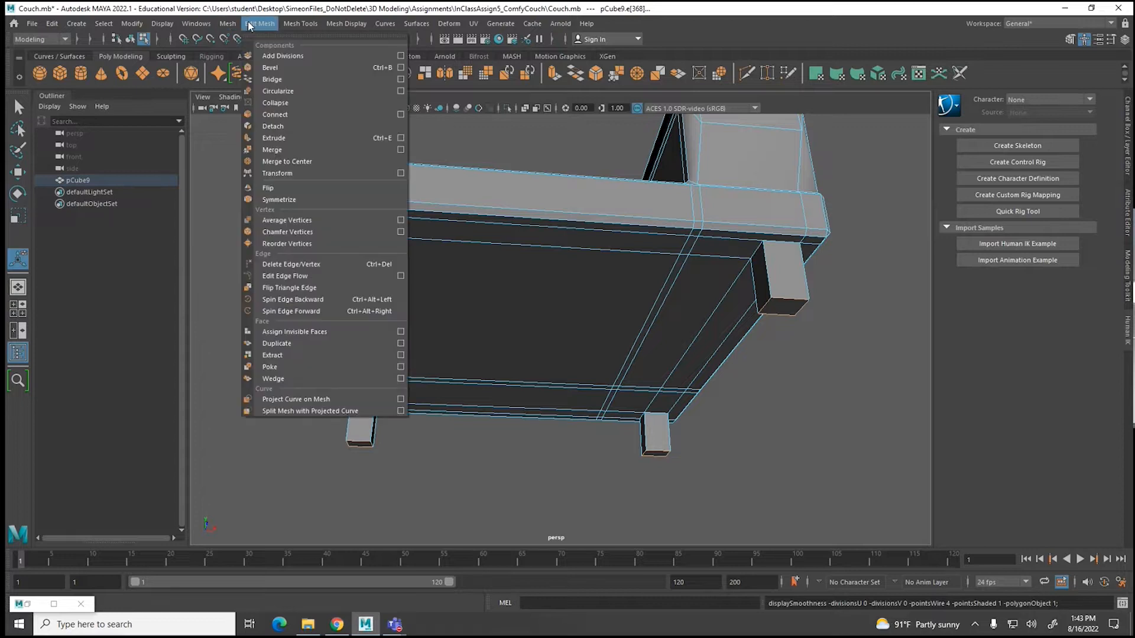
click(269, 67)
middle_drag(757, 341, 759, 342)
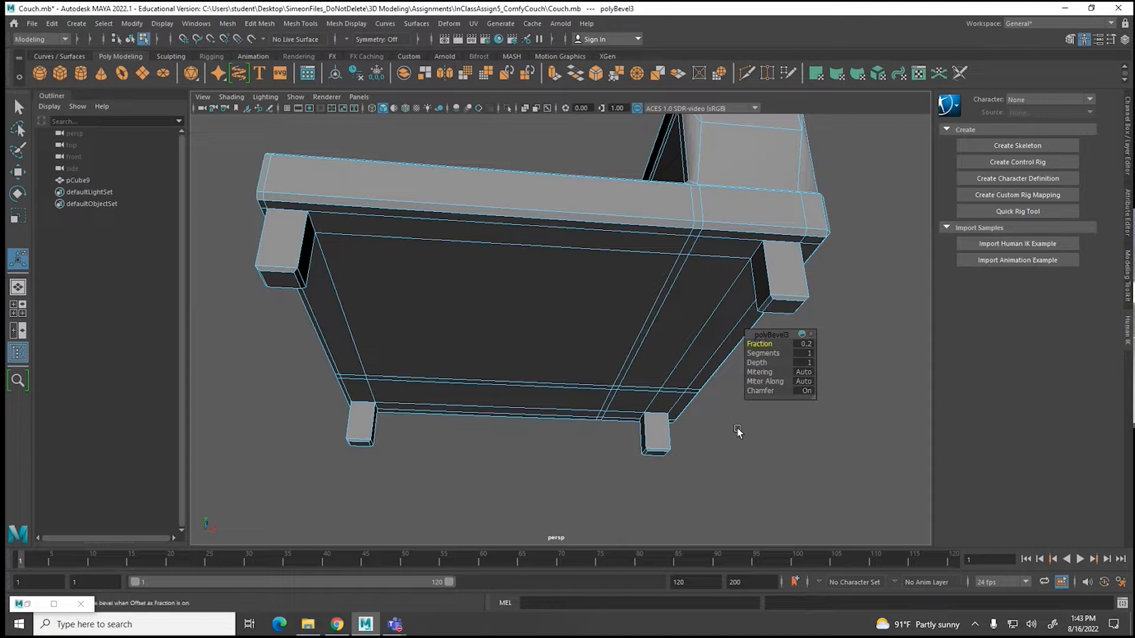
Step: Display the couch in smooth mesh preview and inspect the bevelled legs from several sides
key(3)
click(775, 442)
alt+drag(724, 465, 762, 468)
alt+drag(651, 451, 654, 425)
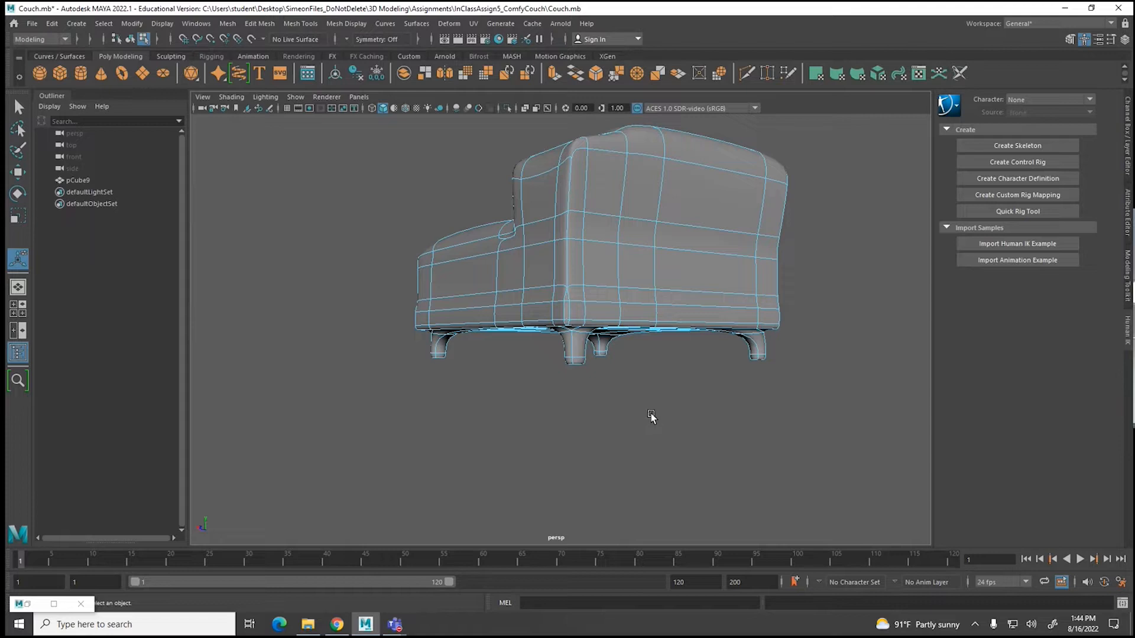
alt+drag(650, 413, 550, 418)
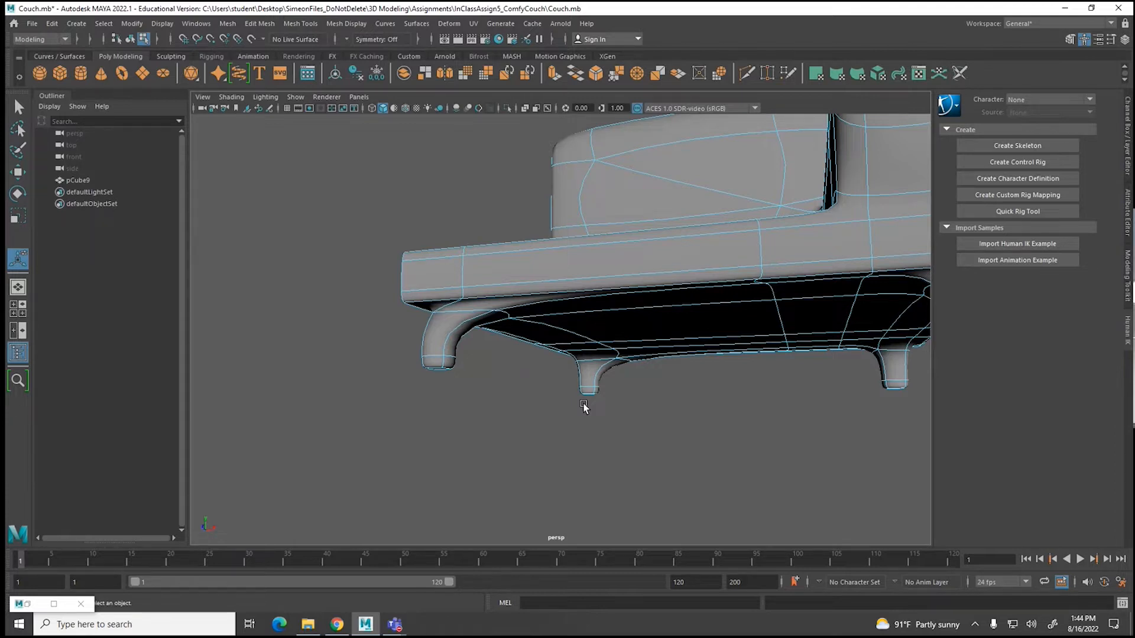
Step: Examine the front leg beside the open centre side from below, comparing its smooth mesh preview with the unsmoothed mesh
double_click(424, 362)
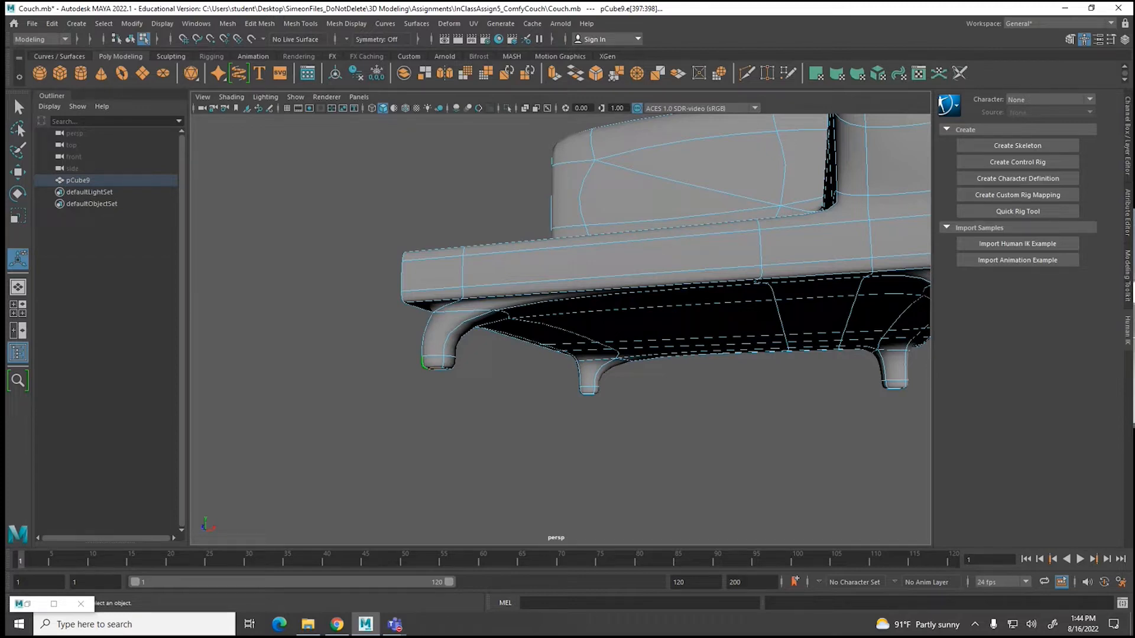
alt+drag(427, 289, 519, 286)
click(670, 290)
scroll(673, 299, up, 5)
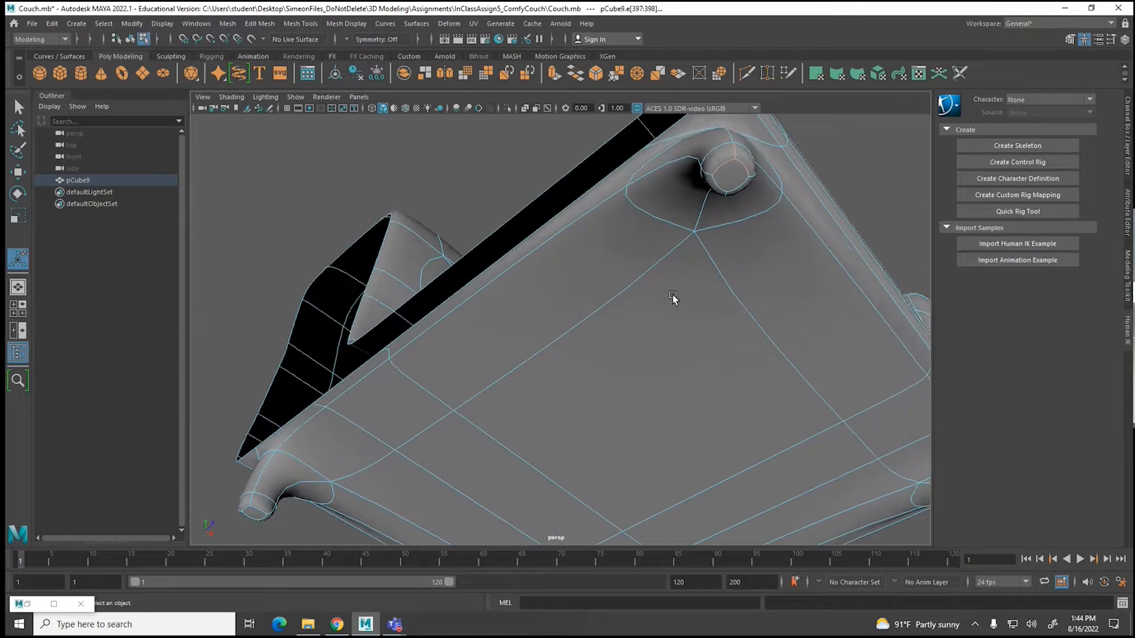
scroll(678, 276, down, 3)
alt+drag(602, 357, 532, 425)
click(560, 421)
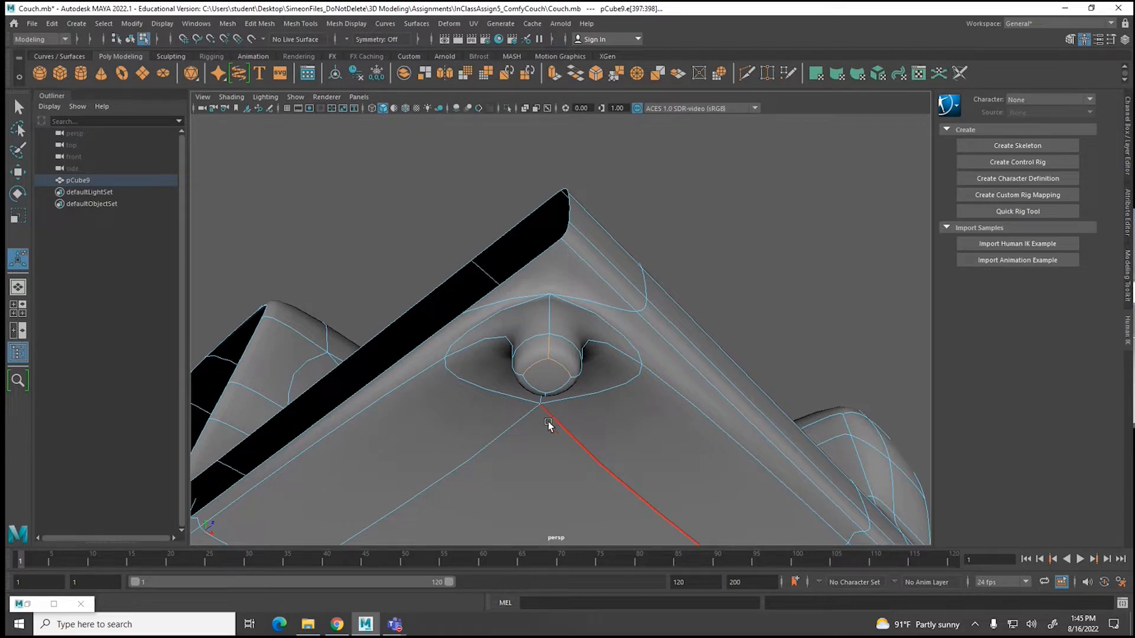
click(566, 410)
key(1)
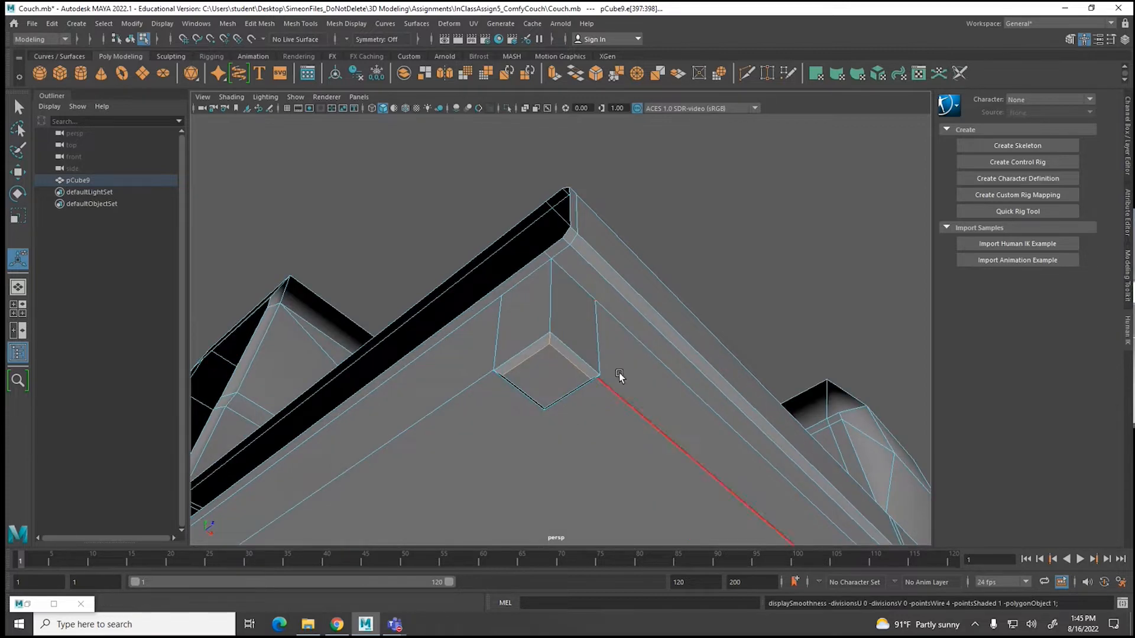
Step: Multi-Cut an edge from the front centre leg's outer top vertex to the base corner and check it in smooth preview
scroll(573, 305, up, 5)
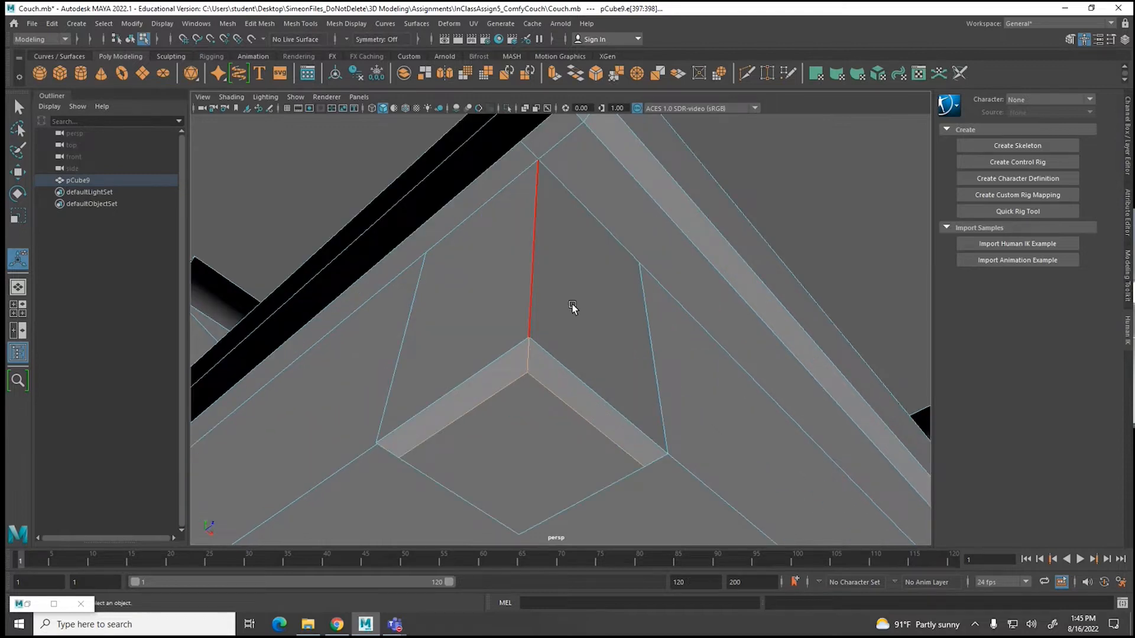
alt+middle_drag(572, 264, 569, 356)
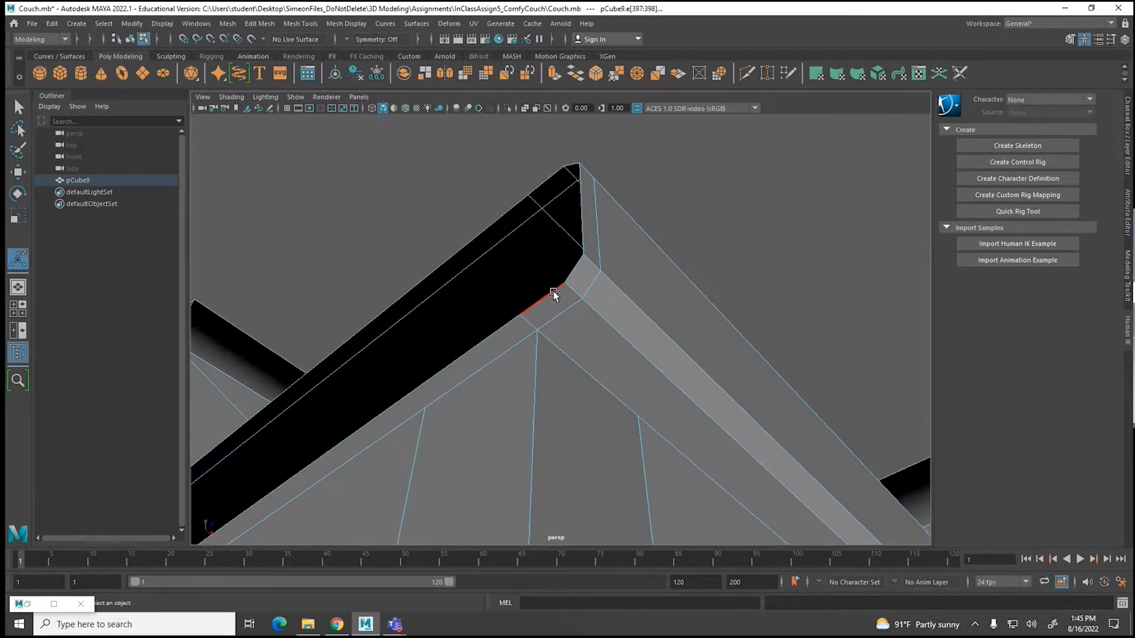
click(306, 25)
click(316, 138)
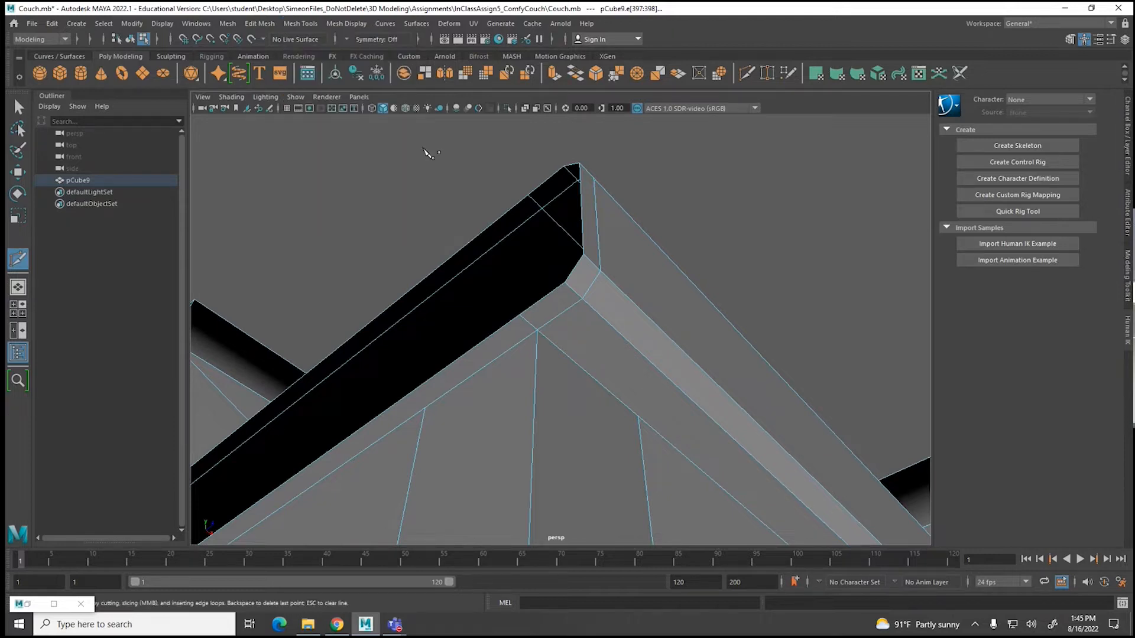
click(537, 331)
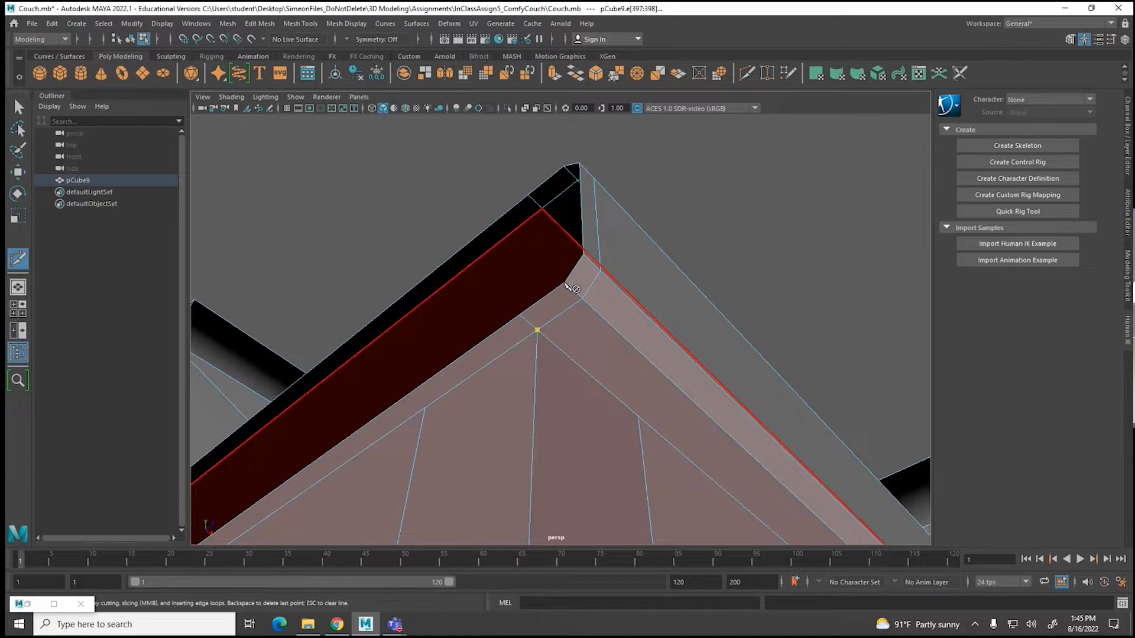
click(565, 283)
key(Return)
click(538, 331)
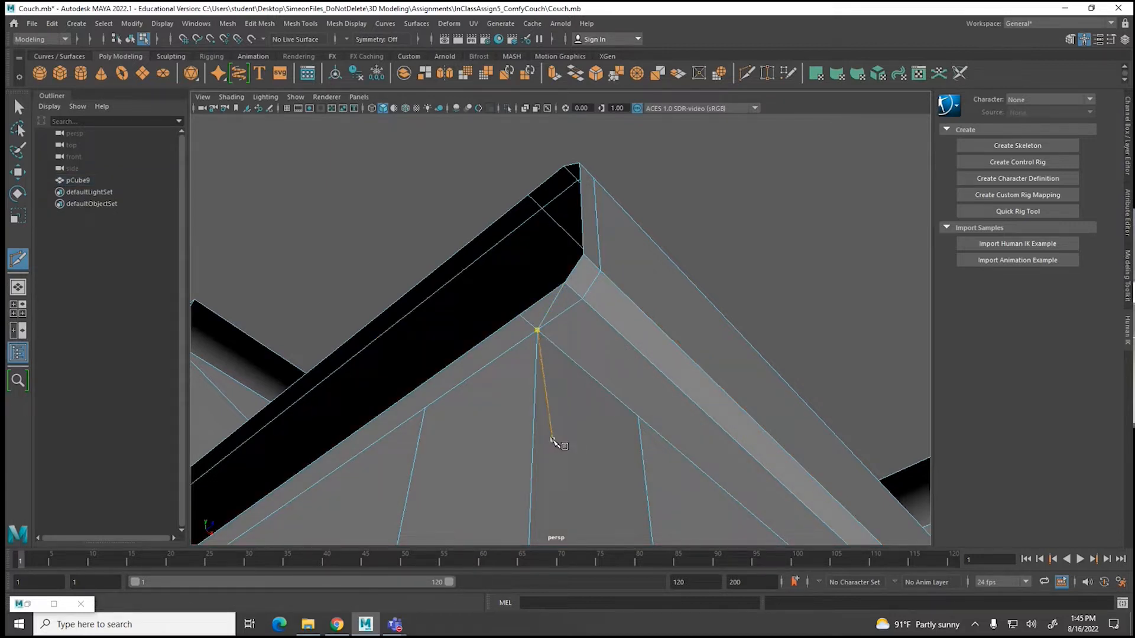
key(3)
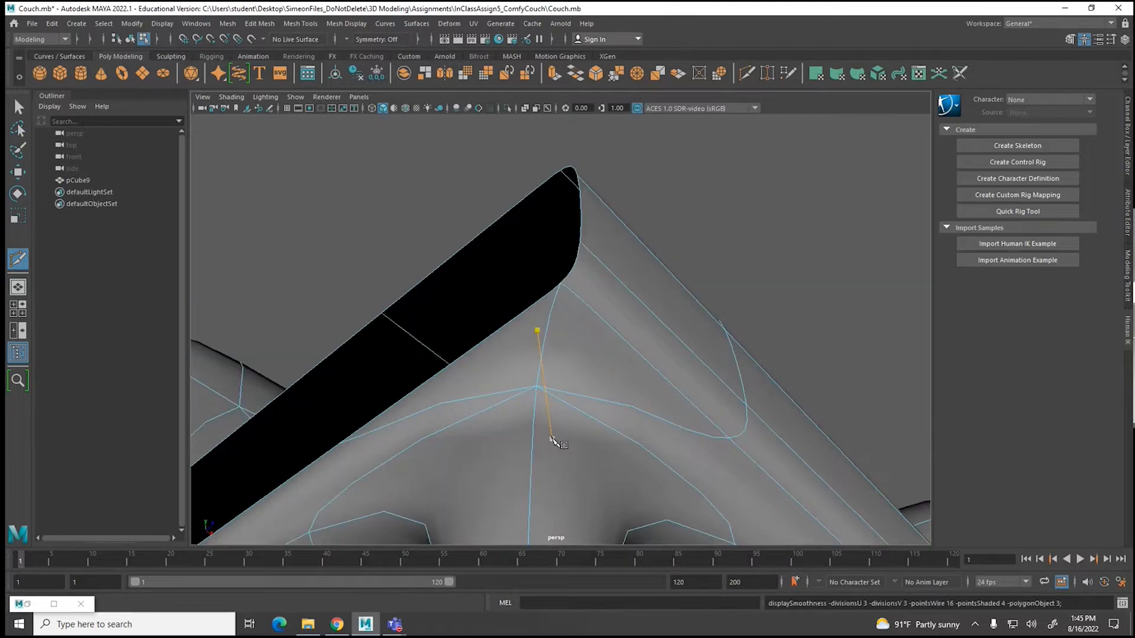
scroll(550, 455, down, 3)
alt+drag(547, 465, 597, 431)
key(1)
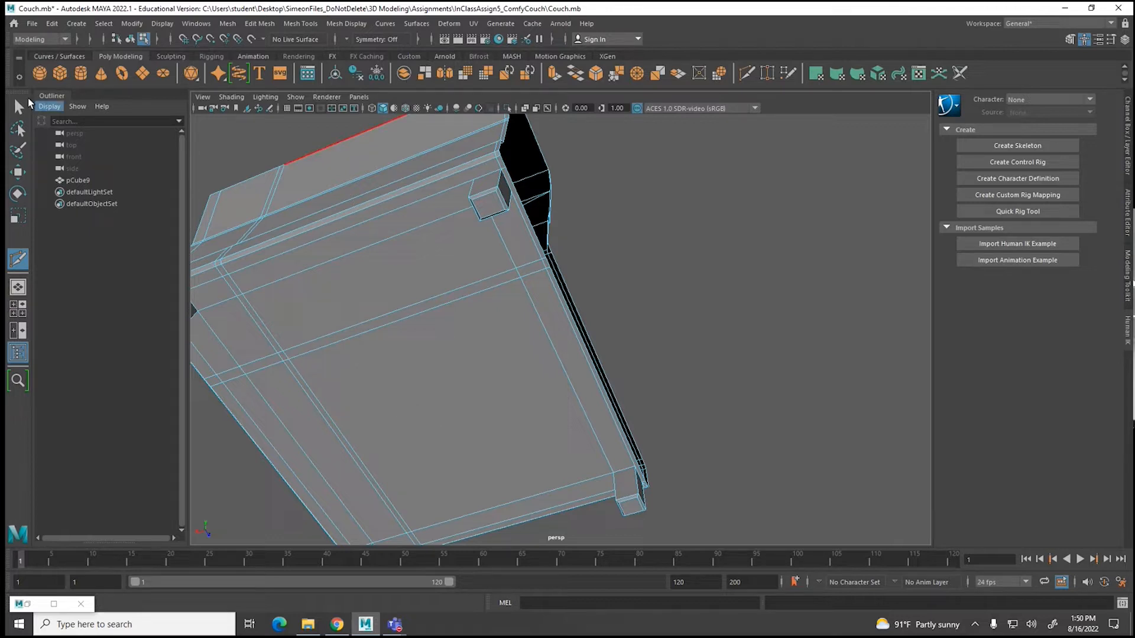
Step: Delete the large face on the outer side of the backrest behind the armrest
click(18, 172)
click(395, 296)
right_drag(433, 300, 434, 331)
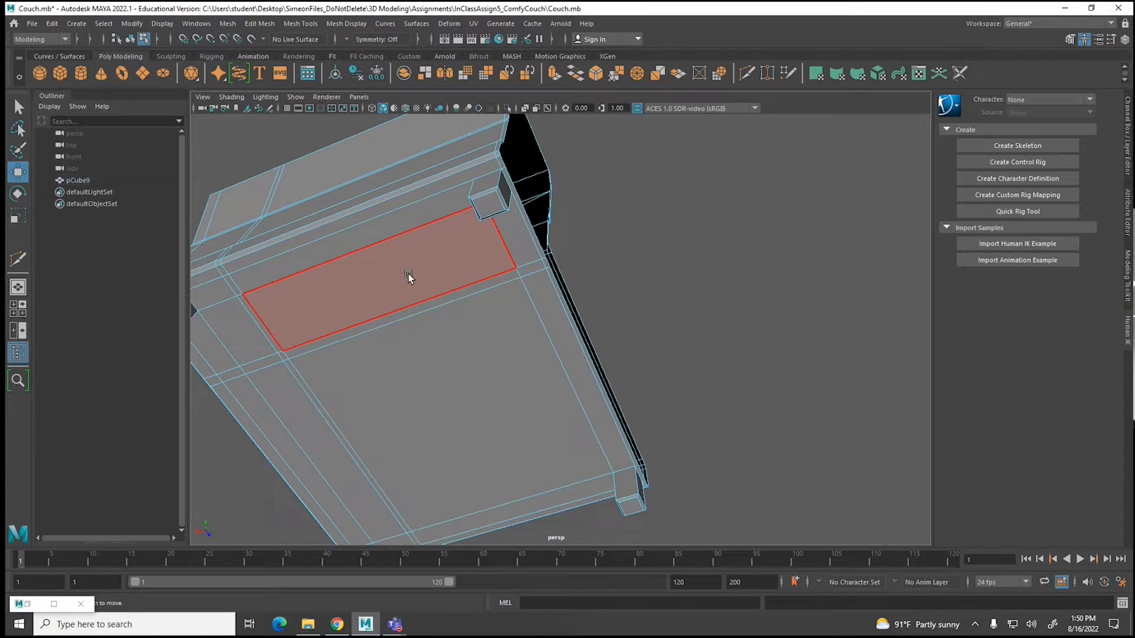
click(584, 256)
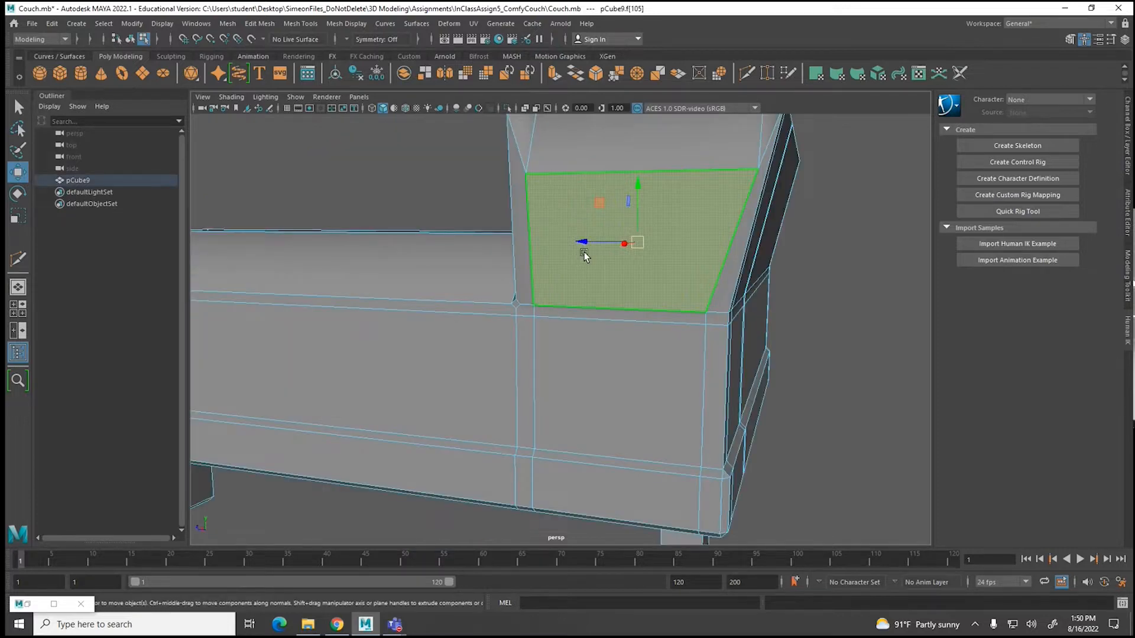
key(Delete)
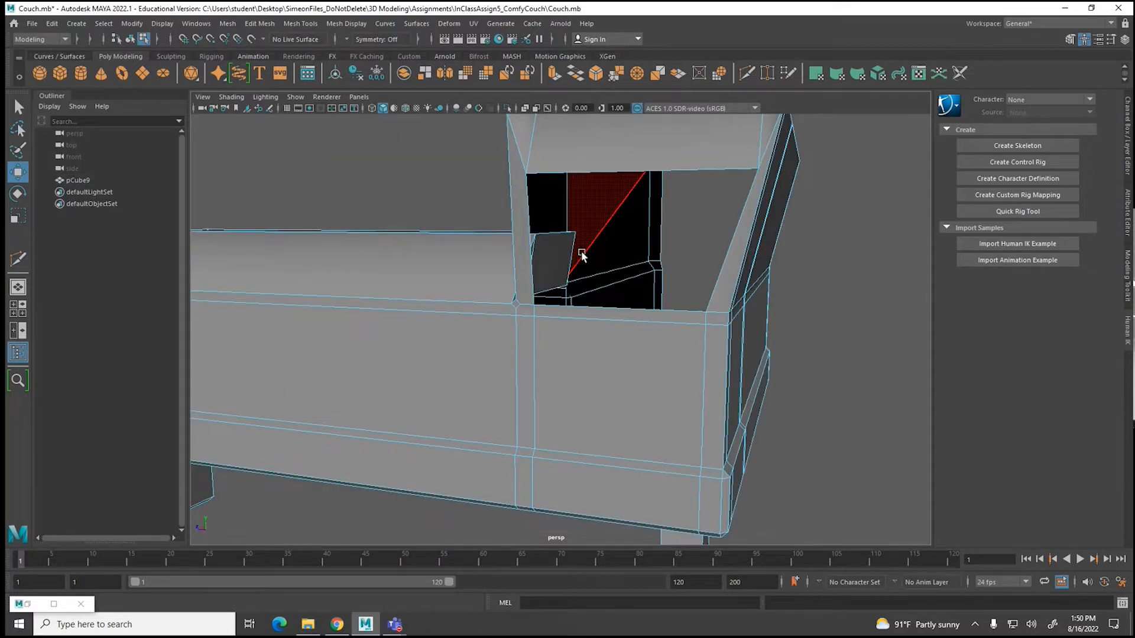
Step: Bridge the front and rear edges of the opening on the outer side of the backrest with 0 divisions
right_click(506, 242)
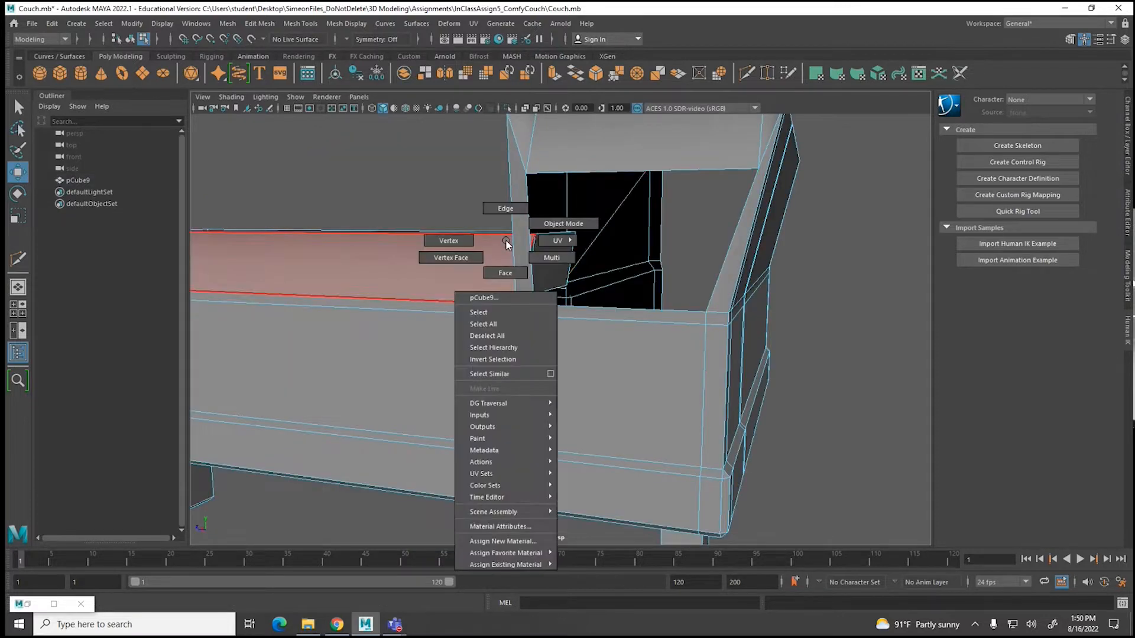
click(505, 208)
click(528, 207)
click(746, 219)
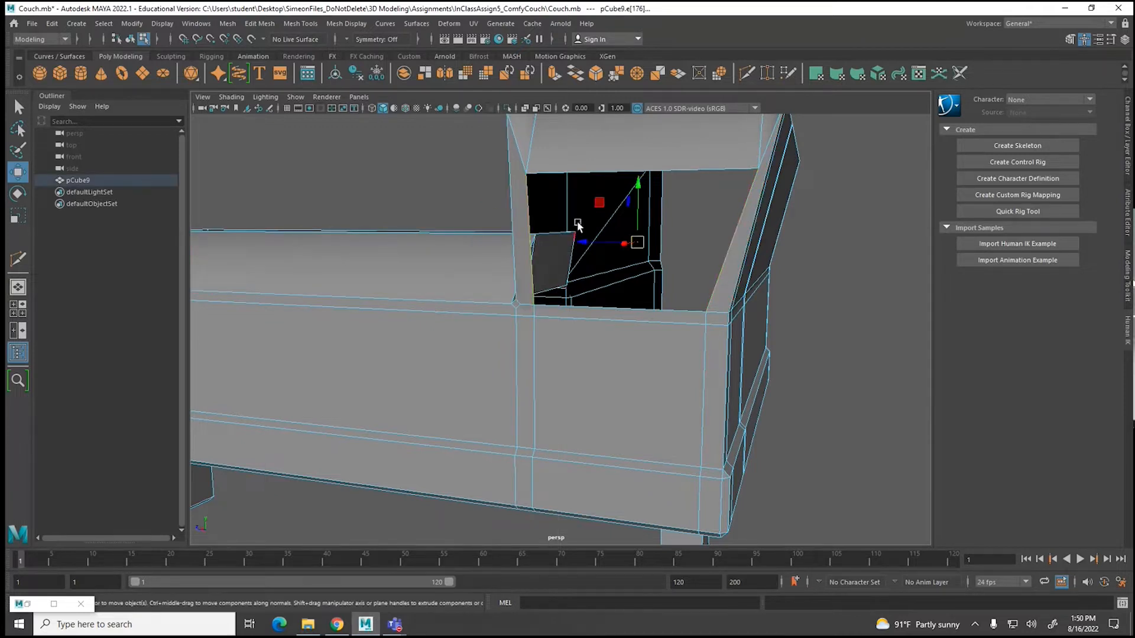
click(236, 28)
mouse_move(246, 27)
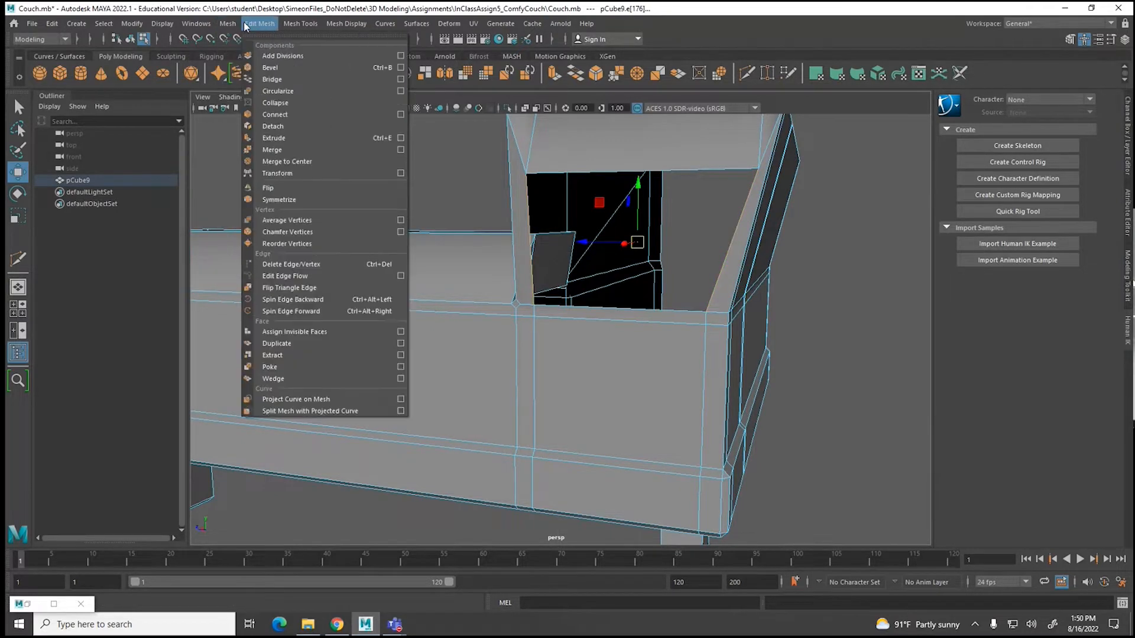
click(270, 79)
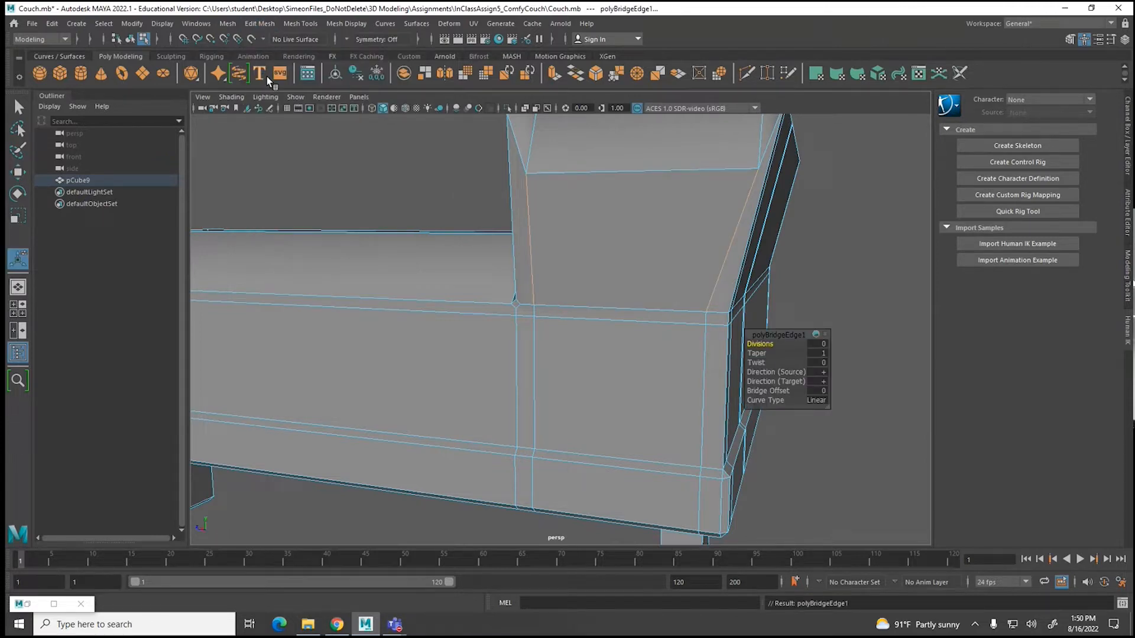
Step: Multi-Cut an edge from the base corner to the outer top vertex of the rear leg beside the open centre side
key(3)
scroll(601, 382, down, 5)
alt+drag(556, 386, 415, 339)
scroll(493, 350, up, 6)
alt+middle_drag(426, 326, 566, 412)
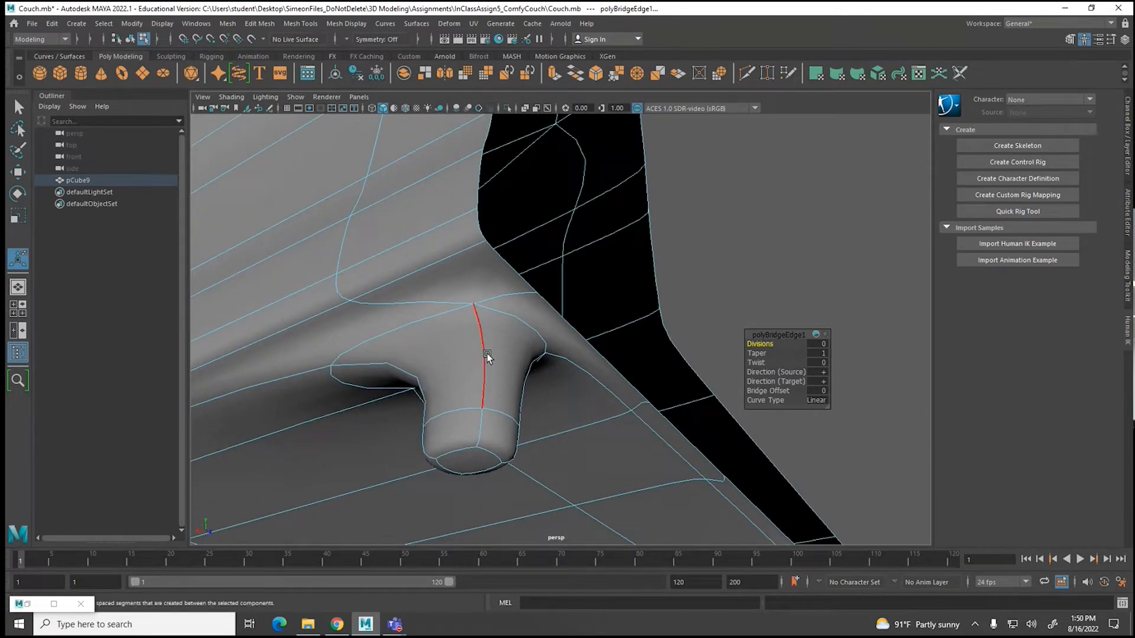
key(1)
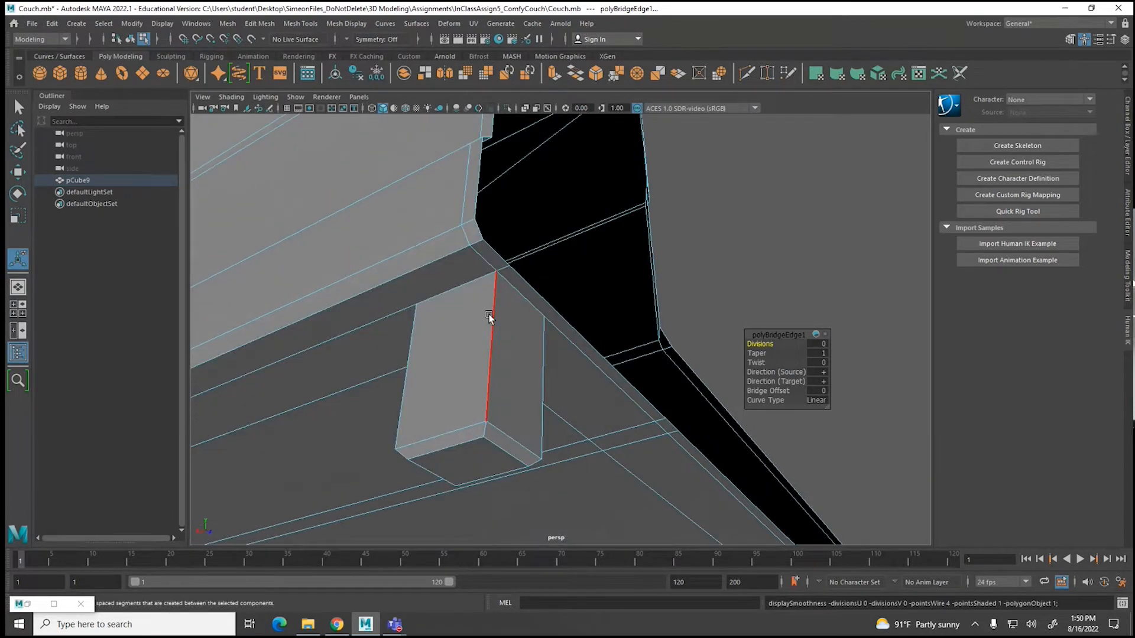
click(300, 23)
click(315, 138)
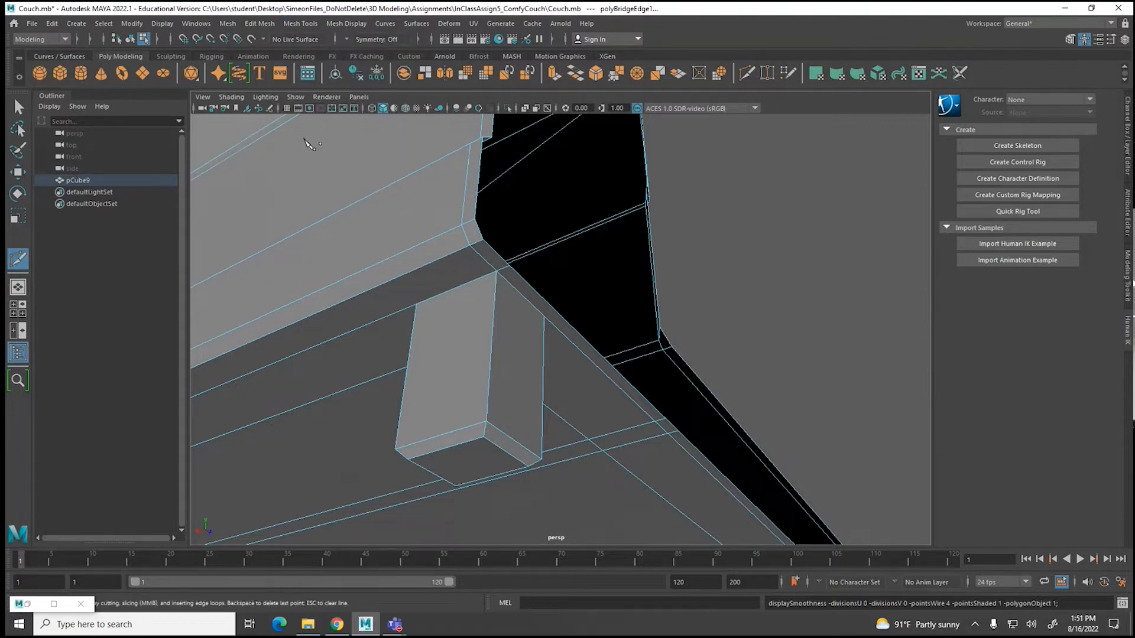
click(482, 240)
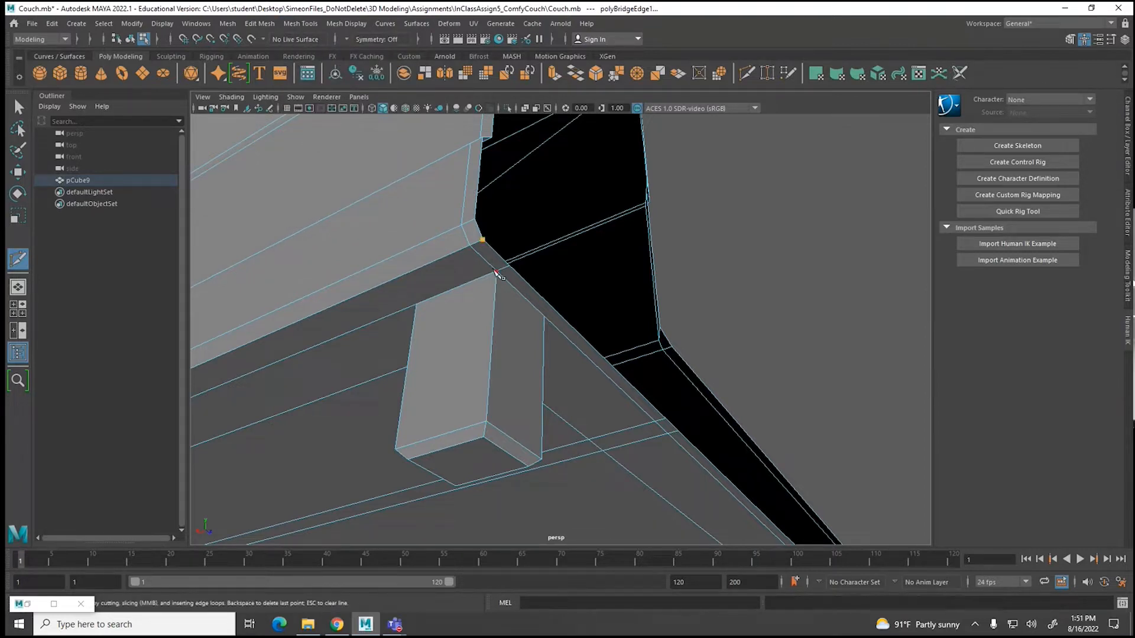
click(496, 271)
key(Return)
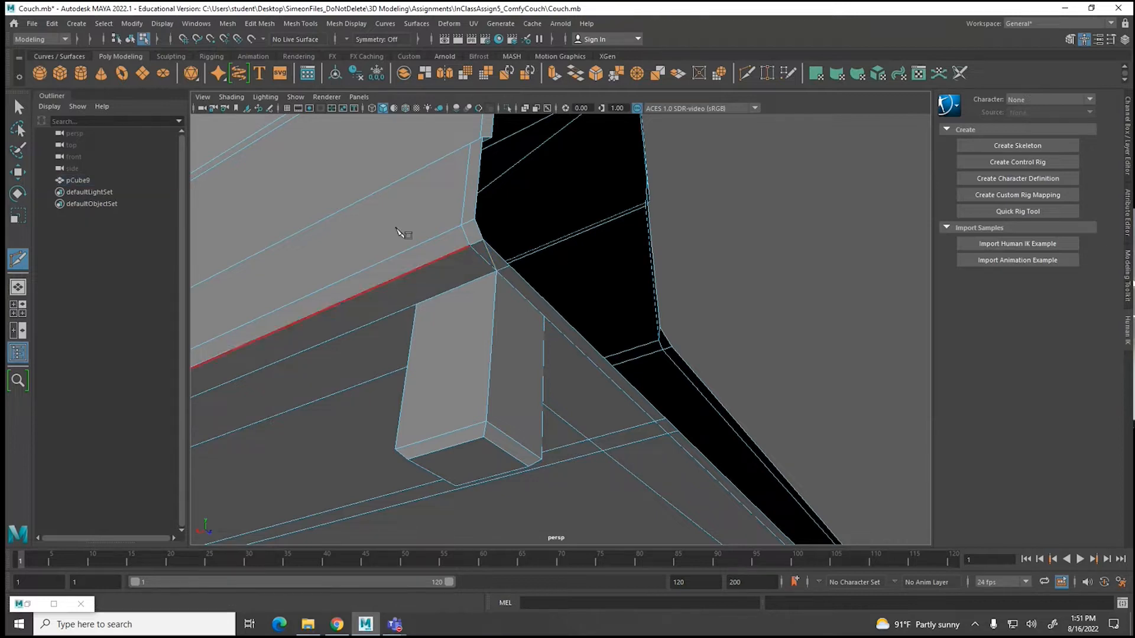
click(13, 173)
Step: Inspect the couch half and its legs in smooth mesh preview from below and from the front
scroll(566, 257, down, 5)
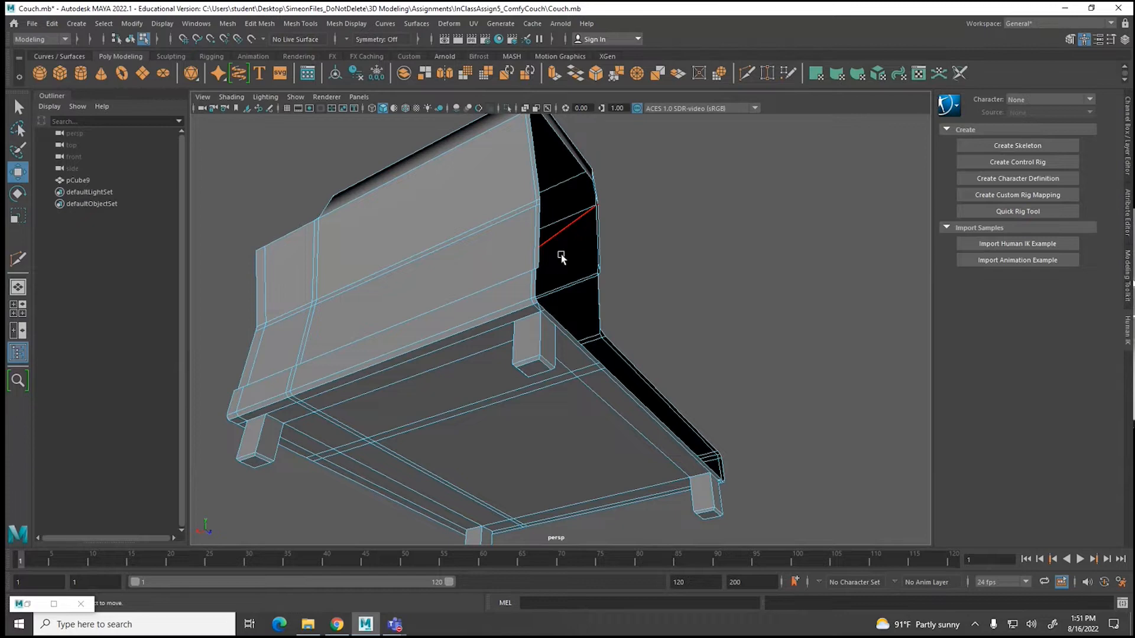
key(3)
alt+drag(561, 257, 712, 357)
scroll(654, 451, down, 3)
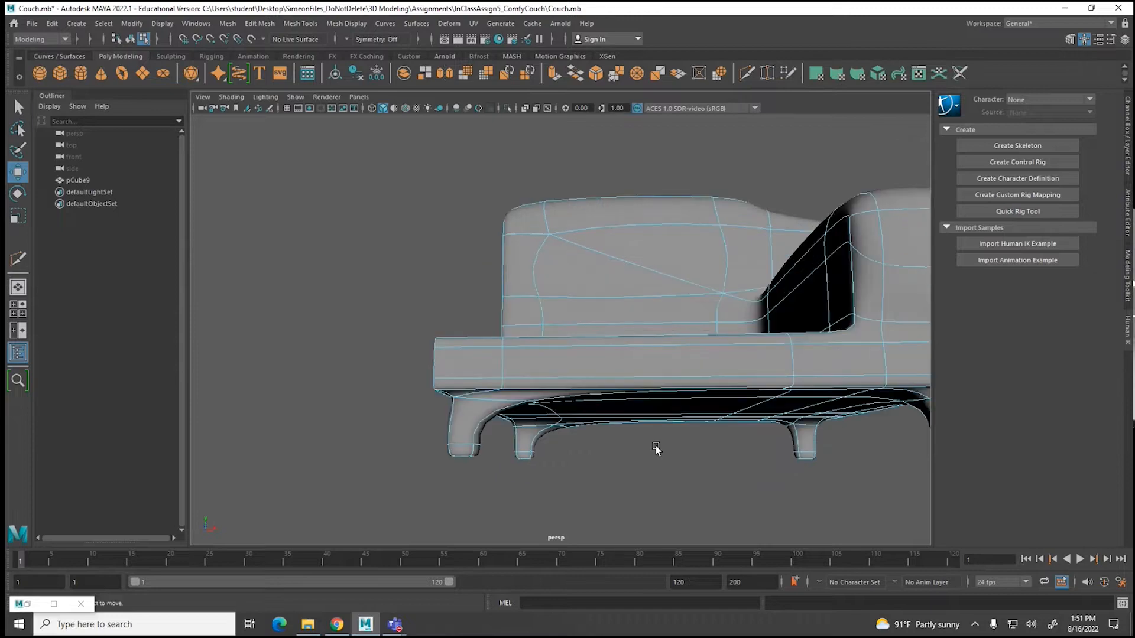
scroll(640, 463, down, 3)
alt+drag(637, 459, 678, 473)
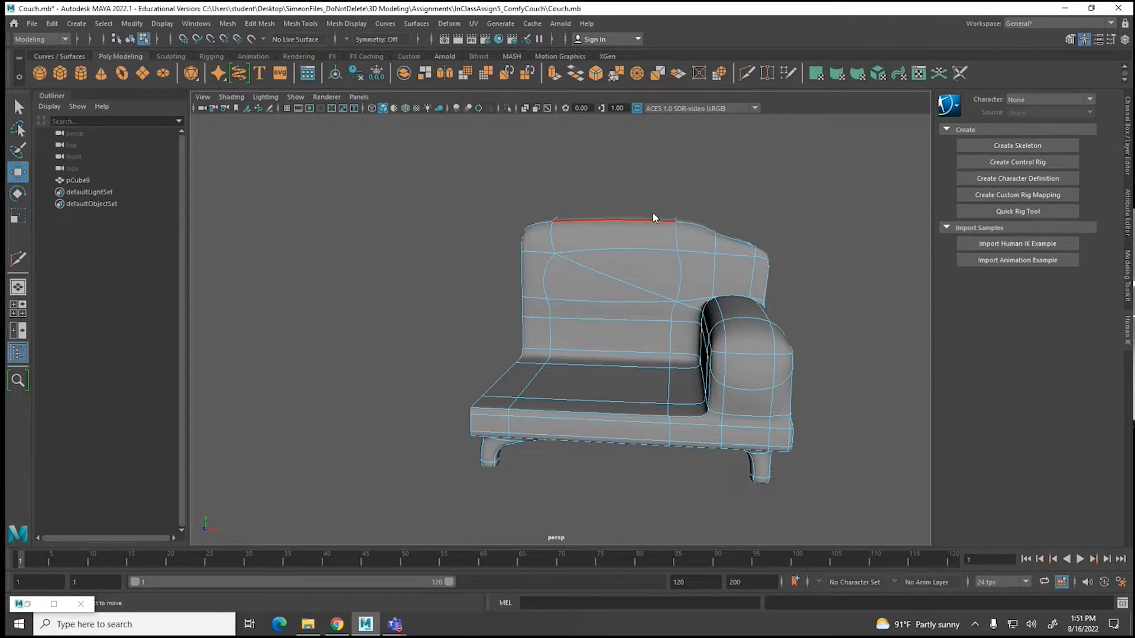
Step: Try mirroring the couch half along the world X axis to preview the full couch, and undo the mirror
key(F8)
click(227, 23)
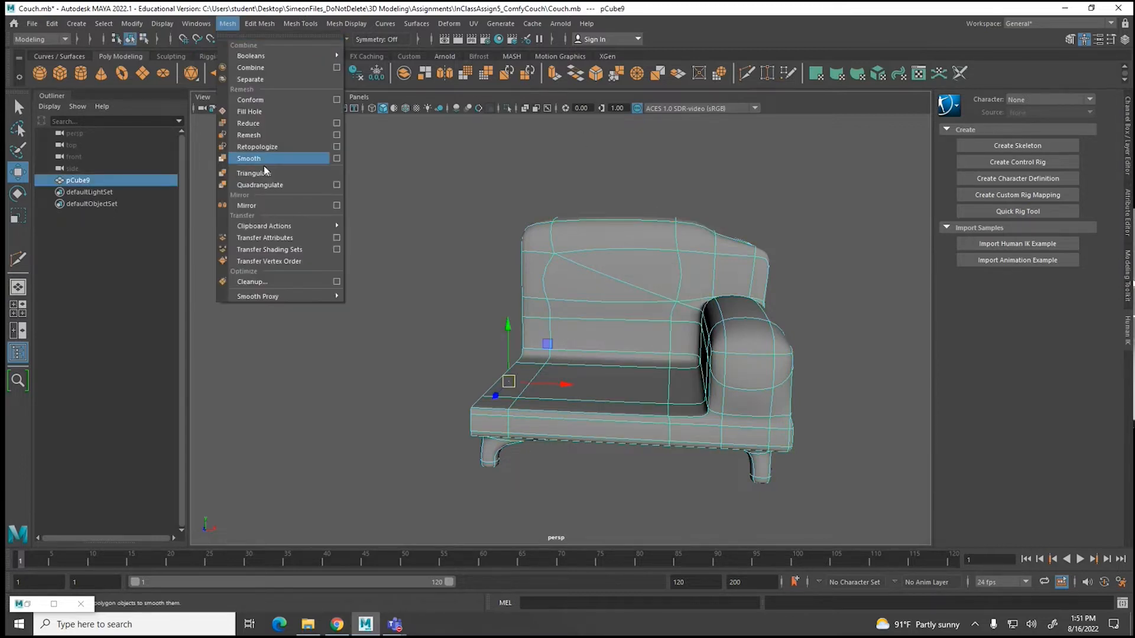
click(265, 210)
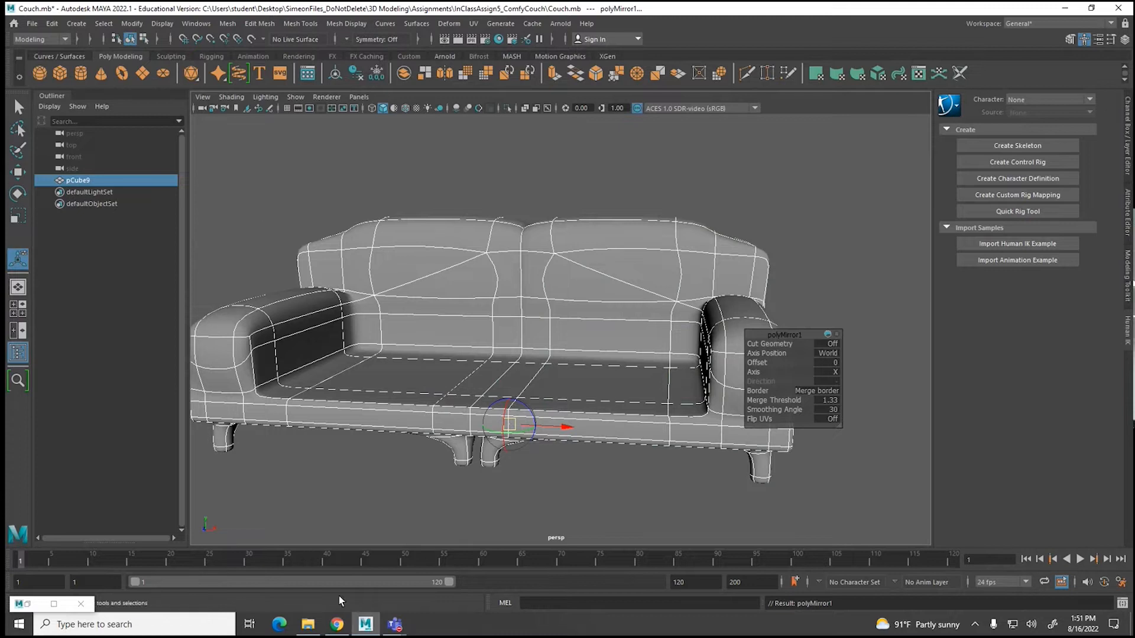
click(348, 497)
alt+drag(312, 481, 367, 481)
click(366, 480)
key(ctrl+z)
key(ctrl+z)
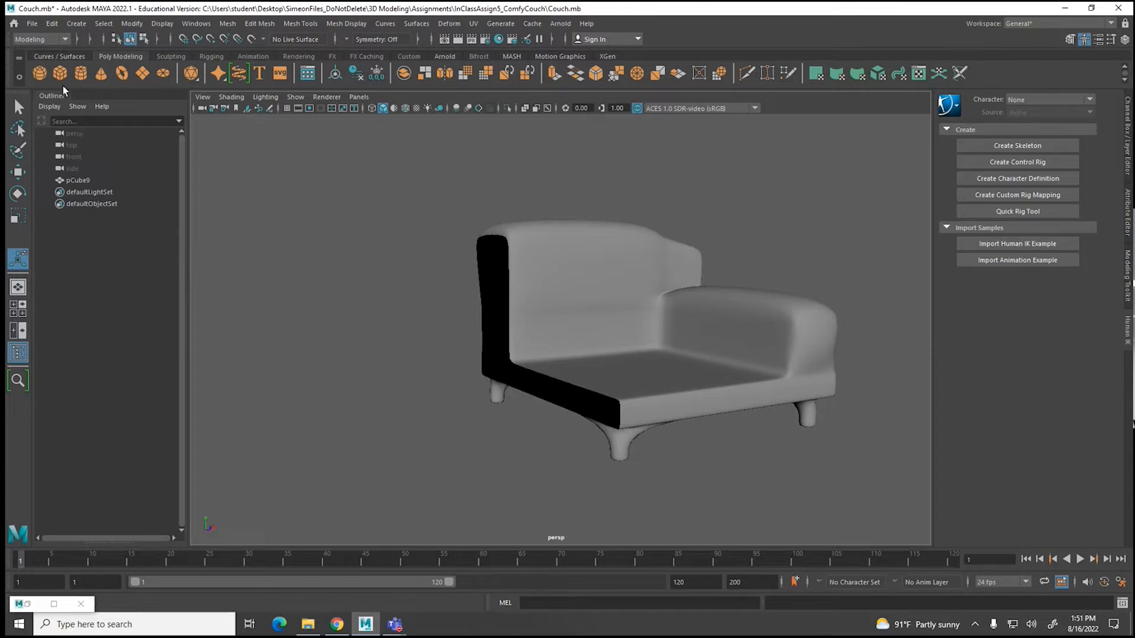
Step: Start a new project and set its location to the InClassAssign5_ComfyCouch folder inside Assignments
click(30, 24)
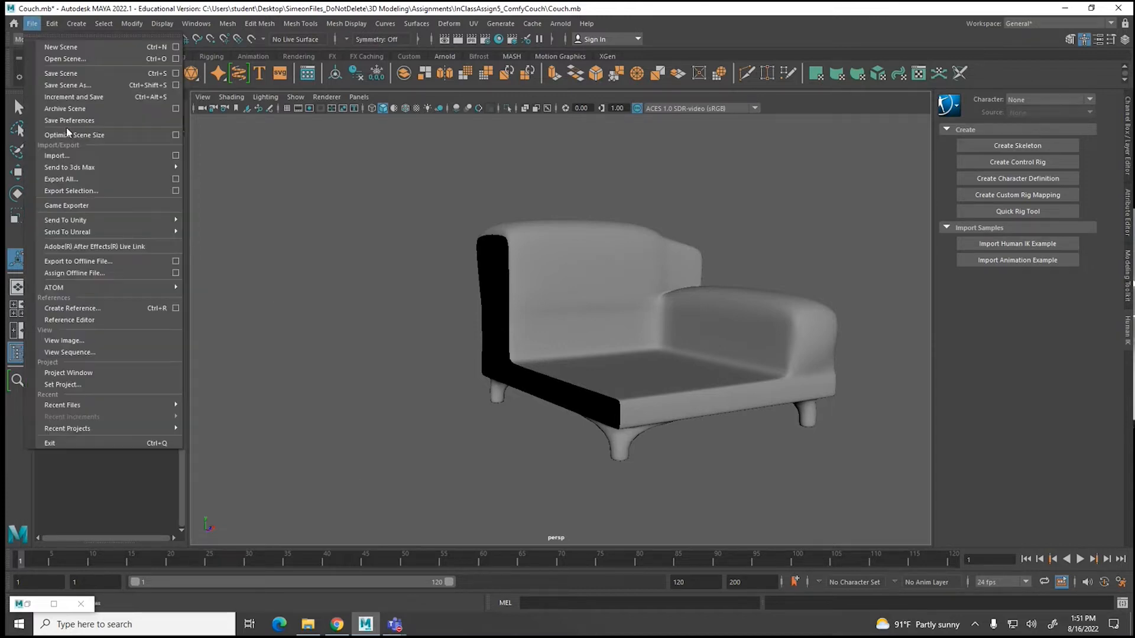
click(76, 371)
click(609, 152)
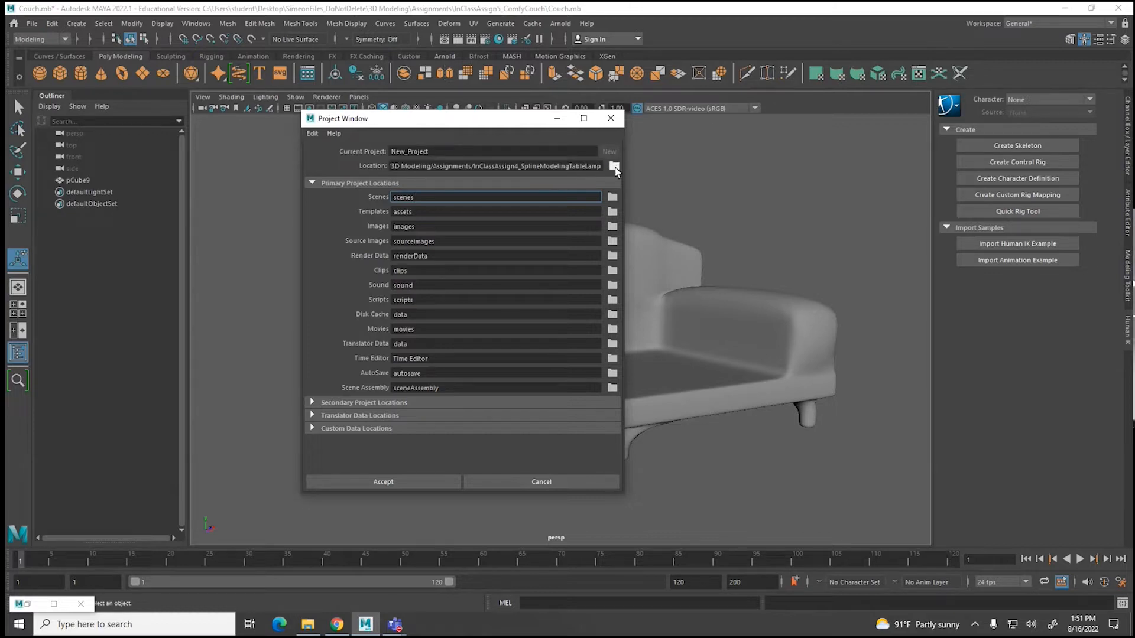
click(614, 166)
click(619, 153)
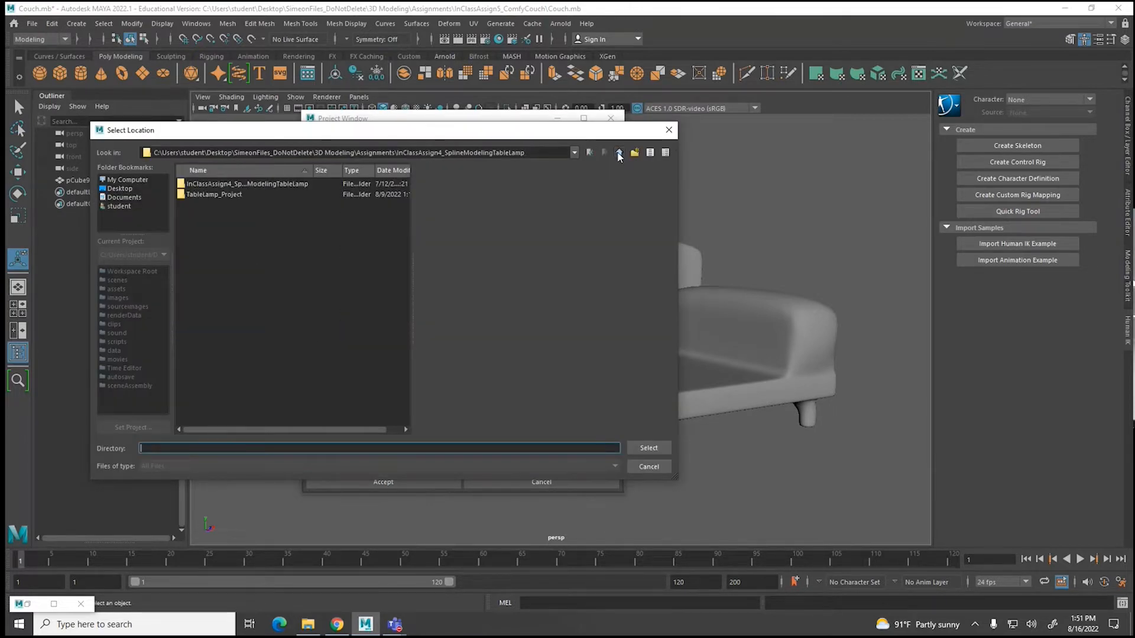
click(619, 153)
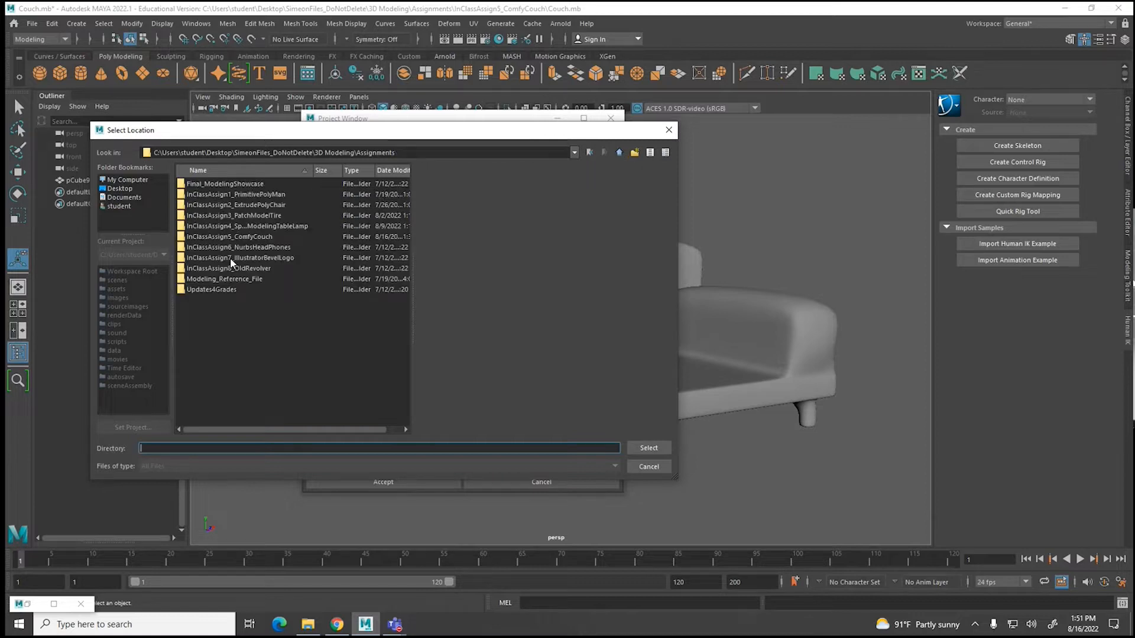
double_click(227, 237)
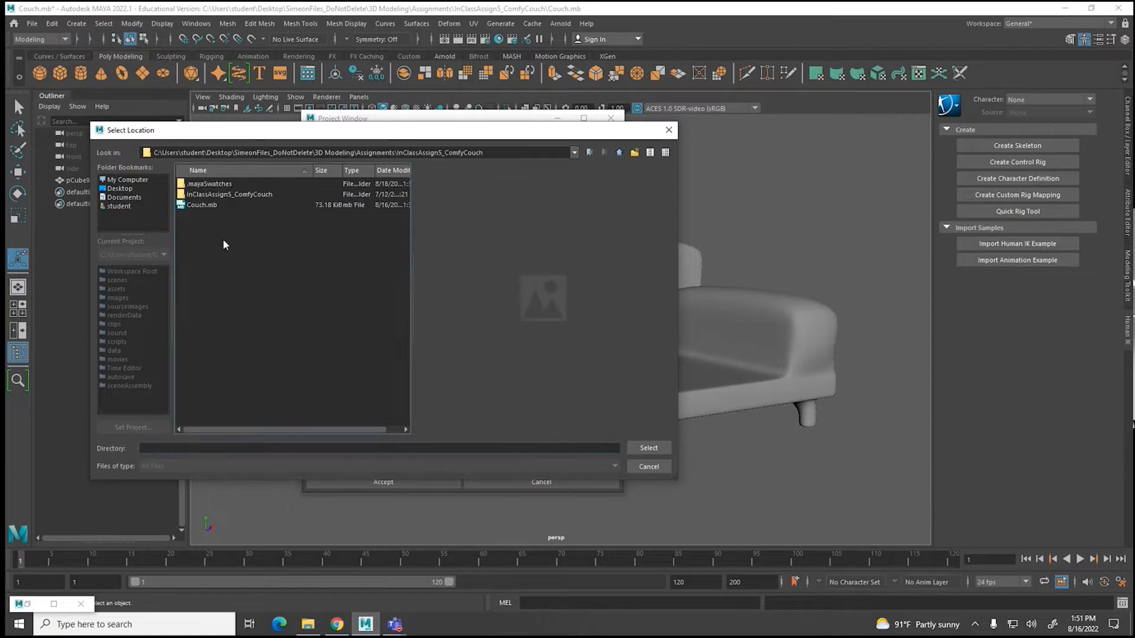
click(648, 448)
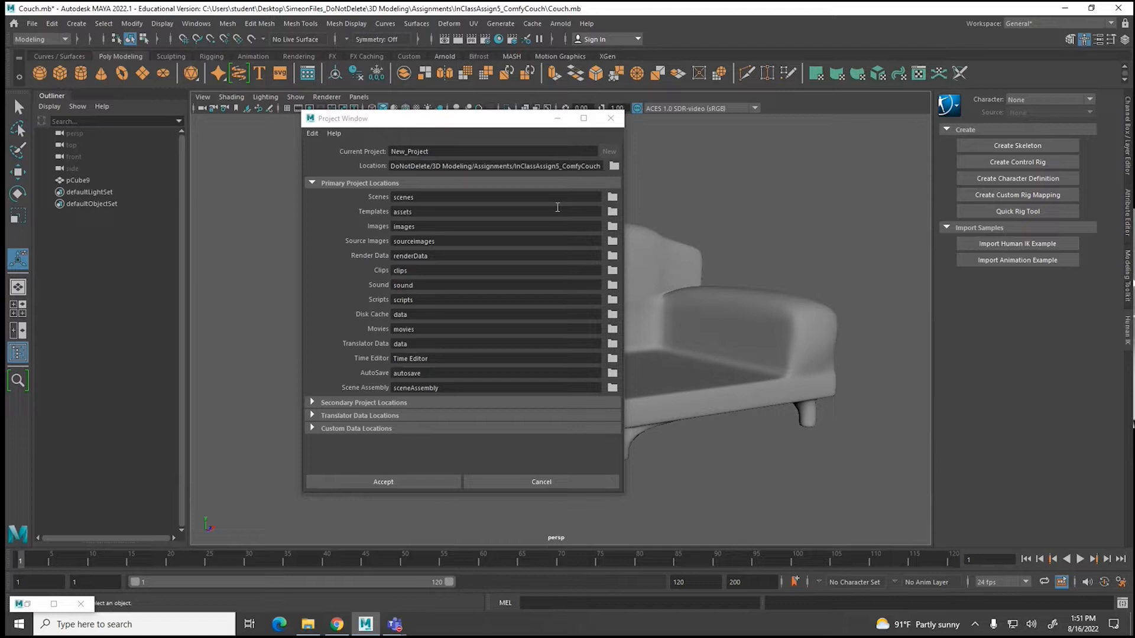
Step: Name the new project Couch_Project and create it with its default folder locations
drag(405, 152, 389, 152)
text(Coud)
text(h)
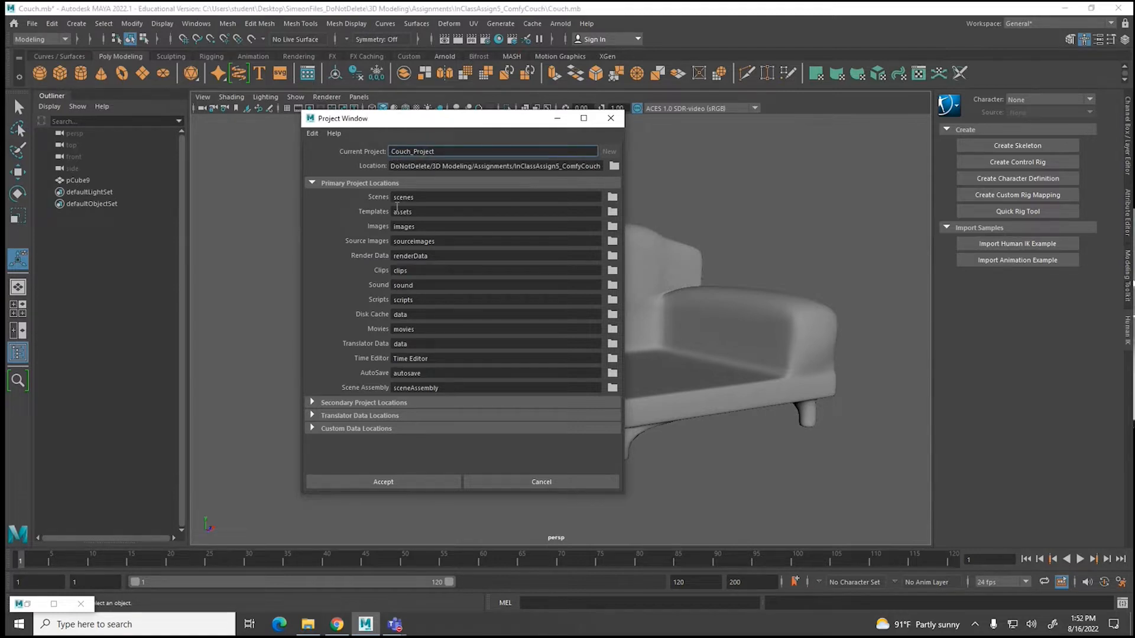
click(410, 483)
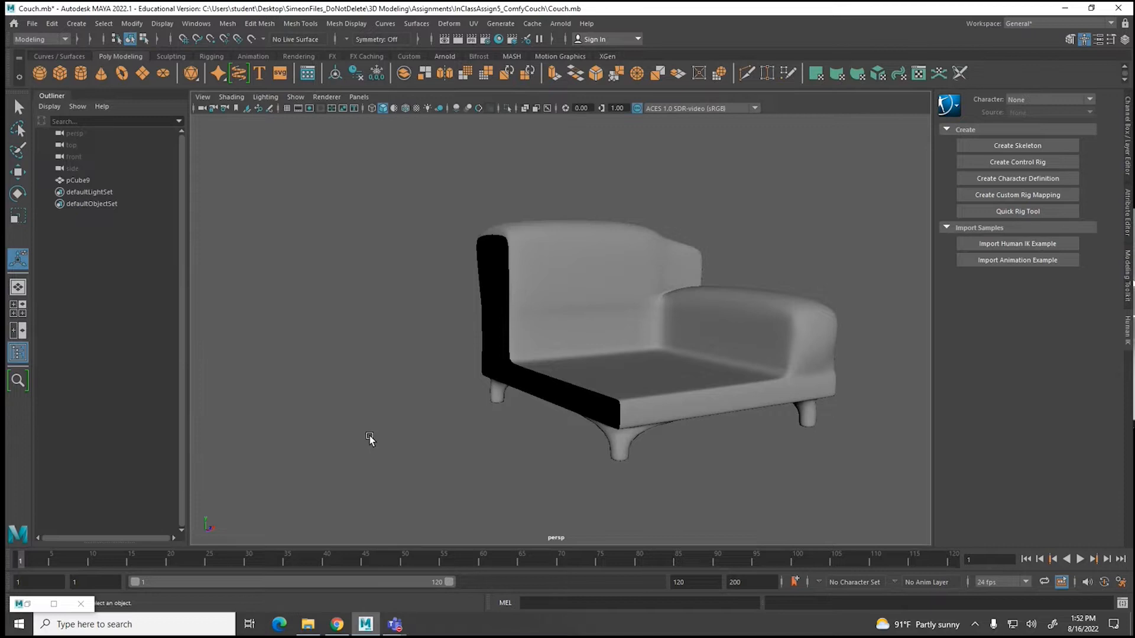
Step: Save the scene as Couch.mb in the scenes folder of Couch_Project
click(32, 23)
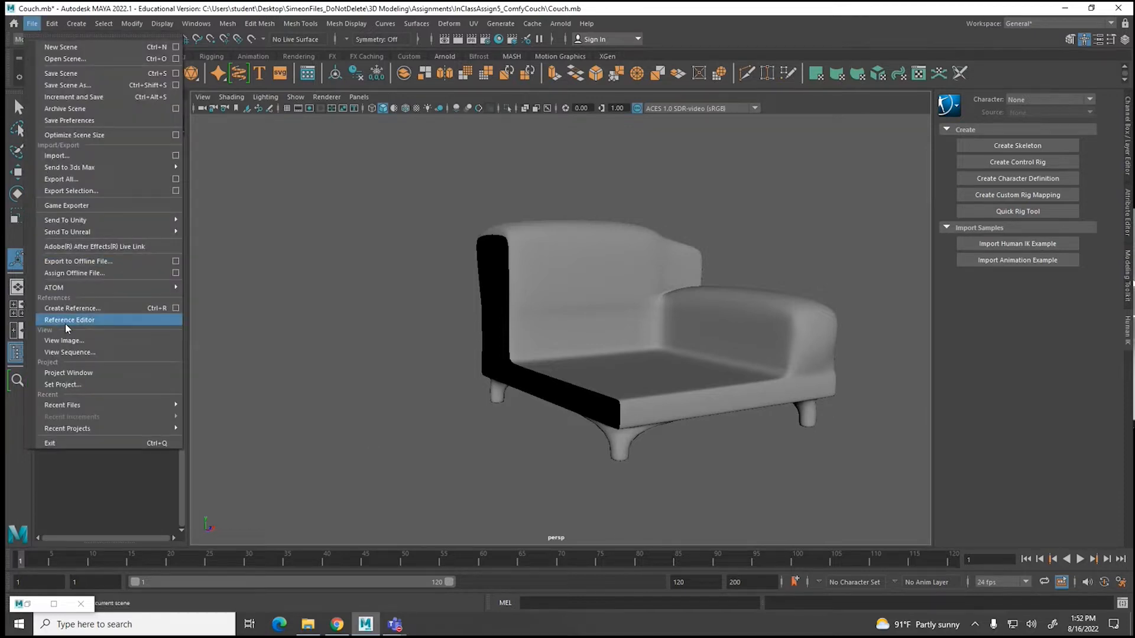
click(72, 375)
click(32, 23)
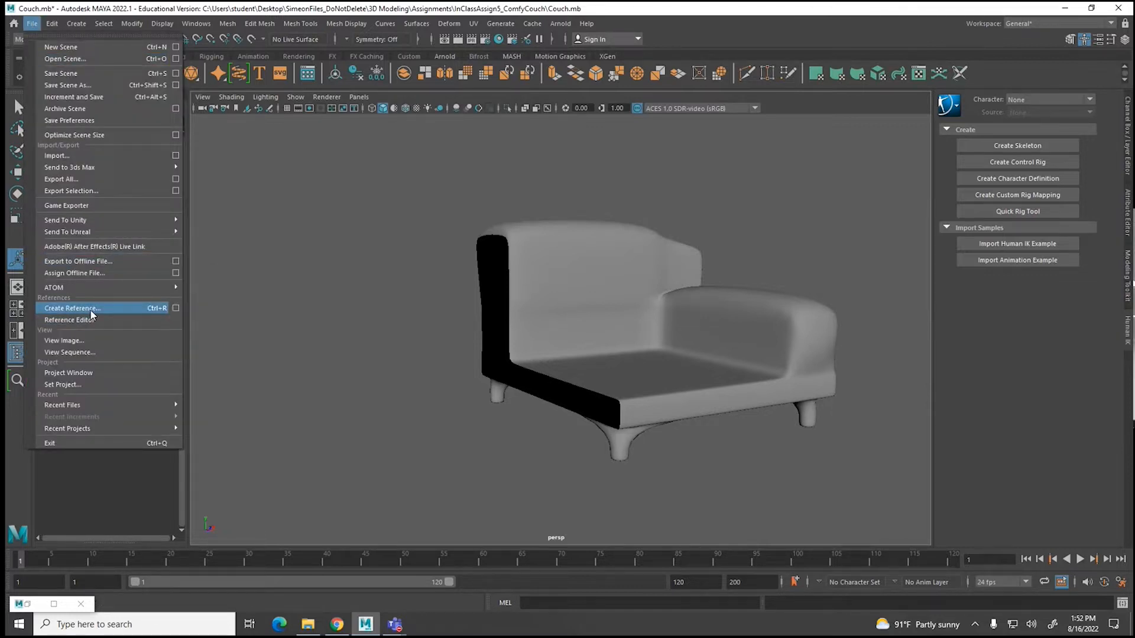
click(69, 73)
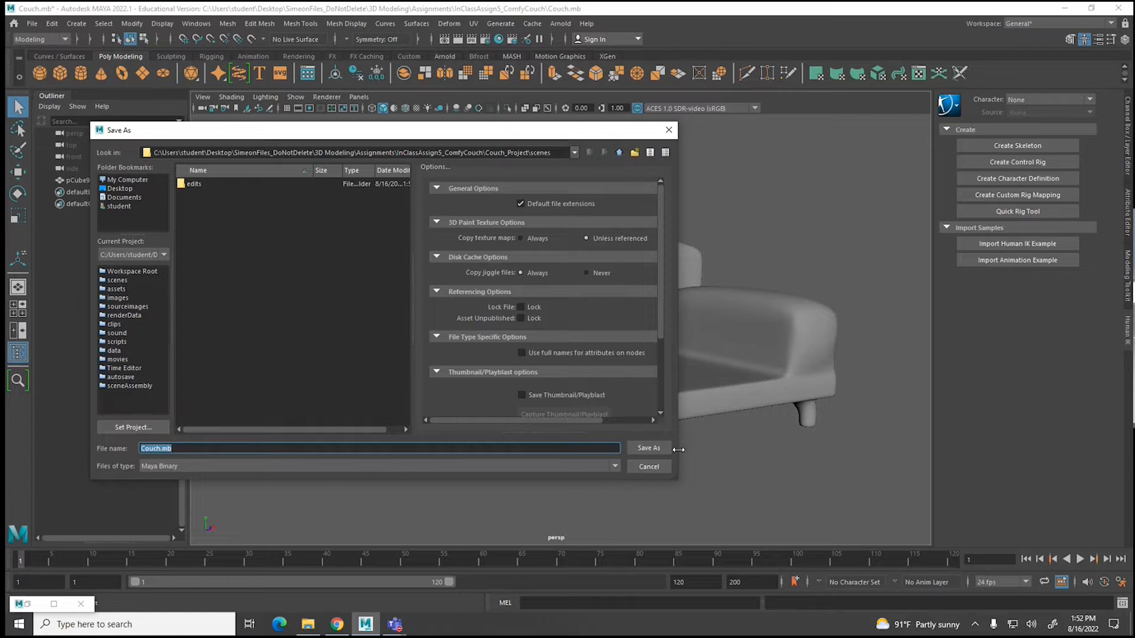
click(638, 448)
Step: Shift the upper horizontal edge on the backrest's front slightly in depth, and select the whole couch half as an object
alt+drag(671, 459, 599, 454)
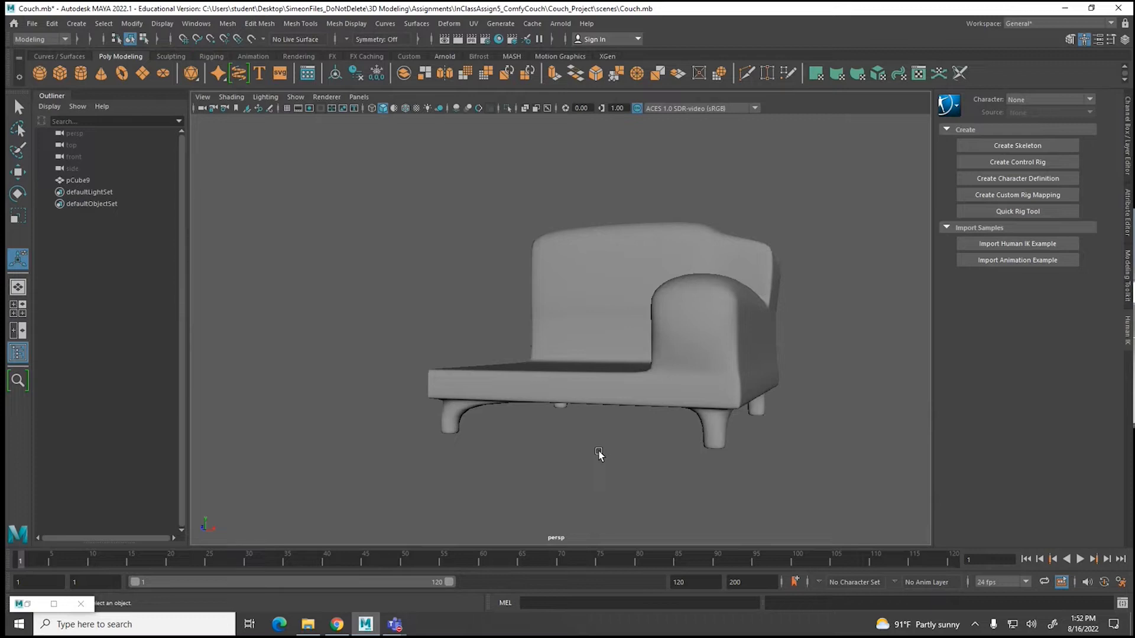
alt+drag(599, 454, 694, 413)
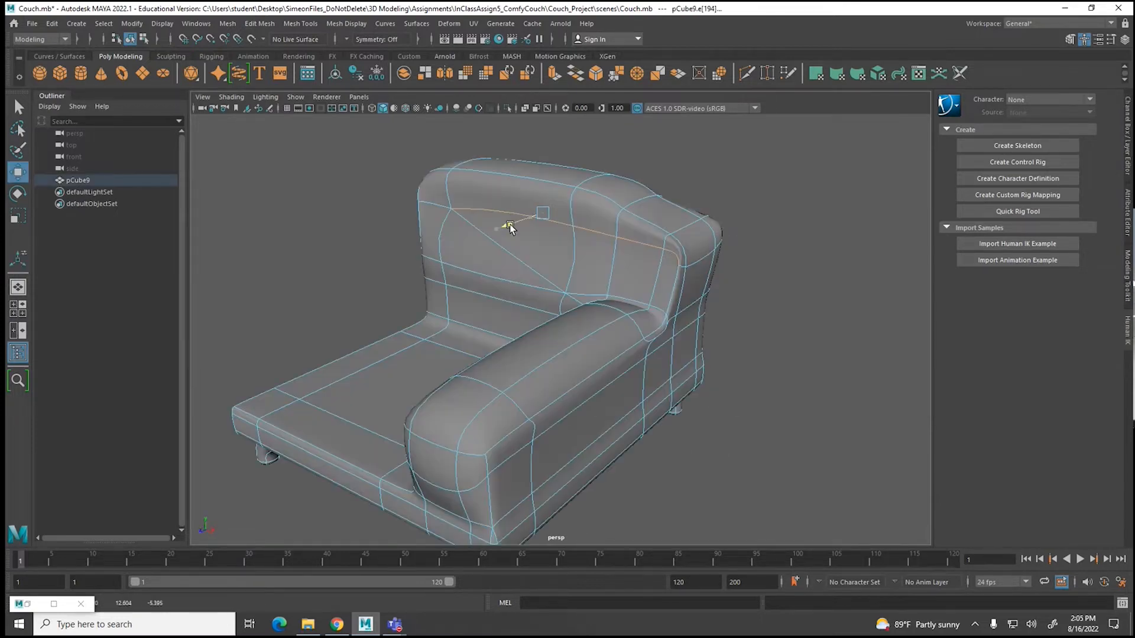
drag(584, 219, 573, 218)
right_drag(660, 218, 772, 169)
click(764, 179)
alt+drag(764, 179, 467, 319)
click(635, 288)
scroll(636, 289, up, 6)
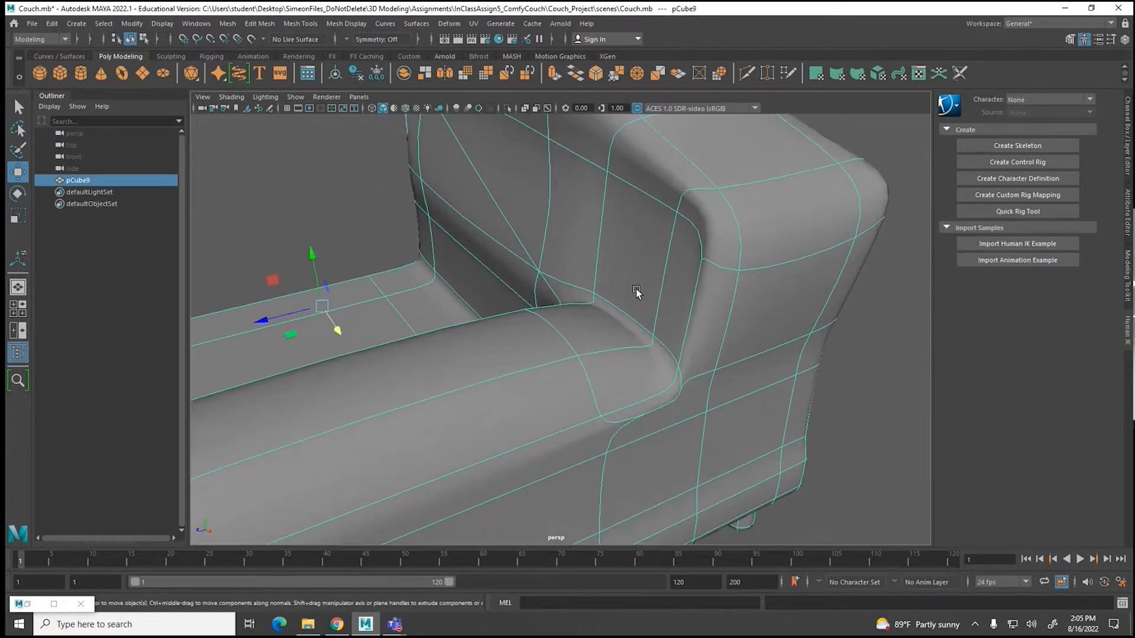
Step: Turn off the smooth preview and move the front vertices of the backrest's outer shoulder corner toward the rear
key(1)
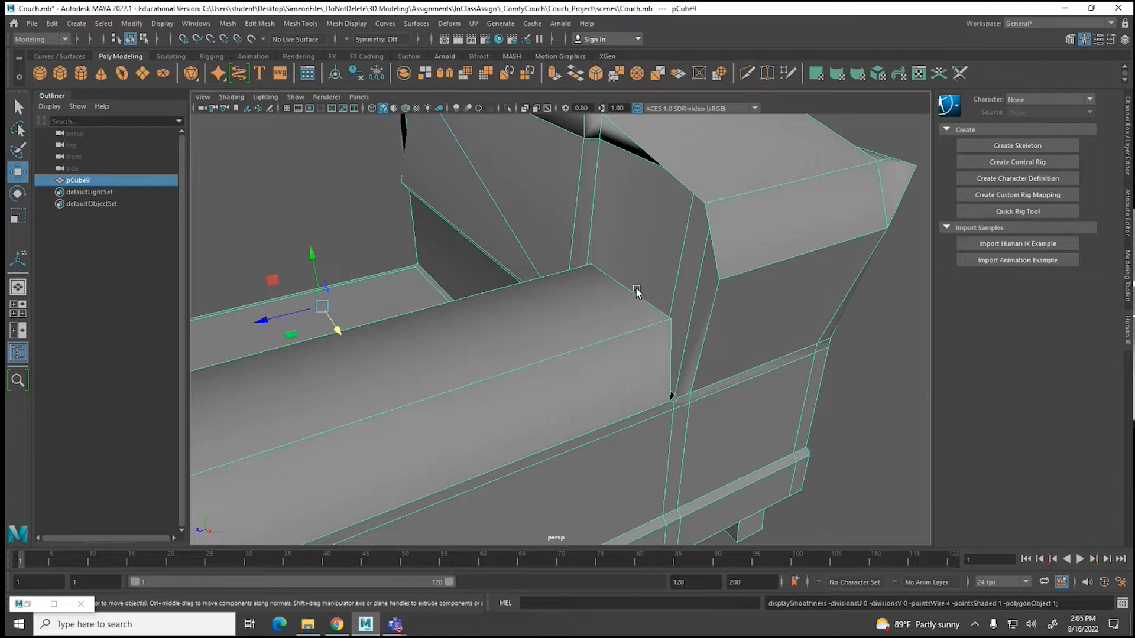
scroll(614, 292, down, 2)
mouse_move(582, 303)
alt+mouse_down()
mouse_move(671, 306)
mouse_move(661, 289)
mouse_move(742, 231)
mouse_move(645, 349)
mouse_move(658, 313)
mouse_move(699, 274)
mouse_move(585, 312)
mouse_move(594, 279)
mouse_move(575, 303)
alt+mouse_up()
right_drag(573, 301, 521, 302)
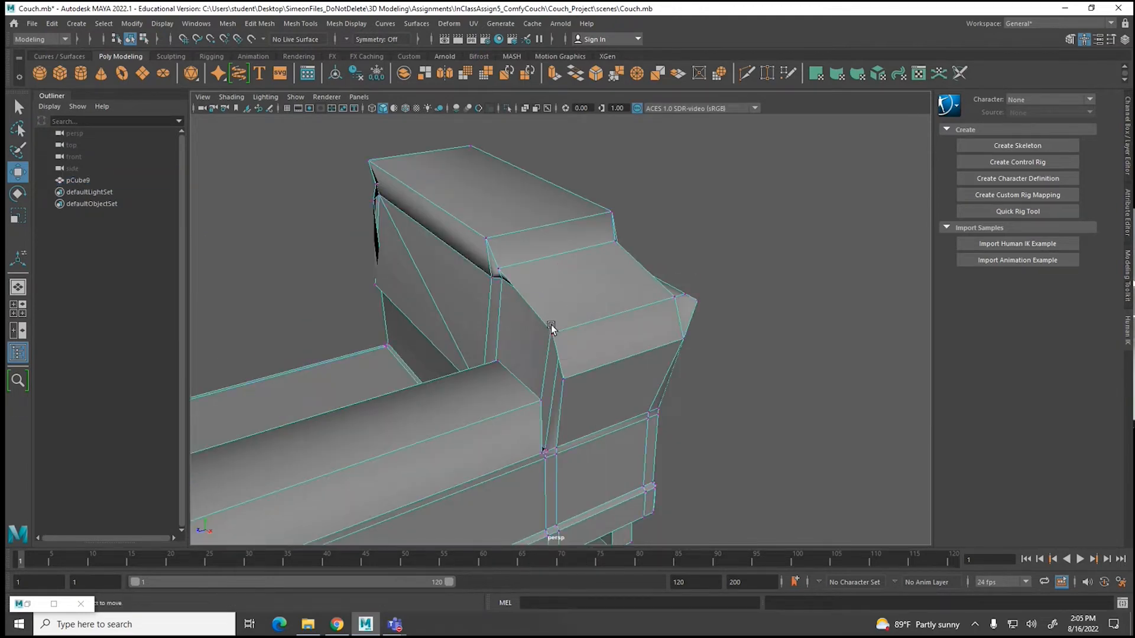
click(555, 331)
drag(532, 341, 597, 326)
click(562, 378)
drag(540, 384, 567, 373)
click(560, 324)
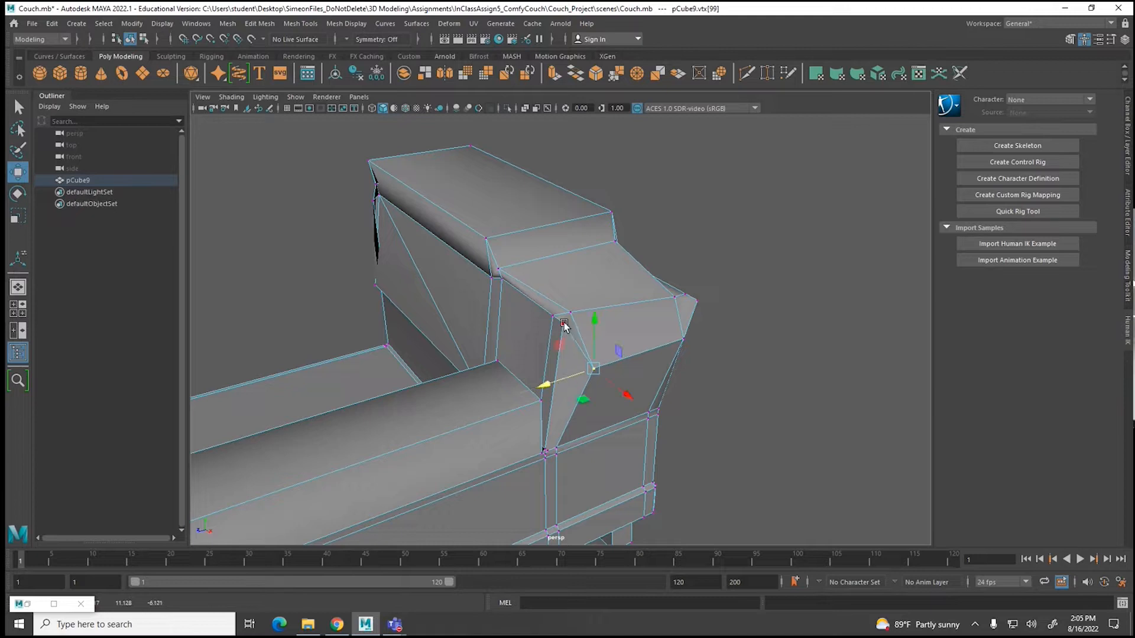
drag(578, 339, 586, 345)
Step: Lower a front and the rear vertex of the backrest's outer shoulder, and move its top front vertex slightly back
alt+drag(520, 371, 566, 361)
drag(618, 256, 617, 269)
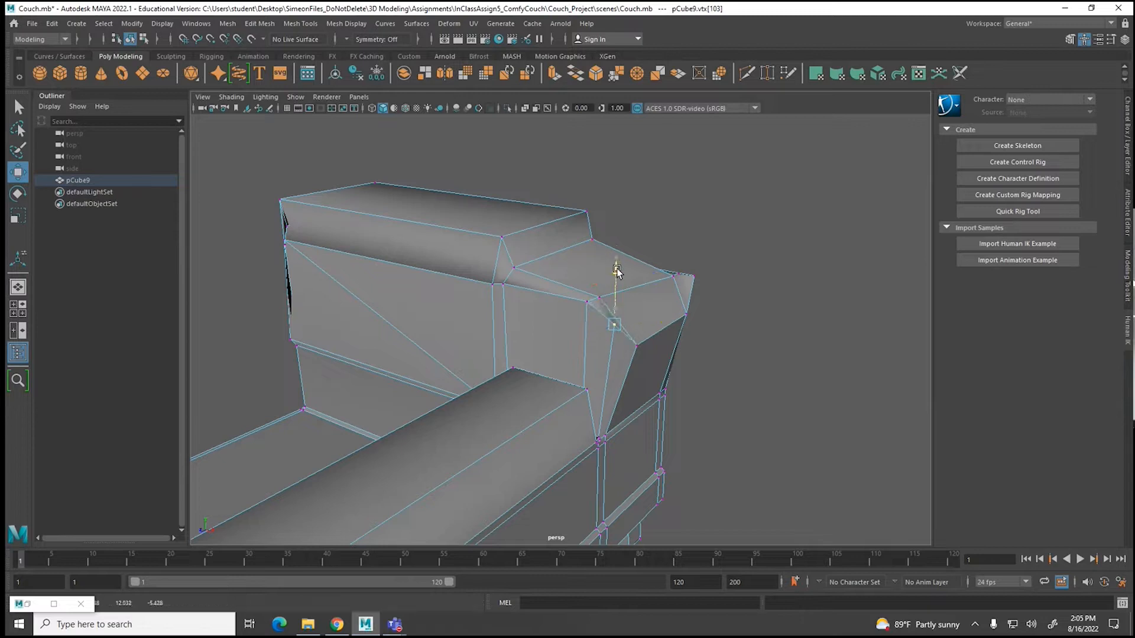
click(694, 275)
drag(693, 259, 690, 278)
click(599, 297)
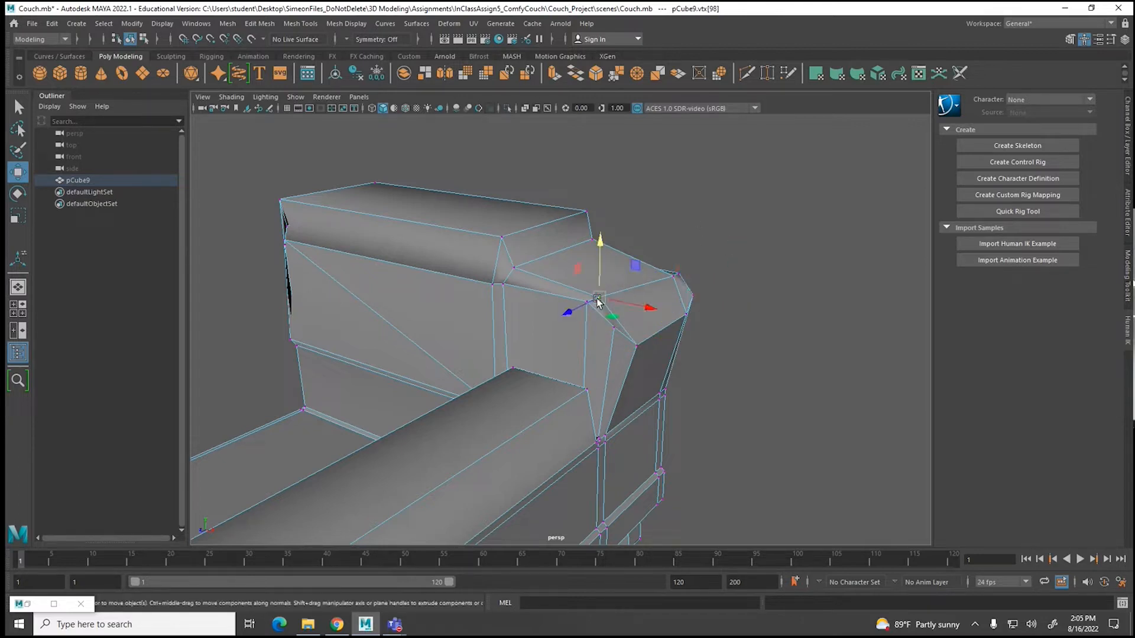
drag(571, 313, 580, 305)
Step: Inspect the reshaped backrest shoulder and the whole couch half in smooth mesh preview
alt+drag(635, 341, 540, 222)
key(3)
alt+drag(487, 331, 569, 329)
scroll(569, 331, down, 10)
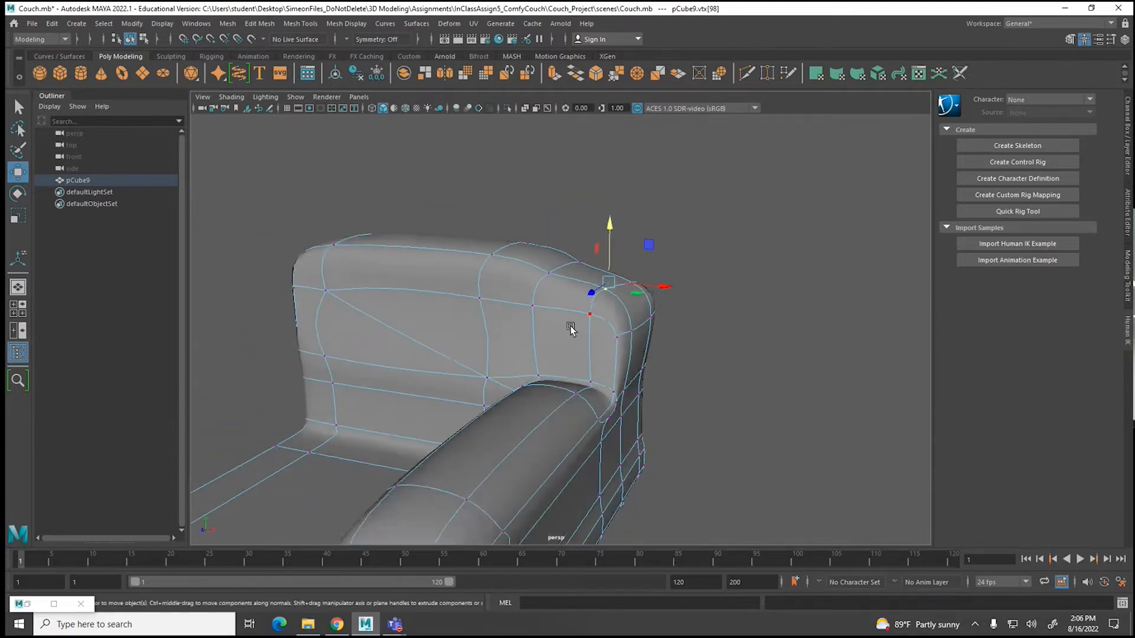
alt+drag(409, 389, 512, 385)
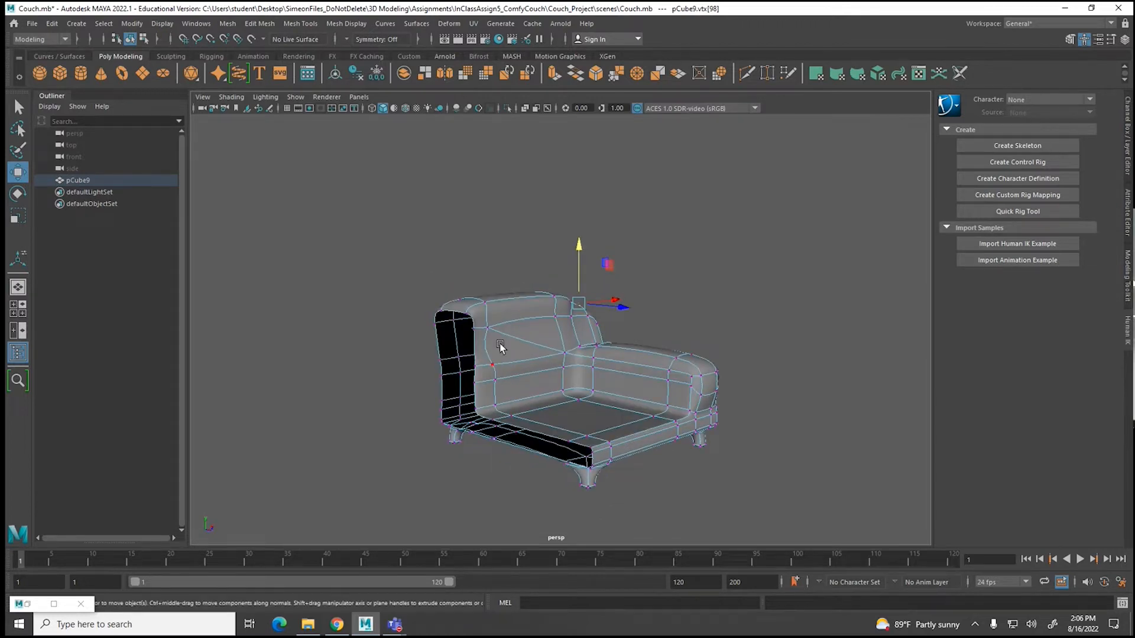
mouse_move(549, 362)
alt+mouse_down()
mouse_move(351, 359)
mouse_move(567, 359)
alt+mouse_up()
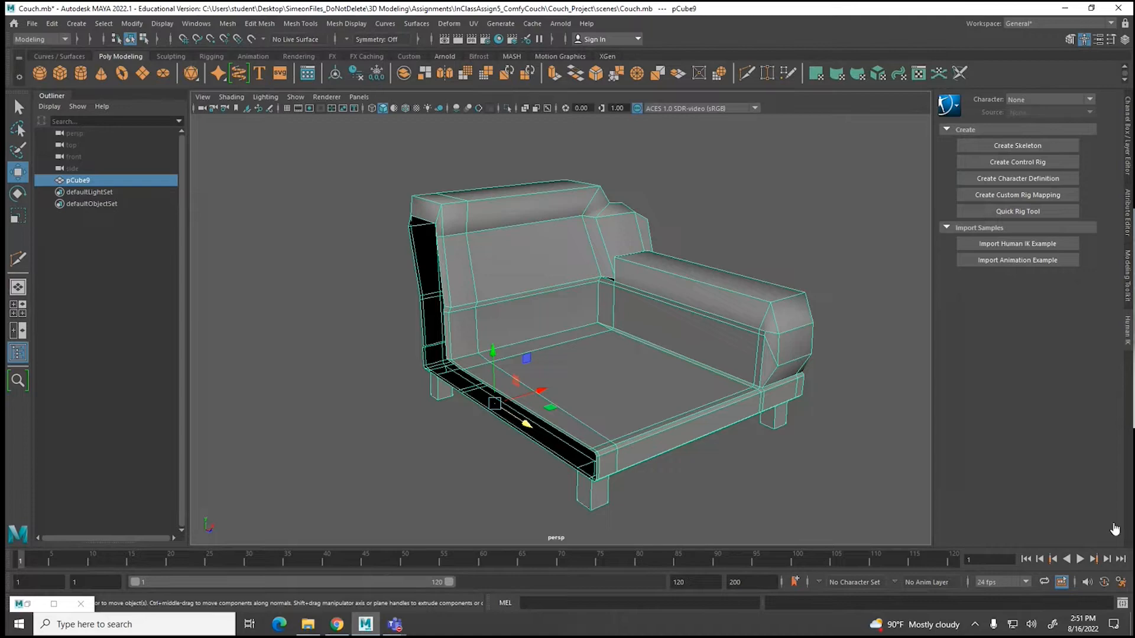
Step: Select all top faces of the seat, including the narrow strips along its back, open centre side and front
alt+drag(778, 409, 736, 408)
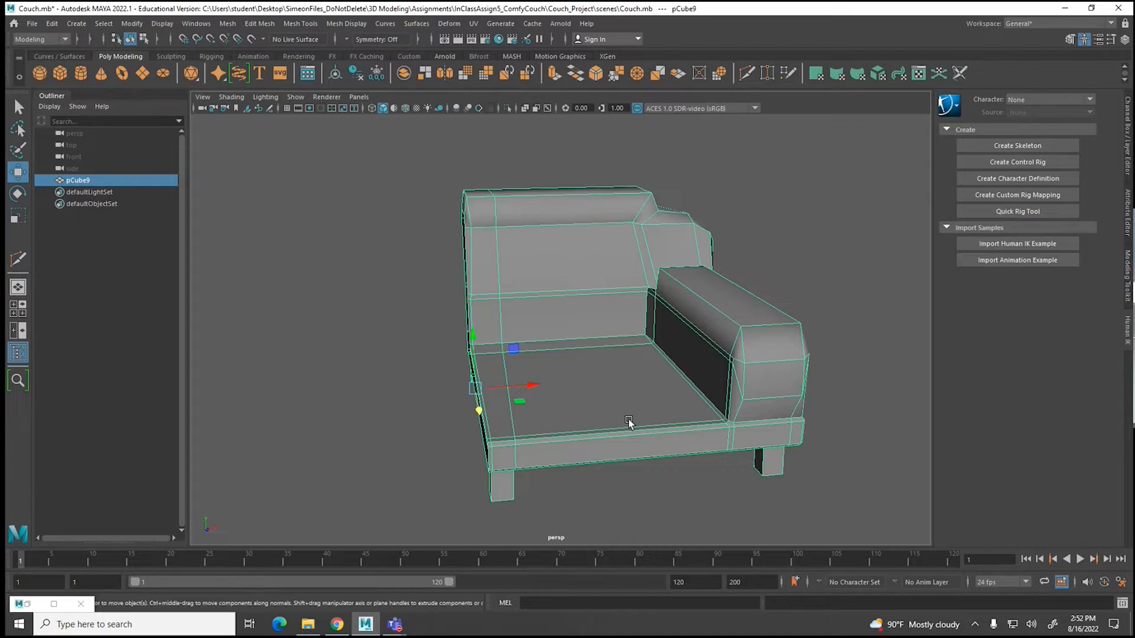
alt+drag(631, 413, 636, 420)
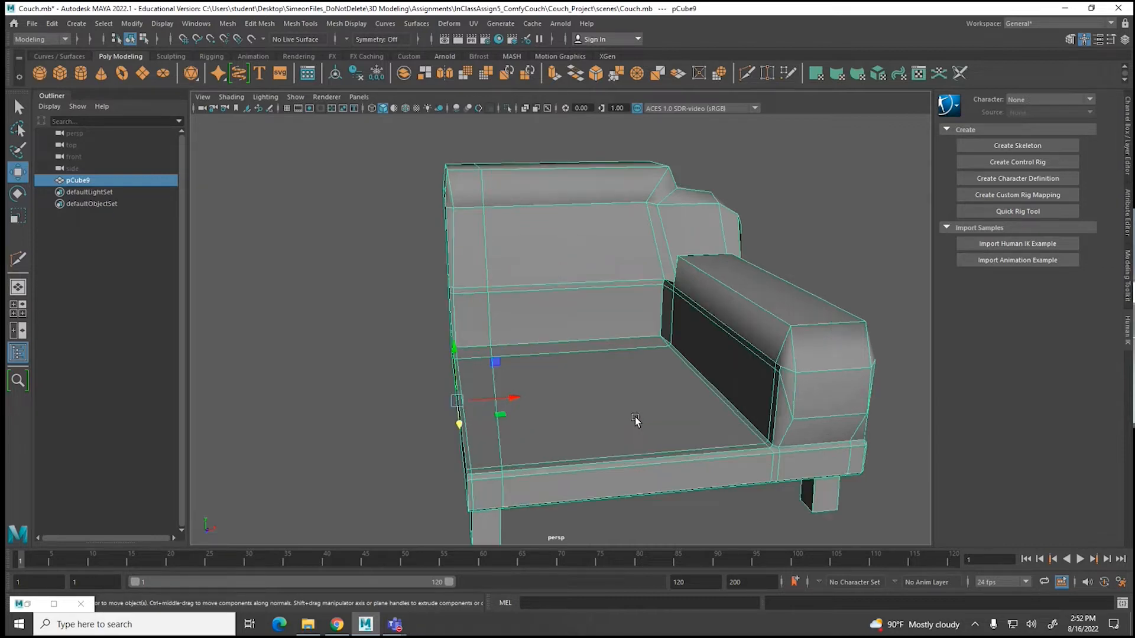
alt+drag(562, 420, 671, 375)
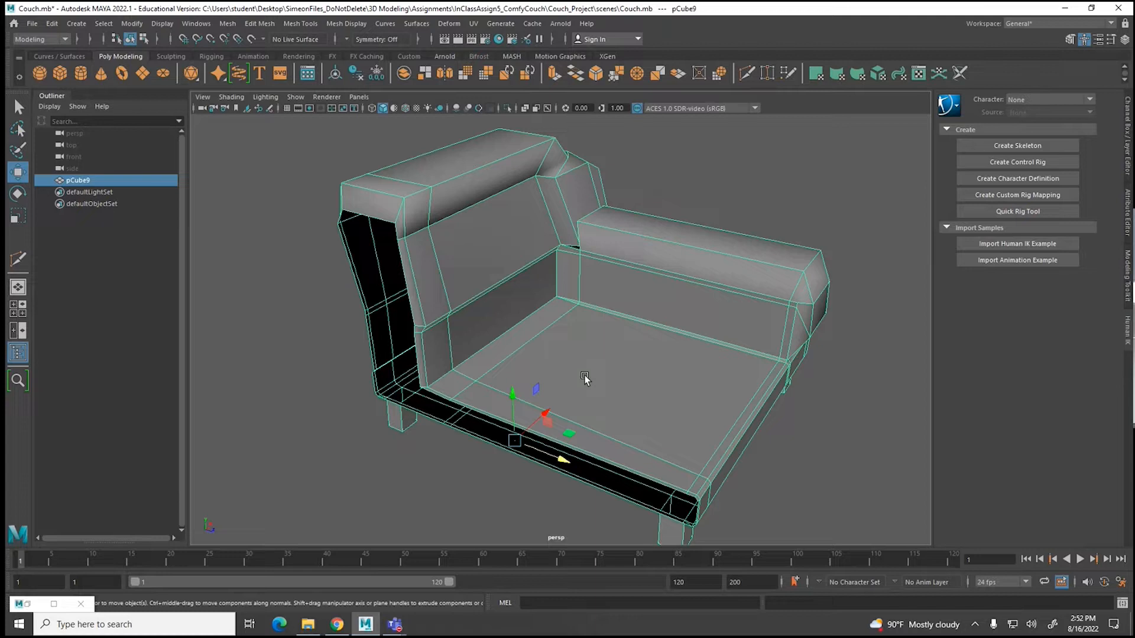
right_drag(584, 375, 587, 335)
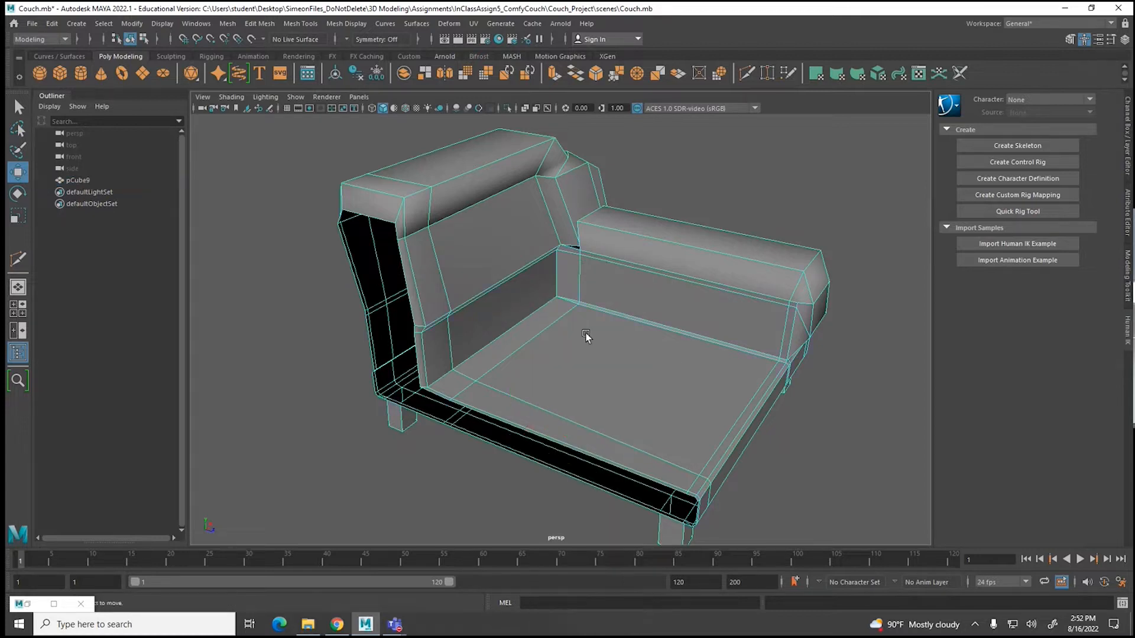
click(519, 333)
shift+click(462, 382)
shift+click(484, 393)
shift+click(567, 389)
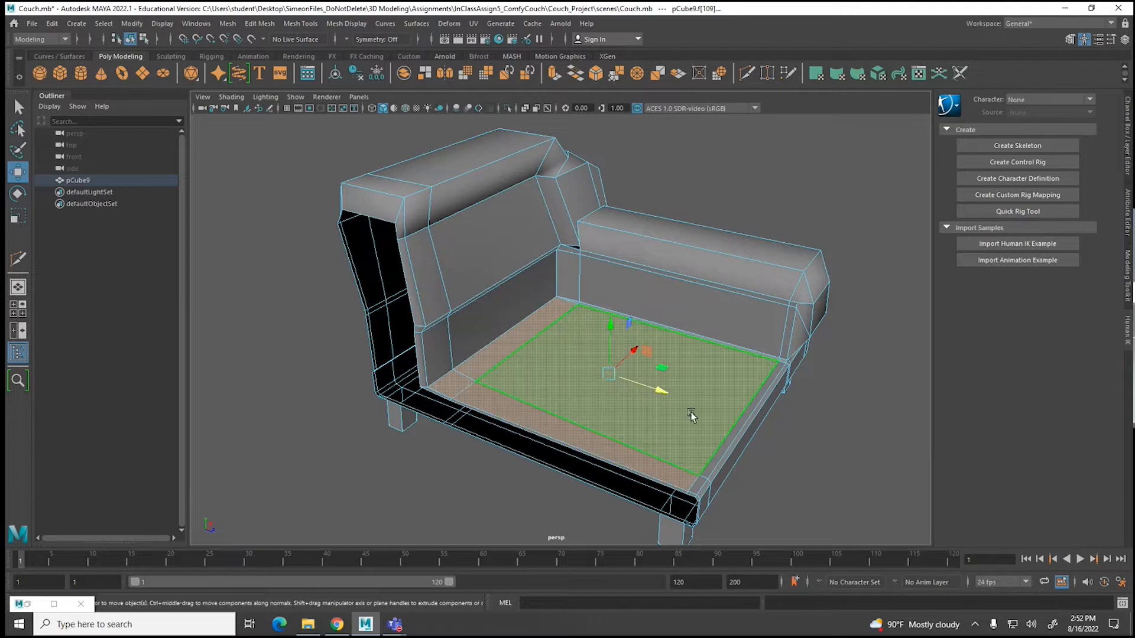
mouse_move(734, 413)
alt+mouse_down()
mouse_move(664, 417)
mouse_move(714, 410)
alt+mouse_up()
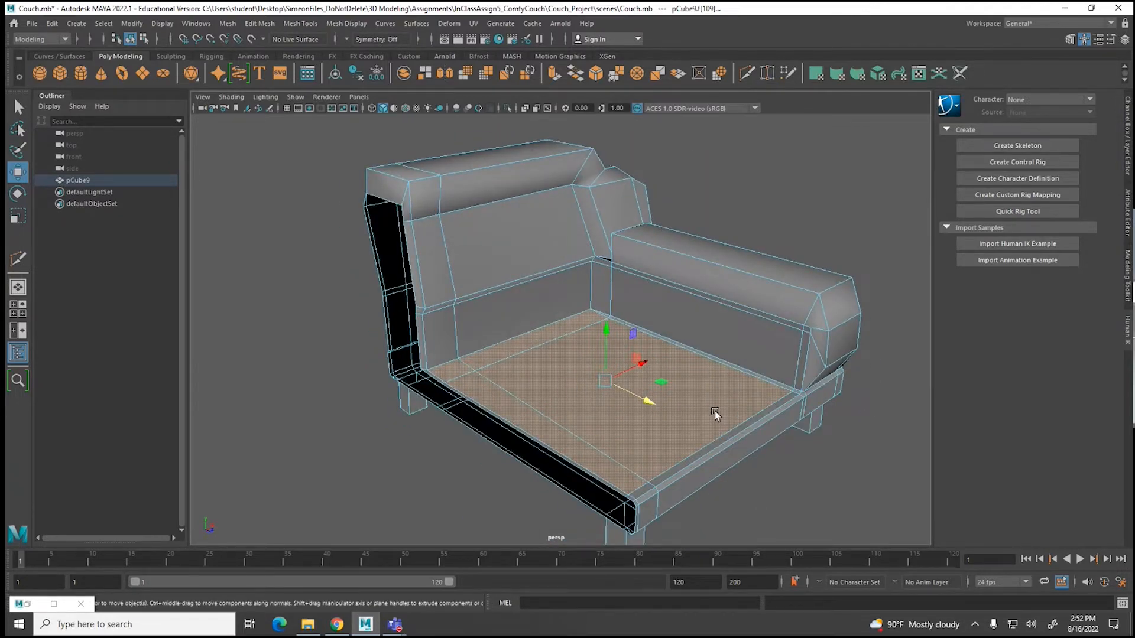
shift+click(646, 484)
shift+click(661, 478)
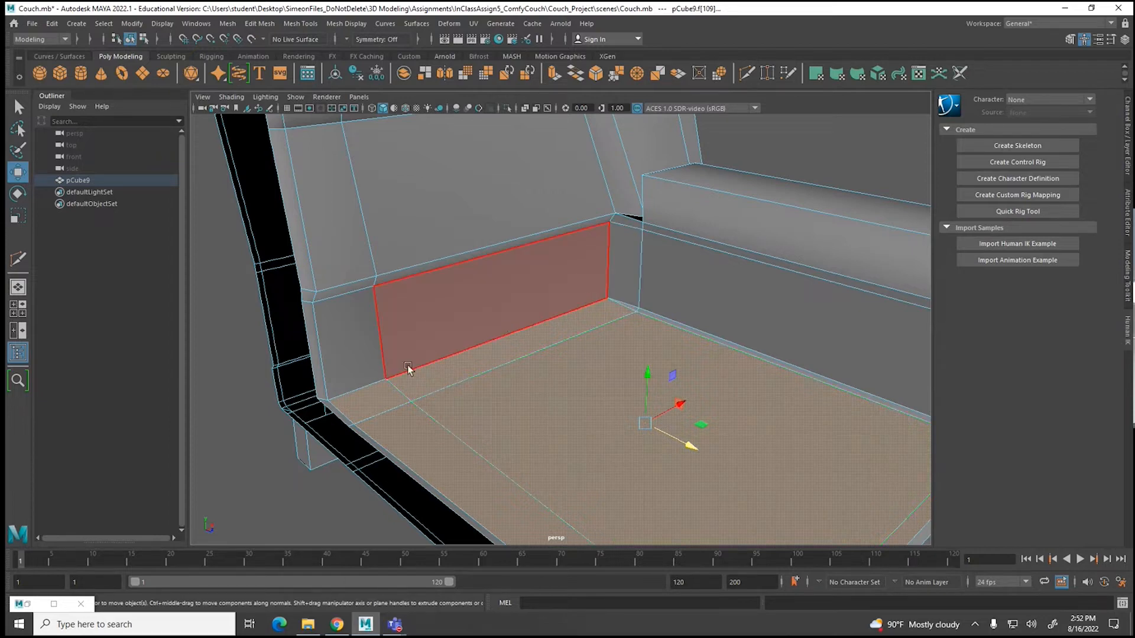
Step: Duplicate the selected seat faces and raise the copy above the backrest, with a local Z translation of about 13.6
scroll(487, 405, down, 4)
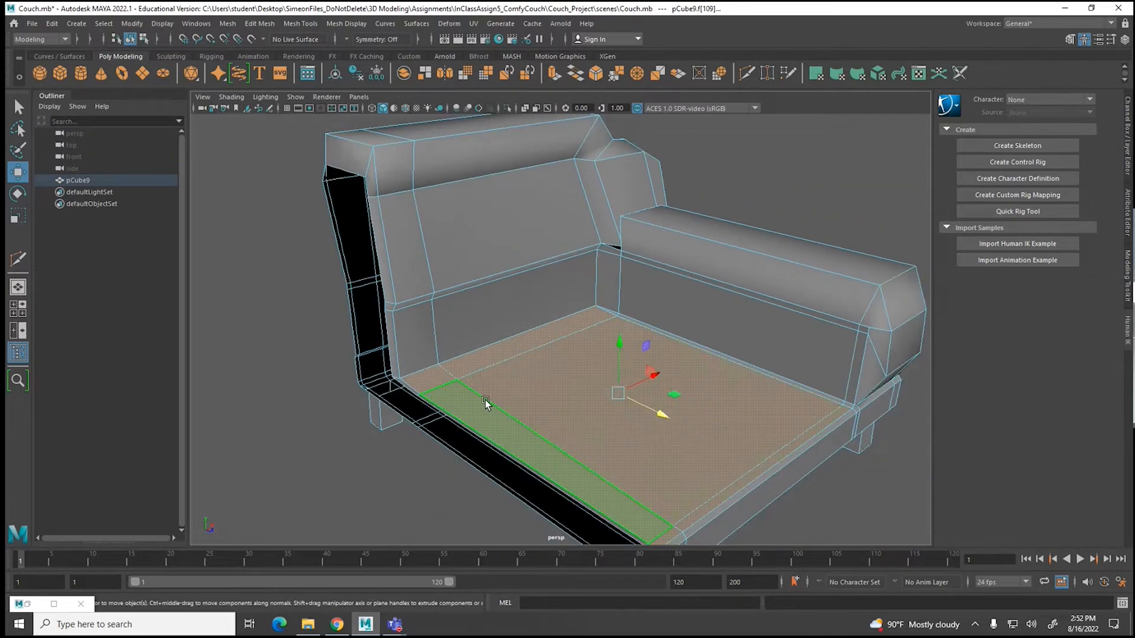
alt+drag(521, 443, 466, 432)
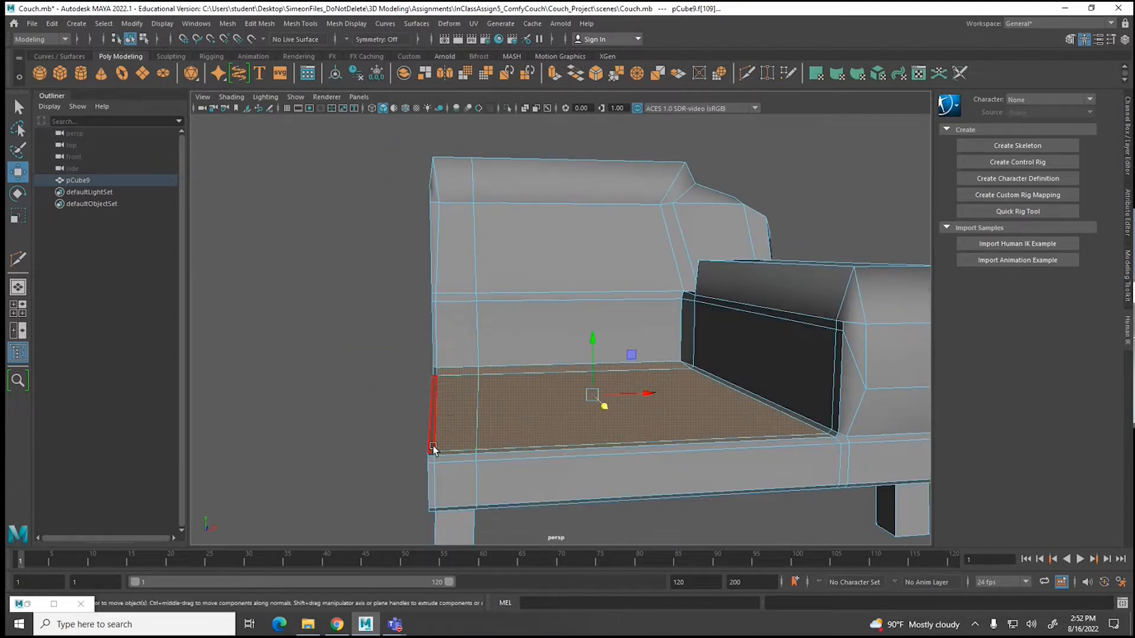
alt+drag(433, 469, 603, 424)
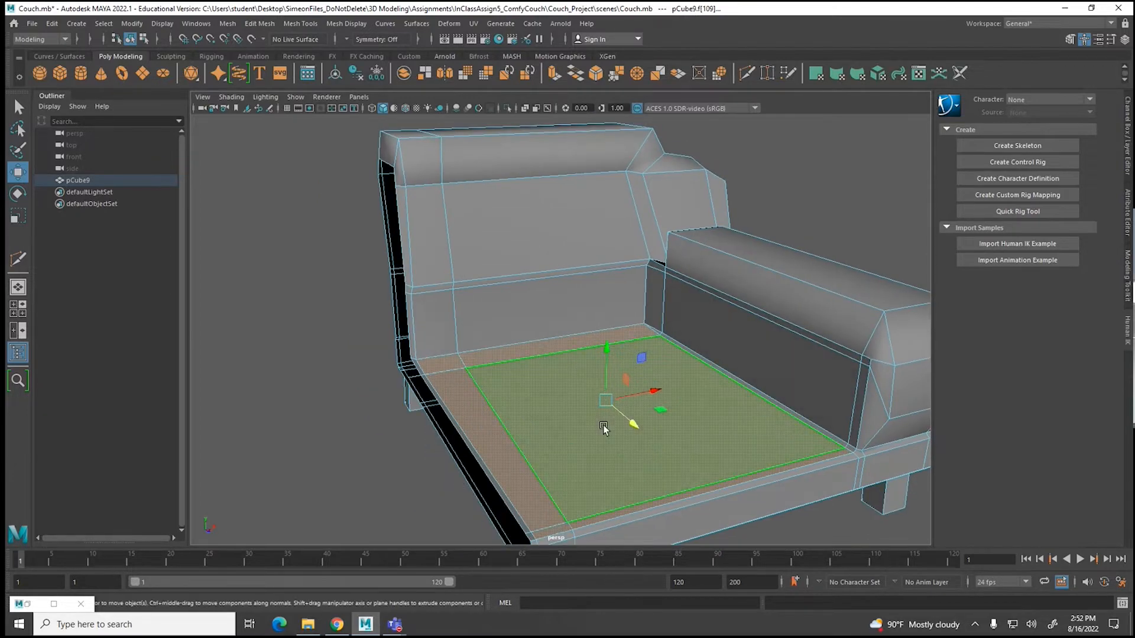
click(228, 25)
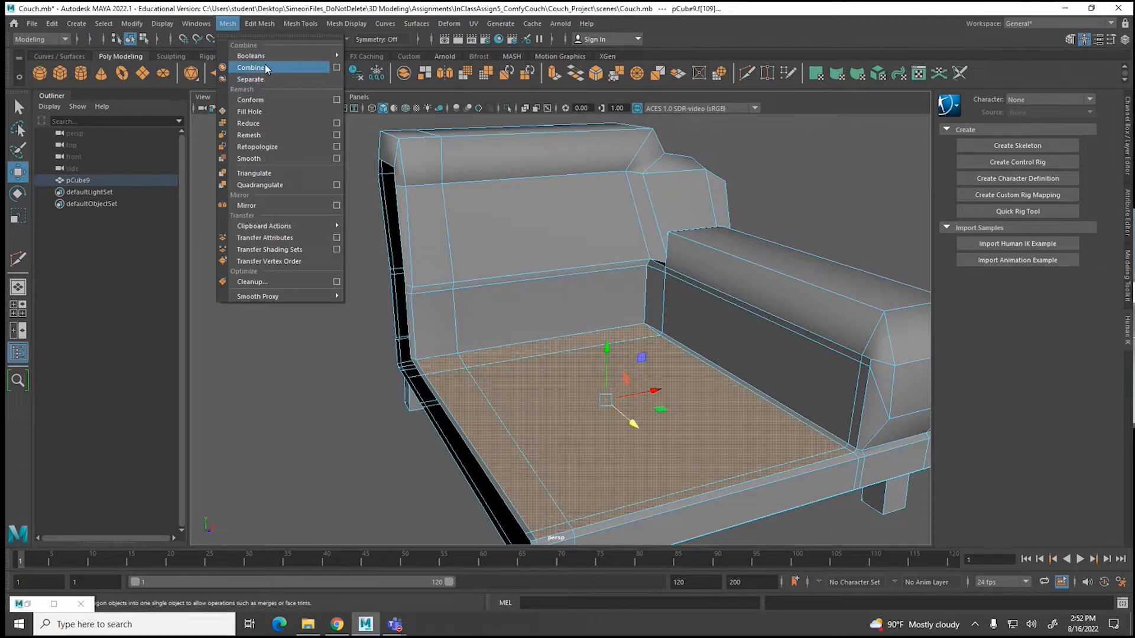
mouse_move(260, 26)
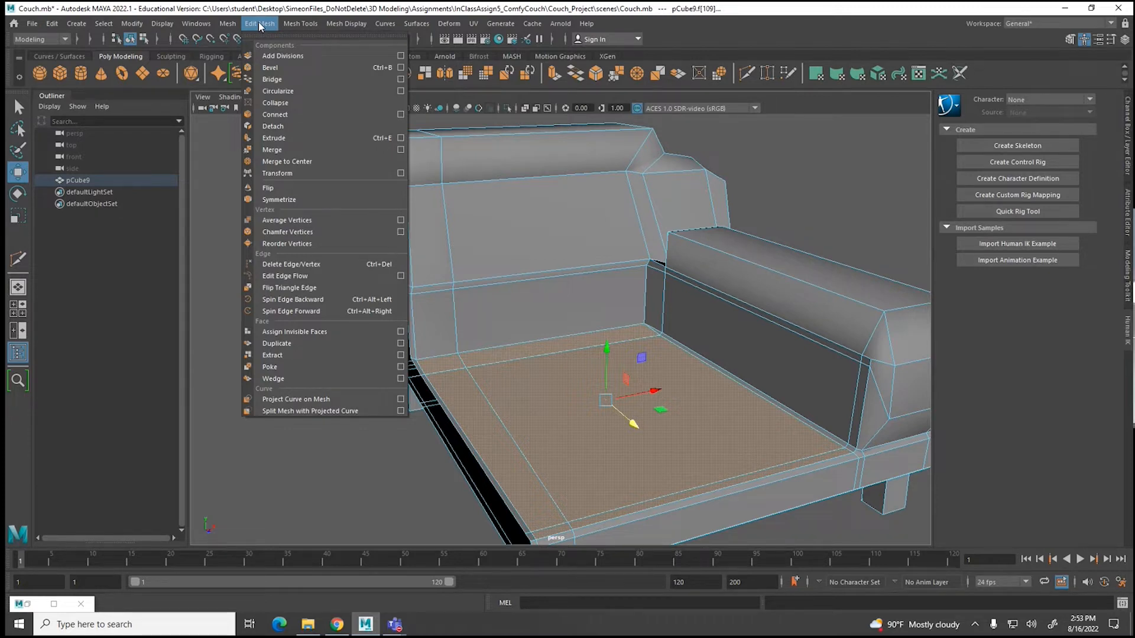
click(275, 344)
drag(443, 334, 446, 23)
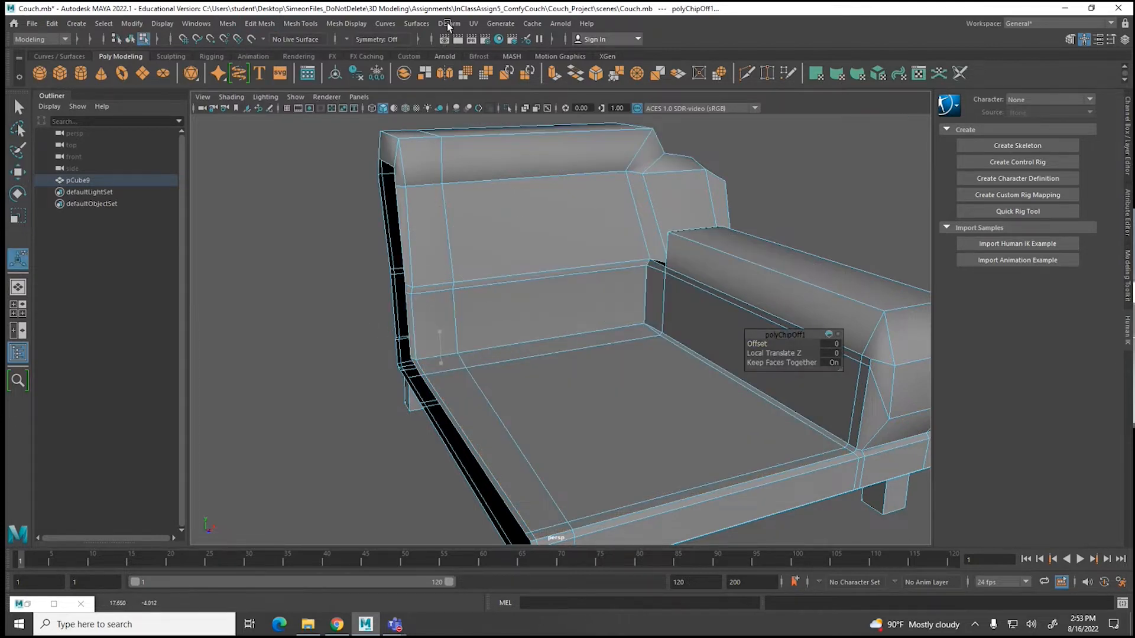
scroll(436, 295, down, 3)
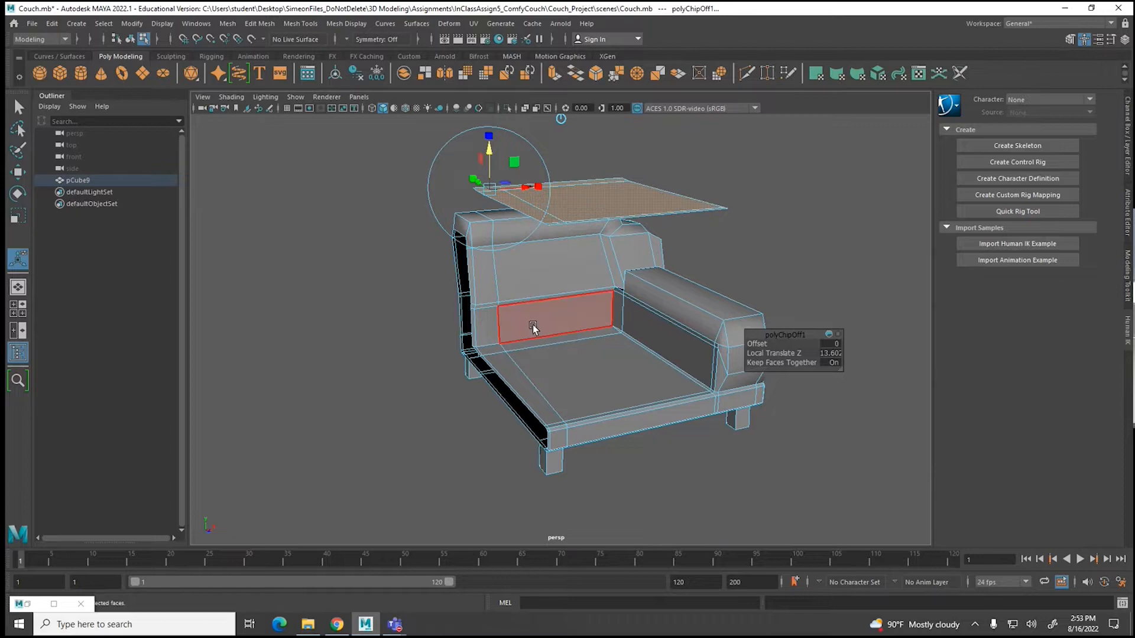
alt+drag(533, 324, 591, 332)
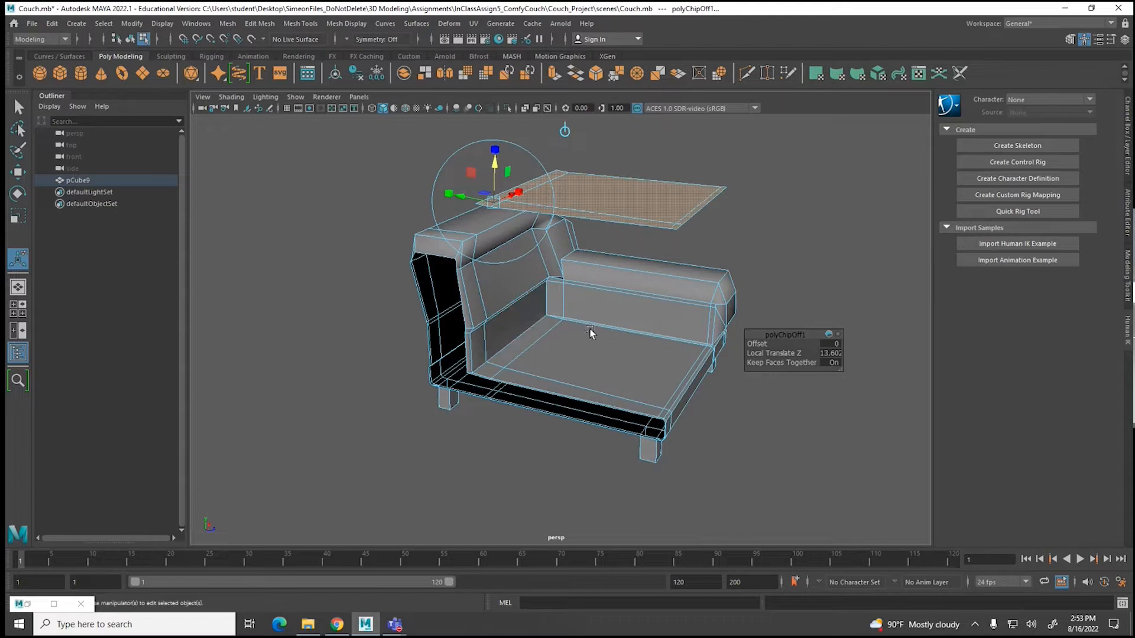
Step: Try to separate the raised seat copy from the couch mesh
click(228, 24)
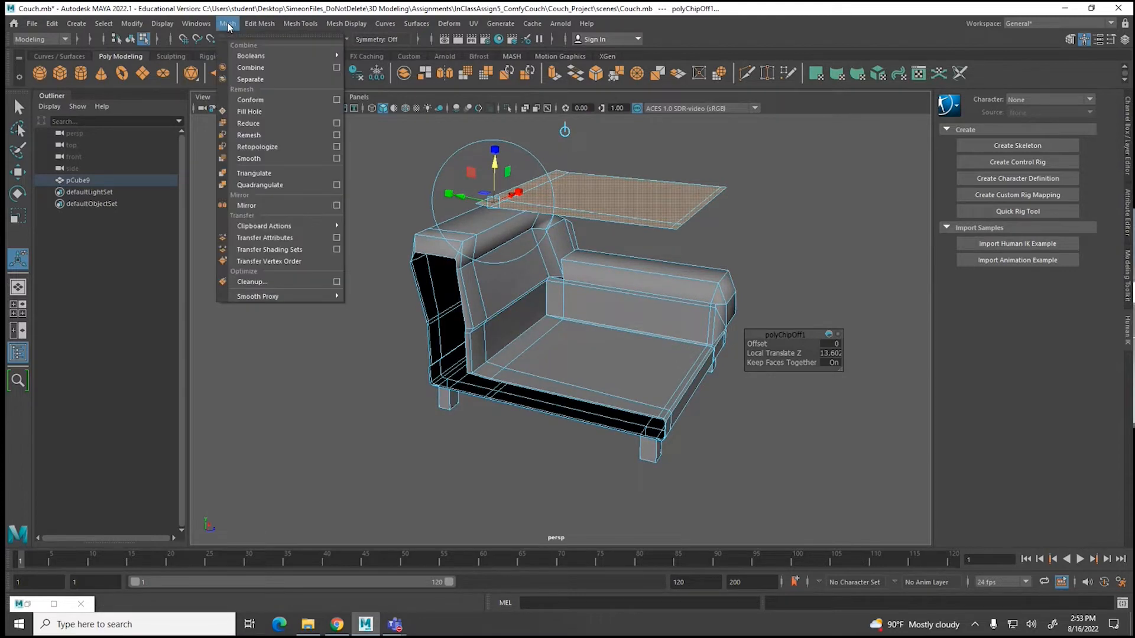
click(239, 80)
click(350, 292)
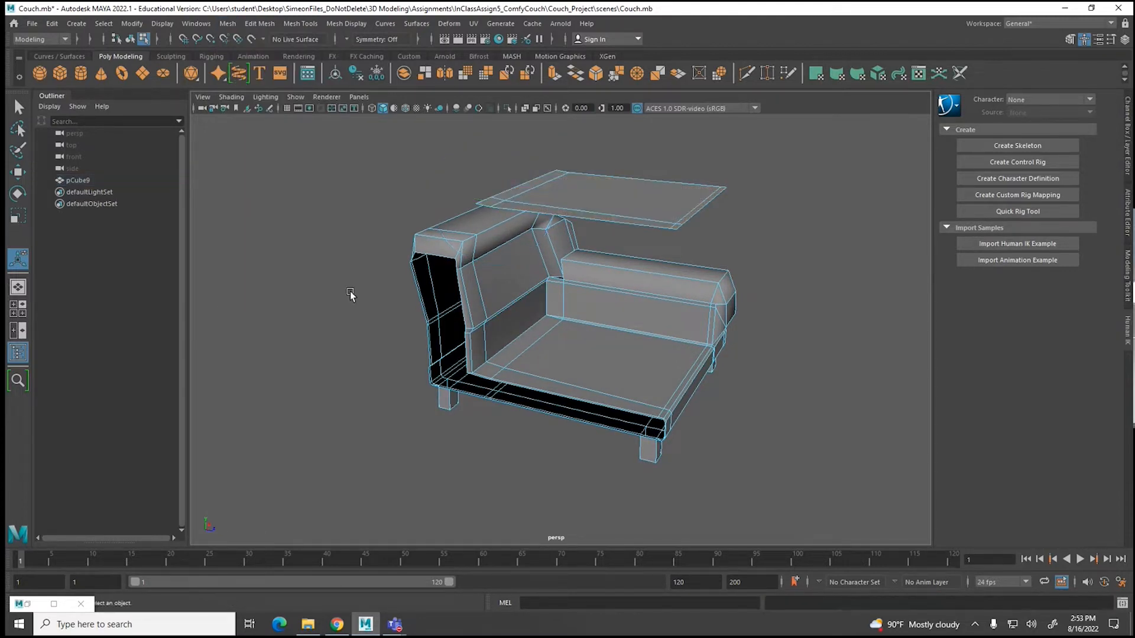
Step: Select all faces of the raised seat copy and separate it from the couch mesh
click(593, 196)
alt+drag(608, 226, 514, 204)
drag(474, 161, 640, 218)
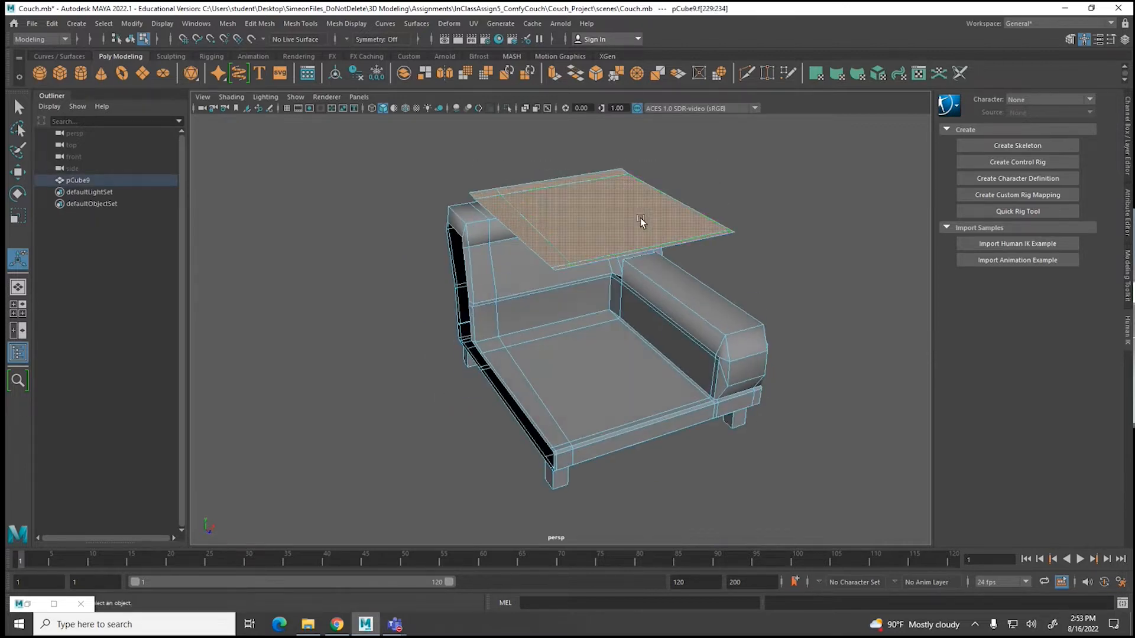
click(226, 27)
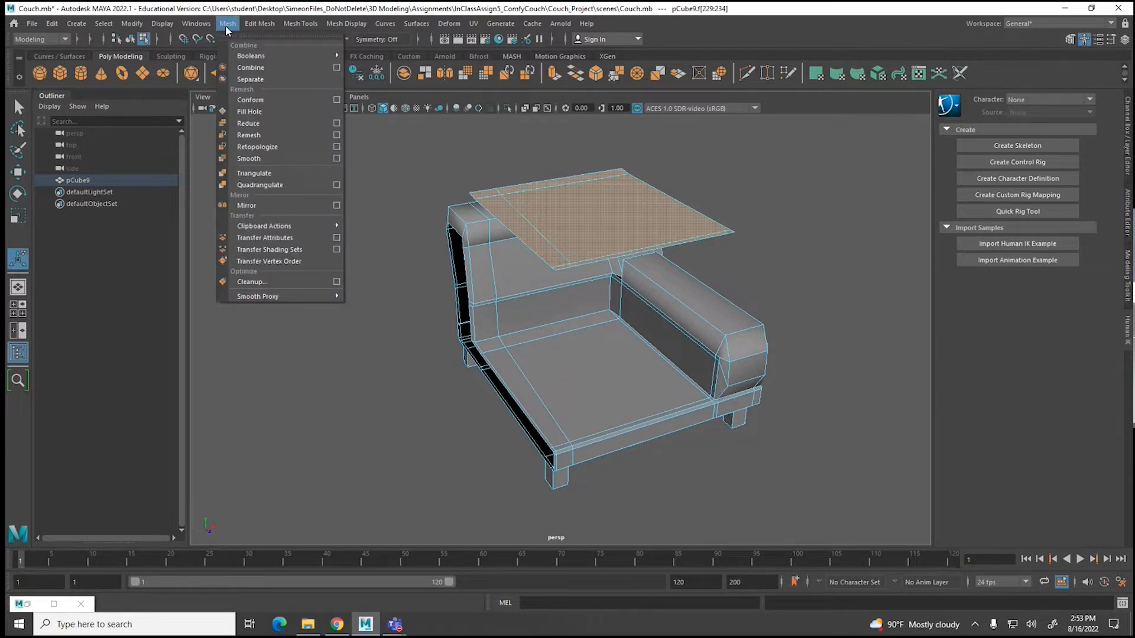
click(241, 83)
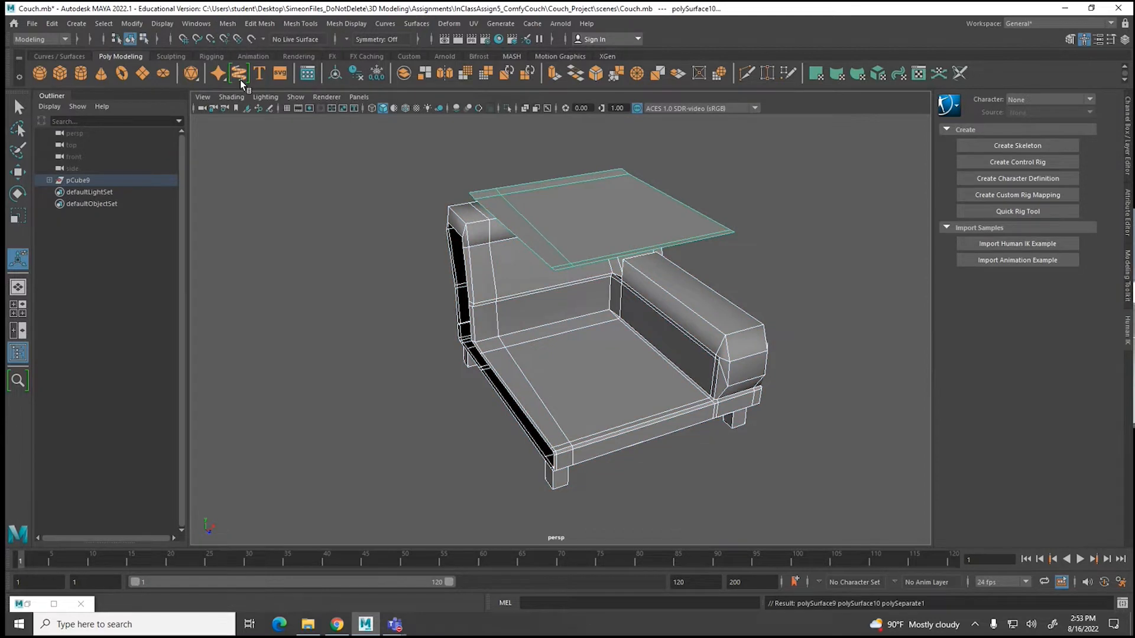
Step: Select the couch body and the raised seat piece individually to check that they are independent objects
click(394, 302)
click(526, 327)
alt+drag(608, 347, 487, 246)
click(486, 246)
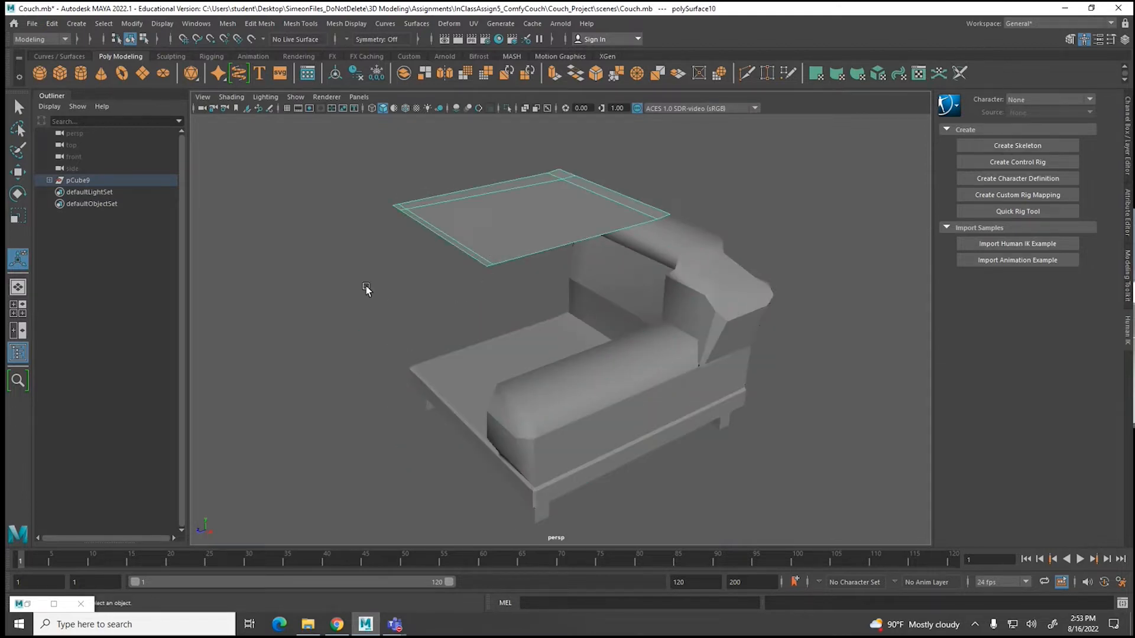
Step: Display the face normals on the raised seat piece and examine which way they point
click(163, 24)
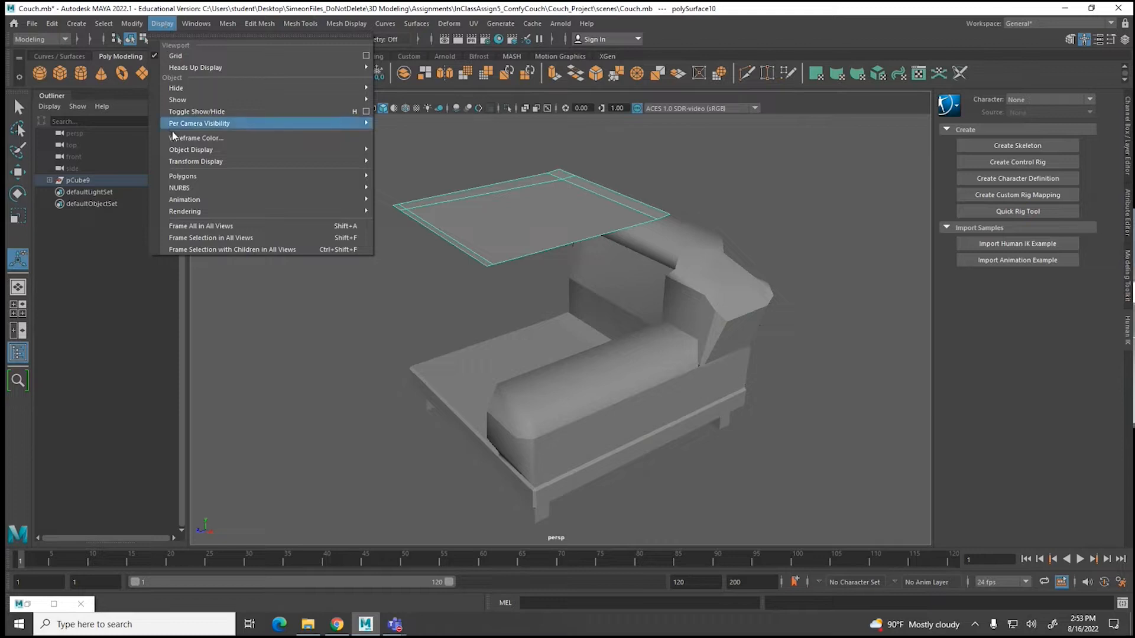
mouse_move(263, 179)
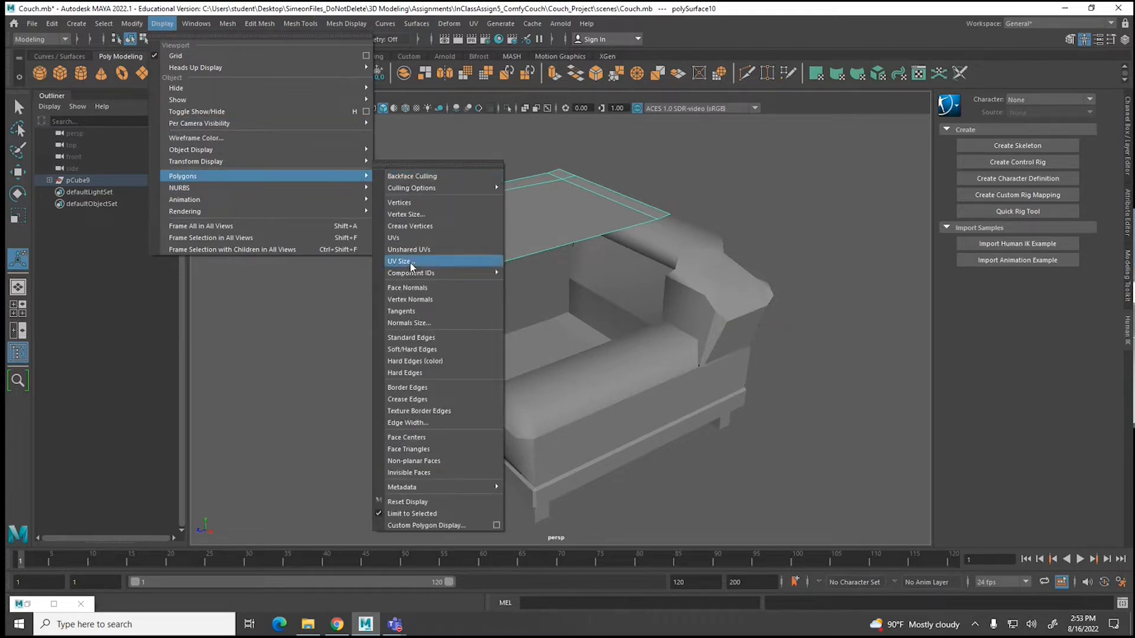
click(411, 288)
alt+drag(459, 288, 538, 267)
scroll(538, 267, up, 5)
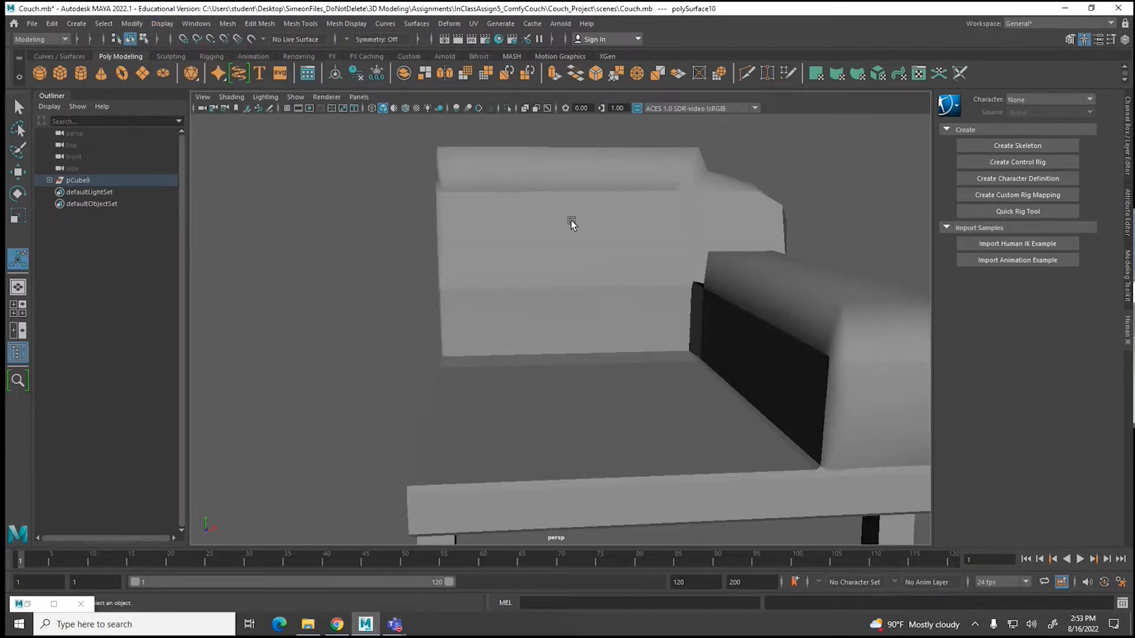
alt+middle_drag(572, 224, 489, 359)
scroll(489, 398, up, 2)
alt+drag(483, 322, 409, 273)
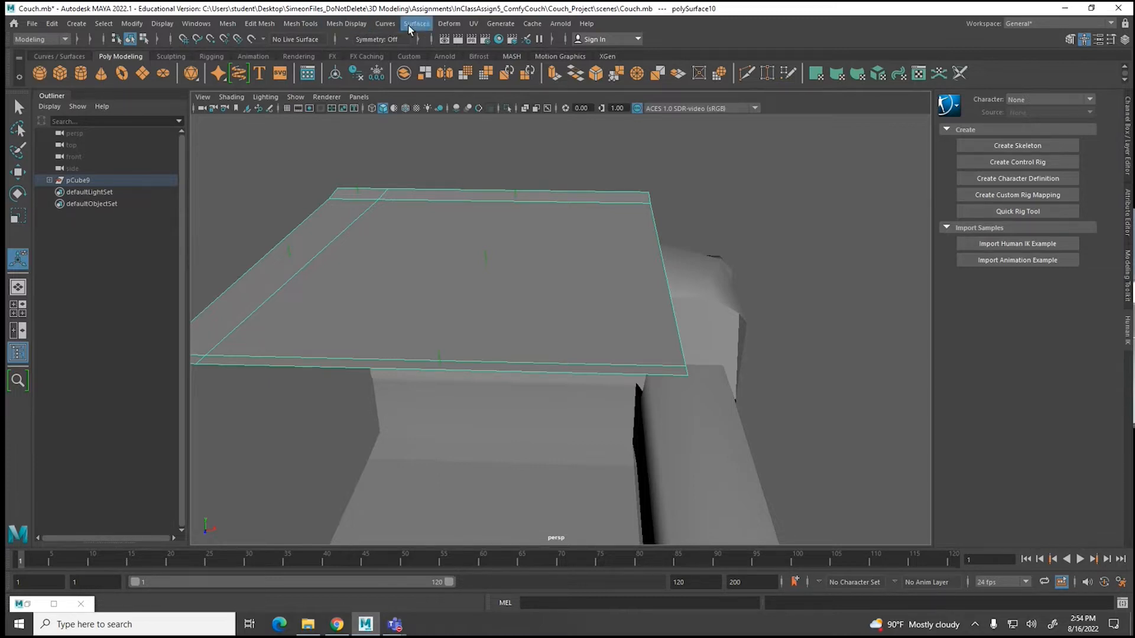
Step: Reverse the normals of the raised seat piece
click(354, 27)
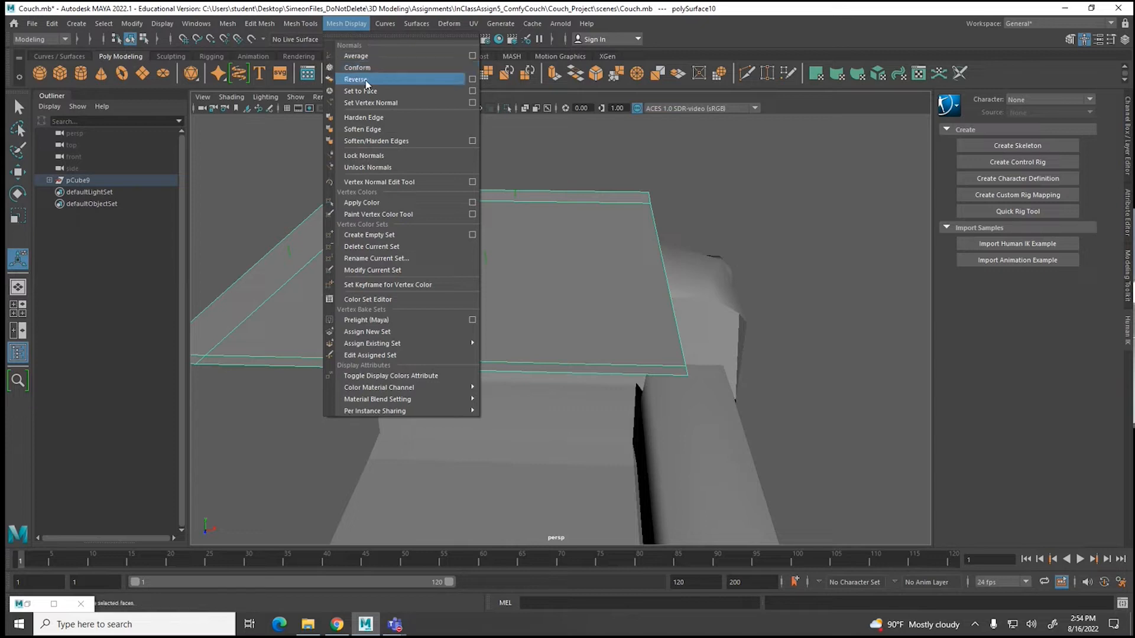
click(361, 79)
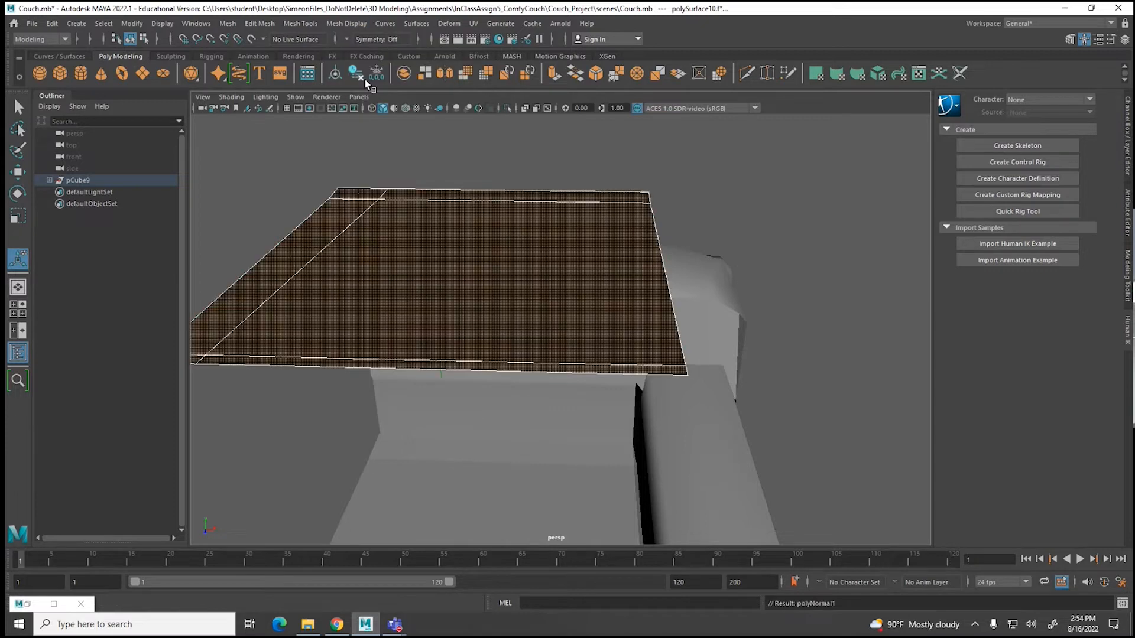
click(364, 148)
Step: Inspect the seat piece from below and above, and turn off its face normals display
alt+drag(455, 281, 456, 256)
click(458, 175)
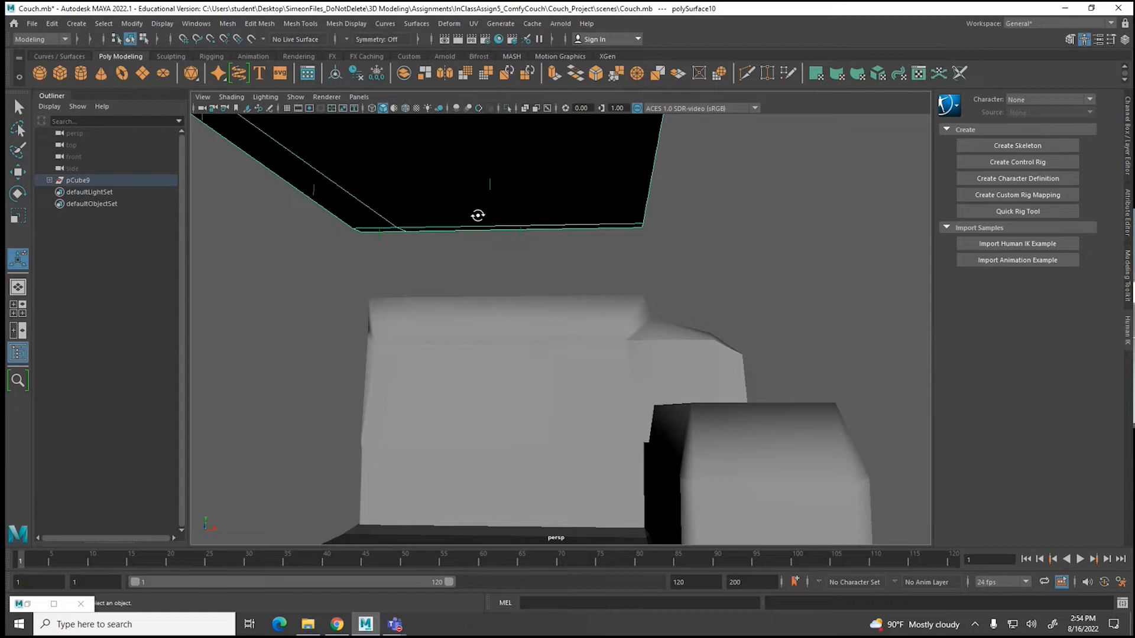
alt+drag(477, 215, 469, 232)
click(162, 23)
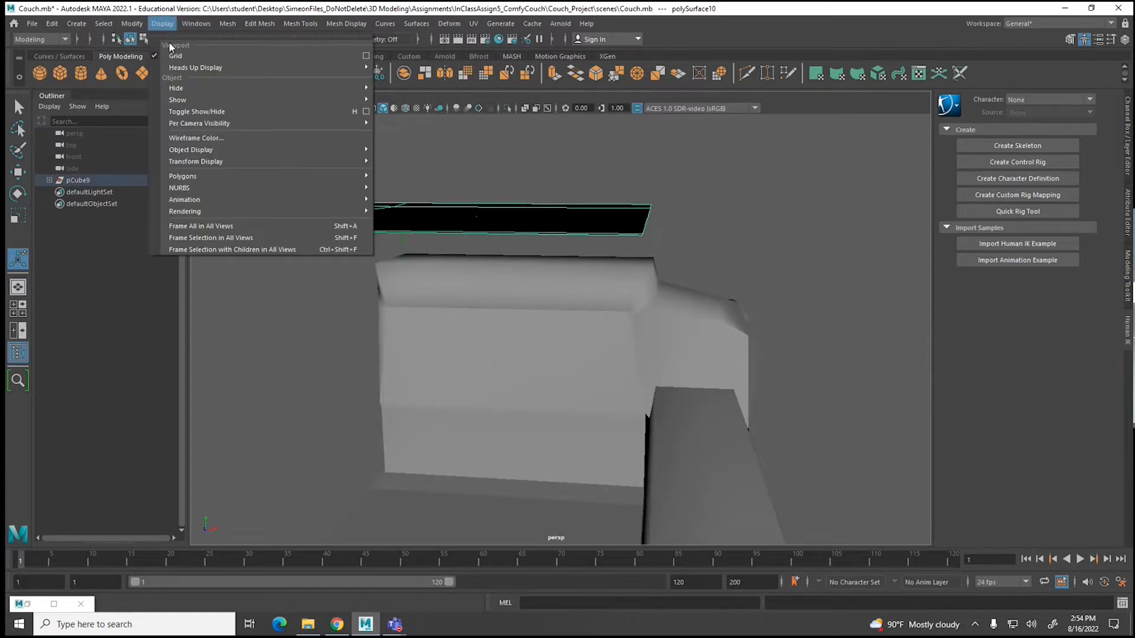
mouse_move(233, 174)
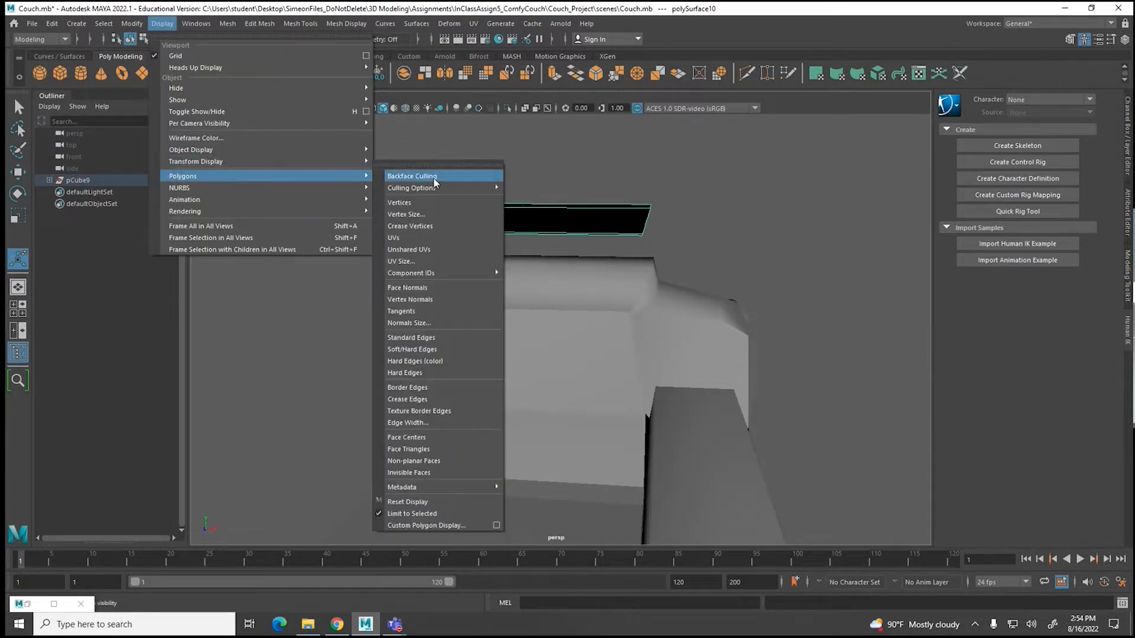
click(425, 287)
alt+drag(426, 289, 424, 242)
alt+drag(392, 312, 411, 310)
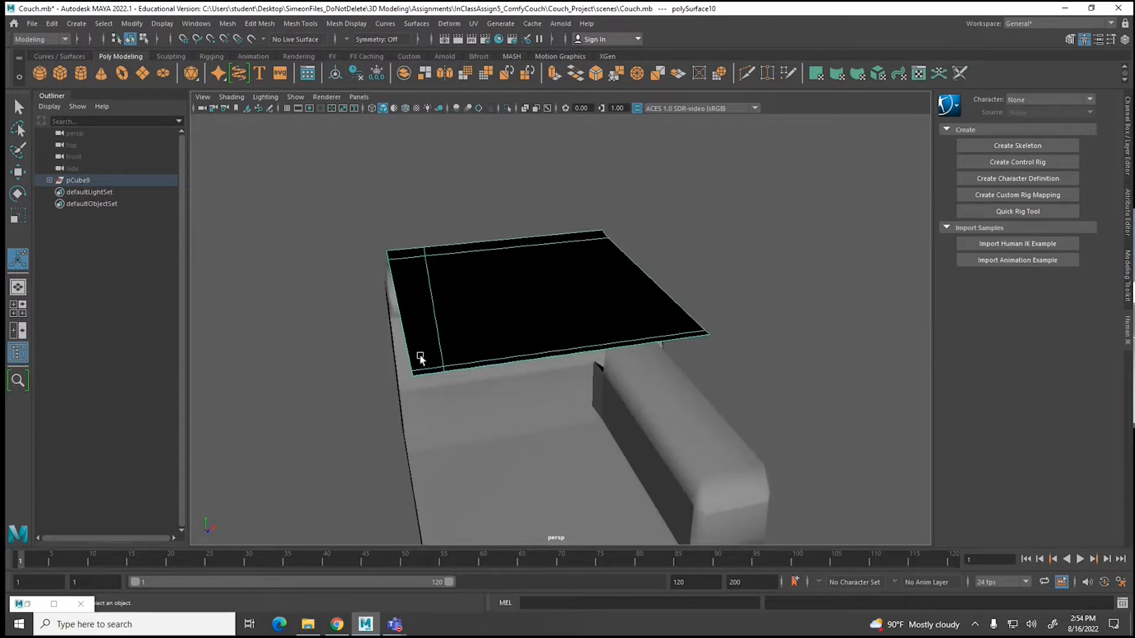
Step: Delete the seat piece's front-to-back edge loop that runs near its open centre side
right_drag(422, 288, 426, 255)
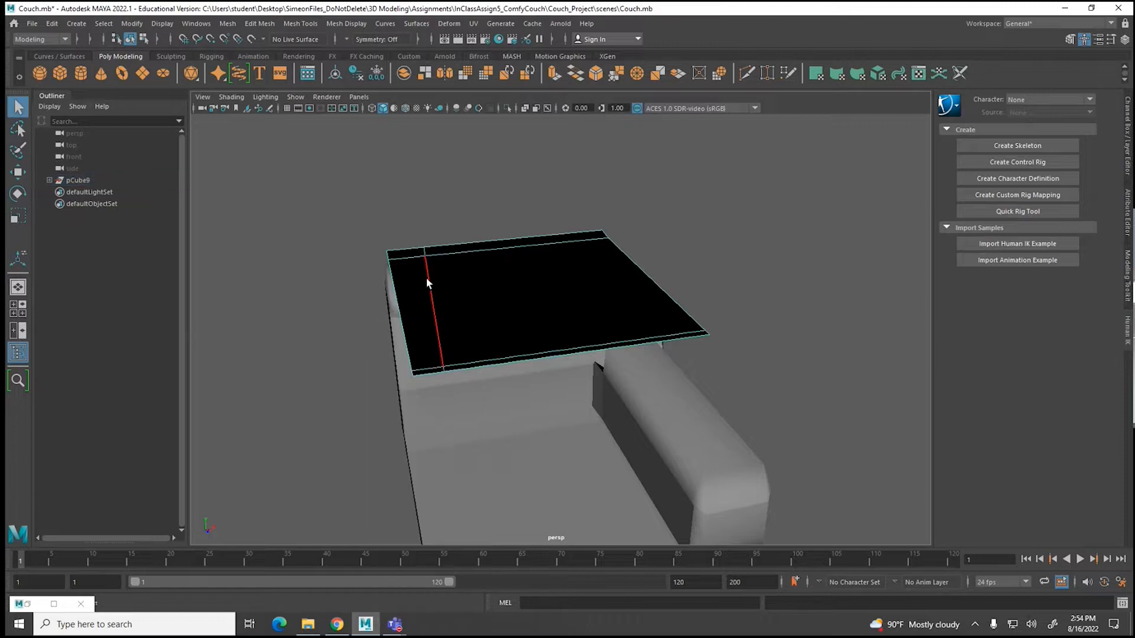
click(428, 283)
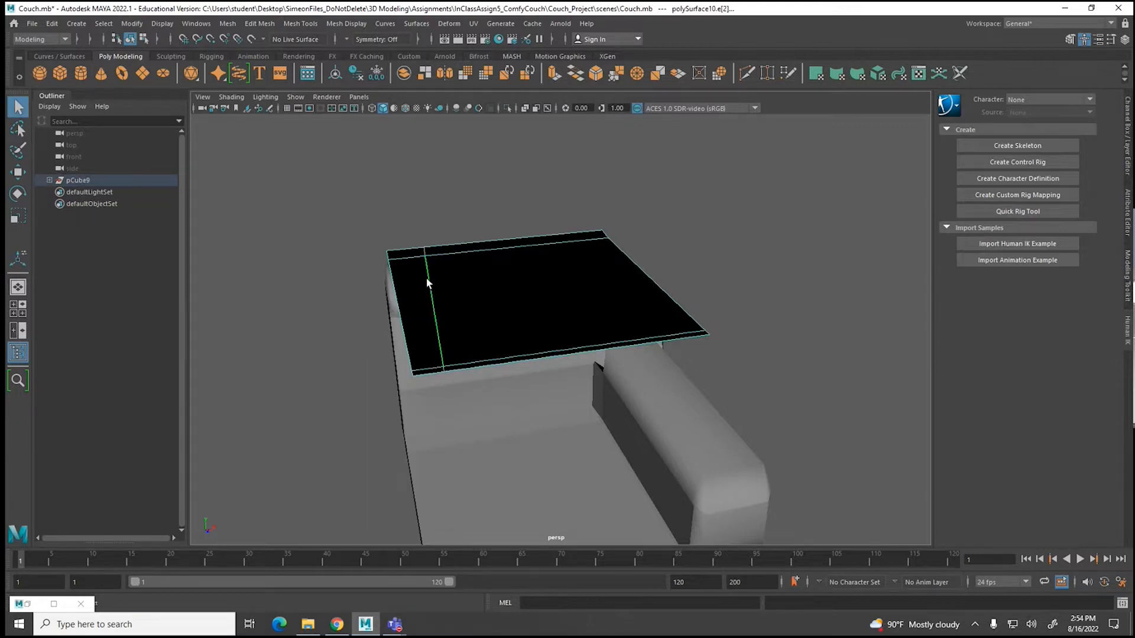
key(Delete)
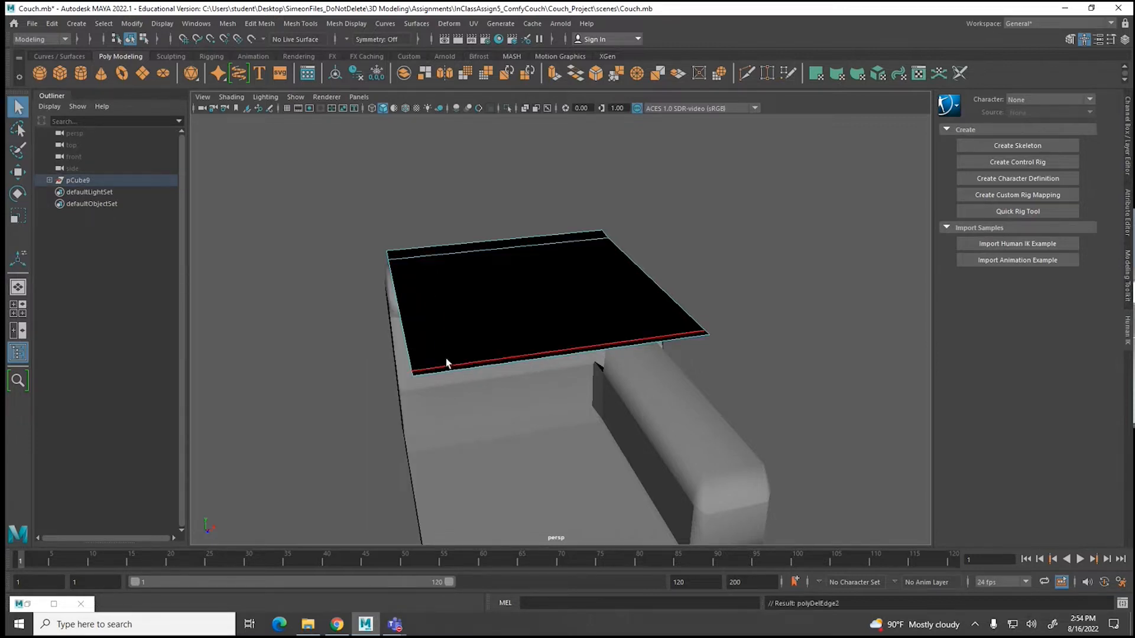
Step: Insert two front-to-back edge loops in the seat piece, one close to the open centre side and one close to the armrest side
alt+drag(434, 359, 422, 333)
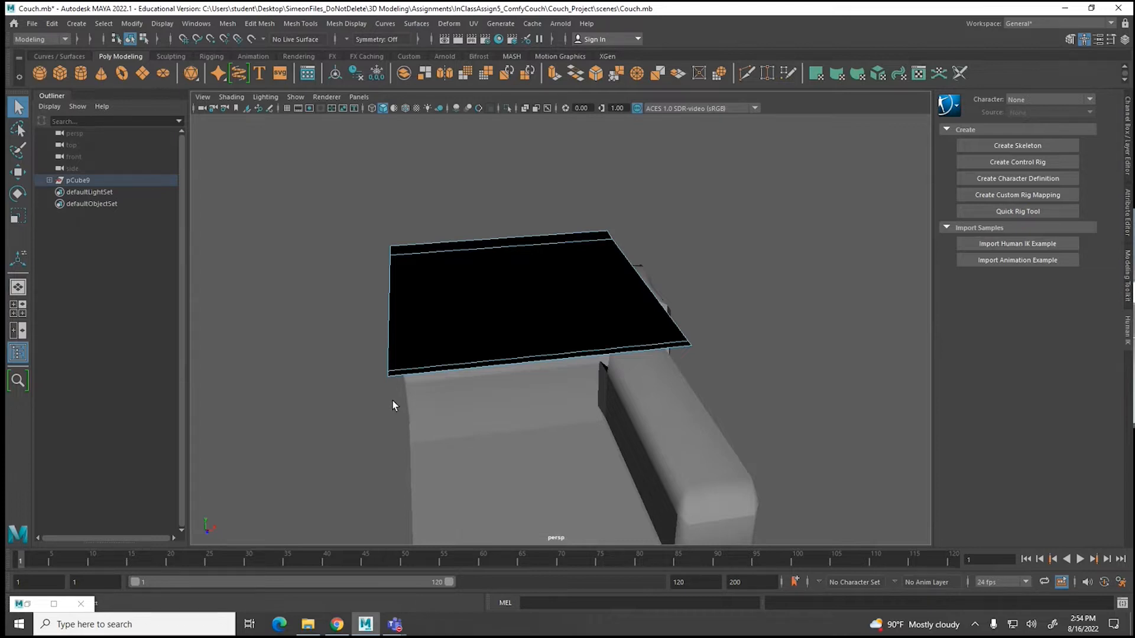
click(308, 25)
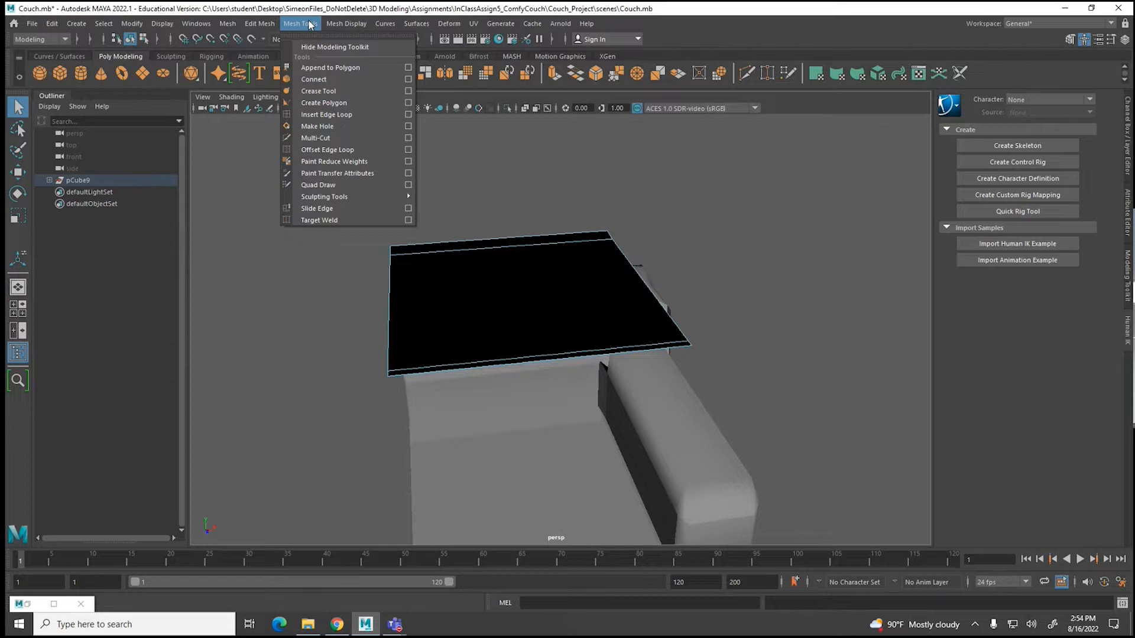
click(316, 116)
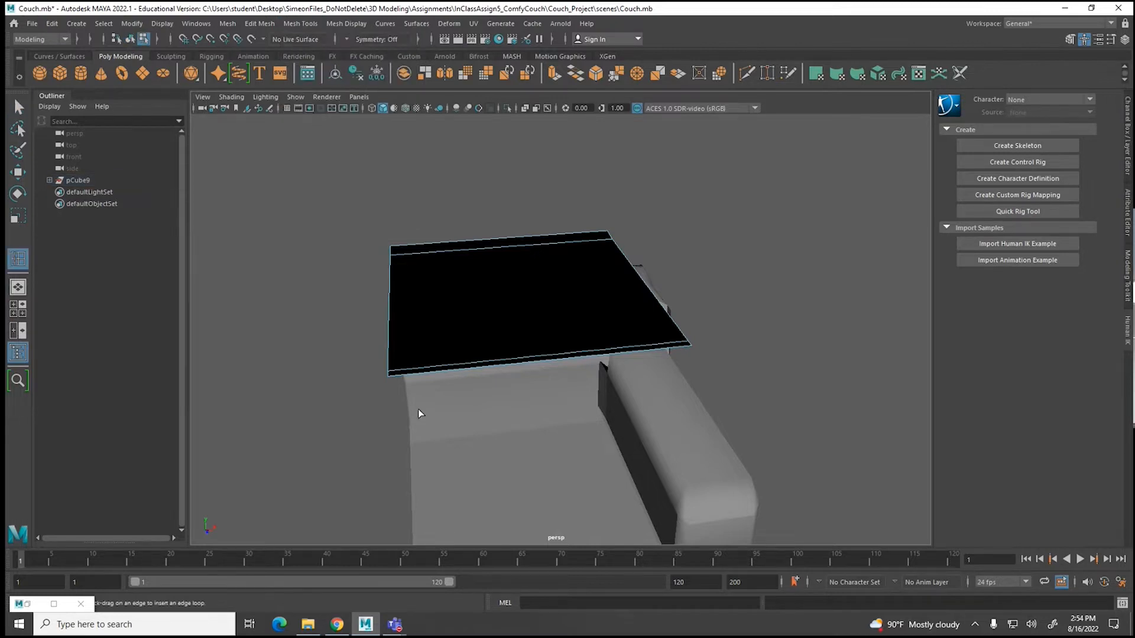
click(397, 372)
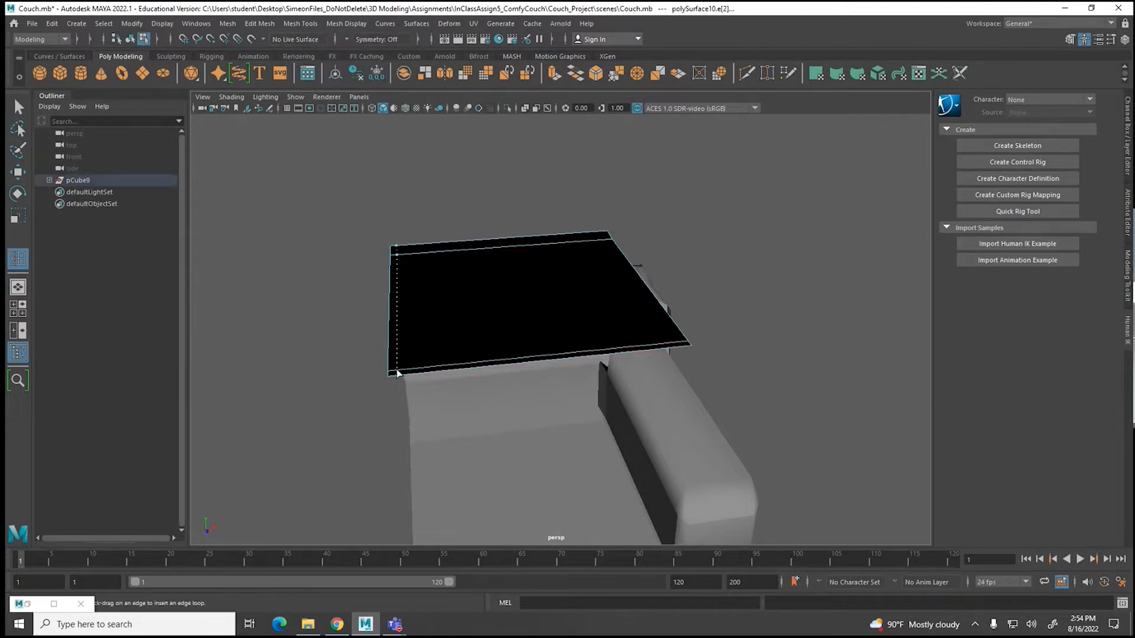
click(679, 343)
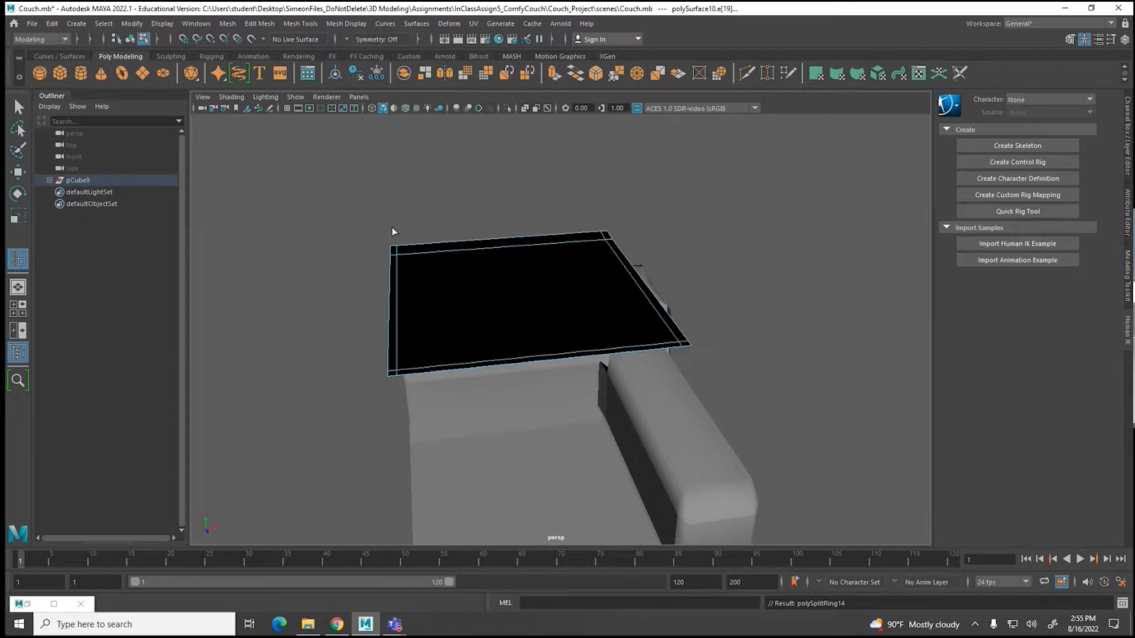
Step: Switch the seat piece to vertex selection at its back corner on the open centre side
alt+drag(462, 334, 498, 347)
scroll(413, 350, up, 3)
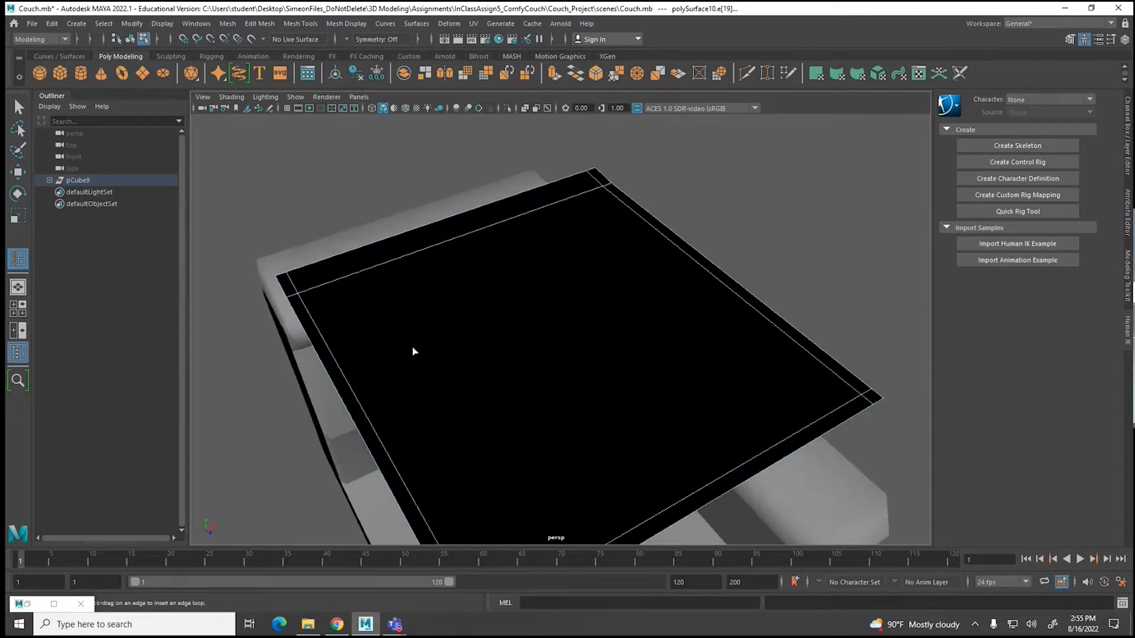
alt+middle_drag(372, 325, 515, 331)
scroll(479, 338, up, 3)
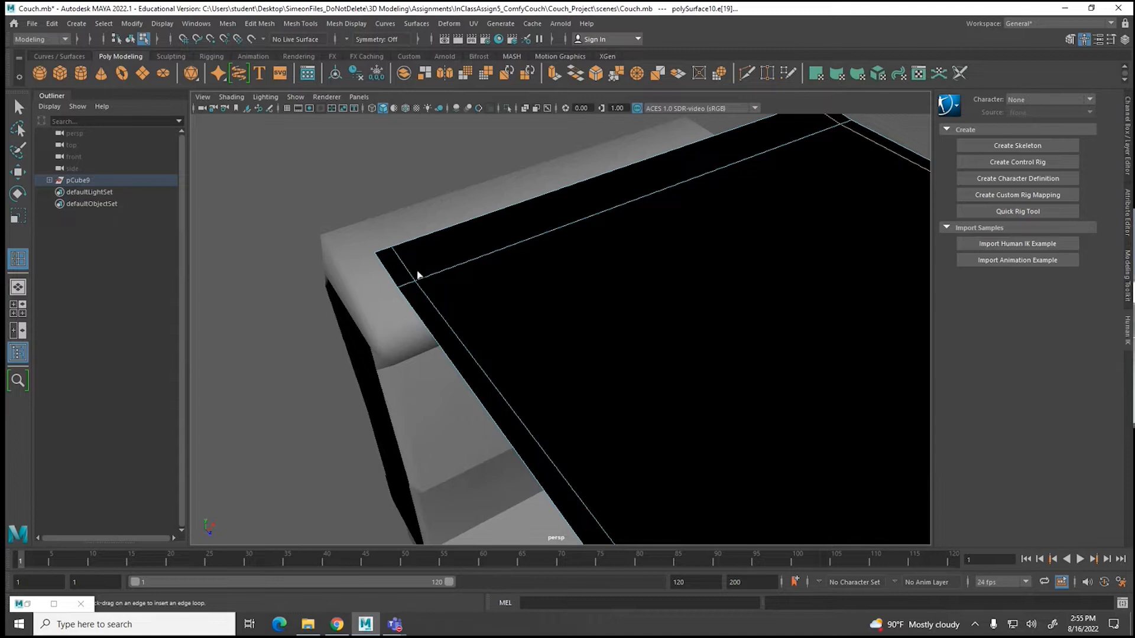
right_drag(377, 253, 331, 253)
click(374, 253)
ctrl+click(374, 255)
key(ctrl+z)
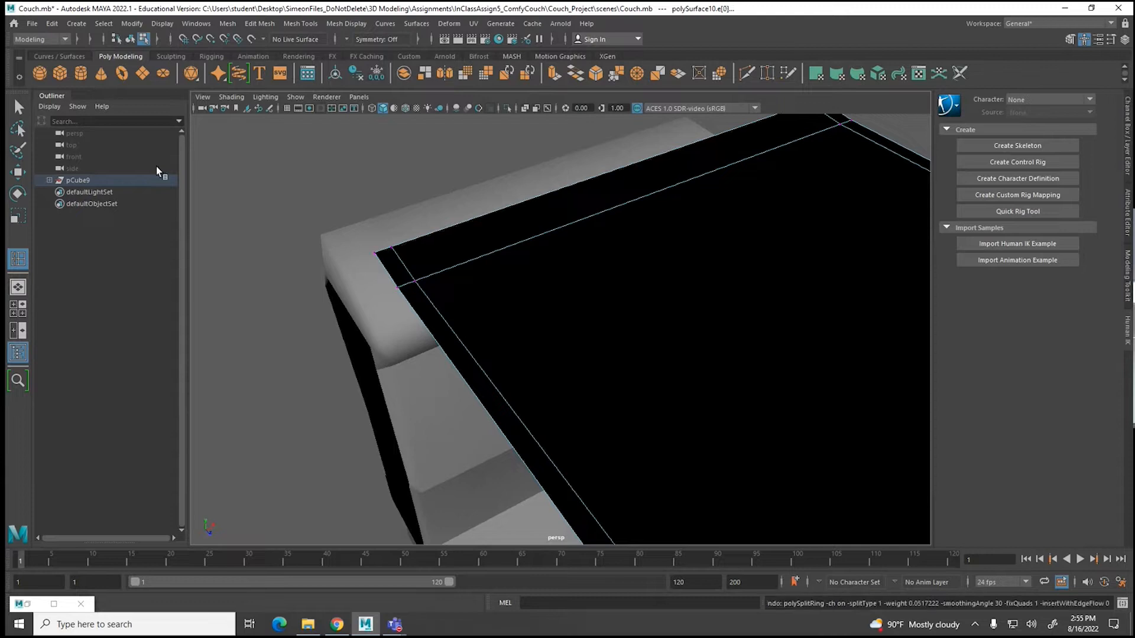
Step: Chamfer the seat piece's back corner vertex on the open centre side with a width of 0.25
click(17, 170)
click(374, 254)
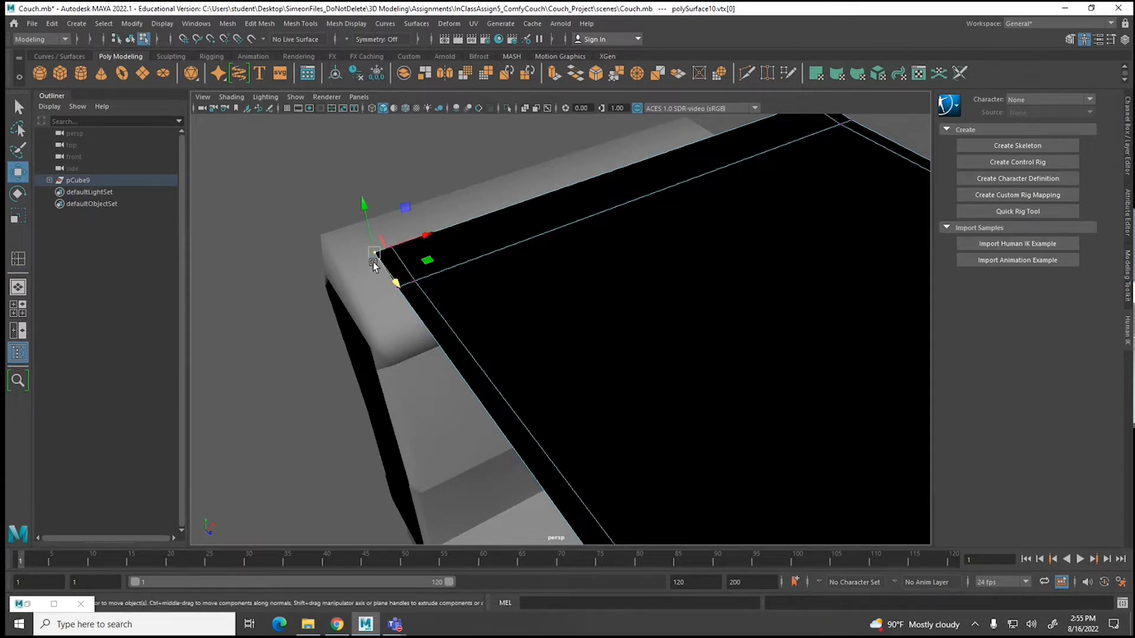
scroll(375, 263, up, 4)
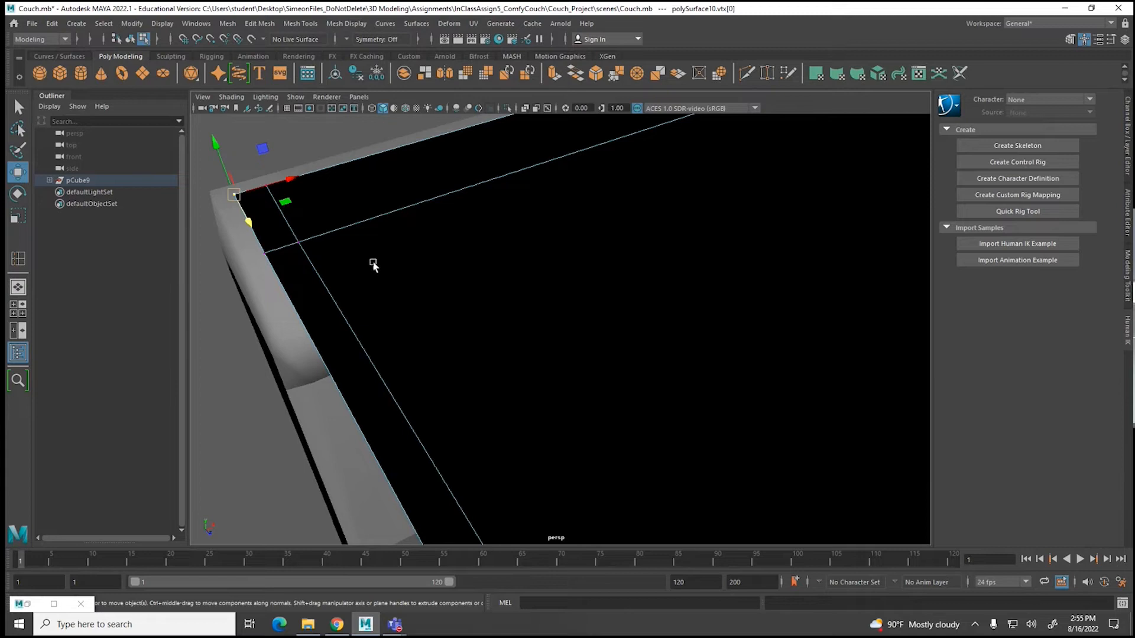
click(260, 24)
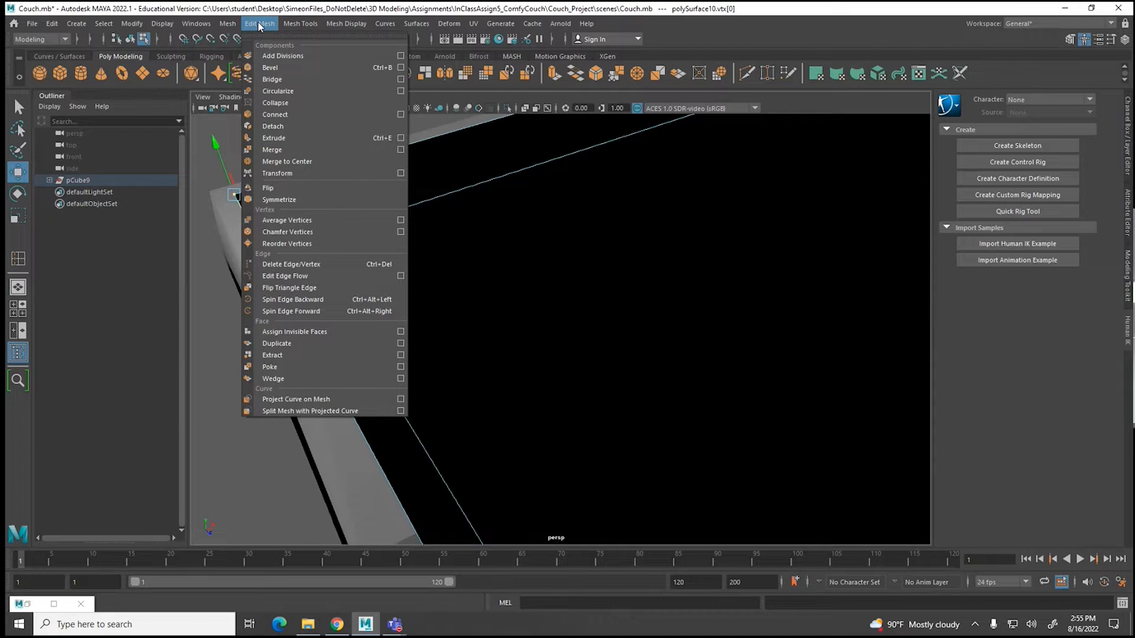
click(284, 233)
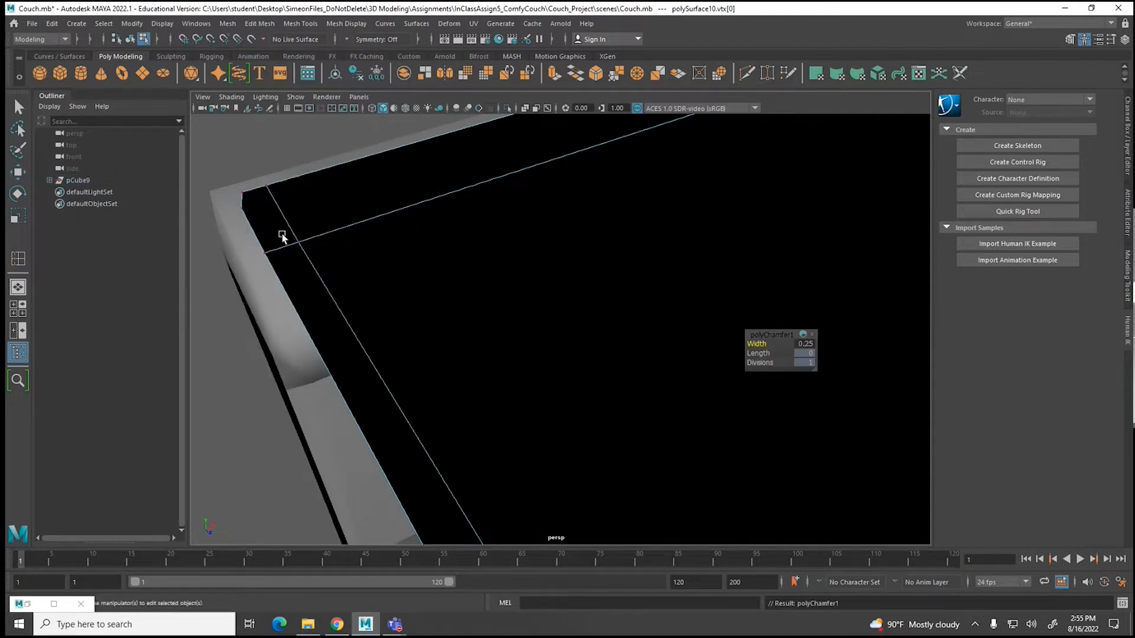
click(240, 204)
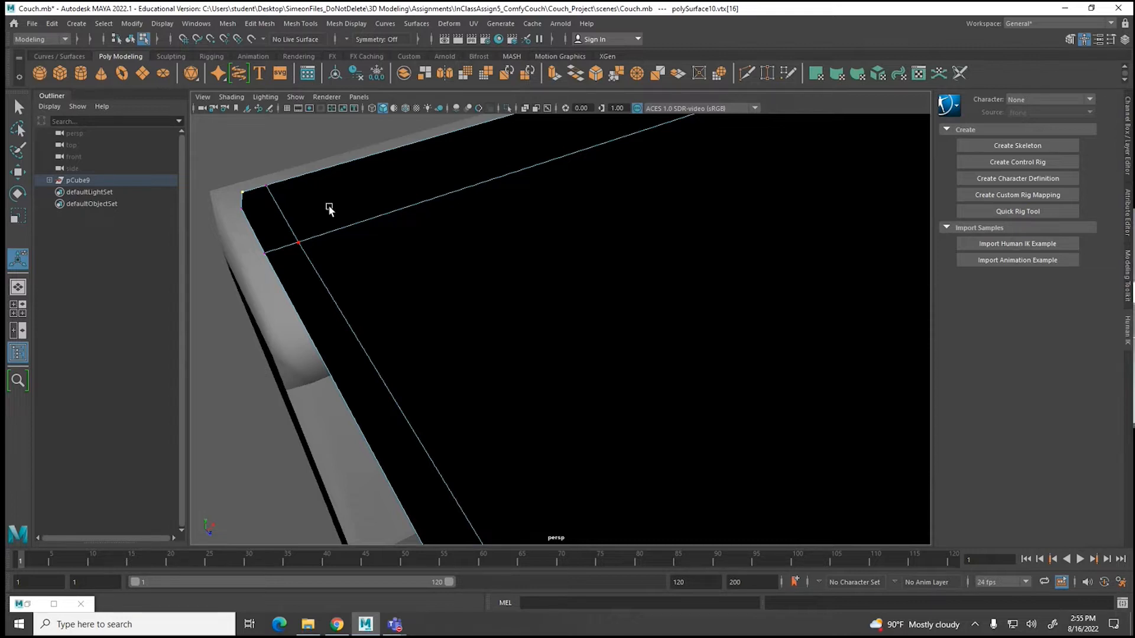
Step: Chamfer the seat piece's back corner on the armrest side and both front corners, each with a width of 0.25
scroll(375, 247, down, 4)
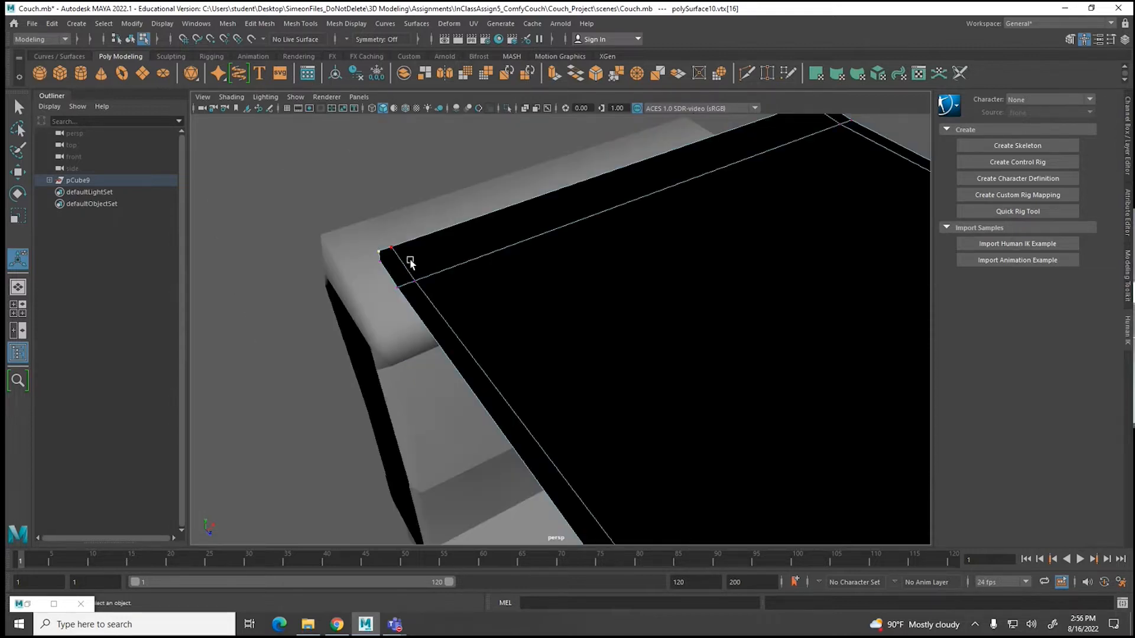
alt+drag(717, 206, 690, 278)
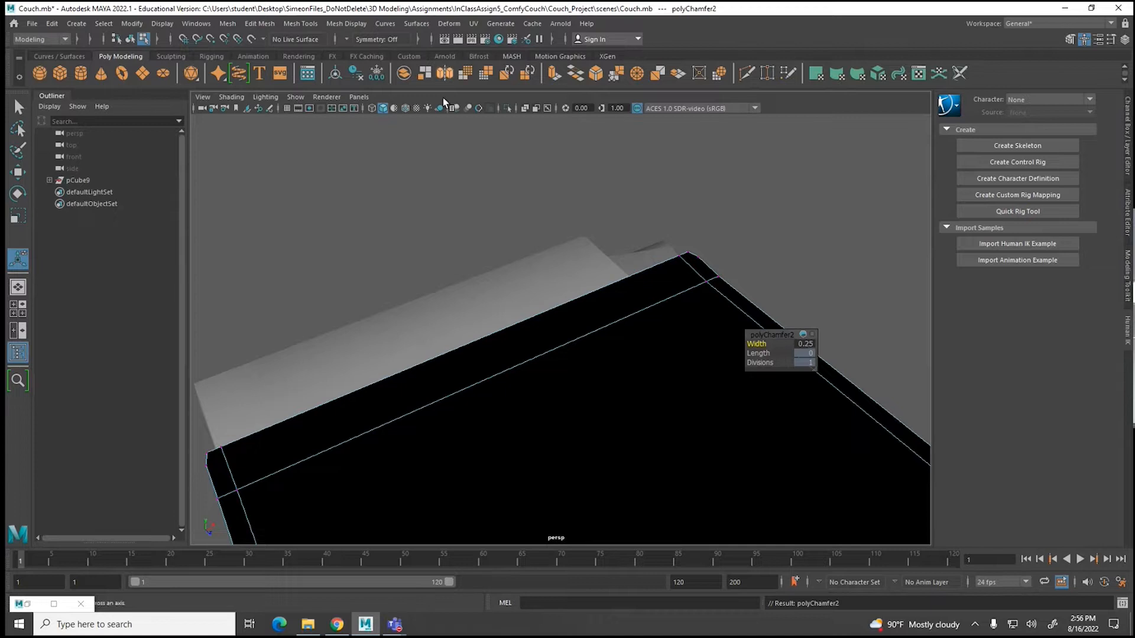
alt+drag(529, 384, 905, 324)
click(905, 324)
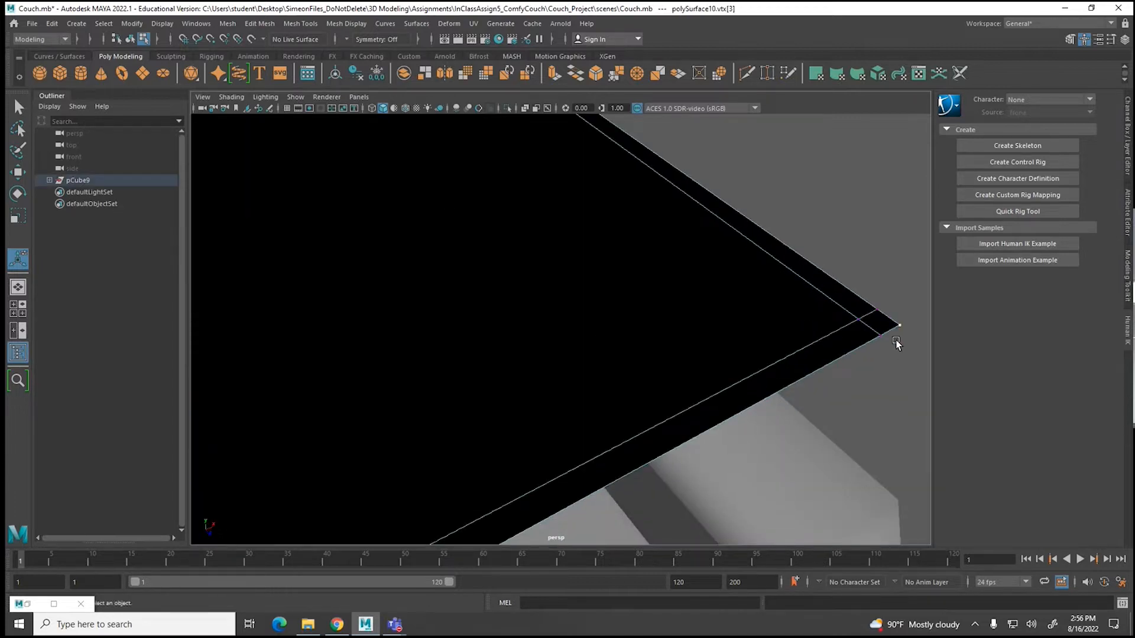
key(g)
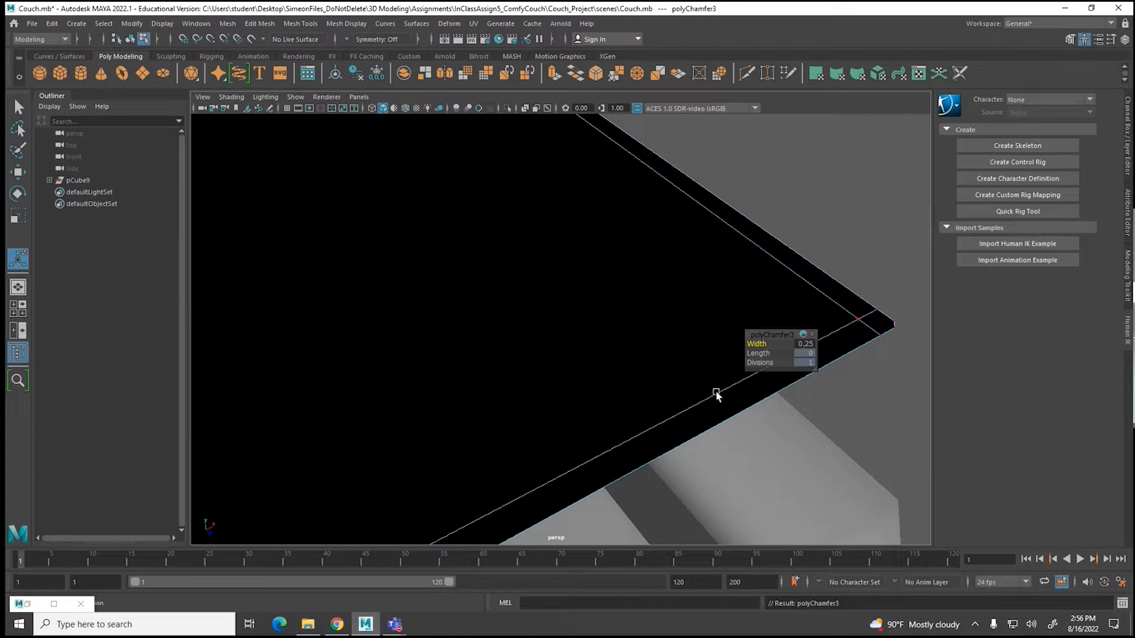
alt+drag(471, 398, 467, 350)
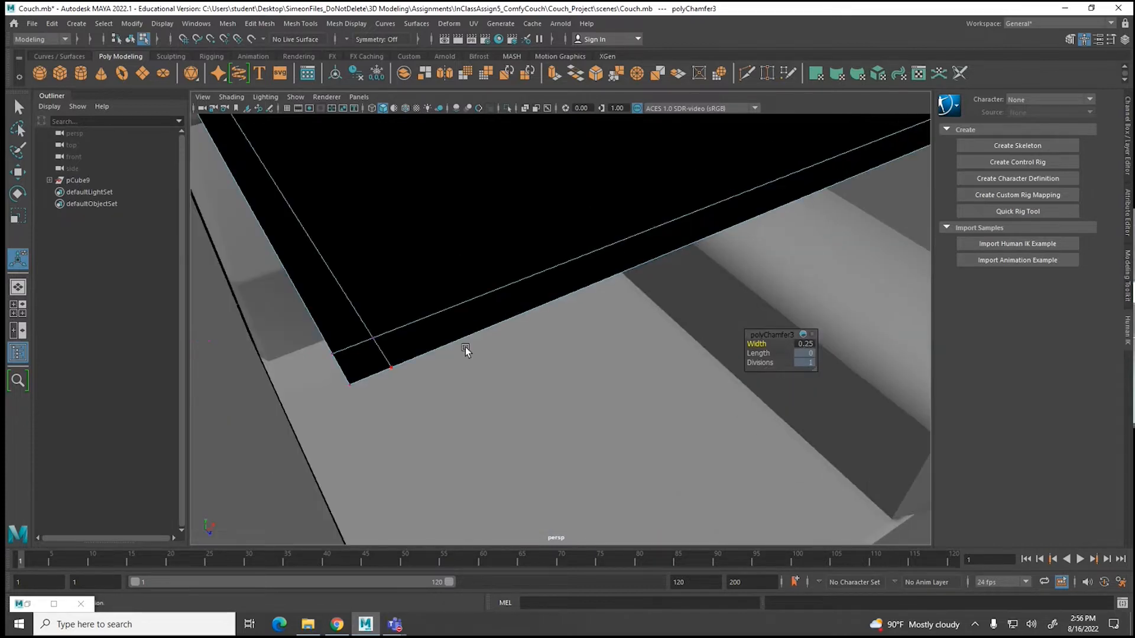
click(350, 385)
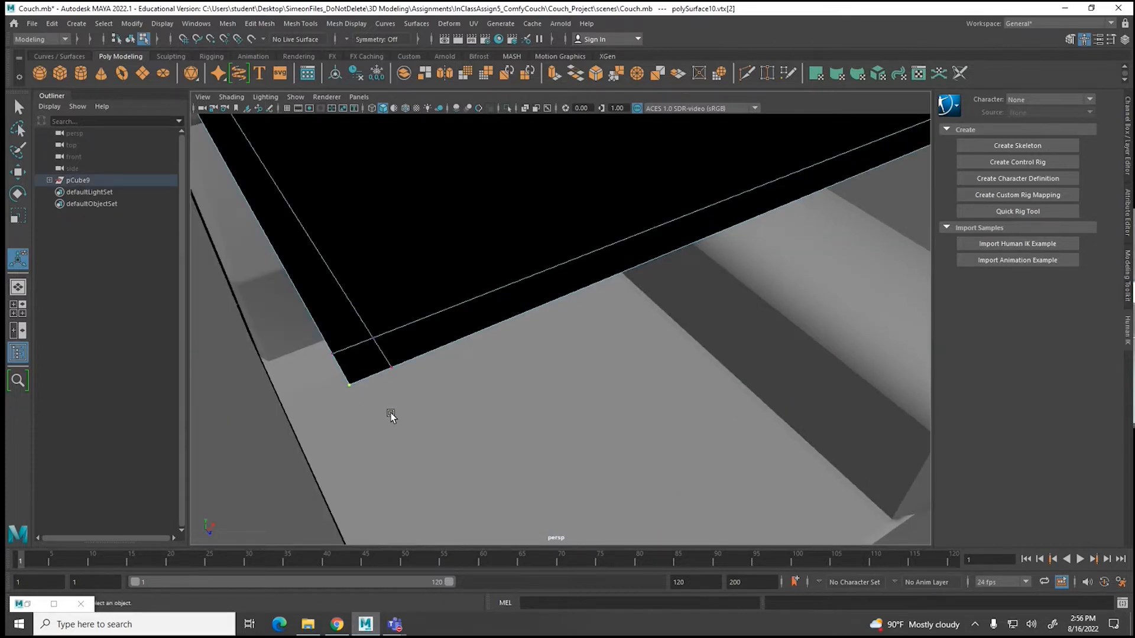
key(g)
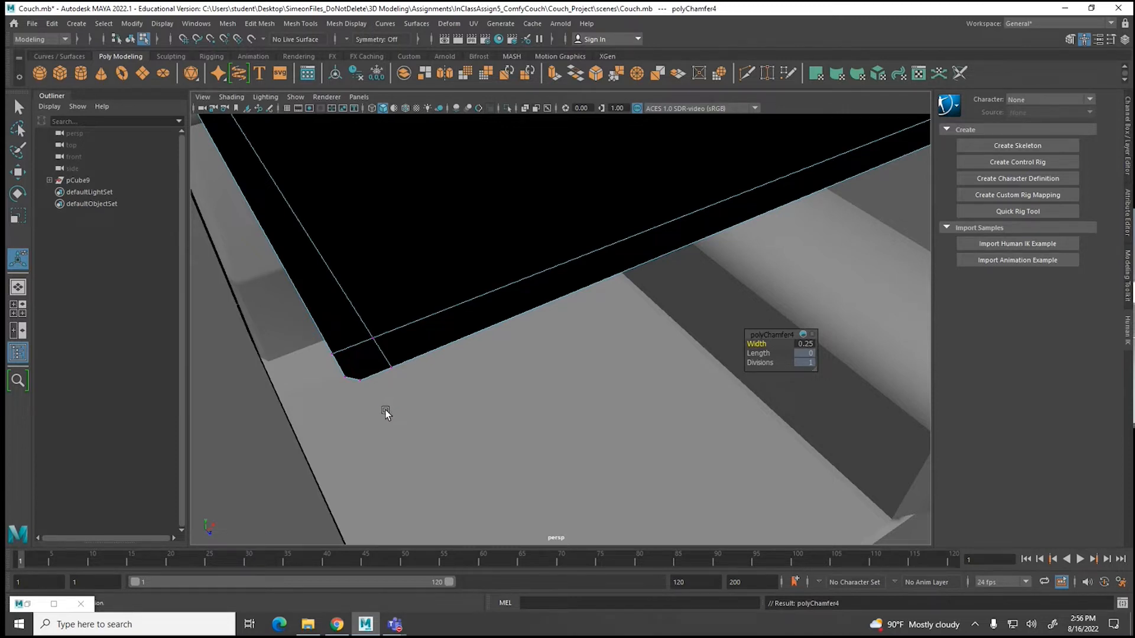
Step: Select the seat piece's entire outer border edge loop and extrude it straight upward to form the cushion's side walls
scroll(379, 385, down, 5)
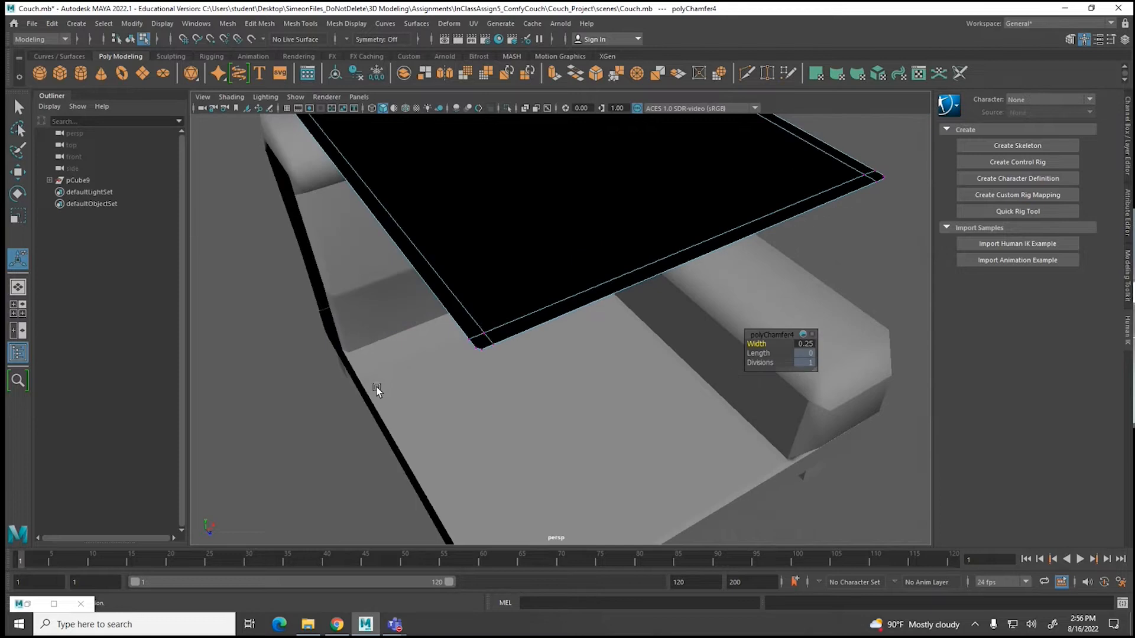
alt+drag(507, 271, 461, 377)
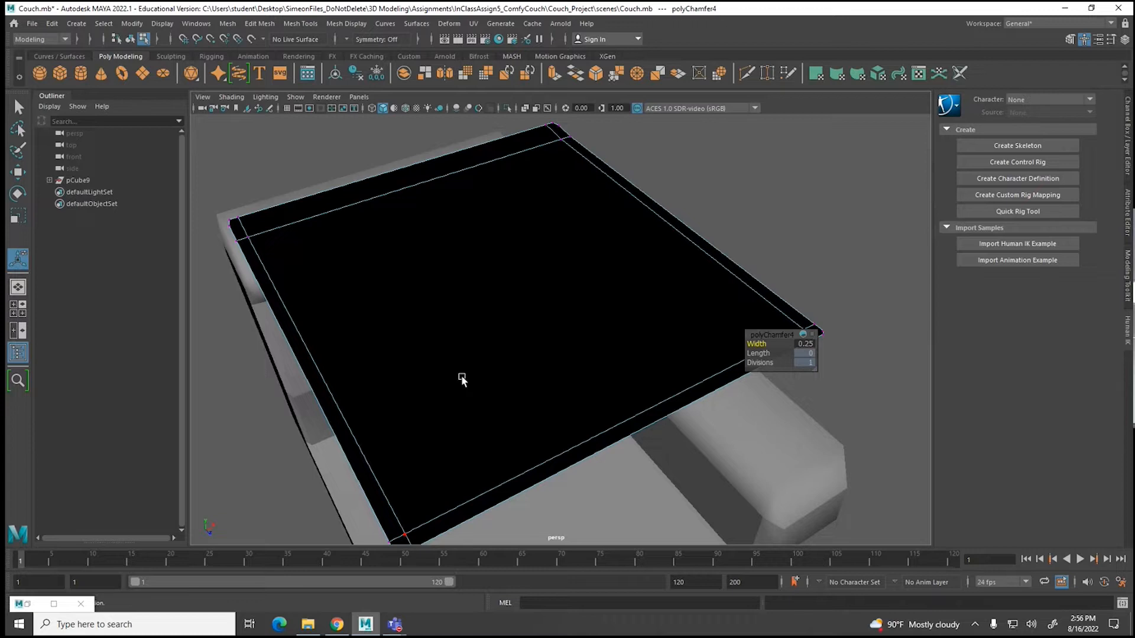
right_drag(402, 367, 415, 282)
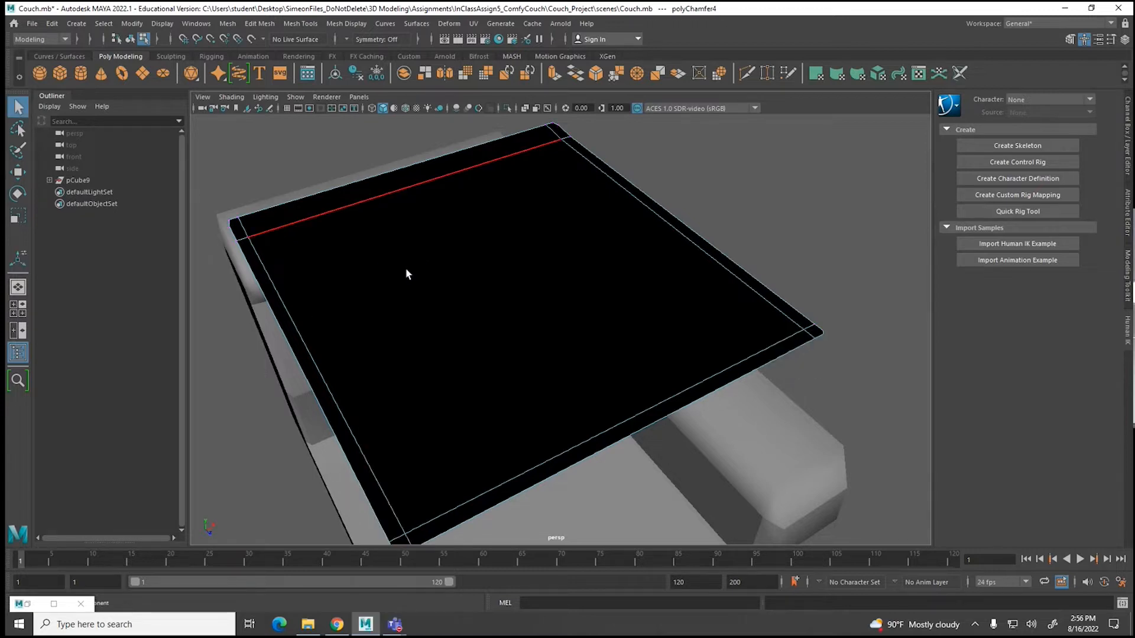
double_click(256, 210)
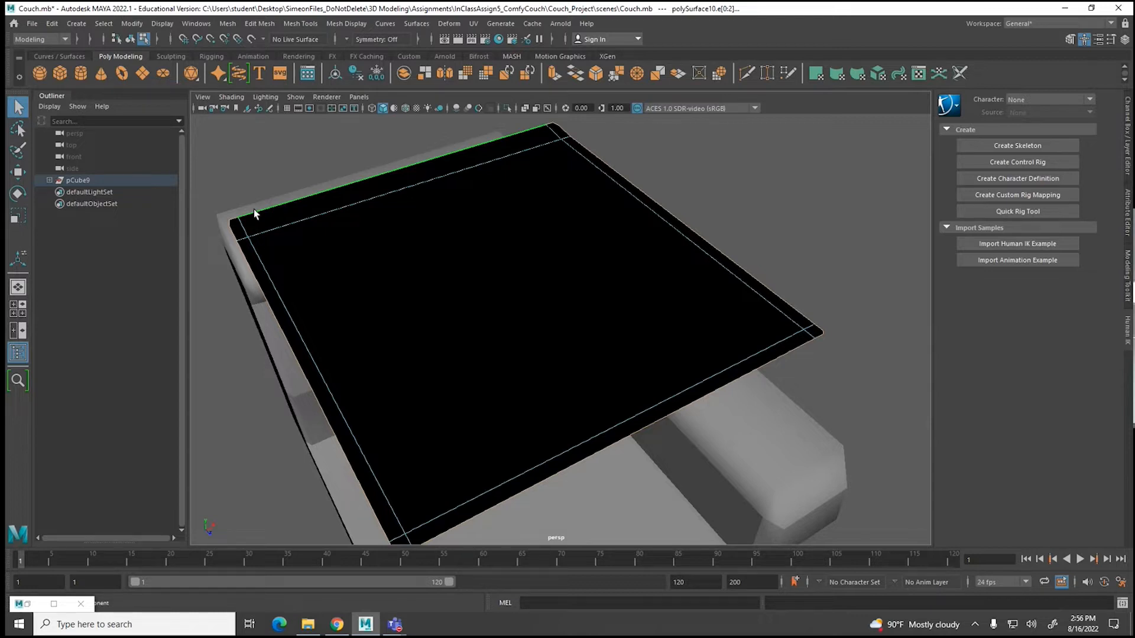
click(24, 172)
scroll(515, 229, down, 2)
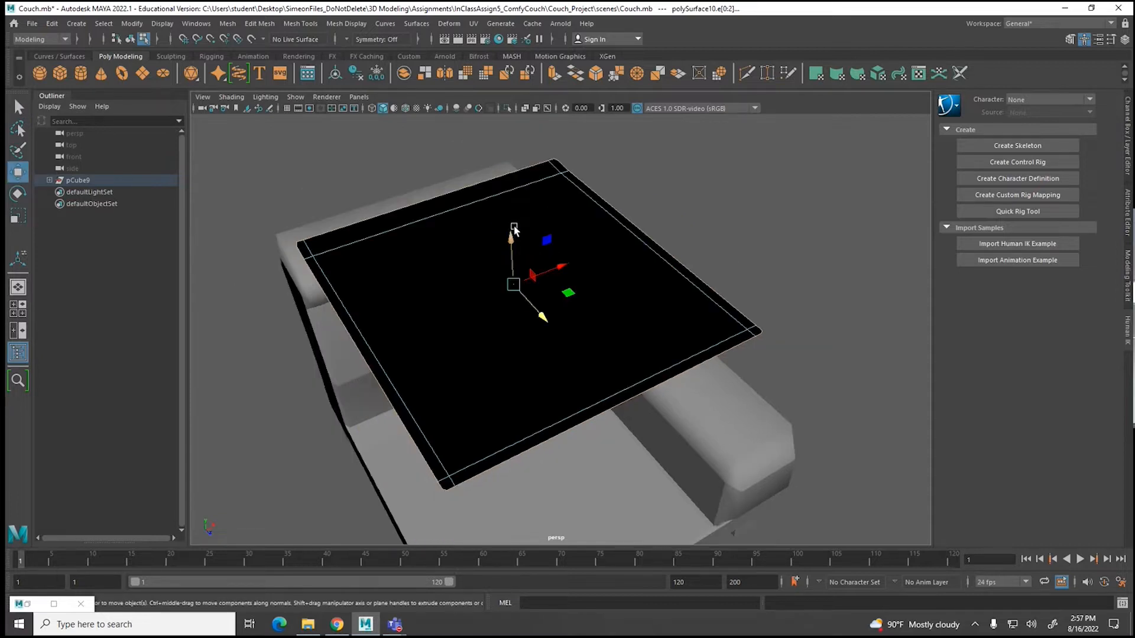
alt+drag(537, 283, 534, 243)
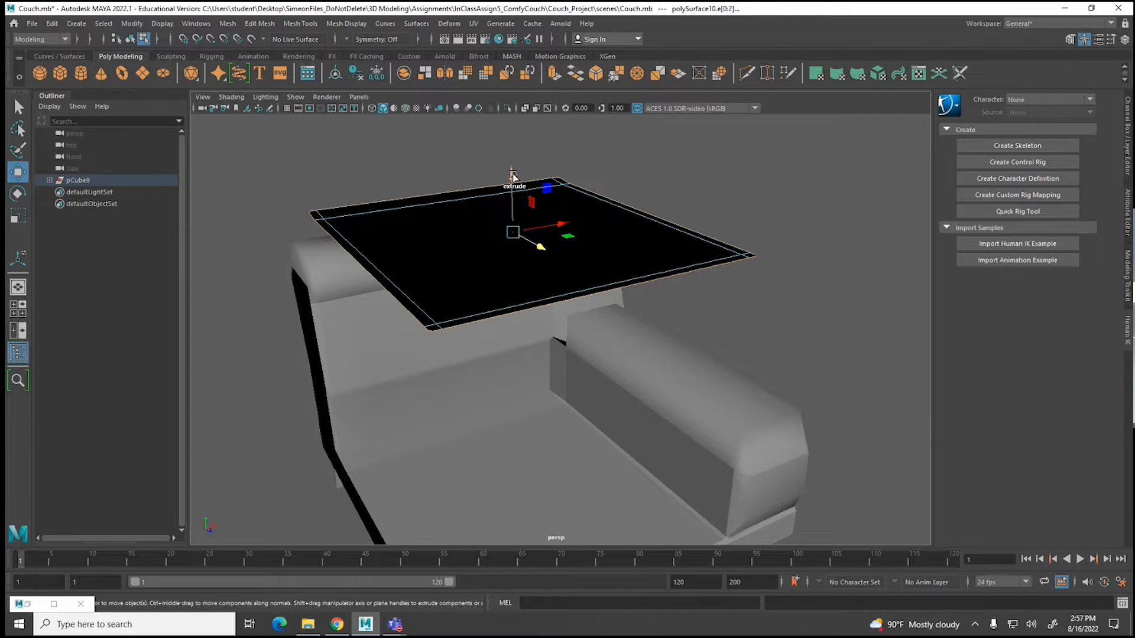
shift+drag(513, 177, 509, 130)
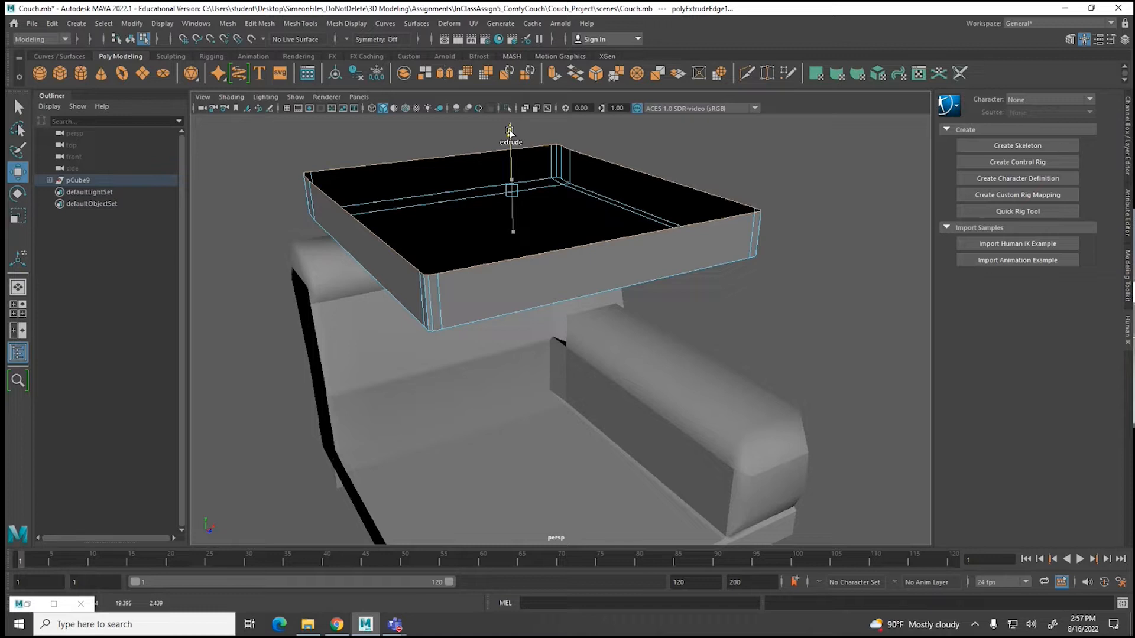
shift+drag(510, 130, 510, 125)
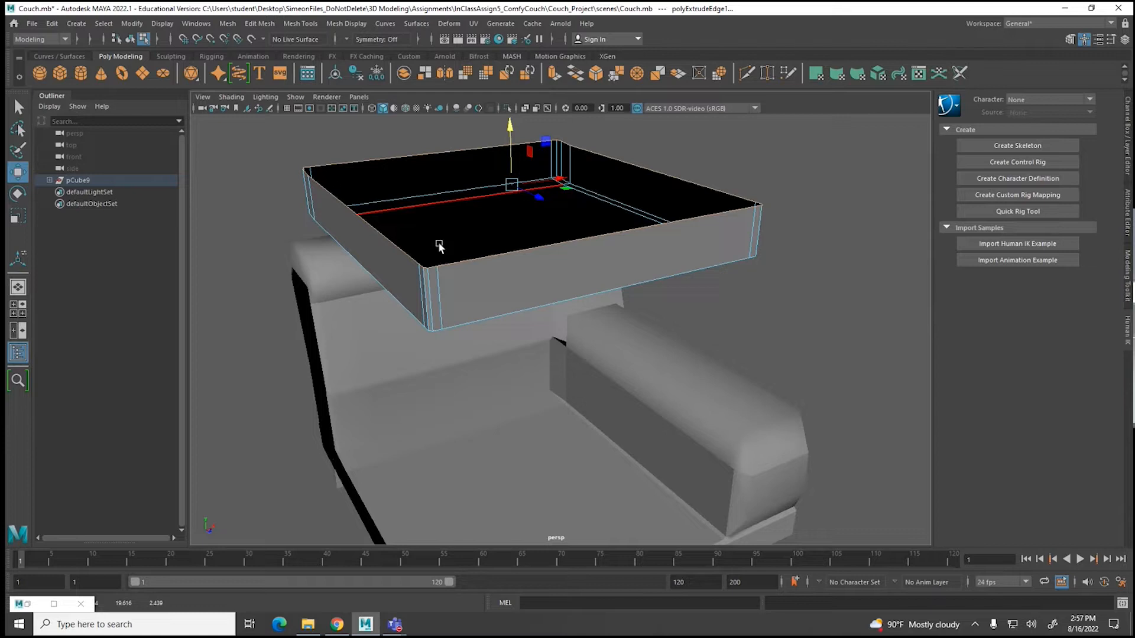
Step: Preview the cushion shell with smoothing, then return to the unsmoothed display
alt+drag(439, 242, 390, 286)
alt+middle_drag(530, 221, 543, 248)
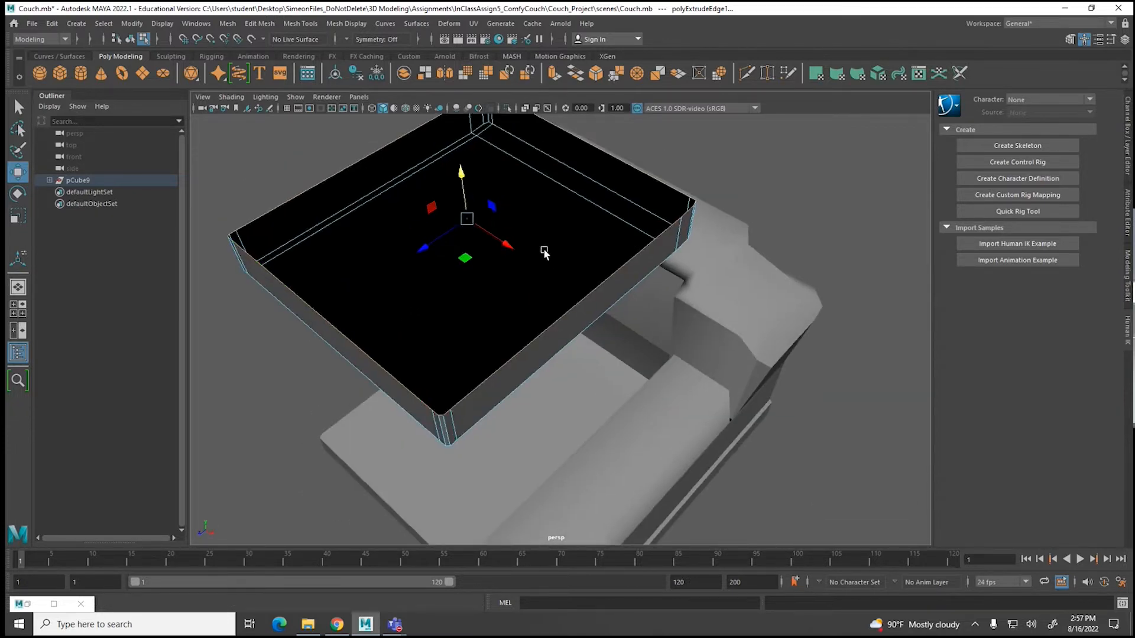
key(3)
alt+drag(462, 317, 416, 301)
key(1)
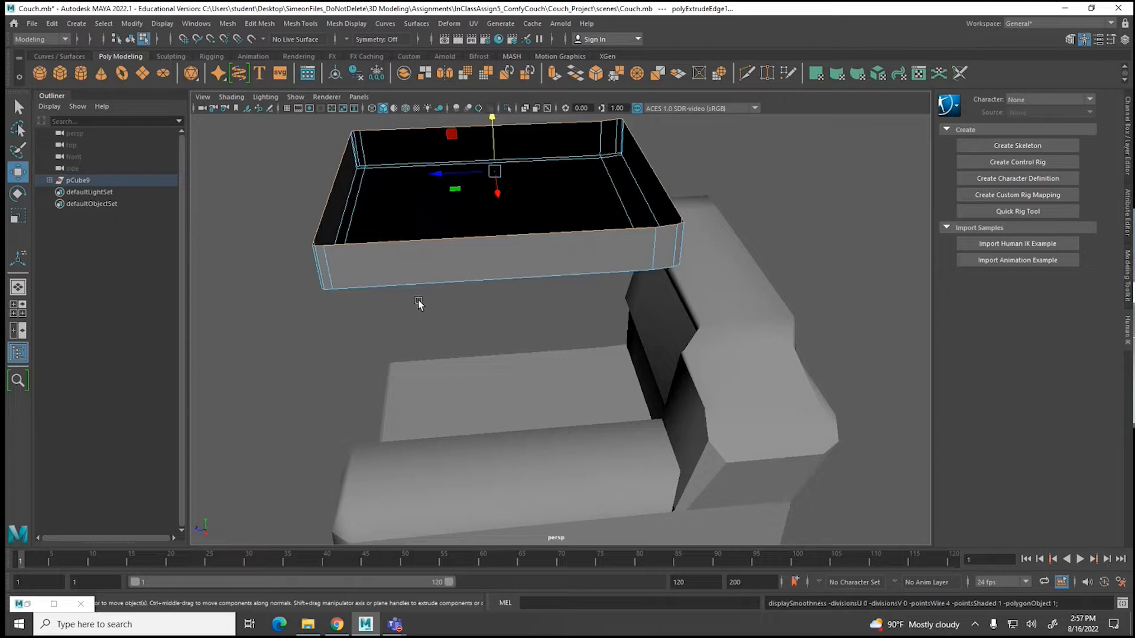
Step: Try extruding the cushion's upper border edges and scaling them inward to form a rim
alt+middle_drag(460, 274, 461, 349)
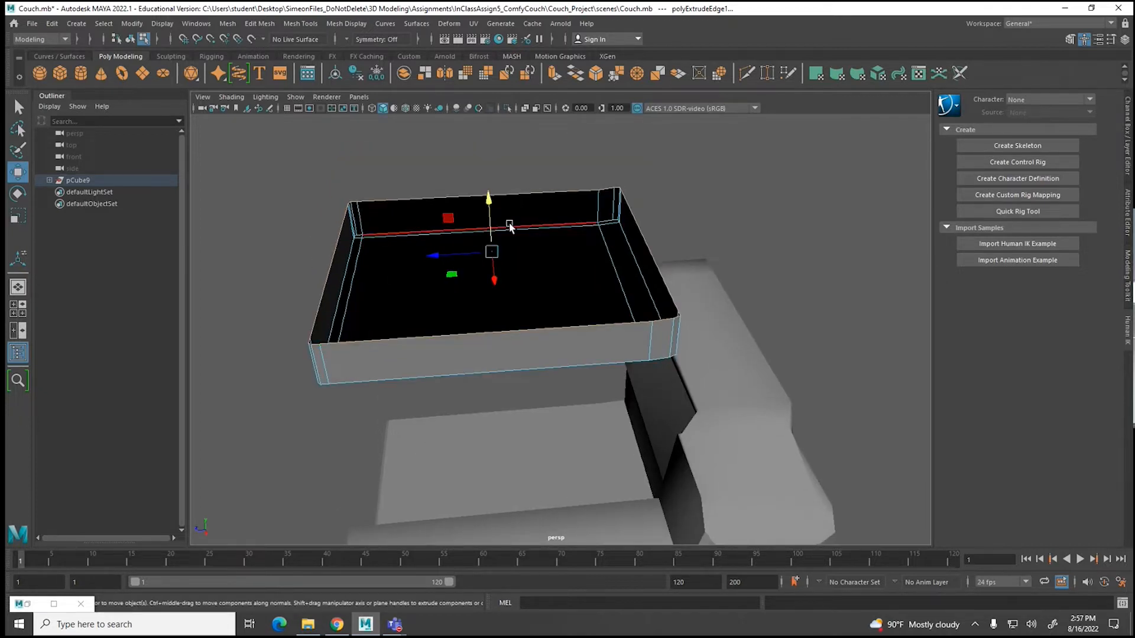
key(r)
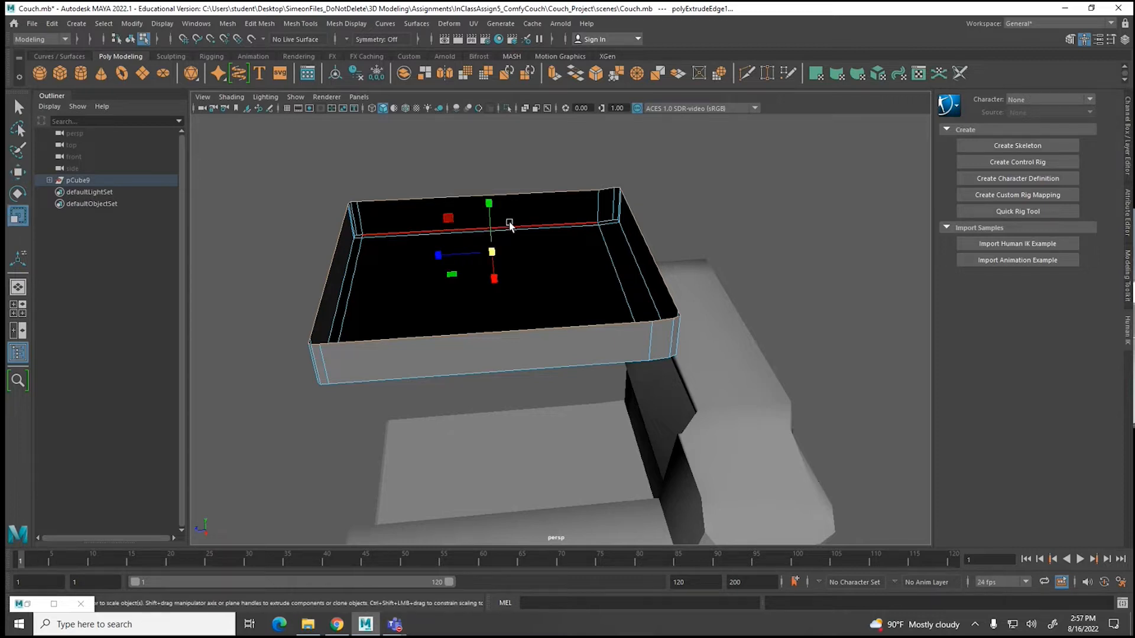
key(ctrl+e)
drag(493, 253, 485, 256)
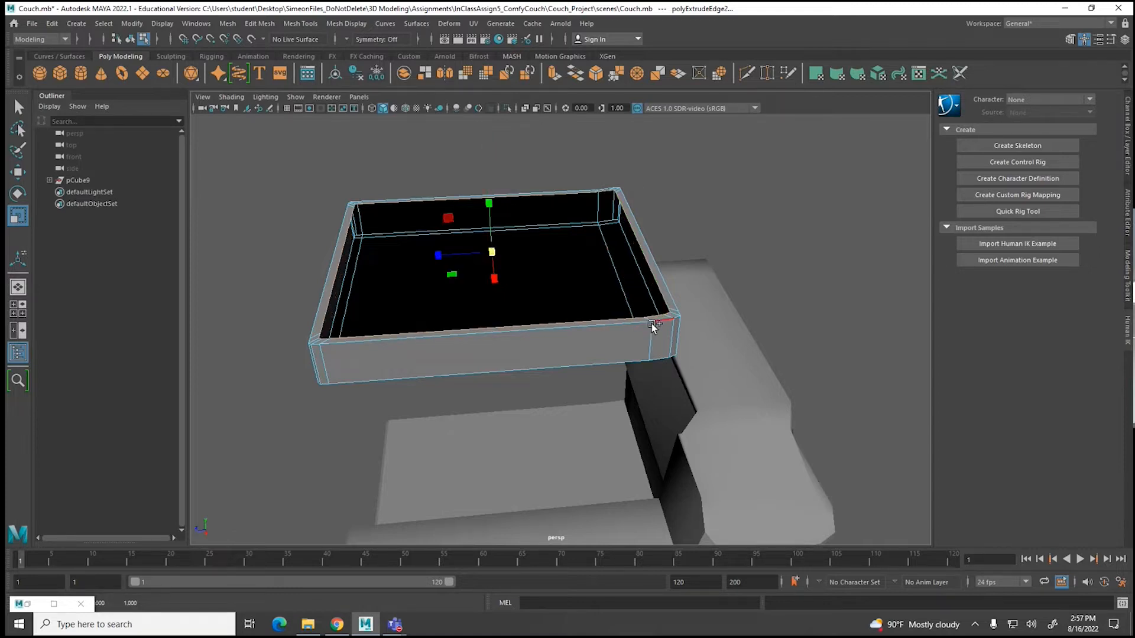
key(ctrl+z)
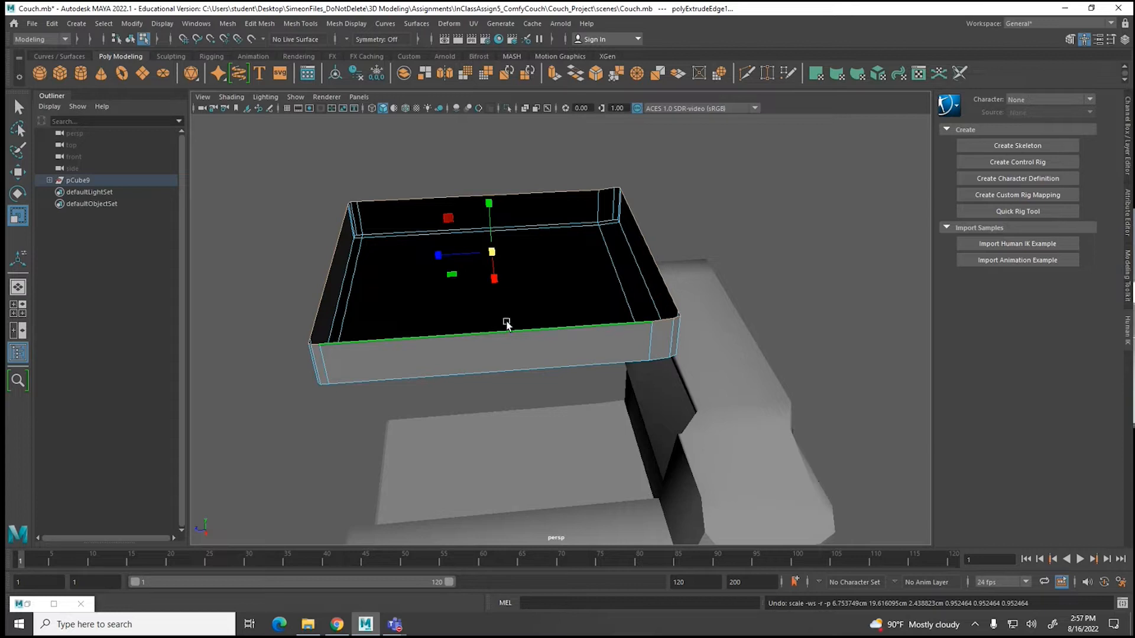
Step: Bridge the cushion's two long upper border edges on the armrest side and open centre side with a top face
key(w)
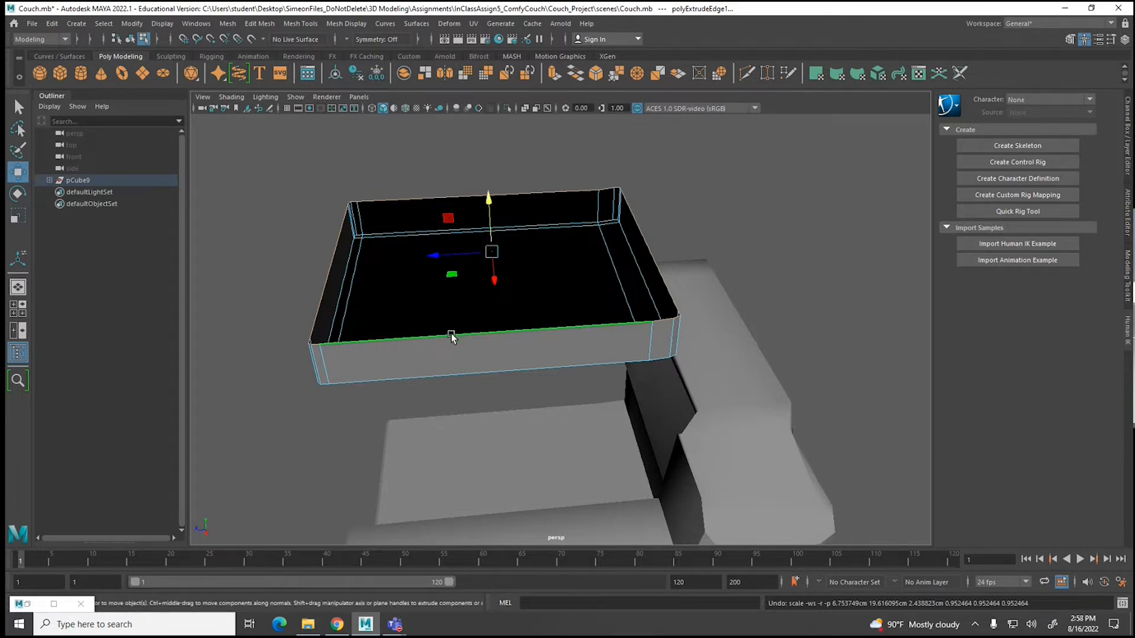
right_drag(451, 333, 452, 273)
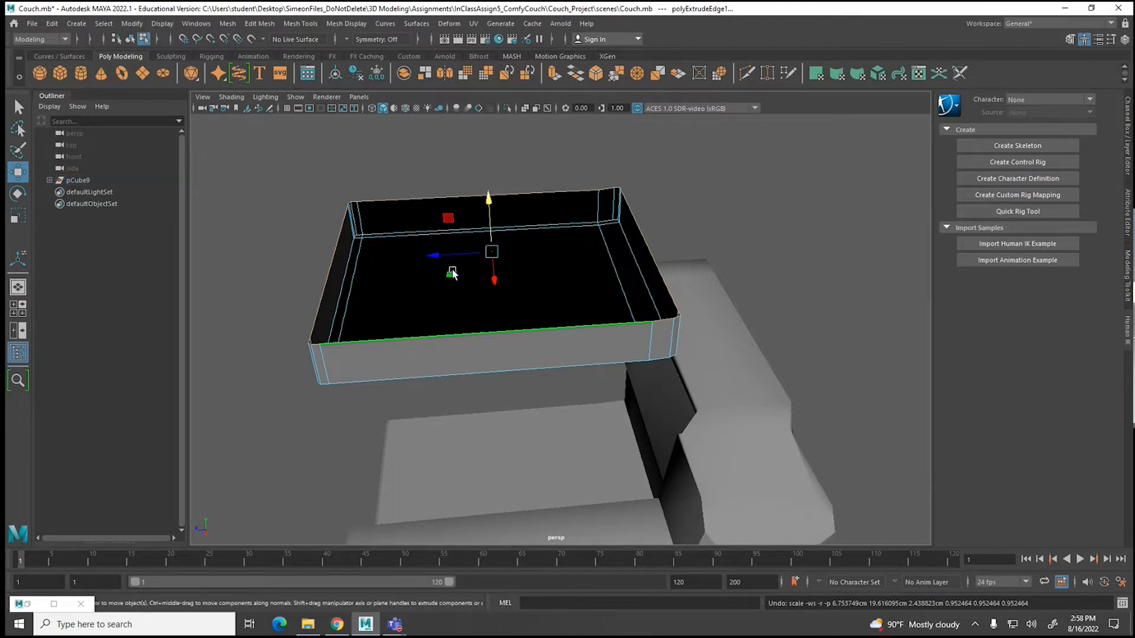
click(458, 334)
click(457, 195)
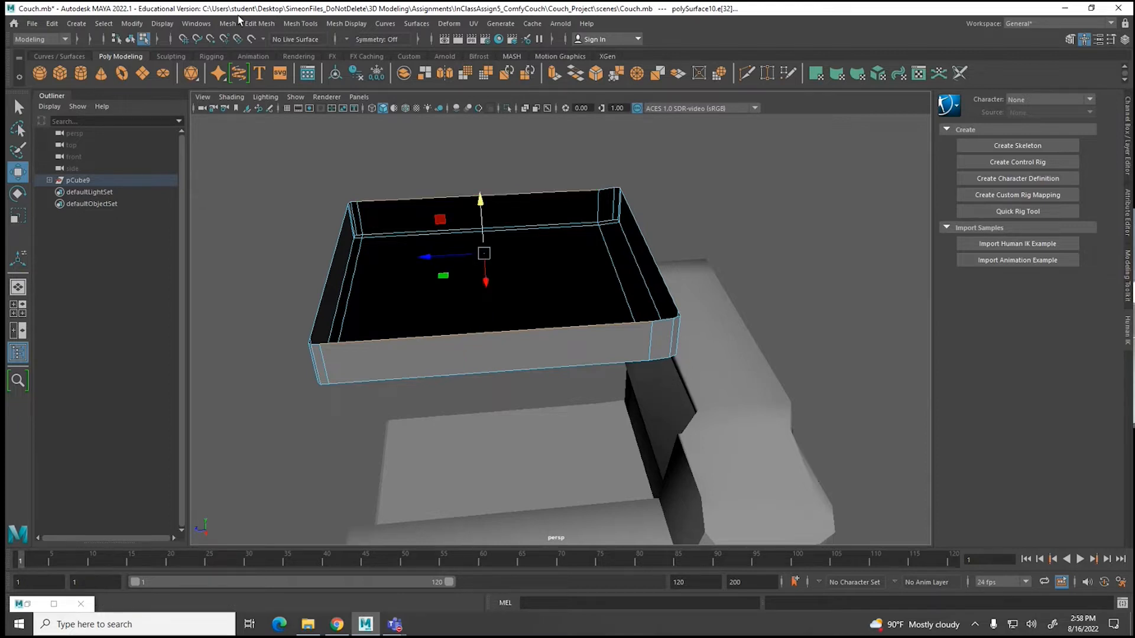
click(260, 24)
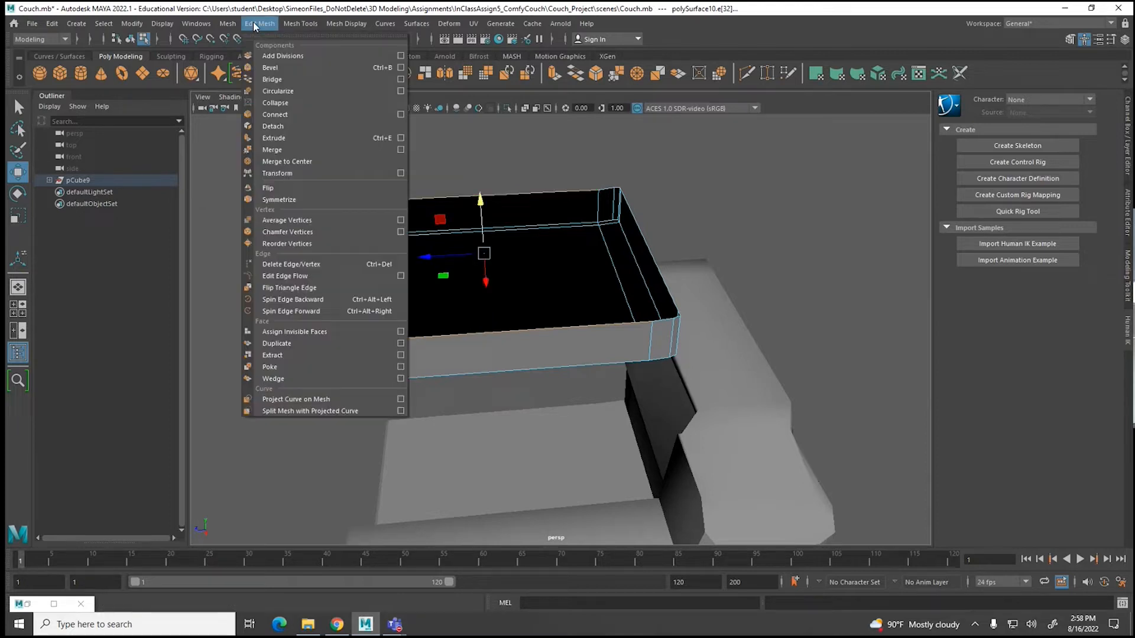
click(271, 79)
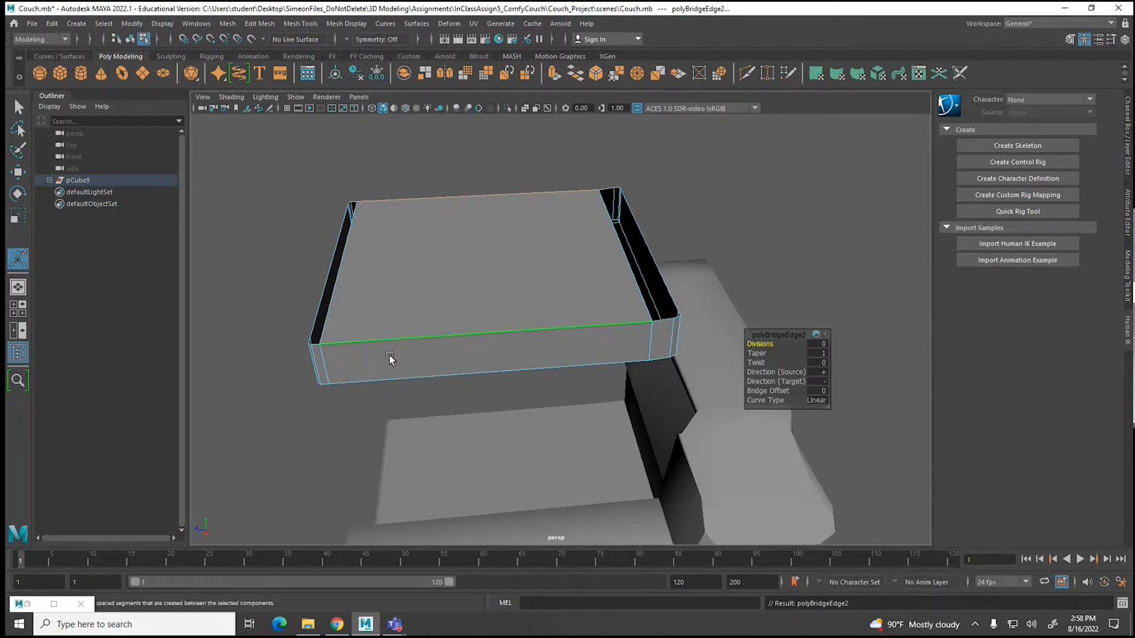
Step: Bridge the short upper border edges beside the top face at the cushion's front and back ends
click(360, 184)
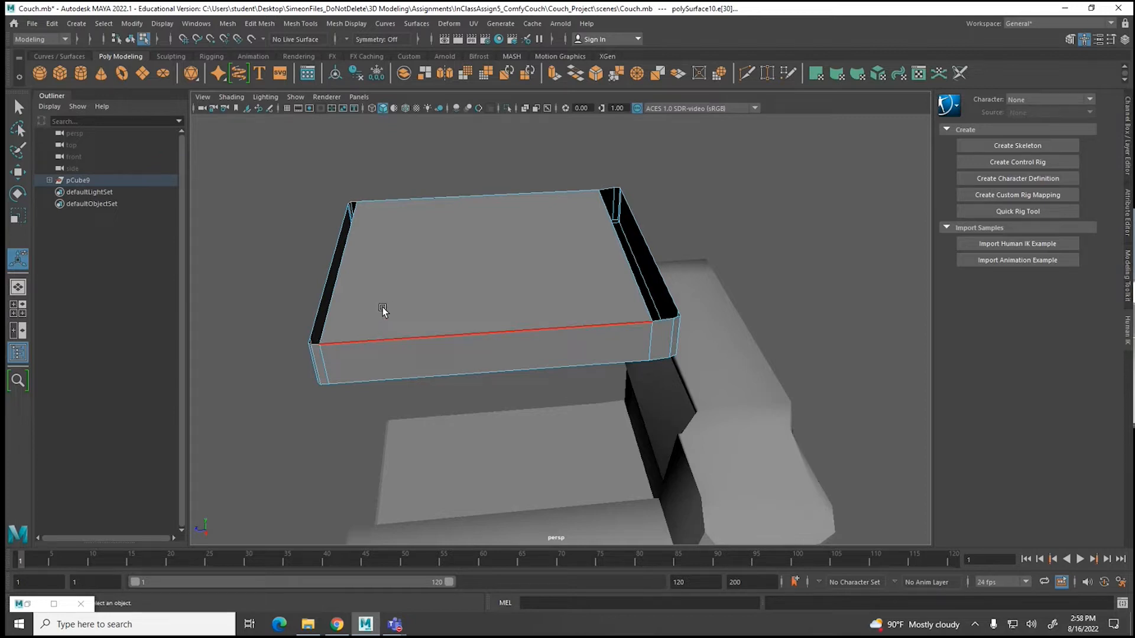
key(g)
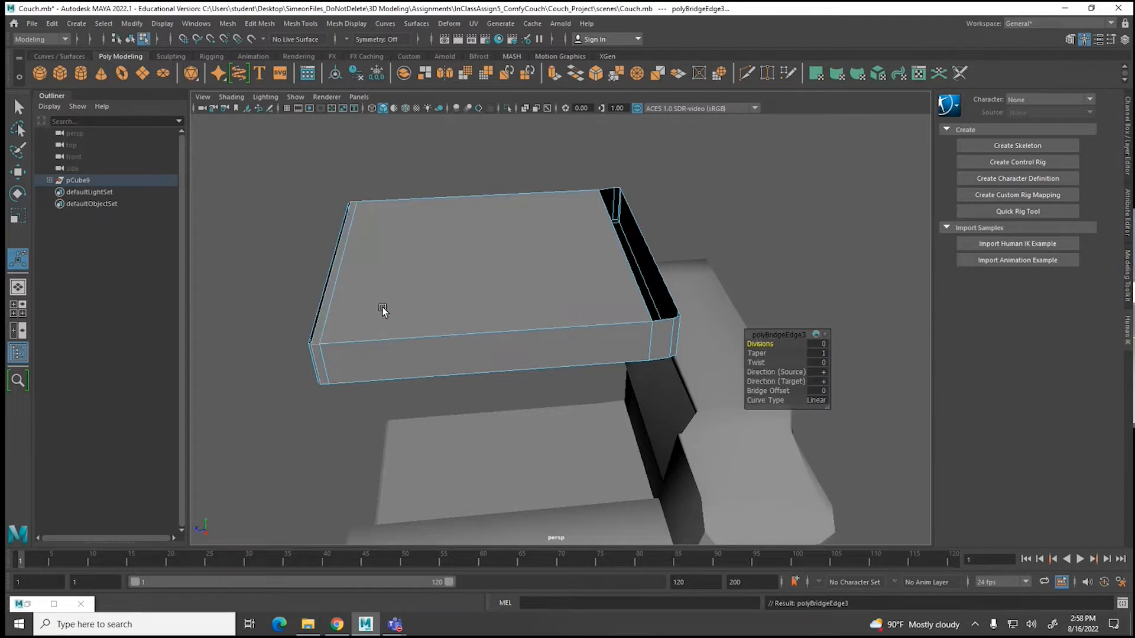
click(660, 318)
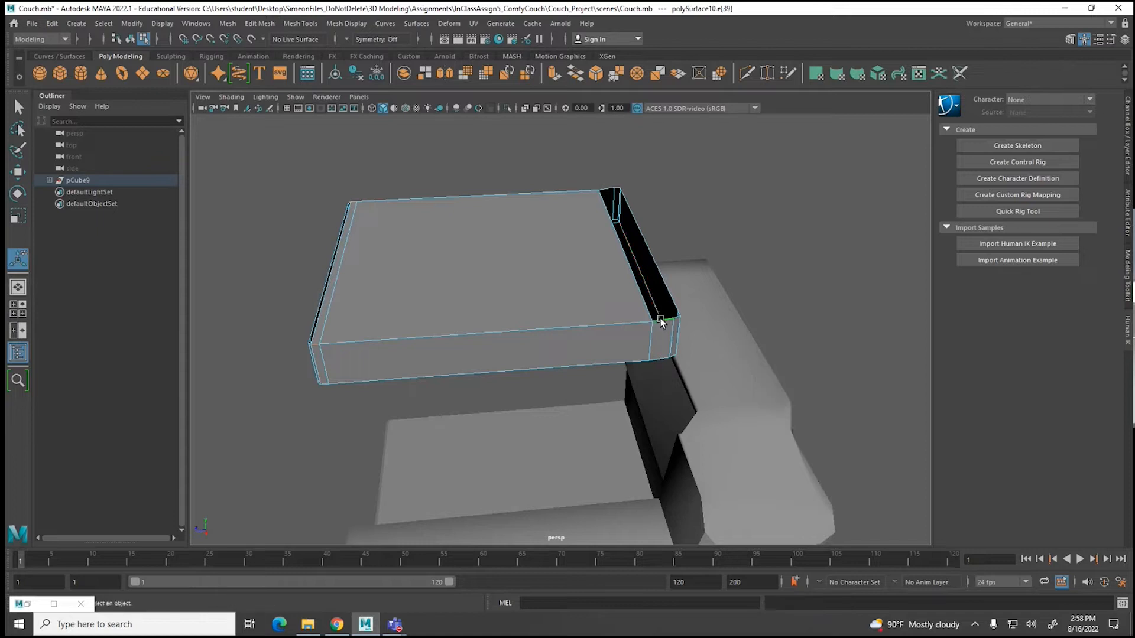
shift+click(607, 189)
key(g)
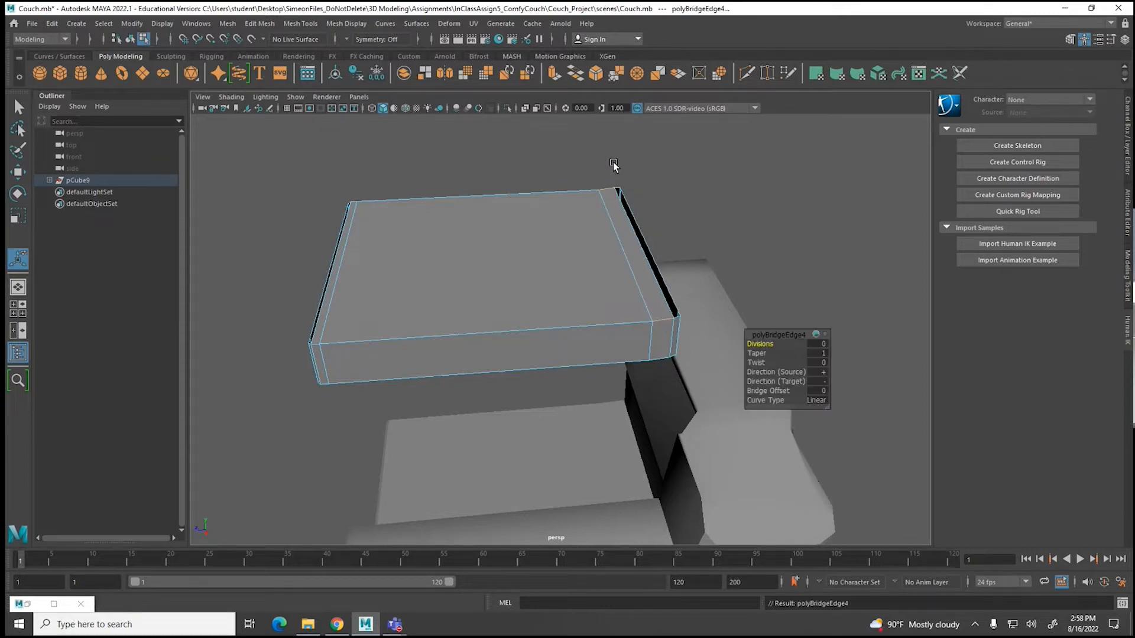
Step: Examine the narrow open gap between the cushion's top face and its end wall, checking the border edges along it
alt+drag(701, 296, 598, 343)
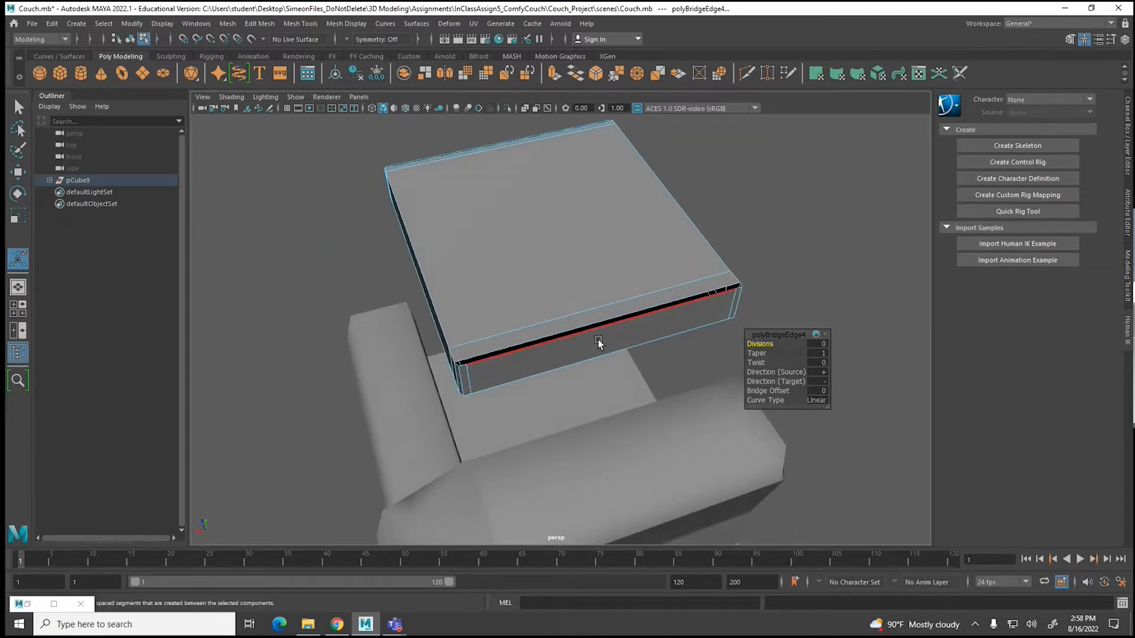
scroll(598, 342, up, 5)
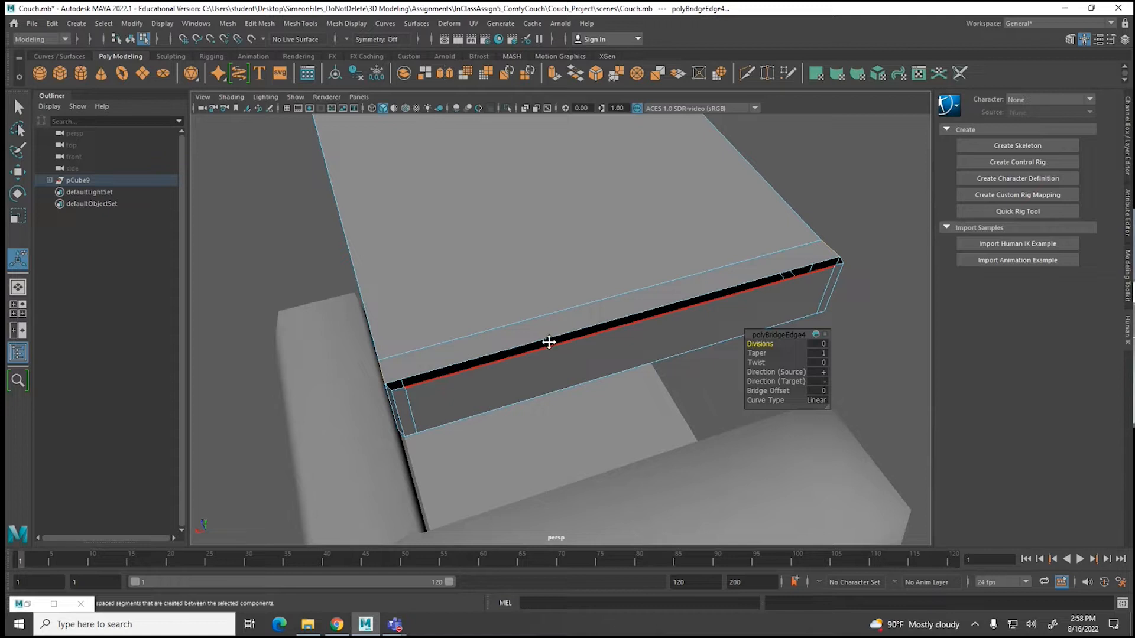
alt+middle_drag(547, 337, 610, 310)
scroll(615, 331, up, 4)
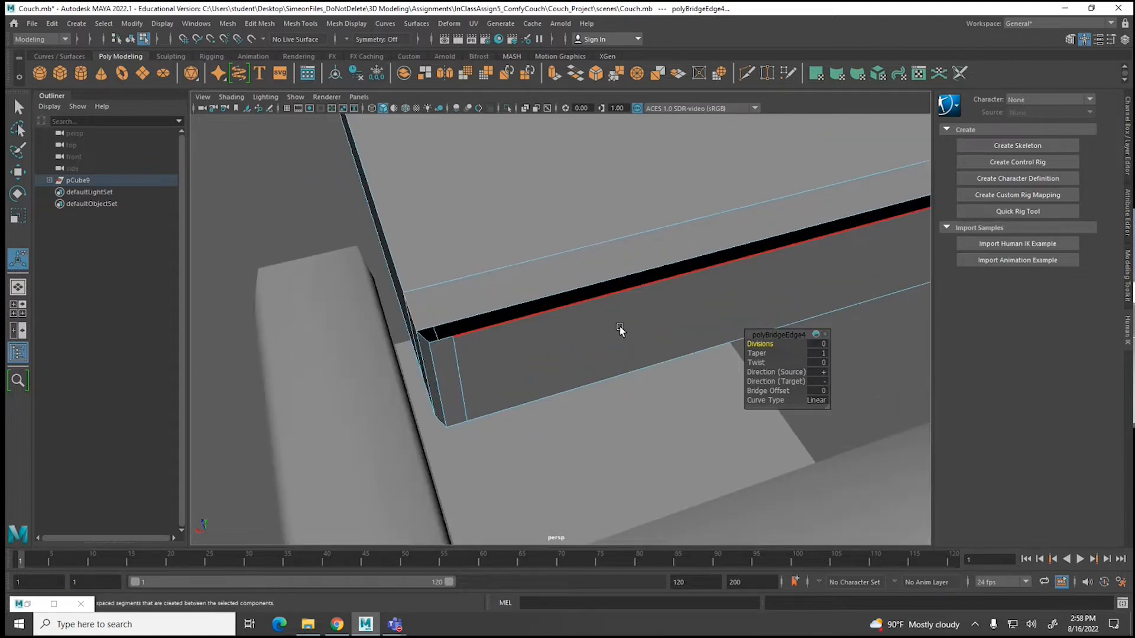
alt+middle_drag(644, 312, 523, 323)
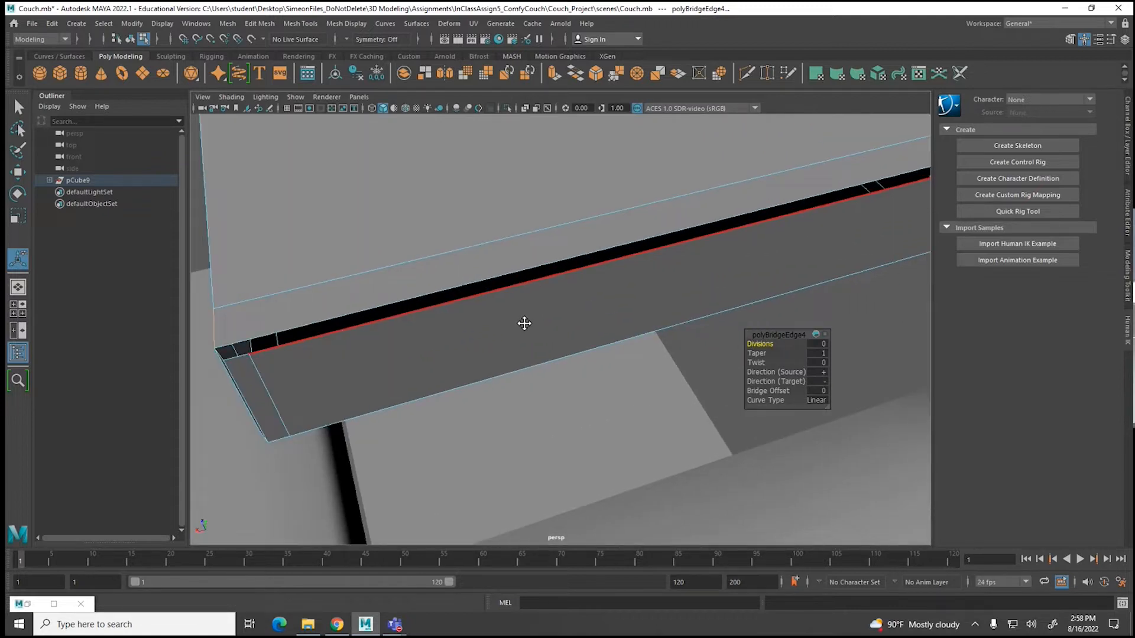
scroll(521, 324, down, 3)
alt+drag(418, 367, 437, 345)
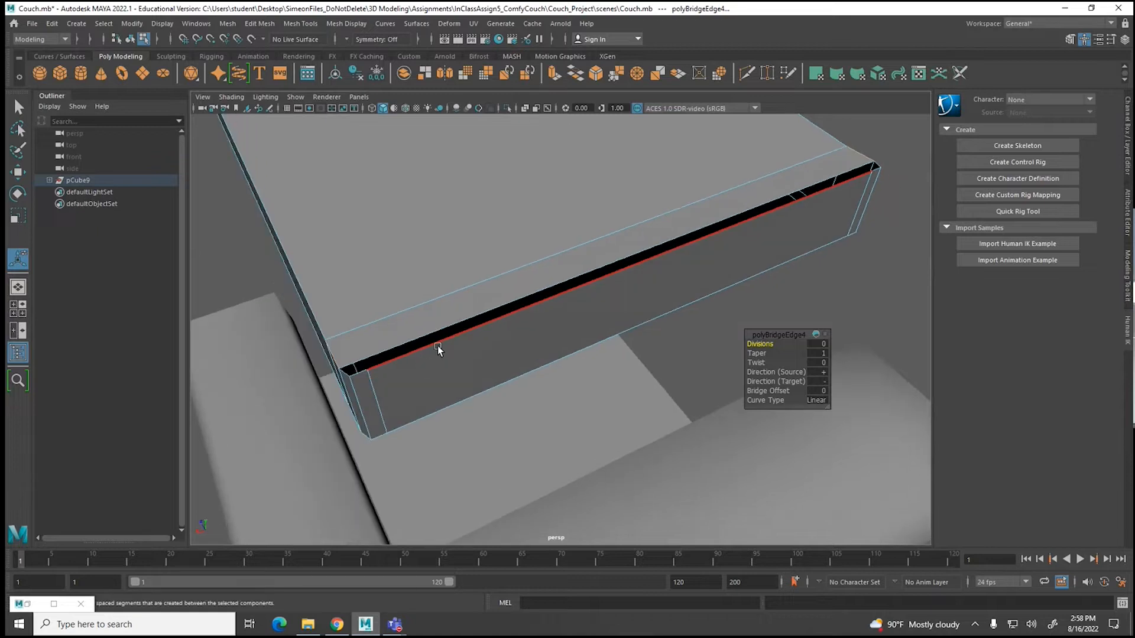
click(436, 331)
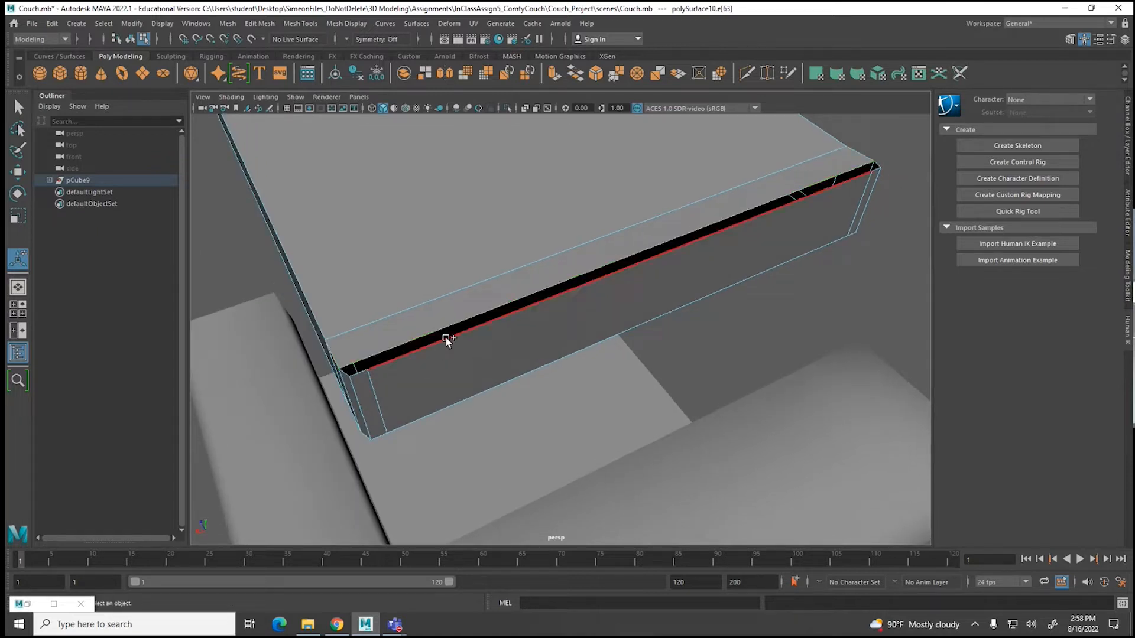
double_click(449, 341)
double_click(389, 370)
Step: Undo the bridged strips at the cushion's ends and the bridged top face
key(ctrl+z)
key(ctrl+z)
key(ctrl+z)
key(ctrl+z)
key(ctrl+z)
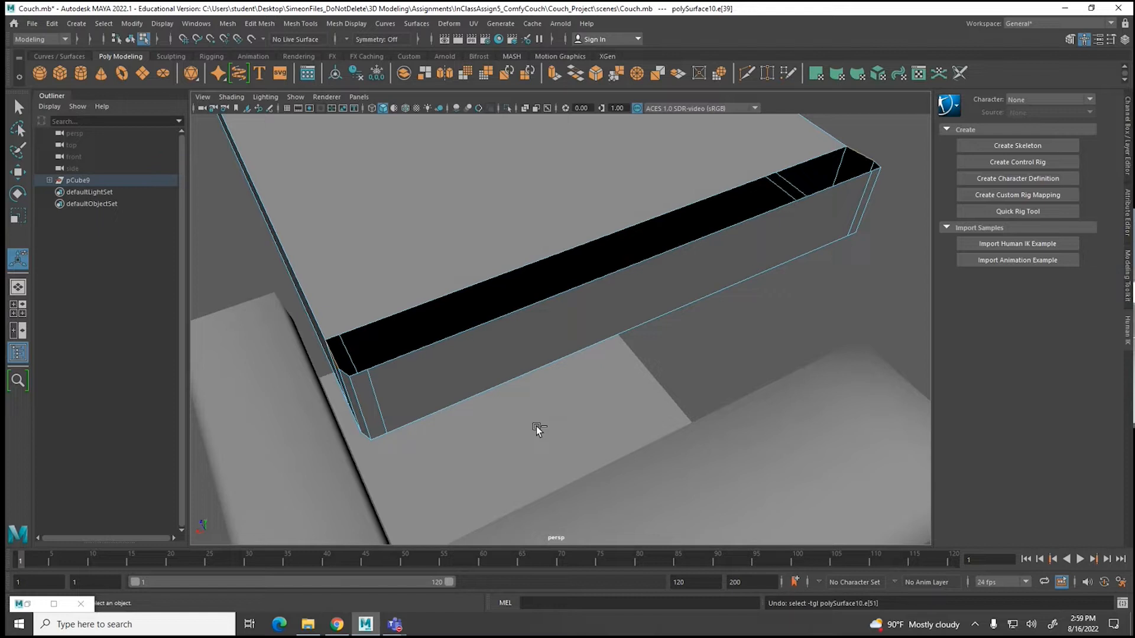
key(ctrl+z)
key(ctrl+z)
key(ctrl+z)
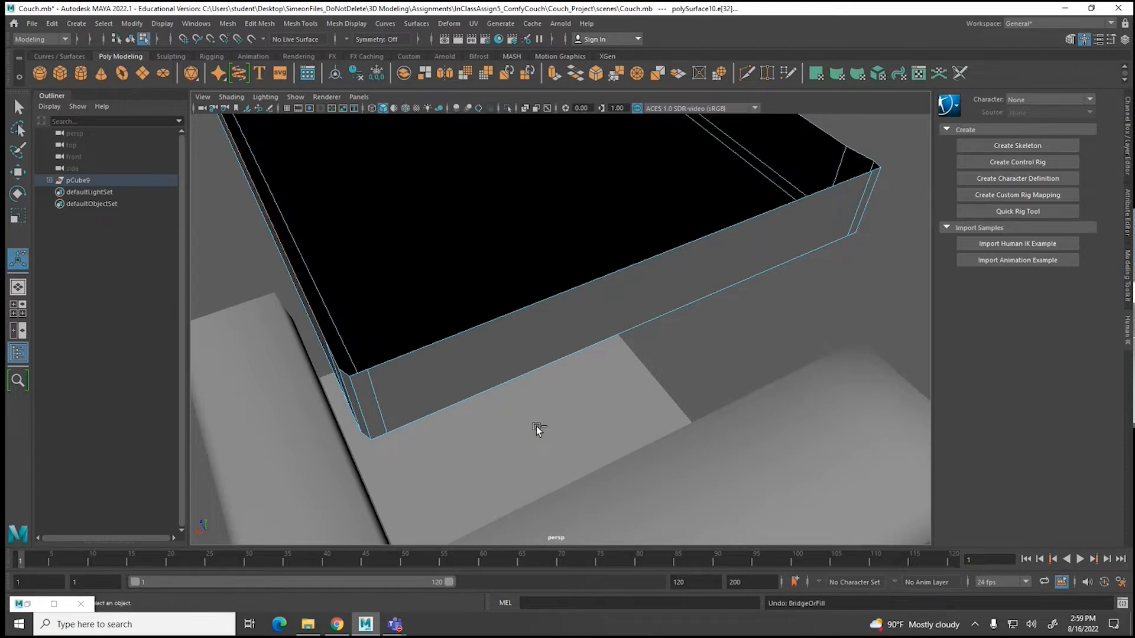
Step: Bridge the cushion's two long upper border edges with a top face that has 2 divisions
alt+drag(456, 427, 537, 410)
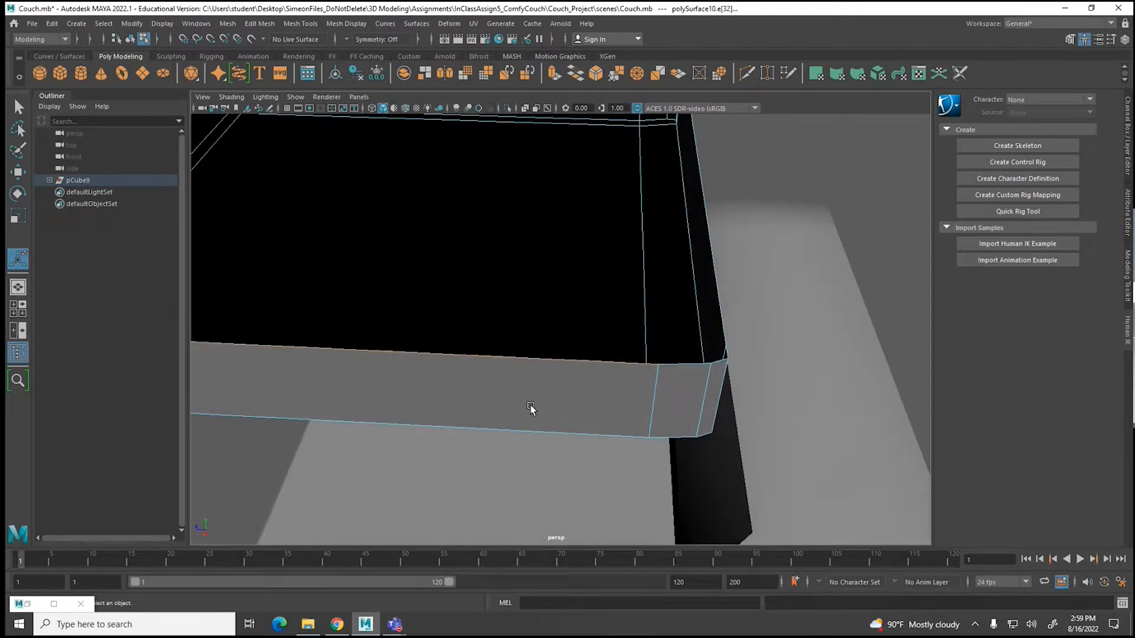
alt+middle_drag(530, 406, 667, 443)
alt+right_drag(668, 443, 519, 434)
alt+drag(519, 434, 546, 429)
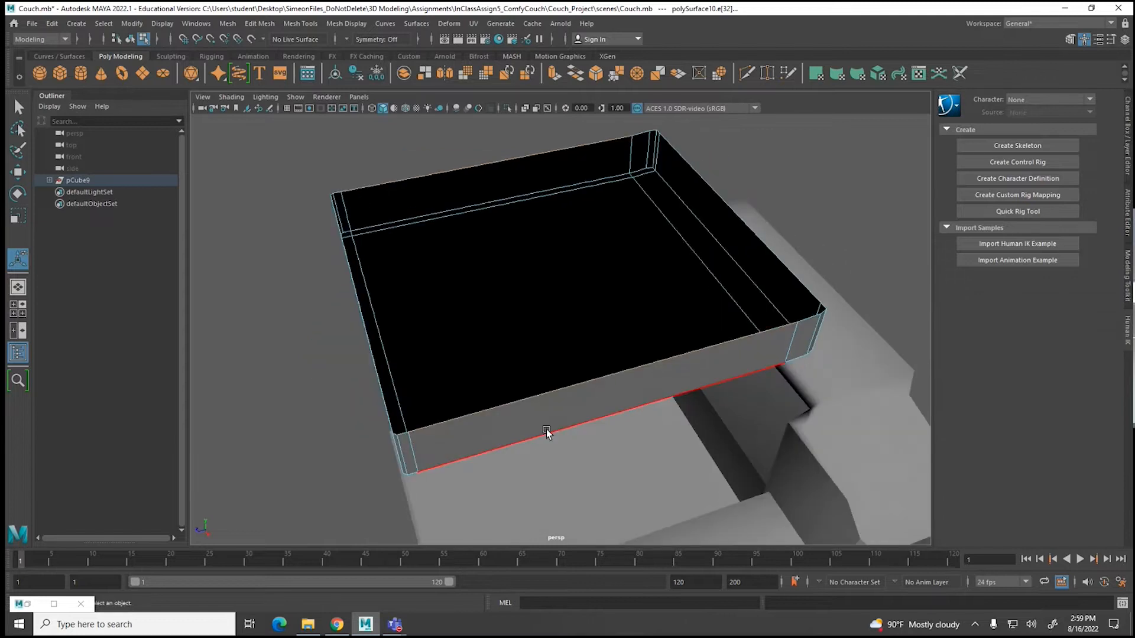
click(229, 26)
mouse_move(260, 24)
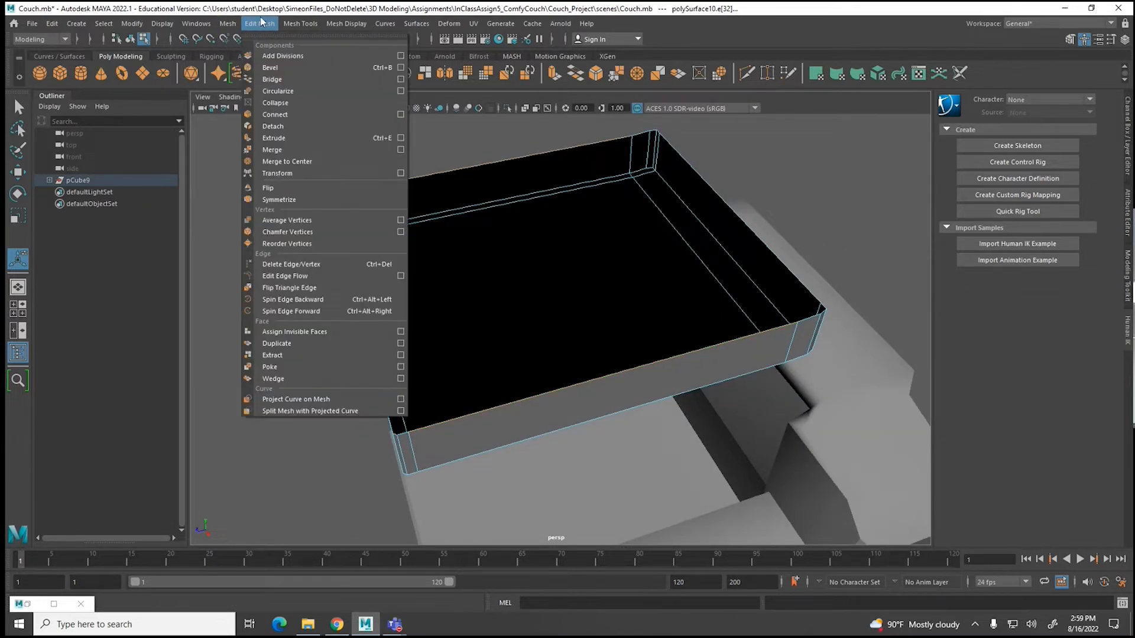
click(401, 80)
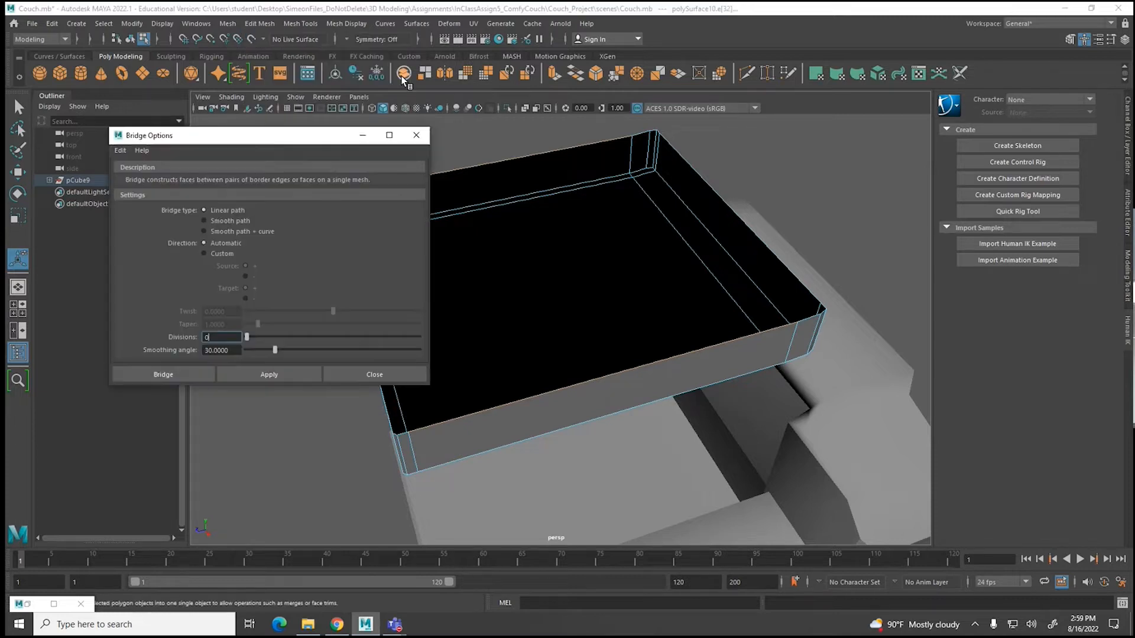
drag(306, 139, 251, 100)
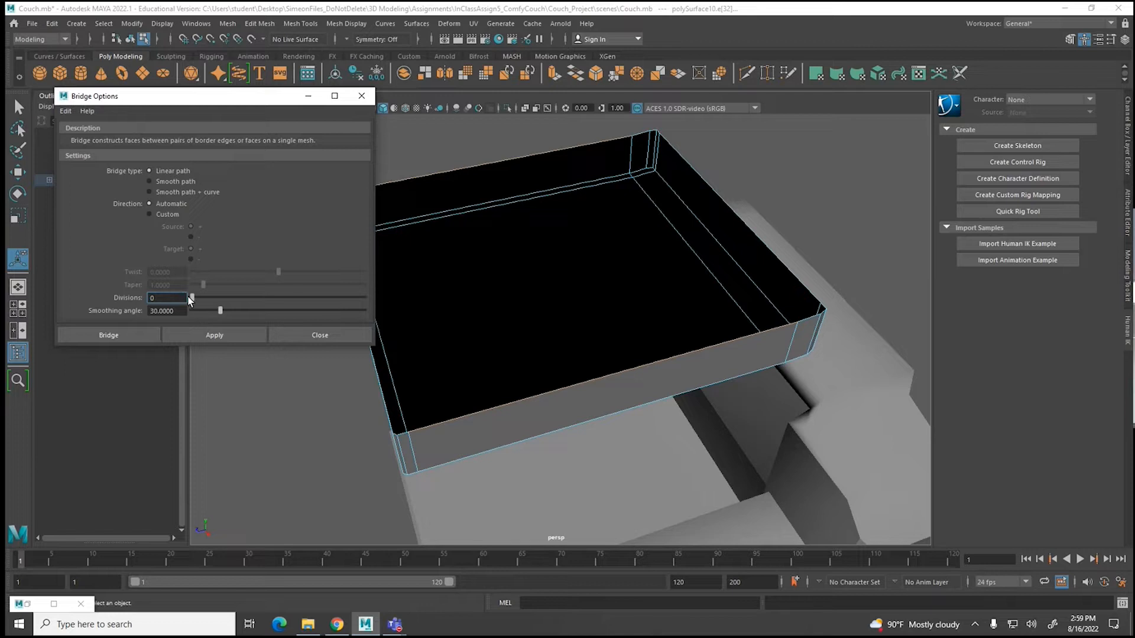
drag(192, 297, 207, 300)
click(110, 338)
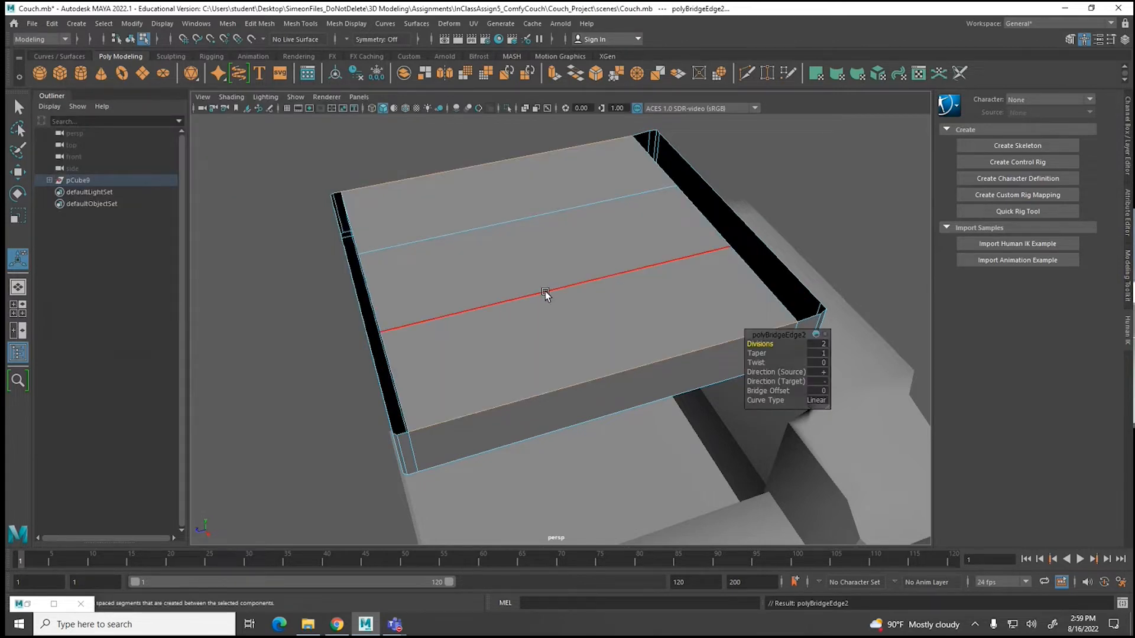
Step: Move the two division edges of the top face outward, each close to its parallel long border edge
key(w)
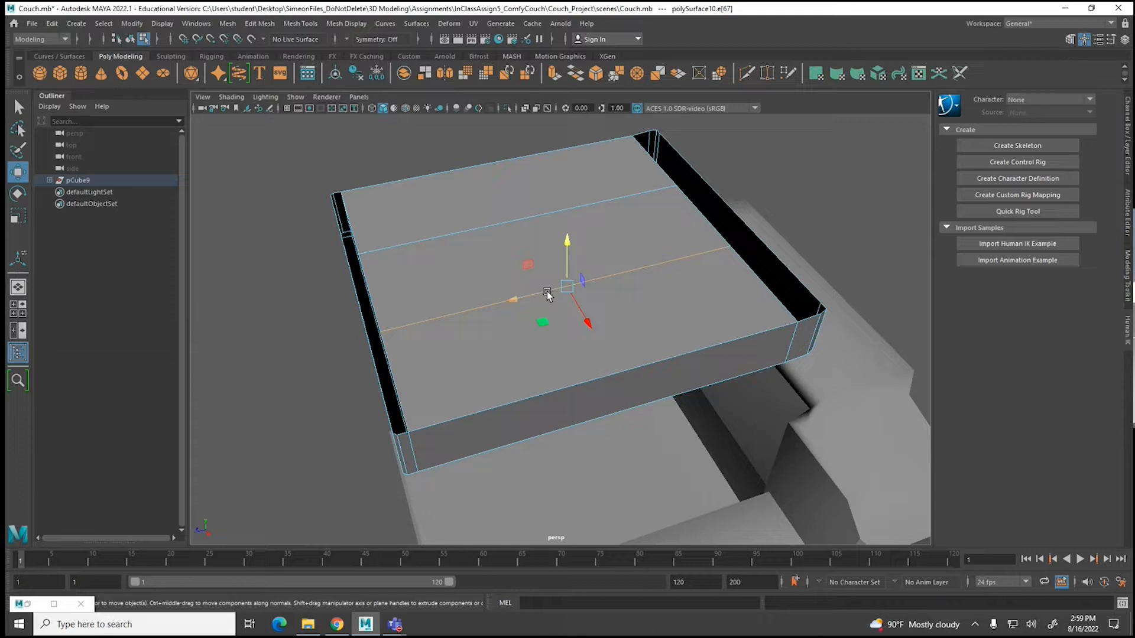
drag(588, 325, 651, 400)
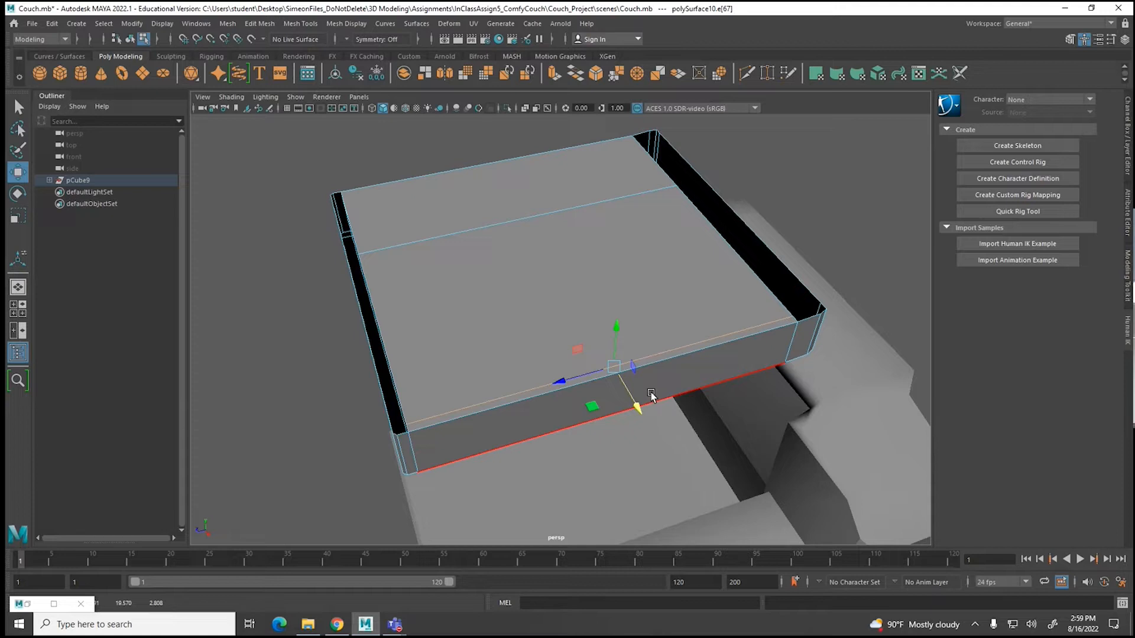
click(438, 234)
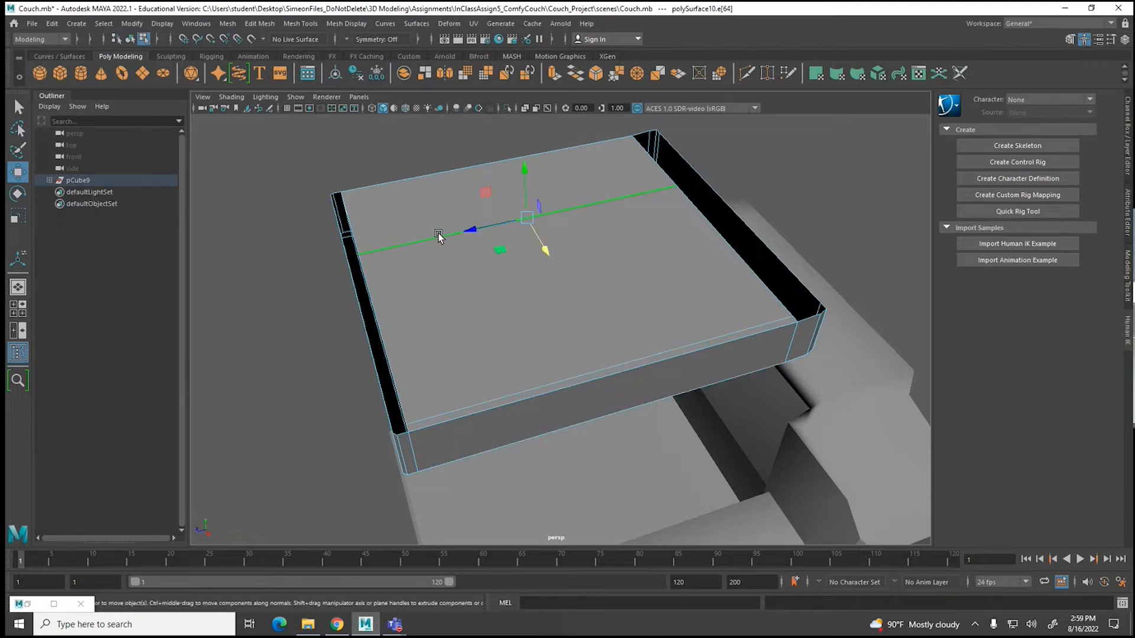
drag(545, 244, 516, 196)
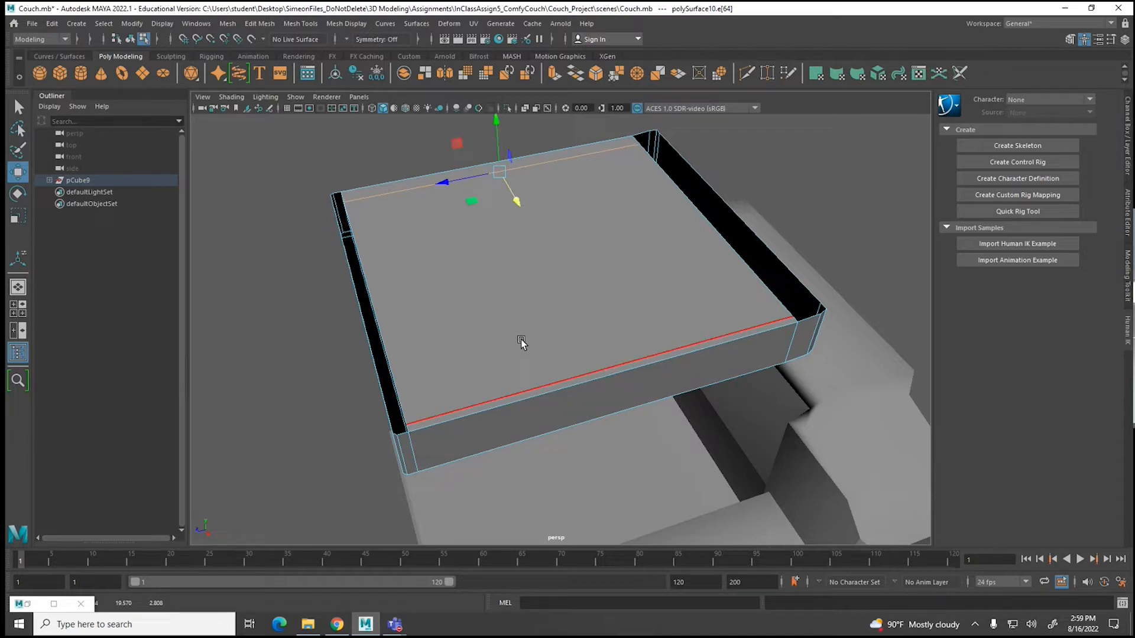
Step: Bridge the short upper border edges at the near open end of the cushion's top with 2 divisions
mouse_move(518, 335)
alt+mouse_down()
mouse_move(481, 337)
mouse_move(512, 346)
alt+mouse_up()
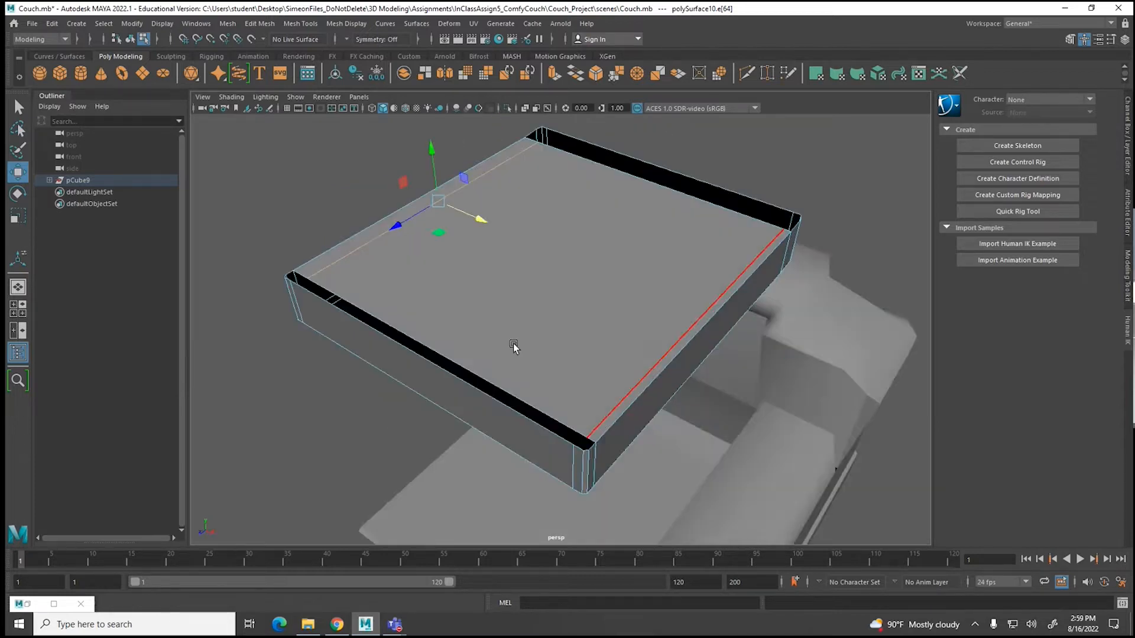
scroll(684, 447, up, 6)
scroll(691, 440, down, 6)
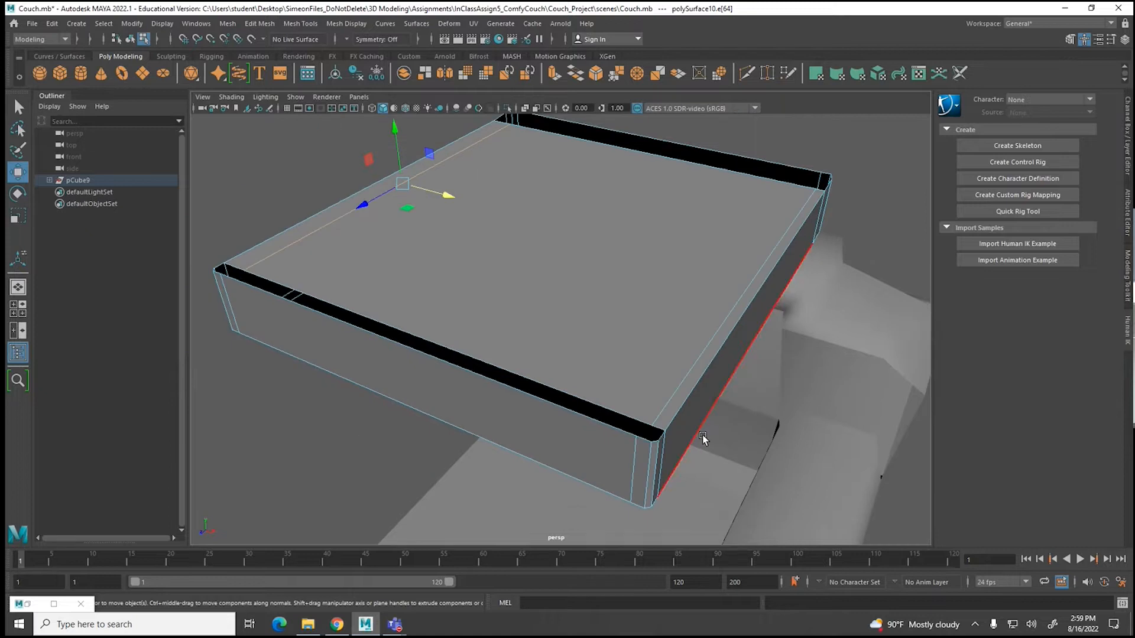
click(657, 447)
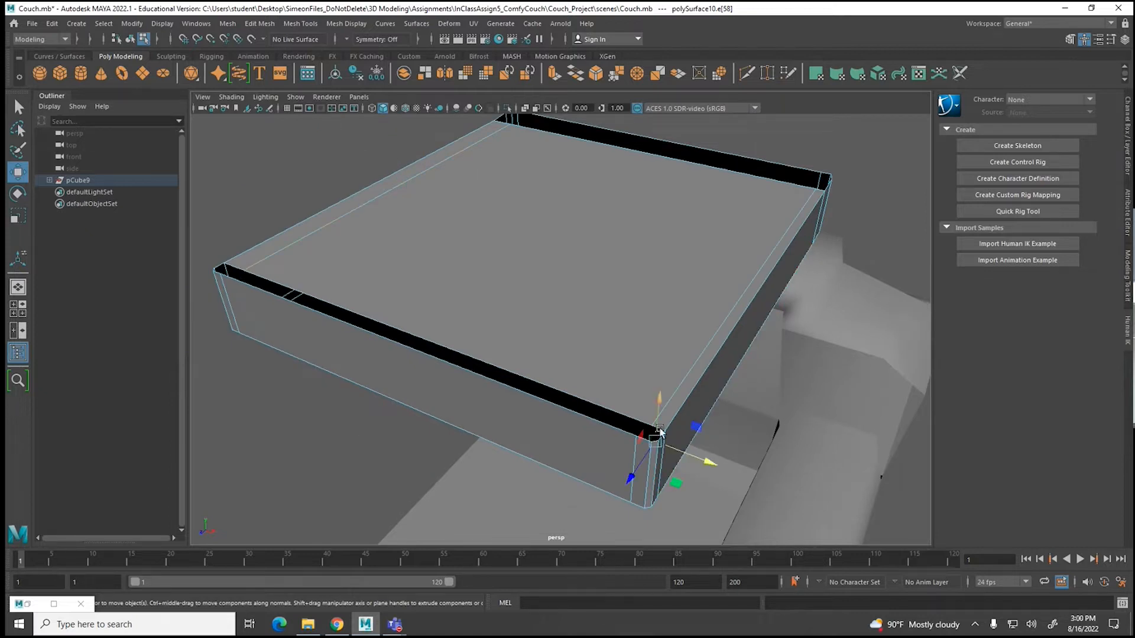
click(221, 269)
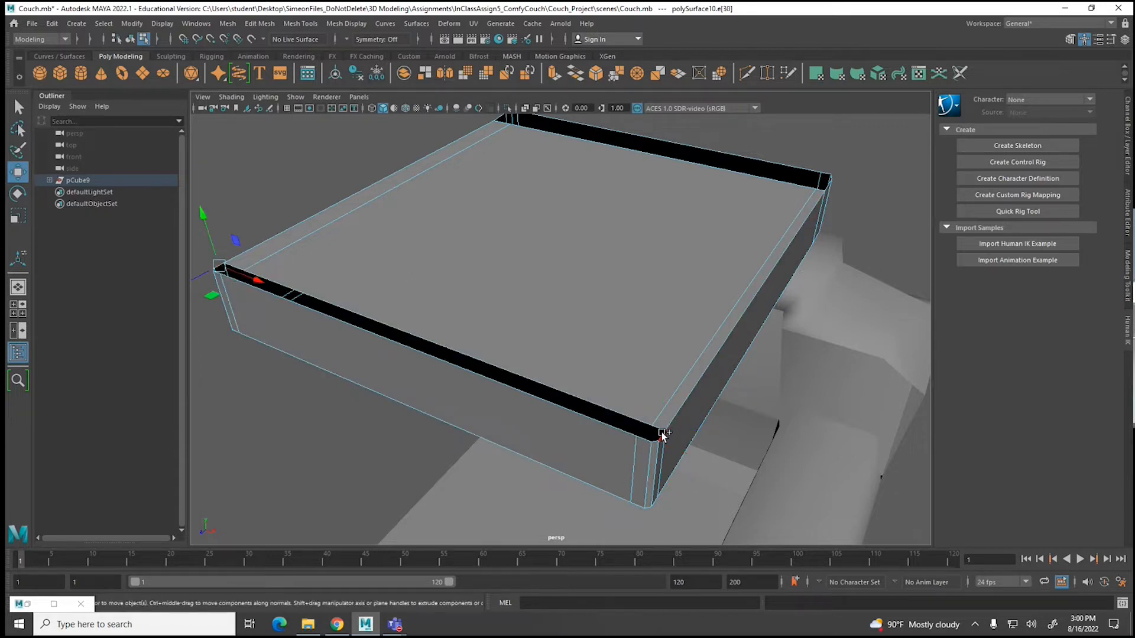
shift+click(569, 309)
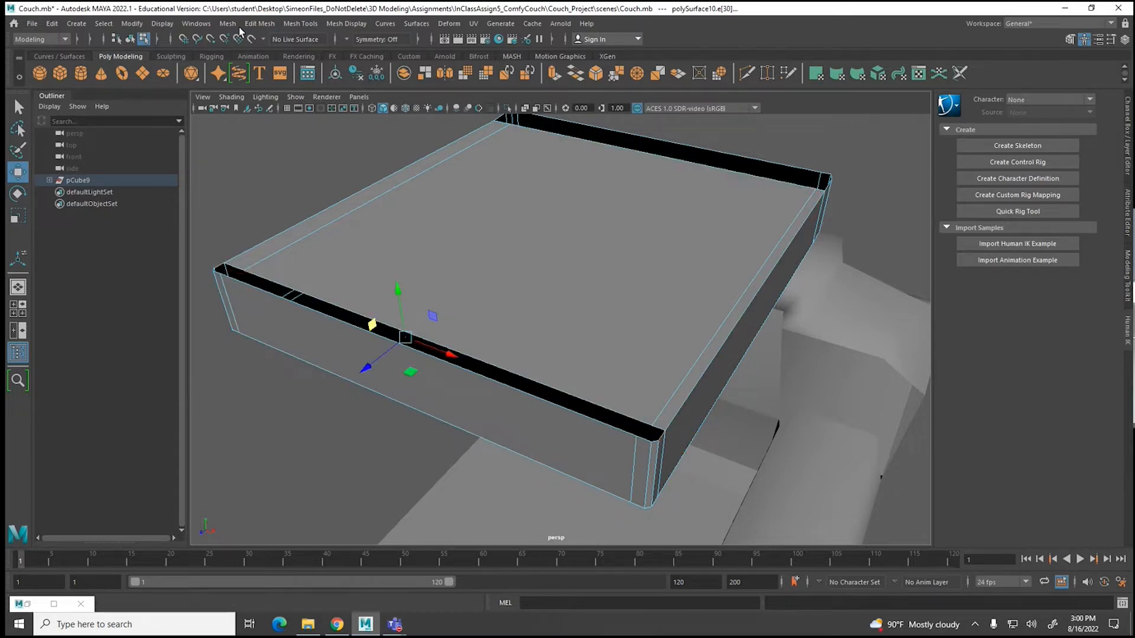
click(259, 23)
click(271, 79)
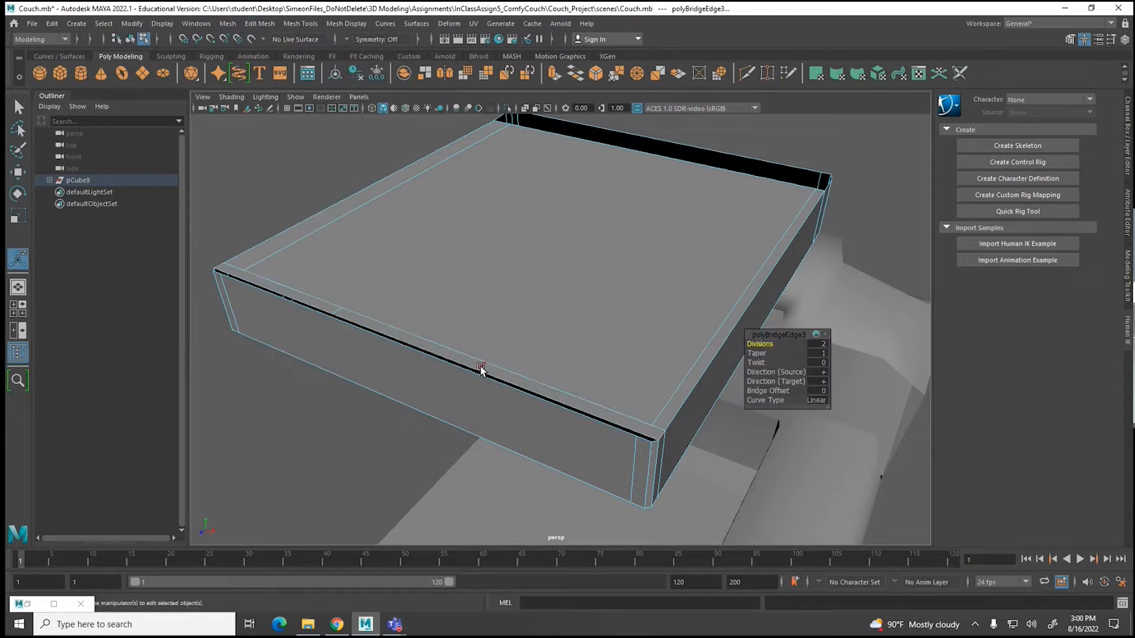
Step: Move the two division edges of the near end strip outward to line up with the top face's lengthwise support edges
click(526, 379)
key(w)
click(532, 385)
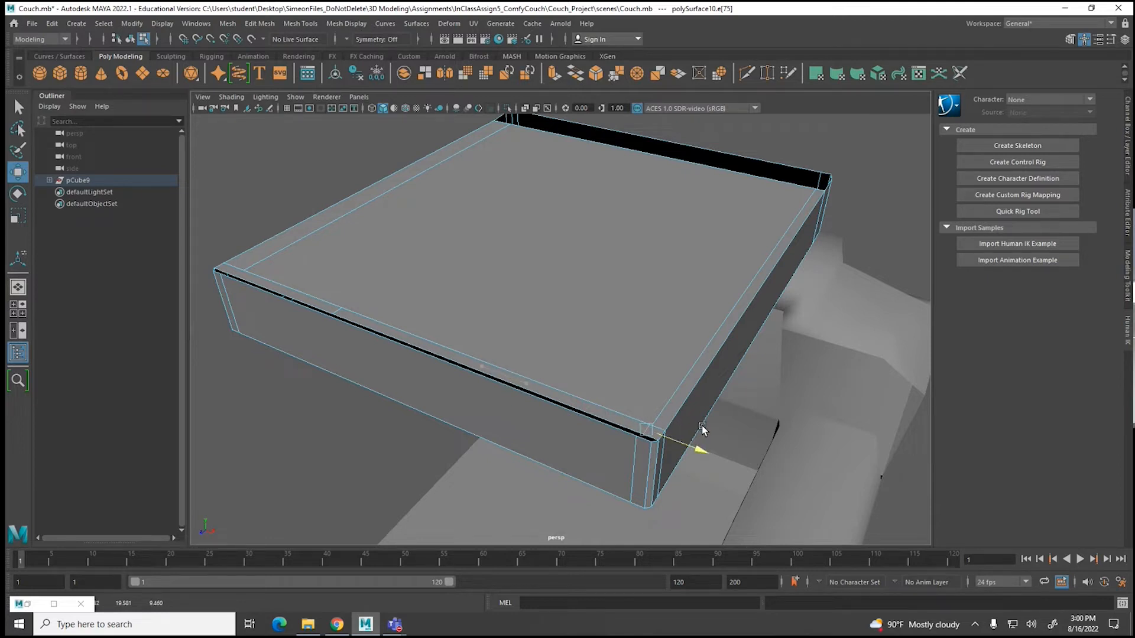
click(334, 312)
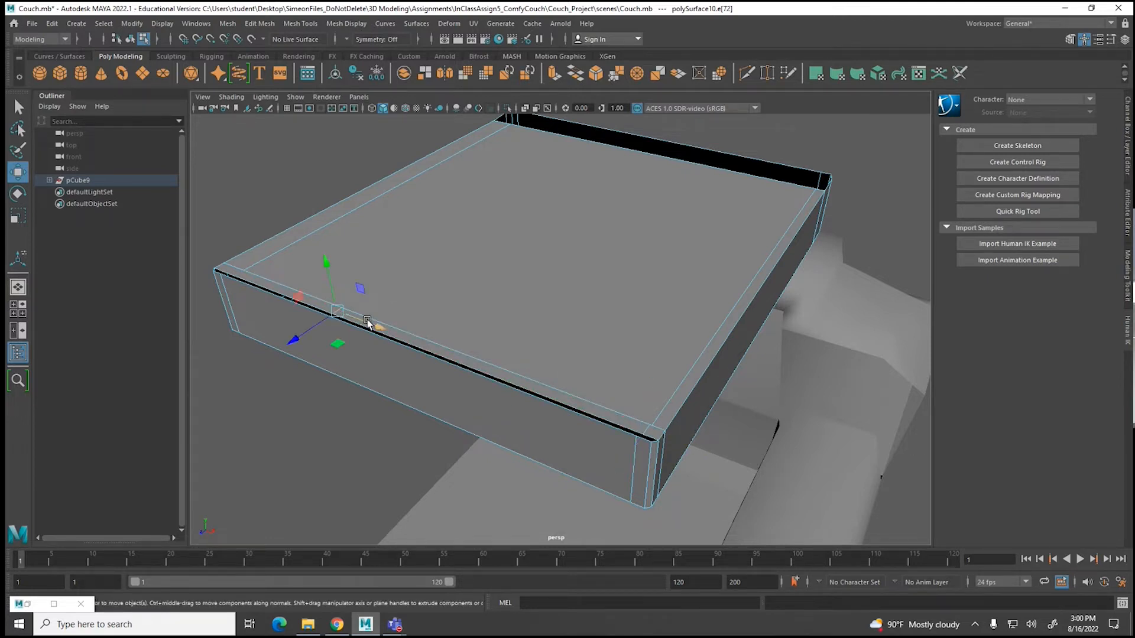
drag(333, 307, 270, 283)
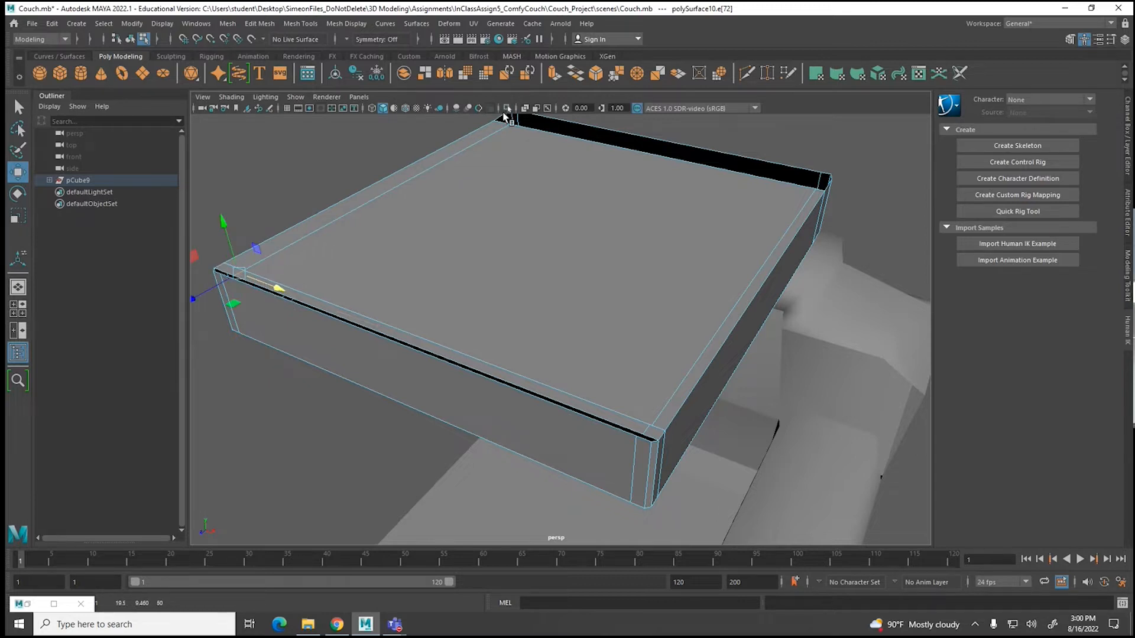
Step: Bridge the short upper border edges at the far open end with 2 divisions and move the division edges out toward the corners
click(661, 146)
click(819, 180)
key(g)
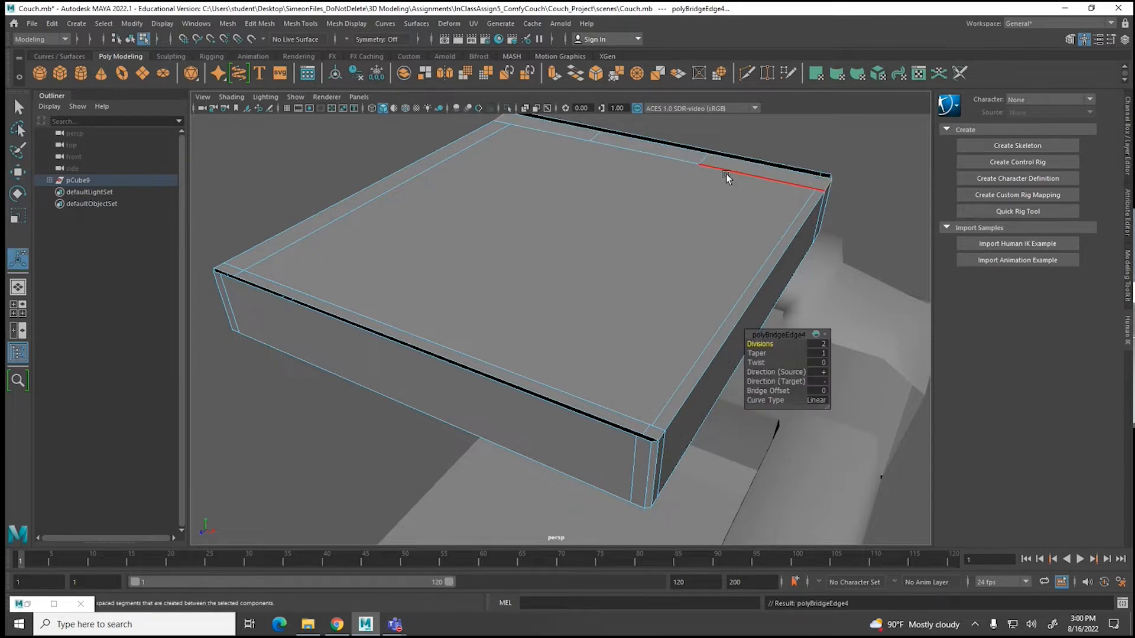
click(705, 159)
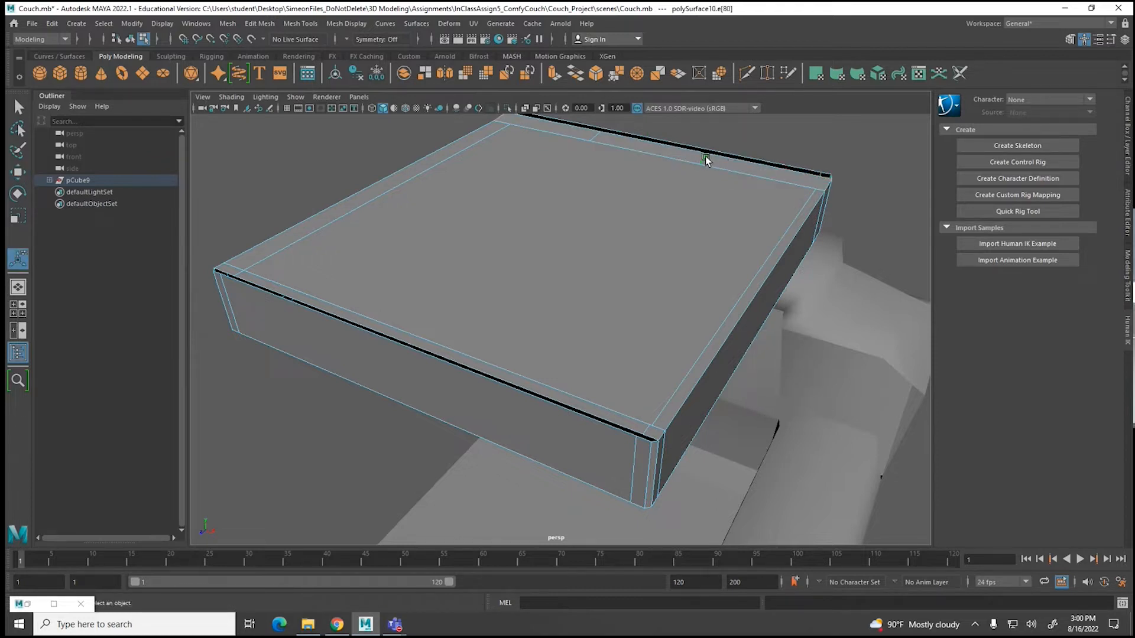
key(w)
drag(757, 171, 874, 189)
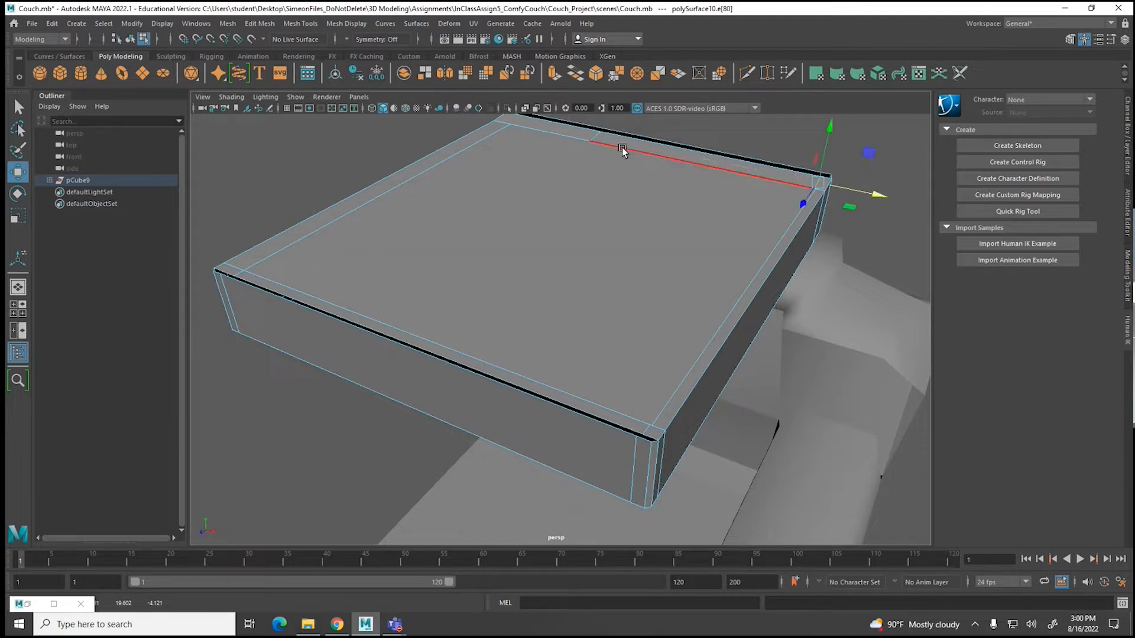
click(597, 137)
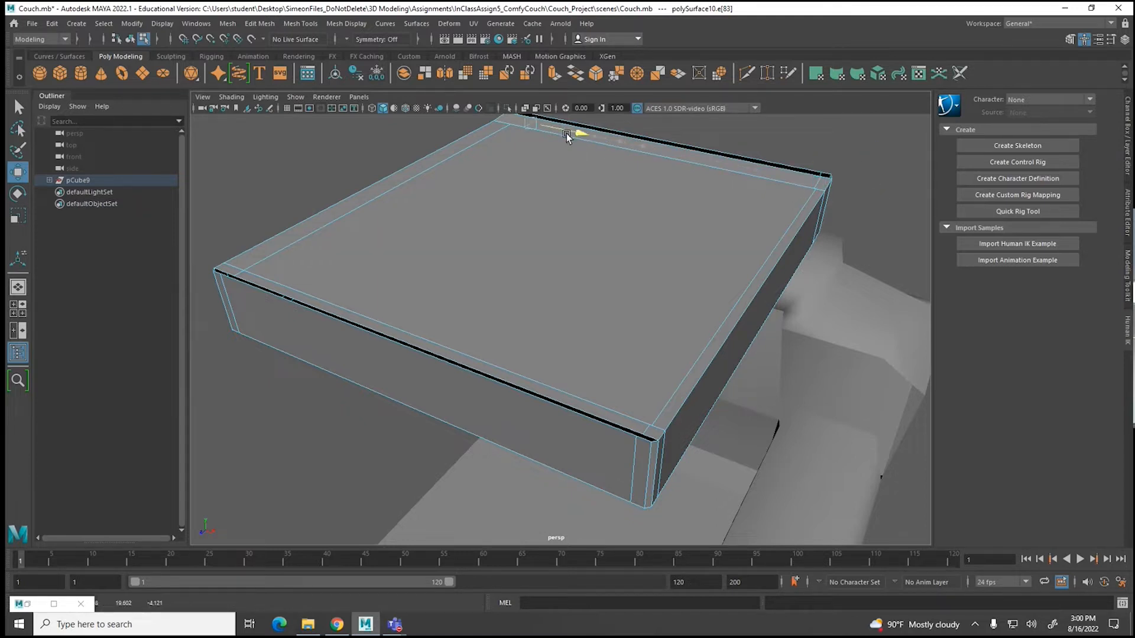
drag(551, 130, 551, 130)
Step: Merge the two nearly coincident vertices at the support-edge crossing in the first near corner of the cushion's top
scroll(674, 397, up, 5)
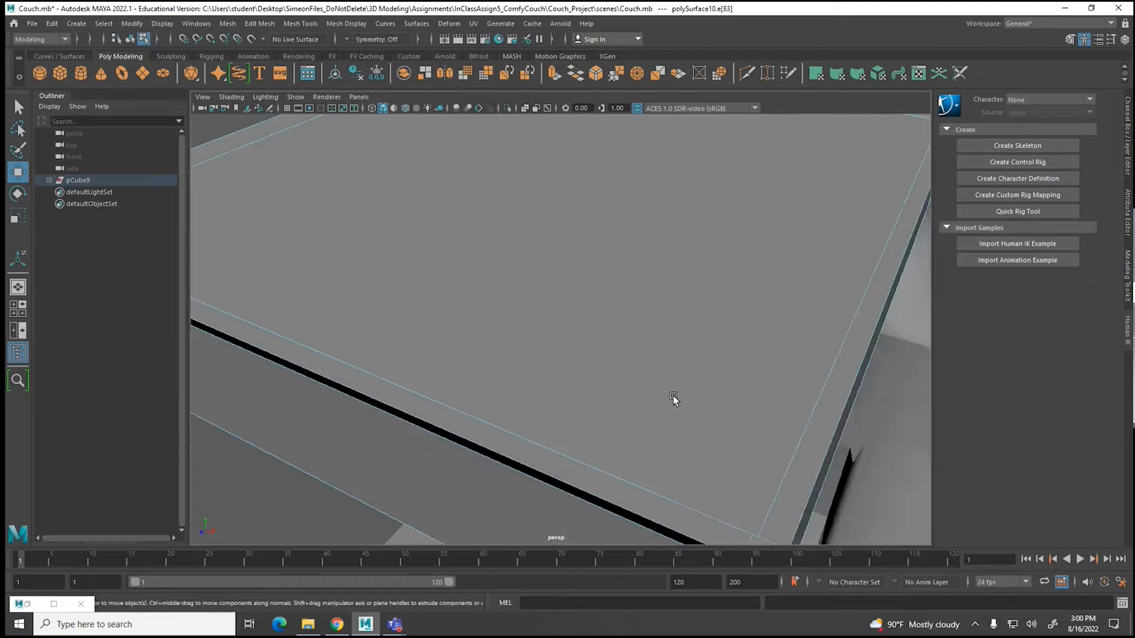
scroll(674, 398, down, 5)
alt+drag(696, 417, 643, 352)
scroll(616, 392, up, 5)
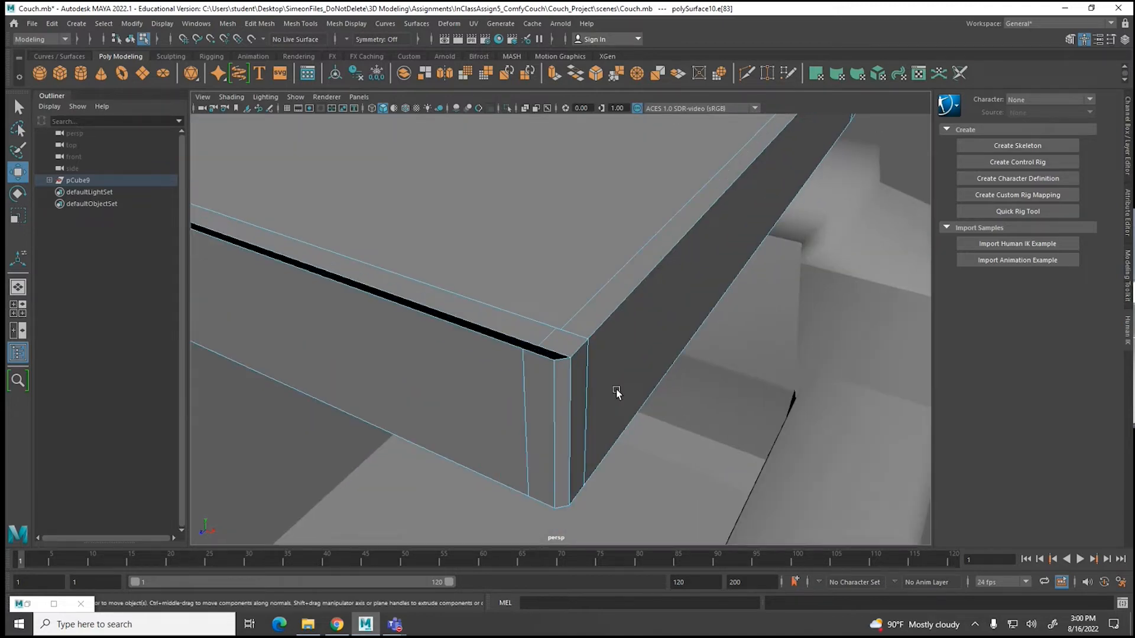
right_drag(555, 300, 499, 303)
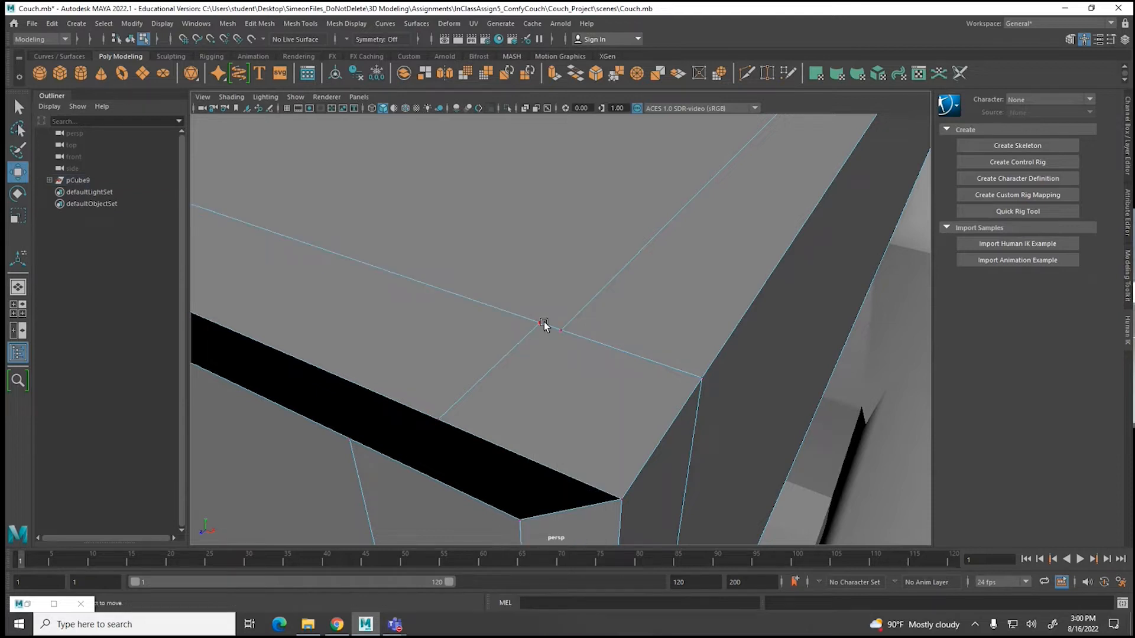
click(543, 322)
shift+click(563, 327)
click(260, 24)
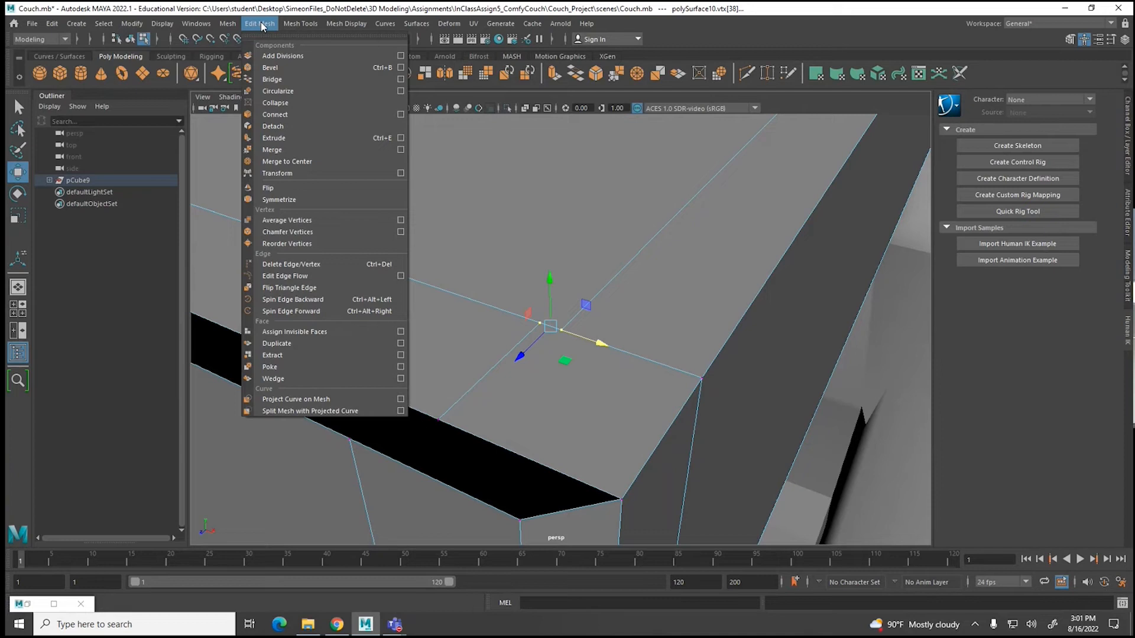
click(274, 150)
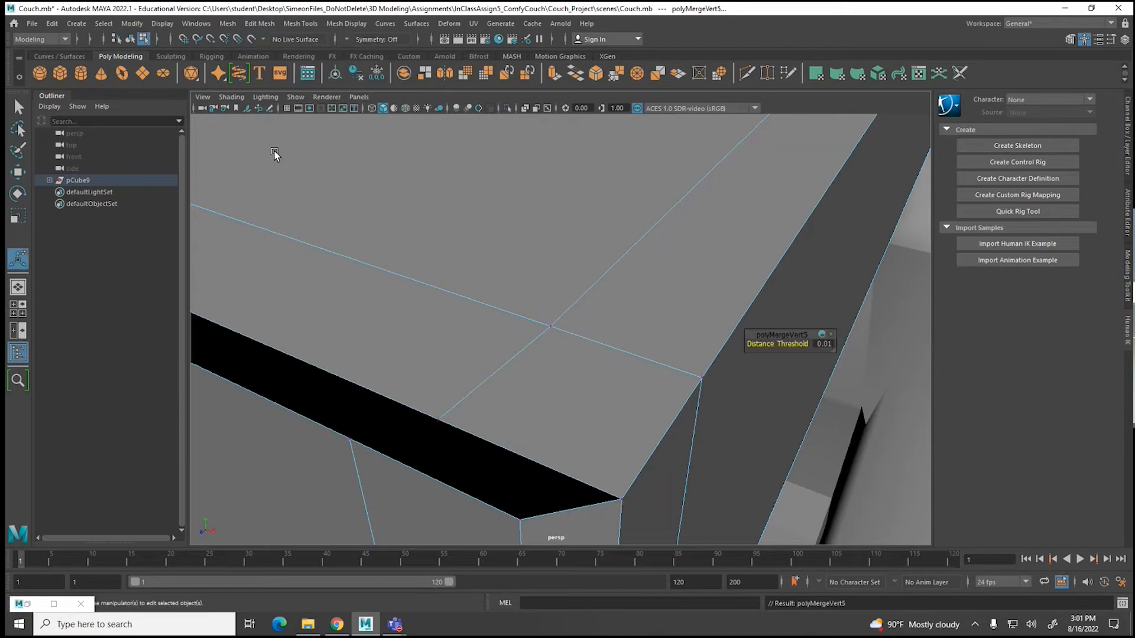
Step: Merge the paired vertices at the support-edge crossings in the other three corners of the cushion's top
mouse_move(679, 272)
alt+mouse_down()
mouse_move(623, 319)
mouse_move(683, 258)
alt+mouse_up()
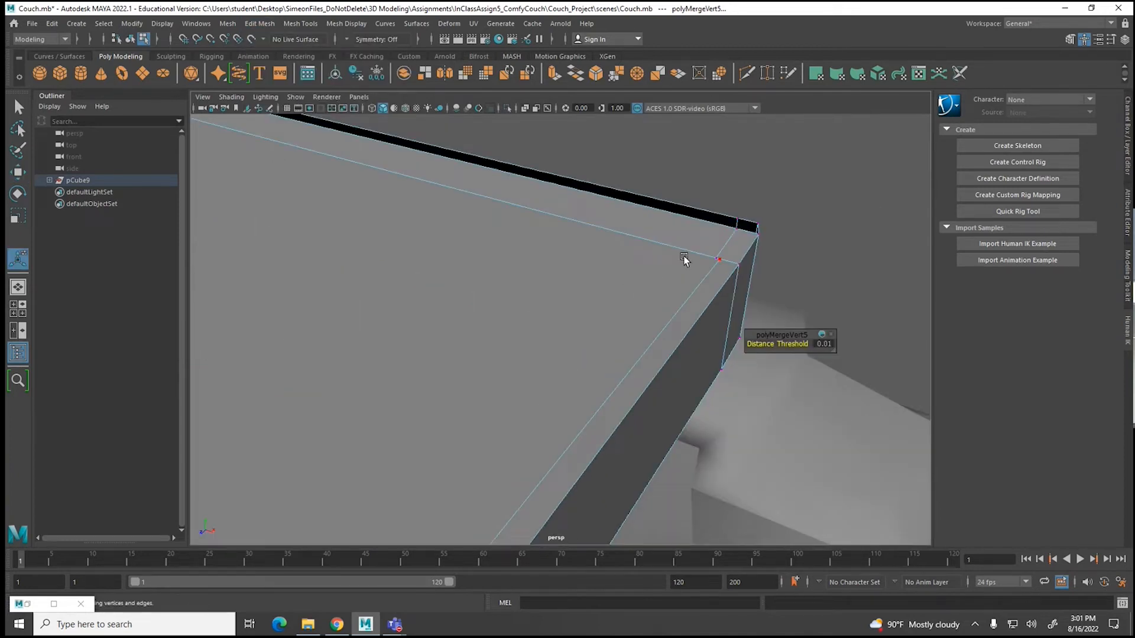
click(718, 260)
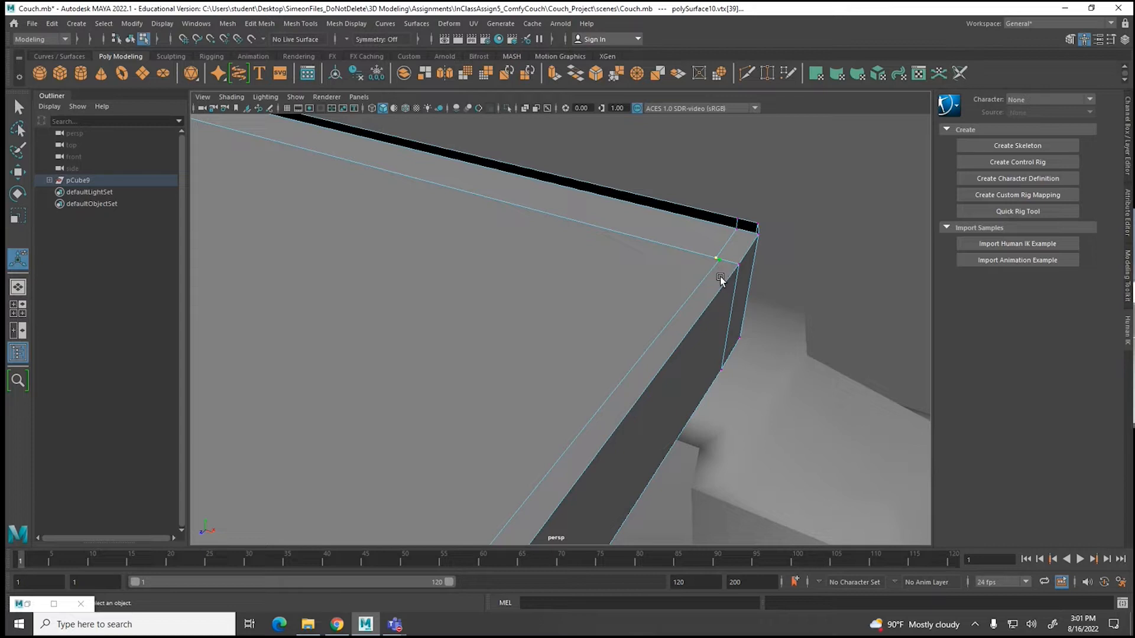
key(g)
alt+middle_drag(494, 306, 568, 386)
alt+middle_drag(430, 278, 536, 354)
drag(517, 299, 527, 314)
key(g)
alt+middle_drag(495, 366, 543, 276)
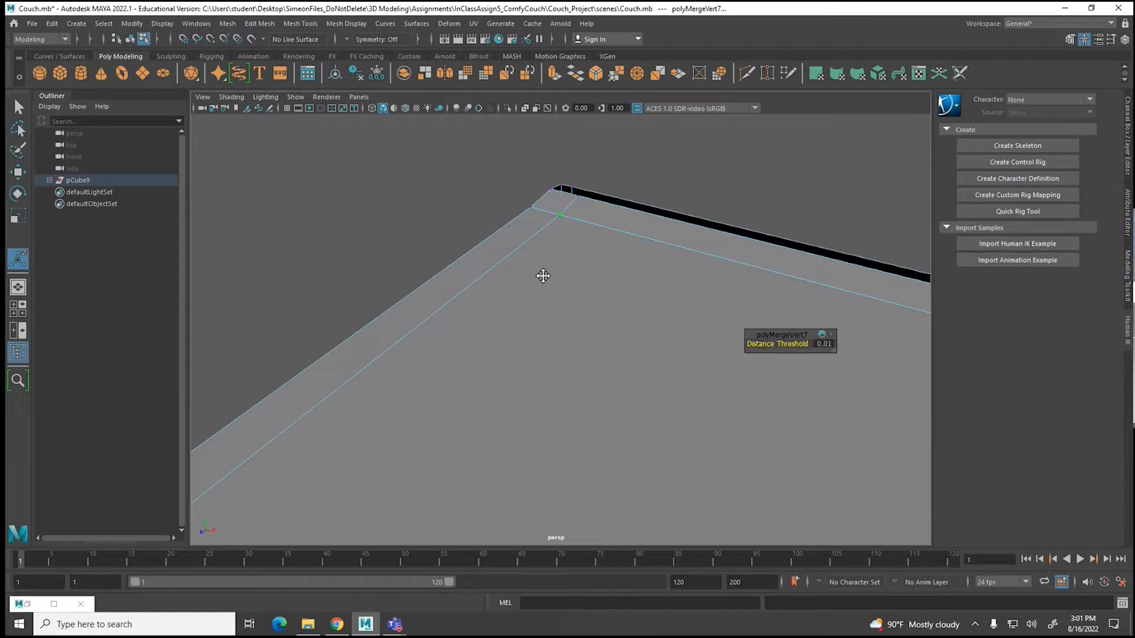
alt+drag(486, 370, 629, 308)
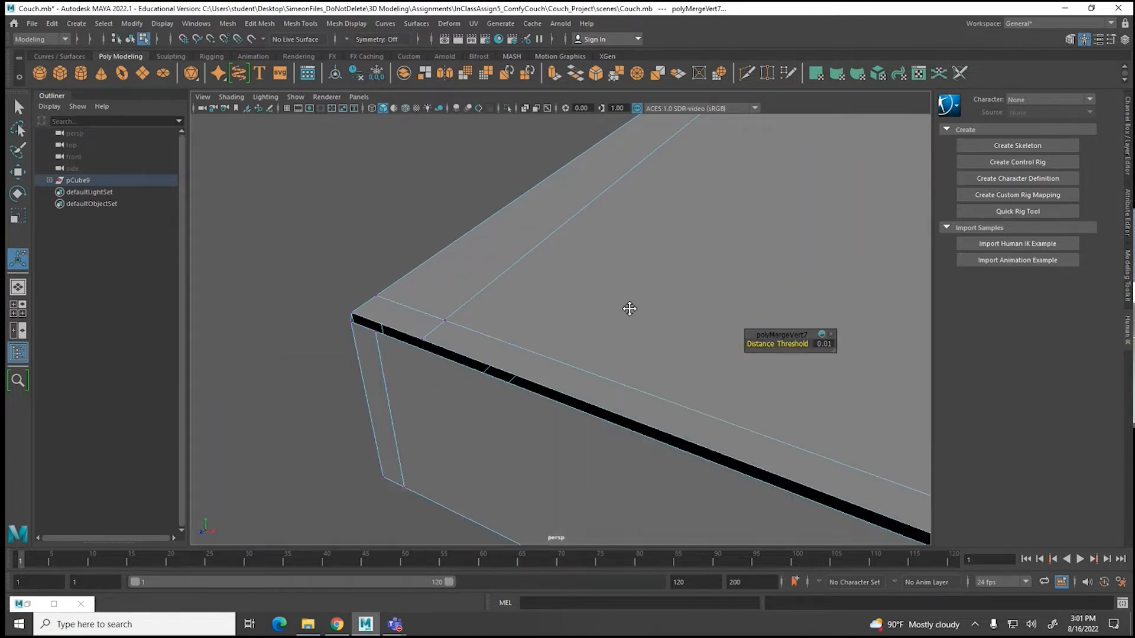
drag(438, 314, 460, 325)
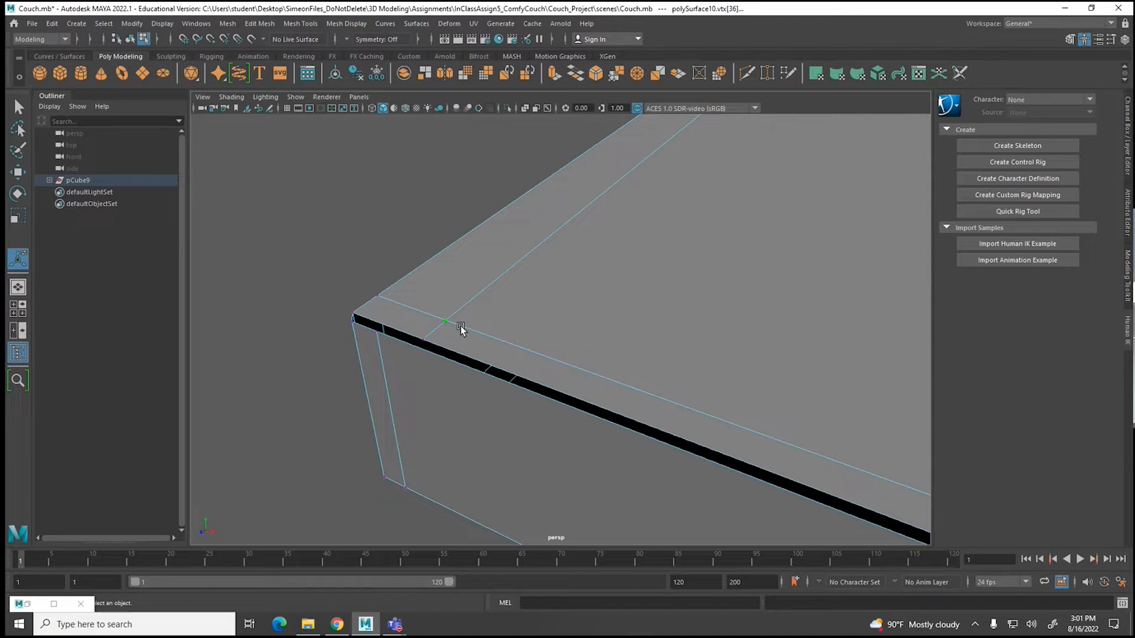
key(g)
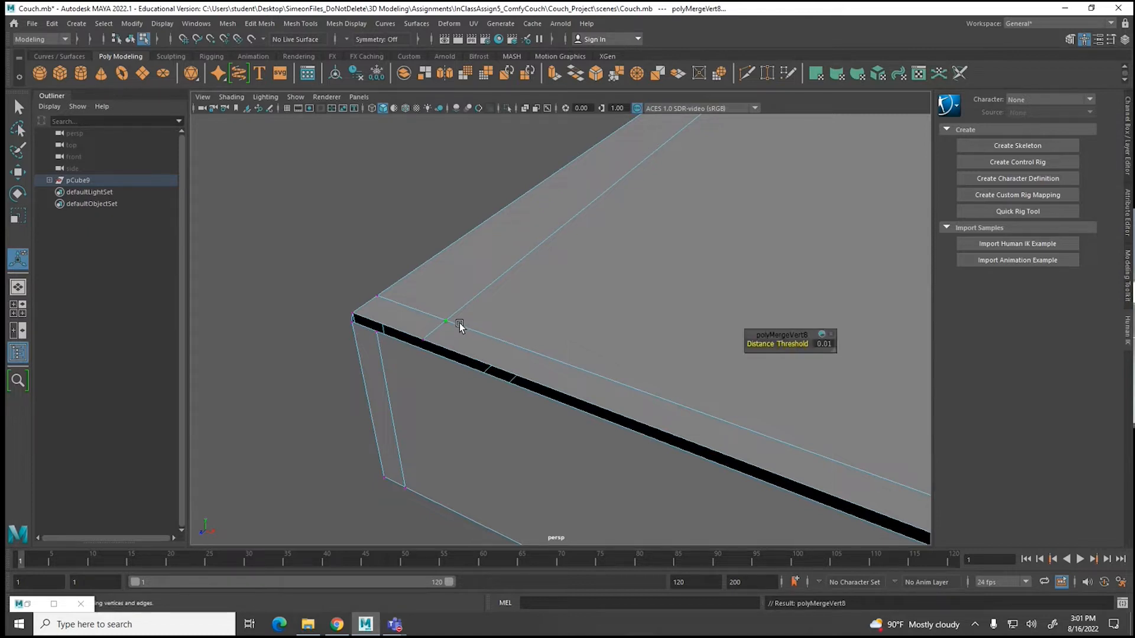
Step: Move the border vertex and the inner crossing vertex of one top corner outward to line up with the side wall's support edge
alt+drag(417, 362, 481, 382)
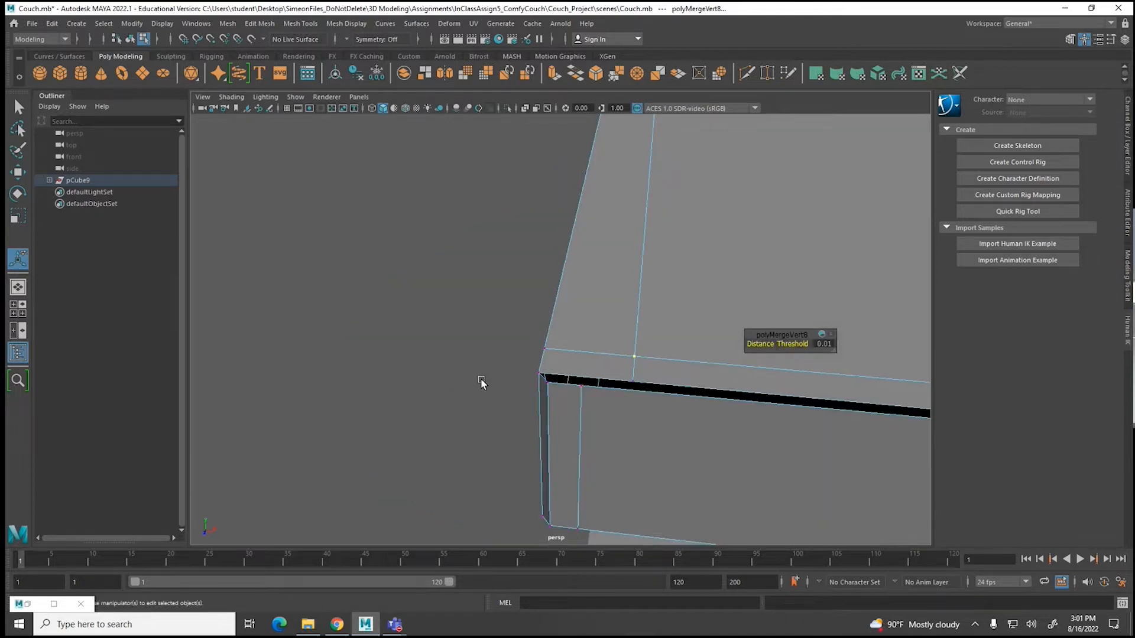
click(632, 381)
key(w)
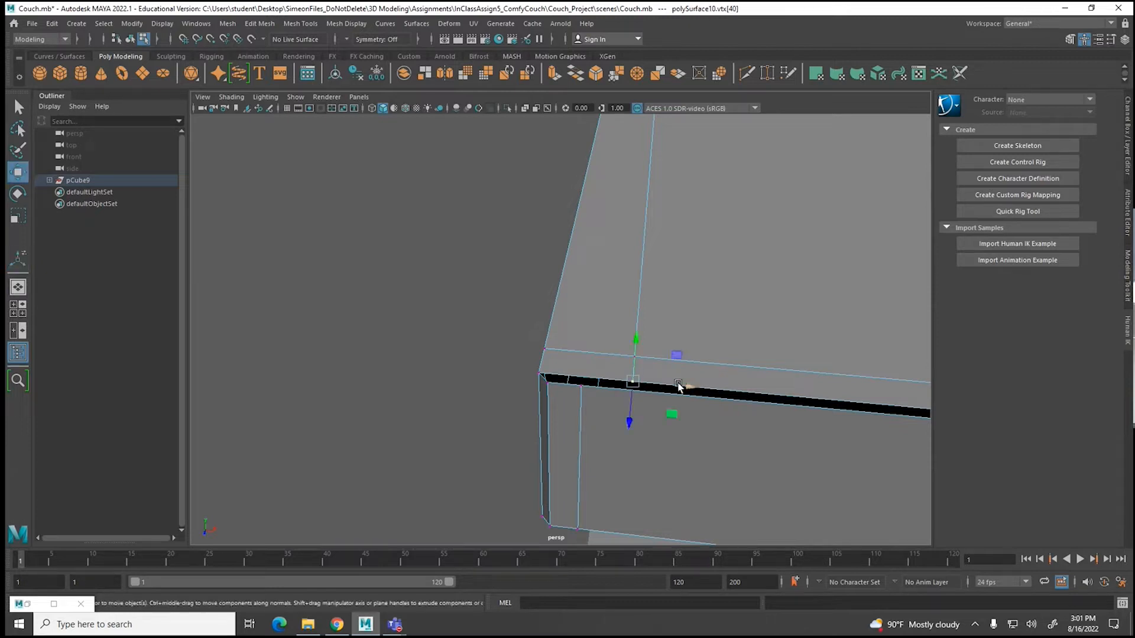
middle_drag(689, 389, 642, 383)
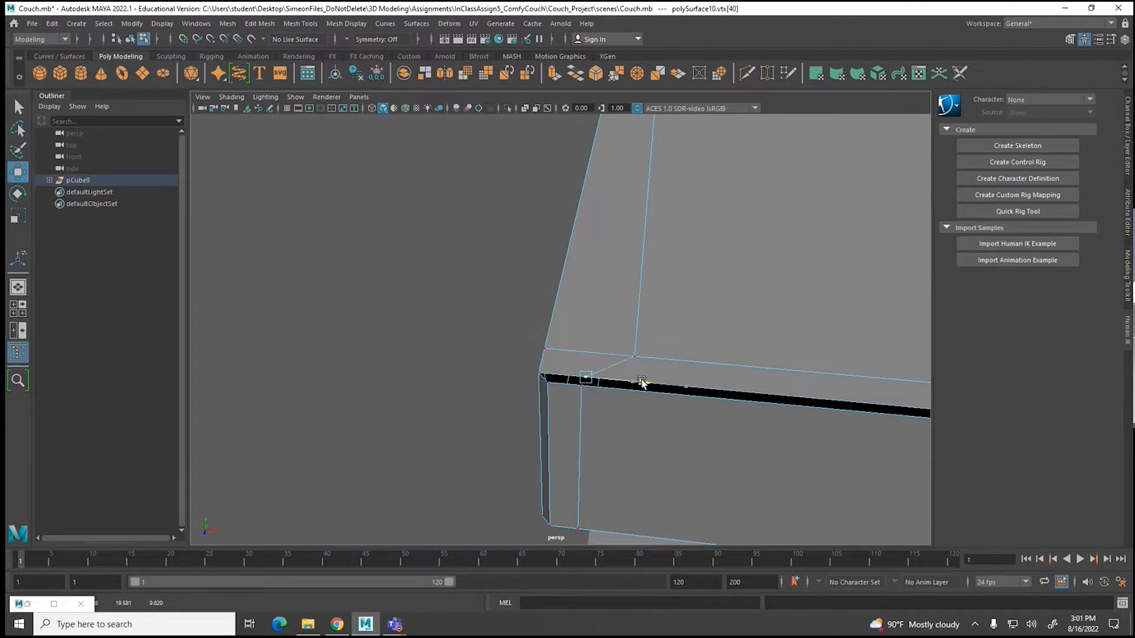
scroll(639, 383, up, 2)
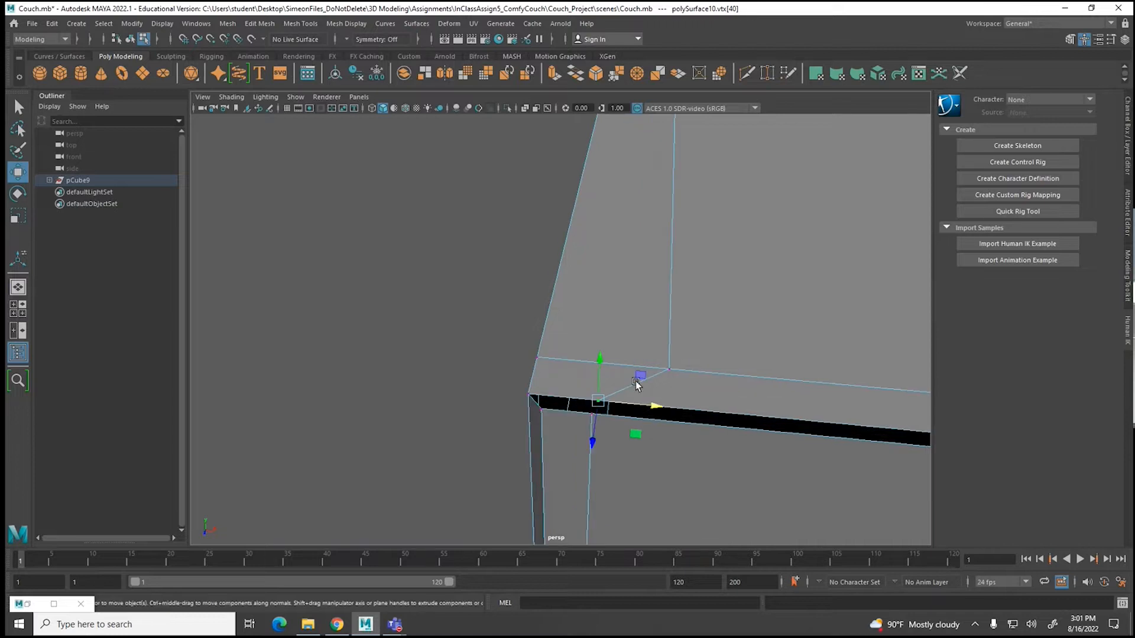
click(669, 370)
drag(701, 372, 651, 364)
Step: Reset the Bridge options to 0 divisions and bridge the short border edges of the open gap at that corner
right_drag(557, 414, 556, 272)
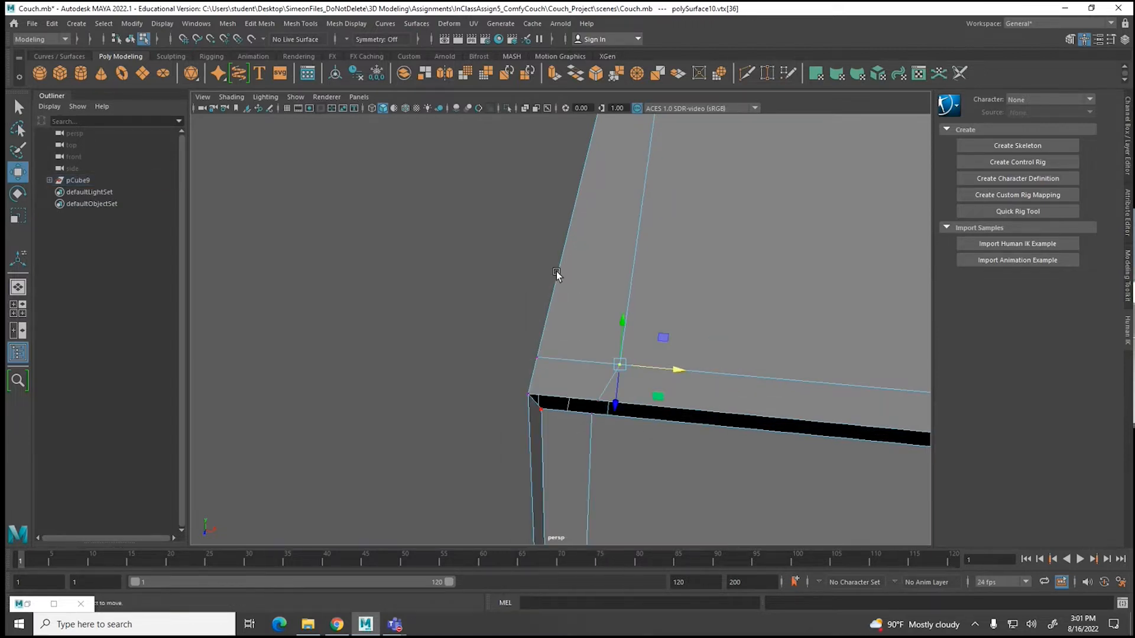
click(551, 408)
shift+click(550, 406)
click(258, 23)
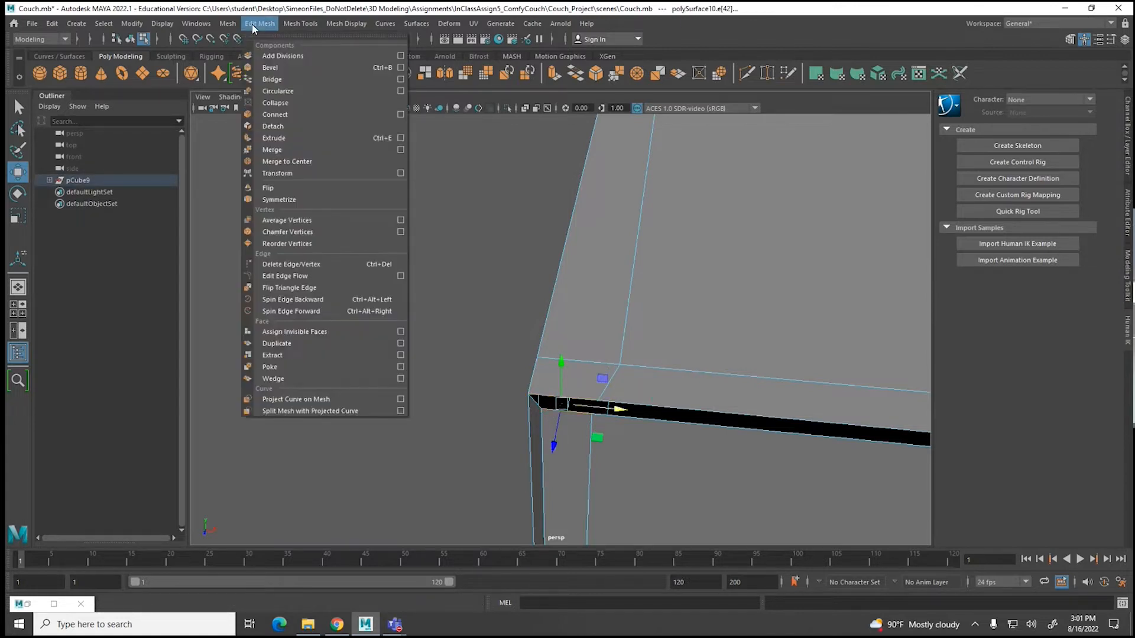
click(401, 80)
click(66, 111)
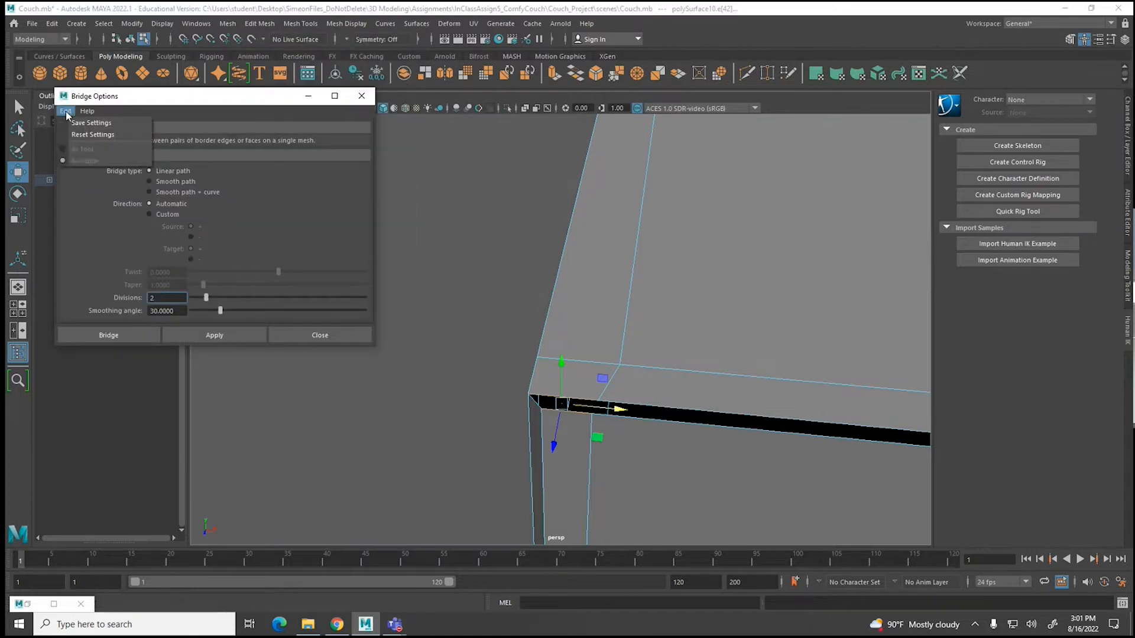
click(95, 134)
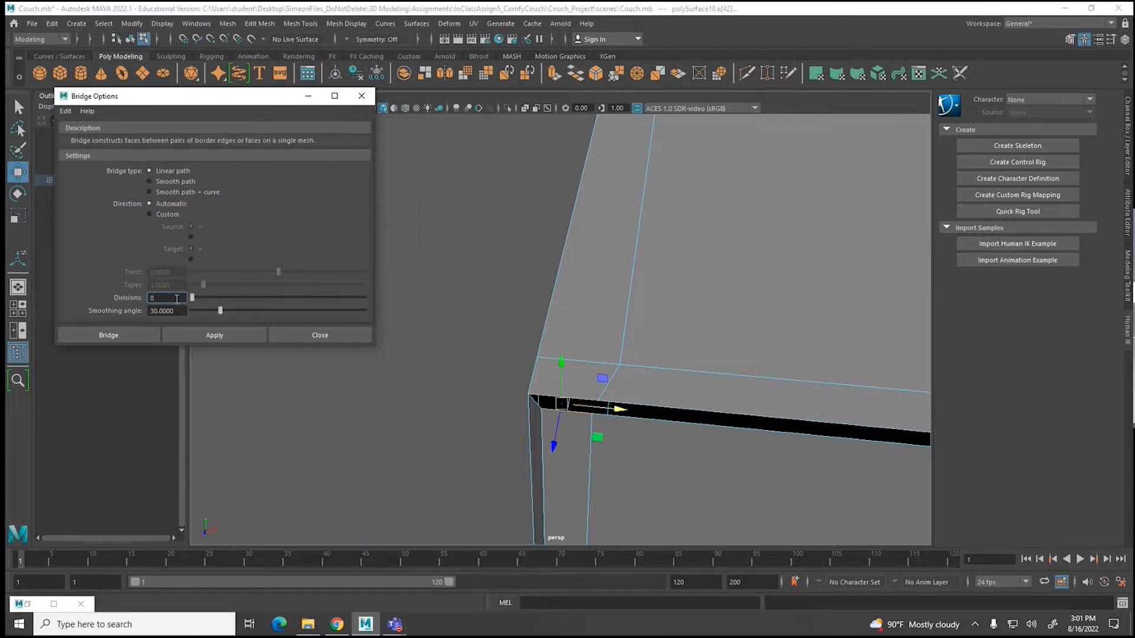
click(131, 335)
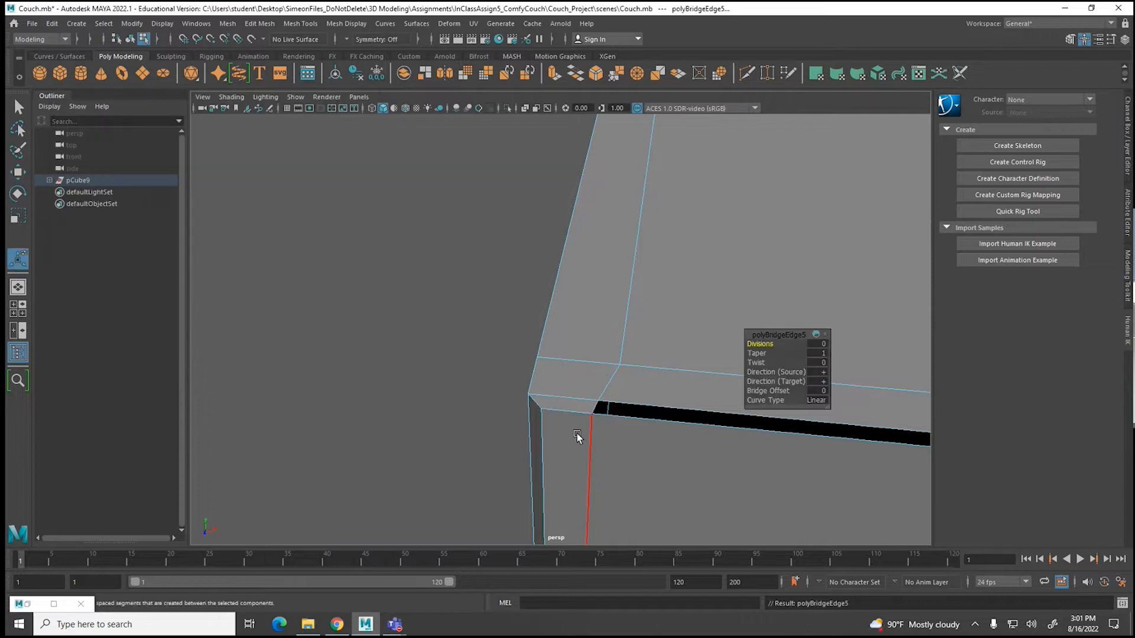
Step: Bridge the long middle gap between top and side wall, plus the short gap at the same side's other corner
click(608, 413)
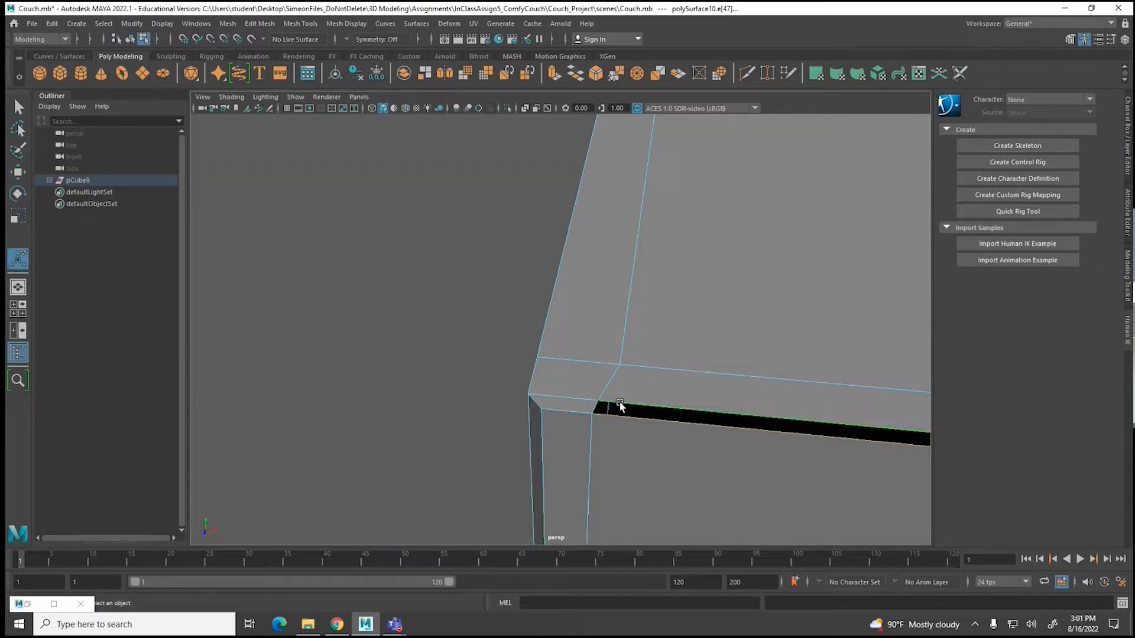
key(g)
alt+middle_drag(846, 465, 609, 436)
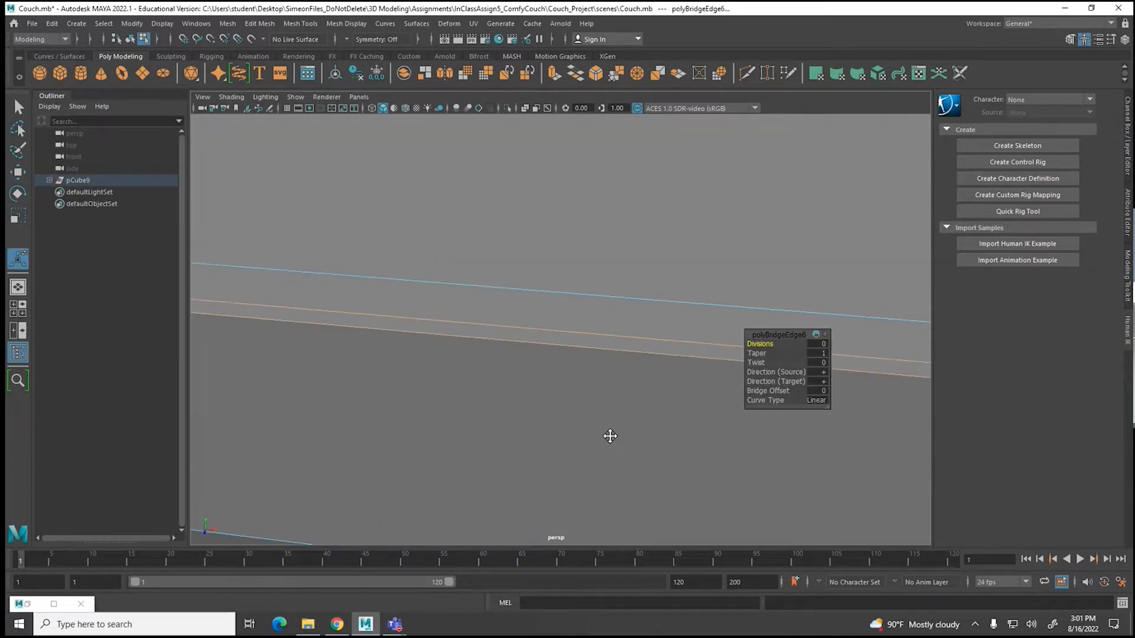
alt+middle_drag(745, 448, 552, 448)
alt+middle_drag(662, 473, 486, 441)
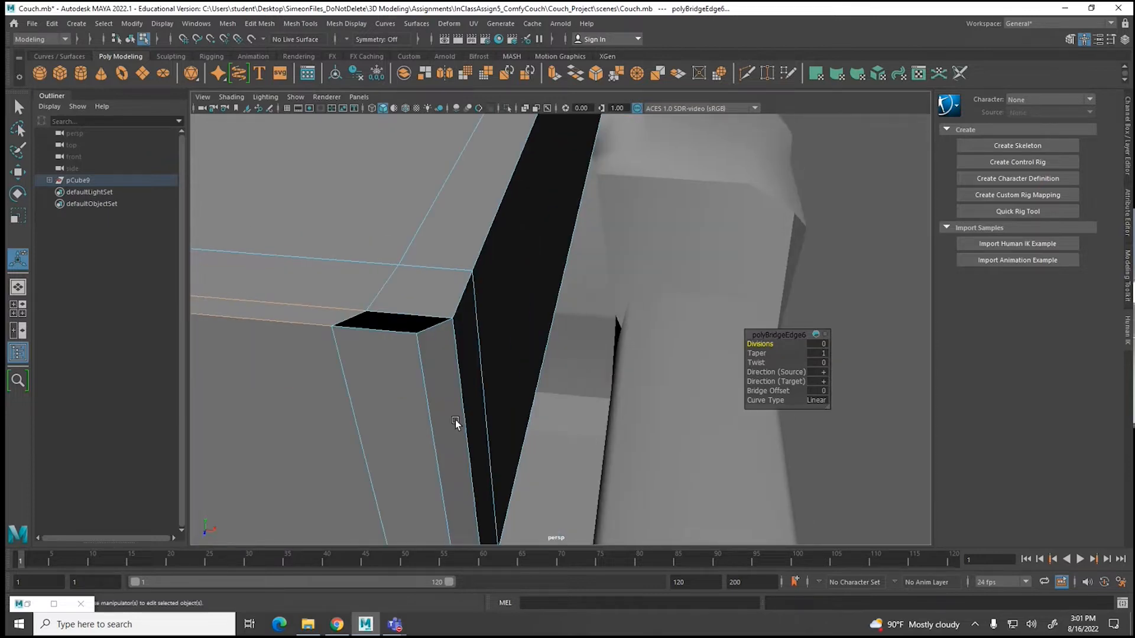
alt+middle_drag(403, 410, 435, 425)
click(476, 381)
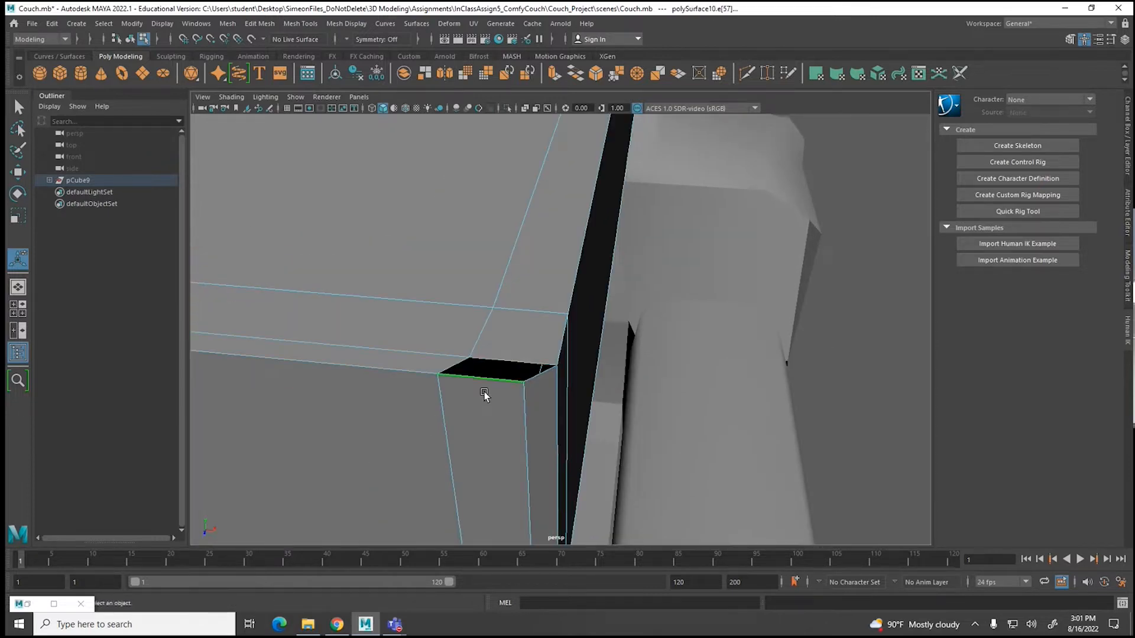
key(g)
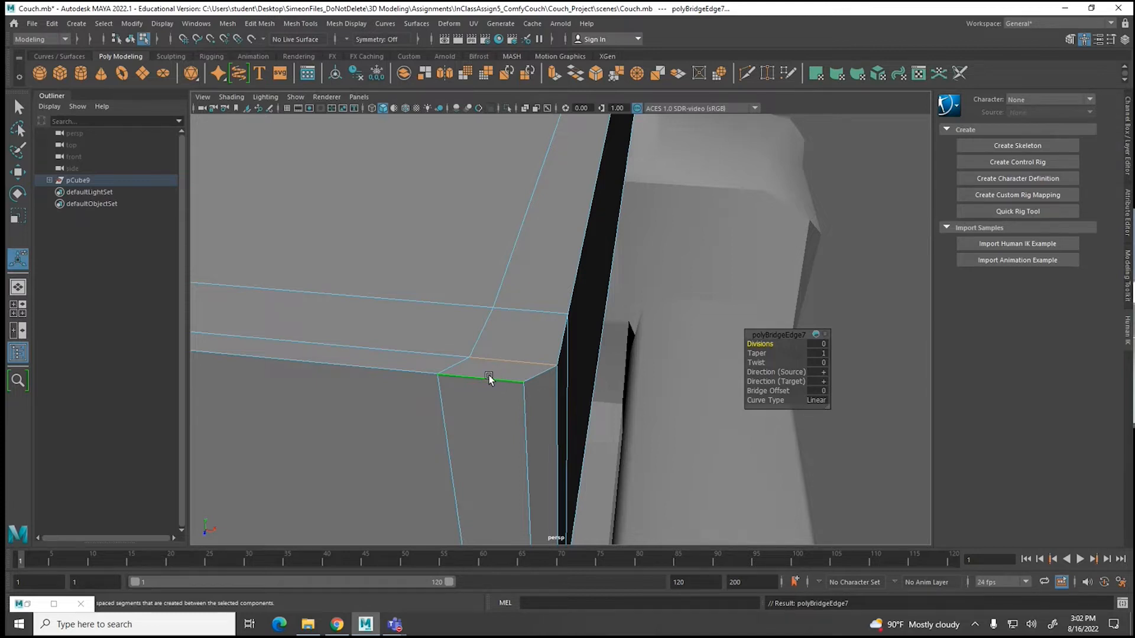
Step: Bridge the short corner gap between the top and the side wall on the cushion's opposite open side
scroll(490, 375, up, 6)
alt+middle_drag(697, 266, 580, 335)
alt+middle_drag(674, 290, 335, 324)
alt+middle_drag(481, 324, 479, 380)
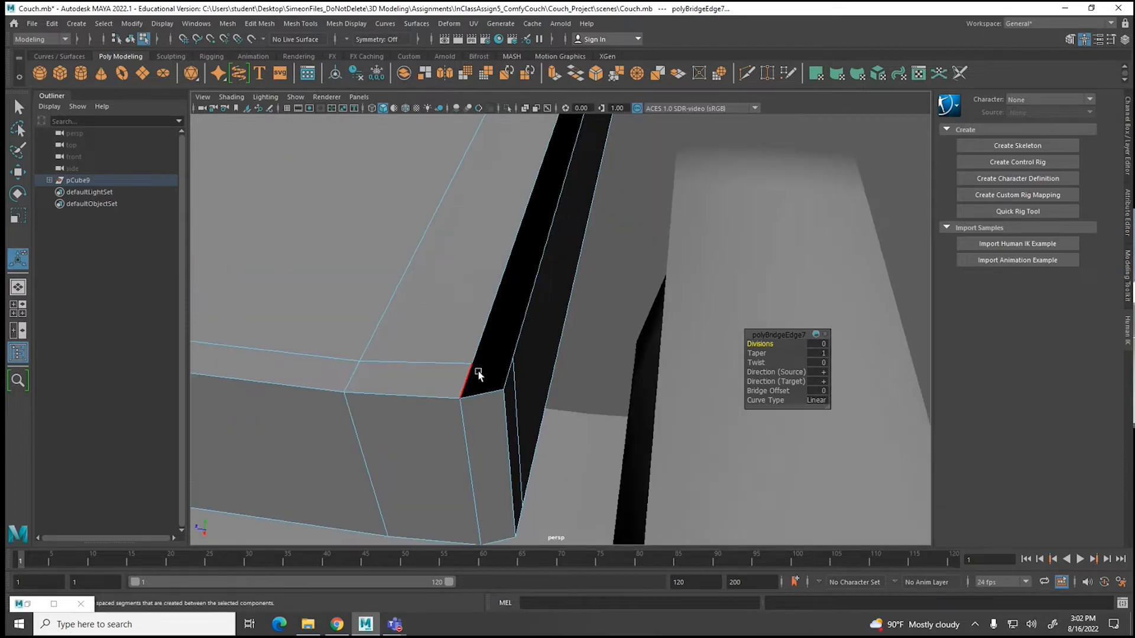
click(508, 378)
shift+click(507, 379)
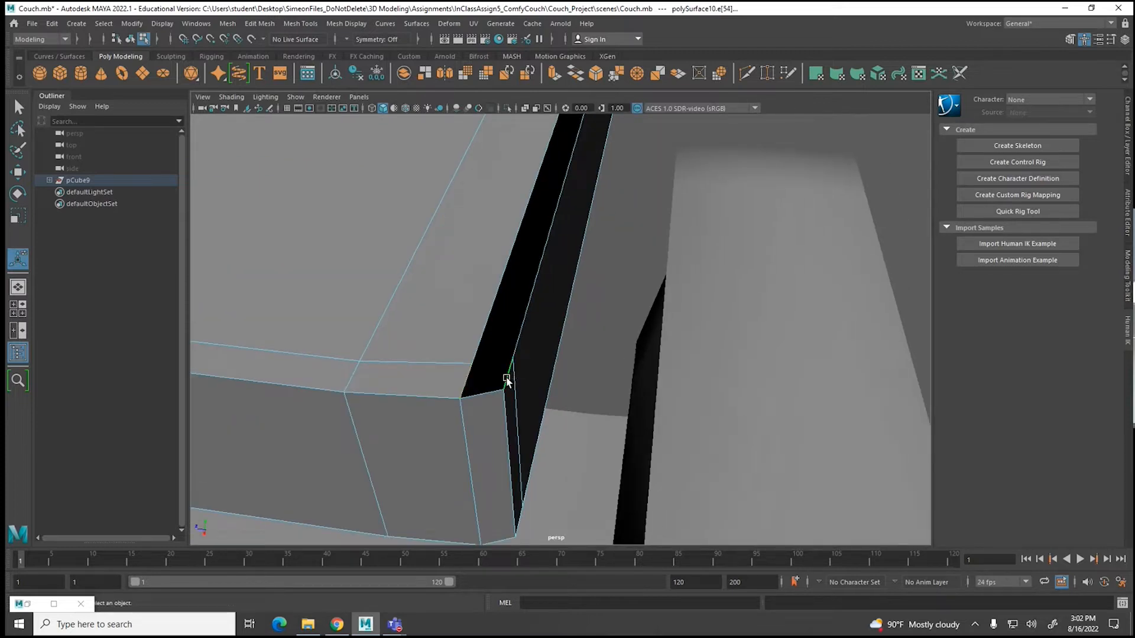
key(g)
Step: Bridge the long gap along the opposite side and the short gap at its remaining corner
click(520, 331)
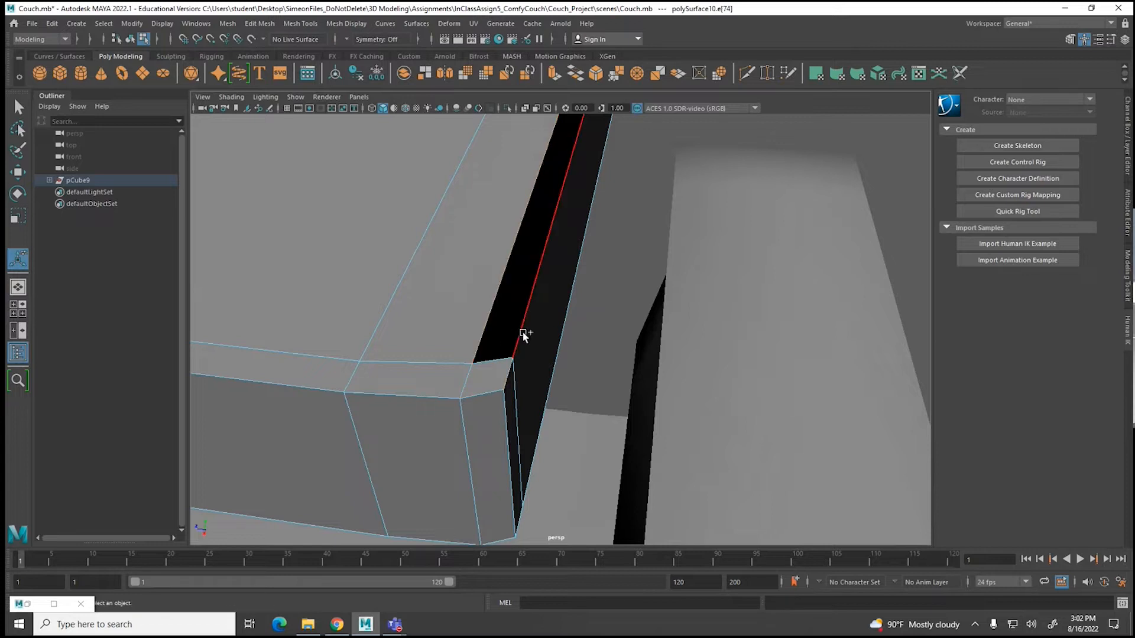
shift+click(521, 332)
key(g)
alt+middle_drag(585, 251, 569, 309)
alt+middle_drag(593, 217, 536, 391)
scroll(506, 295, up, 3)
alt+middle_drag(512, 274, 530, 329)
click(507, 297)
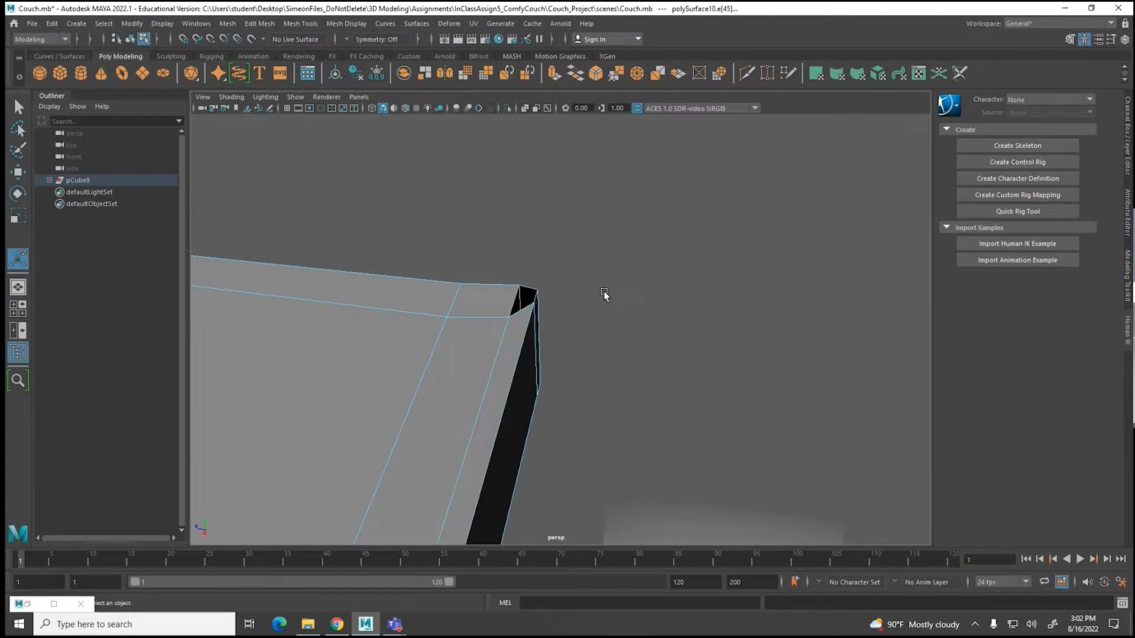
key(g)
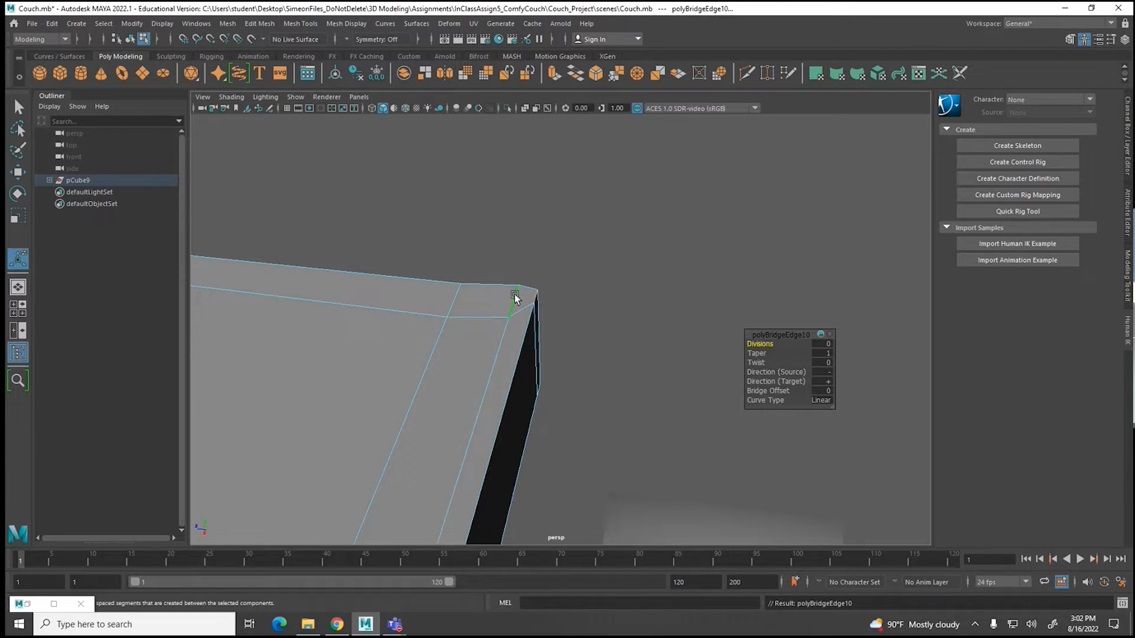
Step: Turn on the smooth preview for the cushion and raise the central face of its top to puff it up
alt+drag(532, 307, 530, 295)
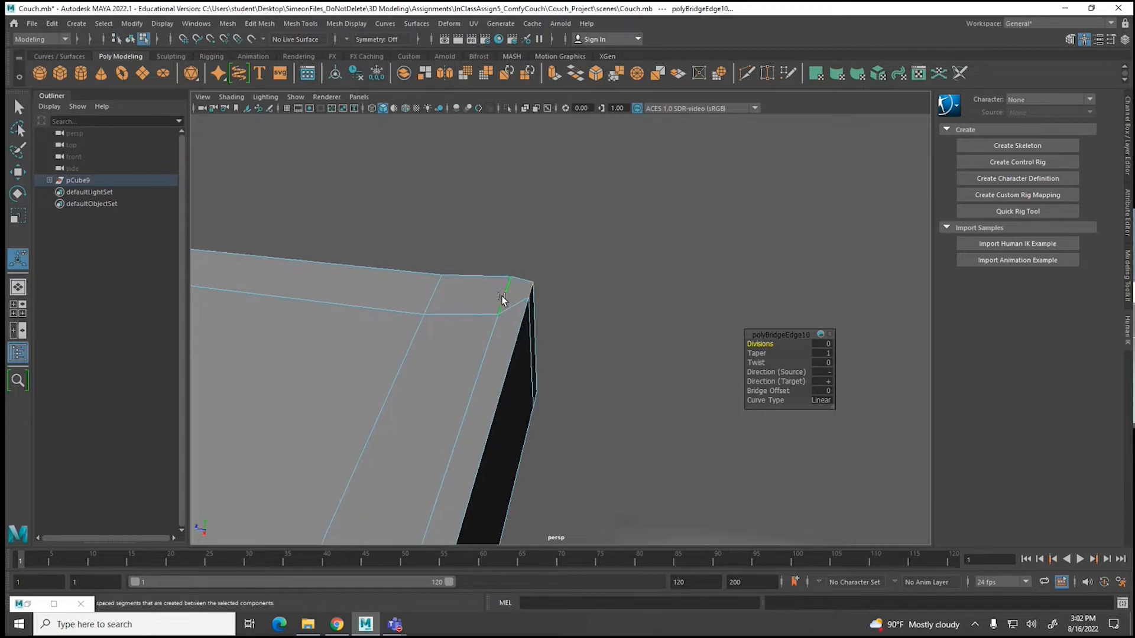
key(3)
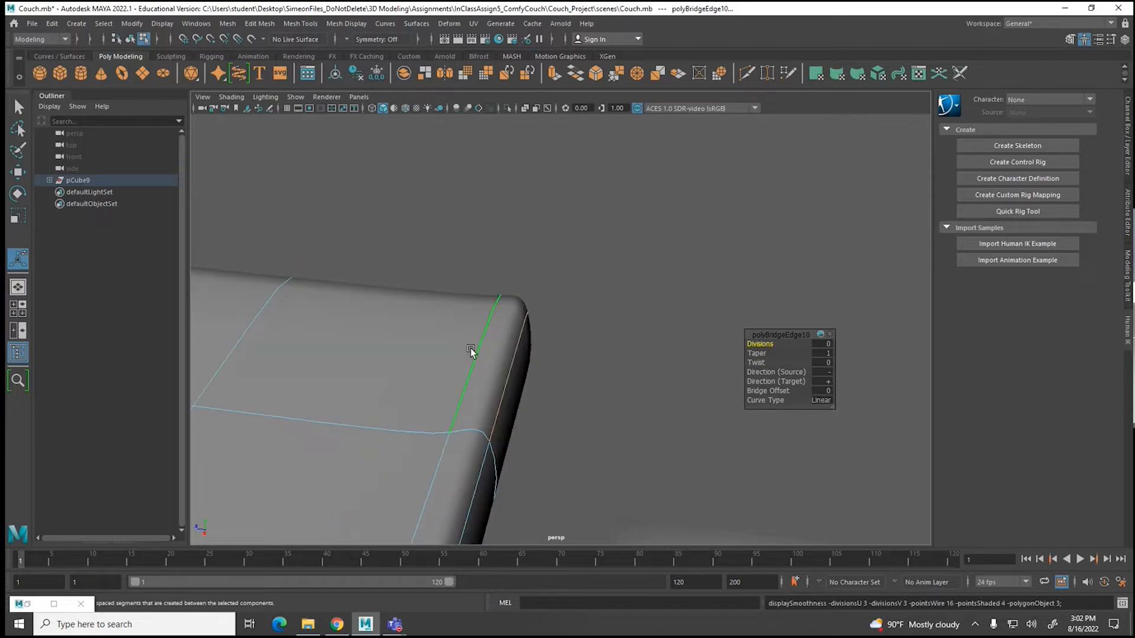
scroll(469, 358, down, 4)
scroll(493, 399, down, 5)
alt+drag(428, 433, 533, 394)
right_drag(506, 424, 508, 355)
click(494, 413)
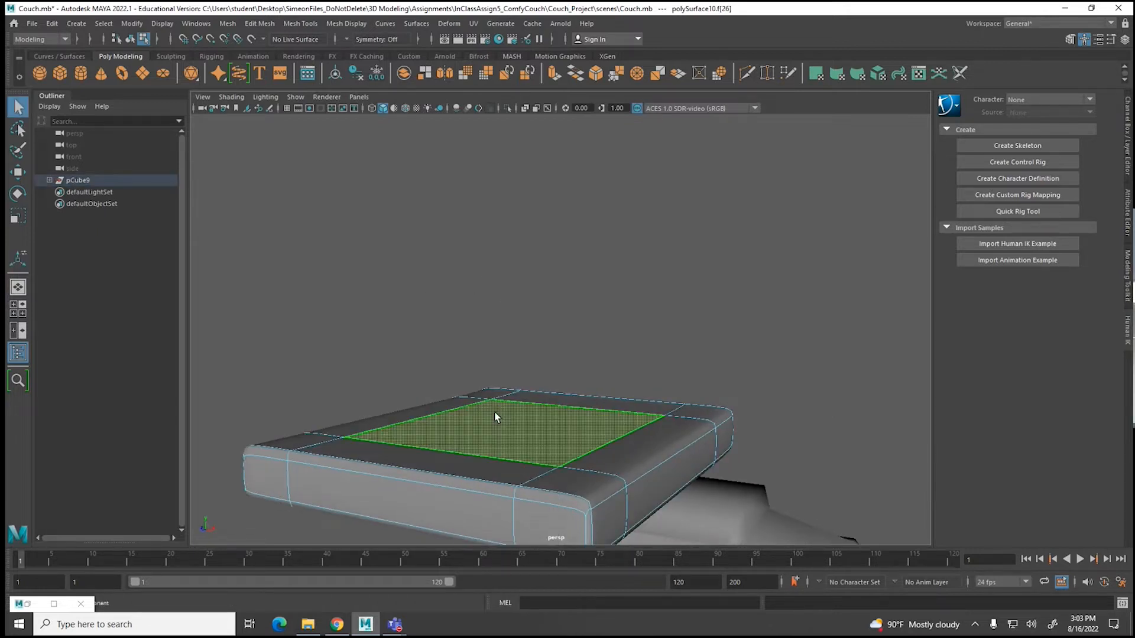
key(w)
drag(513, 371, 518, 343)
Step: Scale the raised central face of the cushion's top
key(r)
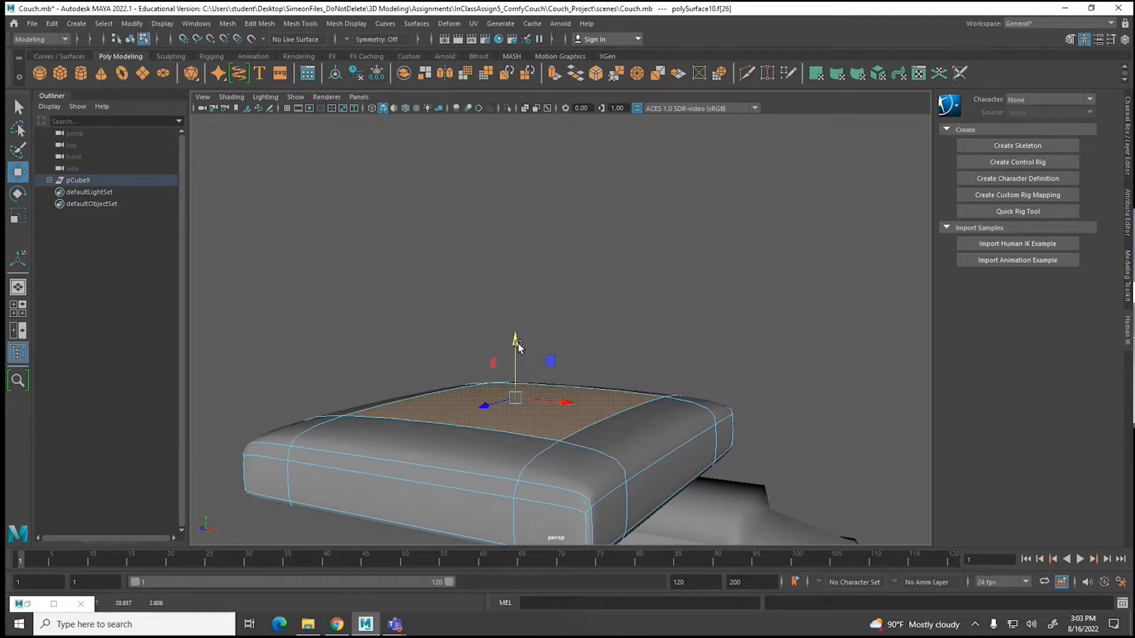
scroll(537, 412, down, 3)
alt+drag(538, 412, 684, 387)
drag(671, 346, 632, 373)
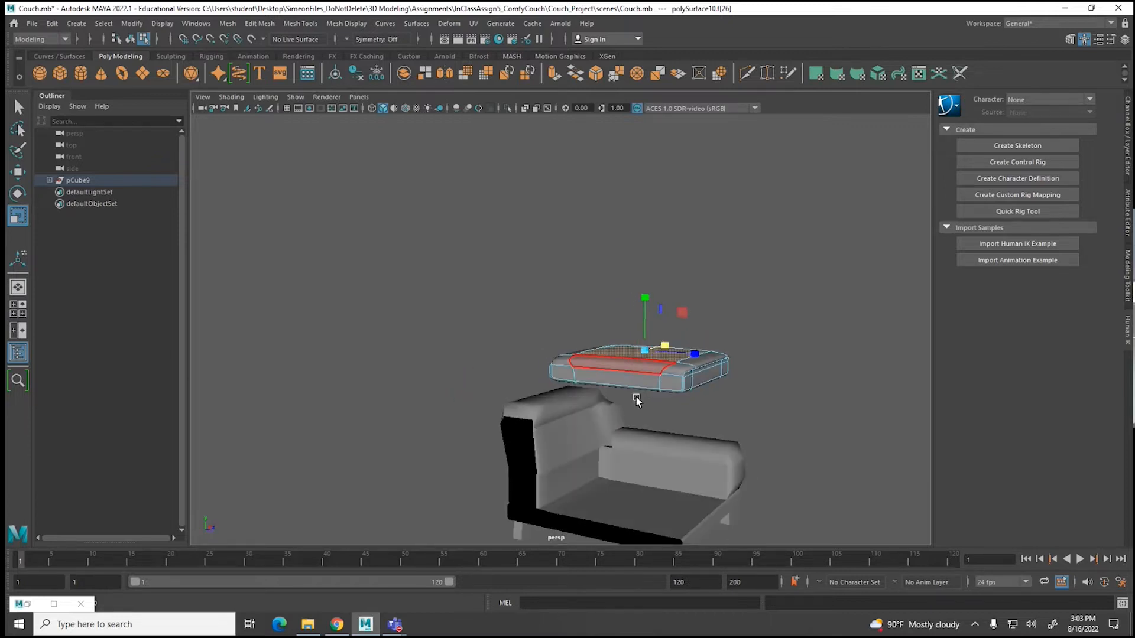
Step: Return the cushion to object mode, center its pivot, and lower it onto the seat of the couch half
right_drag(633, 374, 711, 283)
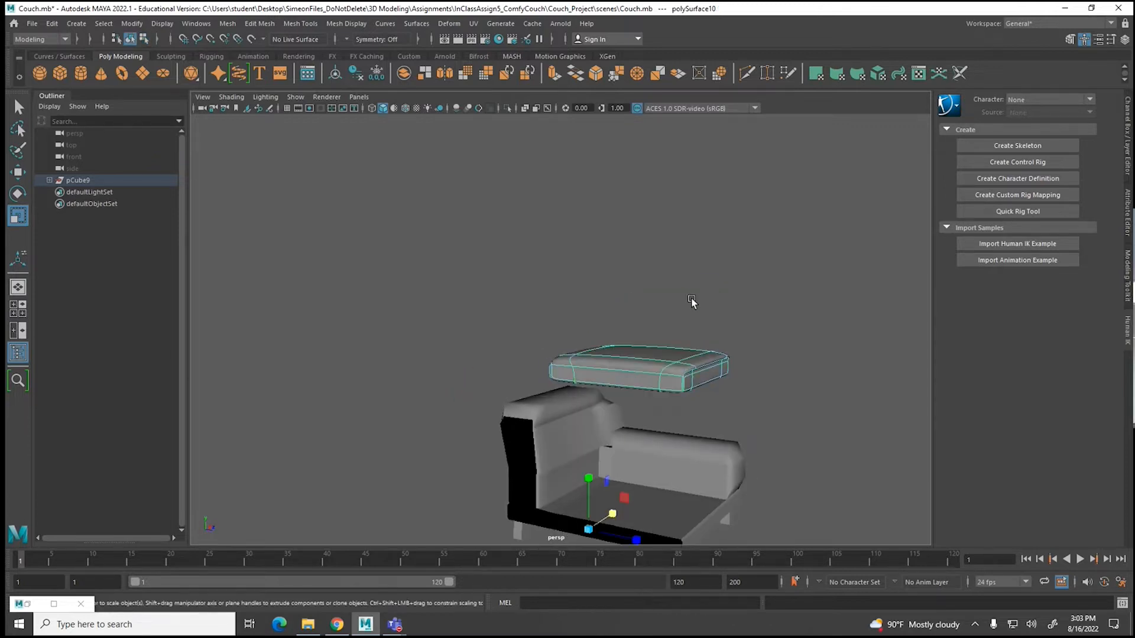
alt+drag(733, 467, 663, 484)
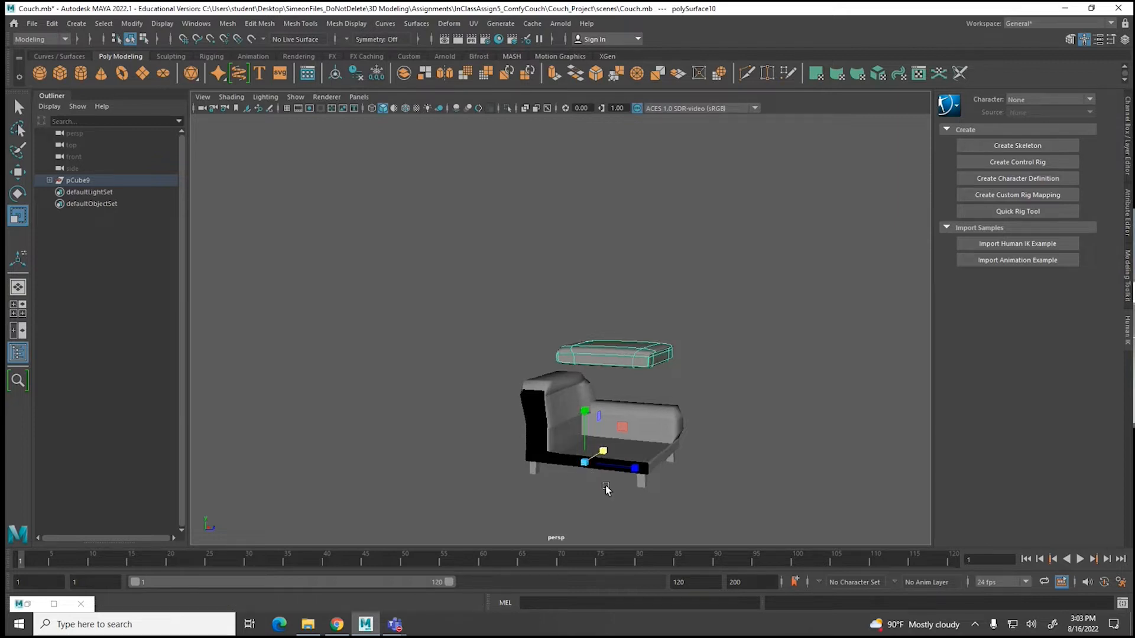
alt+drag(593, 469, 568, 494)
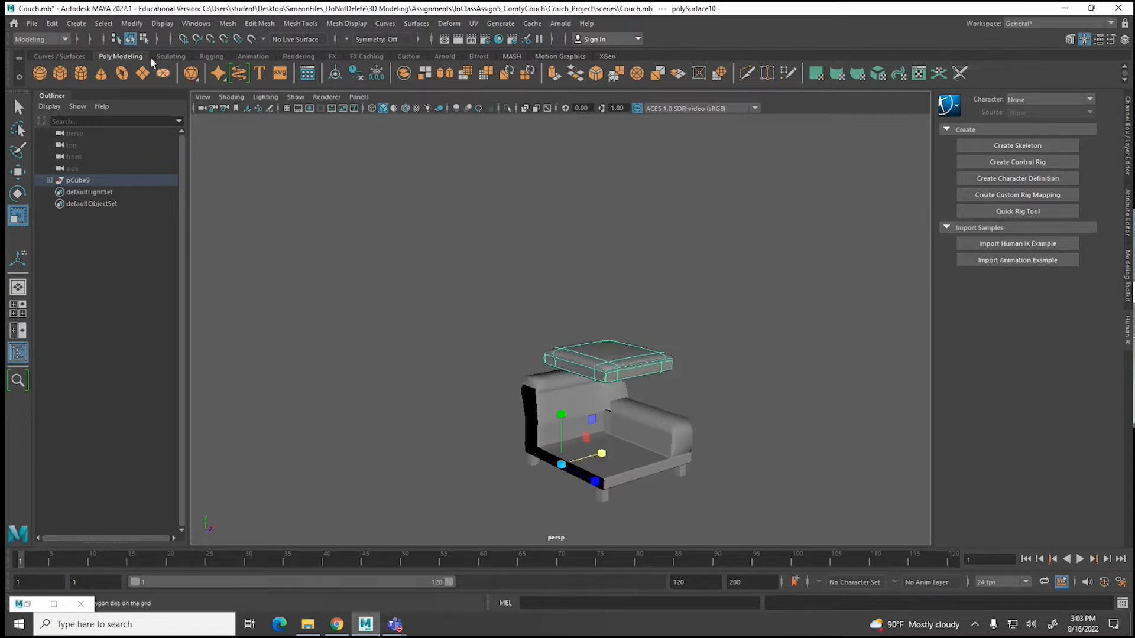
click(126, 25)
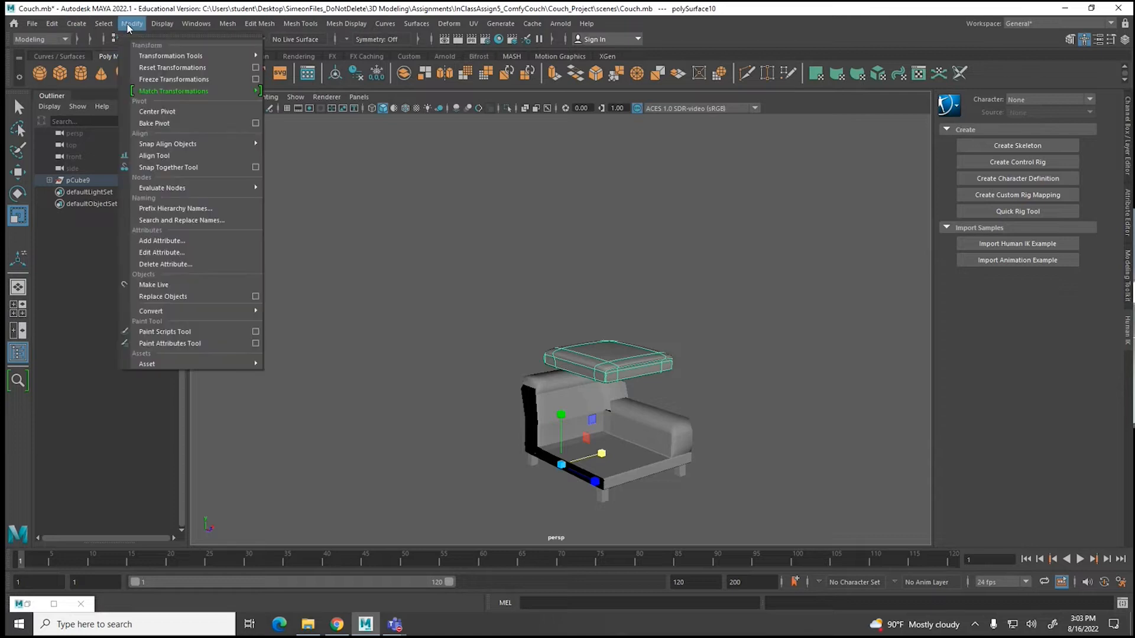
click(146, 112)
key(w)
drag(614, 305, 611, 395)
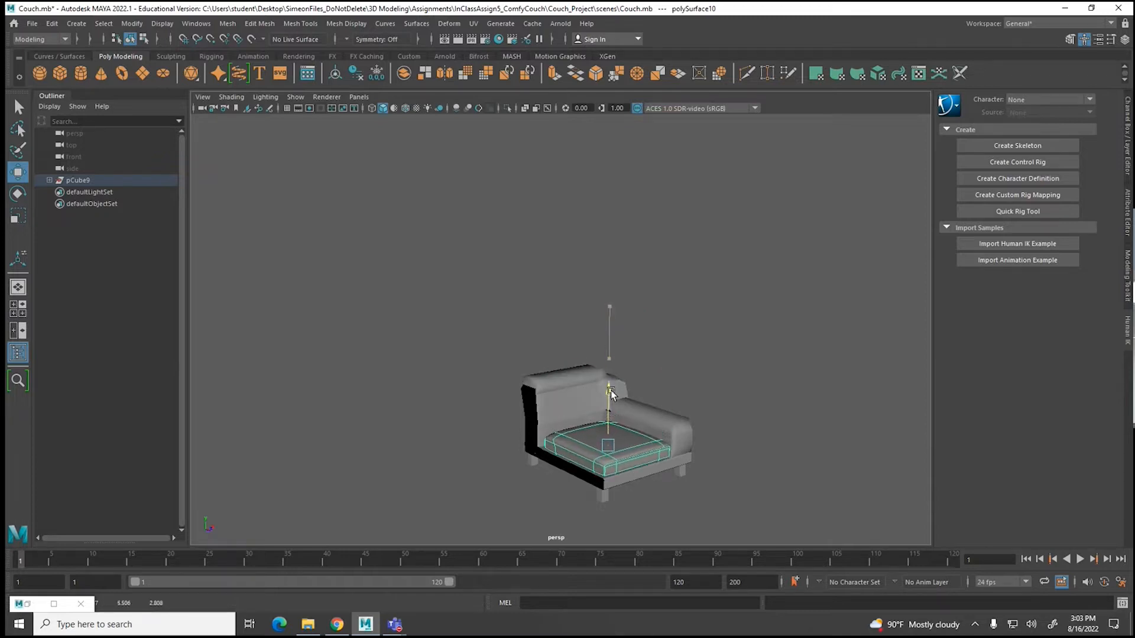
key(f)
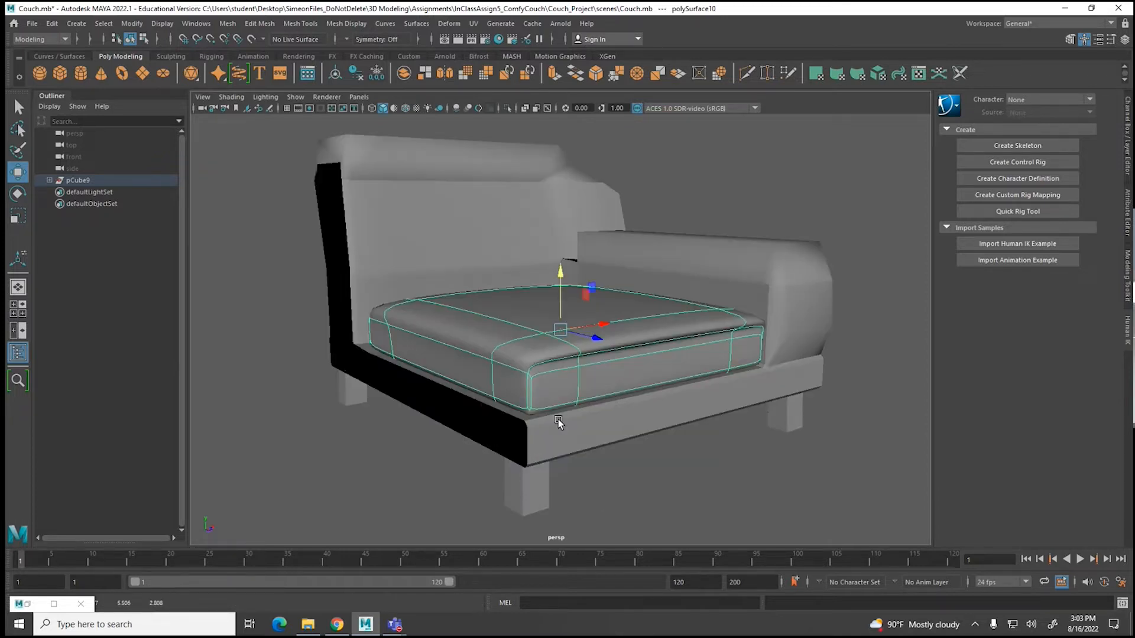
Step: Turn on the smooth preview for the couch half and select the seat cushion again
click(558, 422)
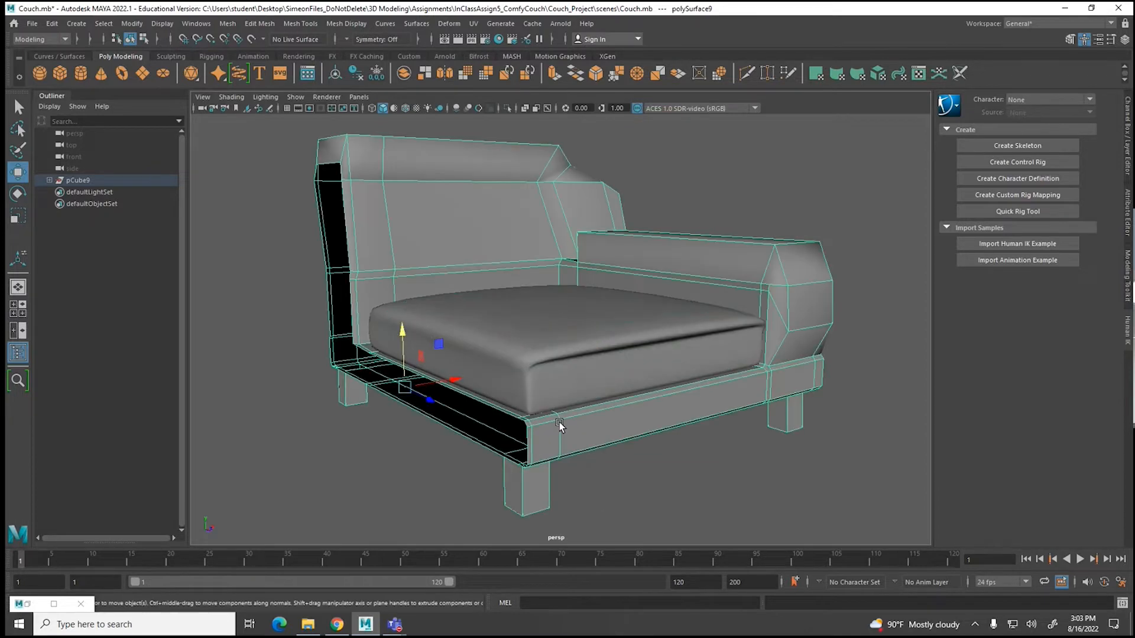
key(3)
click(543, 360)
alt+drag(544, 361, 522, 383)
key(f)
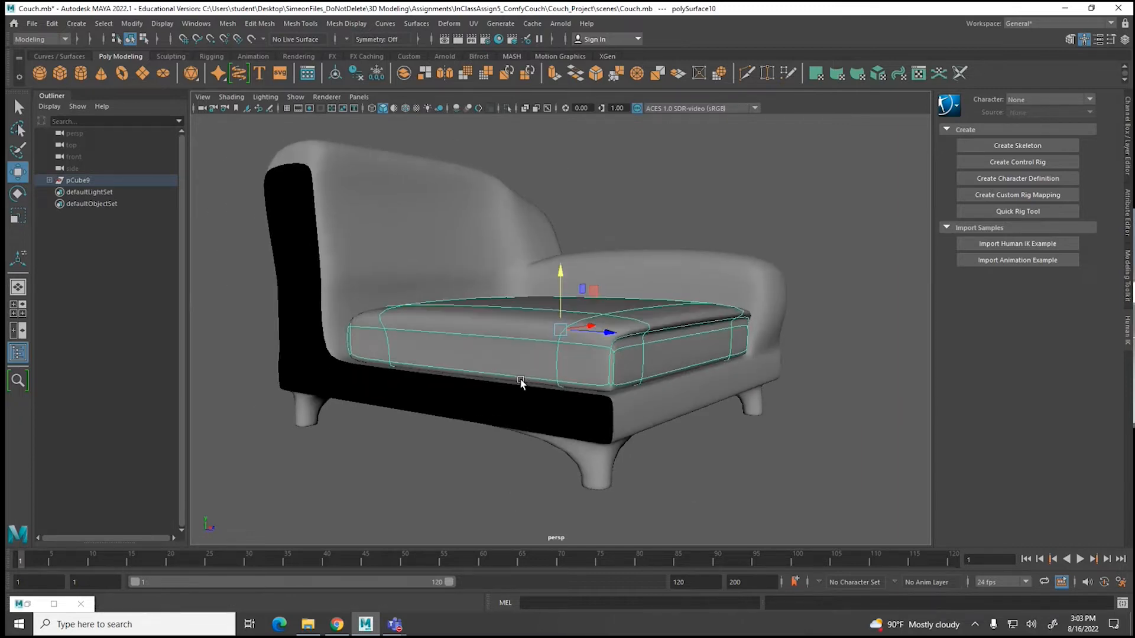
scroll(696, 370, up, 3)
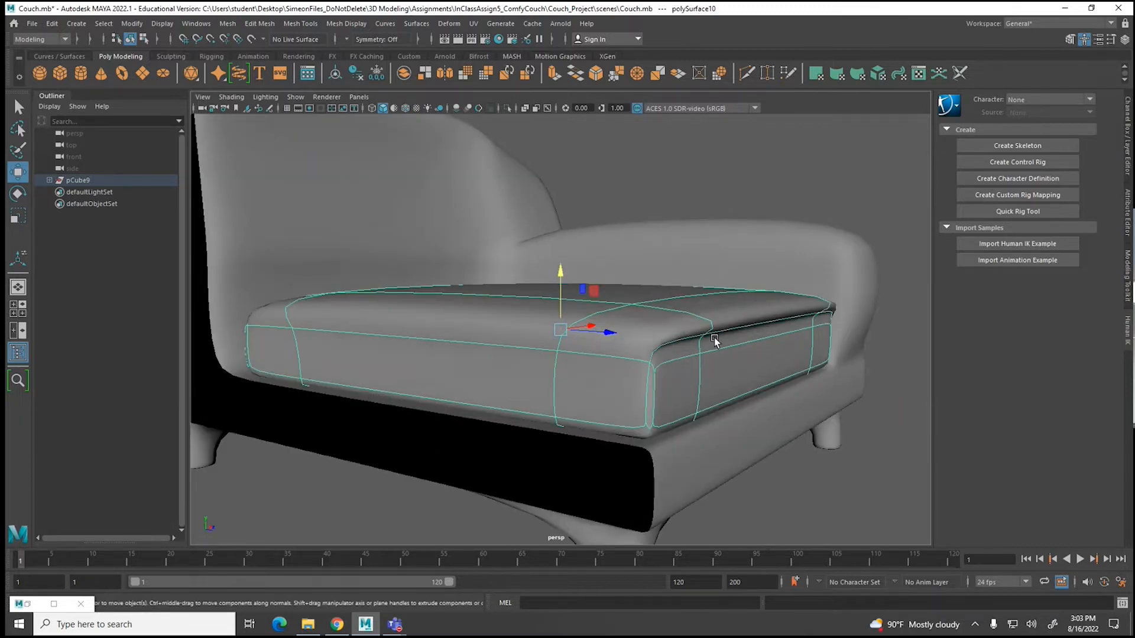
alt+drag(687, 324, 663, 349)
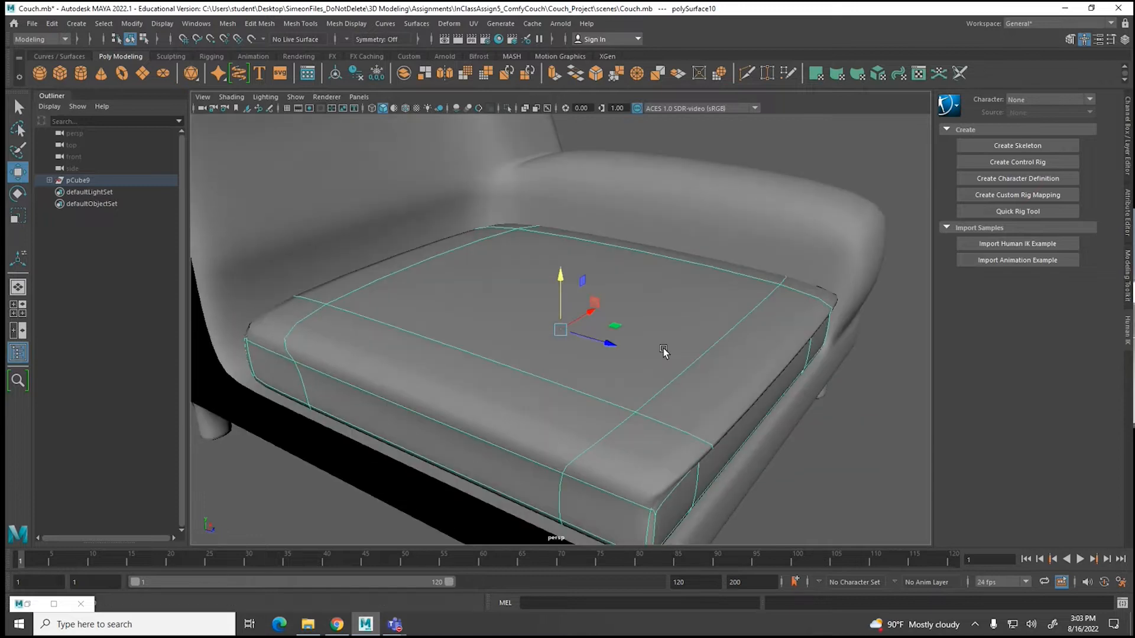
Step: Reshape the central face of the cushion's top by shifting it toward the backrest, shrinking it slightly and raising it
click(636, 329)
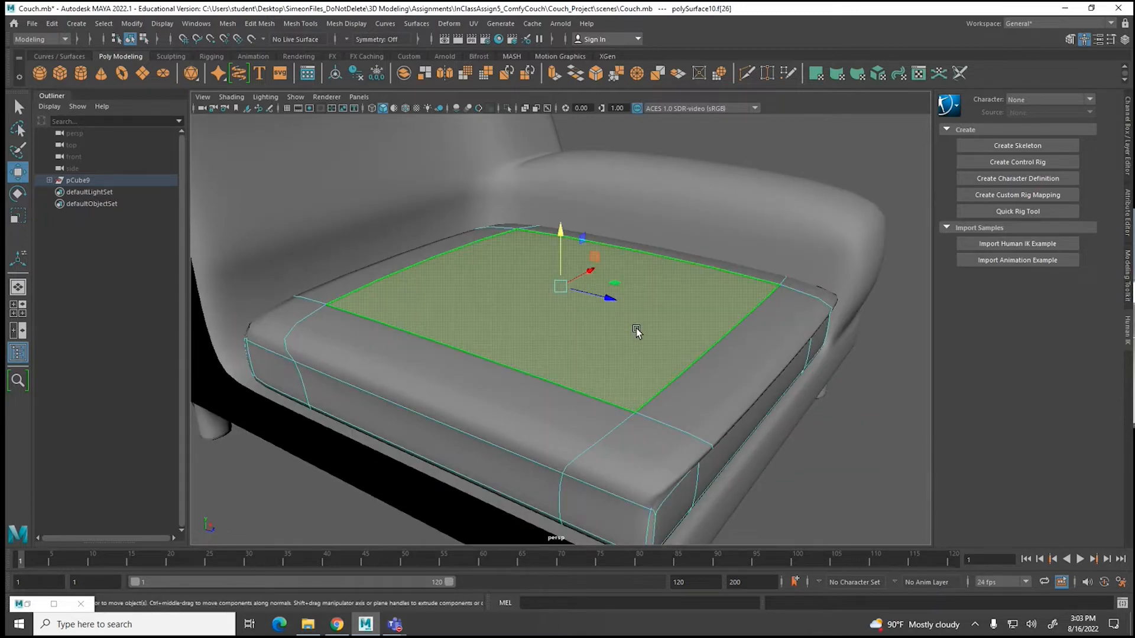
drag(603, 294, 582, 294)
key(r)
key(w)
drag(552, 233, 547, 209)
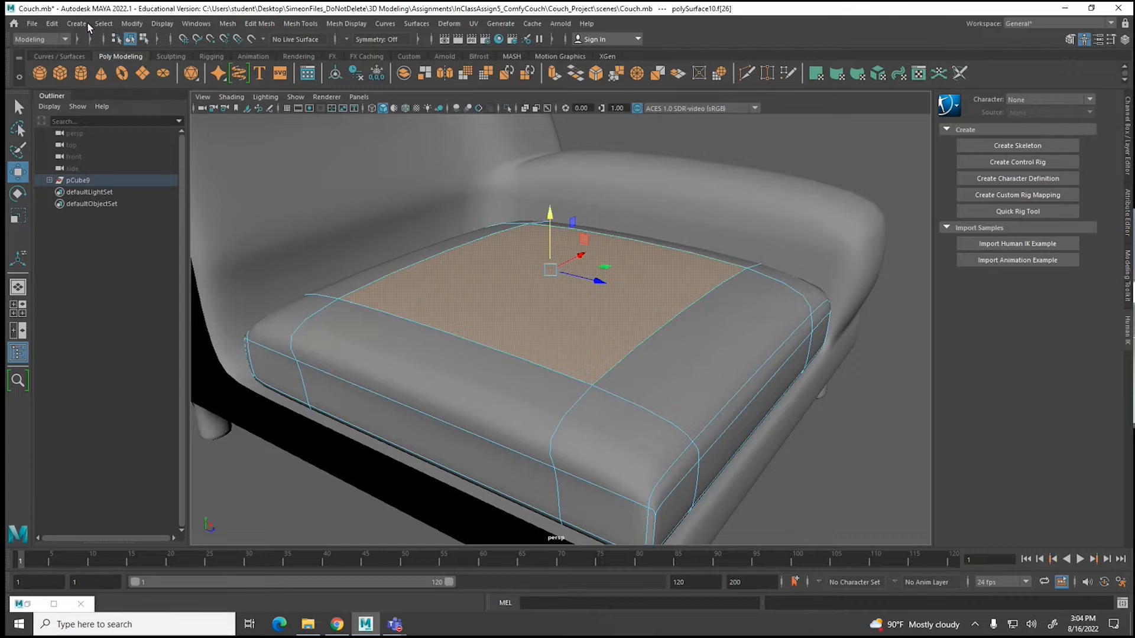
Step: Grow the face selection to the cushion's whole top, raise it for more volume, and scale it in slightly
click(103, 25)
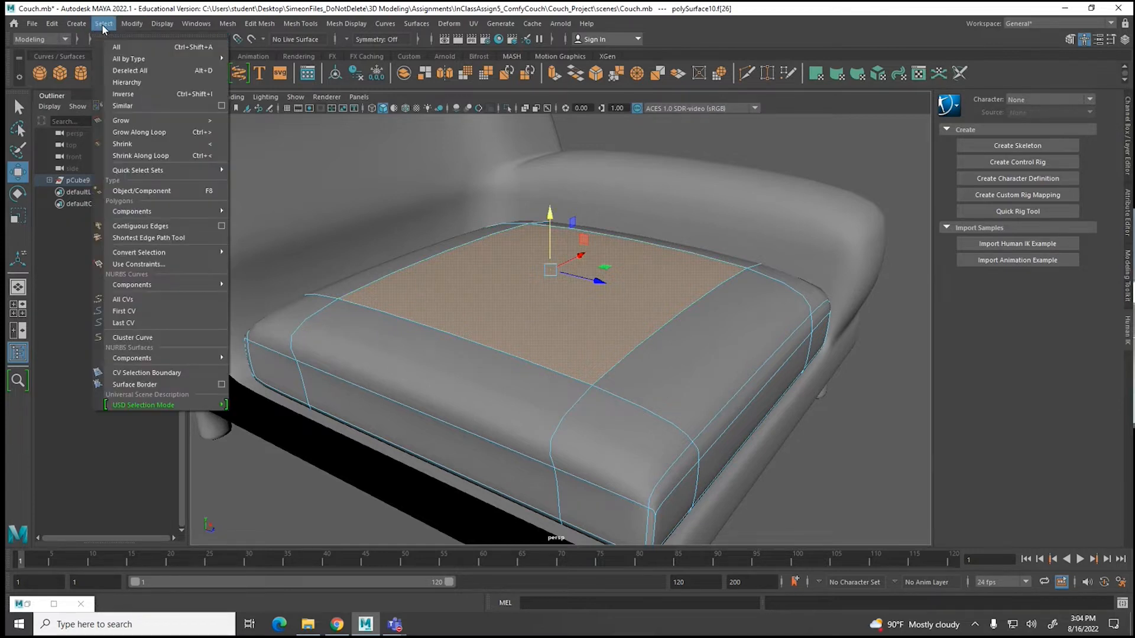
click(125, 121)
drag(551, 236, 551, 209)
alt+drag(706, 394, 651, 370)
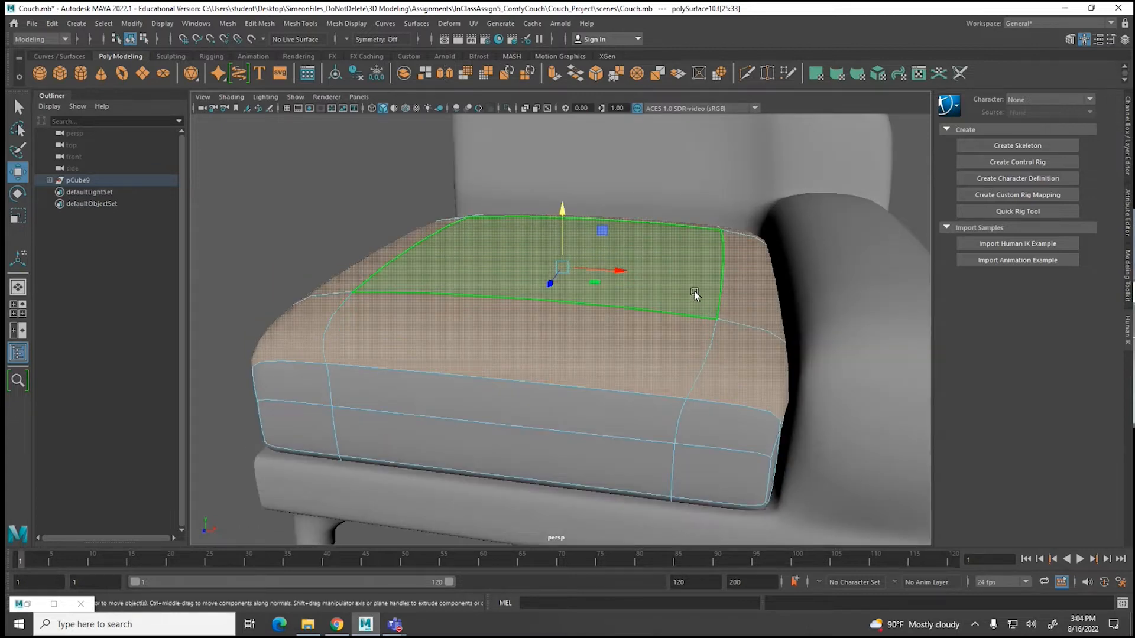
key(r)
drag(618, 242, 609, 242)
Step: Select the lower row of faces on the cushion's back side and move them toward the backrest
alt+drag(684, 385, 862, 364)
alt+drag(434, 402, 507, 399)
click(335, 351)
click(335, 355)
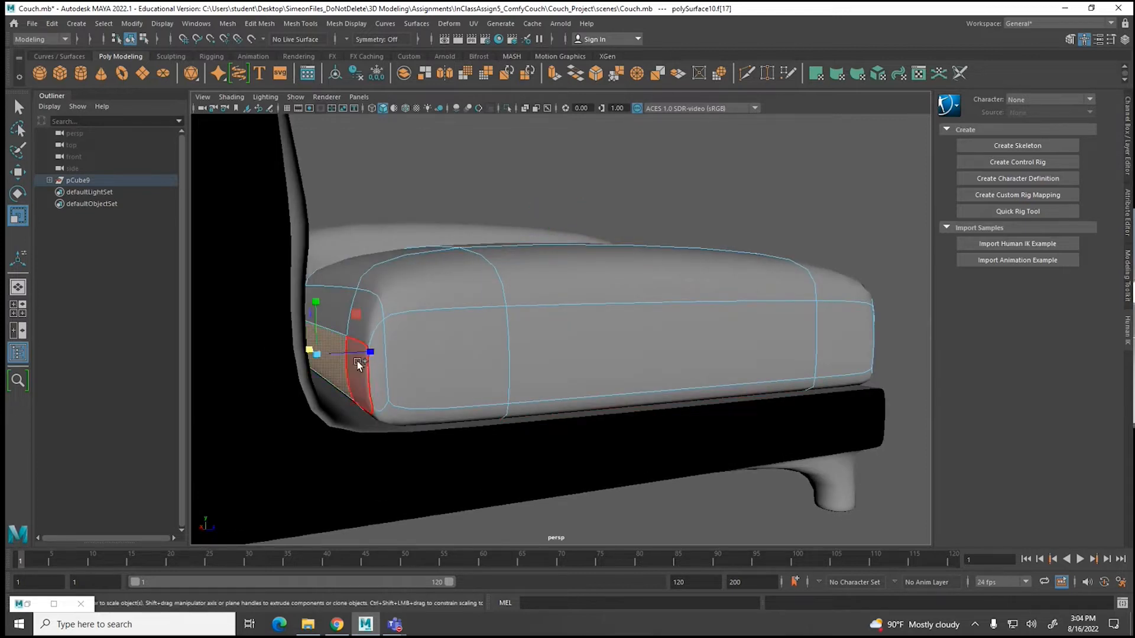
shift+click(357, 363)
alt+drag(353, 364, 347, 378)
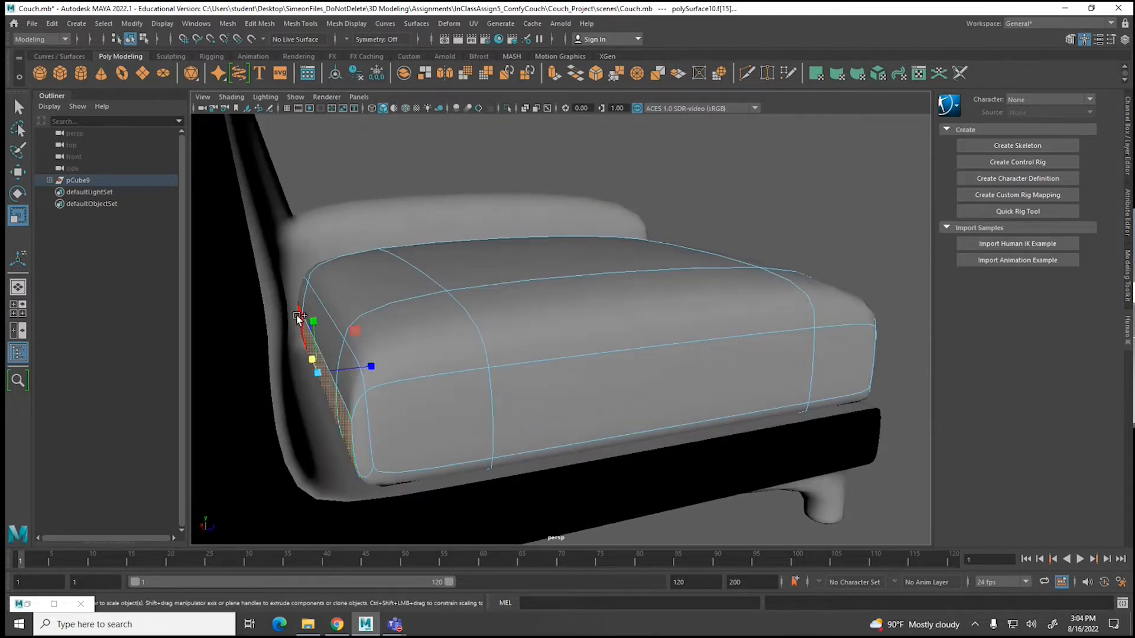
key(w)
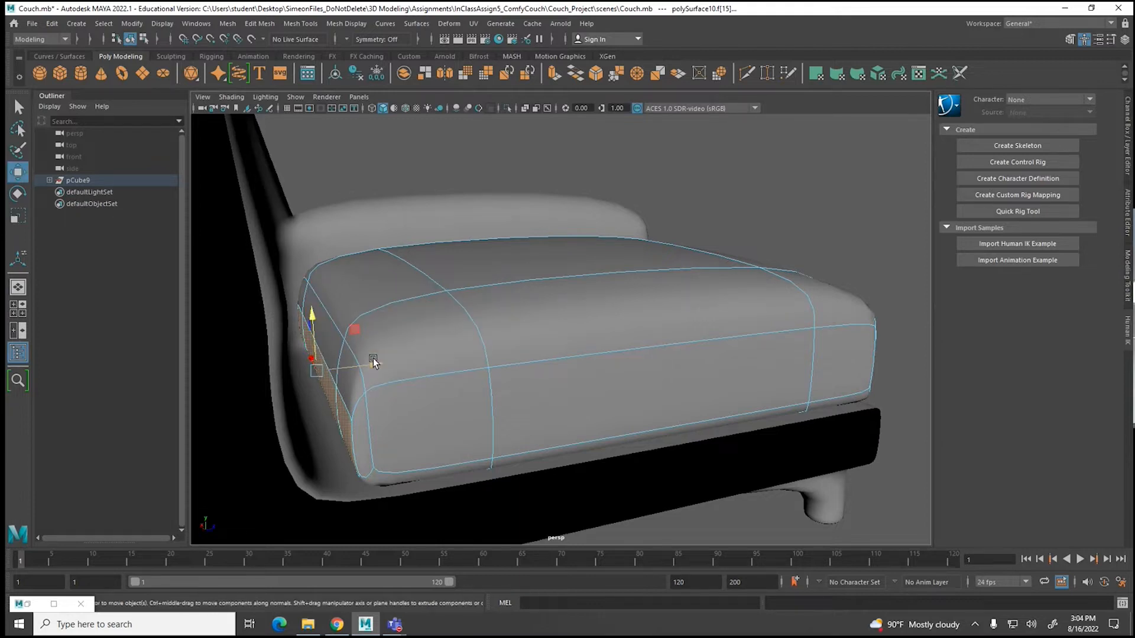
drag(370, 364, 358, 368)
Step: Try to move the upper row of faces on the cushion's back side along the depth of the seat
click(297, 294)
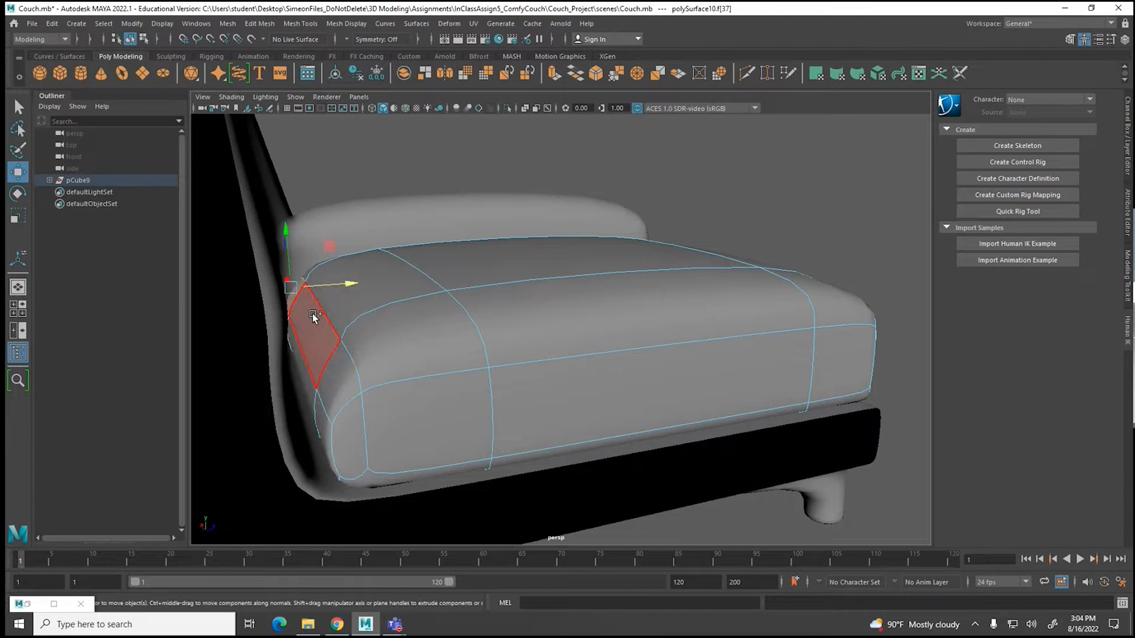
shift+click(314, 320)
shift+click(338, 358)
drag(367, 318, 398, 377)
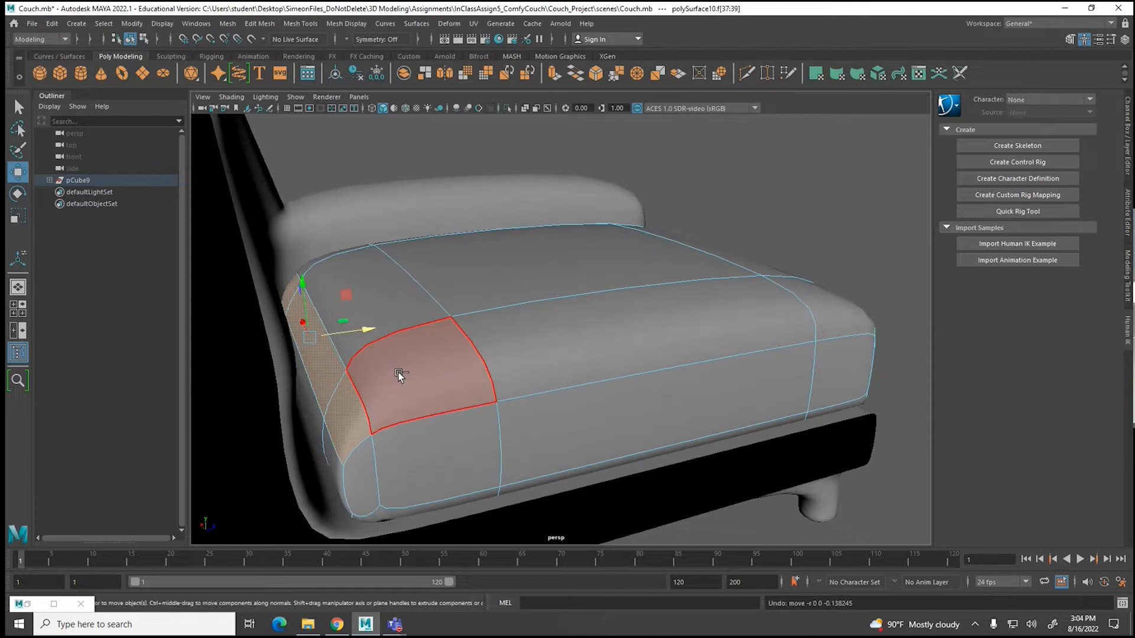
alt+drag(352, 375, 379, 347)
Step: Return the cushion to object mode, clear the selection, and save the scene
click(242, 352)
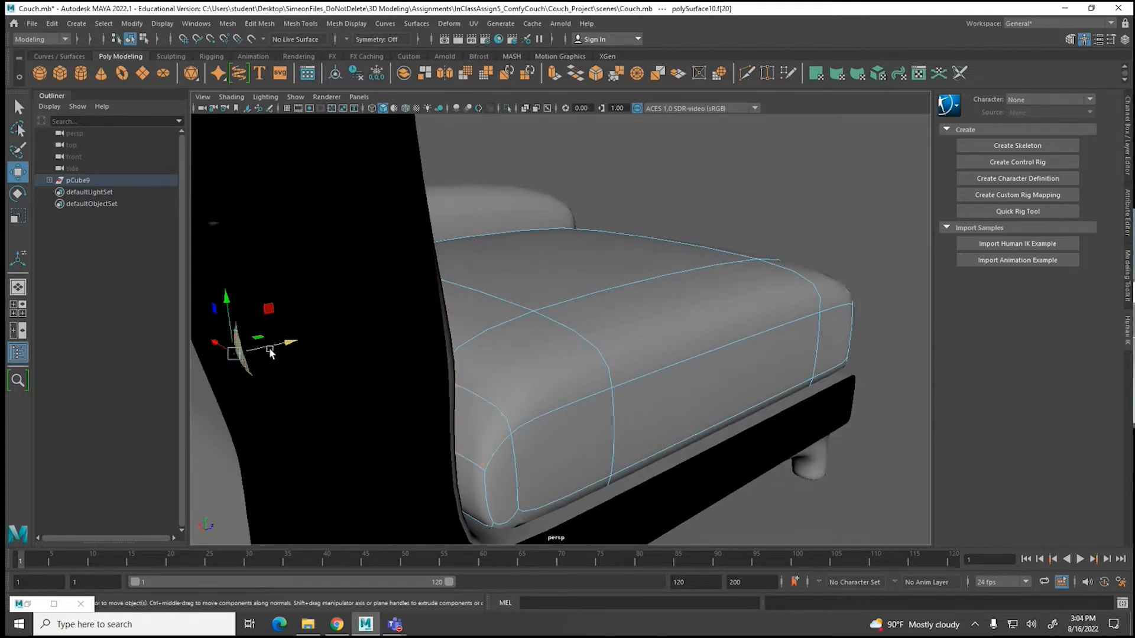
alt+drag(288, 350, 304, 392)
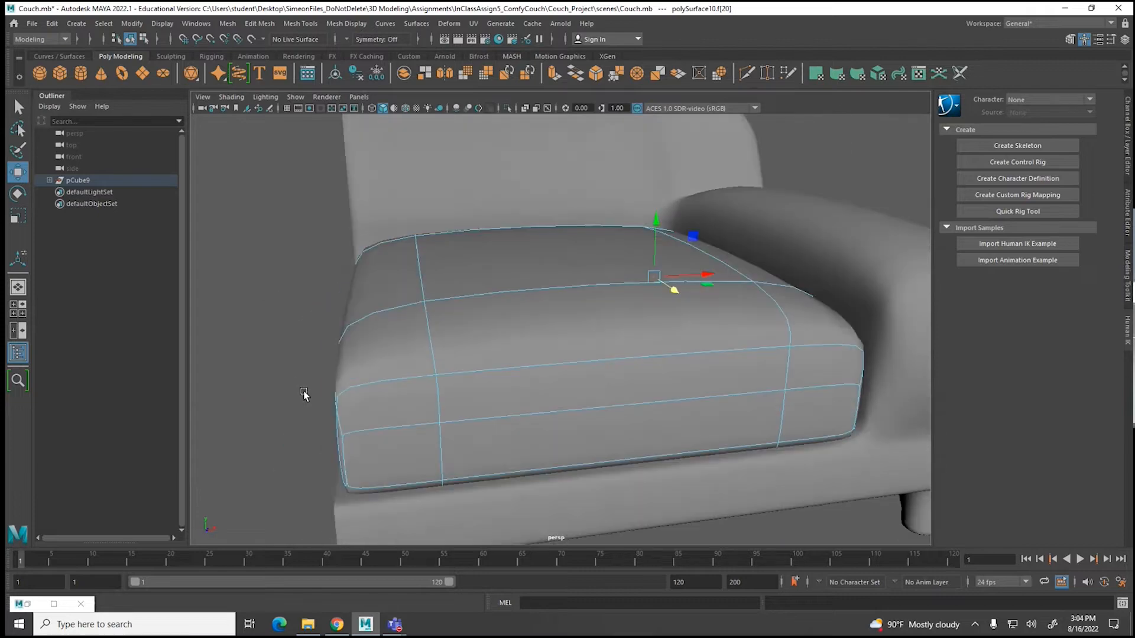
right_drag(434, 301, 509, 285)
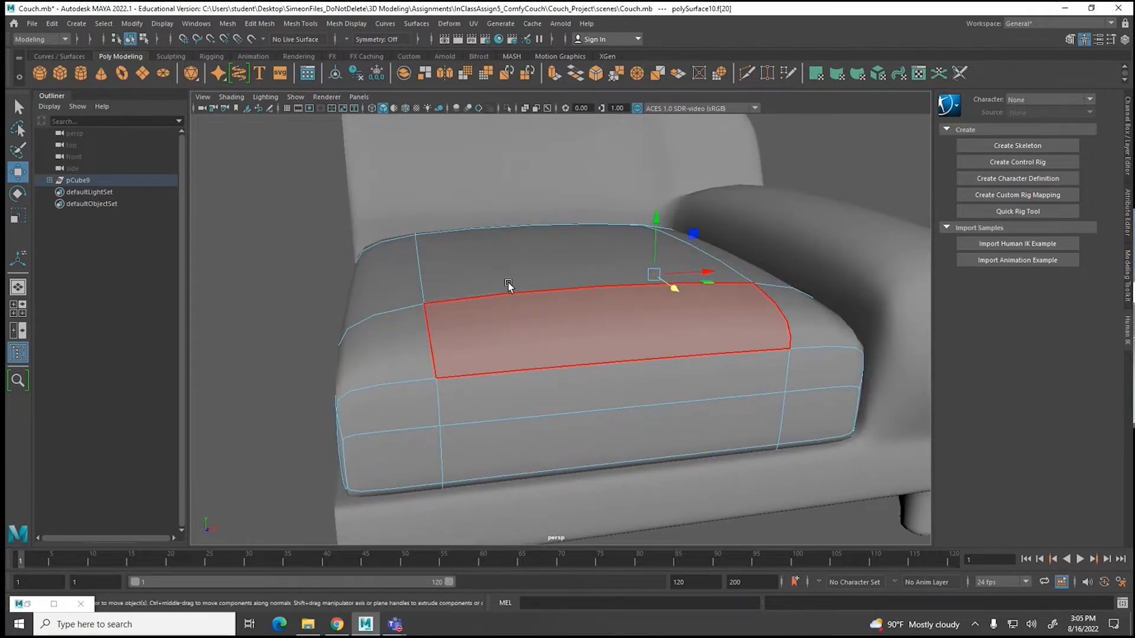
right_drag(547, 234, 548, 234)
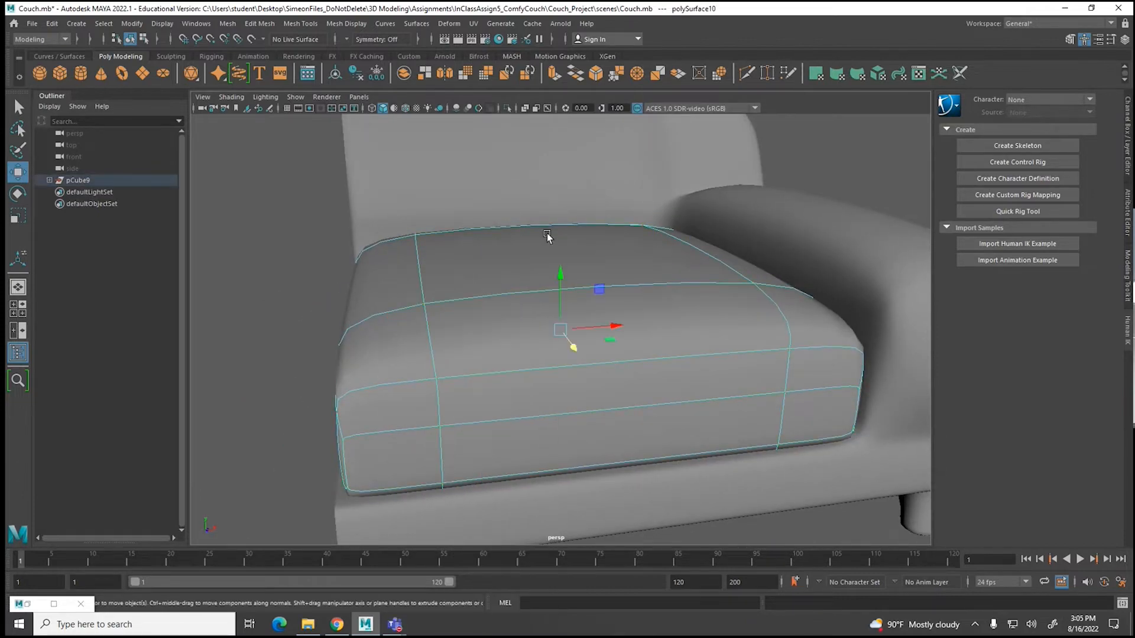
click(338, 256)
scroll(341, 271, down, 5)
alt+drag(417, 317, 666, 388)
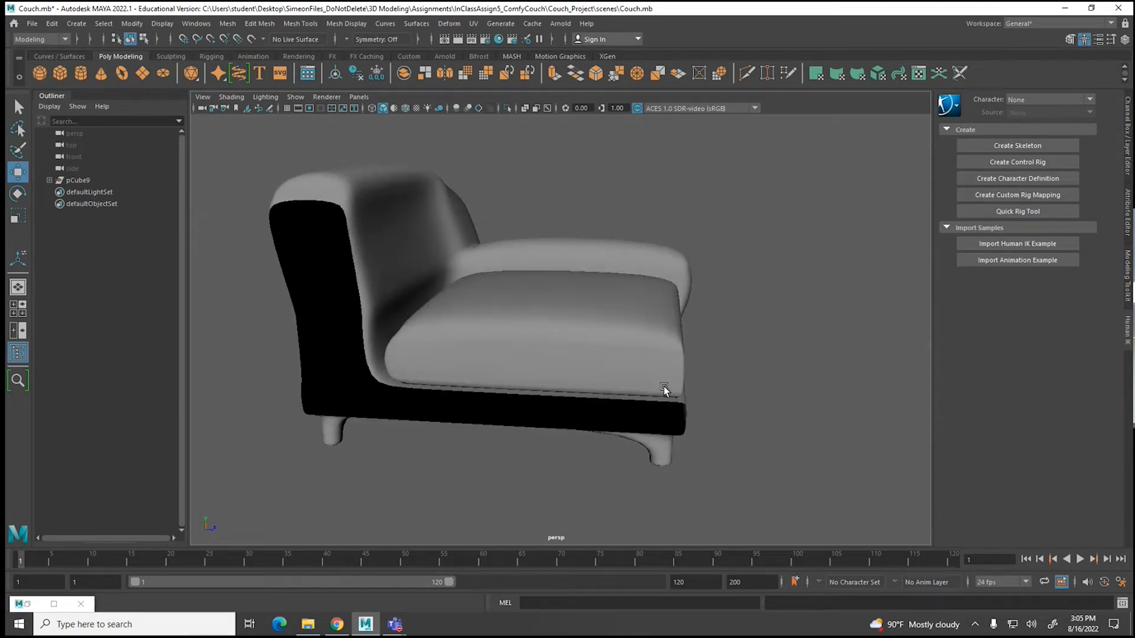
Step: Turn off the smooth preview for the couch half
click(381, 282)
key(1)
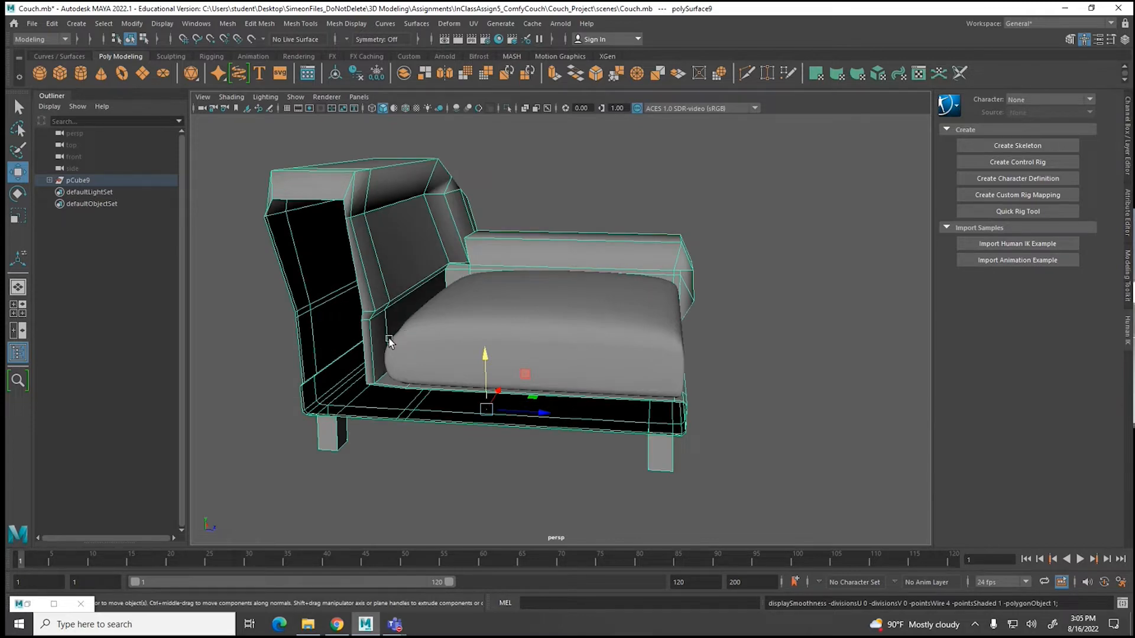
alt+drag(420, 335, 393, 332)
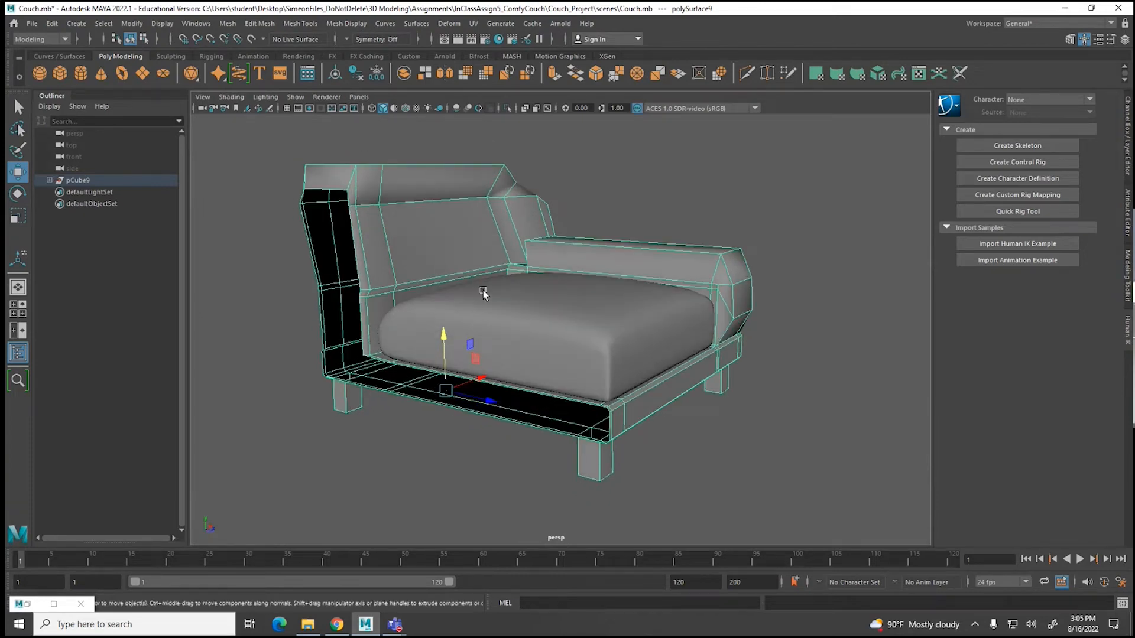
alt+middle_drag(483, 293, 495, 379)
scroll(471, 378, up, 2)
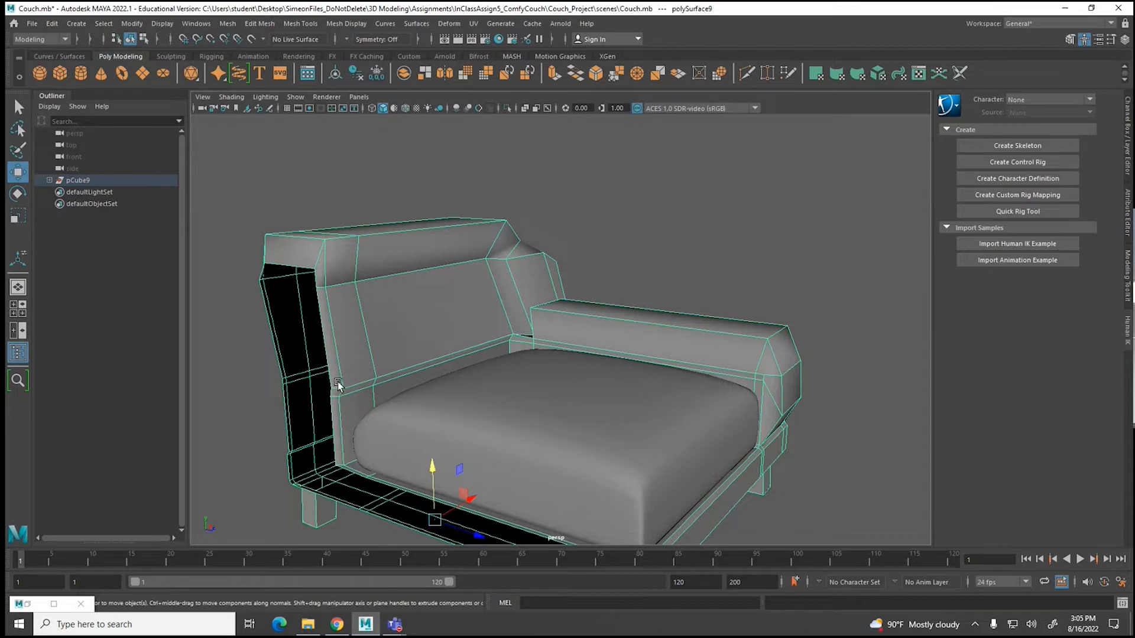
Step: Select the front faces of the backrest with the thin strip beneath them, and duplicate these faces
right_drag(349, 353, 367, 324)
click(354, 332)
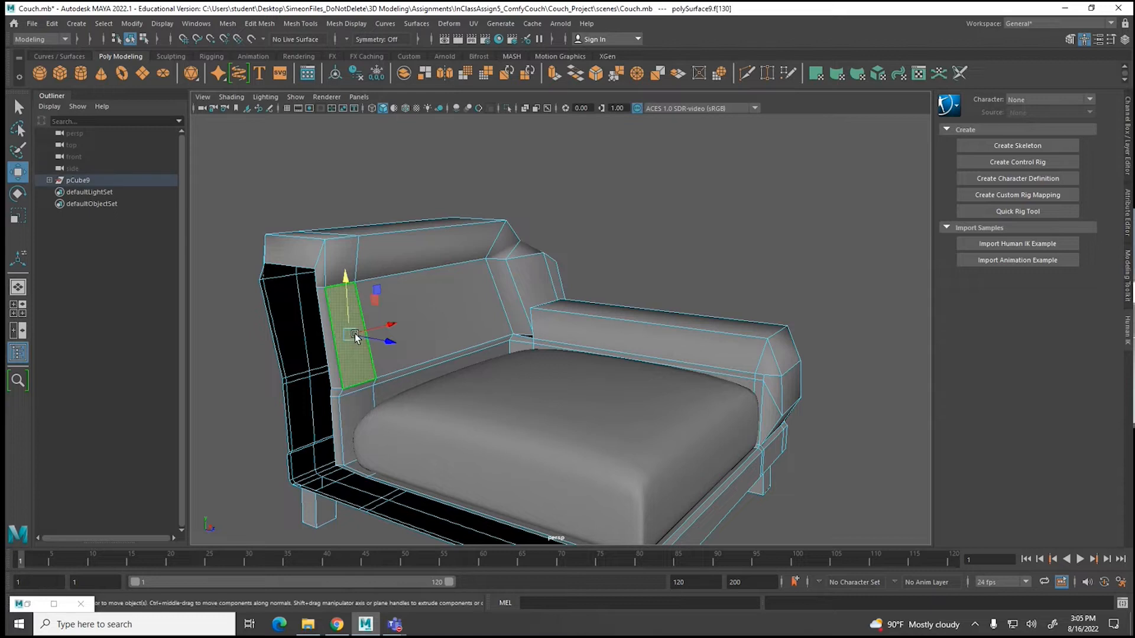
shift+click(430, 313)
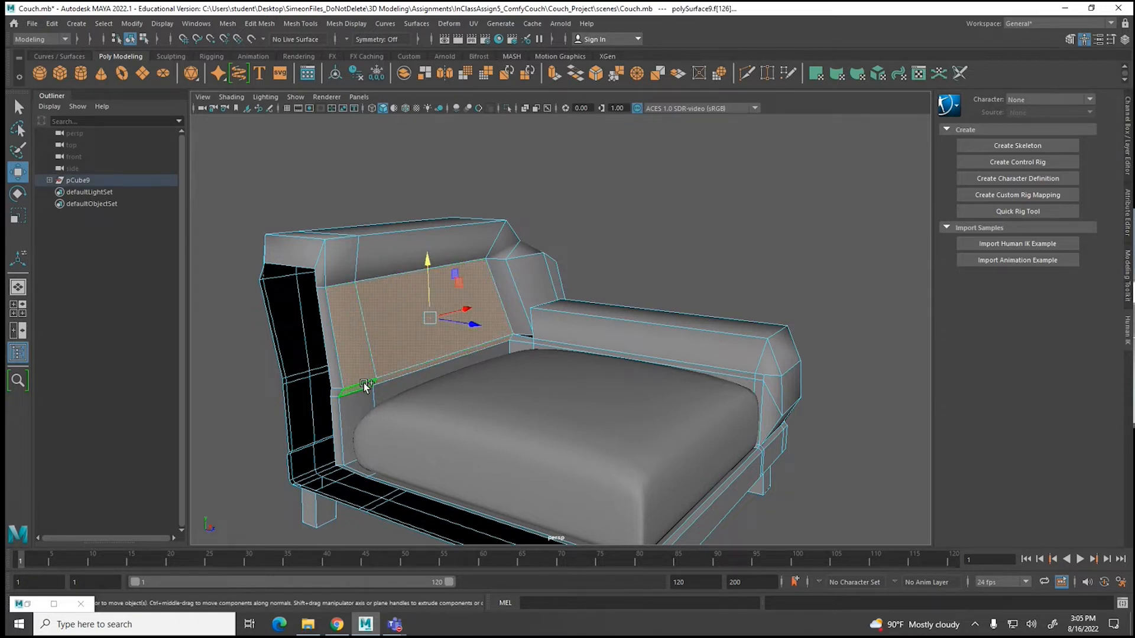
alt+drag(469, 393, 514, 392)
click(268, 24)
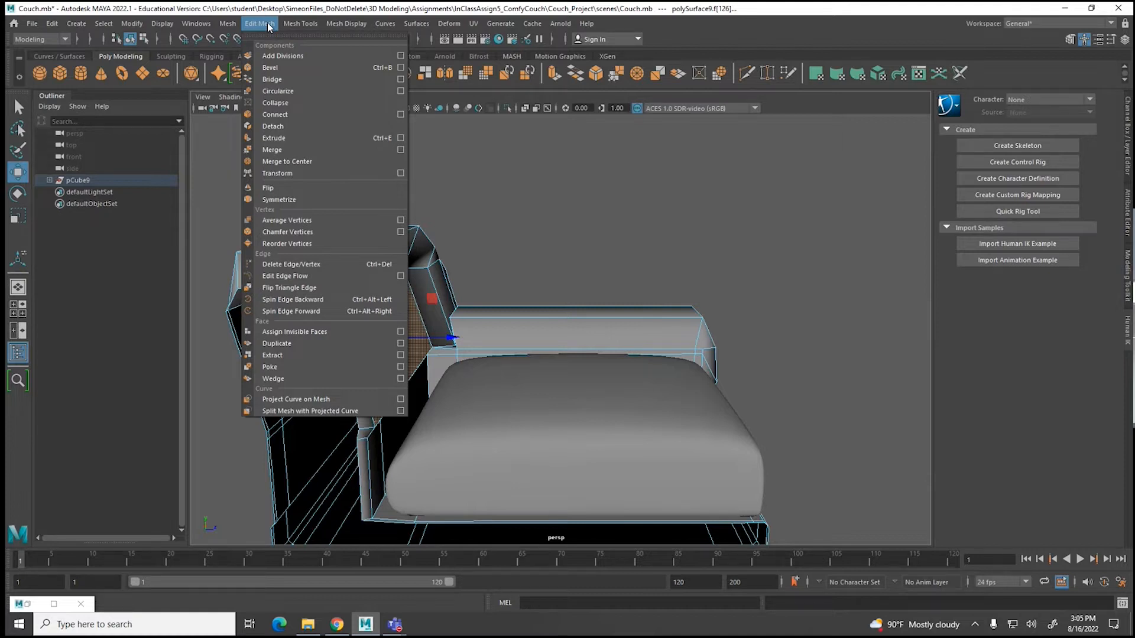
click(273, 344)
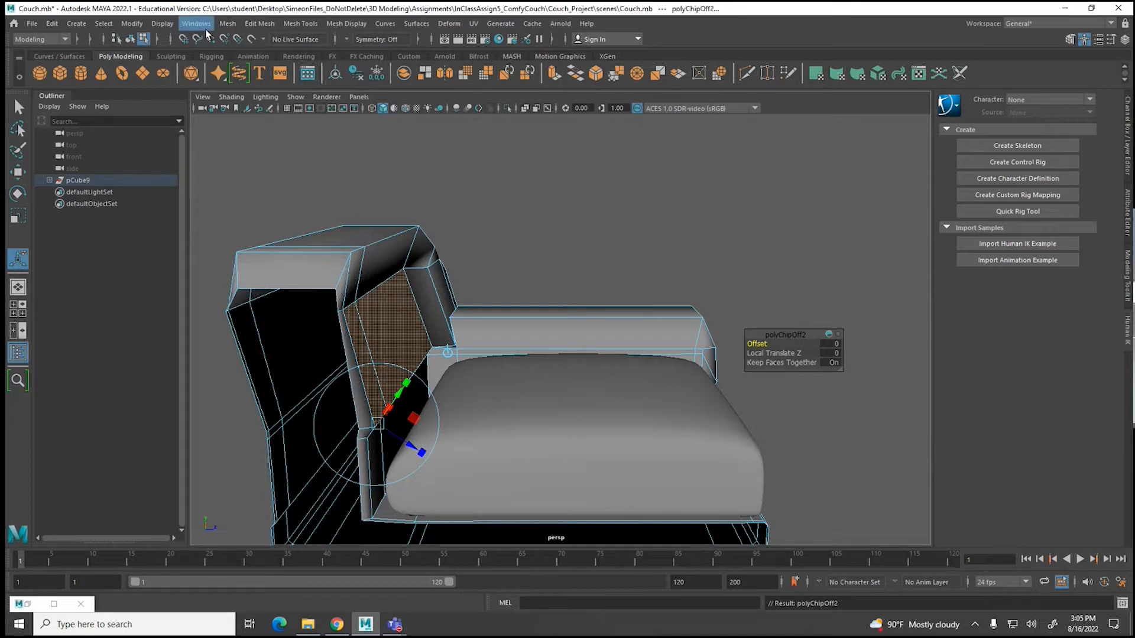
Step: Try to separate the duplicated backrest faces from the couch half, and move them out in front of the couch
click(230, 25)
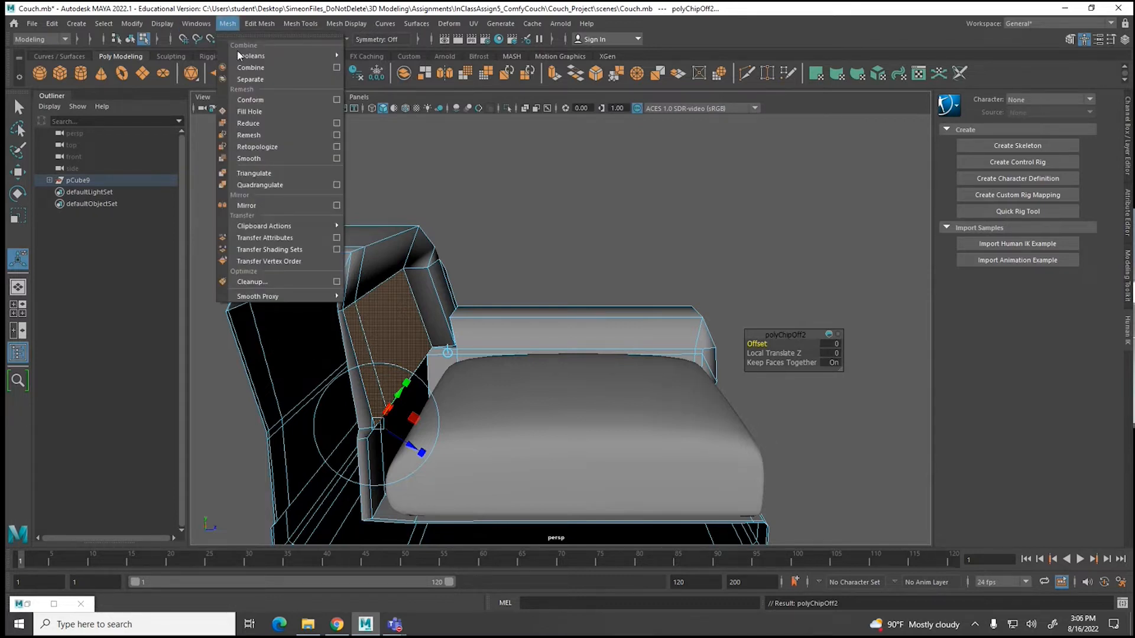
click(239, 78)
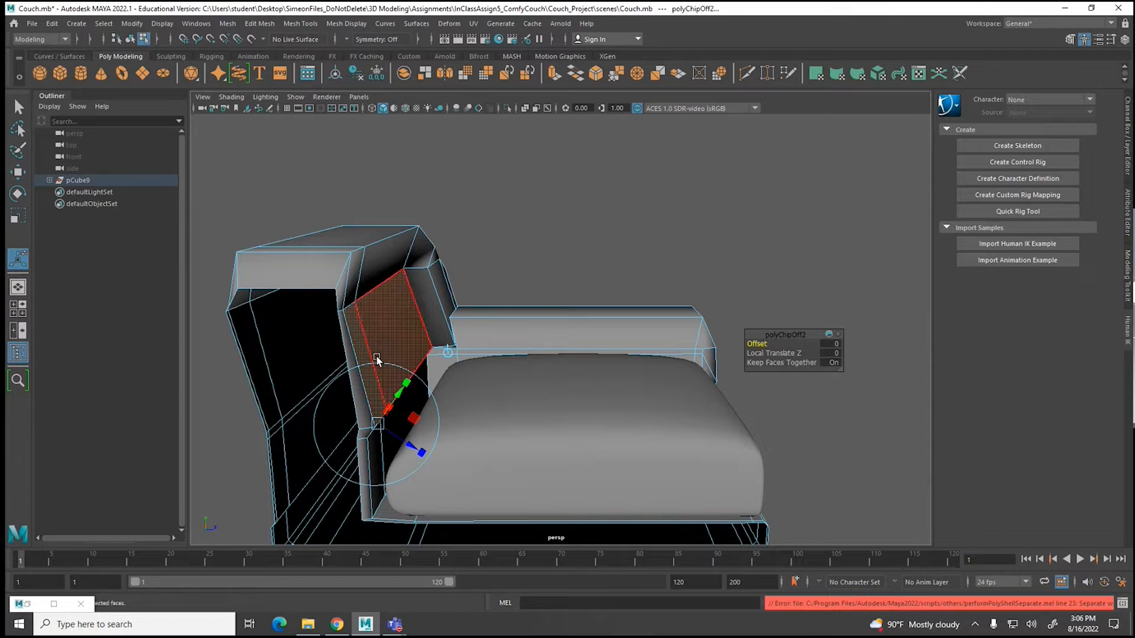
key(w)
drag(459, 342, 816, 417)
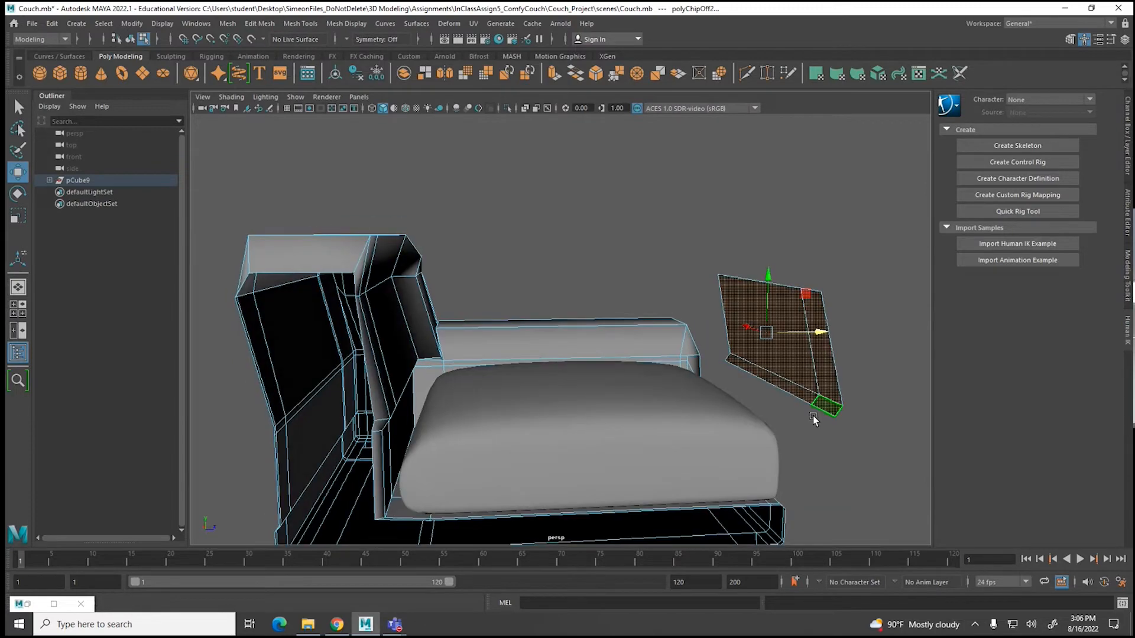
Step: Reverse the normals of the duplicated backrest faces and delete the vertical edge dividing the panel
click(360, 23)
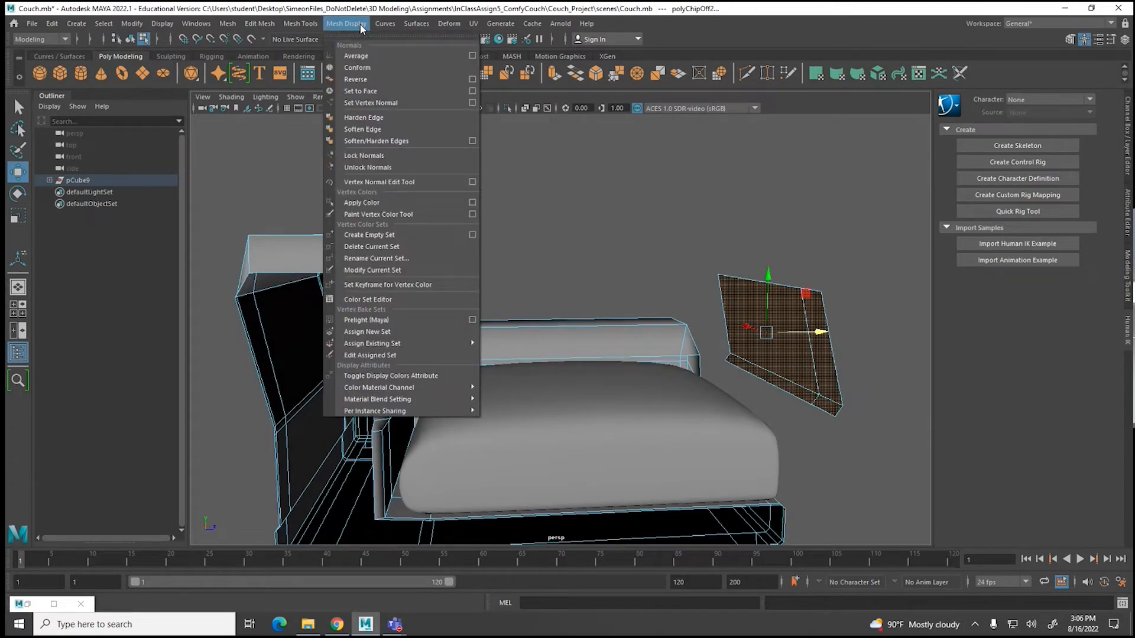
click(359, 79)
alt+drag(753, 408, 626, 378)
right_click(514, 291)
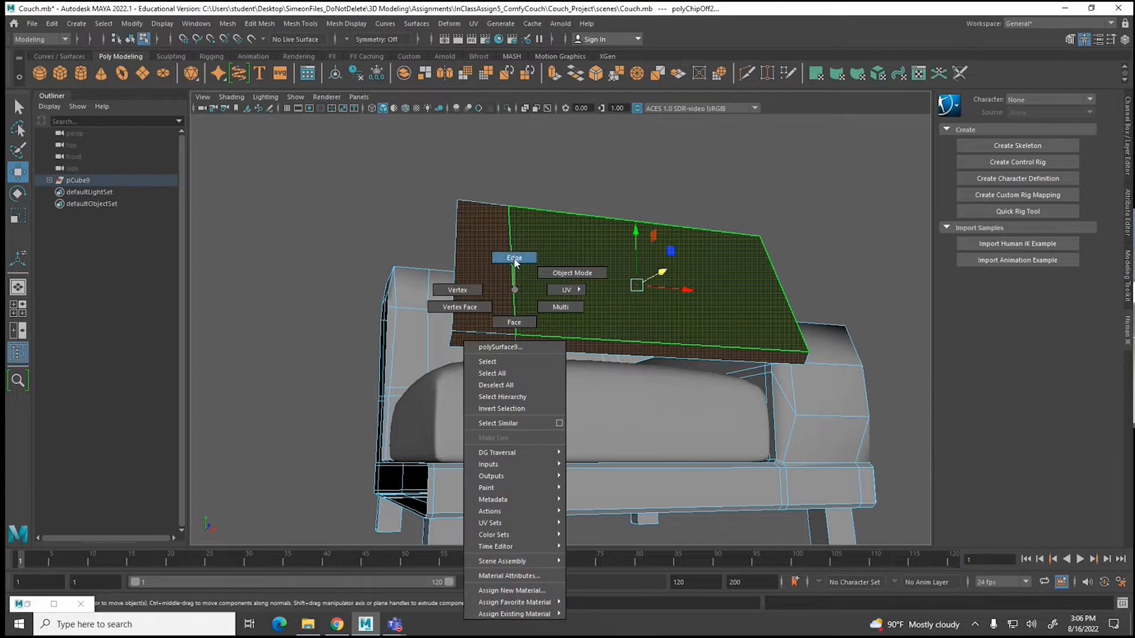
click(514, 258)
click(513, 276)
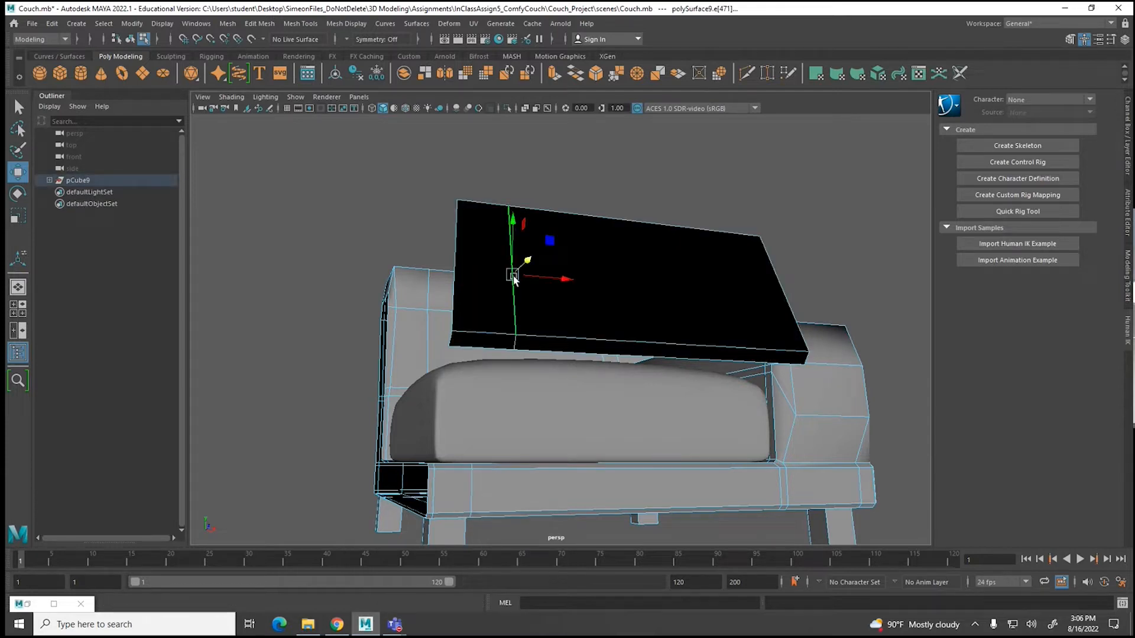
key(Delete)
Step: Separate the duplicated backrest panel from the couch half
alt+drag(514, 274, 563, 305)
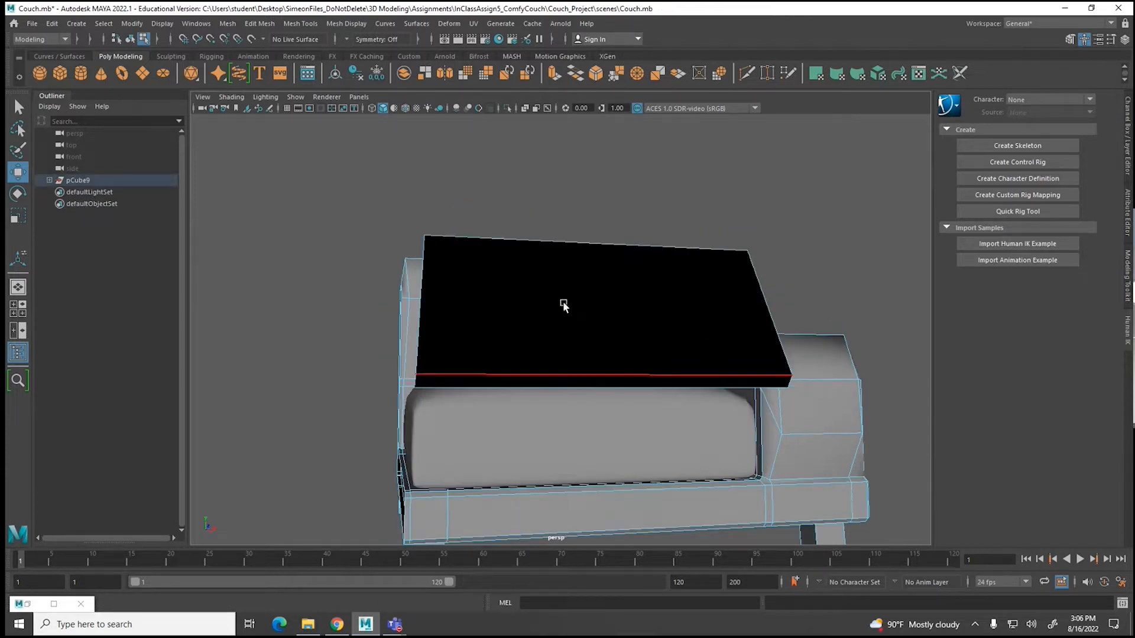
right_click(577, 286)
click(644, 264)
click(652, 218)
click(640, 253)
alt+drag(640, 253, 792, 326)
right_click(792, 327)
click(807, 307)
click(792, 327)
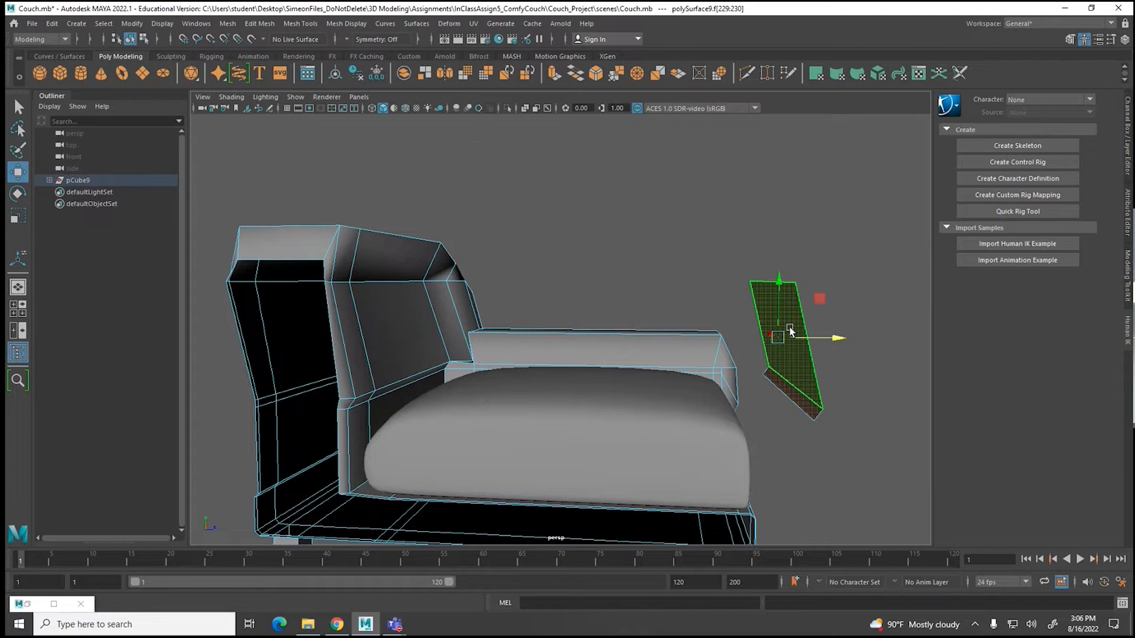
click(228, 23)
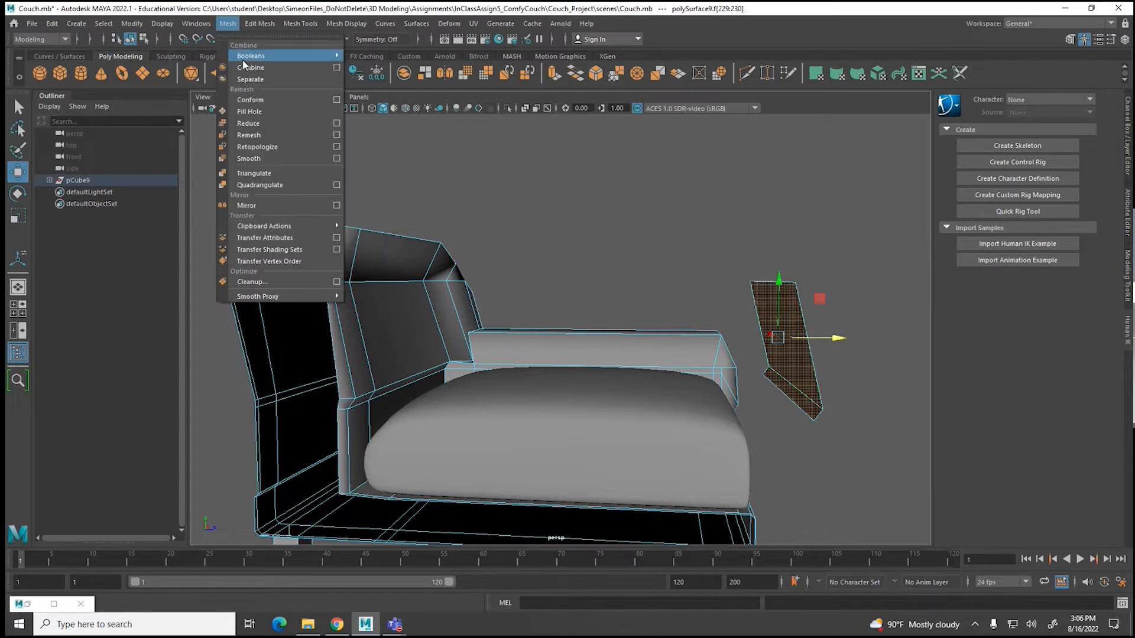
click(250, 79)
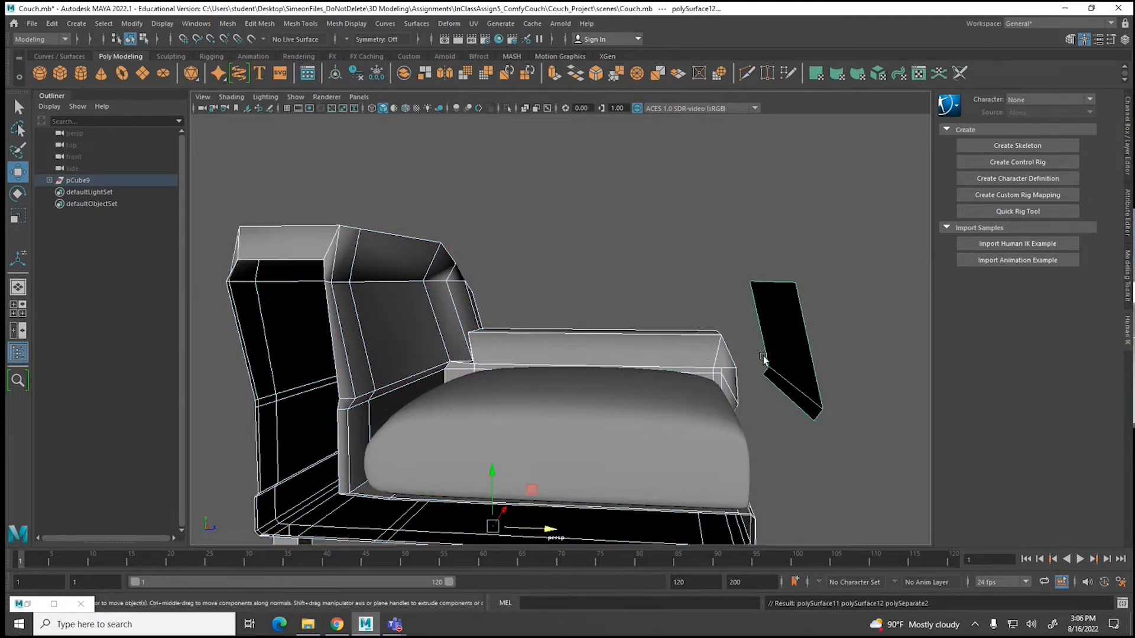
Step: Select the separated backrest panel and center its pivot
click(792, 337)
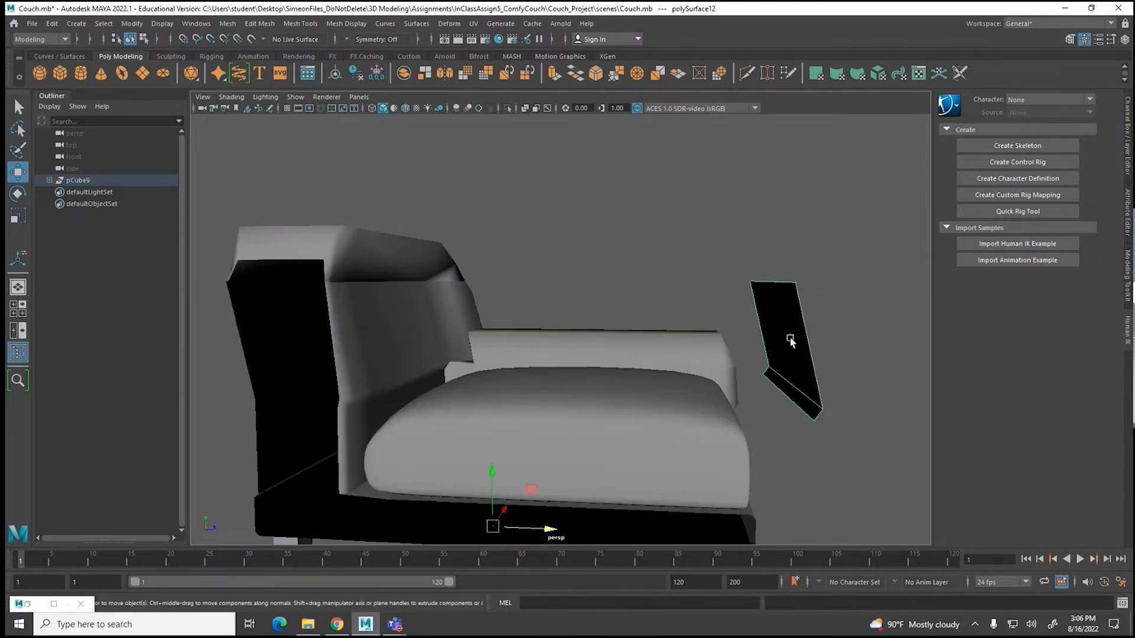
click(129, 27)
click(148, 114)
alt+drag(650, 202, 768, 377)
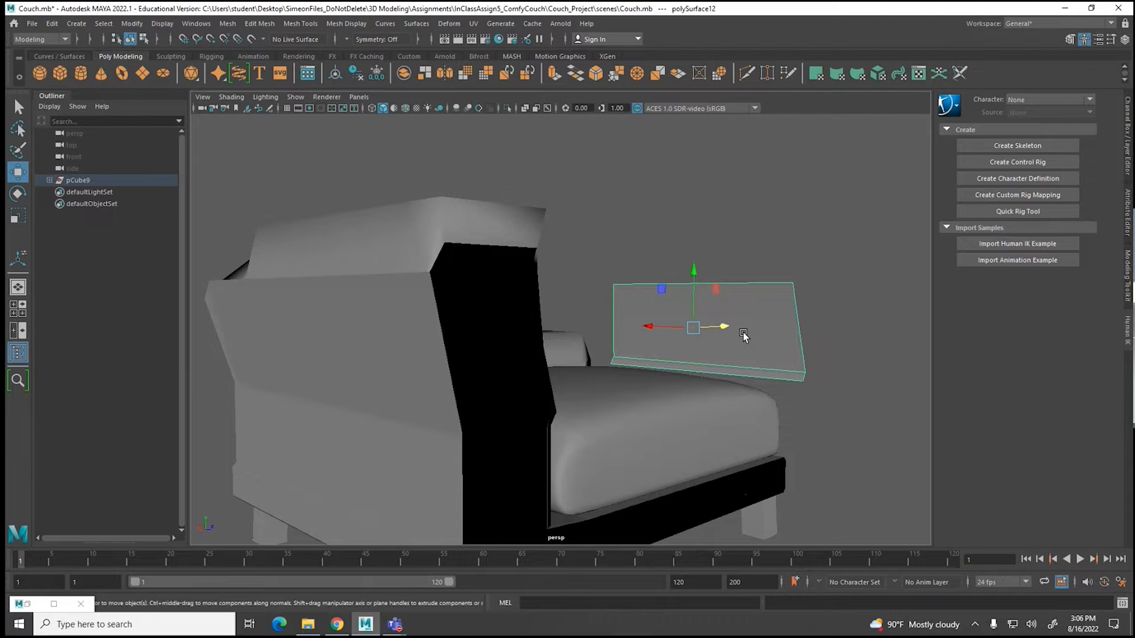
alt+drag(714, 352, 519, 382)
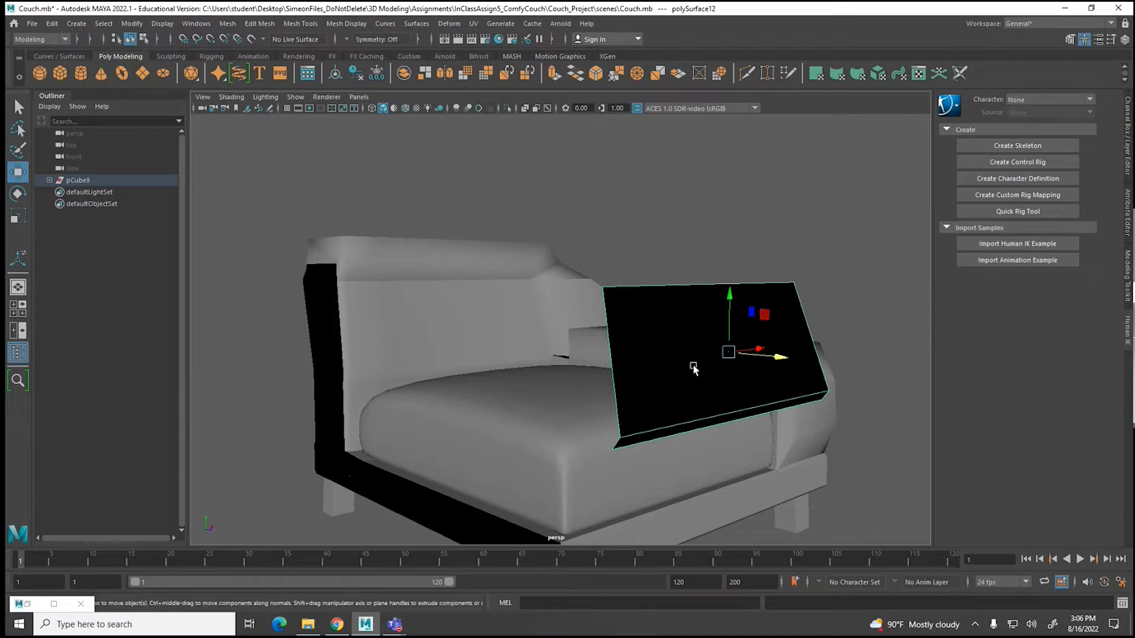
alt+drag(564, 250, 534, 246)
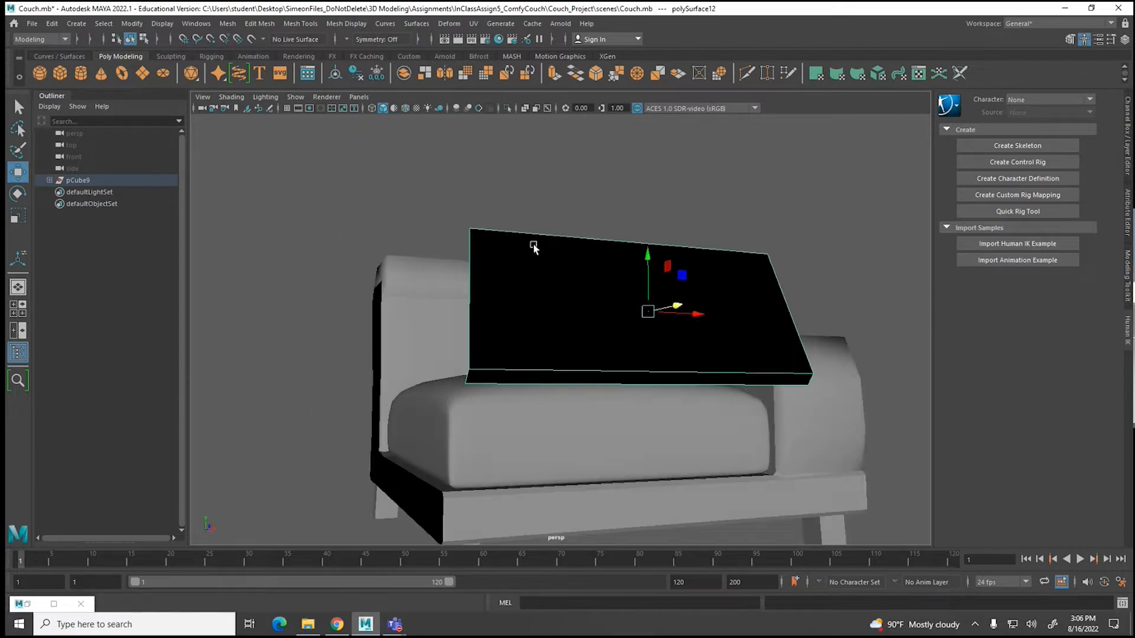
Step: Insert edge loops close to the panel's two sides and upper edge, and one along the thin strip at its bottom
click(250, 27)
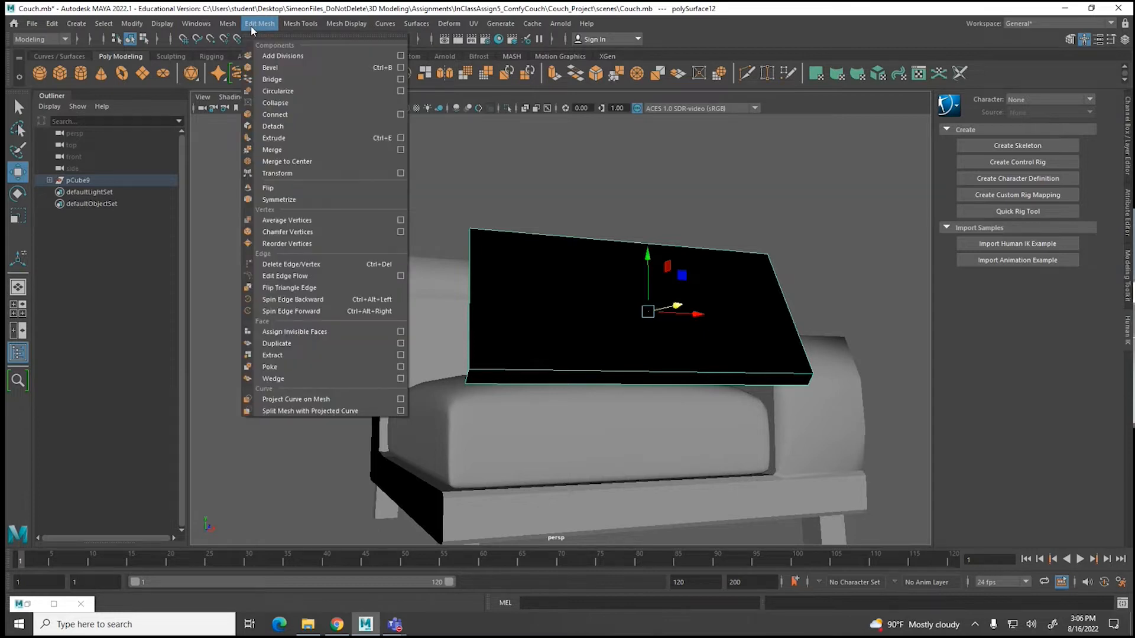
click(289, 26)
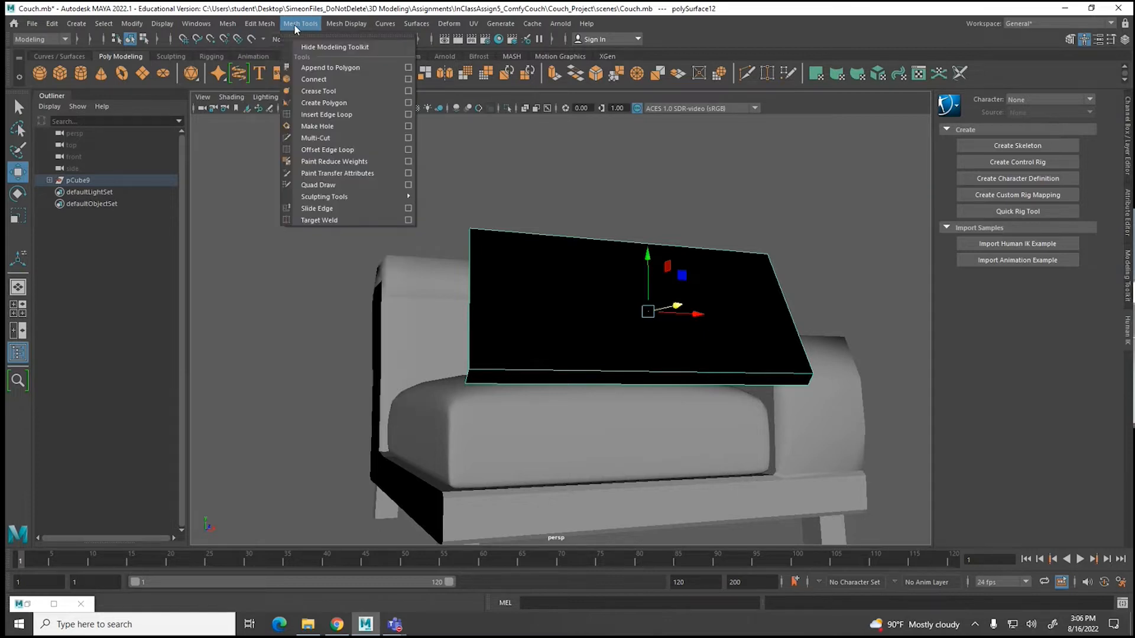
click(319, 115)
drag(488, 232, 480, 236)
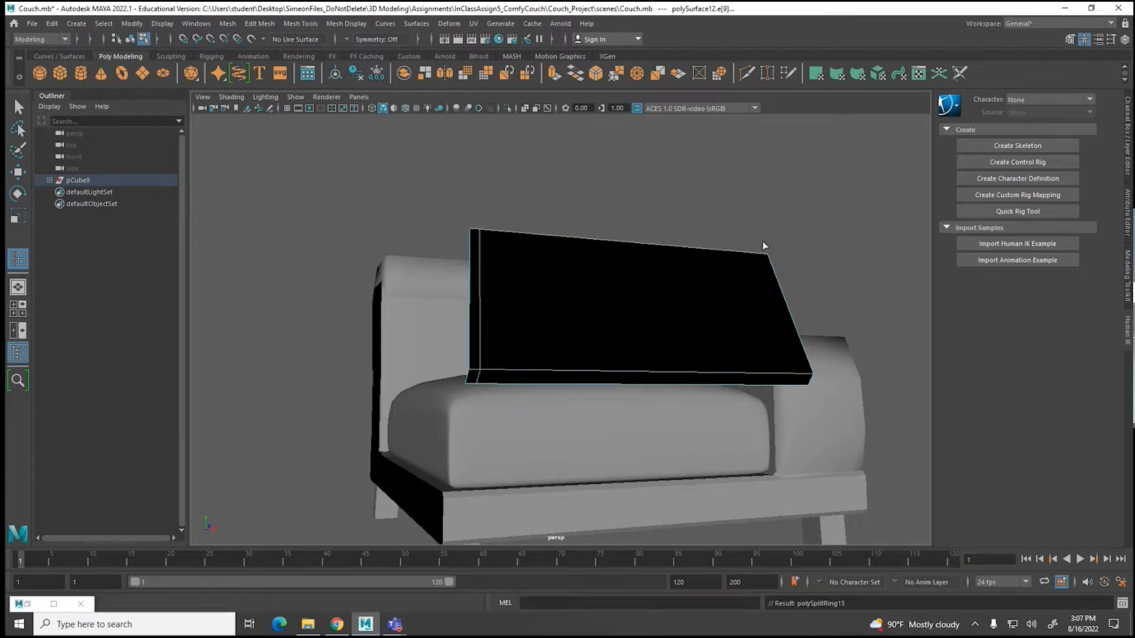
drag(761, 255, 757, 255)
click(504, 235)
key(ctrl+z)
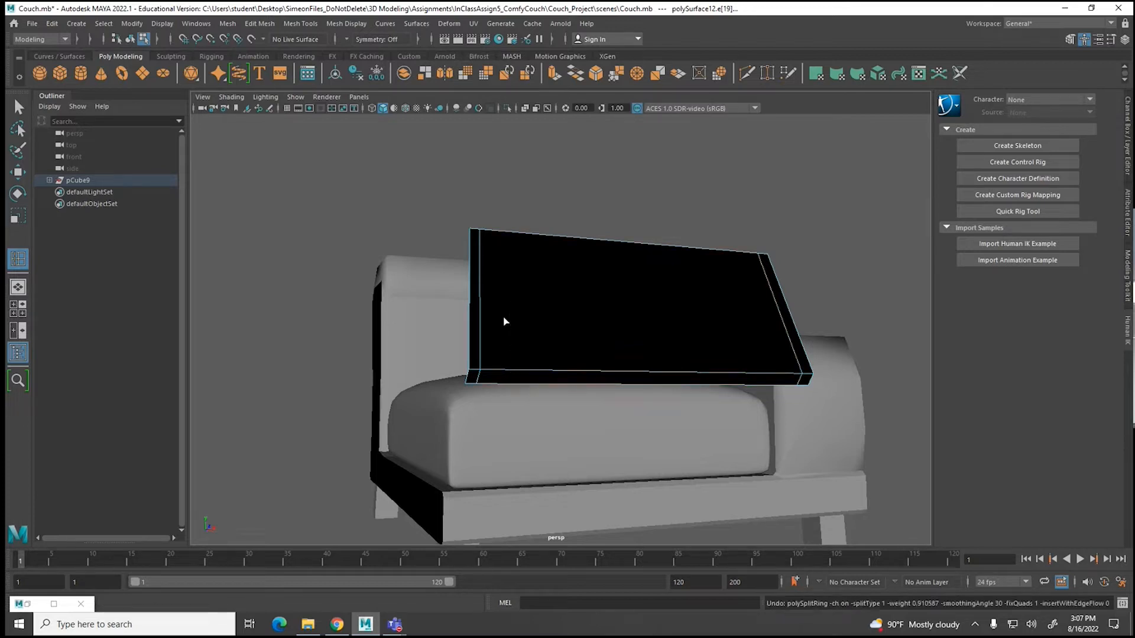
drag(470, 244, 472, 244)
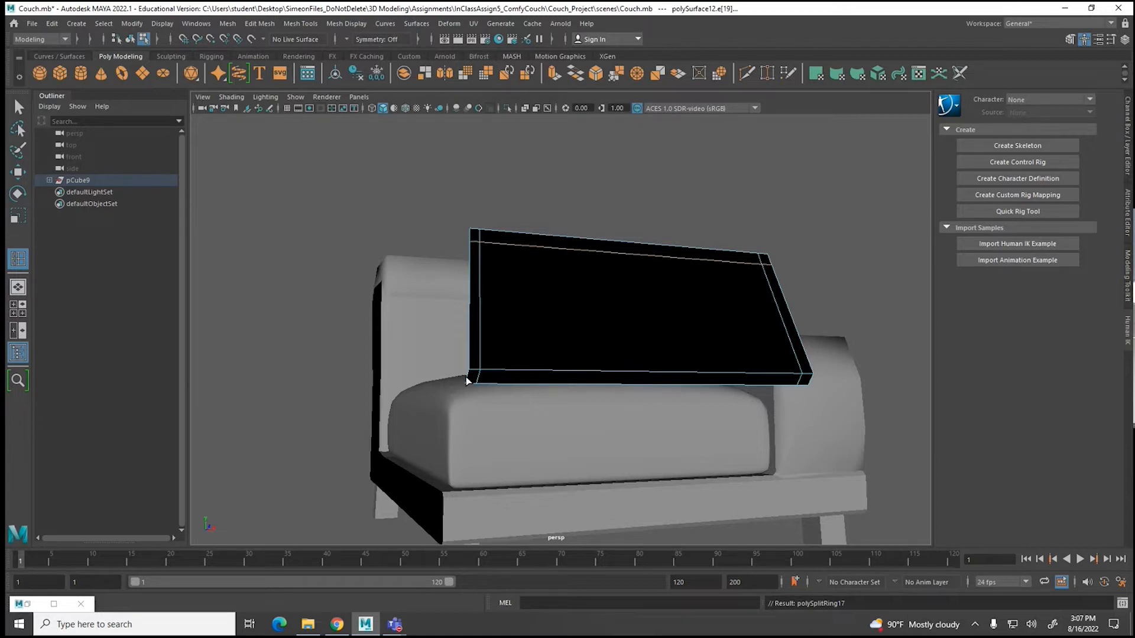
drag(467, 380, 363, 378)
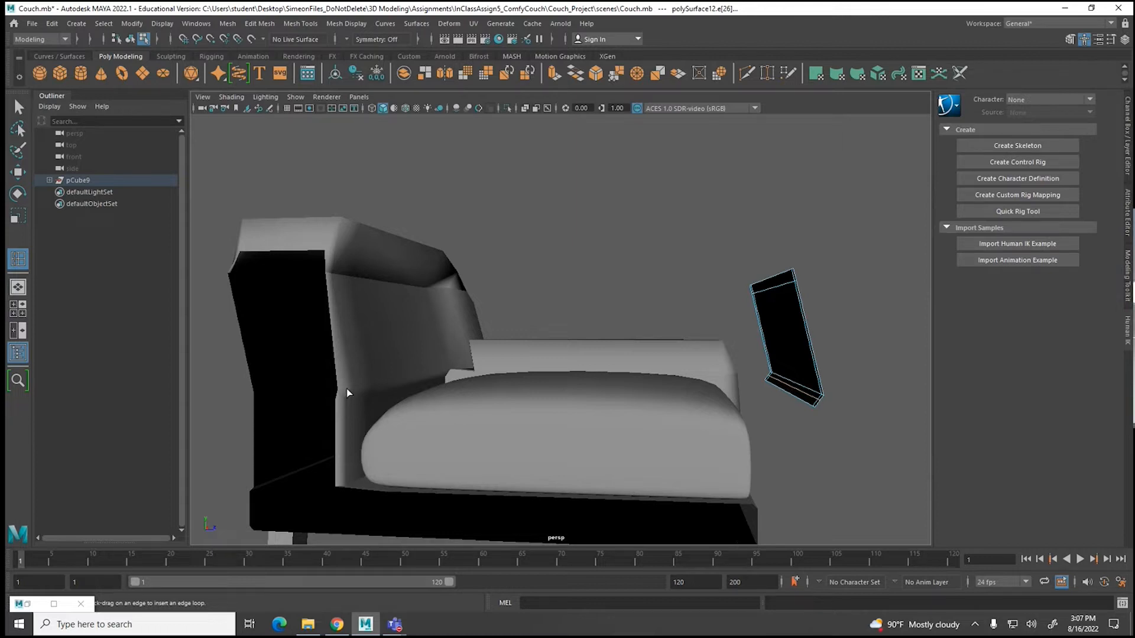
alt+drag(654, 378, 582, 385)
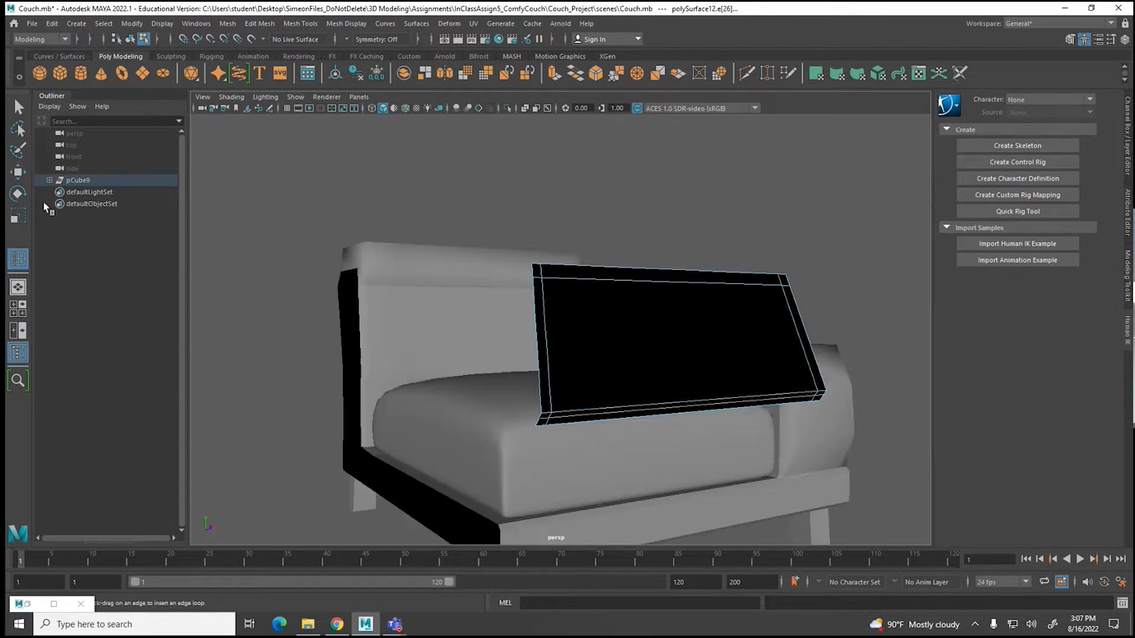
Step: Try to chamfer the panel's four outer corner vertices together with a width of 0.25
click(20, 174)
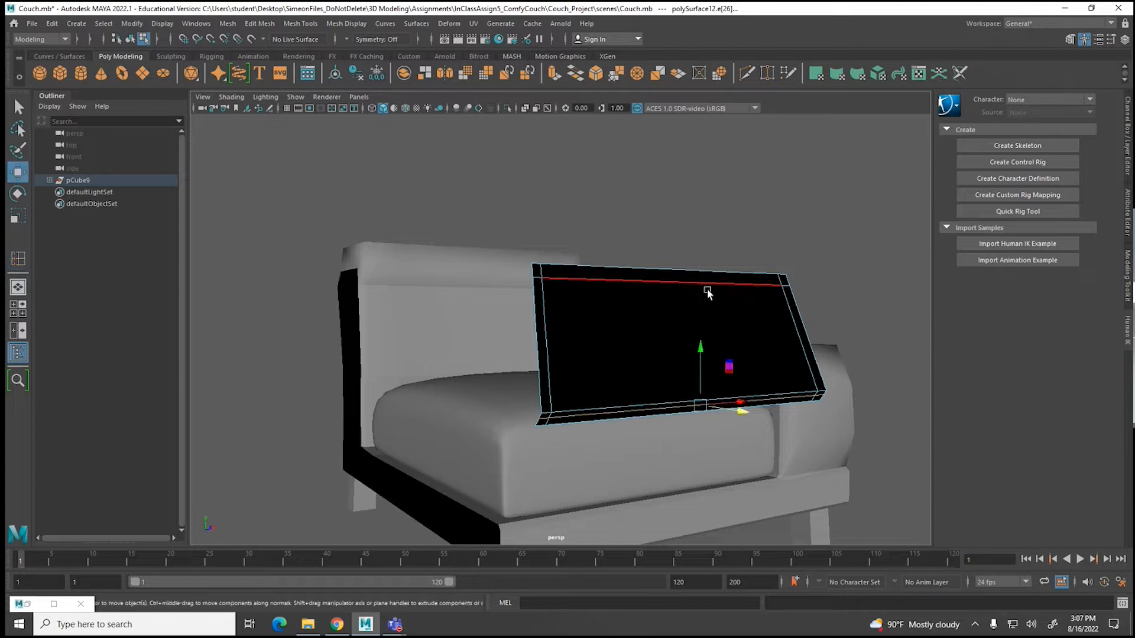
click(674, 235)
scroll(679, 317, up, 2)
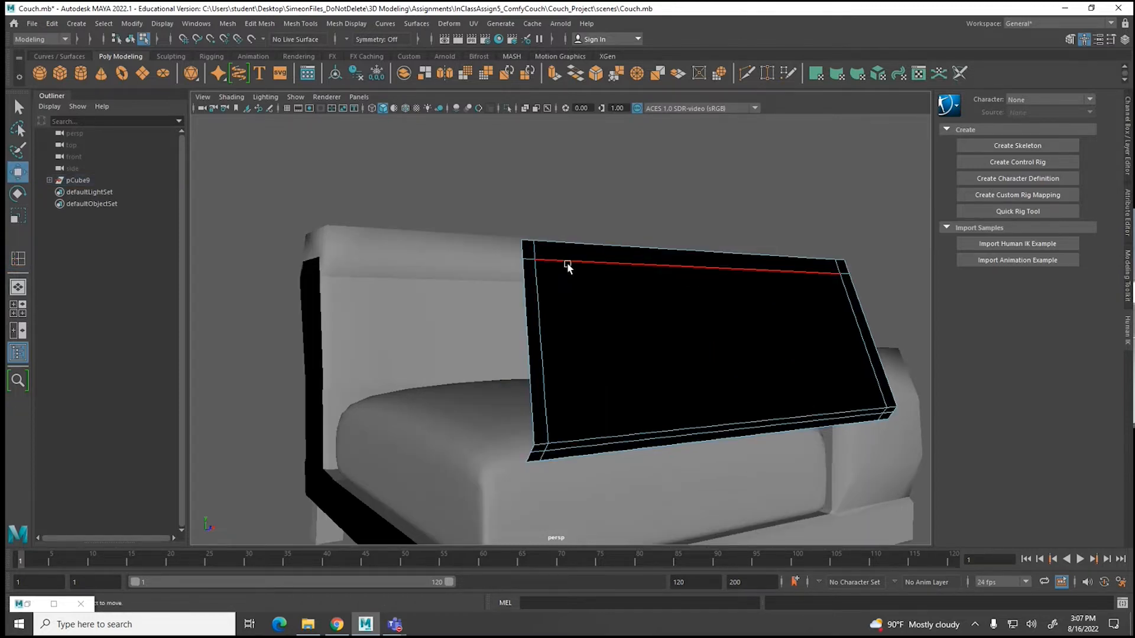
right_drag(566, 262, 542, 261)
click(520, 240)
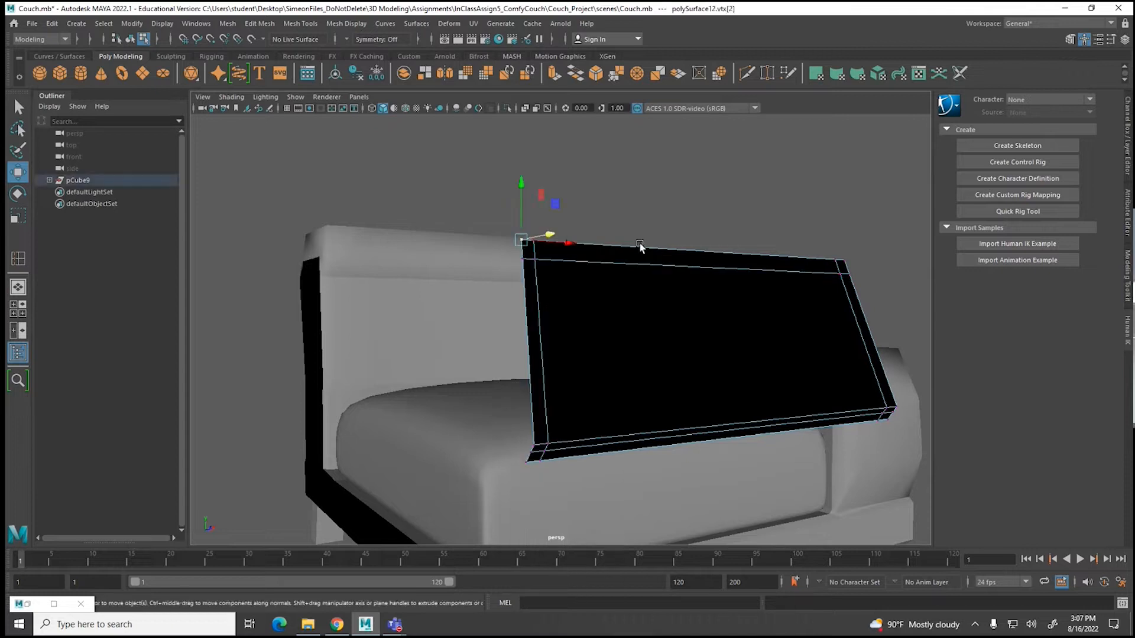
shift+click(842, 256)
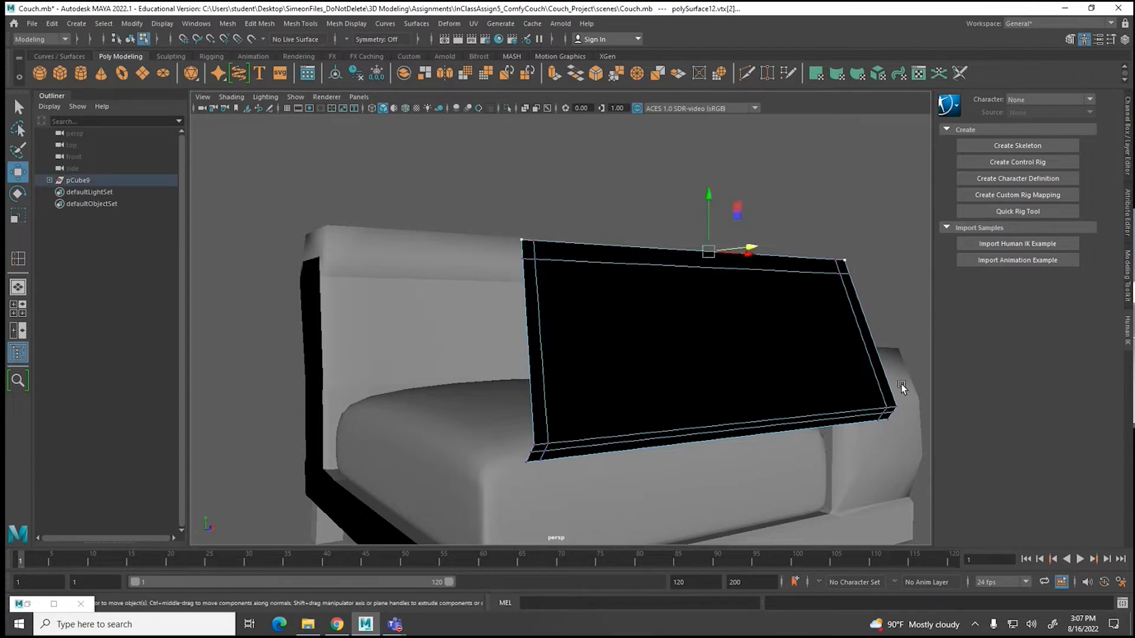
shift+click(888, 417)
shift+click(526, 463)
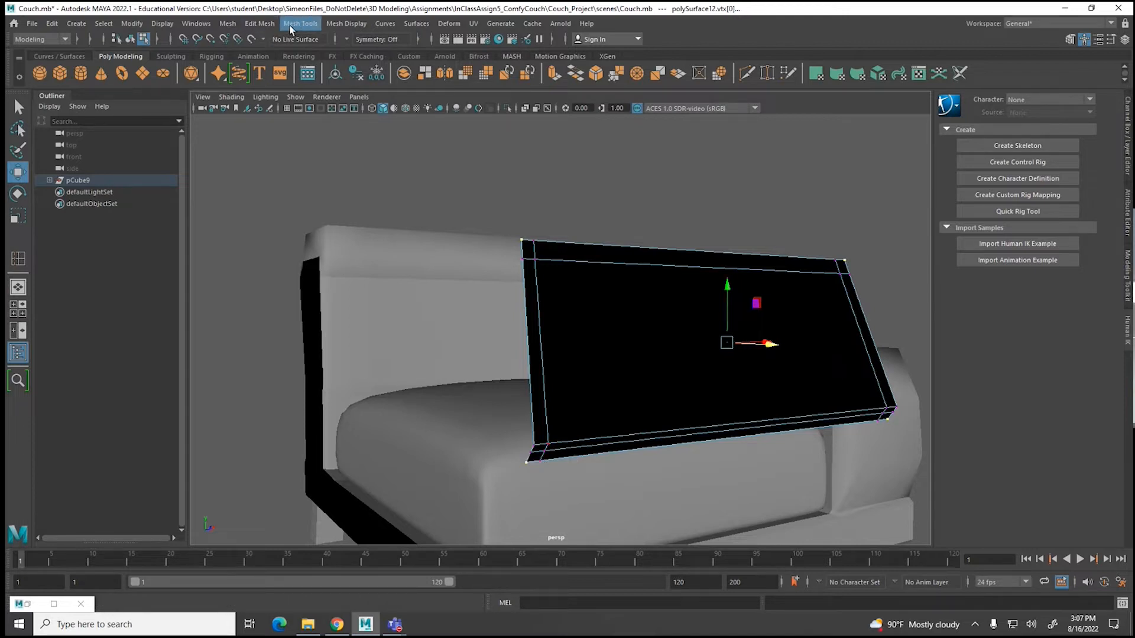
click(263, 23)
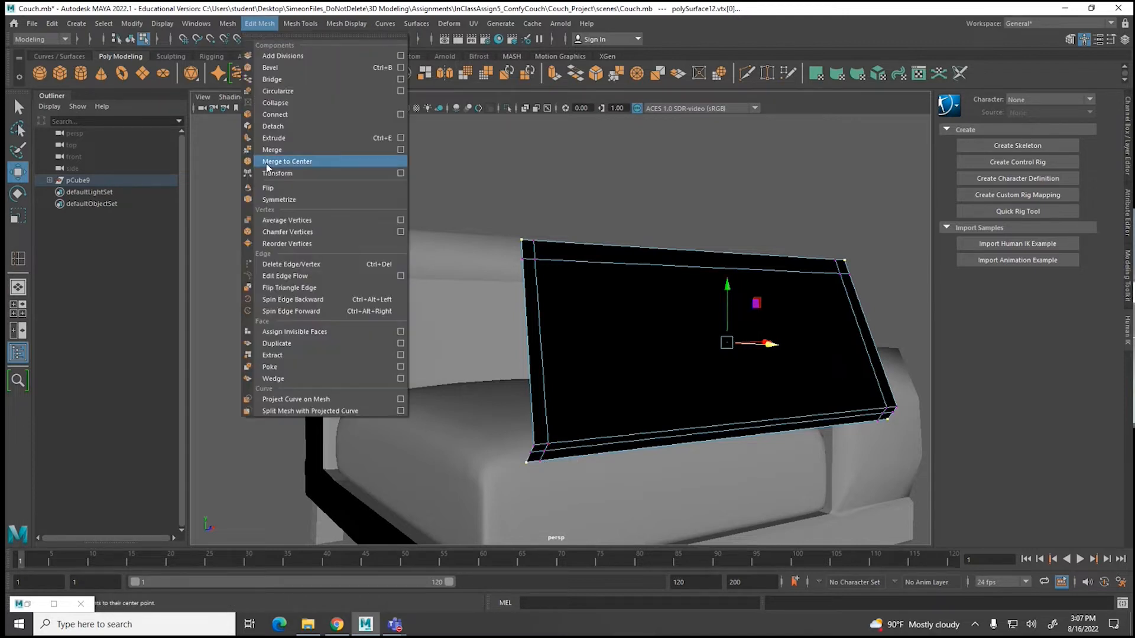
click(269, 232)
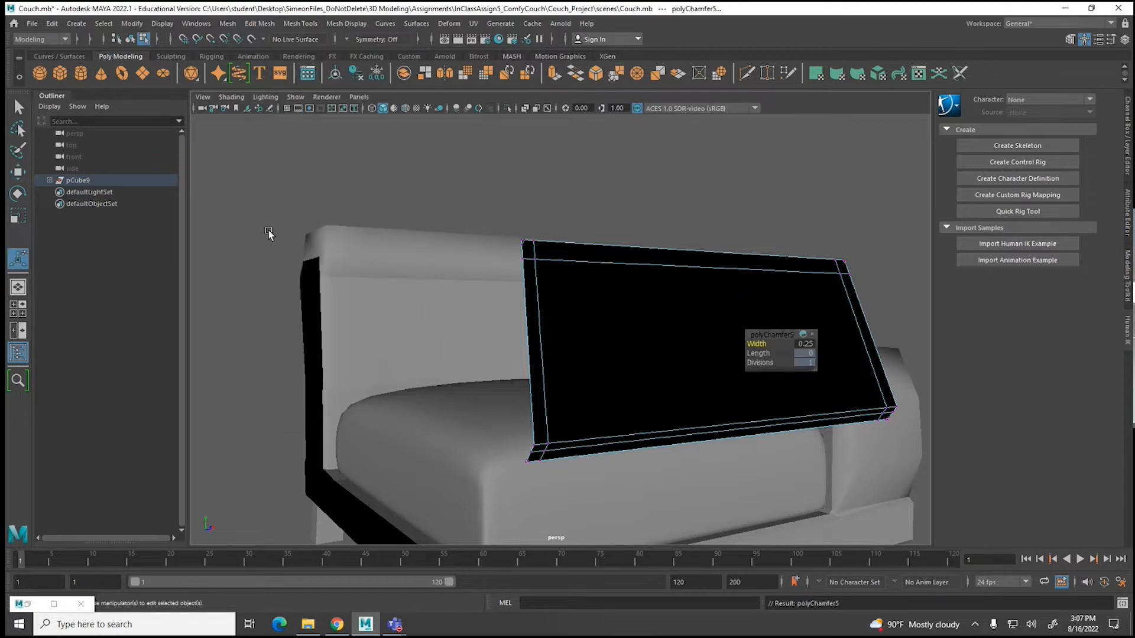
scroll(455, 302, up, 6)
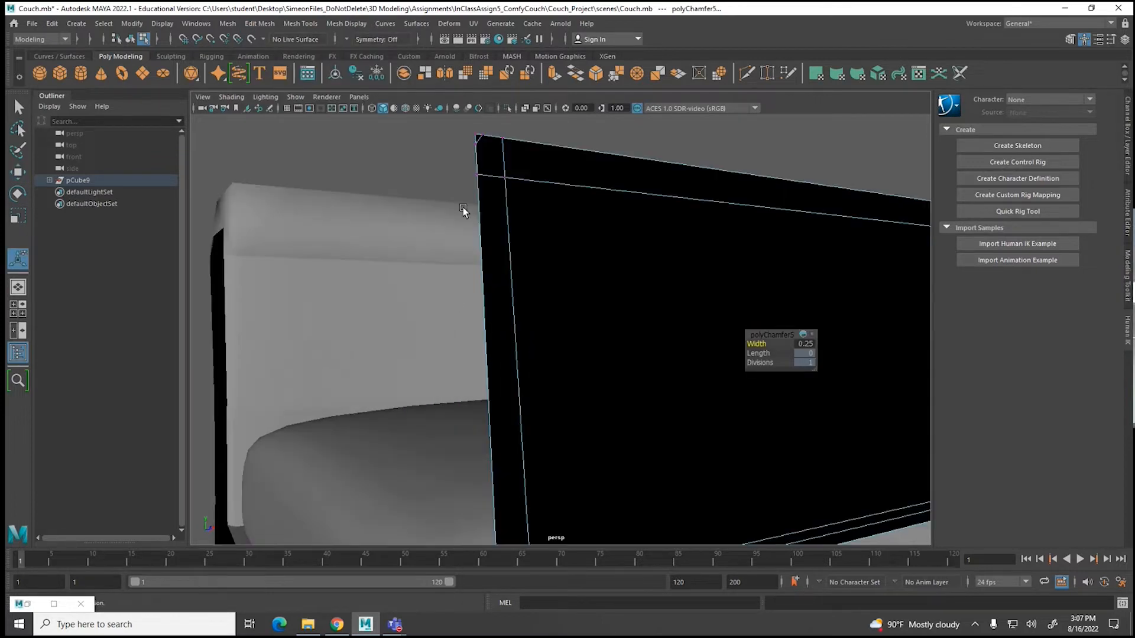
alt+middle_drag(522, 296, 527, 237)
key(ctrl+z)
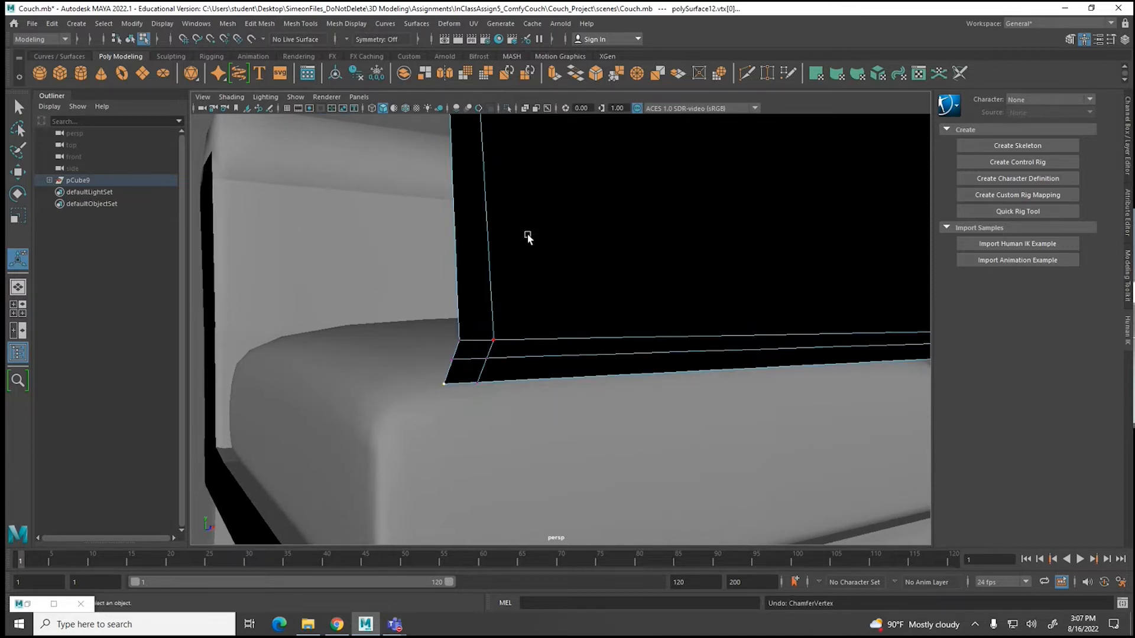
Step: Select only the vertex at the panel's lower left corner and chamfer it
click(361, 315)
click(447, 384)
click(475, 325)
alt+drag(451, 309, 430, 284)
right_drag(430, 283, 470, 247)
click(596, 260)
right_drag(603, 295, 561, 300)
click(561, 393)
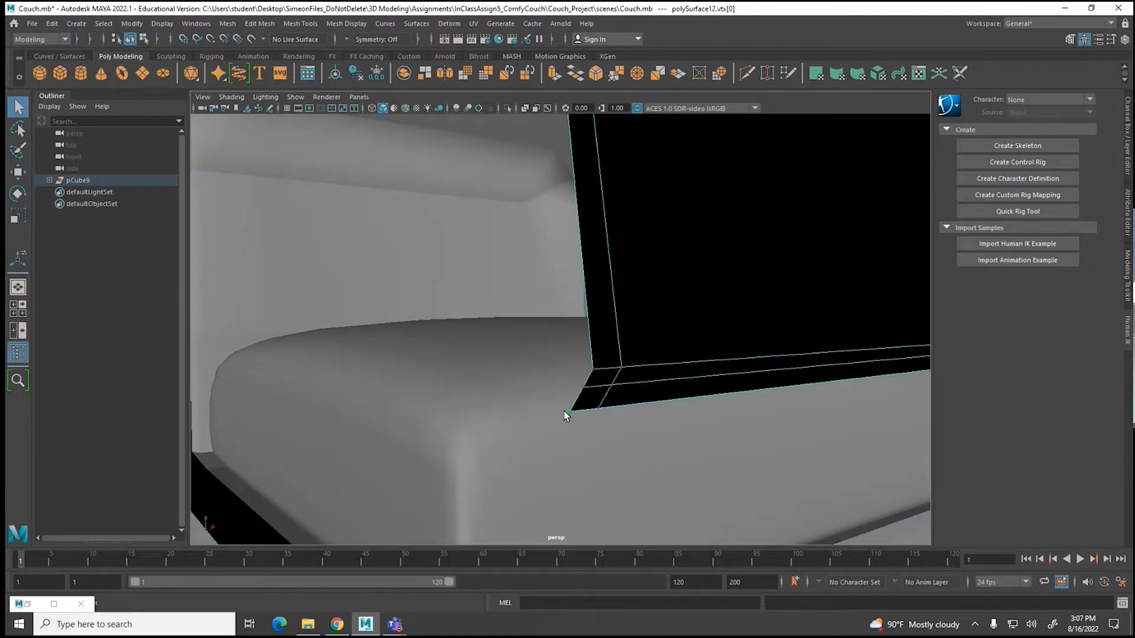
click(565, 412)
click(584, 403)
right_drag(583, 396, 530, 302)
click(572, 409)
scroll(602, 347, down, 10)
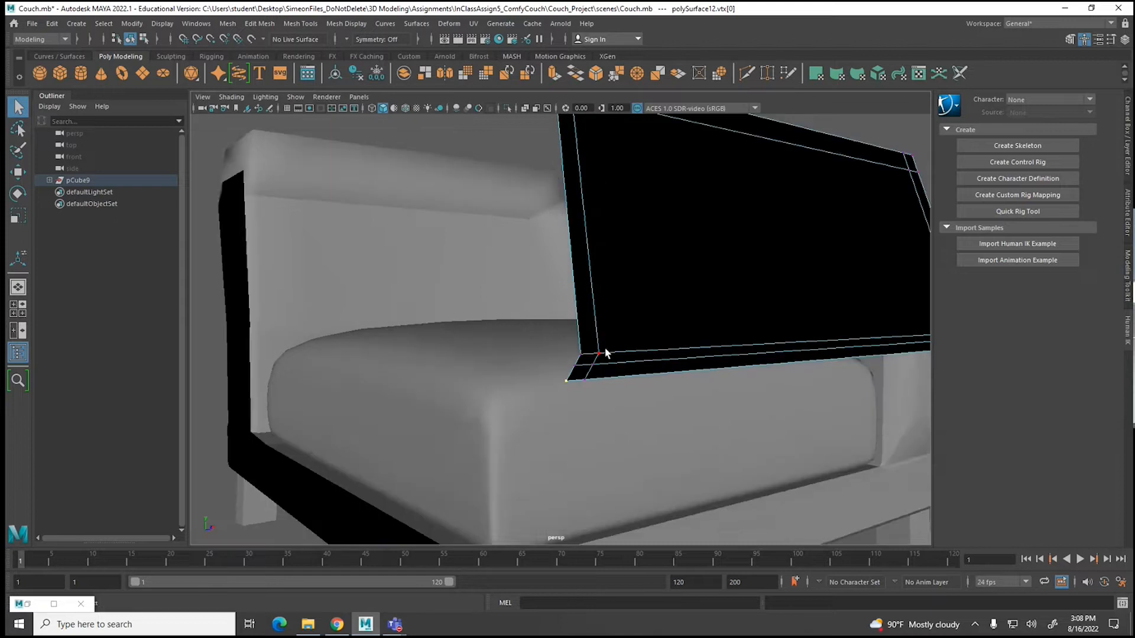
click(296, 24)
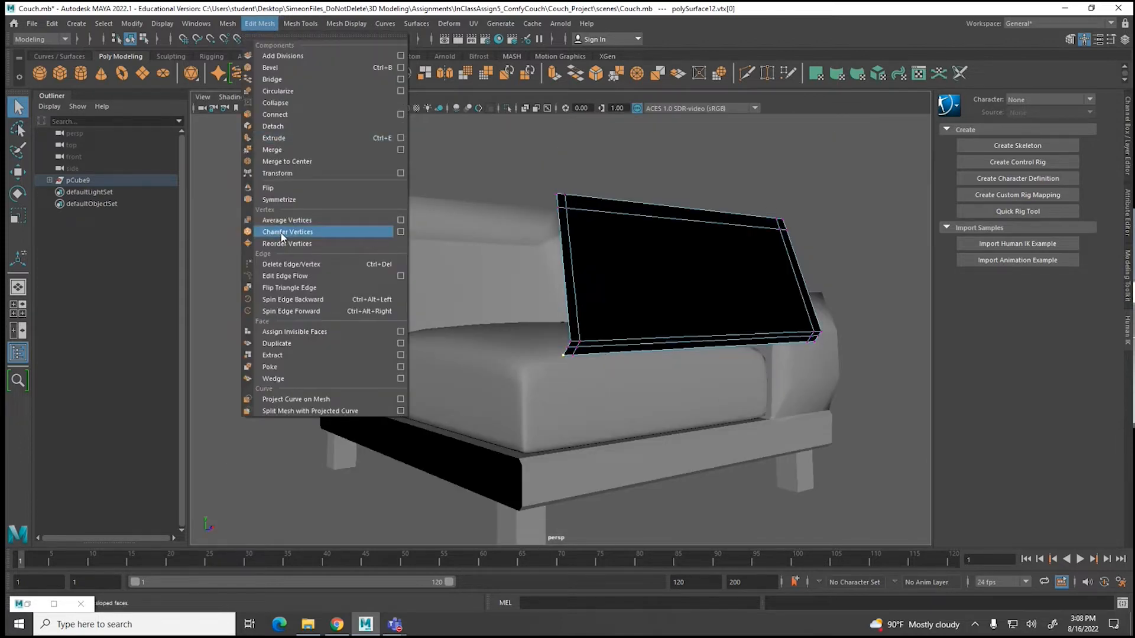
click(281, 233)
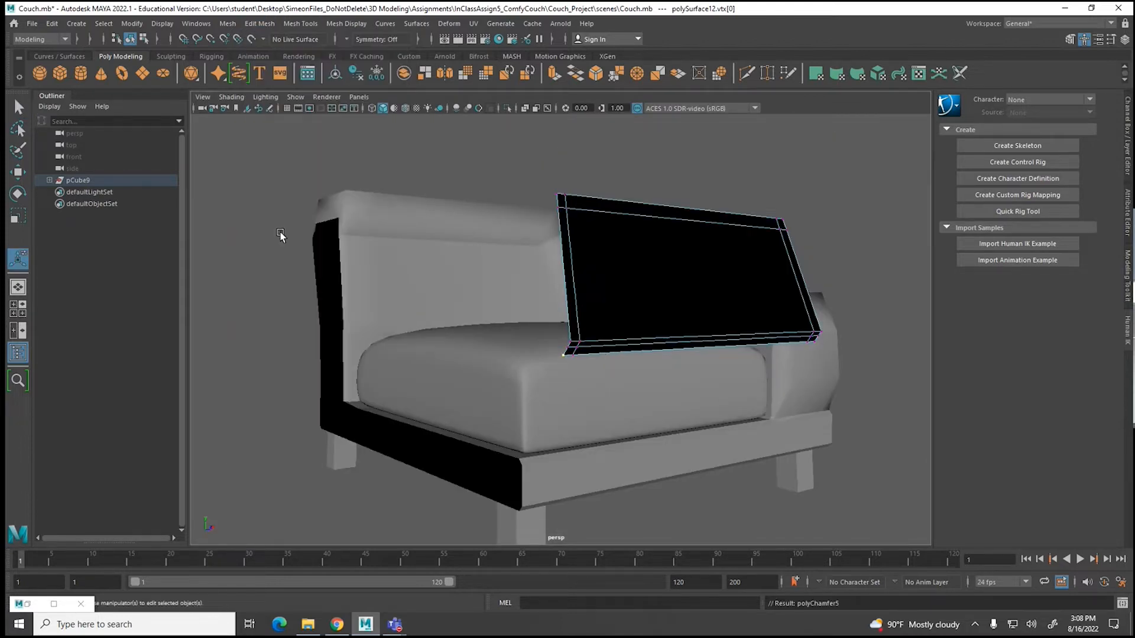
Step: Chamfer the panel's remaining three corner vertices one at a time with a width of 0.25
click(557, 194)
key(g)
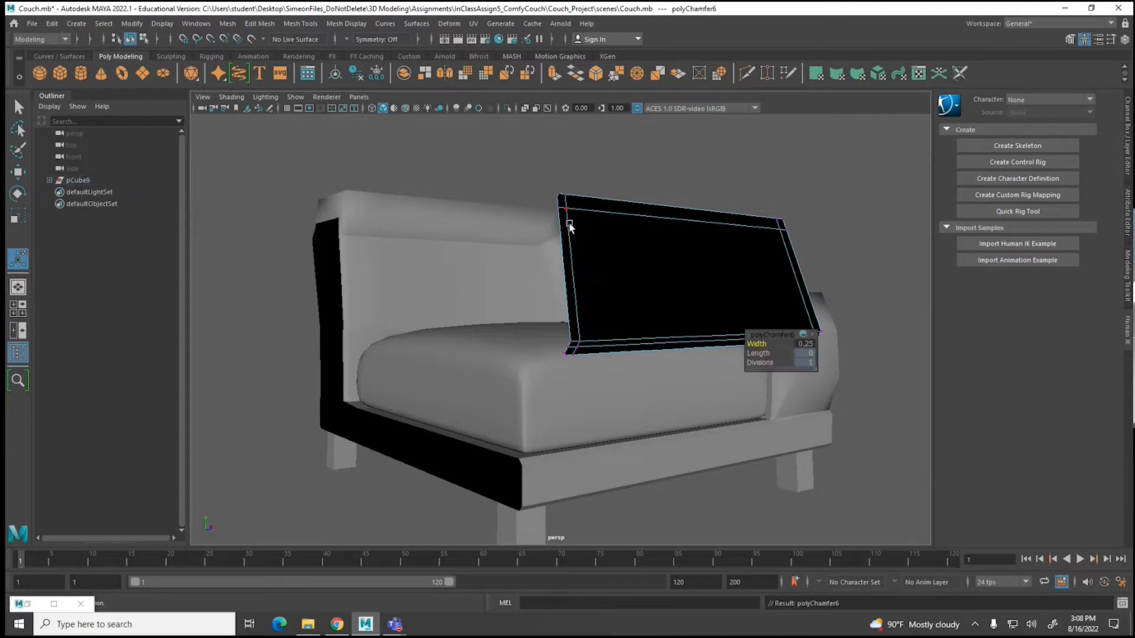
click(780, 218)
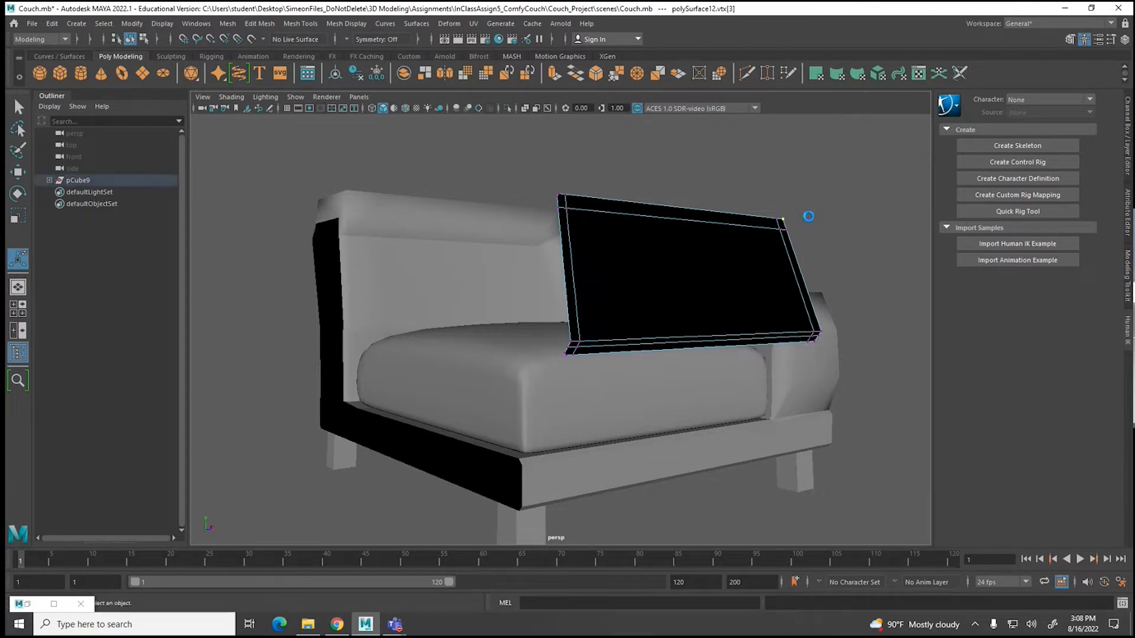
key(g)
scroll(849, 348, up, 3)
alt+middle_drag(854, 347, 717, 310)
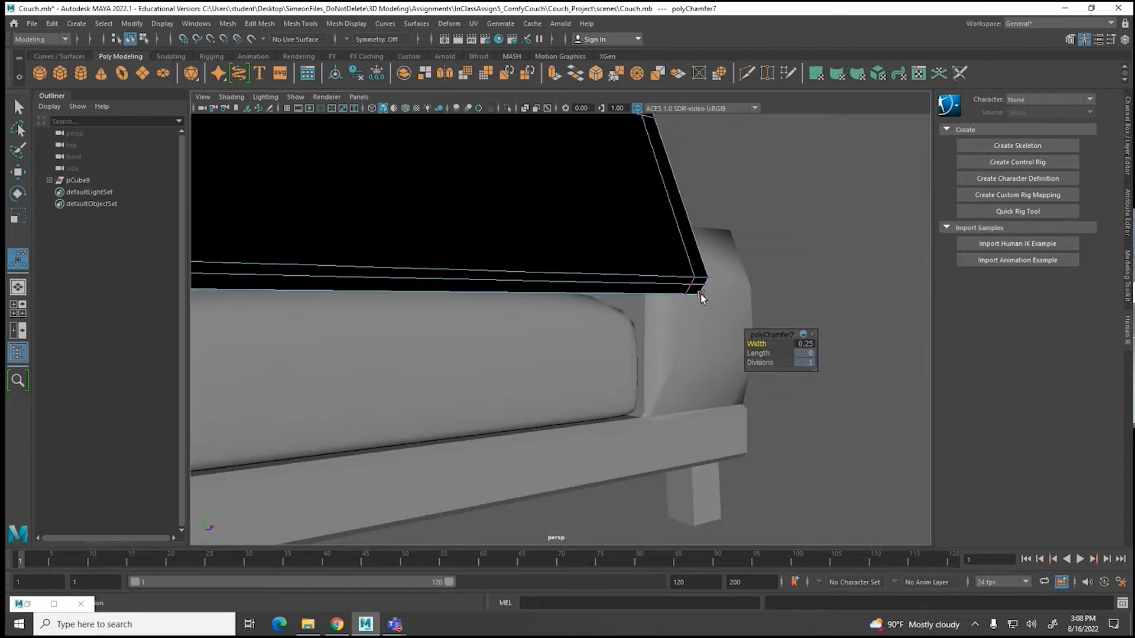
click(700, 293)
key(g)
scroll(706, 326, up, 3)
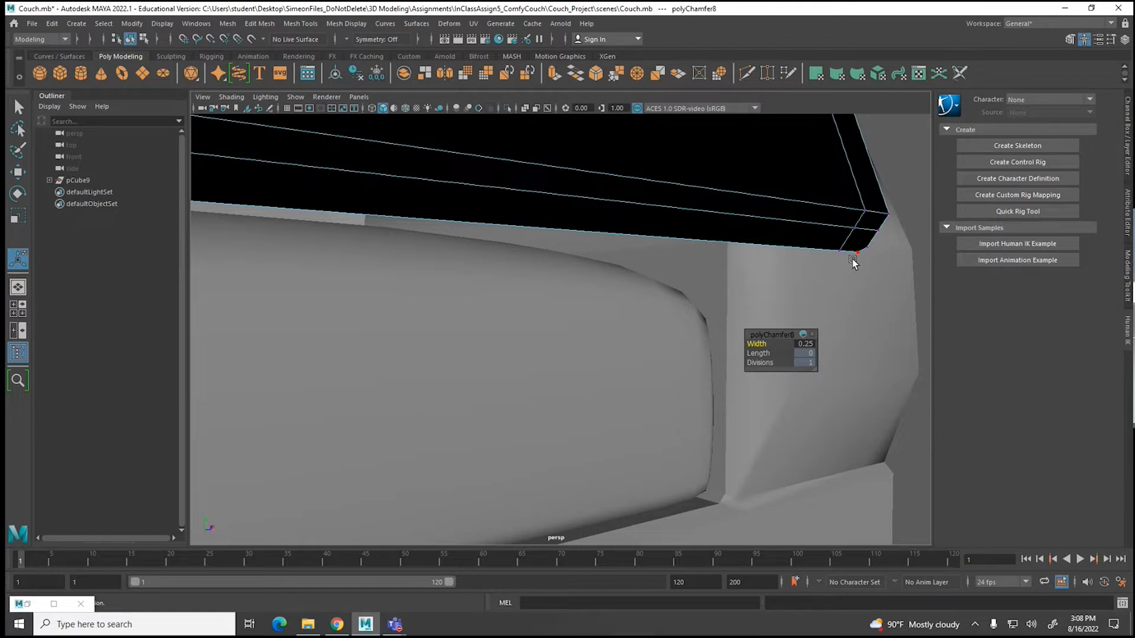
Step: Select the border edge loop of the back cushion panel and extrude it straight away from the couch to give the panel thickness
scroll(792, 234, down, 5)
alt+middle_drag(584, 210, 703, 305)
right_drag(534, 182, 535, 159)
click(530, 180)
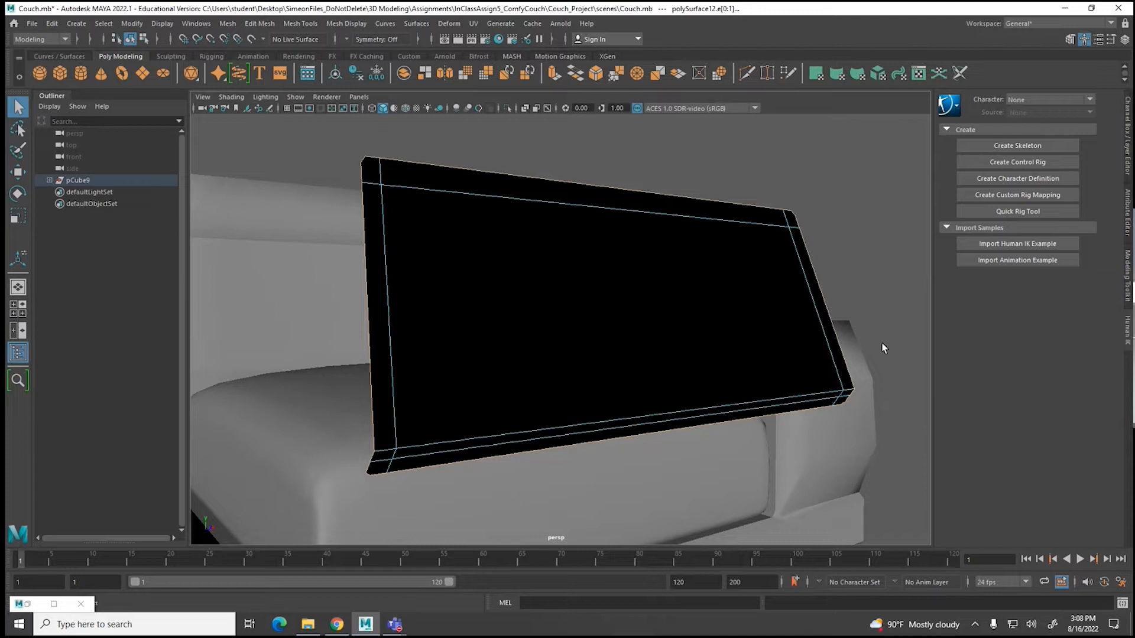
alt+drag(521, 358, 553, 364)
alt+middle_drag(654, 354, 612, 352)
key(w)
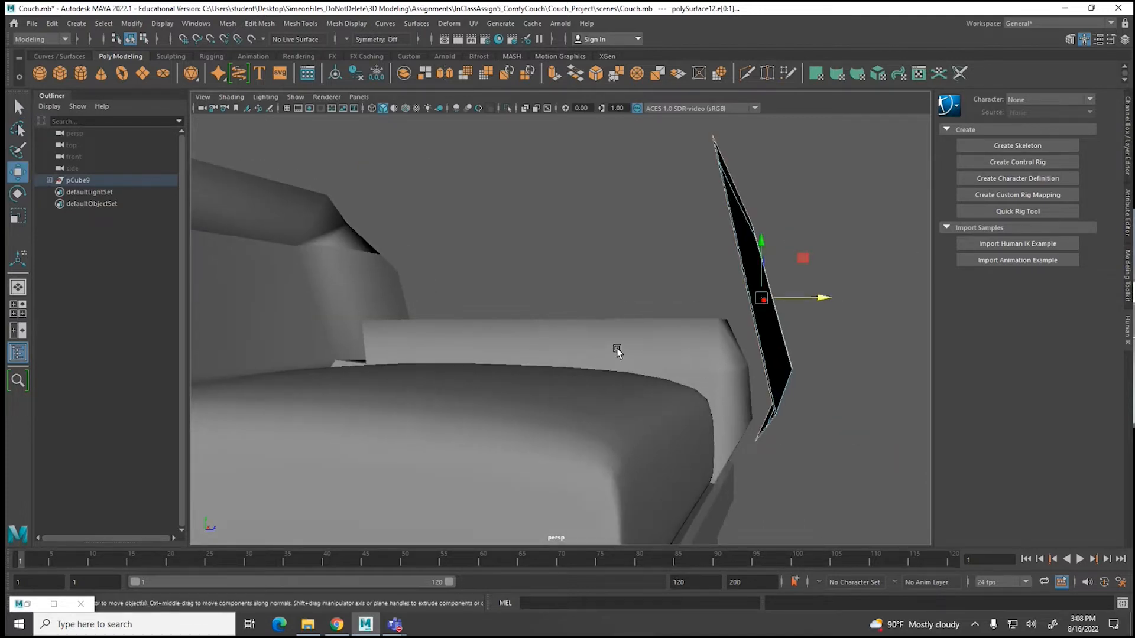
shift+drag(780, 300, 869, 301)
alt+drag(859, 416, 853, 342)
drag(859, 288, 867, 289)
alt+drag(828, 218, 822, 281)
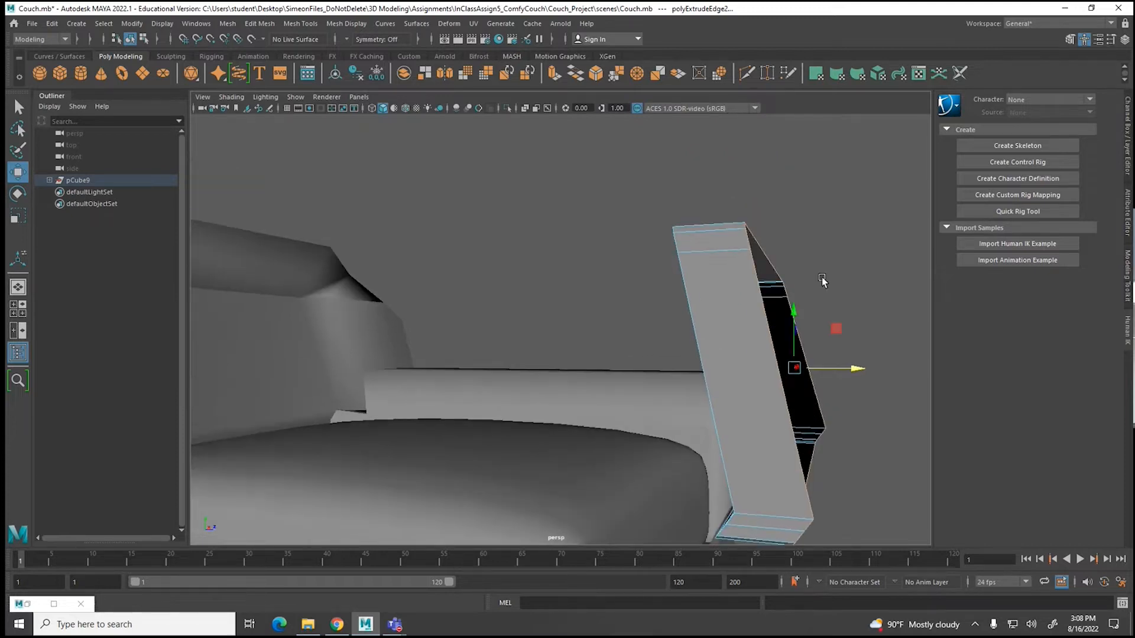
Step: In the side view, move the lower corner vertices on the extruded rim horizontally to line up with each other
alt+drag(868, 460, 831, 442)
right_drag(813, 290, 765, 300)
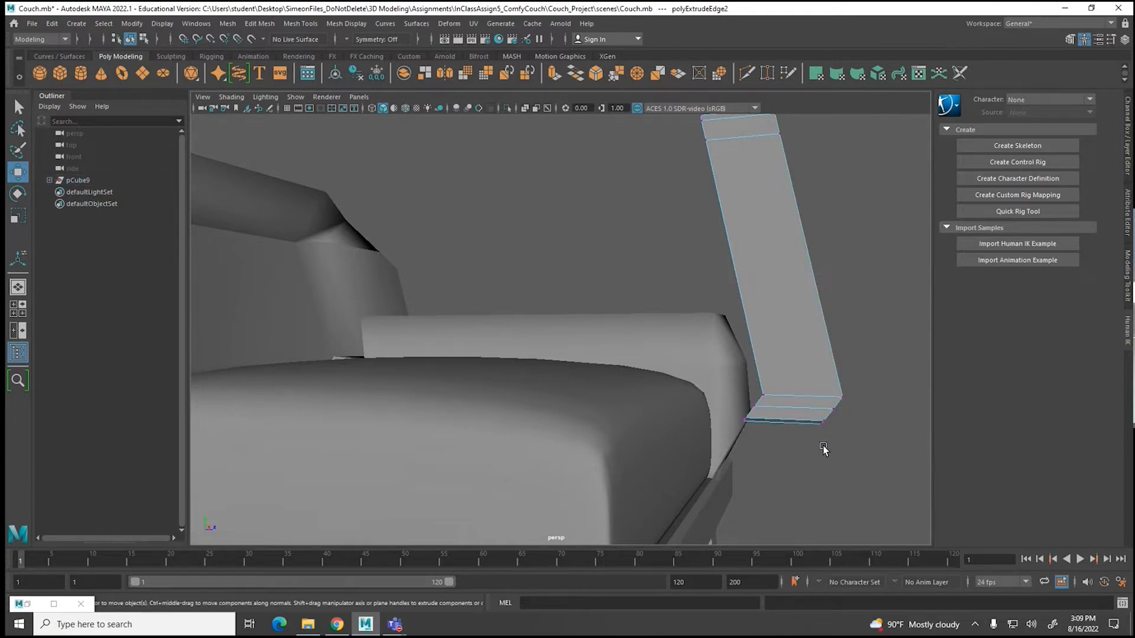
key(space)
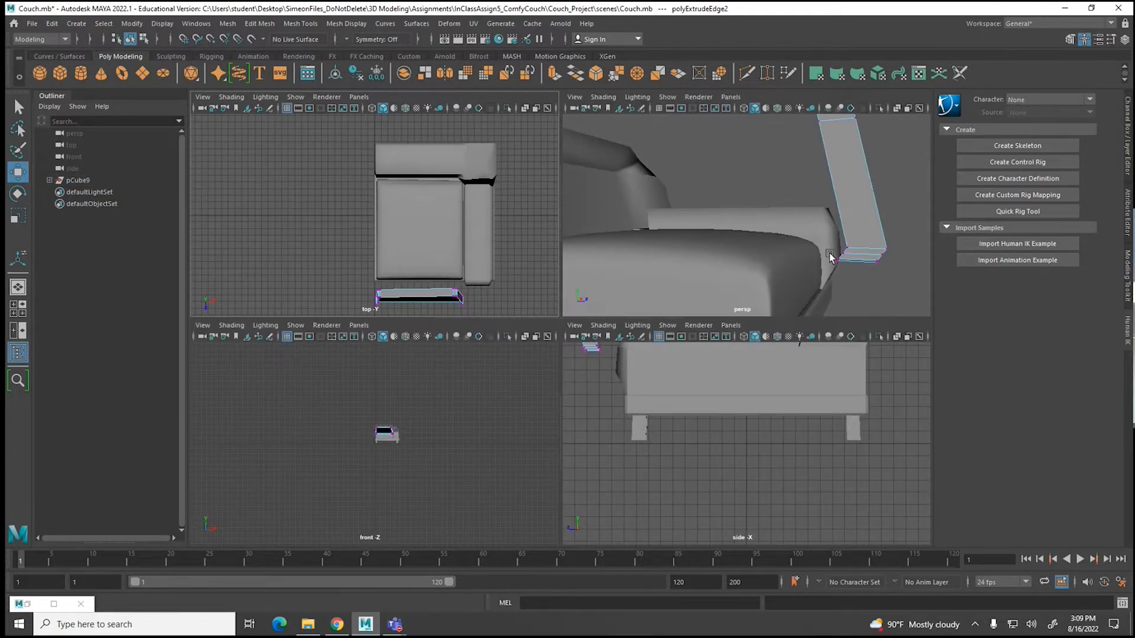
key(space)
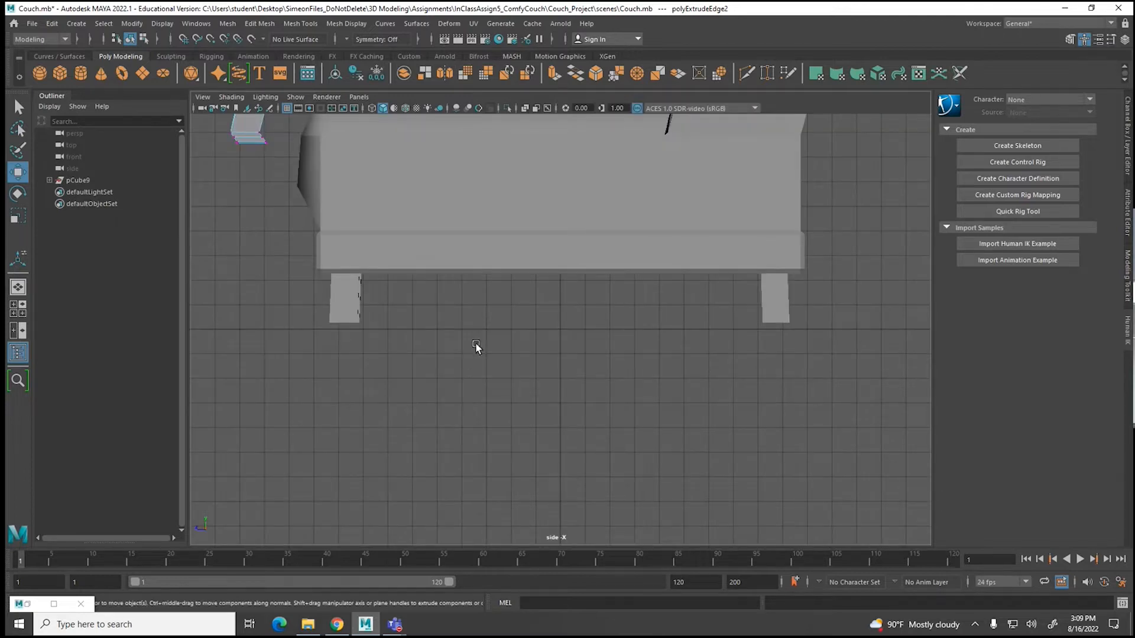
scroll(619, 470, up, 5)
alt+middle_drag(463, 331, 566, 449)
scroll(532, 443, up, 4)
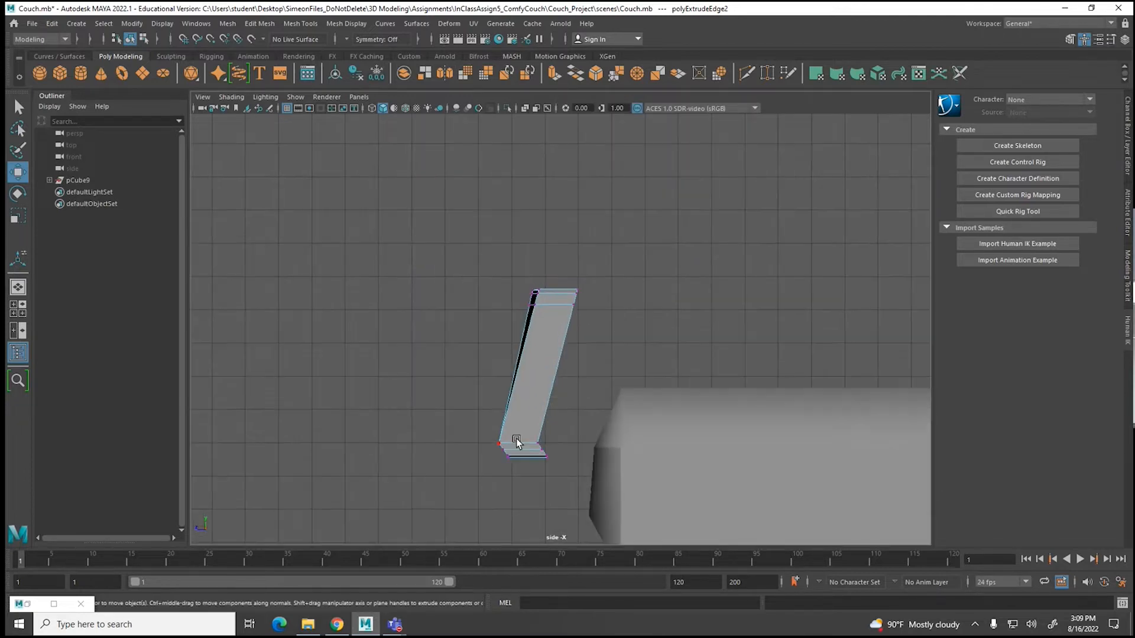
mouse_move(467, 474)
mouse_down()
mouse_move(486, 495)
mouse_move(468, 488)
mouse_move(487, 483)
mouse_move(466, 481)
mouse_up()
click(466, 454)
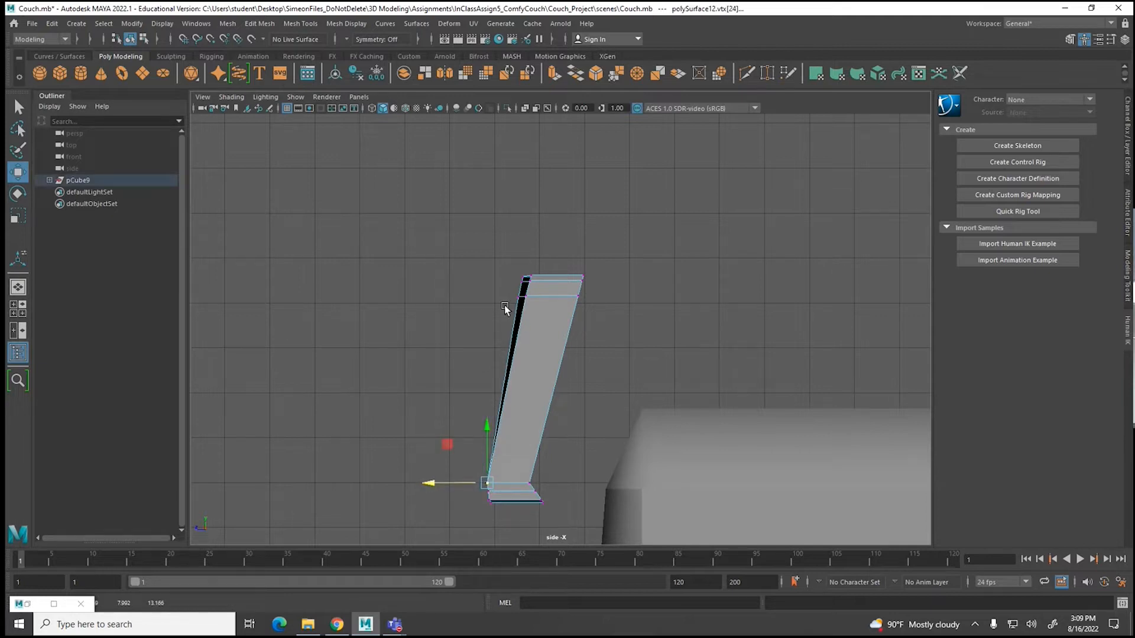
Step: Shift the inset vertices near the rim's upper corner horizontally in the side view to match the outer slanted edge
scroll(519, 306, up, 2)
scroll(514, 301, up, 2)
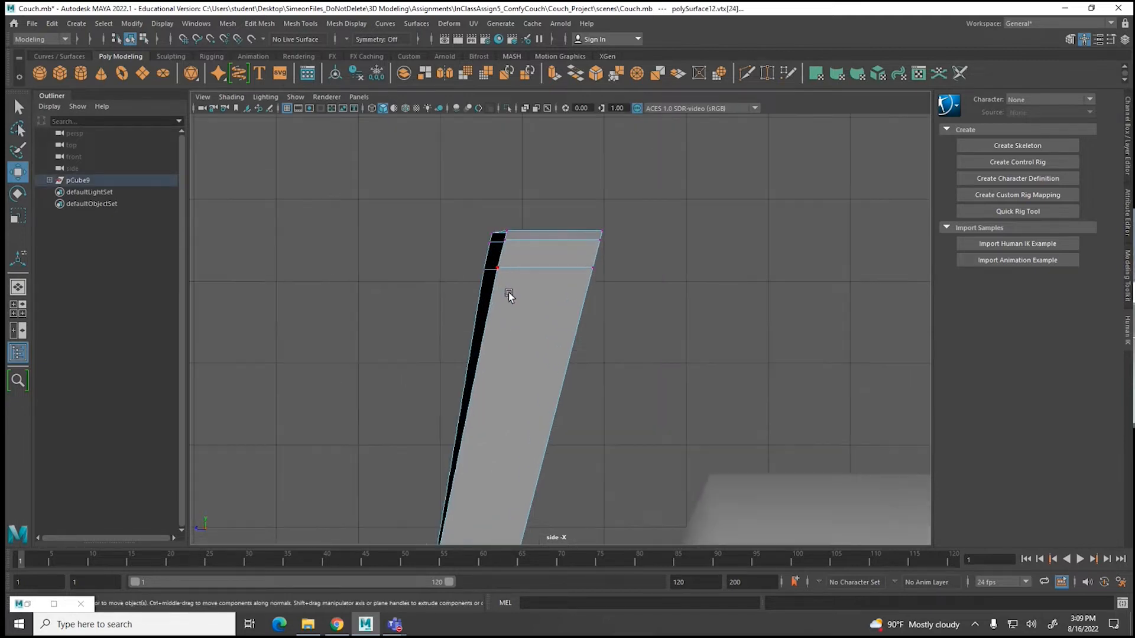
click(496, 267)
drag(496, 267, 470, 240)
click(504, 239)
click(502, 231)
drag(474, 230, 470, 232)
click(450, 208)
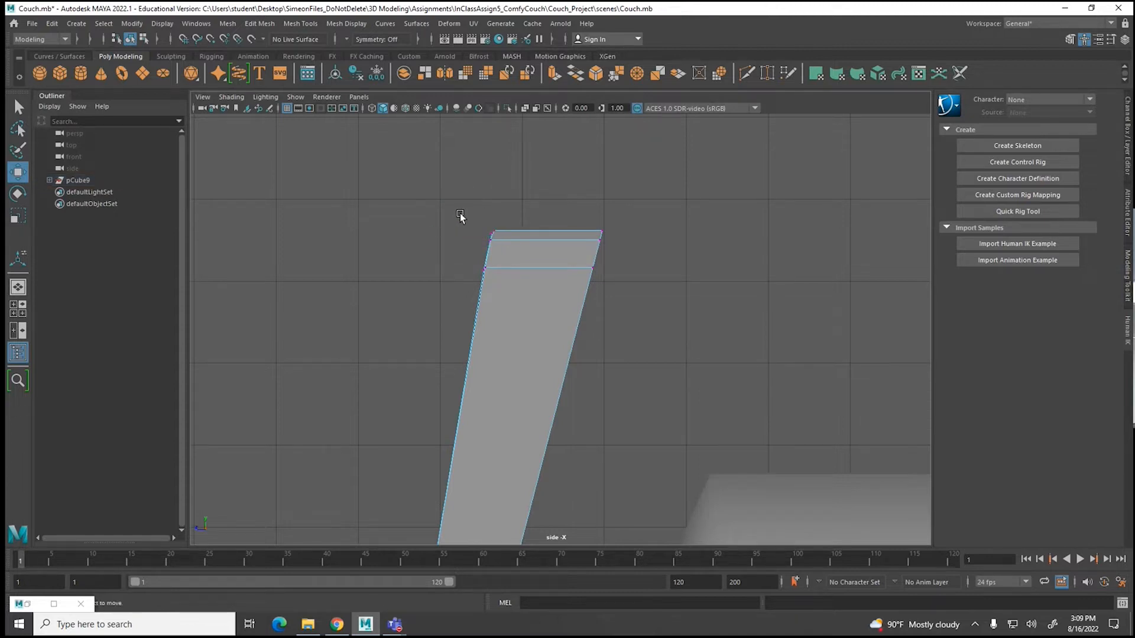
Step: Use wireframe display to find the remaining misaligned vertex at the rim's upper corner and move it onto the outer edge line
scroll(465, 224, up, 4)
scroll(465, 228, up, 1)
key(4)
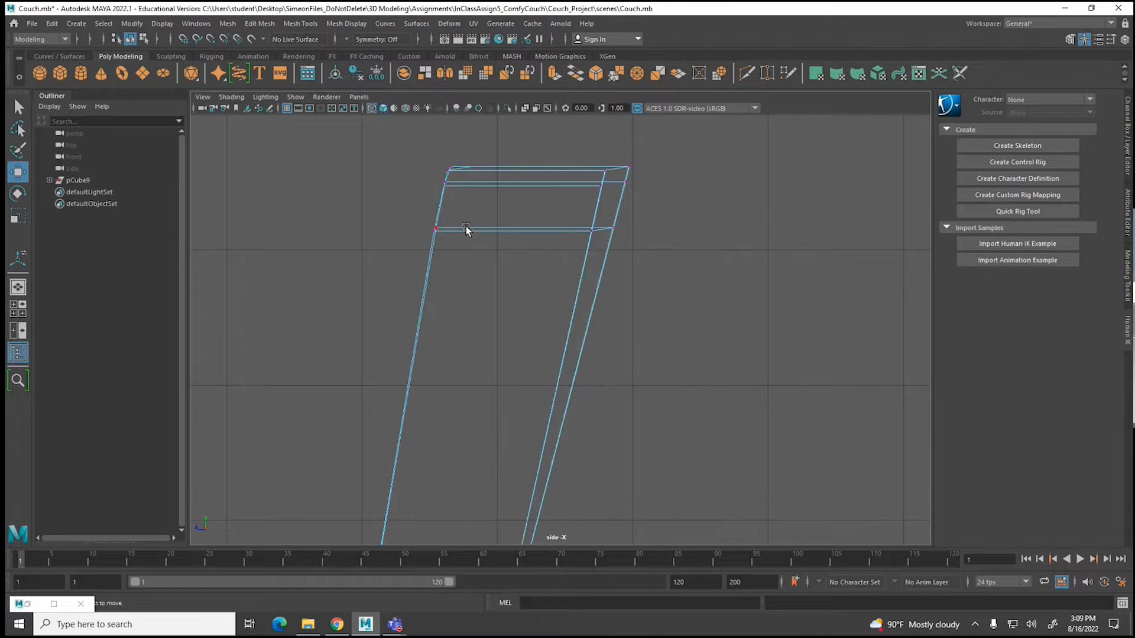
click(468, 172)
drag(449, 168, 429, 170)
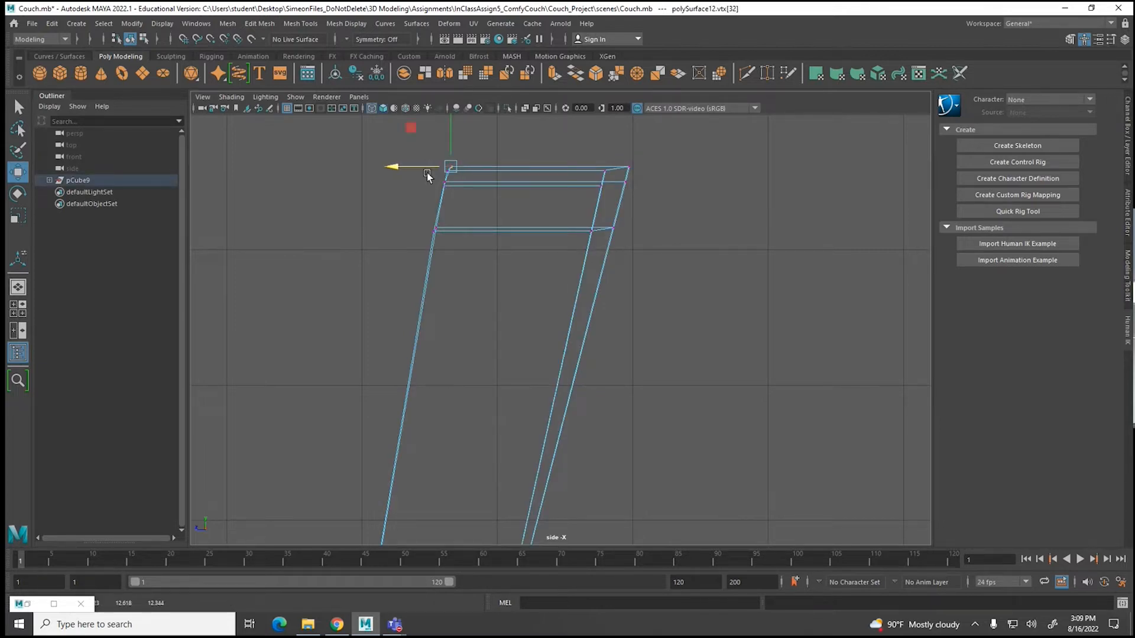
key(5)
mouse_move(415, 154)
mouse_down()
mouse_move(454, 183)
mouse_move(460, 172)
mouse_move(463, 188)
mouse_move(422, 179)
mouse_up()
mouse_move(420, 217)
mouse_down()
mouse_move(452, 241)
mouse_move(411, 232)
mouse_up()
scroll(431, 278, down, 5)
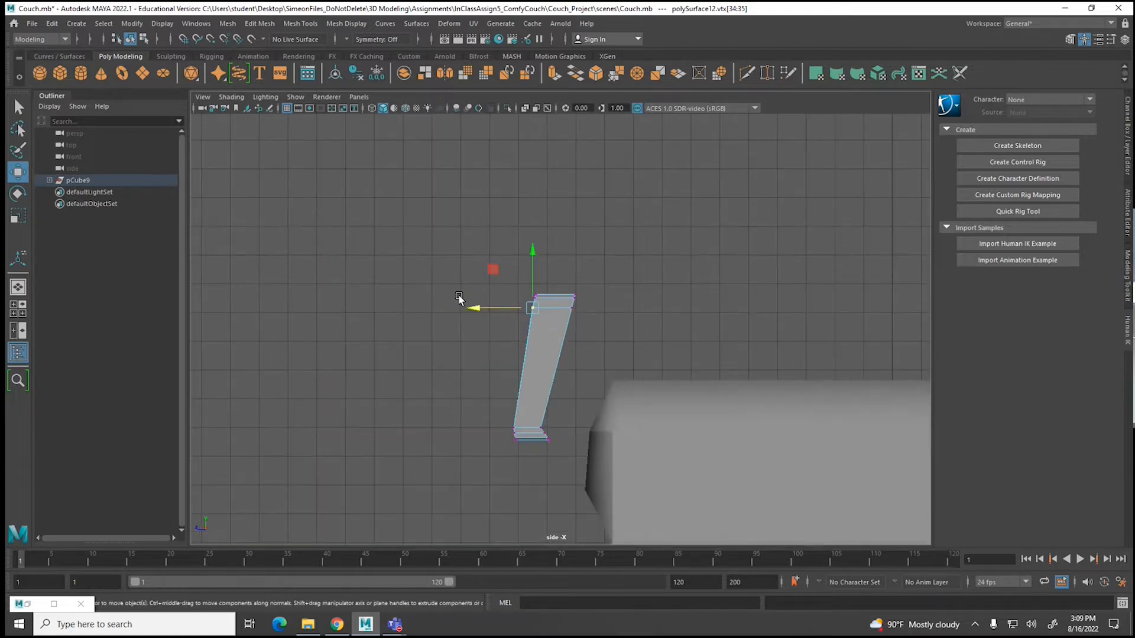
key(space)
key(space)
alt+drag(747, 307, 699, 312)
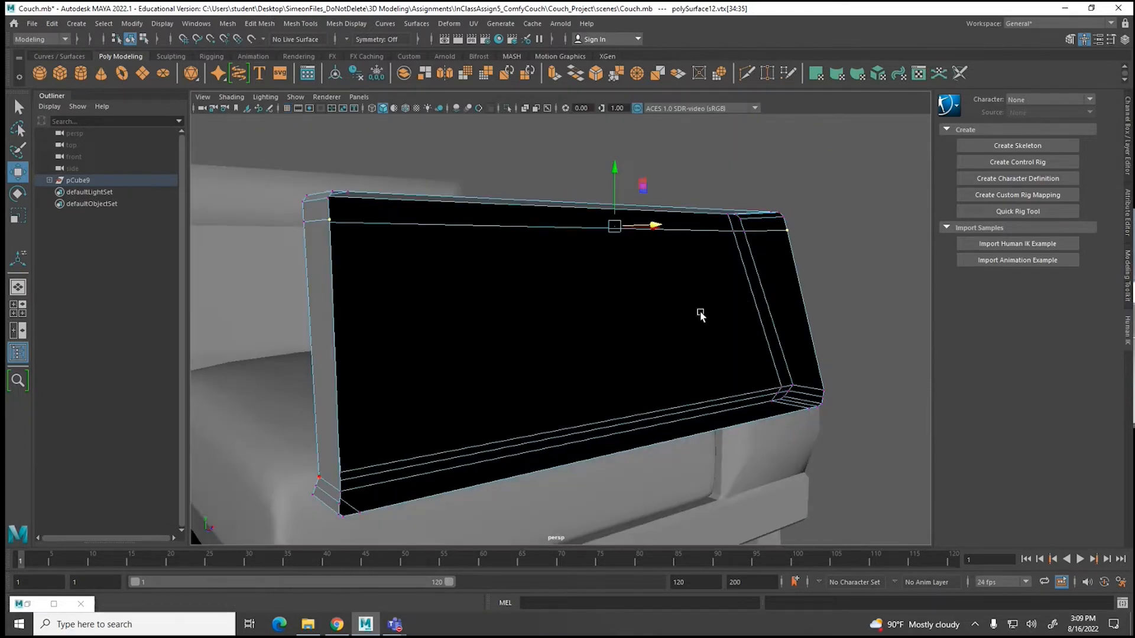
Step: Select the long bottom and top border edges on the panel's open side and bridge them with 2 divisions
right_drag(773, 278, 771, 253)
click(760, 284)
double_click(790, 259)
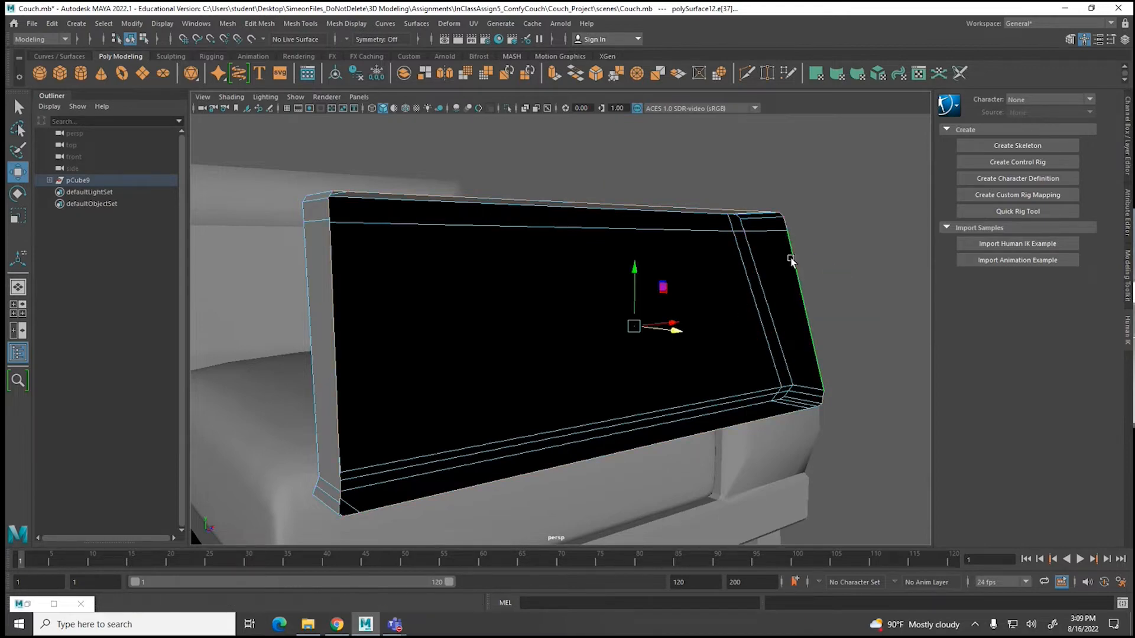
mouse_move(506, 371)
alt+mouse_down()
mouse_move(554, 359)
mouse_move(479, 375)
mouse_move(514, 385)
mouse_move(494, 370)
mouse_move(509, 372)
alt+mouse_up()
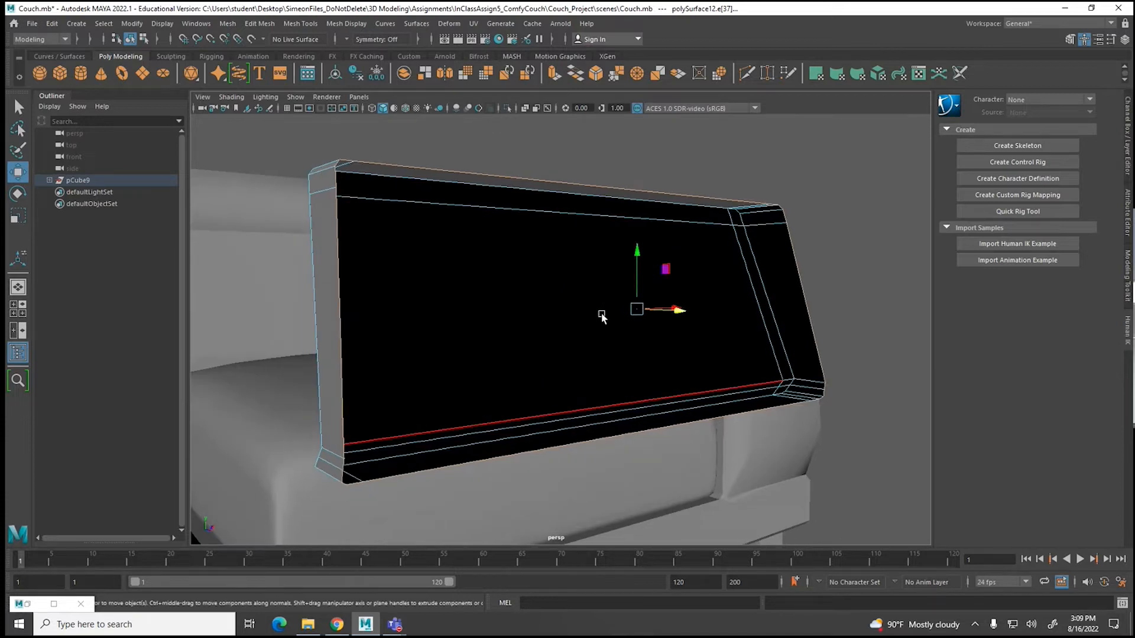
click(344, 385)
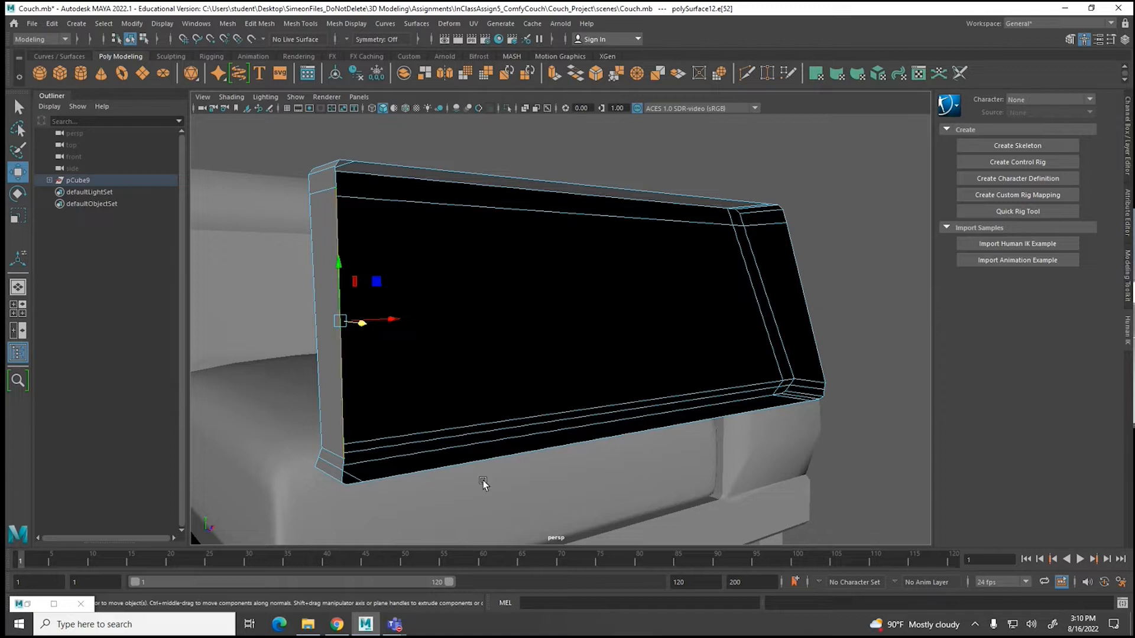
click(536, 449)
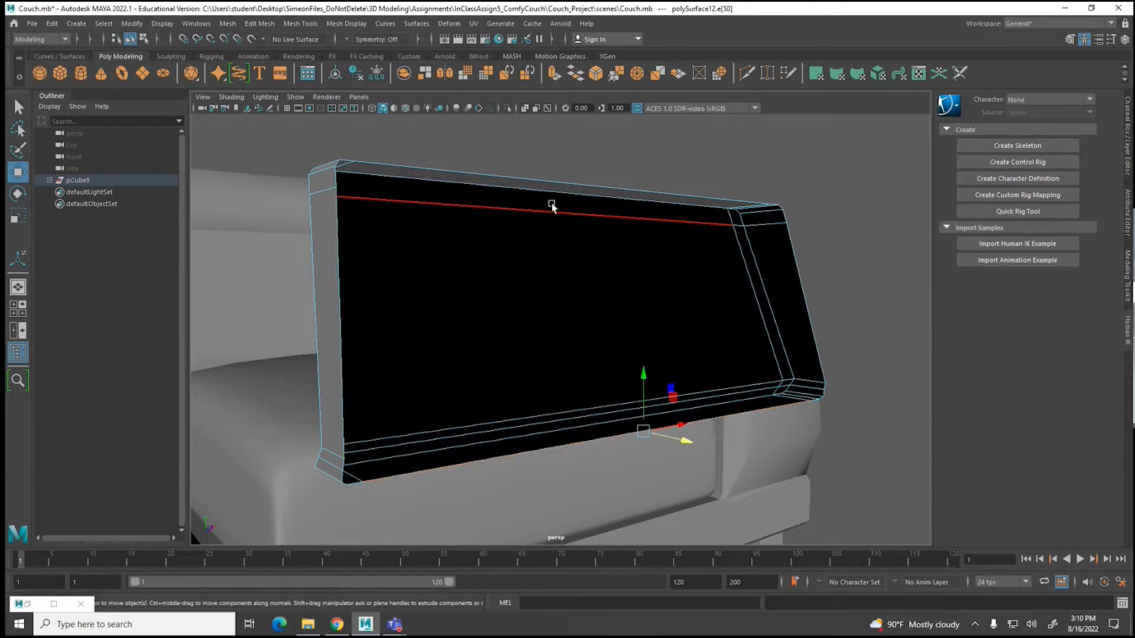
shift+click(552, 182)
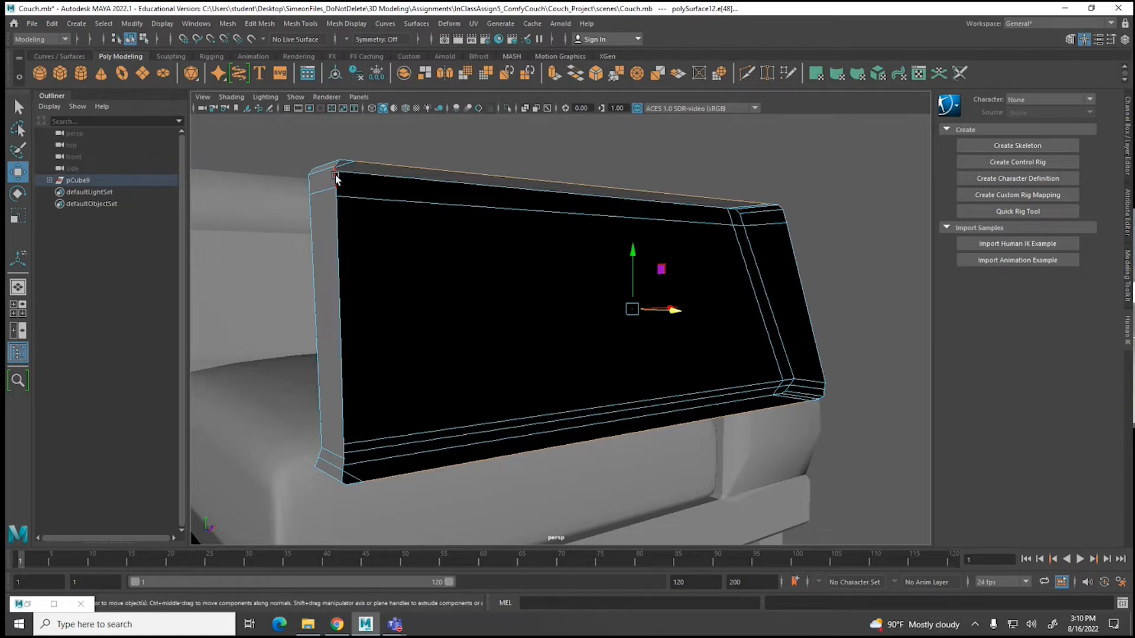
click(228, 23)
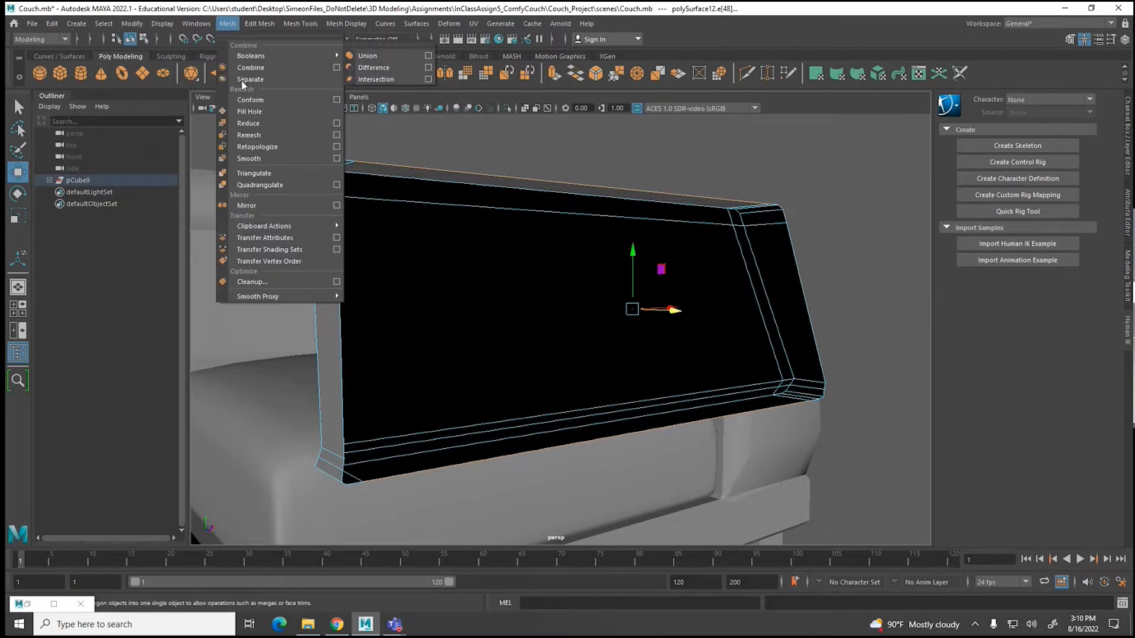
mouse_move(260, 24)
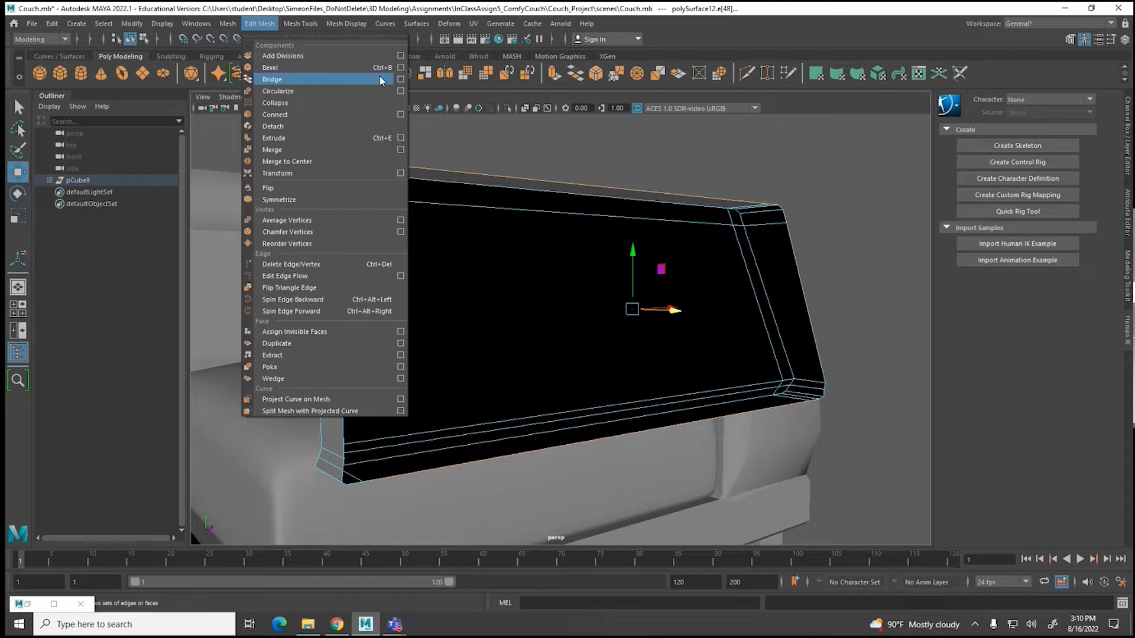
click(401, 83)
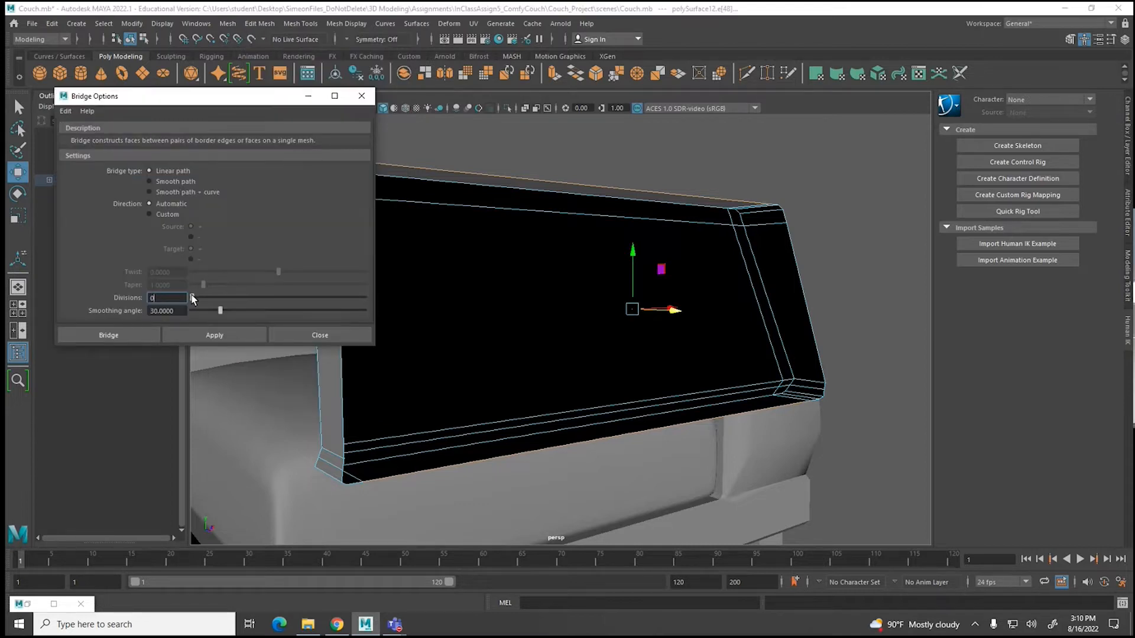
drag(199, 298, 207, 298)
click(109, 335)
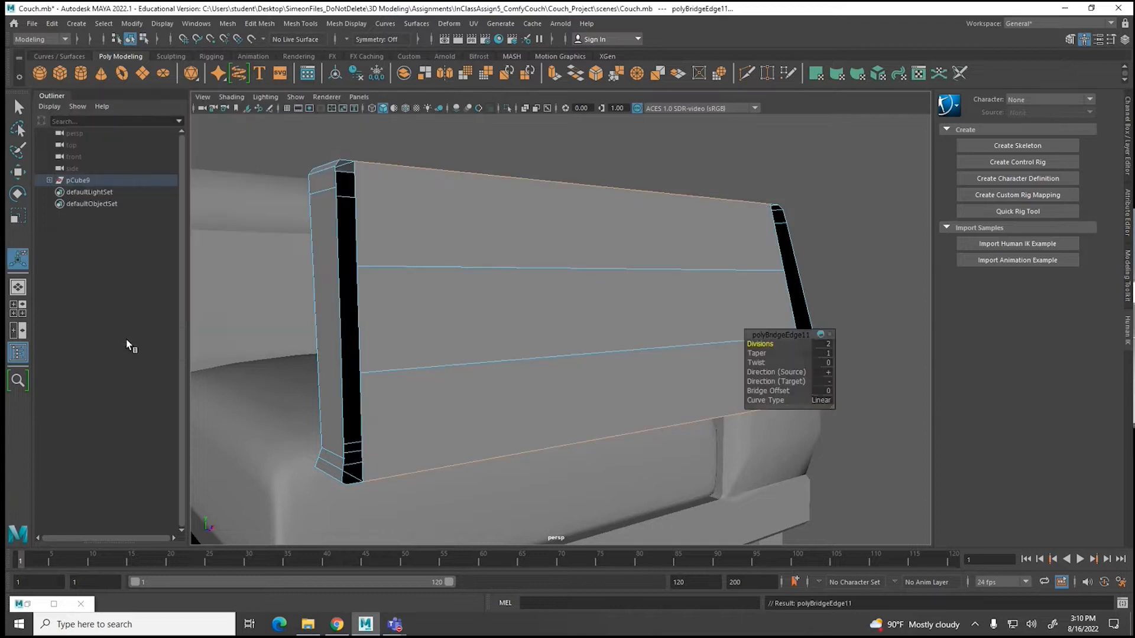
Step: Move the bridge's lower division edge down near the bottom border and its upper division edge up near the top border
click(477, 365)
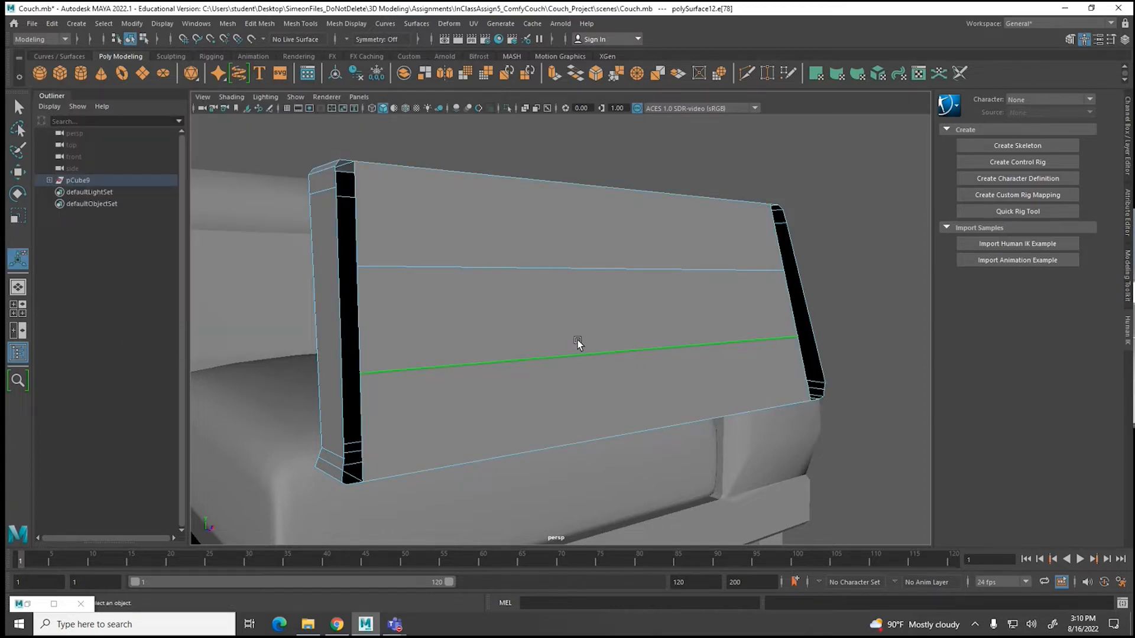
key(w)
drag(636, 289, 633, 363)
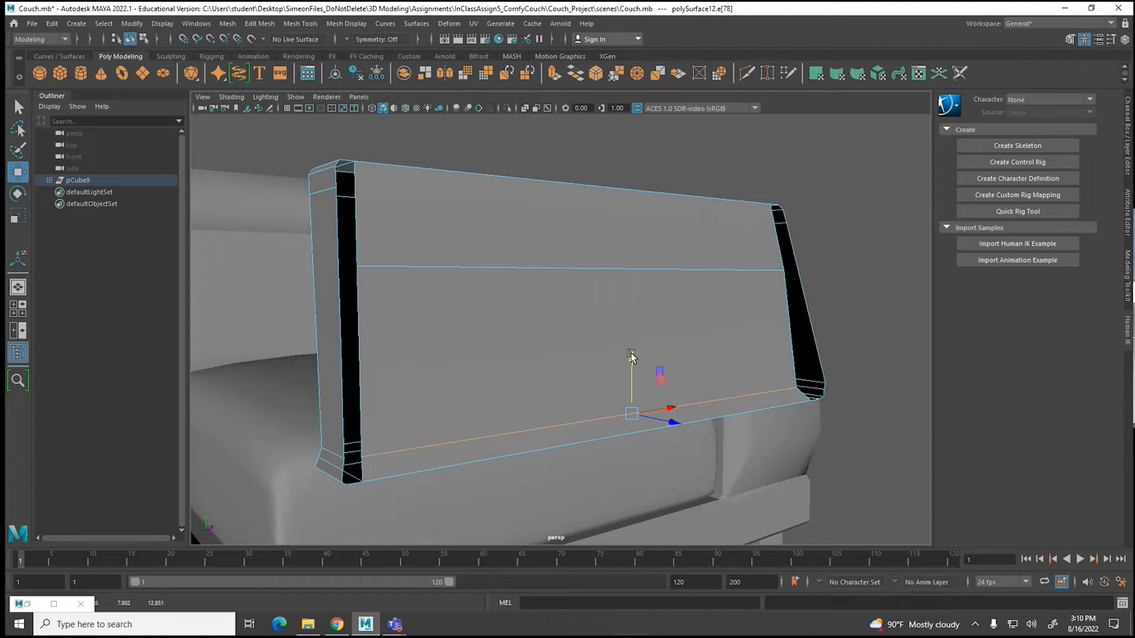
click(595, 264)
drag(618, 211, 623, 152)
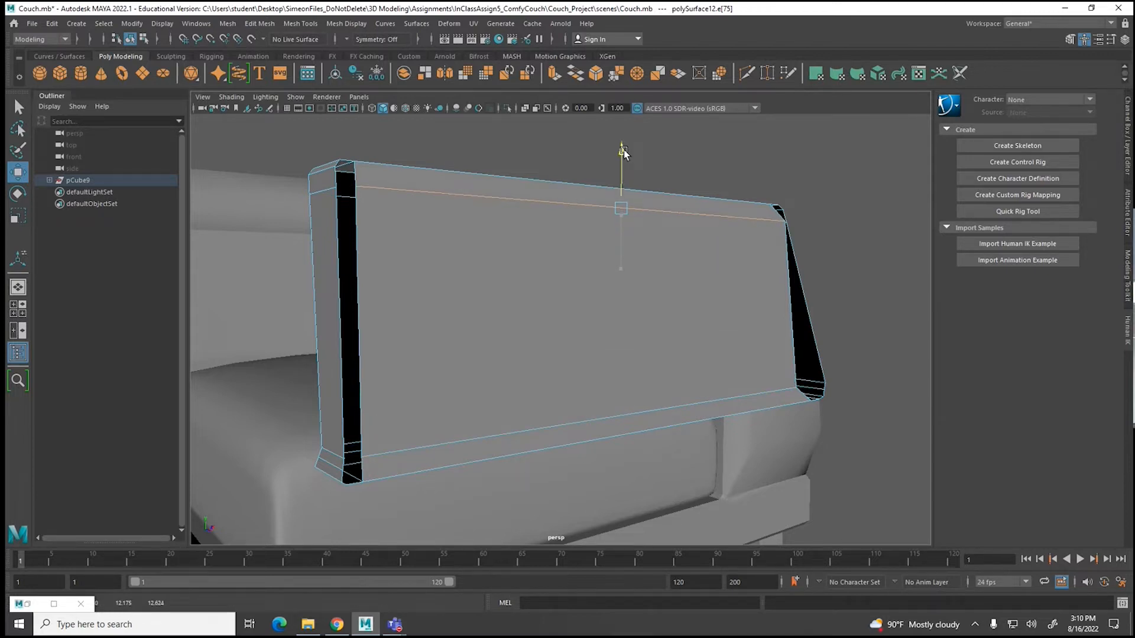
Step: Adjust the vertices at the right ends of the two division edges horizontally beside the open side gap
alt+drag(622, 155, 594, 243)
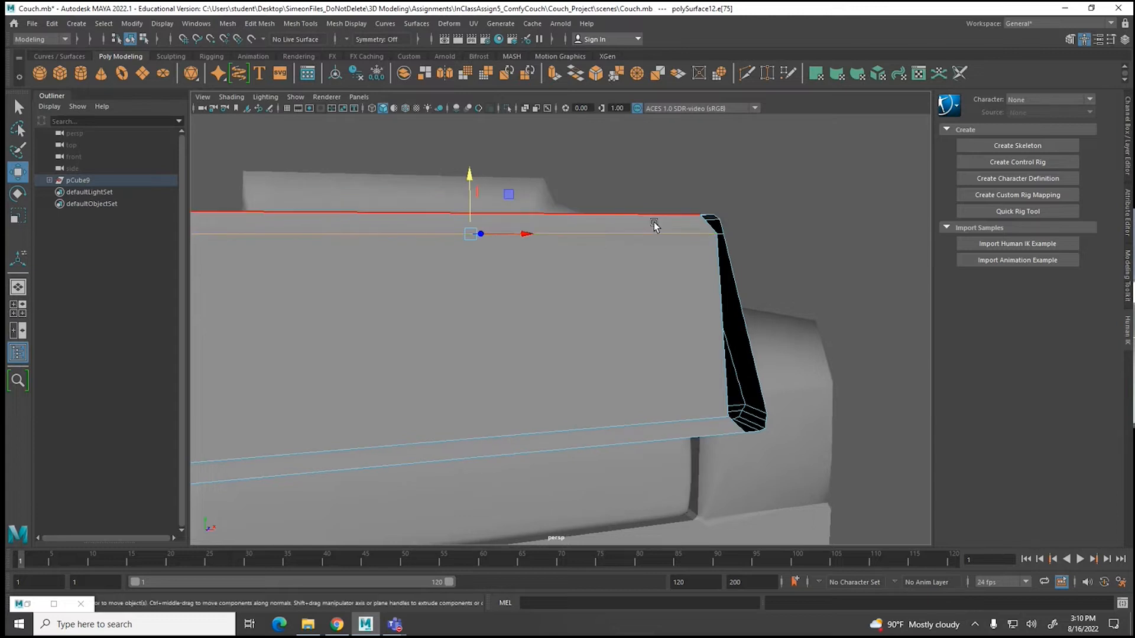
right_drag(654, 230, 666, 230)
click(703, 235)
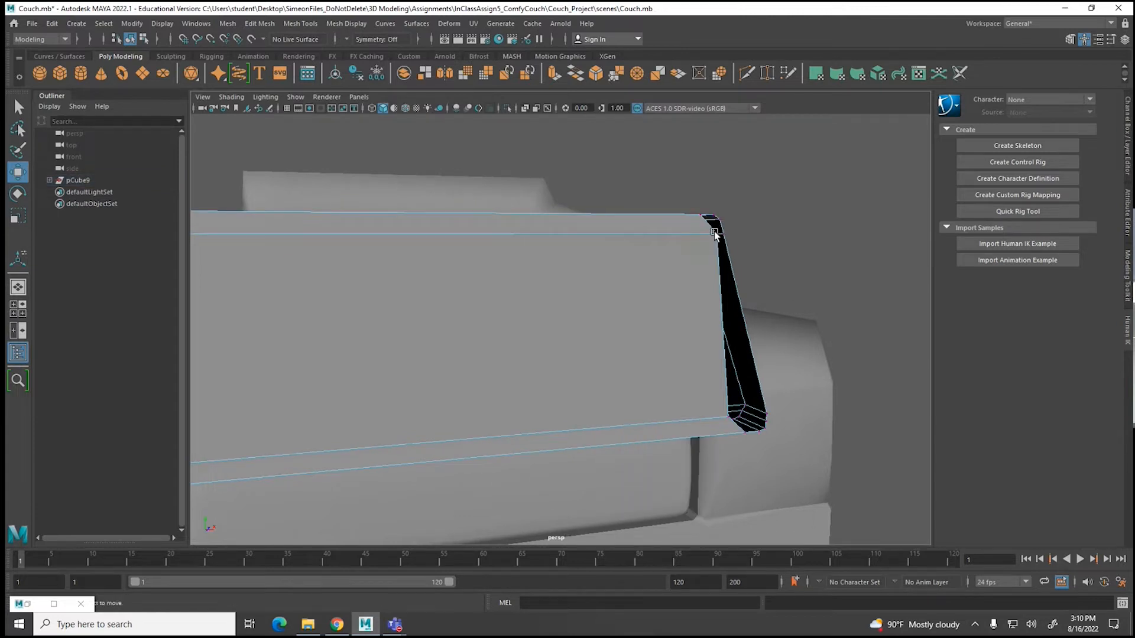
drag(760, 236, 747, 234)
click(731, 418)
drag(770, 414, 786, 413)
Step: Bridge the two long vertical edges of the gap on the cushion's left side, using the reset bridge settings with 0 divisions
alt+drag(591, 406, 703, 387)
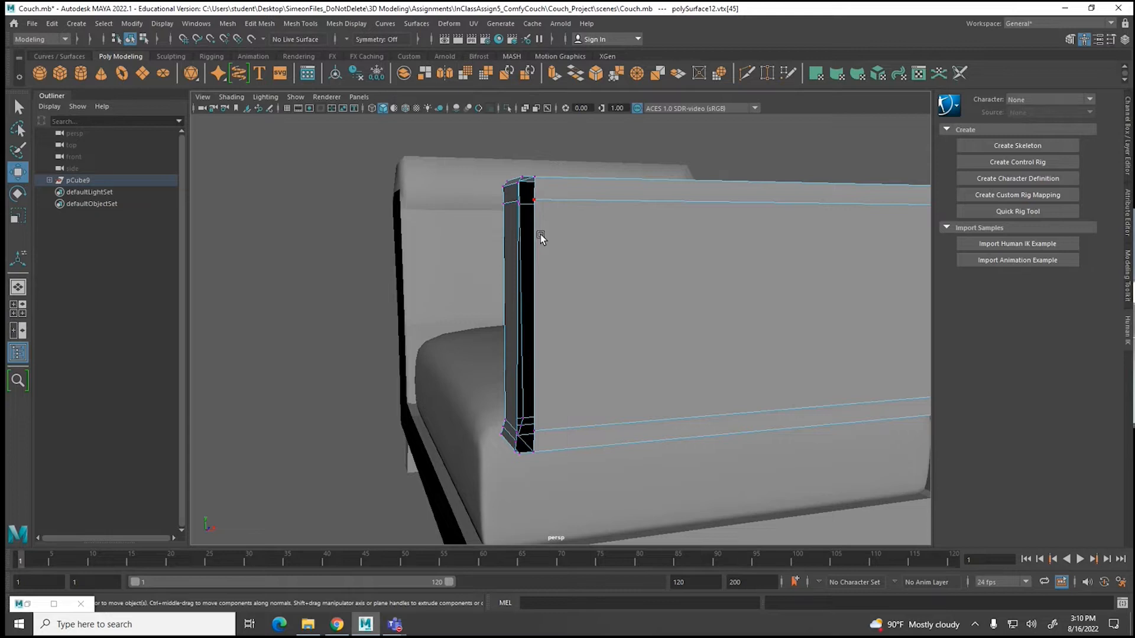
scroll(571, 250, up, 3)
alt+middle_drag(552, 233, 551, 360)
right_drag(552, 374, 541, 272)
alt+middle_drag(559, 435, 539, 344)
click(452, 380)
shift+click(486, 378)
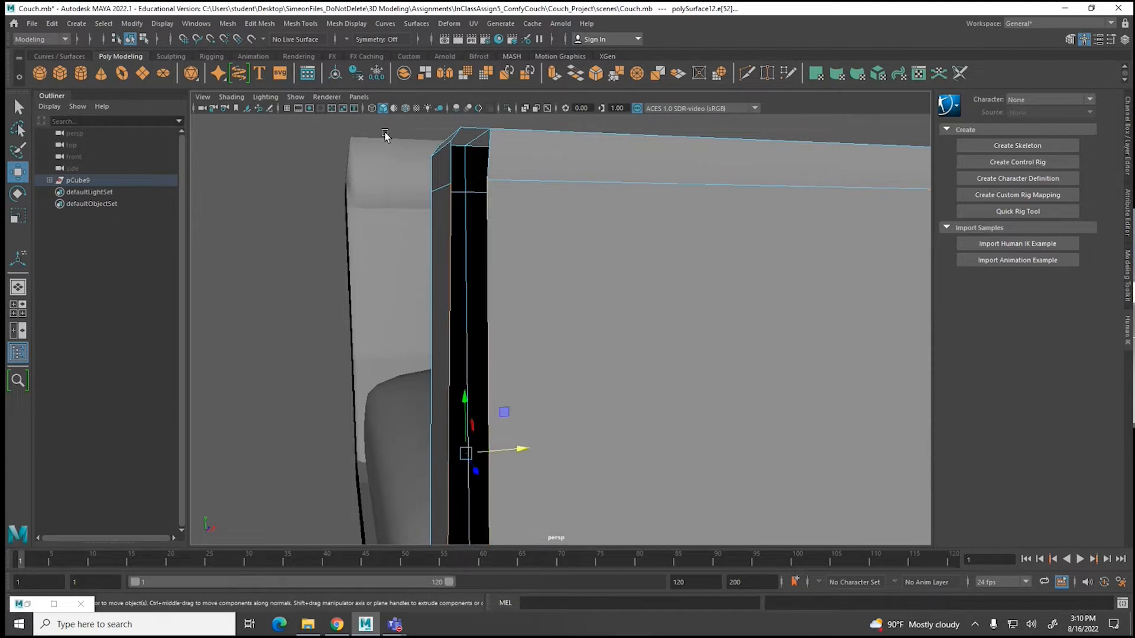
click(258, 24)
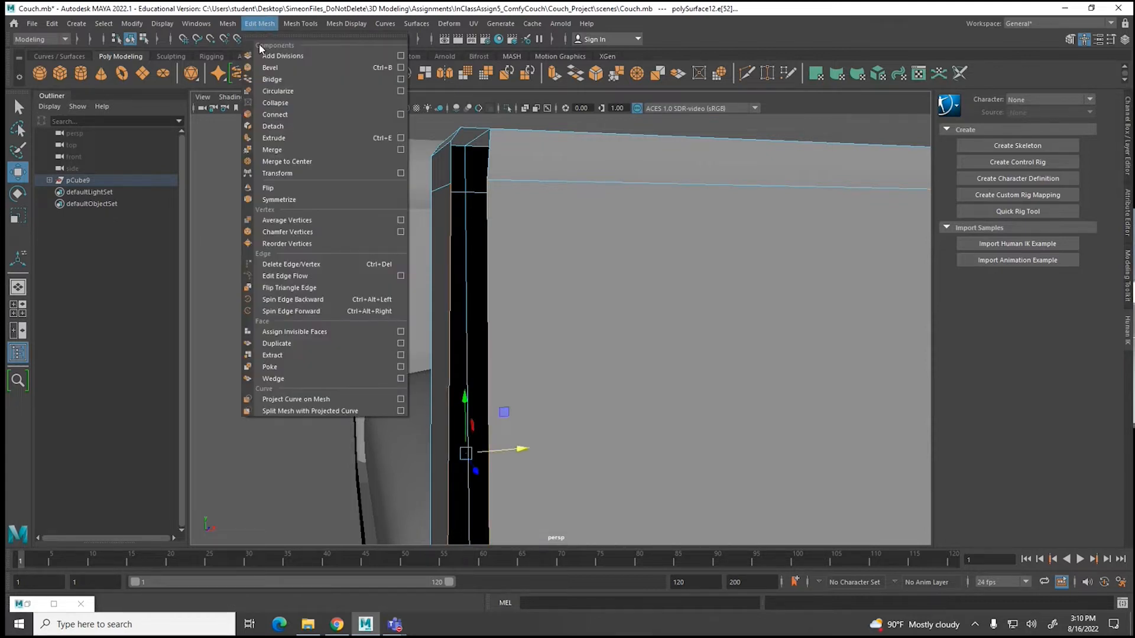
click(401, 79)
click(71, 112)
click(75, 136)
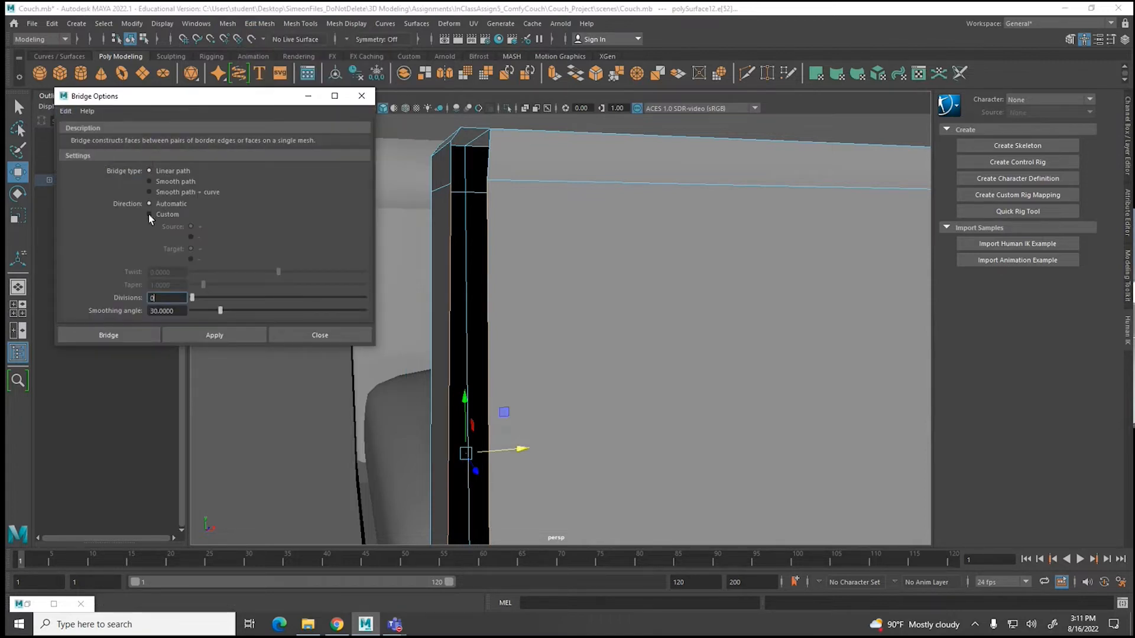
click(135, 335)
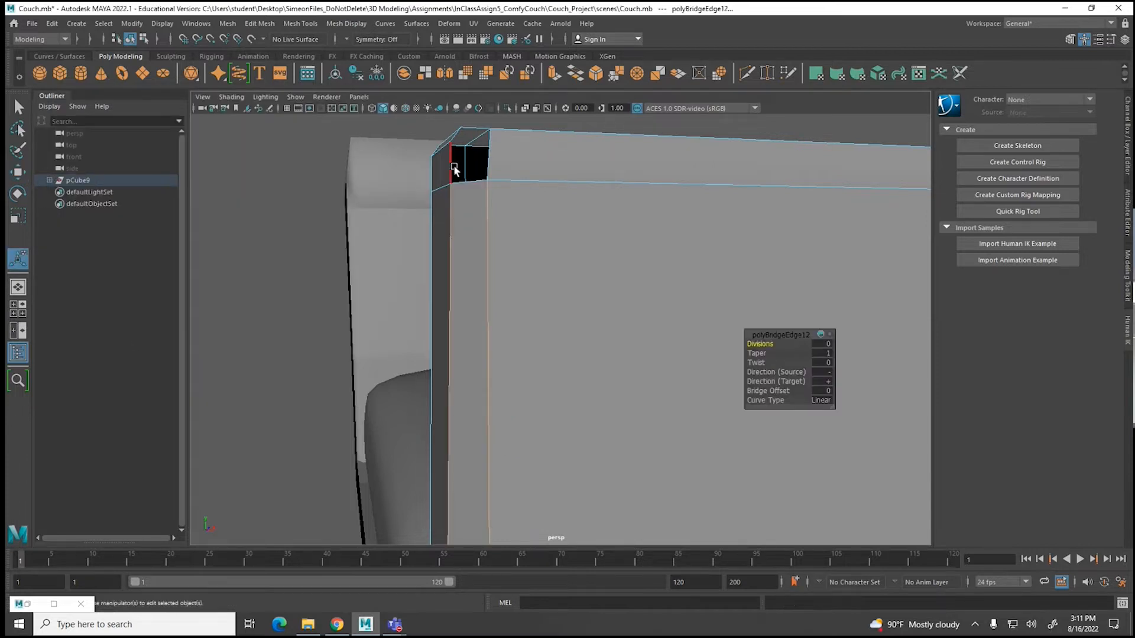
Step: Select the facing vertical border edges of the small open gap at the cushion's upper left corner
click(489, 161)
scroll(490, 163, down, 5)
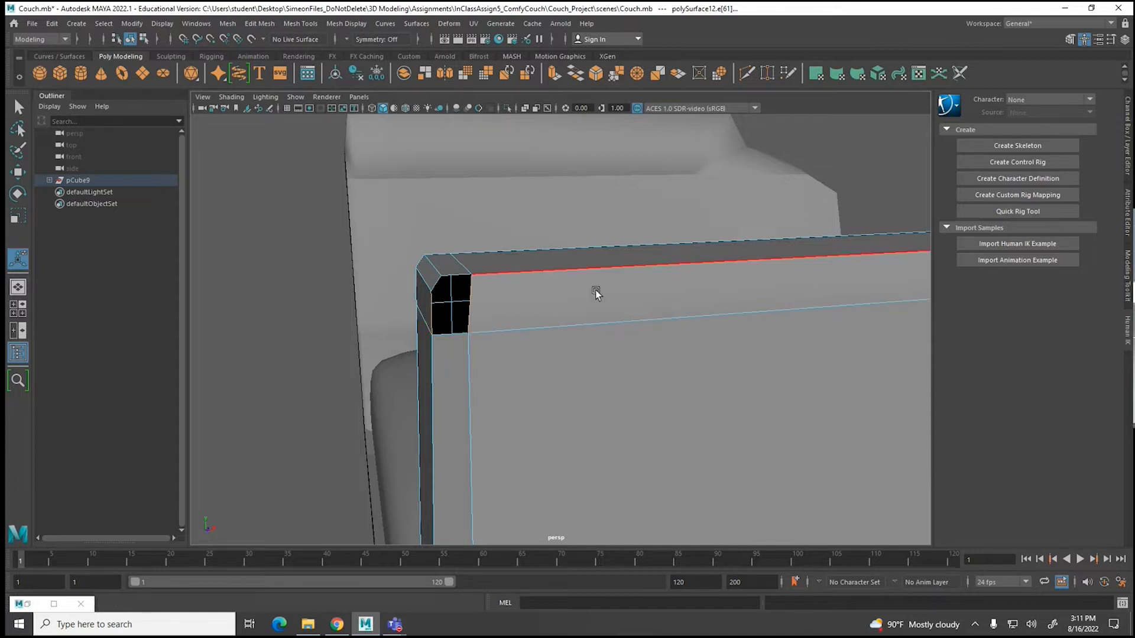
alt+middle_drag(676, 302, 582, 305)
scroll(588, 306, down, 2)
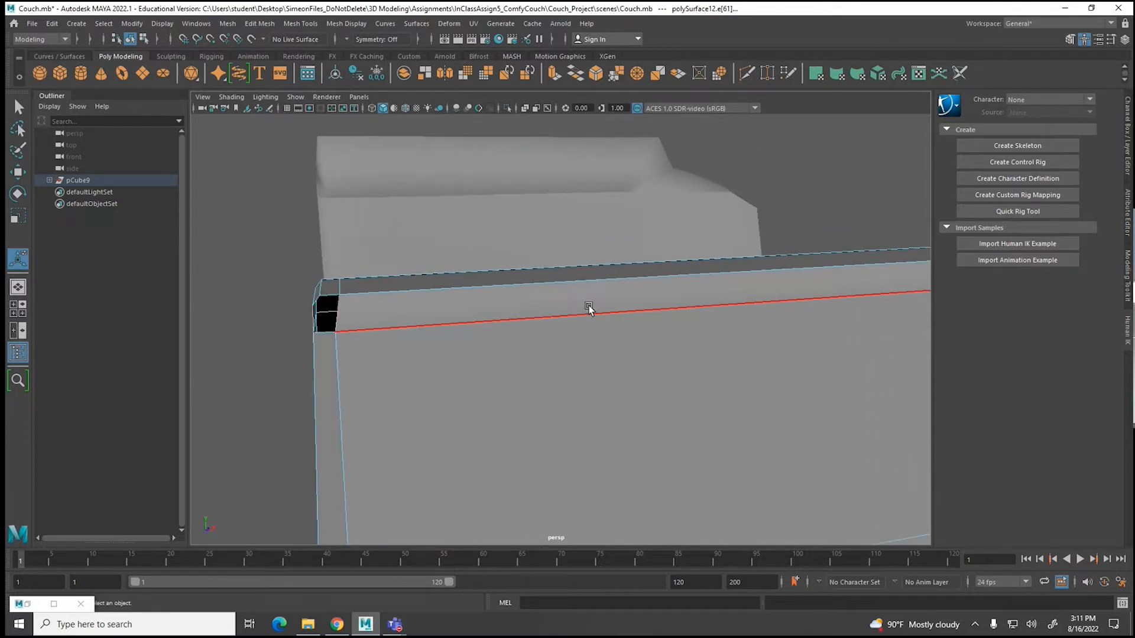
alt+drag(411, 319, 519, 321)
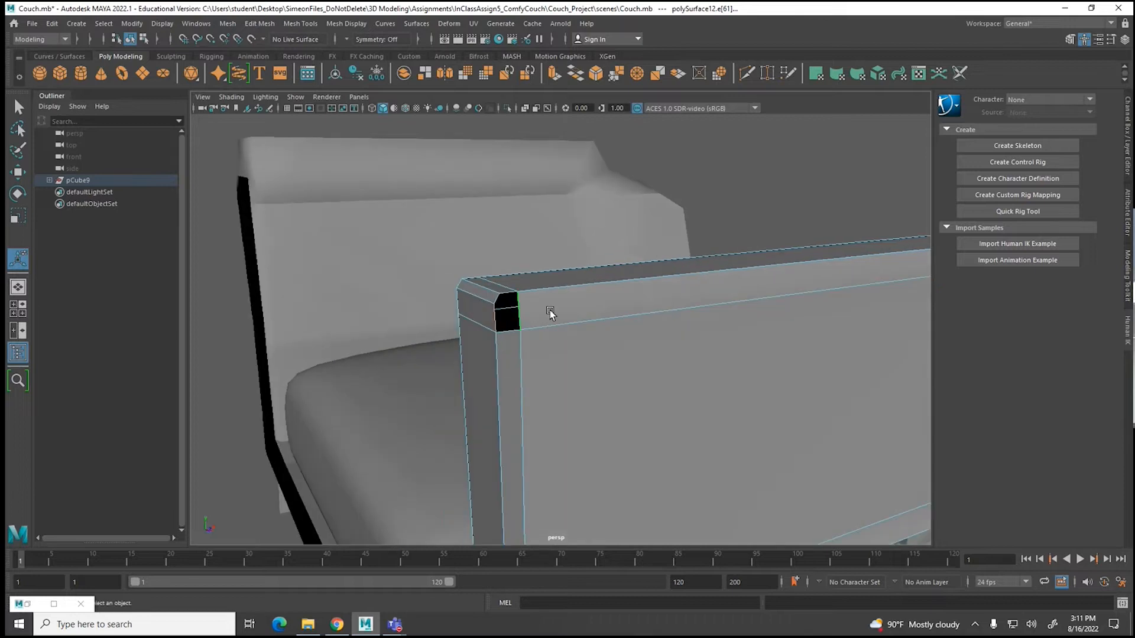
Step: Delete the long narrow face running along the upper edge of the couch panel's front
mouse_move(535, 313)
right_down()
mouse_move(546, 306)
mouse_move(552, 321)
right_up()
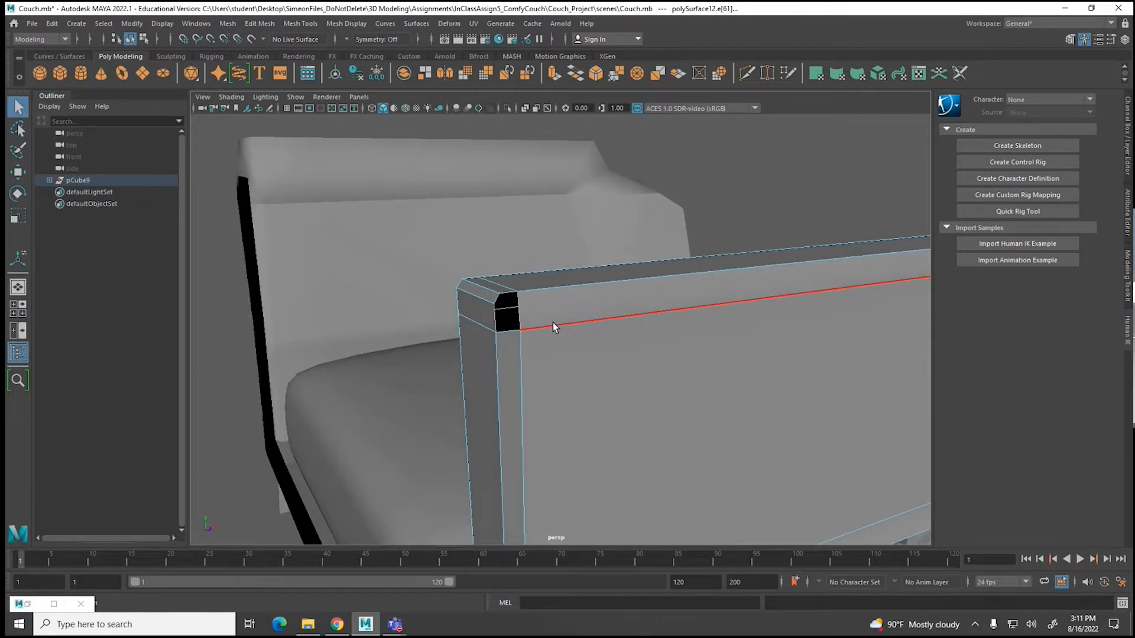
click(552, 322)
click(558, 286)
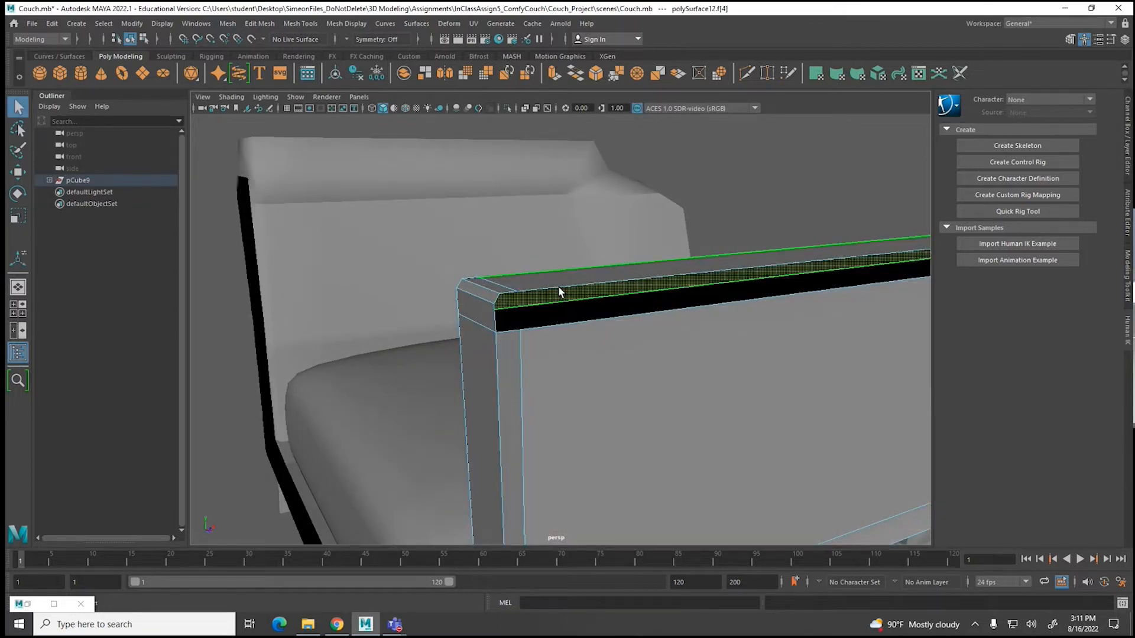
Step: Bridge the two long border edges of the open strip along the panel's upper edge, using 1 division
right_drag(556, 289, 556, 246)
click(569, 287)
ctrl+shift+click(570, 322)
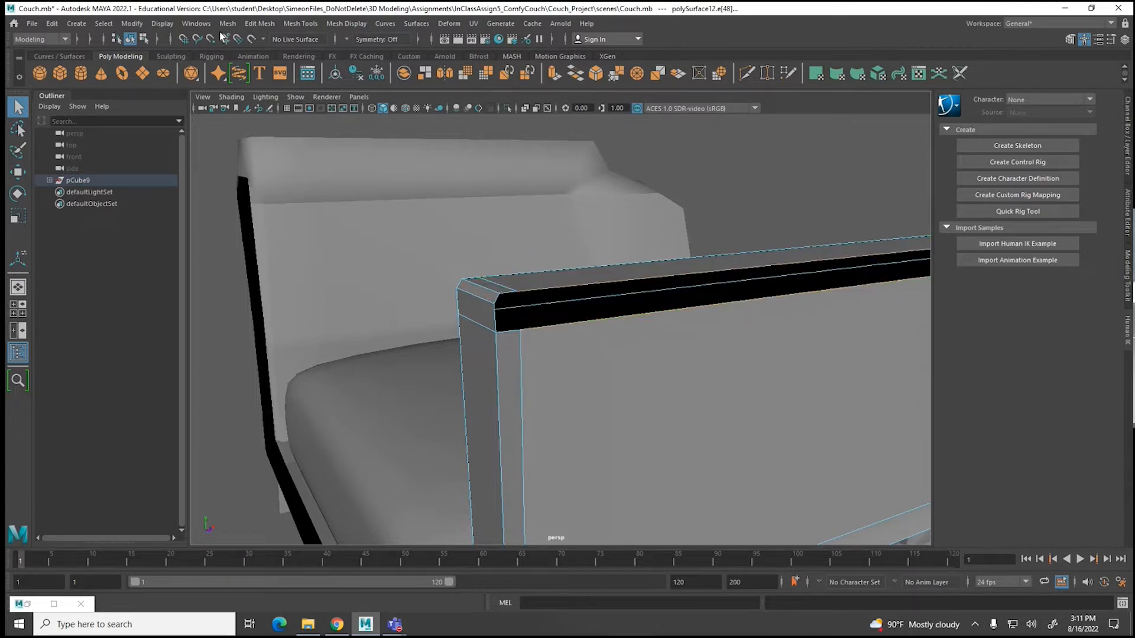
click(259, 24)
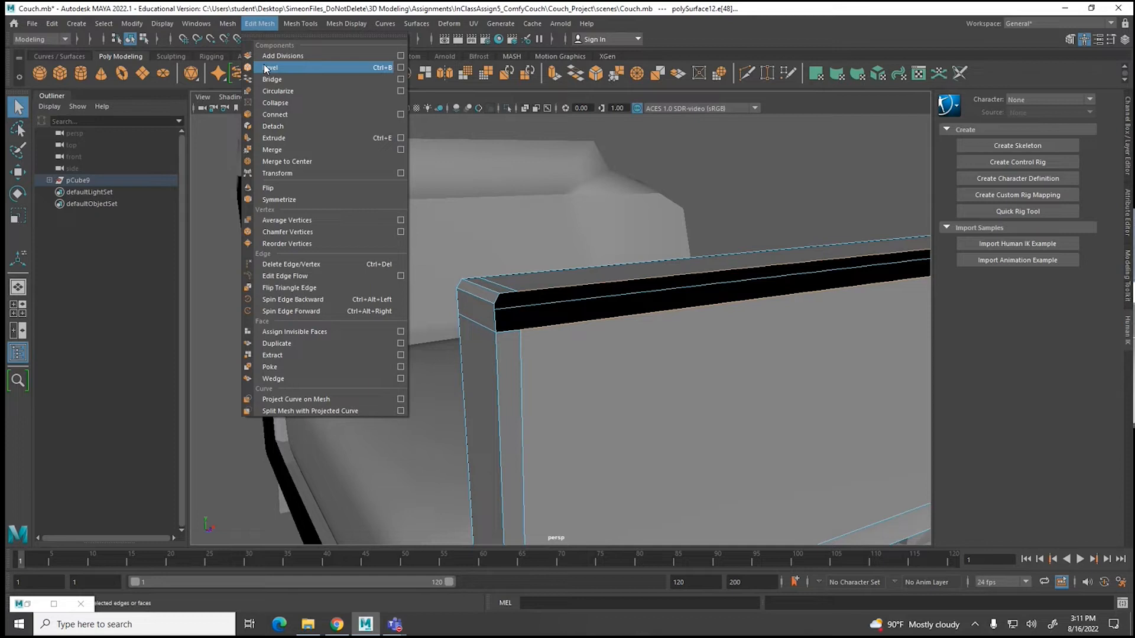
click(401, 80)
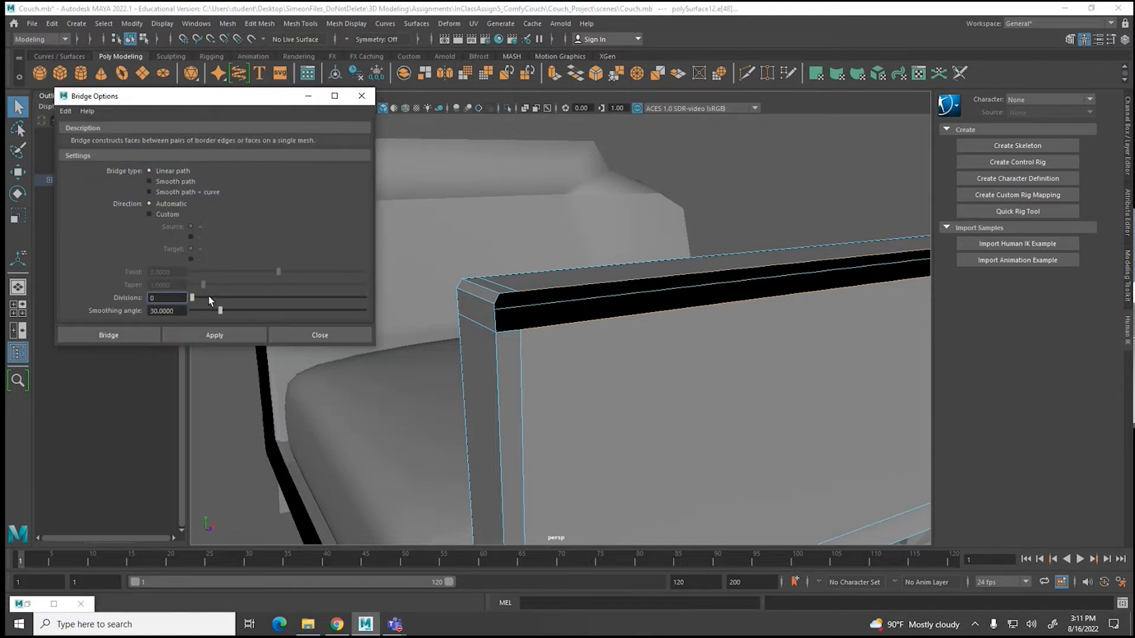
drag(195, 298, 199, 300)
click(130, 331)
Step: Close both small gaps at the near upper corner by bridging their opposite side edges with 0 divisions
click(500, 324)
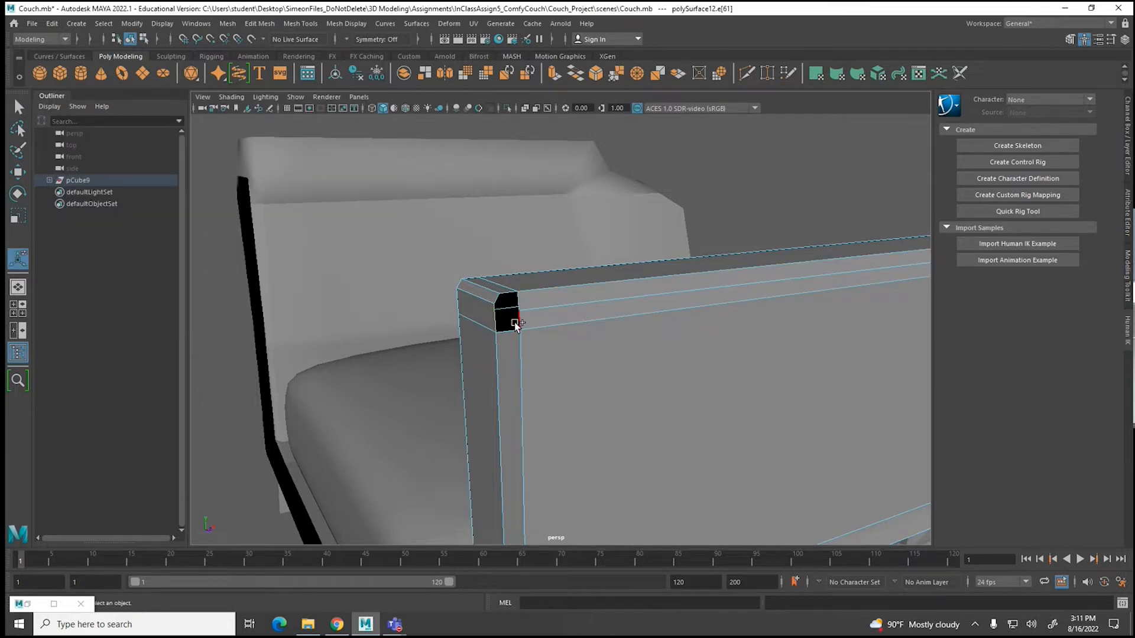
click(254, 26)
click(392, 77)
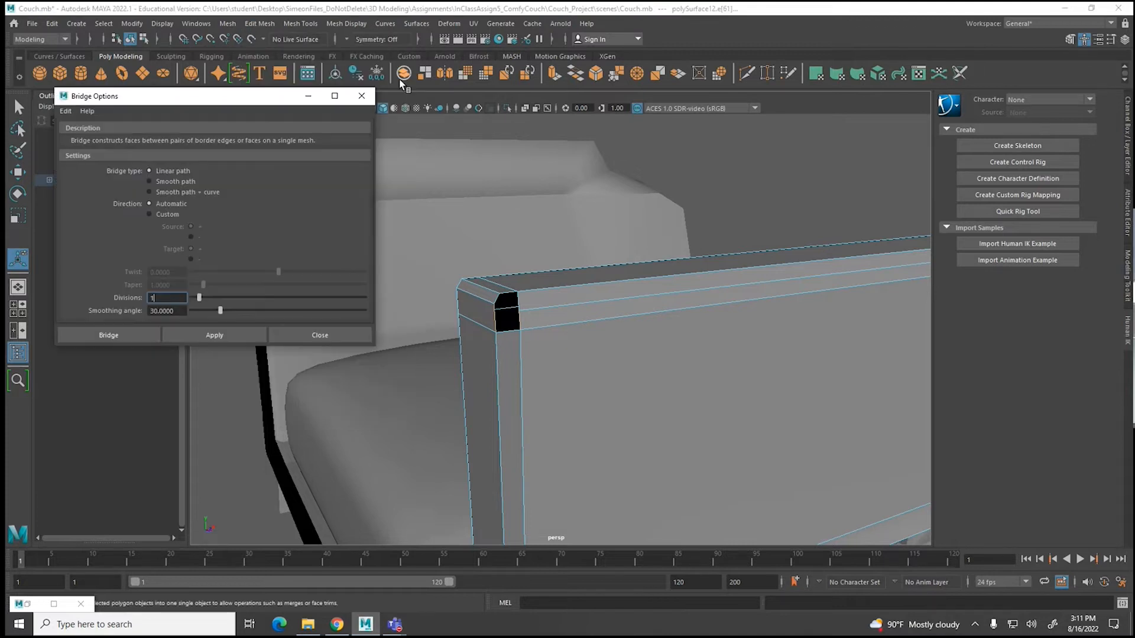
drag(199, 297, 190, 297)
click(145, 333)
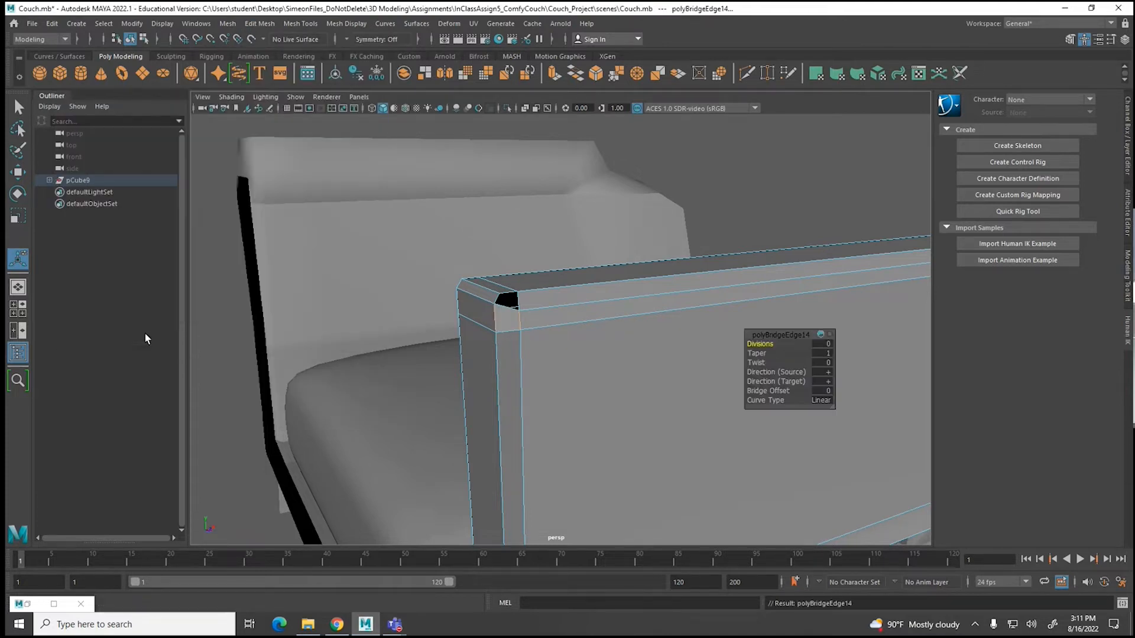
click(497, 300)
shift+click(518, 300)
key(g)
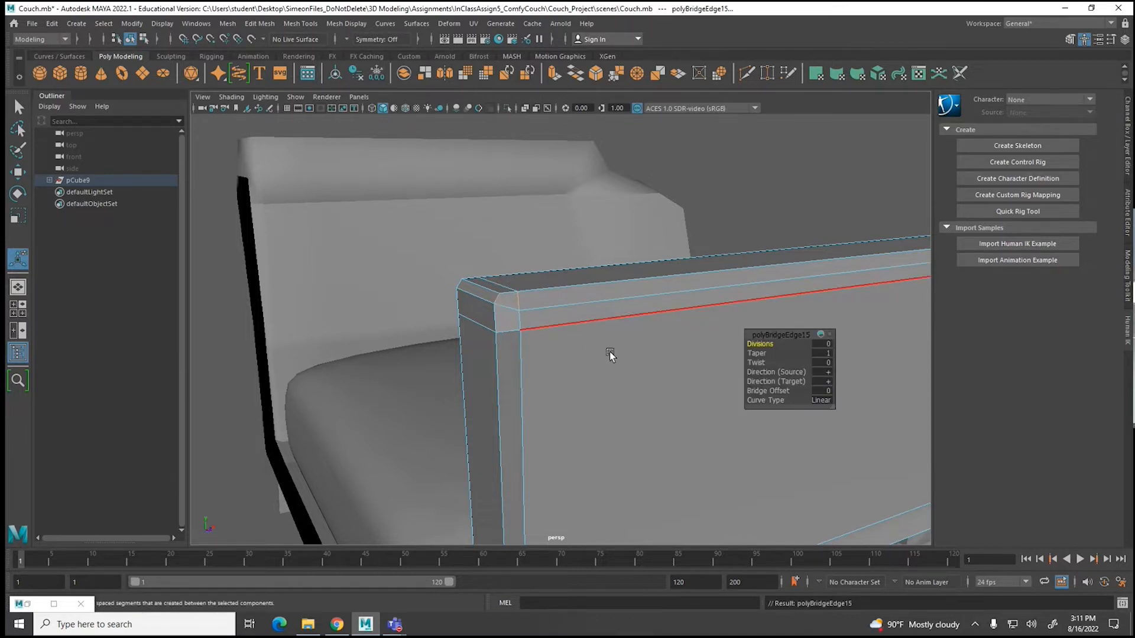
Step: Bridge the two long slanted border edges of the open strip at the panel's other end
alt+drag(654, 374, 433, 390)
alt+middle_drag(434, 390, 525, 348)
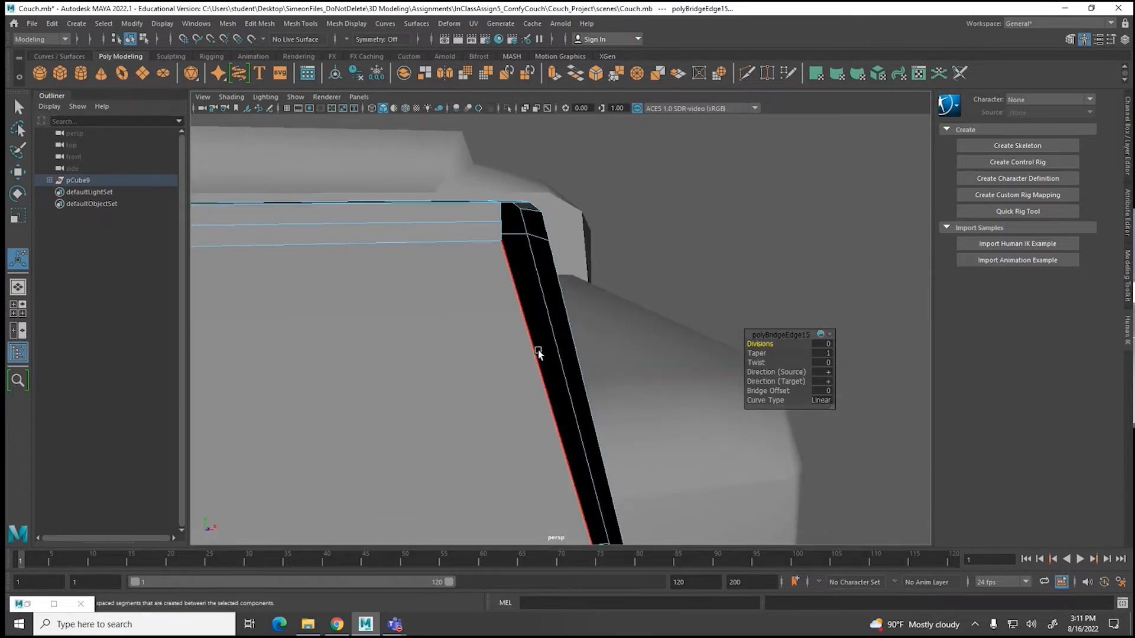
click(578, 348)
shift+click(577, 351)
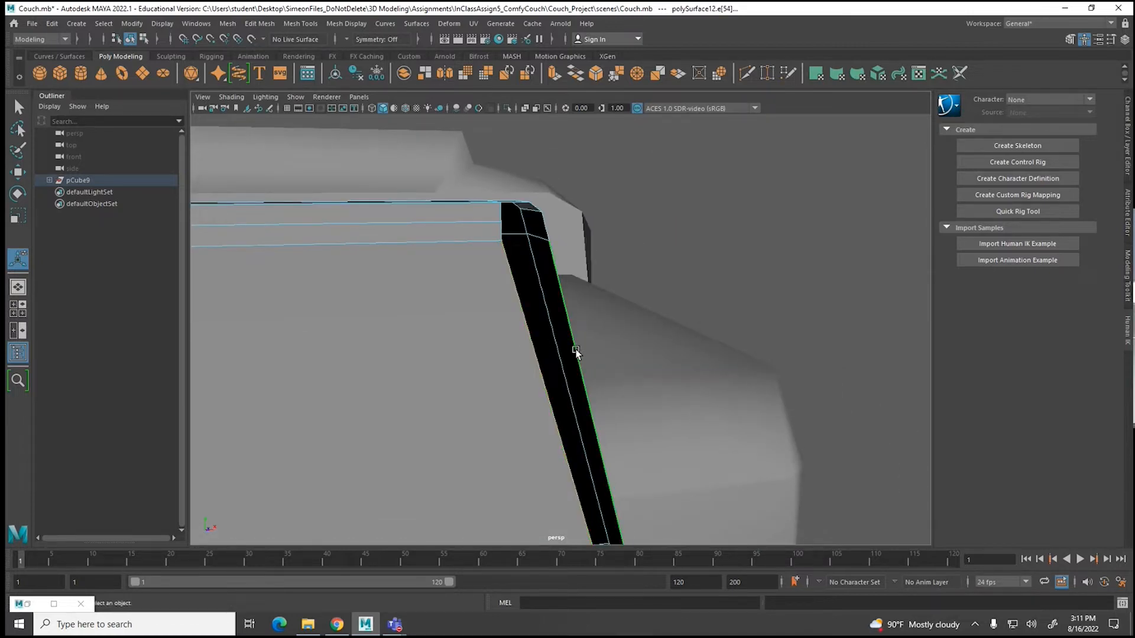
key(g)
Step: Fill the two small openings at that end's upper corner by bridging their opposite side edges
click(502, 227)
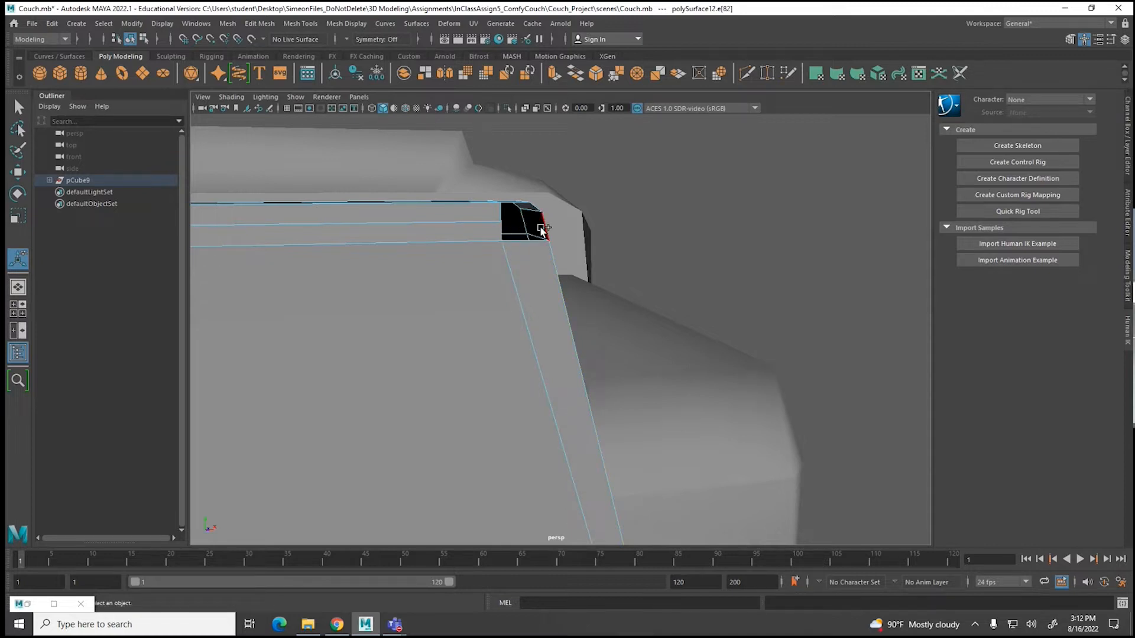
shift+click(502, 223)
key(g)
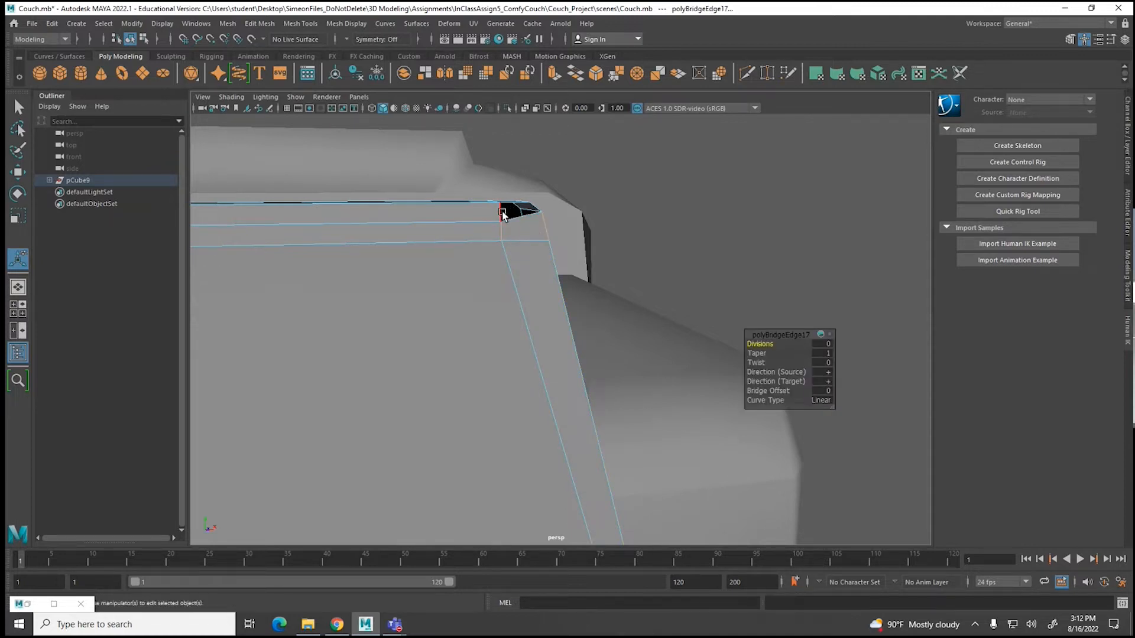
click(502, 212)
shift+click(535, 207)
key(g)
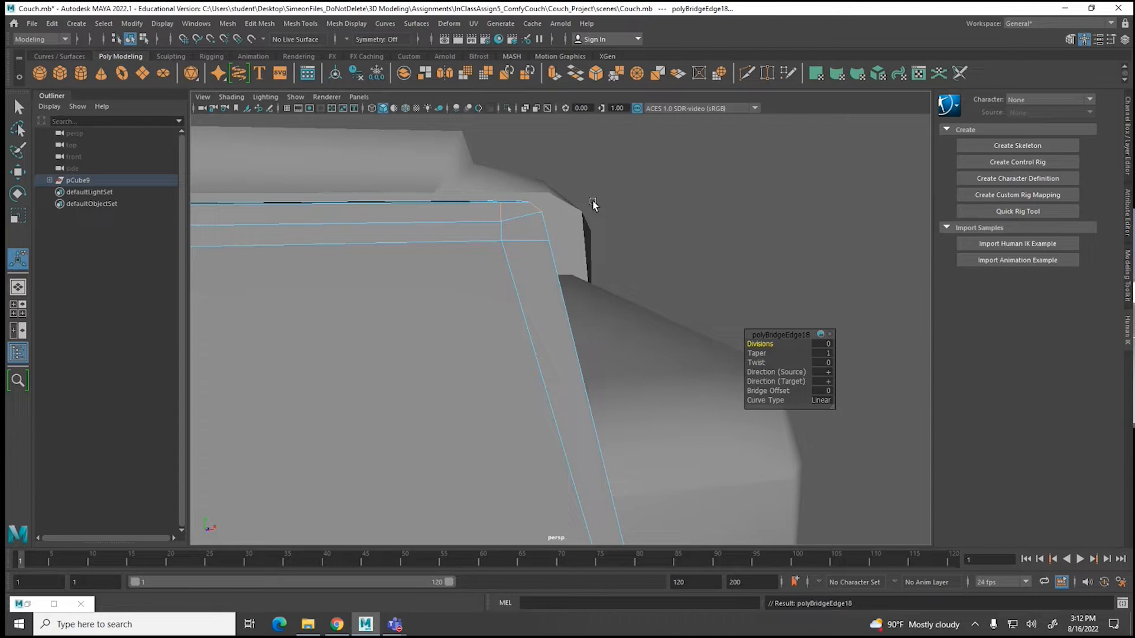
Step: Delete the long narrow face along the panel's lower edge, next to the open lower corner
scroll(537, 259, down, 4)
alt+drag(571, 344, 565, 304)
alt+middle_drag(565, 304, 530, 251)
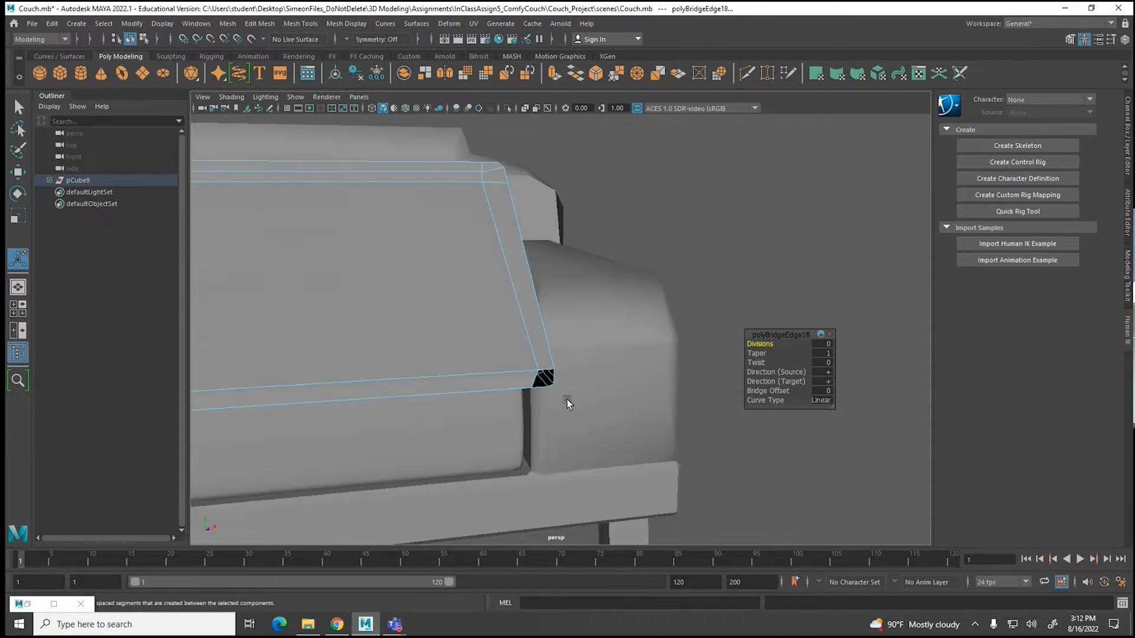
scroll(566, 401, up, 4)
alt+drag(559, 395, 519, 393)
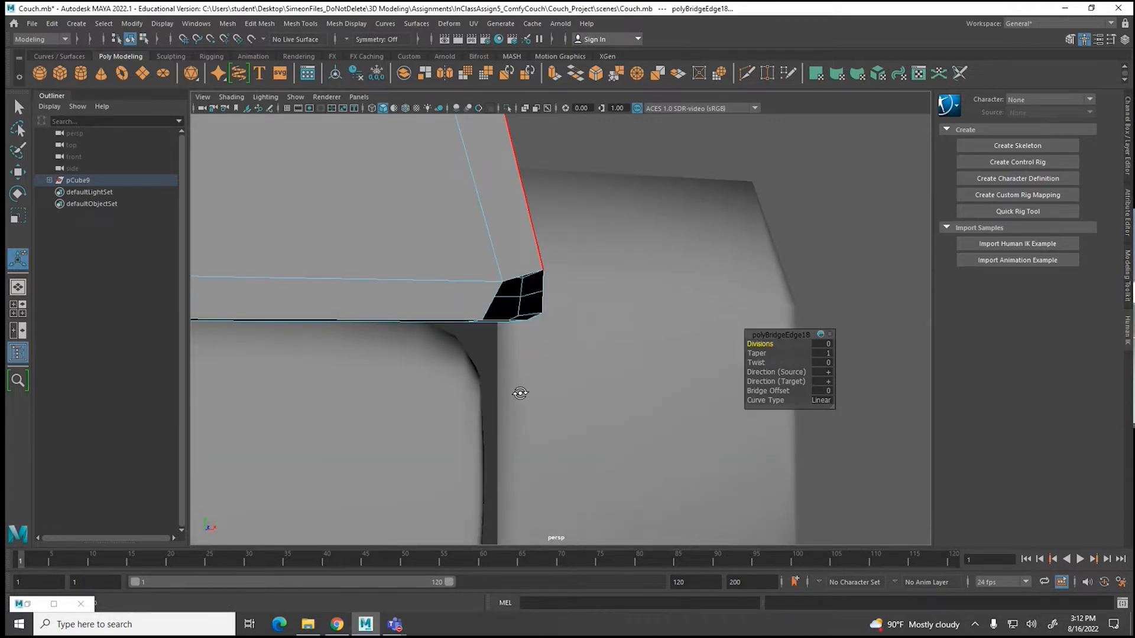
alt+middle_drag(443, 300, 526, 304)
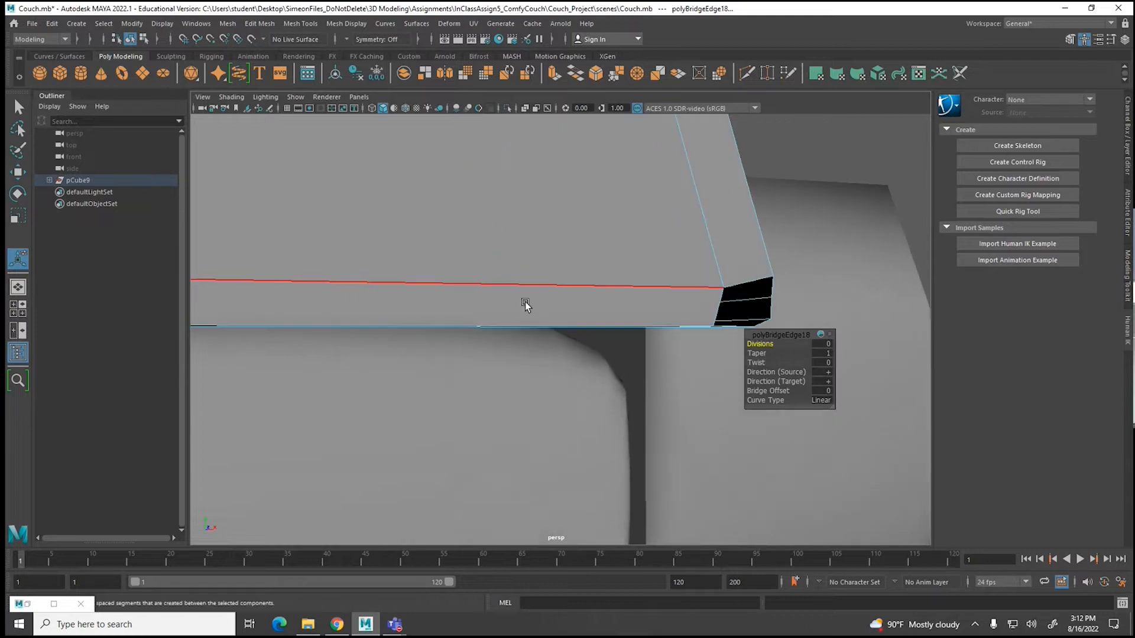
right_drag(525, 301, 526, 339)
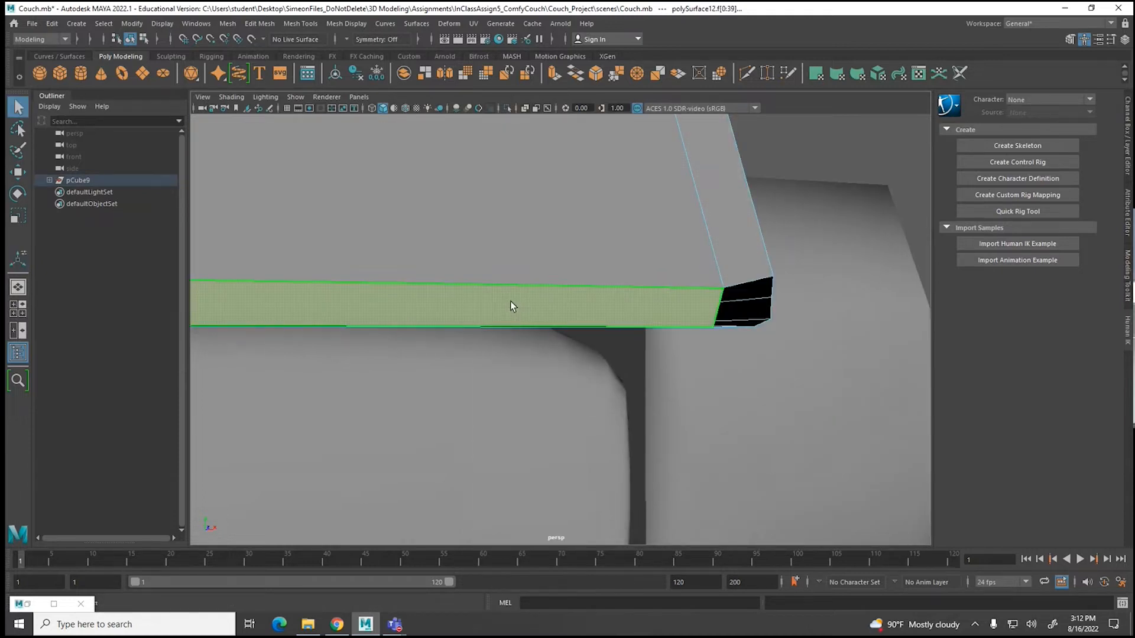
key(Delete)
Step: Bridge the two long border edges of the open strip along the panel's lower edge, using 1 division
right_drag(514, 267, 519, 256)
click(517, 289)
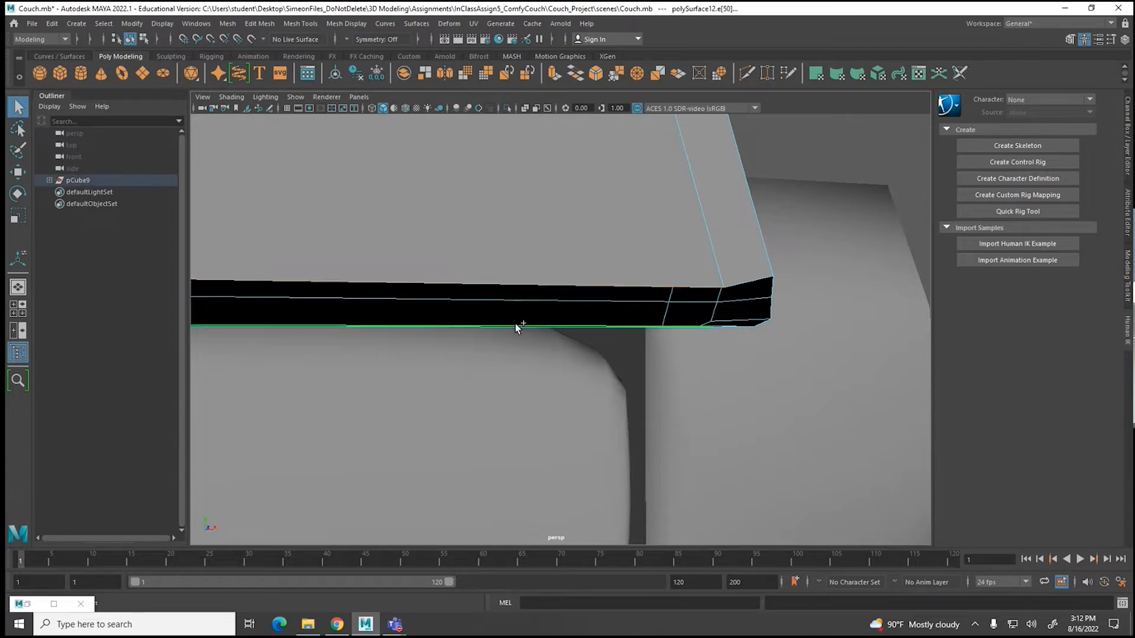
click(260, 23)
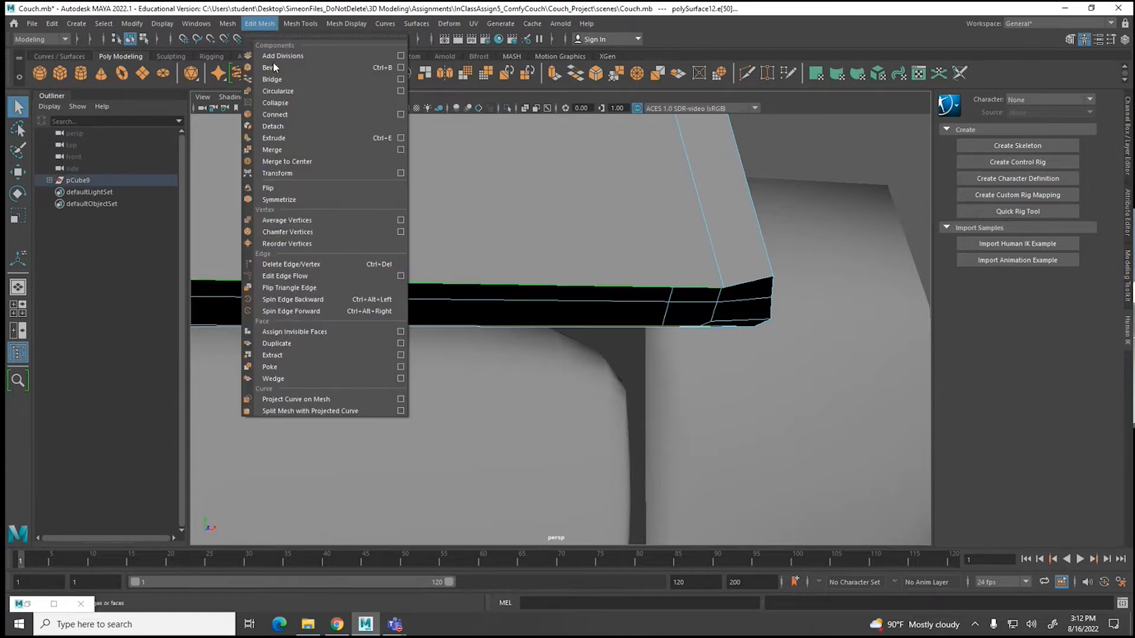
click(401, 81)
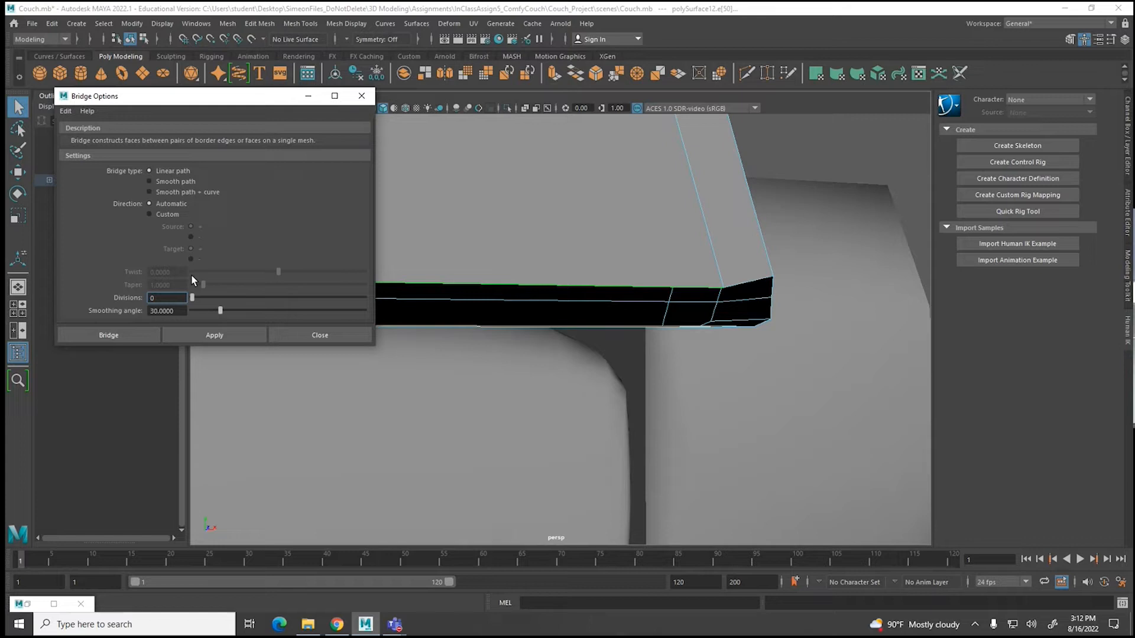
drag(191, 299, 198, 300)
click(139, 336)
Step: Bridge the upper pair of side edges across the open lower corner with 0 divisions
click(722, 294)
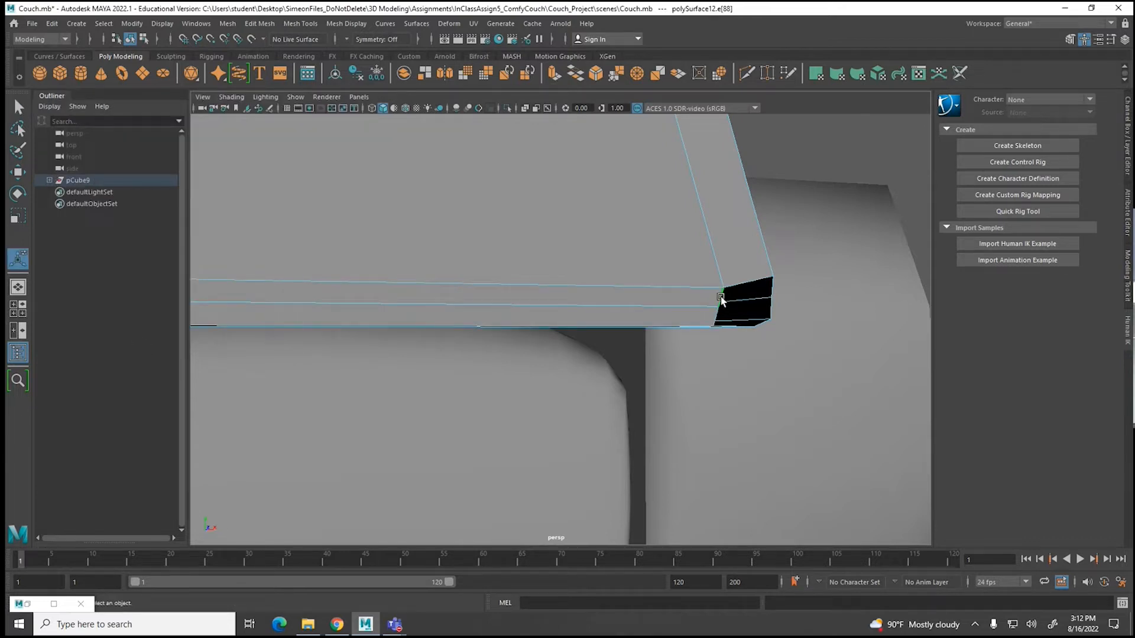
shift+click(771, 286)
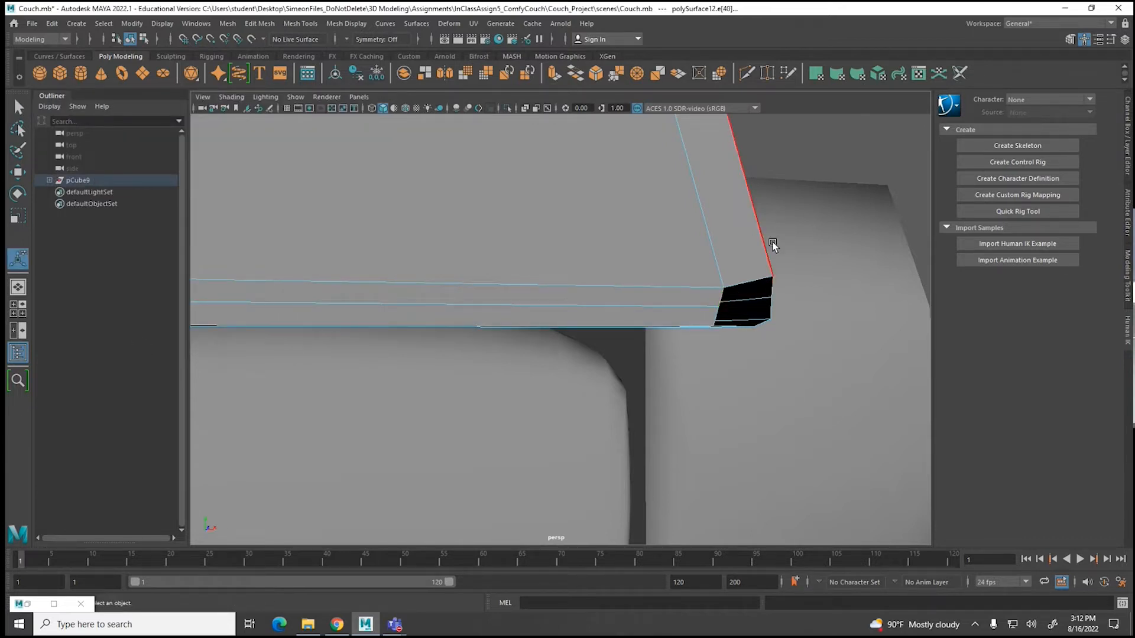
click(260, 24)
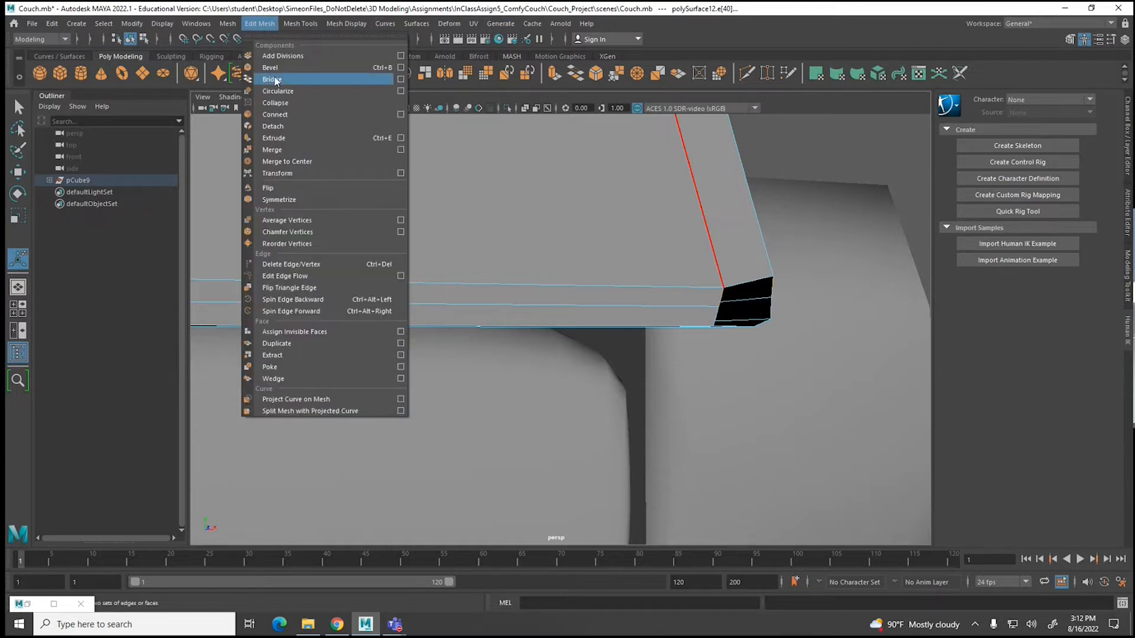
click(400, 79)
drag(205, 299, 191, 298)
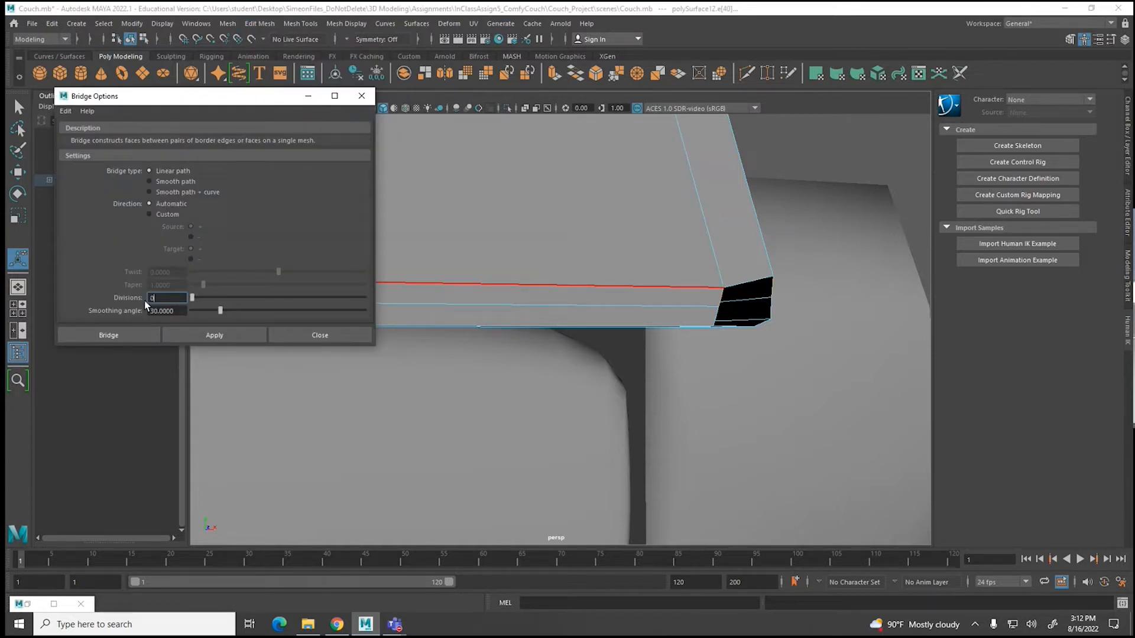
click(129, 332)
Step: Bridge the new corner face's lower edge to the bottom border edge across the remaining corner opening
click(771, 310)
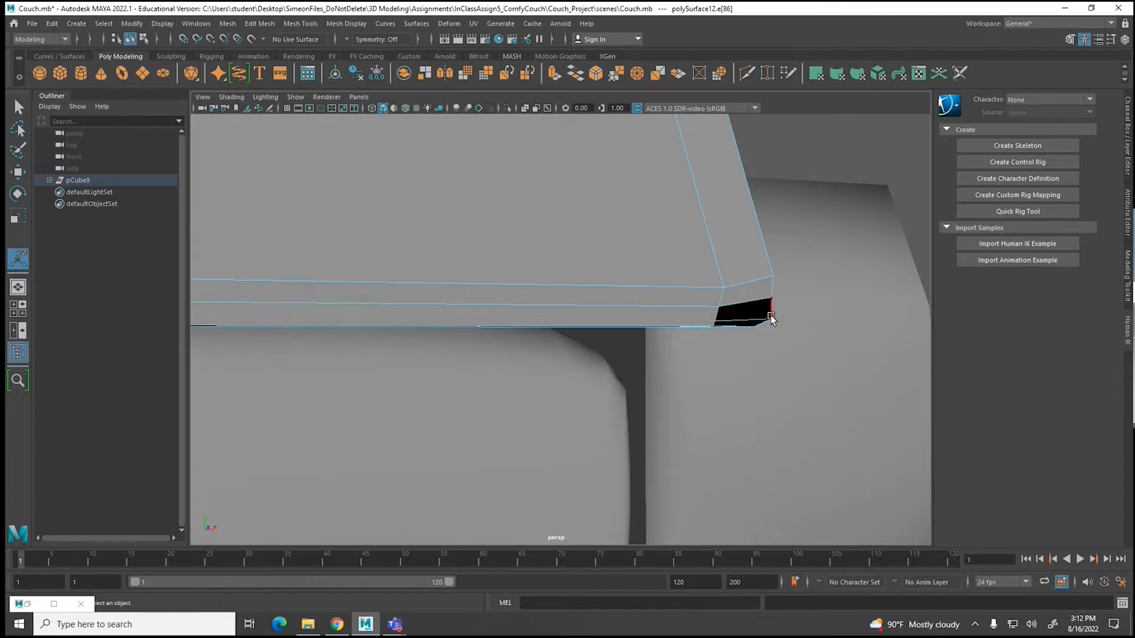
shift+click(771, 310)
alt+drag(764, 362, 719, 372)
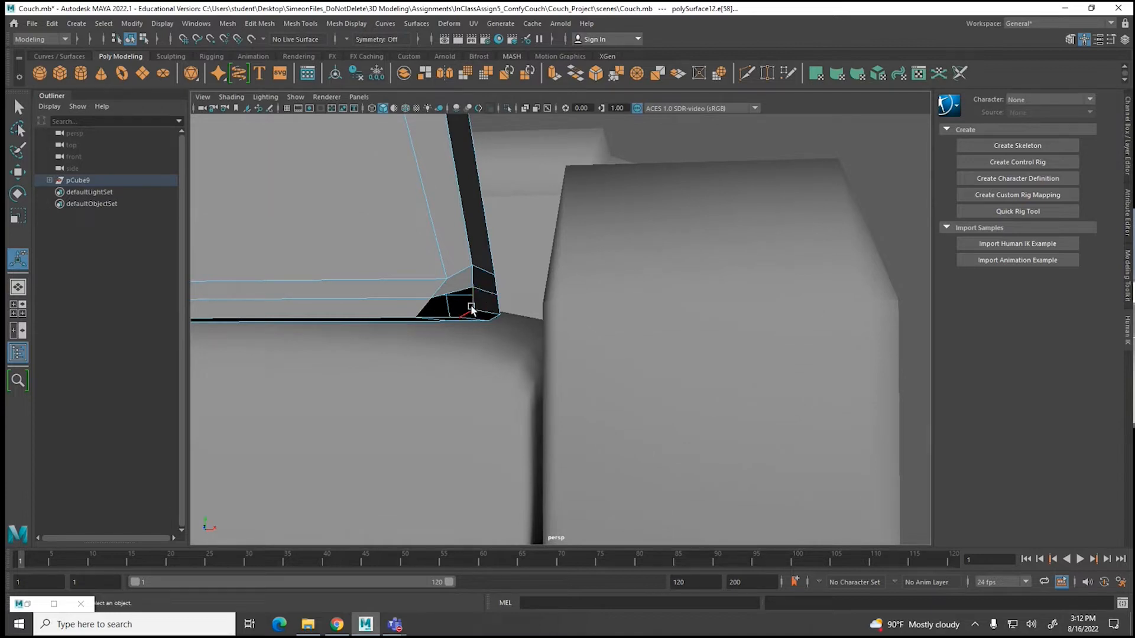
alt+drag(444, 353, 441, 344)
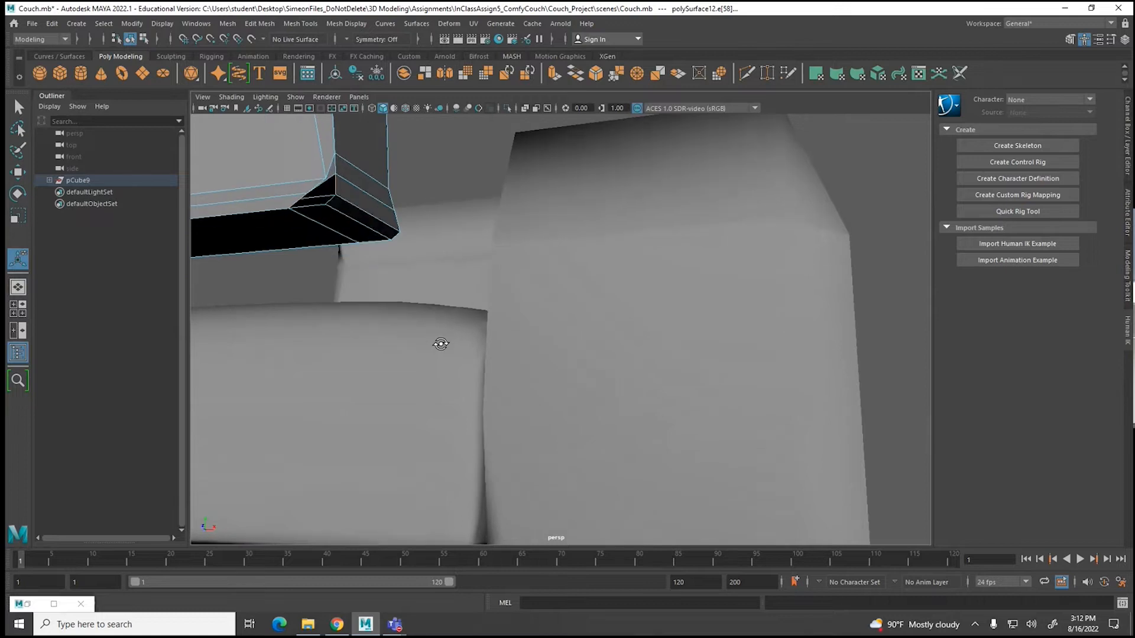
alt+drag(452, 349, 451, 351)
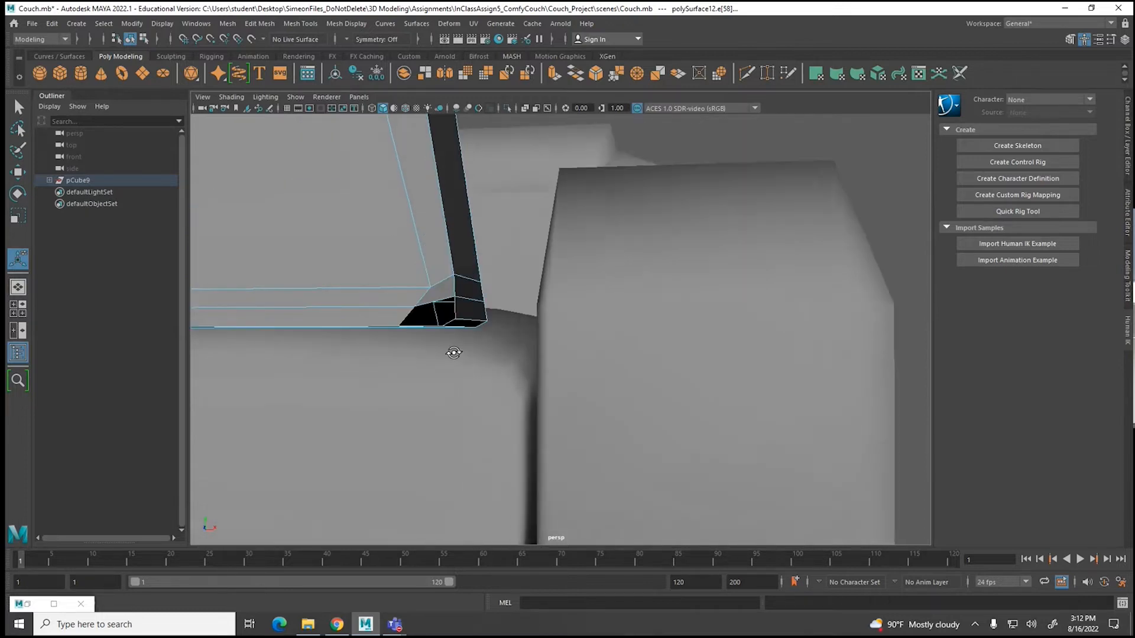
alt+drag(443, 311, 435, 325)
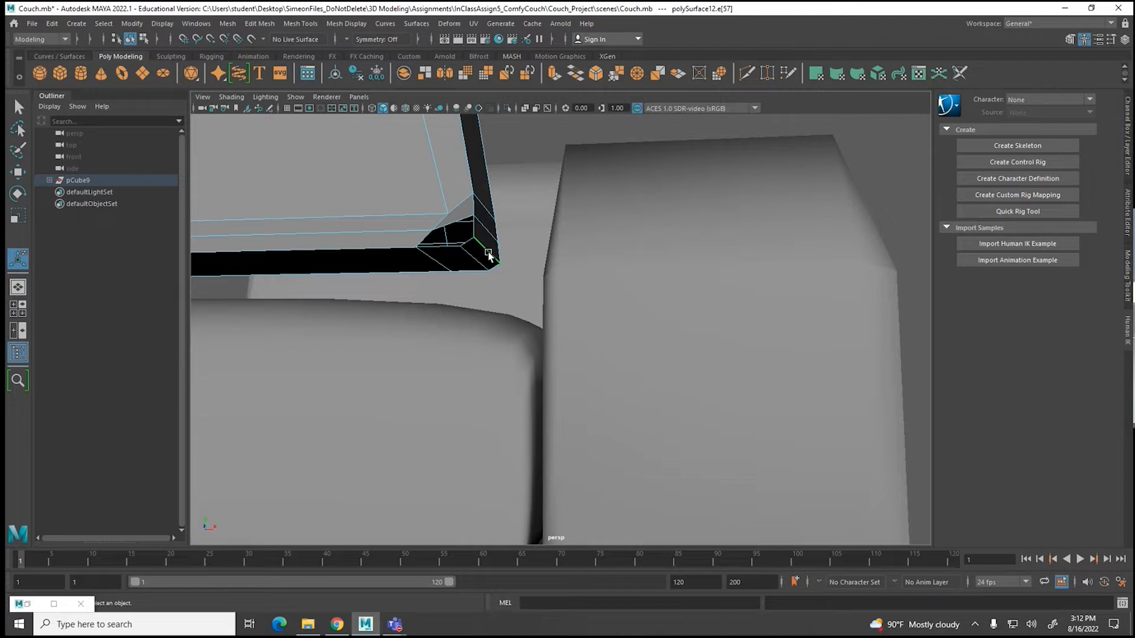
alt+drag(491, 260, 393, 296)
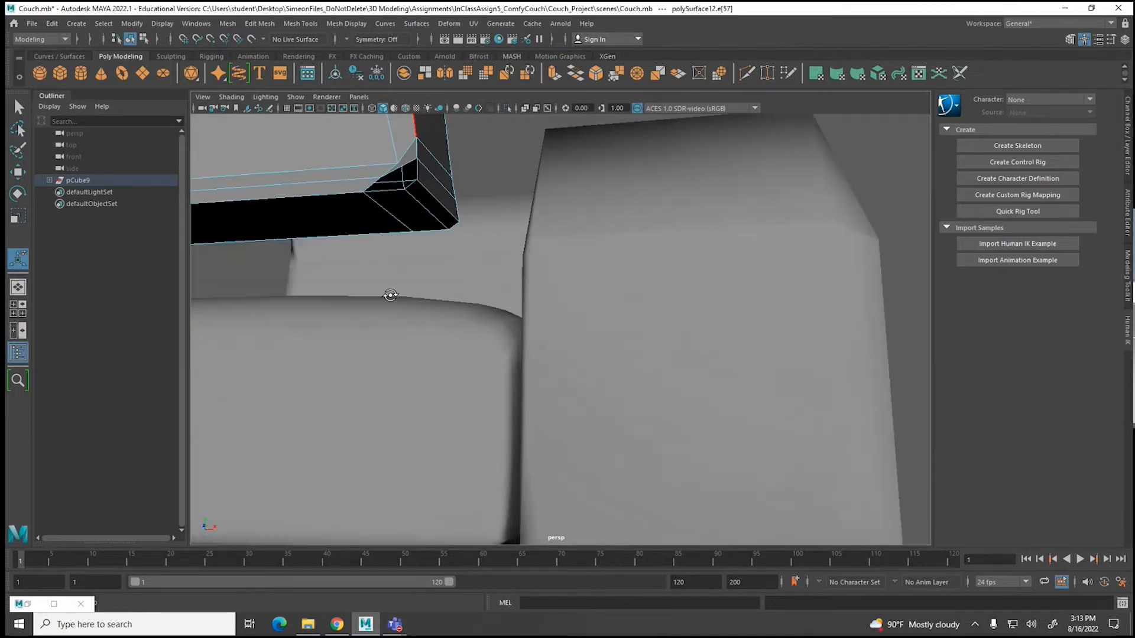
alt+middle_drag(432, 225, 520, 281)
scroll(462, 291, up, 2)
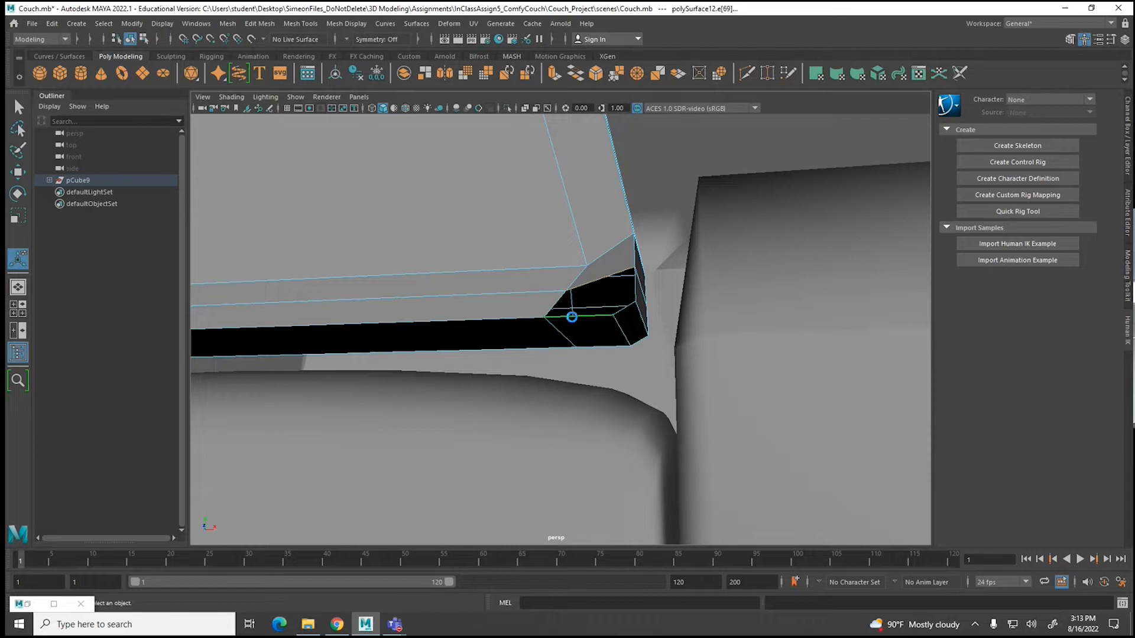
key(g)
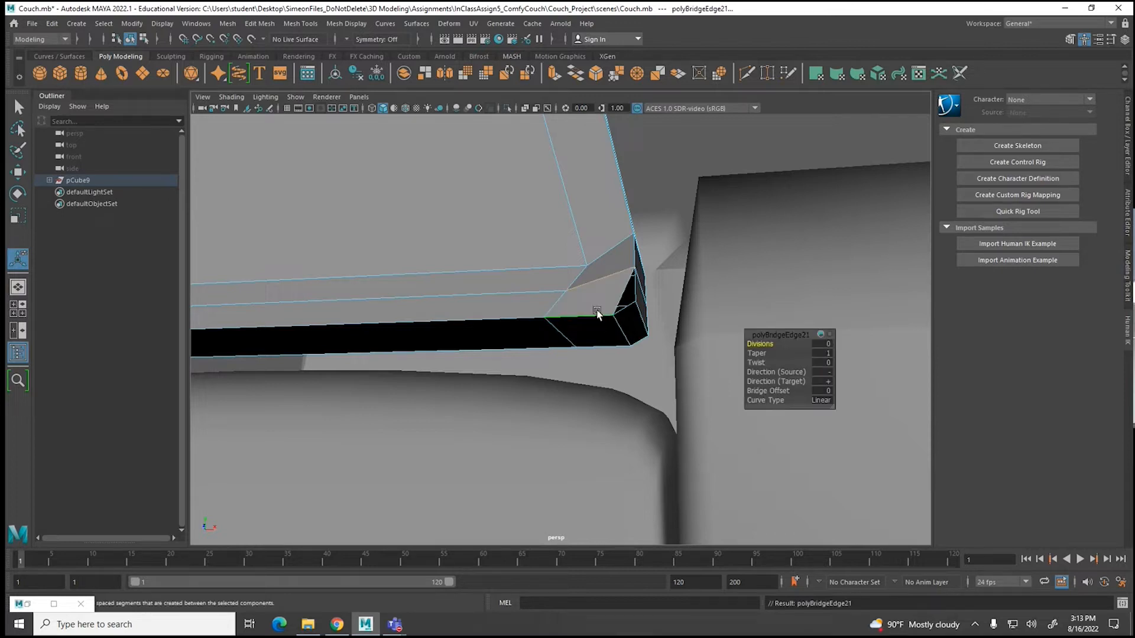
Step: Move the side edge that meets the top of the triangular gap at the panel's lower corner slightly down
scroll(617, 324, up, 2)
alt+drag(676, 322, 647, 324)
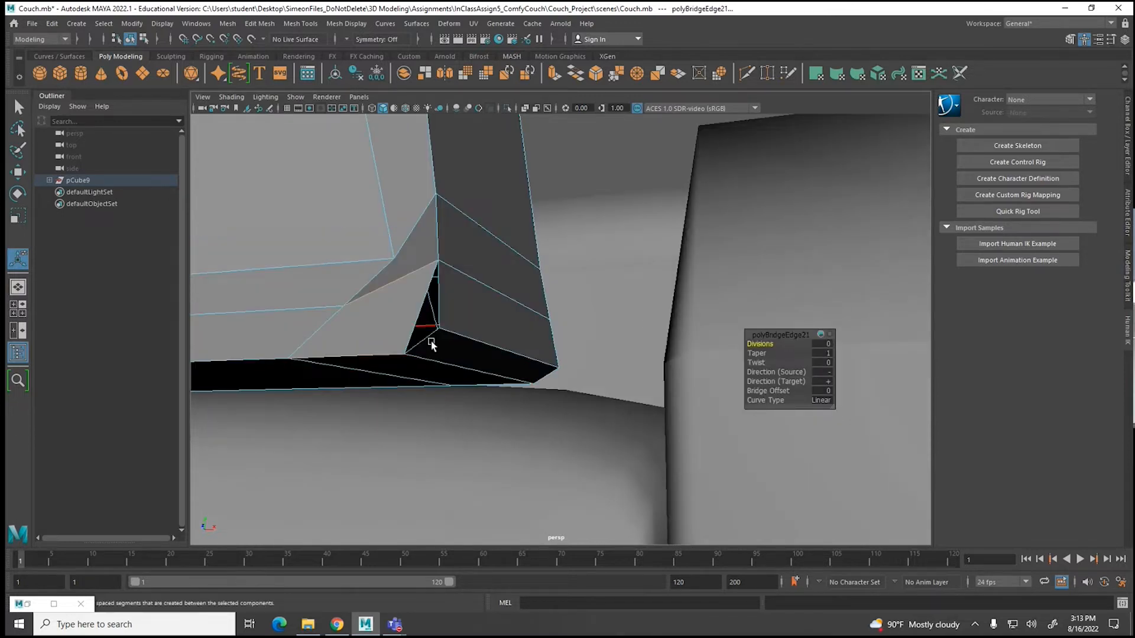
click(459, 276)
key(w)
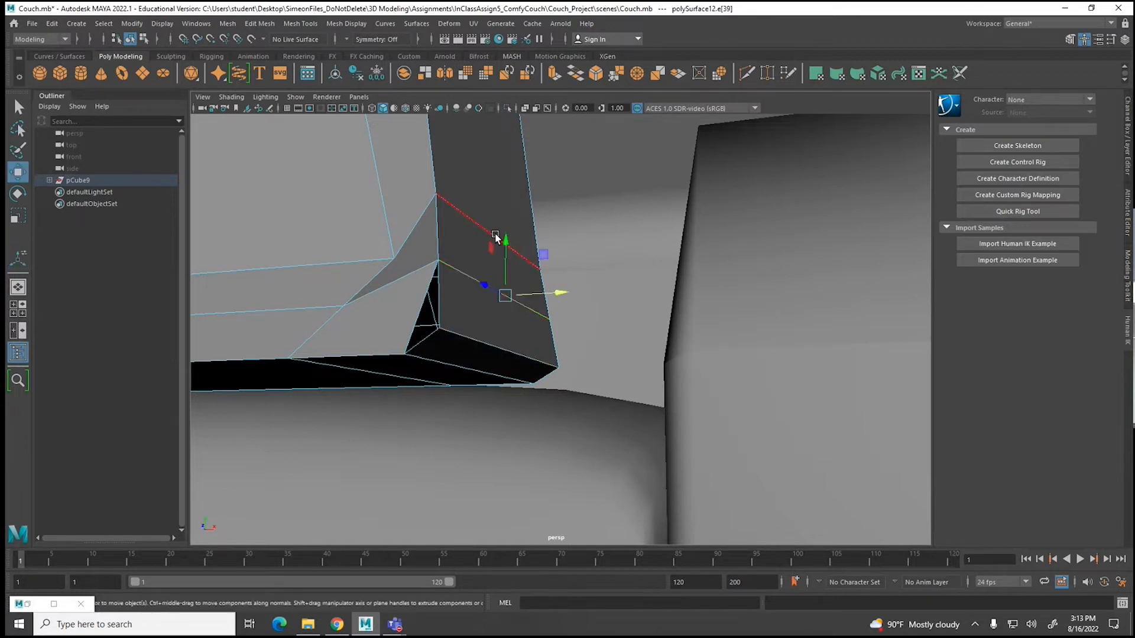
drag(506, 242, 506, 259)
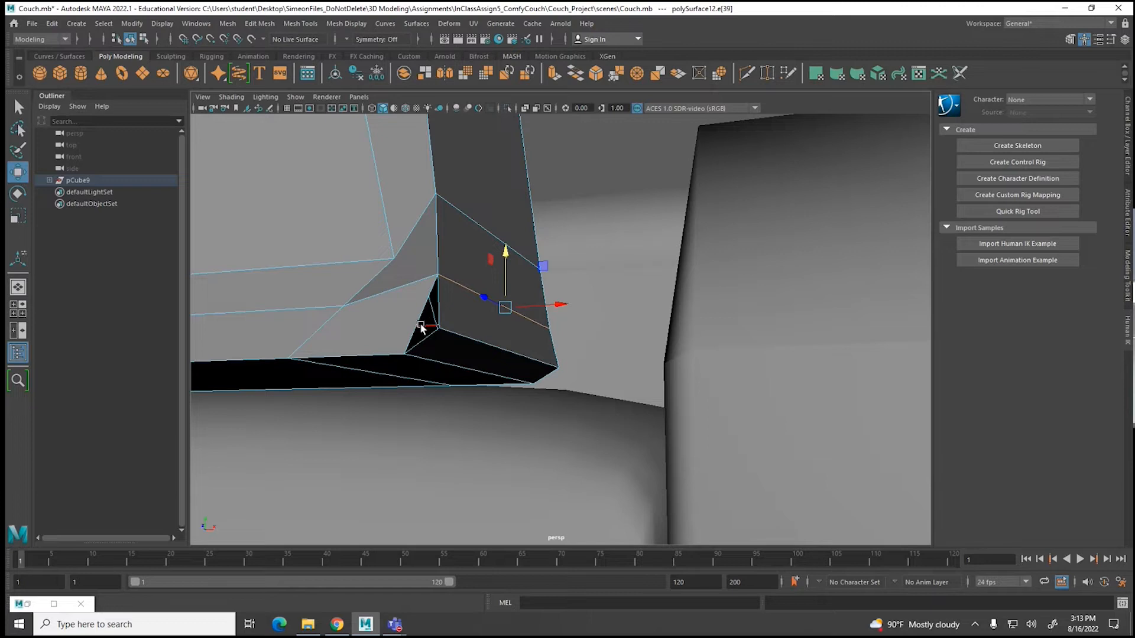
Step: Fill the triangular hole at the panel's lower corner with Append to Polygon and check the corner in smooth preview
click(292, 25)
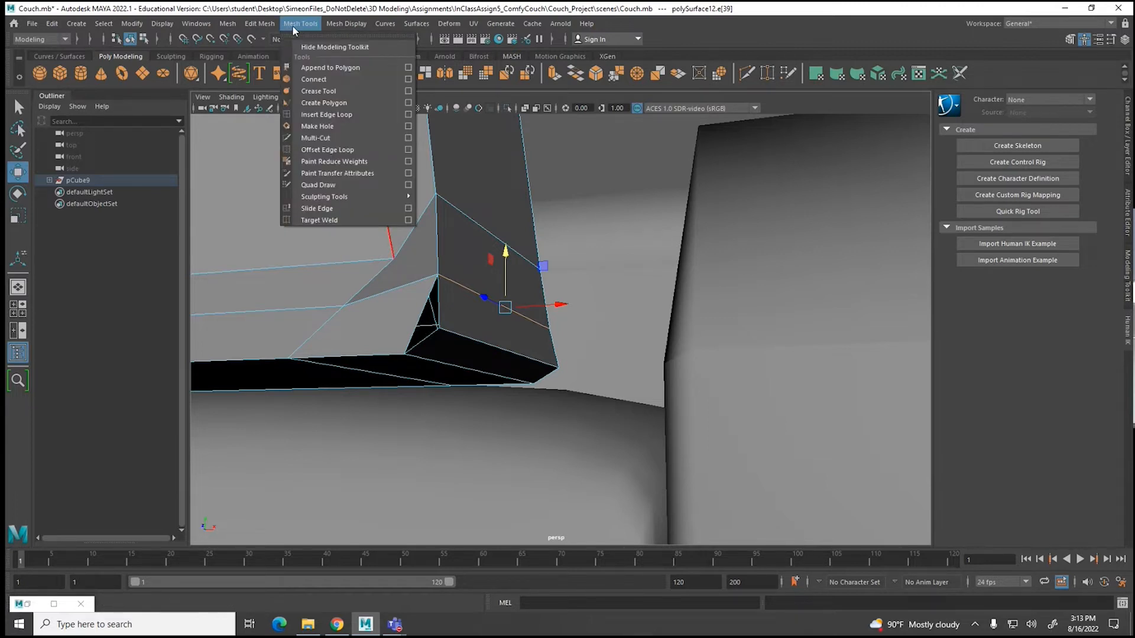
click(354, 68)
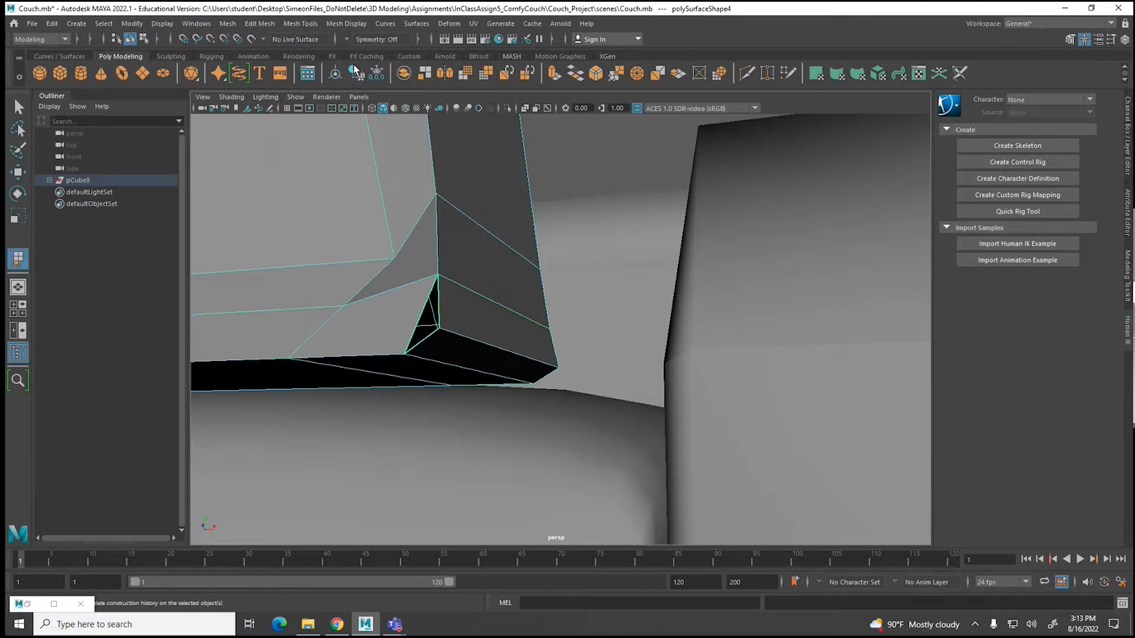
click(419, 320)
click(425, 336)
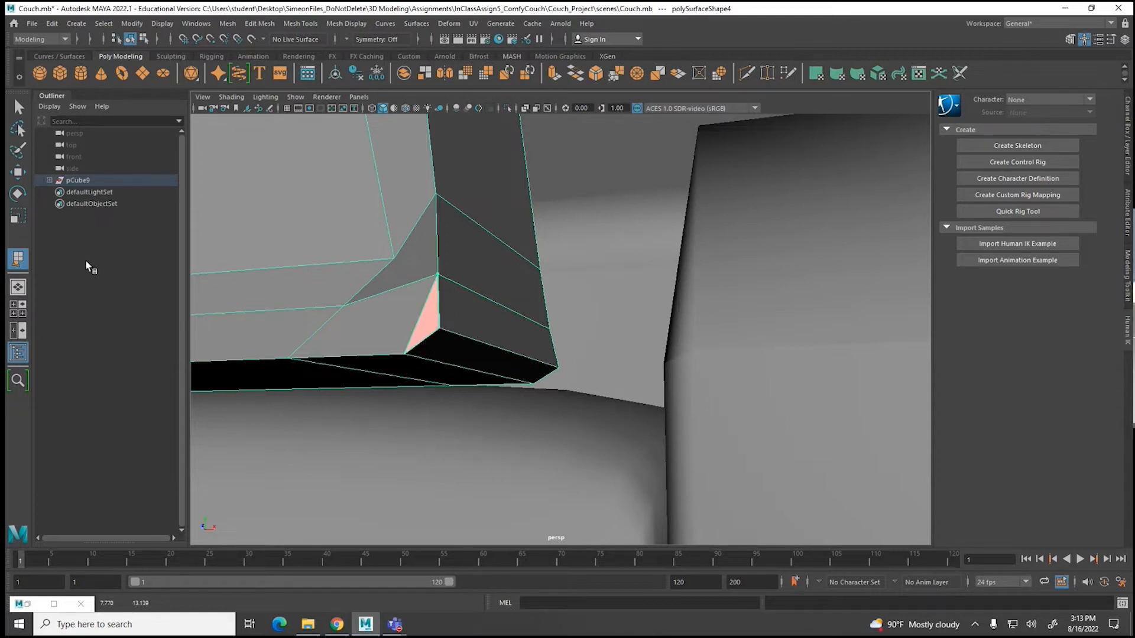
click(23, 173)
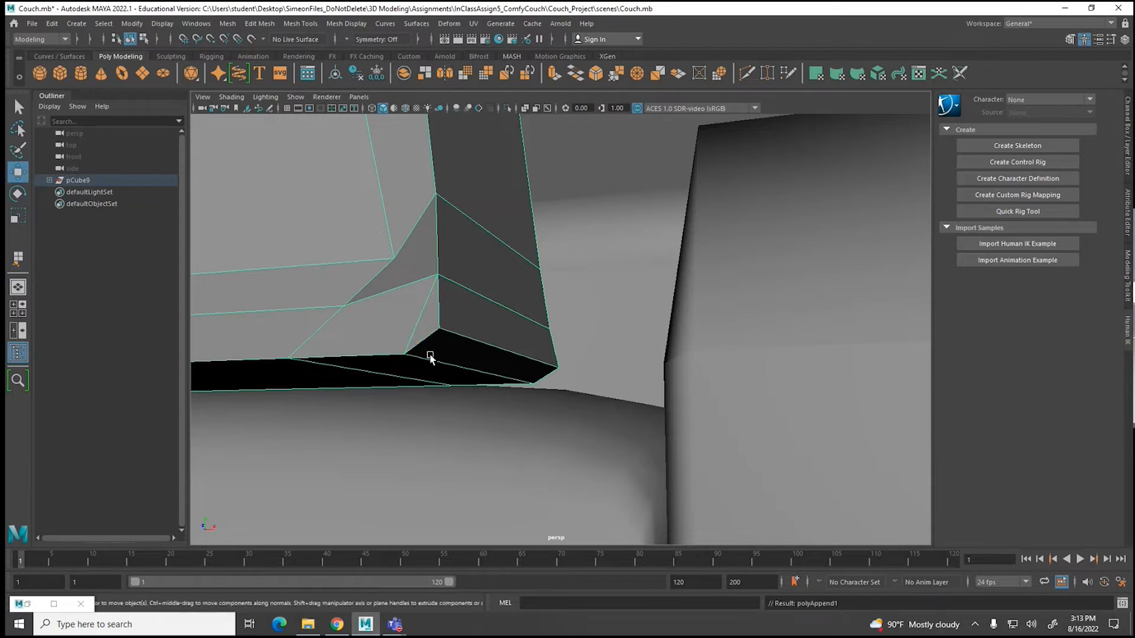
key(3)
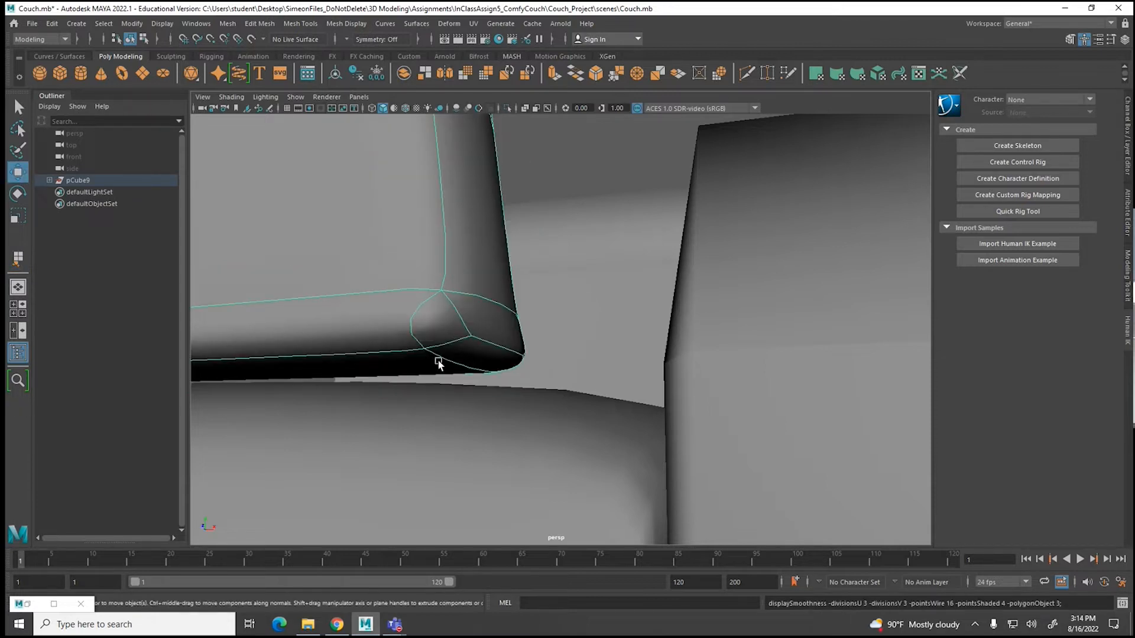
key(1)
Step: Bridge the two pairs of side edges across the open lower corner at the panel's opposite end with 0 divisions
alt+middle_drag(346, 361, 529, 354)
alt+middle_drag(420, 356, 630, 341)
right_drag(591, 324, 608, 267)
click(557, 307)
click(615, 309)
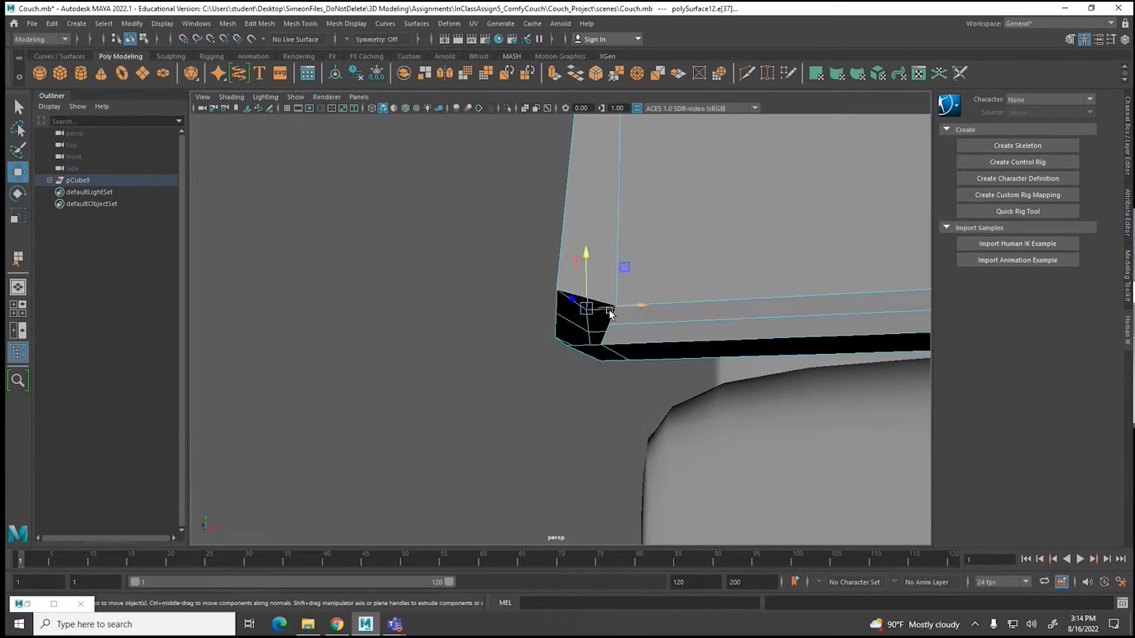
click(260, 23)
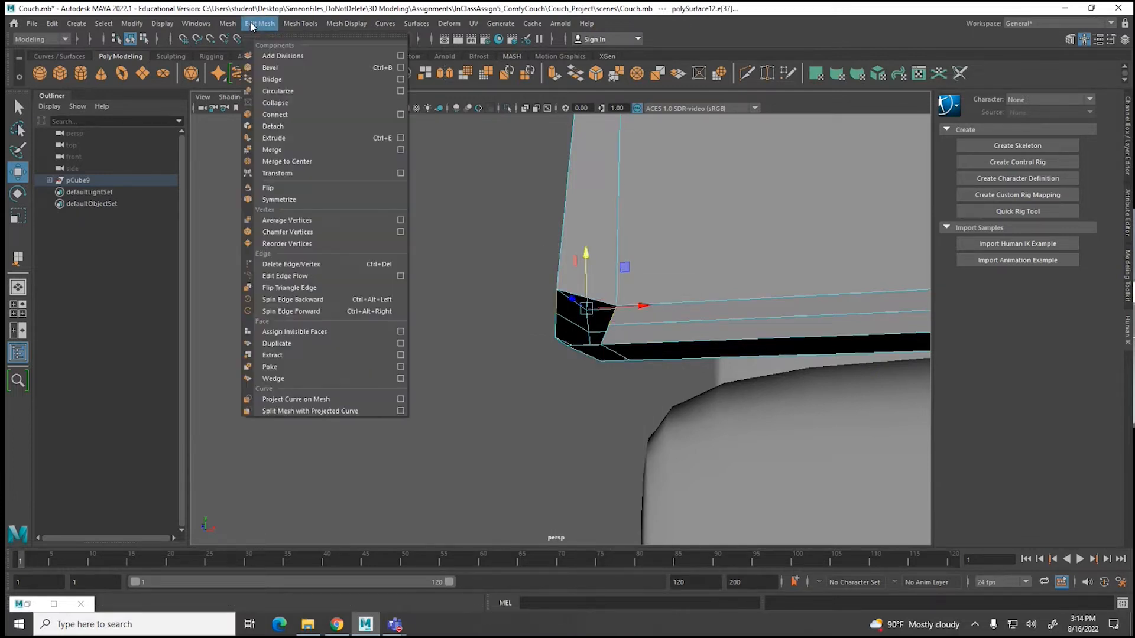
click(259, 80)
click(556, 326)
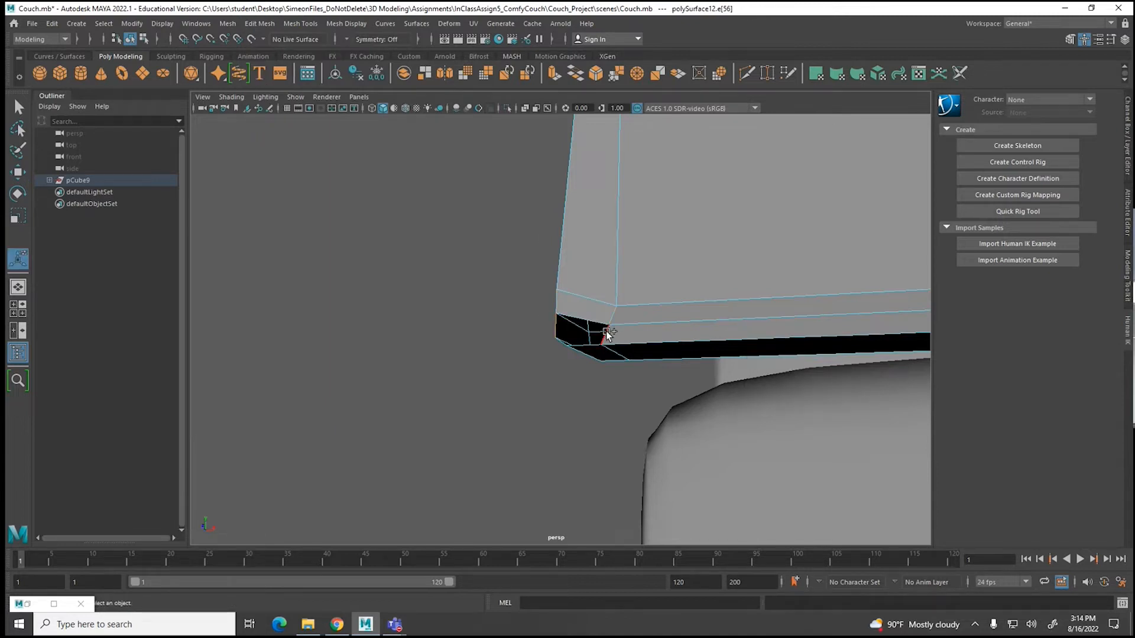
key(g)
Step: Fill the remaining triangular hole under the newly bridged corner faces with Append to Polygon
scroll(582, 370, up, 7)
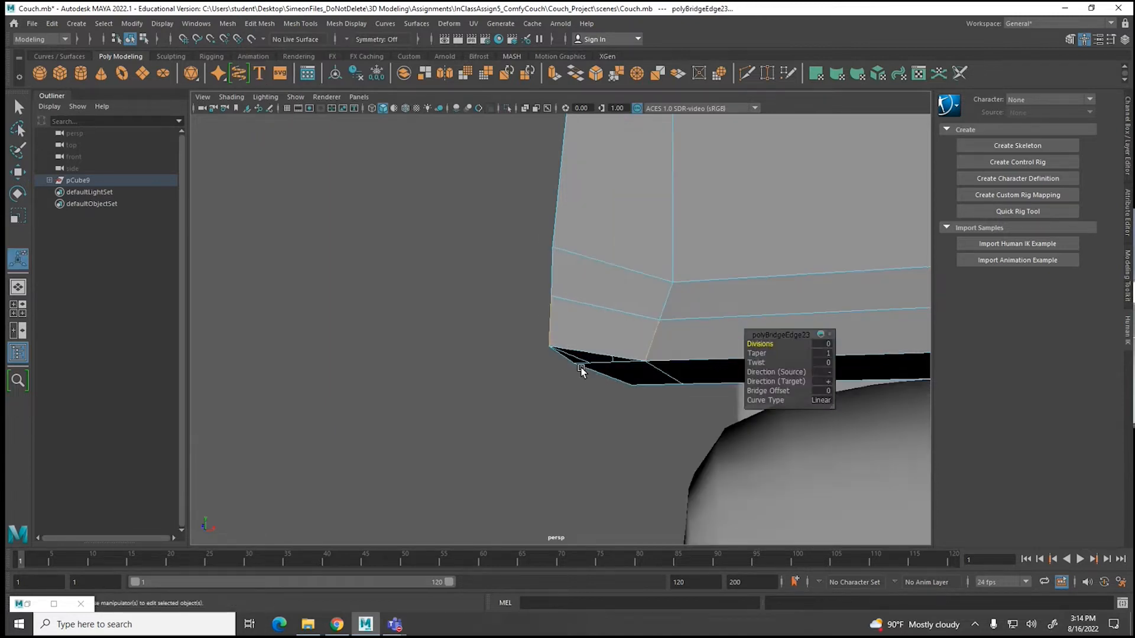
alt+drag(586, 463, 581, 459)
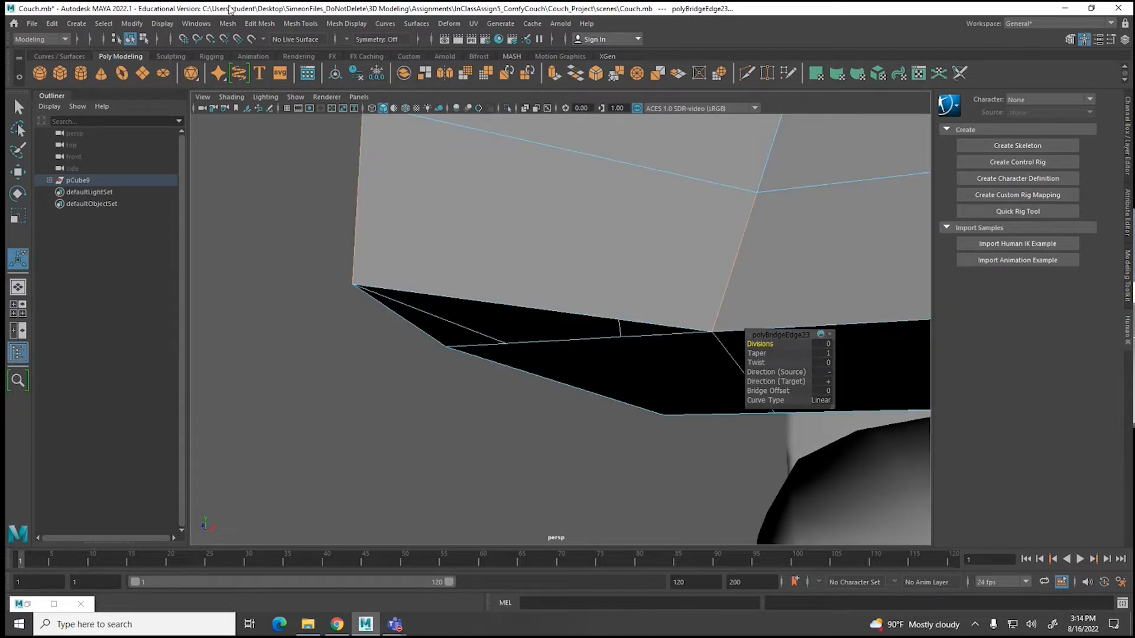
click(259, 23)
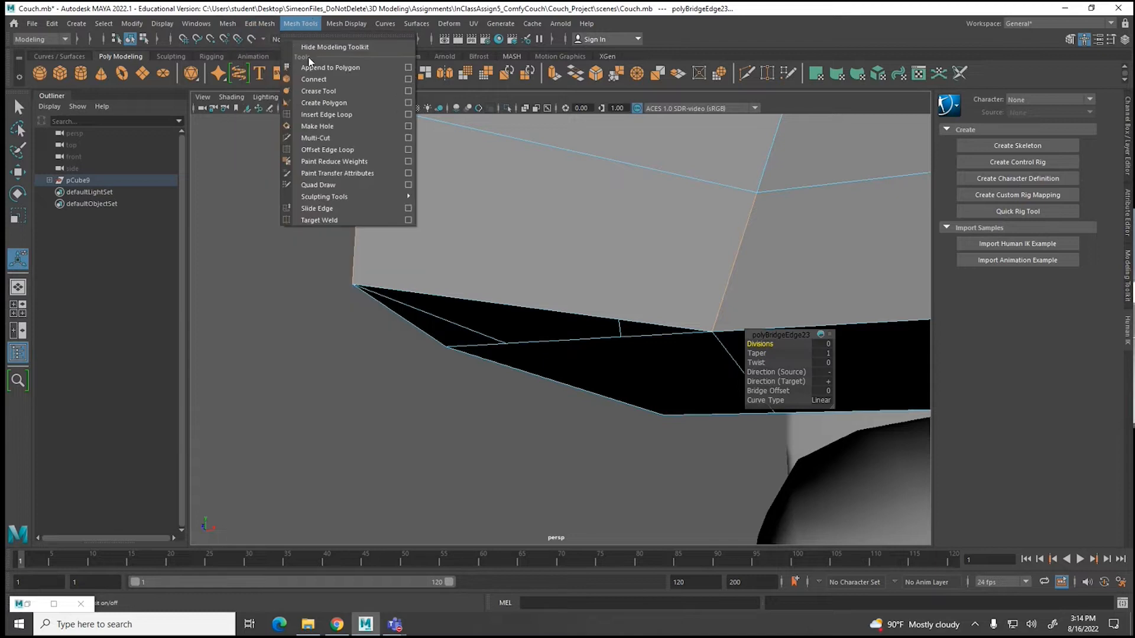
click(319, 67)
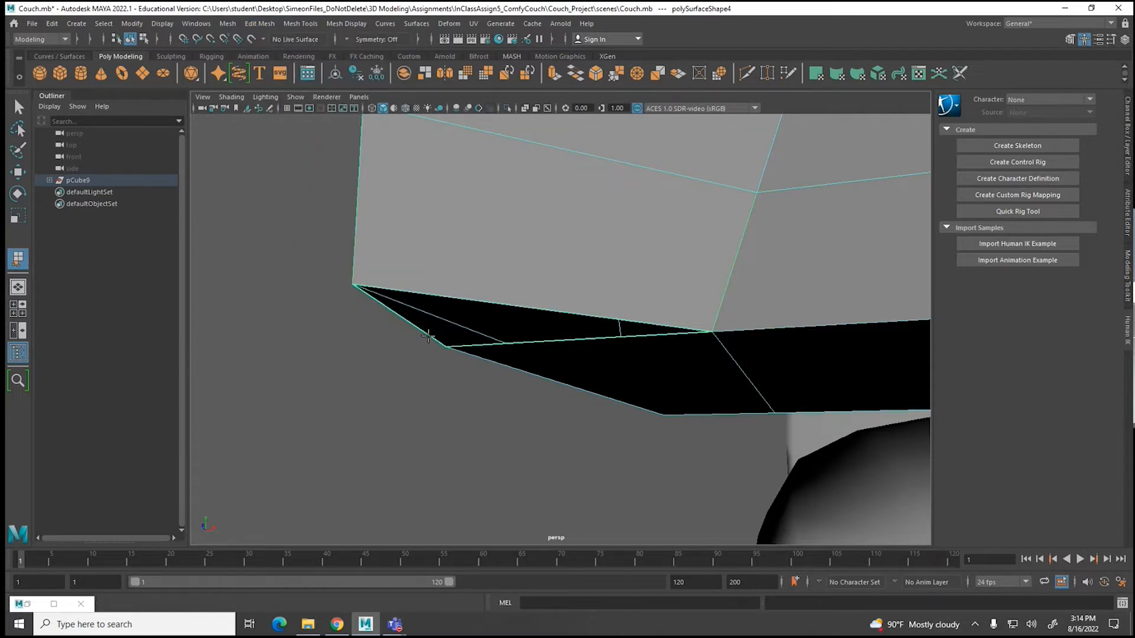
click(443, 323)
click(483, 345)
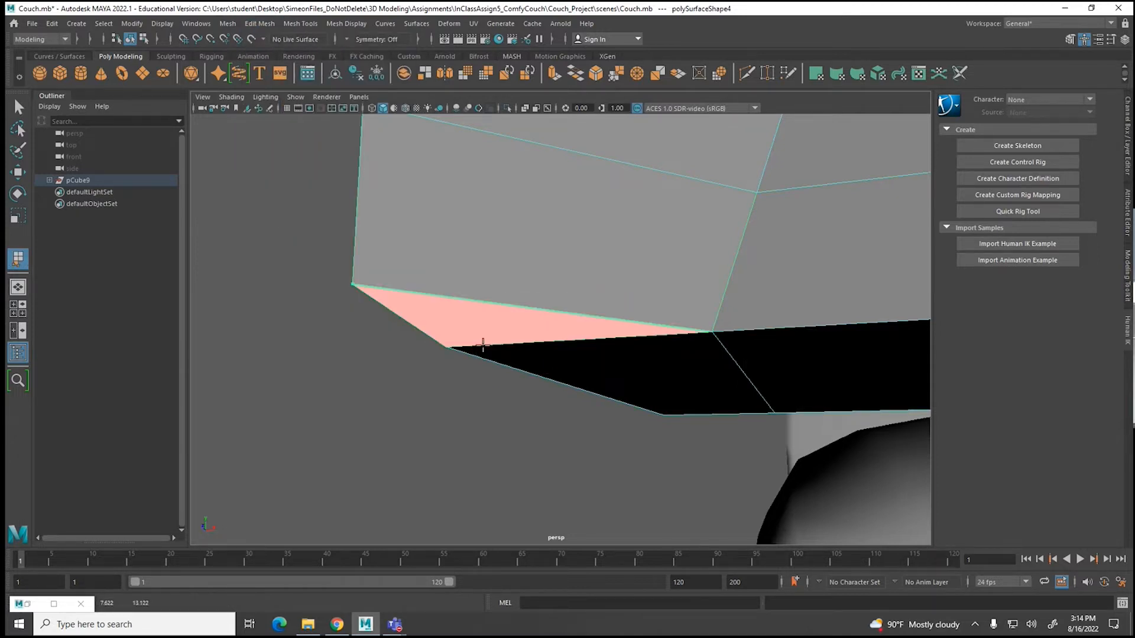
key(w)
Step: Turn on smooth mesh preview for the closed panel and for the couch's body
scroll(405, 291, down, 6)
alt+drag(401, 301, 459, 344)
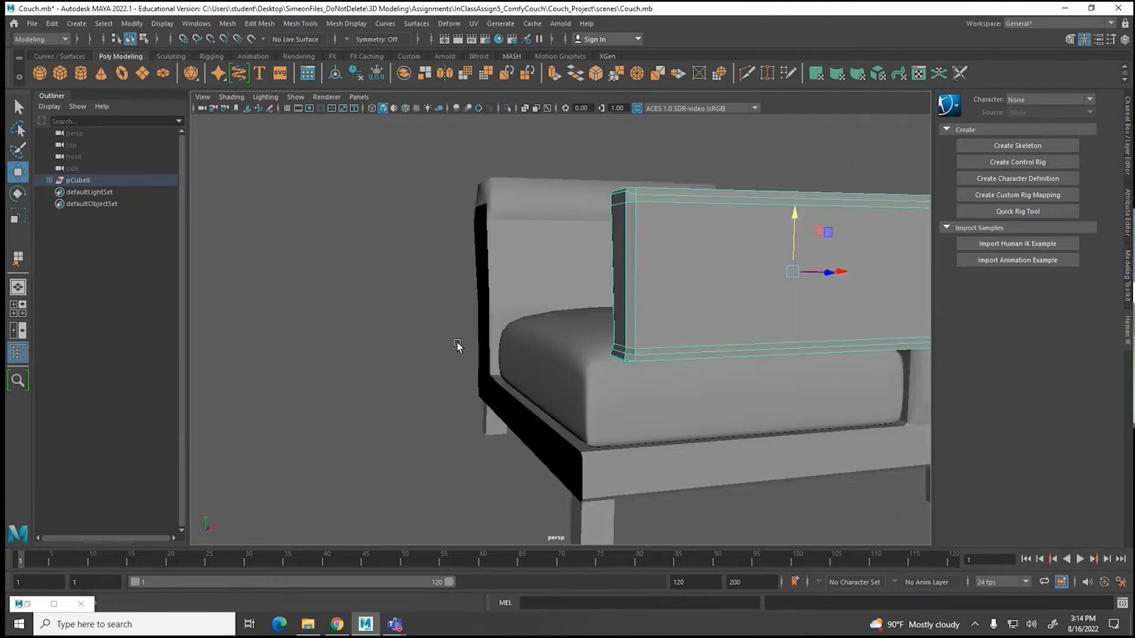
key(3)
click(394, 342)
alt+drag(563, 381, 418, 378)
alt+drag(473, 425, 611, 406)
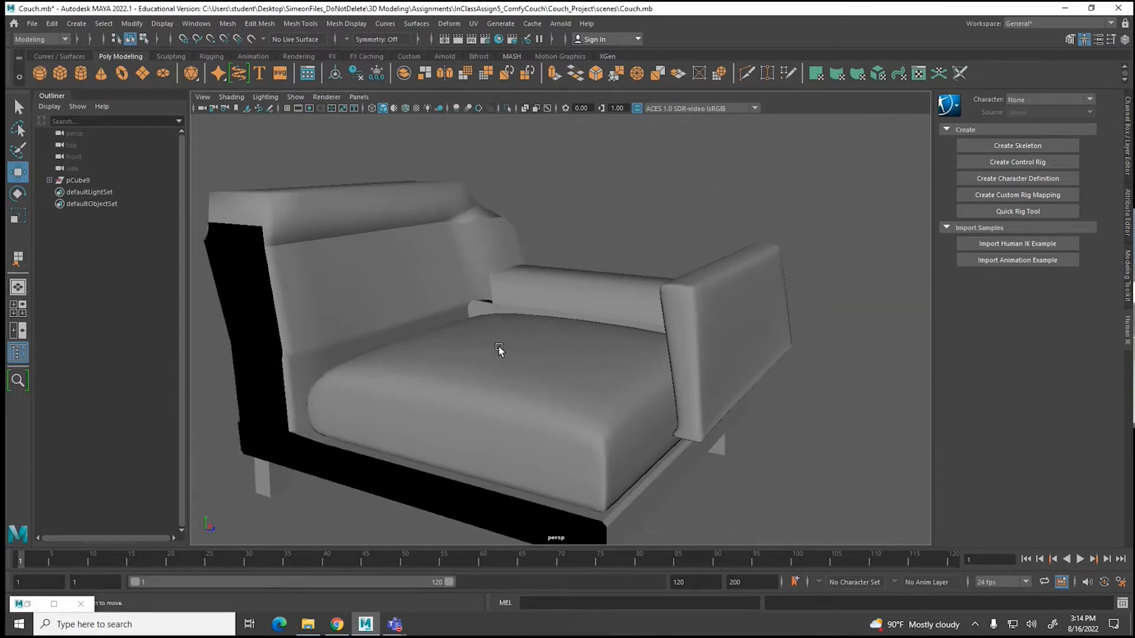
click(389, 262)
key(3)
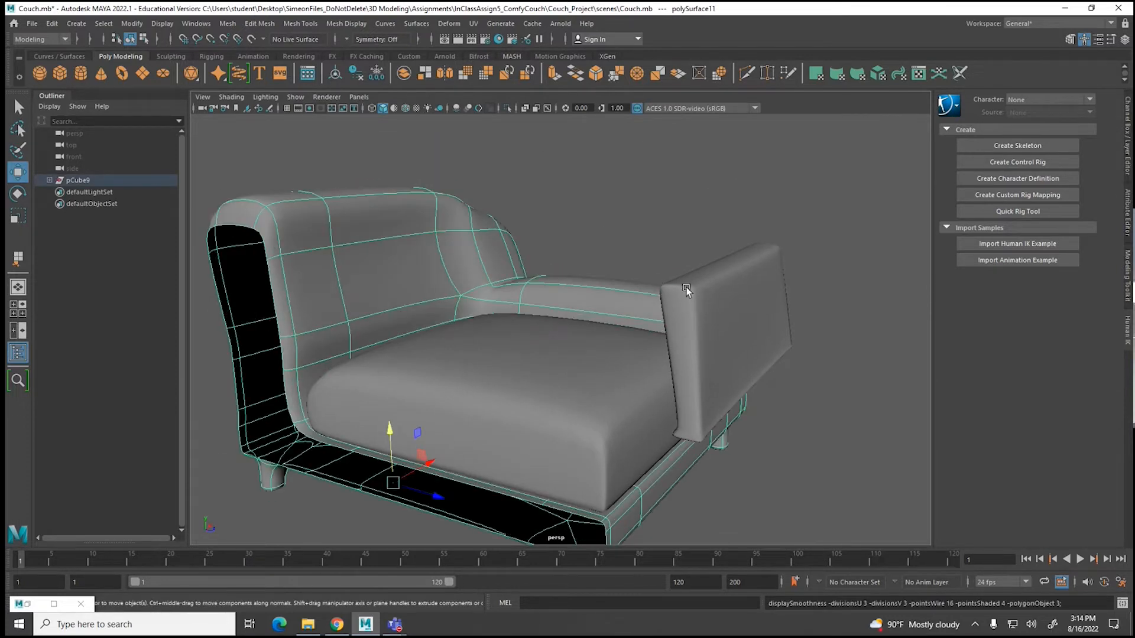
Step: Move the closed panel back over the seat towards the couch's backrest
click(692, 287)
drag(786, 336, 528, 359)
drag(516, 307, 512, 308)
alt+drag(472, 344, 499, 353)
mouse_move(462, 295)
mouse_down()
mouse_move(479, 292)
mouse_move(469, 300)
mouse_up()
Step: Rotate the panel to lean with the backrest's slope and move it back against the backrest
key(e)
alt+drag(506, 367, 493, 299)
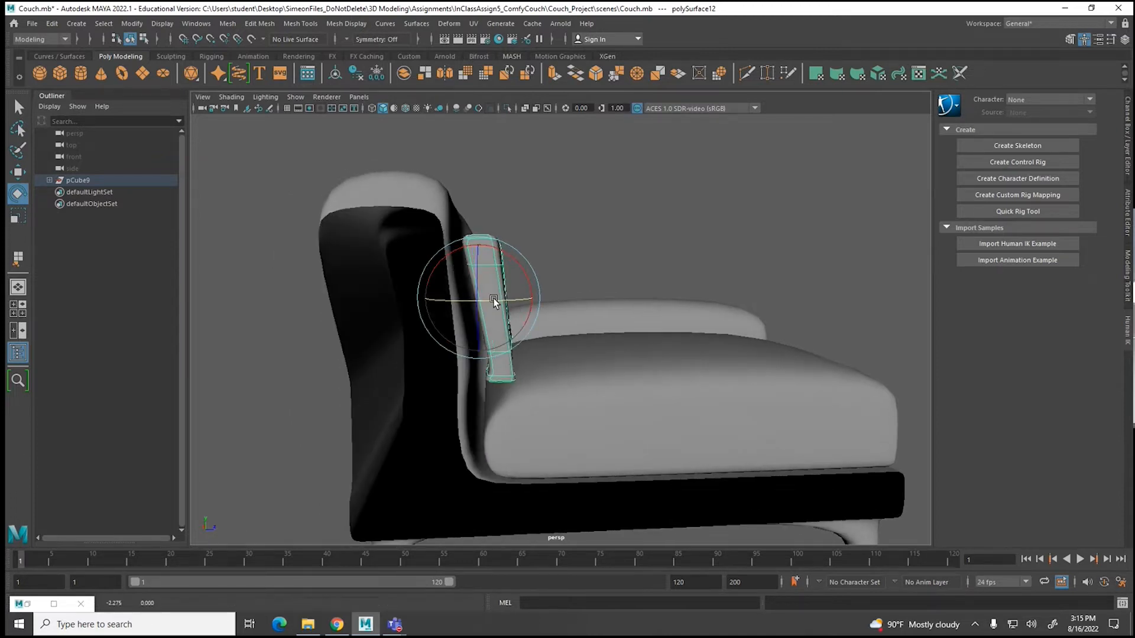
key(w)
drag(529, 293, 450, 302)
Step: Pull the large centre face on the back cushion's front outward to puff it up
alt+drag(496, 357, 565, 308)
right_drag(565, 307, 566, 335)
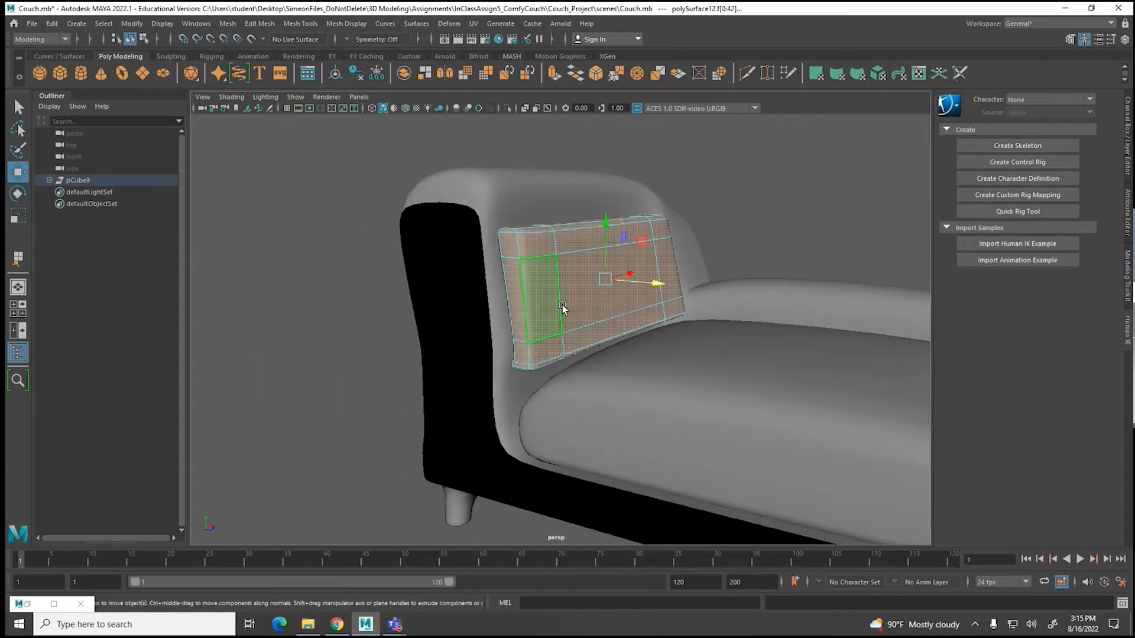
click(583, 304)
drag(667, 289, 688, 290)
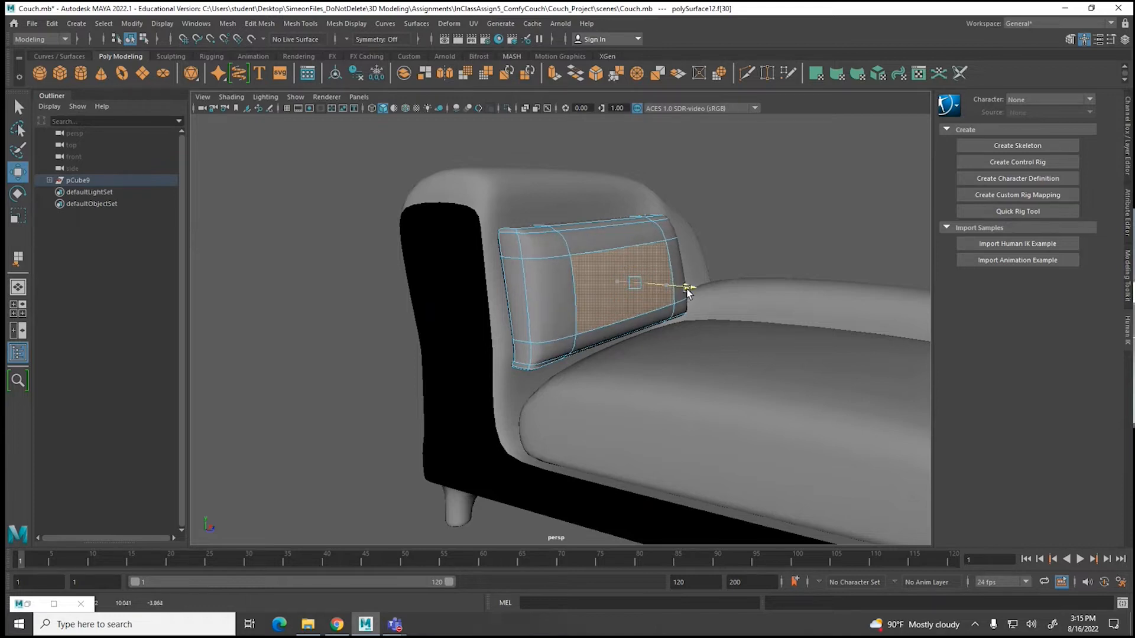
Step: Select the back cushion's underside faces and move them down towards the seat cushion
alt+drag(584, 362, 534, 395)
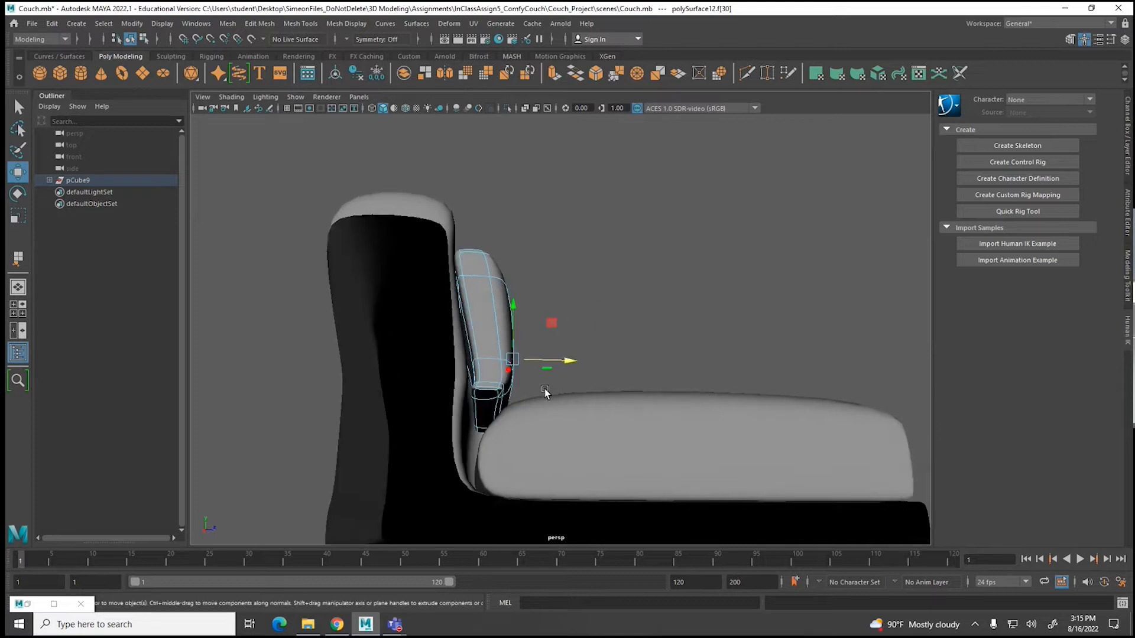
click(487, 394)
shift+click(486, 411)
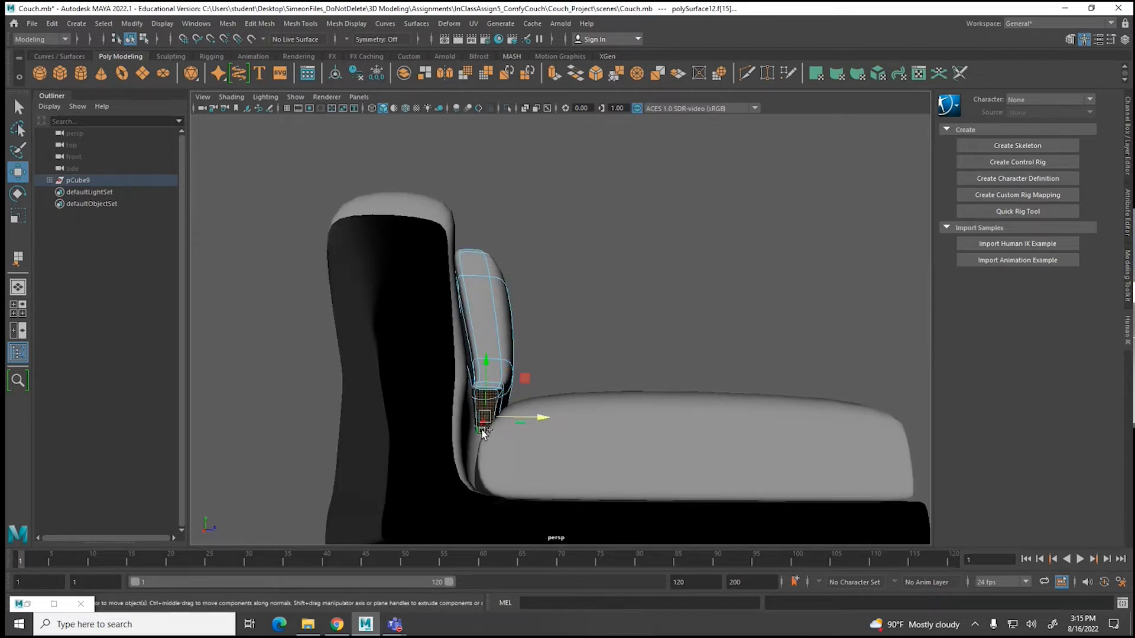
shift+drag(484, 417, 516, 430)
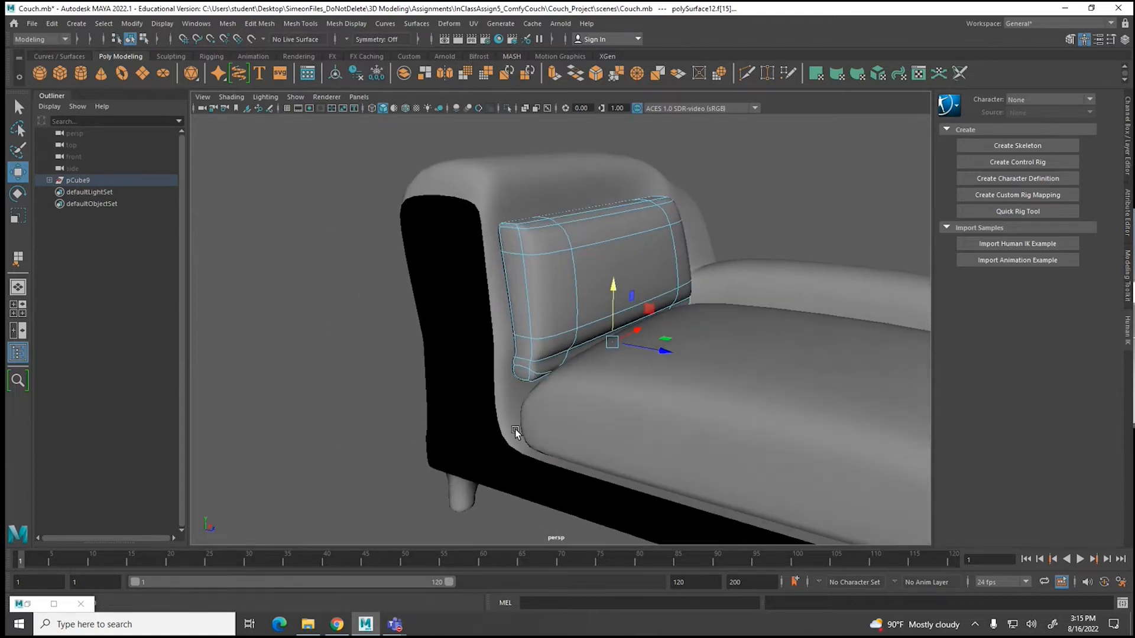
Step: Grow the selection from the back cushion's front centre face, move these faces slightly forward and scale them vertically
click(588, 303)
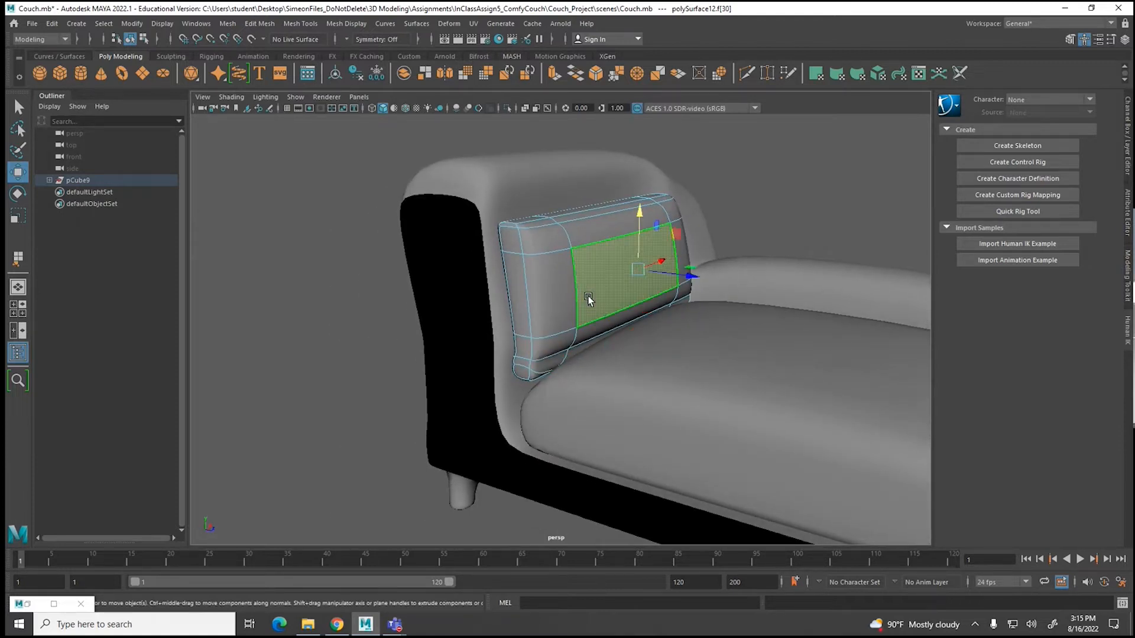
click(104, 26)
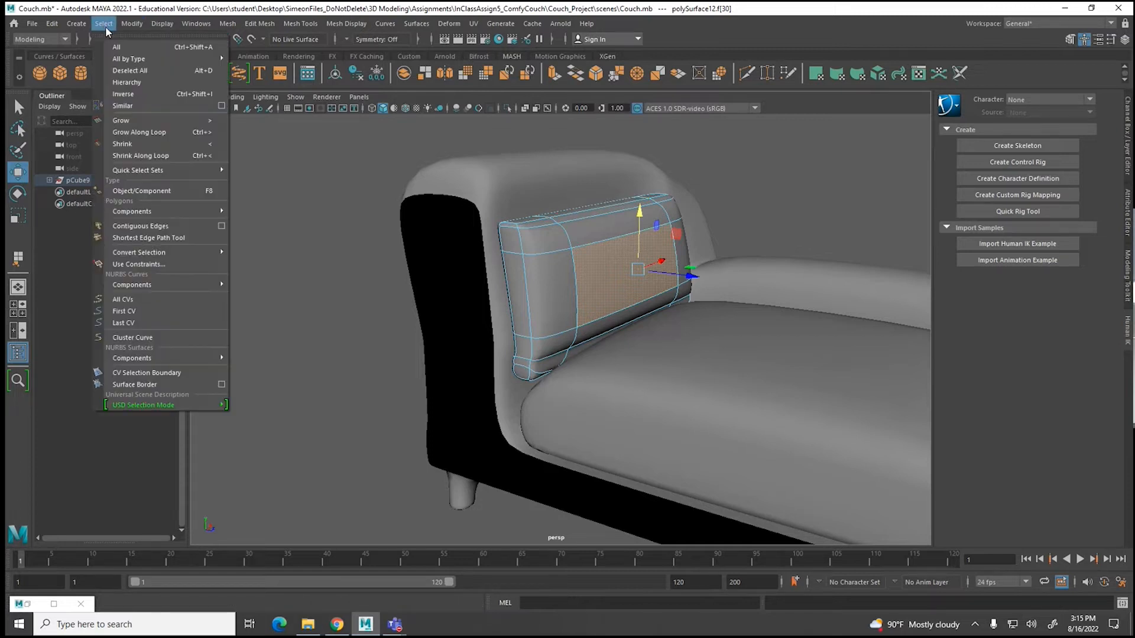
click(113, 126)
drag(679, 272, 686, 274)
key(r)
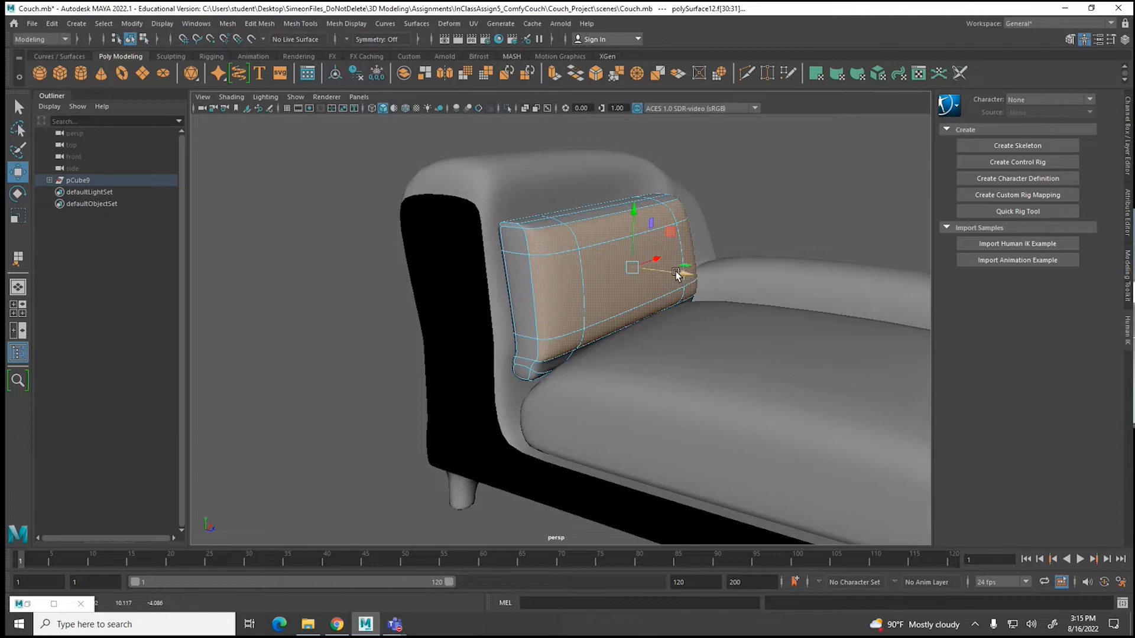
drag(635, 207, 685, 322)
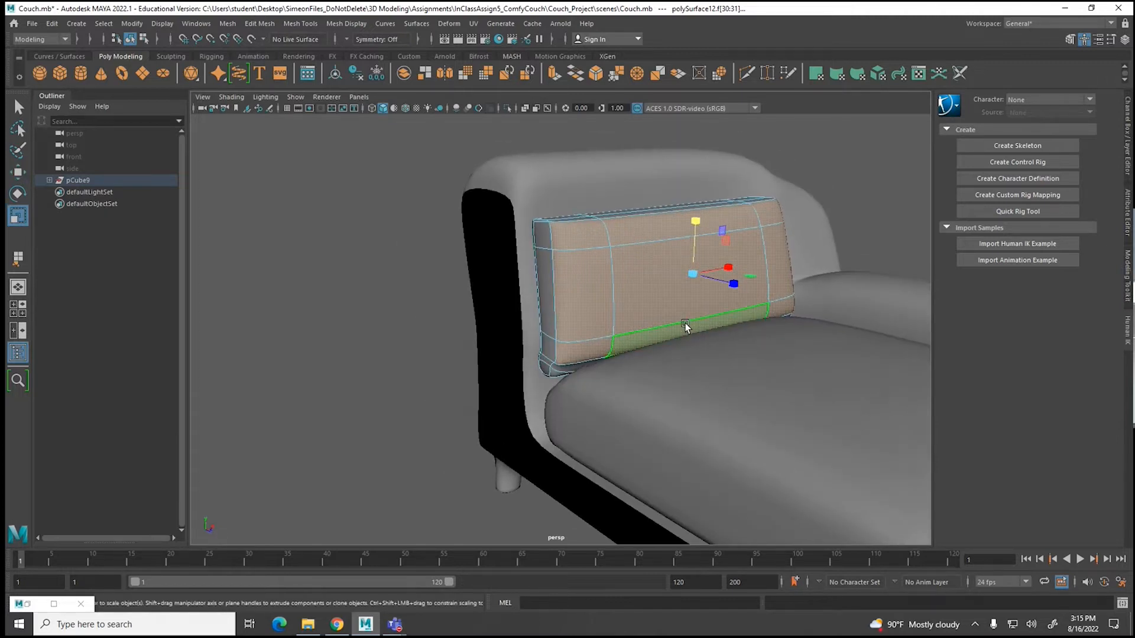
Step: Nudge the lower centre face on the back cushion's front slightly
click(653, 334)
key(w)
drag(705, 281, 700, 273)
Step: Raise the centre faces along the back cushion's top to round it
alt+drag(874, 371, 771, 398)
click(765, 262)
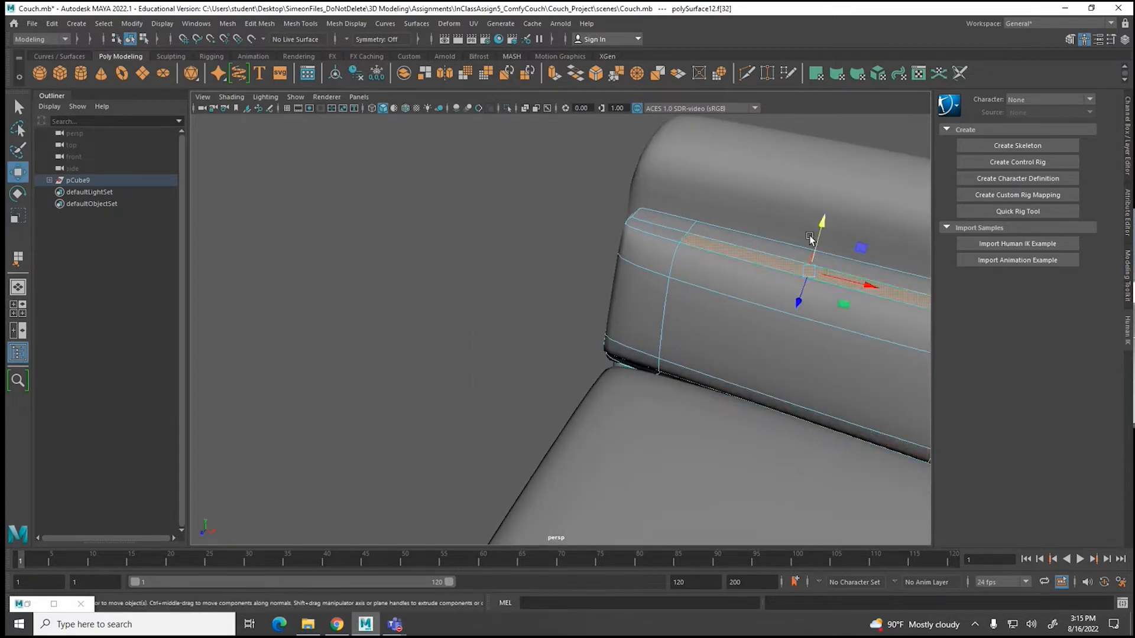
drag(825, 222, 817, 205)
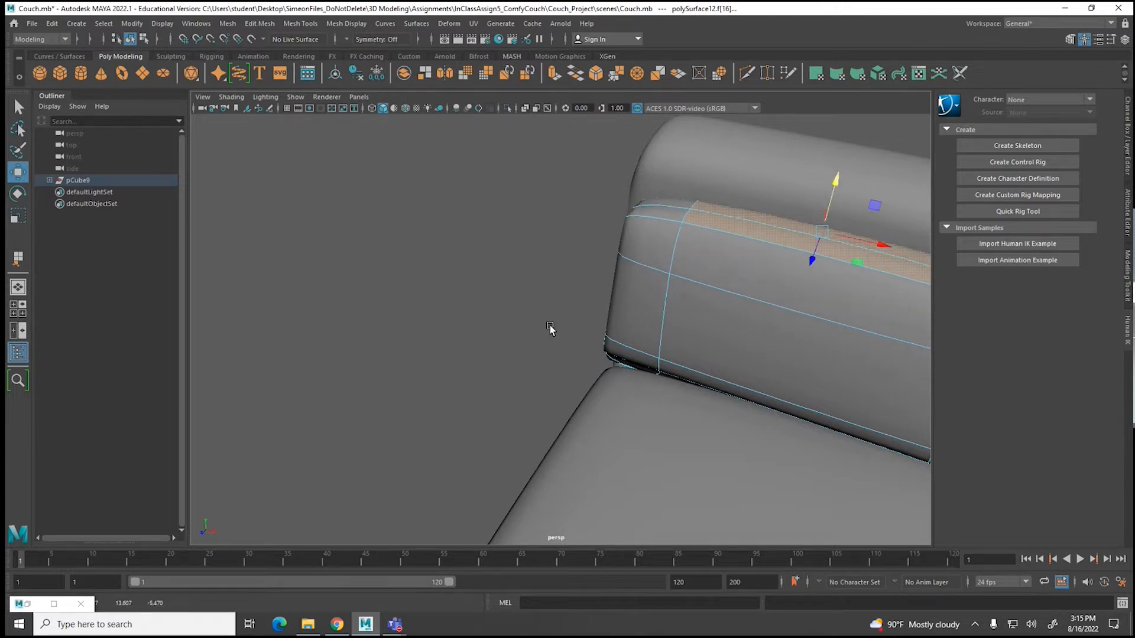
Step: Extrude the back cushion's side faces outward beside the armrest and scale the extruded faces down
scroll(551, 329, down, 5)
alt+drag(522, 356, 481, 337)
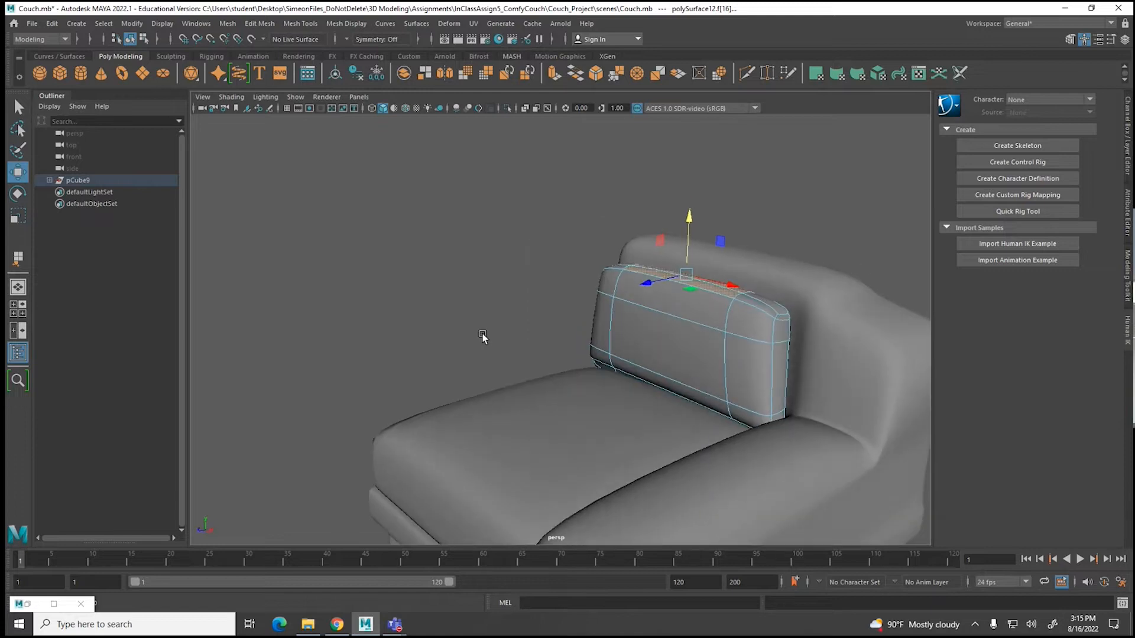
click(776, 335)
click(776, 367)
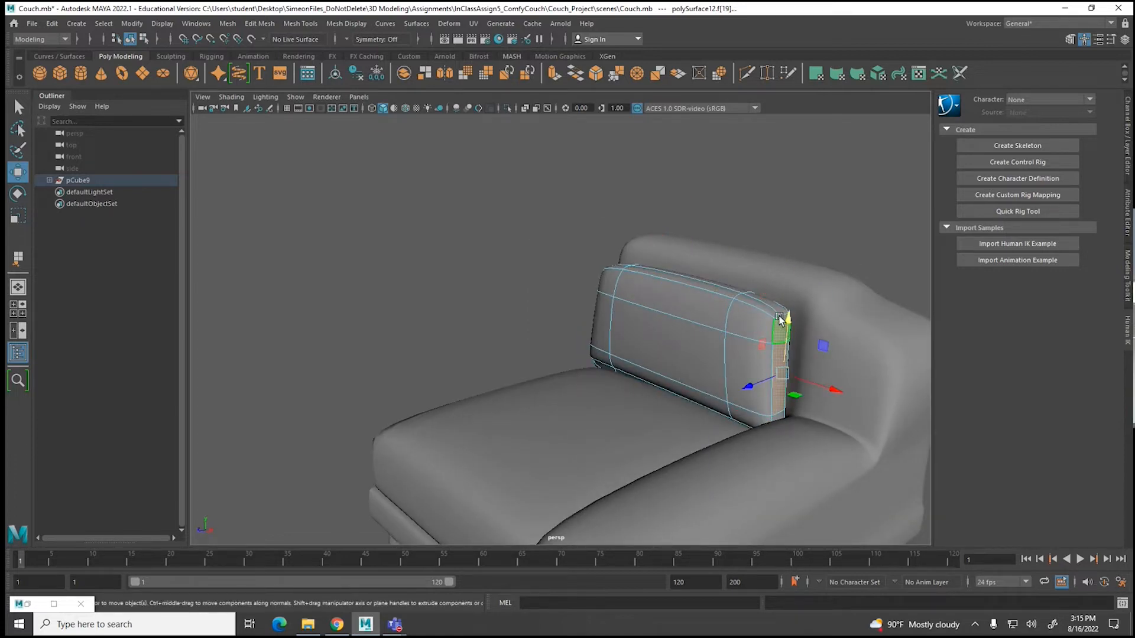
key(f)
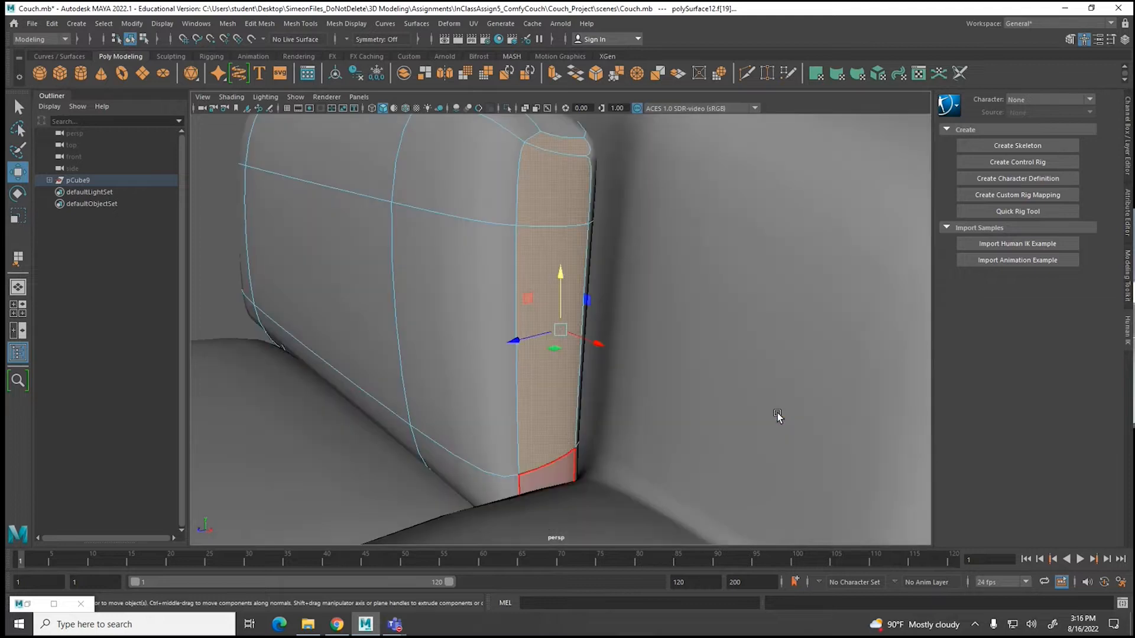
scroll(762, 413, down, 5)
alt+drag(597, 425, 665, 424)
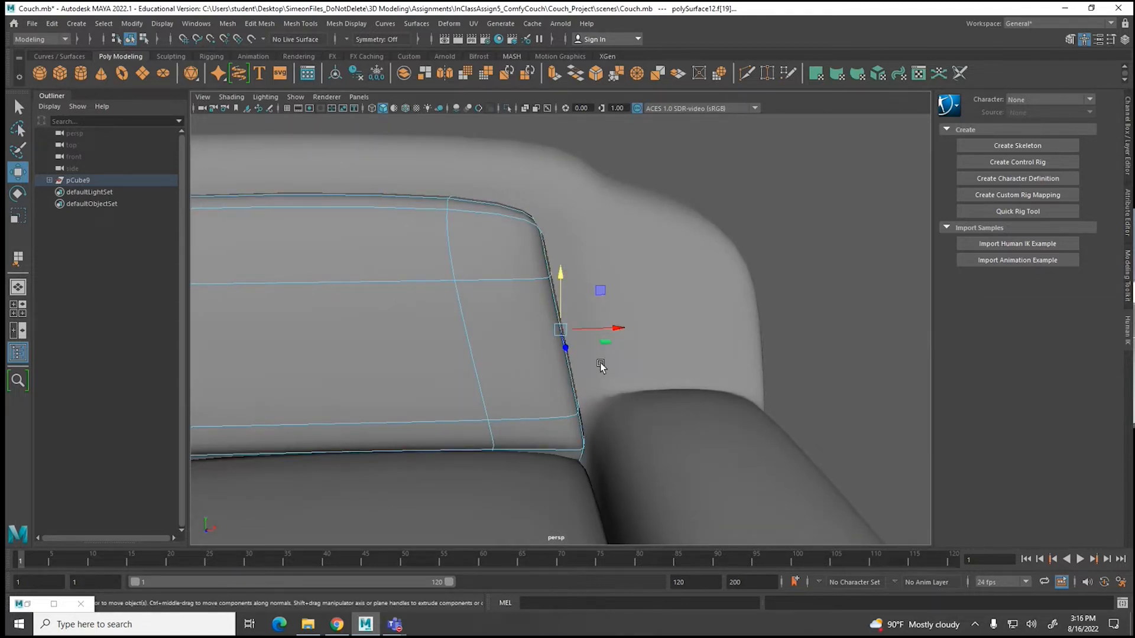
alt+drag(600, 370, 590, 391)
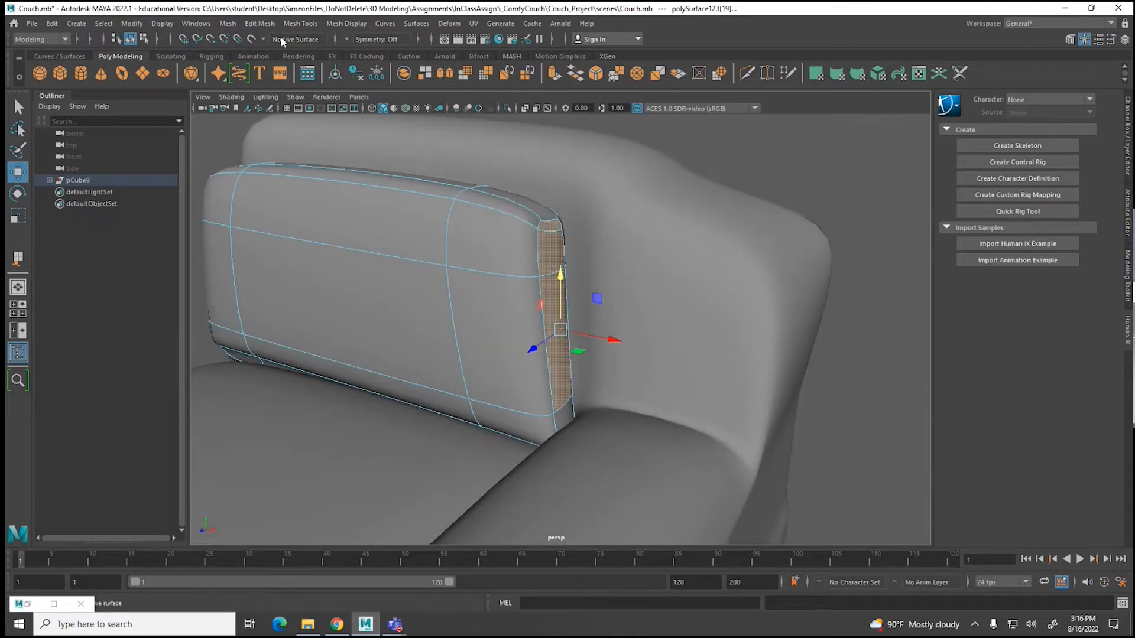
click(260, 24)
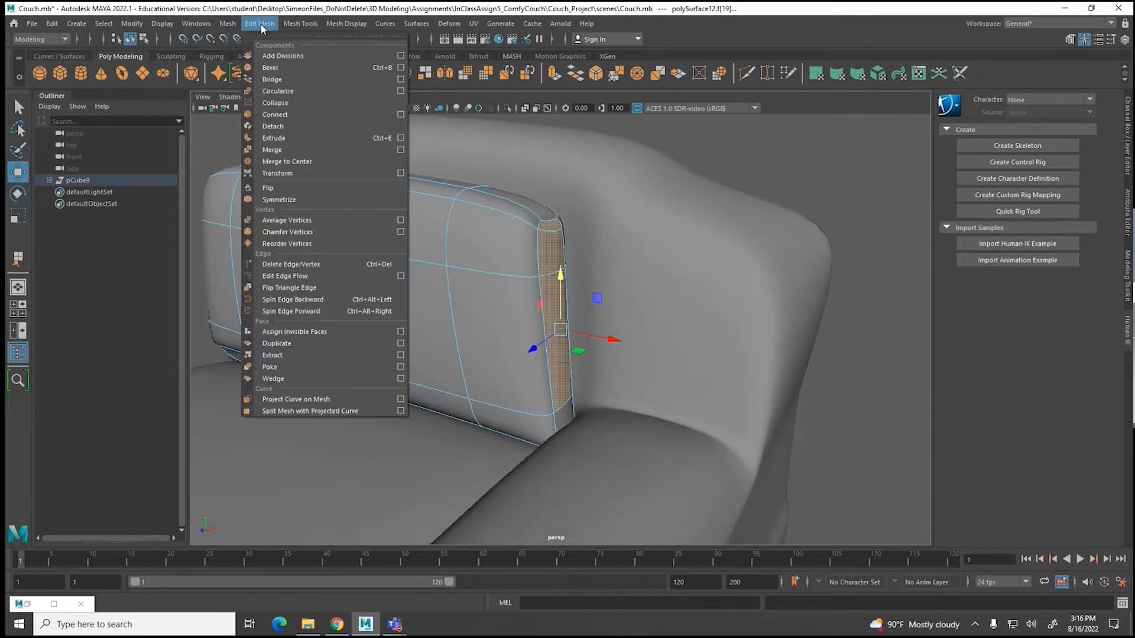
click(274, 140)
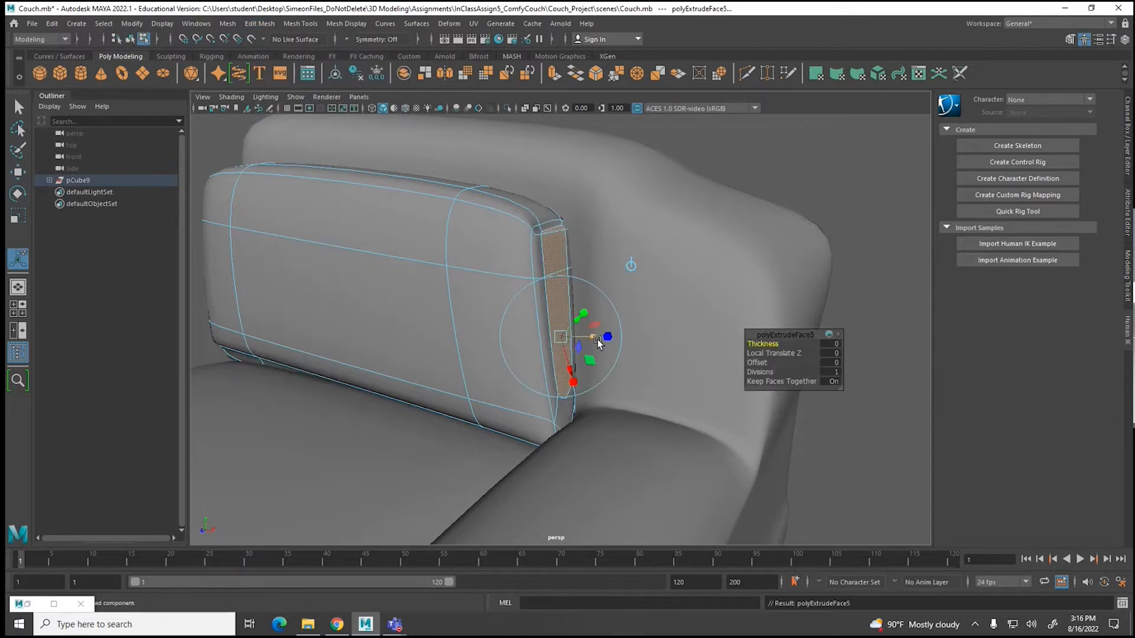
drag(595, 338, 683, 368)
key(r)
drag(653, 296, 608, 340)
Step: Raise the top face of the back cushion's extruded side section and move it slightly forward
key(w)
click(555, 232)
drag(589, 195, 598, 171)
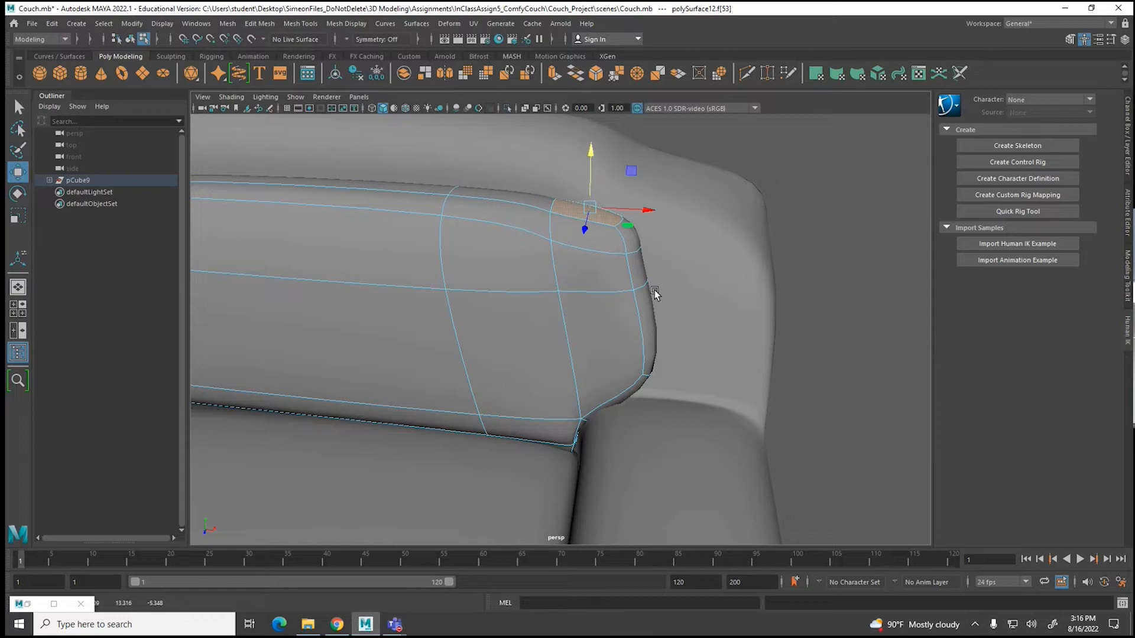
alt+drag(654, 289, 551, 299)
drag(539, 236, 532, 238)
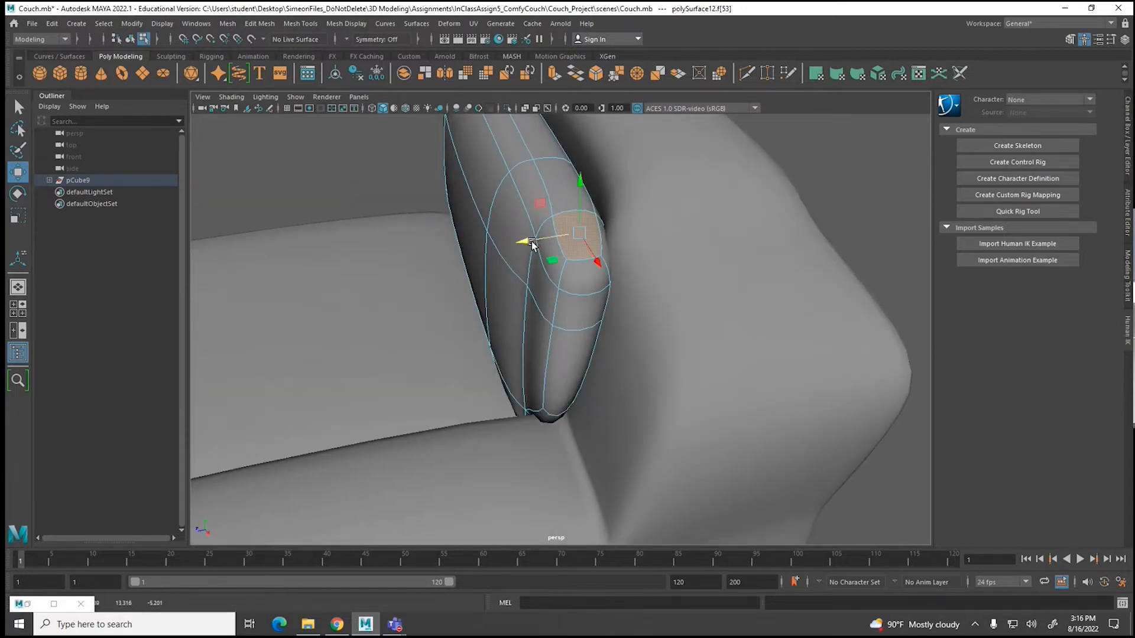
drag(545, 241, 538, 242)
Step: Move the front faces of the extruded side section forward to line up with the cushion's front
click(549, 305)
drag(512, 286, 504, 285)
click(526, 352)
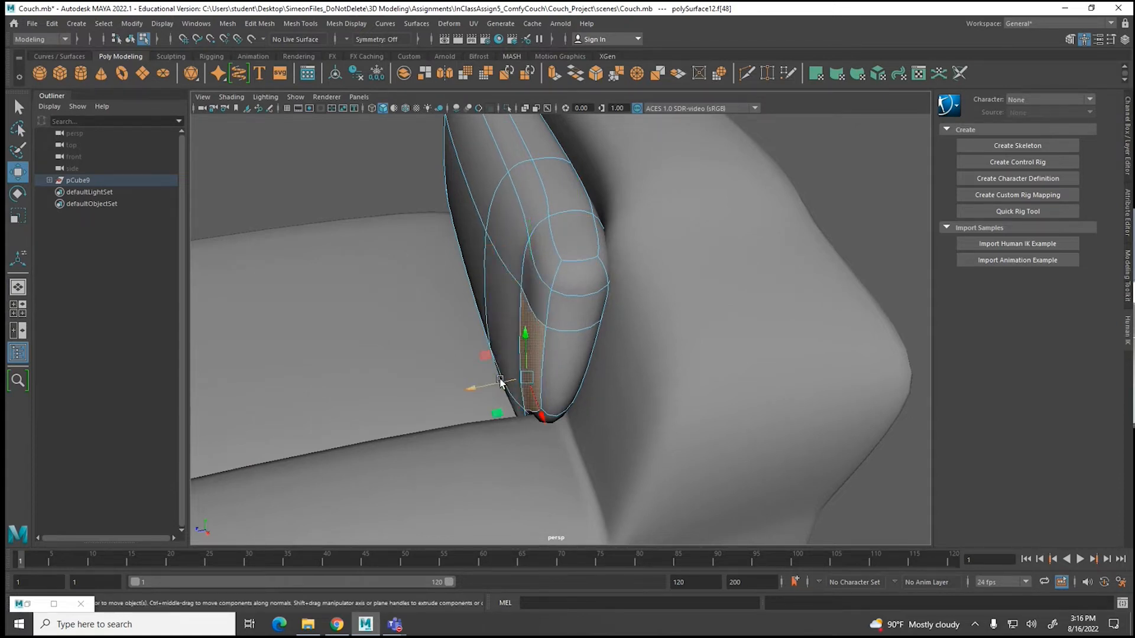
drag(499, 385, 530, 354)
Step: Show the cushion unsmoothed and move the front vertices at the notch where the extruded section joins the cushion
key(1)
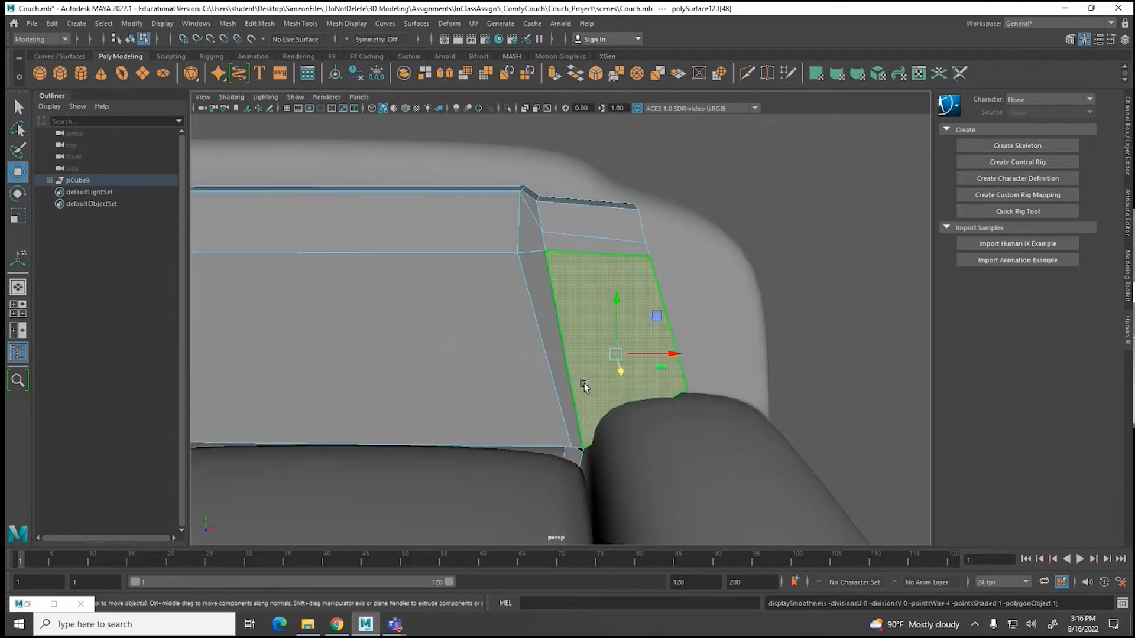
alt+drag(584, 383, 527, 373)
right_click(535, 300)
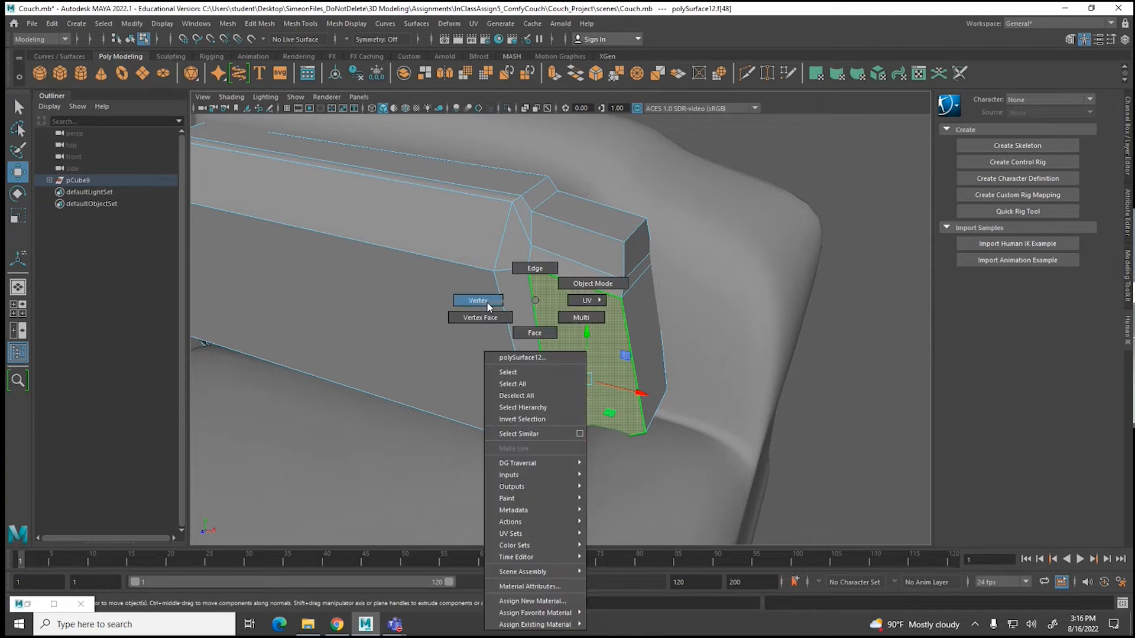
click(522, 304)
alt+drag(577, 317, 550, 359)
click(513, 302)
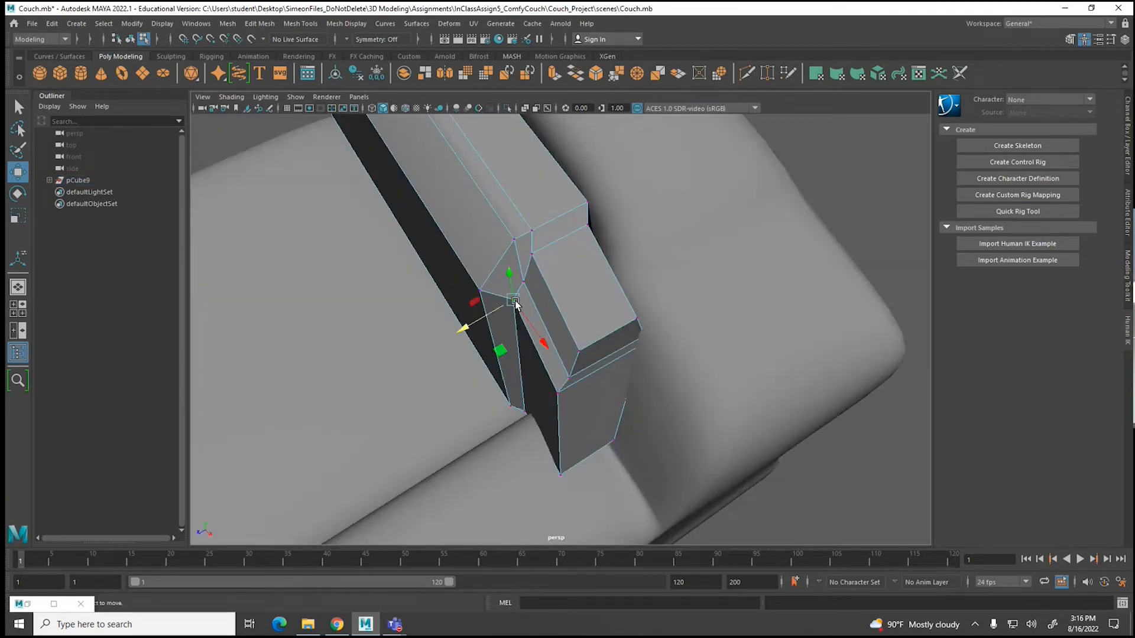
drag(502, 308, 522, 349)
click(522, 281)
drag(498, 294, 541, 319)
Step: Adjust the vertices around the extruded section's upper corner and return the cushion to smooth preview
alt+drag(535, 263, 610, 208)
click(560, 194)
alt+drag(596, 284, 637, 254)
click(622, 250)
key(3)
alt+drag(579, 278, 503, 219)
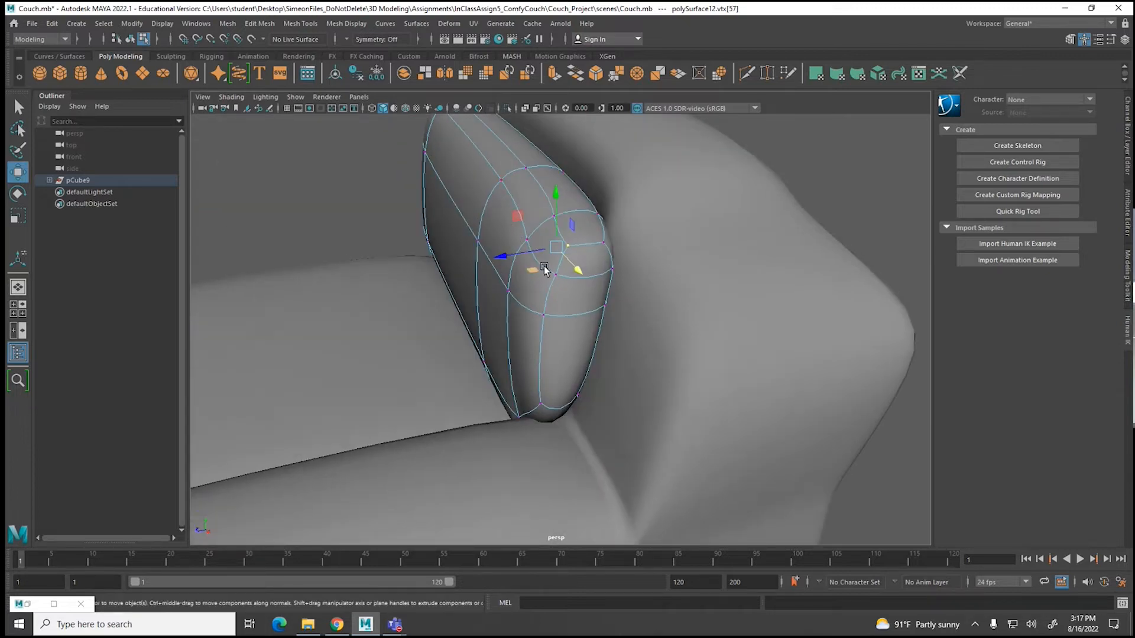
alt+drag(508, 229, 587, 361)
Step: Reposition the vertices at the back cushion's lower front corner beside the armrest, sideways and slightly downward
click(585, 405)
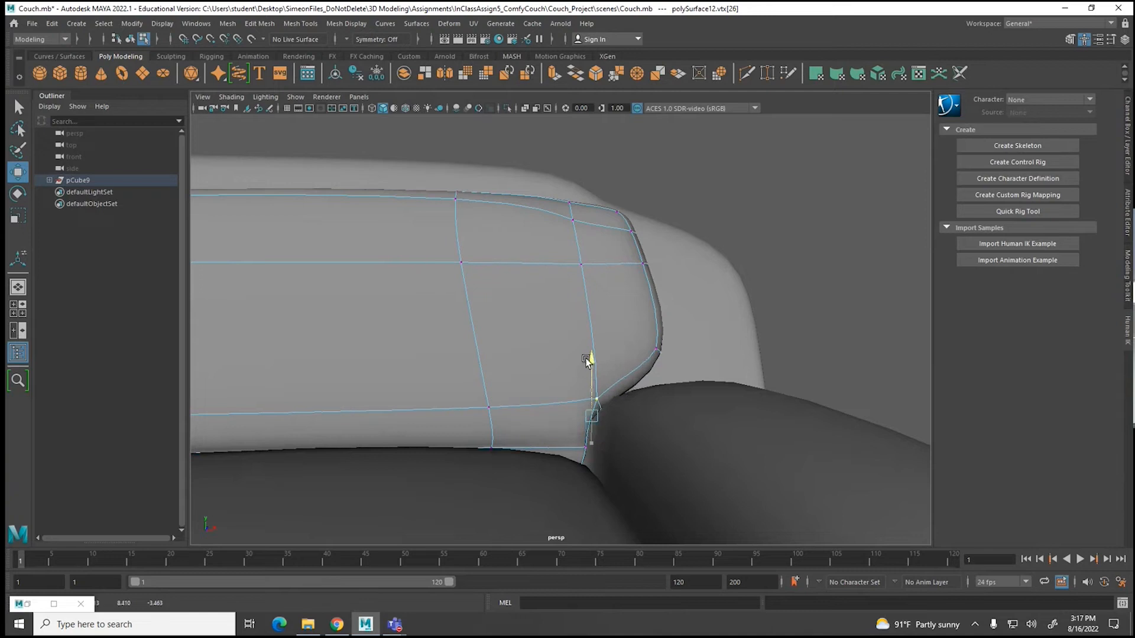
drag(641, 411, 623, 408)
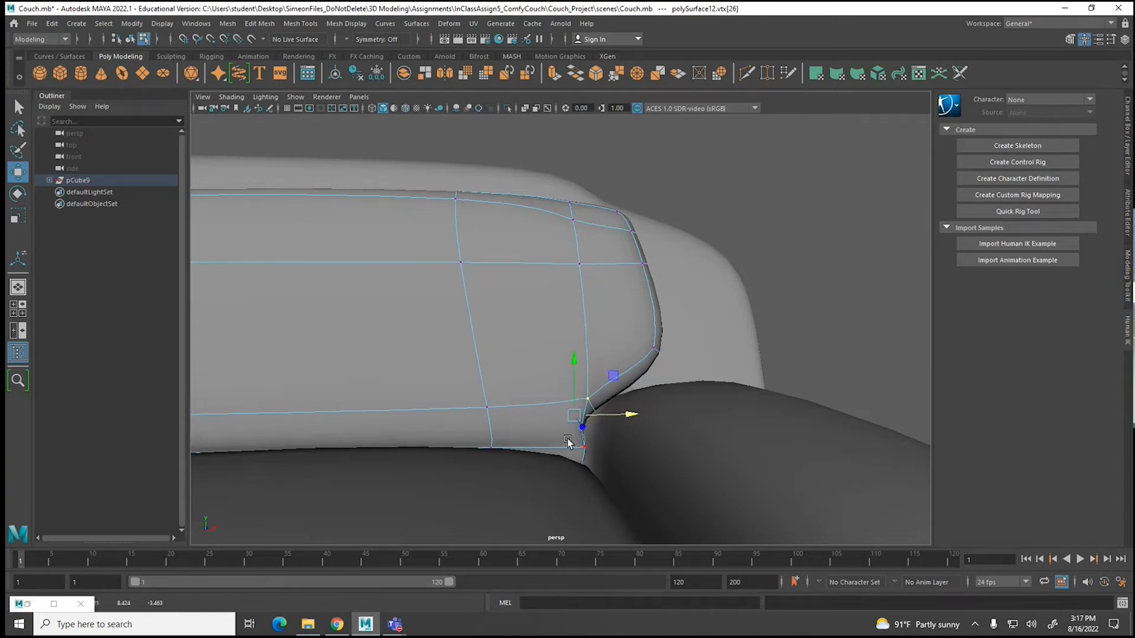
click(584, 451)
drag(580, 405, 588, 417)
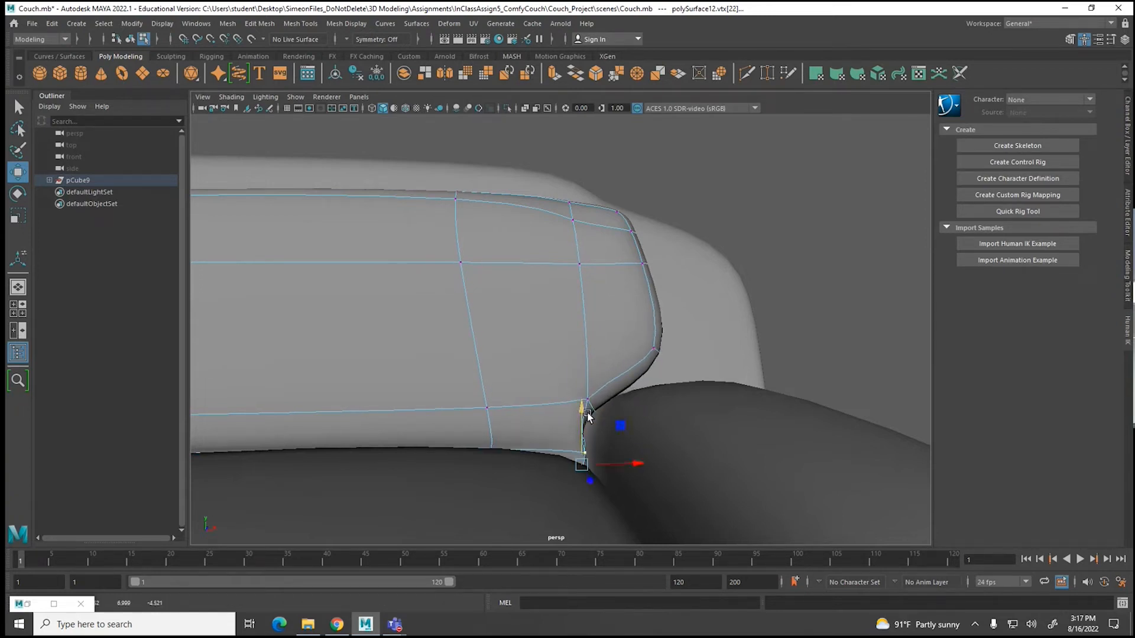
click(579, 422)
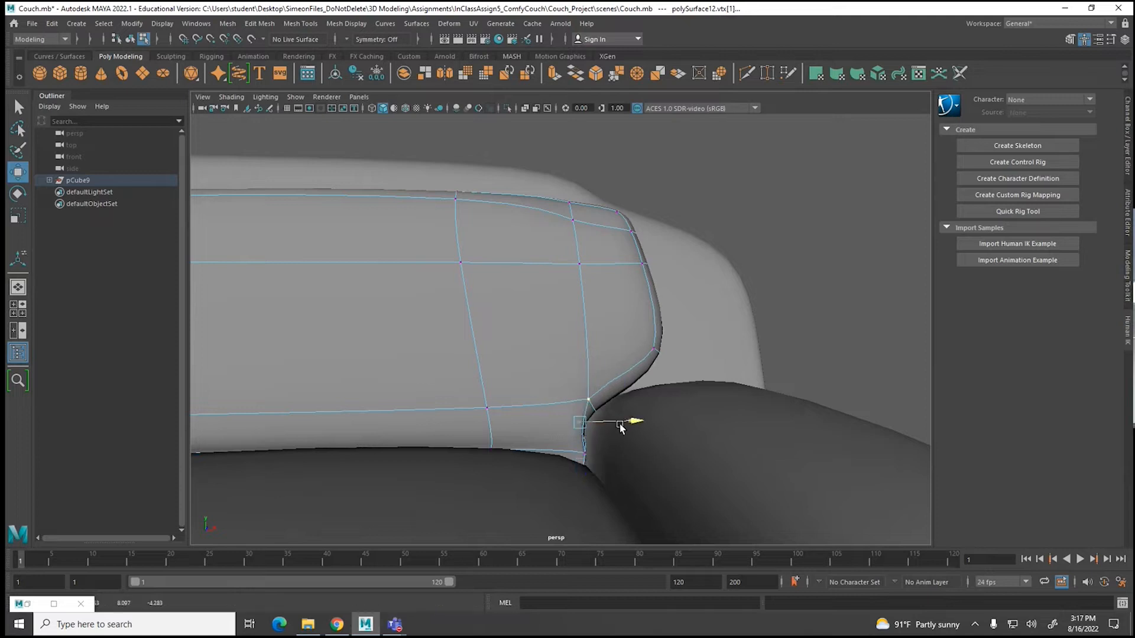
click(595, 397)
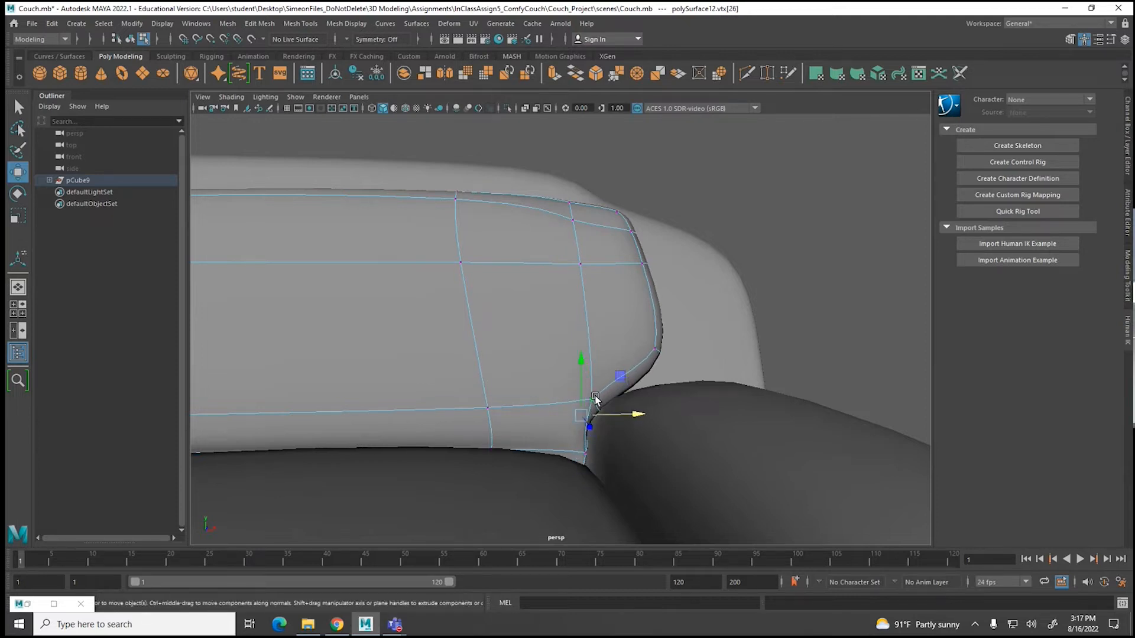
drag(616, 414, 626, 417)
Step: Lower the extruded section's outer bottom vertices behind the armrest, adjust the adjoining inner vertex and return to object mode
drag(648, 339, 679, 374)
drag(686, 314, 685, 356)
click(592, 419)
drag(593, 420, 589, 412)
right_drag(573, 300, 647, 260)
click(764, 232)
scroll(704, 299, down, 5)
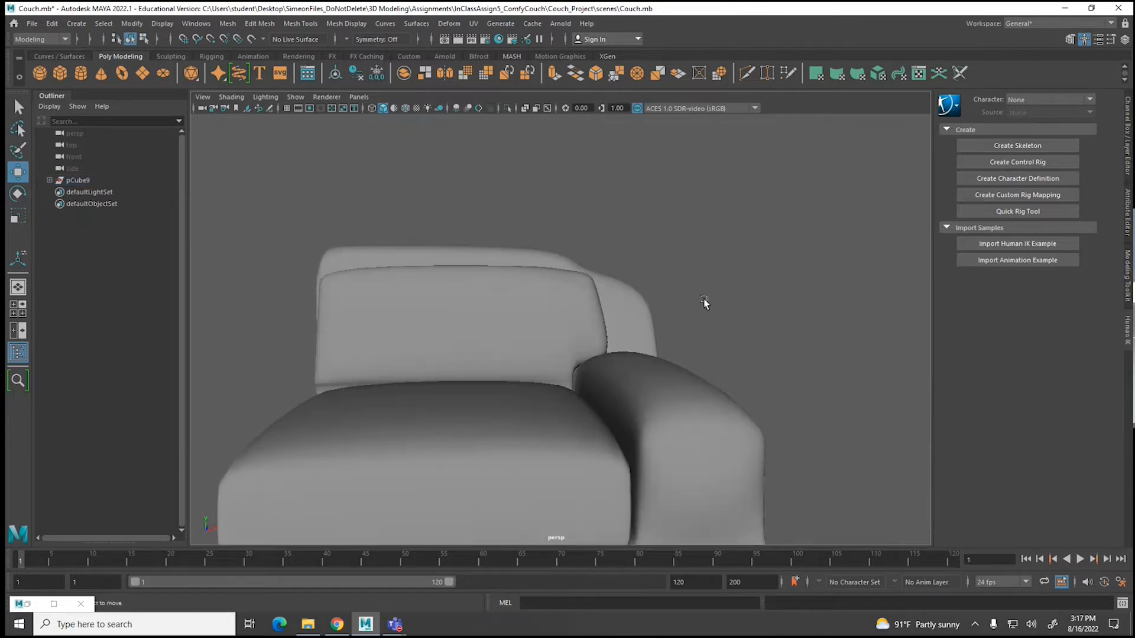
Step: Switch all couch parts to the unsmoothed display and save the scene
scroll(703, 301, down, 3)
alt+drag(641, 331, 525, 375)
click(524, 375)
click(533, 311)
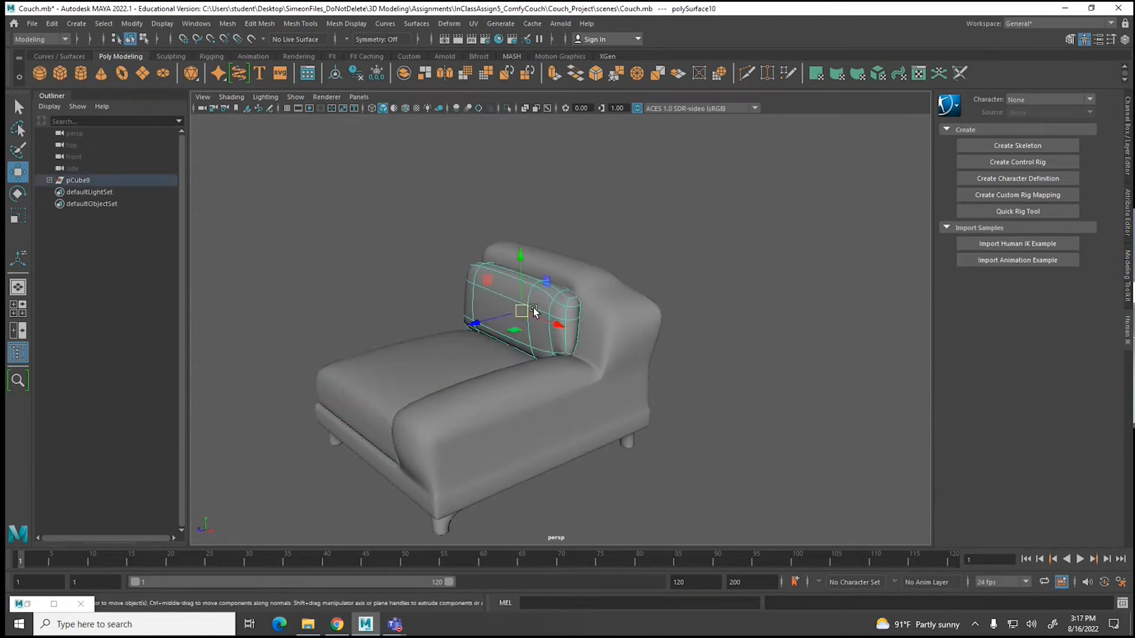
click(552, 383)
drag(368, 241, 583, 435)
key(1)
click(813, 286)
alt+drag(507, 418, 637, 406)
key(ctrl+s)
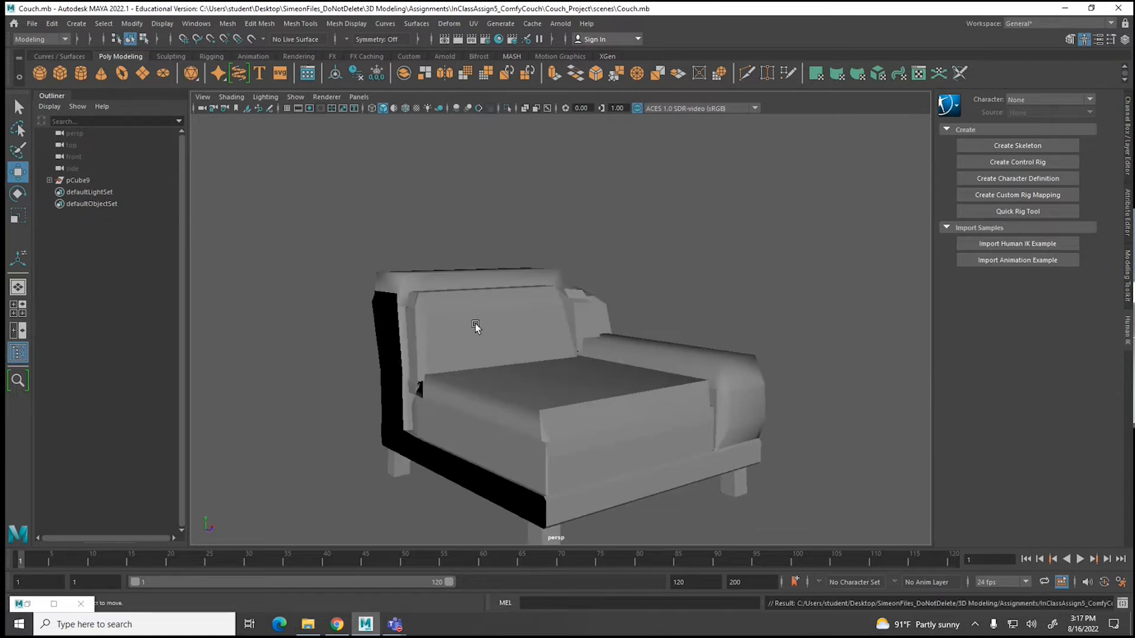
Step: Turn on wireframe on shaded and display all couch parts in smooth preview
click(491, 331)
click(405, 108)
click(550, 213)
alt+drag(751, 396, 850, 398)
drag(748, 279, 436, 471)
key(3)
click(637, 300)
alt+drag(718, 398, 498, 412)
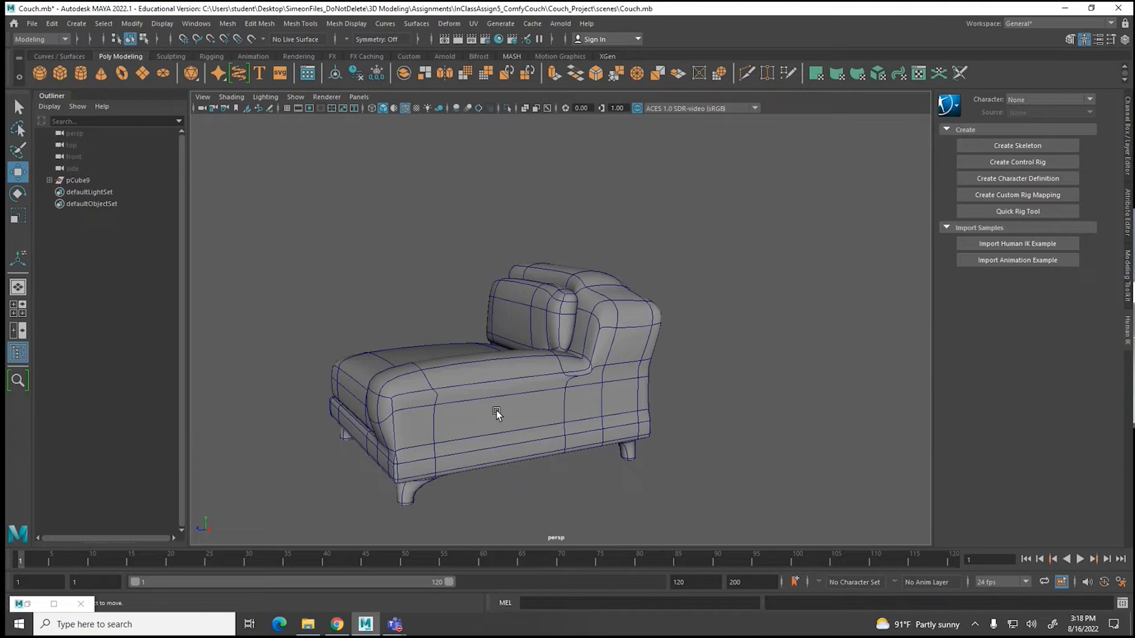
alt+drag(495, 414, 593, 418)
click(507, 399)
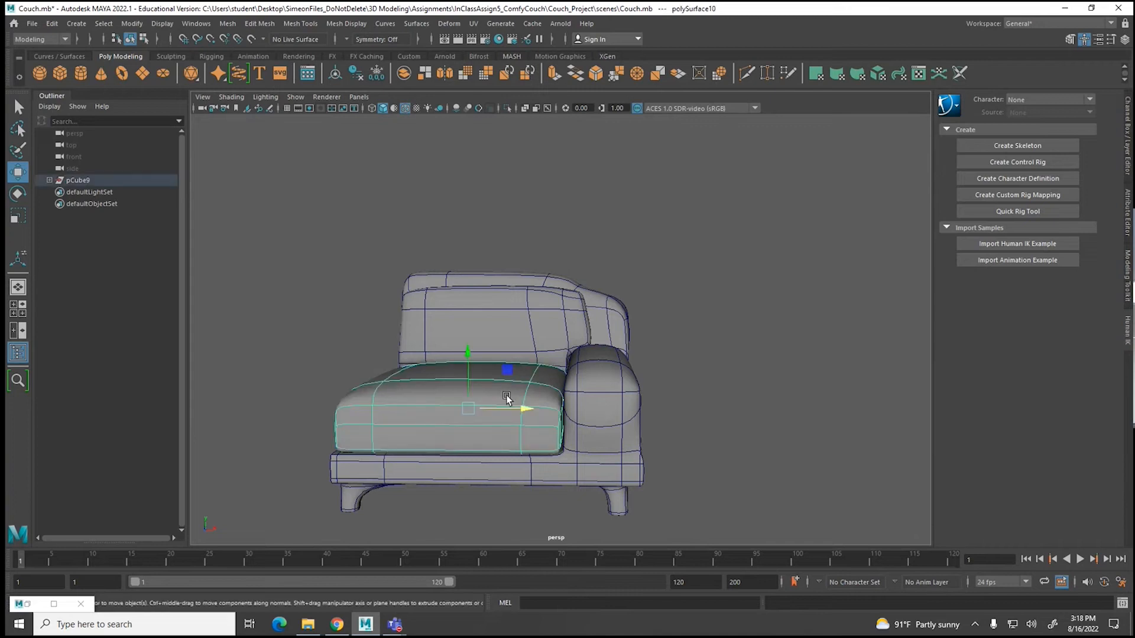
click(523, 311)
click(512, 404)
click(520, 329)
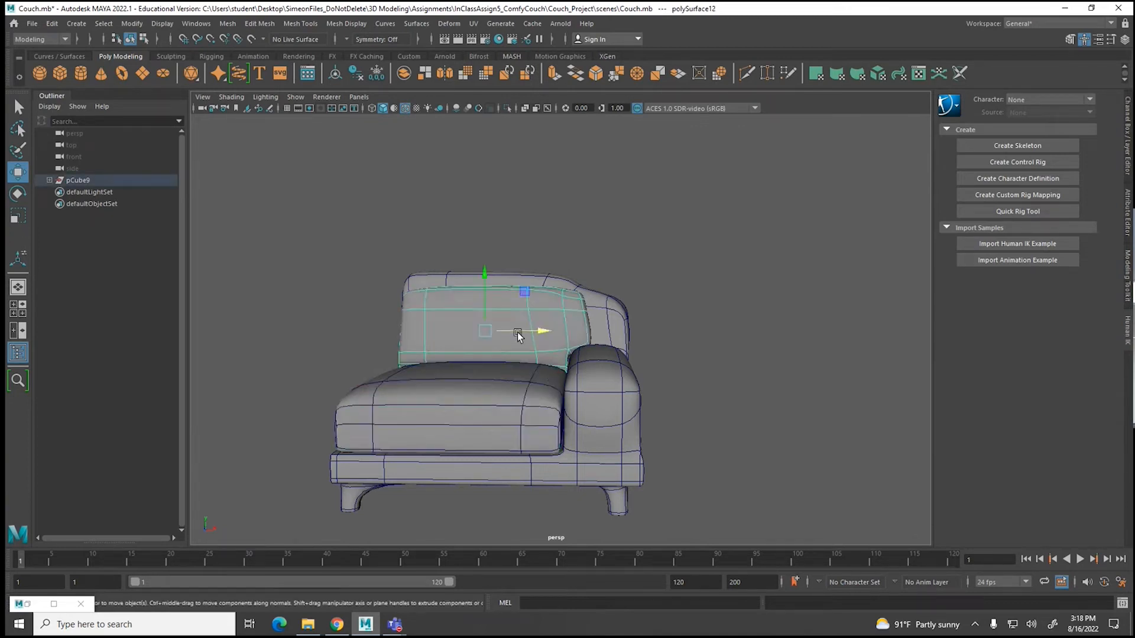
shift+click(498, 395)
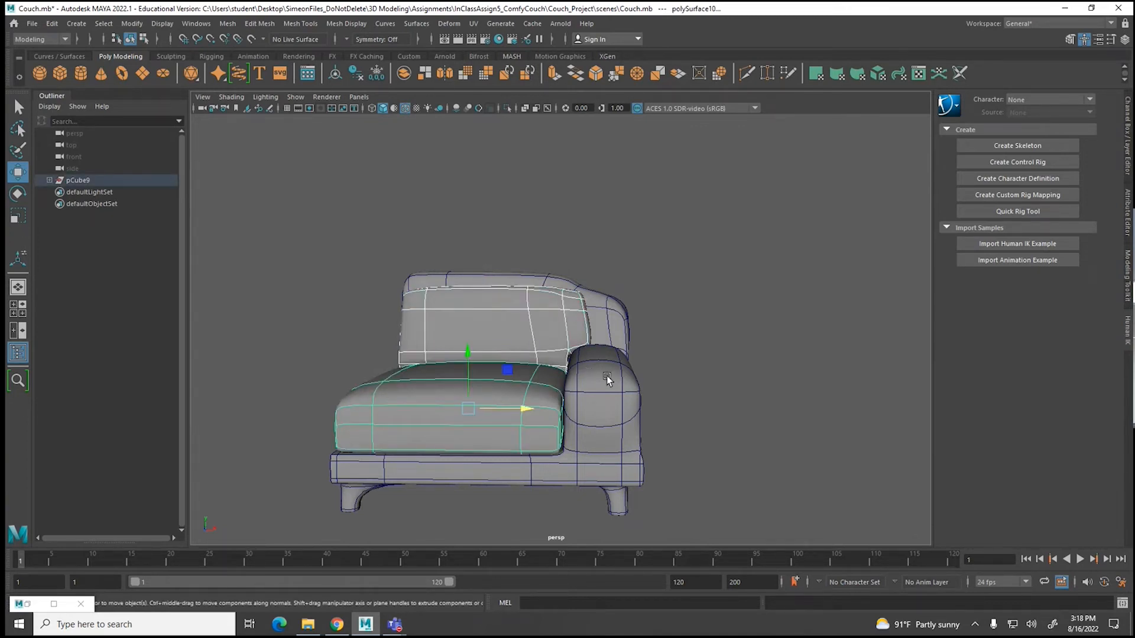
click(673, 379)
click(488, 327)
click(477, 395)
Step: Duplicate all parts of the half couch and move the copy straight up above the original
drag(320, 247, 658, 512)
scroll(665, 461, down, 4)
scroll(664, 459, down, 1)
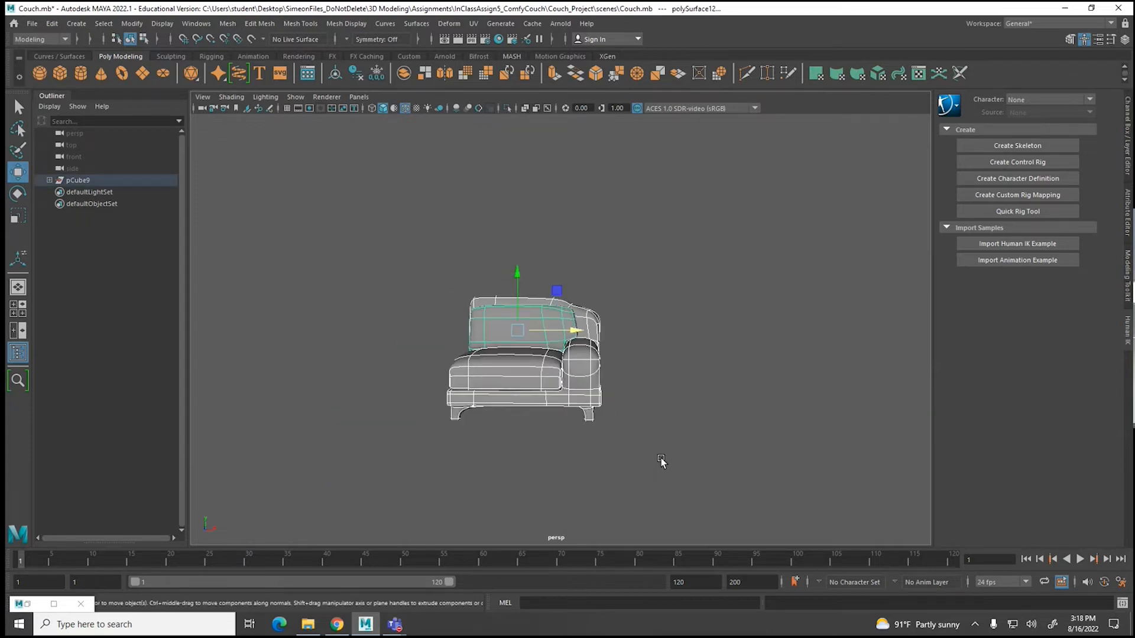
key(ctrl+d)
drag(519, 275, 519, 148)
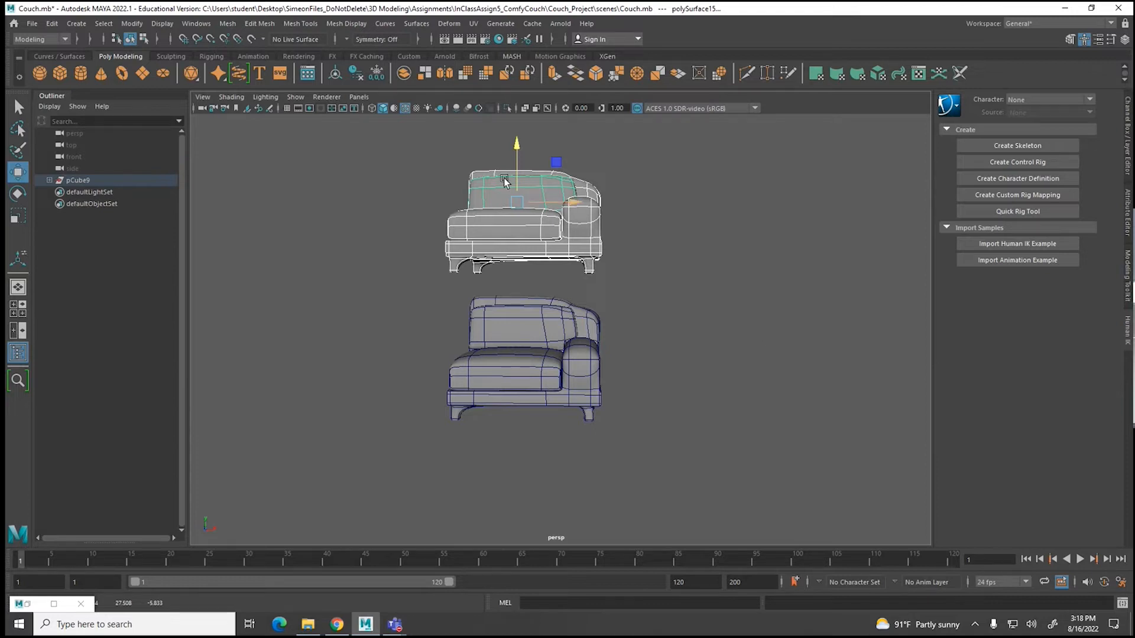
Step: Combine all parts of the upper couch copy into one mesh and clear the selection
alt+drag(442, 277, 501, 297)
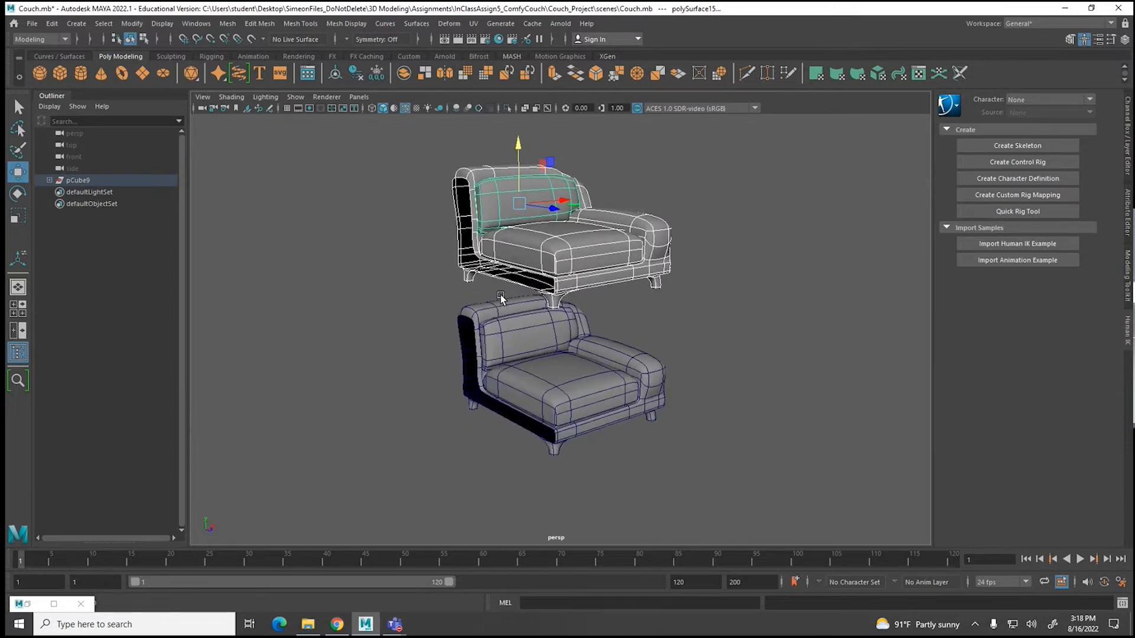
click(228, 24)
click(247, 71)
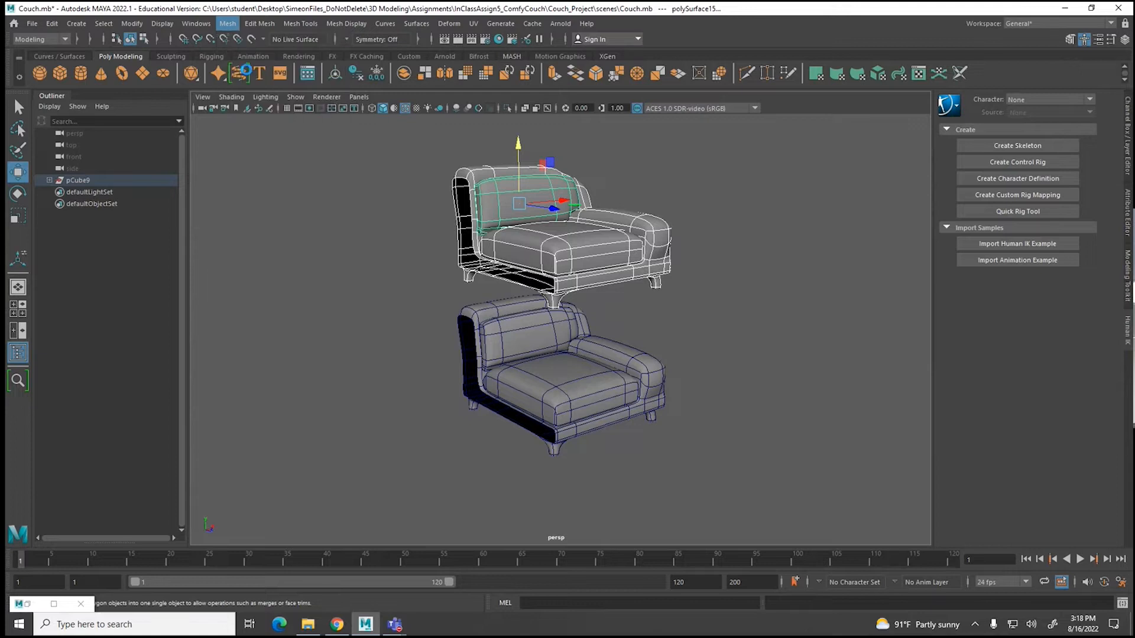
click(750, 374)
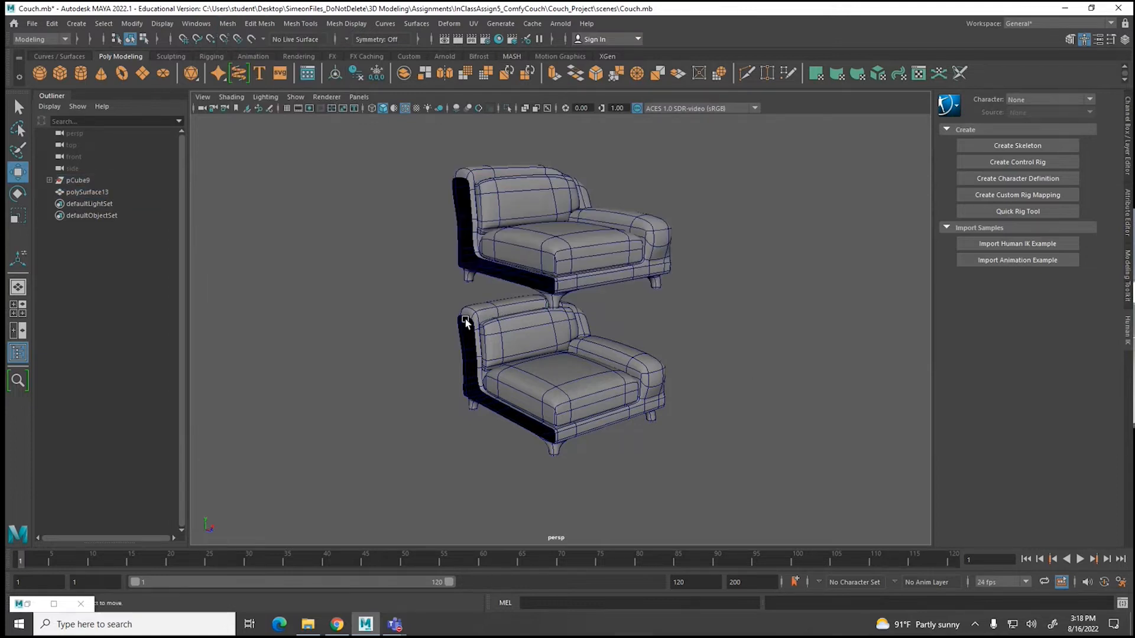
Step: Check how the lower couch's individual parts select compared with the combined upper copy
click(542, 362)
click(508, 332)
click(558, 430)
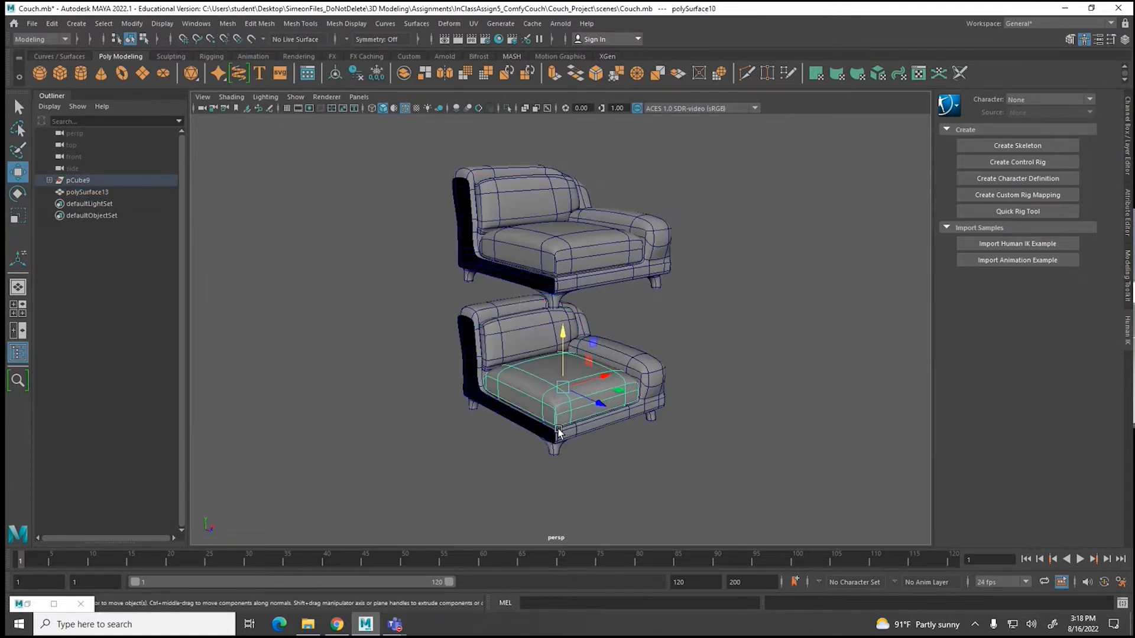
click(717, 330)
click(515, 204)
drag(565, 203, 598, 174)
alt+drag(721, 298, 689, 313)
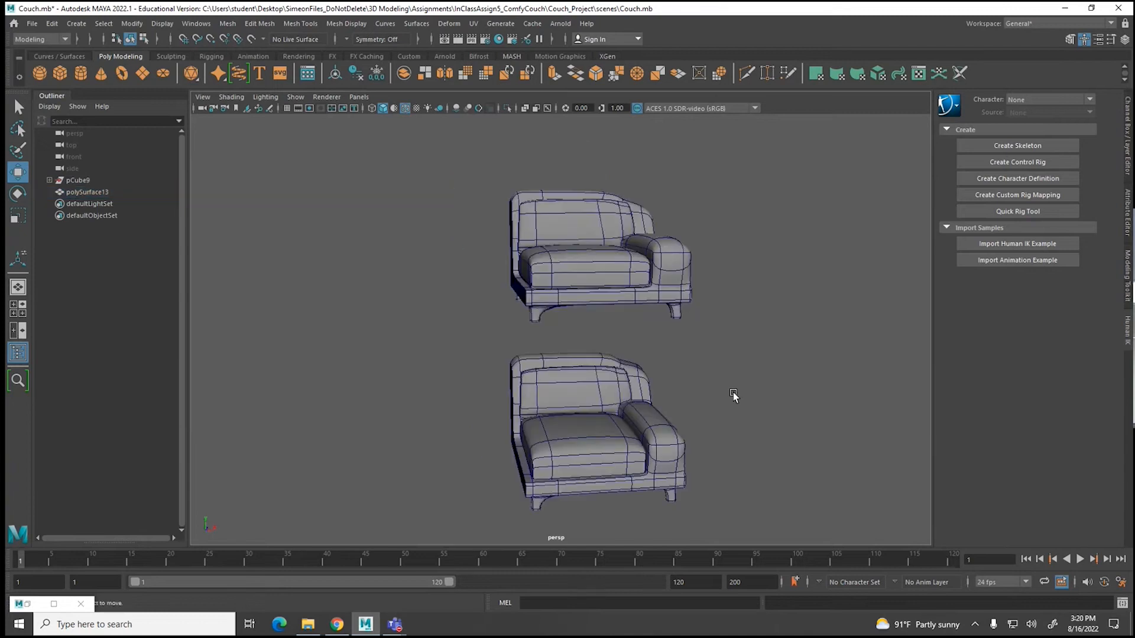
Step: Save the scene and select the combined upper couch for moving
key(ctrl+s)
key(w)
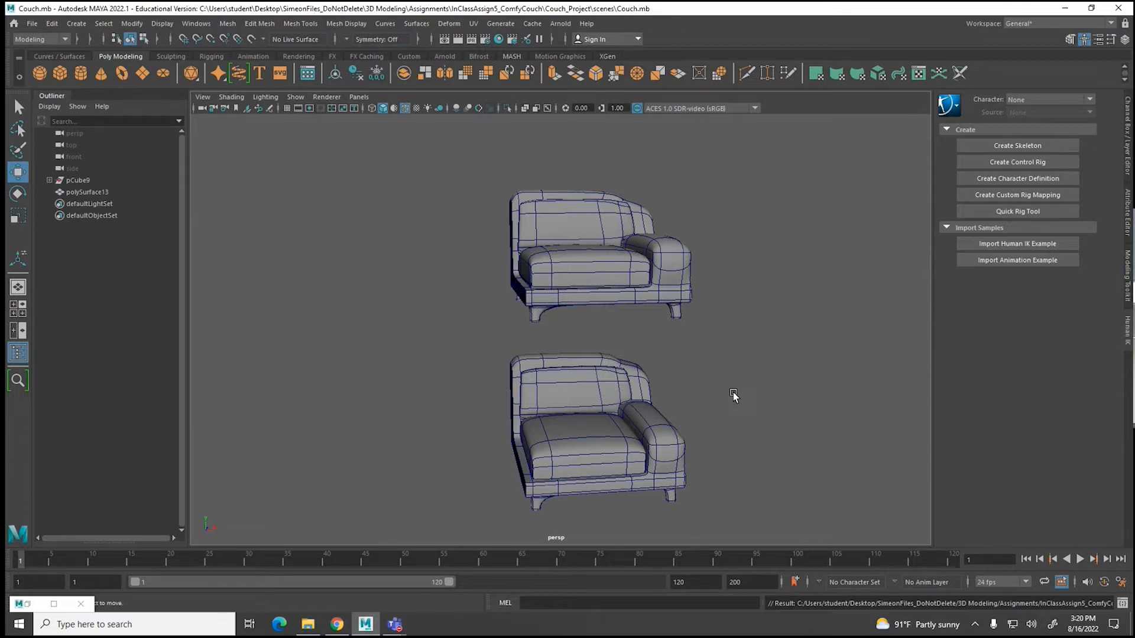
click(543, 203)
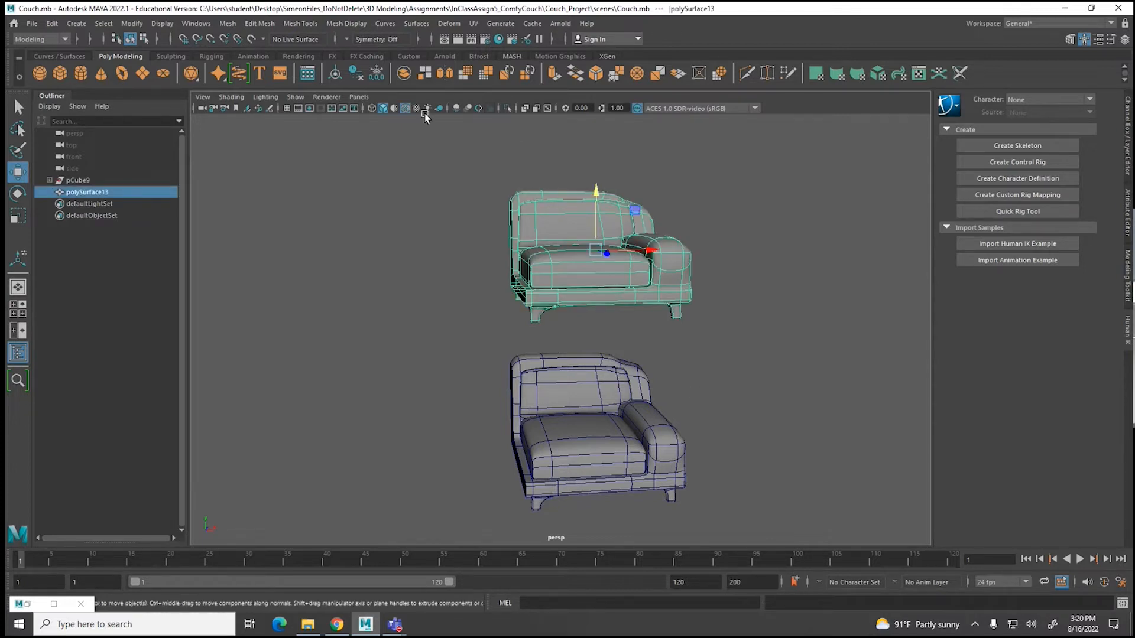
Step: Mirror the combined upper half couch across the world X axis to form a full couch
key(1)
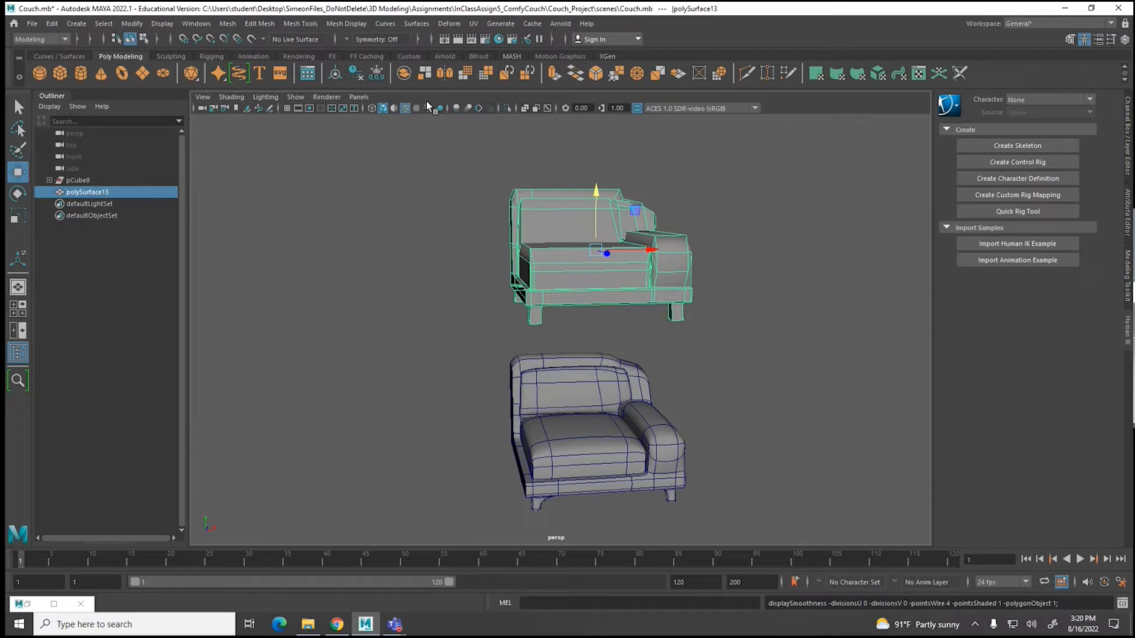
key(3)
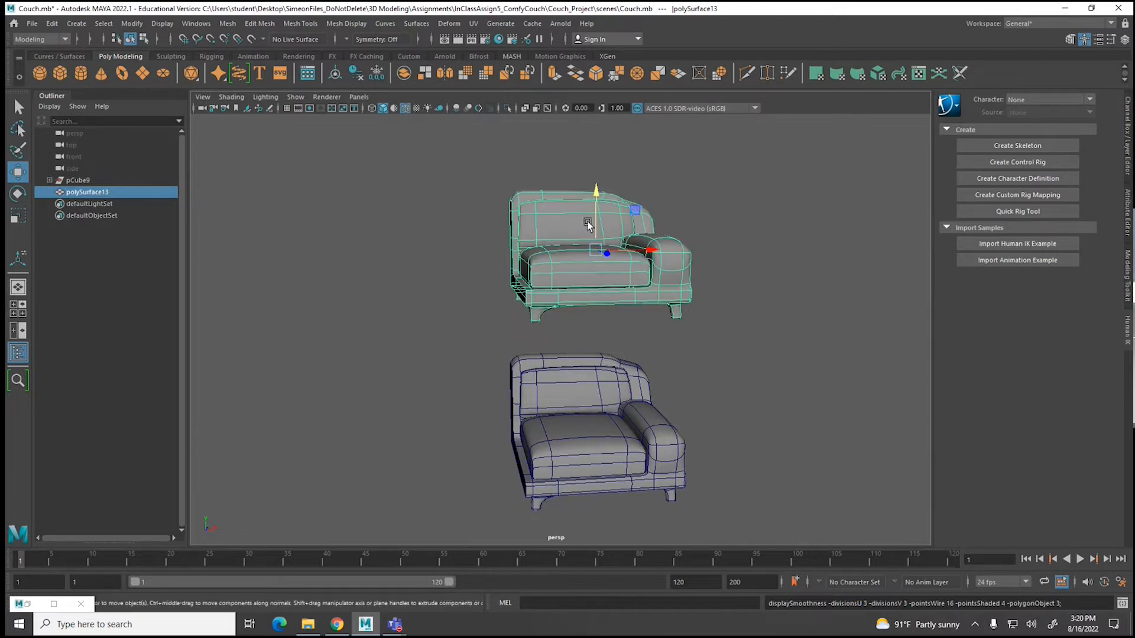
click(227, 24)
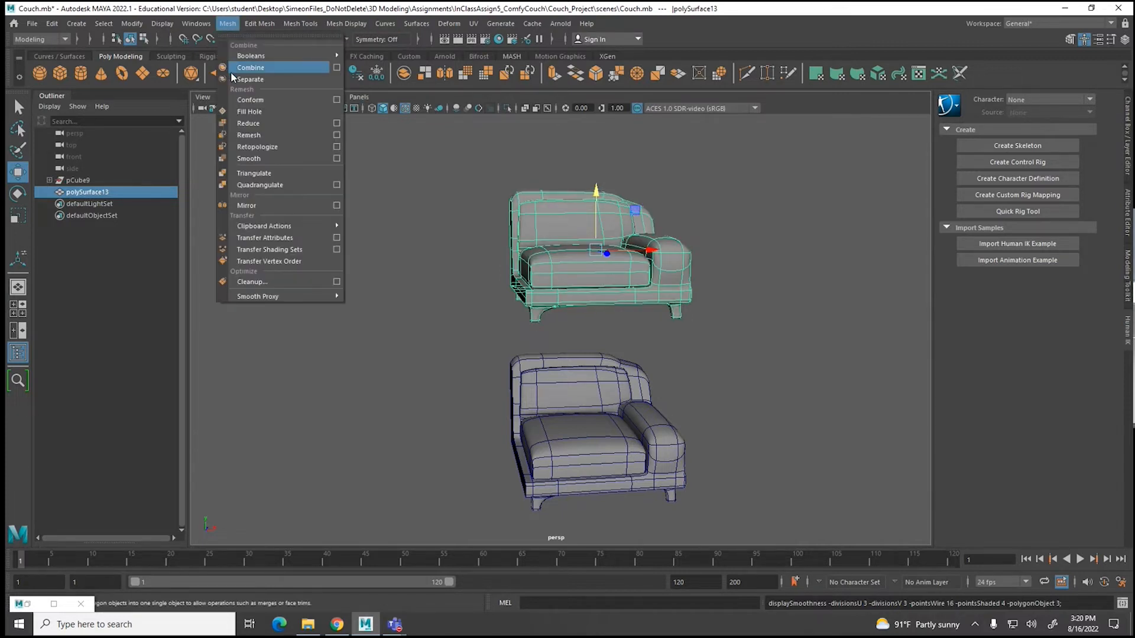
click(247, 206)
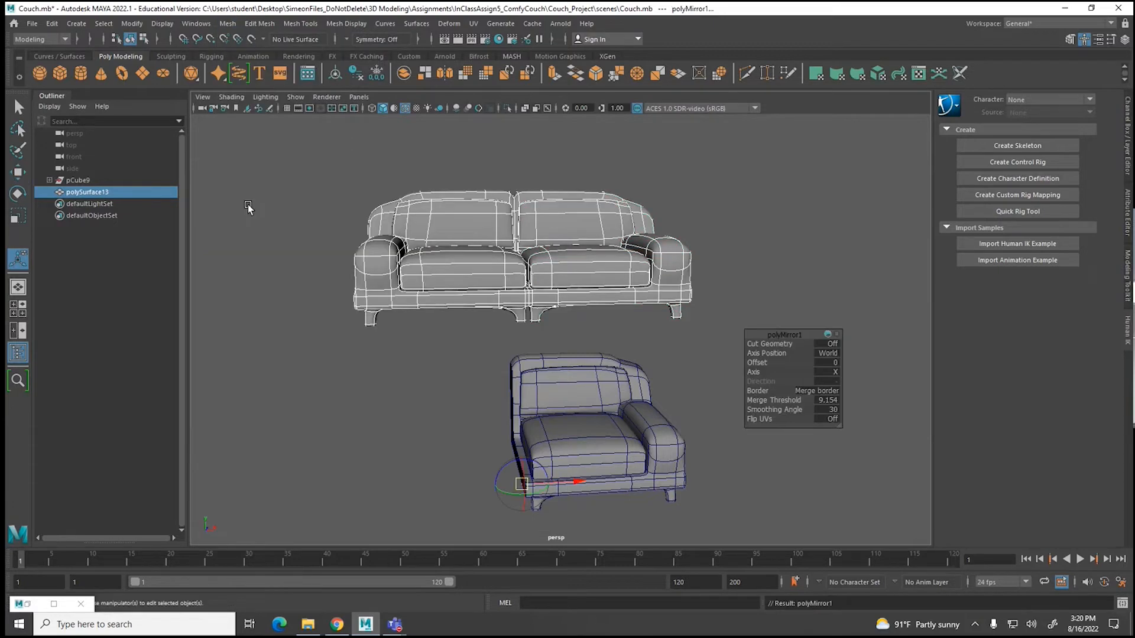
Step: Turn on Cut Geometry for the mirror operation on the upper couch
scroll(547, 275, up, 3)
mouse_move(548, 278)
alt+mouse_down()
mouse_move(541, 242)
mouse_move(558, 271)
alt+mouse_up()
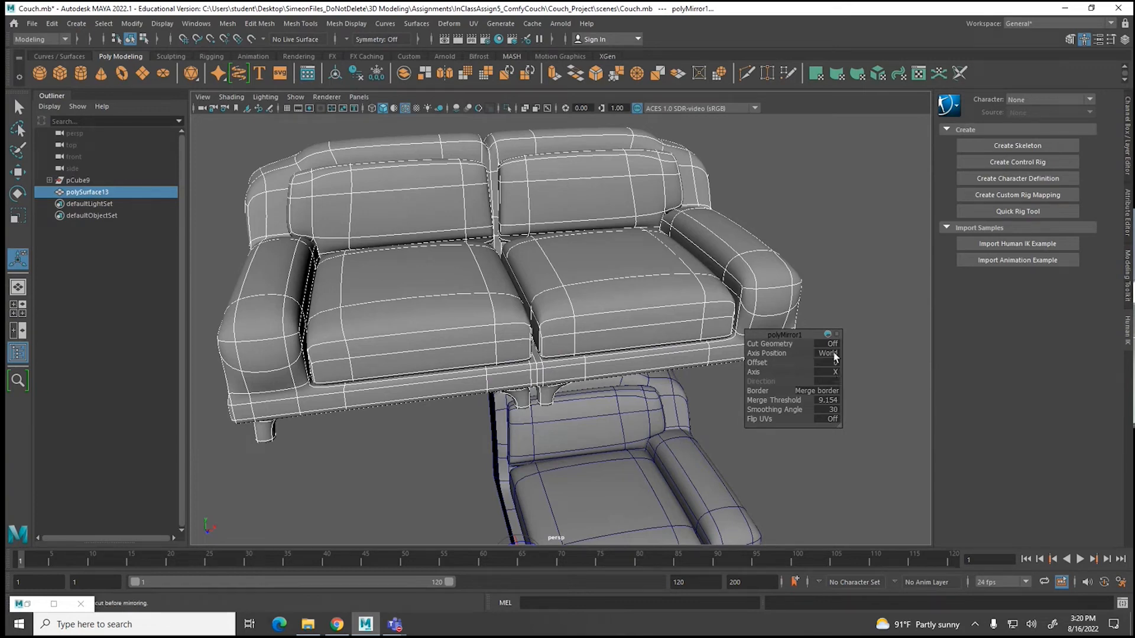
alt+drag(799, 348, 680, 301)
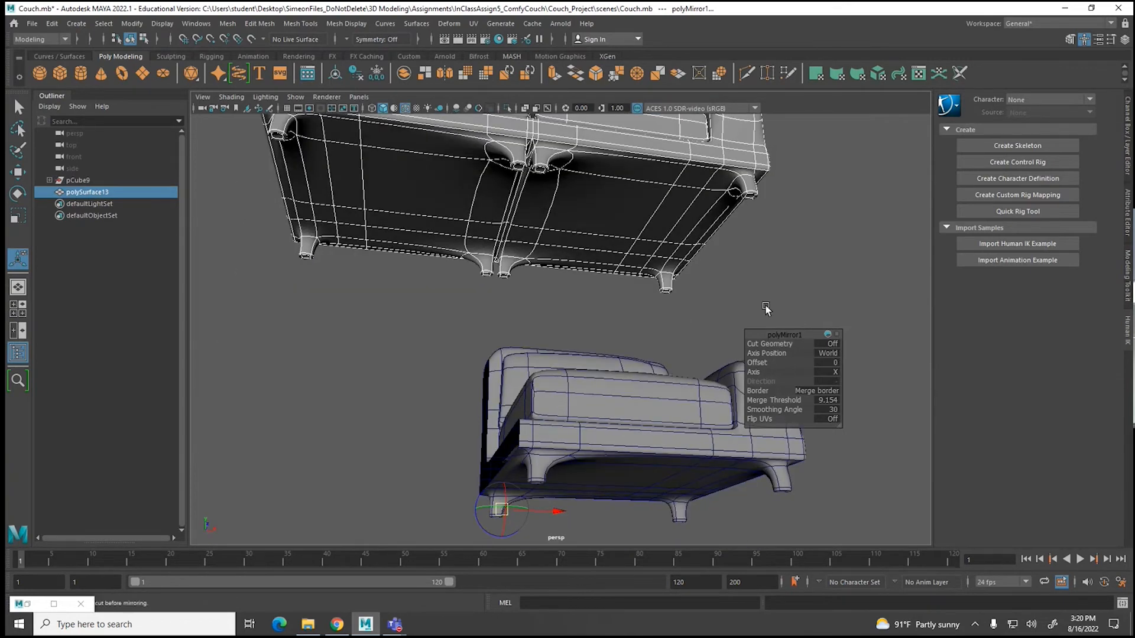
click(832, 344)
alt+drag(597, 229, 611, 265)
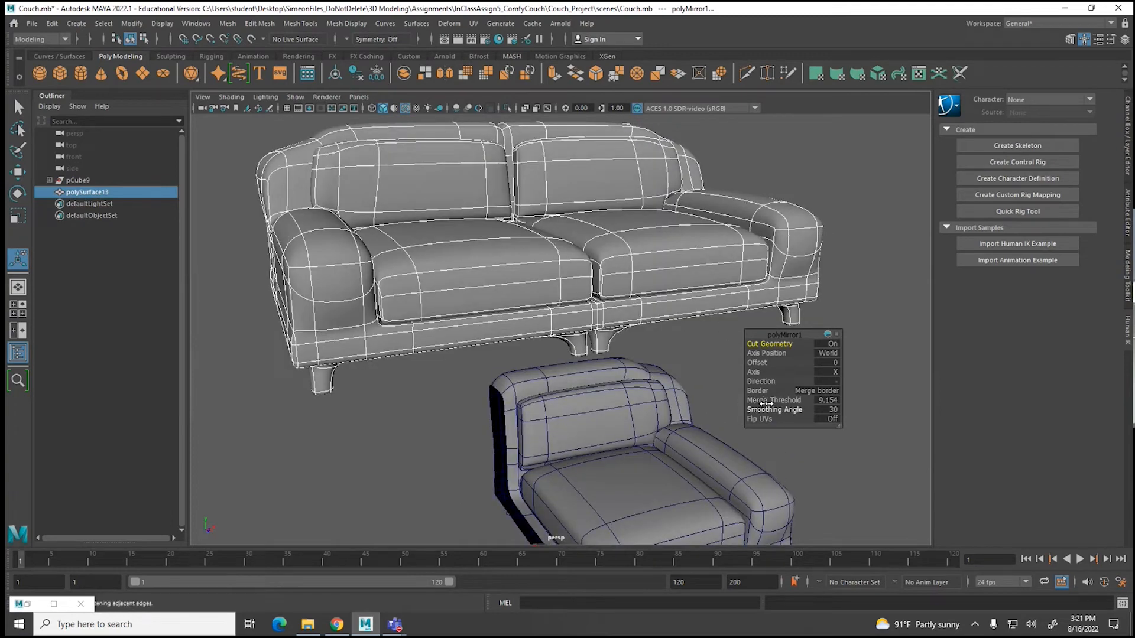
Step: Try a mirror offset of -4.5 to widen the couch, and bring the offset back to -0.1
drag(764, 362, 736, 366)
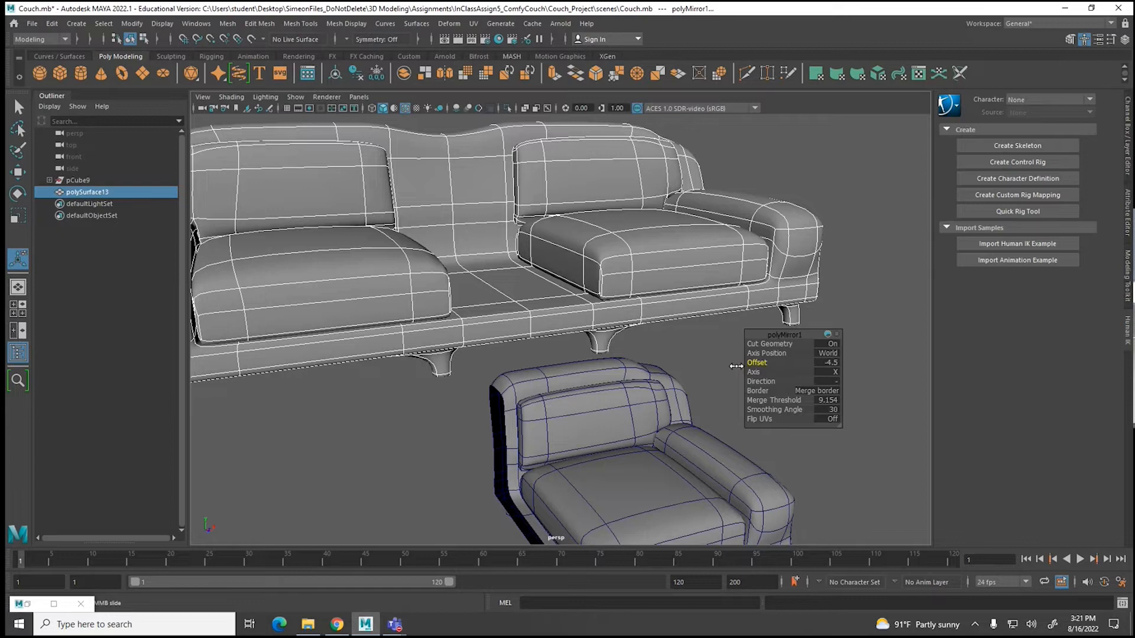
scroll(530, 358, down, 3)
alt+drag(530, 358, 502, 331)
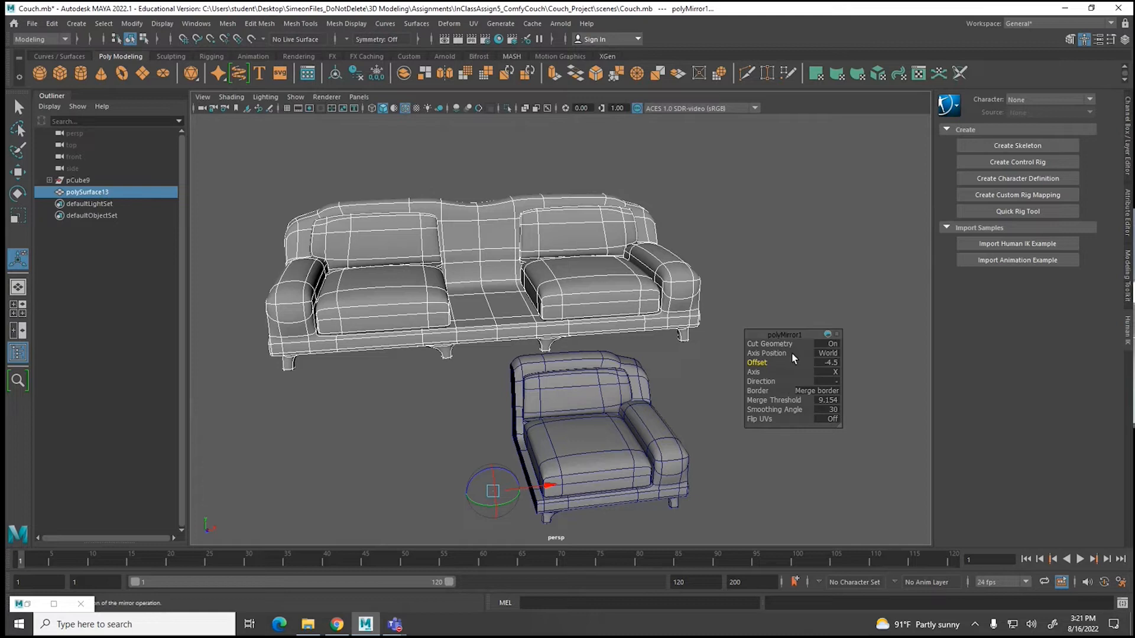
middle_drag(756, 363, 782, 362)
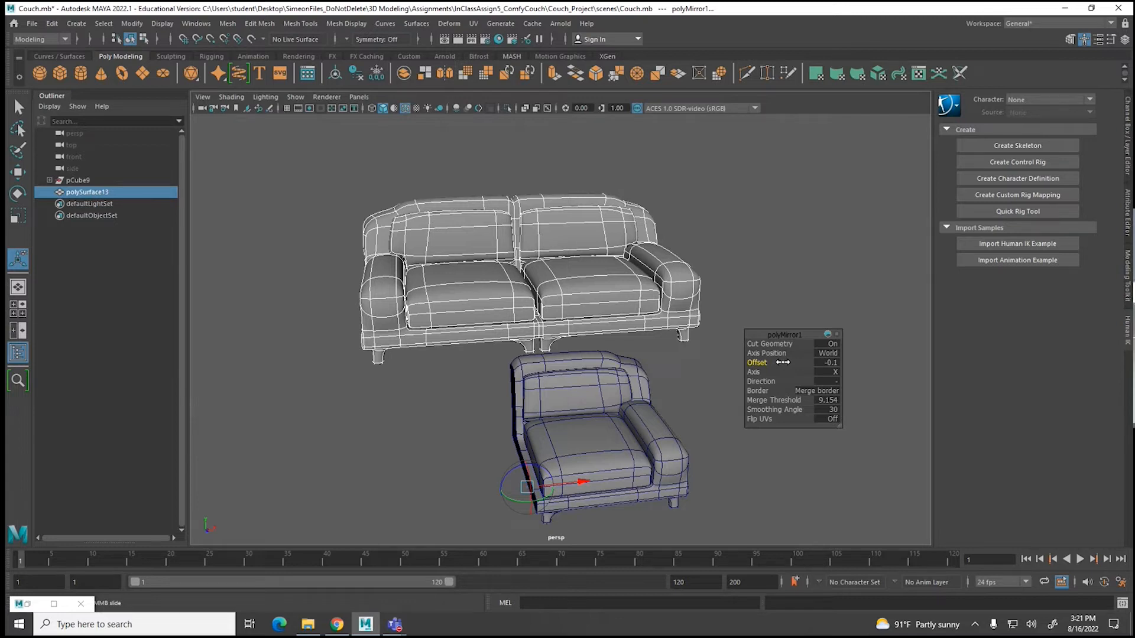
click(792, 253)
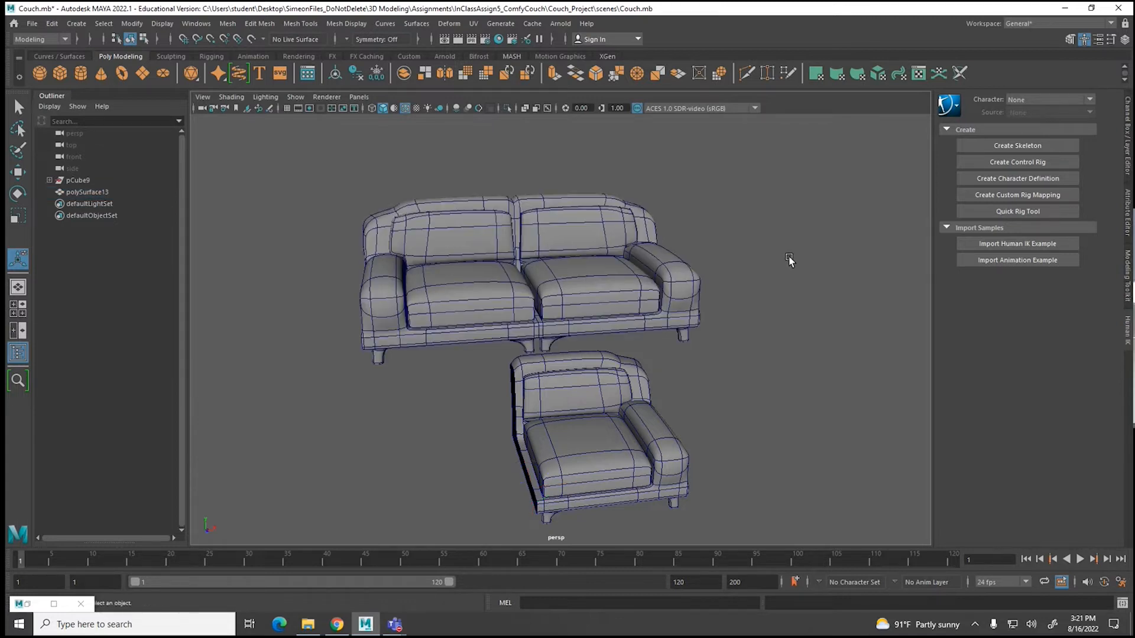
Step: Compare the mirrored couch's unsmoothed geometry with its smooth preview
click(682, 296)
key(1)
click(742, 249)
click(614, 252)
key(3)
click(701, 248)
click(611, 255)
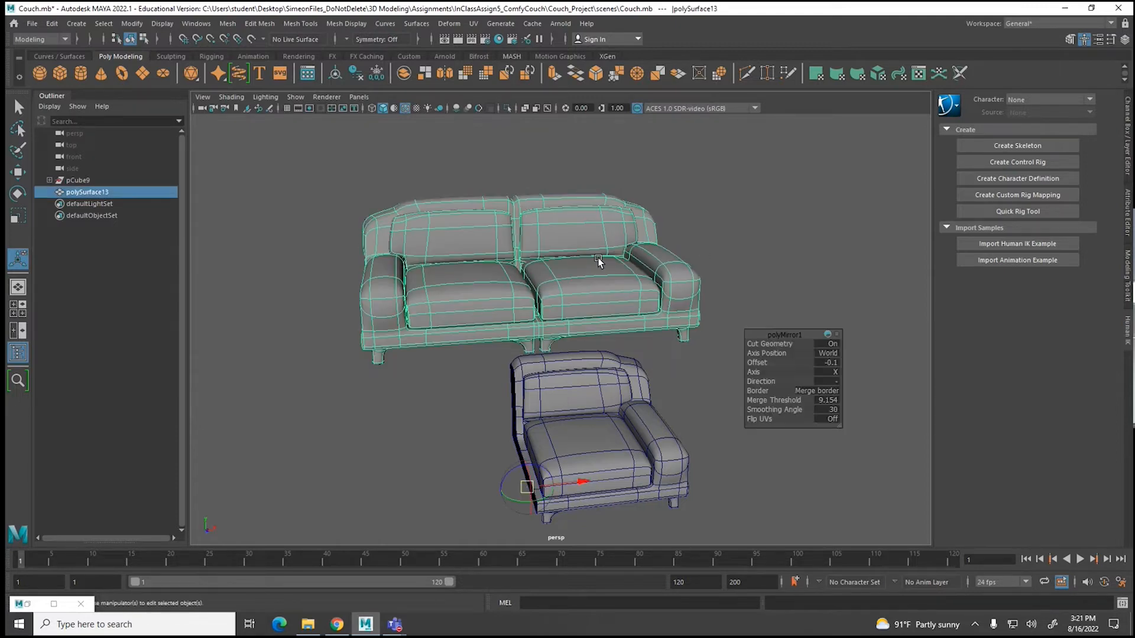
Step: Turn off the mirrored couch's smooth preview and apply Smooth to the mesh with 2 divisions
key(1)
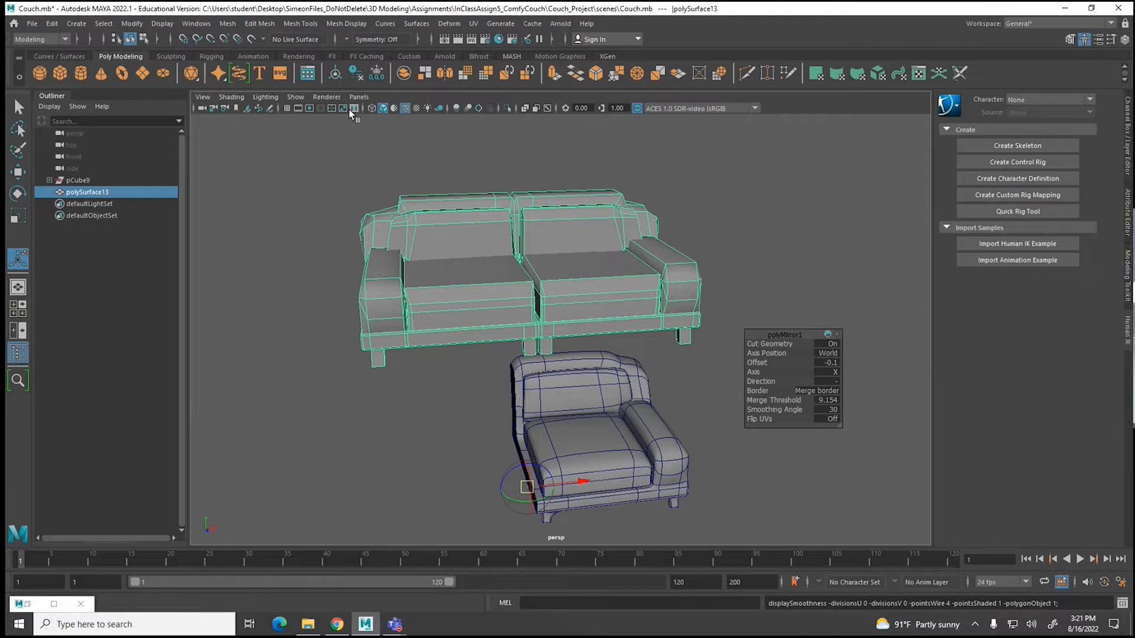
click(224, 24)
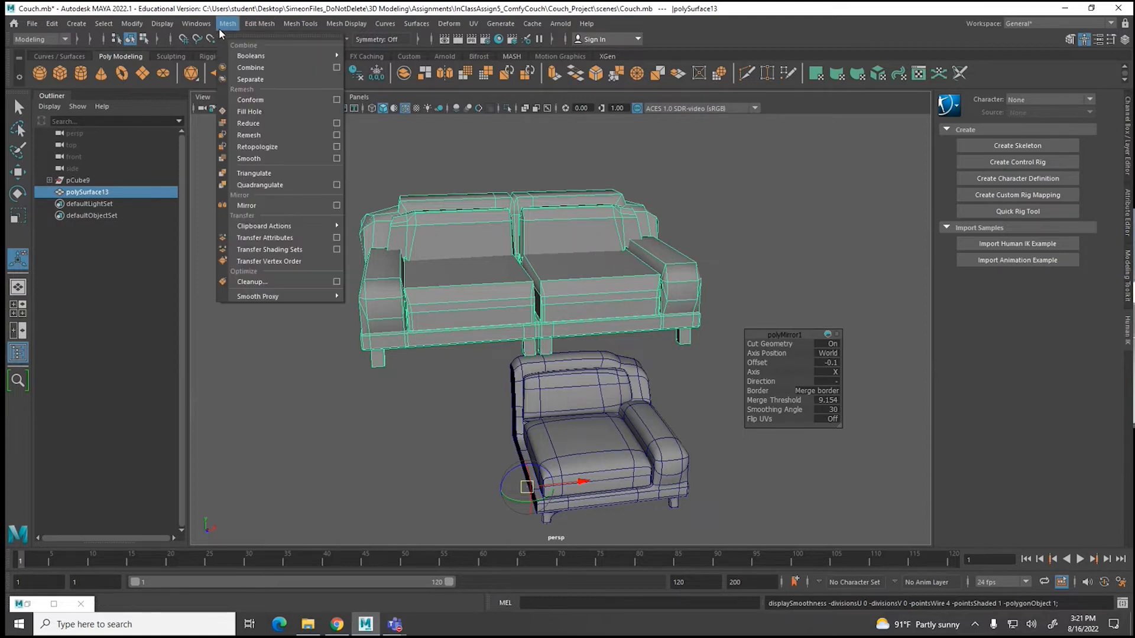
click(244, 160)
click(820, 345)
key(Return)
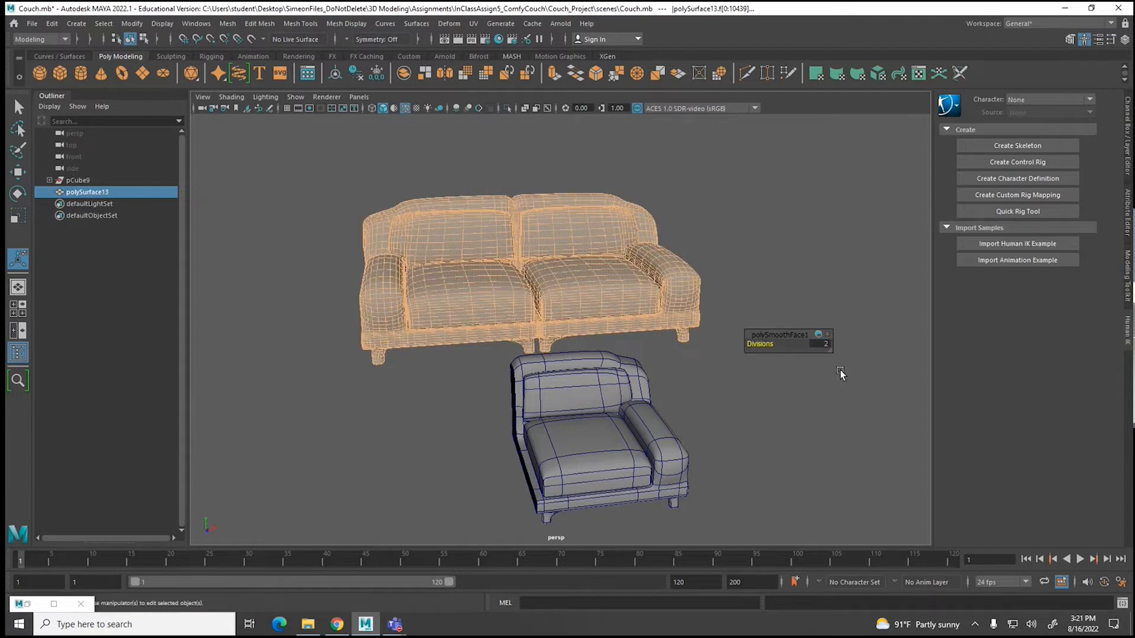
click(772, 260)
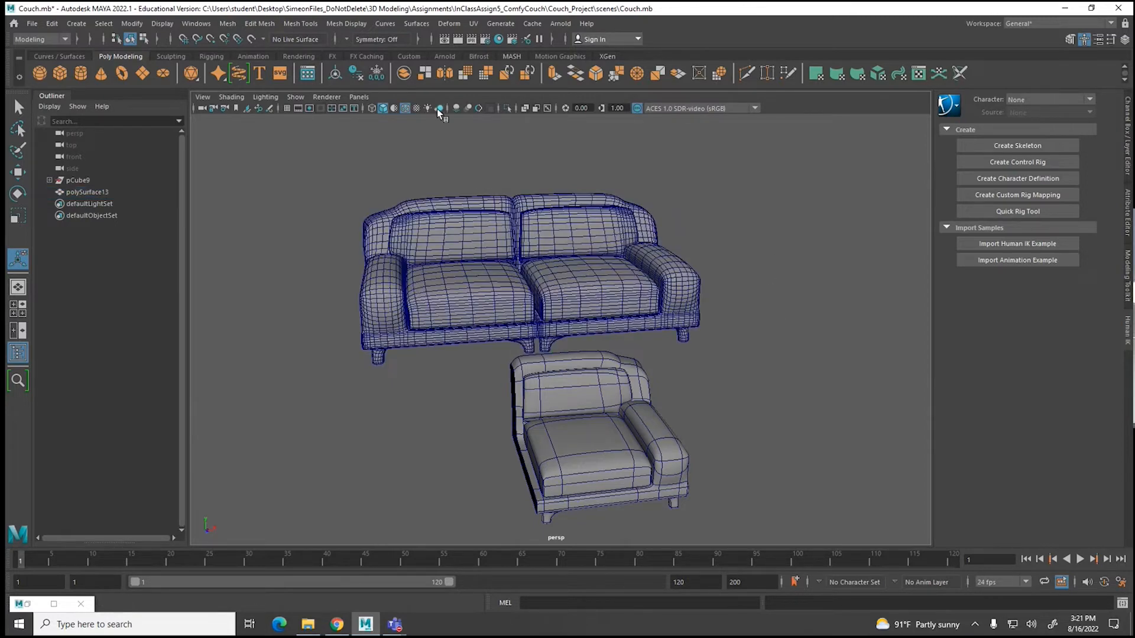
Step: Hide the wireframe on shaded objects and inspect the smoothed couch from several angles
click(405, 109)
scroll(559, 285, up, 5)
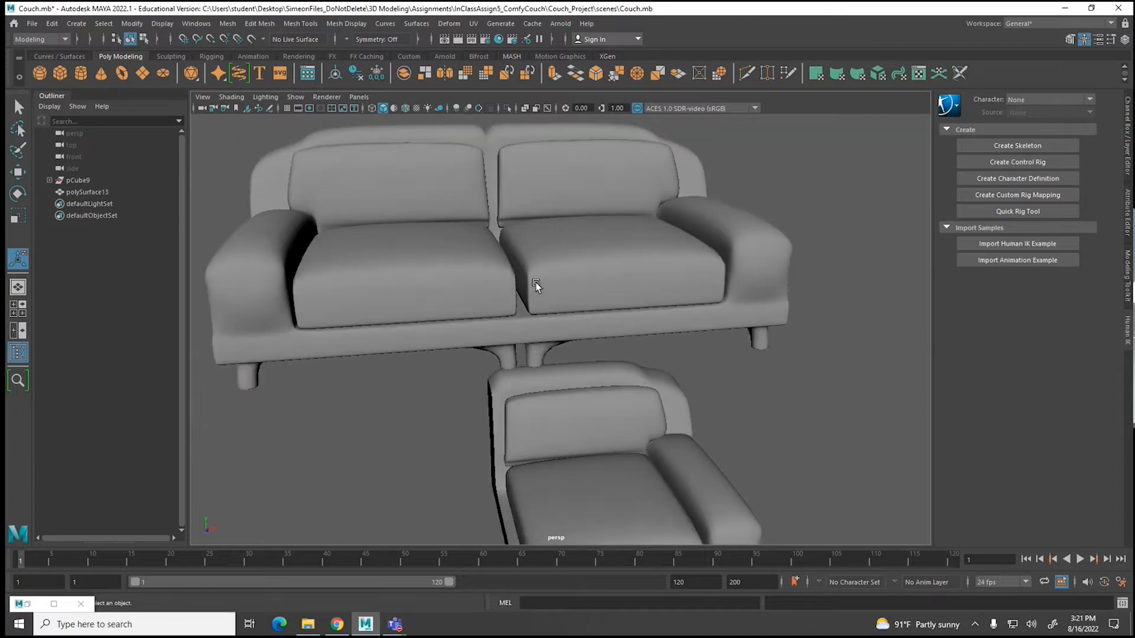
alt+drag(535, 283, 501, 264)
click(501, 258)
alt+drag(615, 266, 605, 288)
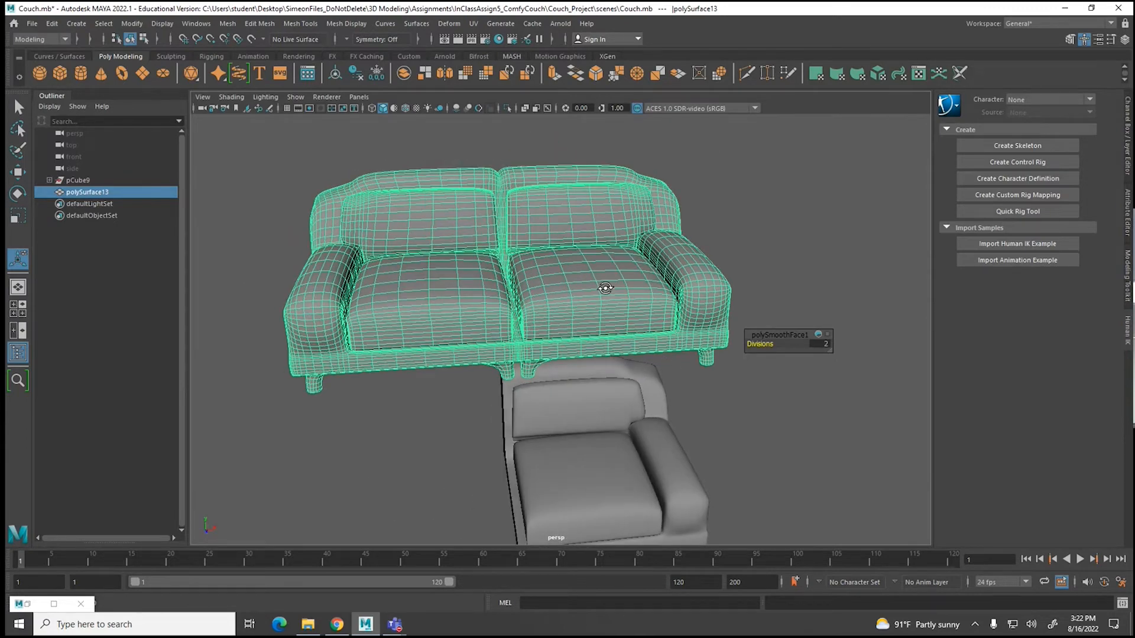
Step: Undo the Smooth operation on the mirrored couch
key(ctrl+z)
key(ctrl+z)
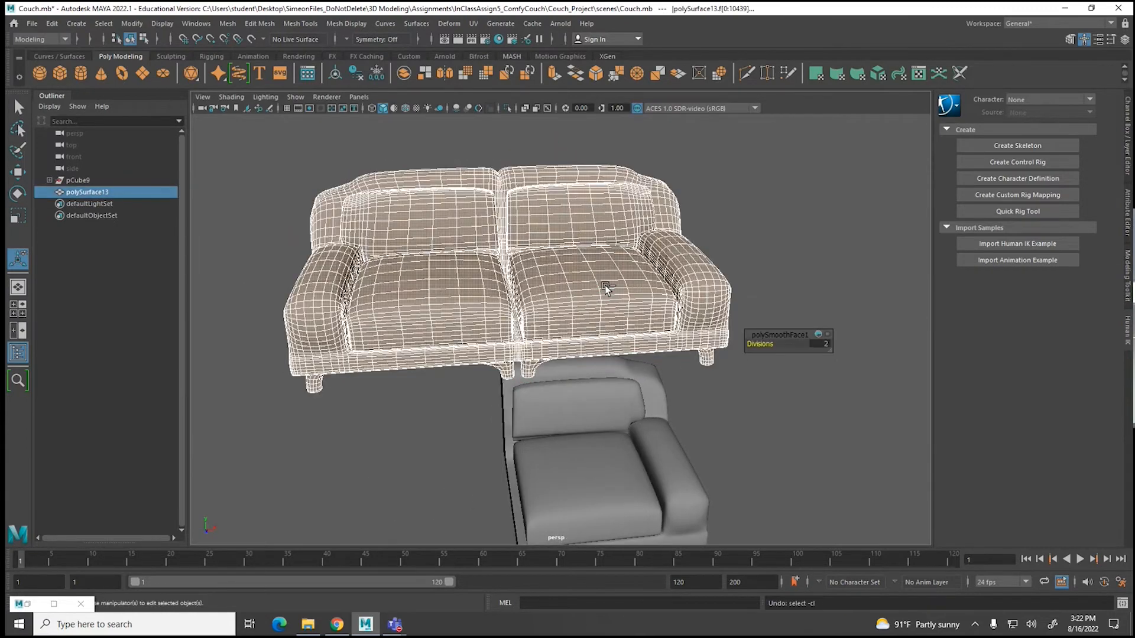
key(ctrl+z)
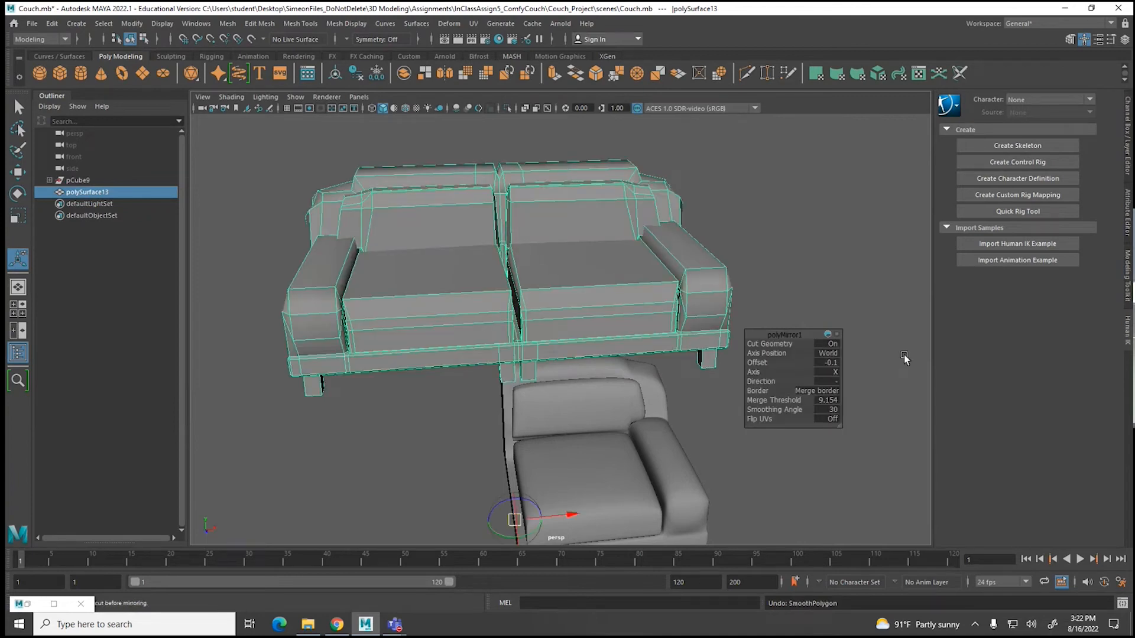
Step: Set the mirror offset to 2.2 and inspect the merged couch in smooth preview
middle_drag(763, 361, 776, 360)
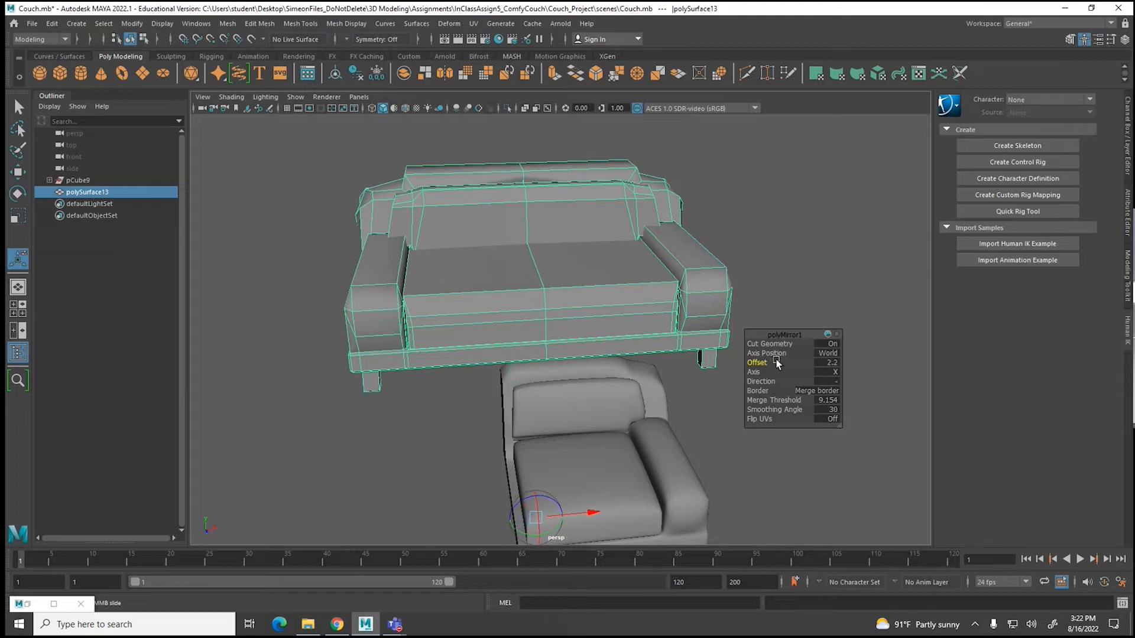
key(3)
click(760, 273)
alt+drag(578, 337, 555, 348)
click(572, 309)
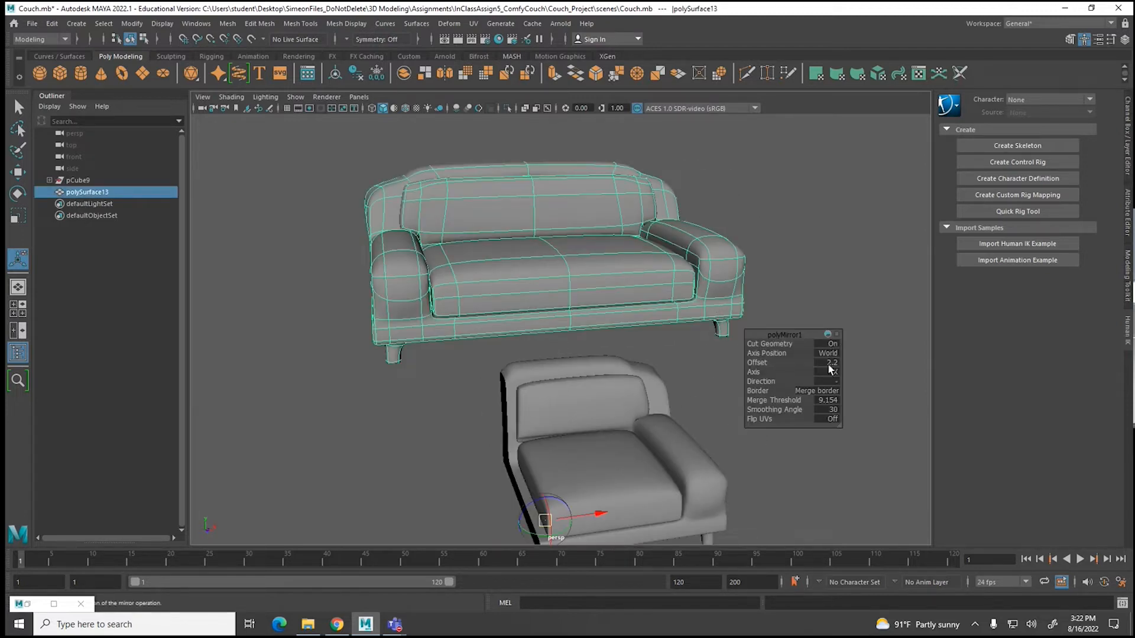
click(329, 270)
mouse_move(543, 293)
alt+mouse_down()
mouse_move(431, 282)
mouse_move(540, 284)
alt+mouse_up()
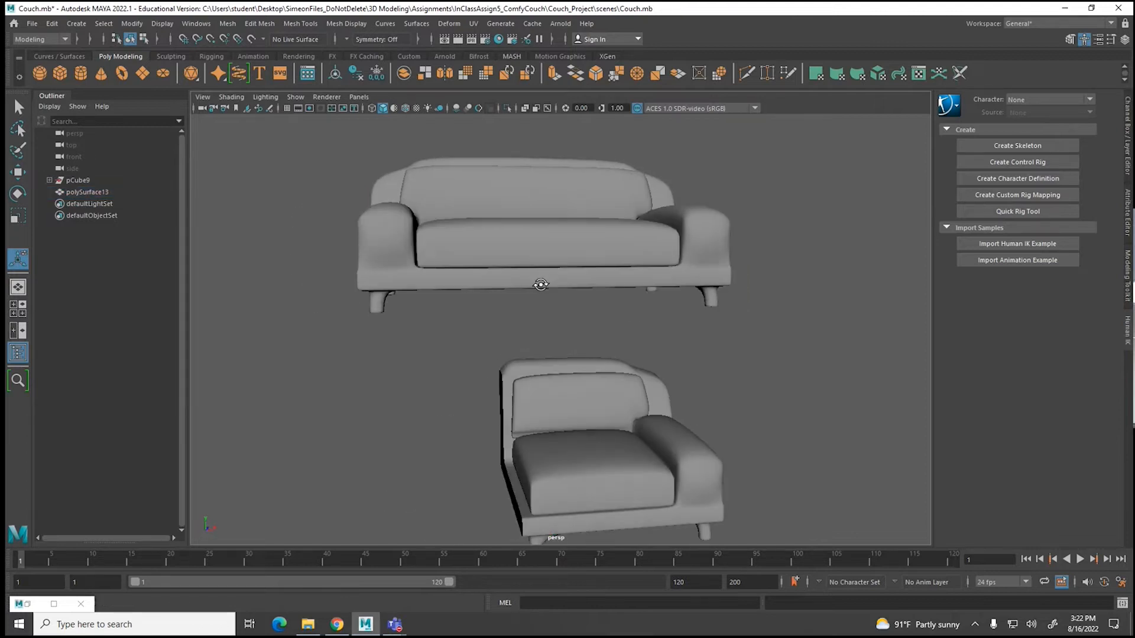
Step: Set the mirror offset to 9 to narrow the upper couch into an armchair
click(570, 254)
middle_drag(762, 362, 802, 361)
alt+drag(658, 231, 591, 243)
click(731, 207)
alt+drag(731, 211, 729, 296)
click(592, 245)
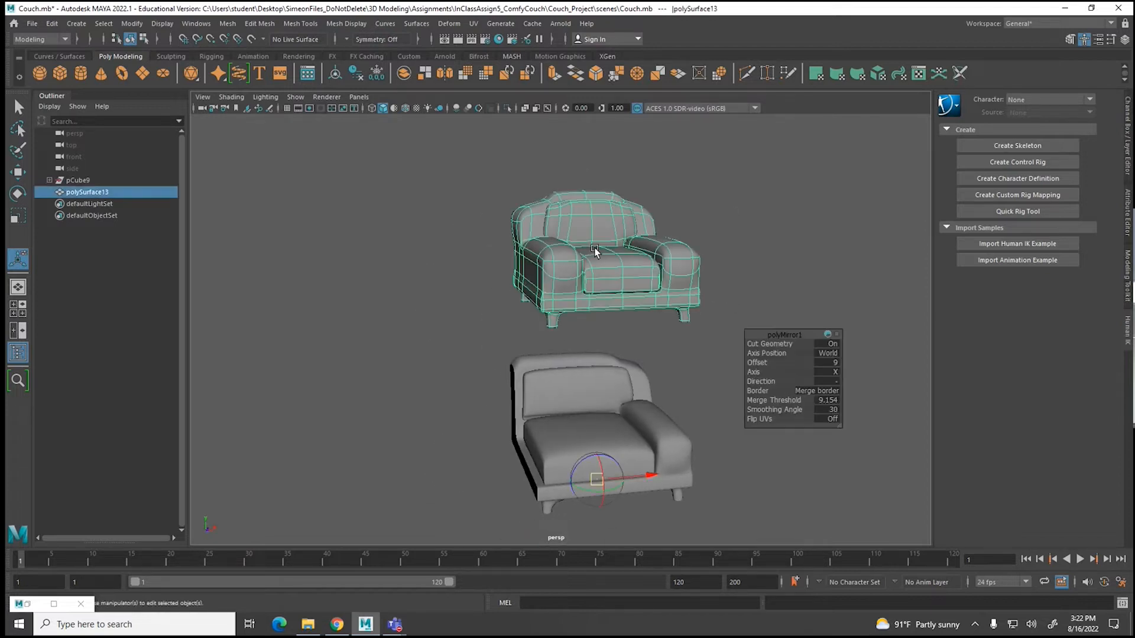
Step: Set the mirror offset to 5.4 and inspect the resulting small couch
click(756, 362)
middle_drag(756, 362, 736, 363)
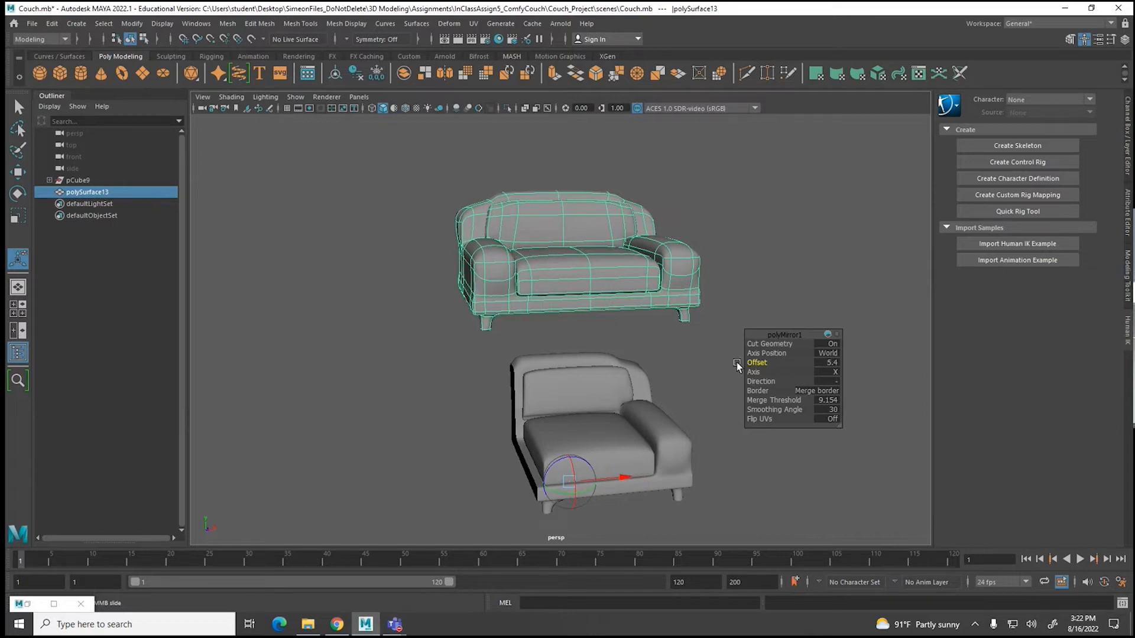
click(739, 272)
alt+drag(745, 312, 711, 323)
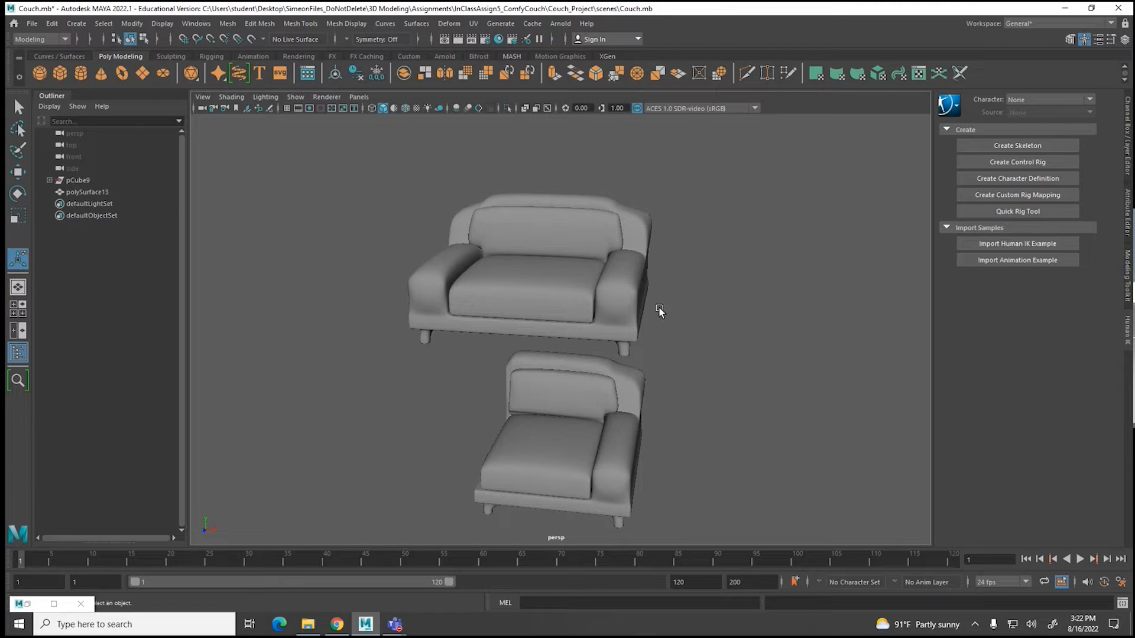
Step: Set the mirror offset to -8.4 so the two couch halves separate with a wide gap
click(600, 274)
click(757, 362)
middle_drag(749, 362, 672, 364)
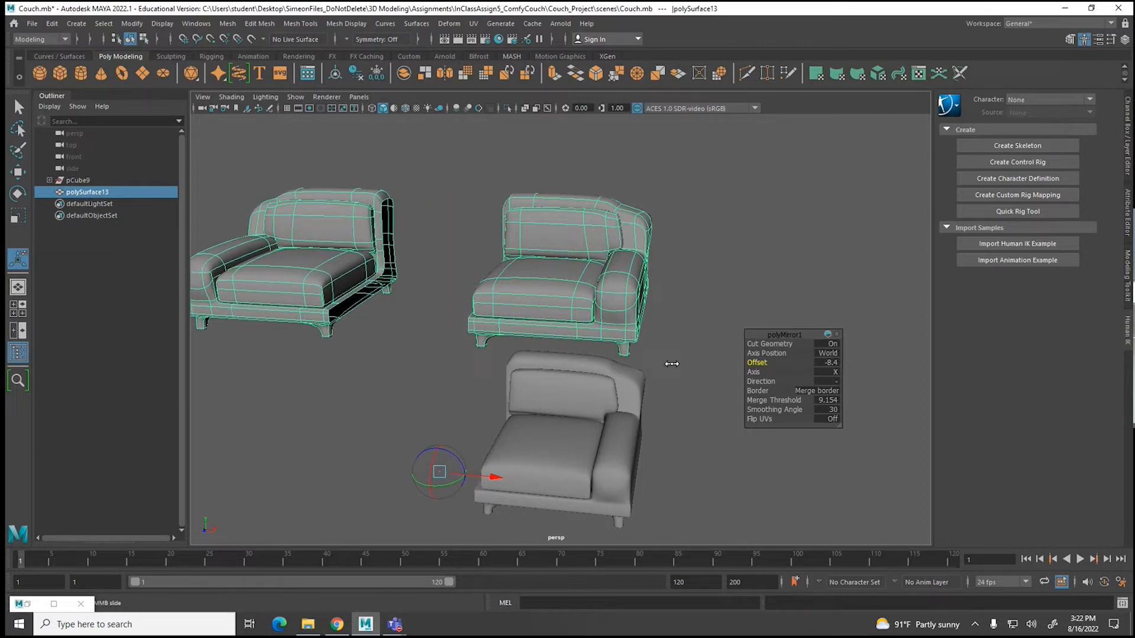
alt+drag(672, 364, 588, 344)
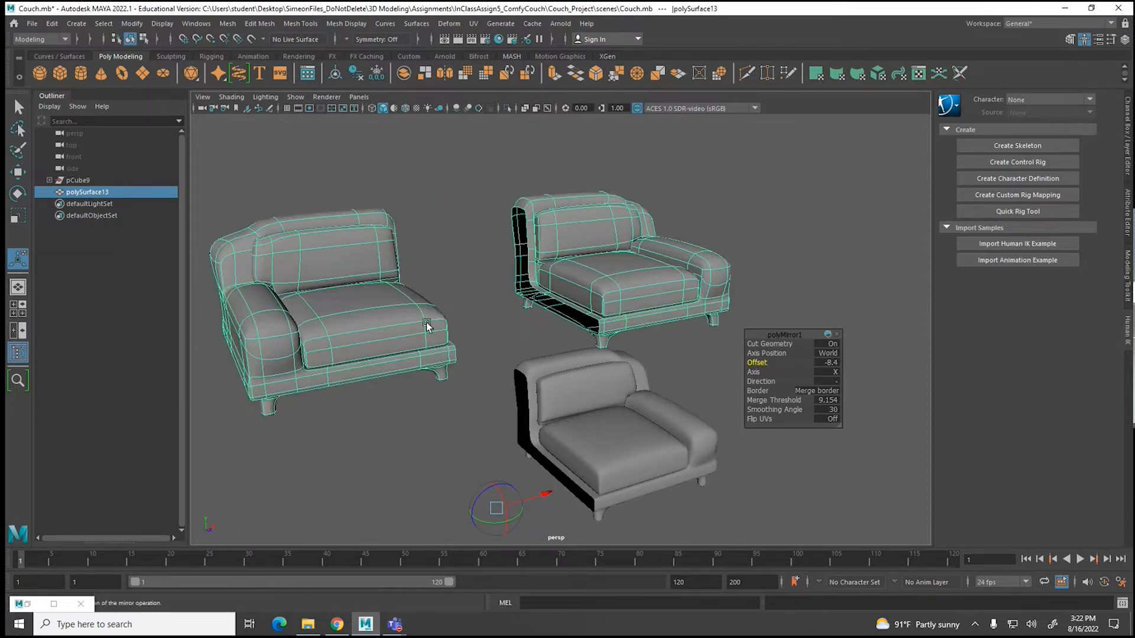
click(476, 312)
Step: Select all faces of the seat cushion on the unmirrored upper half and duplicate them
click(626, 278)
right_click(610, 279)
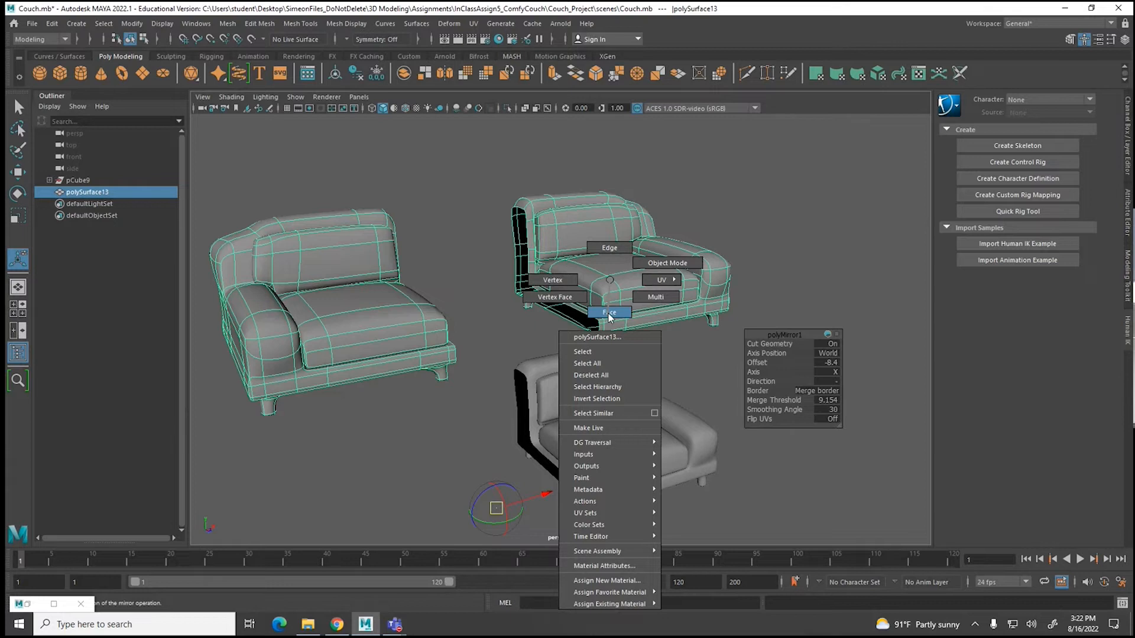
click(609, 312)
double_click(610, 273)
key(w)
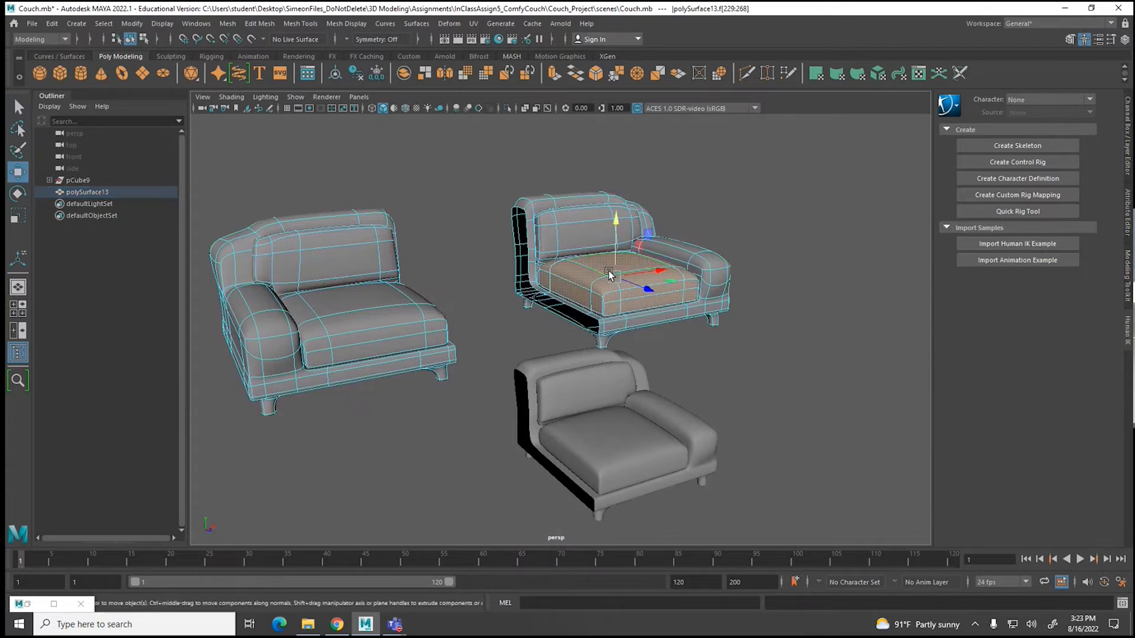
click(273, 24)
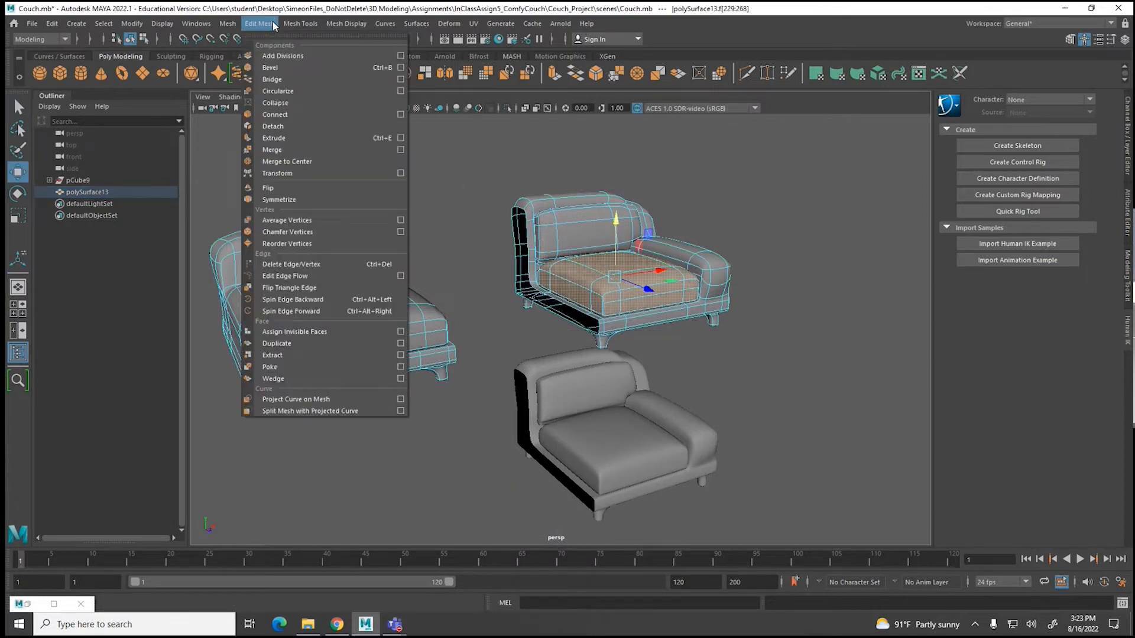
click(272, 344)
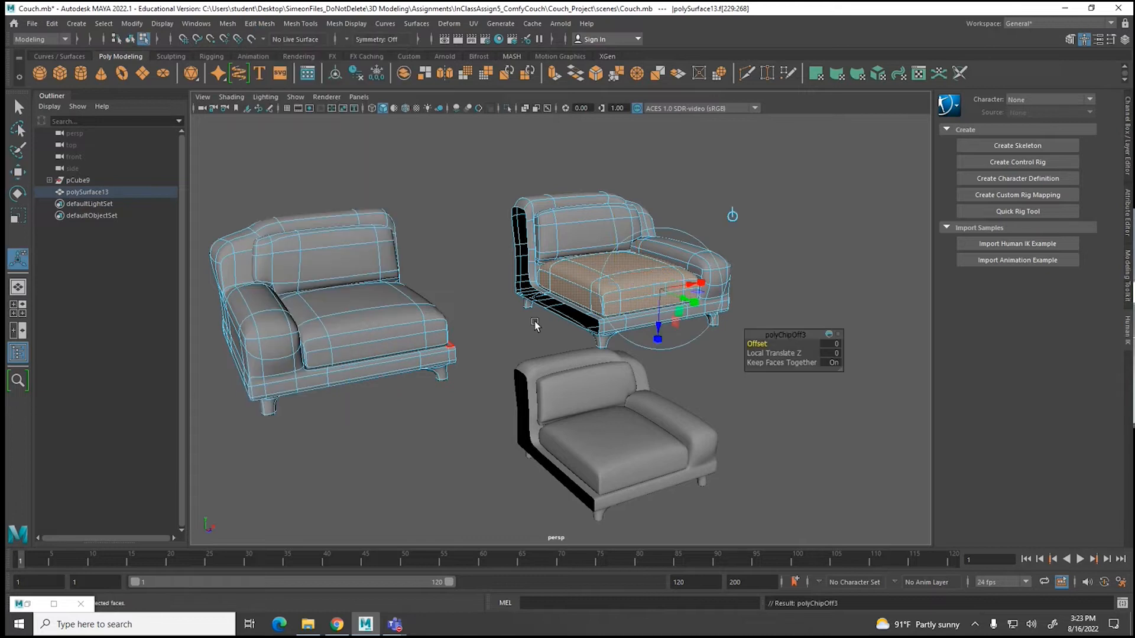
Step: Move the duplicated seat cushion sideways into the gap between the two couch halves
drag(693, 291, 613, 298)
key(ctrl+z)
key(w)
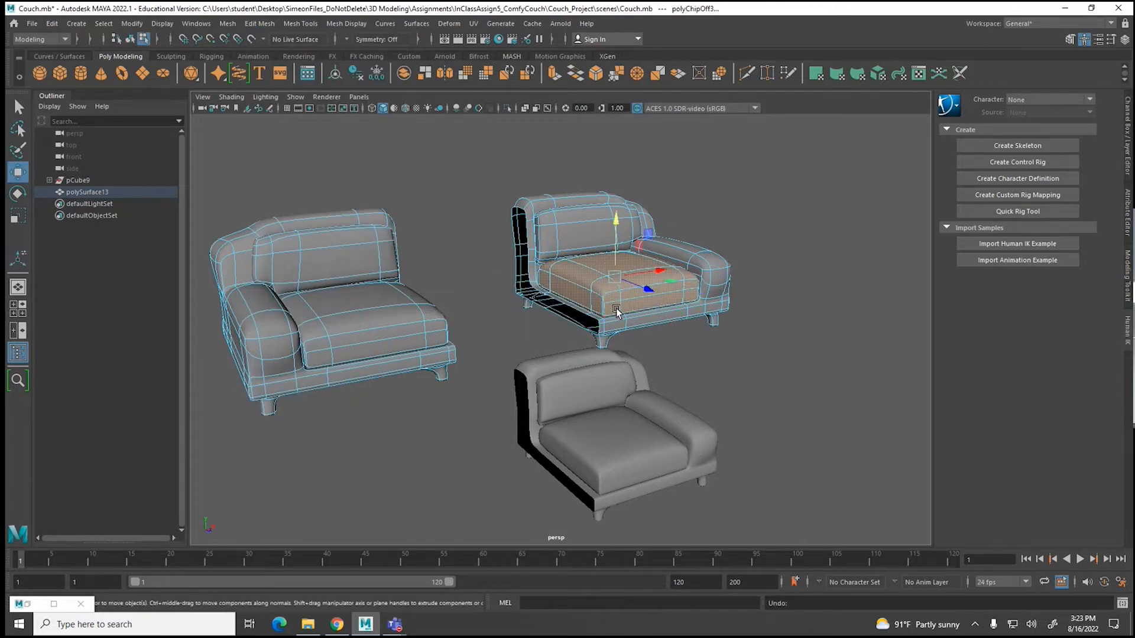
drag(659, 270, 556, 280)
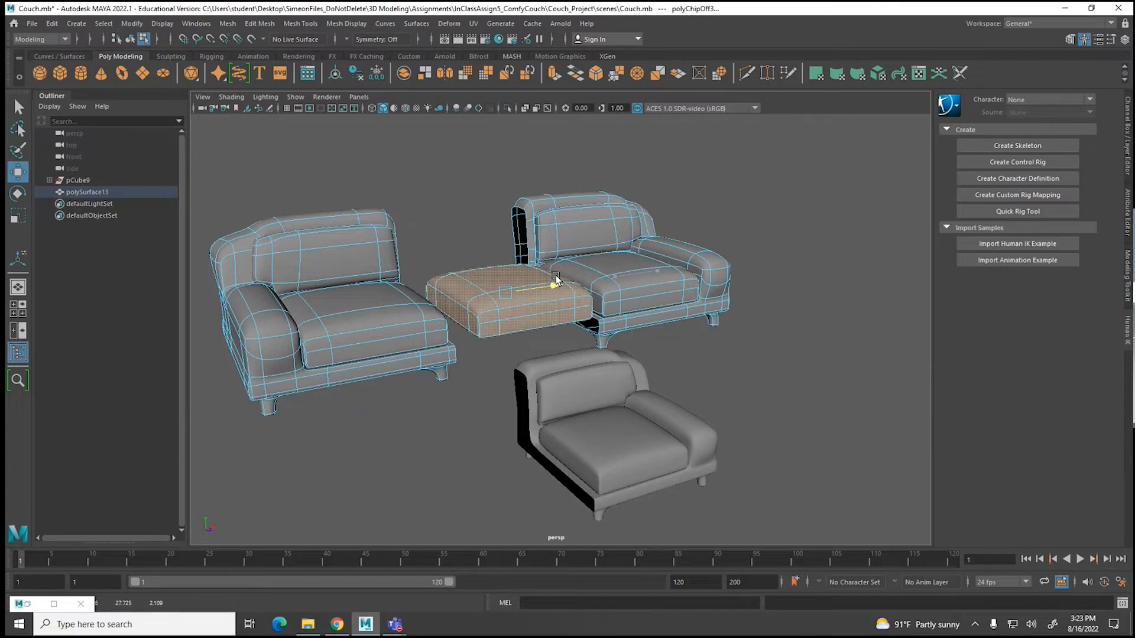
drag(554, 281, 542, 332)
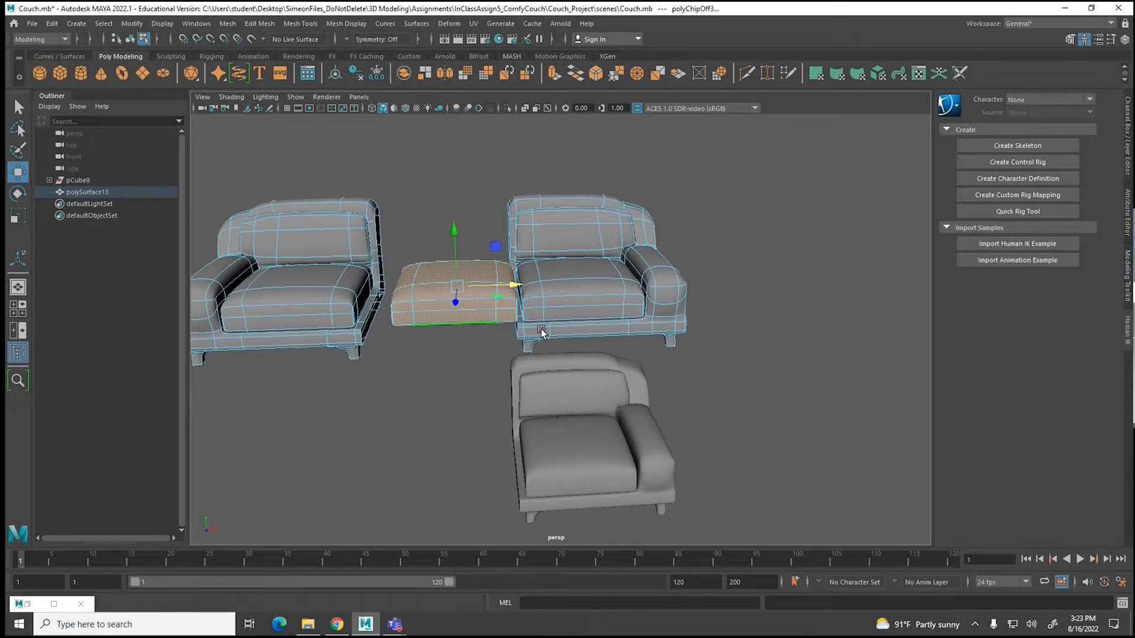
Step: Select the duplicated seat cushion between the couch halves and separate it from the couch mesh into its own object
click(276, 271)
right_drag(283, 273, 338, 217)
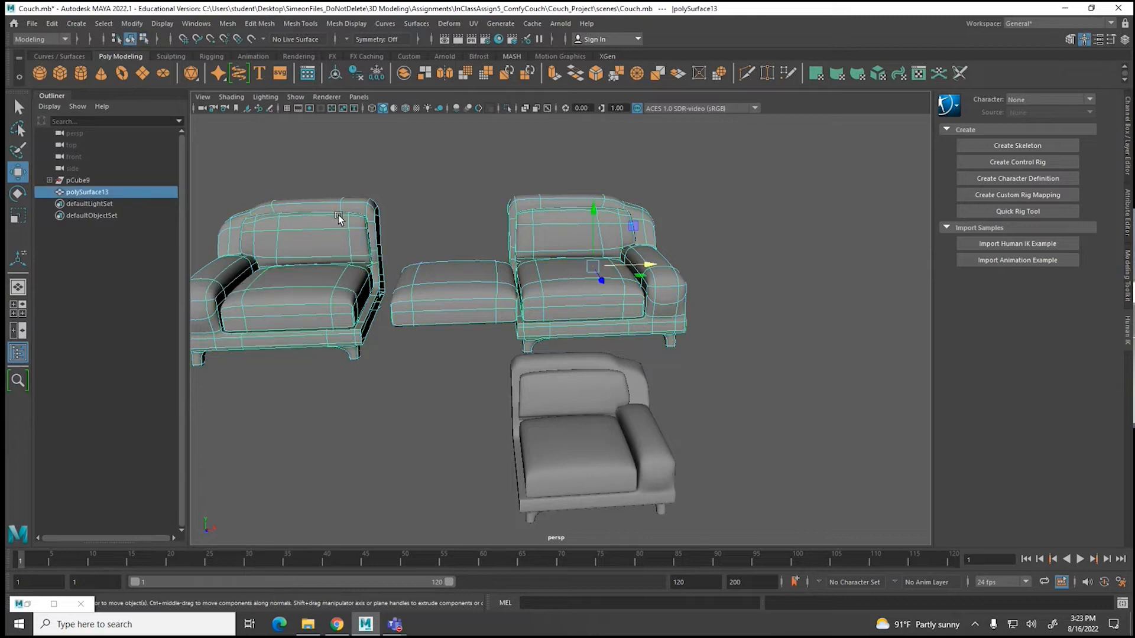
right_drag(462, 296, 461, 327)
double_click(454, 299)
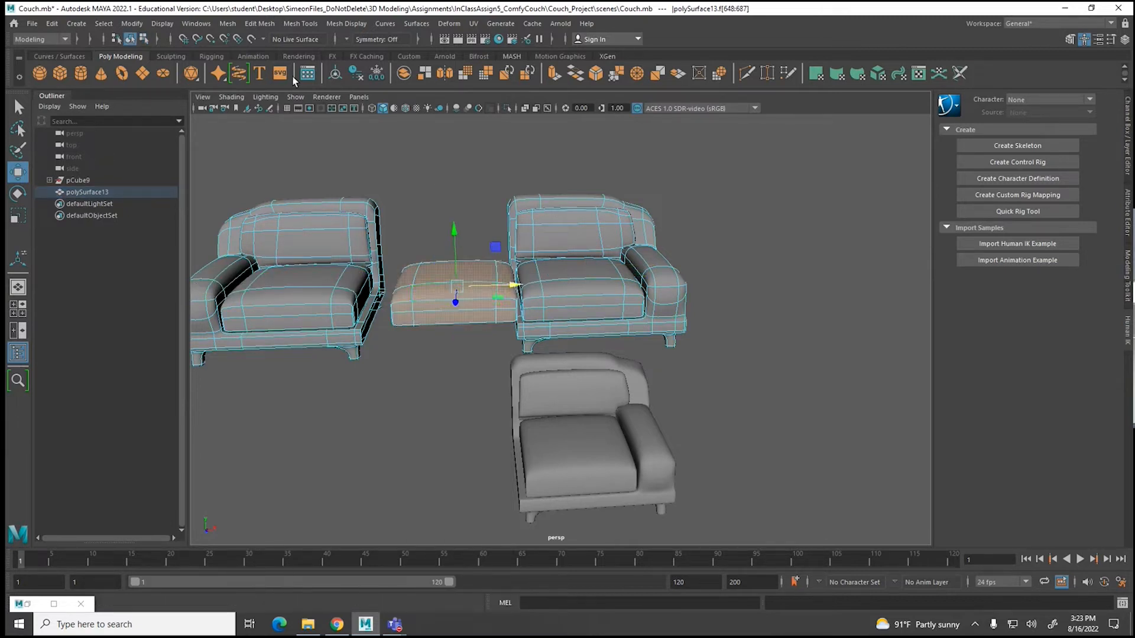
click(229, 24)
click(236, 81)
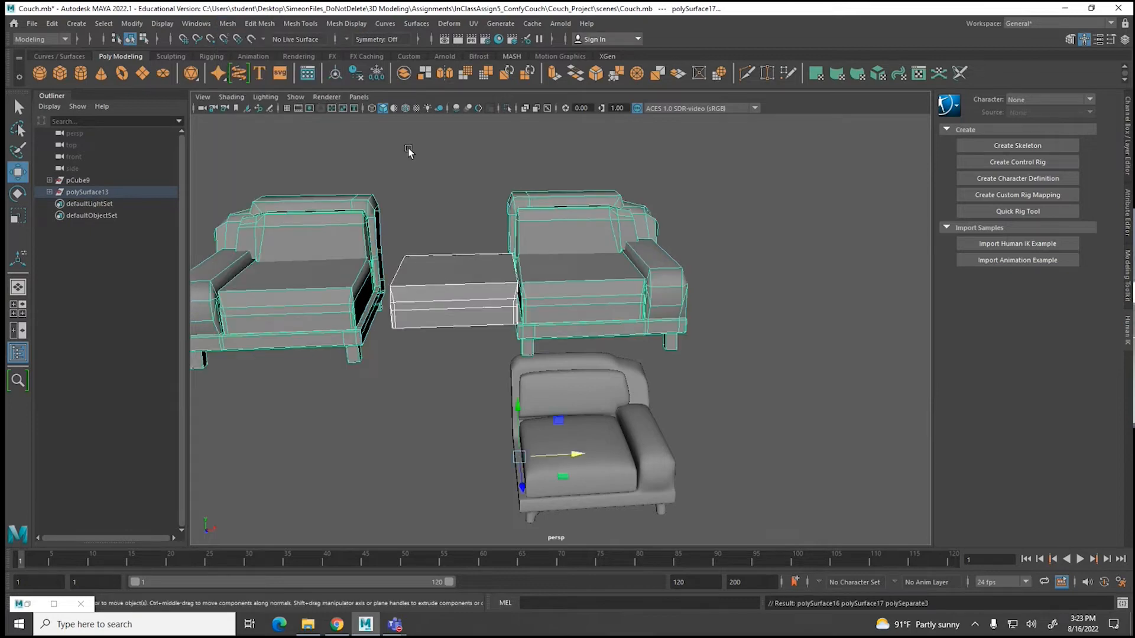
Step: Delete the mirrored couch half by removing its back cushion, frame and seat cushion faces, keeping the original half and the separate cushion
click(407, 147)
click(362, 228)
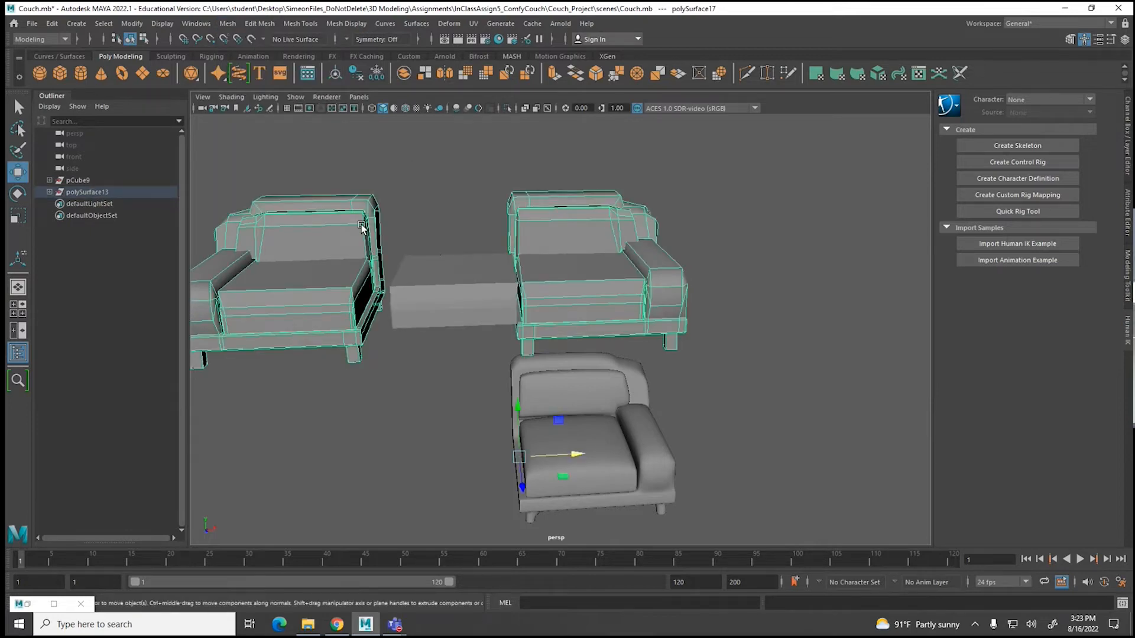
right_drag(362, 228, 362, 255)
double_click(356, 253)
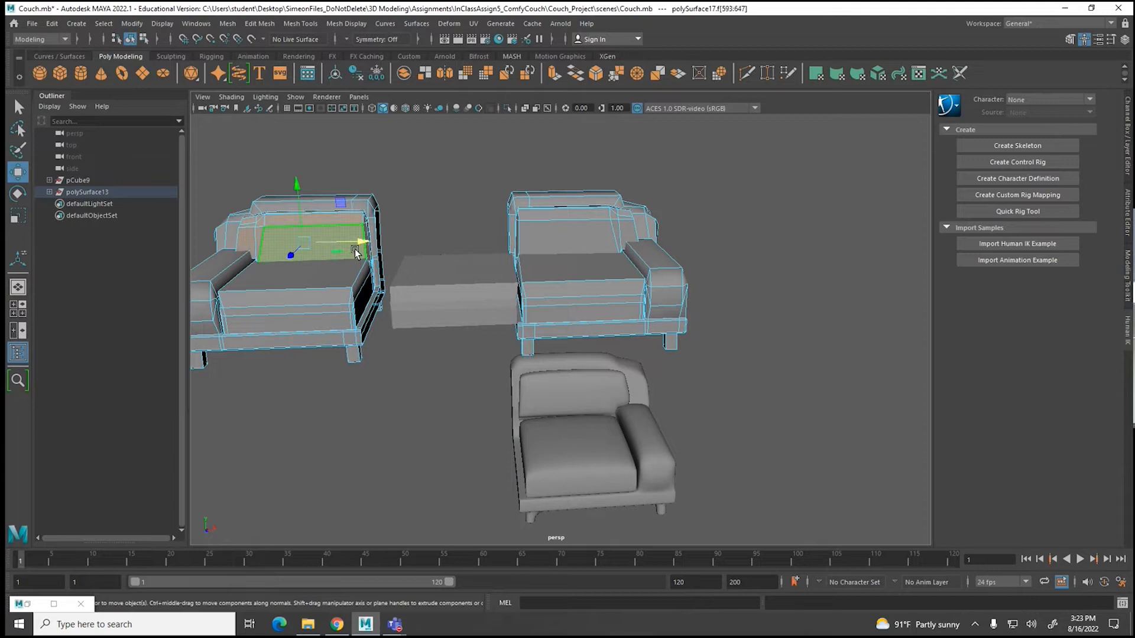
key(Delete)
double_click(355, 249)
key(Delete)
double_click(343, 277)
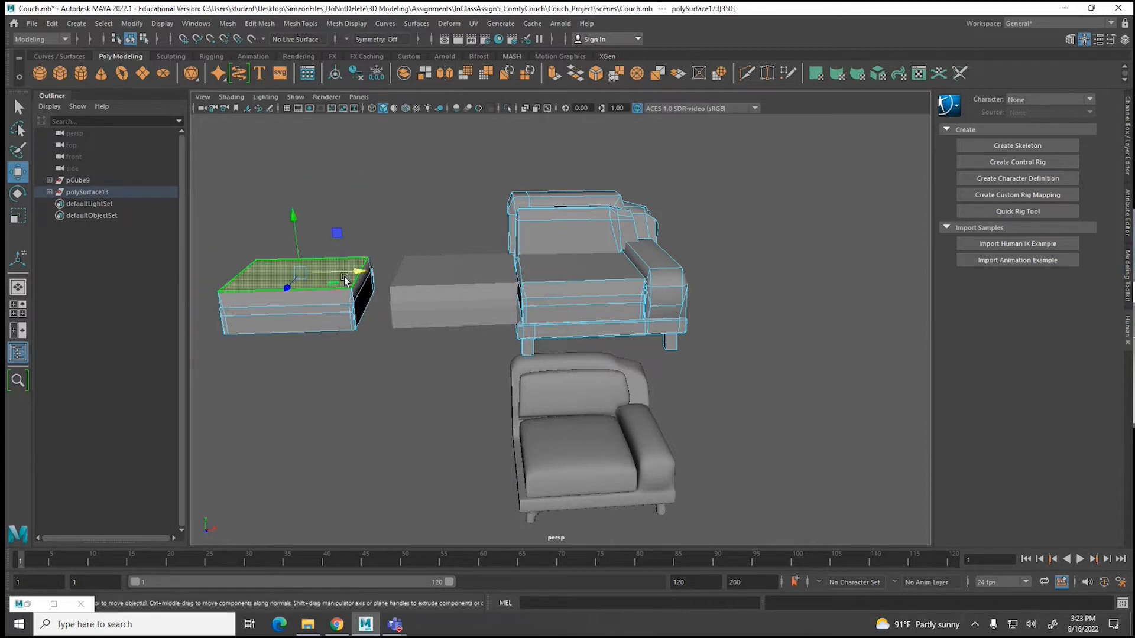
double_click(344, 276)
key(Delete)
Step: Mirror the remaining couch half across world X with Cut Geometry on and an offset of -7
right_drag(534, 216, 565, 211)
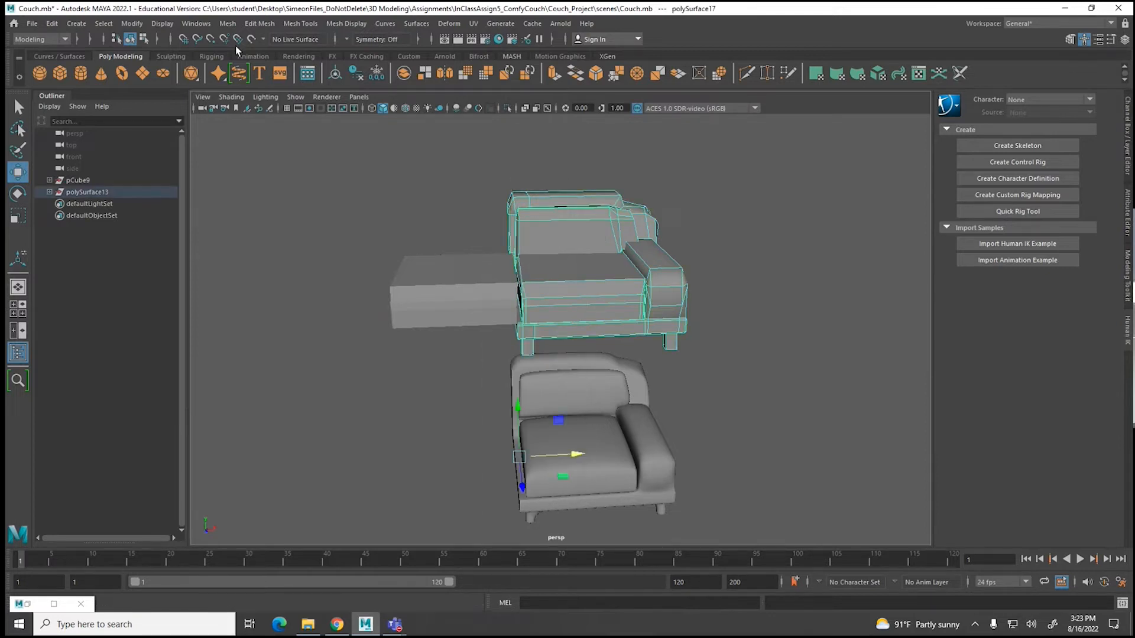
click(227, 23)
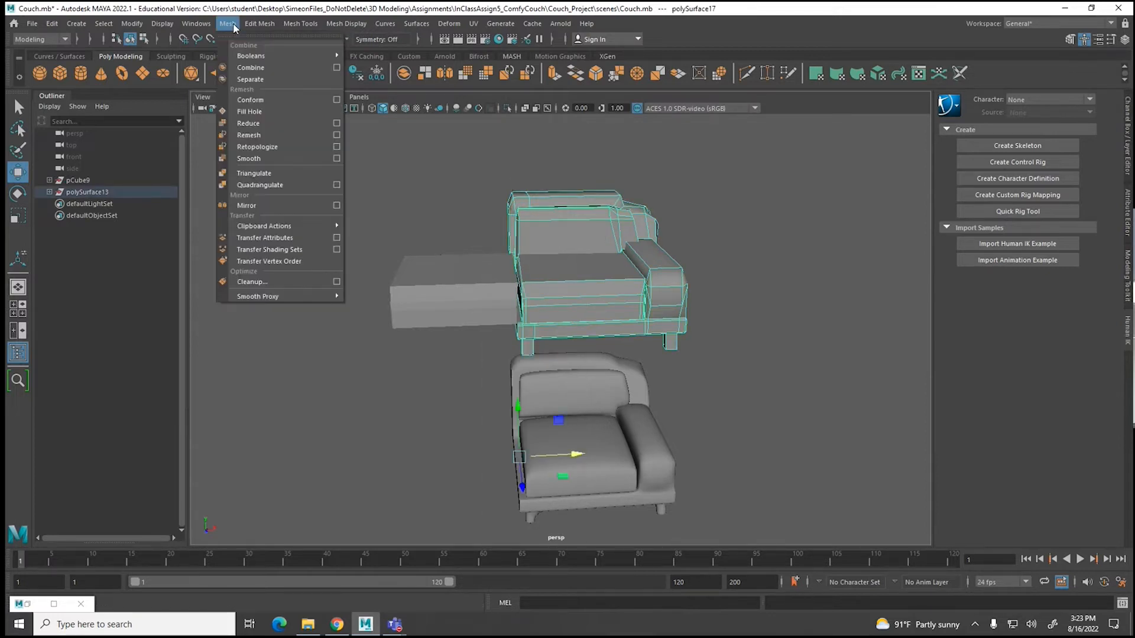
click(260, 204)
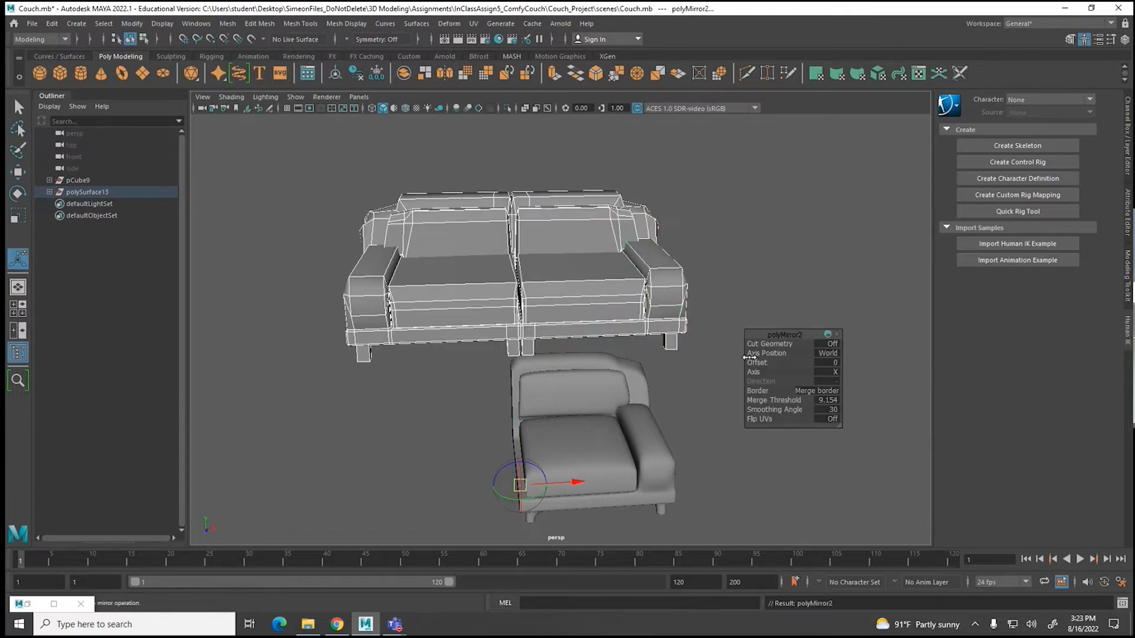
click(776, 345)
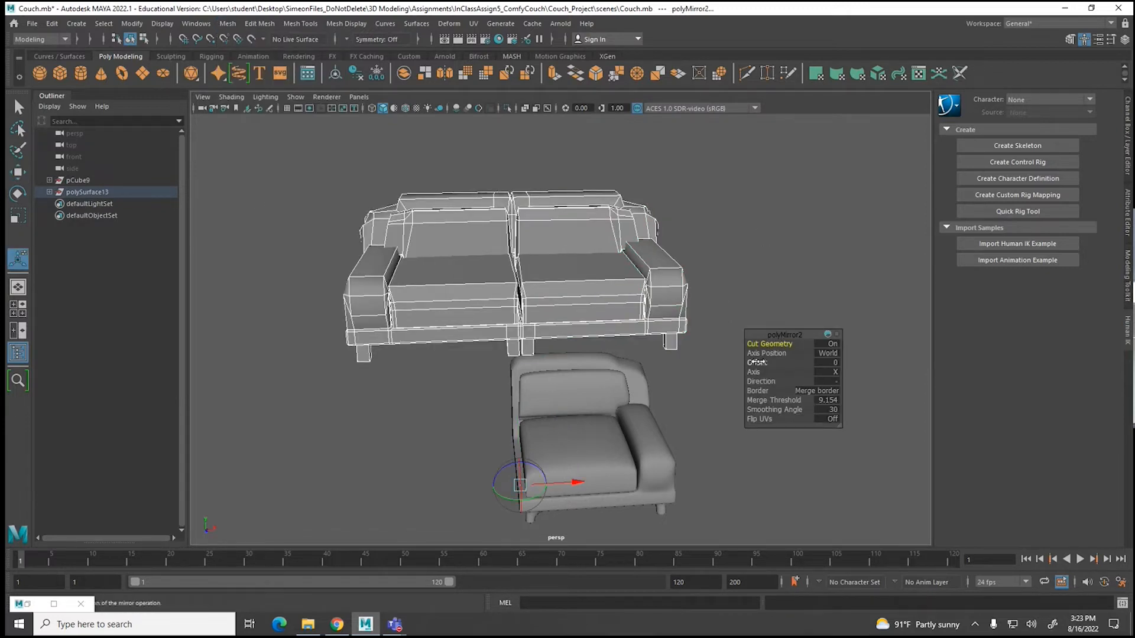
drag(756, 362, 716, 353)
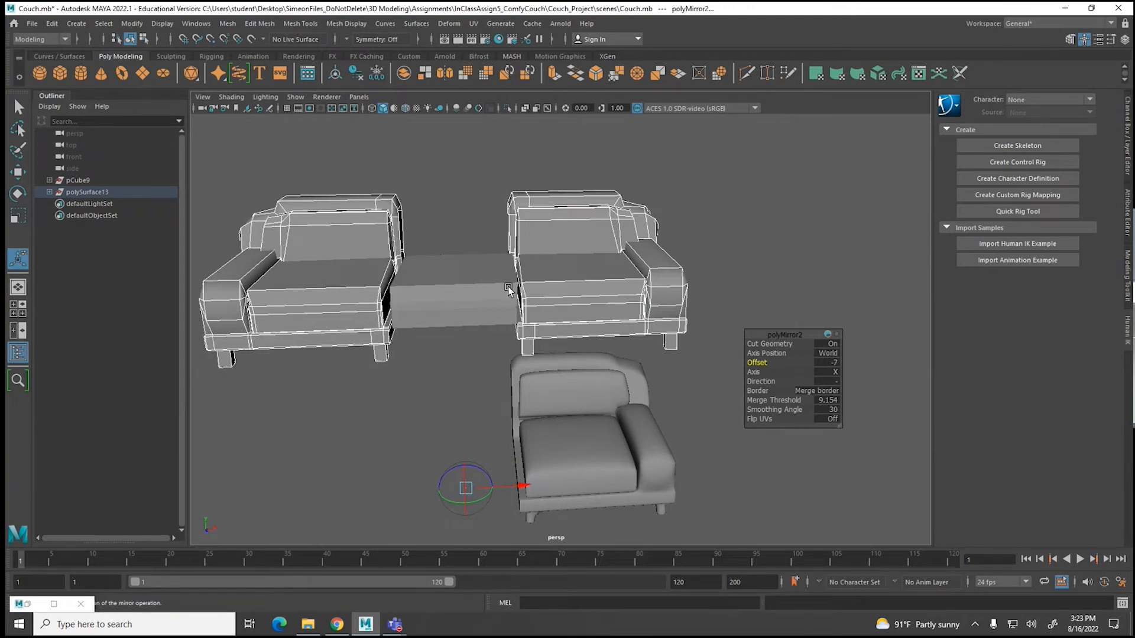
Step: Select the open border edges on the inner sides of both couch frames and bridge them together
scroll(474, 279, up, 6)
alt+middle_drag(529, 248, 669, 274)
alt+drag(608, 213, 570, 214)
right_drag(439, 164, 452, 136)
click(449, 158)
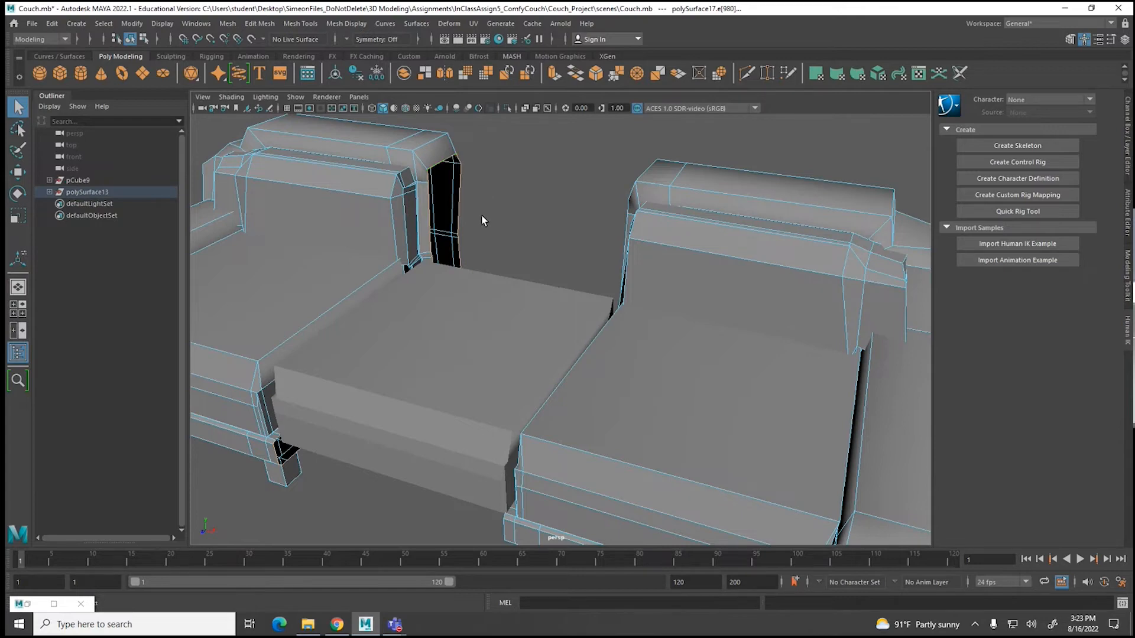
alt+drag(481, 215, 547, 221)
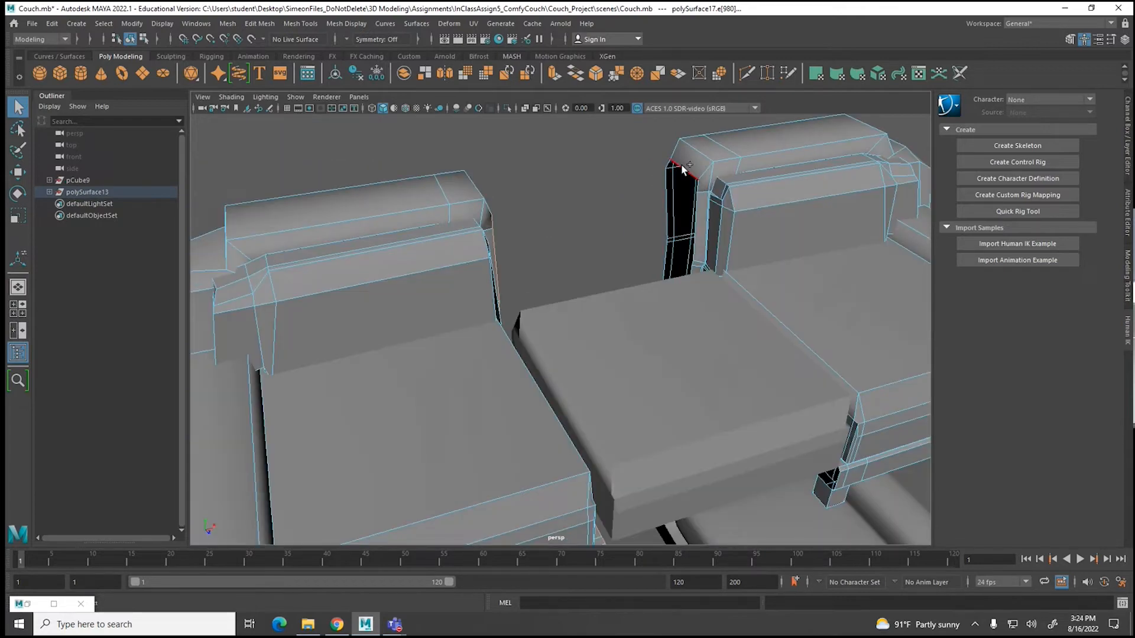
click(232, 26)
mouse_move(260, 27)
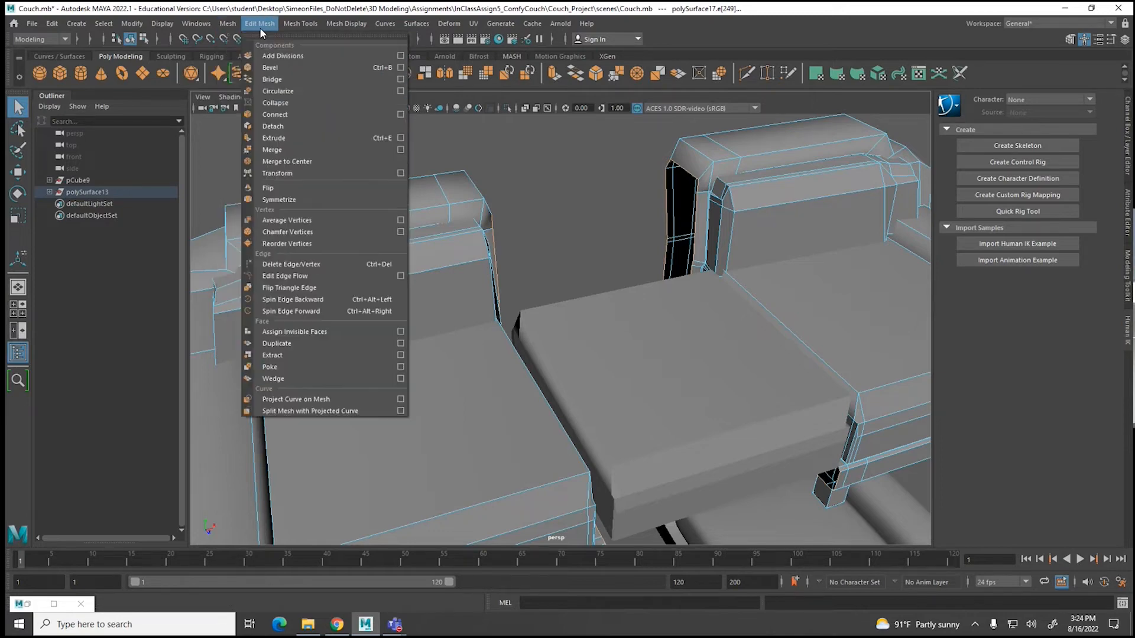
click(269, 79)
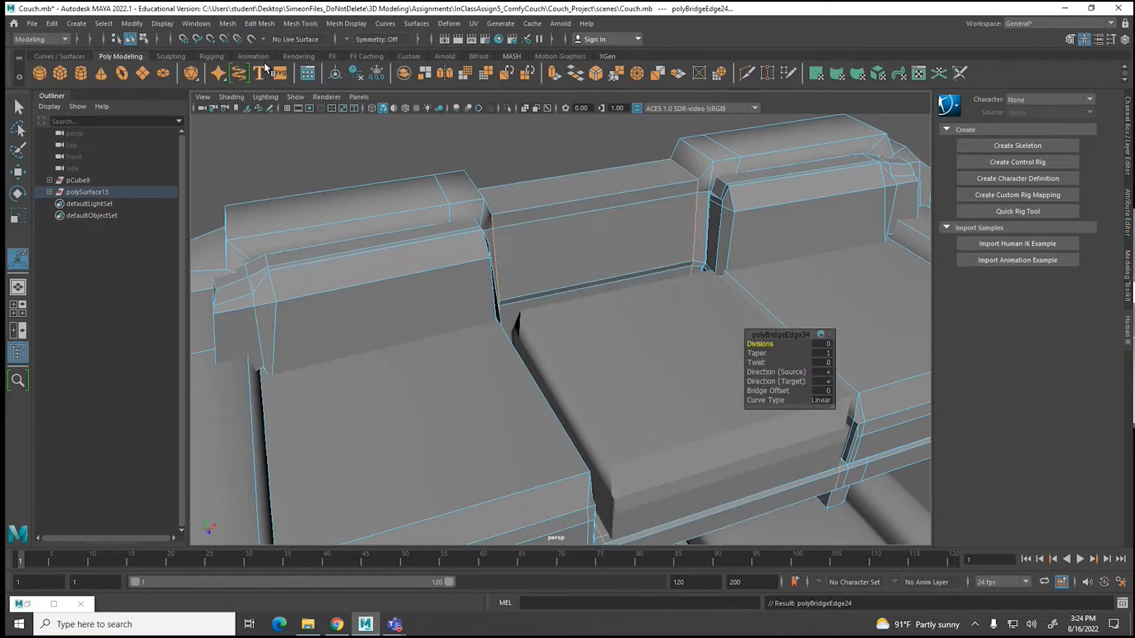
Step: Show the bridged couch and the middle seat cushion in smooth preview and inspect the three-seat couch from several angles
key(3)
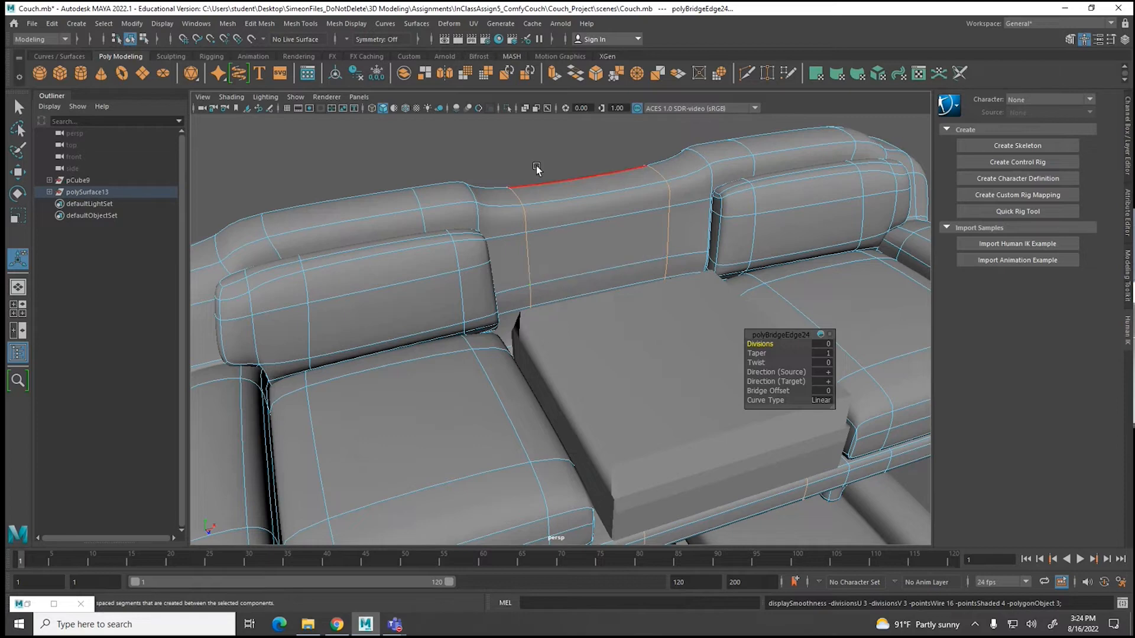
click(537, 148)
scroll(515, 210, down, 5)
click(625, 382)
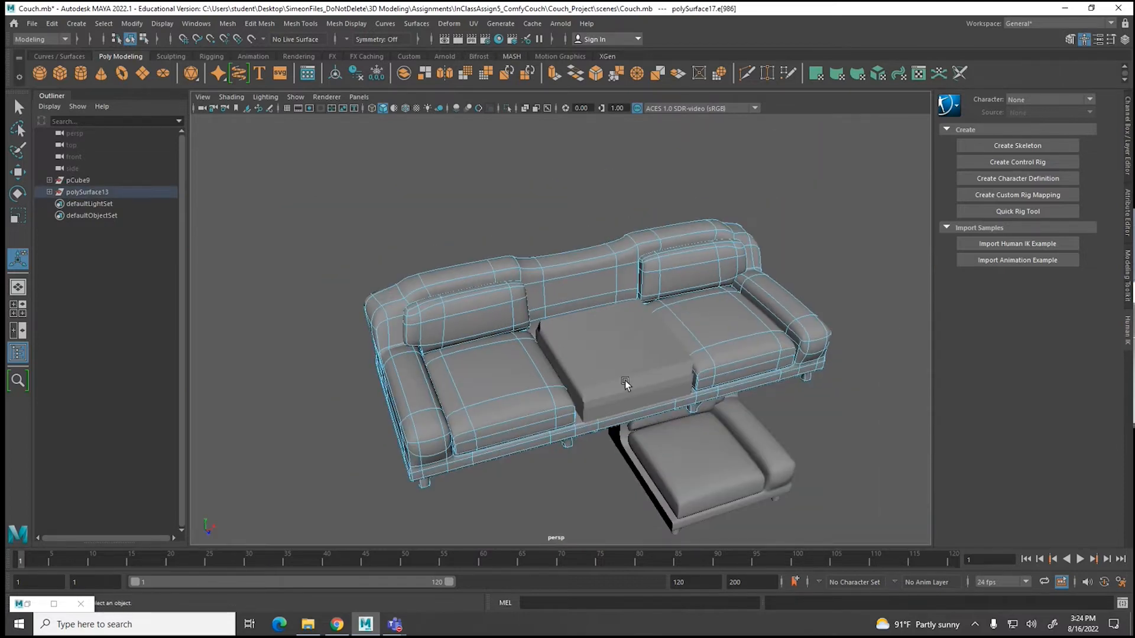
click(889, 217)
right_drag(726, 312, 812, 284)
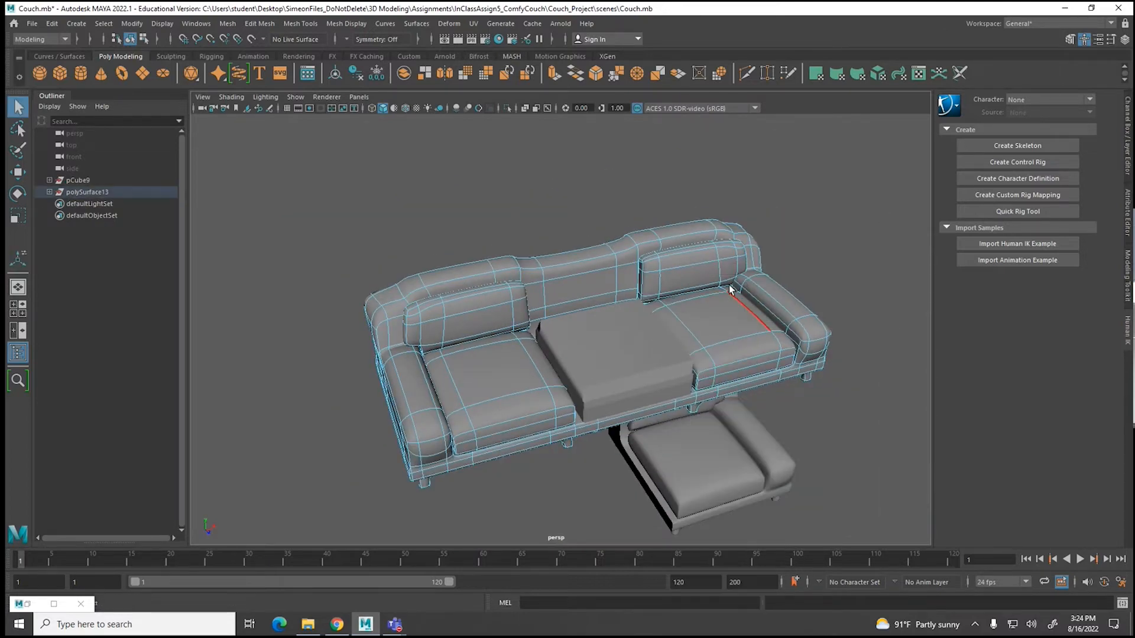
click(636, 307)
key(3)
click(801, 234)
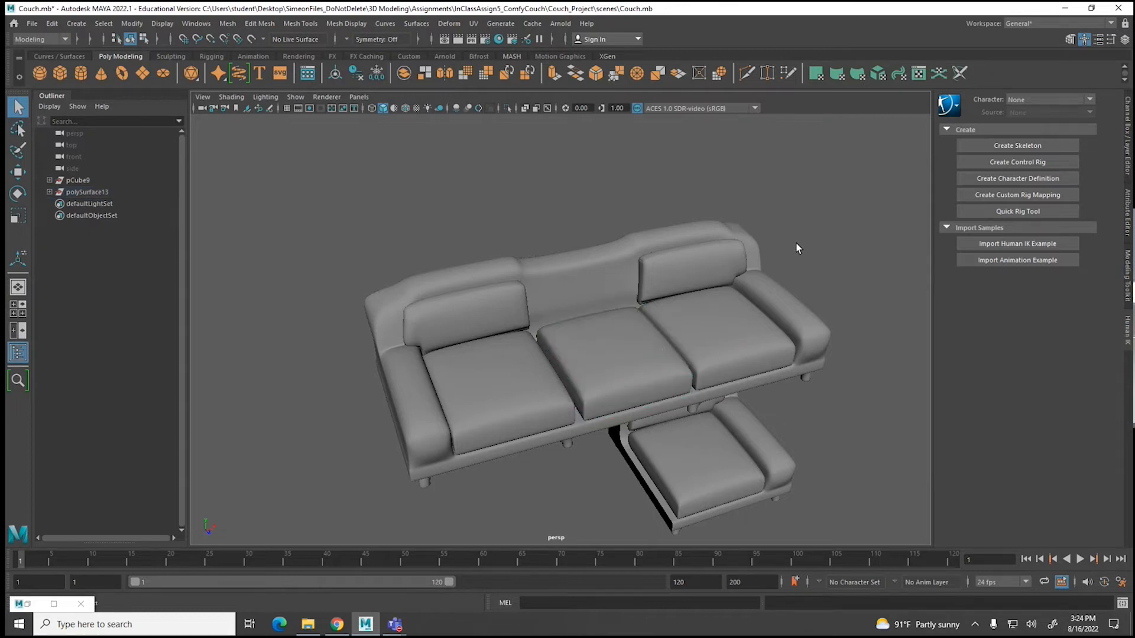
alt+drag(785, 363, 716, 343)
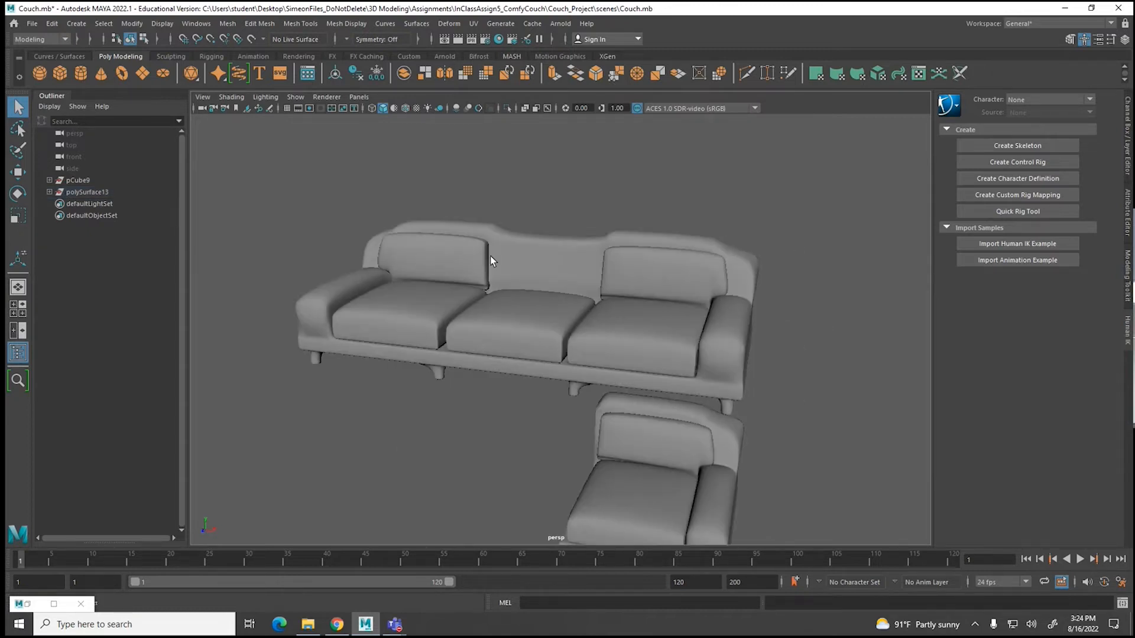
alt+drag(540, 275, 585, 283)
Step: Delete the bridged couch and its middle seat cushion, leaving only the separate half couch
click(585, 245)
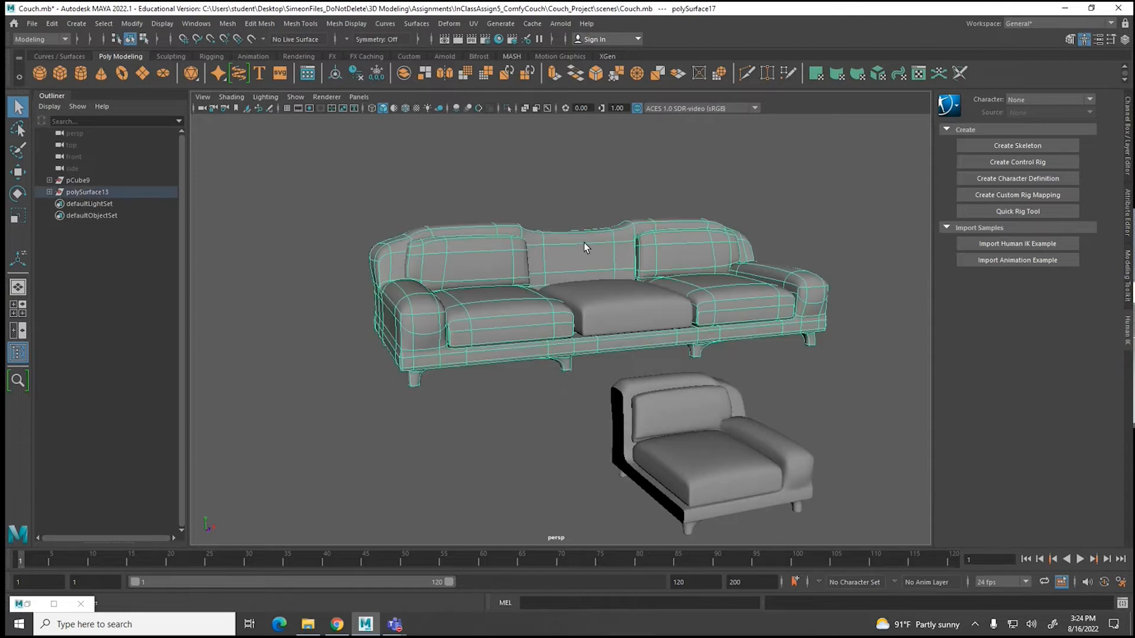
key(Delete)
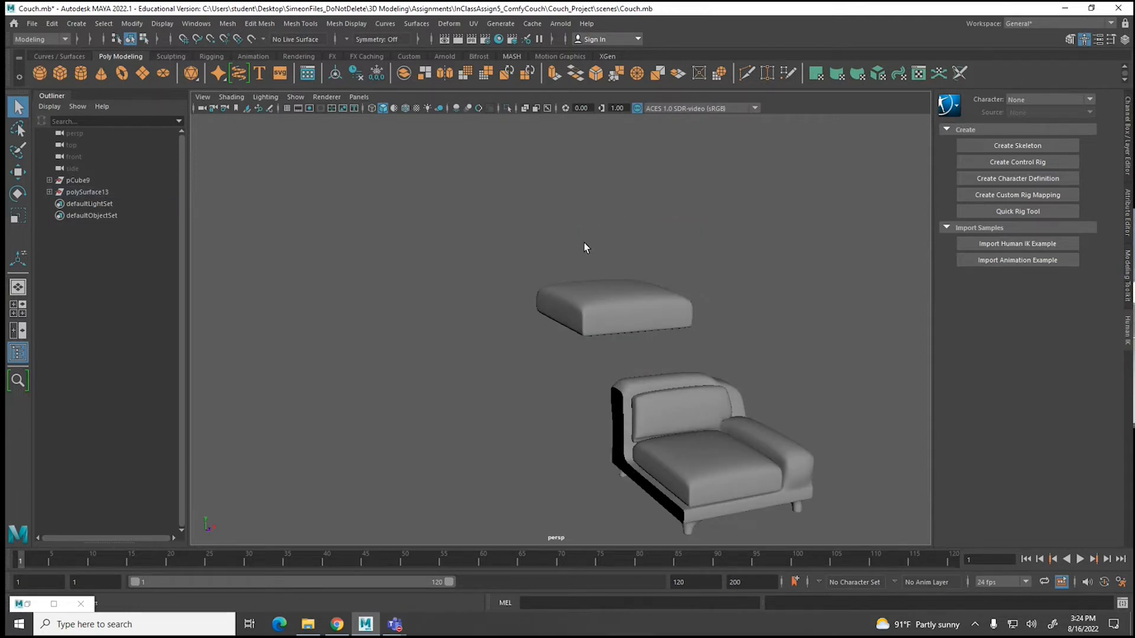
click(588, 299)
key(Delete)
Step: Extrude the open border edges of the half couch's frame outward along the couch's width to lengthen its back and base
click(626, 404)
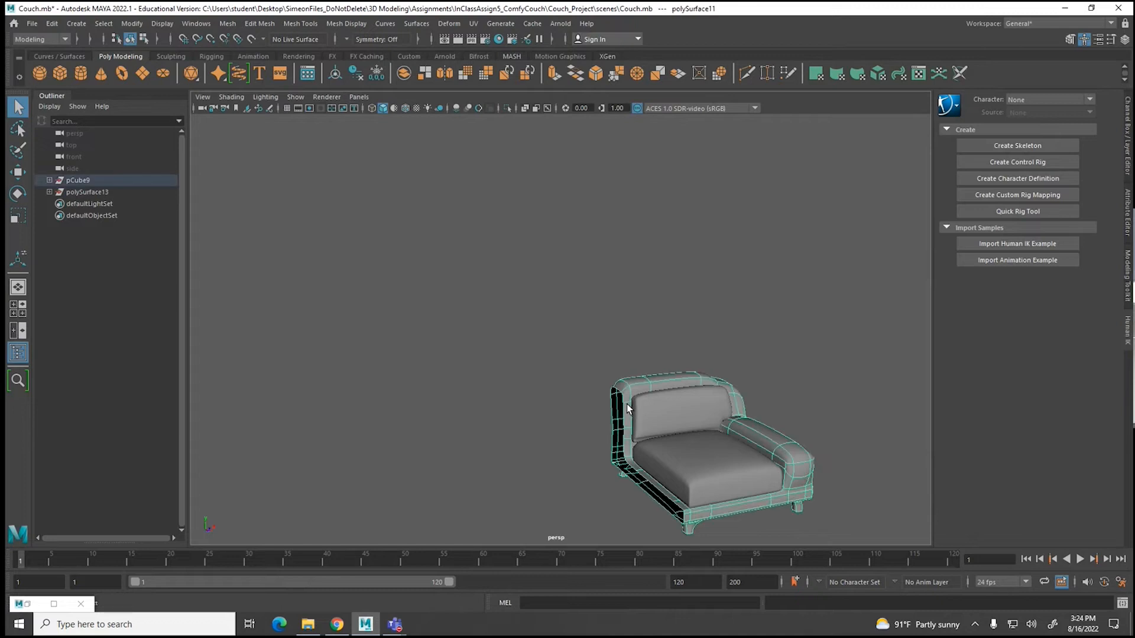
key(f)
alt+drag(604, 415, 497, 438)
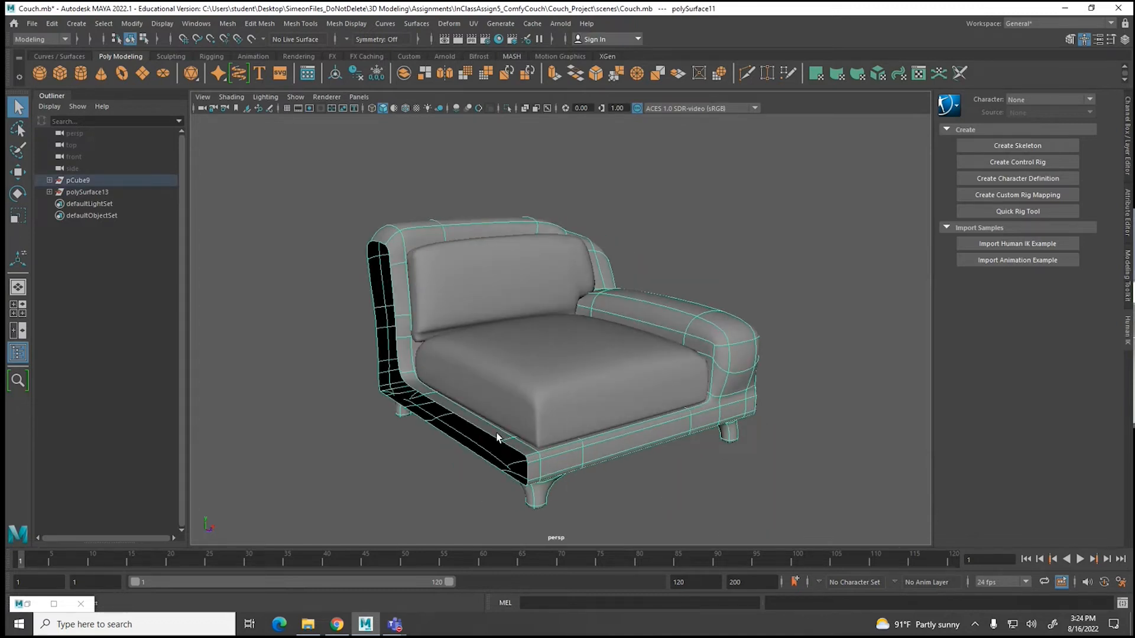
right_drag(498, 441, 498, 264)
click(454, 421)
key(w)
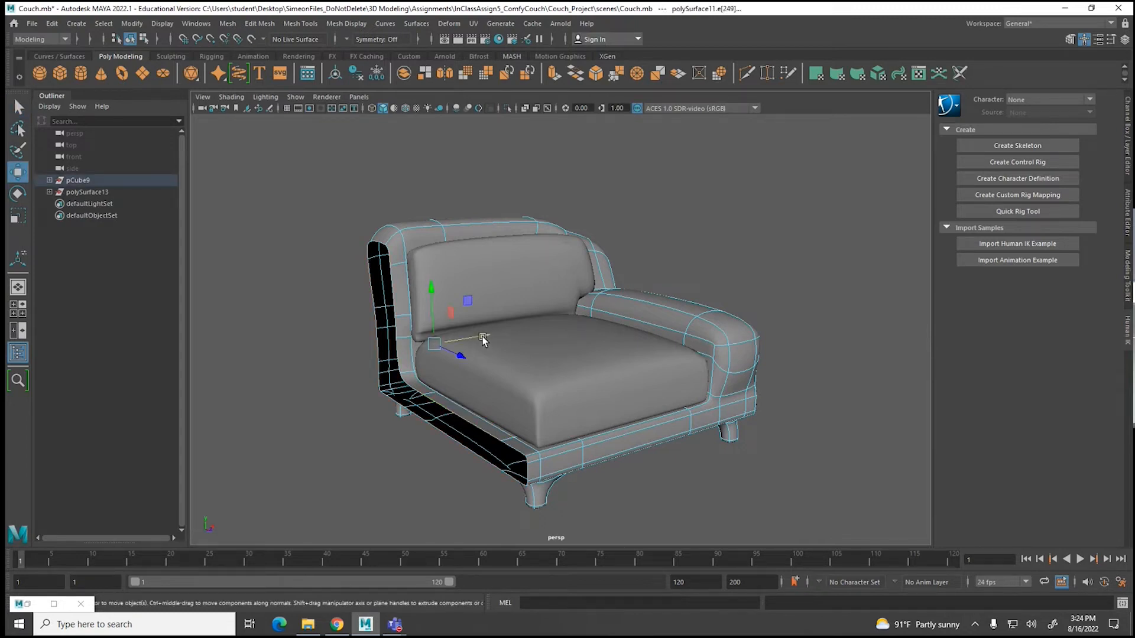
shift+drag(482, 334, 431, 348)
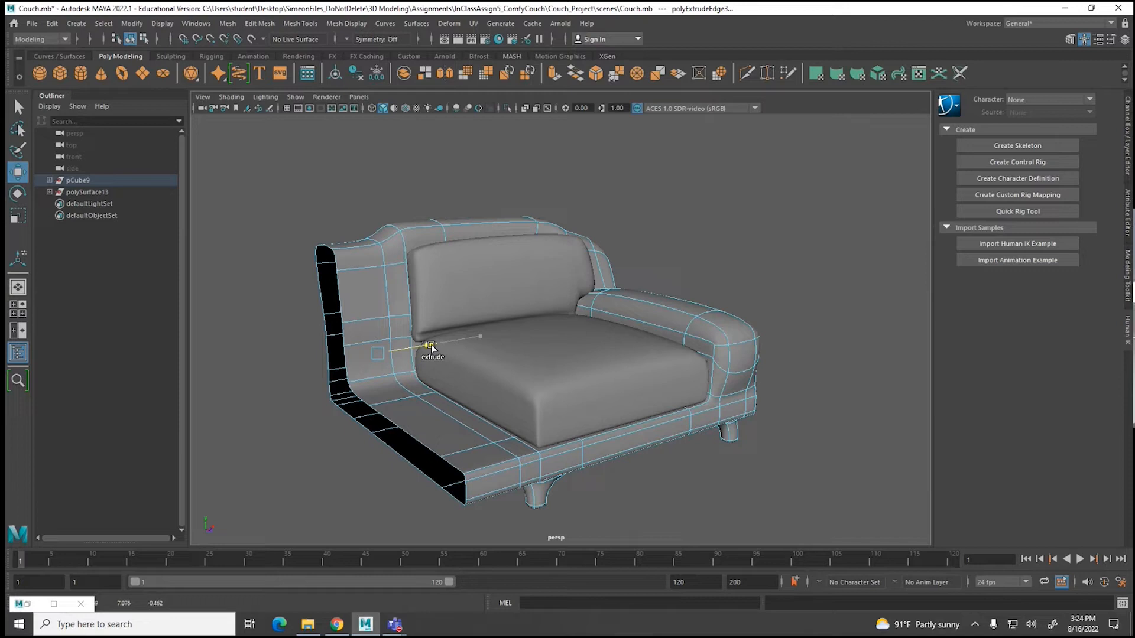
Step: Move the seat cushion toward the frame's open side and scale it wider to fill the extended base
right_drag(430, 406, 500, 311)
click(501, 391)
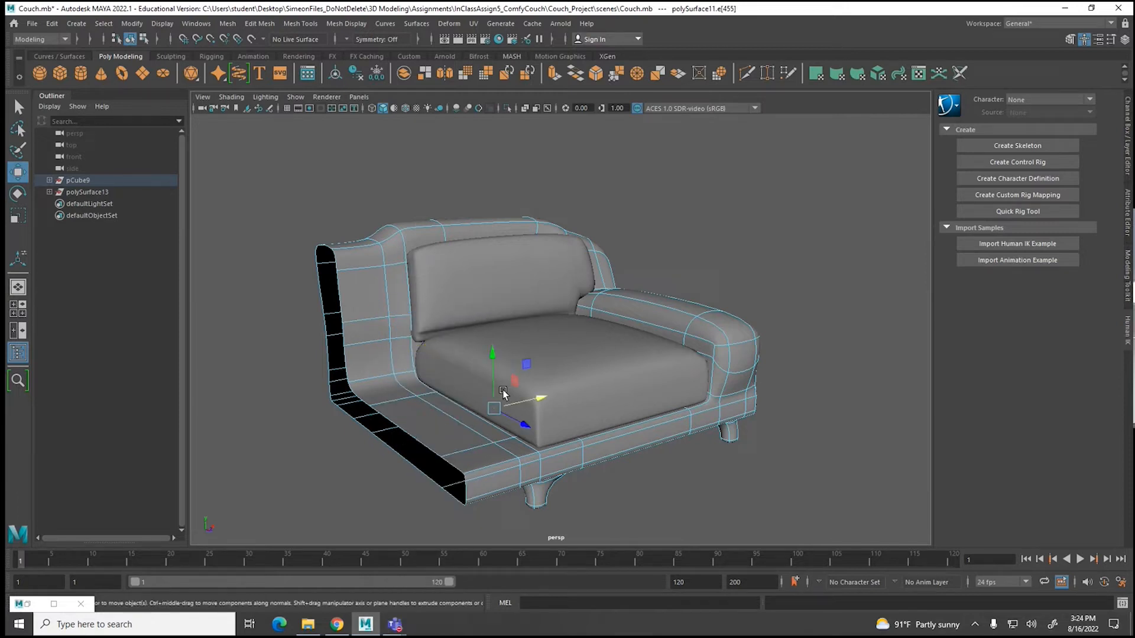
click(567, 352)
right_drag(669, 300, 759, 222)
click(576, 346)
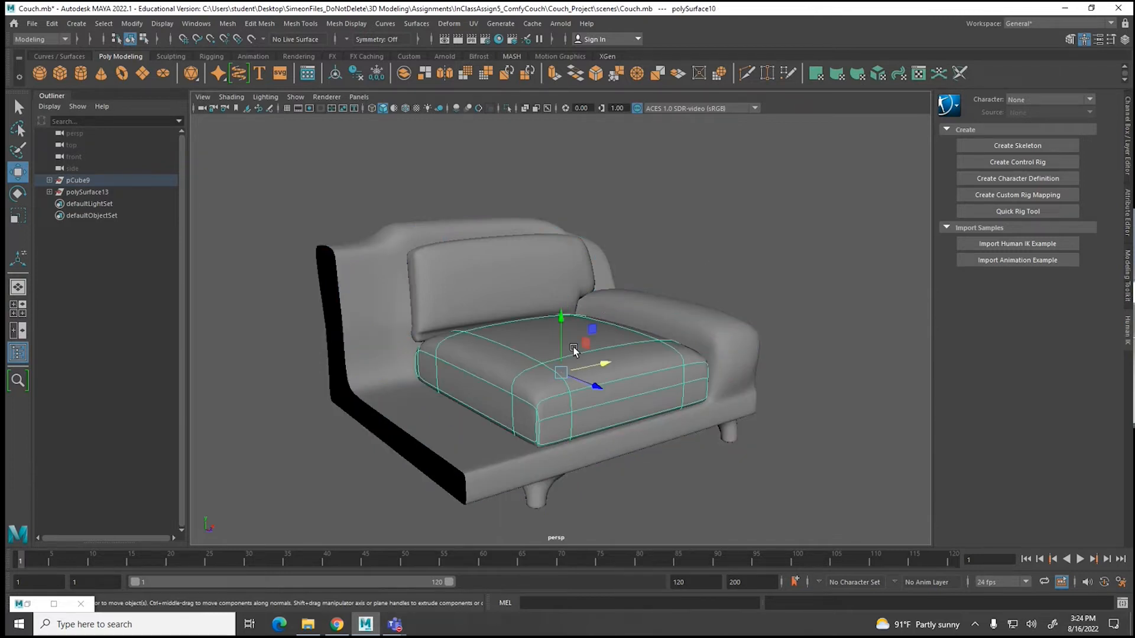
drag(603, 364, 576, 371)
key(r)
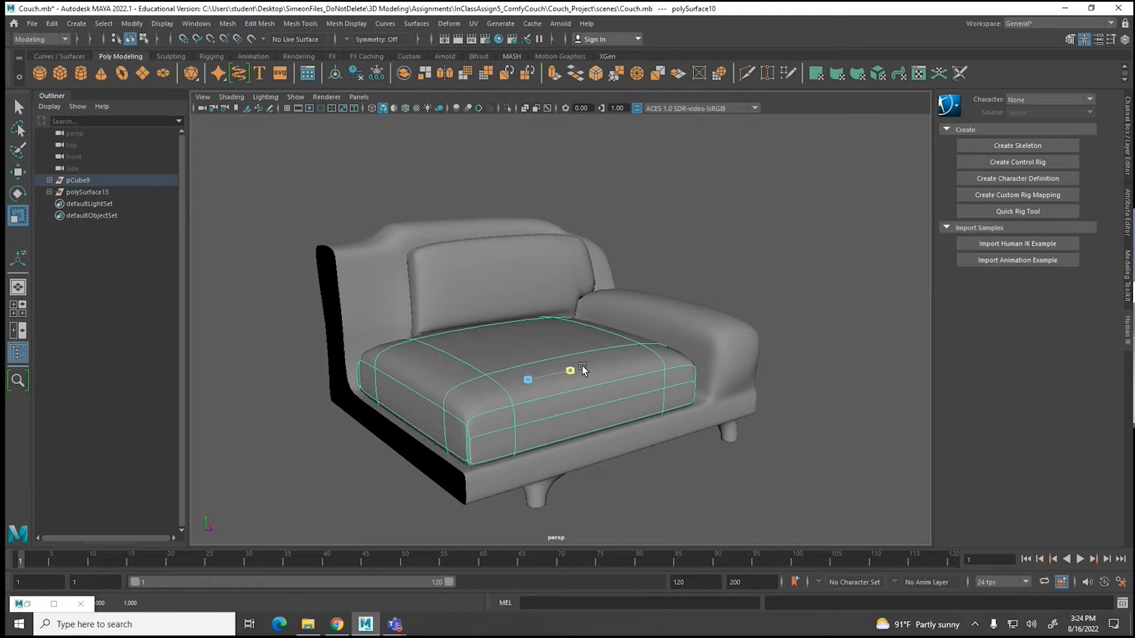
Step: Widen the back cushion toward the frame's open side by moving its open-side end faces, with the face selection grown twice
click(470, 282)
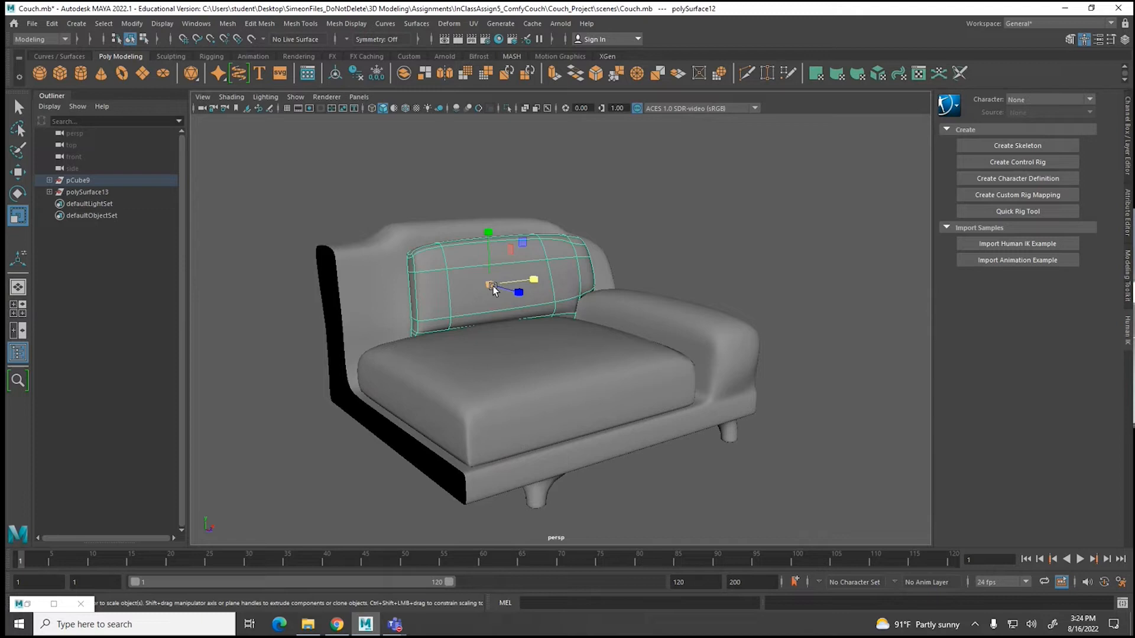
alt+drag(413, 304, 472, 306)
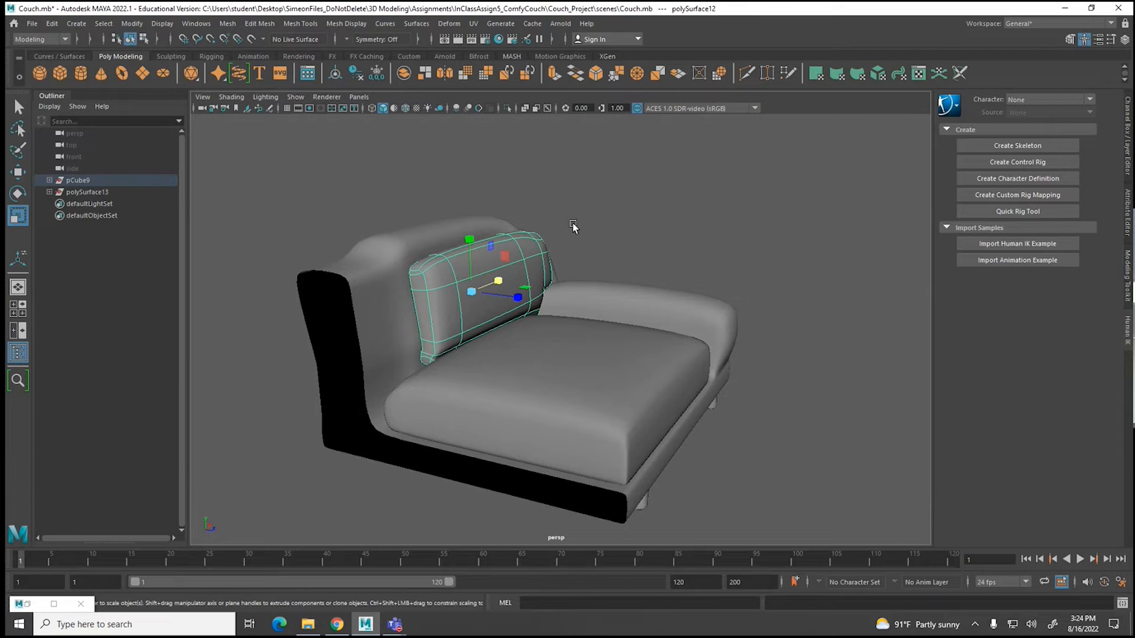
right_drag(438, 304, 440, 326)
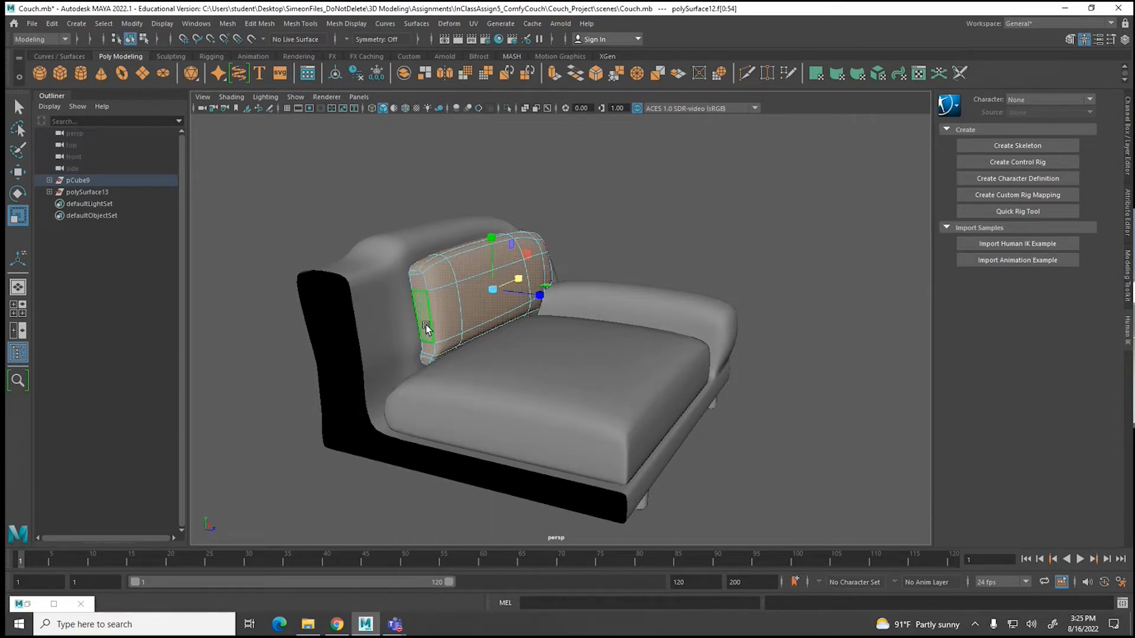
click(426, 329)
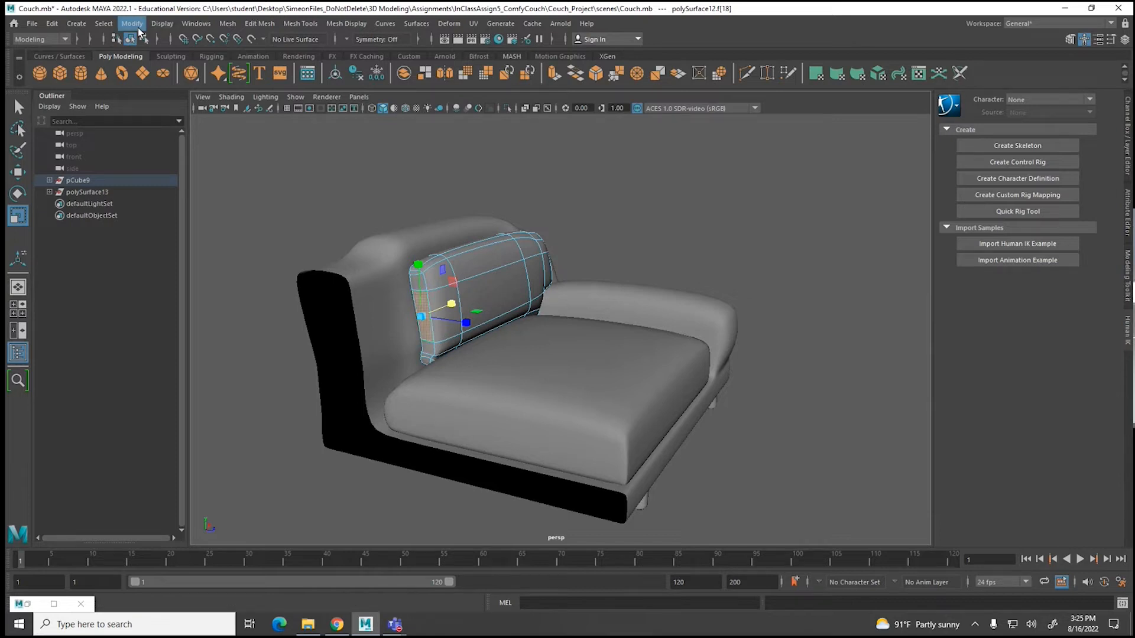
click(104, 24)
click(121, 121)
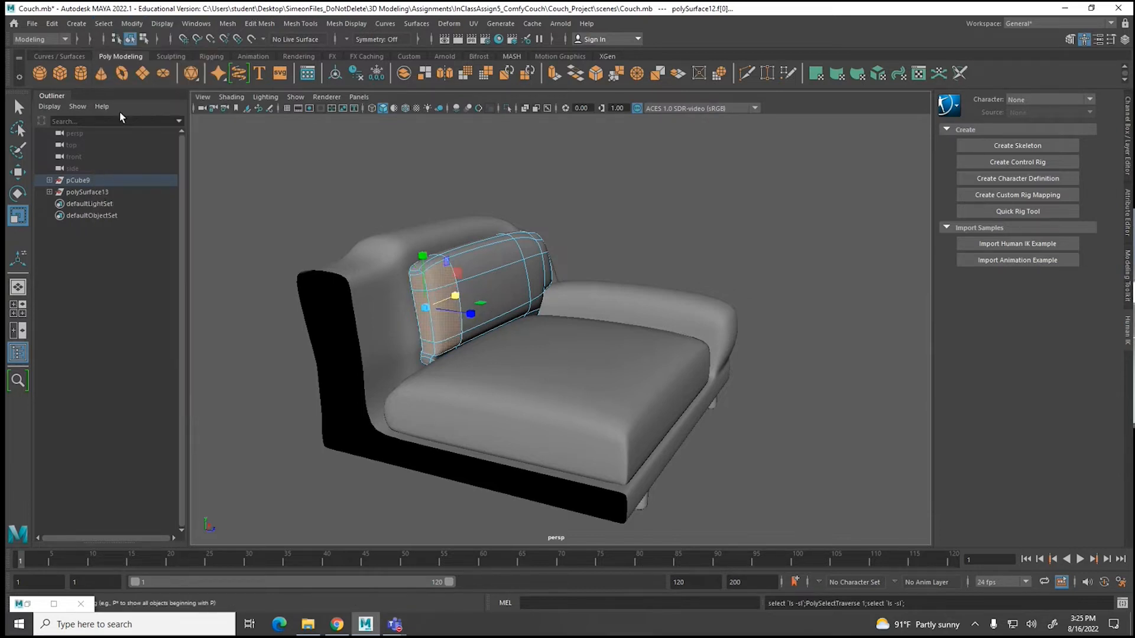
click(103, 24)
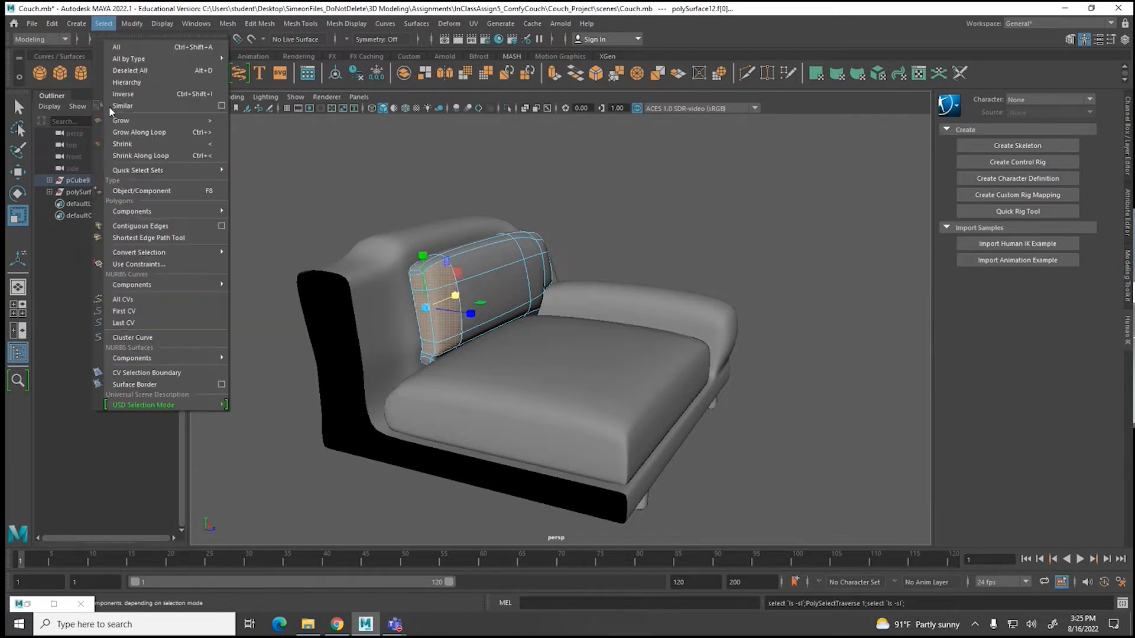
click(120, 132)
key(w)
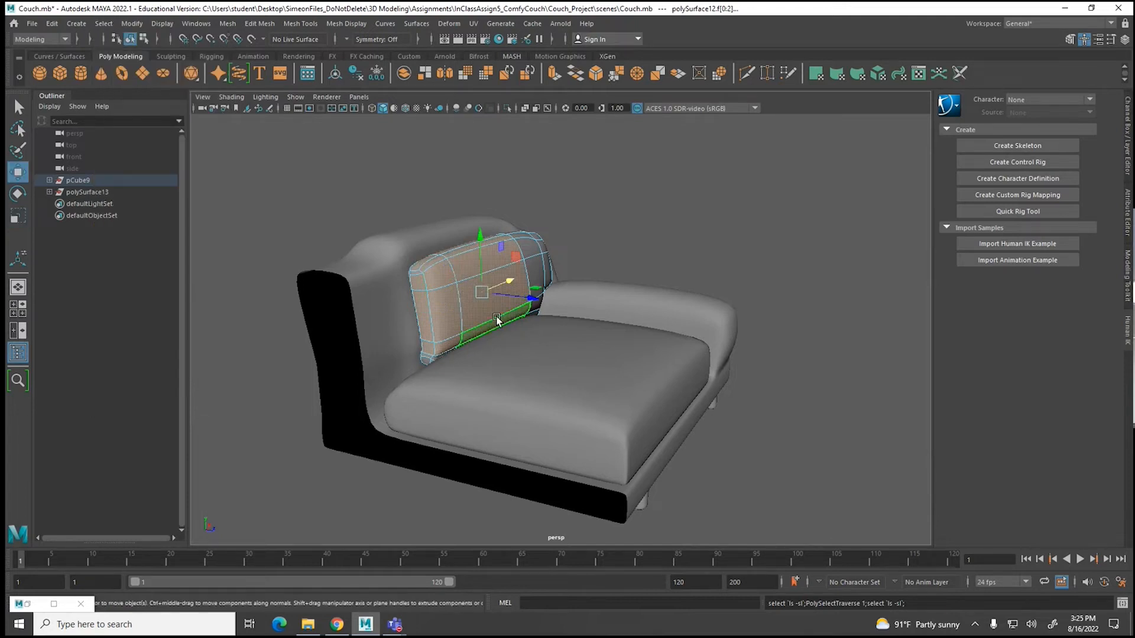
drag(513, 282, 477, 291)
alt+drag(588, 331, 494, 283)
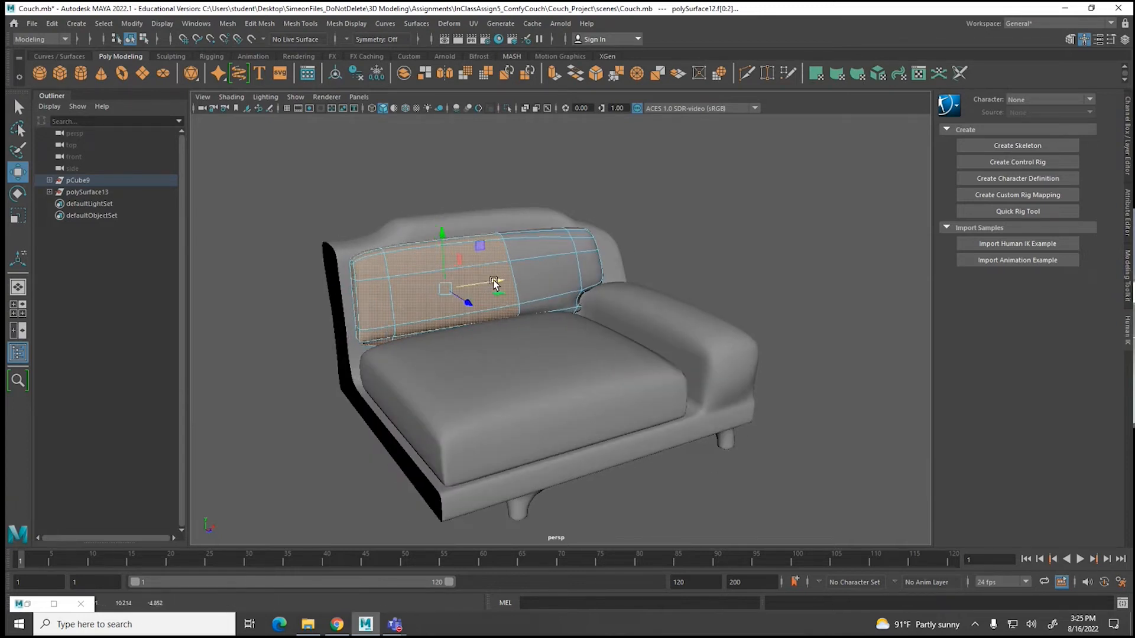
Step: Combine the frame, seat cushion and back cushion into one mesh and mirror it across the world X axis
right_drag(509, 243, 563, 190)
drag(381, 167, 718, 516)
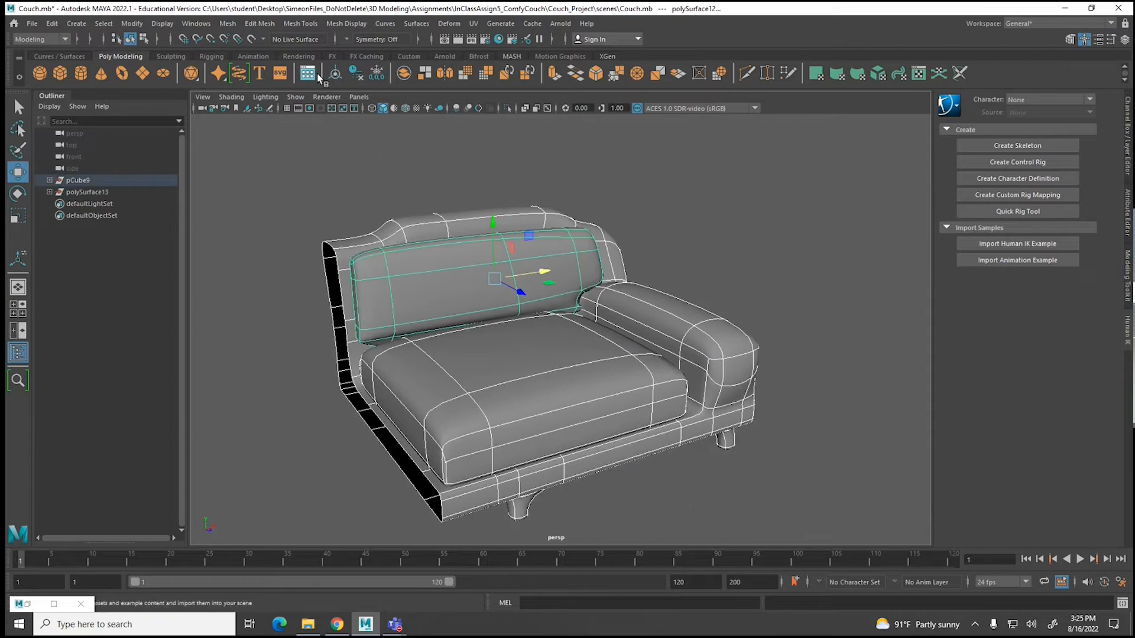
click(226, 25)
click(243, 68)
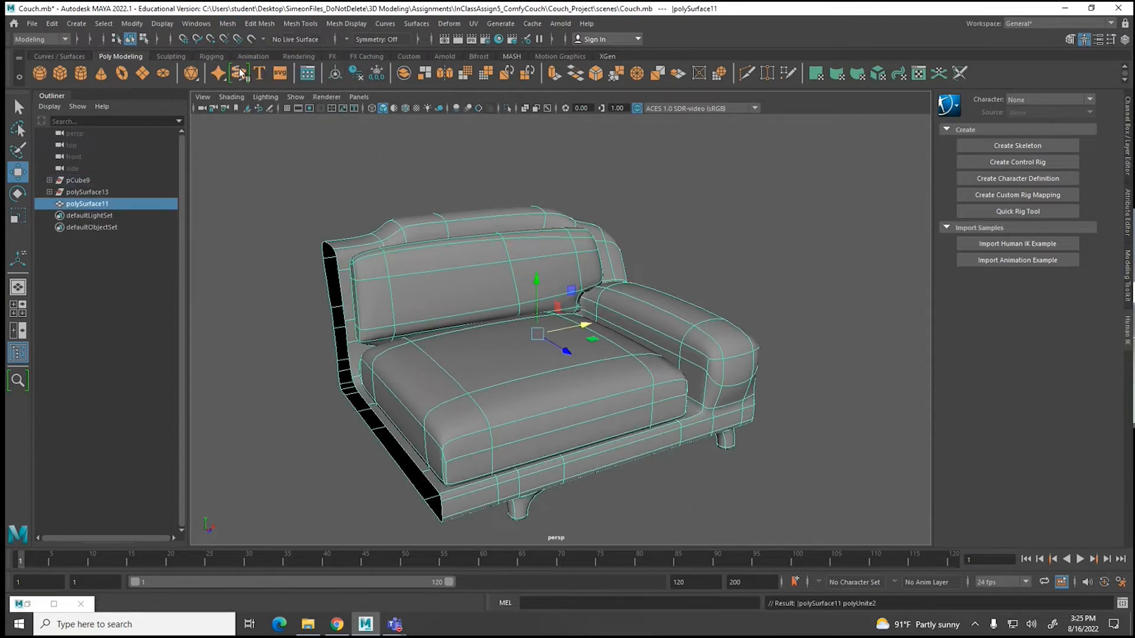
click(227, 24)
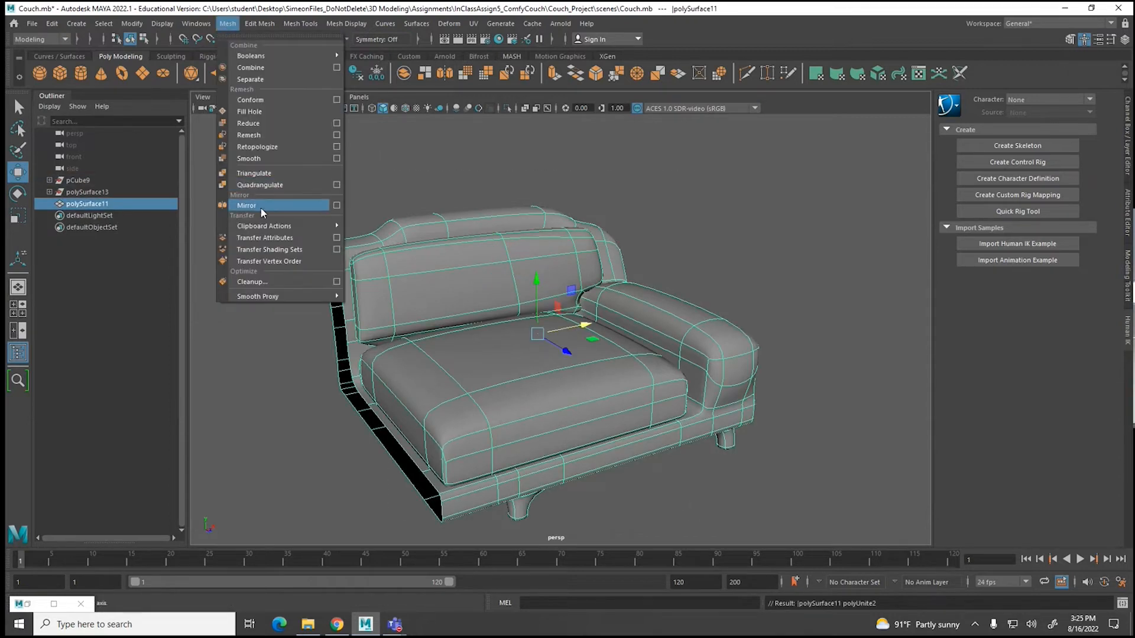
click(313, 206)
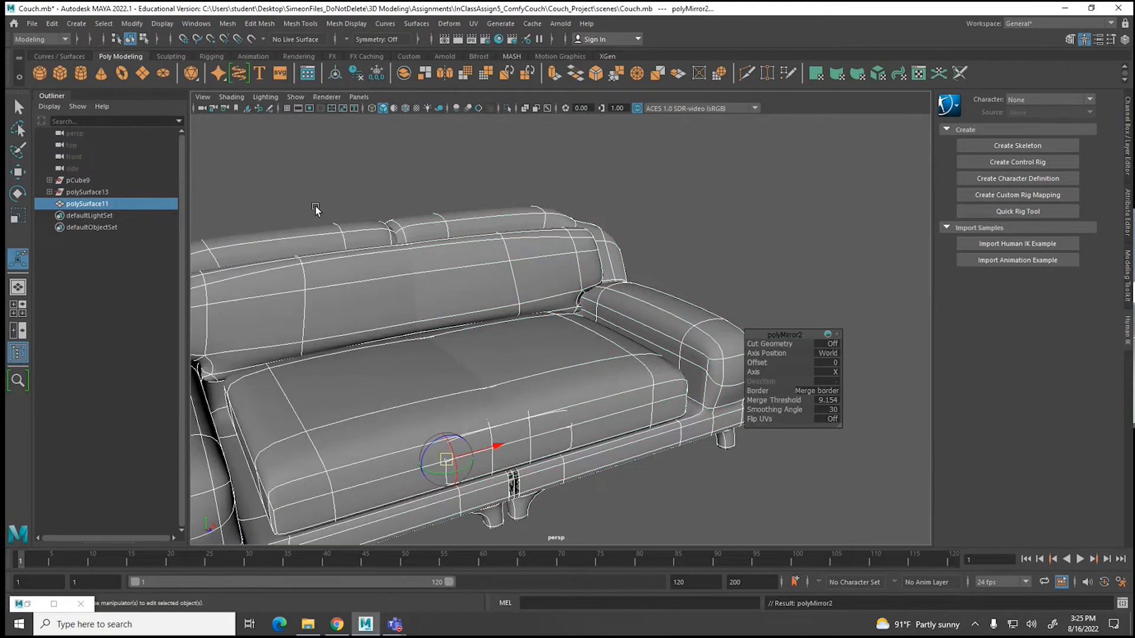
alt+middle_drag(516, 253, 539, 232)
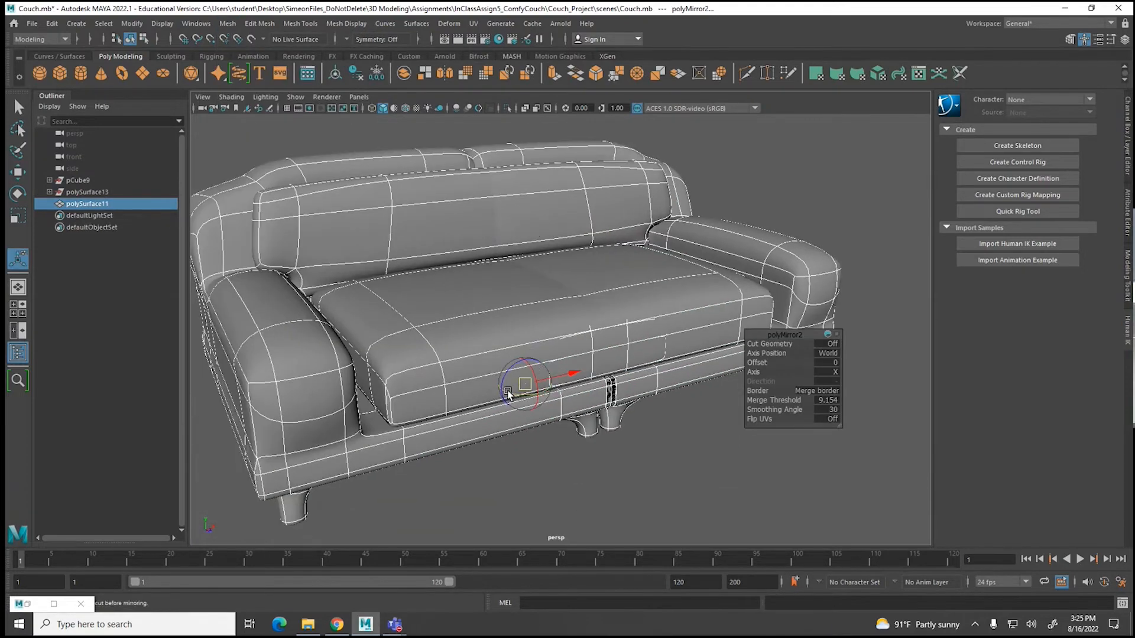
Step: Turn on Cut Geometry for the mirror and rotate the mirror plane to shape a curved corner couch
drag(508, 395, 517, 394)
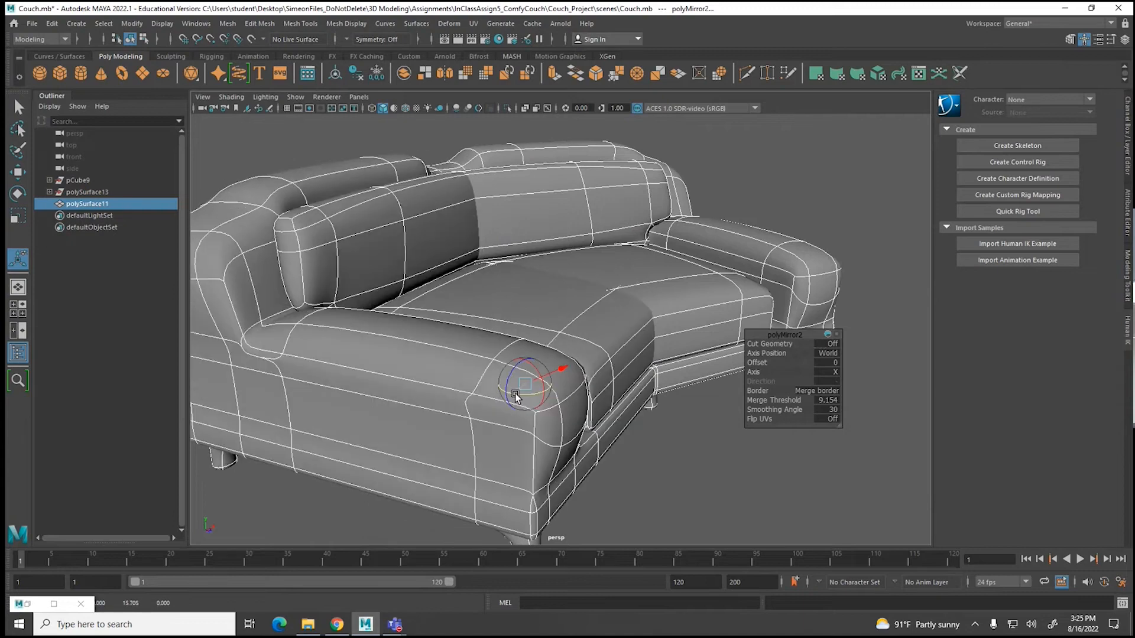
alt+drag(617, 449, 511, 376)
click(798, 346)
alt+drag(628, 350, 735, 386)
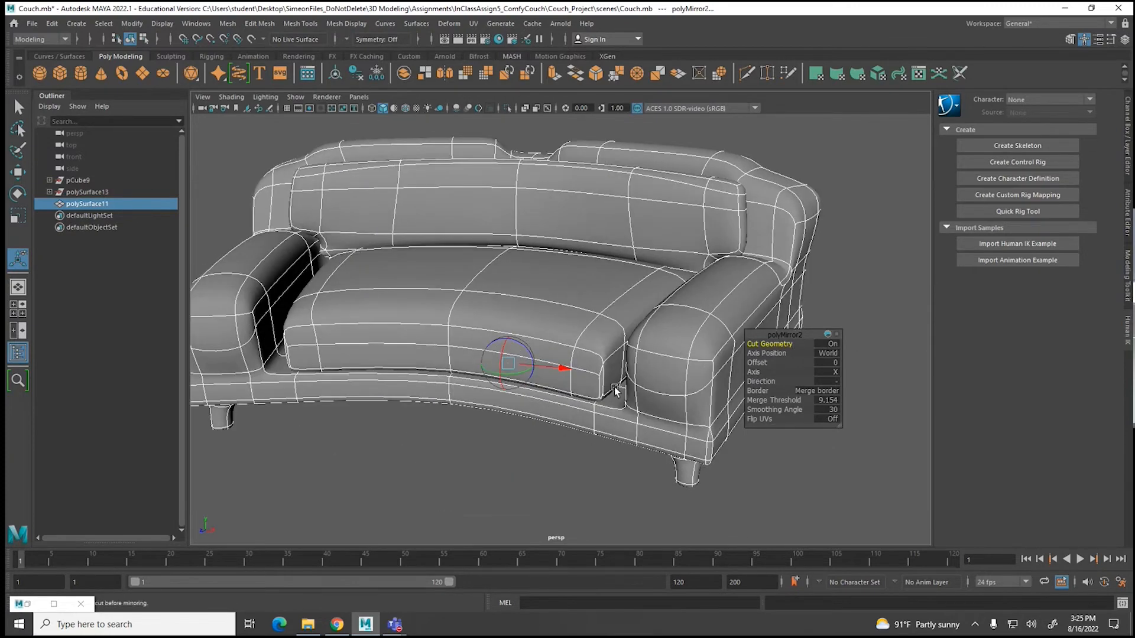
drag(520, 374, 429, 415)
scroll(430, 410, down, 5)
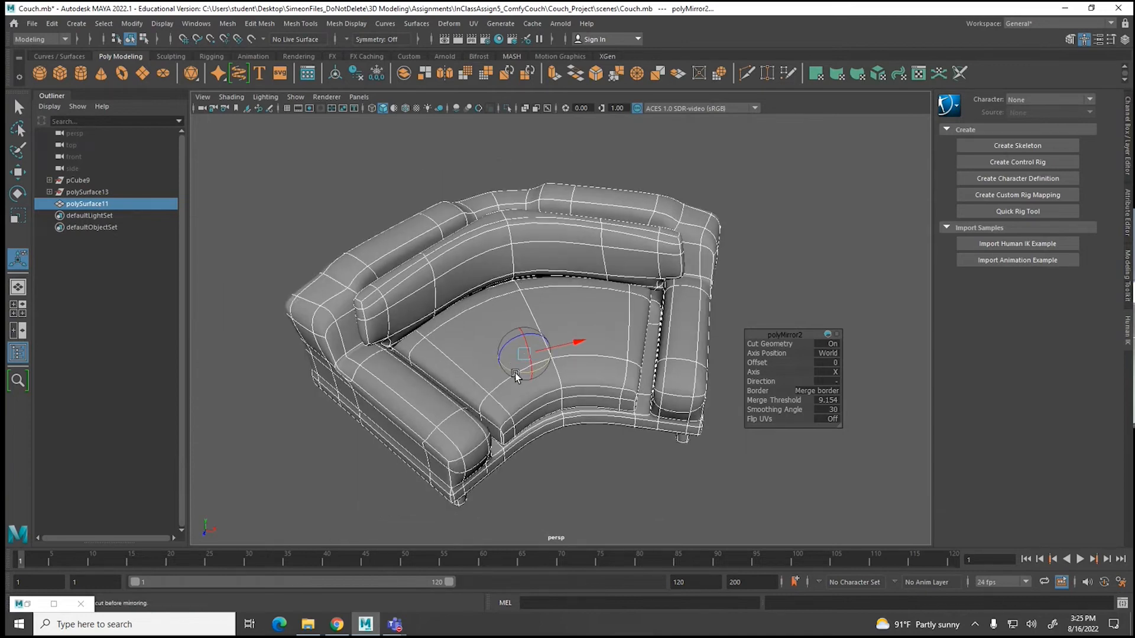
drag(512, 372, 714, 378)
Step: Try different mirror offsets on the curved couch, such as -8.9
click(755, 363)
middle_drag(755, 363, 704, 365)
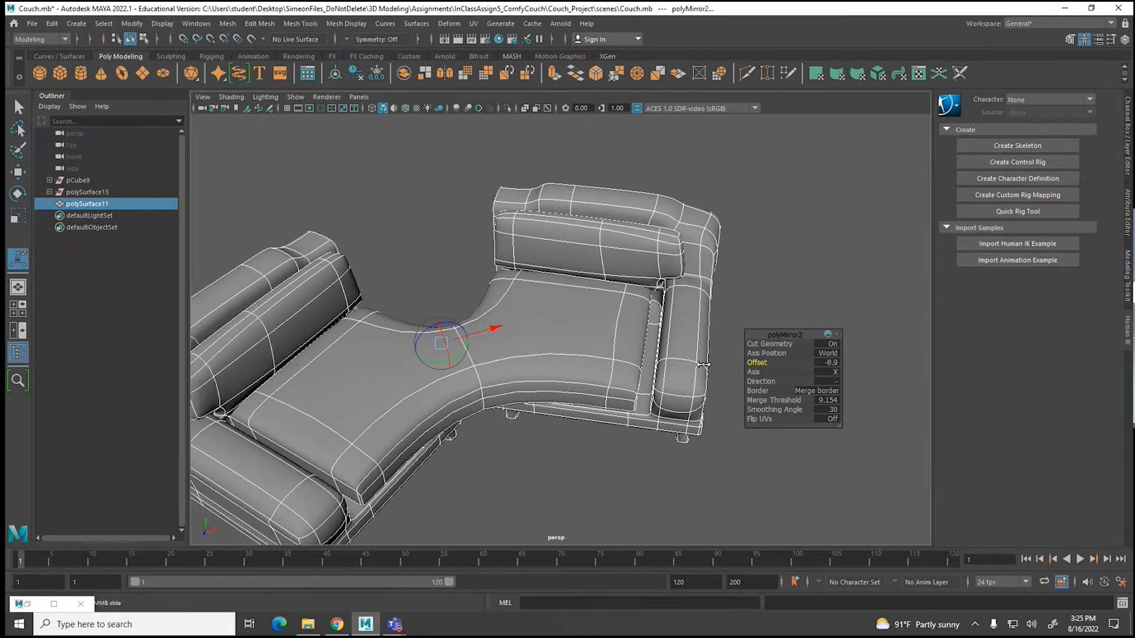
alt+drag(407, 389, 524, 343)
drag(756, 363, 449, 373)
Step: Undo the couch's mirroring, the combining of its parts and the widening of the back cushion
key(ctrl+z)
key(ctrl+z)
key(ctrl+z)
key(ctrl+z)
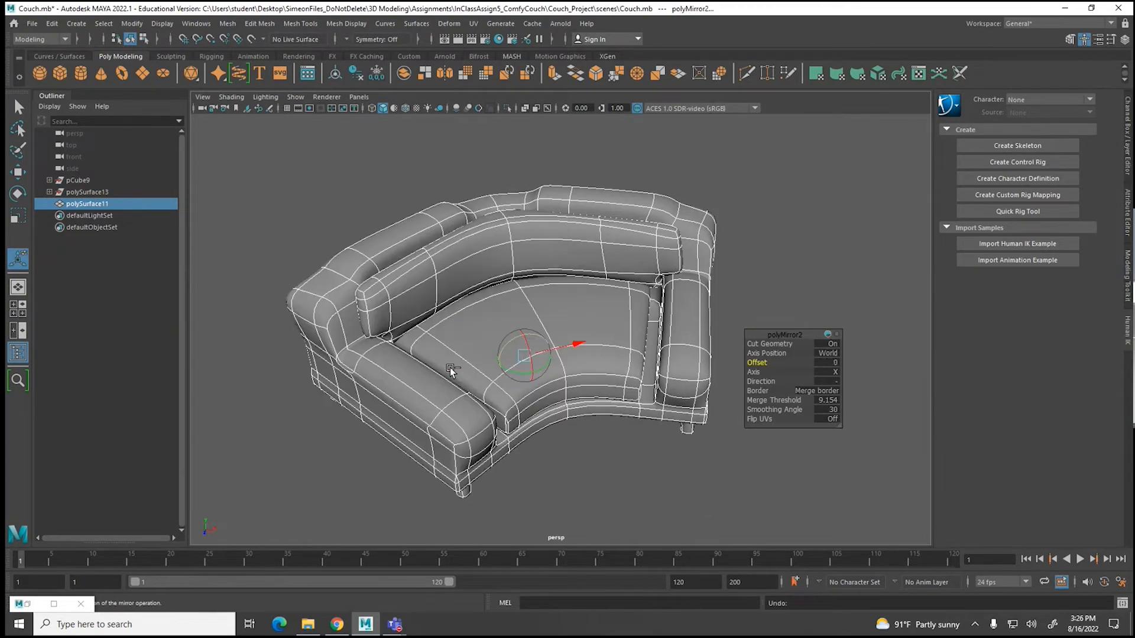
key(ctrl+z)
key(ctrl+z)
key(ctrl+z)
key(ctrl+z)
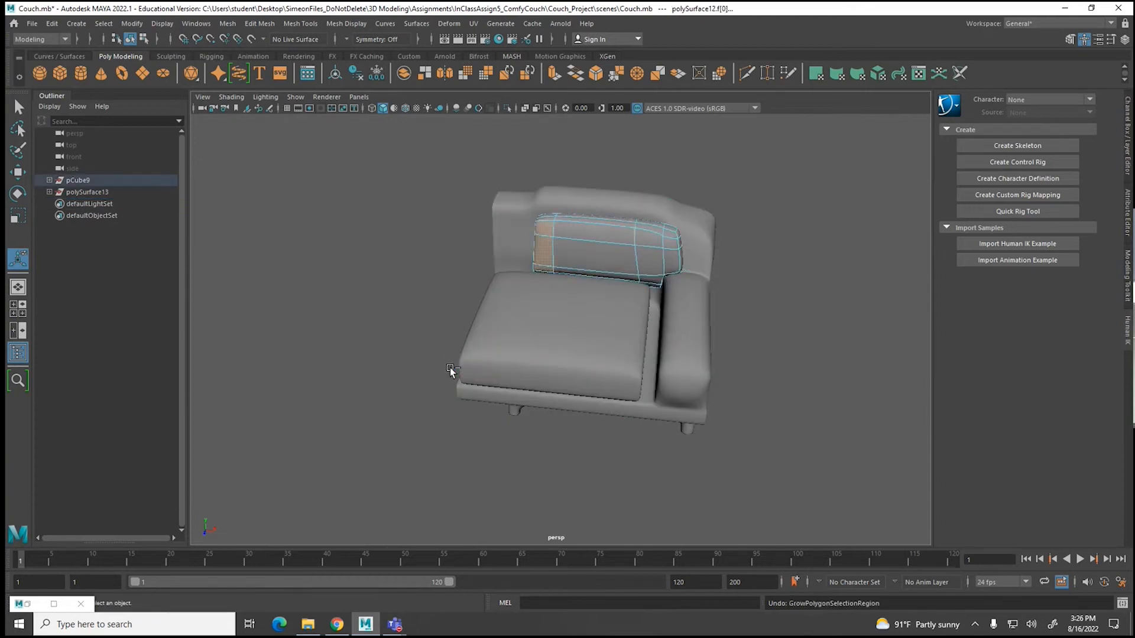
Step: Delete the back cushion and the seat cushion, leaving only the bare half-couch frame
key(Delete)
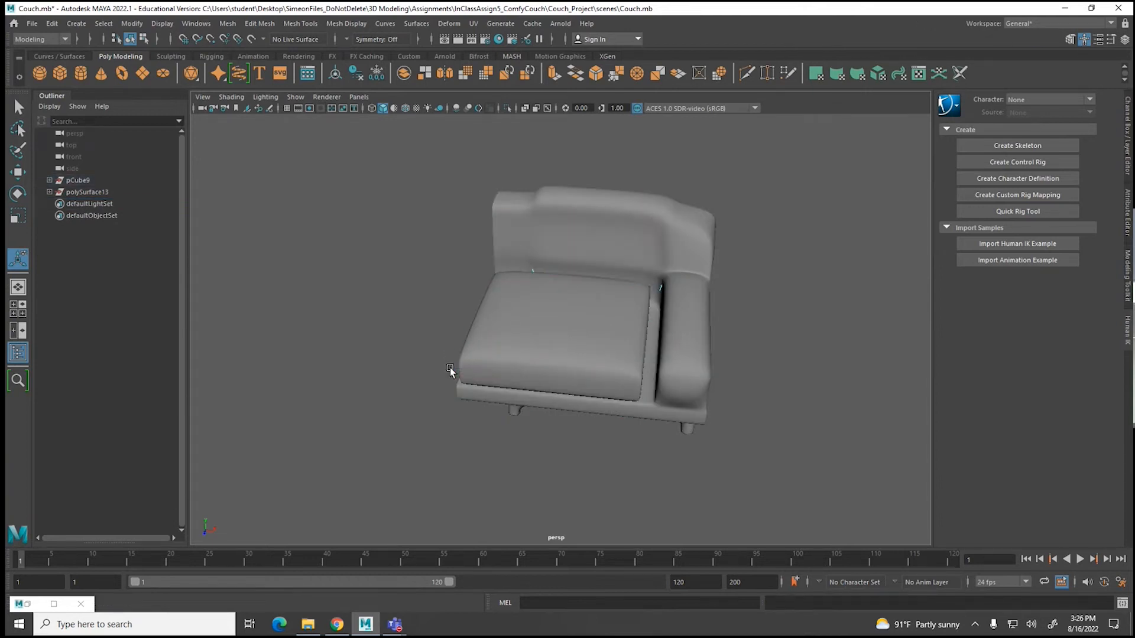
key(ctrl+z)
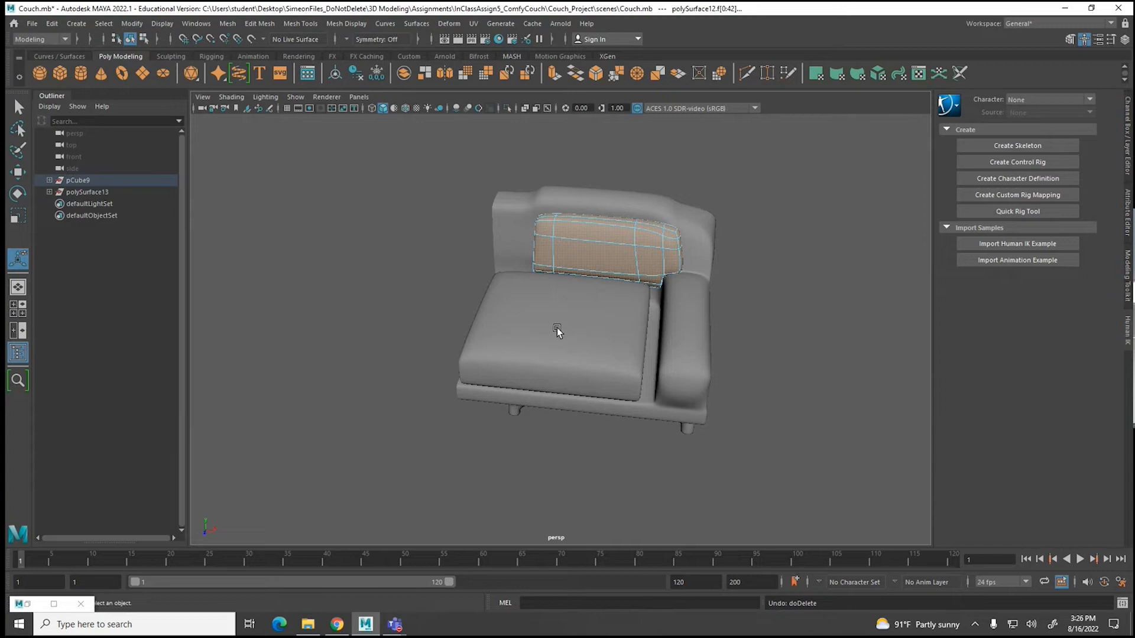
right_drag(583, 256, 629, 241)
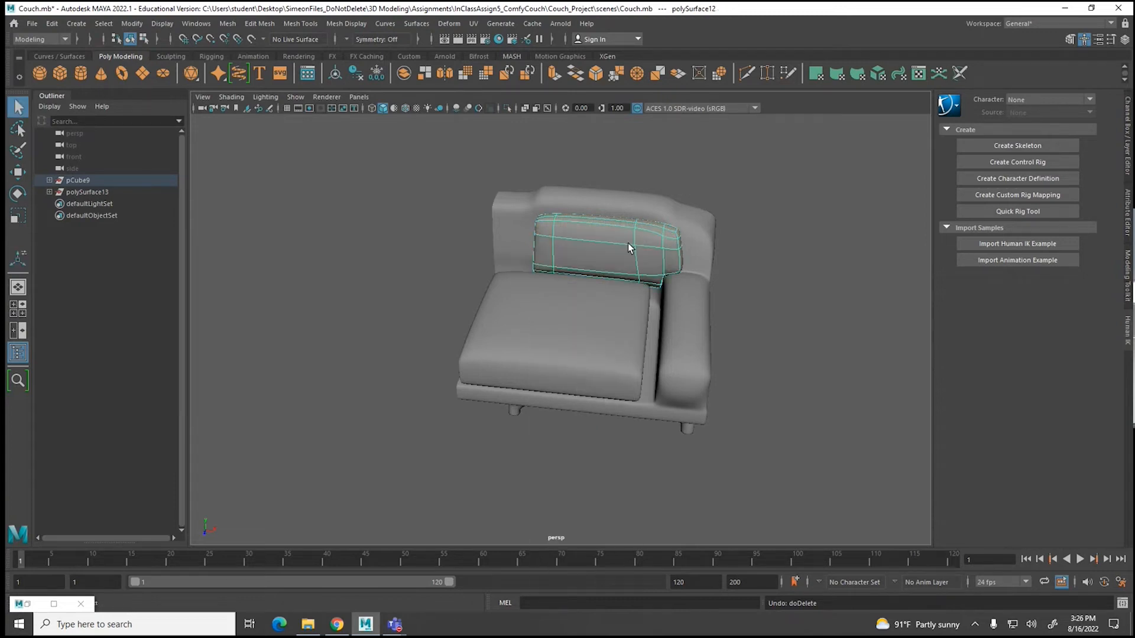
key(Delete)
click(555, 296)
key(Delete)
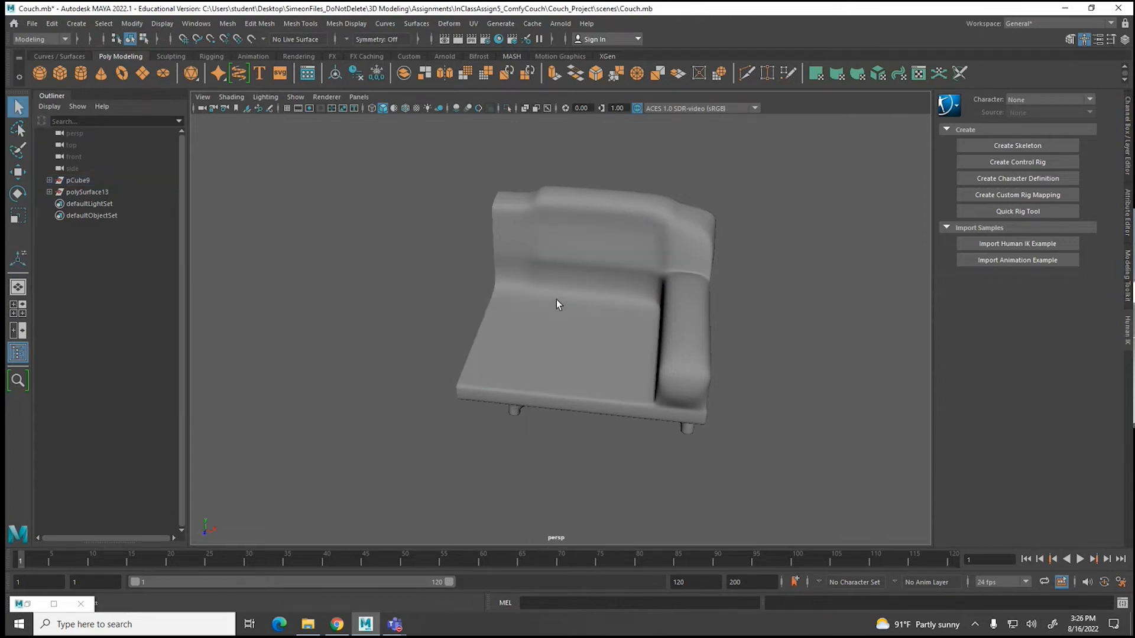
Step: Select the frame's seat faces between the open-side strip and the armrest, with wireframe on shaded enabled and smooth preview off
click(553, 338)
alt+drag(525, 349, 501, 205)
click(405, 108)
mouse_move(526, 349)
alt+mouse_down()
mouse_move(541, 360)
mouse_move(576, 350)
alt+mouse_up()
right_drag(576, 349, 575, 322)
click(519, 324)
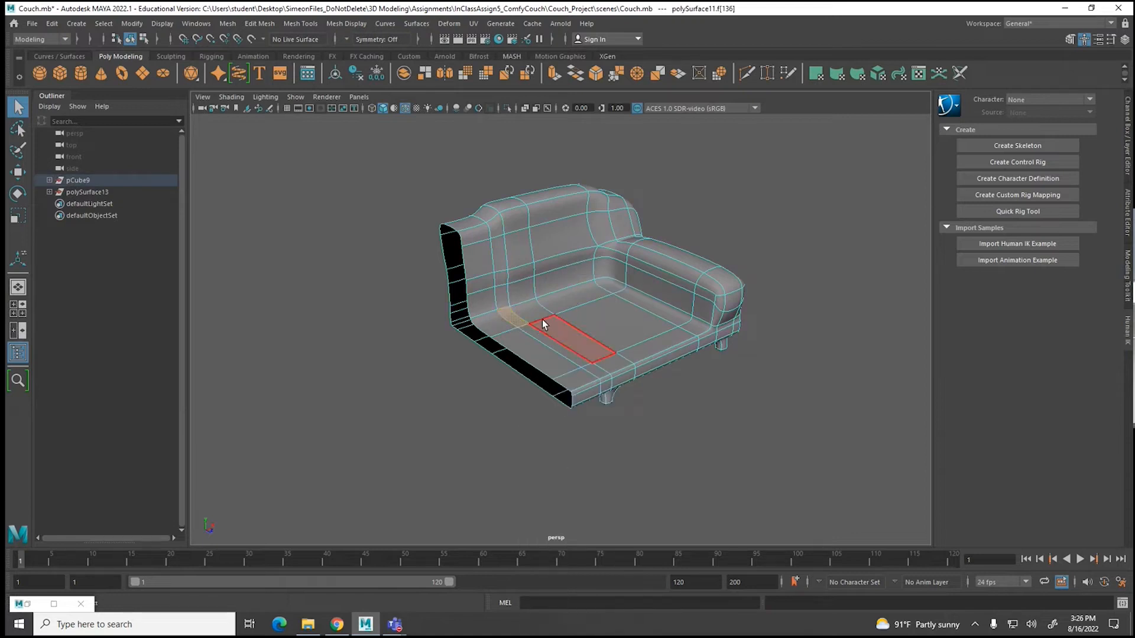
shift+click(542, 313)
shift+click(564, 303)
shift+click(575, 331)
shift+click(594, 326)
shift+click(634, 353)
shift+click(612, 364)
shift+click(597, 371)
shift+click(584, 362)
alt+drag(650, 358, 552, 374)
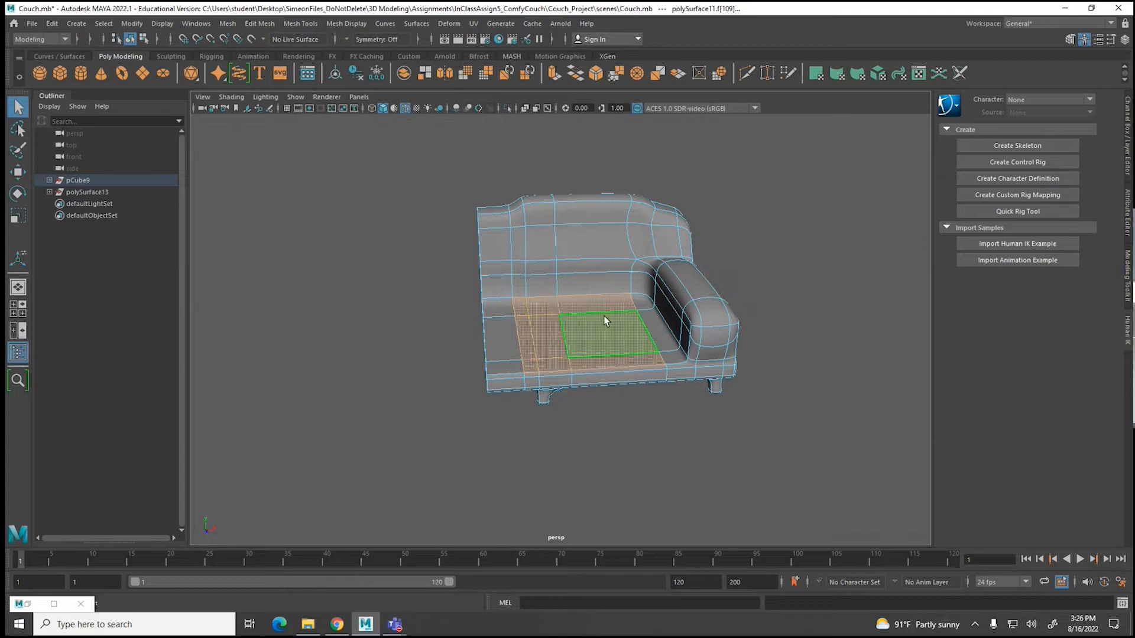
key(1)
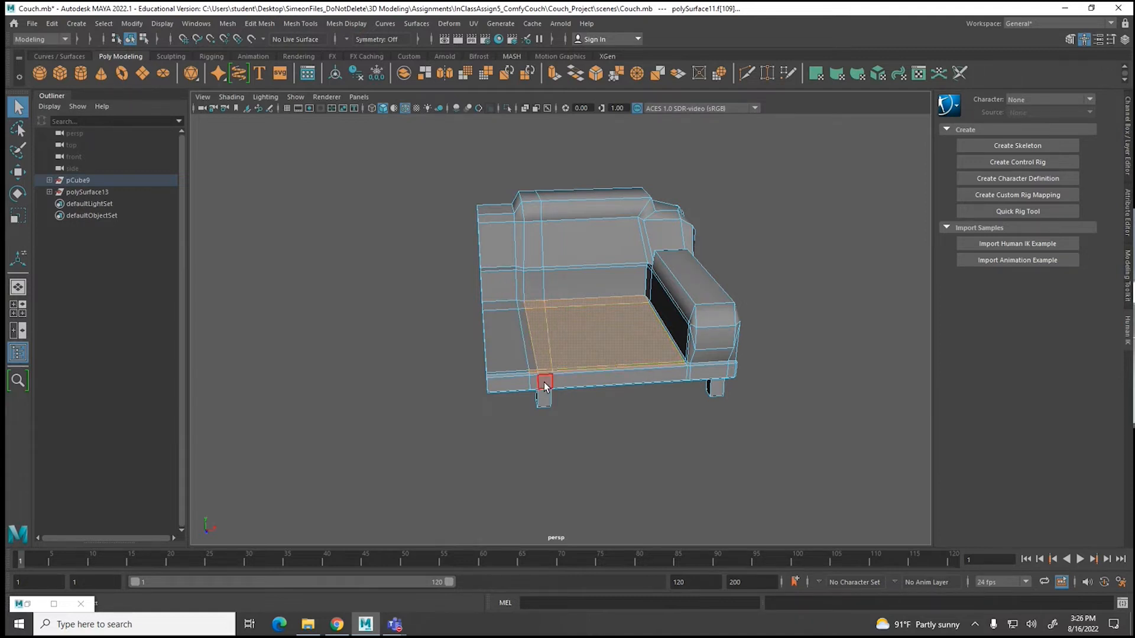
Step: Duplicate the selected seat faces and raise the copy about 13 units above the frame's base
scroll(546, 372, up, 3)
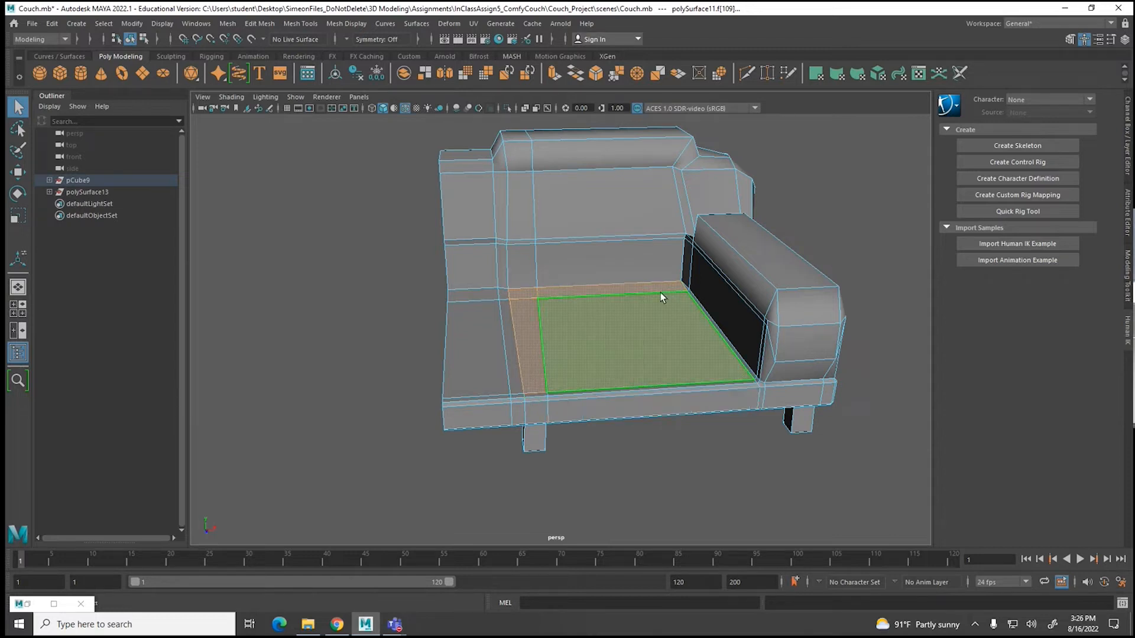
click(300, 24)
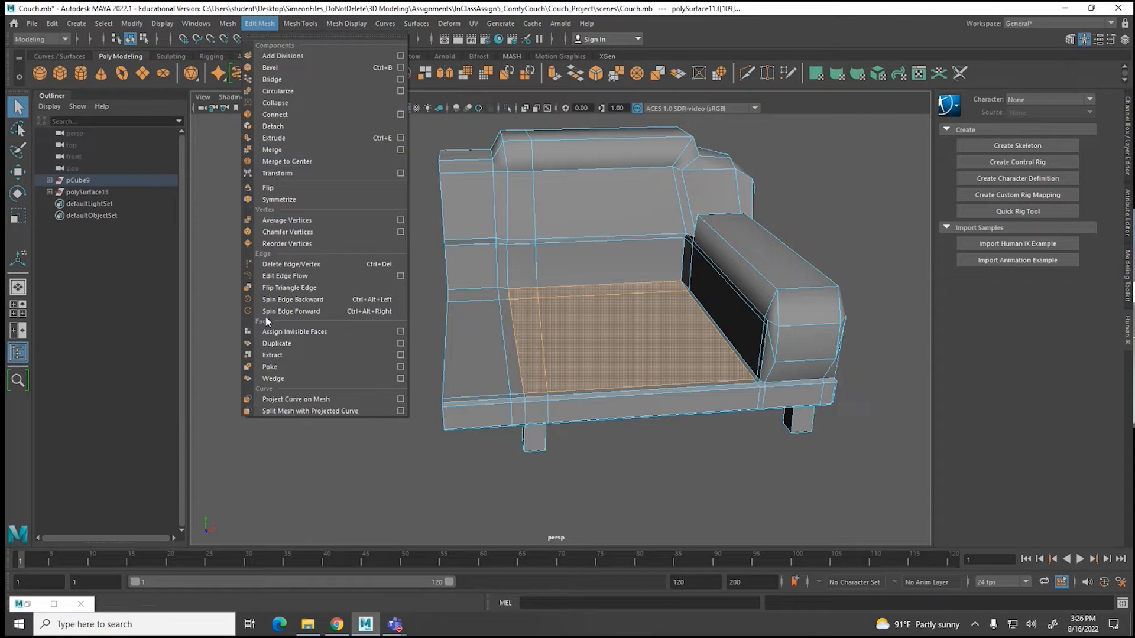
click(269, 345)
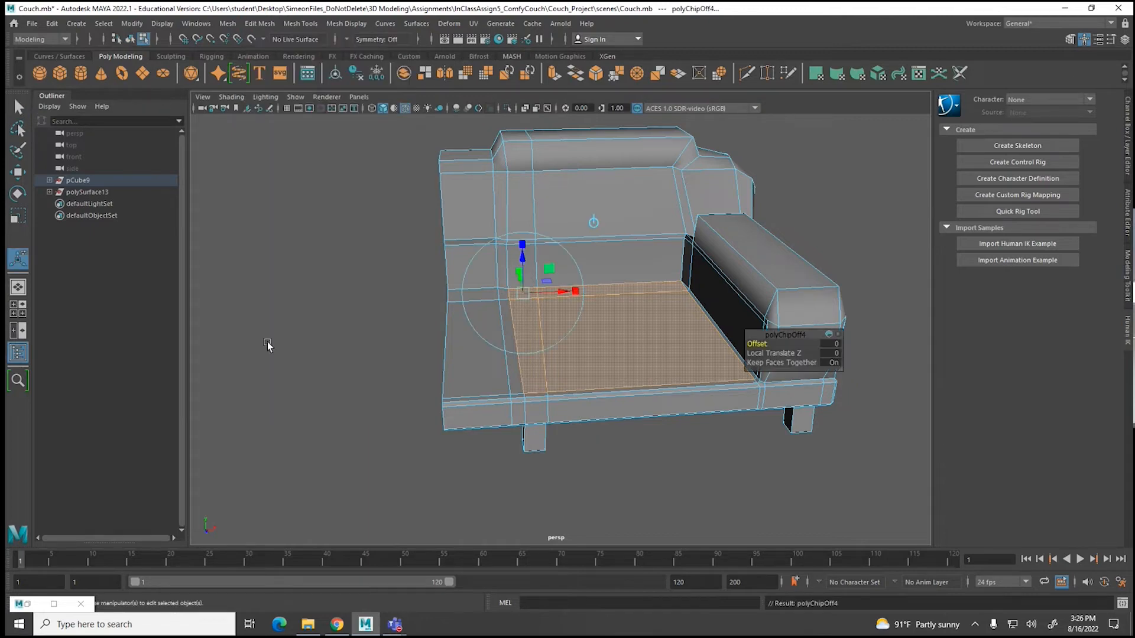
alt+drag(301, 352, 401, 351)
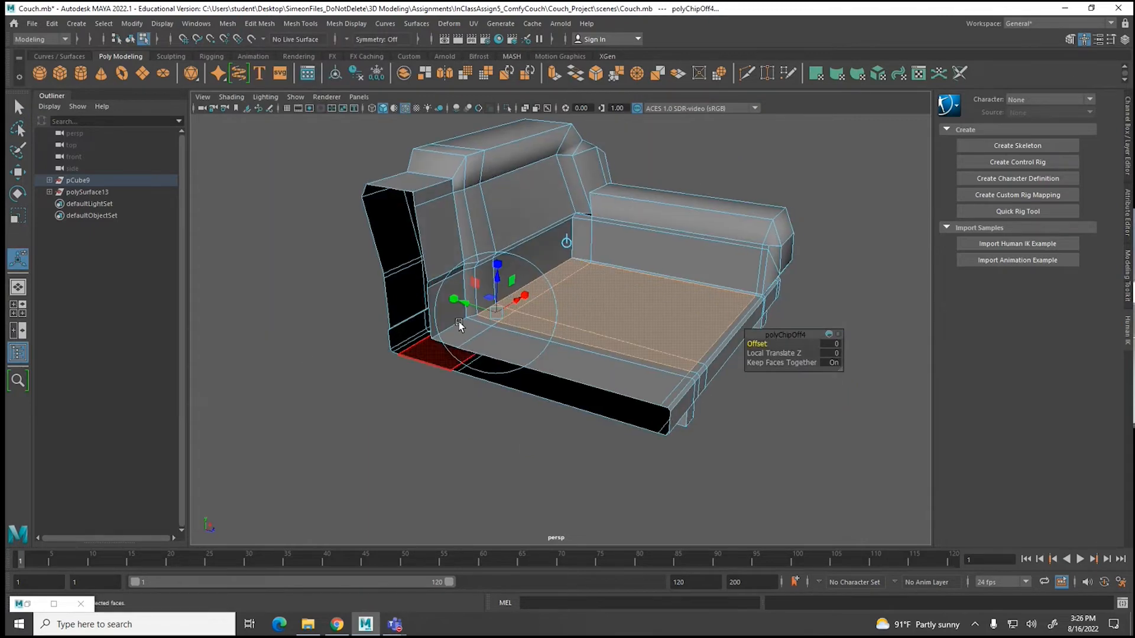
drag(498, 286, 523, 84)
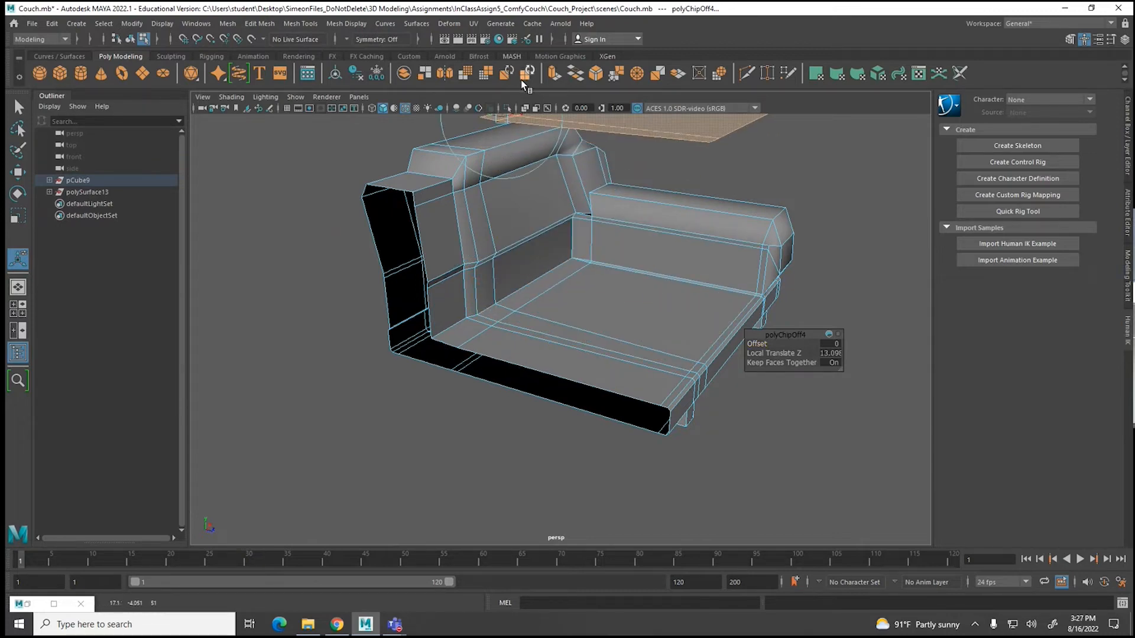
Step: Separate the raised copy of the seat faces from the frame into its own object
key(f)
alt+drag(547, 195, 535, 260)
click(227, 24)
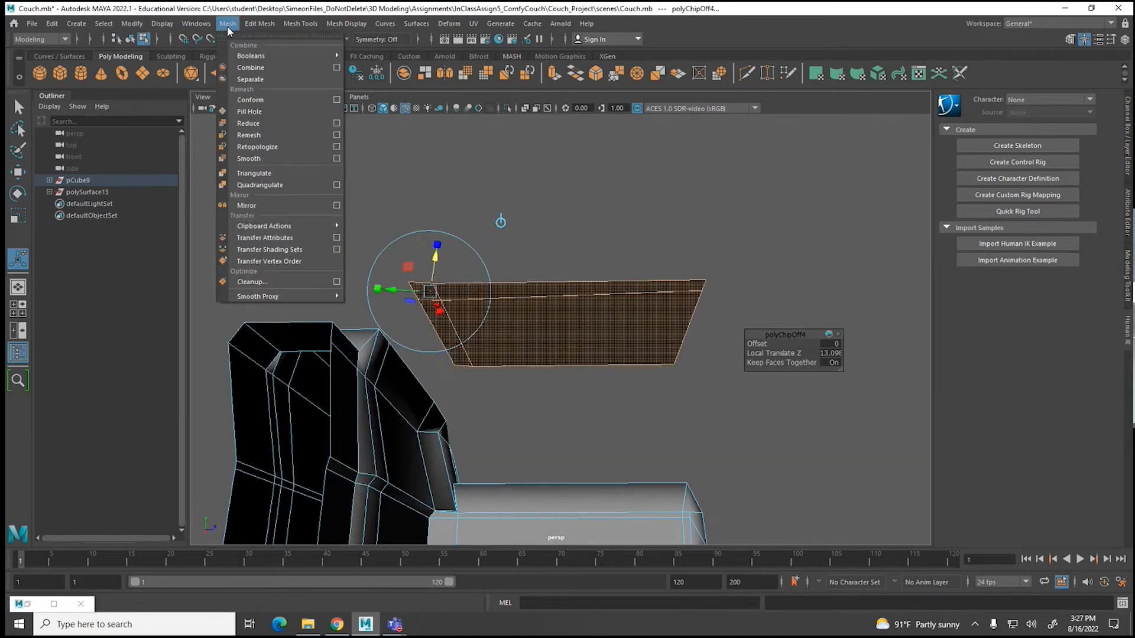
click(250, 79)
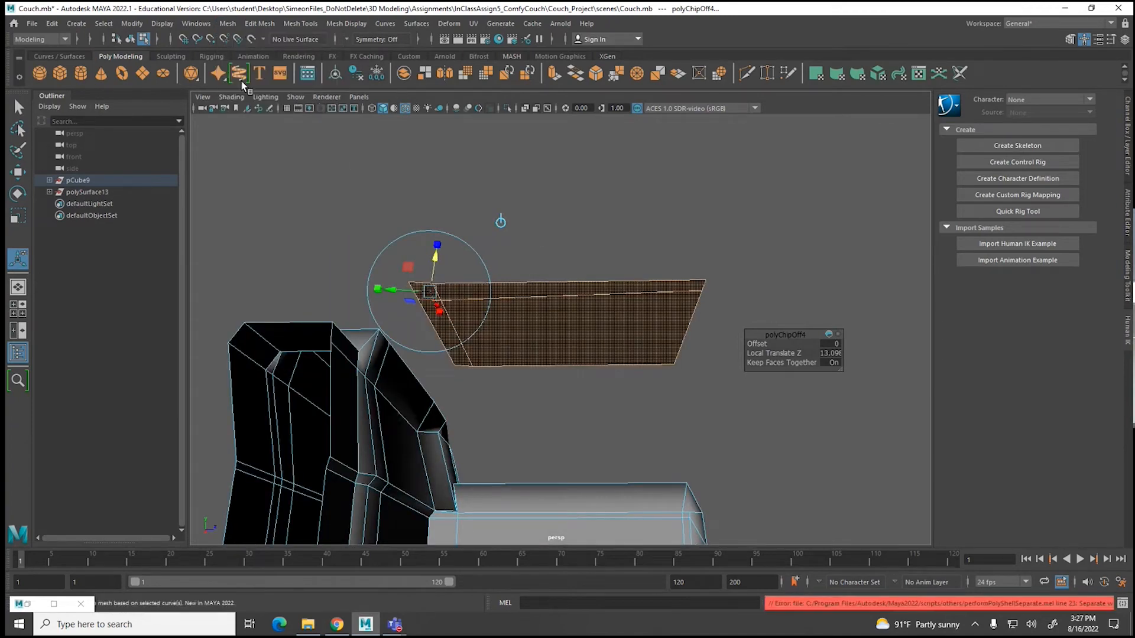
click(584, 277)
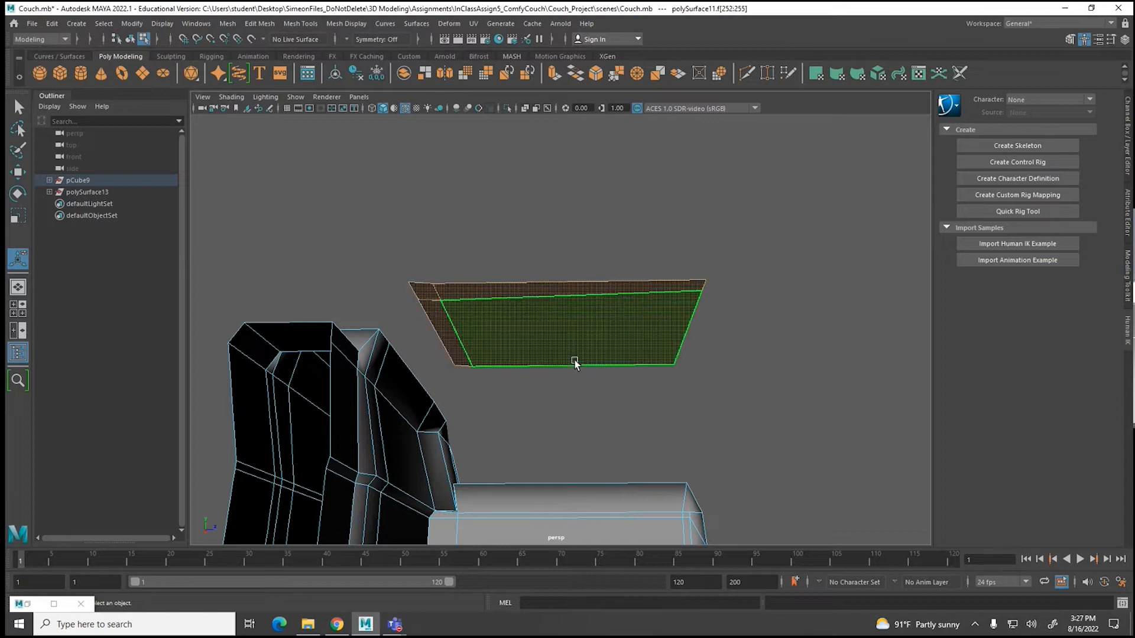
click(227, 24)
click(243, 81)
key(F8)
alt+drag(593, 296, 534, 339)
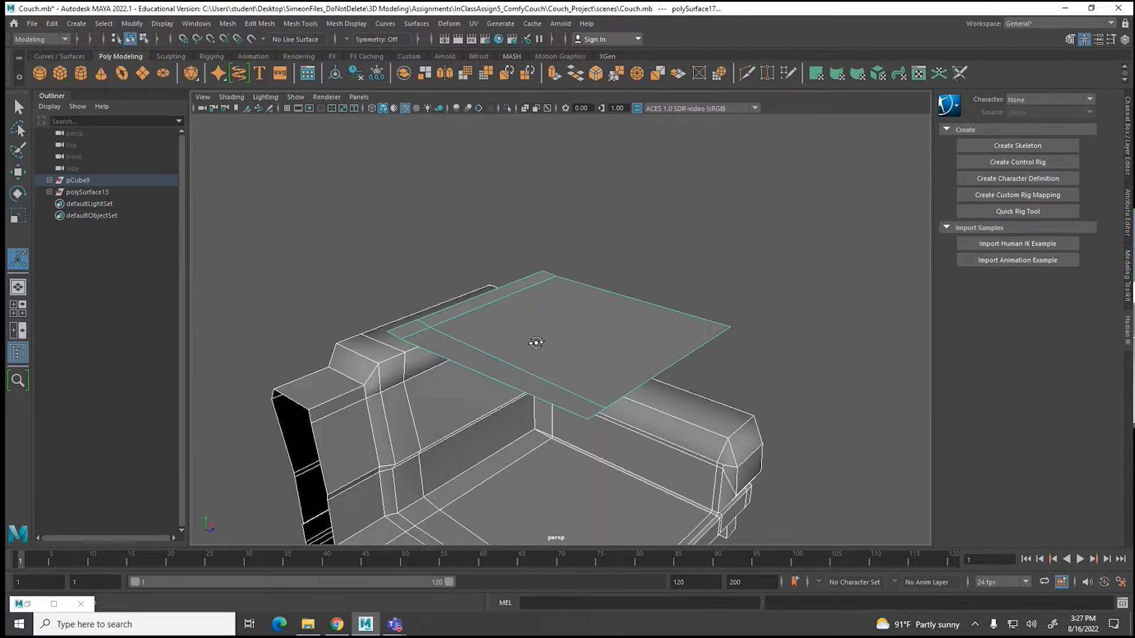
Step: Reverse the face normals of the separated seat plane above the frame
click(602, 234)
click(553, 325)
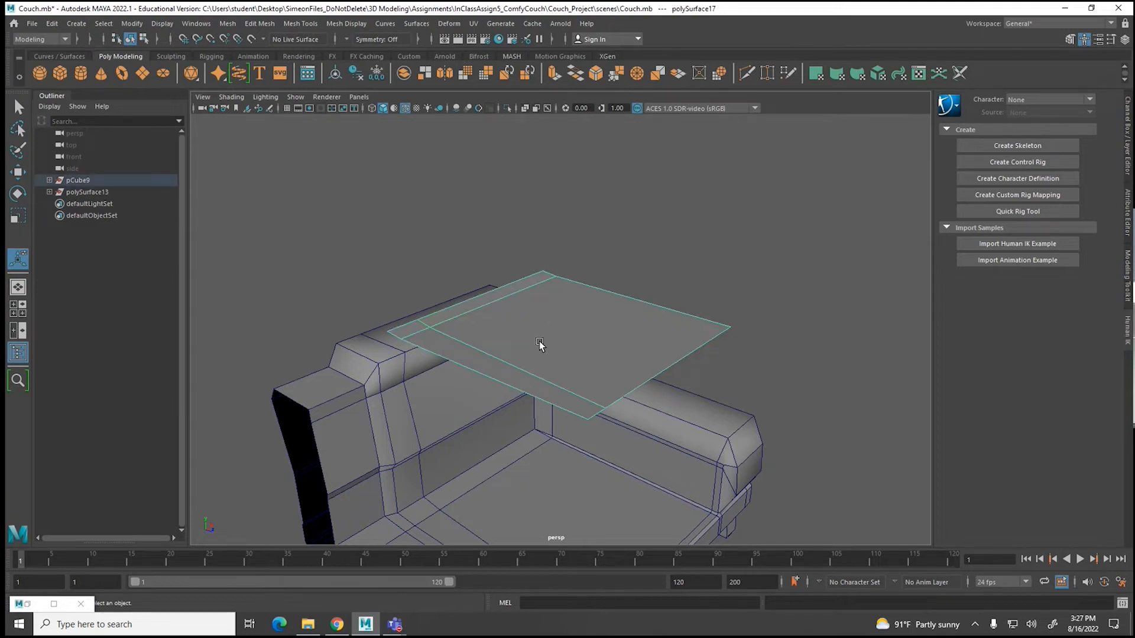
alt+drag(549, 354, 512, 346)
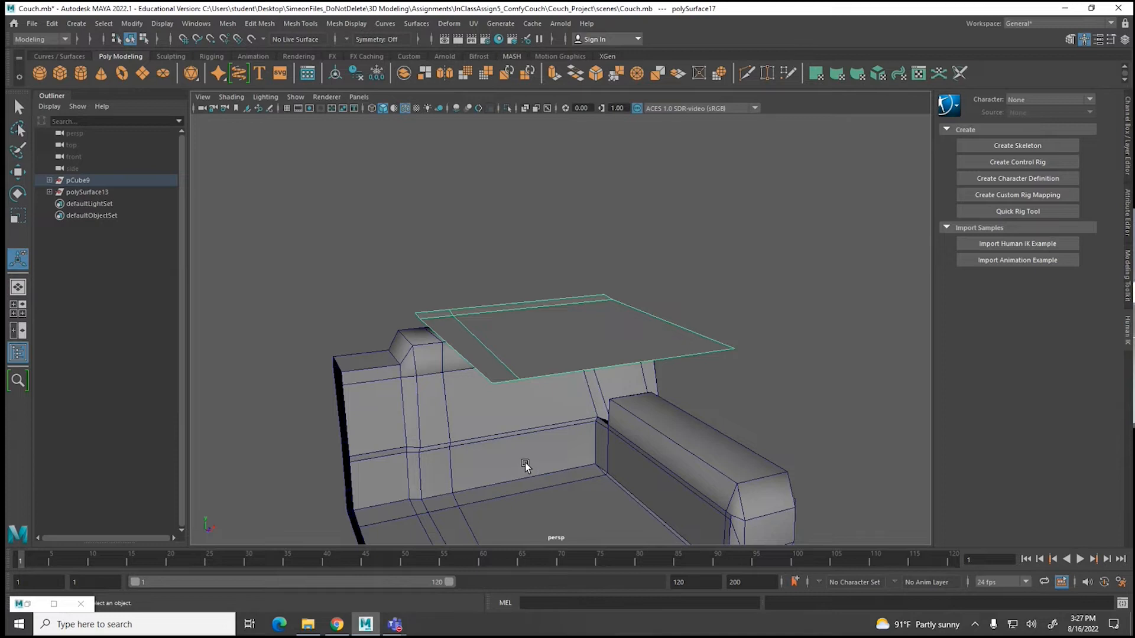
scroll(529, 461, down, 2)
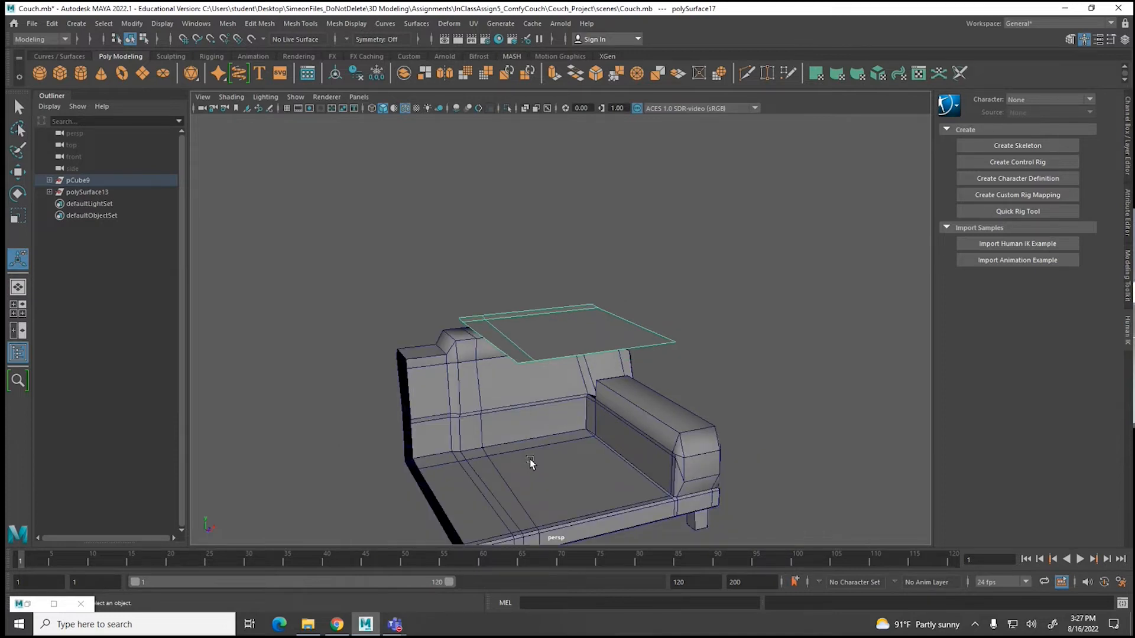
click(364, 23)
click(366, 82)
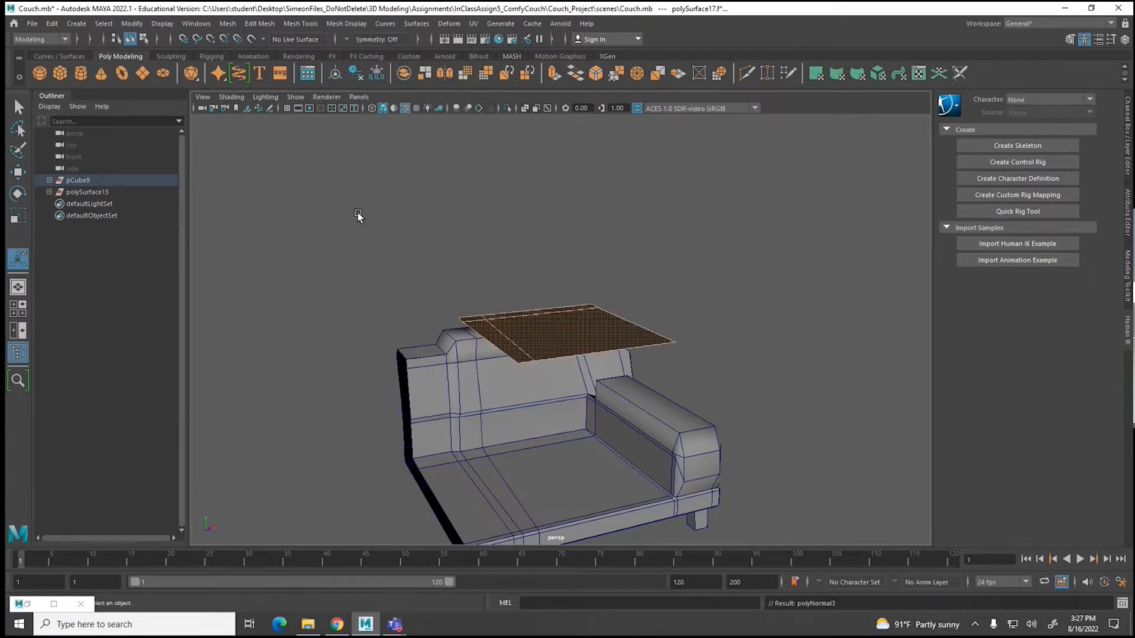
Step: Delete the seat plane's inner edge that runs from back to front near the couch's open side
alt+drag(610, 362, 496, 335)
right_drag(499, 270, 499, 276)
click(500, 307)
key(Delete)
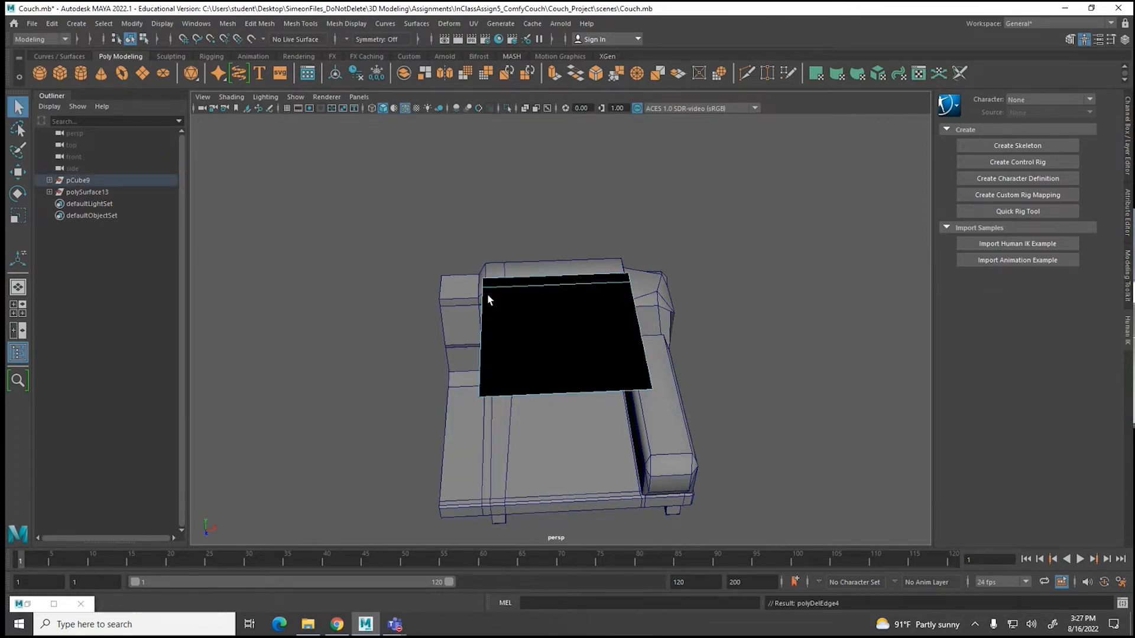
Step: Insert an edge loop from back to front on the seat plane, close to its open-side border
click(254, 23)
mouse_move(298, 25)
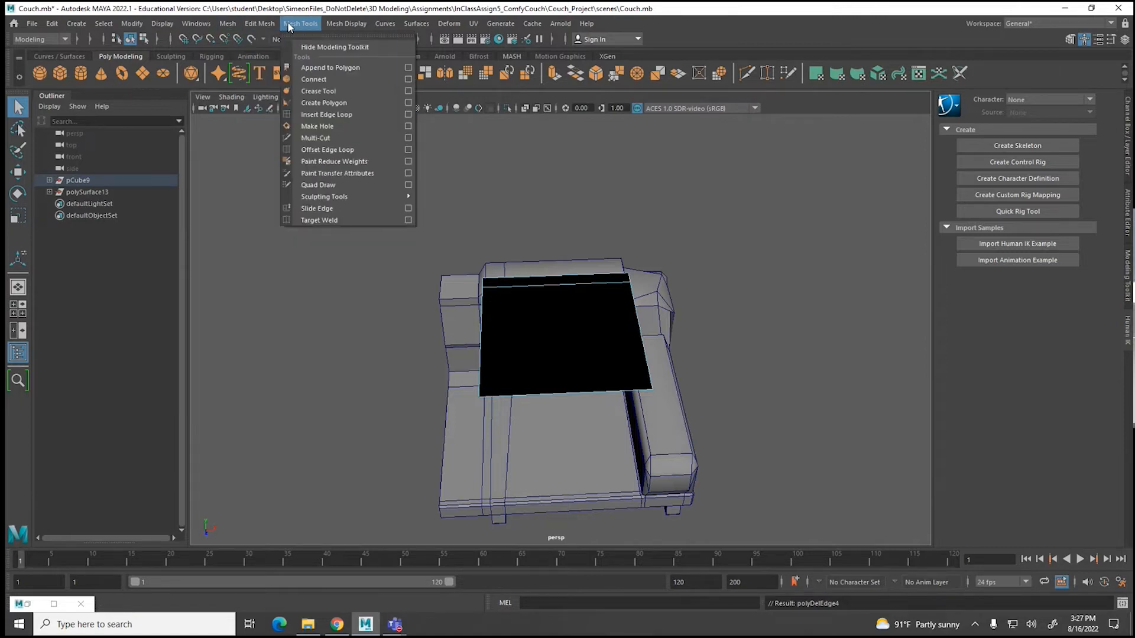
click(305, 115)
click(486, 394)
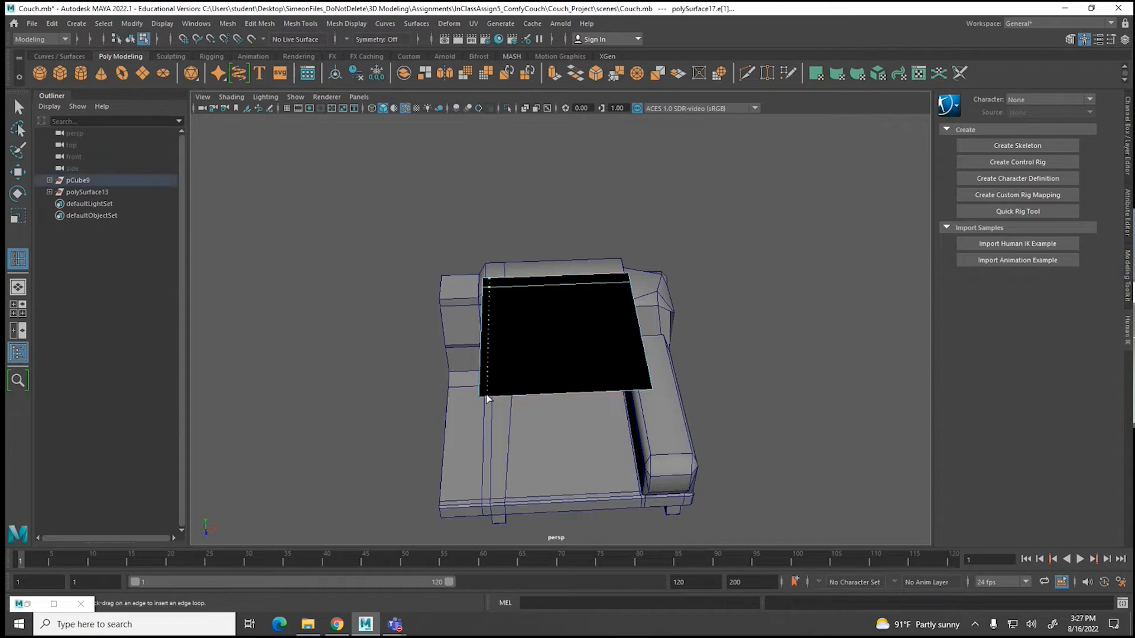
click(644, 390)
click(643, 385)
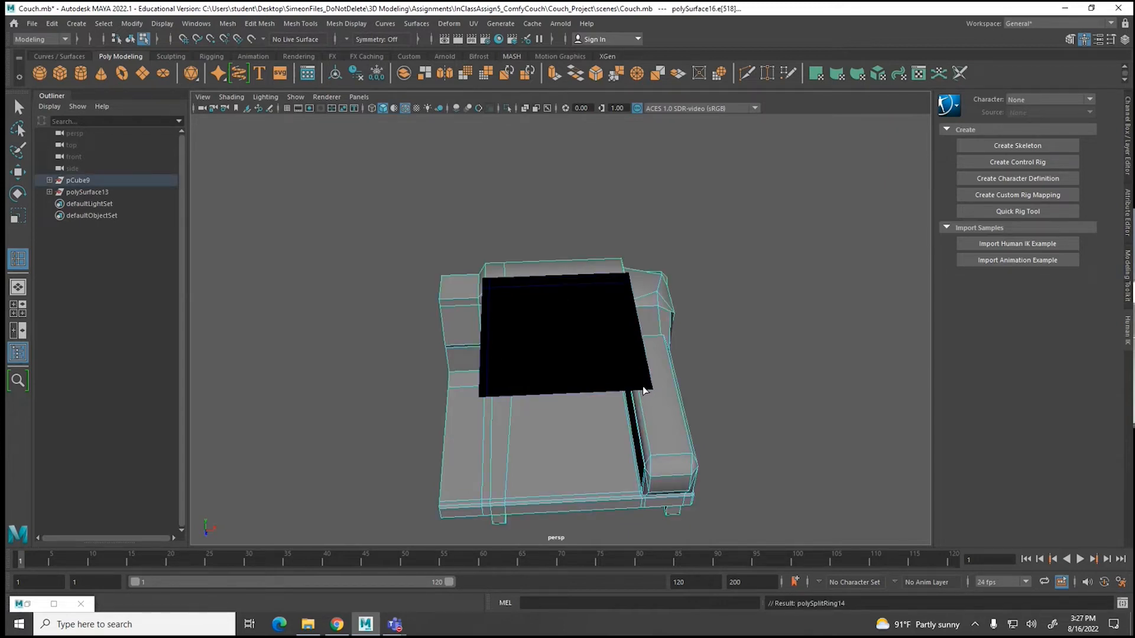
key(ctrl+z)
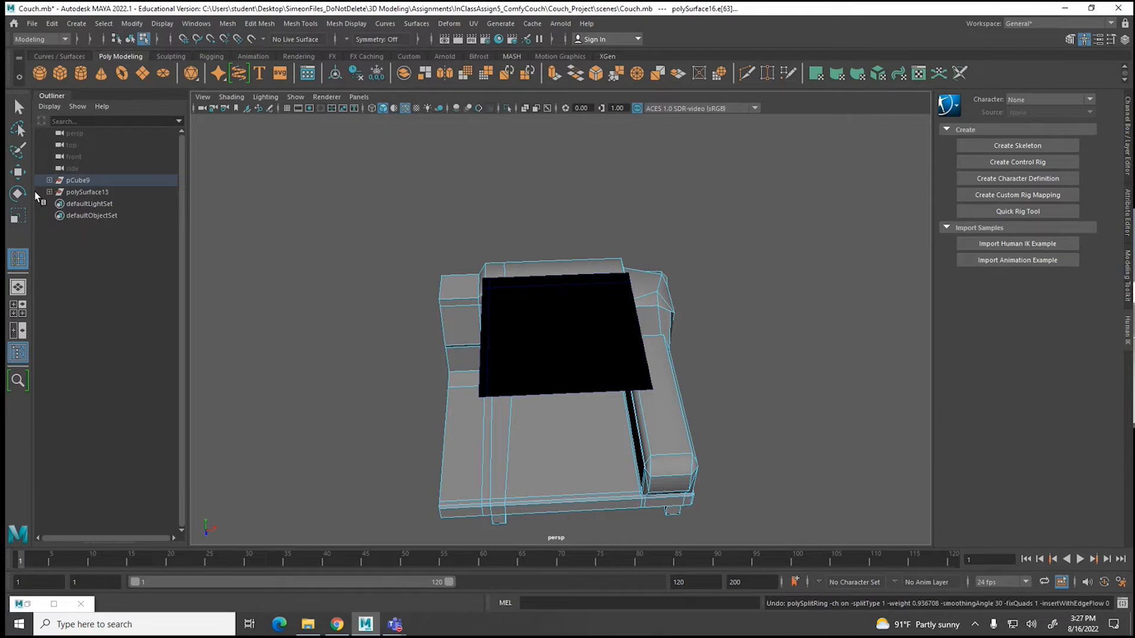
Step: Reselect the seat plane and insert a matching edge loop close to its armrest-side border
key(w)
click(529, 341)
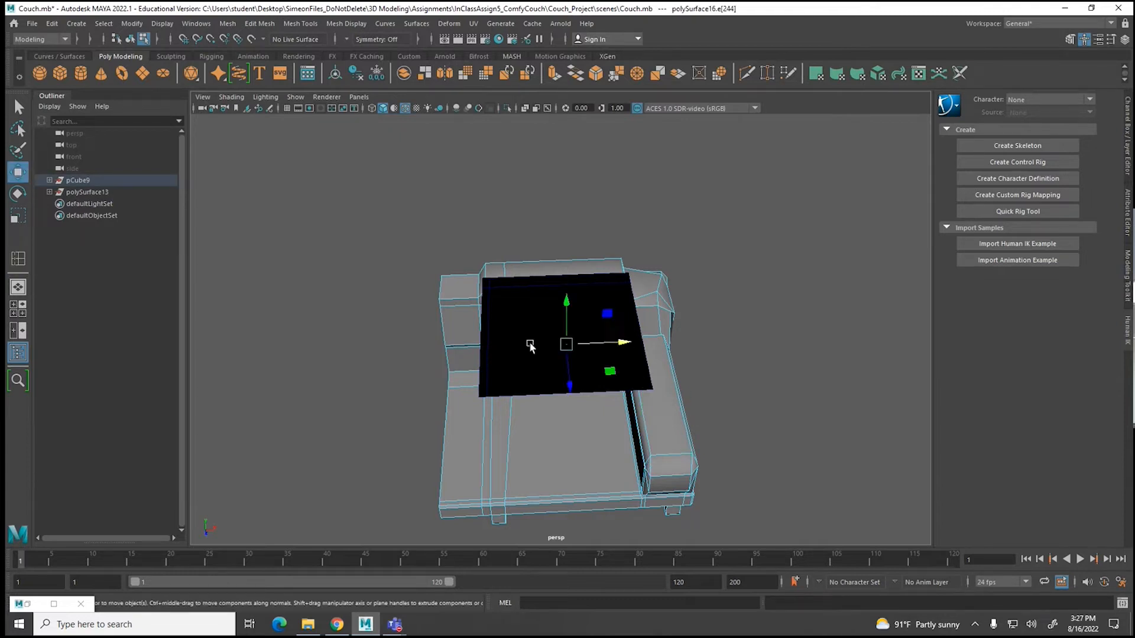
click(792, 346)
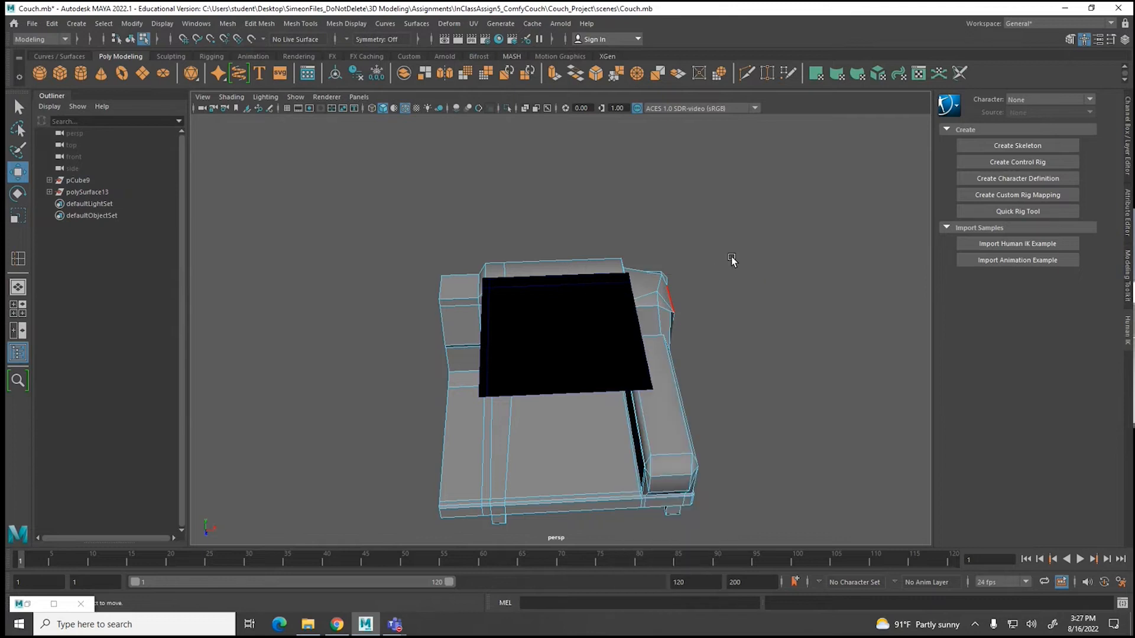
click(581, 268)
click(568, 305)
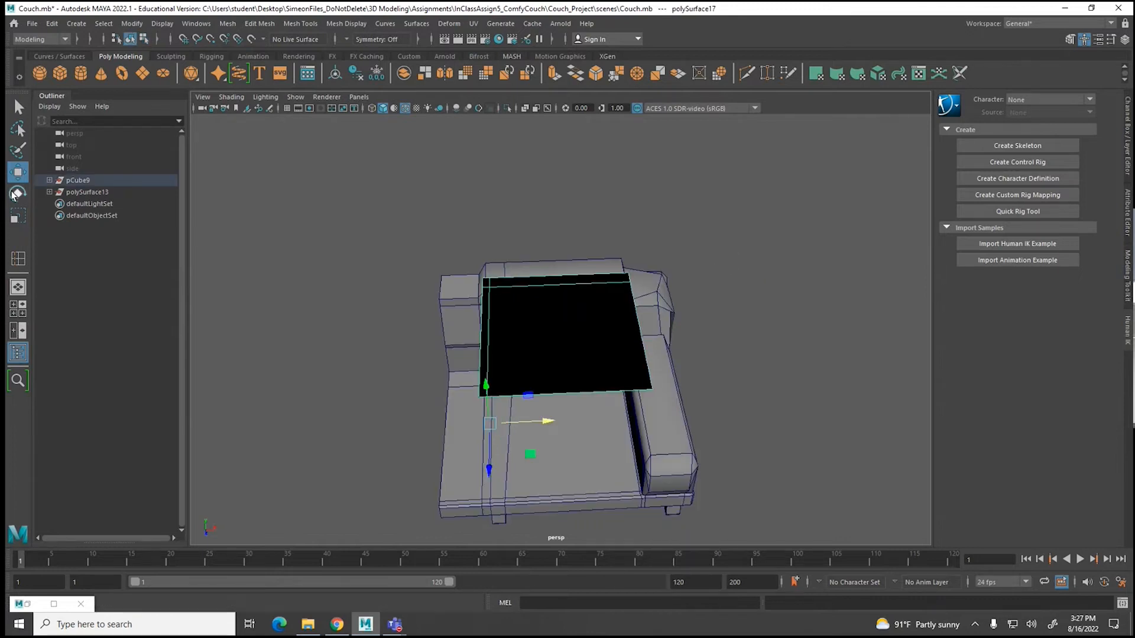
click(14, 258)
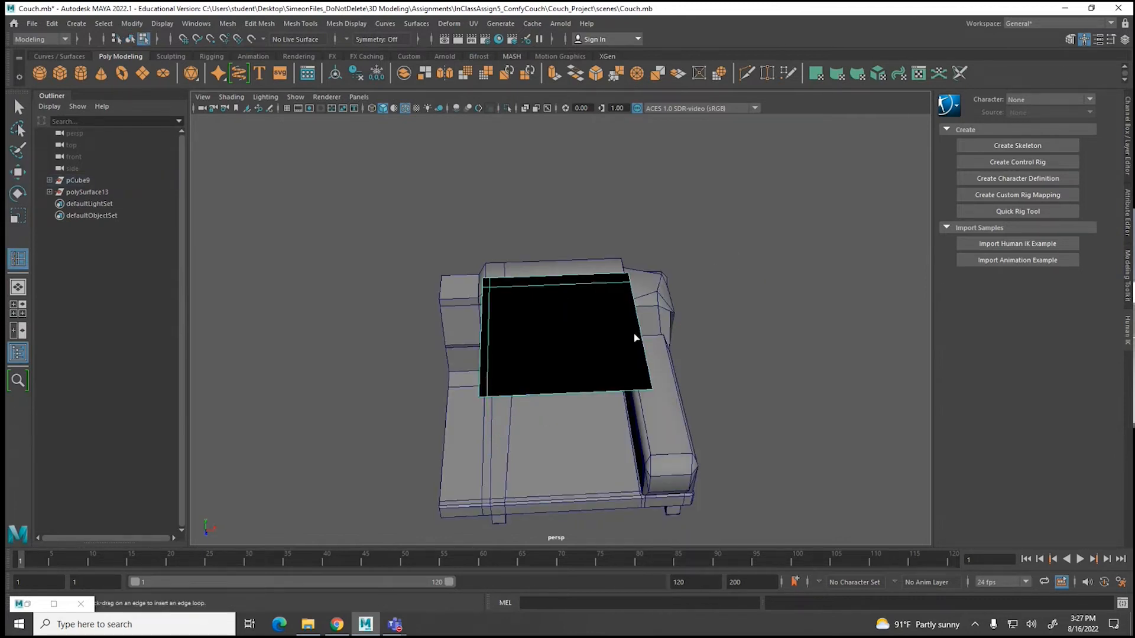
right_drag(641, 390, 638, 361)
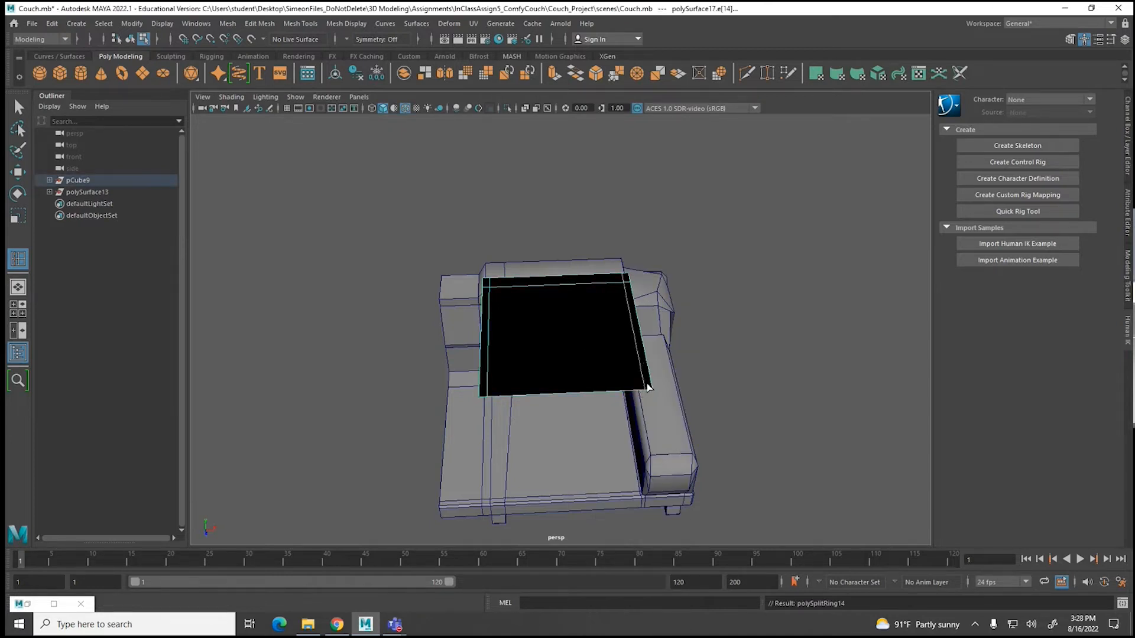
Step: Insert one edge loop close to the seat plane's front border and another very close to its back border
ctrl+click(651, 379)
alt+drag(399, 445, 471, 434)
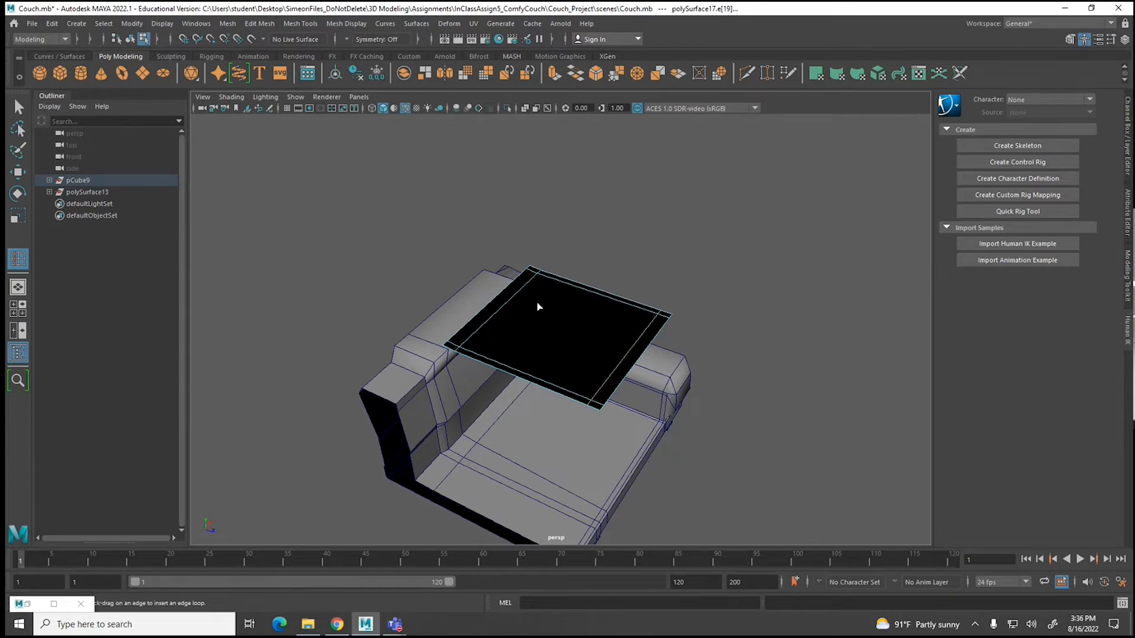
alt+drag(537, 314, 561, 288)
right_drag(563, 275, 564, 281)
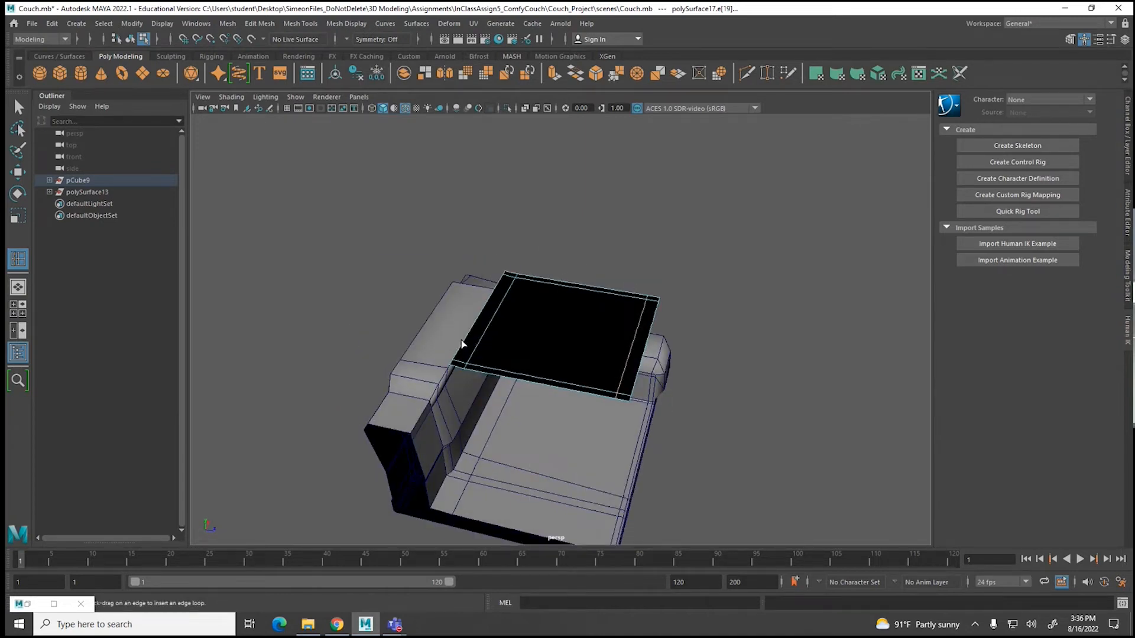
right_drag(504, 286, 509, 273)
click(451, 367)
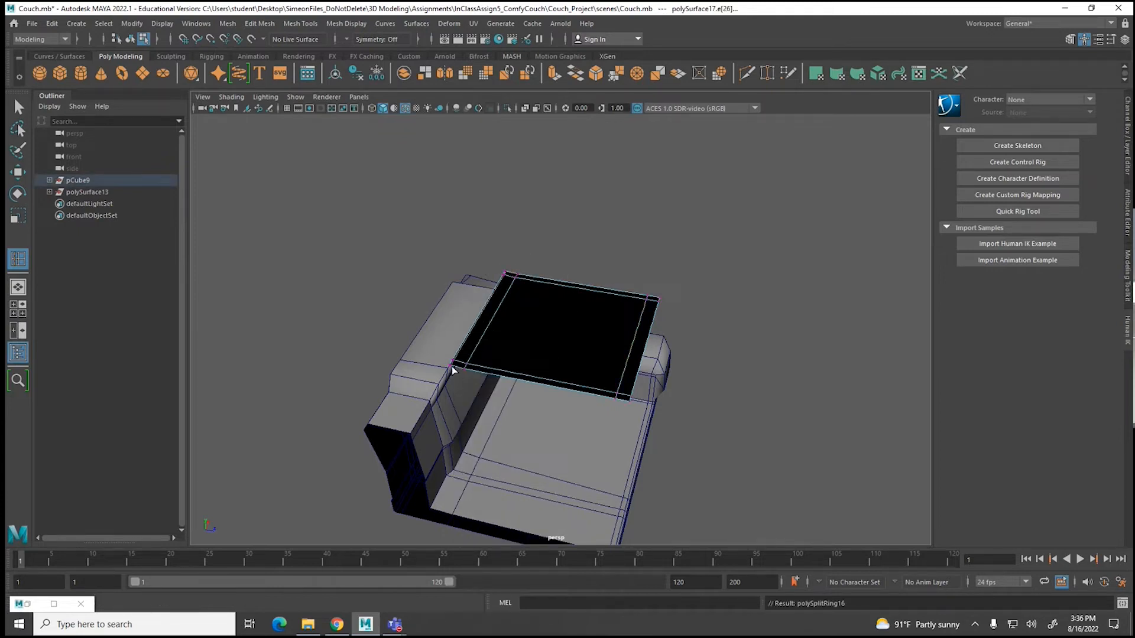
Step: Chamfer the seat plane's back corner vertex on the open side with a width of 0.25
click(18, 172)
click(454, 366)
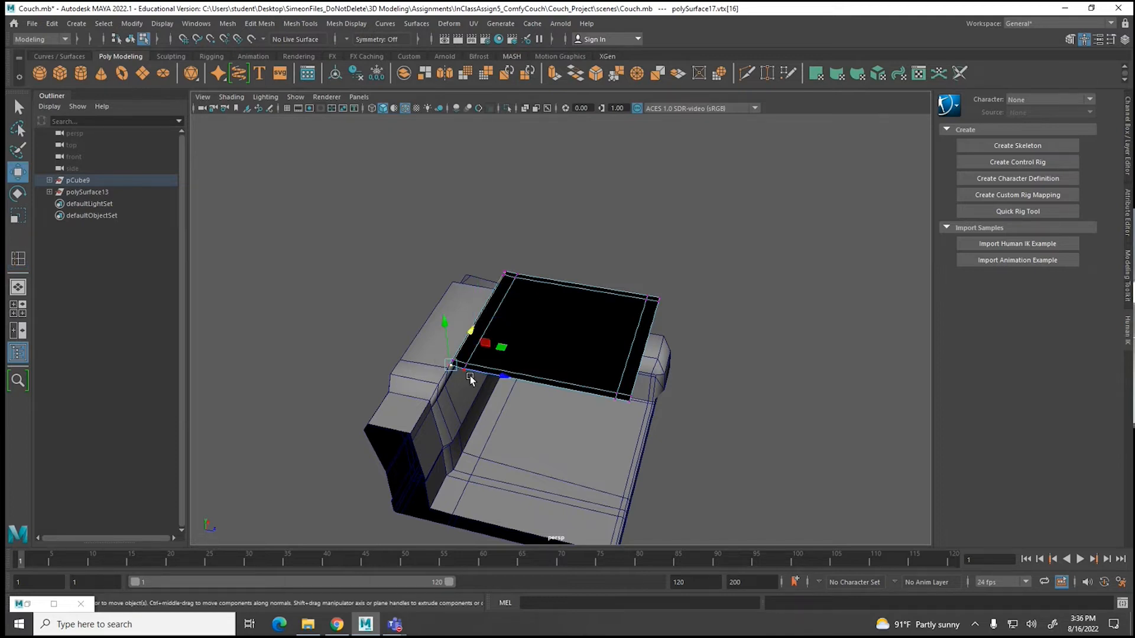
key(f)
click(514, 317)
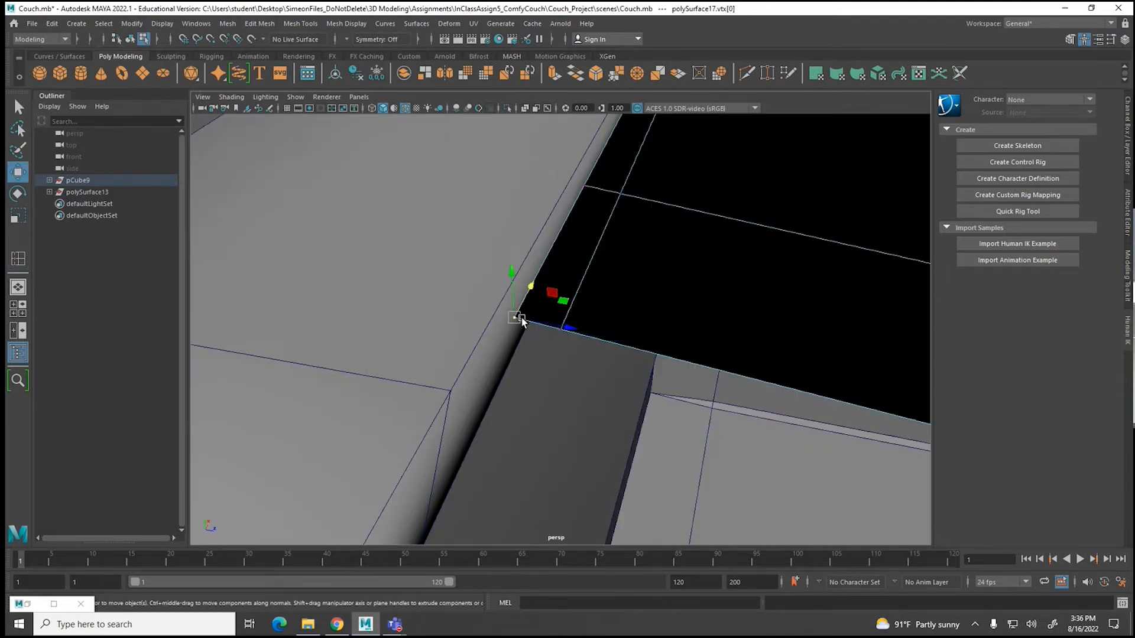
click(260, 24)
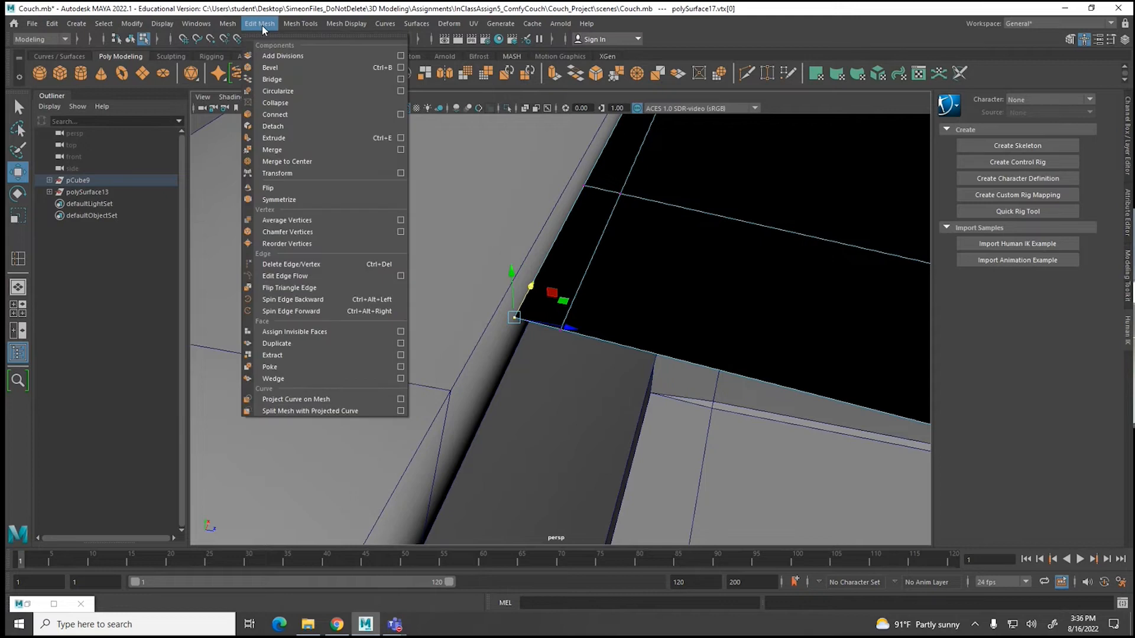
click(288, 232)
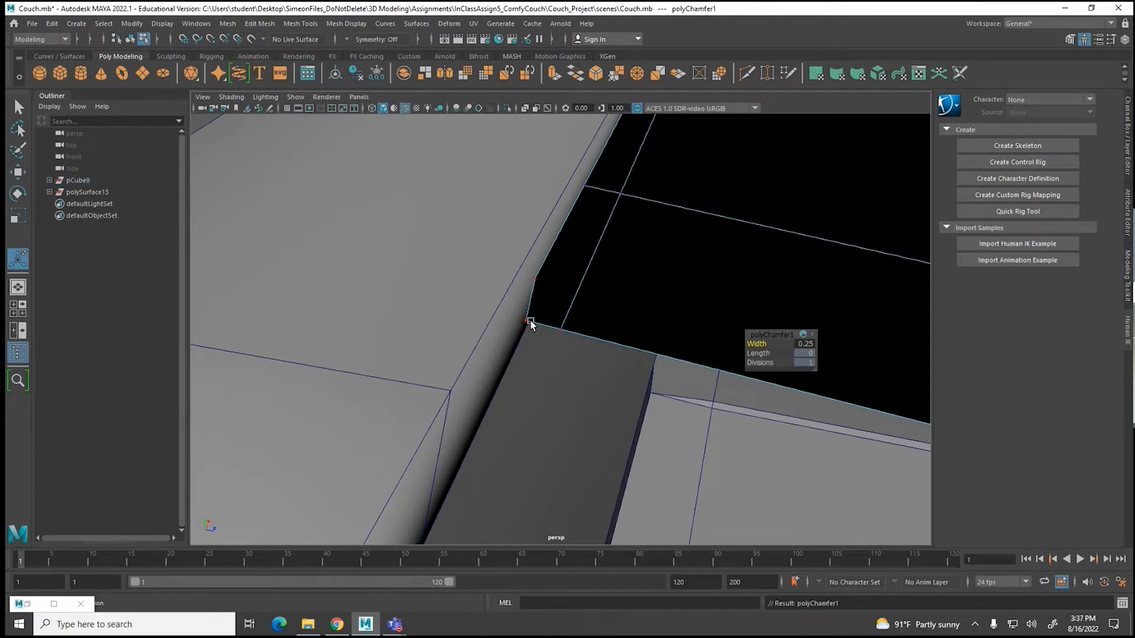
Step: Move the chamfer vertex on the open-side border slightly away from the original corner
click(548, 327)
key(w)
drag(555, 326, 560, 330)
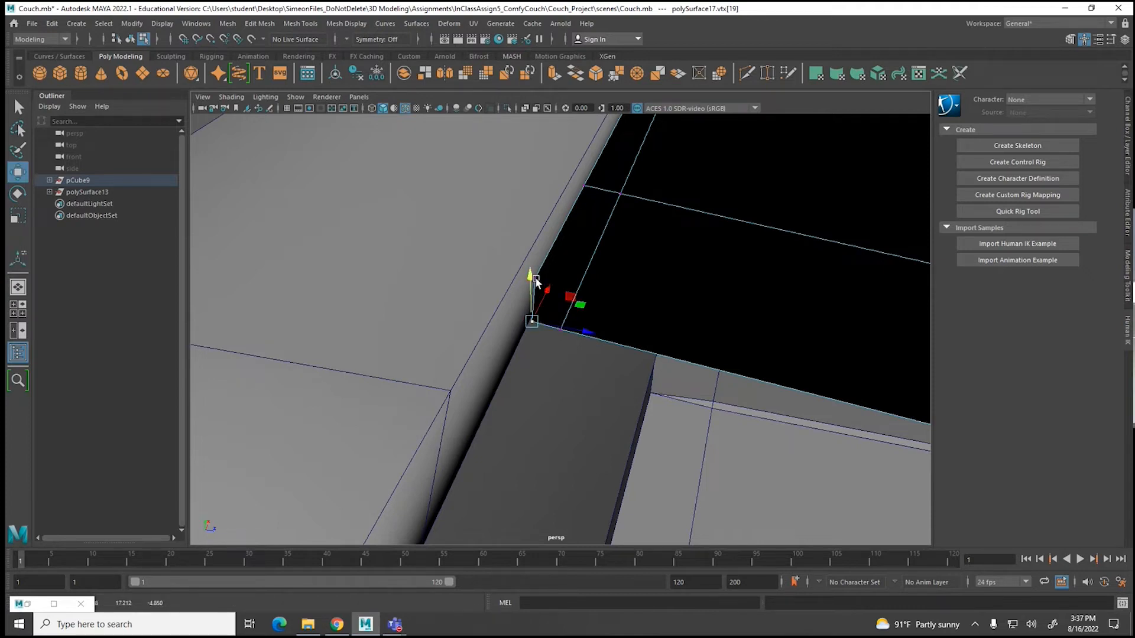
Step: Return to vertex editing on the seat plane and select the open-side chamfer vertex at its back corner
click(541, 265)
click(539, 279)
click(621, 281)
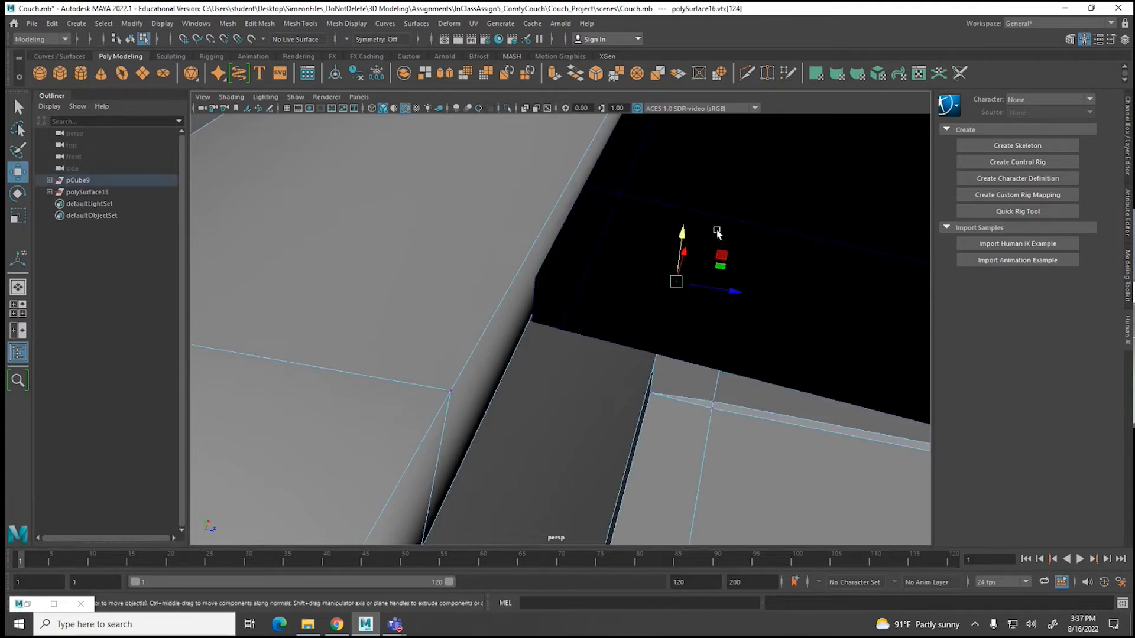
right_drag(533, 303, 627, 296)
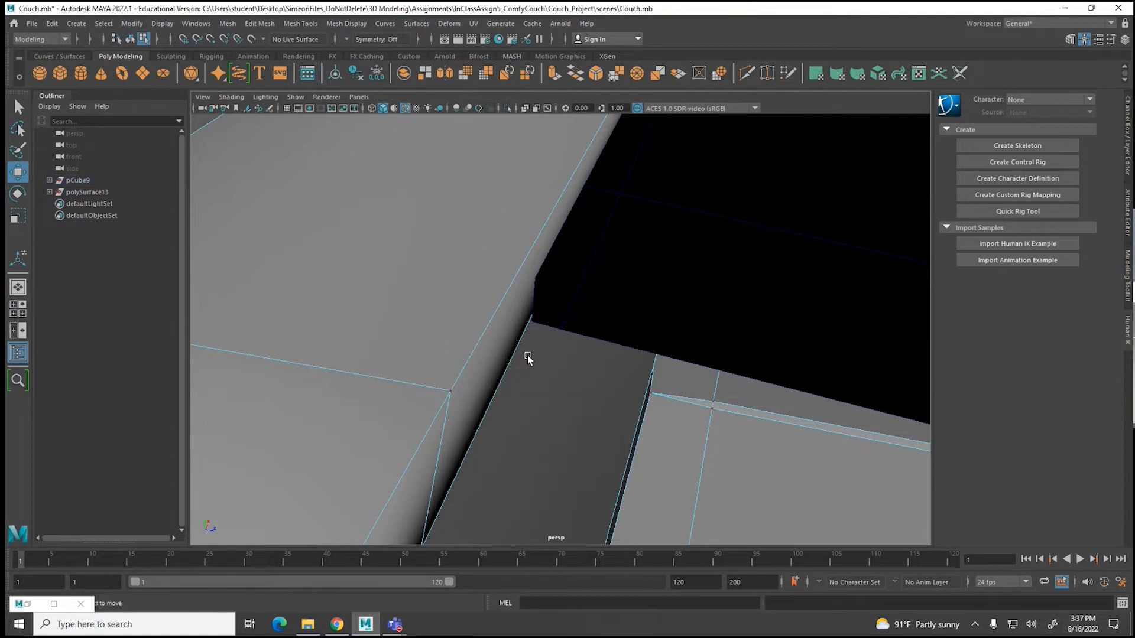
right_drag(520, 305, 559, 284)
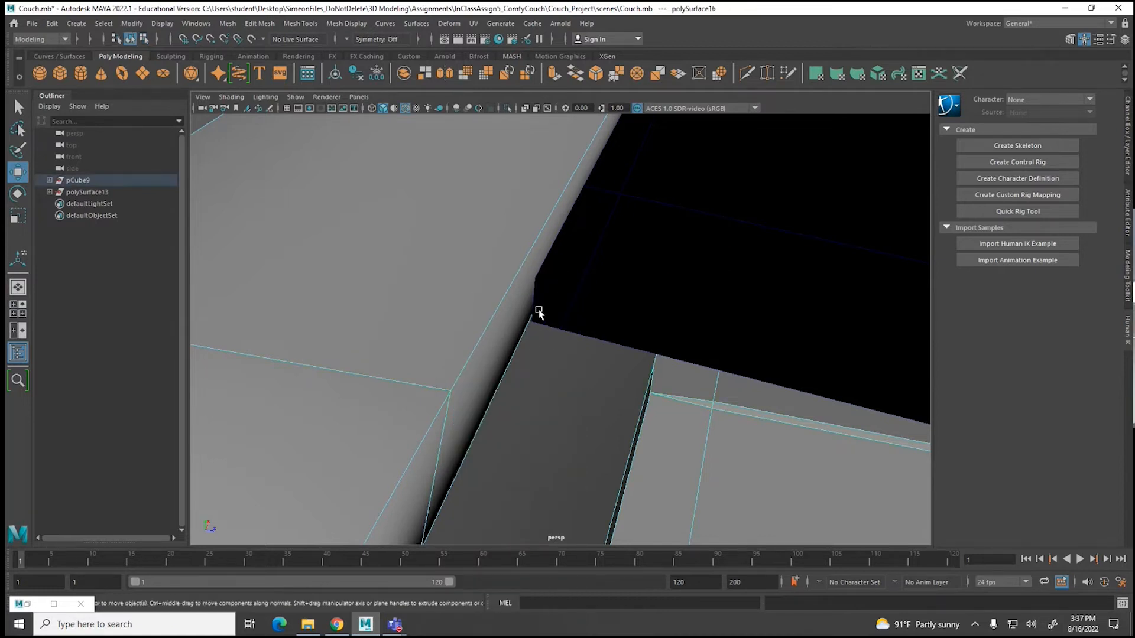
scroll(544, 327, down, 6)
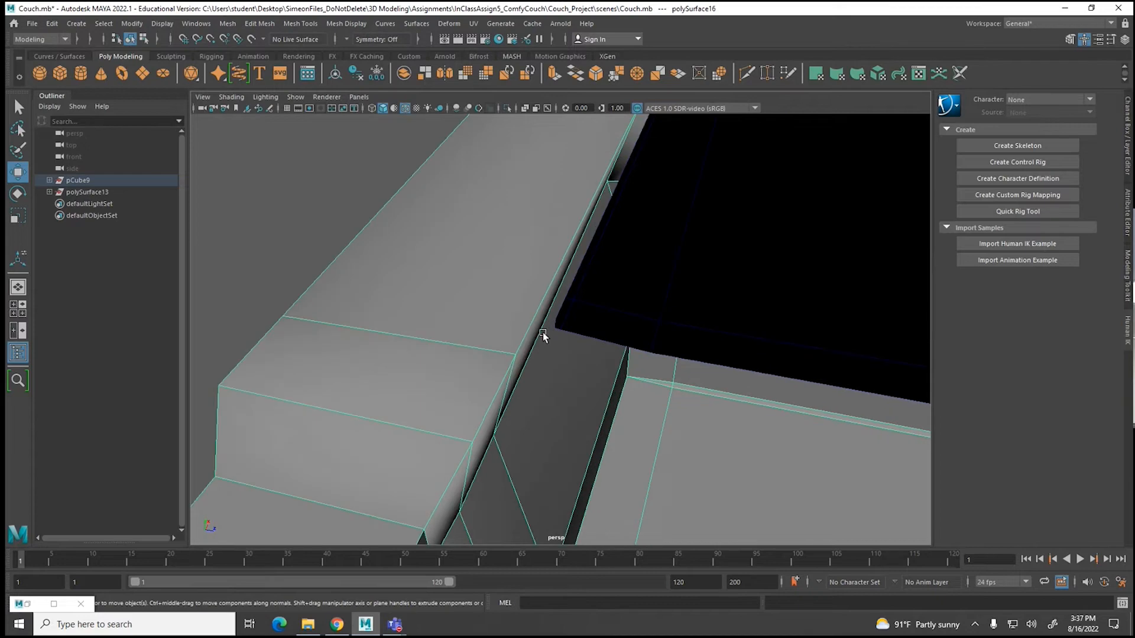
scroll(611, 331, down, 5)
click(615, 306)
right_drag(615, 301, 556, 302)
click(550, 327)
scroll(573, 335, up, 3)
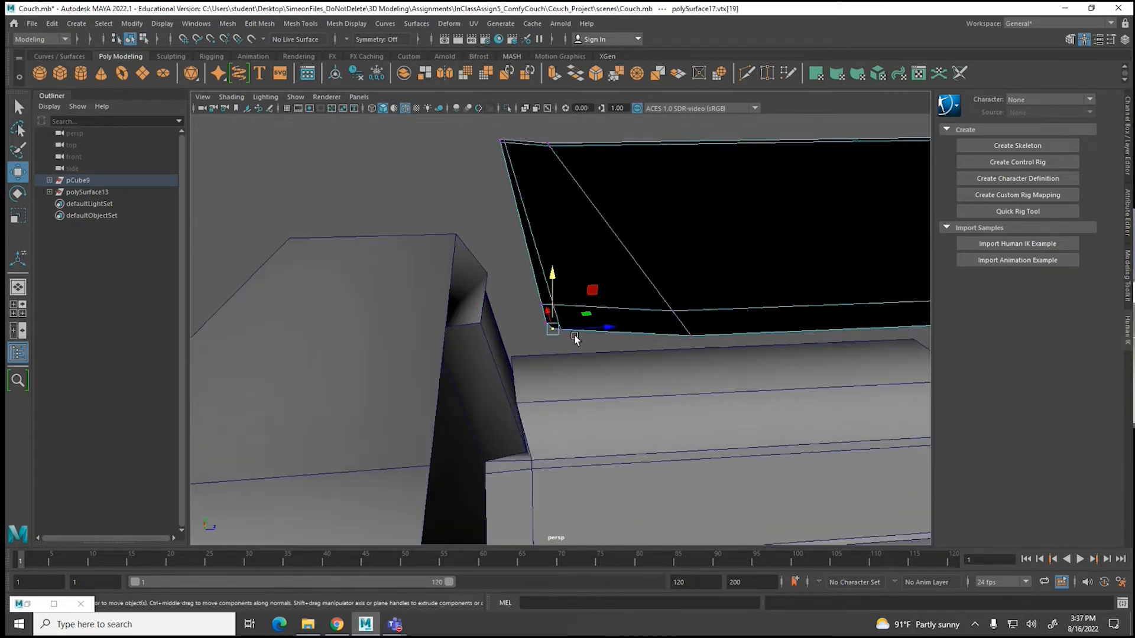
Step: Move the other chamfer vertex along the seat plane's back border, closer to the cut corner
alt+drag(571, 334, 498, 355)
alt+drag(598, 284, 589, 330)
click(602, 278)
drag(602, 279, 576, 288)
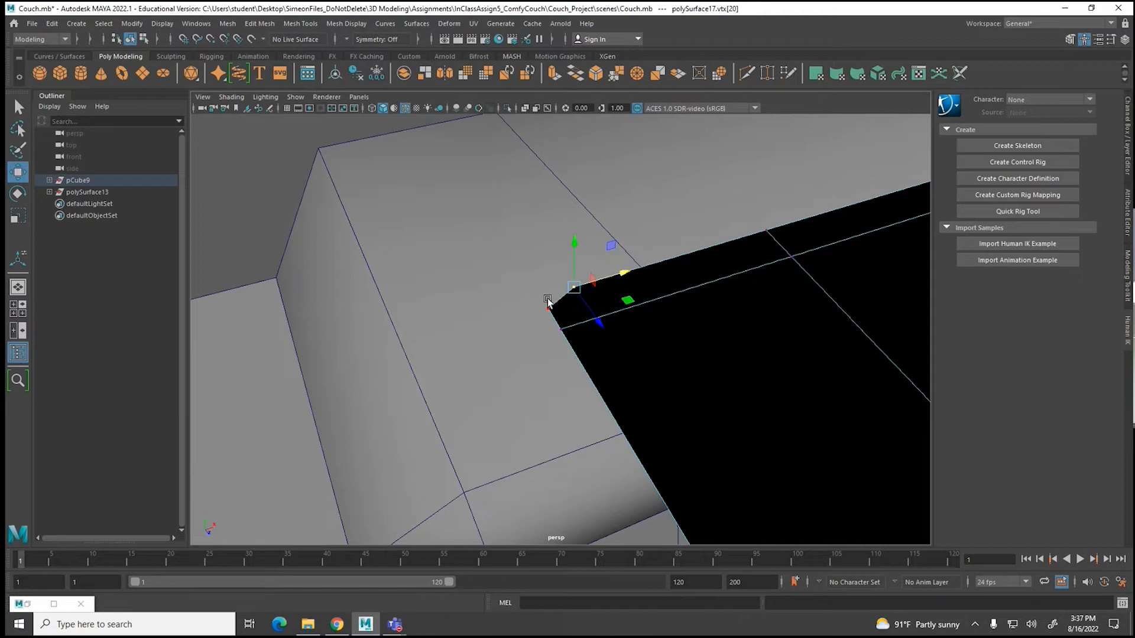
Step: Try to target-weld the chamfer vertices onto the neighbouring edge-loop vertex on the open-side border, and undo the merge
click(255, 24)
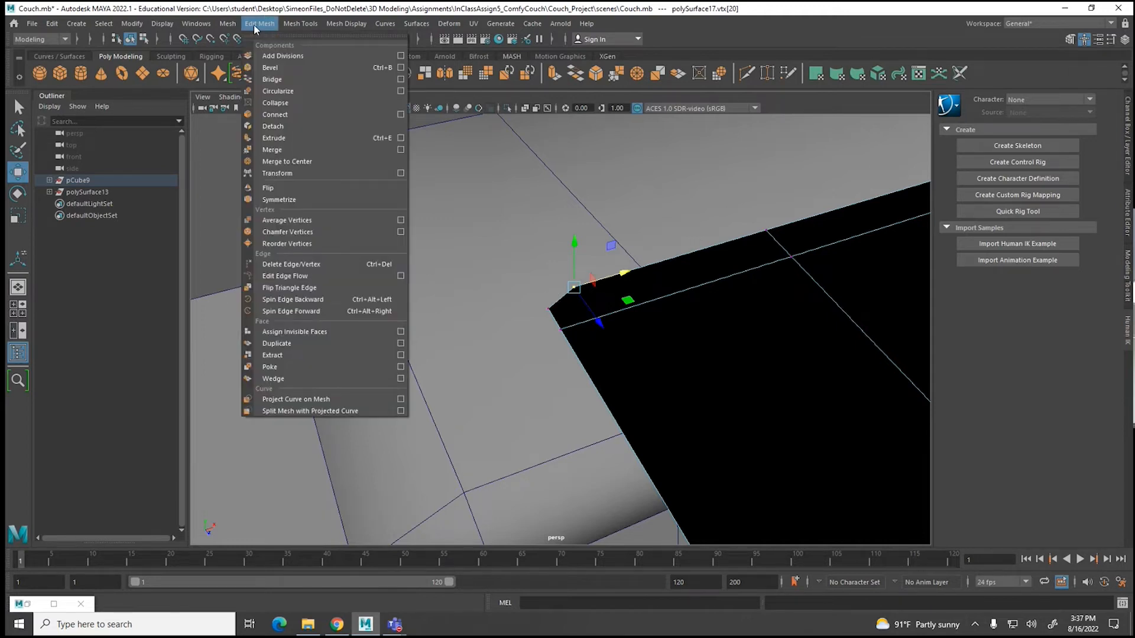
mouse_move(300, 23)
click(314, 222)
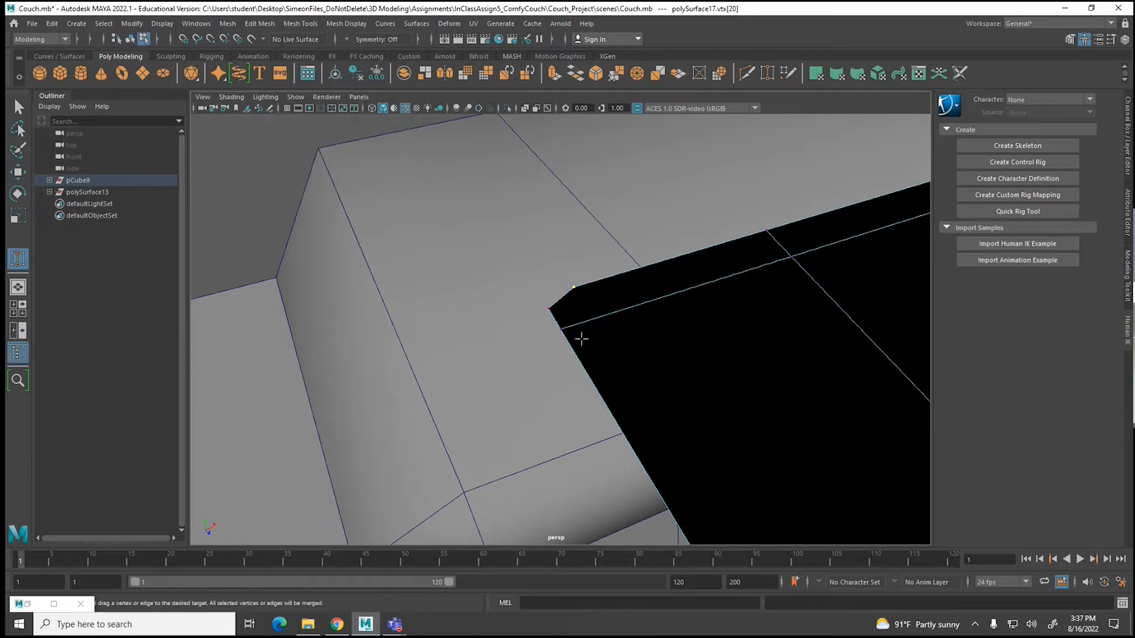
drag(559, 328, 560, 329)
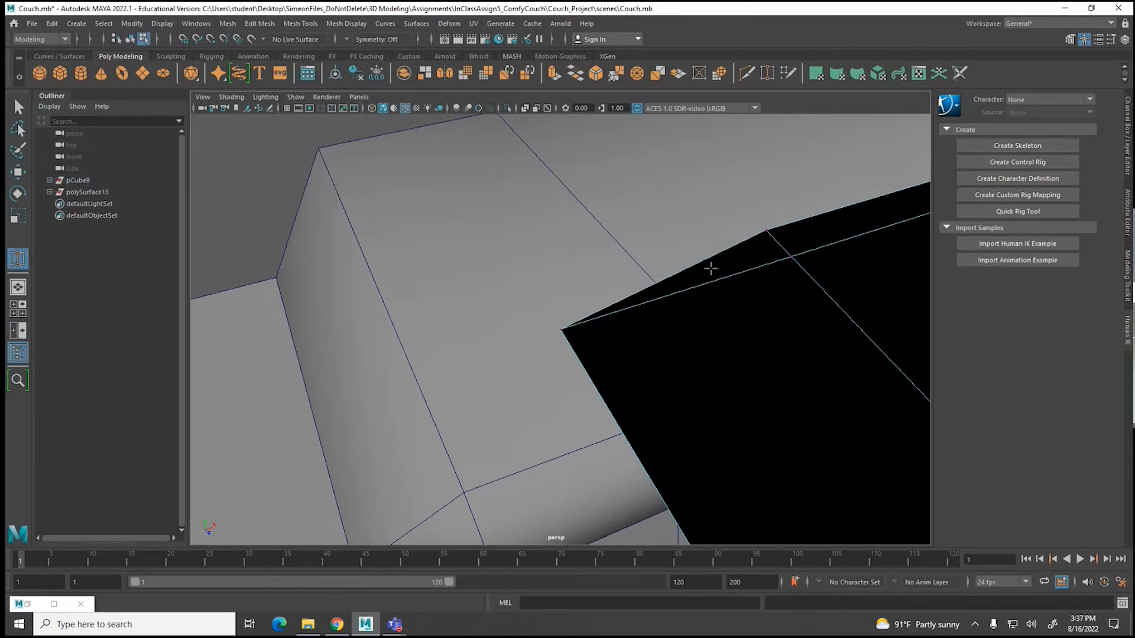
key(ctrl+z)
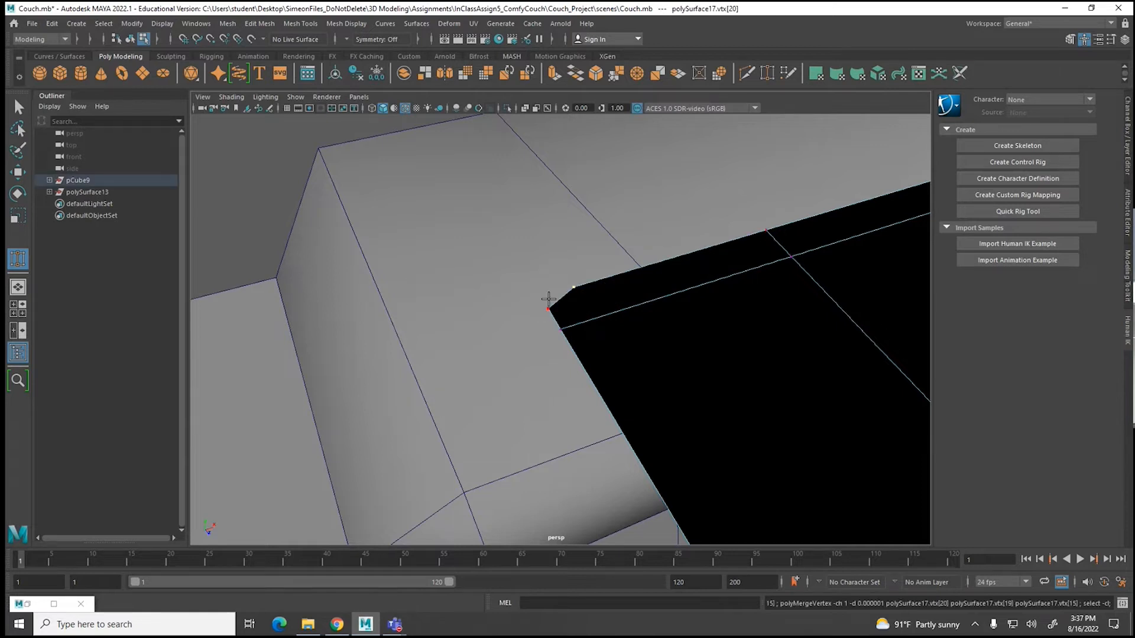
Step: Try to target-weld only the open-side chamfer vertex onto the neighbouring edge-loop vertex, and undo the last change
click(18, 172)
click(545, 308)
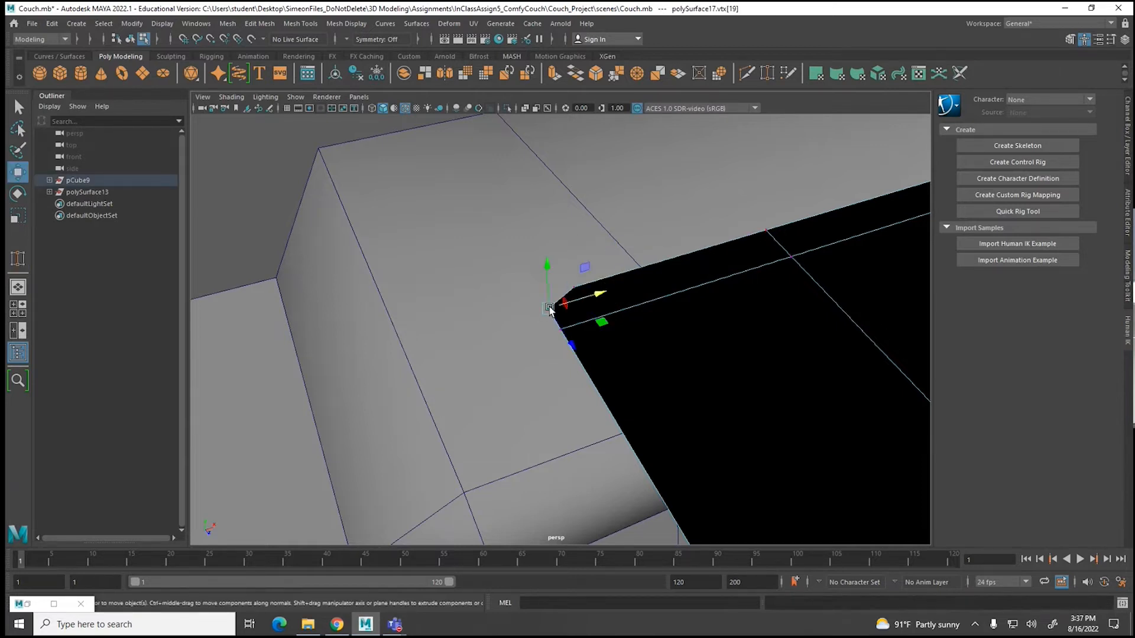
click(19, 260)
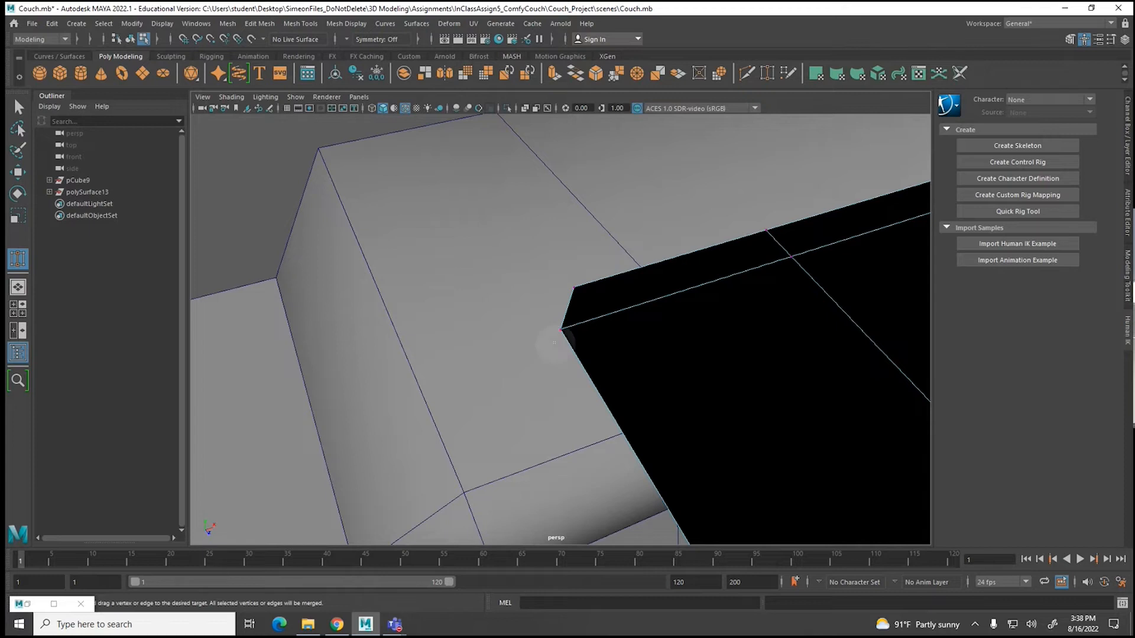
click(560, 330)
key(ctrl+z)
alt+middle_drag(844, 286, 661, 360)
alt+middle_drag(791, 287, 473, 378)
alt+middle_drag(874, 263, 290, 383)
alt+middle_drag(651, 291, 455, 358)
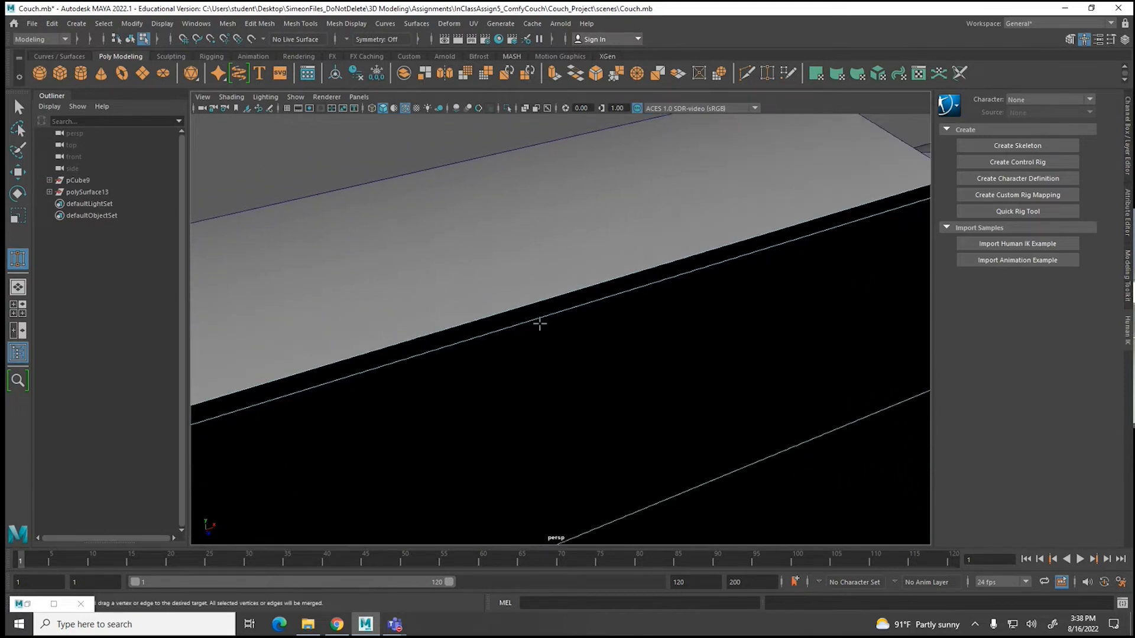
Step: Move the end vertex of the seat plane's back border inward along that border to angle the corner
alt+middle_drag(540, 323, 370, 375)
alt+middle_drag(739, 248, 573, 286)
alt+middle_drag(828, 242, 479, 392)
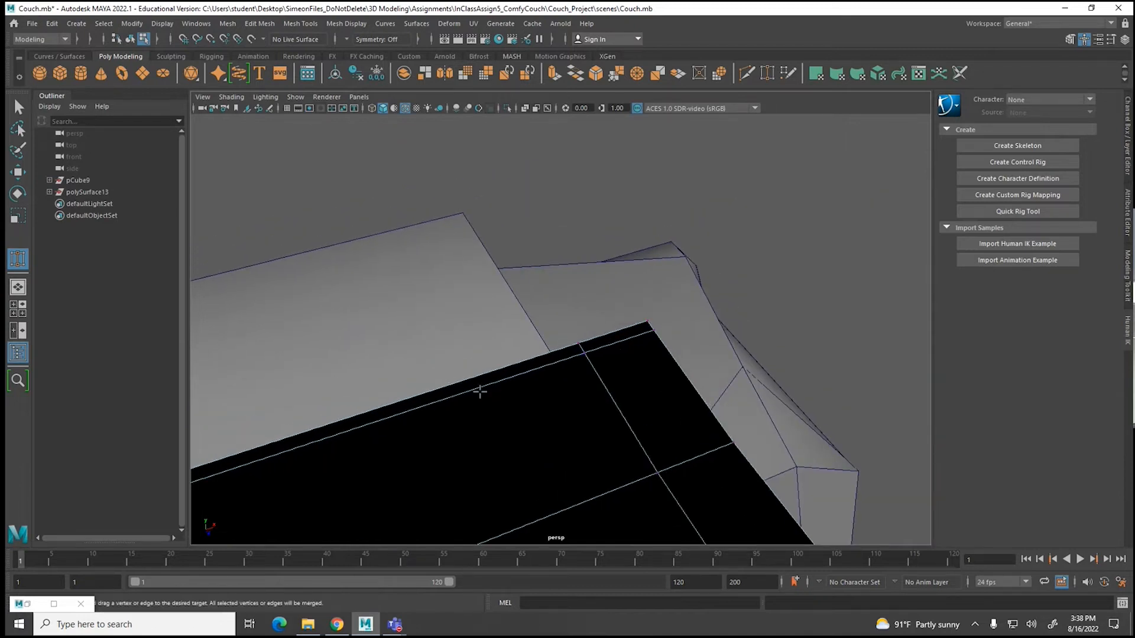
key(w)
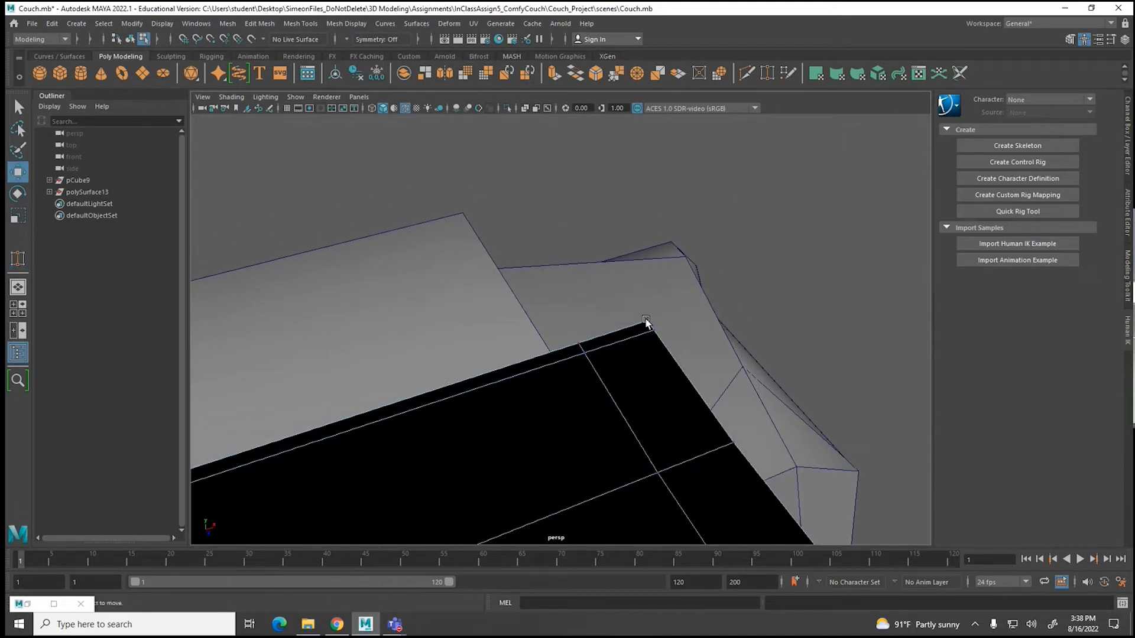
click(646, 321)
scroll(647, 336, up, 2)
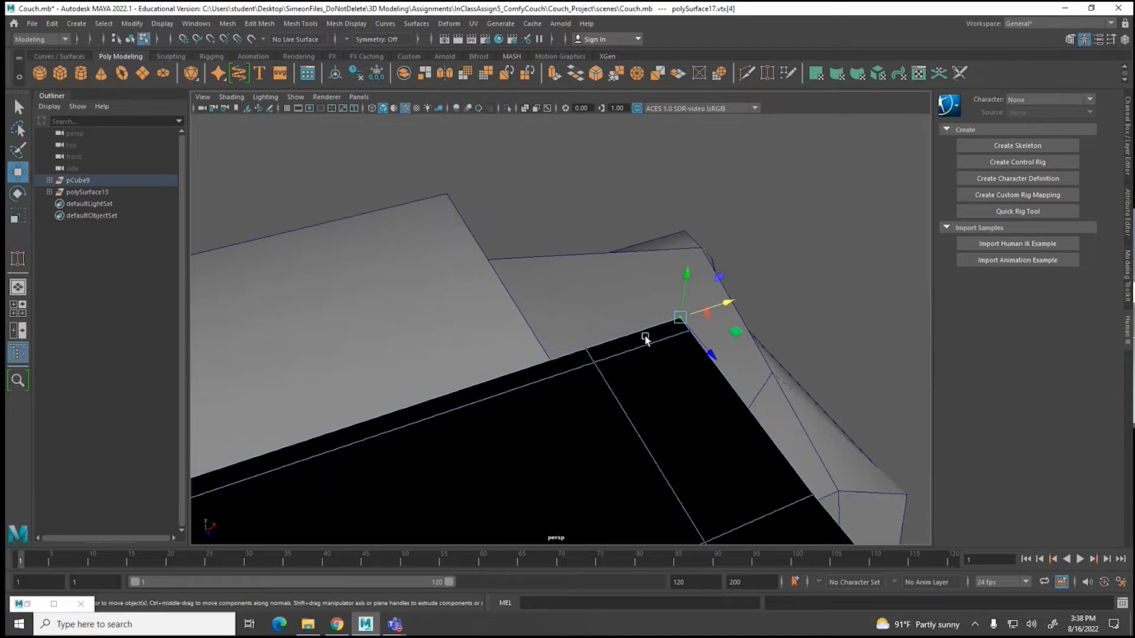
scroll(646, 336, up, 3)
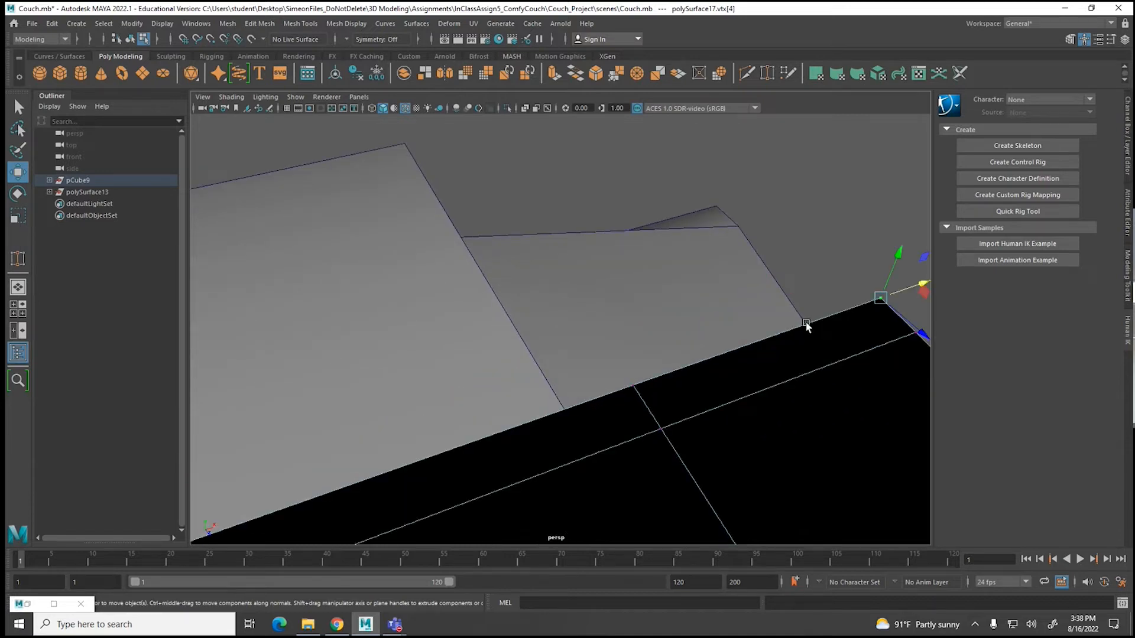
alt+middle_drag(602, 279, 483, 240)
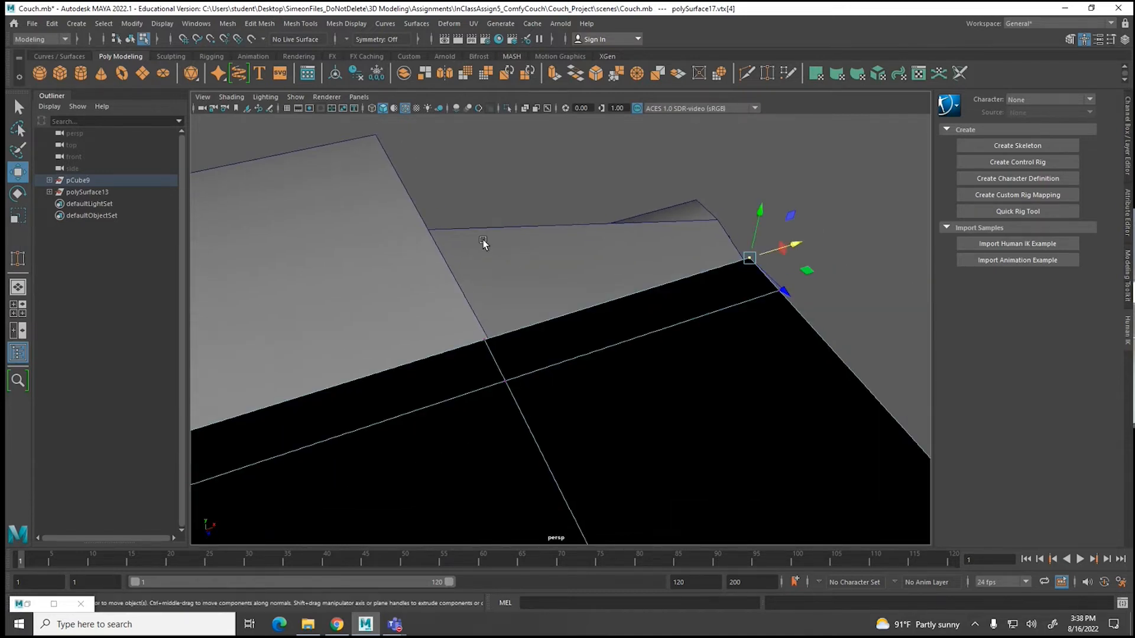
drag(795, 243, 733, 260)
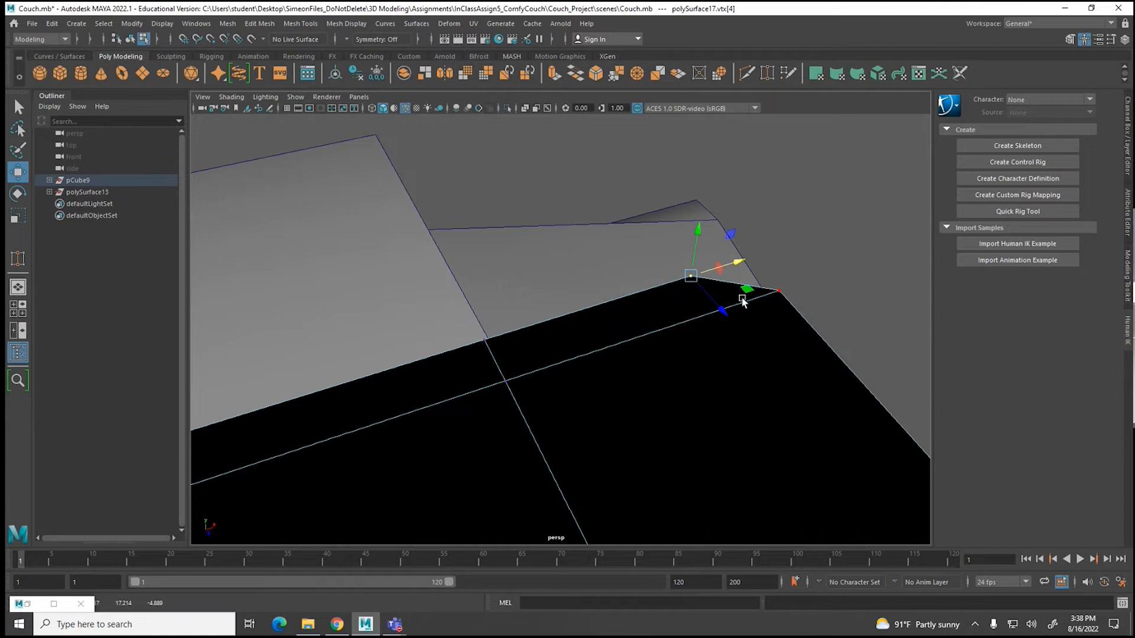
Step: Move the chamfer vertex at the seat plane's next corner back along its border to even out the cut
scroll(701, 274, up, 8)
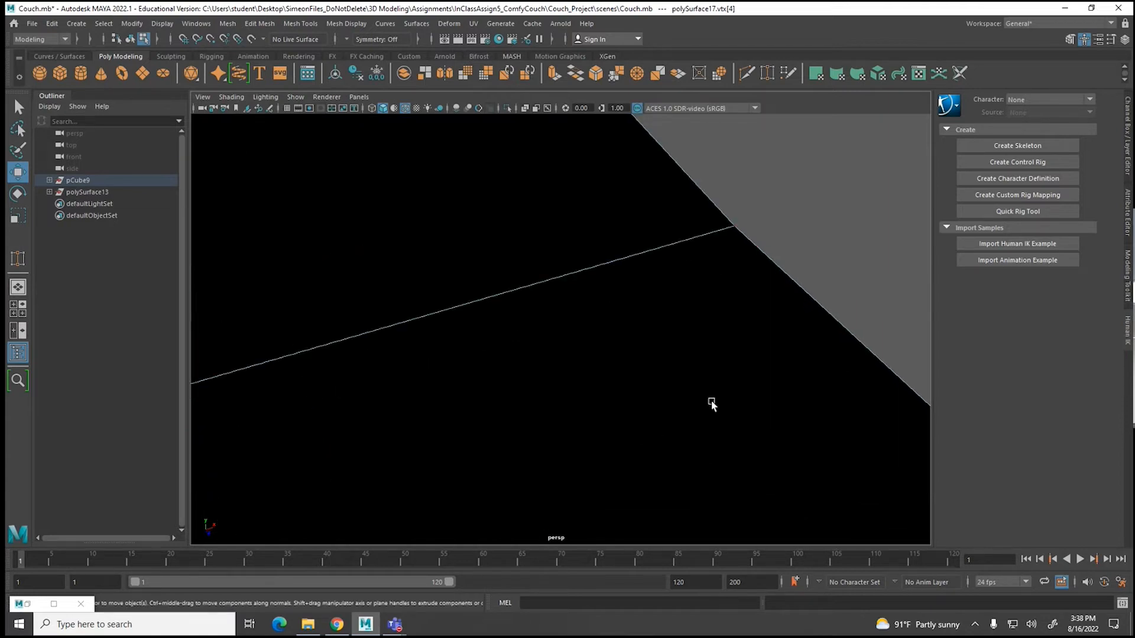
alt+right_drag(712, 402, 595, 237)
alt+right_drag(716, 367, 547, 292)
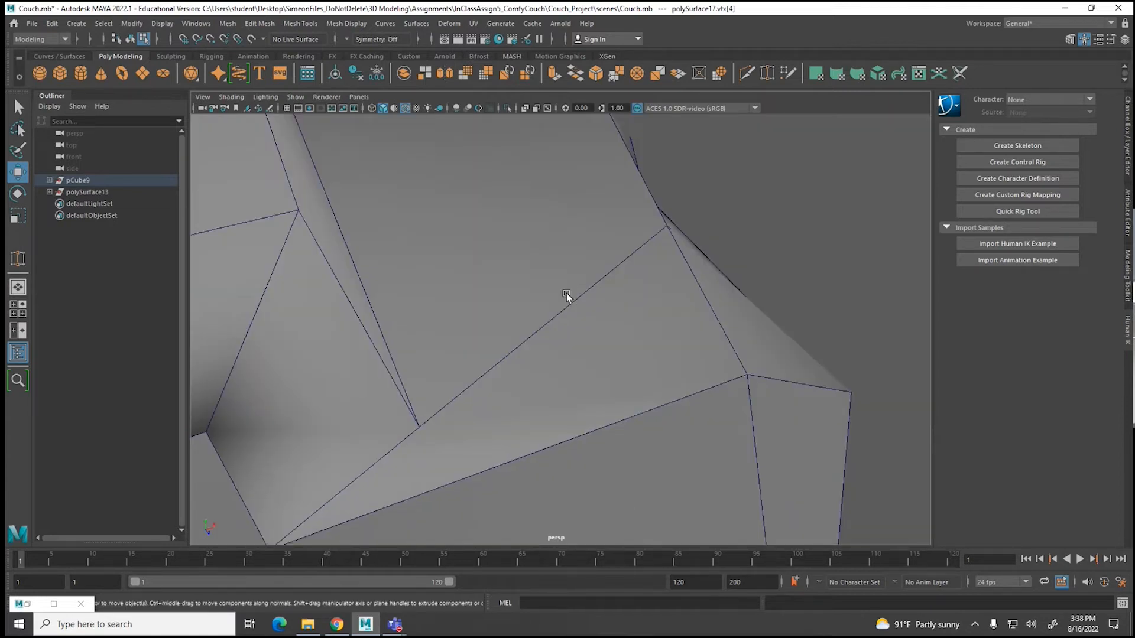
scroll(566, 292, down, 5)
alt+drag(656, 355, 556, 312)
click(596, 344)
drag(612, 364, 567, 370)
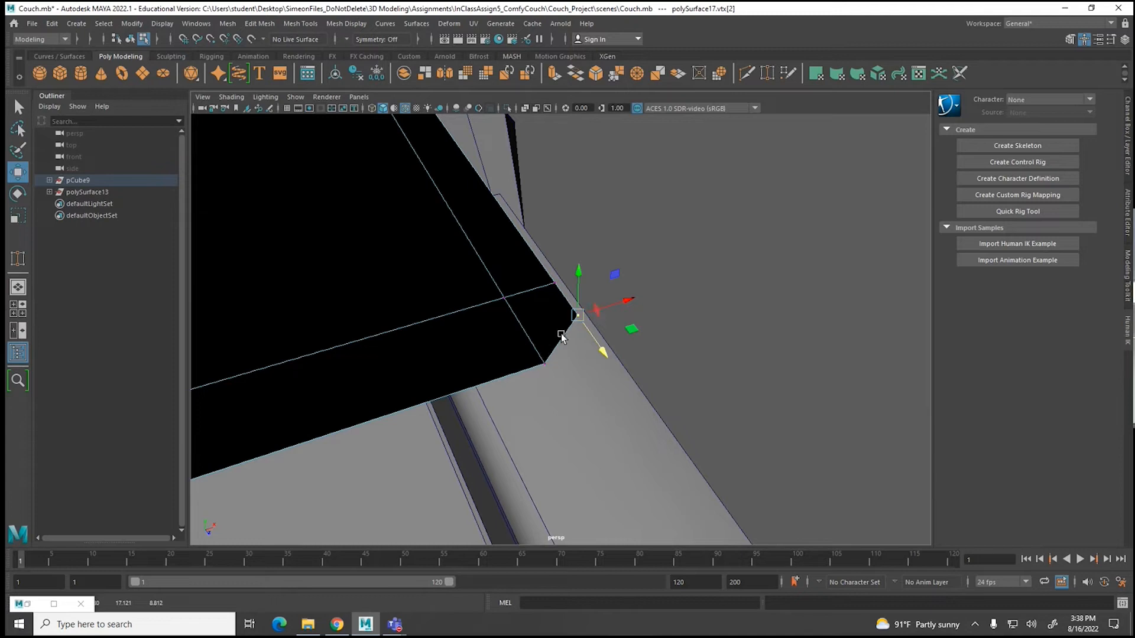
Step: Chamfer the remaining sharp corner vertex of the seat plane with a width of 0.25
alt+middle_drag(410, 354, 649, 303)
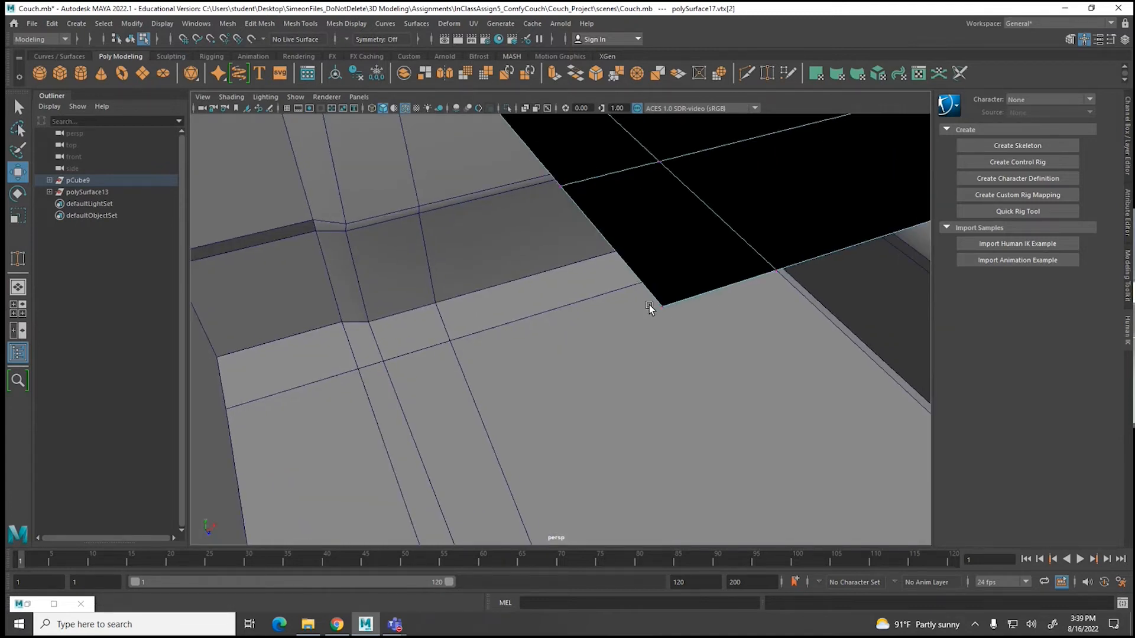
click(661, 306)
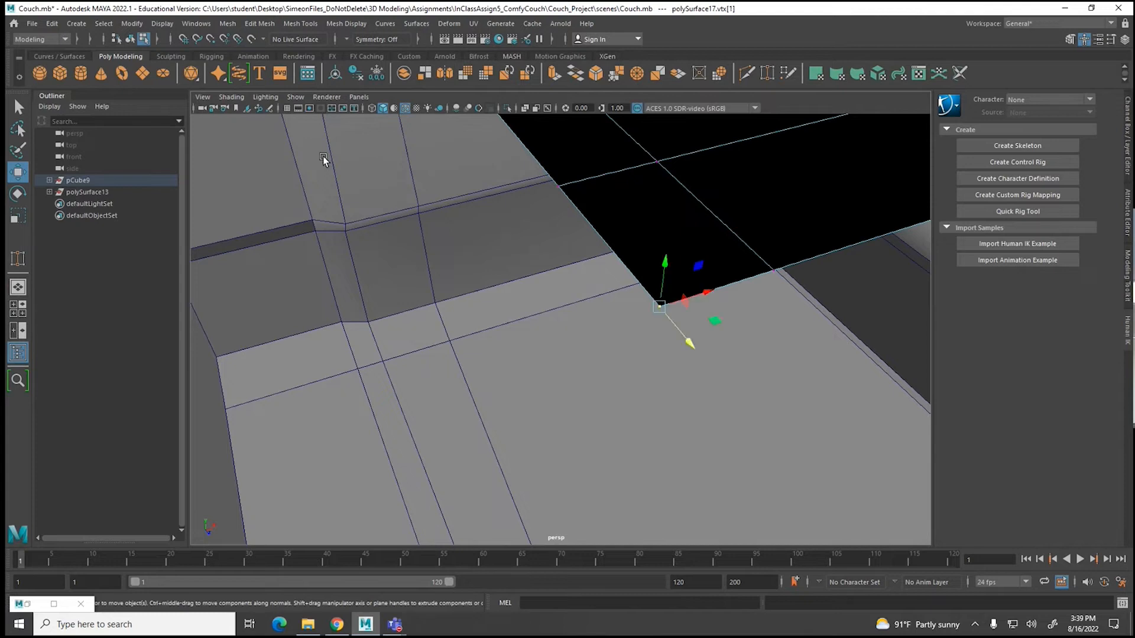
click(259, 24)
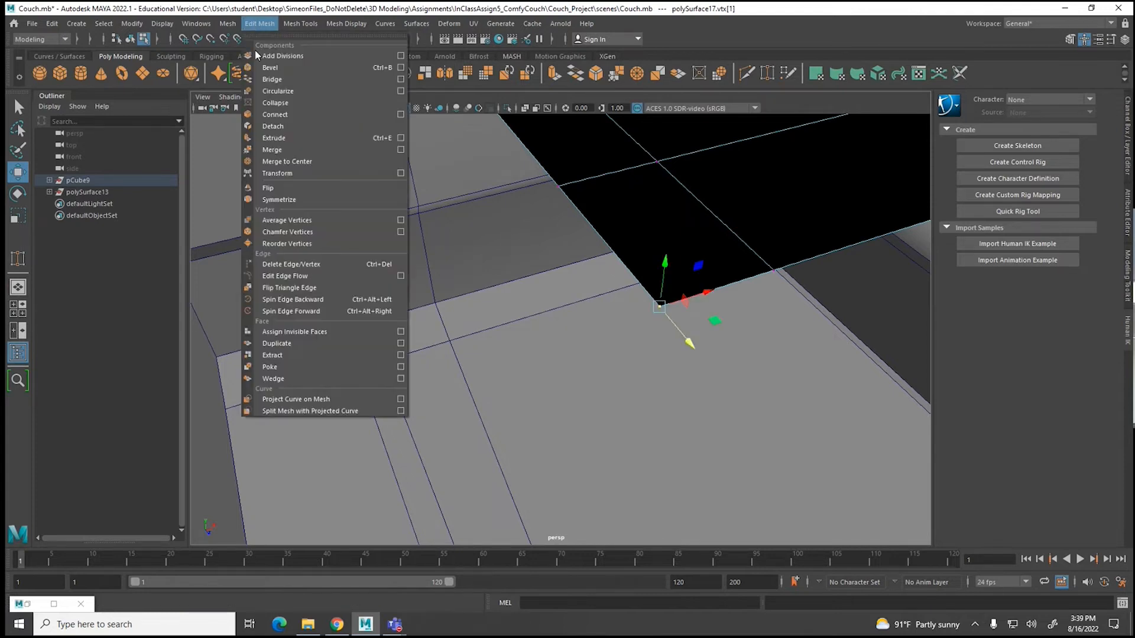
click(262, 232)
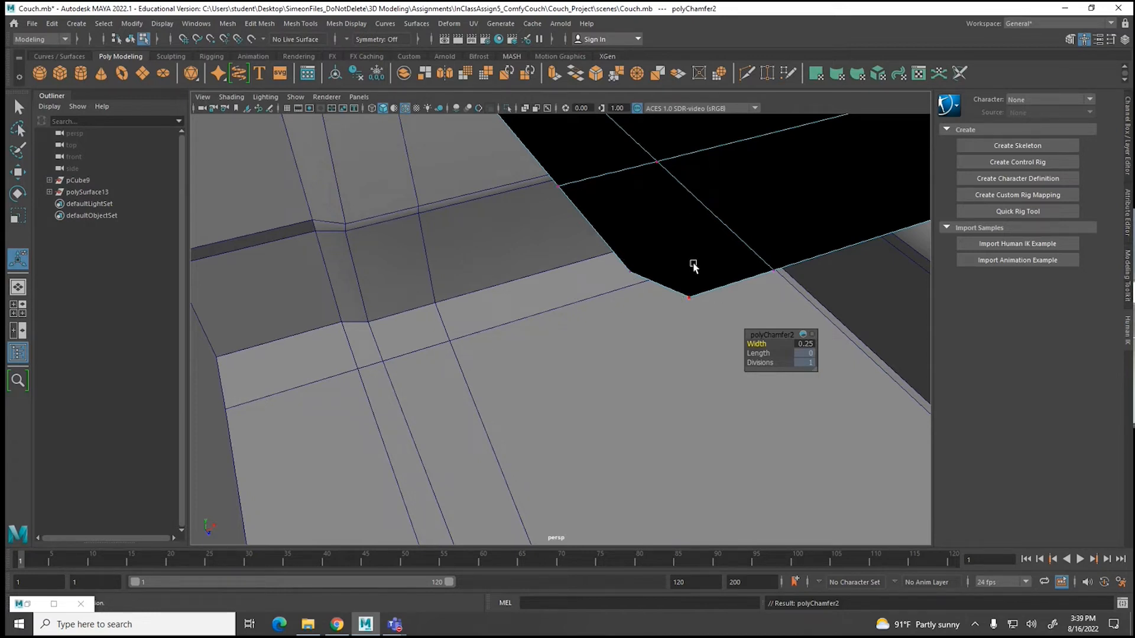
Step: Target-weld one of the new chamfer vertices onto the neighbouring edge-loop vertex along the border
click(689, 298)
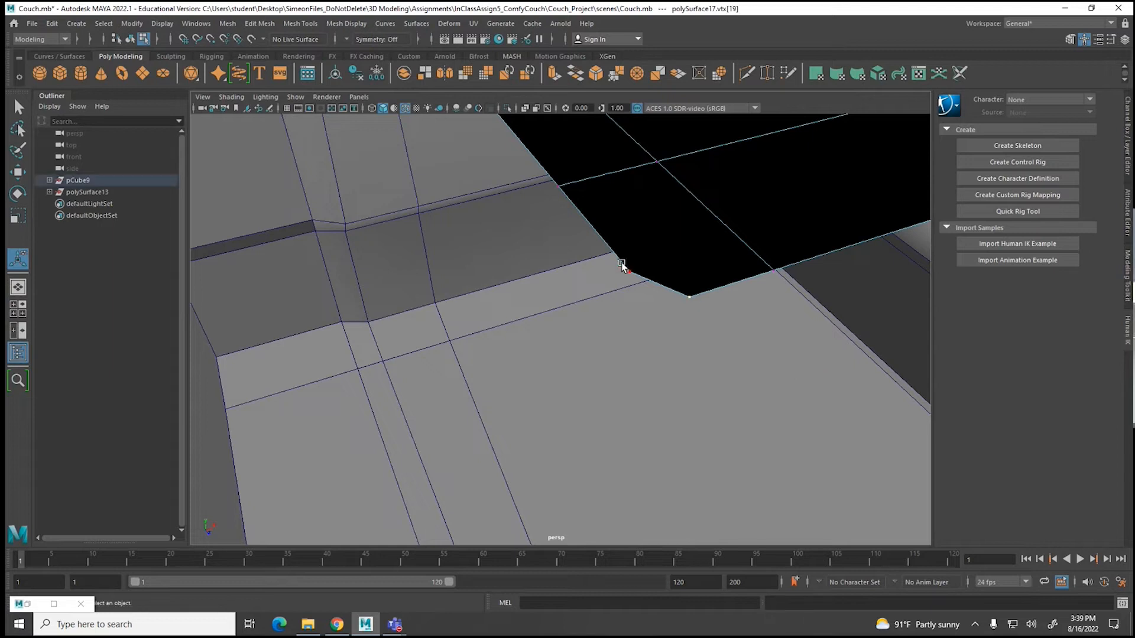
click(257, 24)
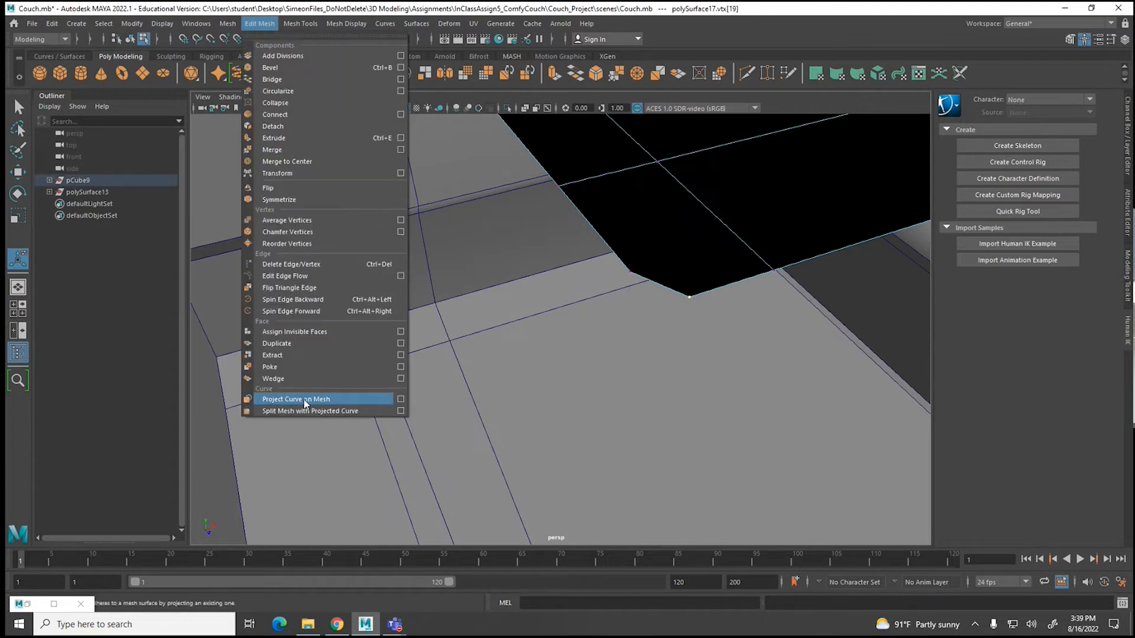
mouse_move(303, 22)
click(311, 221)
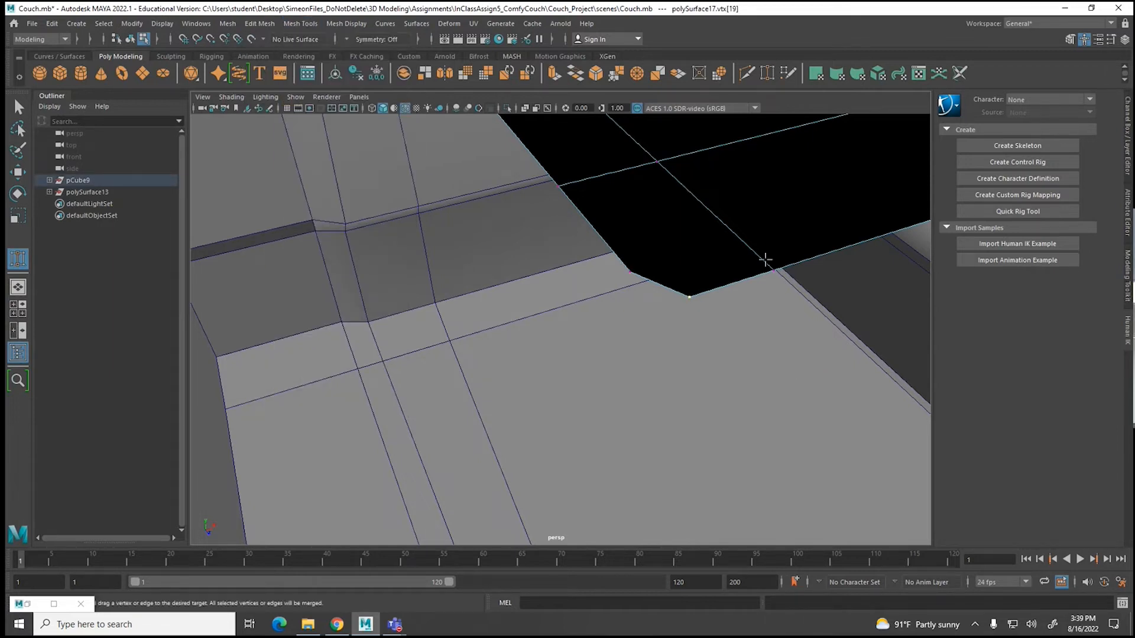
drag(690, 297, 775, 272)
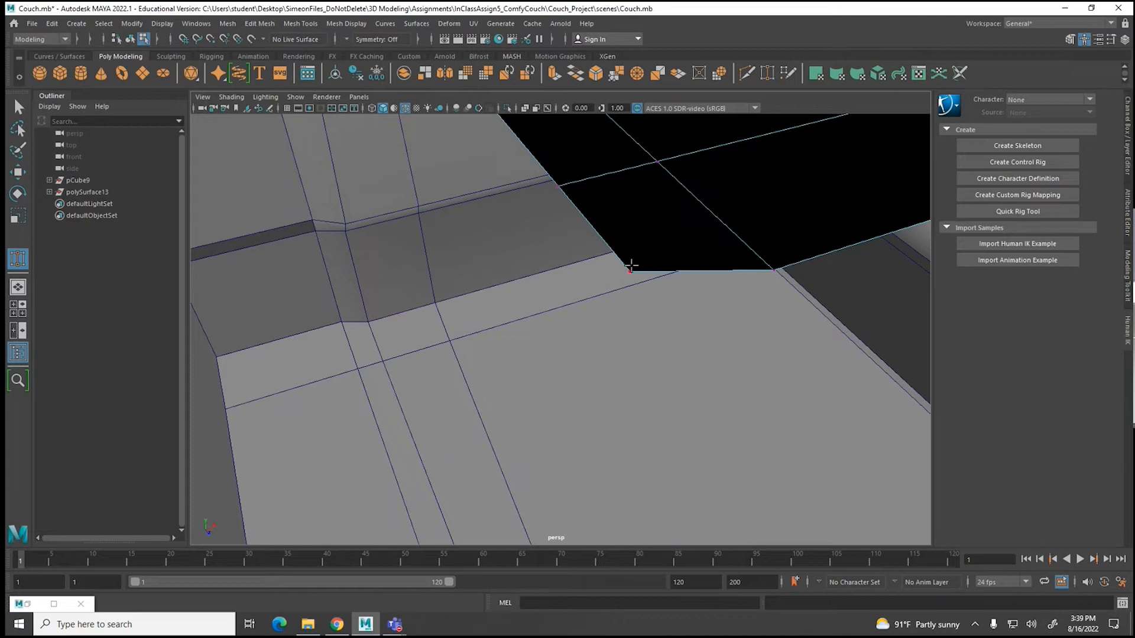
Step: Select the seat plane's whole border edge loop and extrude it straight up to form the cushion's side walls
click(18, 171)
right_drag(695, 183, 693, 168)
click(665, 269)
double_click(665, 269)
key(f)
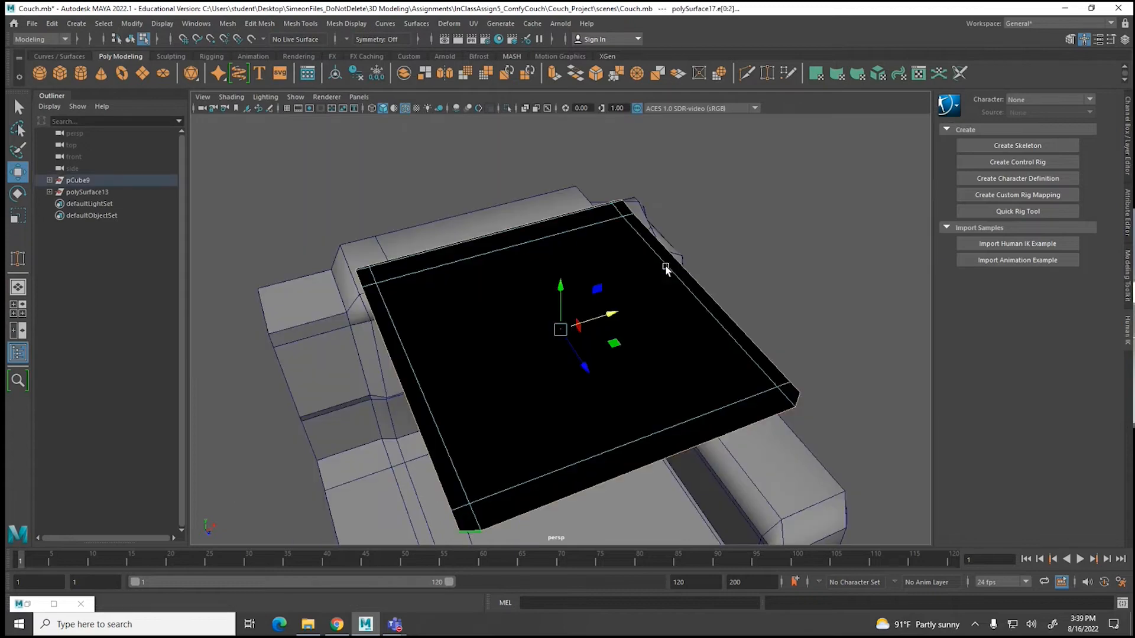
alt+drag(479, 393, 532, 380)
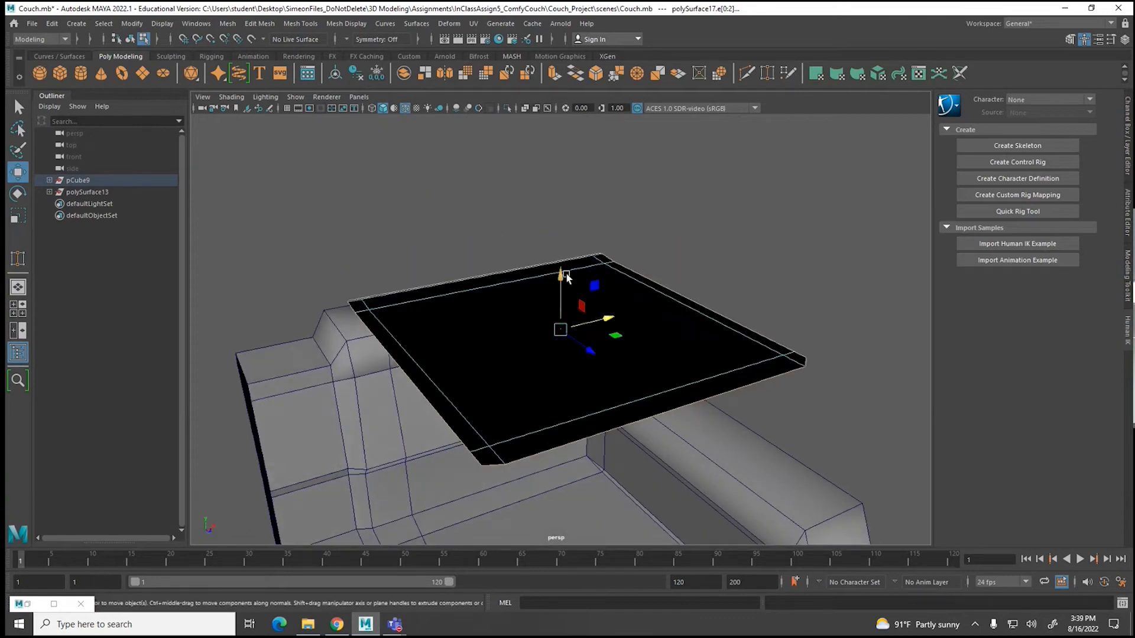
key(ctrl+e)
drag(560, 274, 565, 224)
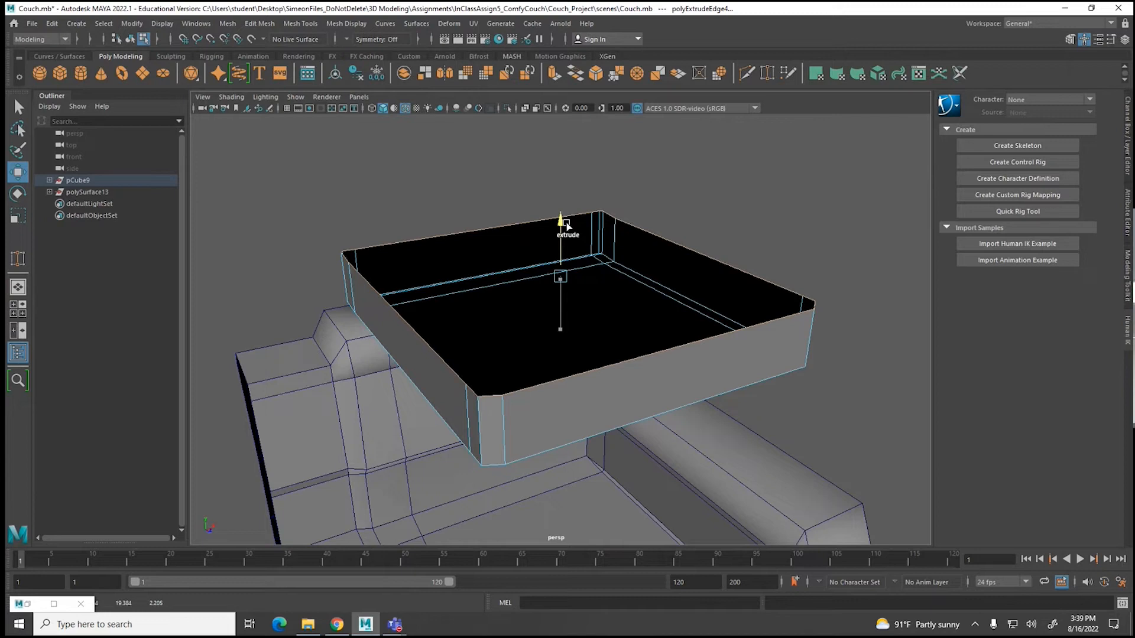
drag(566, 224, 568, 223)
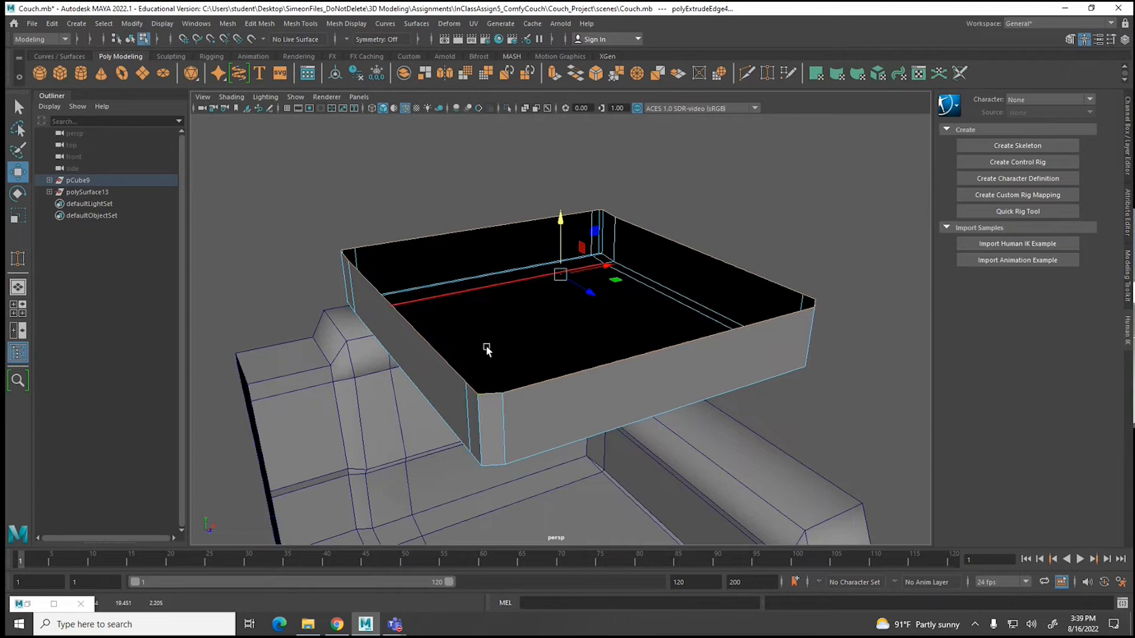
Step: Bridge two opposite top border edges of the cushion walls, adding two divisions across the new top face
alt+drag(378, 360, 438, 354)
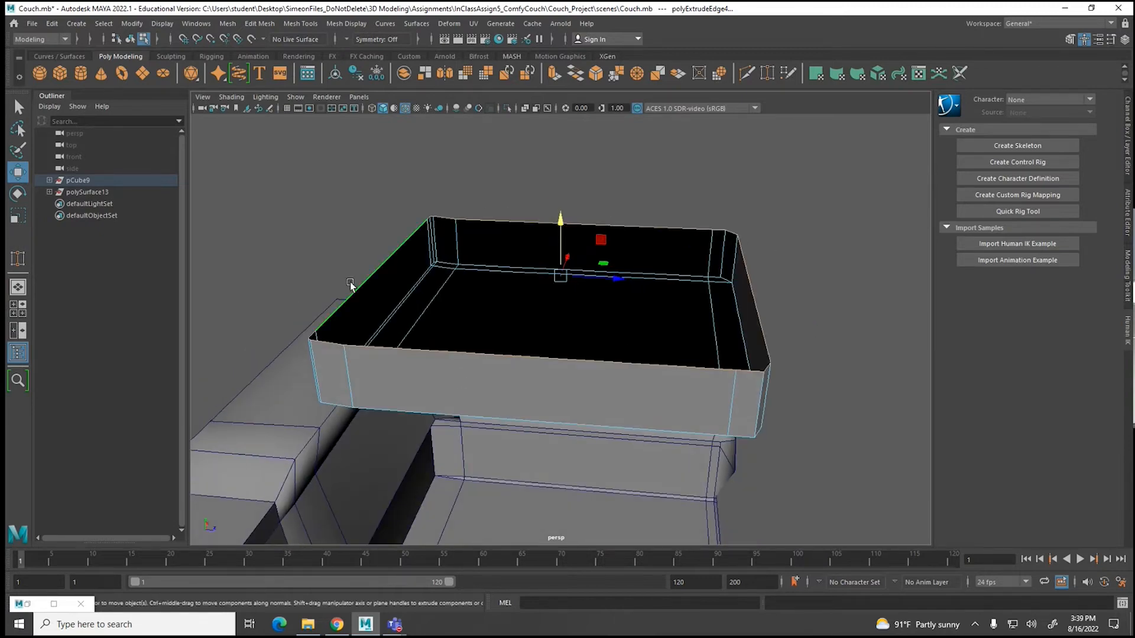
click(354, 291)
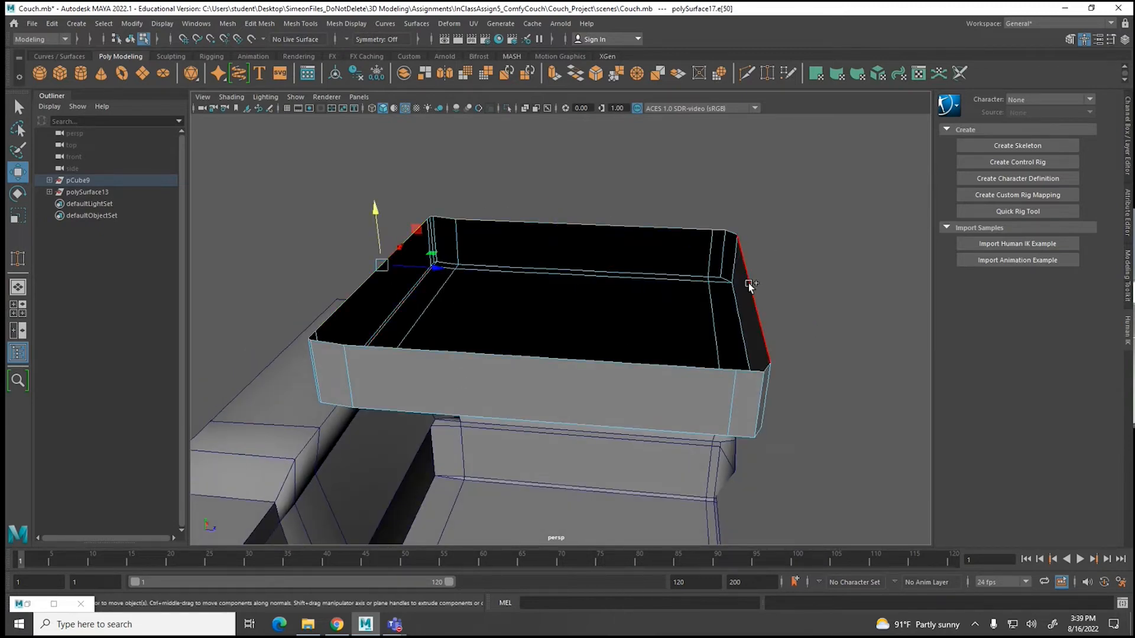
click(259, 23)
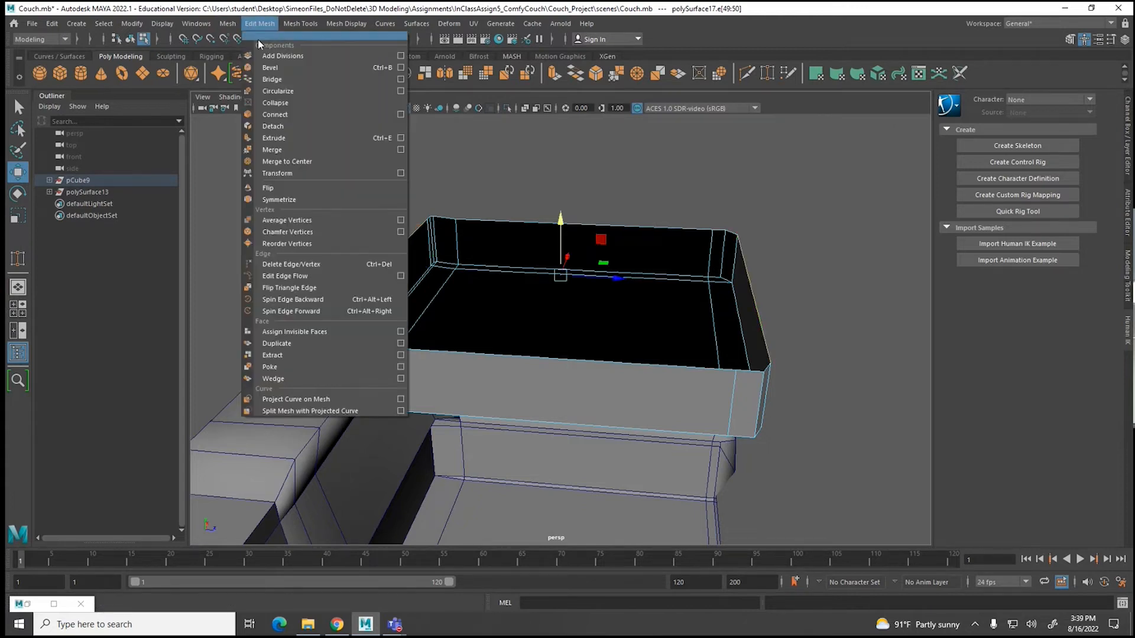
click(264, 79)
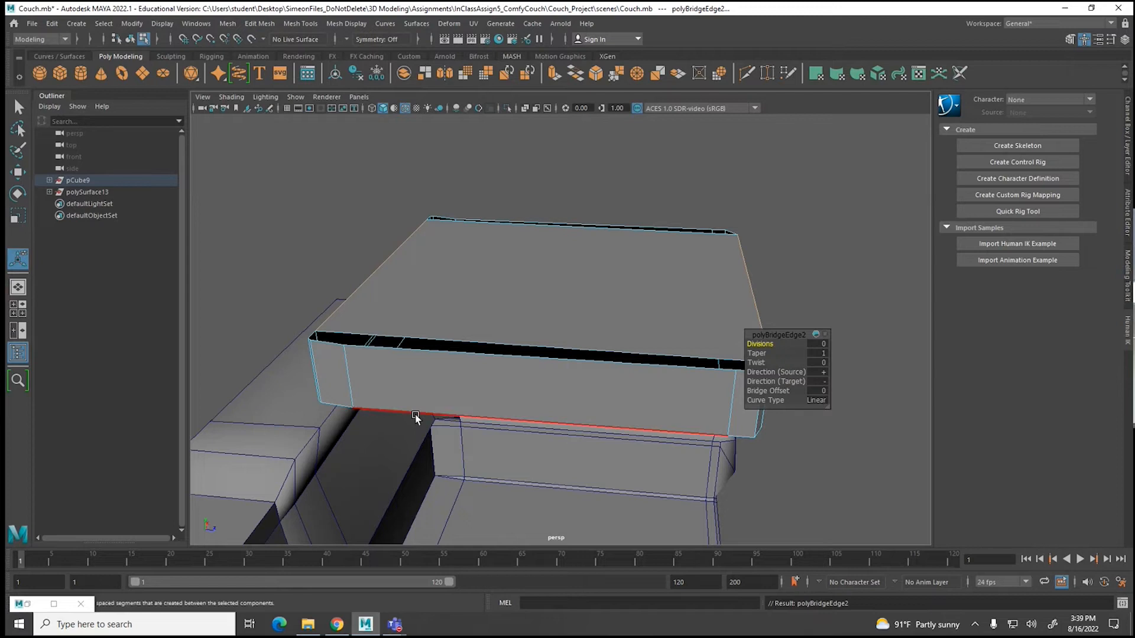
alt+drag(325, 361, 438, 409)
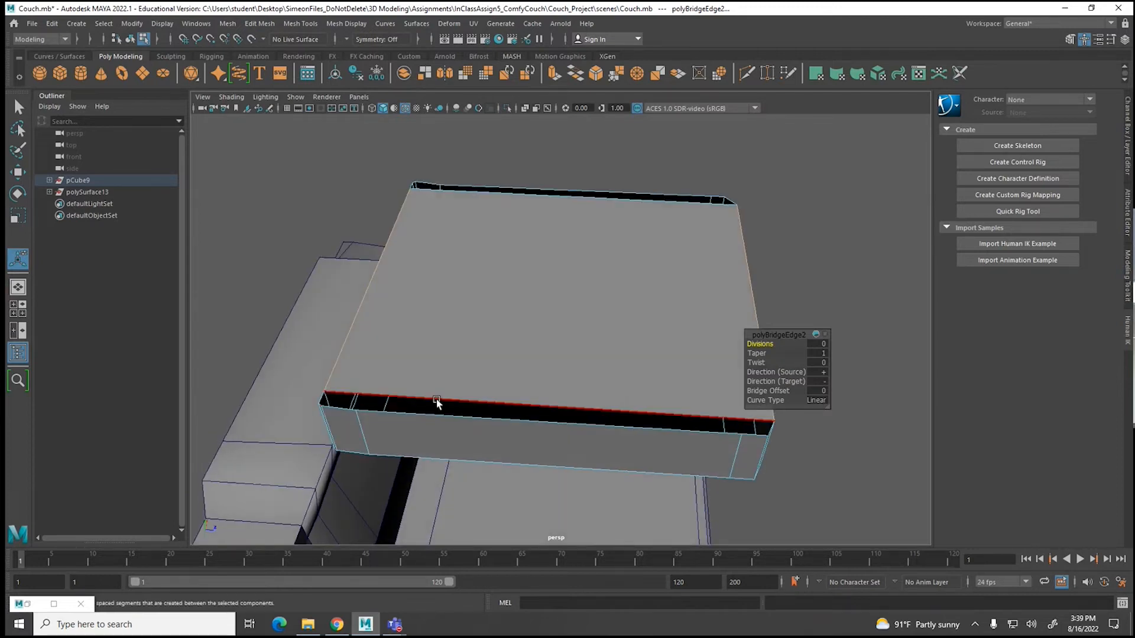
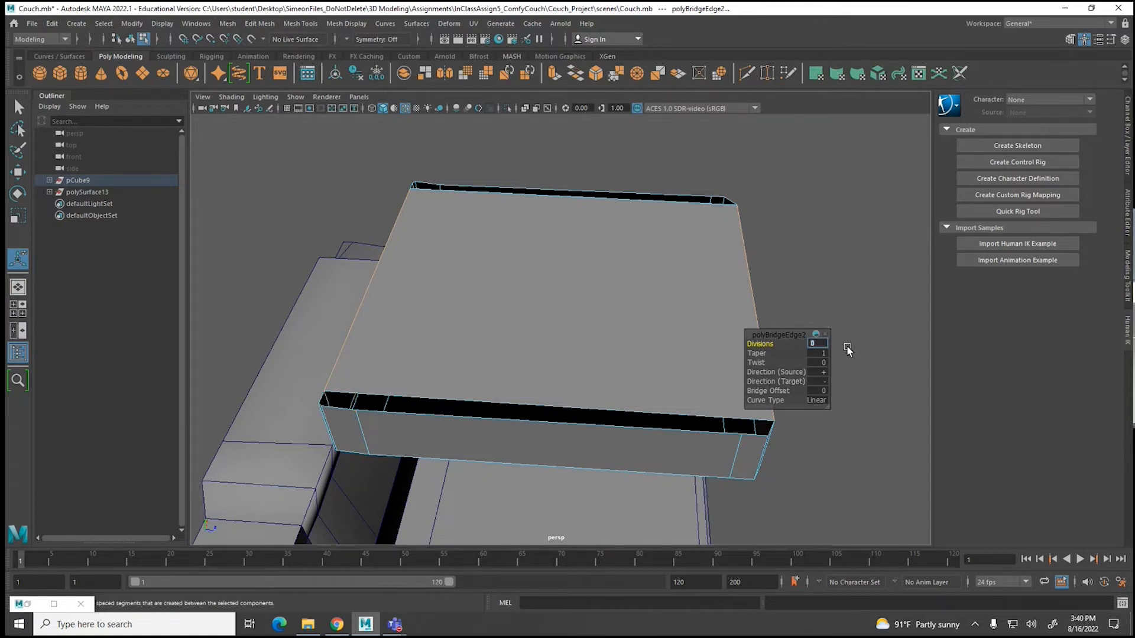
key(Return)
Step: Move the two division edges of the cushion top outward to line up with the vertical edges near the corners
click(624, 343)
key(w)
drag(671, 300, 780, 296)
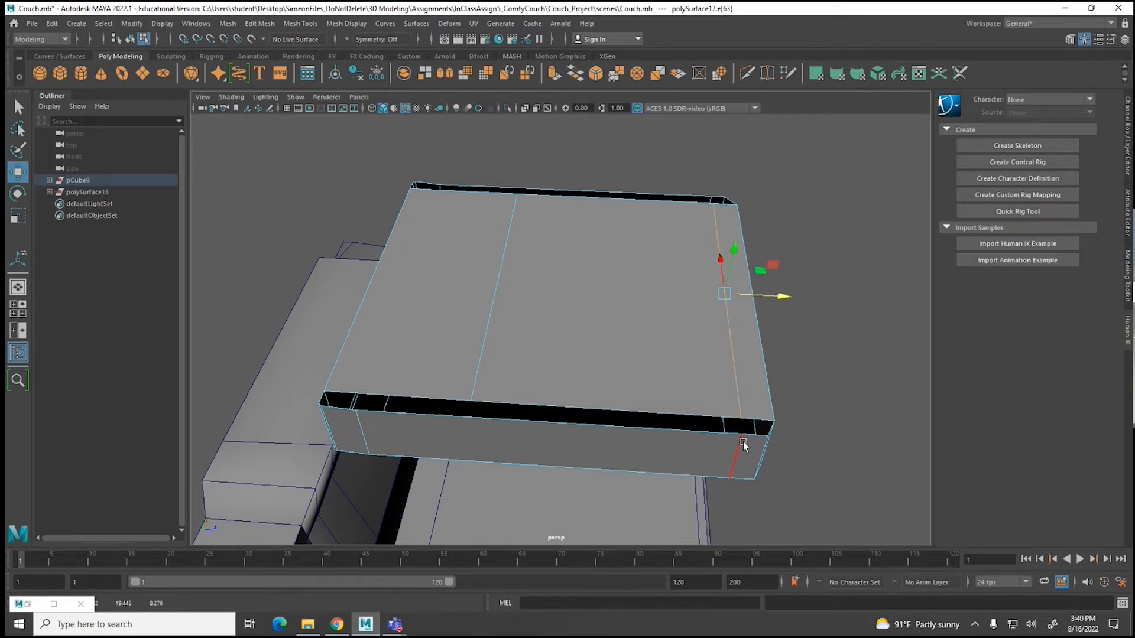
click(478, 363)
drag(554, 275, 459, 283)
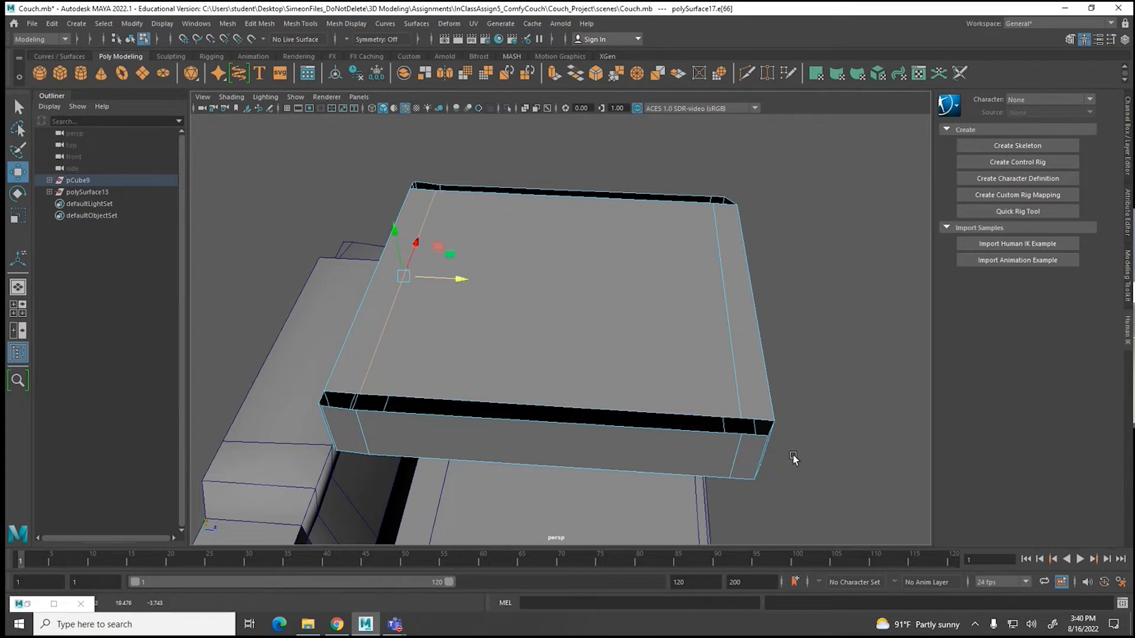
Step: Bridge the corner gap beside the cushion top with 0 divisions, and repeat the bridge along the long middle gap
scroll(794, 471, up, 3)
scroll(808, 472, up, 5)
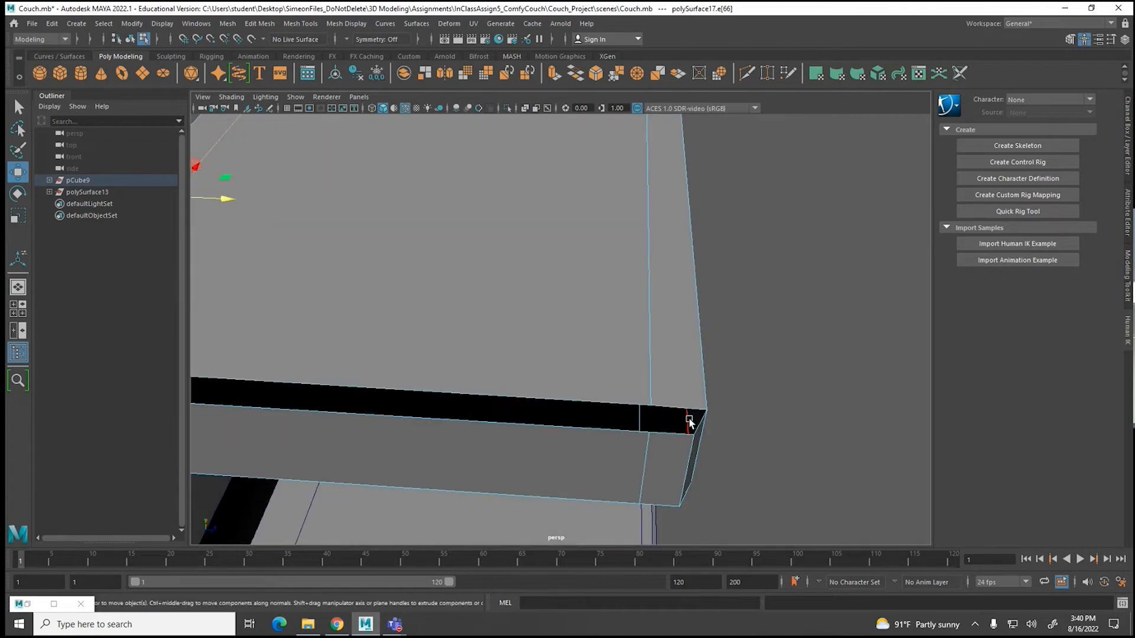
click(685, 416)
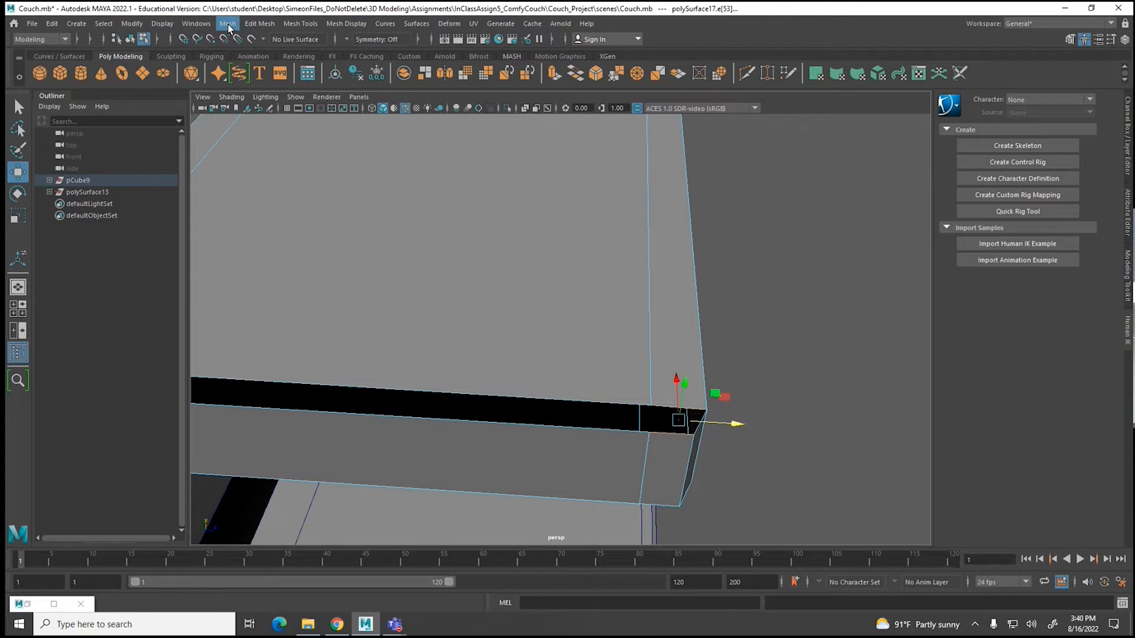
click(248, 24)
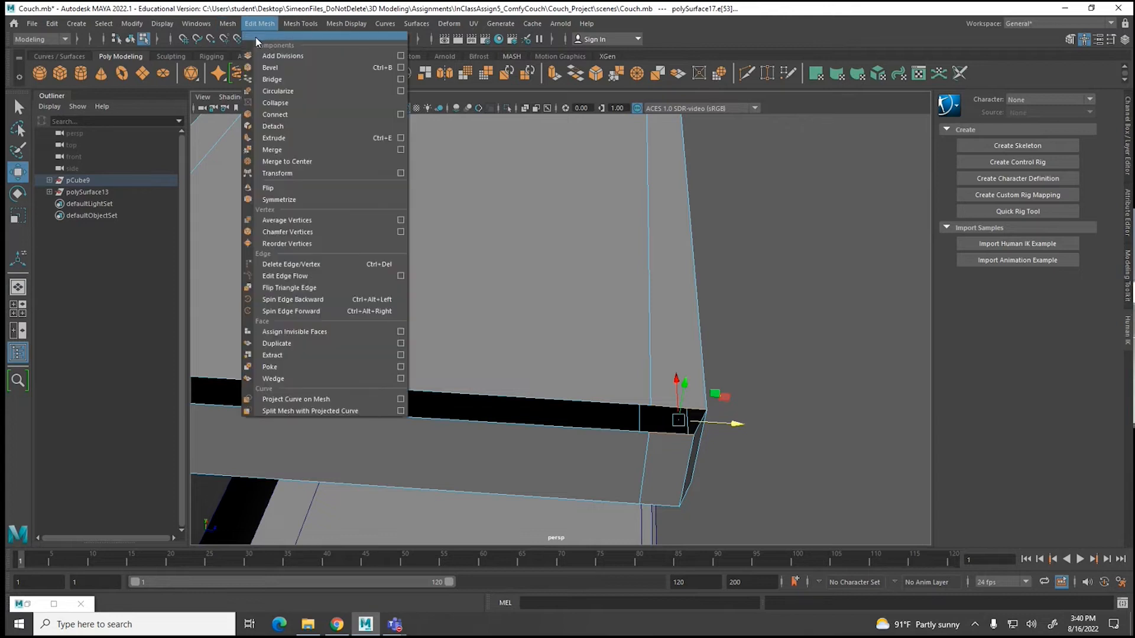
click(400, 80)
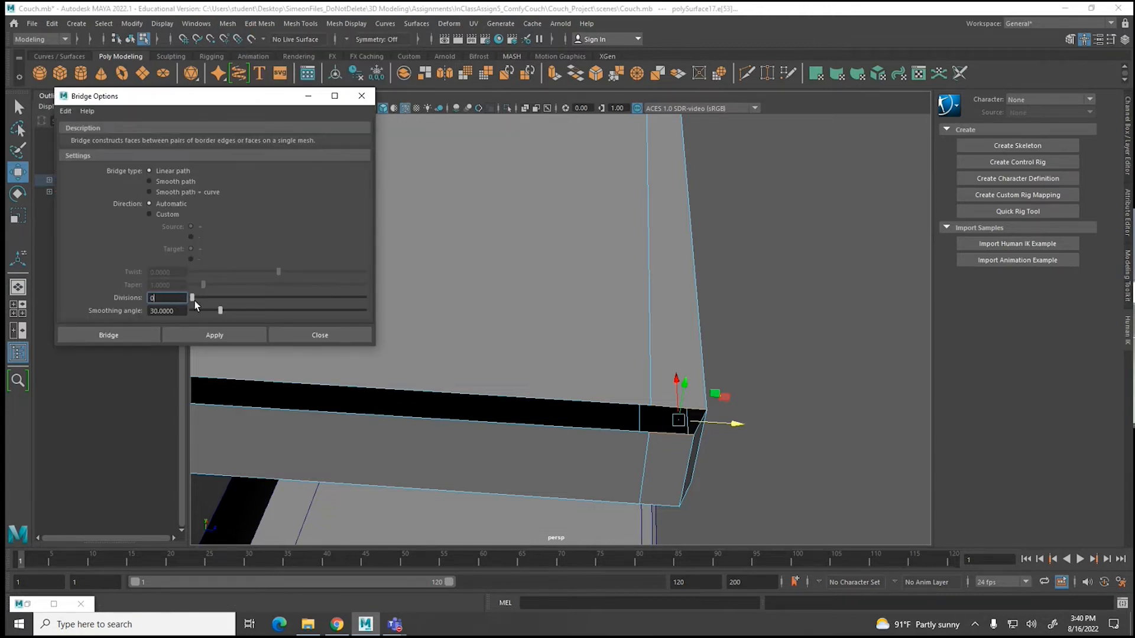
click(117, 337)
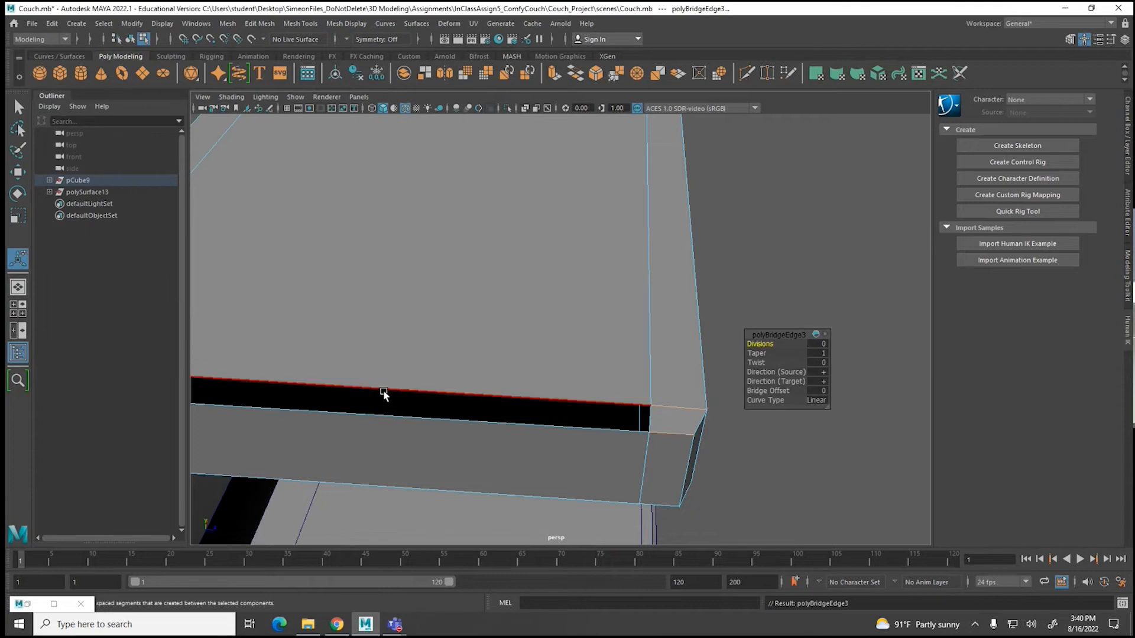
shift+click(383, 413)
key(g)
Step: Delete the extra vertical edge at the cushion's next corner and bridge the open gap in the top at that corner
alt+middle_drag(343, 414, 679, 405)
click(452, 352)
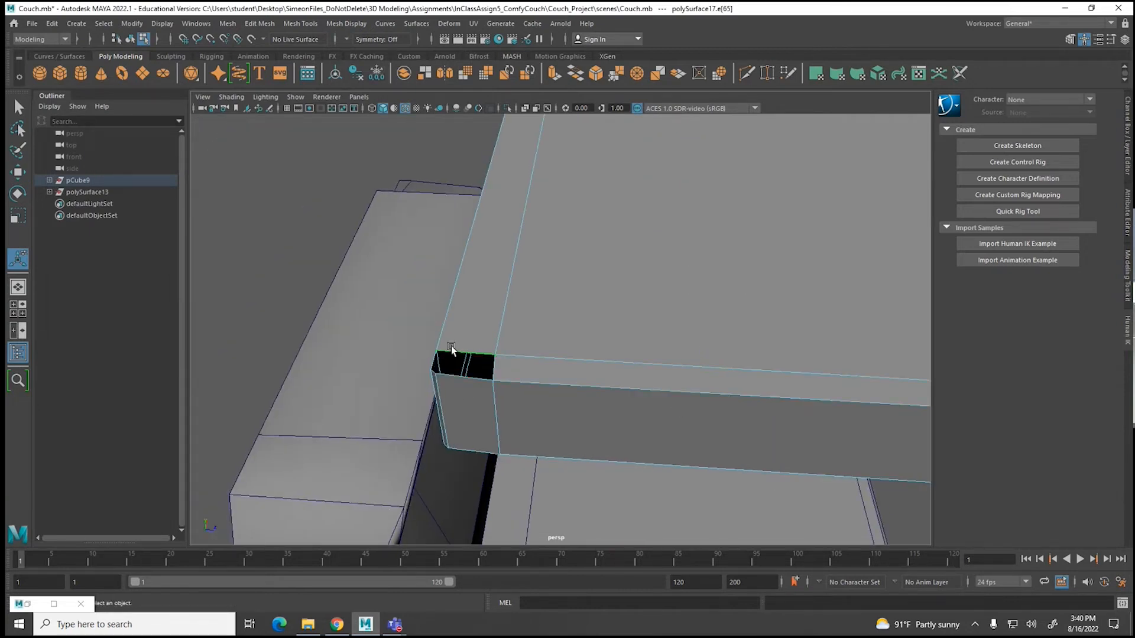
alt+drag(434, 410, 471, 410)
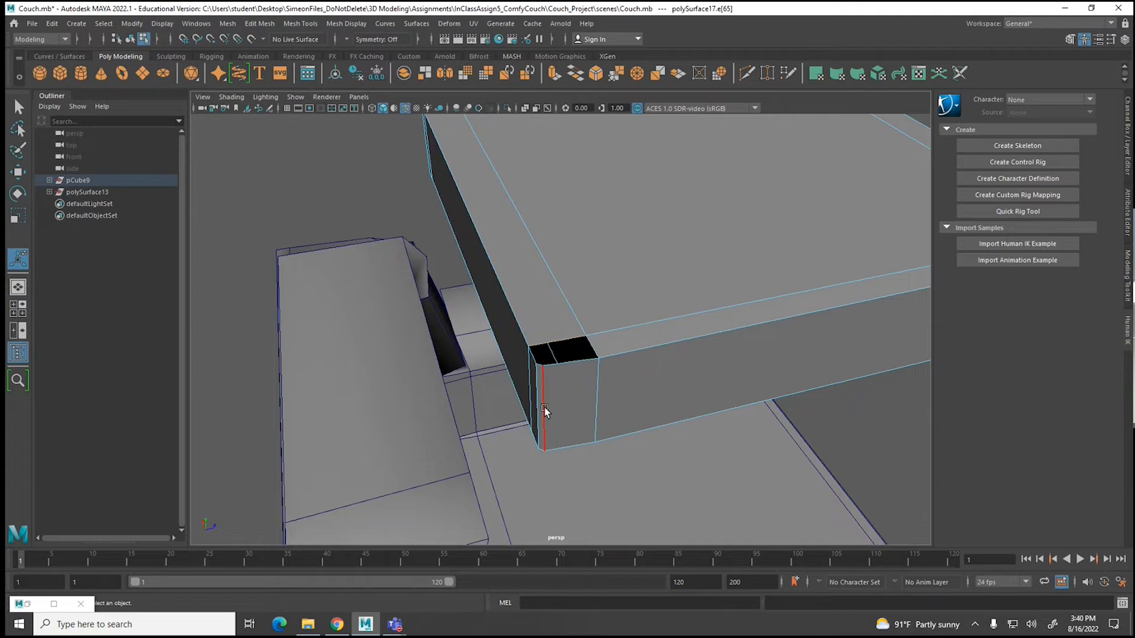
scroll(538, 401, up, 3)
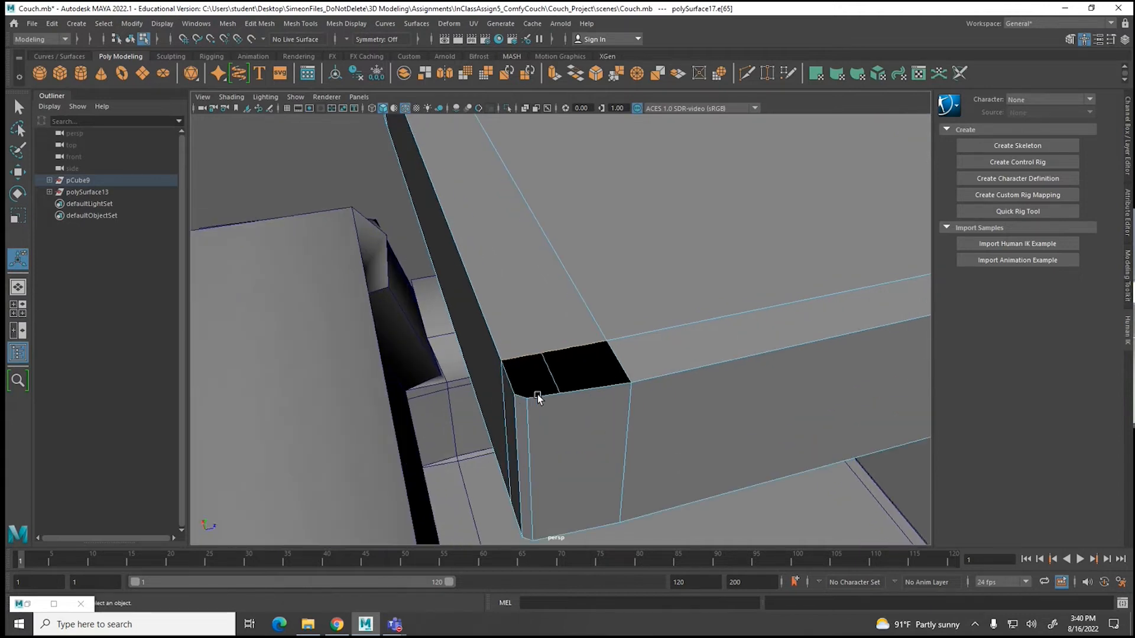
click(515, 415)
key(Delete)
click(518, 356)
shift+click(546, 392)
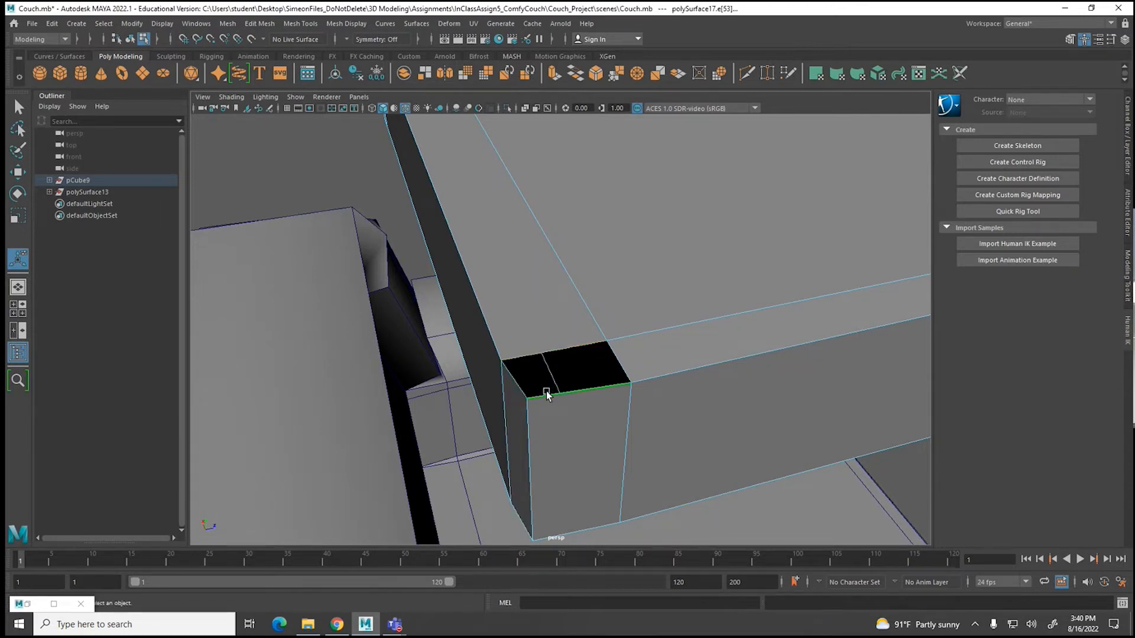
key(g)
Step: Bridge the top gap at the following cushion corner and delete the surplus vertical edge beside it
alt+drag(463, 382, 513, 350)
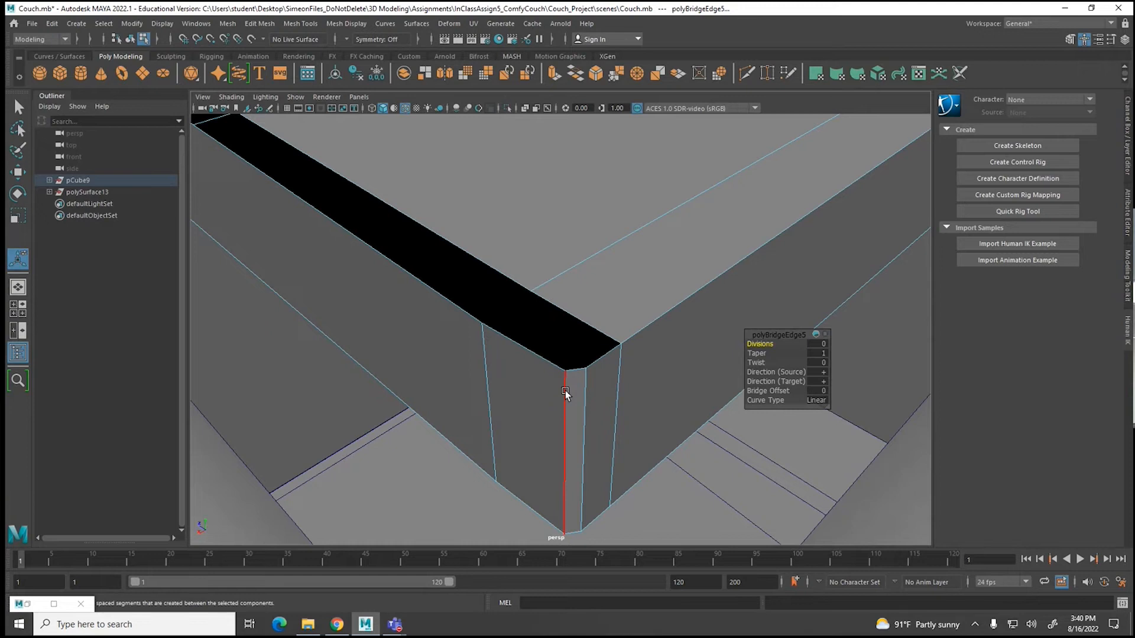
click(516, 345)
shift+click(575, 317)
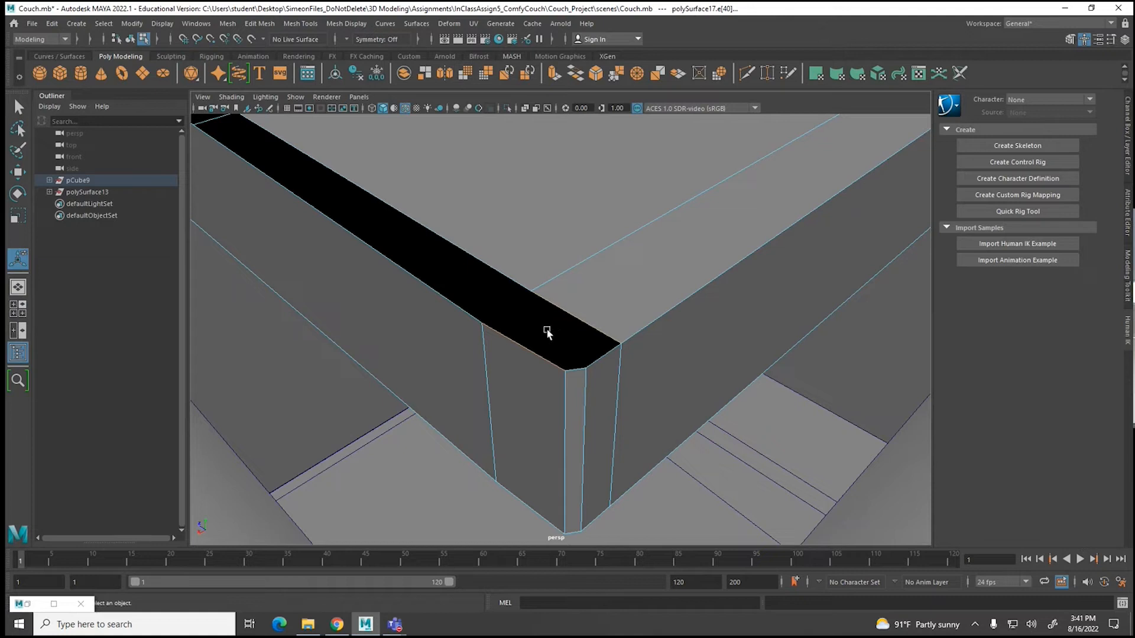
key(g)
click(587, 382)
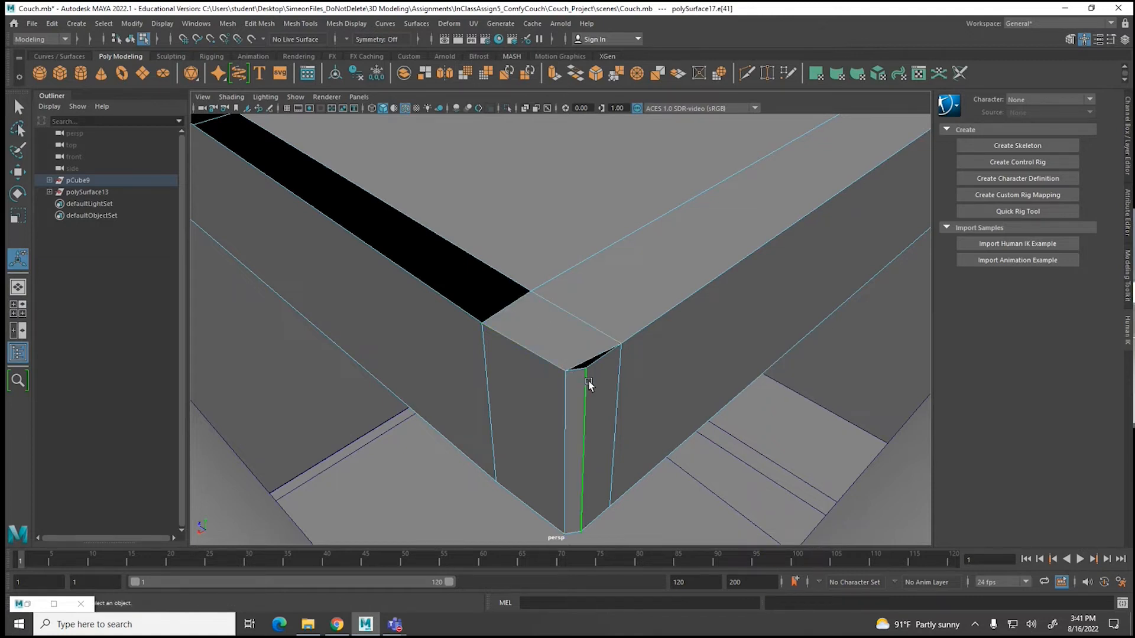
key(Delete)
Step: Bridge the long gap between the cushion's top face and the adjoining side wall
click(480, 323)
click(512, 283)
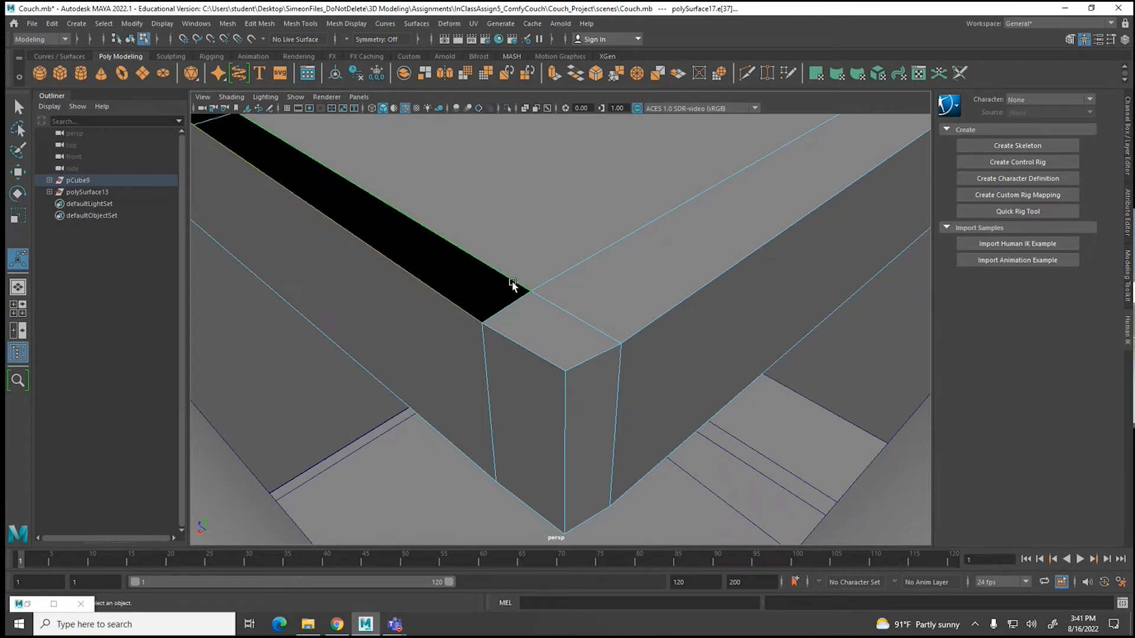
key(g)
Step: Move the vertical edge at the far end of the cushion's side wall inward to chamfer that corner
alt+drag(502, 418, 552, 418)
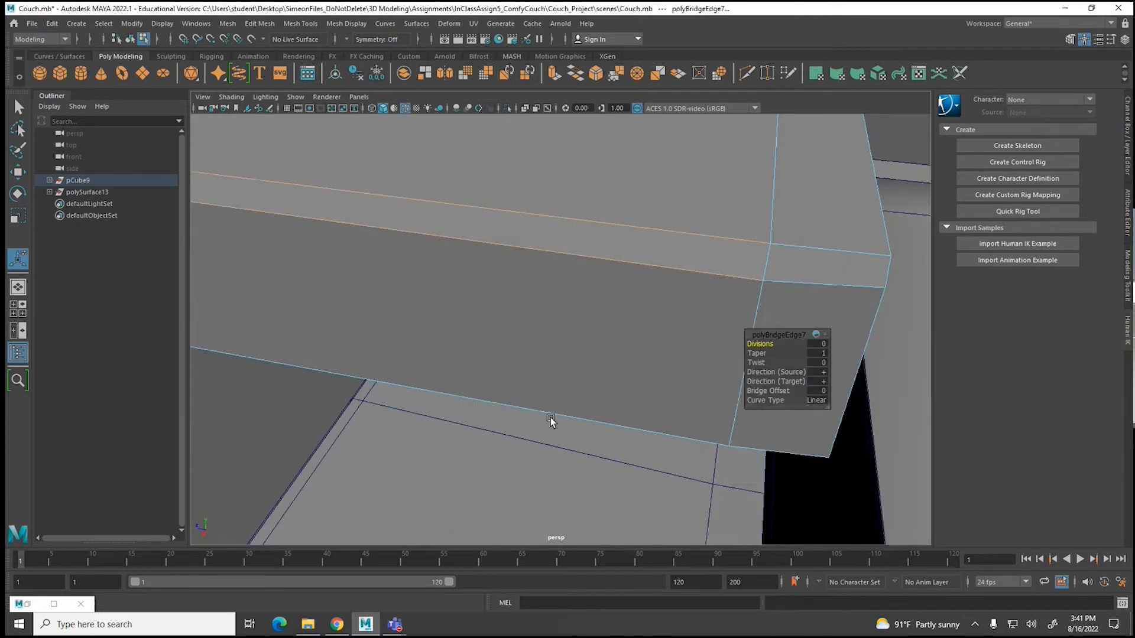
click(867, 345)
key(w)
drag(822, 377, 786, 374)
Step: Bridge the last open corner gap in the cushion's top
alt+drag(417, 372, 531, 426)
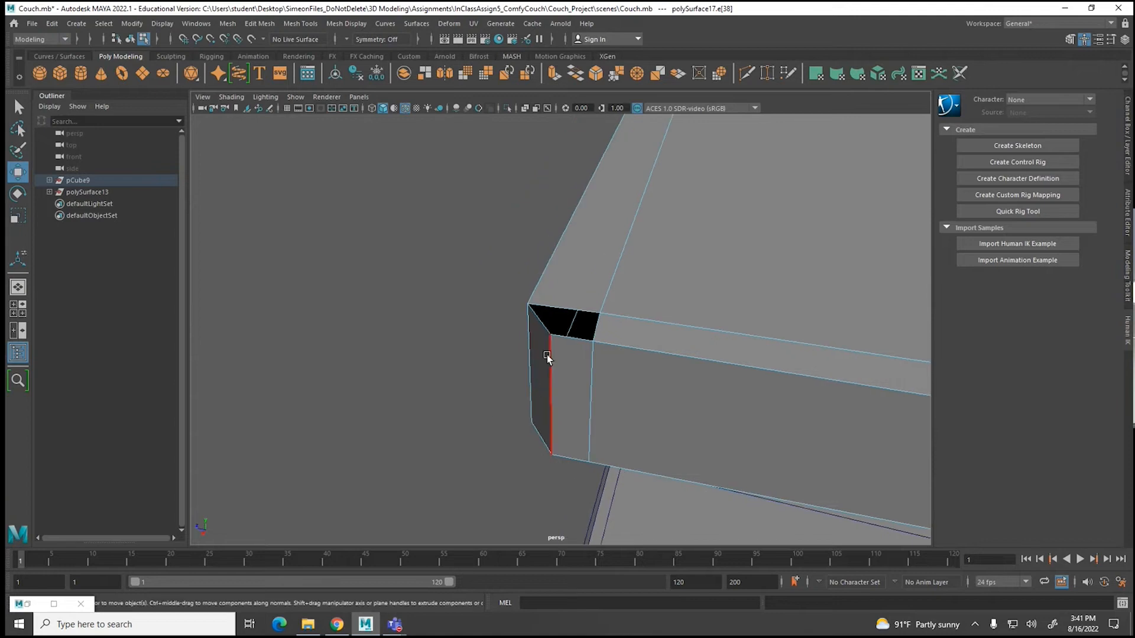
click(567, 328)
shift+click(585, 344)
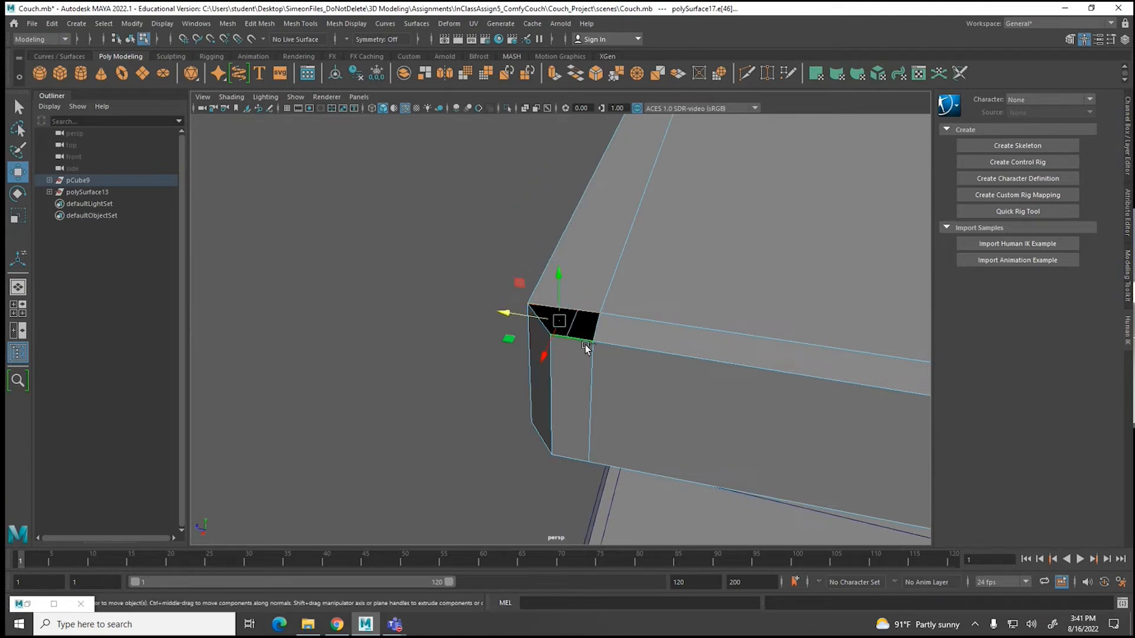
key(g)
Step: Preview the cushion smoothed and examine its front corner in both the smoothed and unsmoothed displays
scroll(582, 350, down, 6)
alt+drag(664, 376, 562, 378)
key(3)
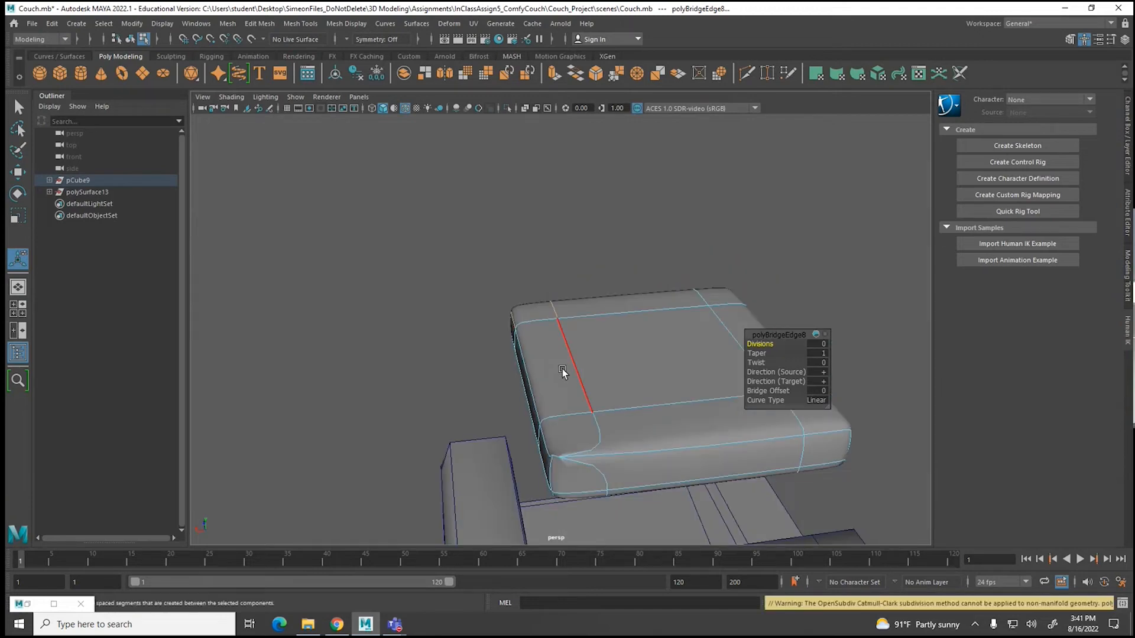
alt+drag(537, 469, 564, 459)
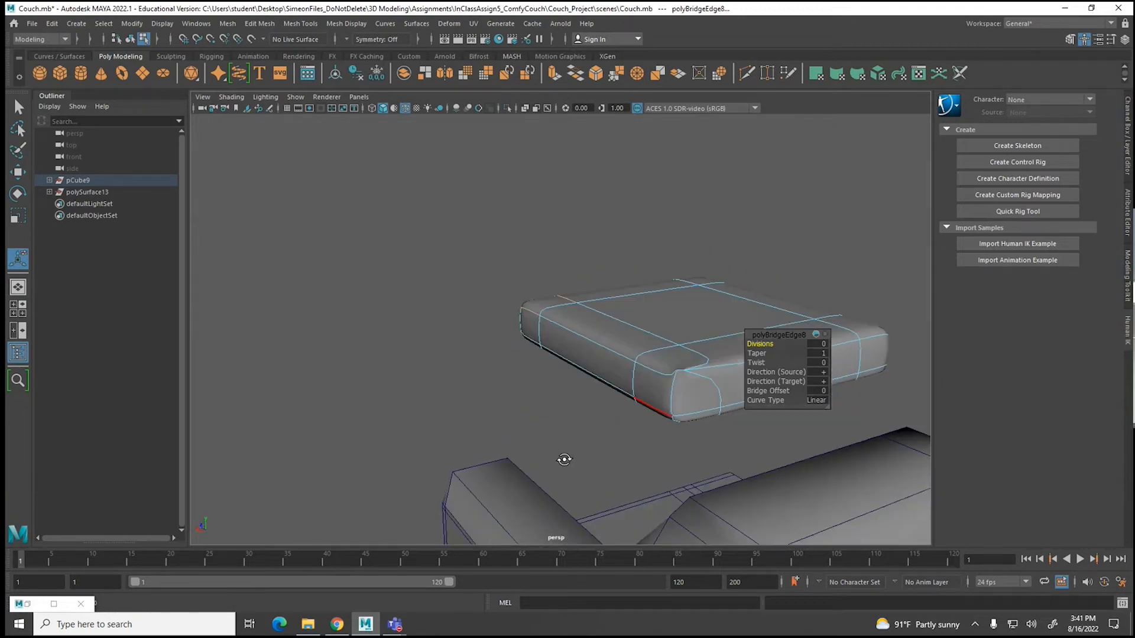
scroll(660, 455, up, 3)
alt+middle_drag(703, 456, 563, 435)
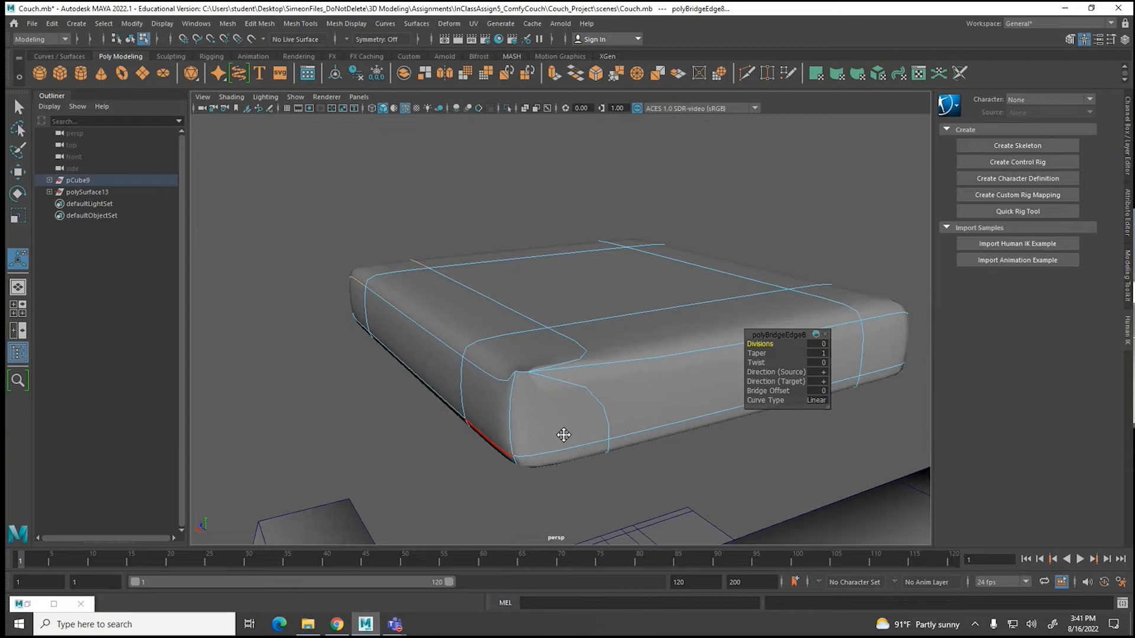
key(1)
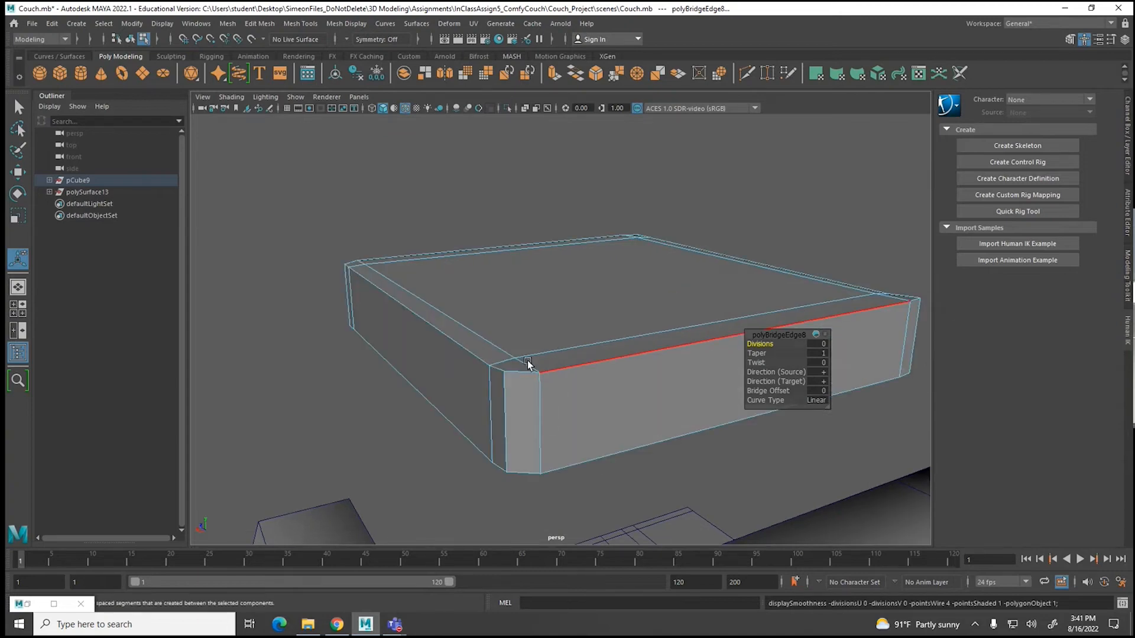
scroll(519, 418, up, 4)
alt+middle_drag(567, 427, 540, 385)
key(3)
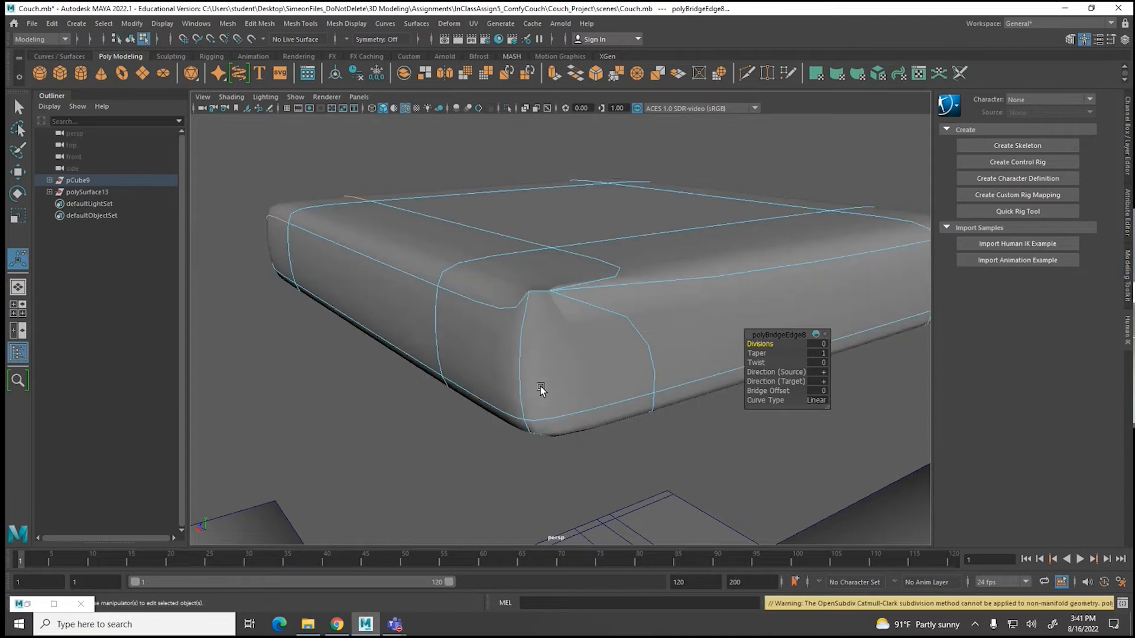
alt+drag(534, 367, 537, 375)
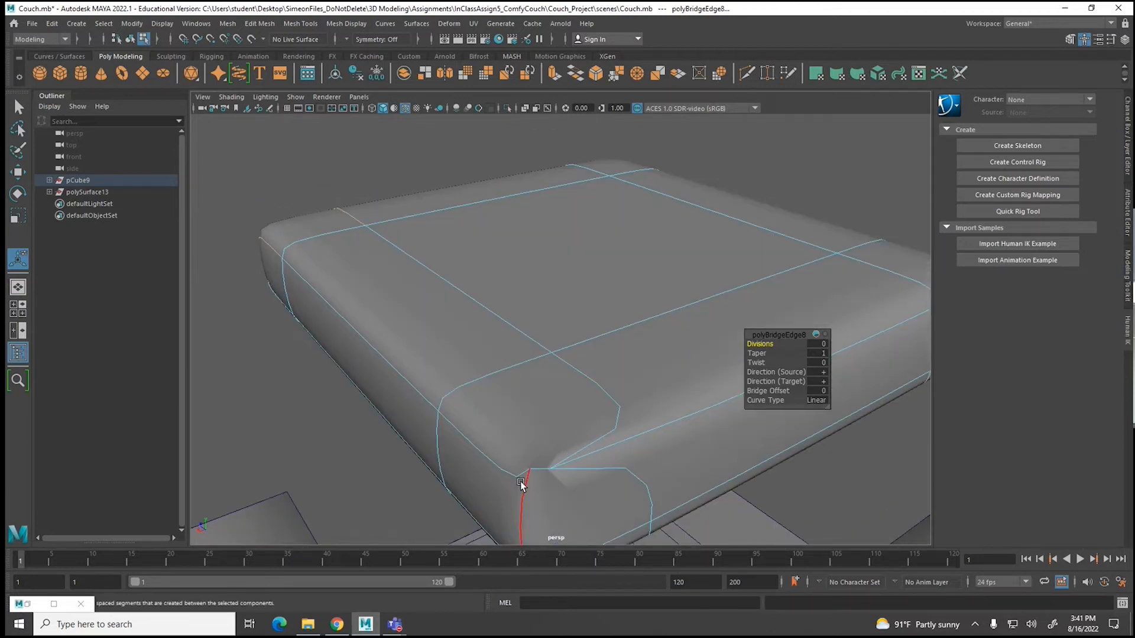
Step: Merge the middle top vertex at the cushion's front corner in the unsmoothed mesh and preview the smoothing again
key(1)
right_drag(523, 300, 469, 300)
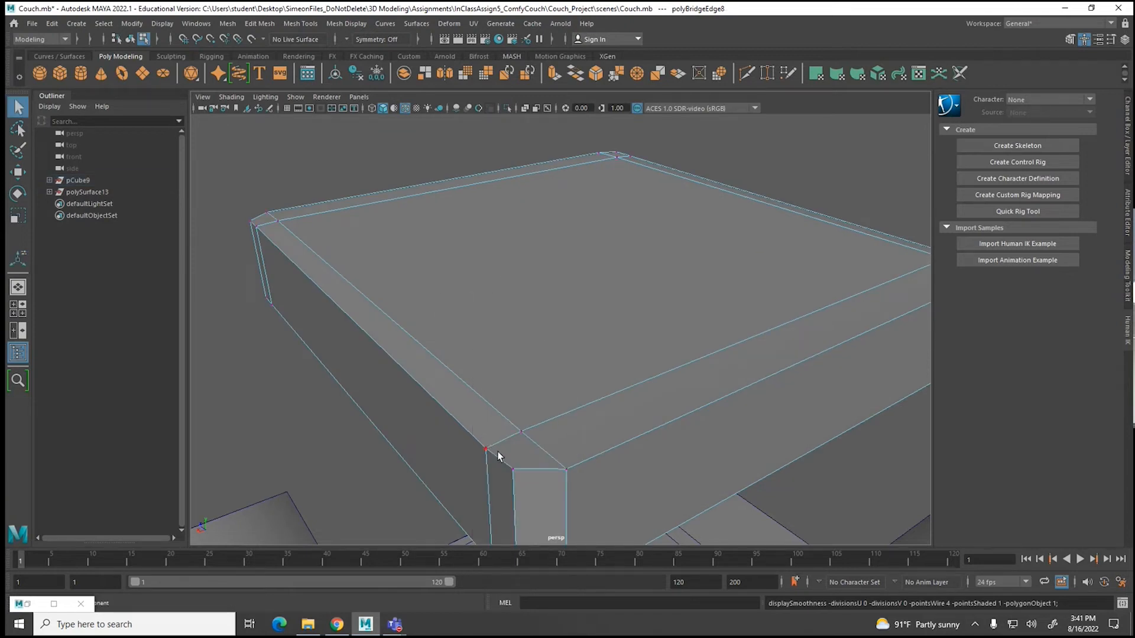
click(513, 469)
click(259, 24)
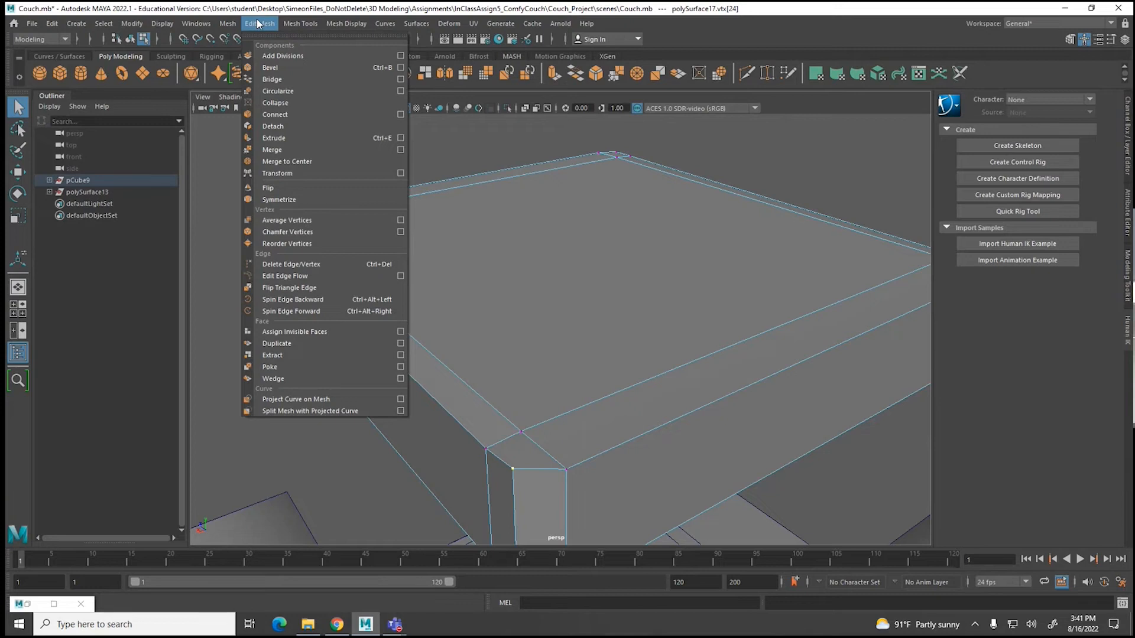
click(271, 149)
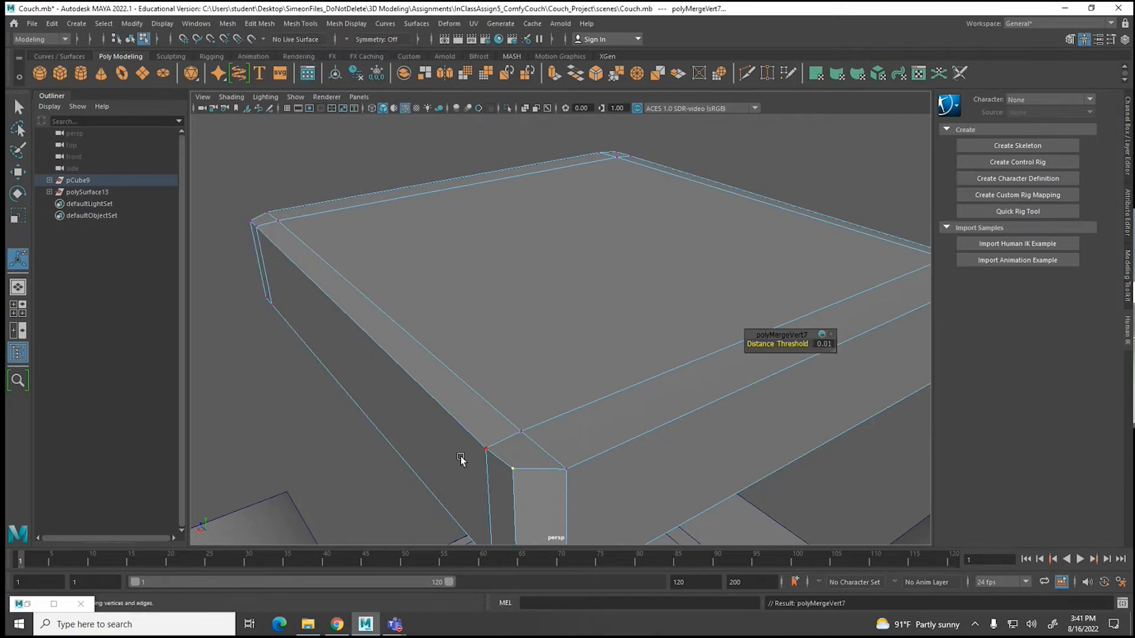
key(3)
Step: Merge the neighbouring top vertex of the front corner, repeat the merge in the unsmoothed display, and preview the smoothing
click(559, 481)
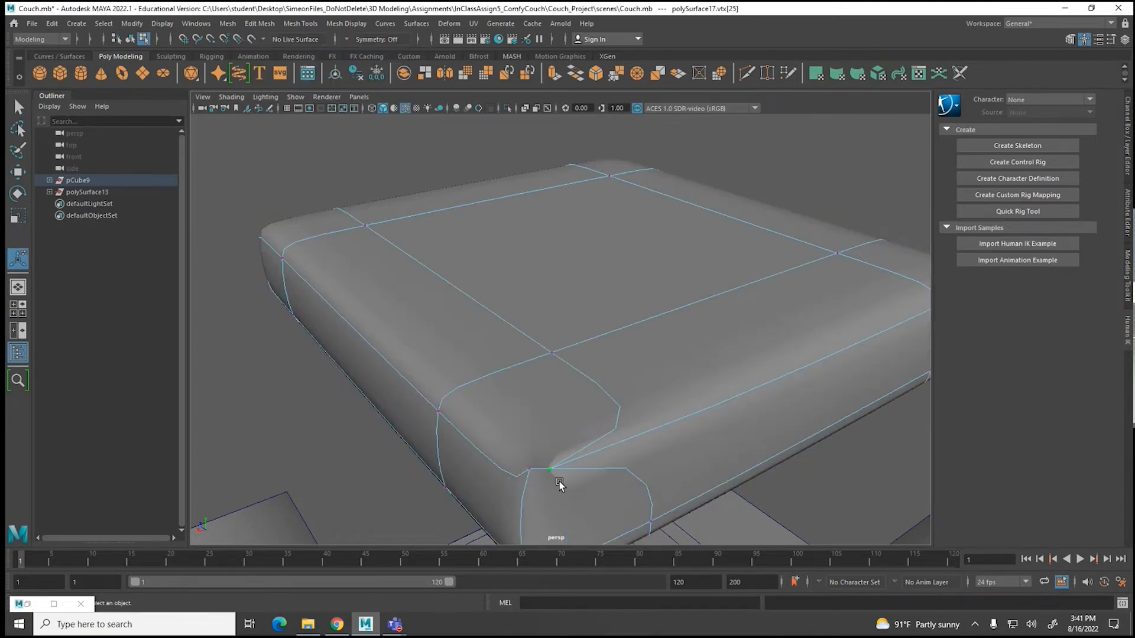
key(g)
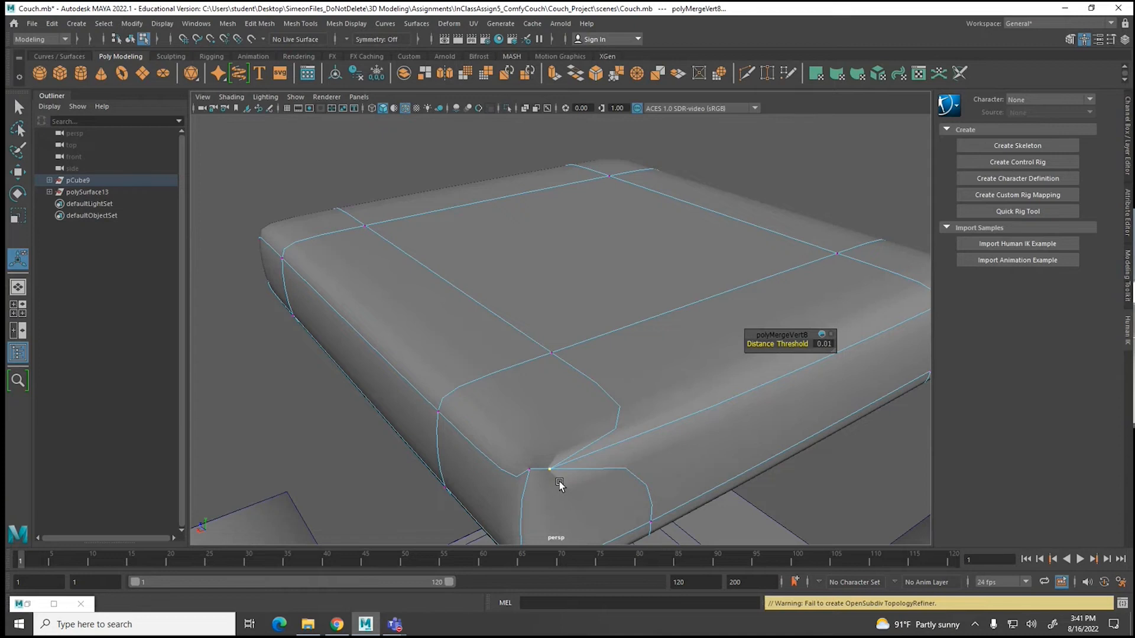
right_click(561, 474)
key(1)
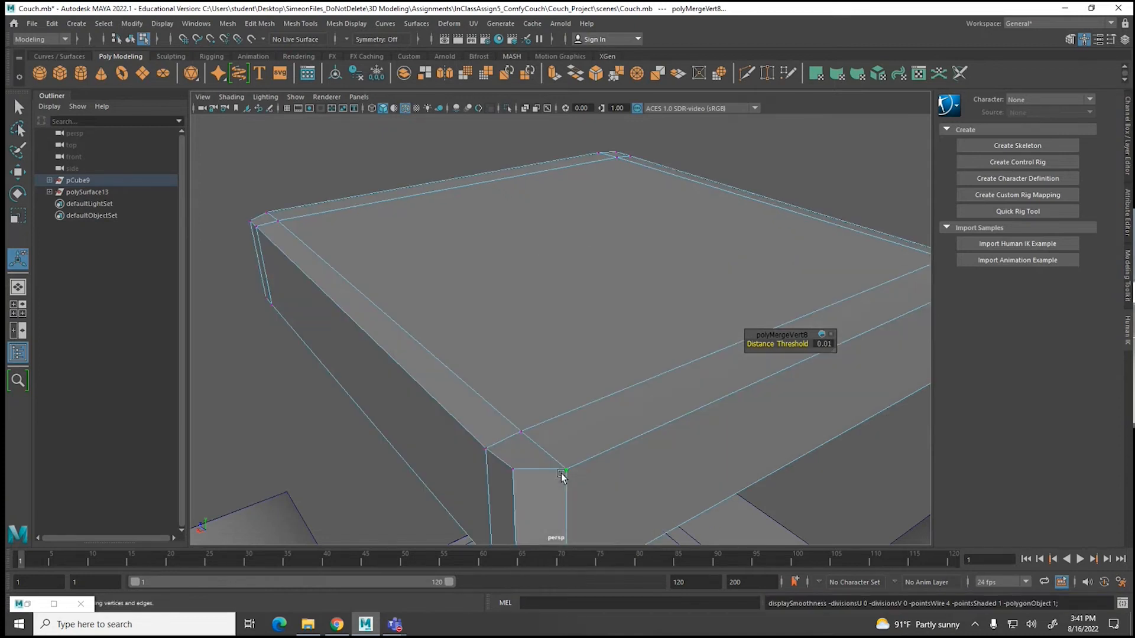
click(568, 472)
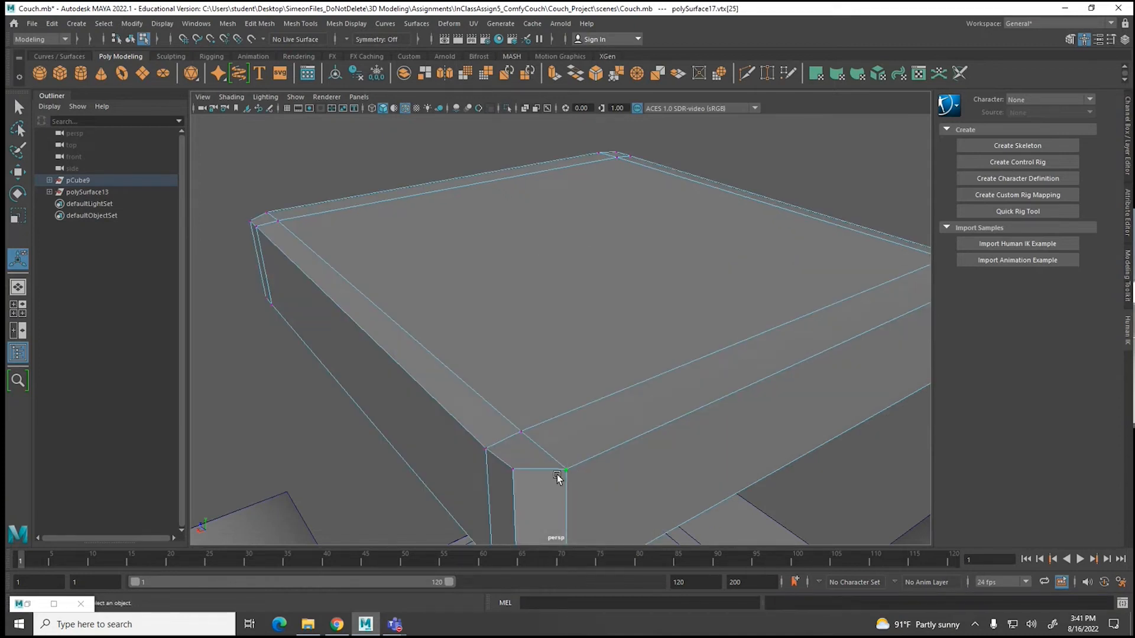
click(260, 23)
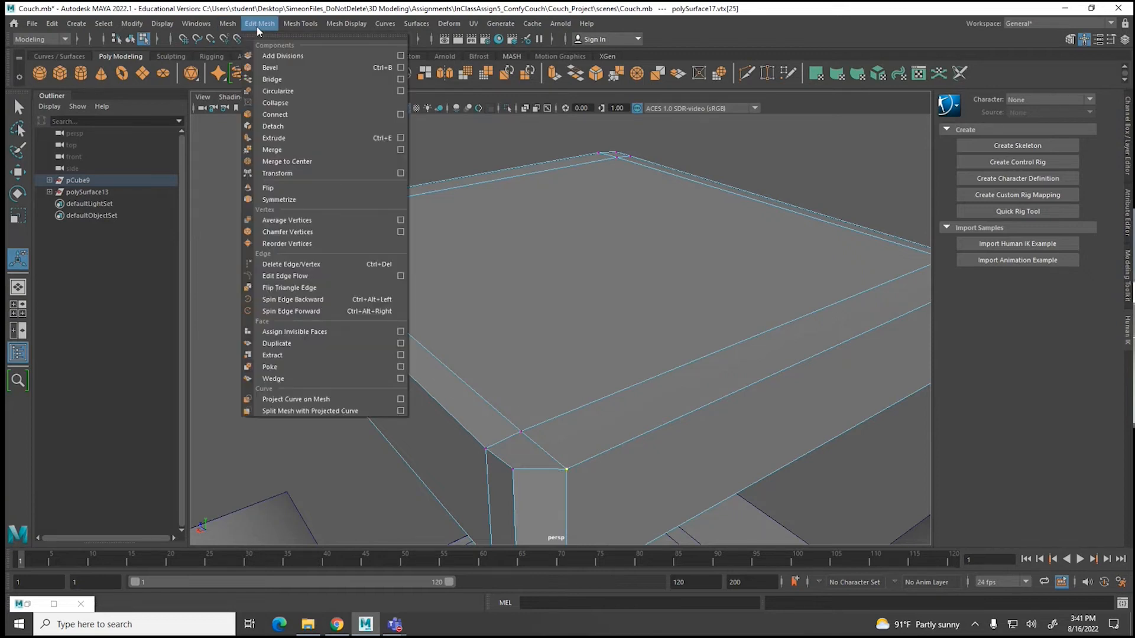
click(278, 150)
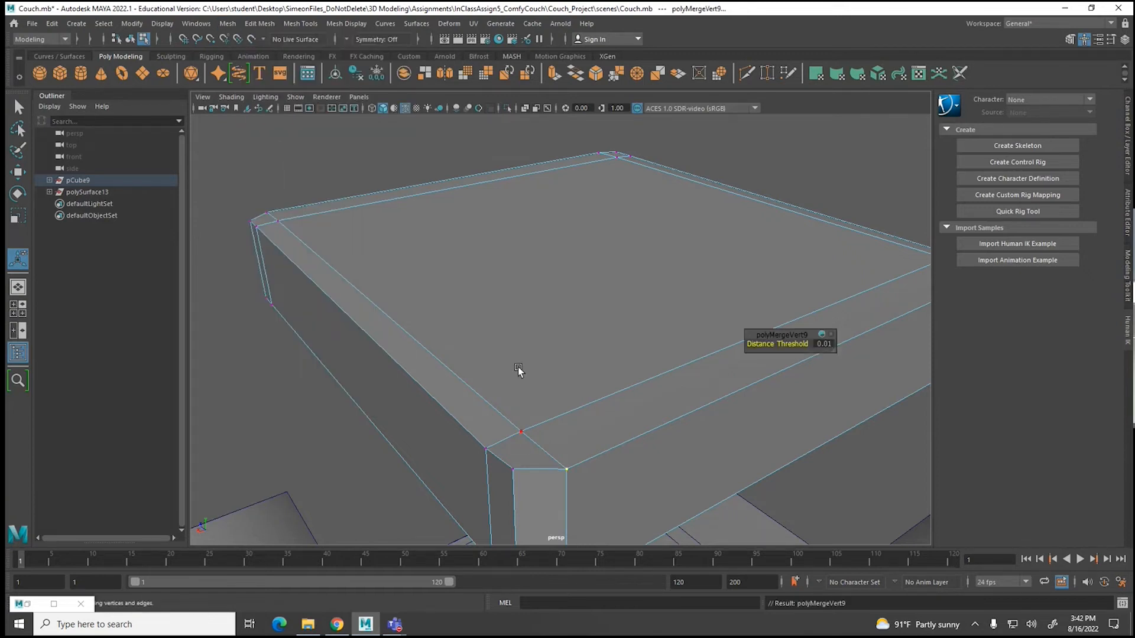
key(3)
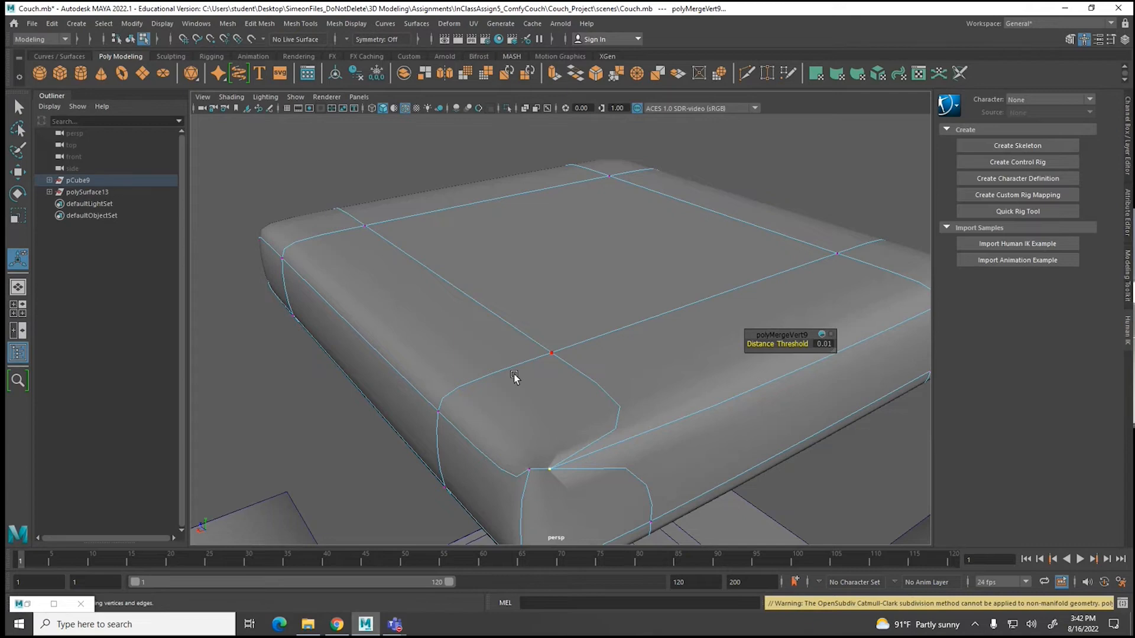
Step: Delete the narrow vertical face at the cushion's front corner in the unsmoothed mesh
alt+drag(537, 475, 577, 424)
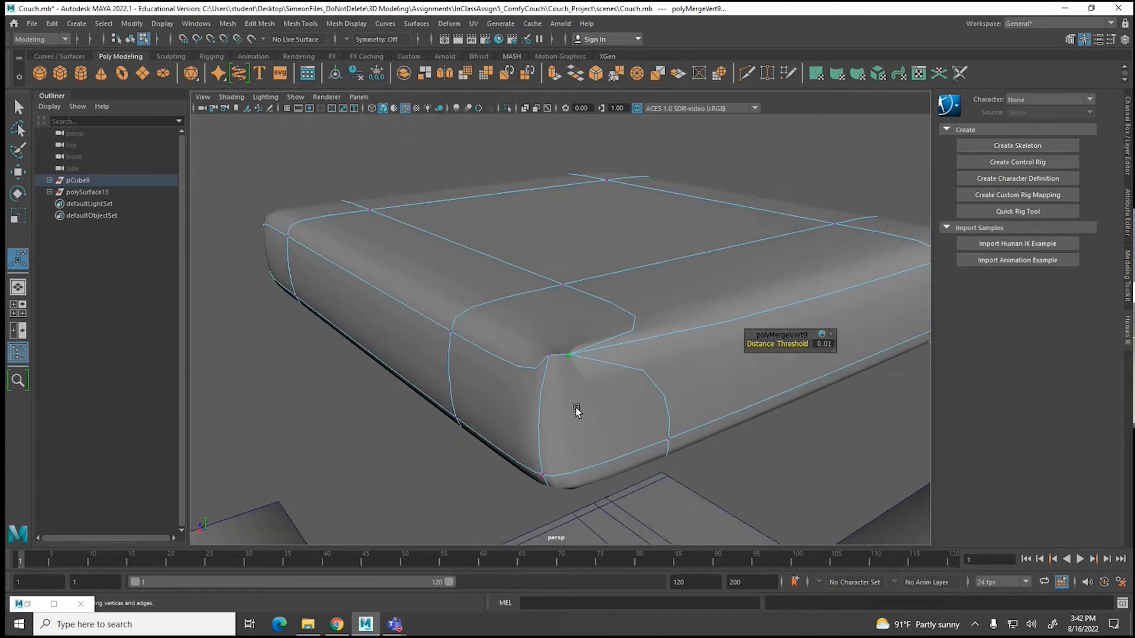
key(1)
right_drag(562, 377, 561, 336)
click(556, 405)
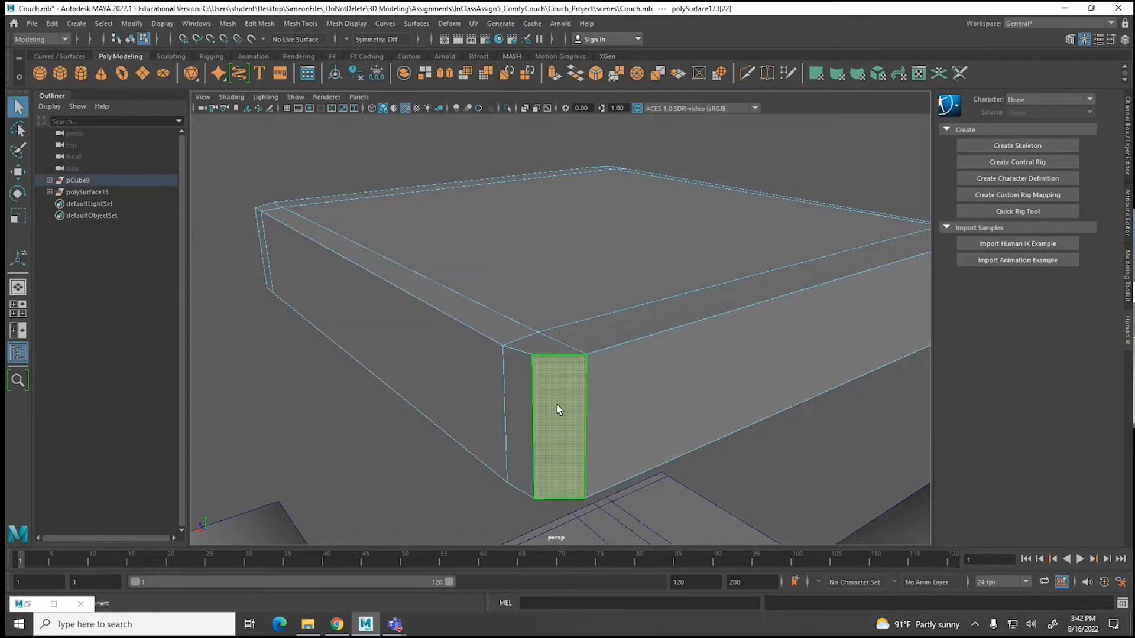
key(Delete)
Step: Bridge the upper and lower edges of the corner hole with 0 divisions and display the cushion smoothed
right_drag(533, 408, 526, 269)
double_click(517, 360)
click(558, 467)
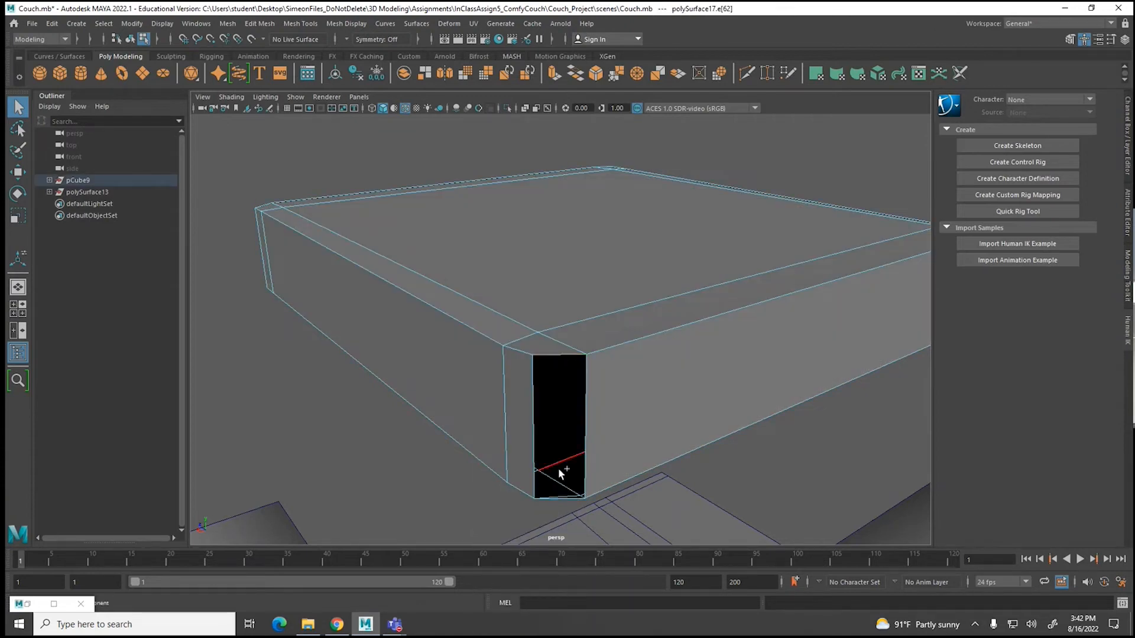
alt+drag(506, 489, 511, 512)
alt+middle_drag(513, 504, 516, 462)
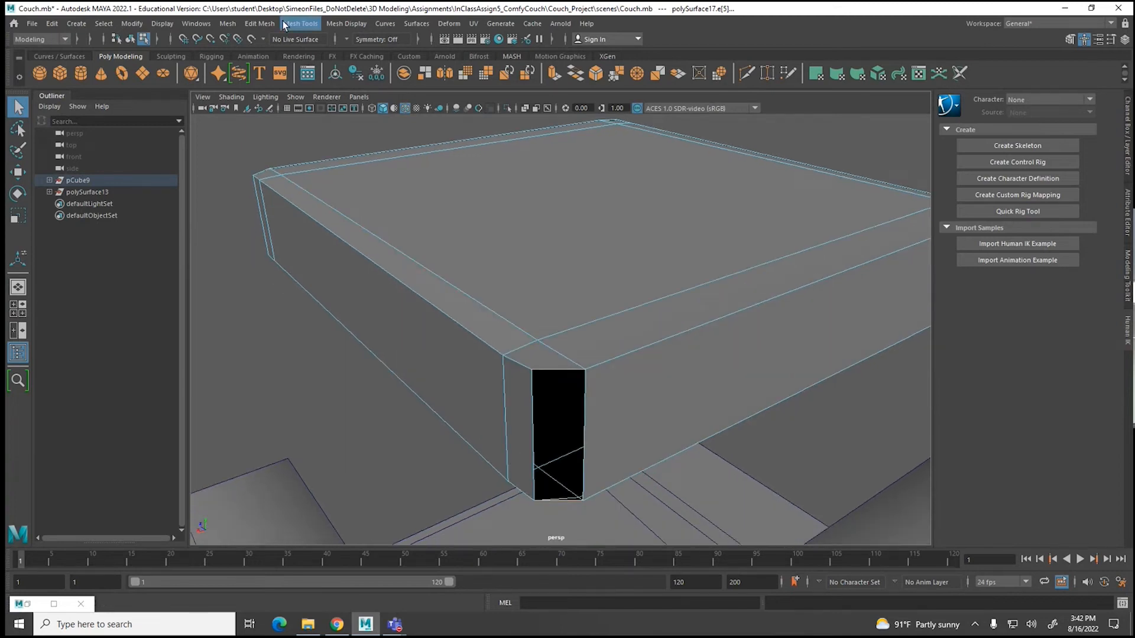
click(260, 24)
click(269, 80)
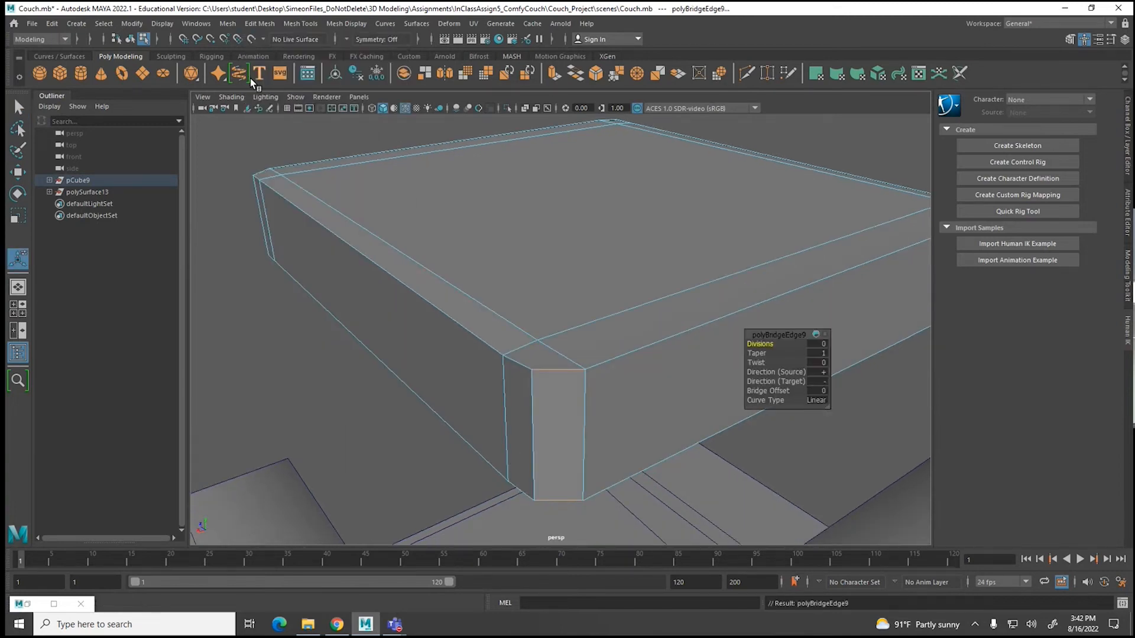
key(3)
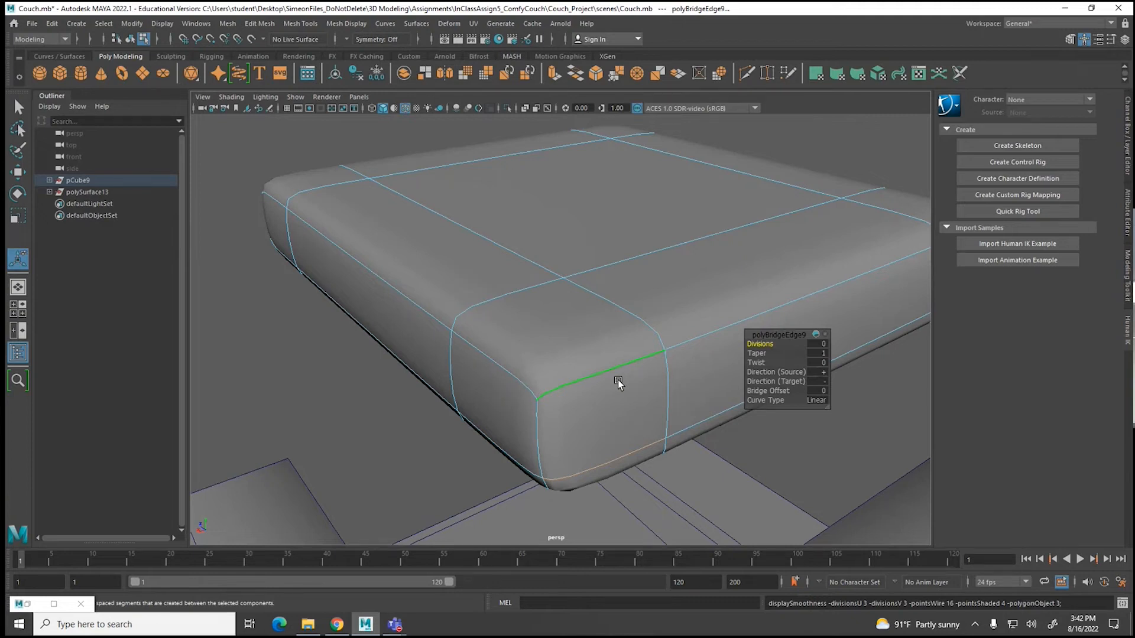
scroll(620, 387, down, 5)
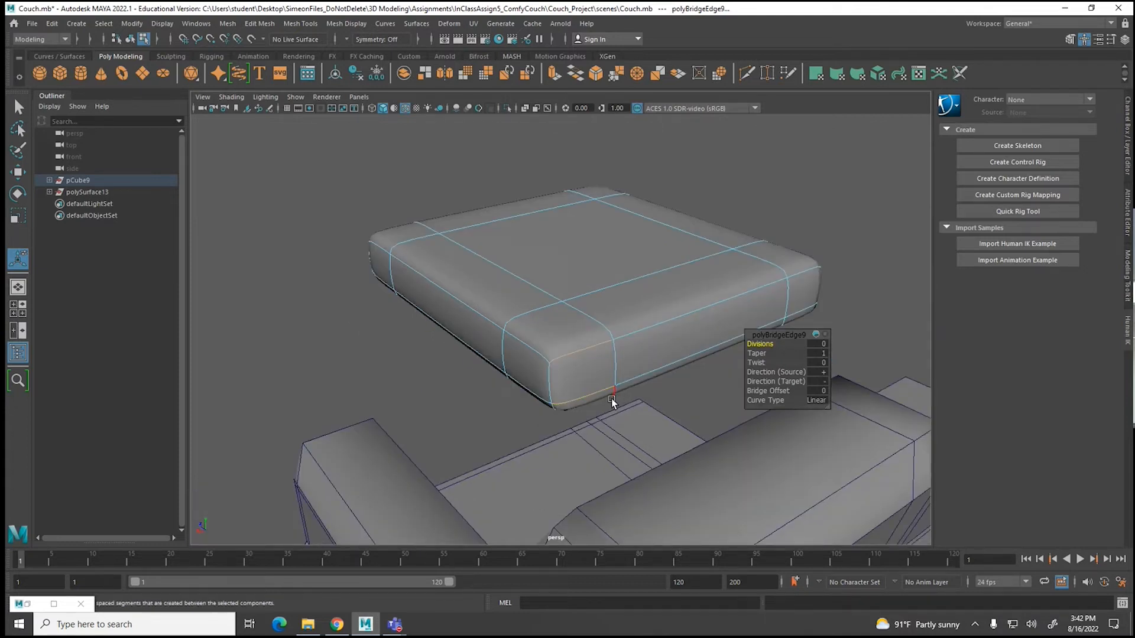
mouse_move(528, 309)
alt+mouse_down()
mouse_move(557, 329)
mouse_move(612, 332)
mouse_move(899, 319)
mouse_move(519, 331)
mouse_move(538, 311)
alt+mouse_up()
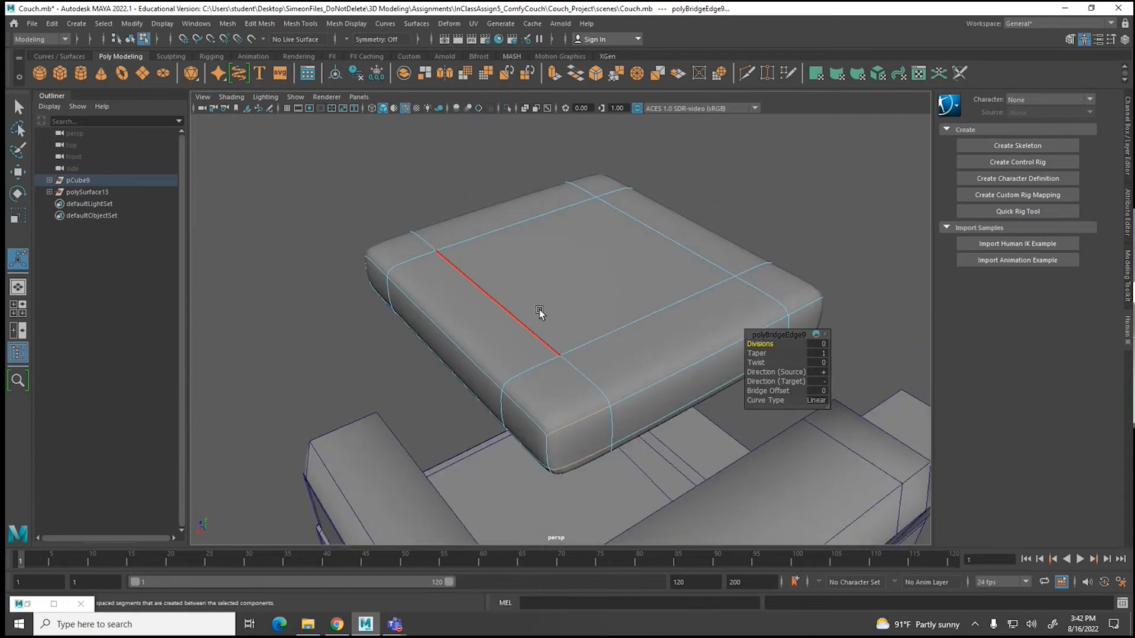
Step: Extrude the cushion's central top face, scale the new face inward and raise it slightly
right_click(563, 285)
click(564, 318)
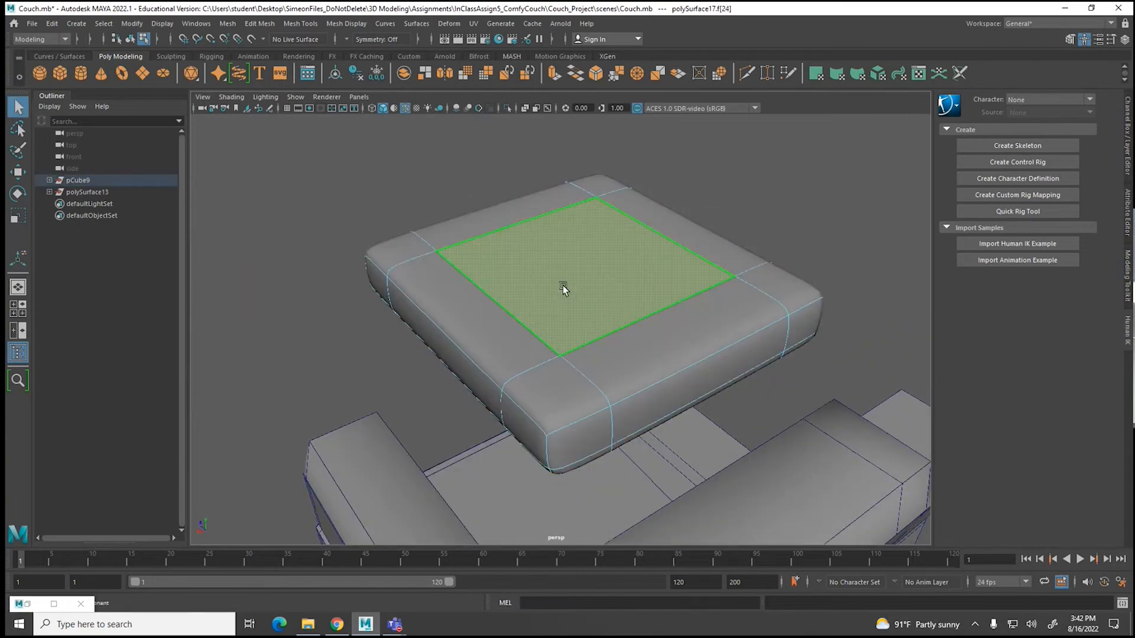
click(572, 251)
key(w)
drag(583, 215, 648, 442)
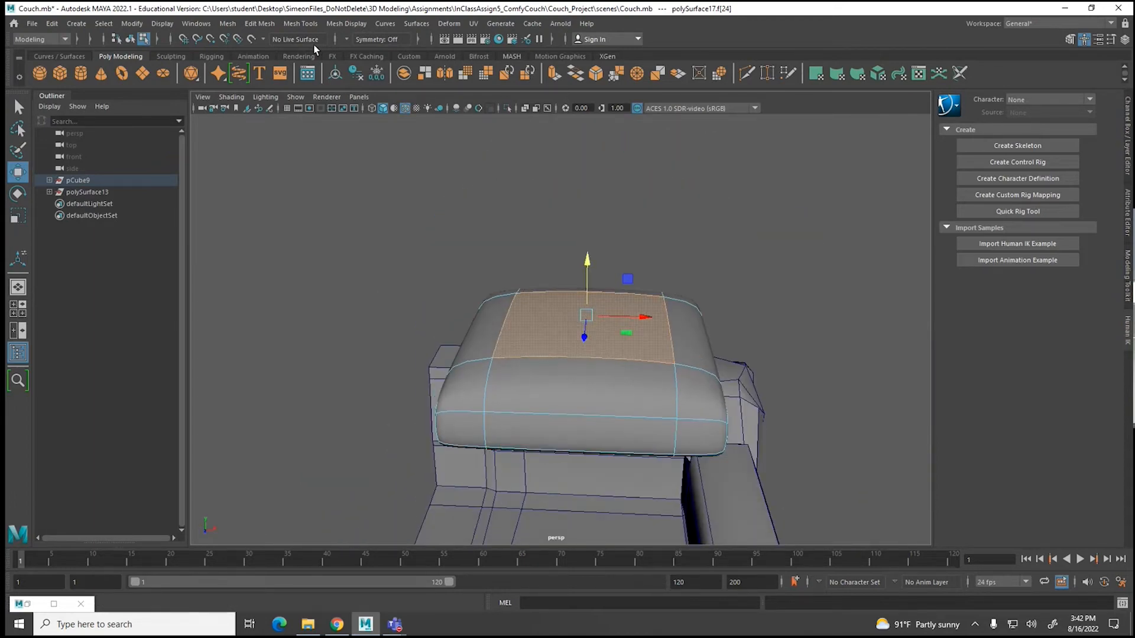
click(271, 24)
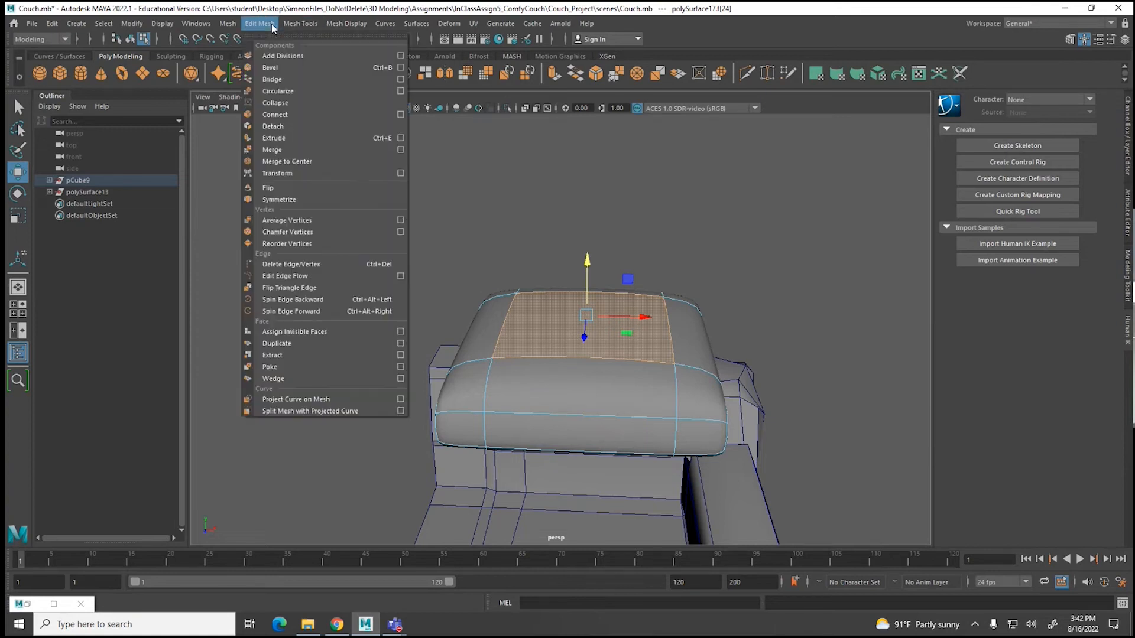
click(274, 140)
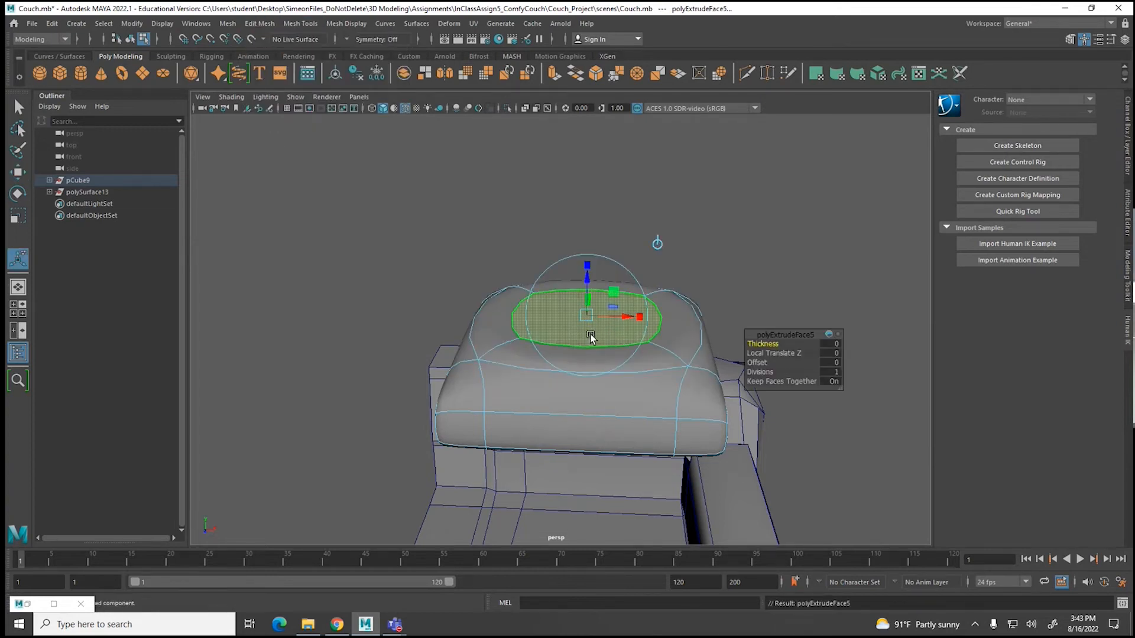
key(r)
drag(586, 315, 557, 338)
key(w)
mouse_move(589, 264)
mouse_down()
mouse_move(593, 287)
mouse_move(597, 265)
mouse_up()
Step: Extrude the inner top face again, sink it with a Local Translate Z of -1.787, and display the cushion unsmoothed
key(ctrl+e)
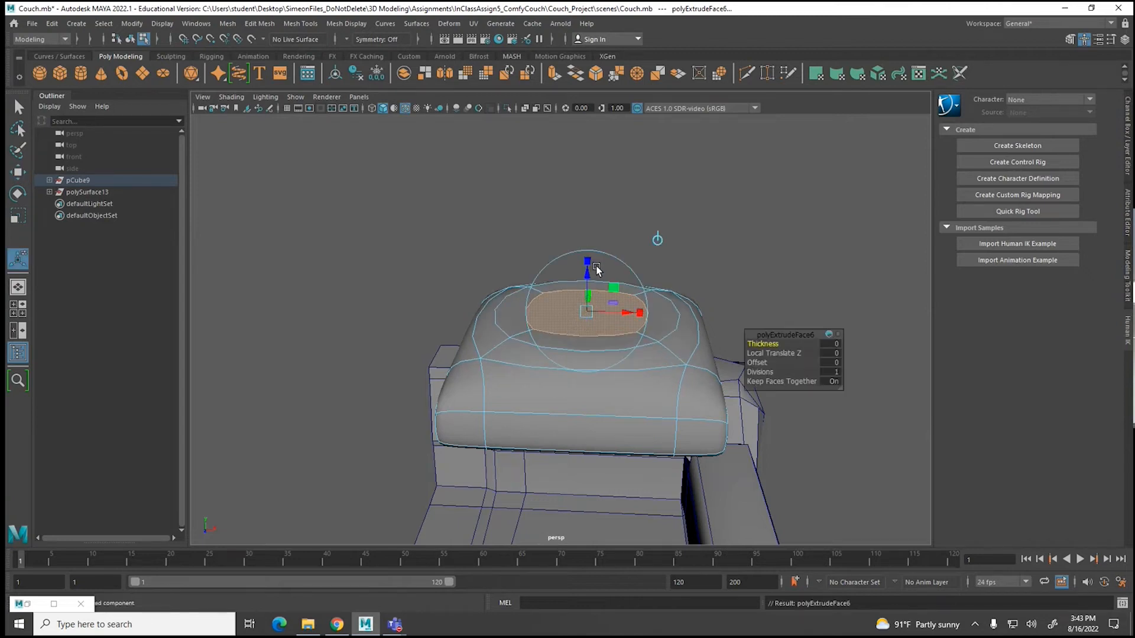
drag(588, 273, 589, 307)
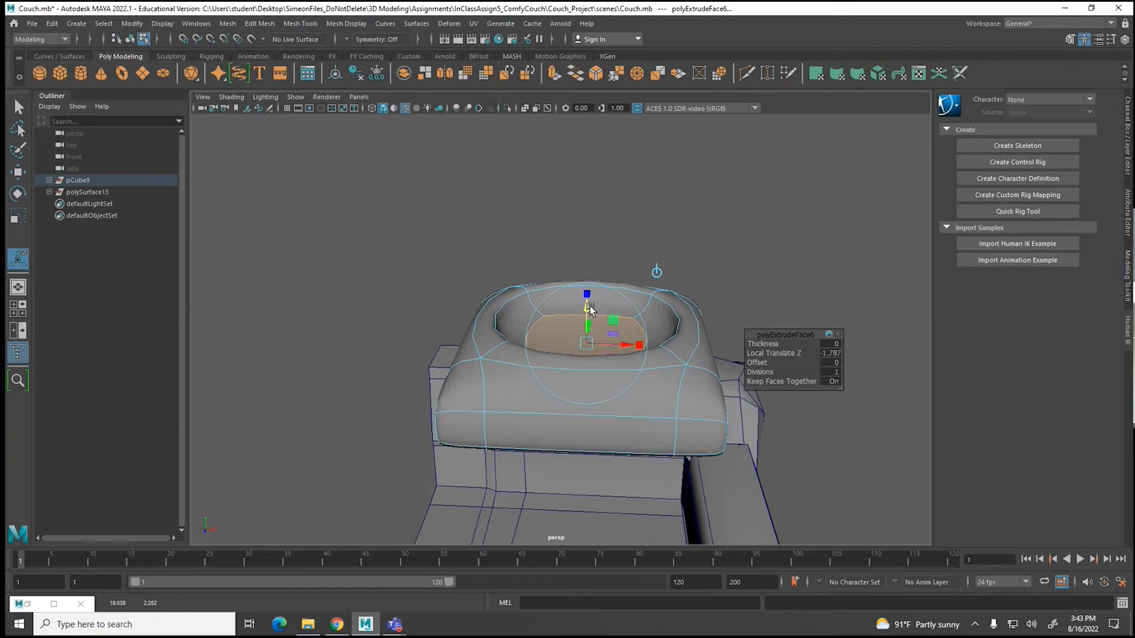
key(1)
alt+drag(647, 367, 570, 391)
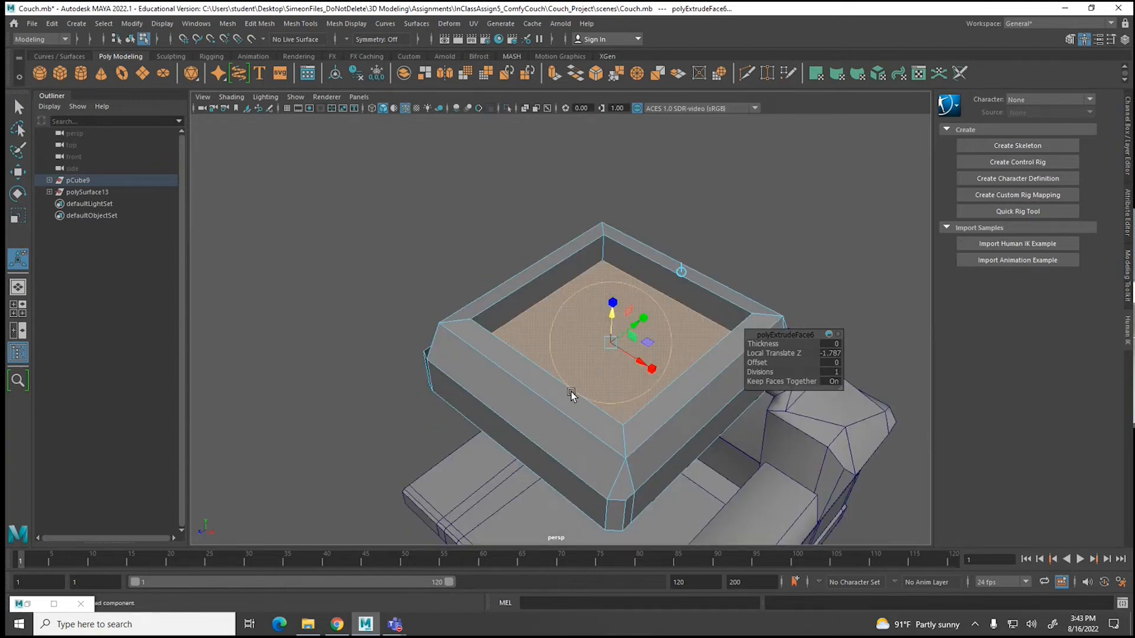
Step: Scale the recessed face down to a tiny square at the cushion's centre, checking the shape in smoothed display
key(r)
drag(612, 343, 575, 340)
key(3)
mouse_move(507, 380)
alt+mouse_down()
mouse_move(592, 370)
mouse_move(610, 337)
mouse_move(530, 344)
mouse_move(502, 384)
alt+mouse_up()
click(598, 324)
drag(597, 324, 568, 335)
key(1)
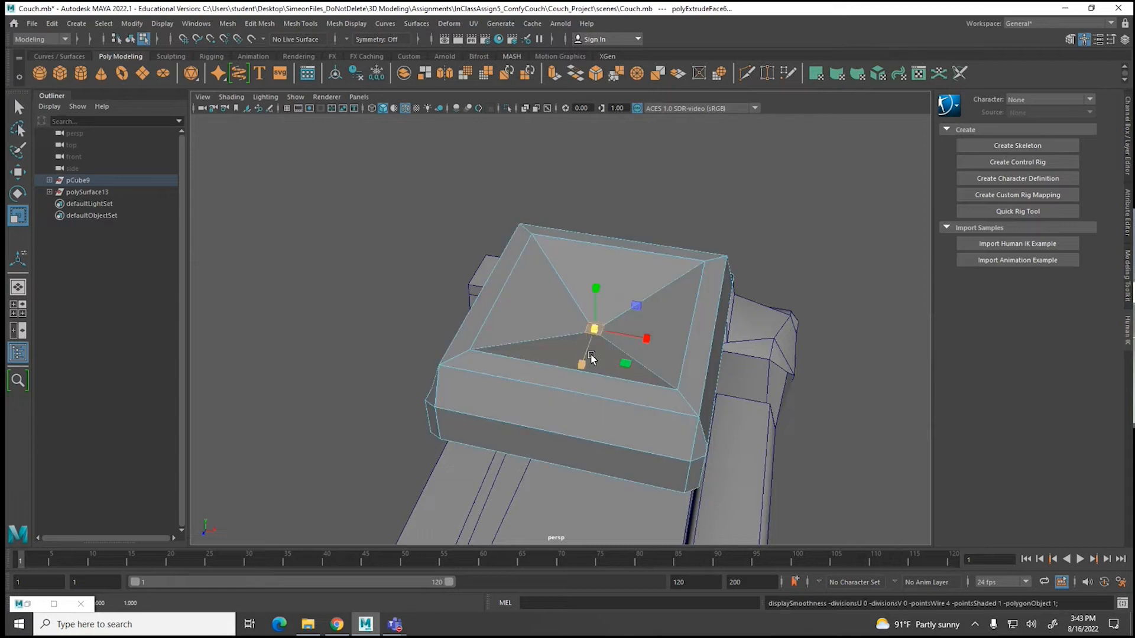
Step: Move the two opposite side edges of the recess opening inward toward the centre
scroll(532, 325, up, 3)
right_drag(469, 289, 462, 253)
click(481, 274)
key(q)
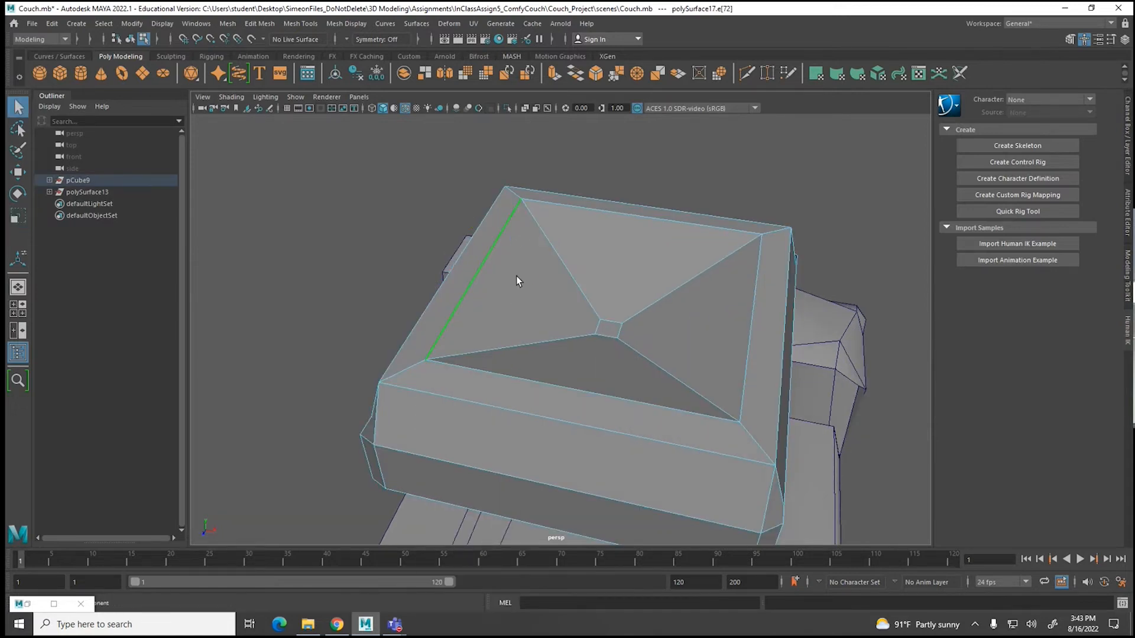
key(w)
drag(525, 277, 540, 278)
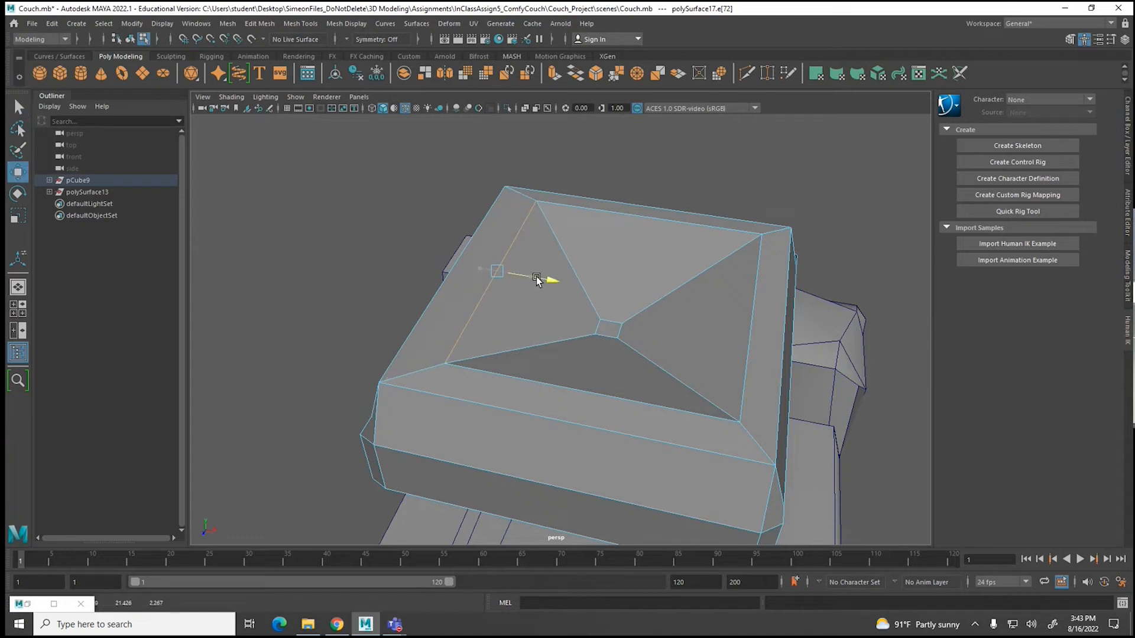
click(754, 300)
drag(776, 319, 761, 314)
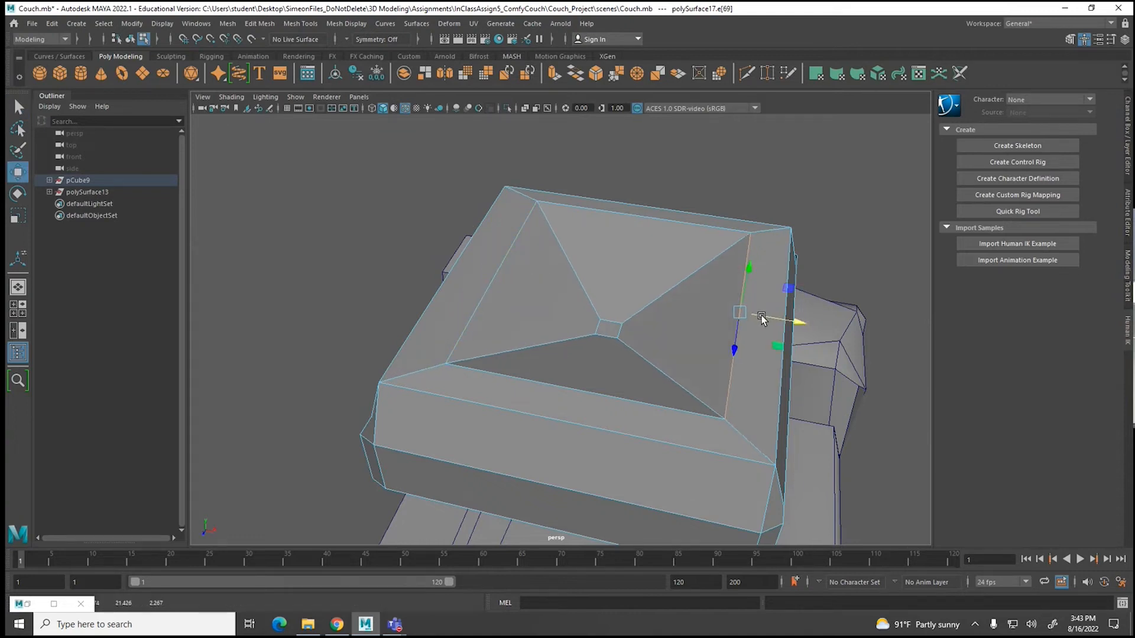
Step: Move the four corner vertices of the recess opening diagonally inward toward the centre
right_drag(474, 300, 417, 300)
click(446, 363)
drag(445, 363, 469, 352)
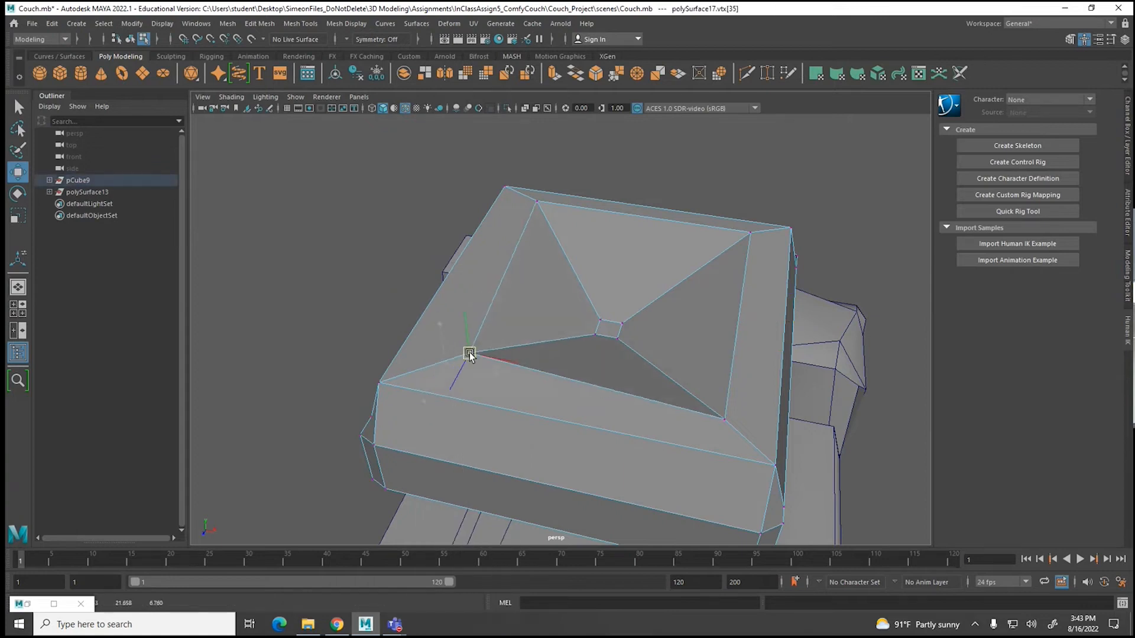
click(750, 244)
drag(750, 236, 731, 249)
click(535, 204)
drag(538, 204, 550, 216)
click(724, 417)
drag(724, 417, 715, 403)
Step: Extrude the tiny centre face and scale it in slightly, then extrude it up by 0.314 as a button stem
mouse_move(608, 342)
right_down()
mouse_move(609, 266)
mouse_move(609, 333)
right_up()
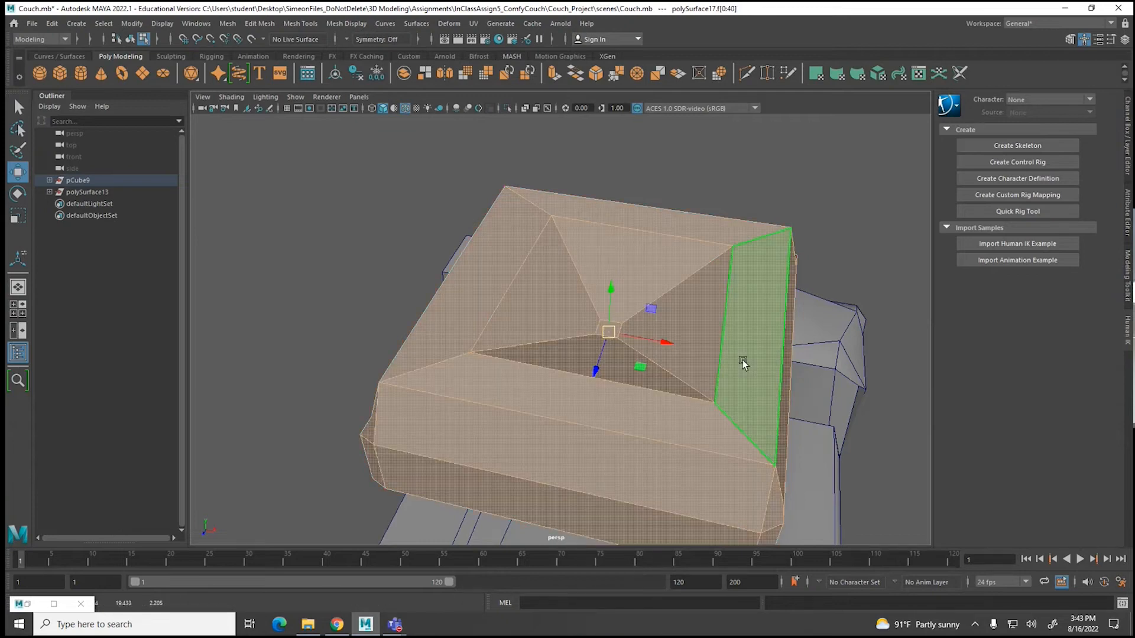
click(825, 245)
click(608, 332)
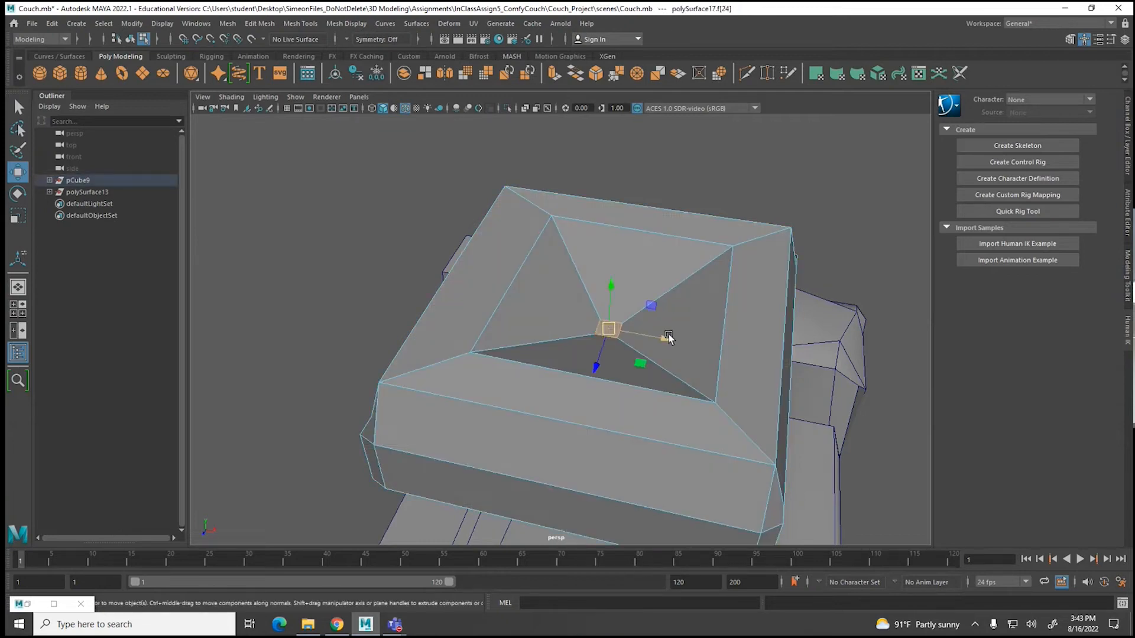
click(259, 23)
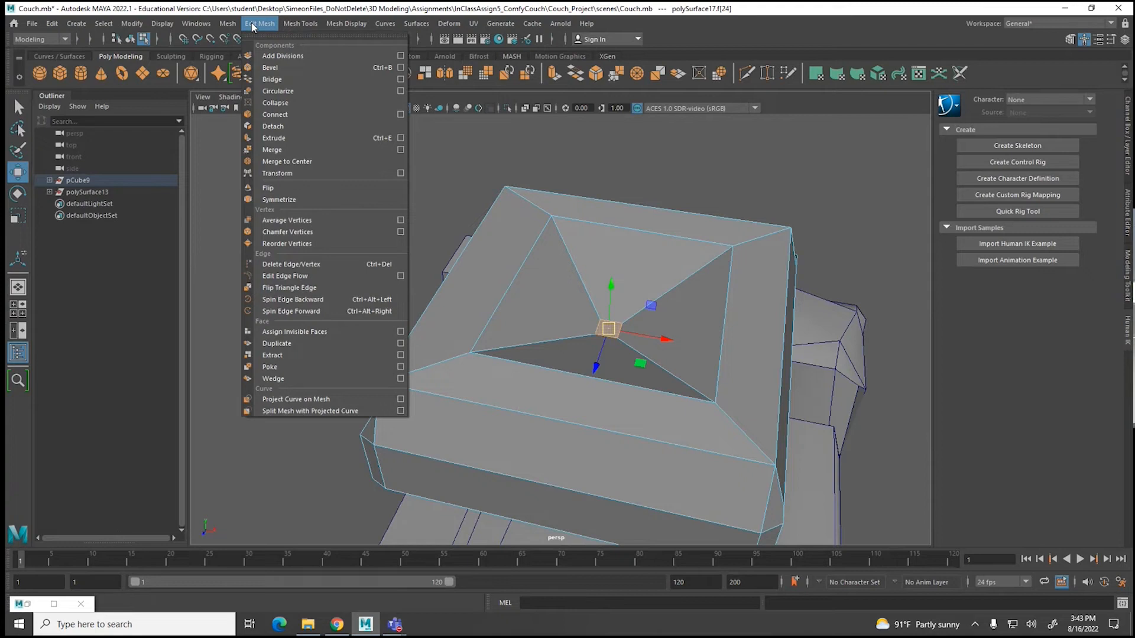
click(256, 139)
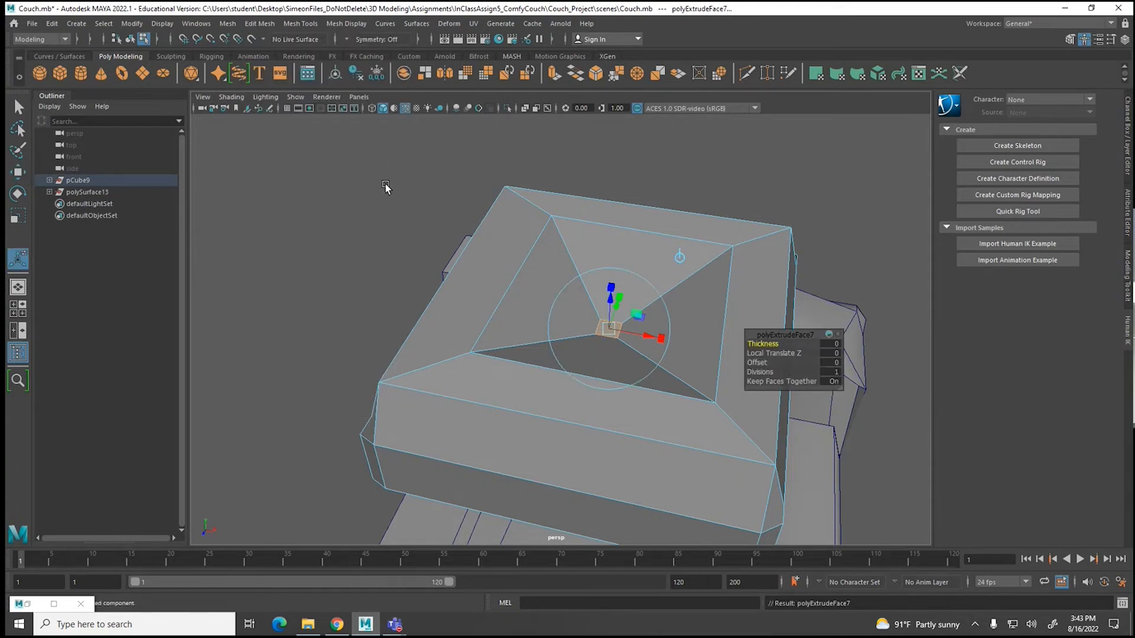
key(r)
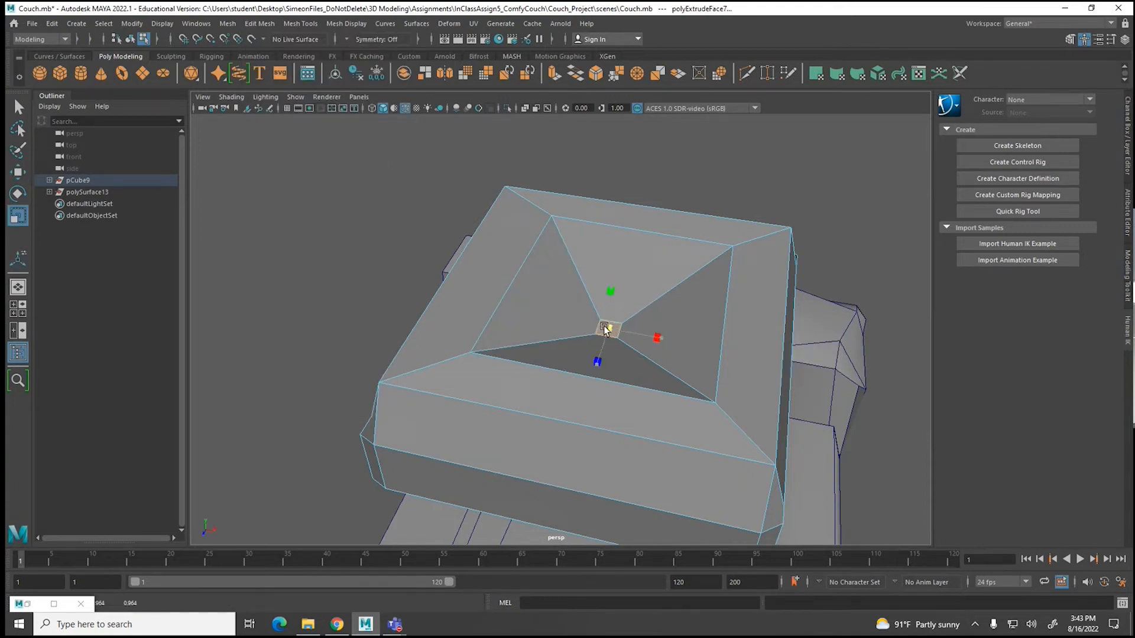
drag(602, 326, 602, 327)
key(ctrl+e)
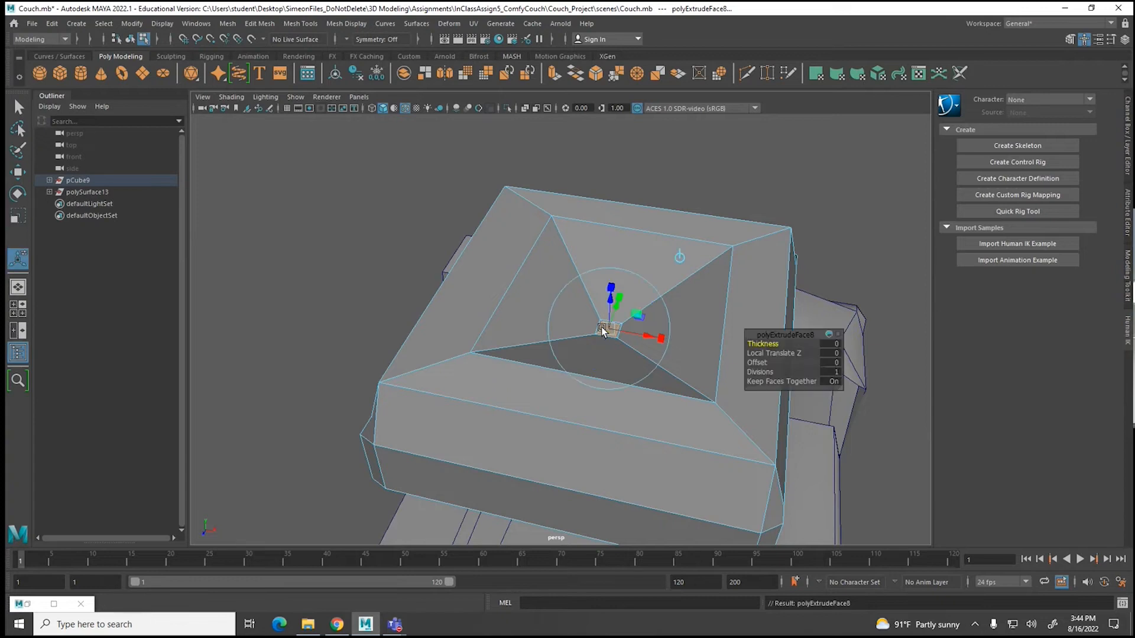
drag(608, 297, 608, 290)
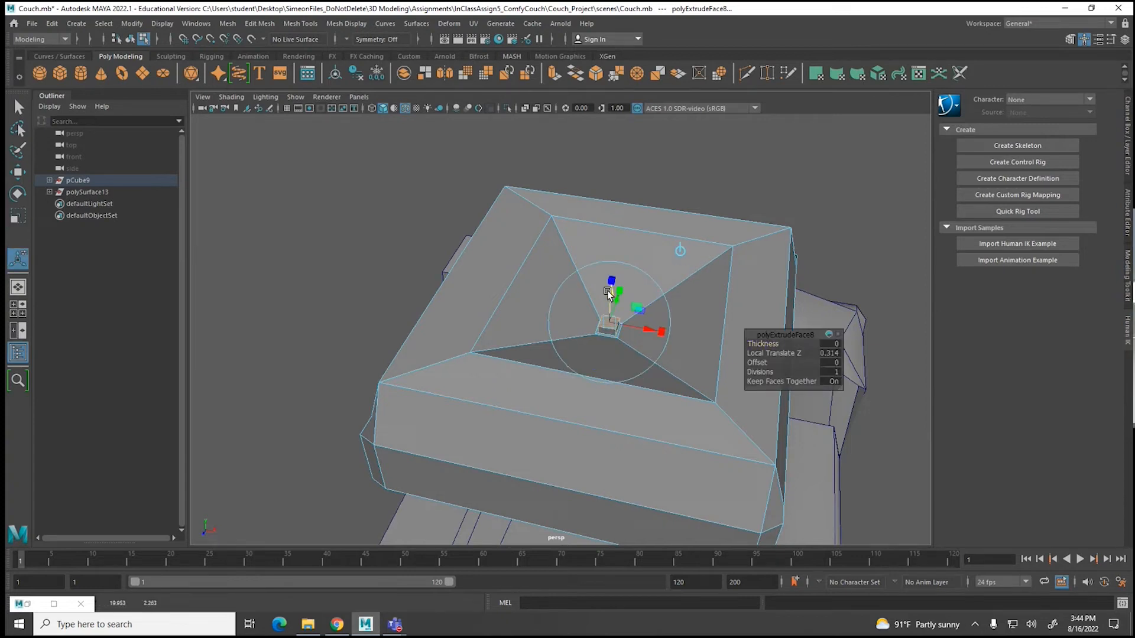
Step: Extrude the stem's top face and scale it wider, then extrude it up by 0.593 as the button's cap
key(ctrl+e)
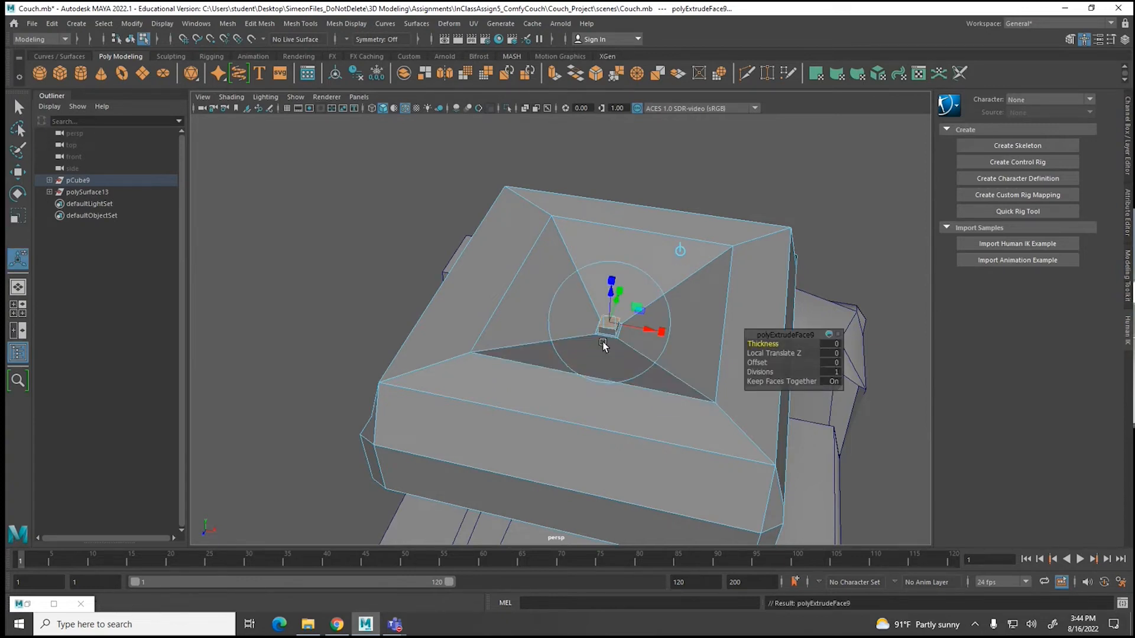
key(r)
drag(622, 321, 627, 322)
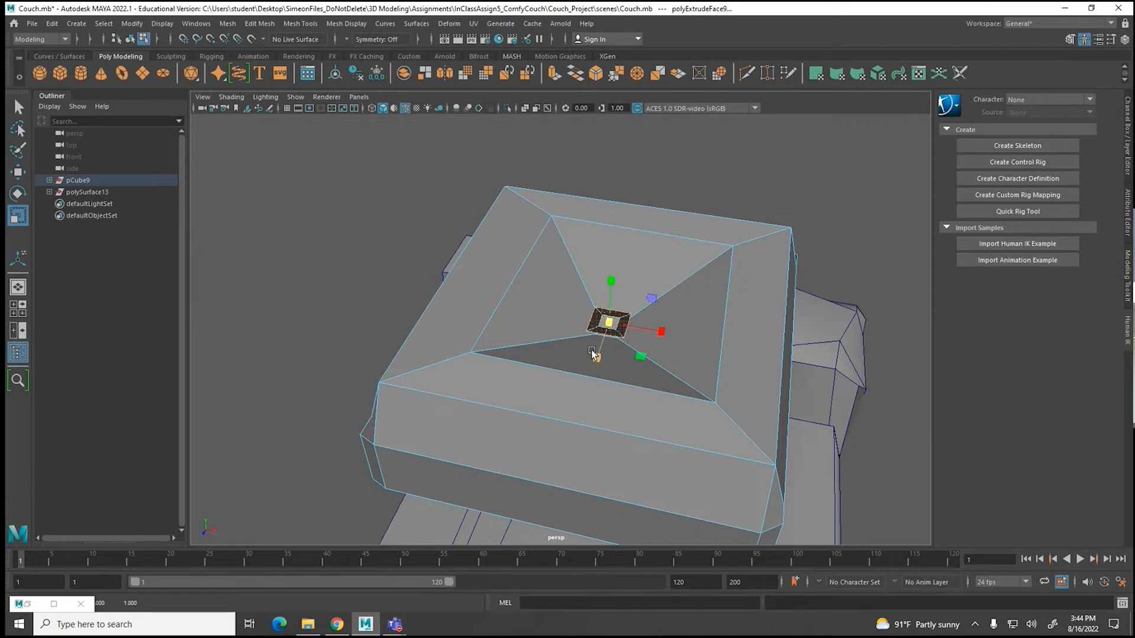
key(ctrl+e)
drag(614, 287, 613, 282)
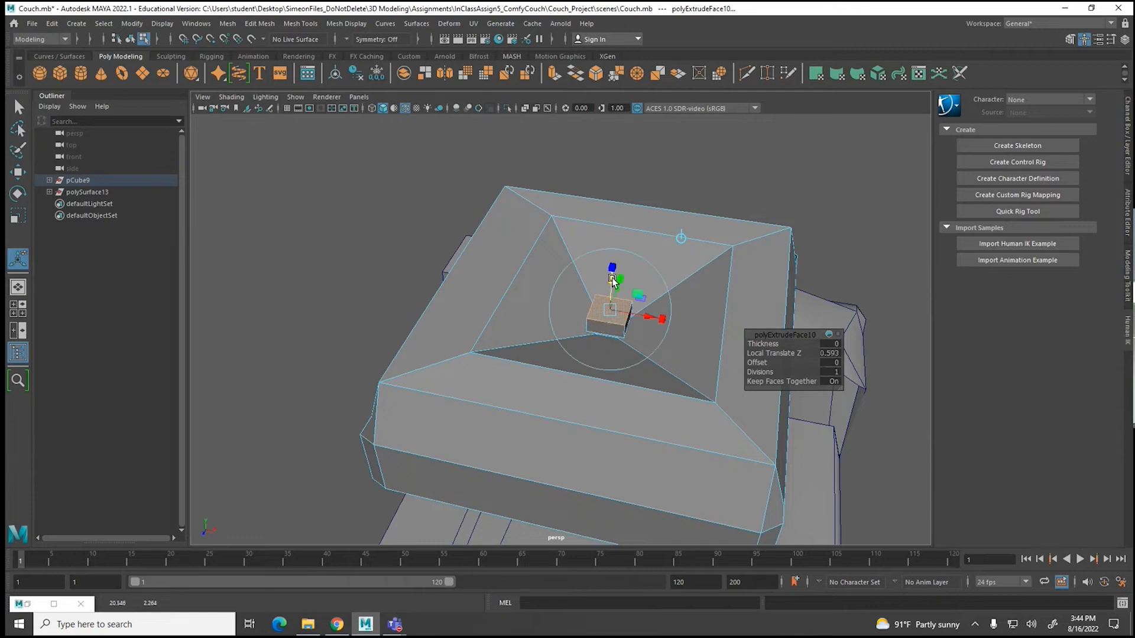
Step: Extrude the button's top face once more, scale it inward and raise it slightly
key(ctrl+e)
key(r)
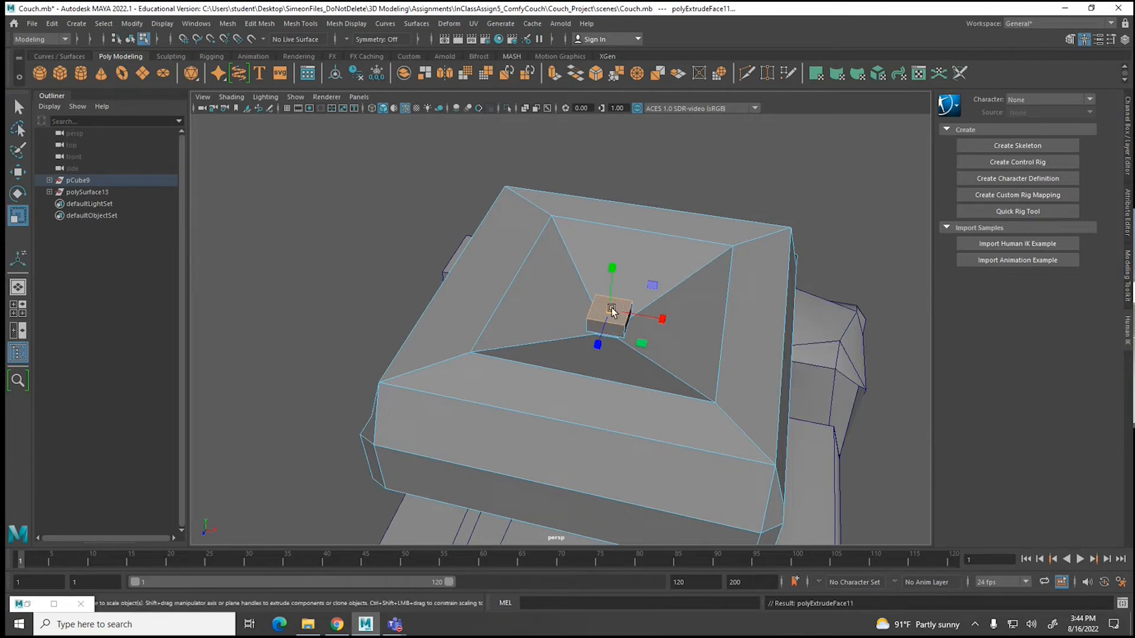
drag(611, 316, 613, 273)
key(w)
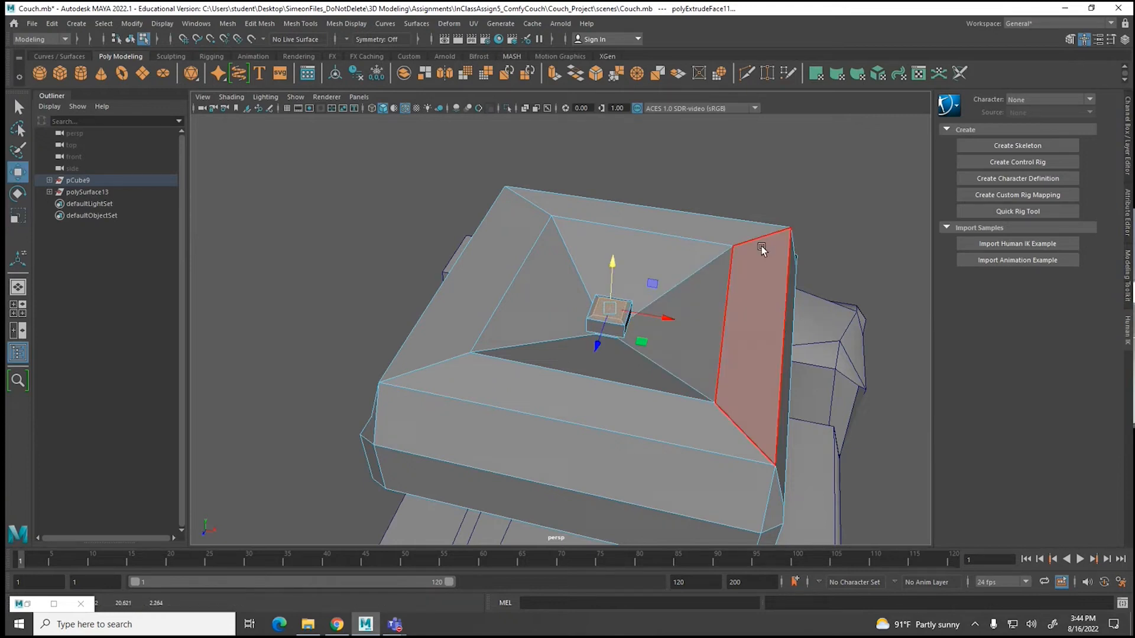
click(765, 204)
Step: Display the cushion smoothed, return to object mode and inspect the button in its recess up close
scroll(738, 300, down, 3)
alt+drag(736, 300, 691, 350)
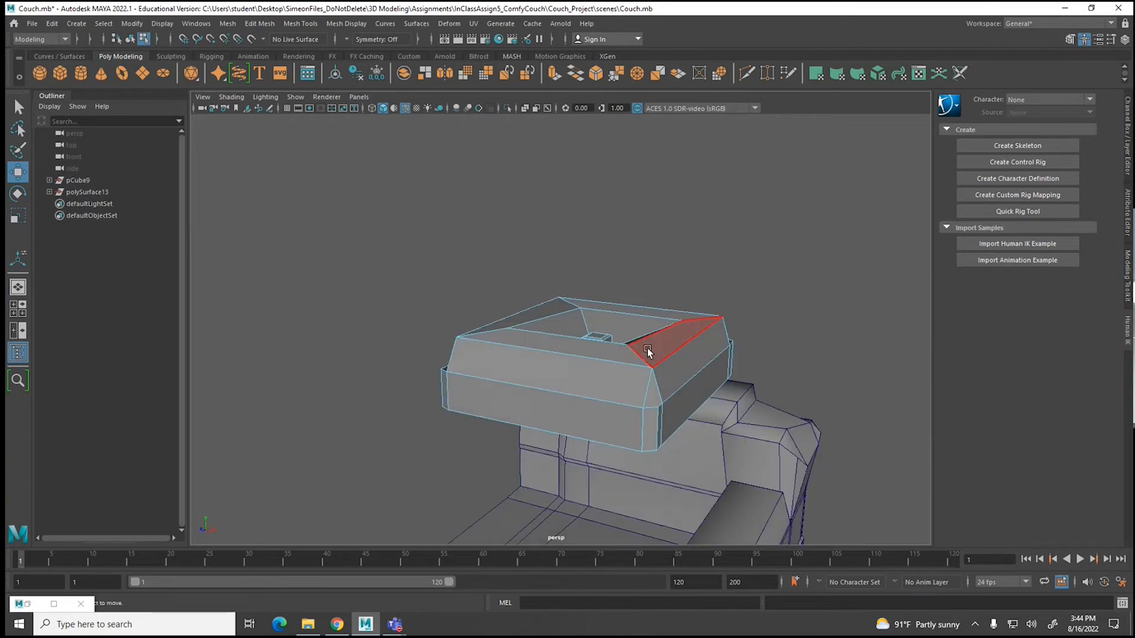
key(3)
right_drag(646, 349, 685, 295)
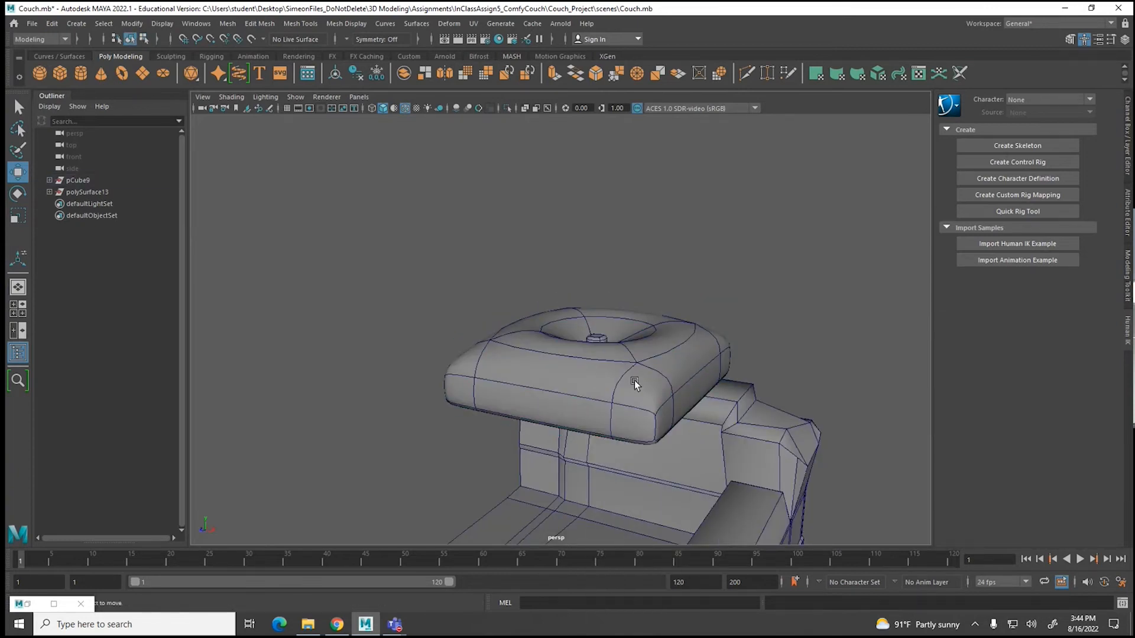
alt+drag(678, 385, 612, 403)
scroll(613, 395, up, 5)
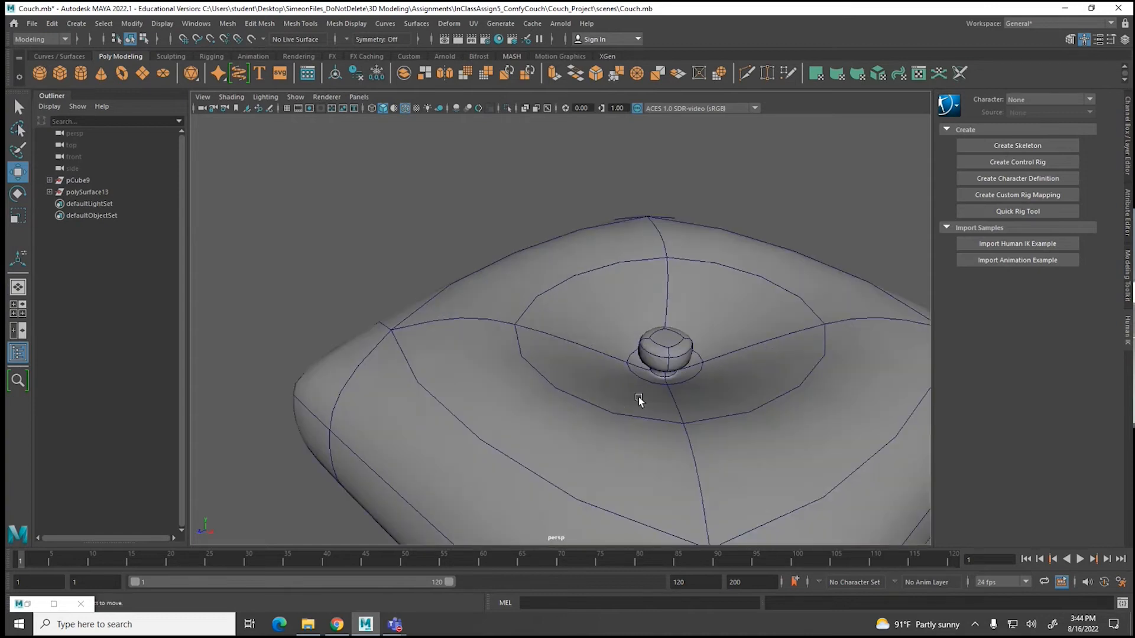
Step: Raise the vertices of the small ring around the button's base on the smoothed cushion
click(638, 396)
right_drag(638, 300, 590, 299)
click(627, 361)
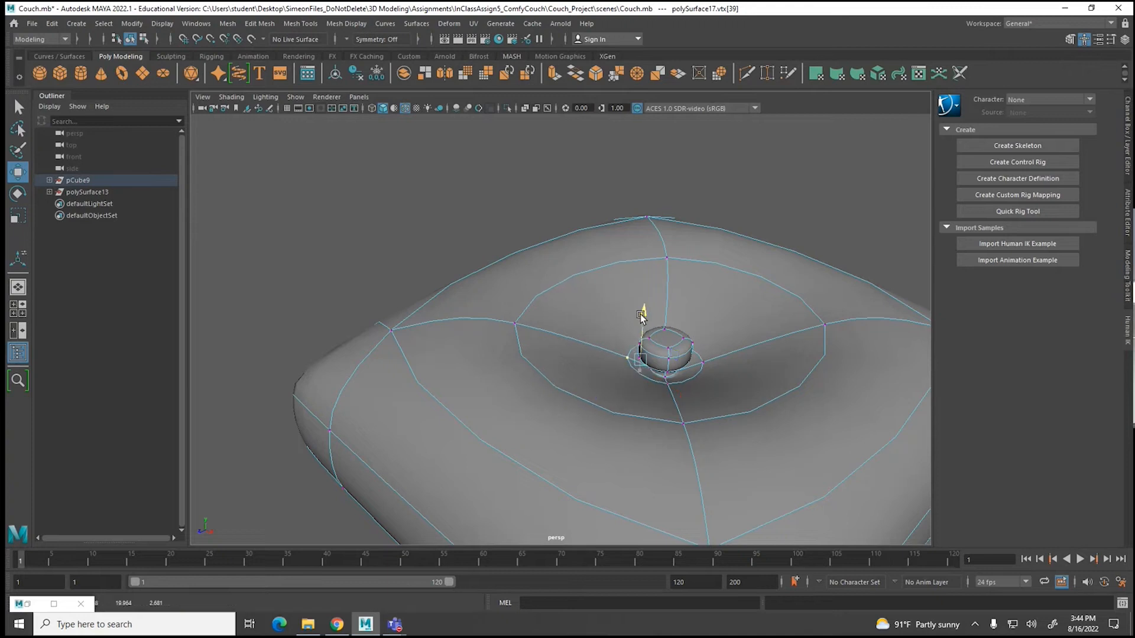
click(705, 343)
Step: Reposition the vertices around the rim of the recess one by one to even out the opening
click(685, 422)
drag(695, 442, 702, 363)
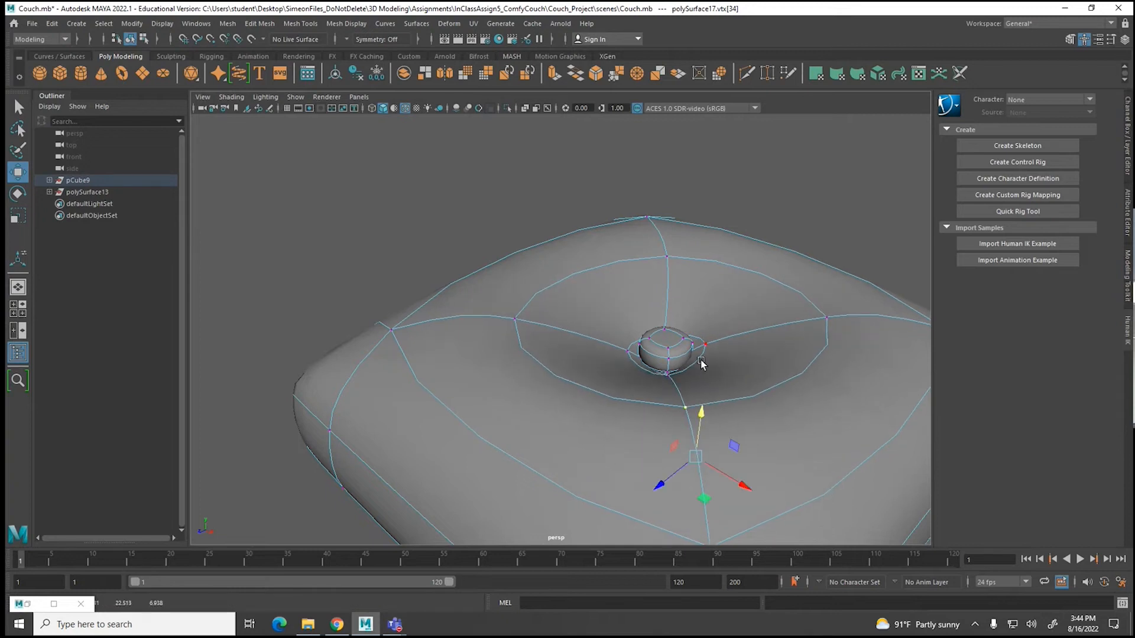
click(665, 259)
drag(673, 223, 713, 243)
click(832, 321)
drag(886, 332, 797, 364)
alt+drag(640, 428, 624, 370)
click(542, 338)
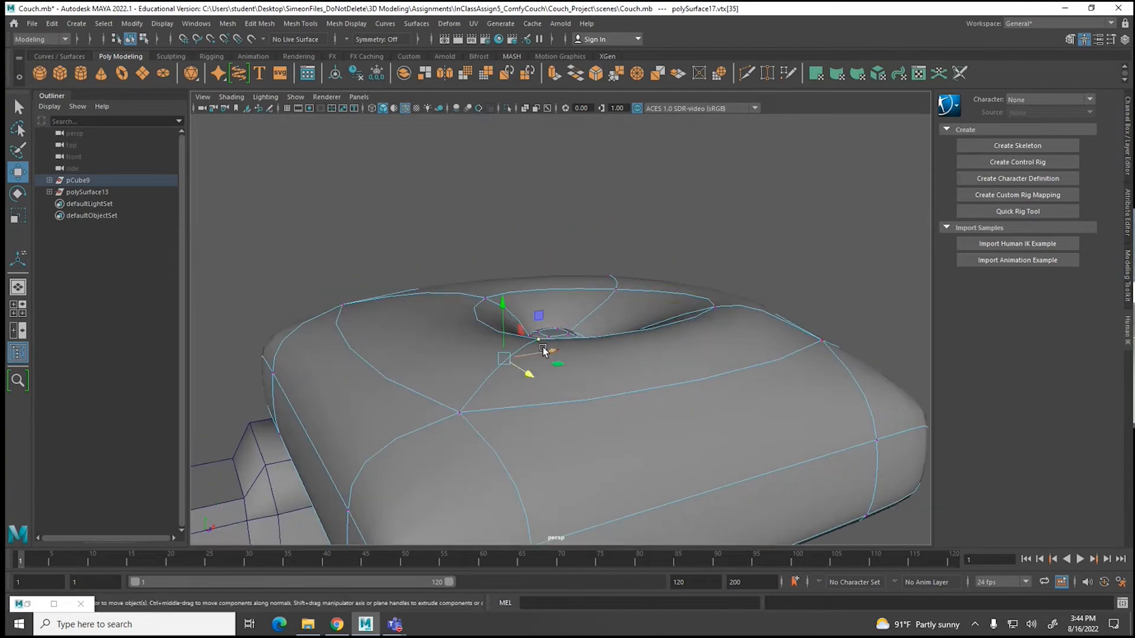
Step: Lower the selected cushion vertex beside the button dimple
drag(506, 308, 502, 340)
alt+drag(644, 356, 606, 325)
Step: Select the button's top face, grow the selection over the button's faces, and scale them down vertically to flatten the button
mouse_move(610, 300)
right_down()
mouse_move(611, 337)
mouse_move(615, 322)
right_up()
click(621, 311)
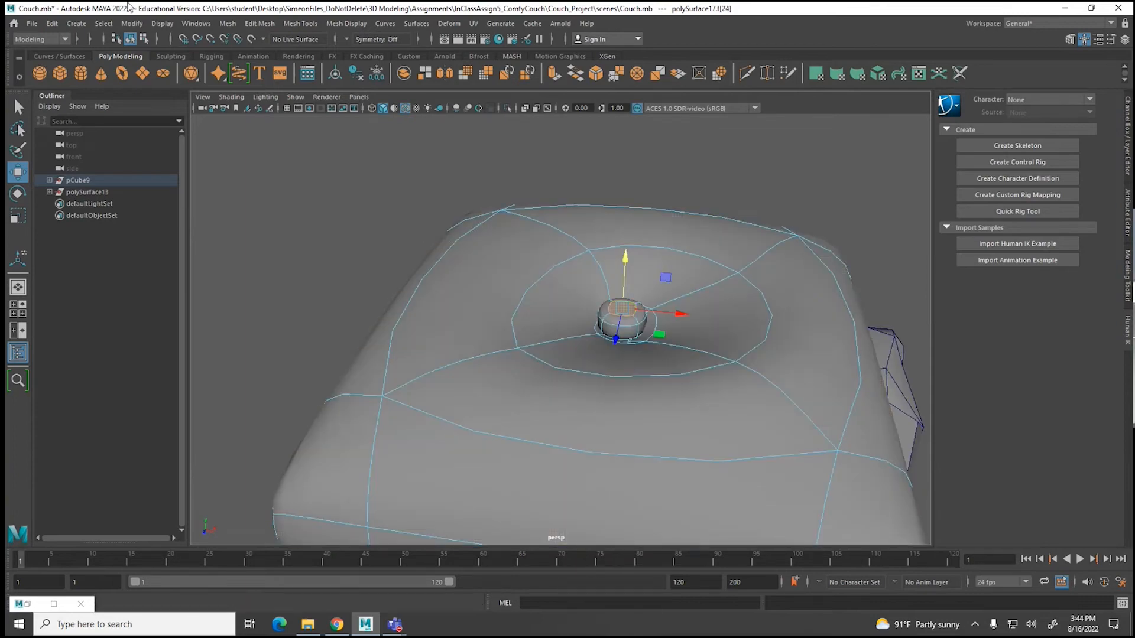
click(111, 28)
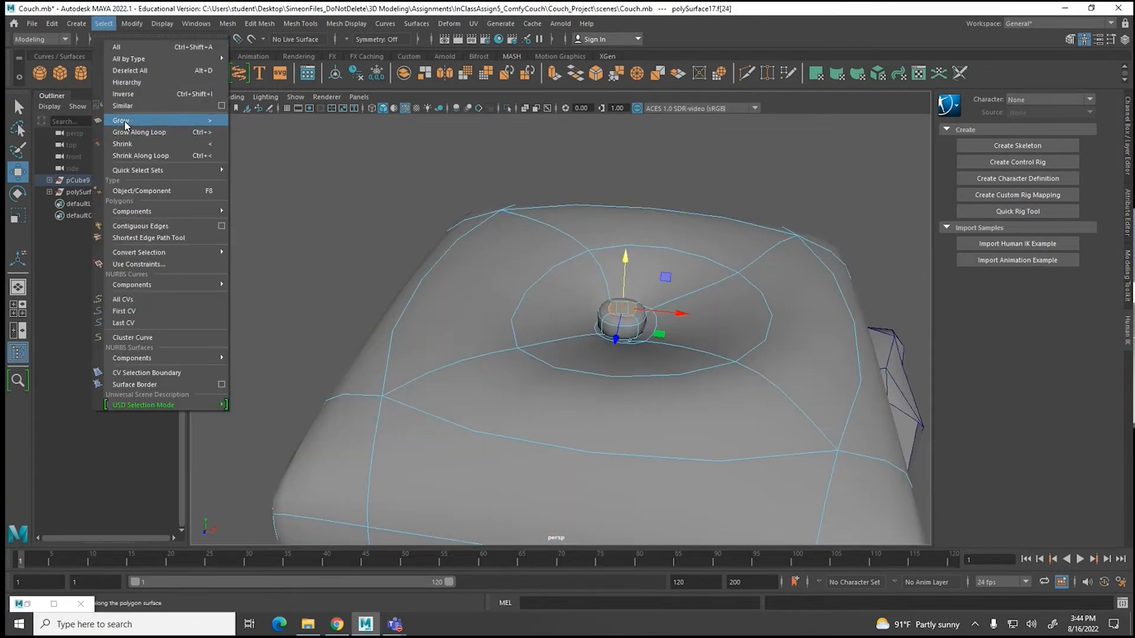
click(142, 130)
click(100, 23)
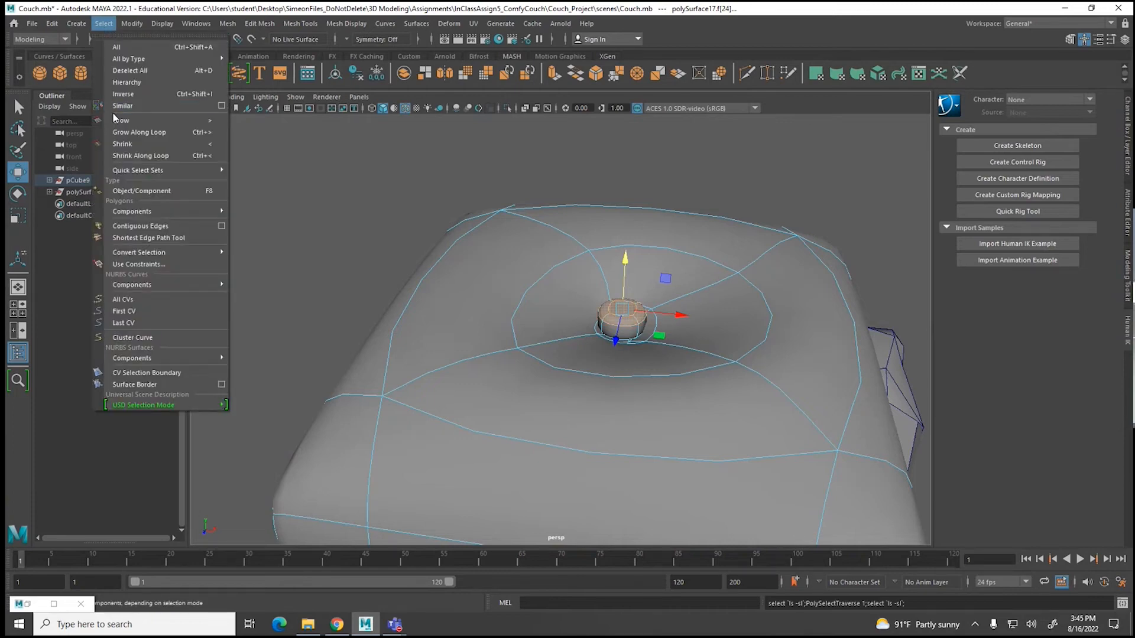
click(136, 110)
click(103, 26)
click(121, 129)
key(4)
key(r)
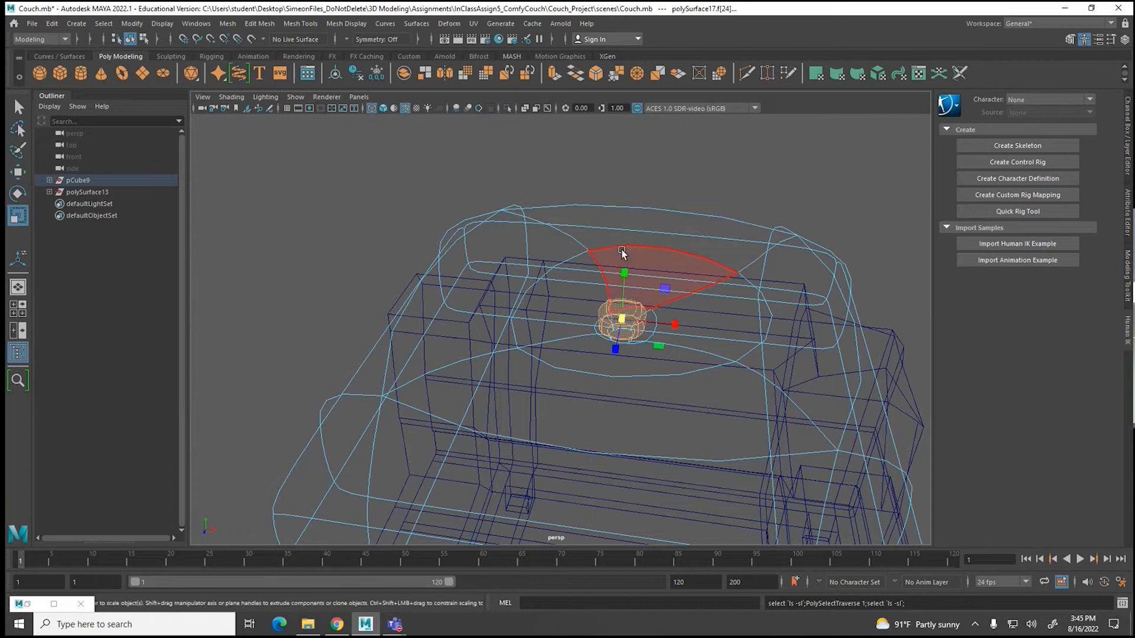
key(5)
drag(622, 271, 624, 278)
Step: Grow the button face selection two more times and move the selected faces upward in the dimple
key(w)
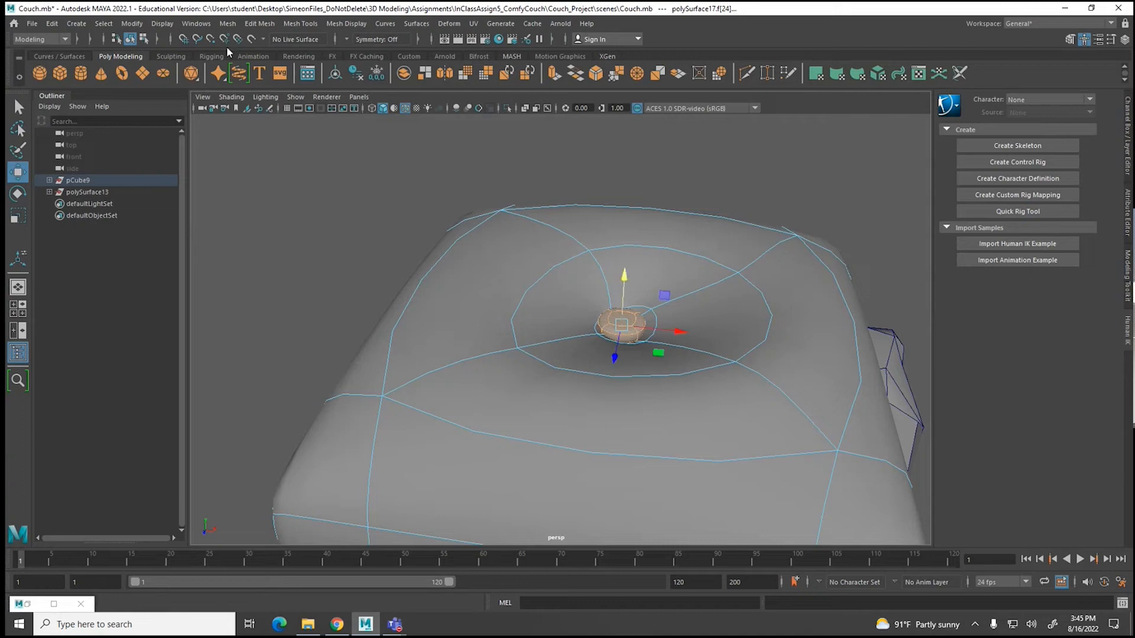
click(103, 23)
click(125, 121)
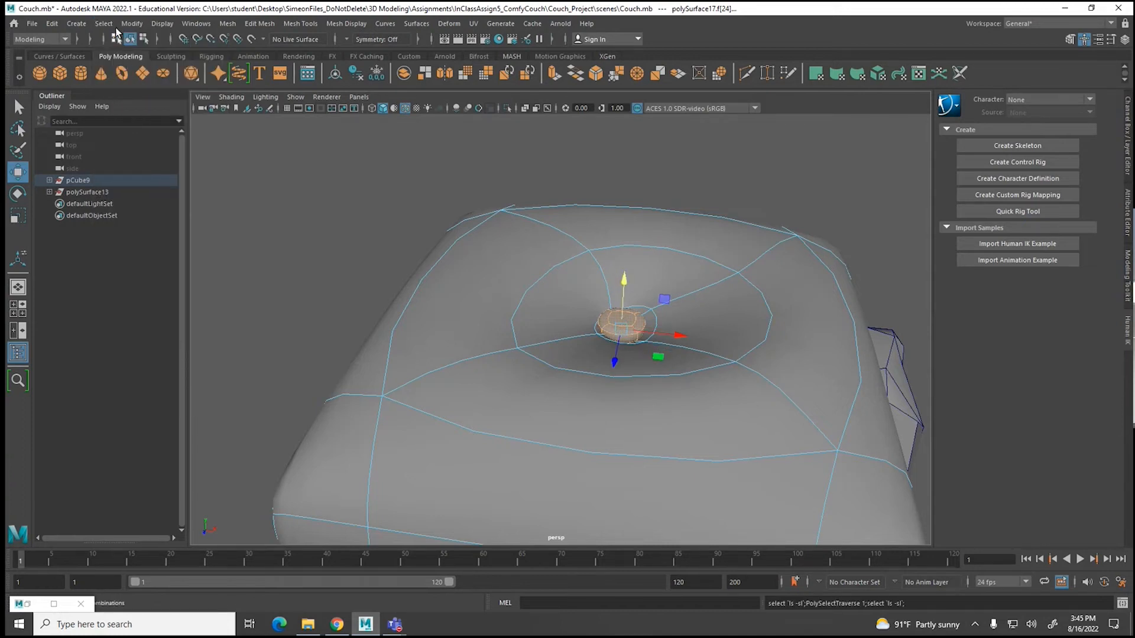
click(105, 23)
click(121, 120)
drag(625, 275, 630, 247)
mouse_move(467, 319)
alt+mouse_down()
mouse_move(550, 325)
mouse_move(600, 292)
mouse_move(483, 313)
alt+mouse_up()
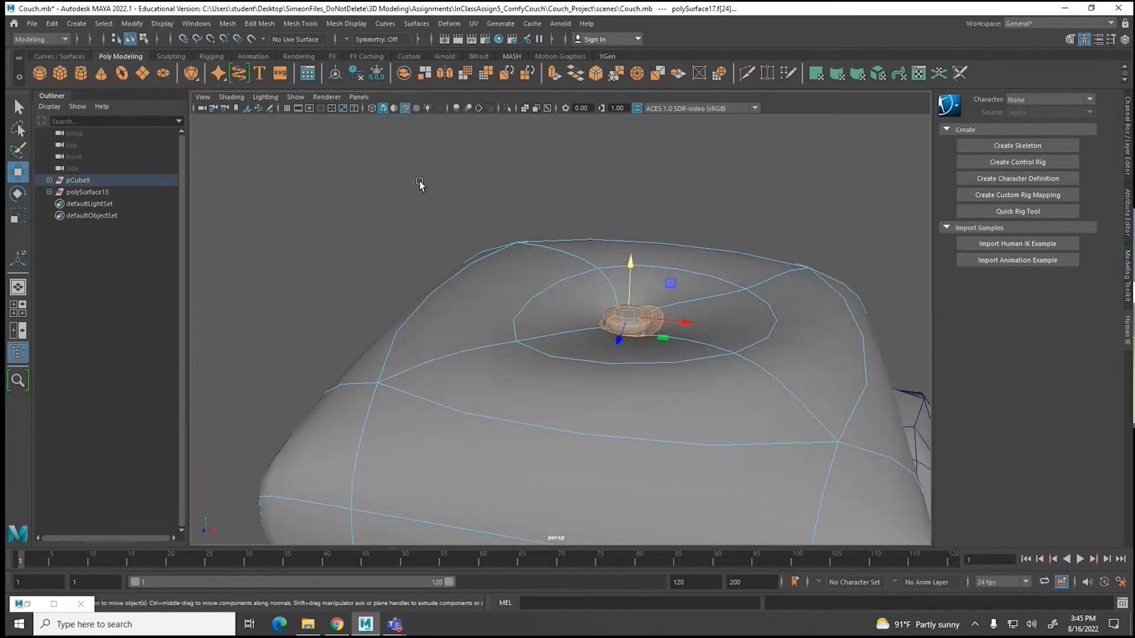
Step: Enable Soft Select for the Select Tool and set its falloff radius to 15.43
double_click(18, 173)
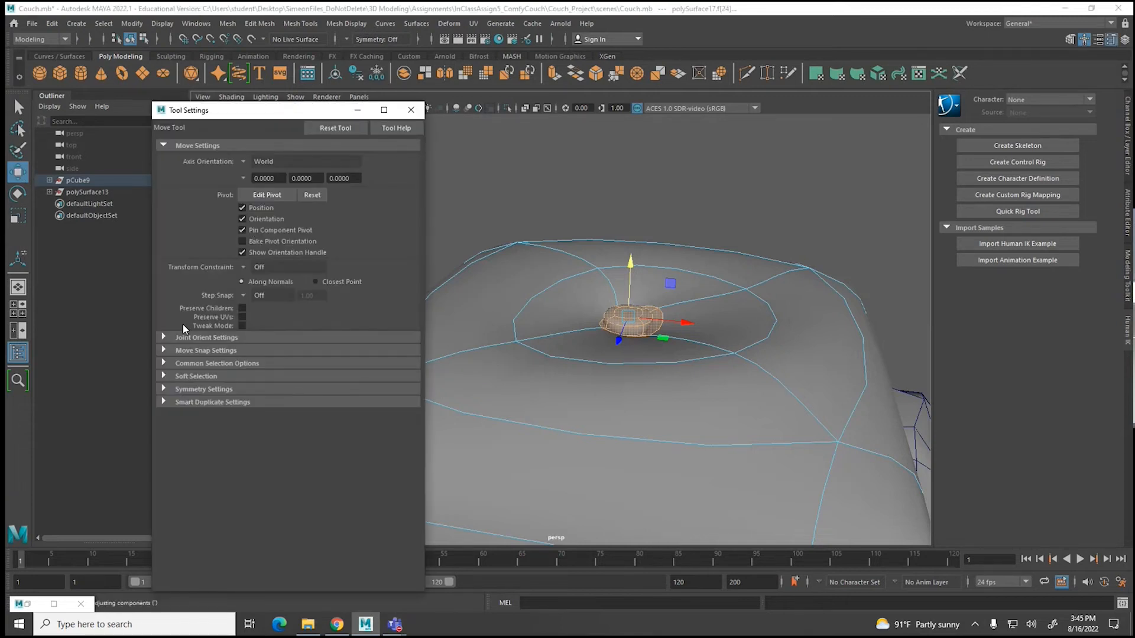
click(19, 110)
click(197, 268)
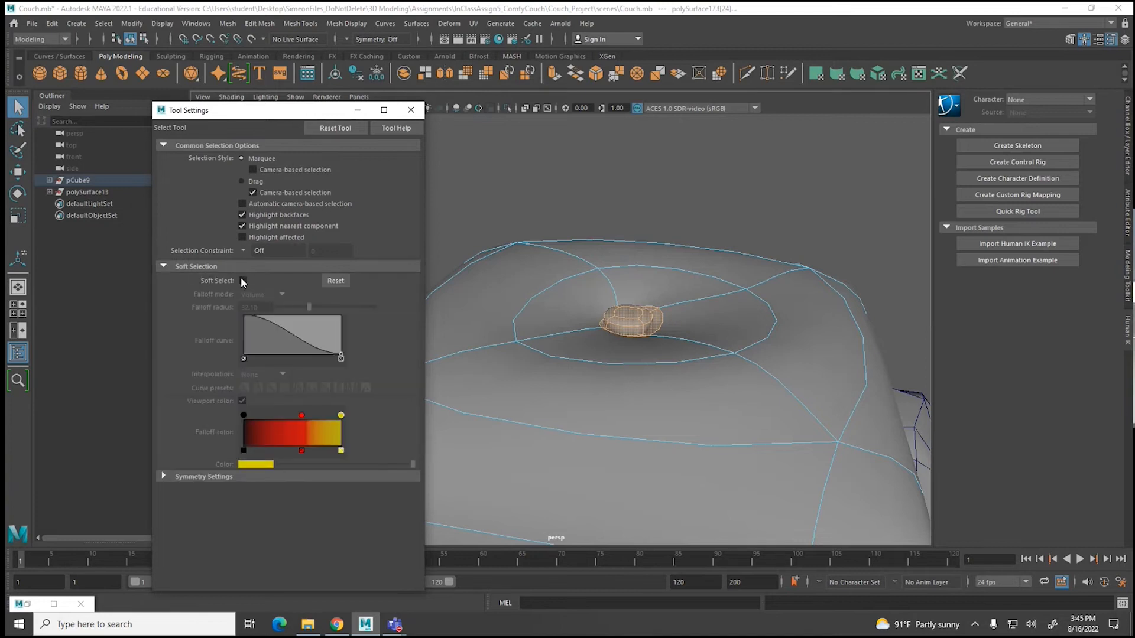
click(242, 280)
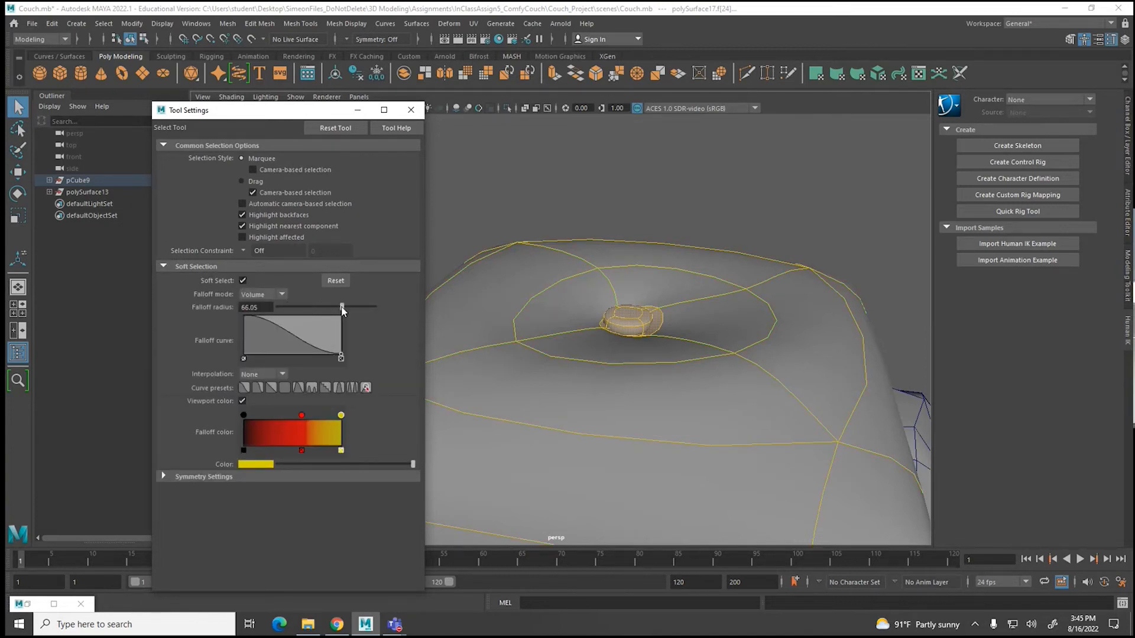
drag(299, 307, 293, 307)
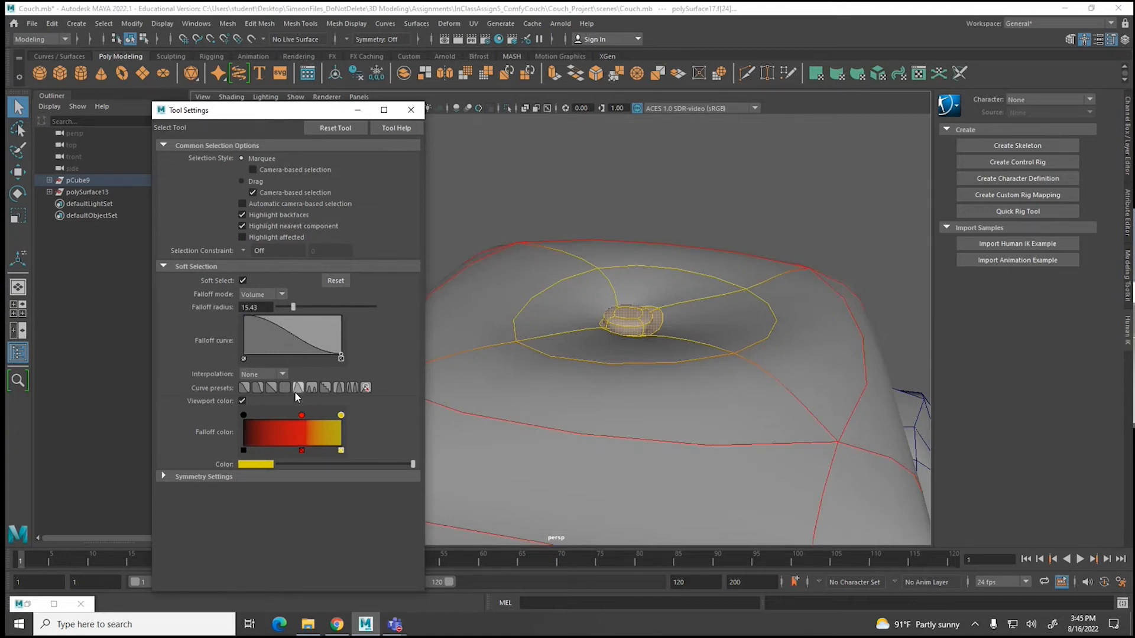
click(358, 110)
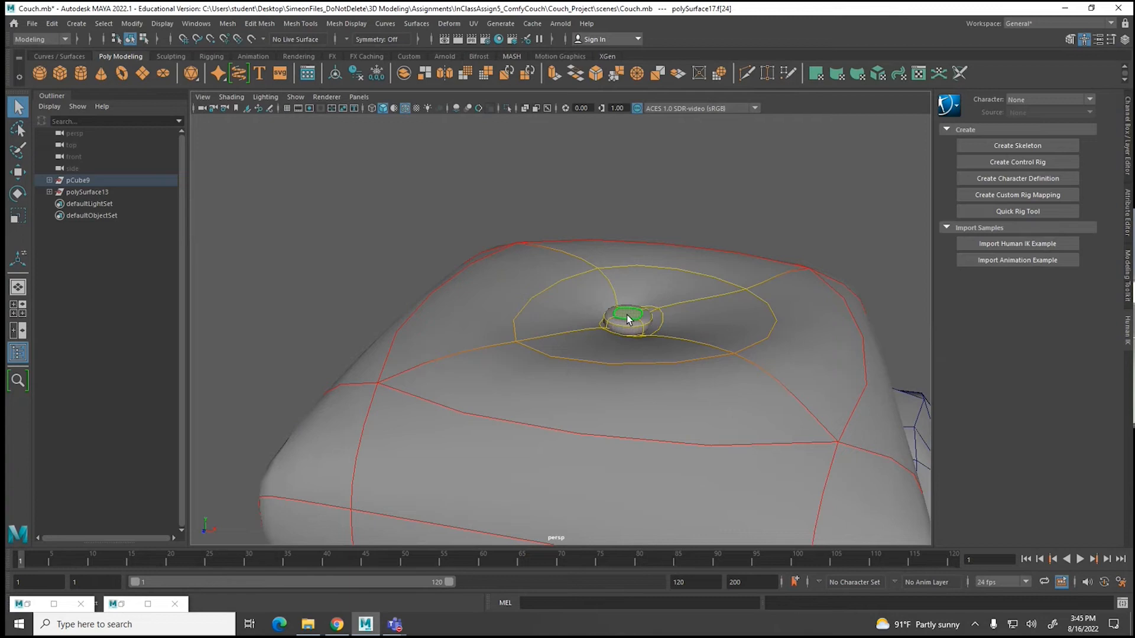
Step: Grow the selection from the button's top face twice and shift it slightly along the vertical axis with soft selection
key(w)
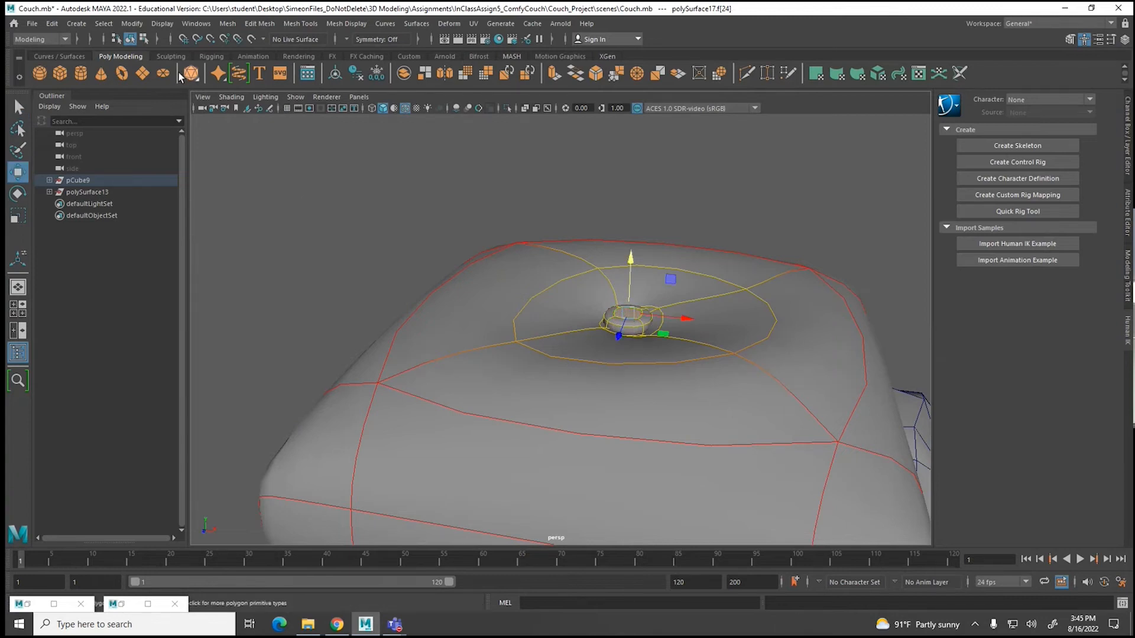
click(104, 24)
click(121, 120)
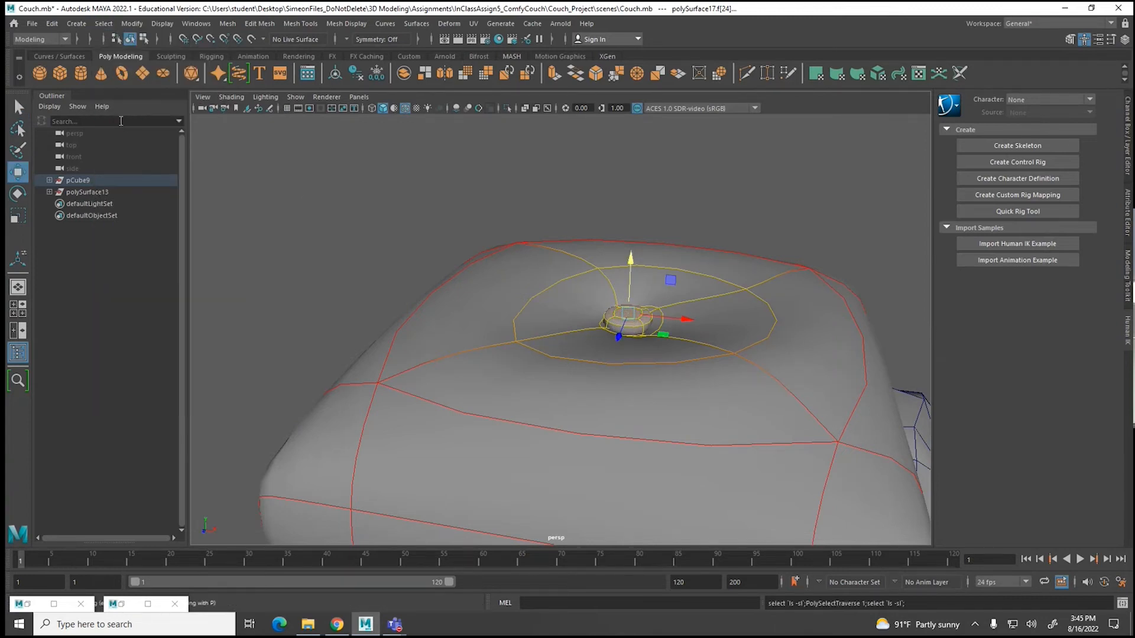
click(103, 24)
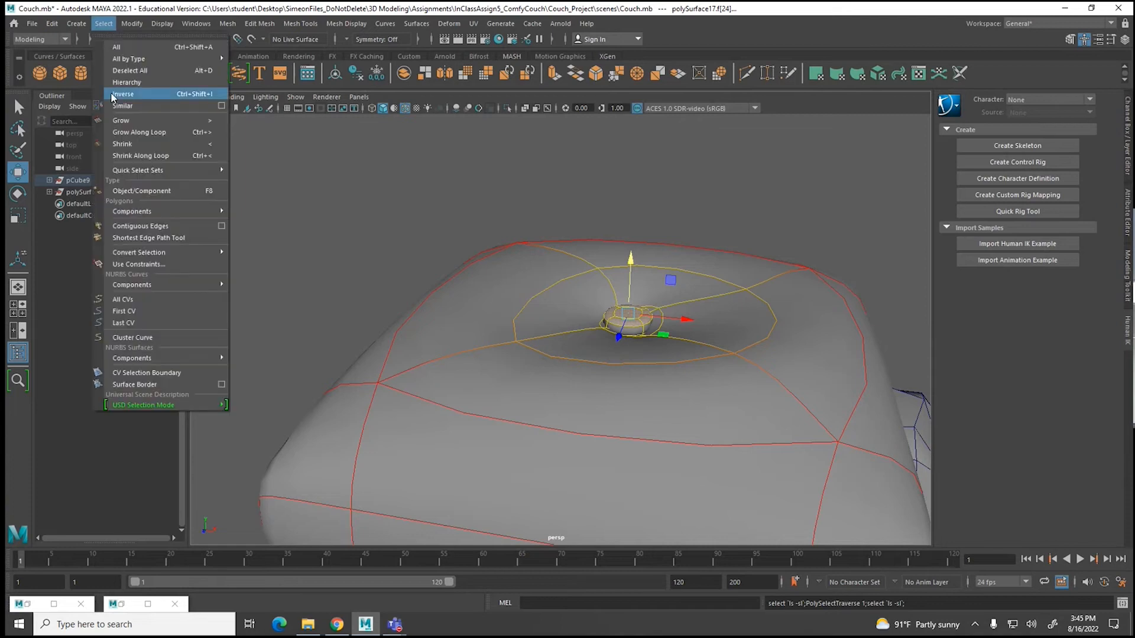
click(115, 121)
drag(629, 266, 628, 269)
alt+drag(657, 332, 627, 307)
Step: Try rotating the soft-selected button faces and undo the rotation
drag(628, 302, 604, 309)
key(e)
key(ctrl+z)
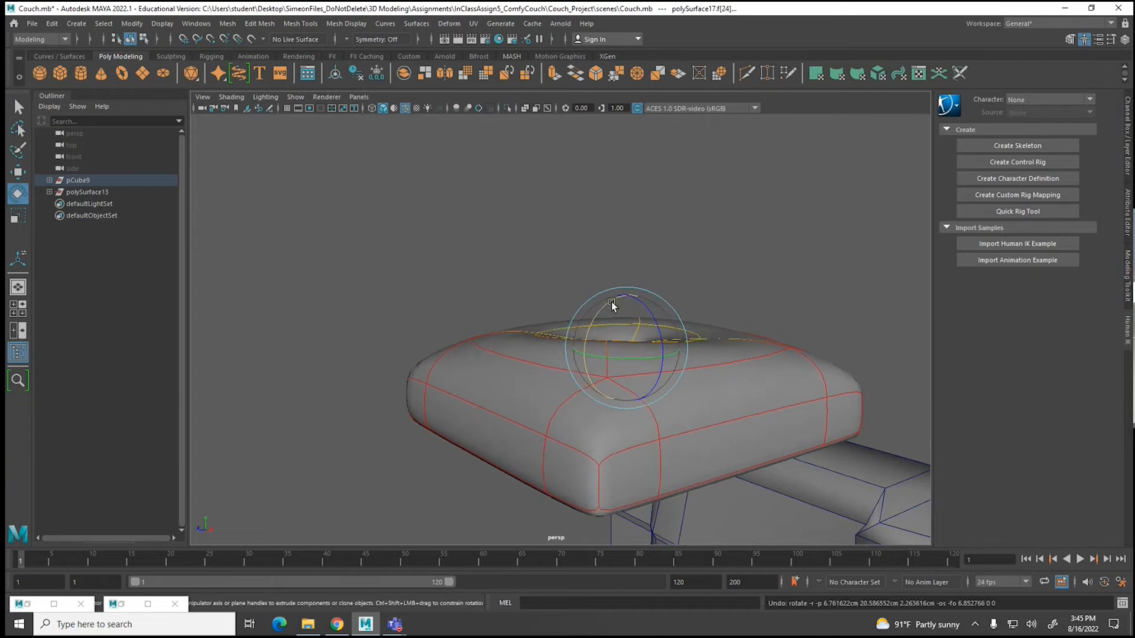
Step: Set the soft selection falloff radius to 25.31 and raise the button and surrounding cushion slightly
double_click(18, 108)
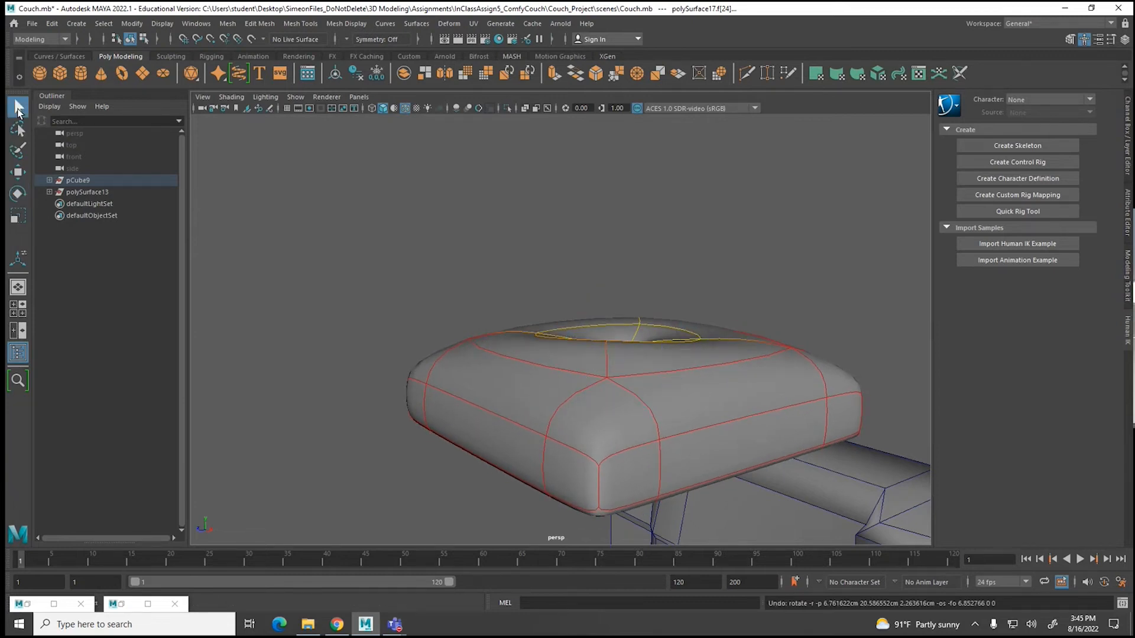
drag(330, 305, 303, 312)
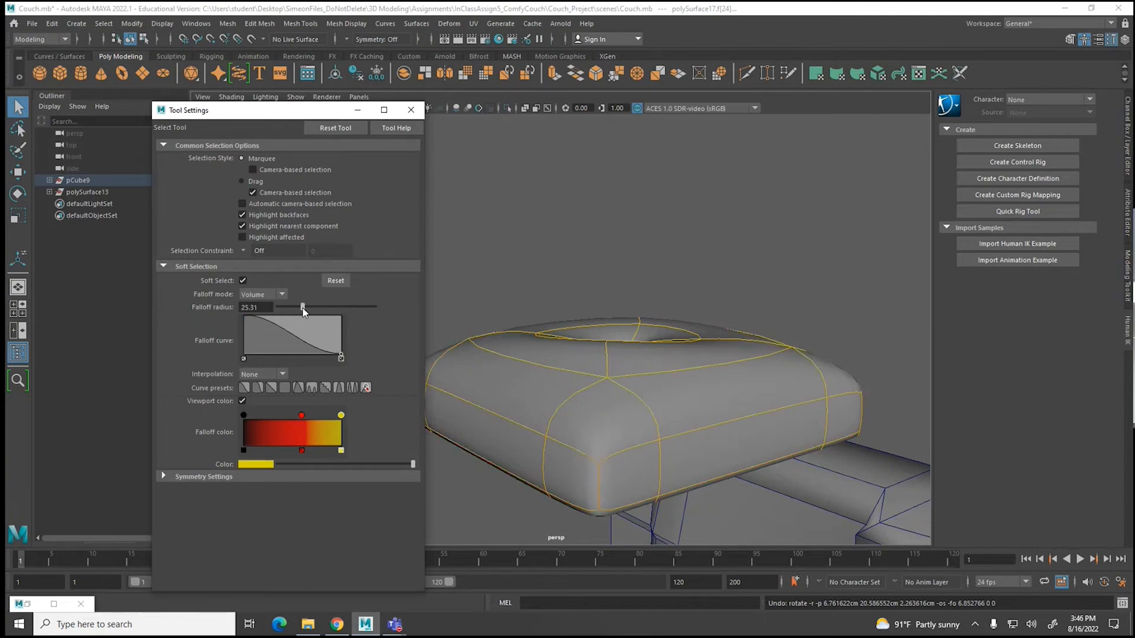
alt+drag(583, 407, 622, 367)
key(w)
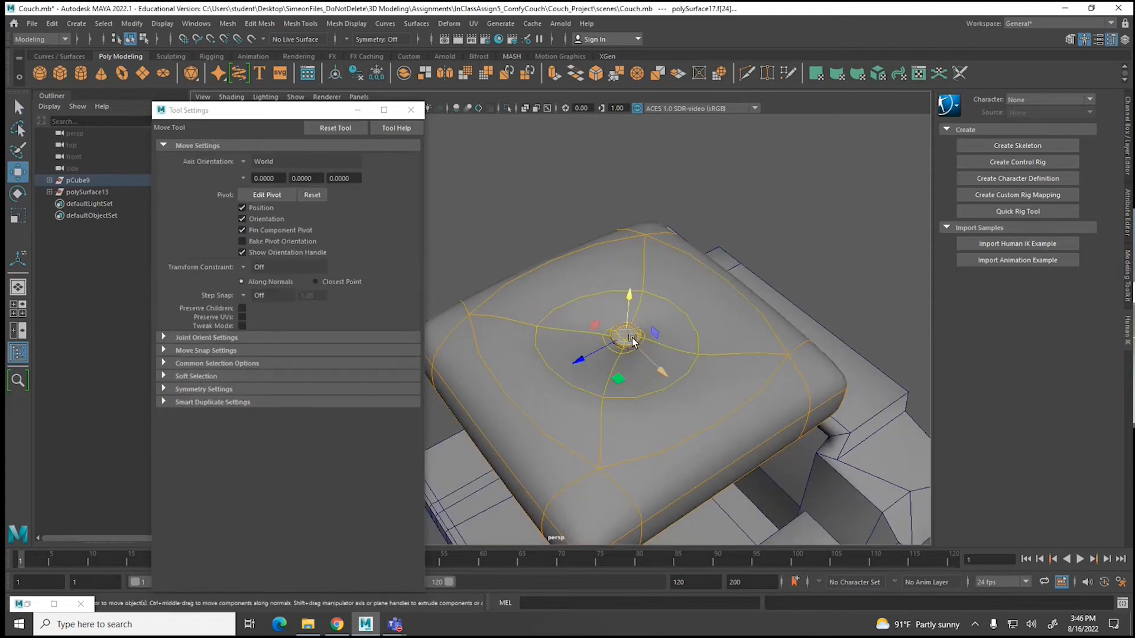
drag(629, 293, 614, 293)
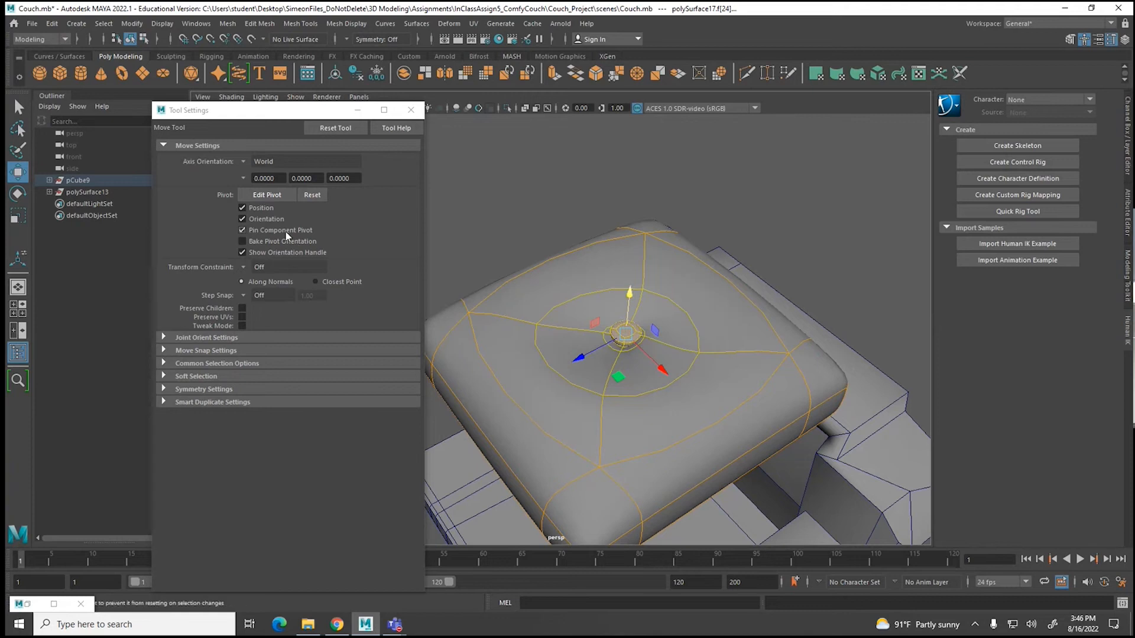
Step: Reduce the soft selection falloff radius to 6.17 and nudge the button faces upward
click(22, 107)
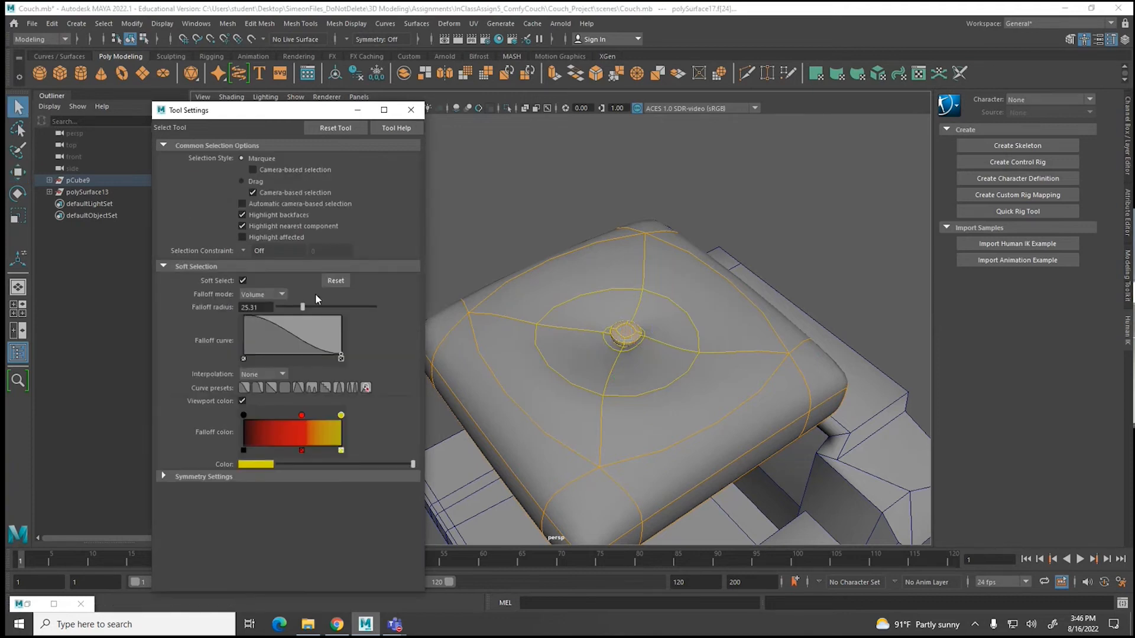
mouse_move(302, 306)
mouse_down()
mouse_move(349, 307)
mouse_move(299, 308)
mouse_up()
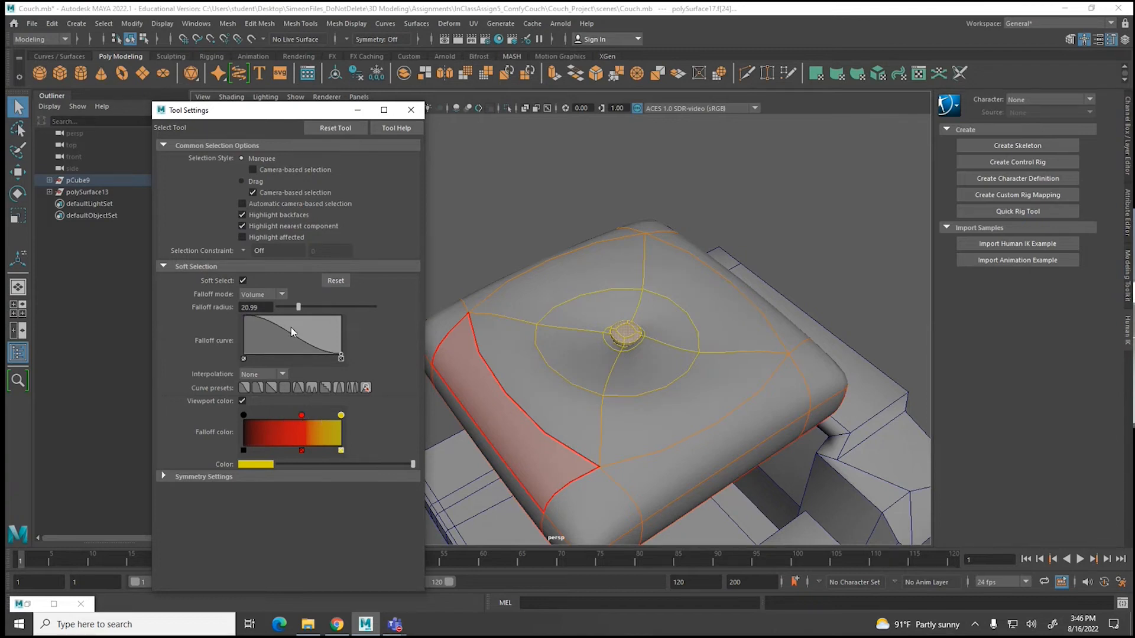
drag(299, 307, 290, 308)
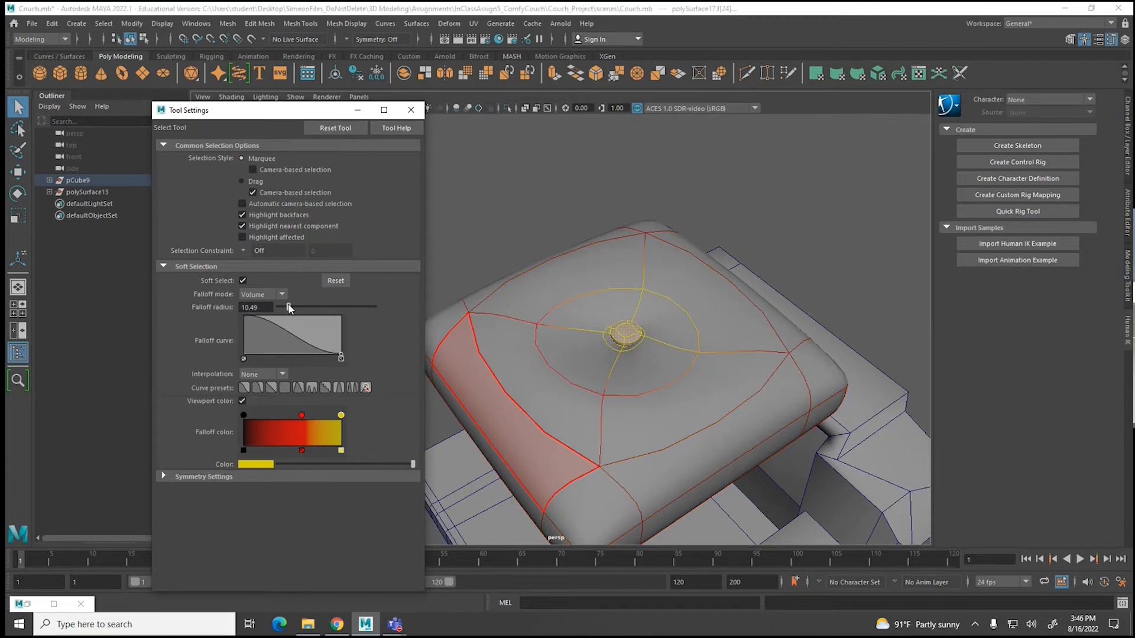
key(w)
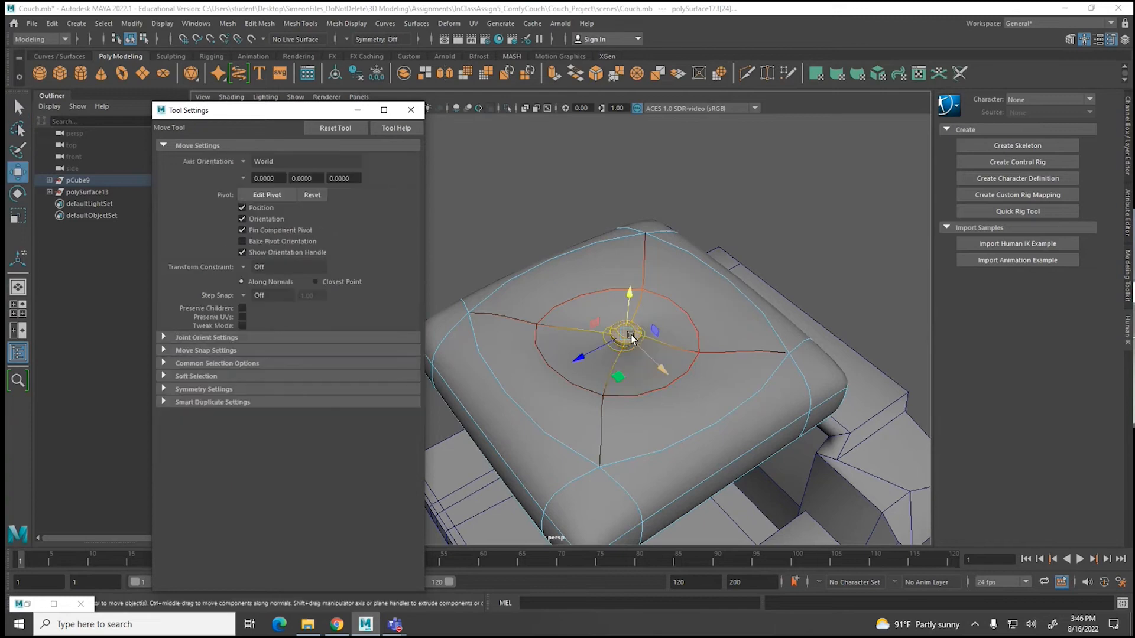
drag(628, 291, 630, 289)
alt+drag(699, 395, 637, 340)
key(r)
alt+drag(668, 378, 717, 410)
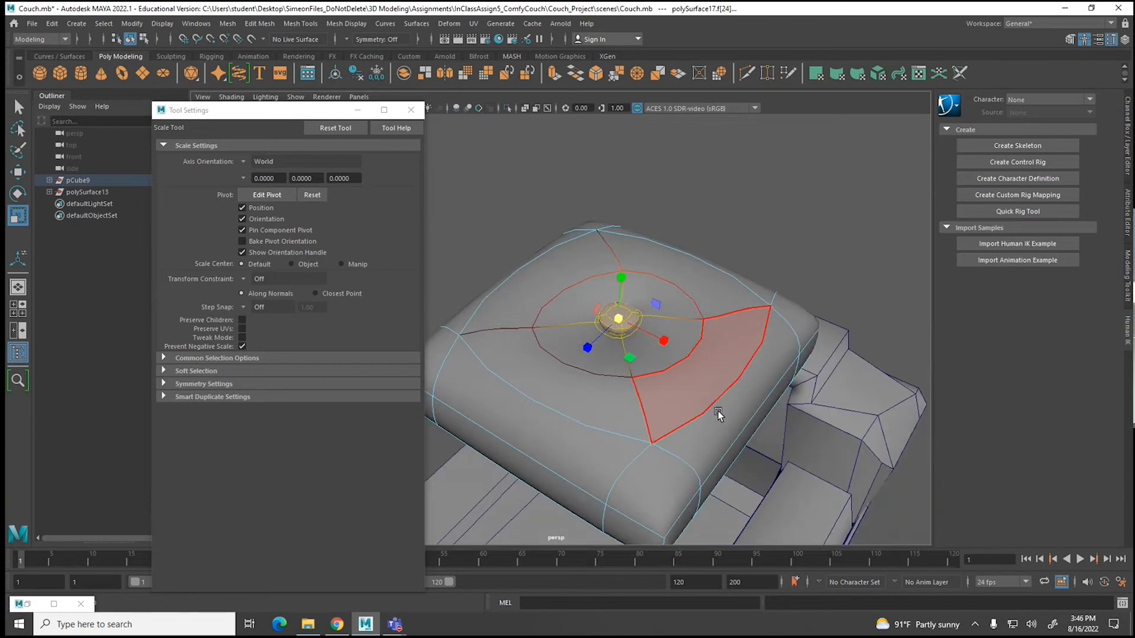
Step: Turn off Soft Select in the Select Tool settings and close the settings
click(412, 110)
double_click(18, 106)
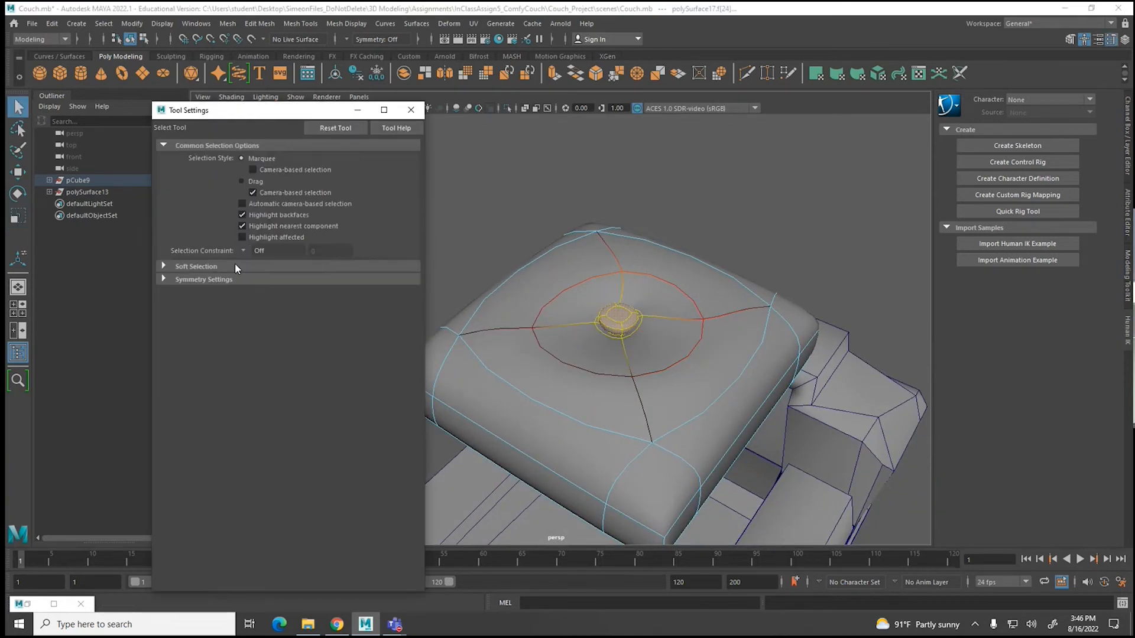
click(173, 267)
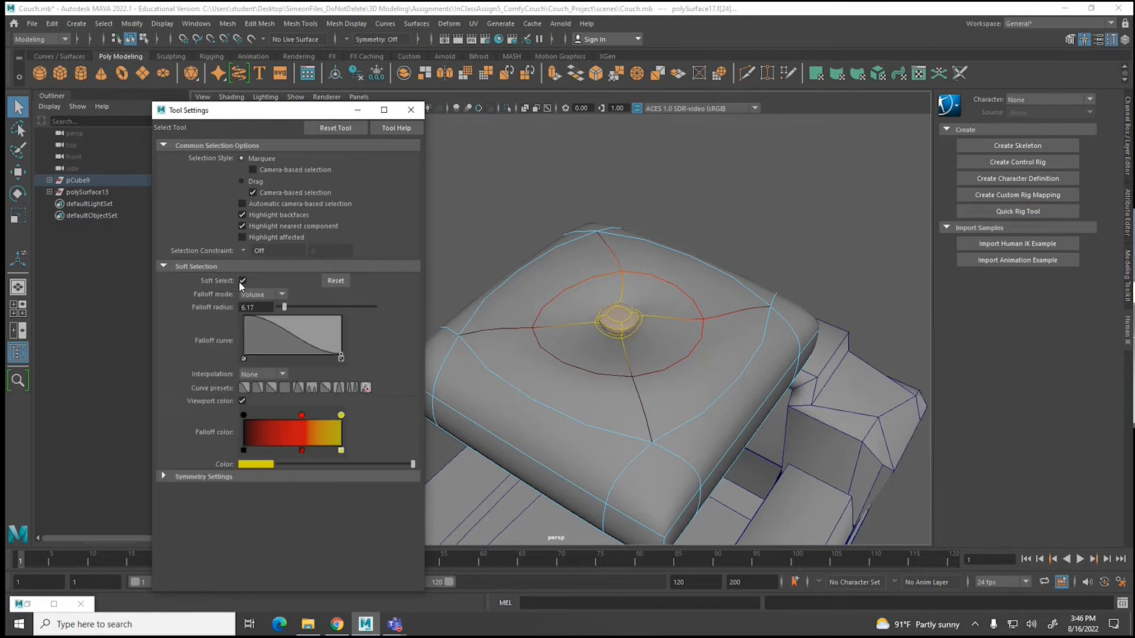
click(241, 280)
click(411, 110)
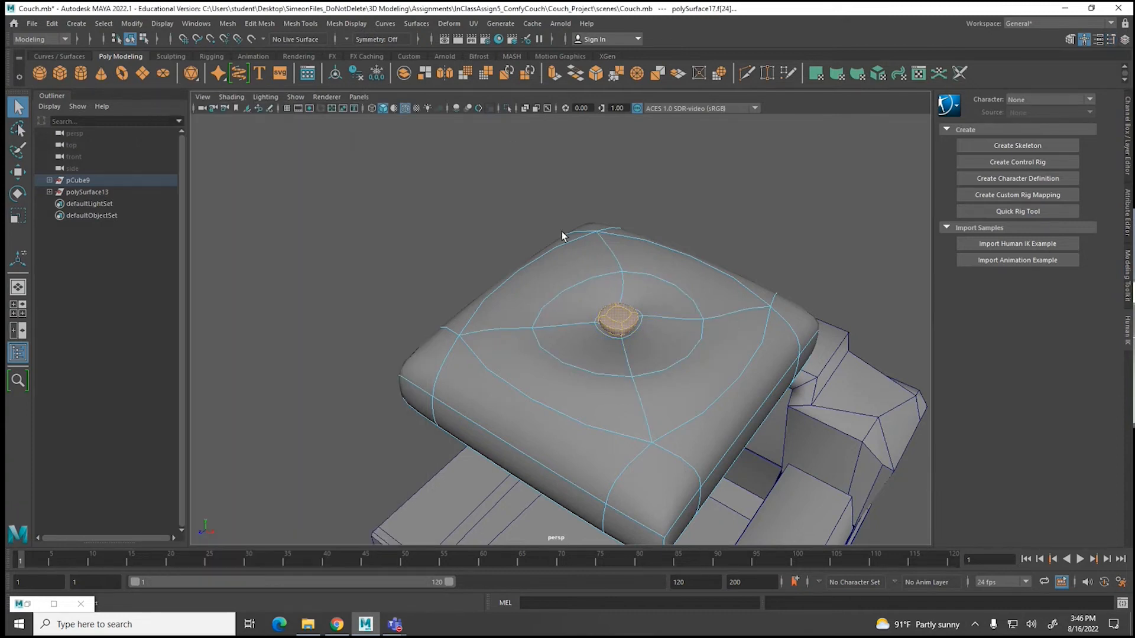
Step: Deselect the cushion and turn off the wireframe overlay on the shaded models
click(650, 190)
scroll(641, 203, down, 3)
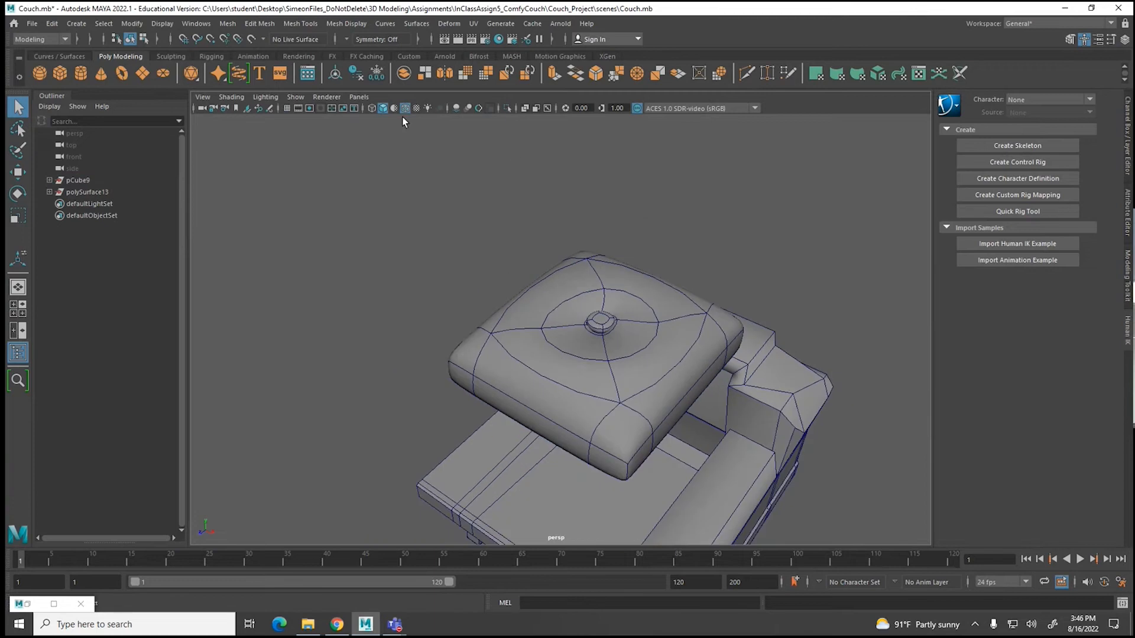
click(403, 109)
alt+drag(600, 380, 684, 354)
scroll(684, 354, down, 3)
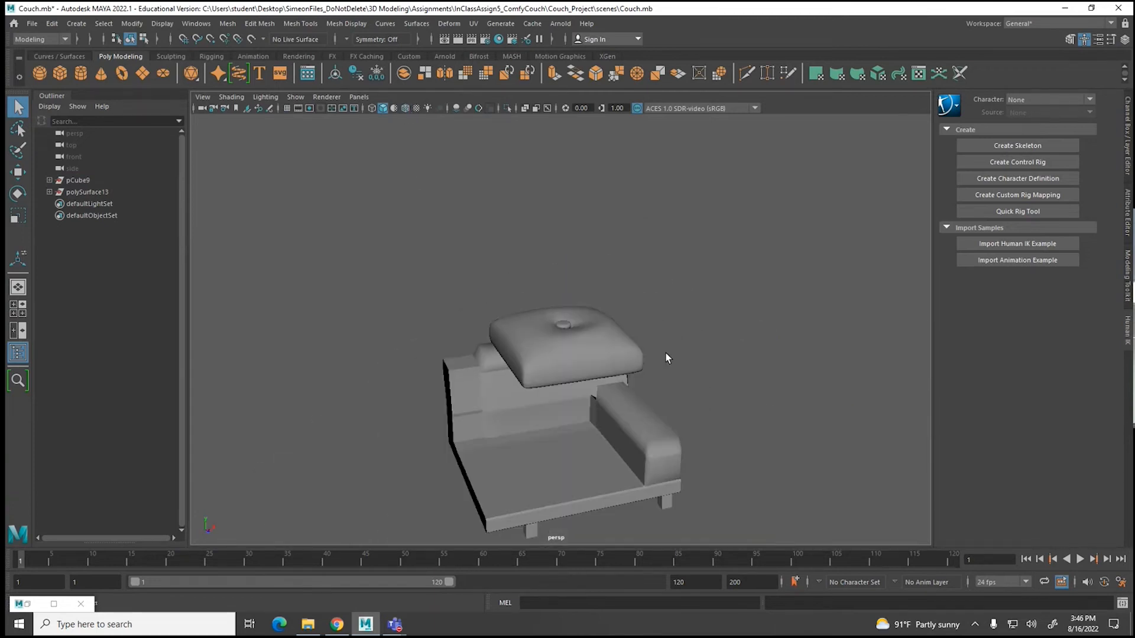
Step: Center the seat cushion's pivot and move the cushion straight down onto the couch seat
click(585, 344)
key(w)
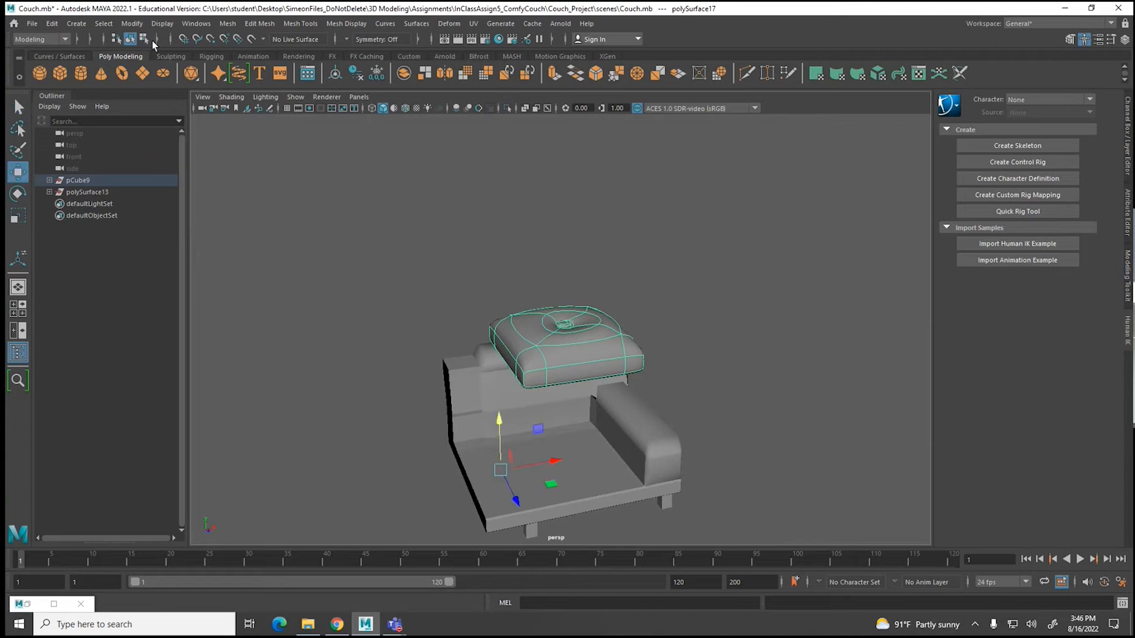
click(132, 24)
click(142, 123)
drag(563, 292, 565, 400)
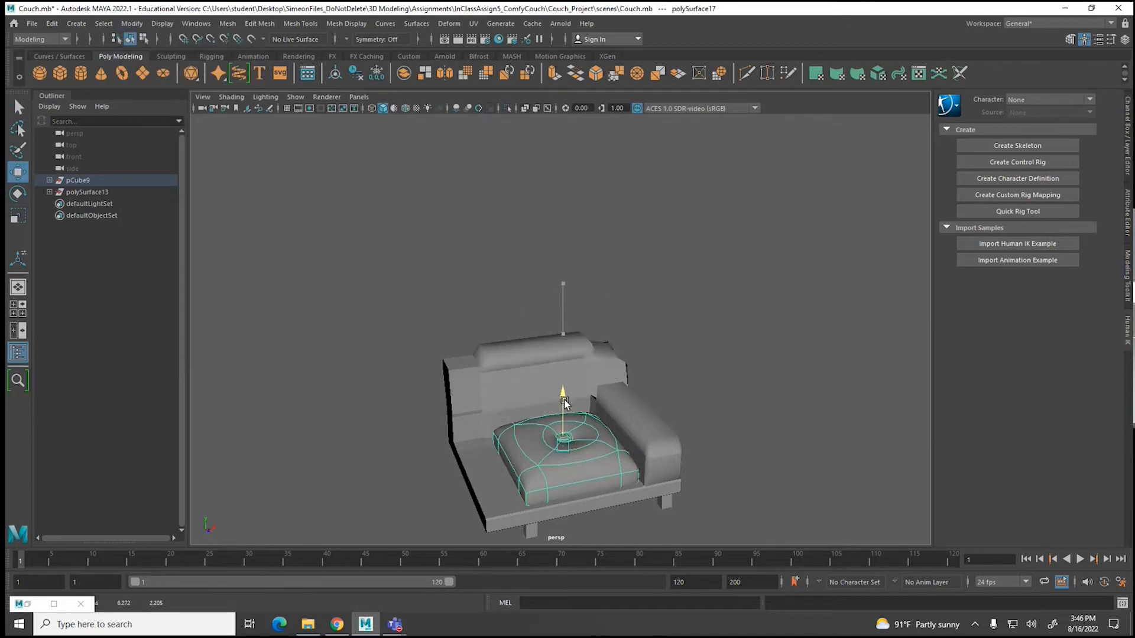
Step: Show the couch frame in smooth mesh preview and deselect it
click(728, 413)
alt+drag(728, 412, 652, 406)
click(661, 408)
key(3)
click(754, 382)
alt+drag(527, 435, 556, 432)
Step: Select the seat cushion together with the couch frame and combine them into one mesh
click(602, 477)
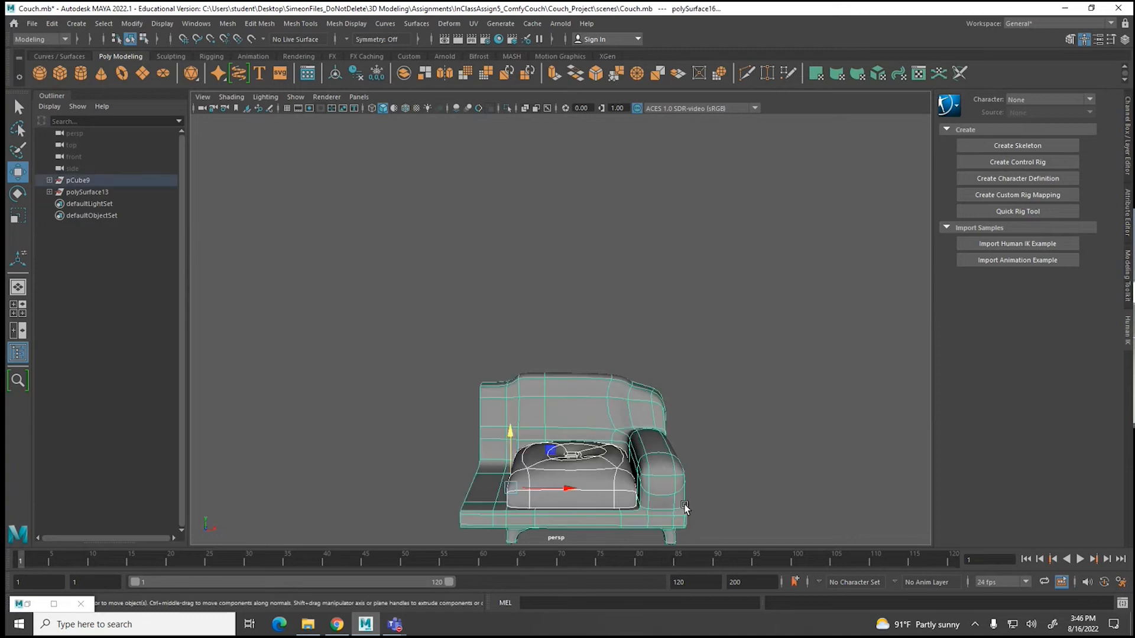
scroll(375, 195, down, 2)
click(228, 24)
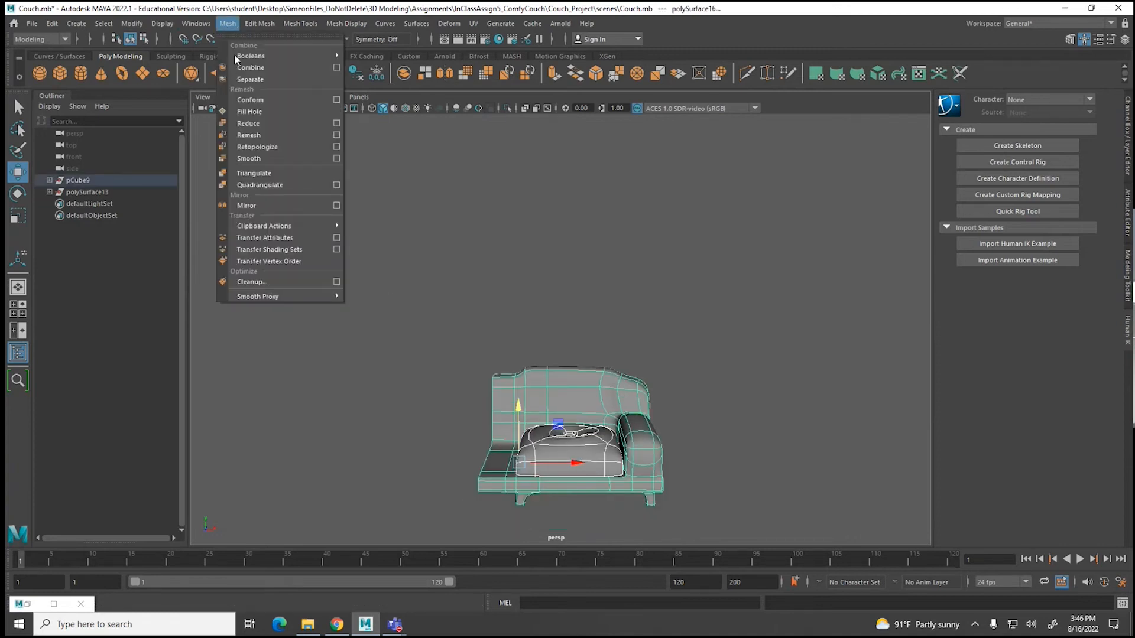
click(248, 66)
Step: Mirror the combined couch mesh across the world X axis into a two-seat couch and deselect it
click(228, 24)
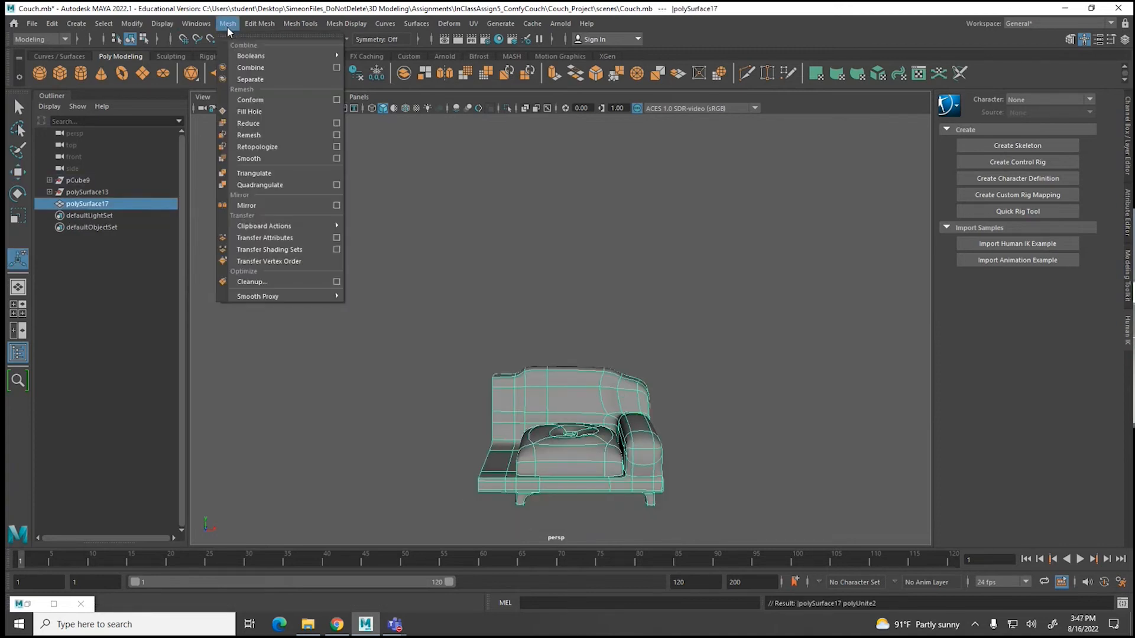
click(242, 201)
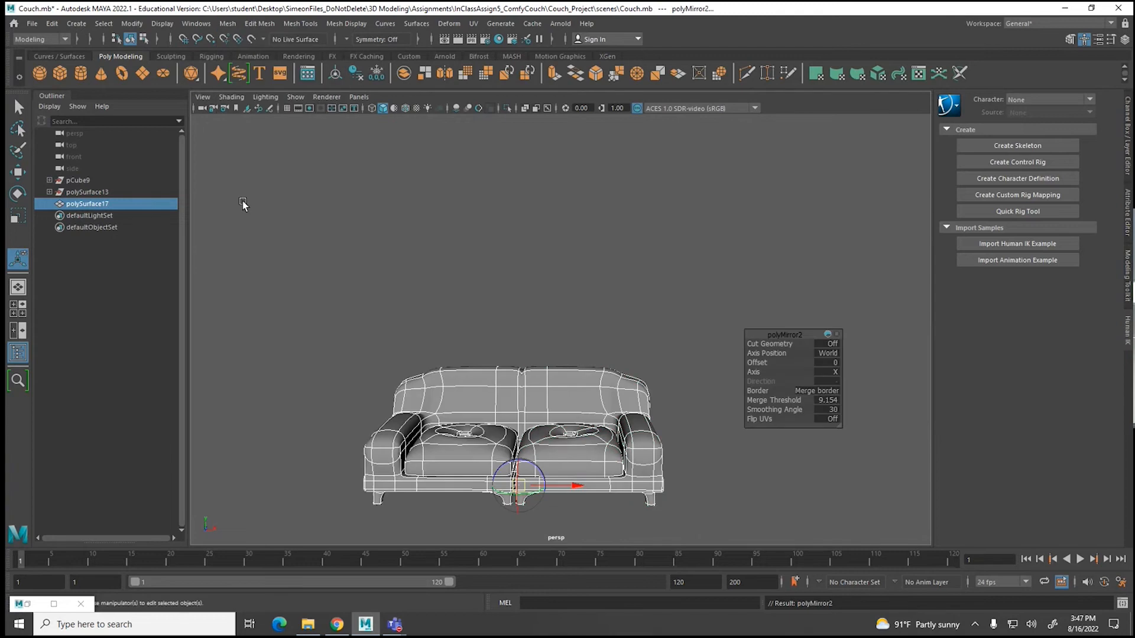
click(583, 341)
Step: Turn on Cut Geometry for the couch's mirror operation and set its offset to -0.9
alt+drag(364, 459, 405, 418)
click(430, 416)
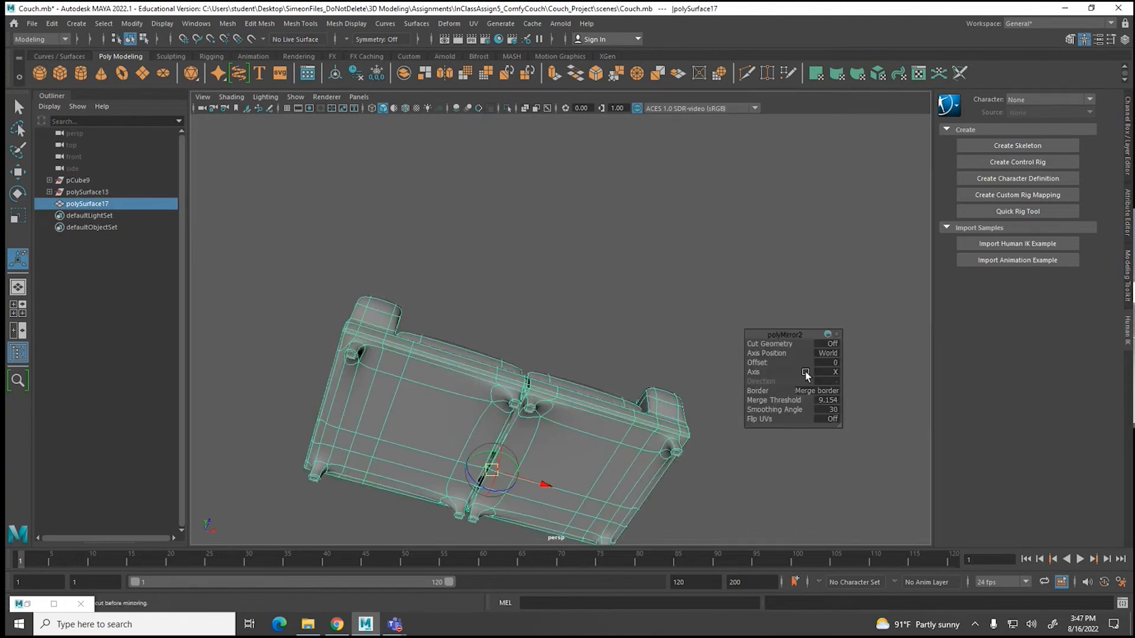
click(822, 345)
drag(775, 345, 806, 346)
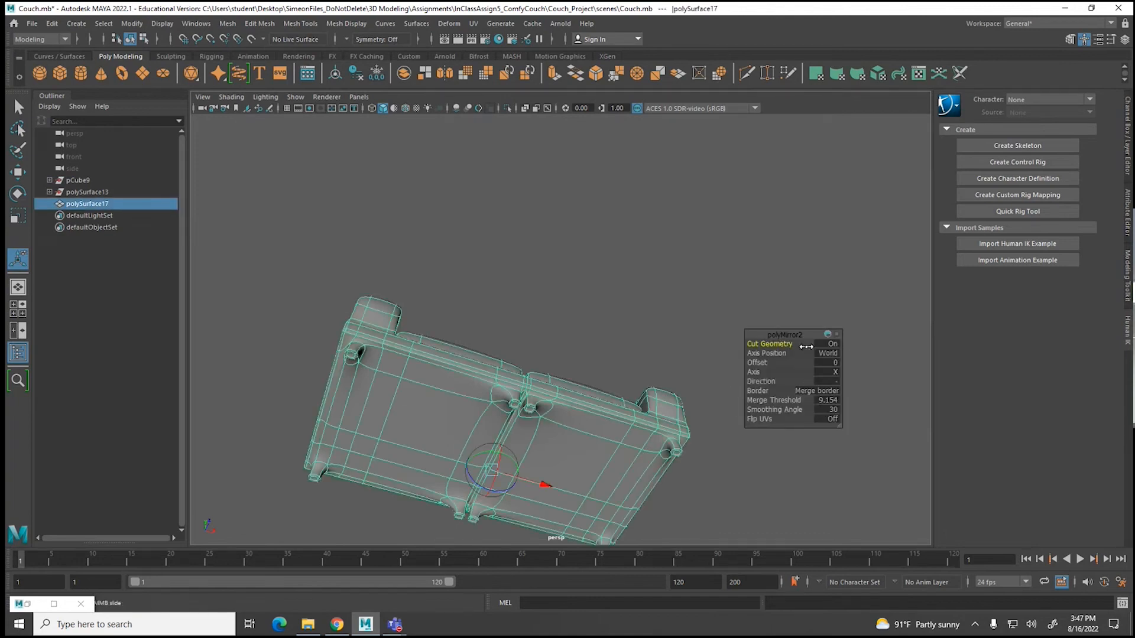
click(757, 362)
drag(757, 363, 745, 362)
alt+drag(668, 364, 627, 422)
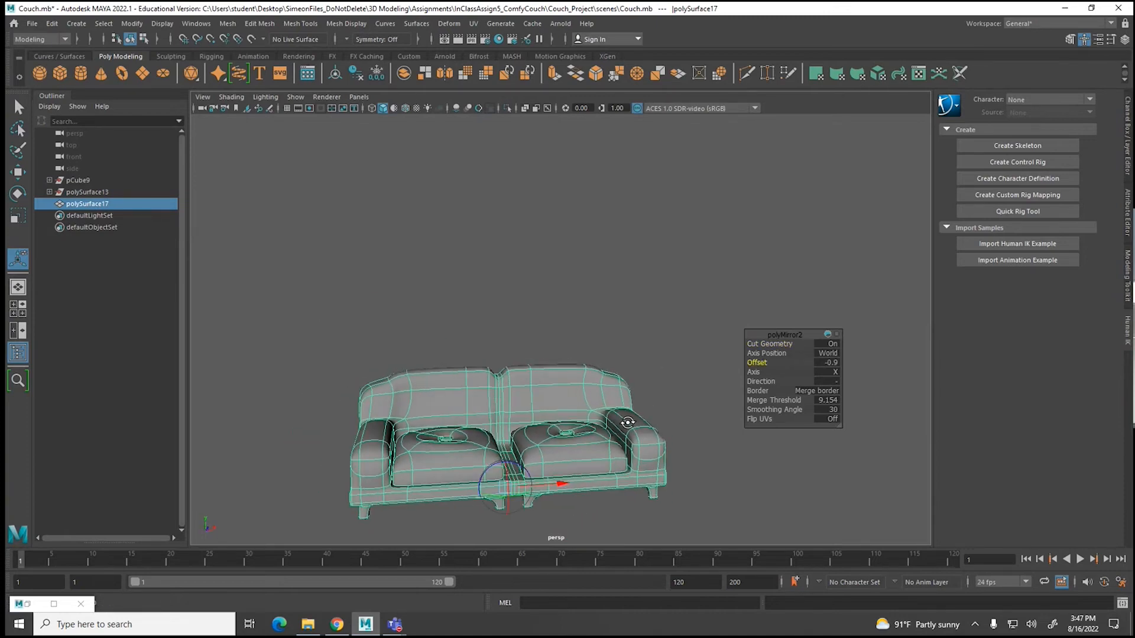
Step: Select all faces of the right seat cushion and move them slightly along X toward the couch's centre
click(671, 358)
click(568, 447)
right_drag(568, 447, 568, 334)
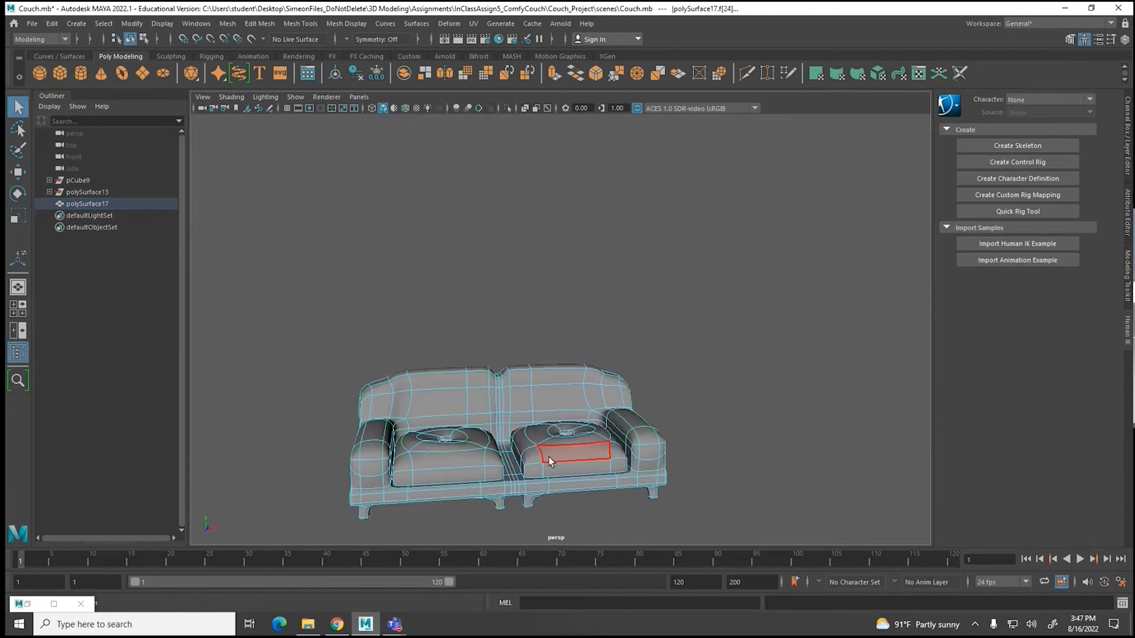
key(w)
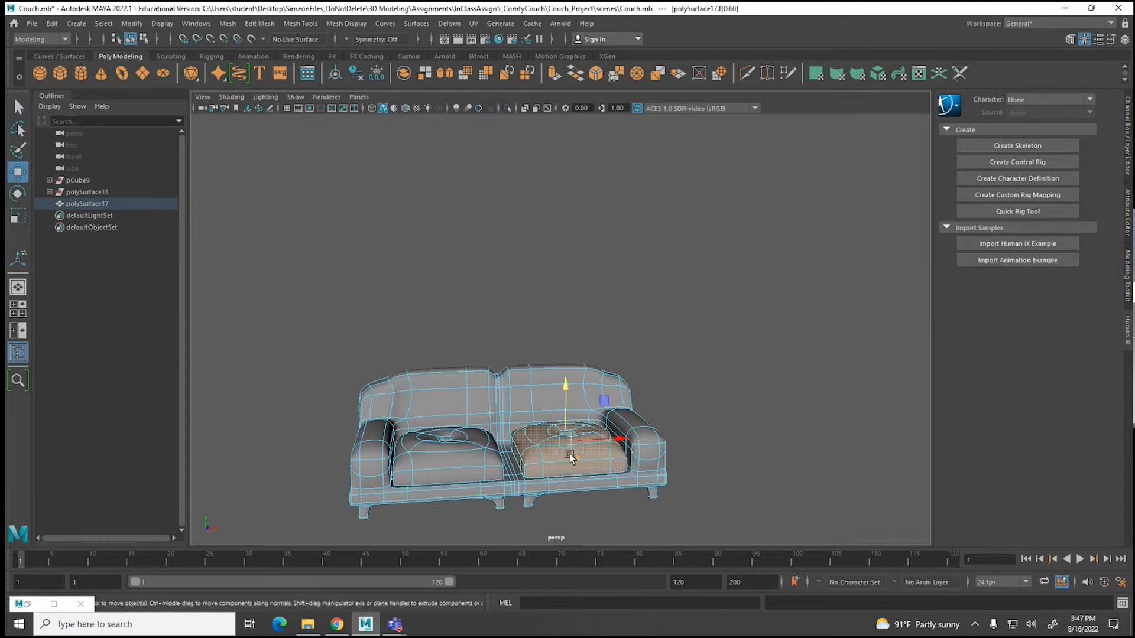
drag(617, 441, 611, 442)
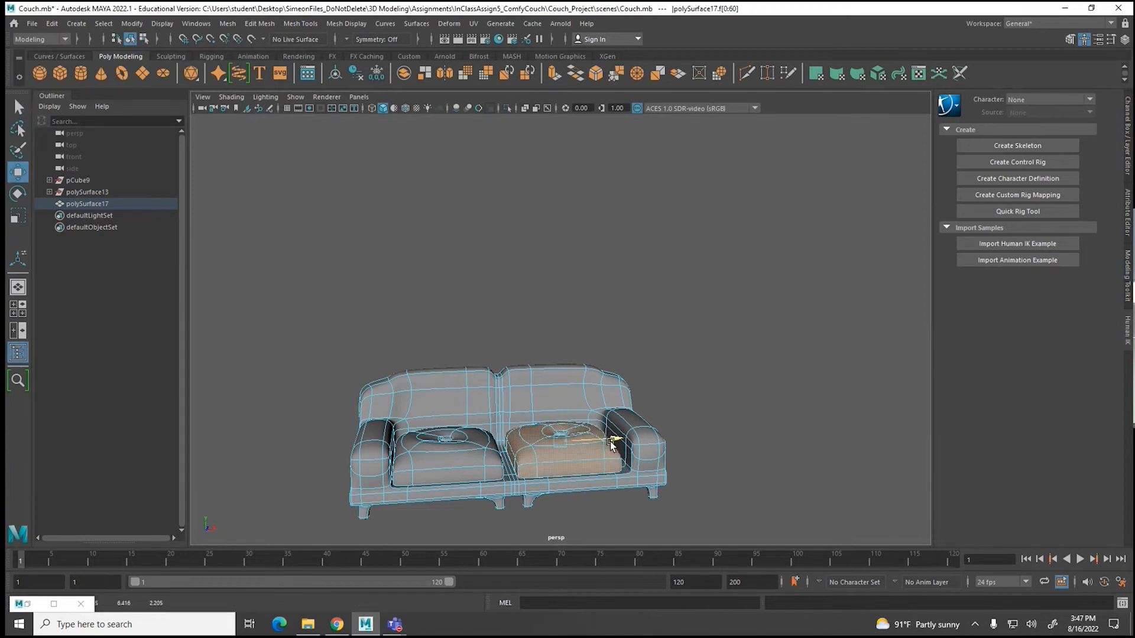
Step: Move the left seat cushion's faces slightly toward the couch's centre, then return to object mode and deselect the mesh
click(459, 457)
drag(504, 451, 512, 450)
key(r)
click(538, 452)
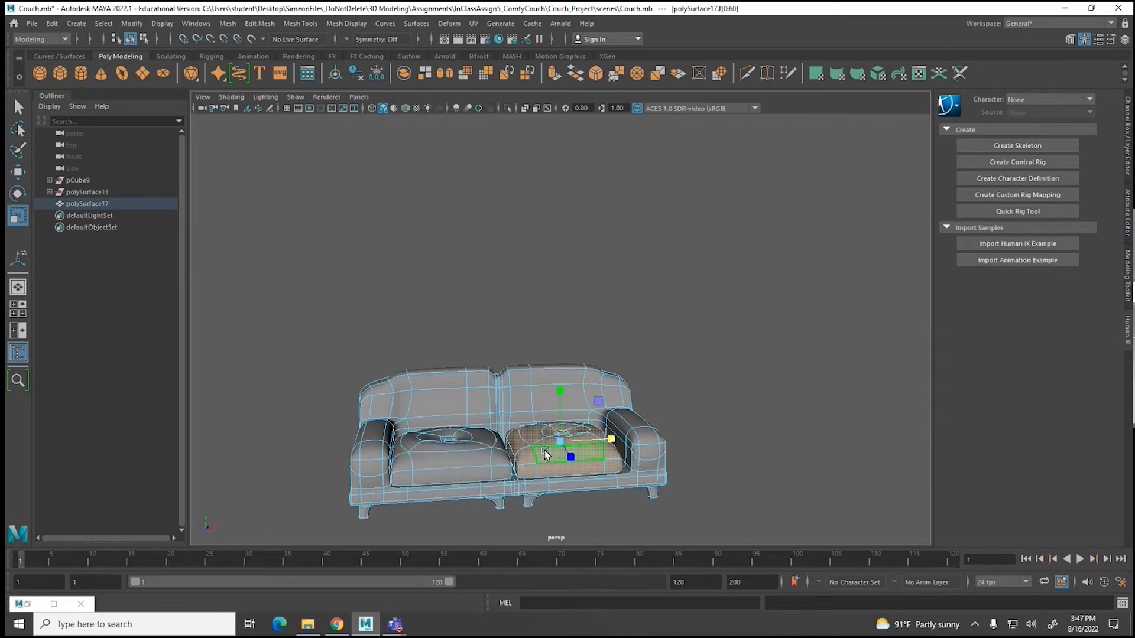
click(754, 317)
right_drag(552, 295, 615, 286)
click(664, 317)
alt+drag(412, 477, 459, 432)
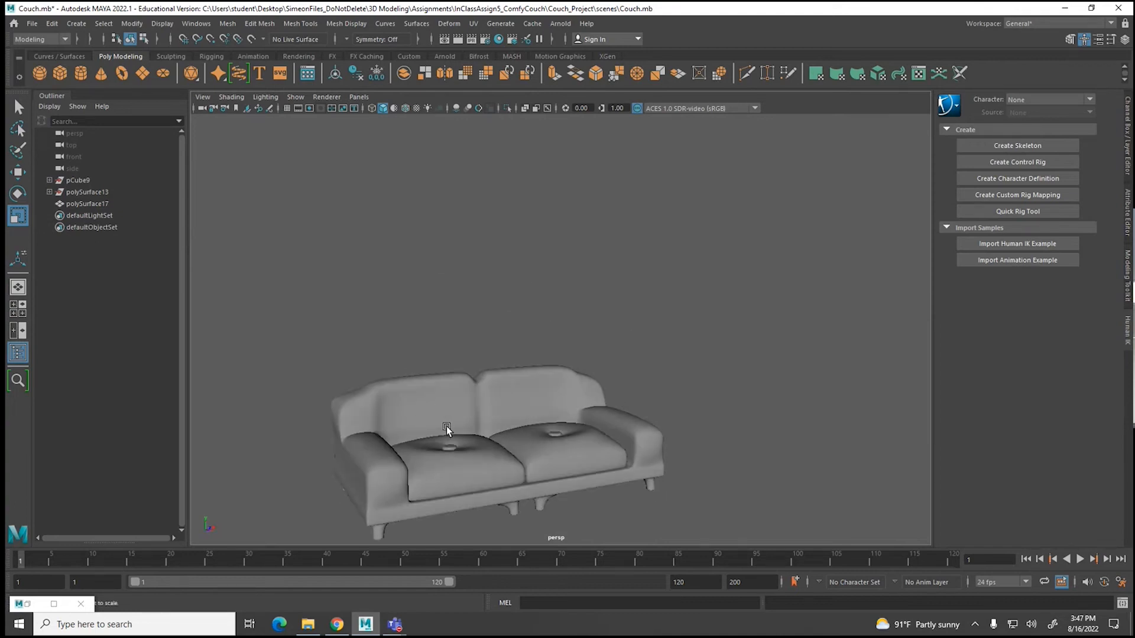
Step: Turn off the smooth mesh preview on the whole couch and deselect it
alt+drag(469, 445, 434, 443)
click(455, 442)
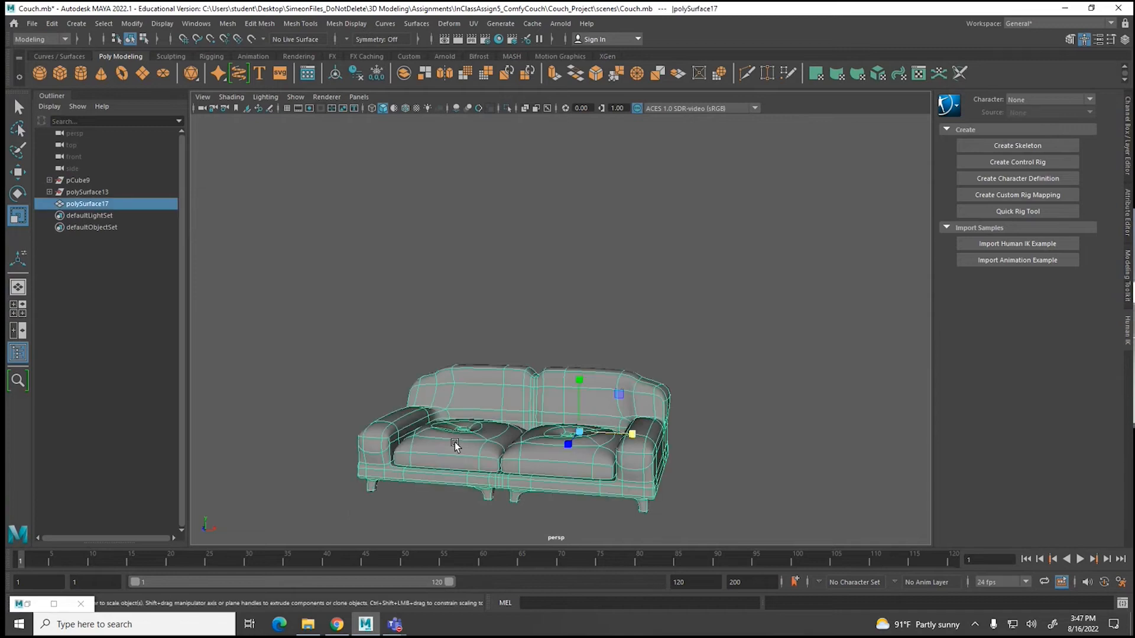
key(1)
click(520, 331)
Step: Examine the unsmoothed faces of the seat cushions and their button dimples up close
alt+drag(465, 356, 498, 419)
scroll(498, 420, up, 3)
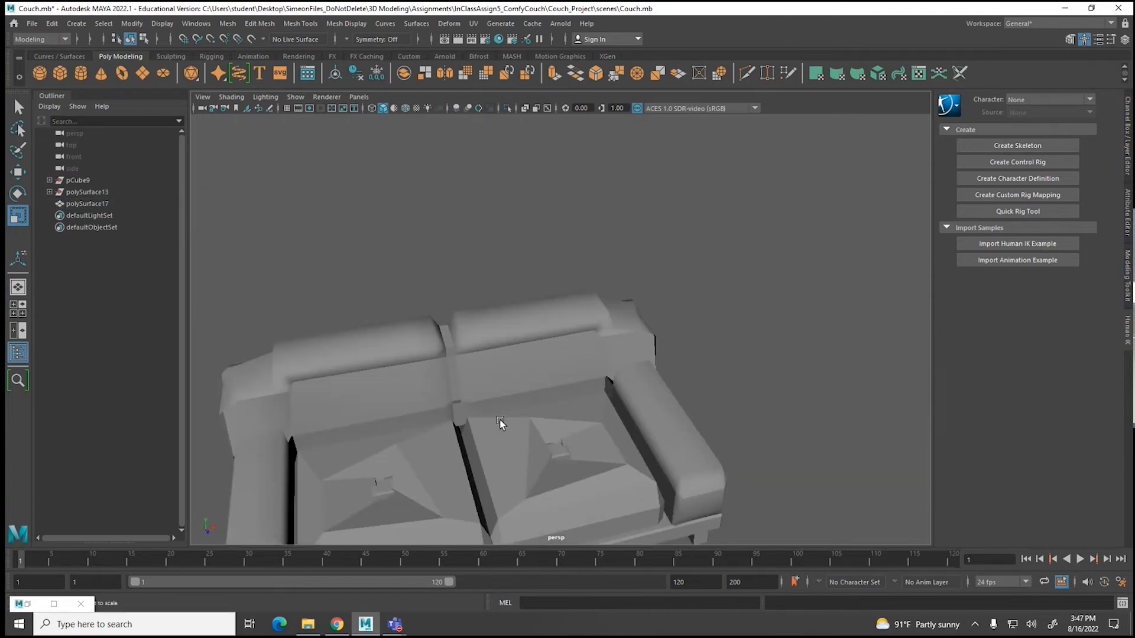
alt+middle_drag(499, 419, 537, 314)
alt+drag(536, 313, 533, 348)
scroll(533, 347, up, 3)
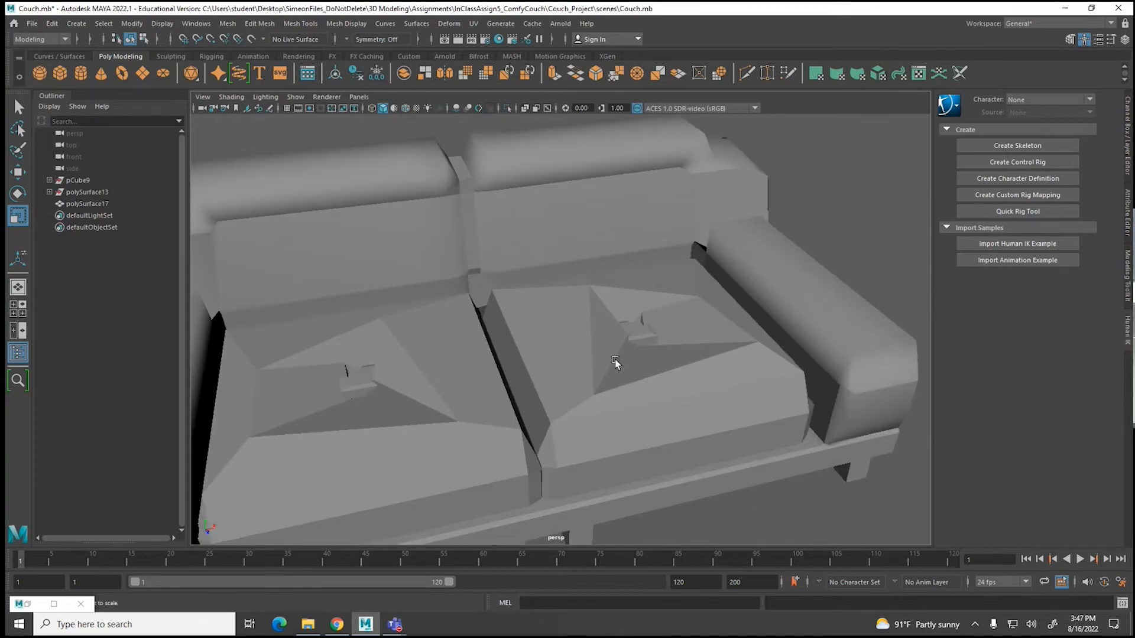
alt+drag(615, 359, 610, 384)
click(640, 321)
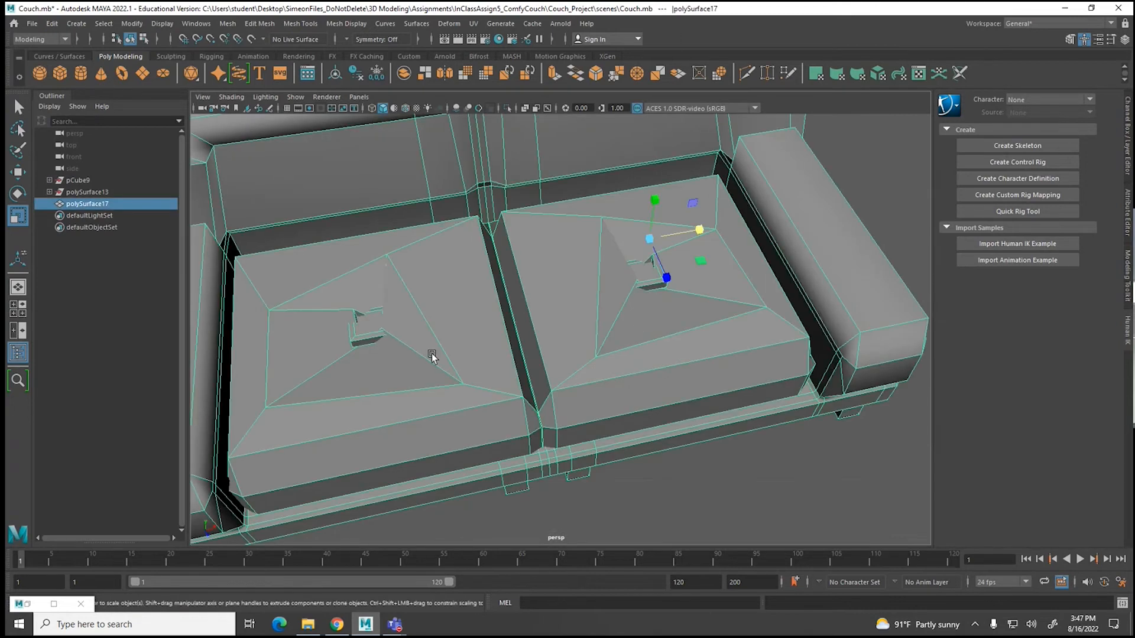
click(760, 437)
alt+drag(587, 316, 563, 303)
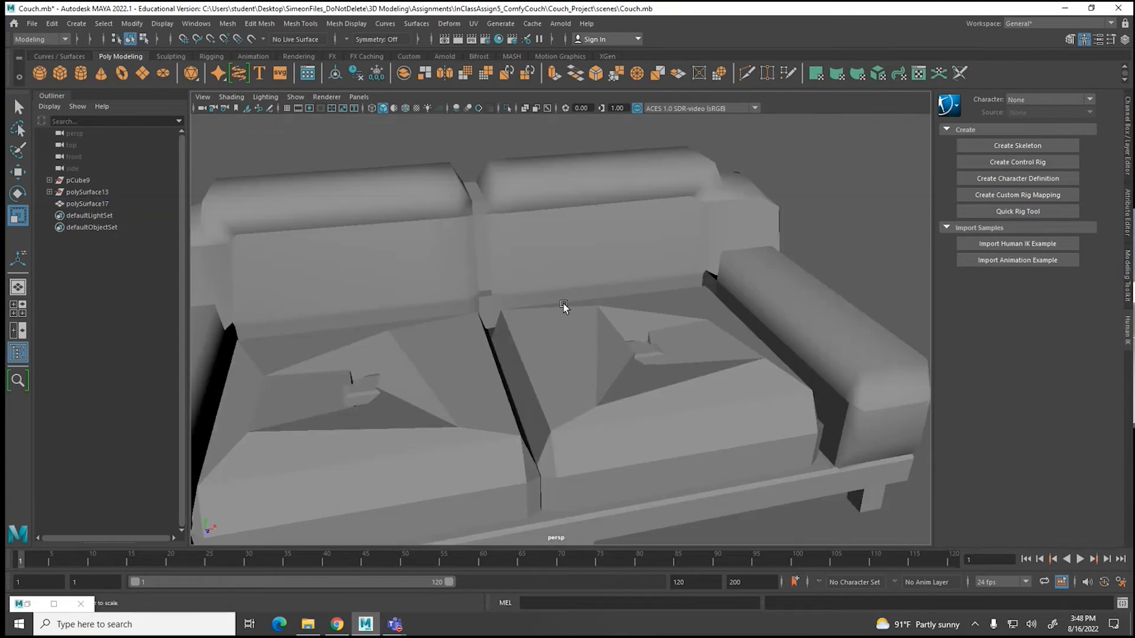
Step: Soften all edges of the couch mesh and deselect it to view the shading
click(508, 310)
click(350, 23)
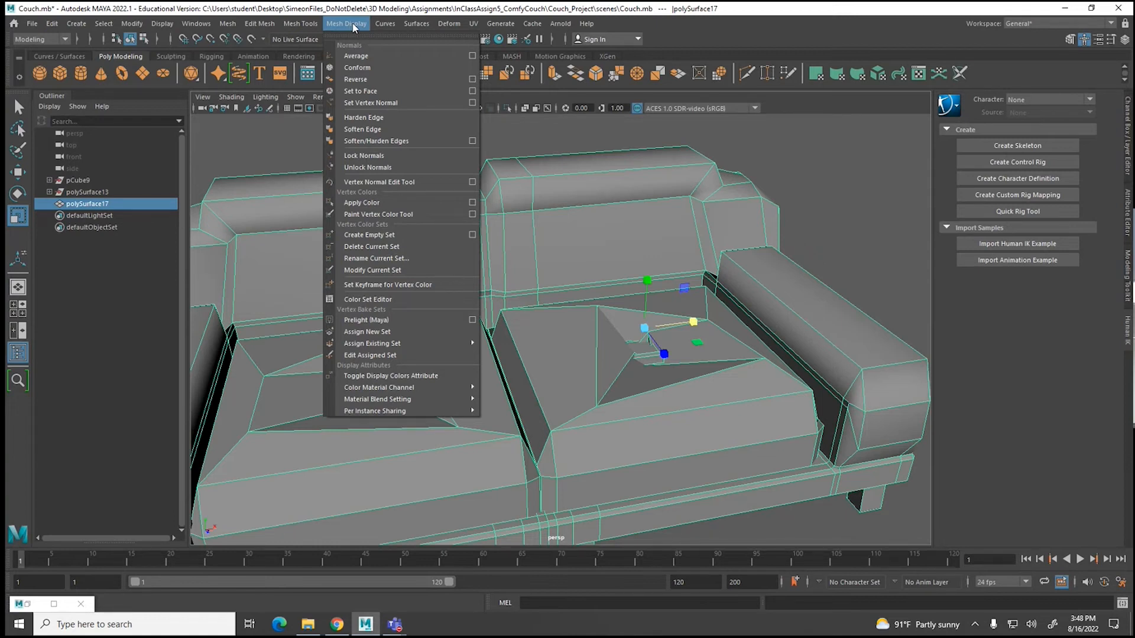
click(362, 129)
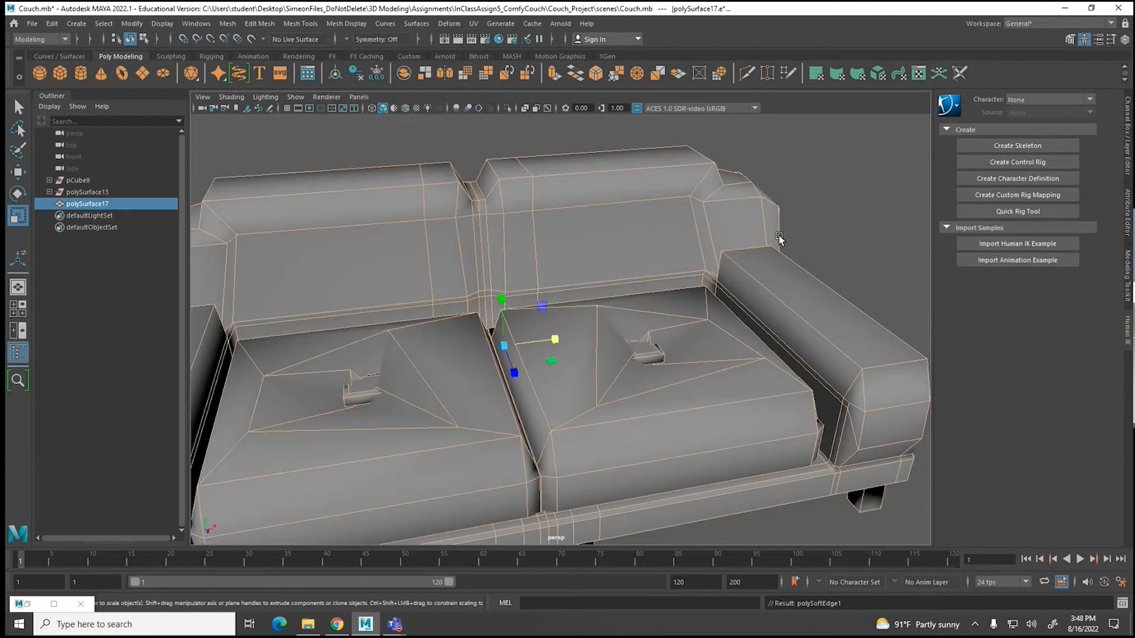
click(801, 225)
scroll(716, 274, down, 5)
mouse_move(635, 309)
alt+mouse_down()
mouse_move(636, 340)
mouse_move(649, 309)
alt+mouse_up()
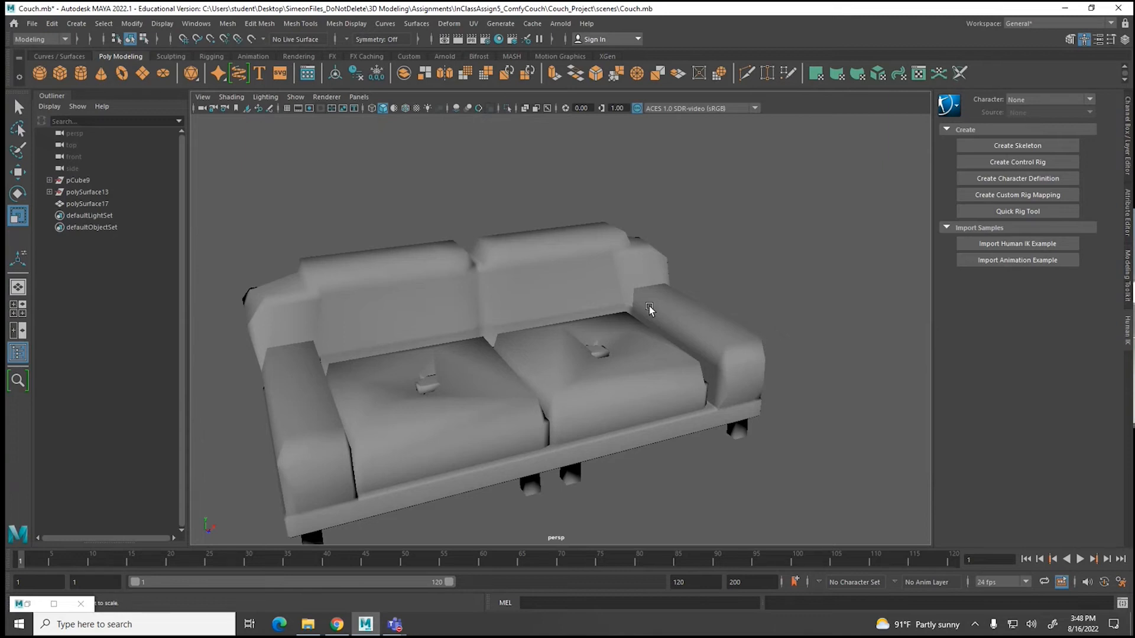
Step: Harden all edges of the couch mesh and deselect it to compare the faceted shading
click(637, 299)
click(345, 23)
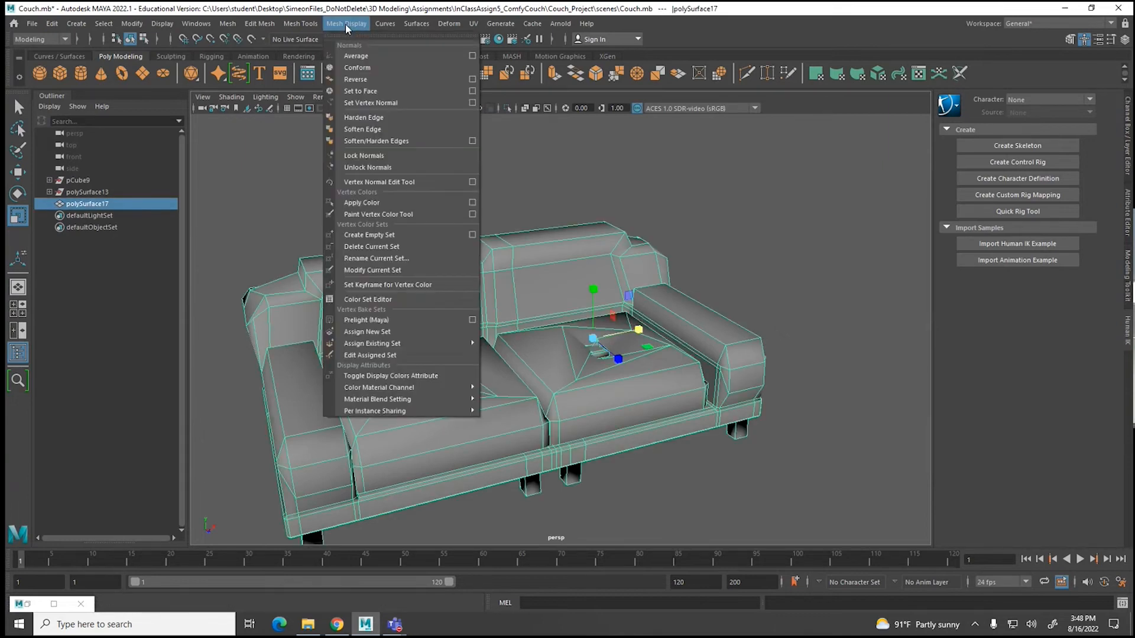
click(361, 116)
click(716, 156)
alt+drag(866, 391, 814, 418)
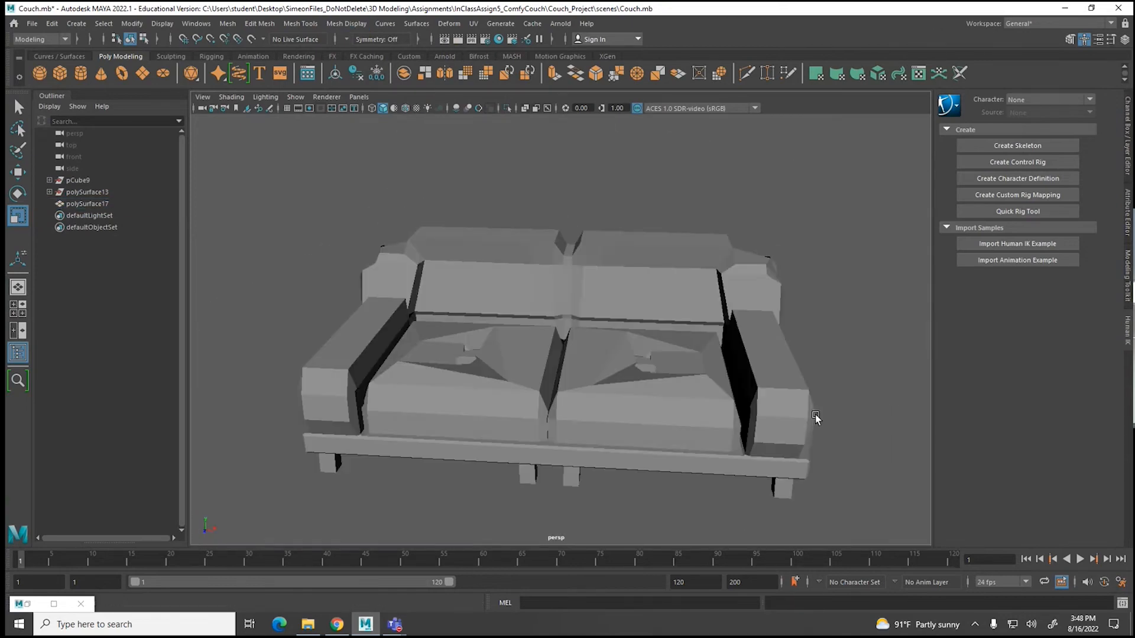
Step: Apply Soften Edge to the hard-edged couch mesh and deselect it
click(709, 387)
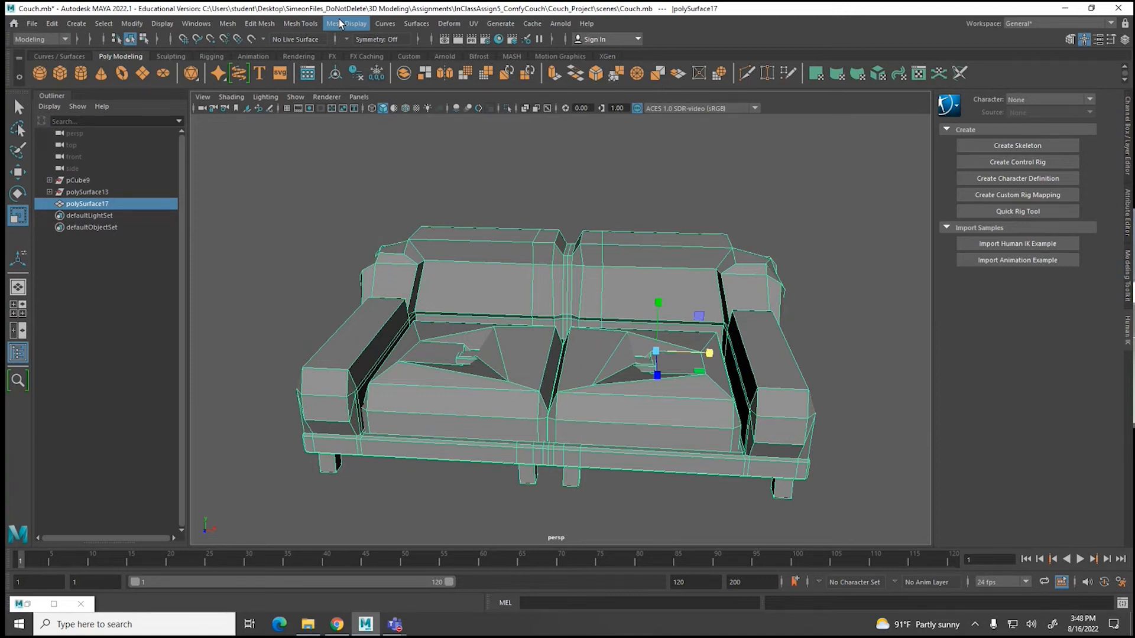
click(345, 24)
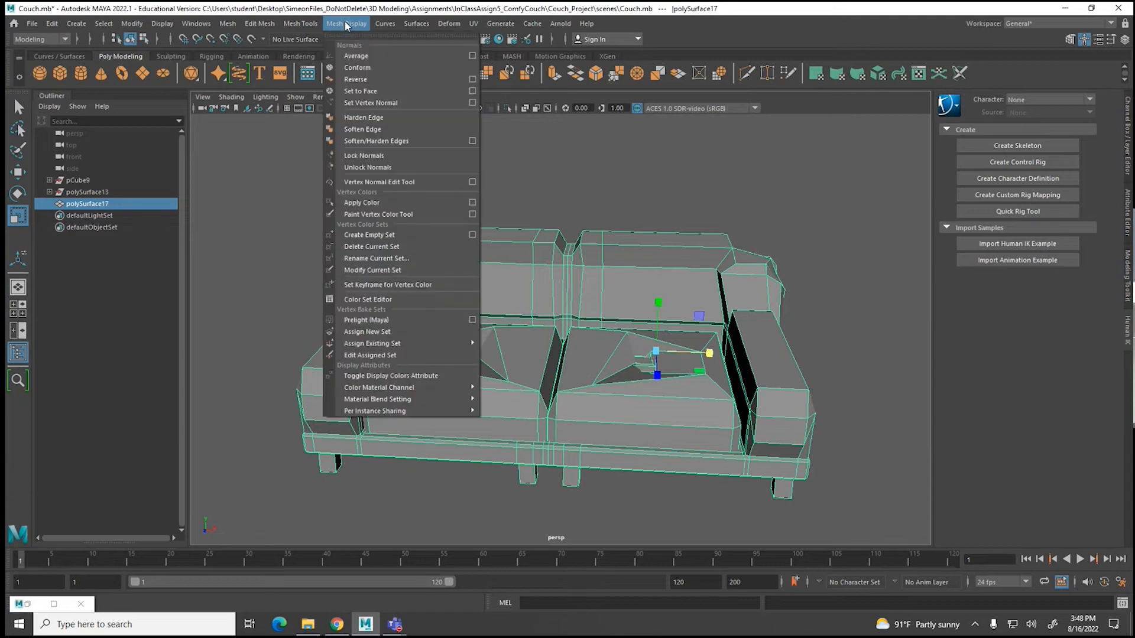
click(367, 130)
click(474, 154)
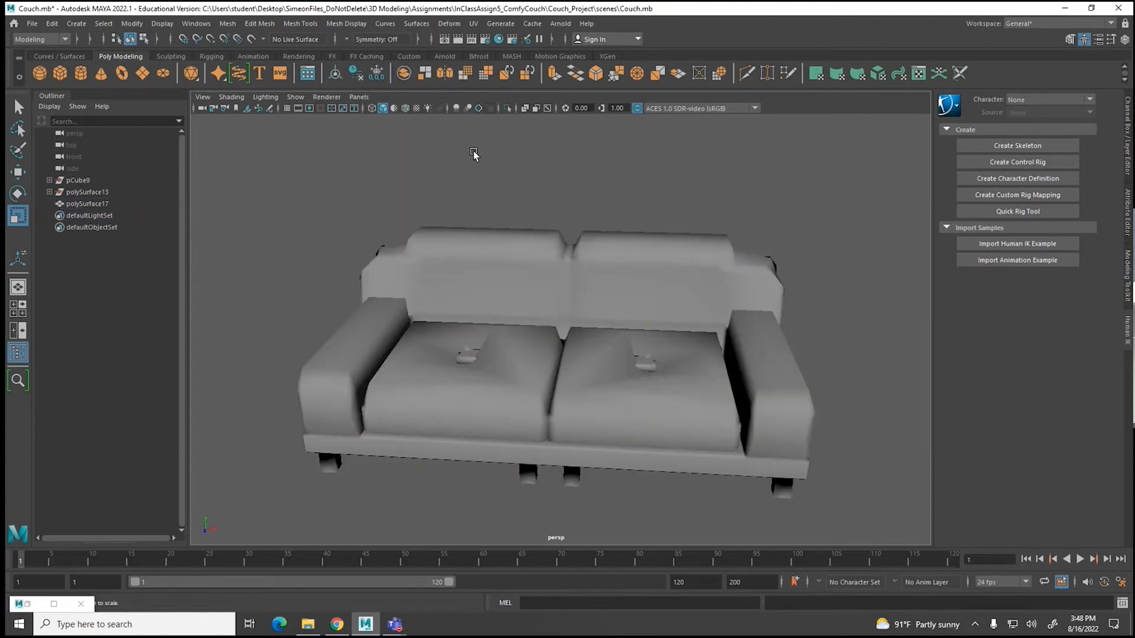
Step: Apply the Smooth operation to the couch mesh with 2 divisions and deselect it
click(464, 264)
click(227, 24)
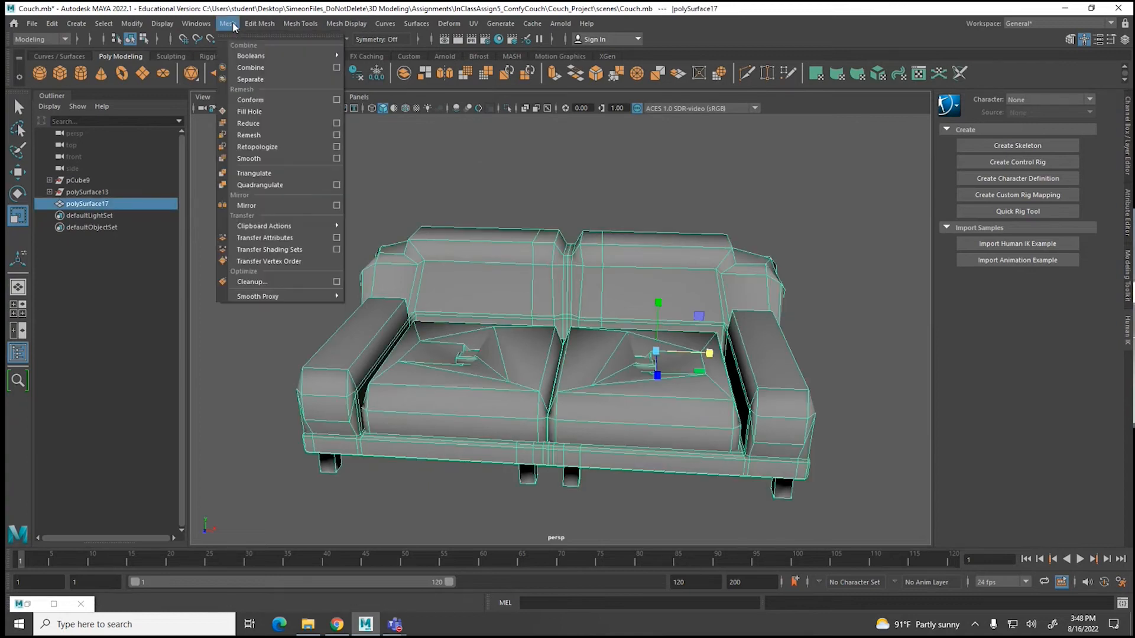
click(253, 158)
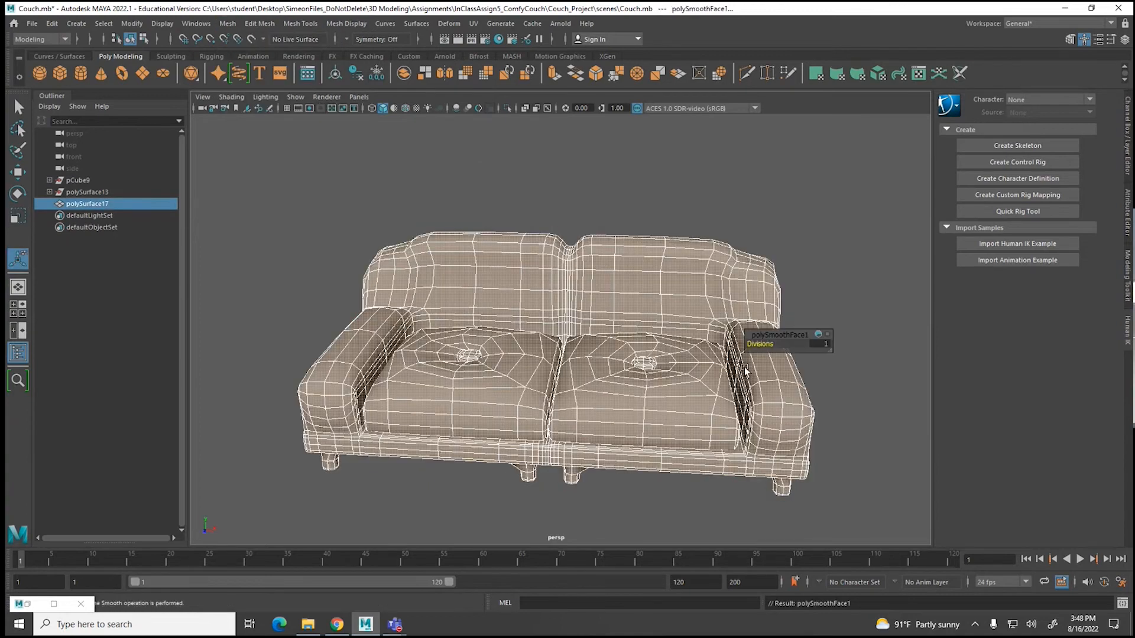
drag(817, 346, 838, 346)
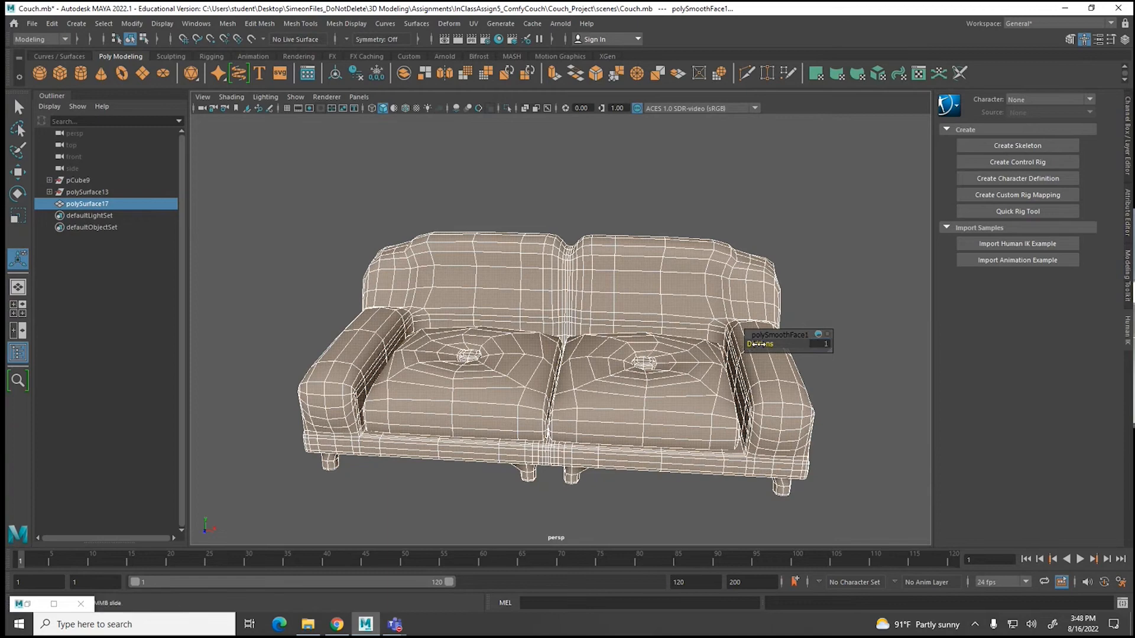
drag(750, 345, 758, 344)
click(824, 280)
alt+drag(825, 280, 510, 389)
click(500, 412)
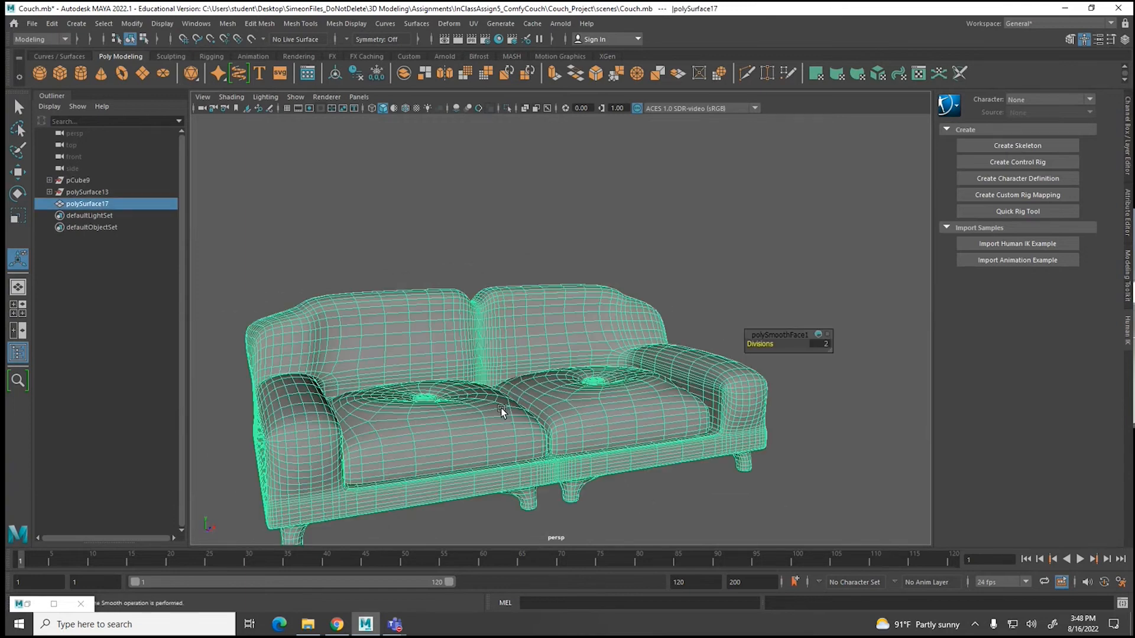
scroll(500, 413, down, 3)
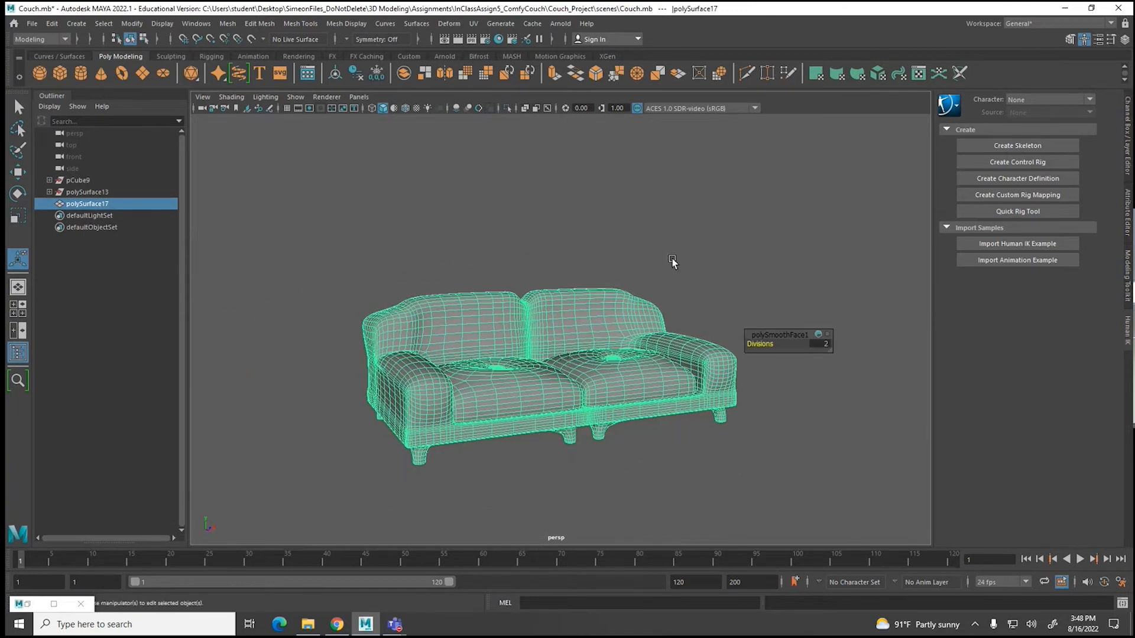
click(656, 260)
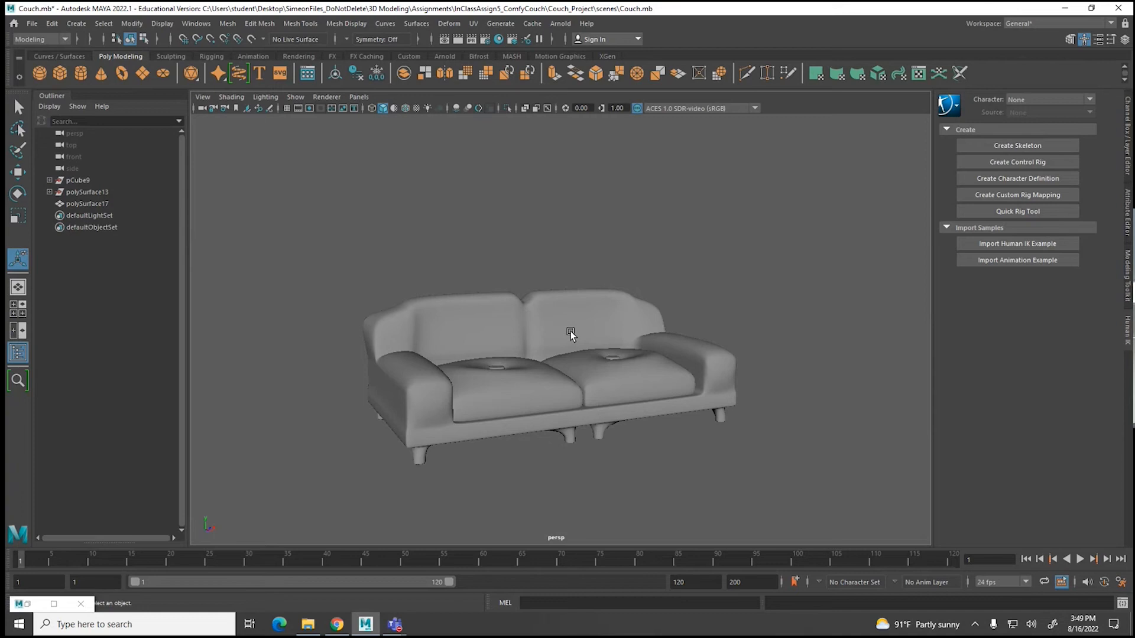
Step: Create a polygon plane about 17.4 units up above the couch, scaled uniformly to about 26.7 and rotated about 29.5 degrees around Y
click(142, 74)
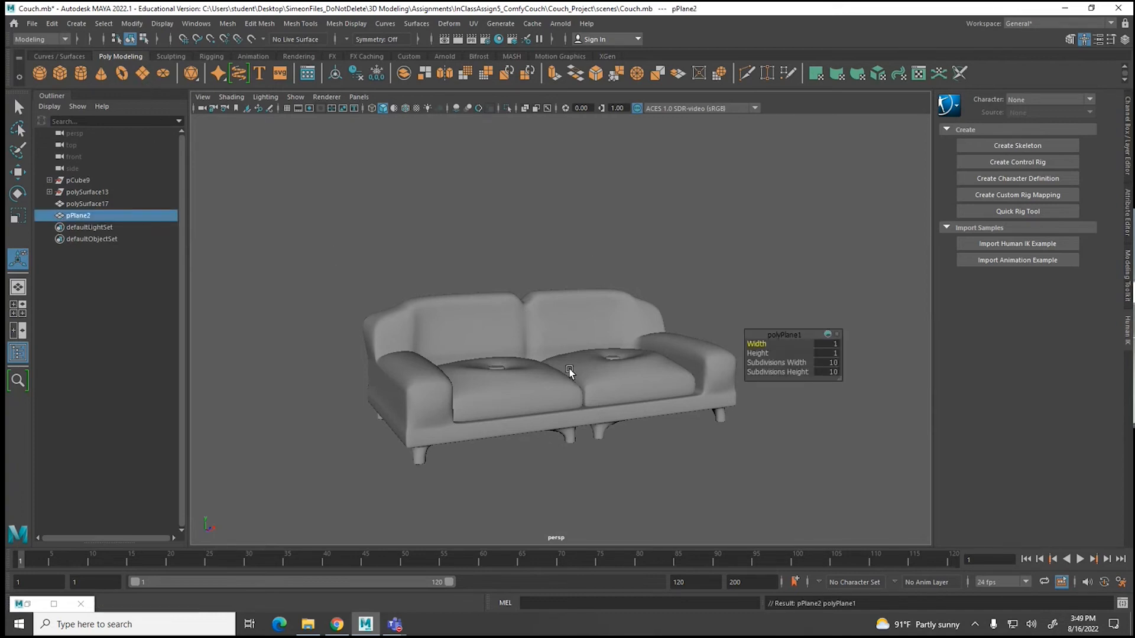
key(w)
drag(555, 370, 565, 221)
key(r)
drag(557, 271, 619, 322)
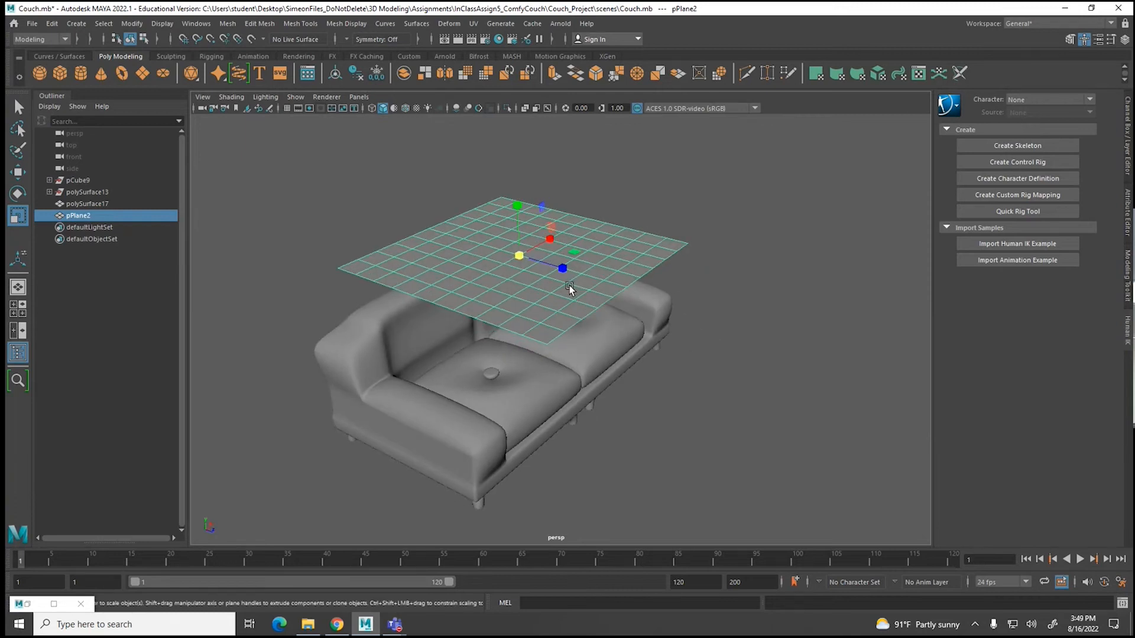
key(e)
drag(543, 269, 564, 256)
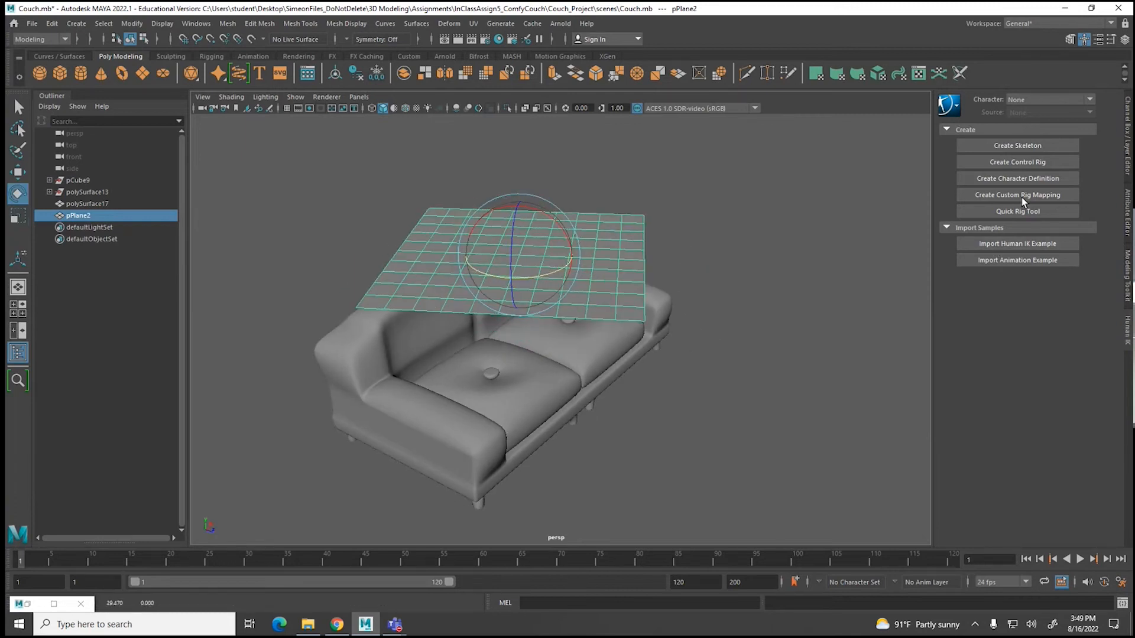
Step: Set the plane's Subdivisions Width and Subdivisions Height both to 48
key(ctrl+a)
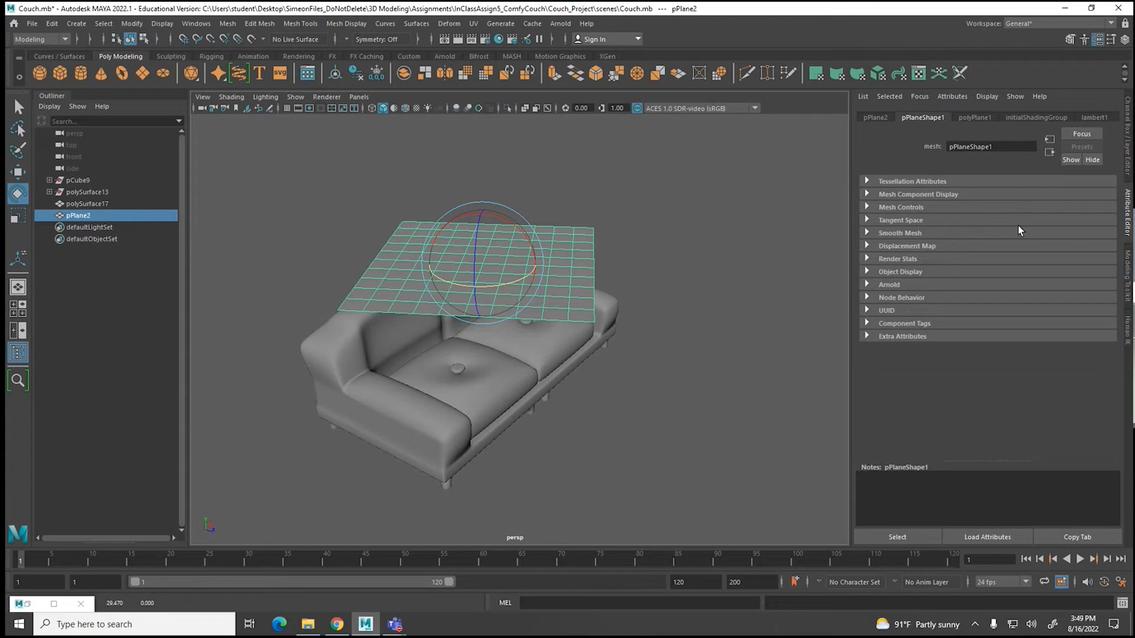
key(ctrl+a)
click(1023, 253)
drag(1087, 278, 1097, 290)
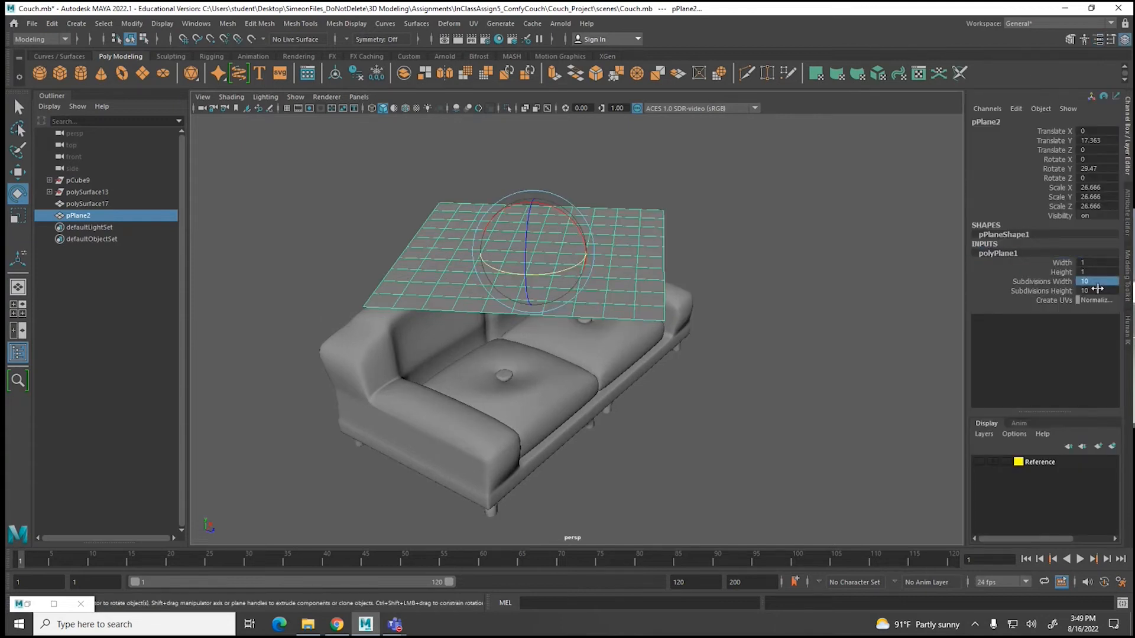
key(Return)
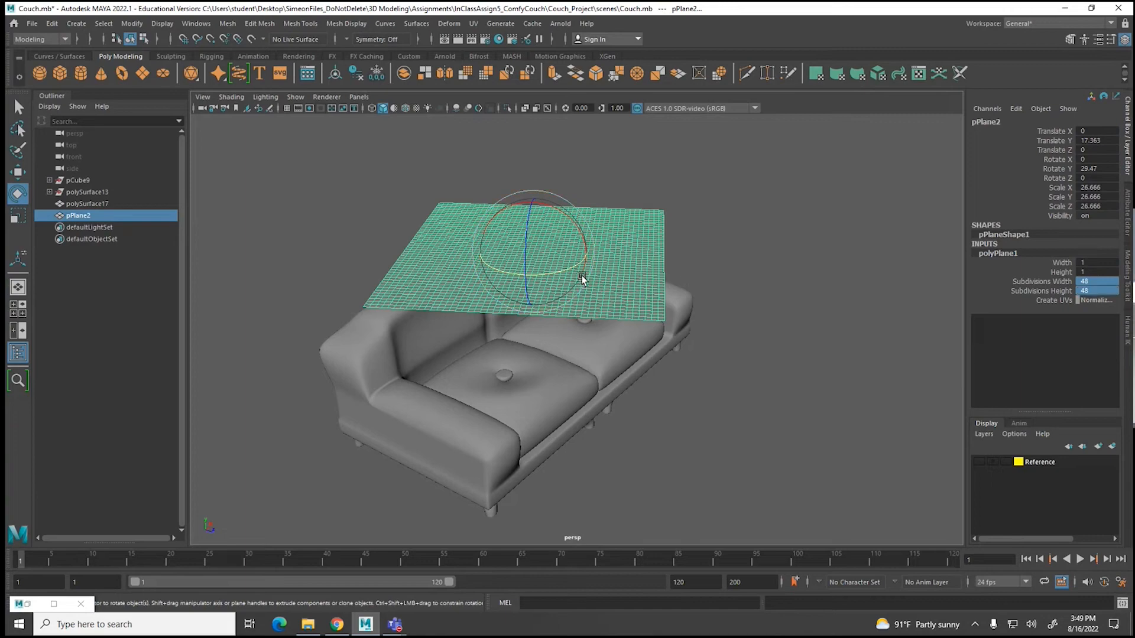
Step: Move the plane to about -4.1 in Z and assign the blinn2 material to it
key(w)
drag(569, 261, 699, 160)
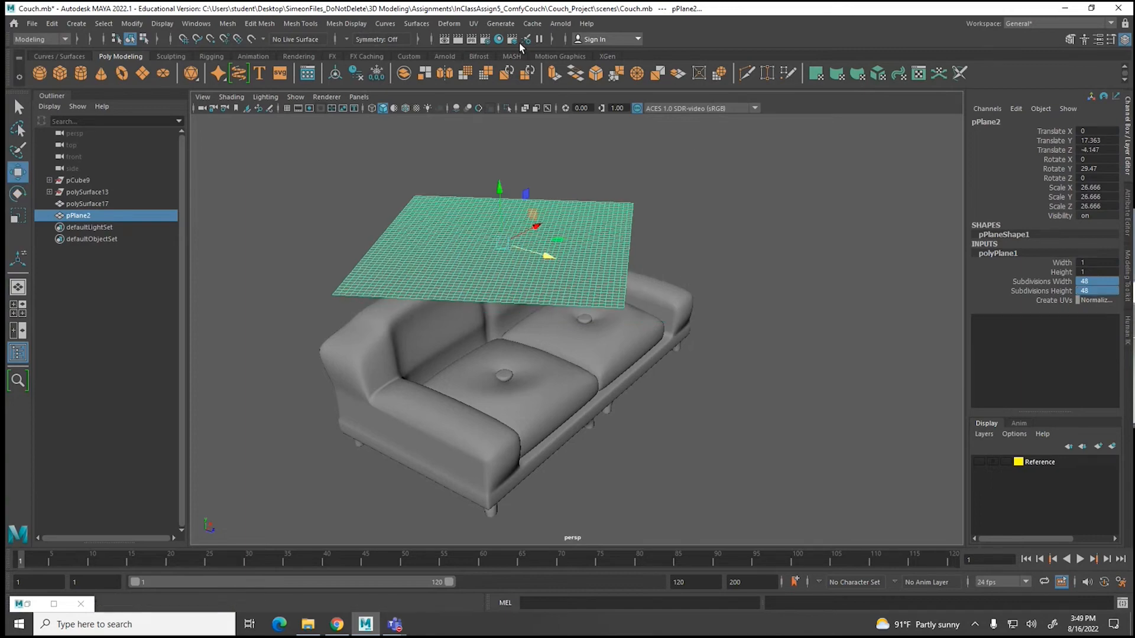
click(496, 40)
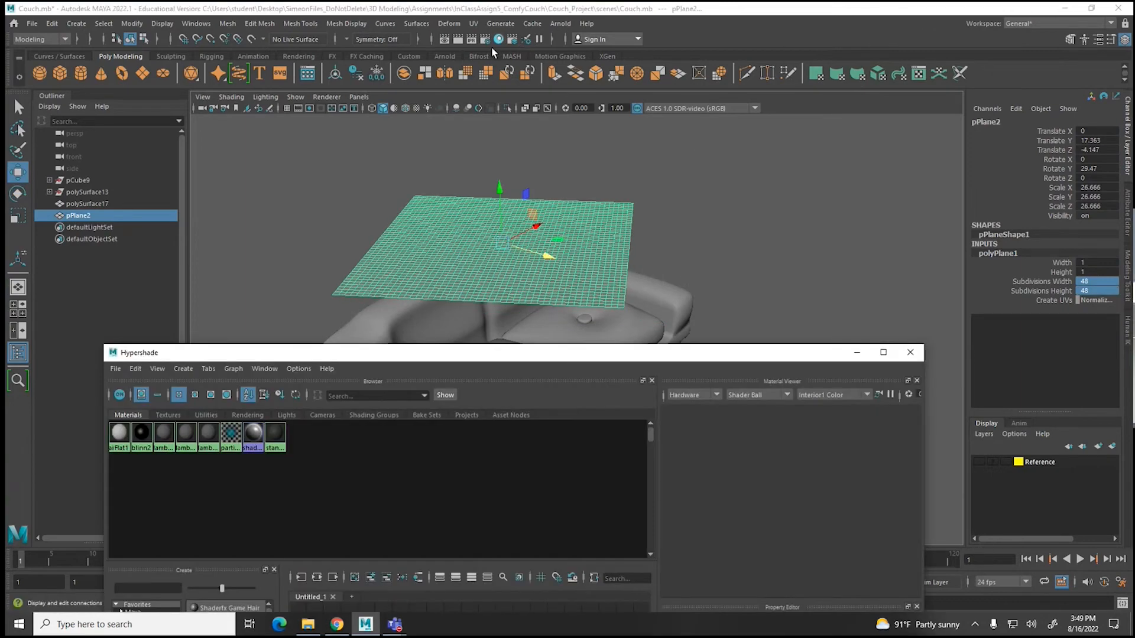
right_click(141, 437)
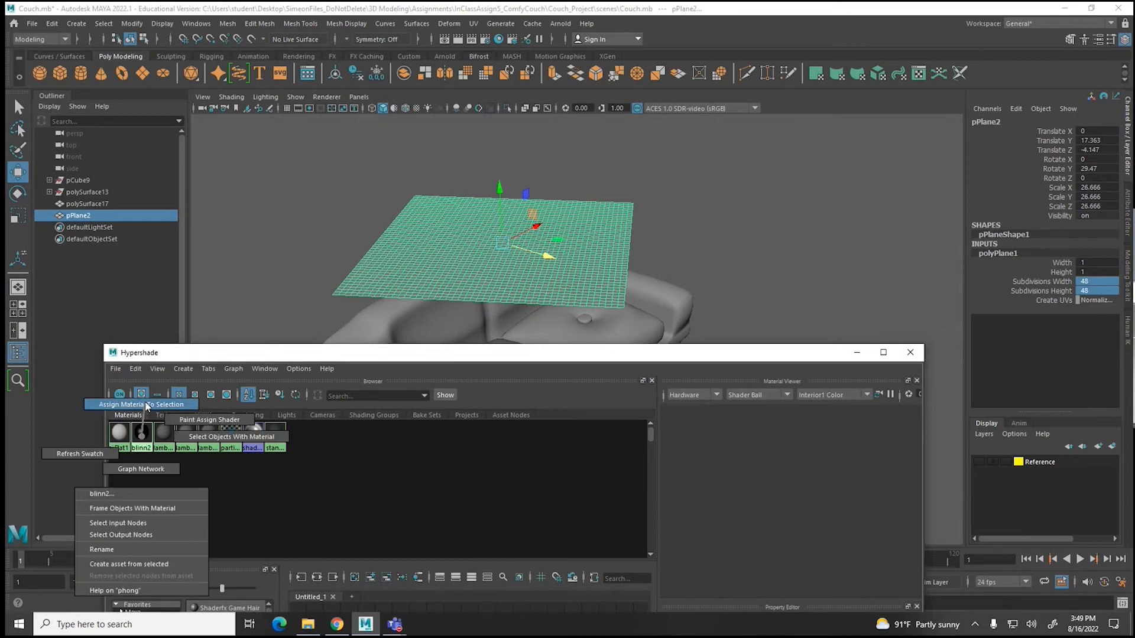
click(141, 439)
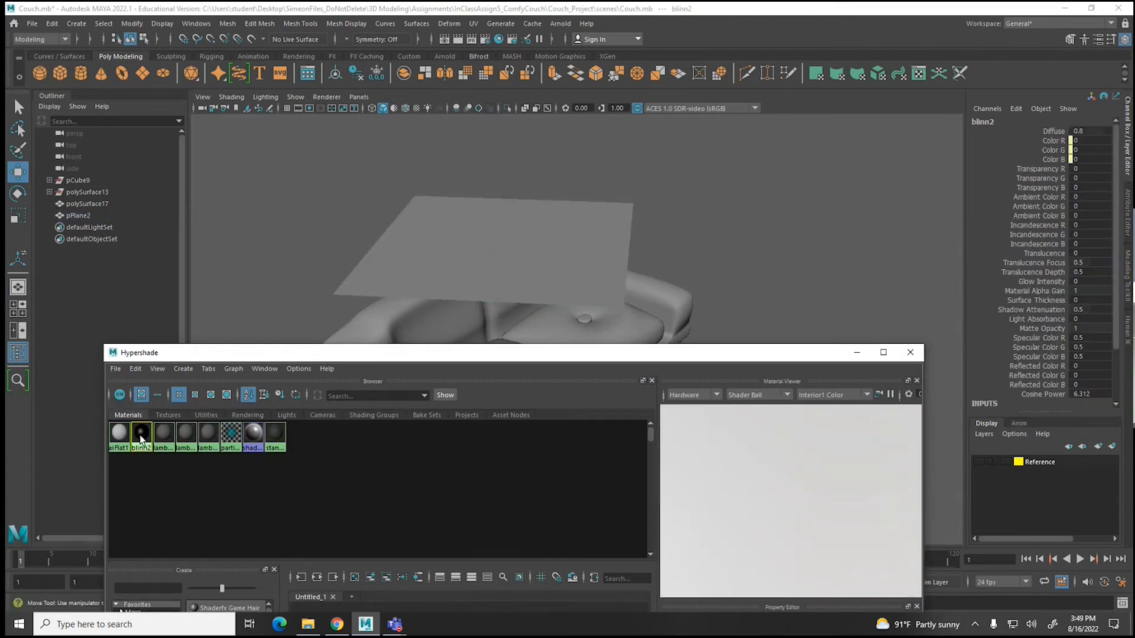
Step: Disconnect the texture from blinn2's Color, set the colour to olive green, and close the Hypershade
double_click(141, 438)
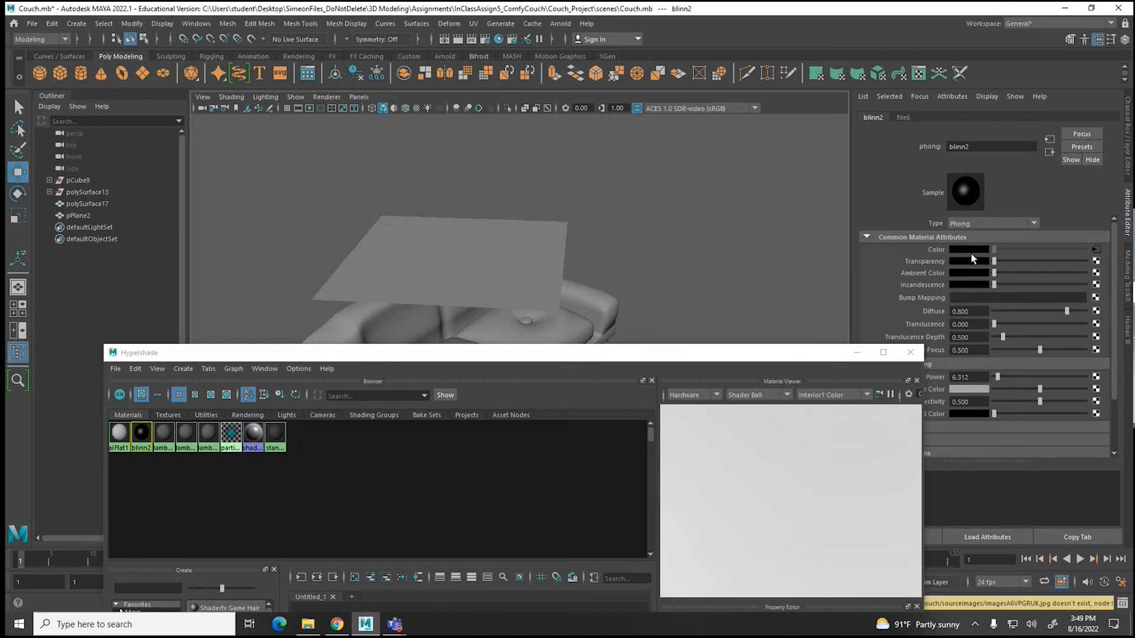
right_click(935, 251)
click(952, 283)
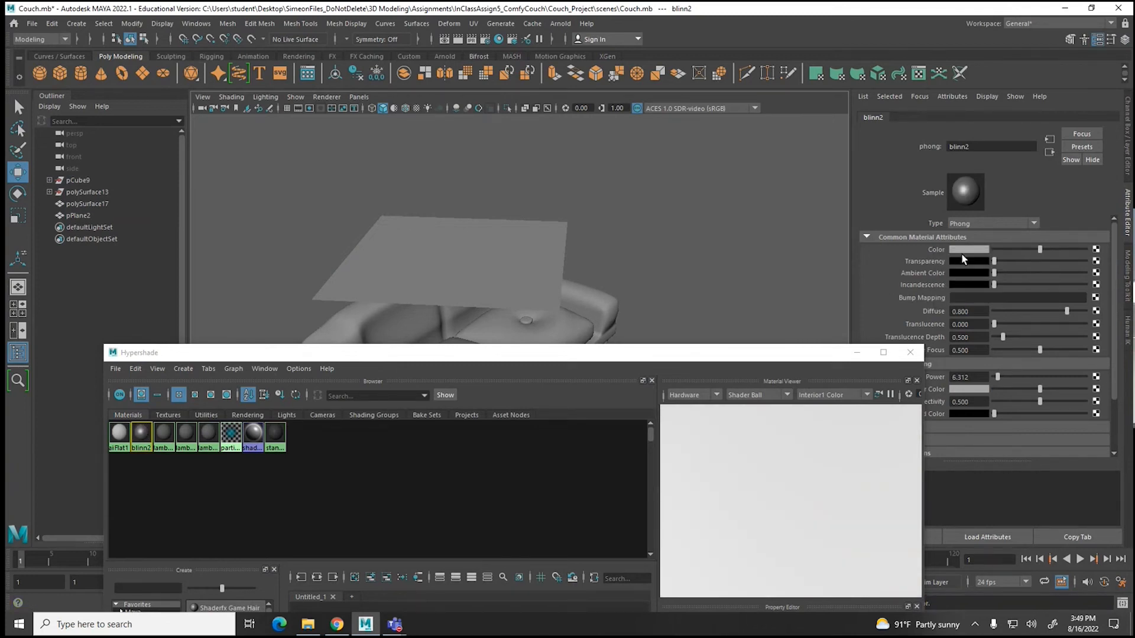
click(962, 251)
drag(933, 281, 952, 296)
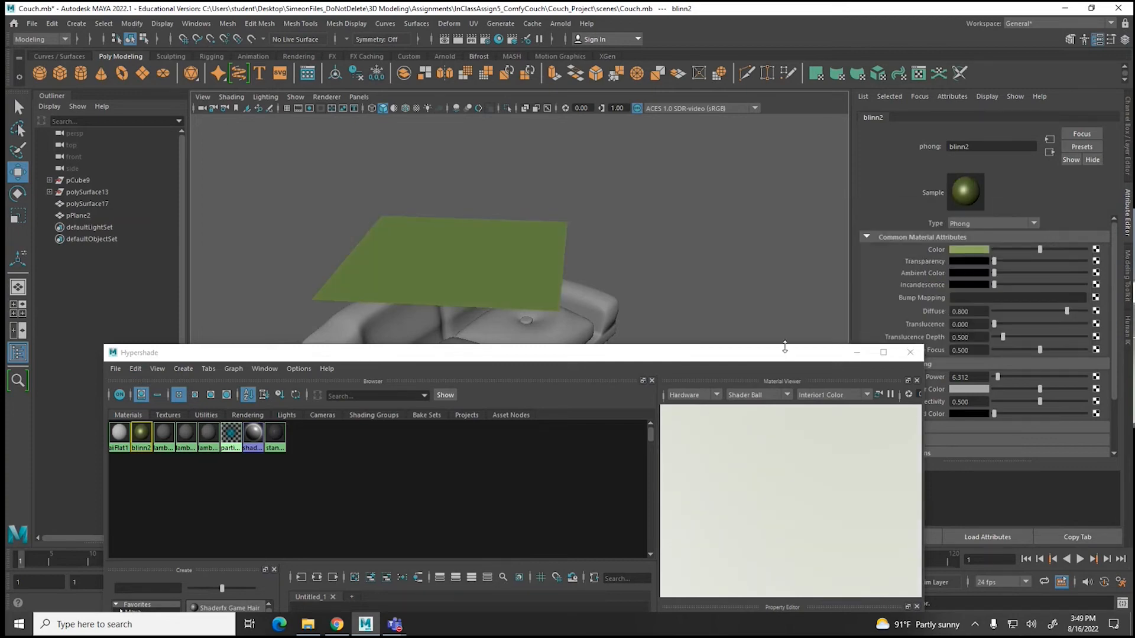
click(910, 353)
Step: Select the green plane above the couch and switch to the FX command set
click(497, 240)
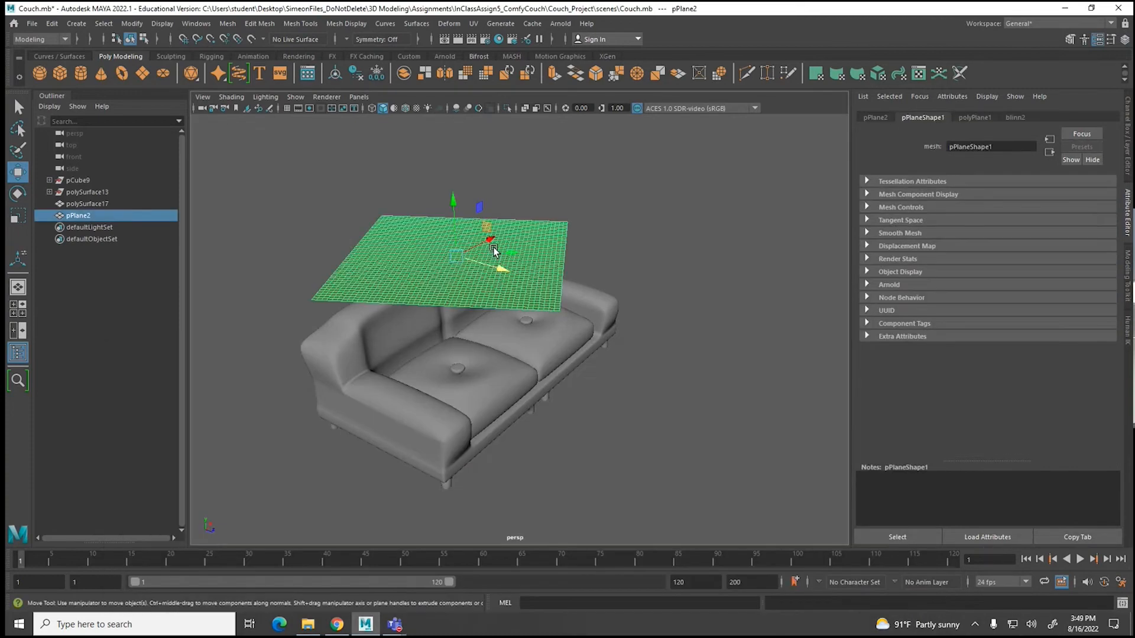
alt+drag(494, 252, 455, 266)
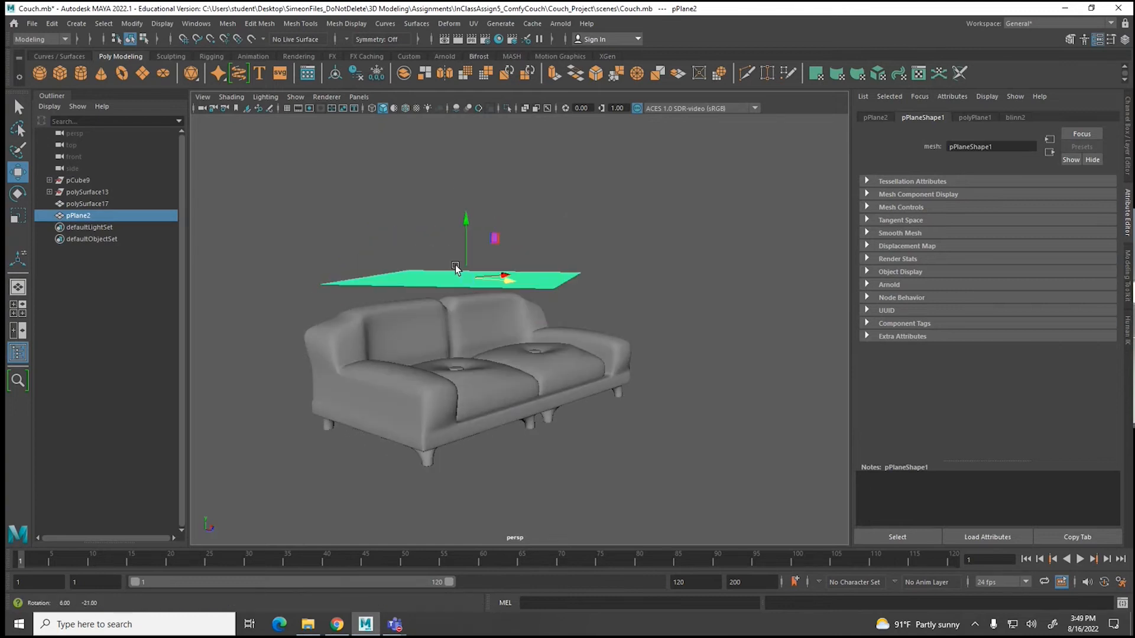
click(45, 38)
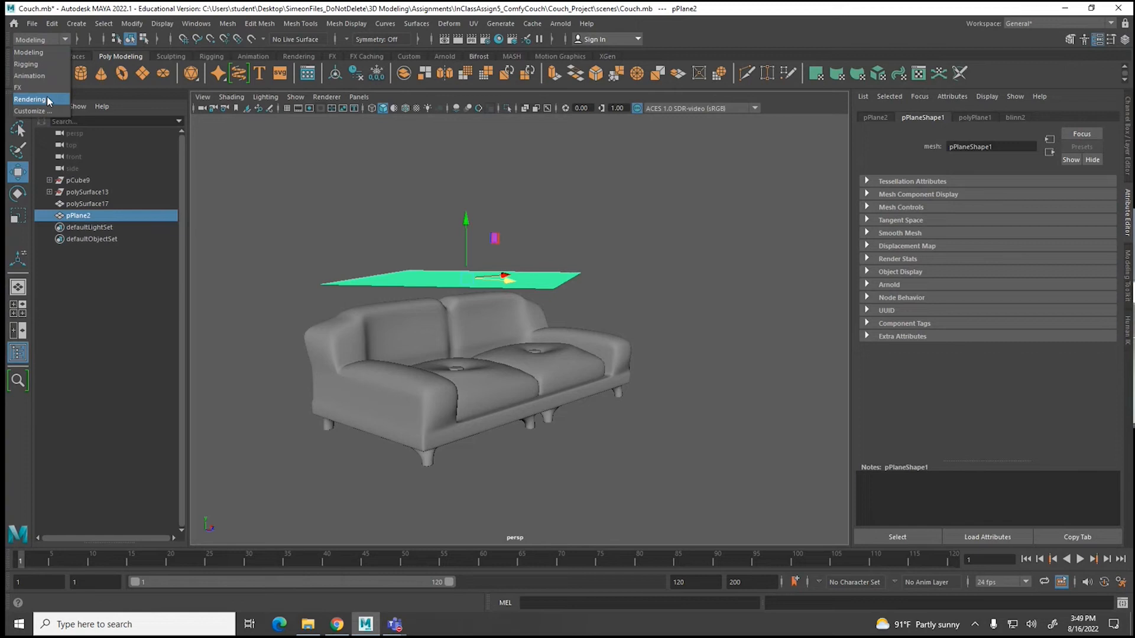
click(35, 87)
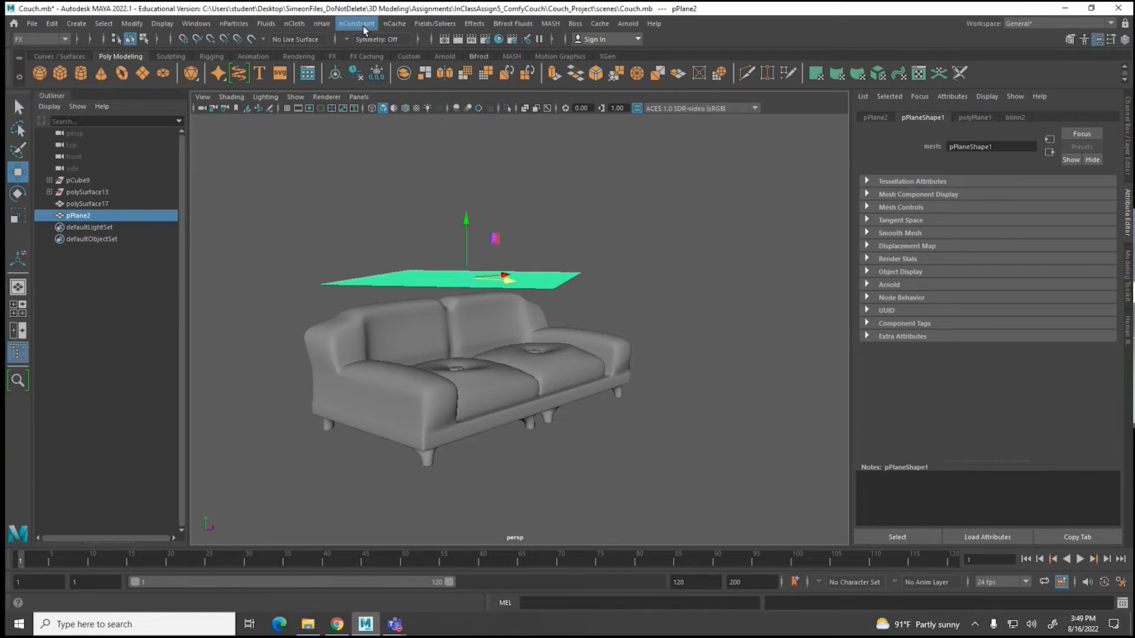
click(295, 25)
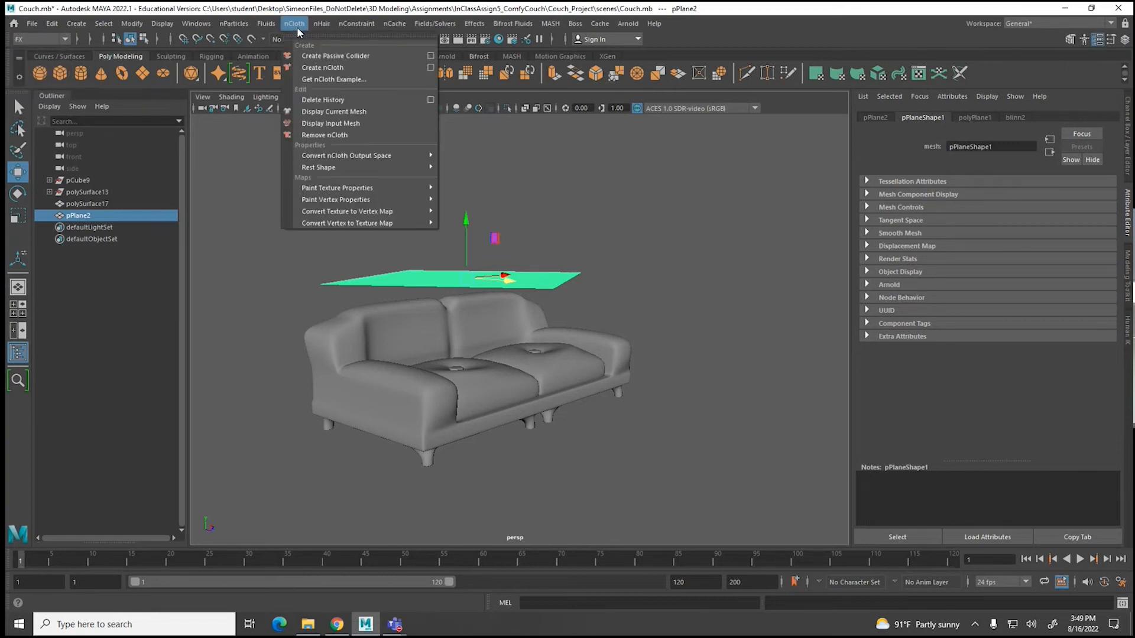
click(306, 56)
key(ctrl+z)
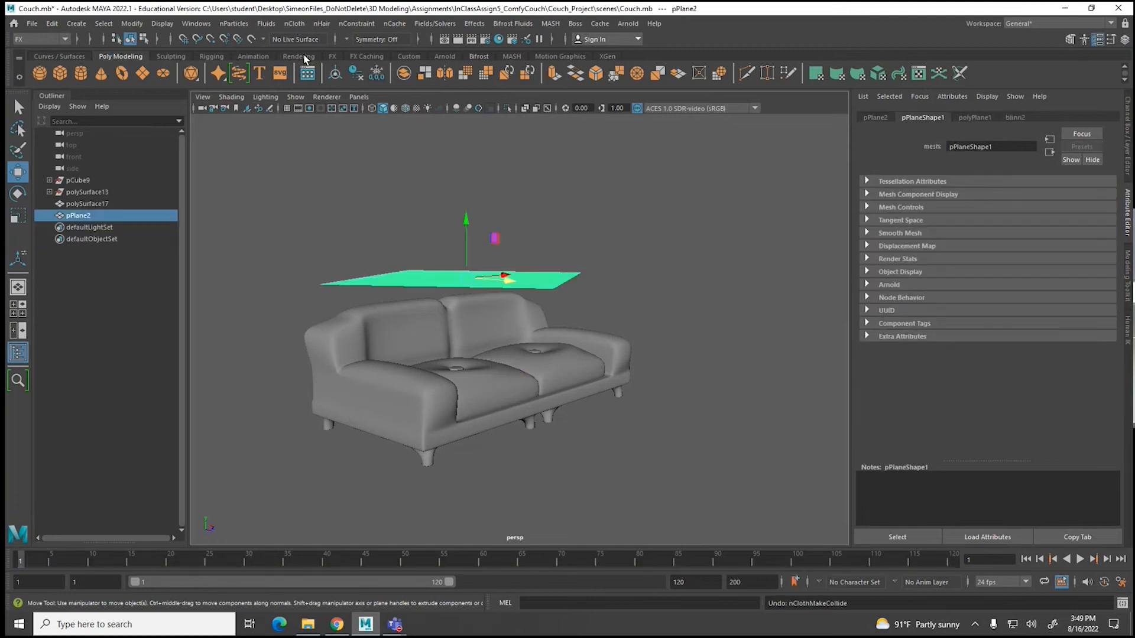
Step: Turn the plane into an nCloth object and make the couch mesh a passive collider
click(294, 24)
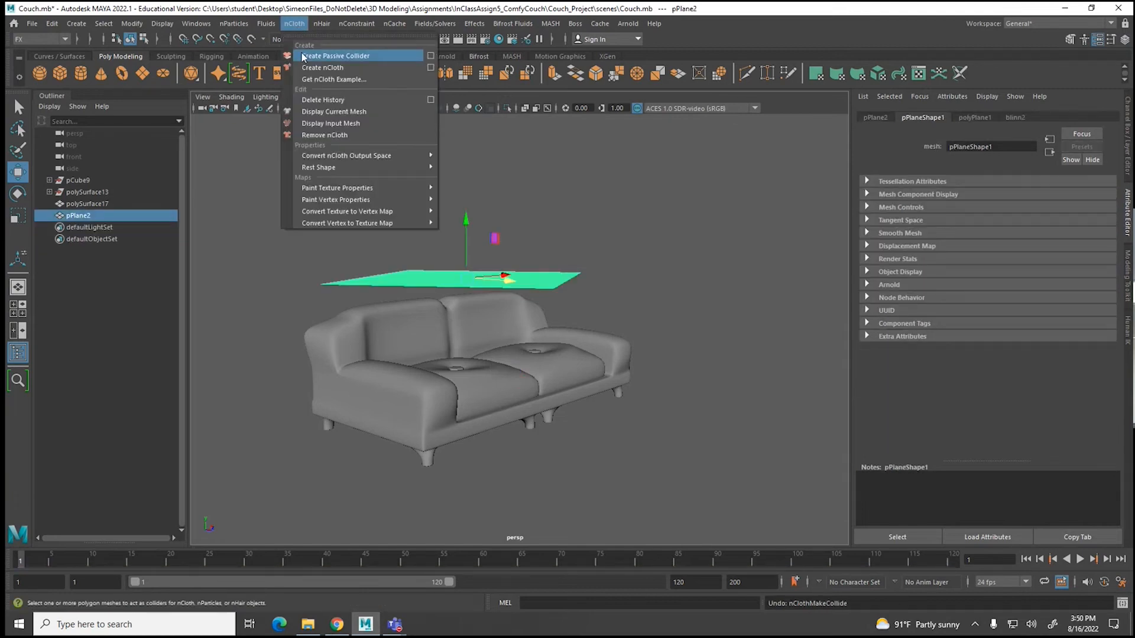
click(323, 67)
click(422, 307)
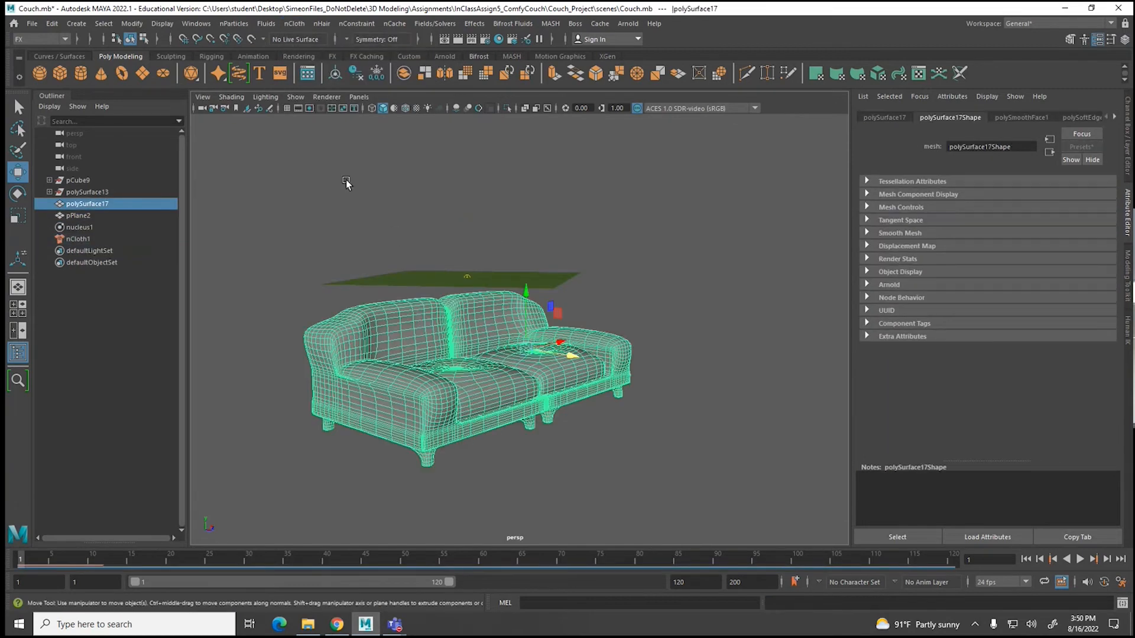
click(294, 24)
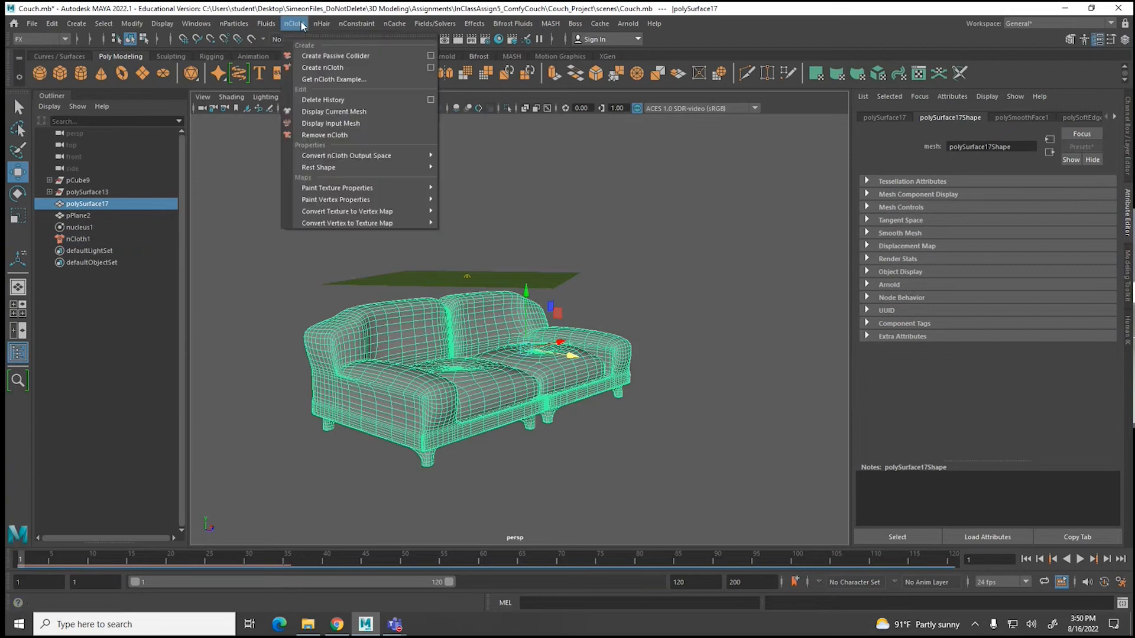
click(306, 57)
Step: Set the nCloth's Stretch Resistance and Compression Resistance to about 4.4 and its Mass to about 4.3
click(441, 279)
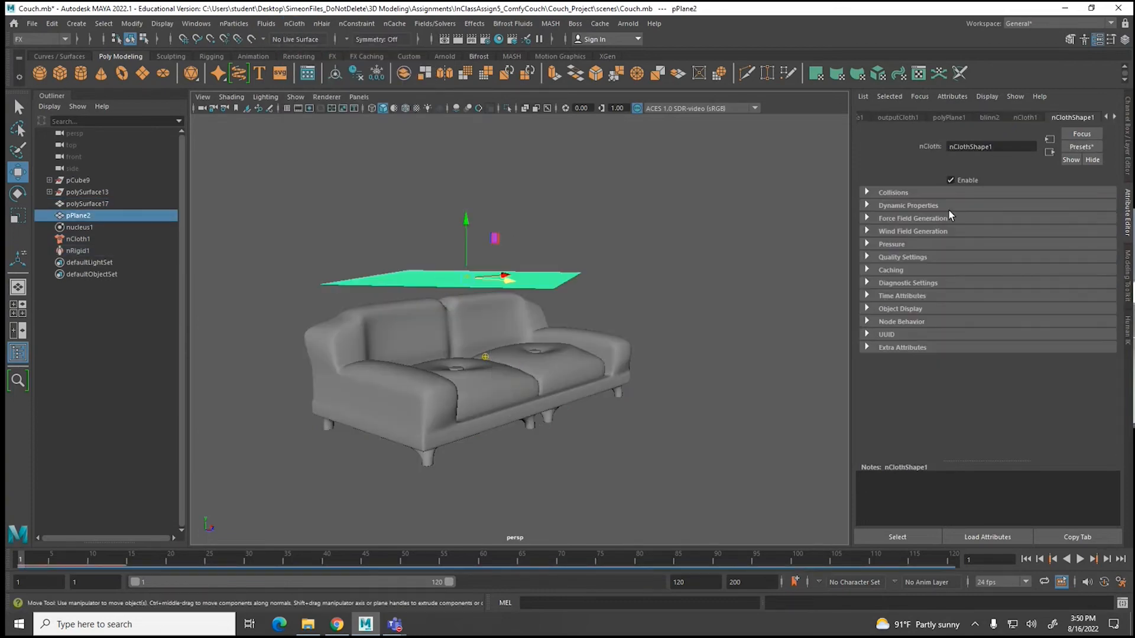
click(889, 205)
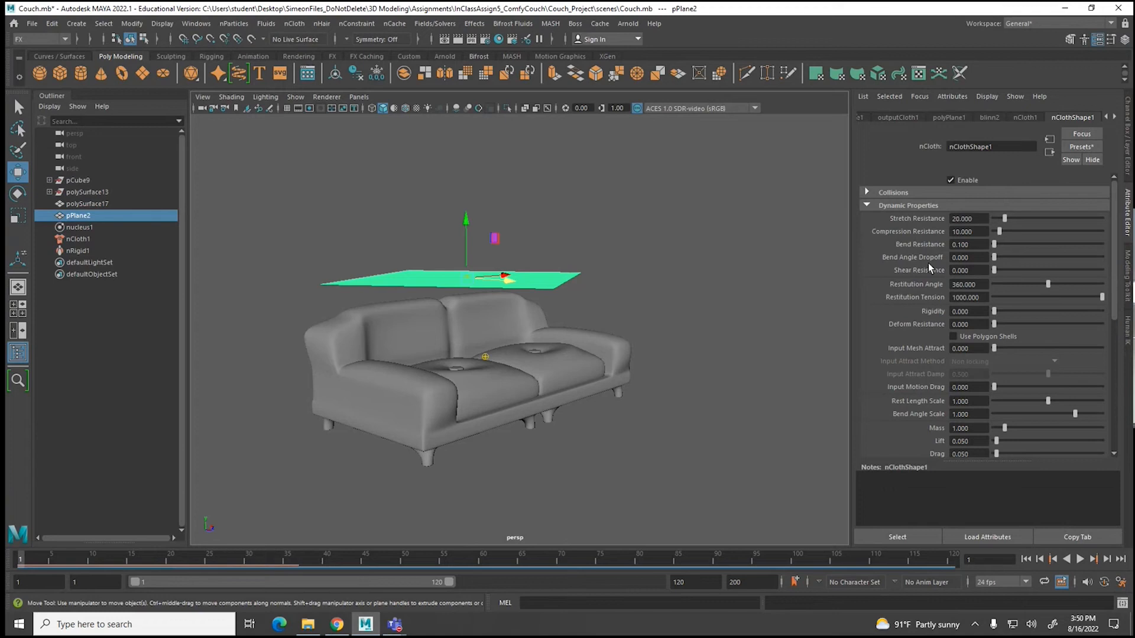
click(998, 220)
click(998, 232)
click(1040, 428)
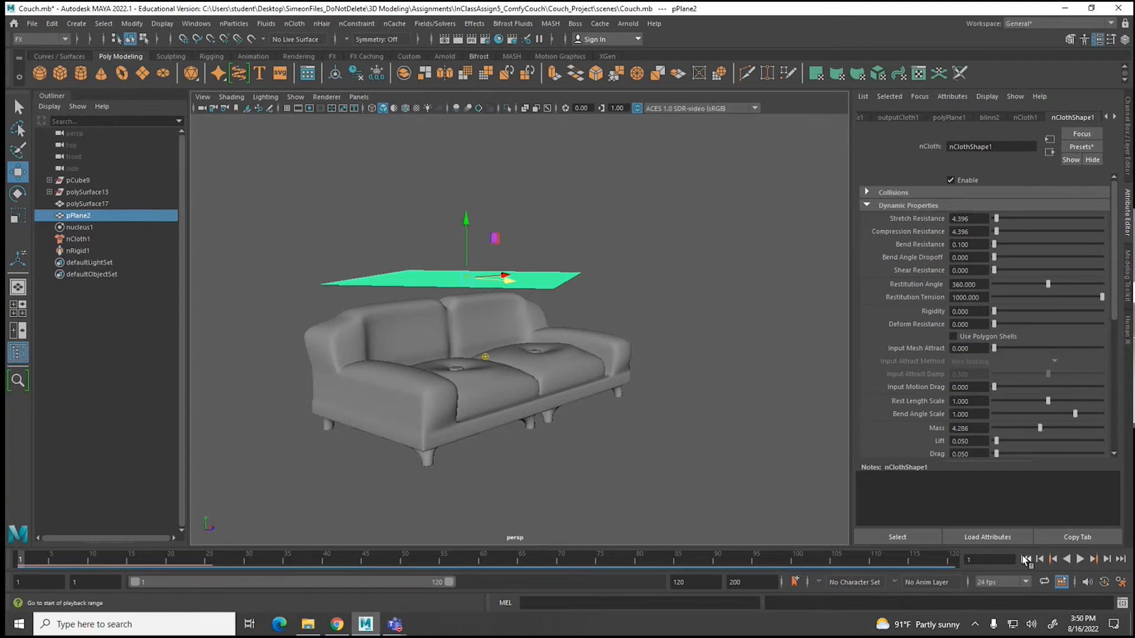
Step: Preview the cloth falling onto the couch, stop the simulation, and return to the first frame
click(1080, 561)
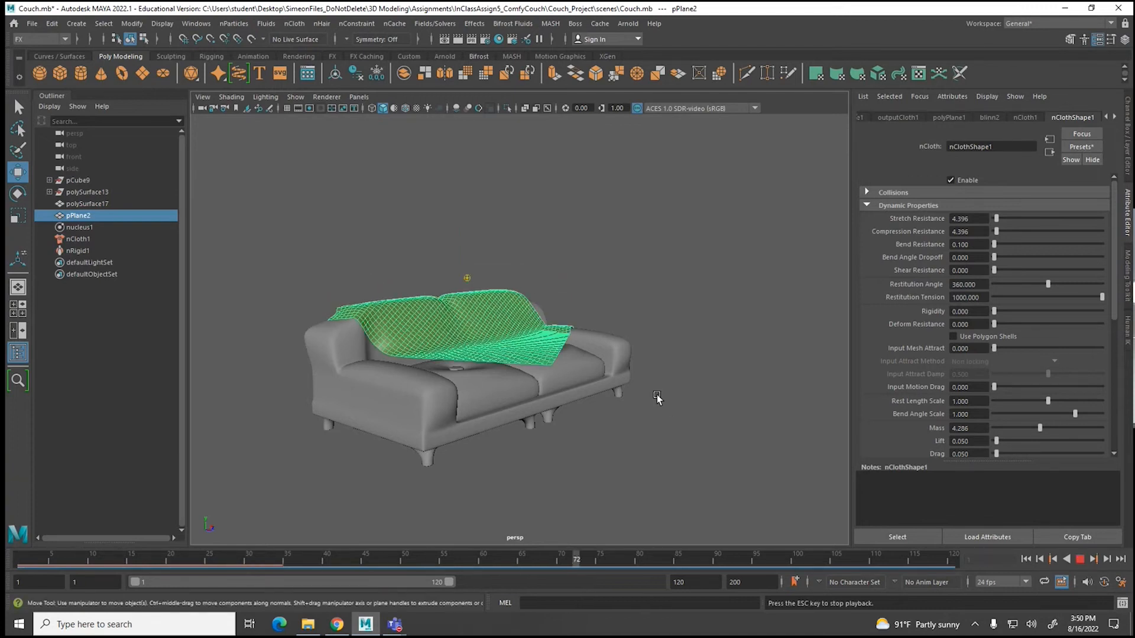
key(Escape)
alt+drag(674, 338, 530, 333)
key(alt+shift+v)
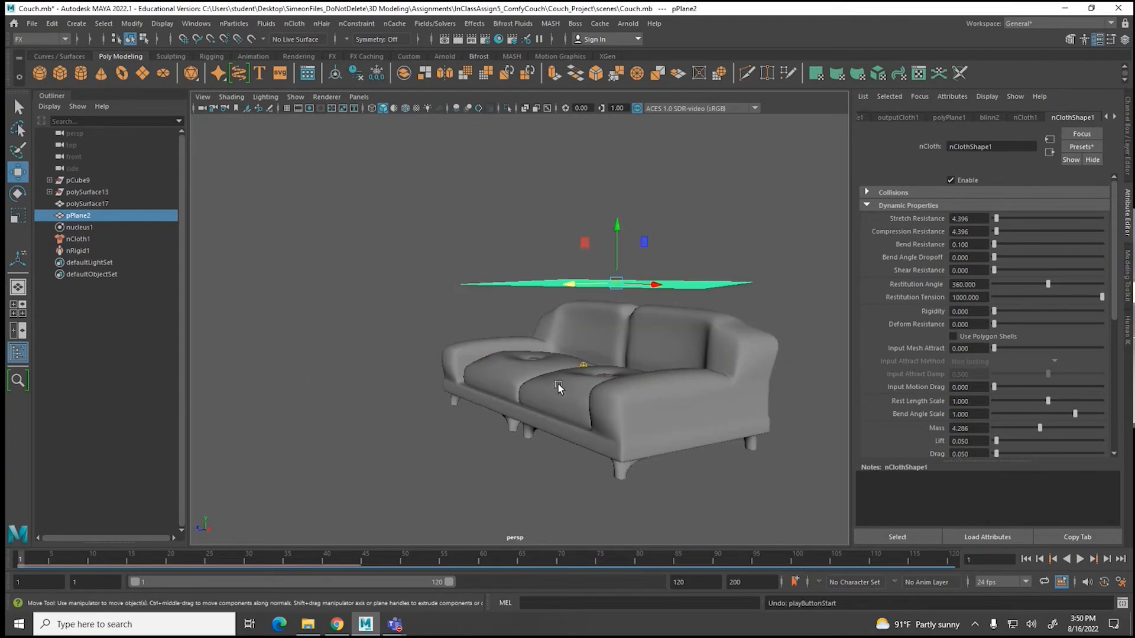
Step: Raise the couch and cloth plane together well above the ground and show the grid
shift+click(608, 306)
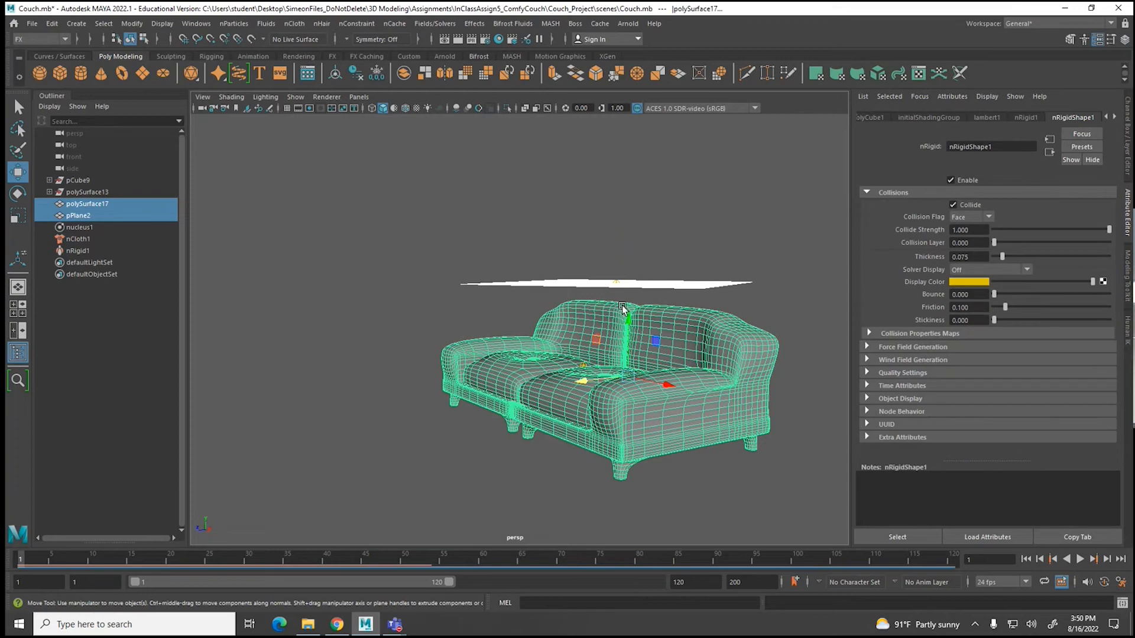
drag(625, 311, 635, 231)
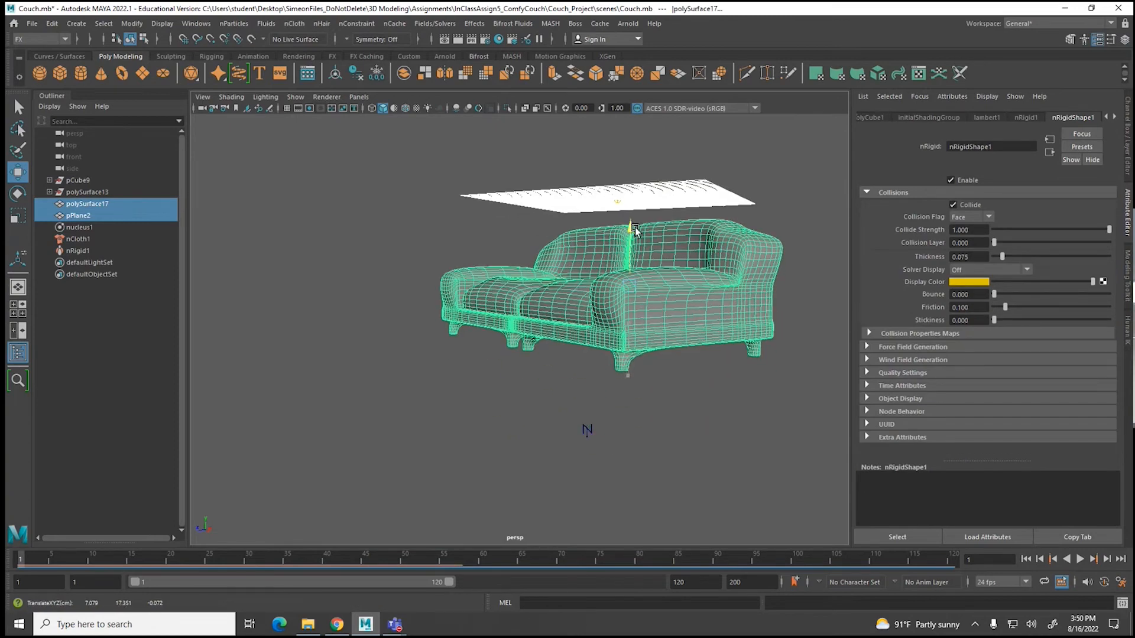
alt+drag(496, 332, 525, 322)
click(287, 109)
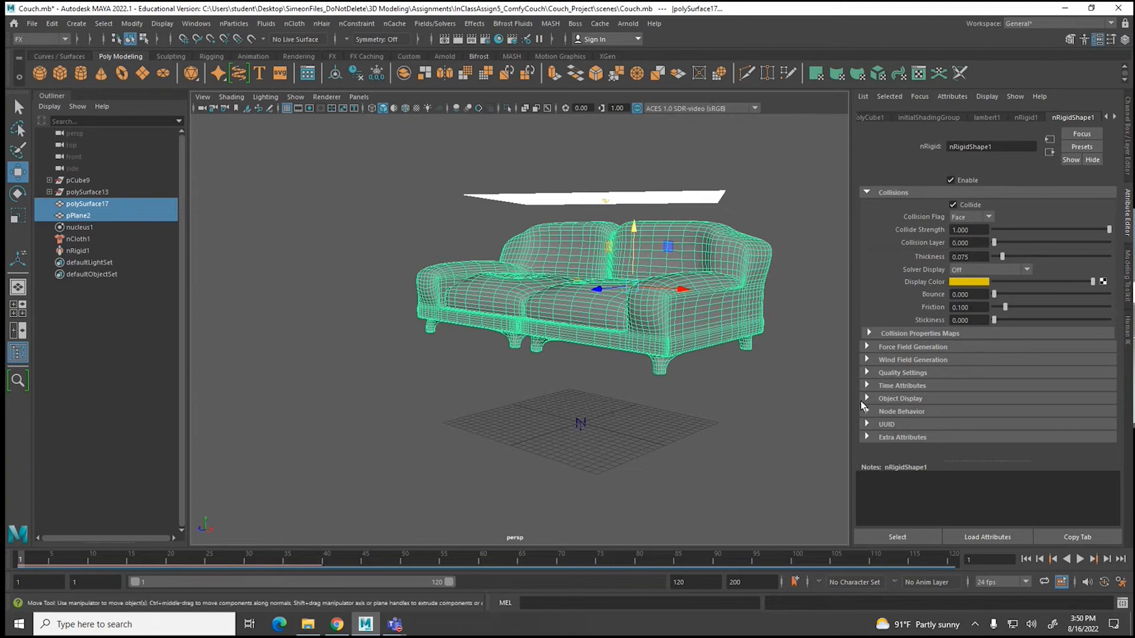
Step: Run the cloth simulation and stop it at frame 95 with the blanket draped over the couch
click(1079, 559)
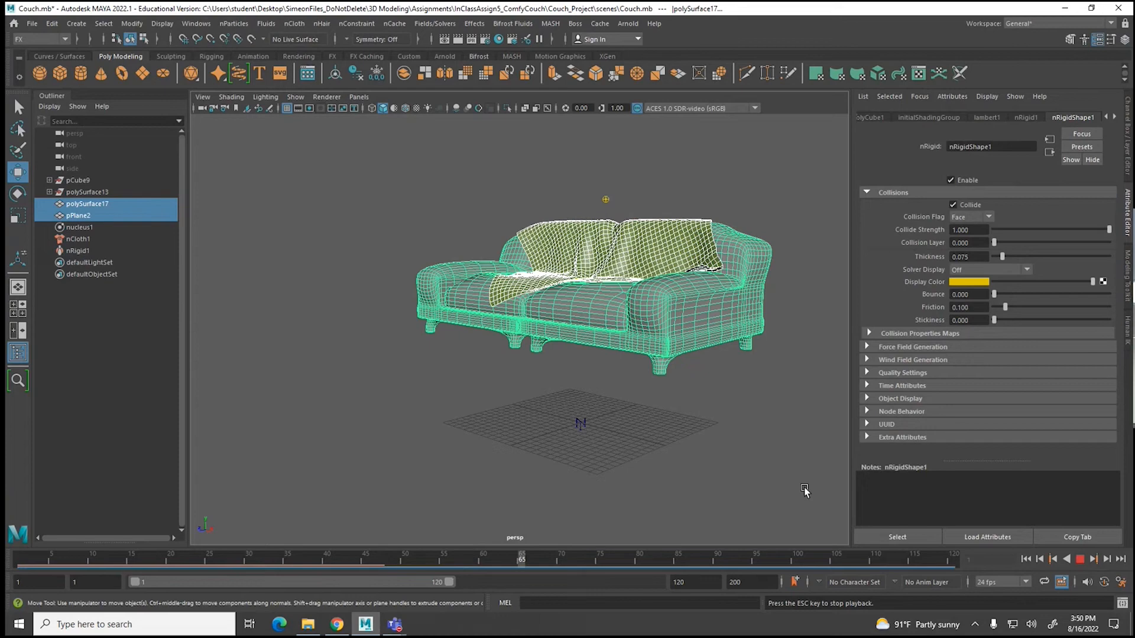
key(Escape)
alt+drag(780, 445, 674, 439)
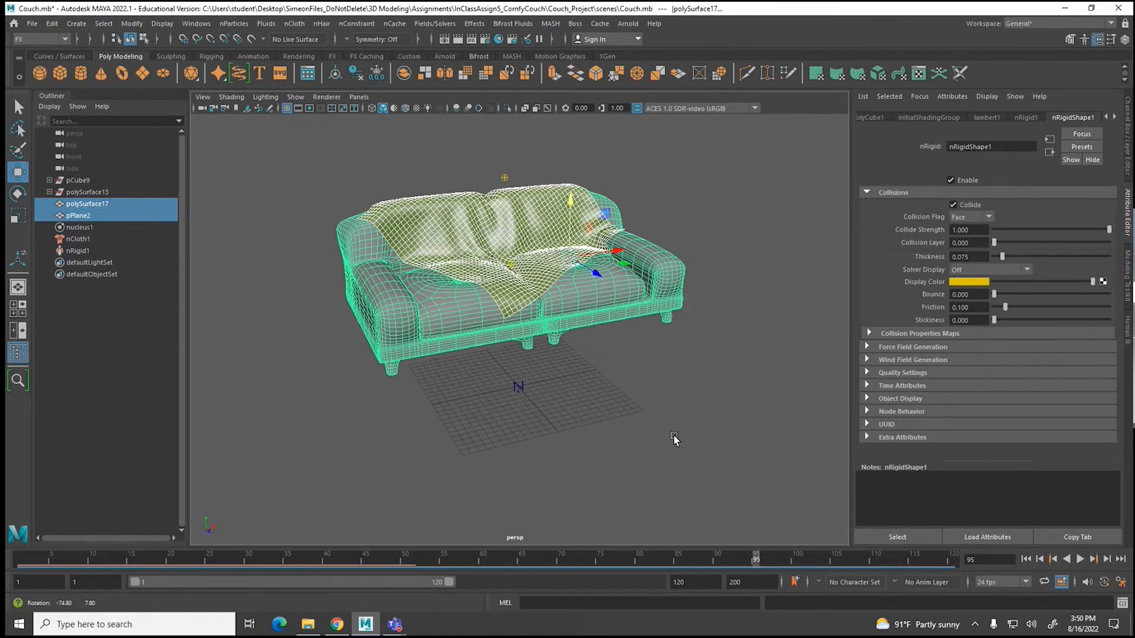
Step: Duplicate the draped cloth mesh, return to the first frame, and delete the original nCloth plane
click(677, 238)
click(523, 208)
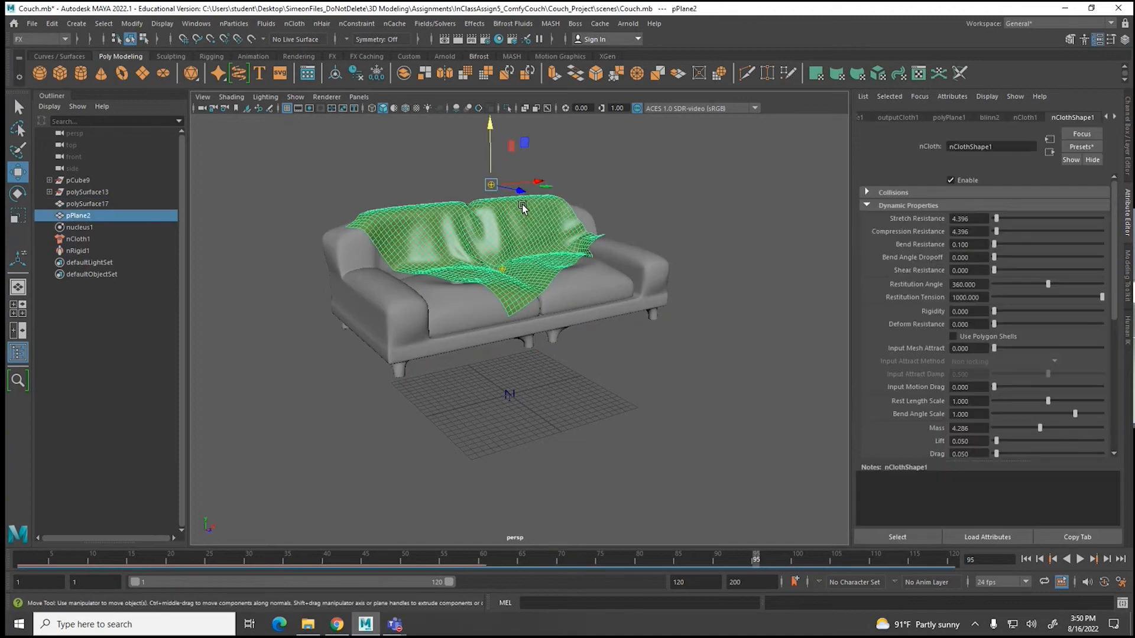
key(ctrl+d)
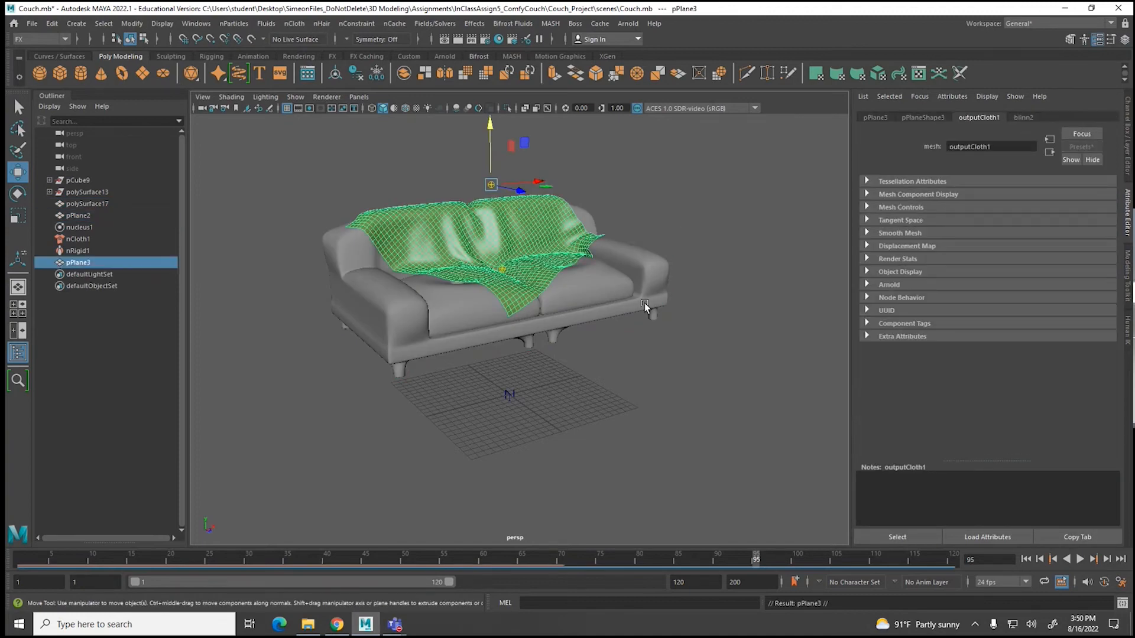
click(1026, 559)
click(574, 187)
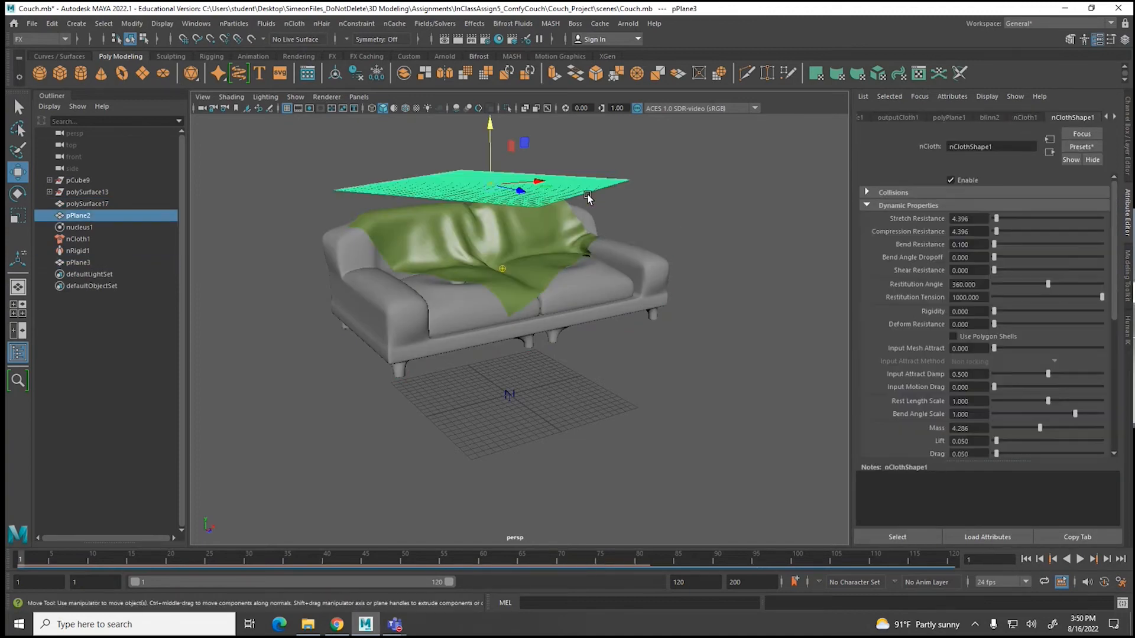
key(Delete)
Step: Delete the leftover nucleus1 and nRigid1 simulation nodes, keeping the couch and draped blanket meshes
click(512, 388)
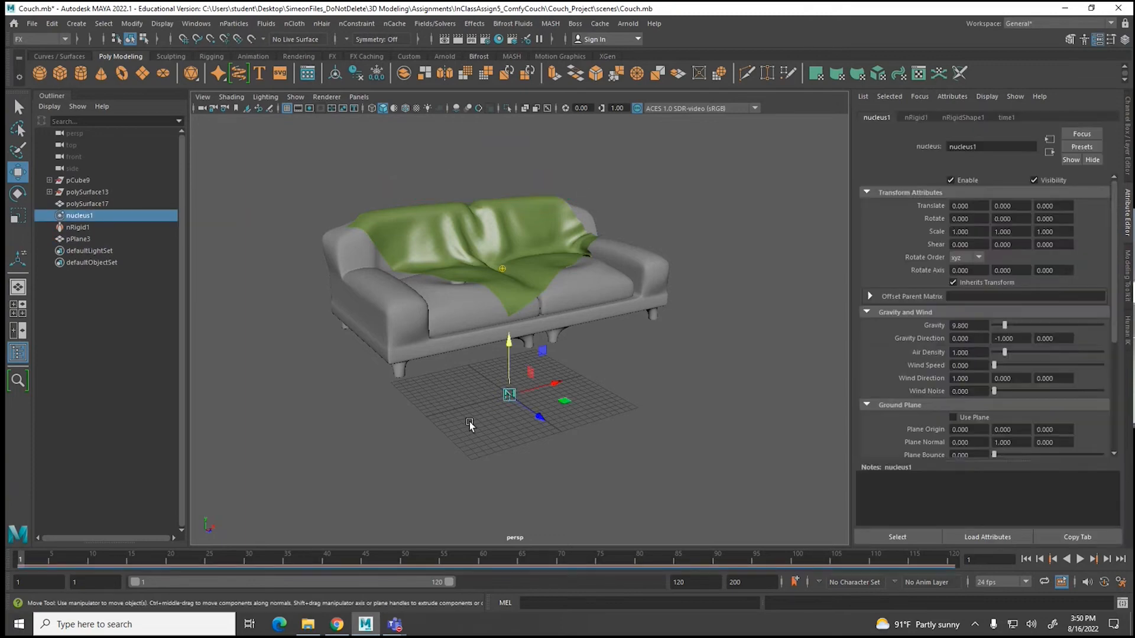
key(Delete)
alt+drag(523, 338, 548, 335)
click(544, 334)
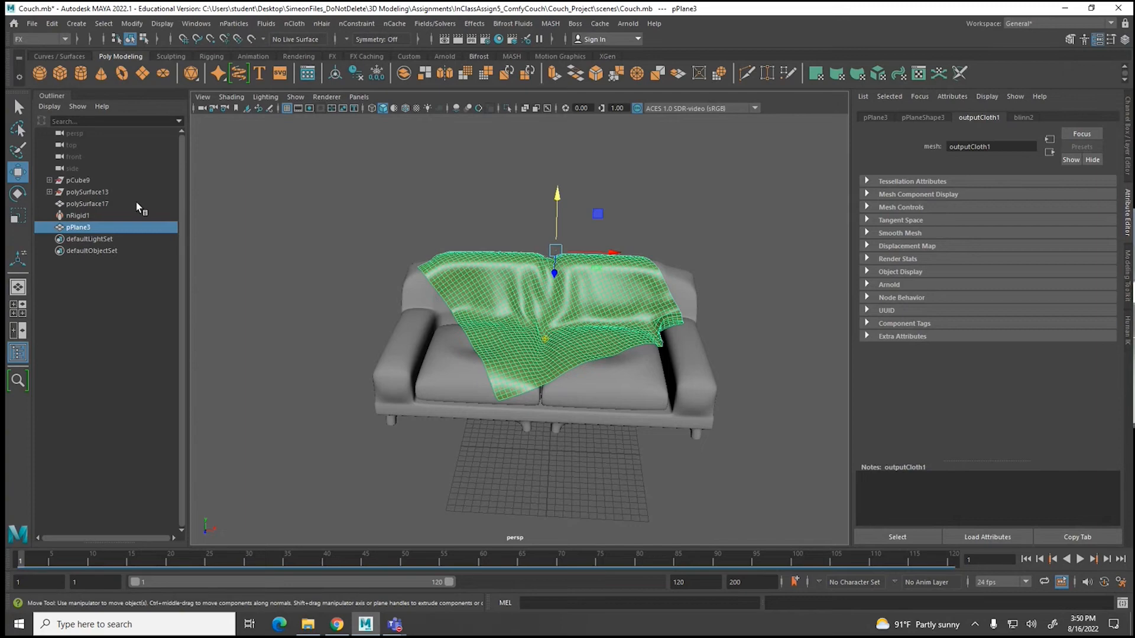
click(77, 215)
key(Delete)
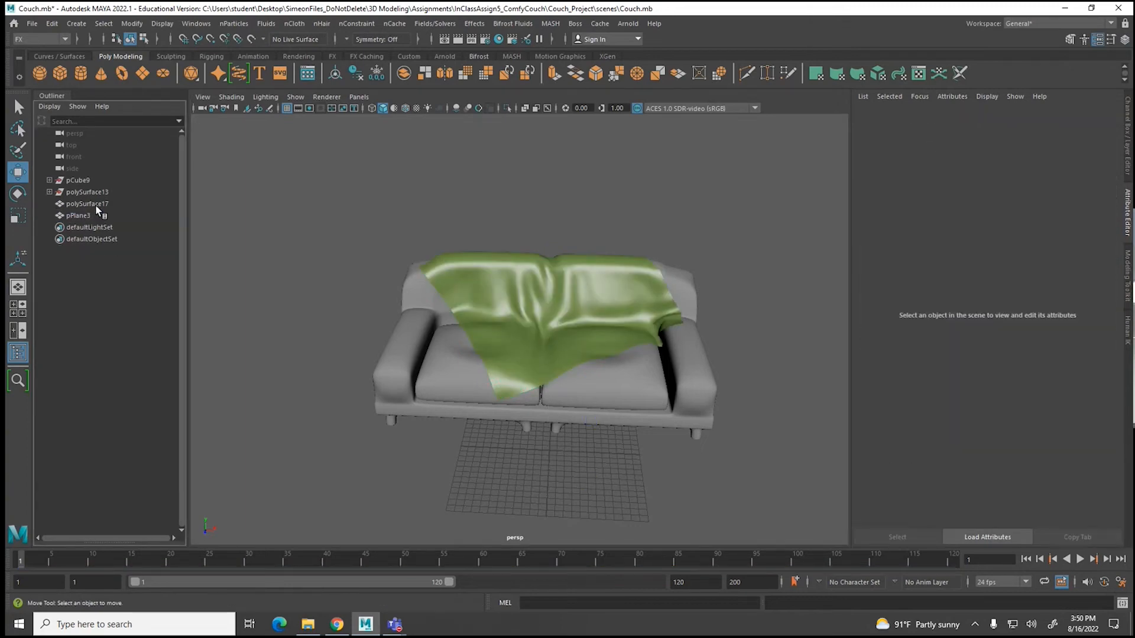
Step: Smooth the draped green blanket mesh with 2 division levels and deselect it
alt+drag(267, 327, 286, 313)
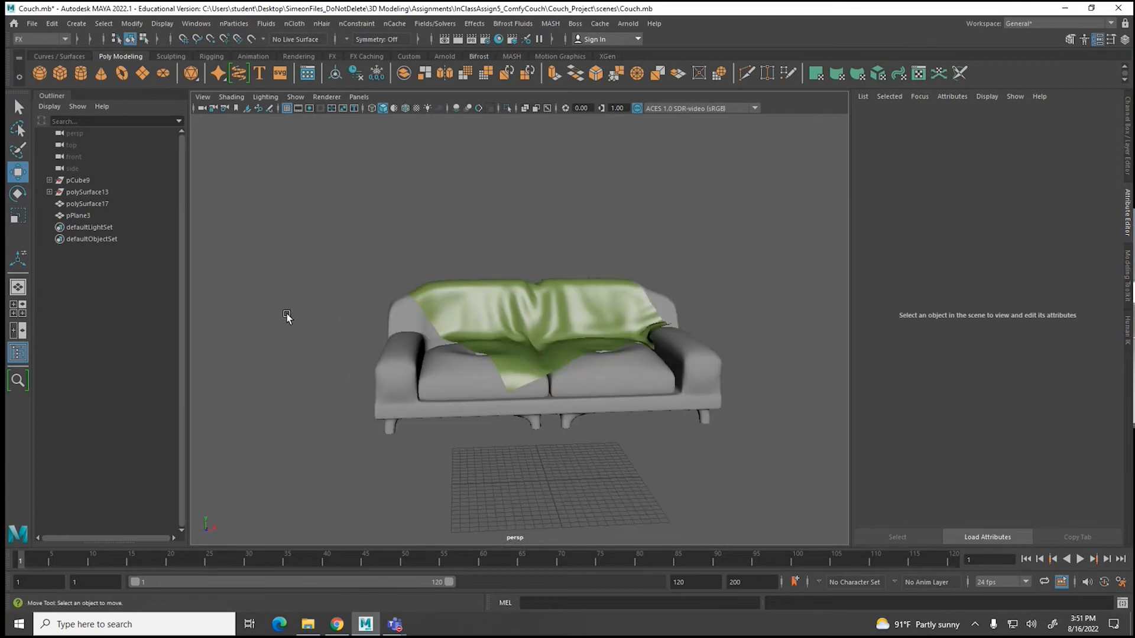
click(475, 292)
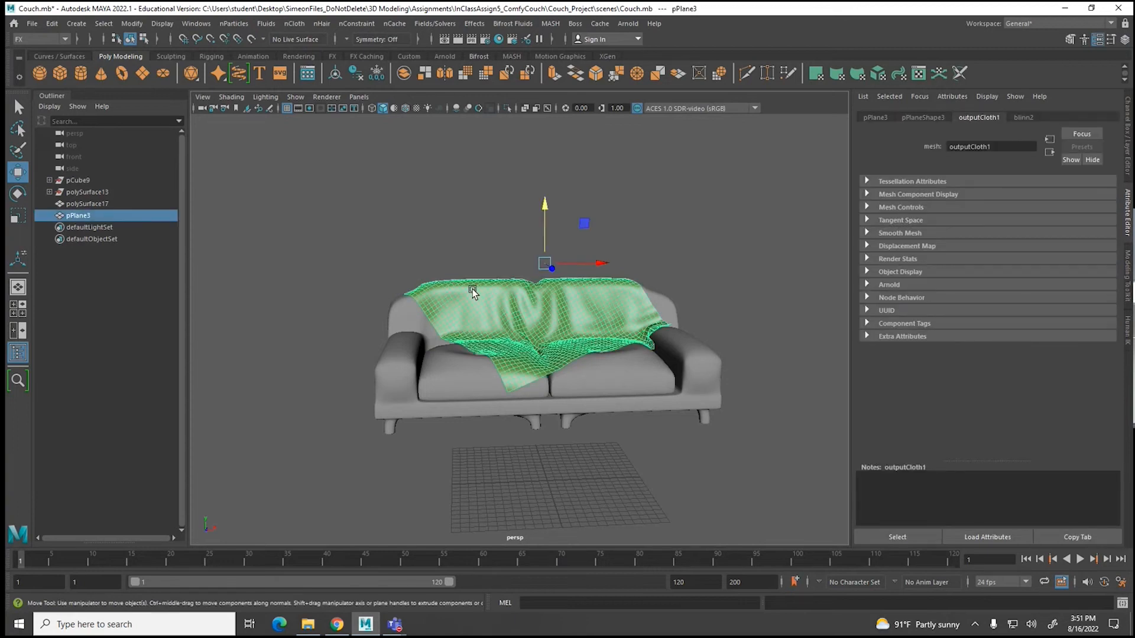
scroll(467, 292, up, 3)
scroll(491, 290, down, 3)
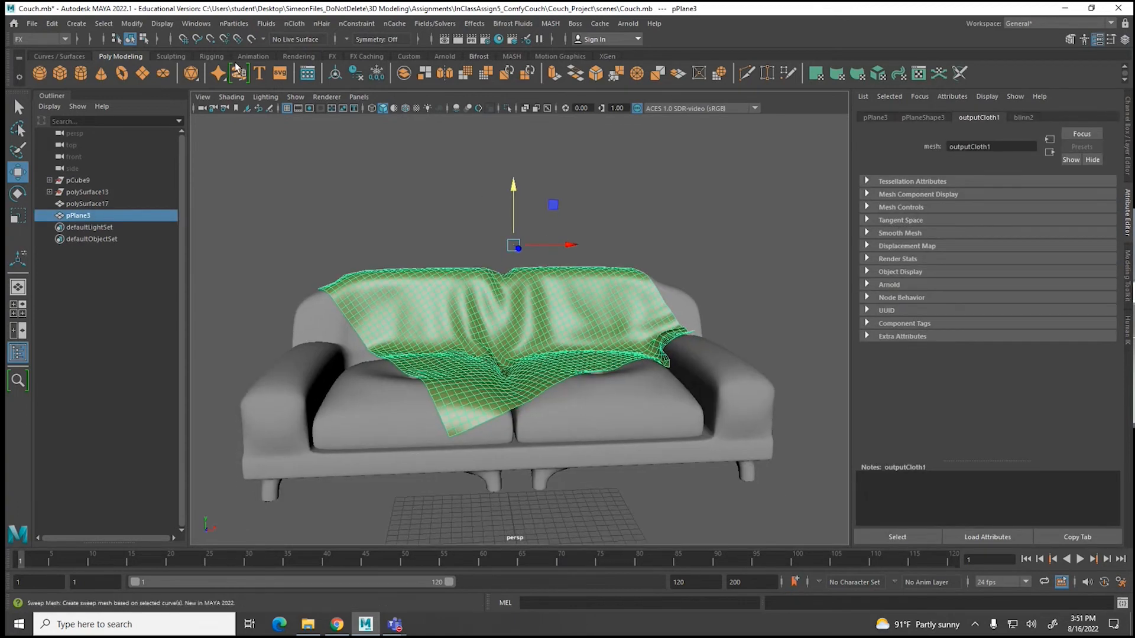
click(58, 39)
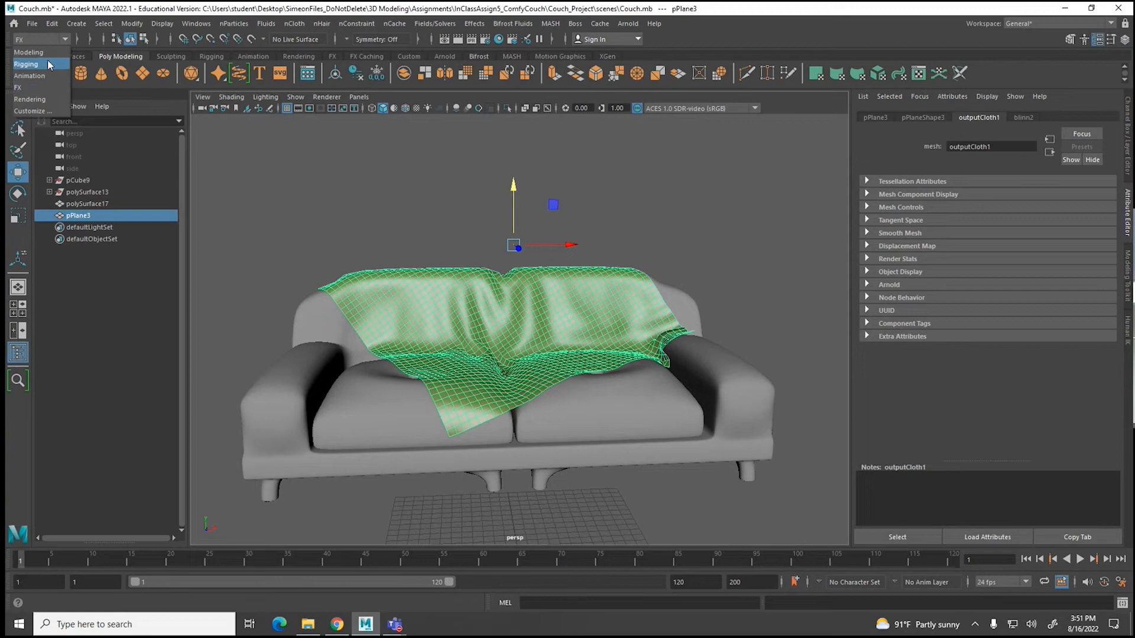
click(29, 52)
click(227, 23)
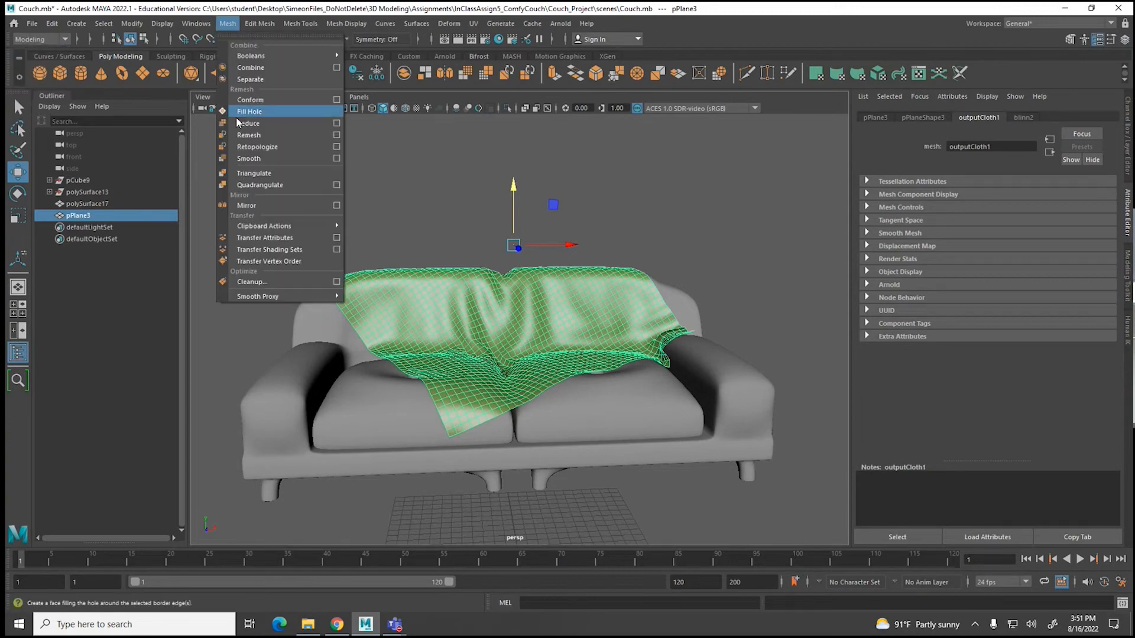
click(248, 158)
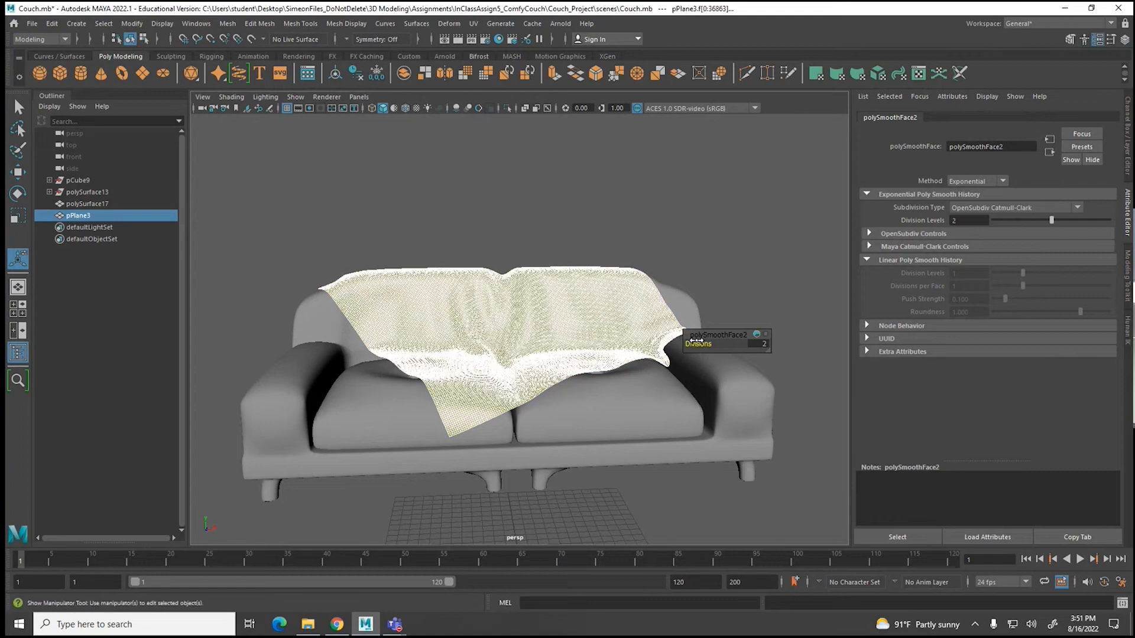
click(789, 220)
alt+drag(498, 365, 384, 363)
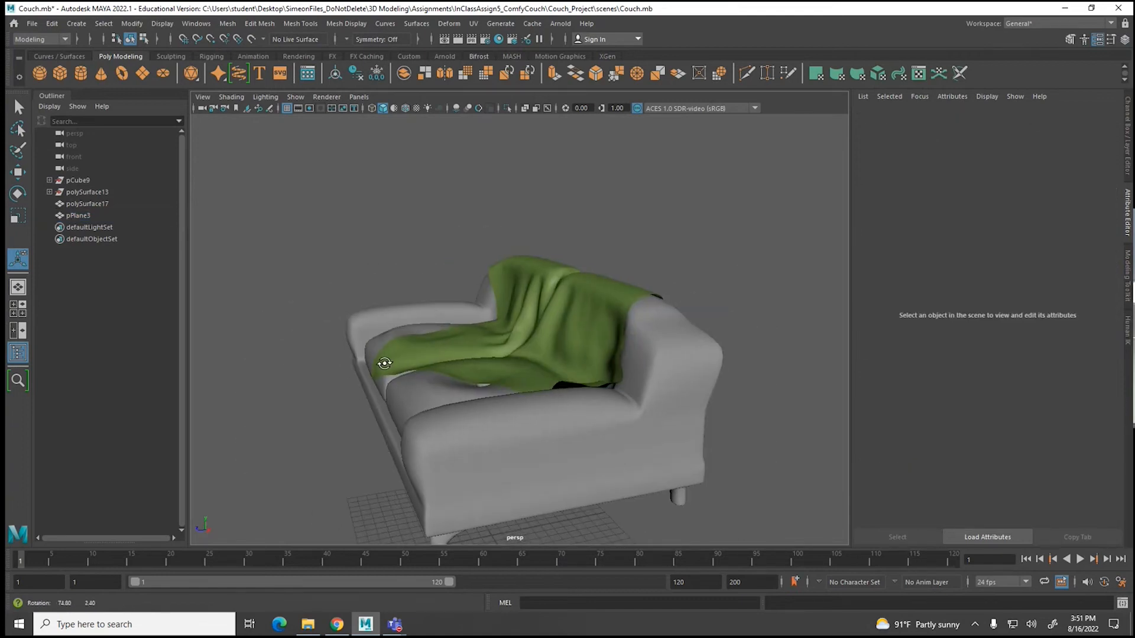
Step: Switch to Chrome, search YouTube for the instructor's nCloth tutorial, and open "Maya - NCloth Dynamics 101 - Animated Flag"
click(337, 624)
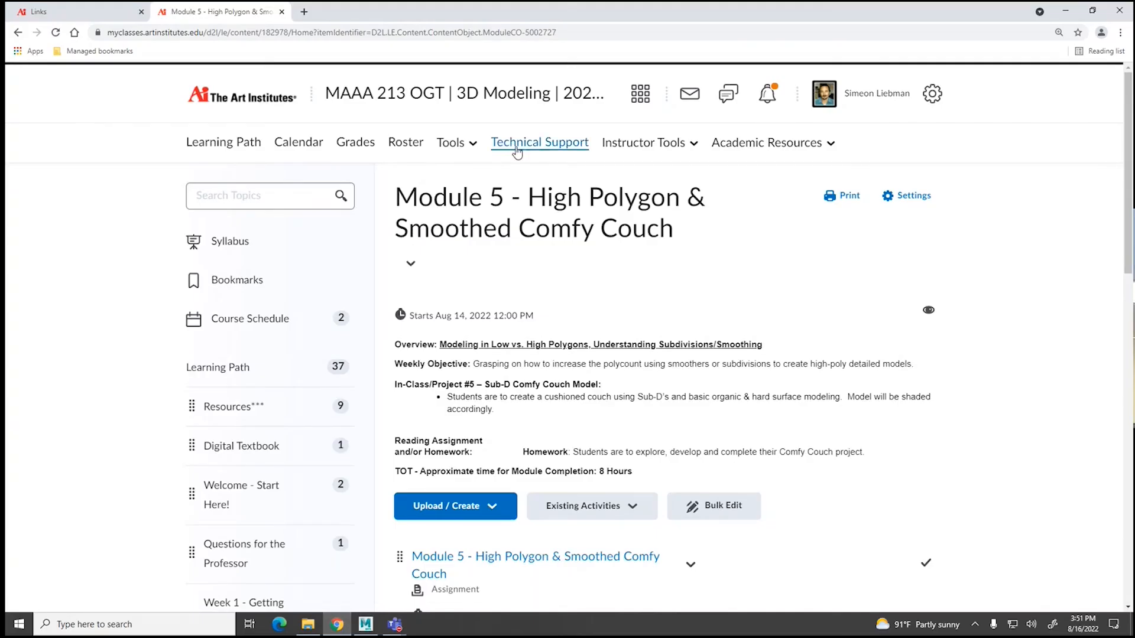
click(303, 11)
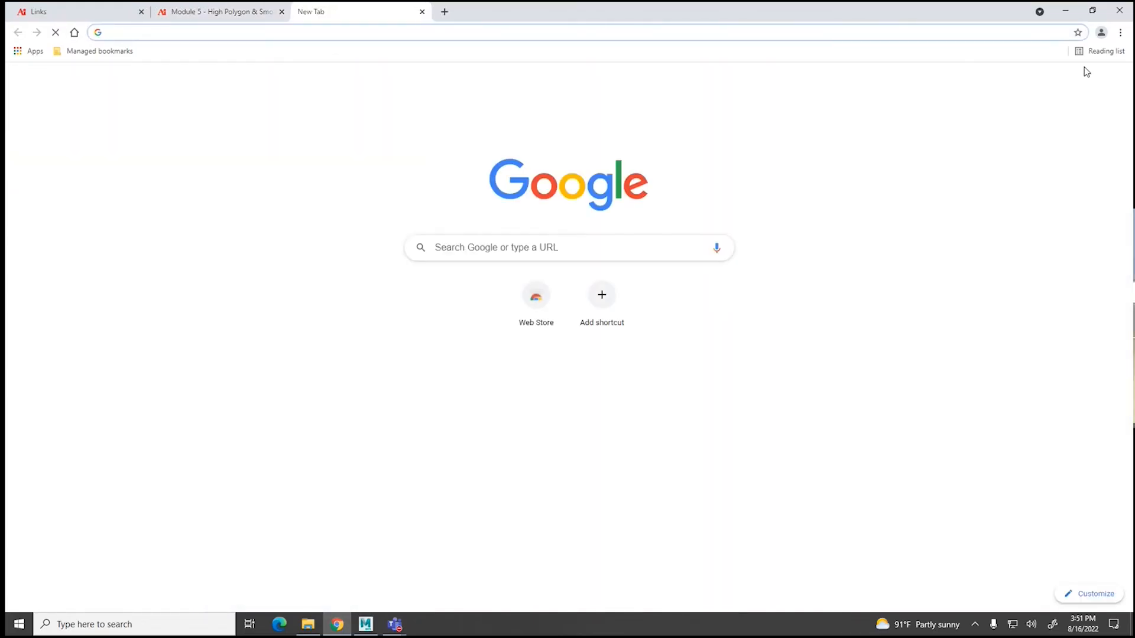
click(1113, 82)
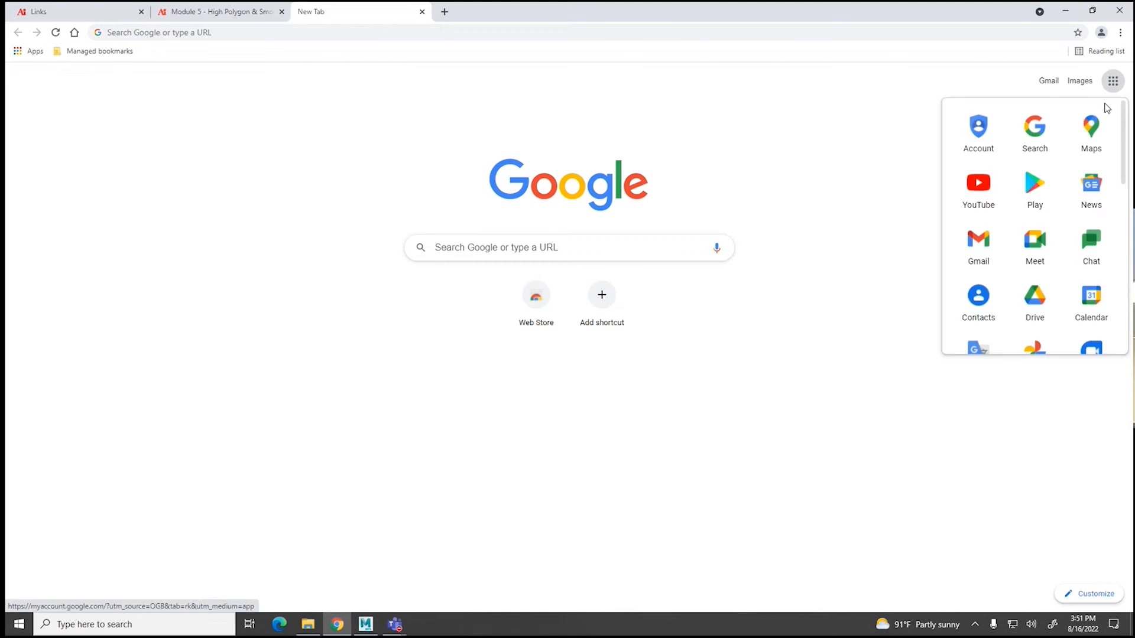
click(957, 188)
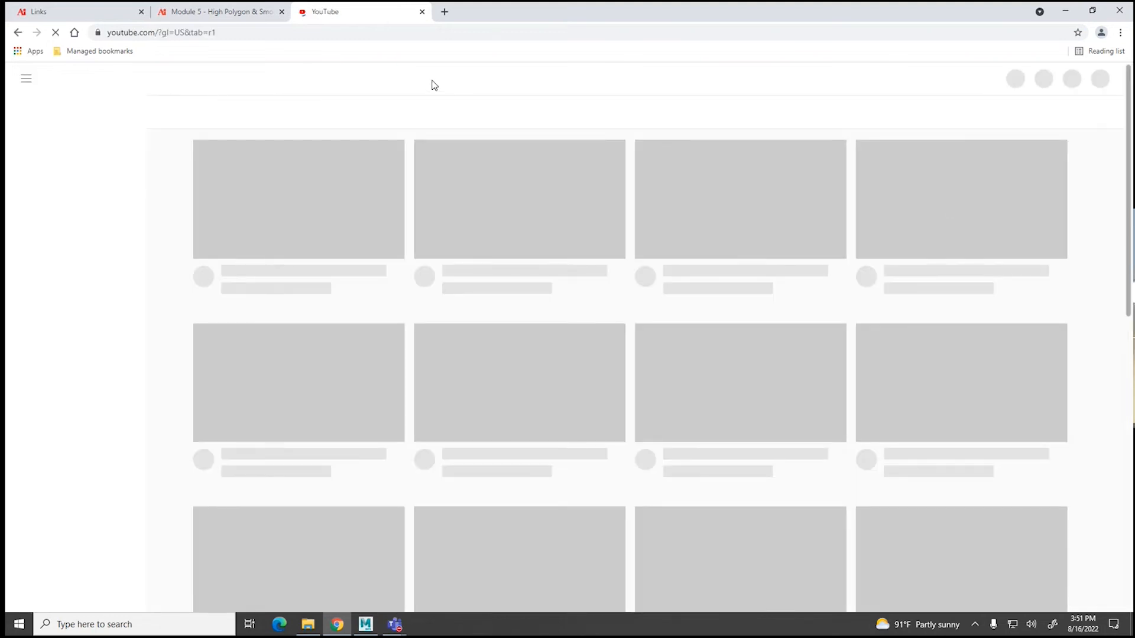
text(simeon nCloth)
key(Return)
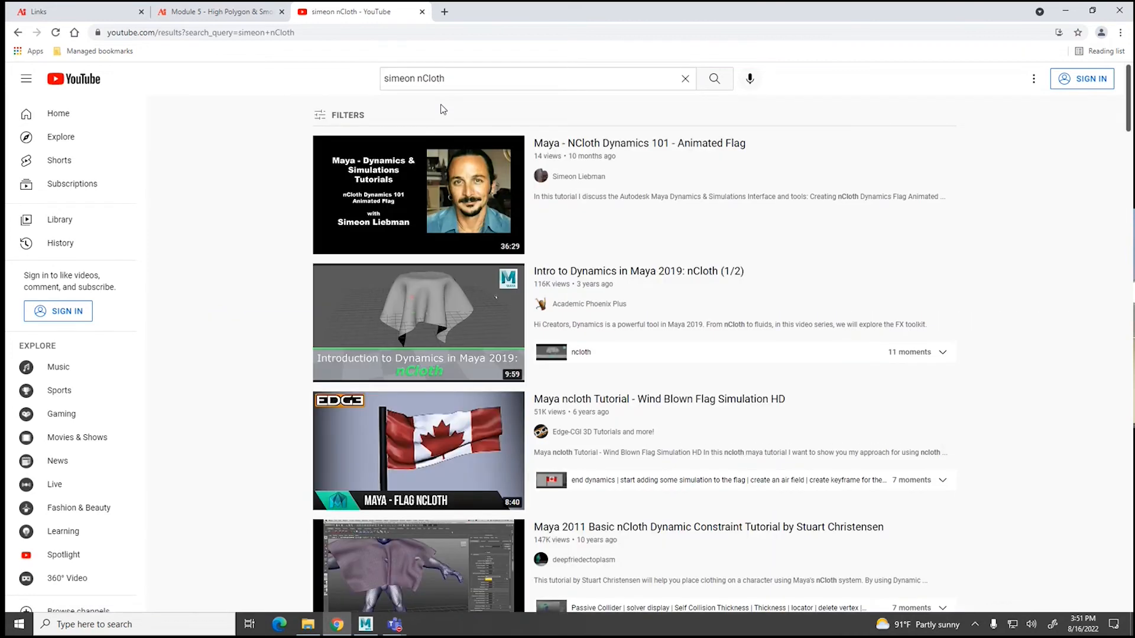
click(423, 160)
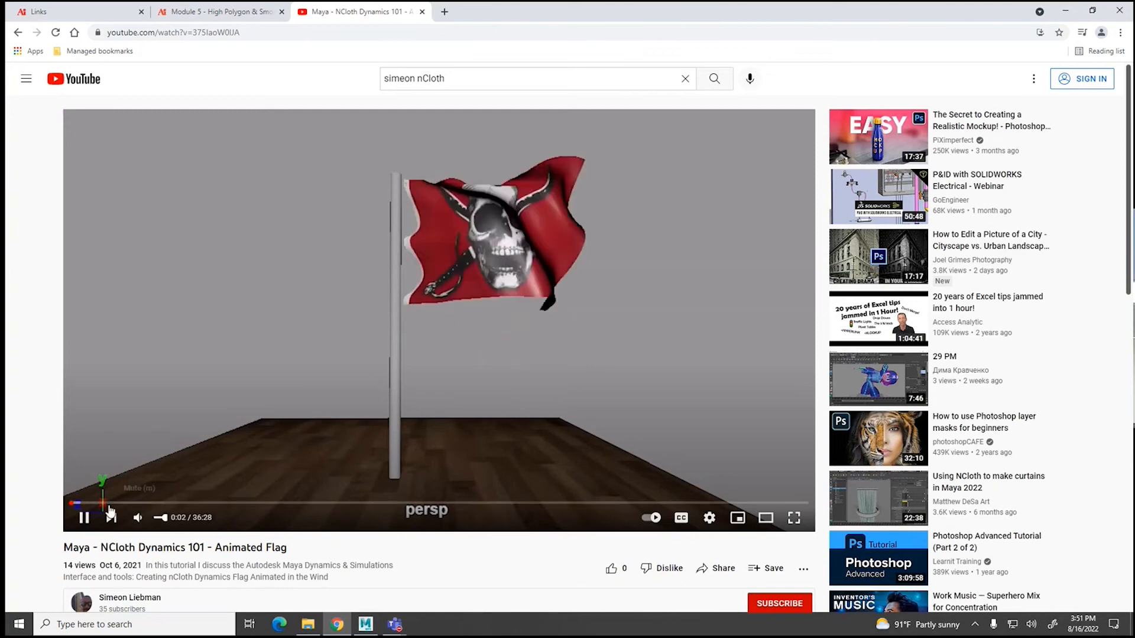
Step: Skim the animated flag tutorial through the cloth settings and flagpole sections, close its page, and switch back to Maya
drag(112, 503, 241, 509)
click(281, 508)
click(387, 508)
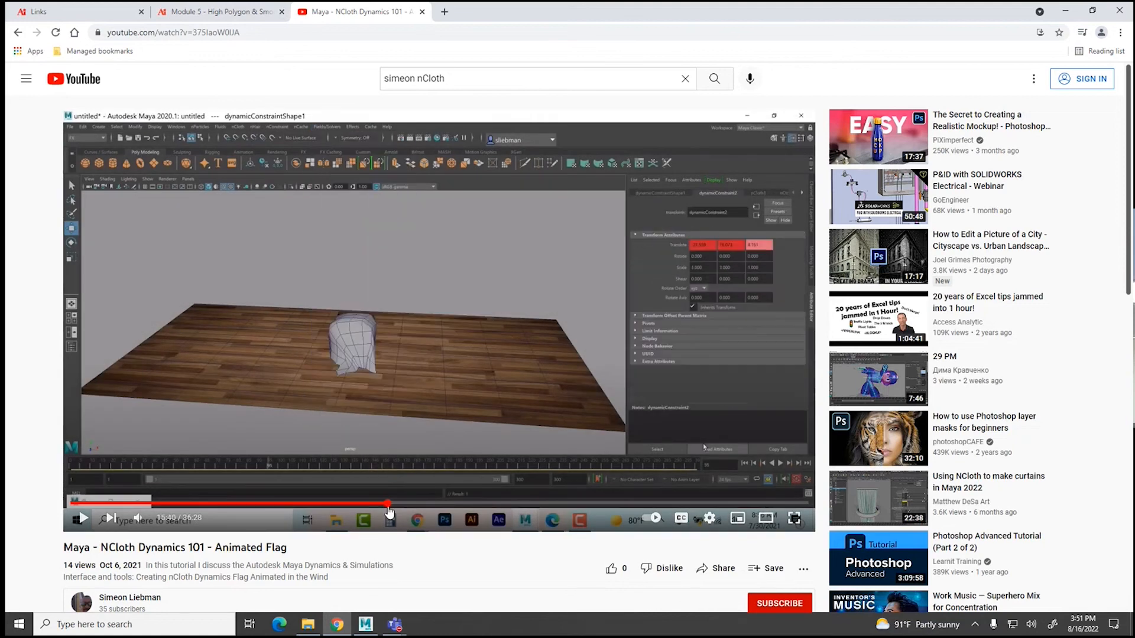
click(417, 508)
click(455, 504)
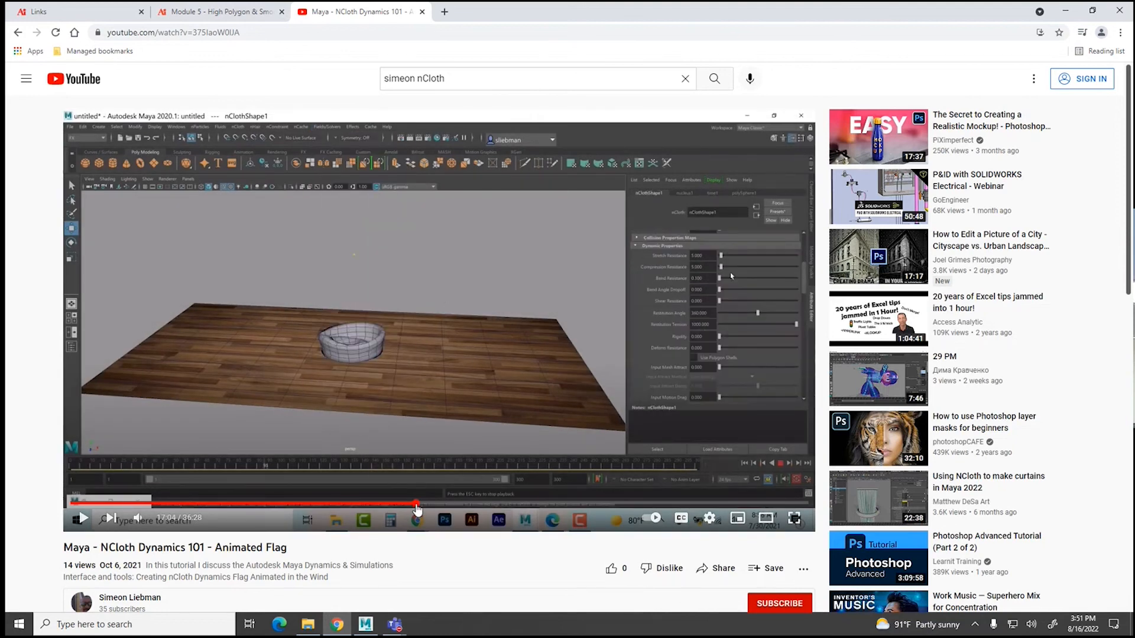
click(509, 504)
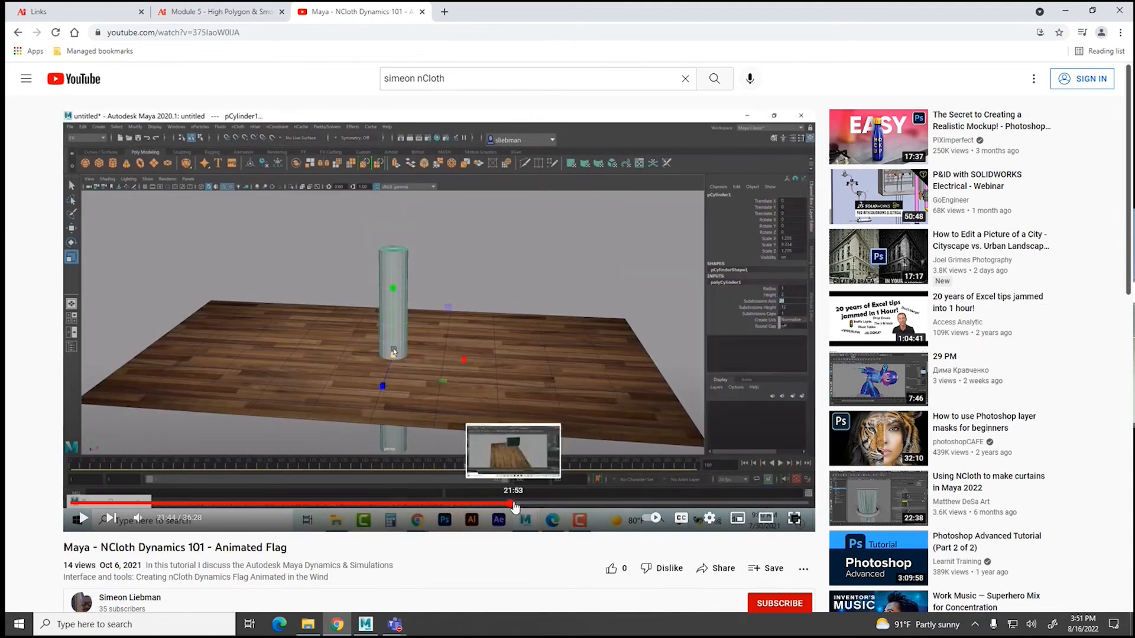
click(558, 504)
click(568, 504)
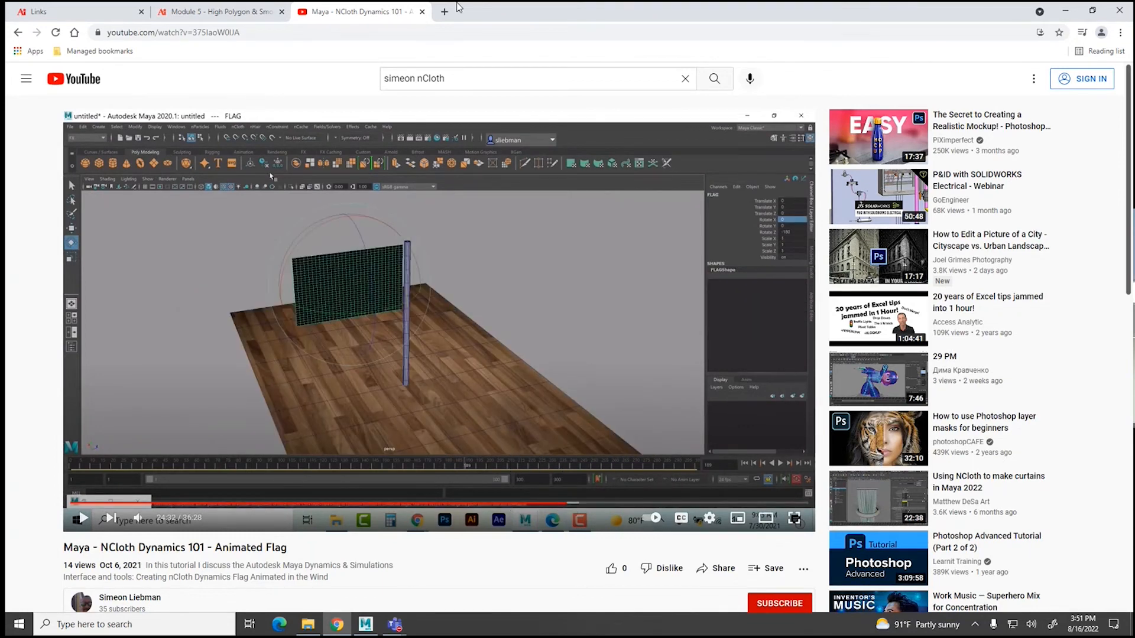
click(422, 12)
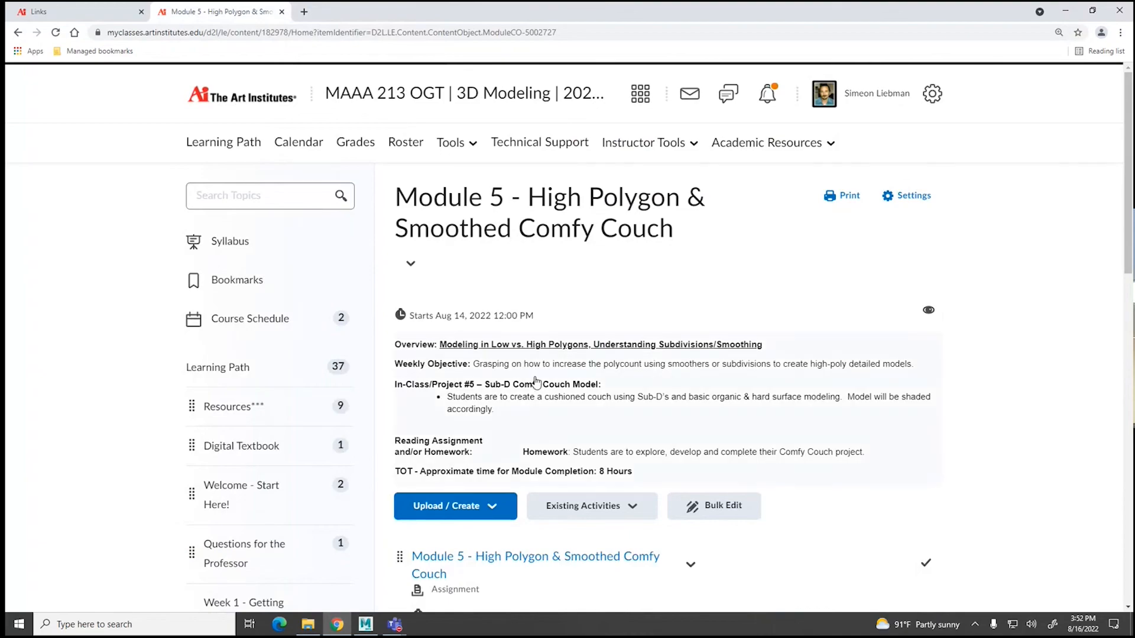
click(365, 624)
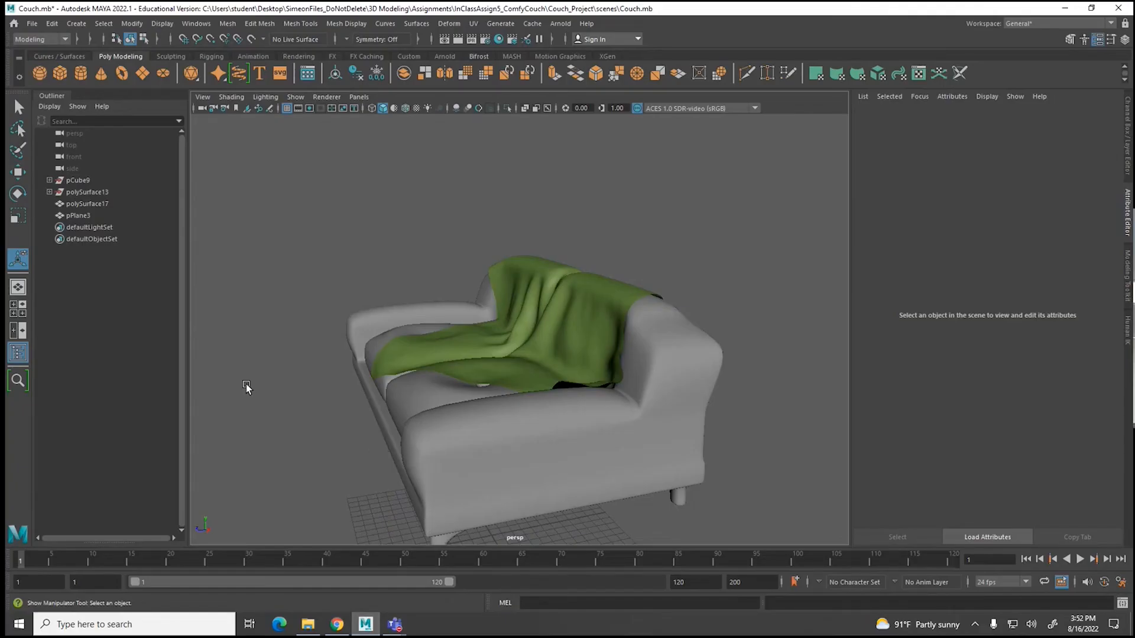
Step: Create a polygon cube on the grid below the couch and scale it up
scroll(608, 394, down, 3)
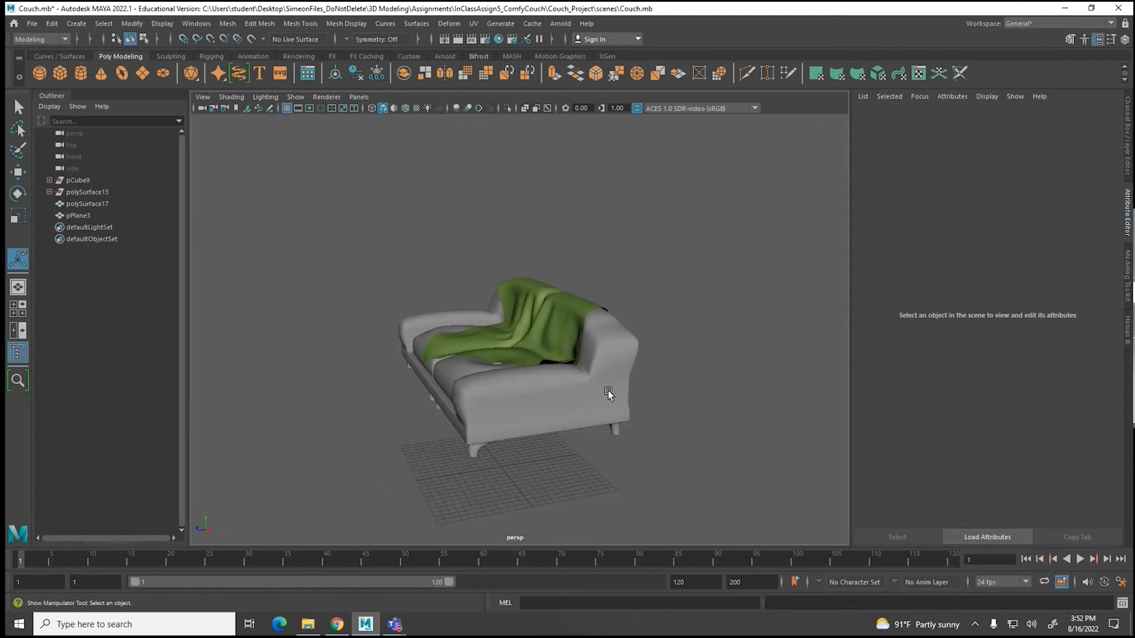
alt+drag(379, 457, 453, 452)
click(512, 405)
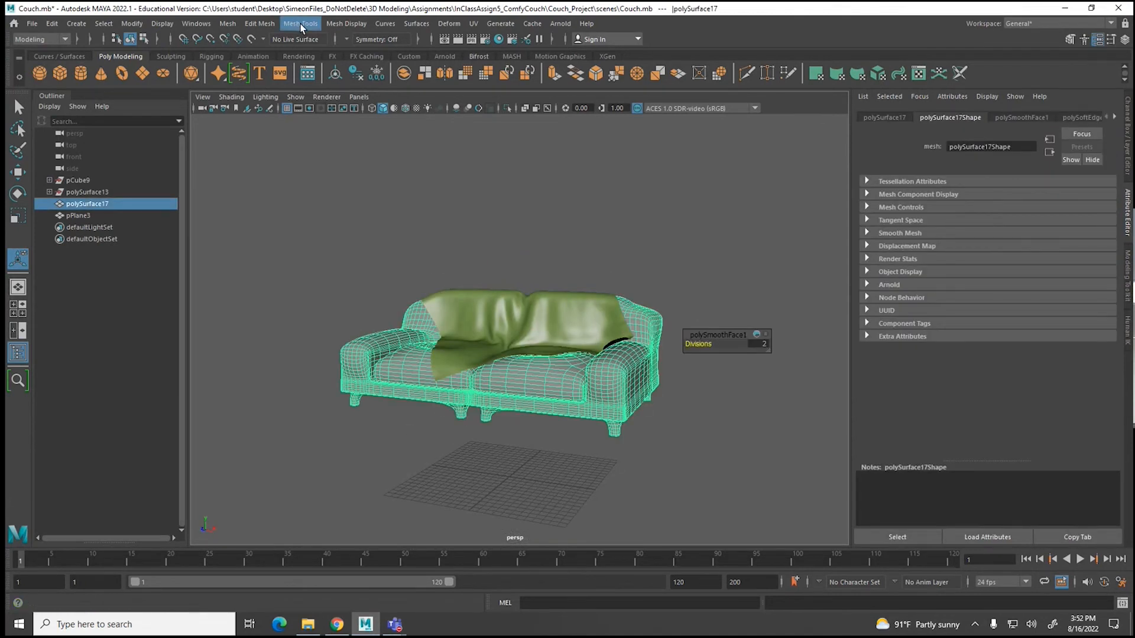
click(341, 215)
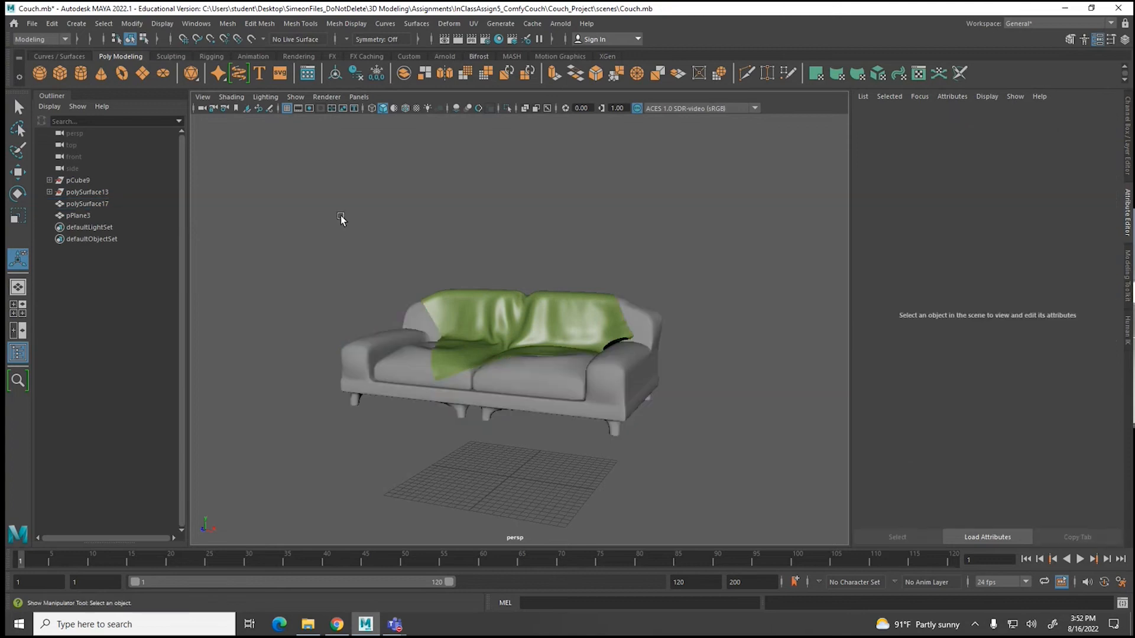
click(59, 73)
key(r)
drag(508, 477, 534, 470)
Step: Bevel the top and bottom faces of the new cube with a fraction of 0.5
right_drag(532, 300, 533, 333)
click(519, 460)
alt+drag(533, 495, 534, 453)
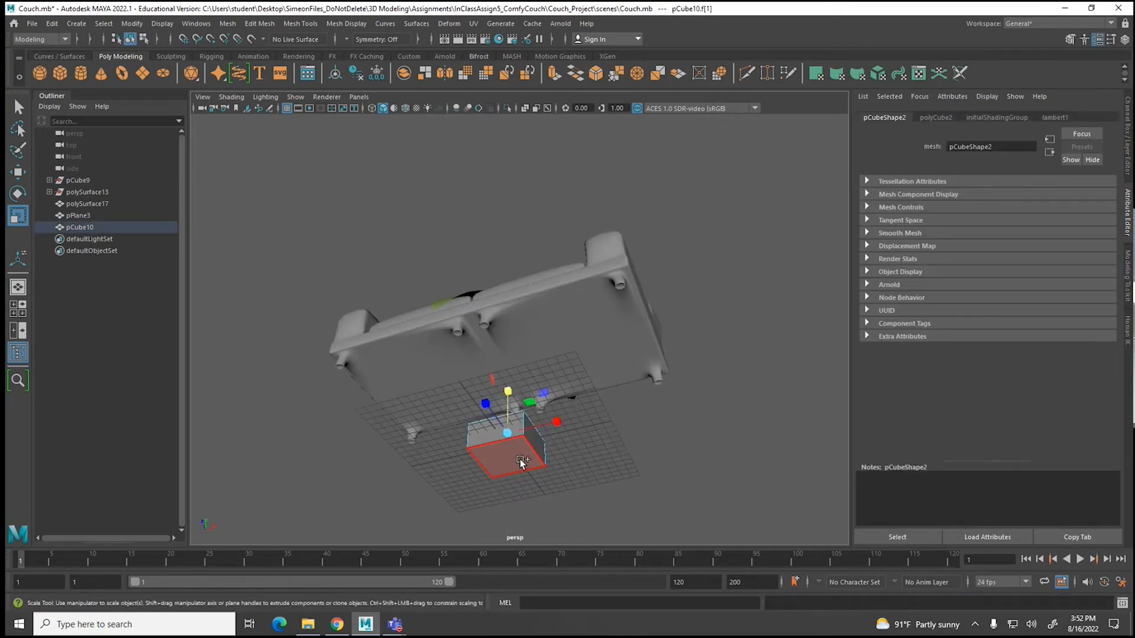
click(286, 24)
mouse_move(259, 23)
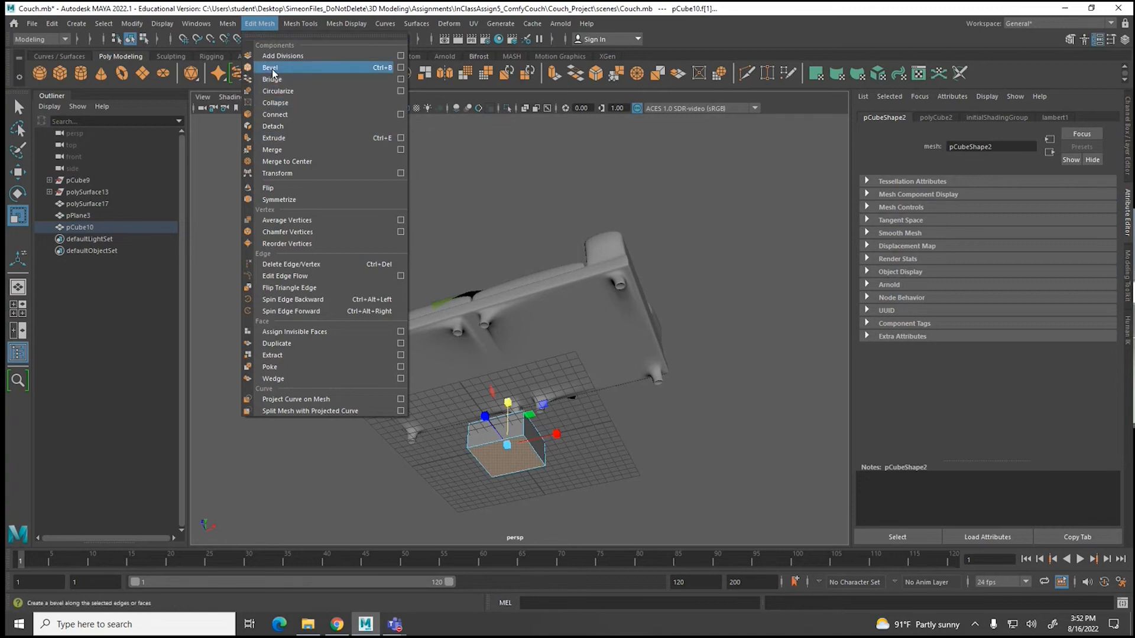
click(270, 68)
alt+drag(471, 346, 562, 362)
scroll(514, 421, up, 3)
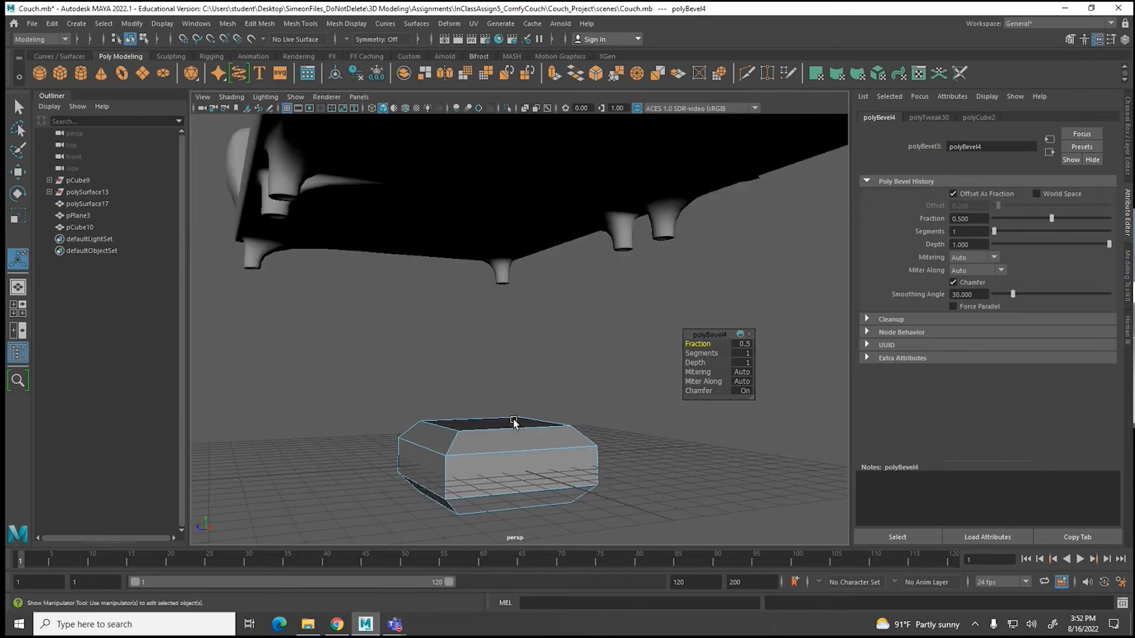
Step: Bevel the vertical corner edges of the block with a fraction of 0.1
right_drag(445, 484, 446, 264)
click(446, 479)
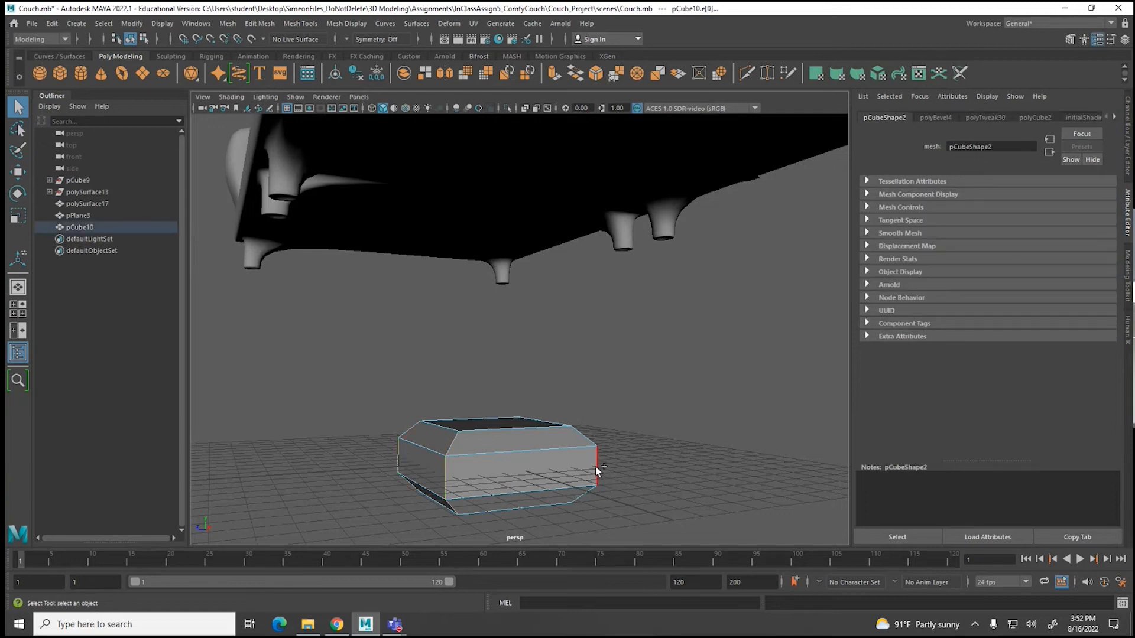
mouse_move(594, 467)
alt+mouse_down()
mouse_move(557, 471)
mouse_move(586, 467)
alt+mouse_up()
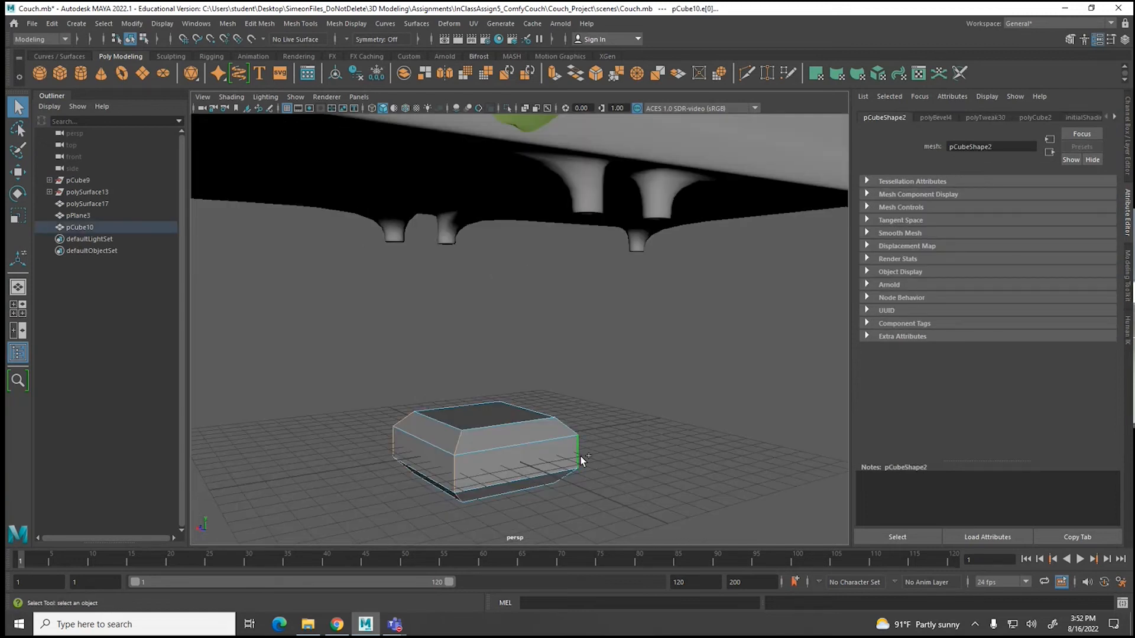
click(259, 23)
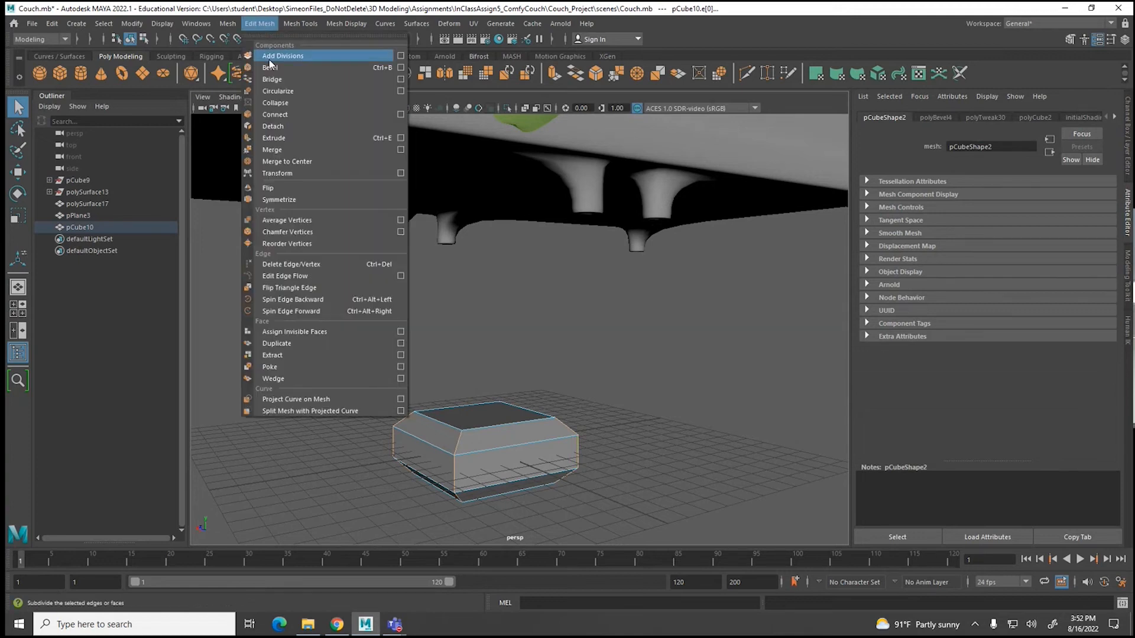
click(271, 69)
click(699, 353)
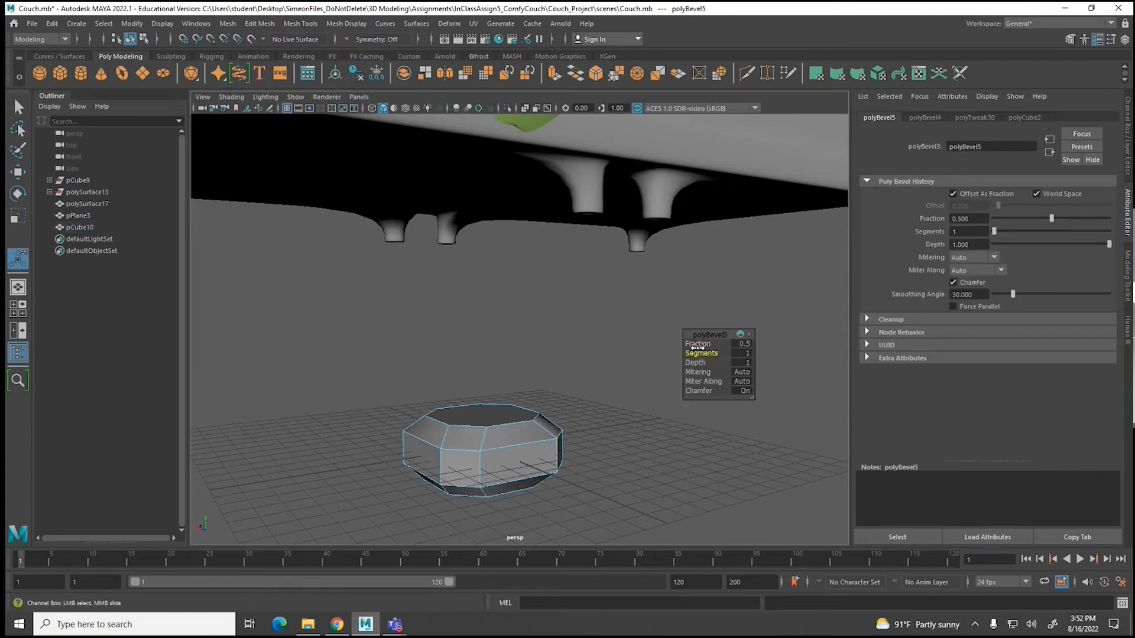
click(697, 344)
middle_drag(697, 343, 698, 343)
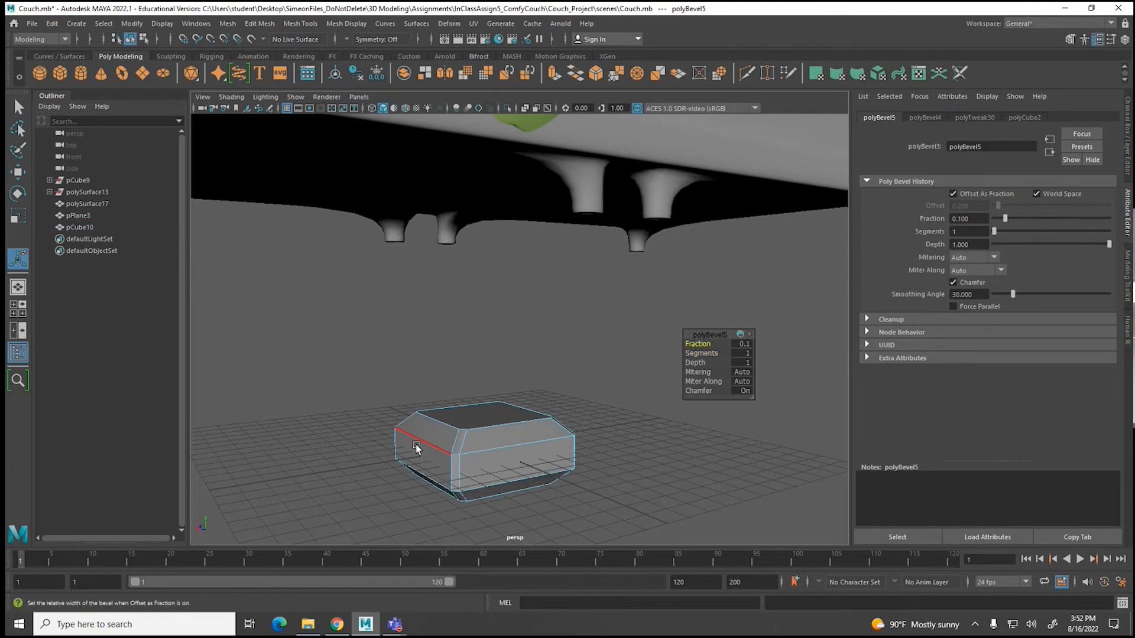
Step: Check the bevelled block in smooth mesh preview and return it to the unsmoothed display
key(3)
mouse_move(428, 448)
alt+mouse_down()
mouse_move(494, 498)
mouse_move(498, 463)
mouse_move(436, 441)
alt+mouse_up()
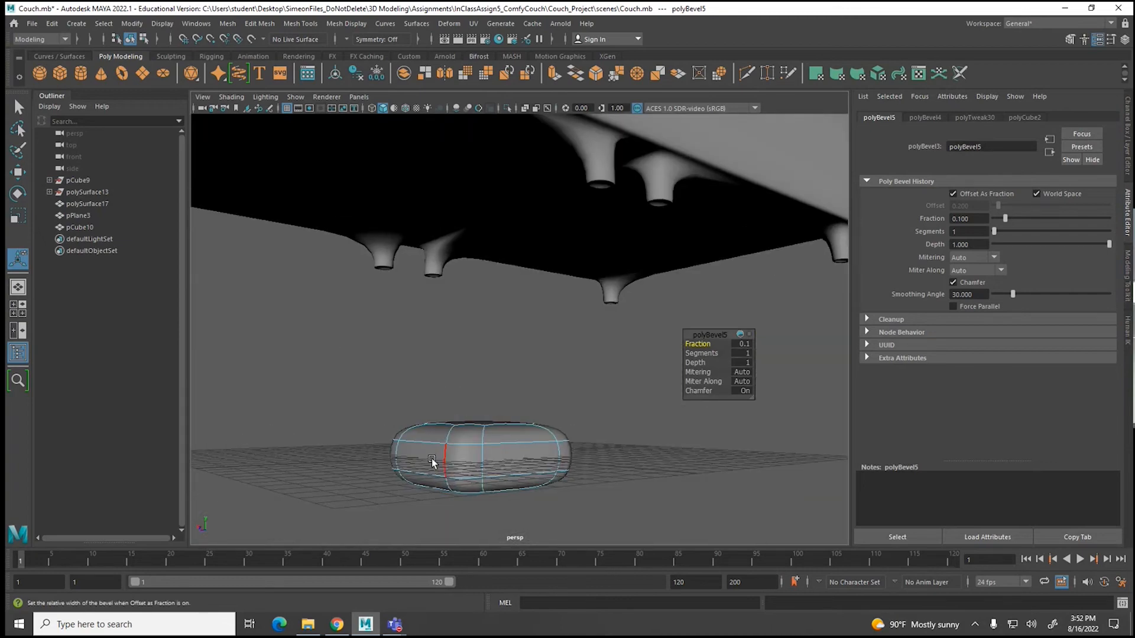
key(1)
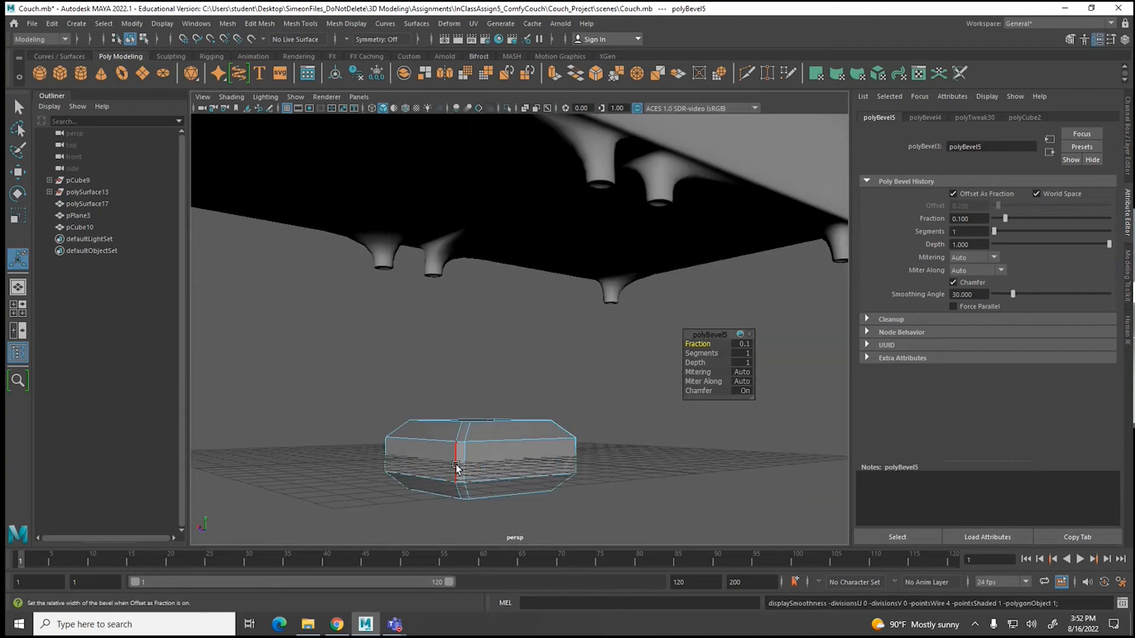
Step: Insert two closely spaced edge loops around the middle of the bevelled block's sides
click(301, 27)
mouse_move(266, 31)
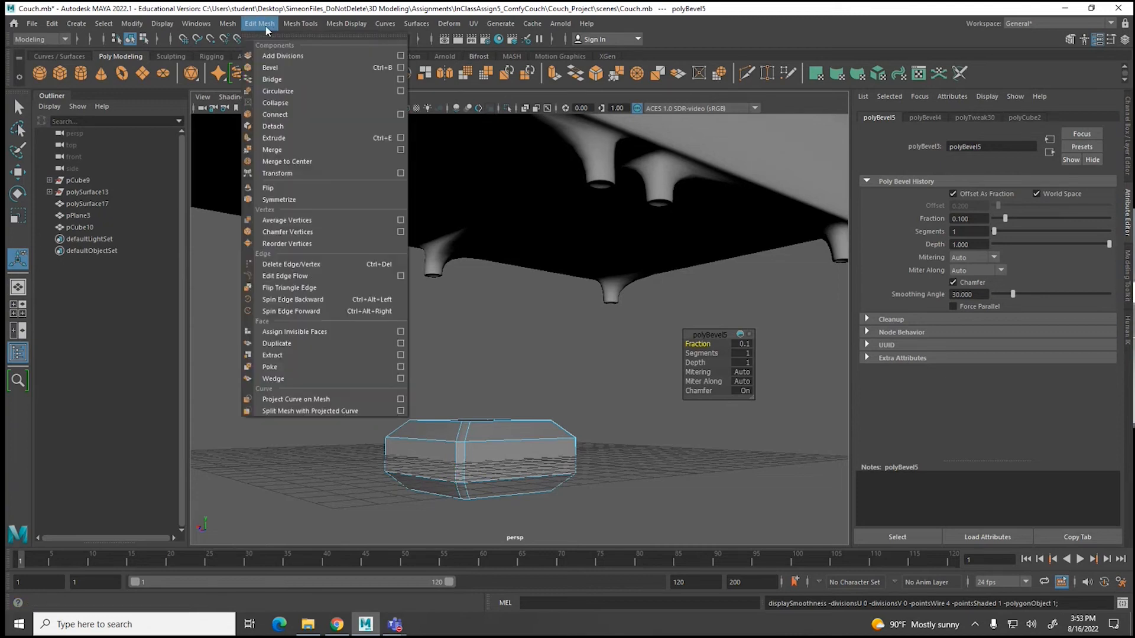
mouse_move(301, 26)
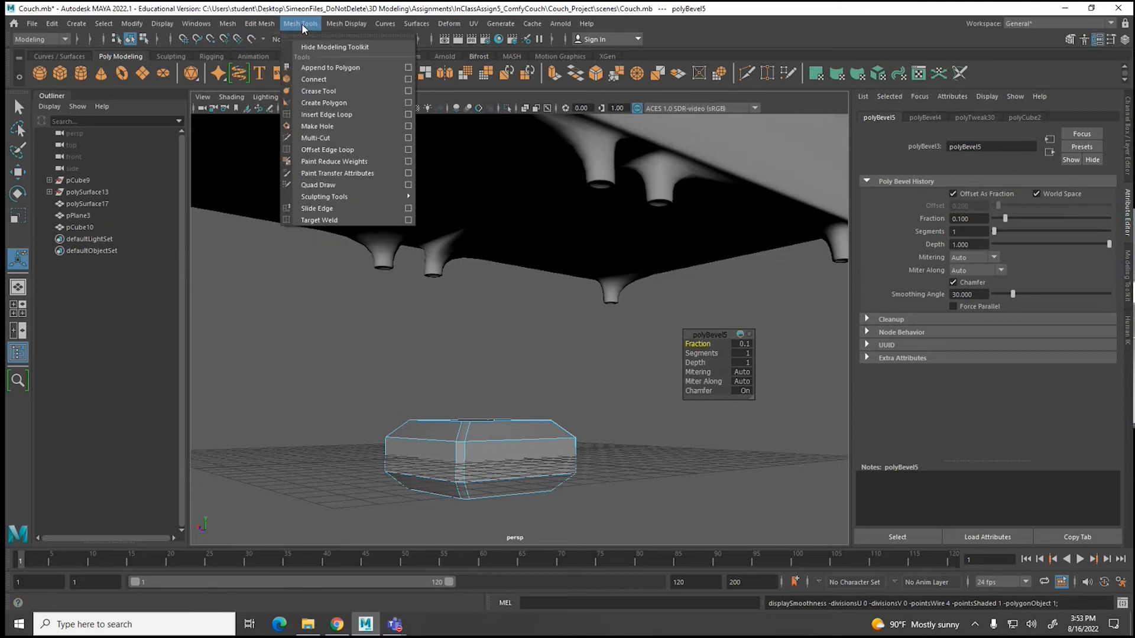
click(315, 115)
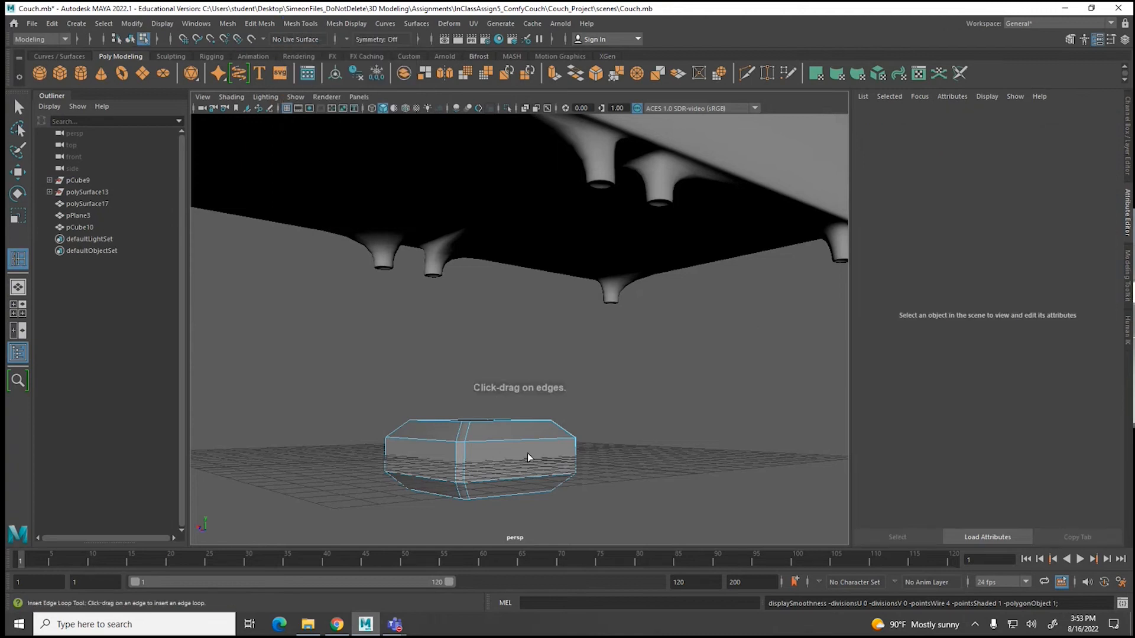
click(463, 467)
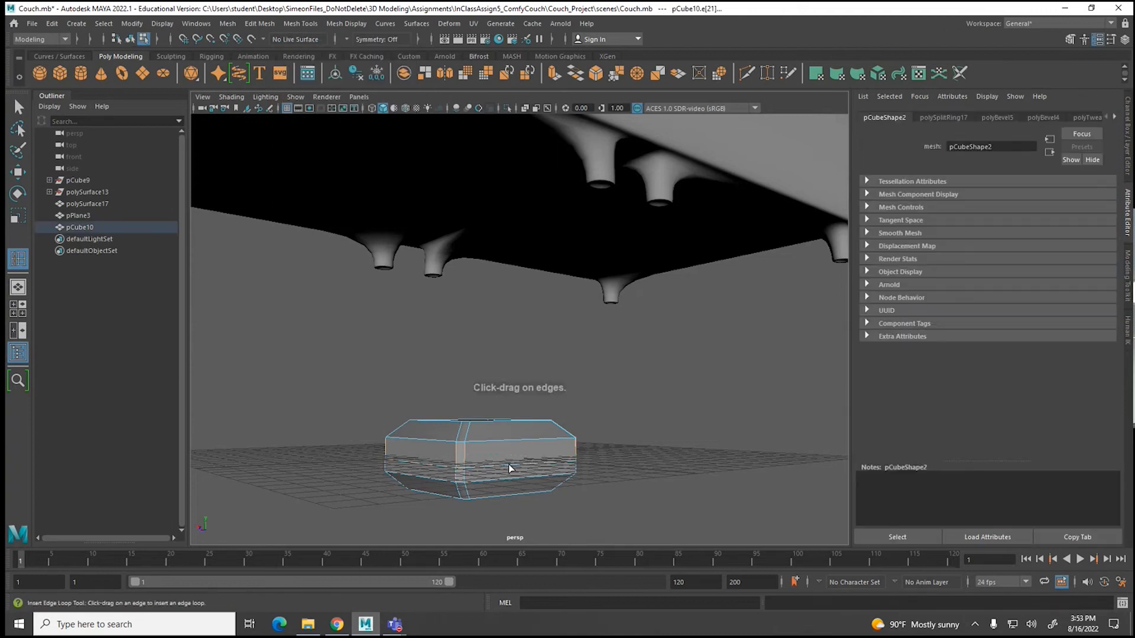
click(464, 460)
scroll(520, 478, up, 3)
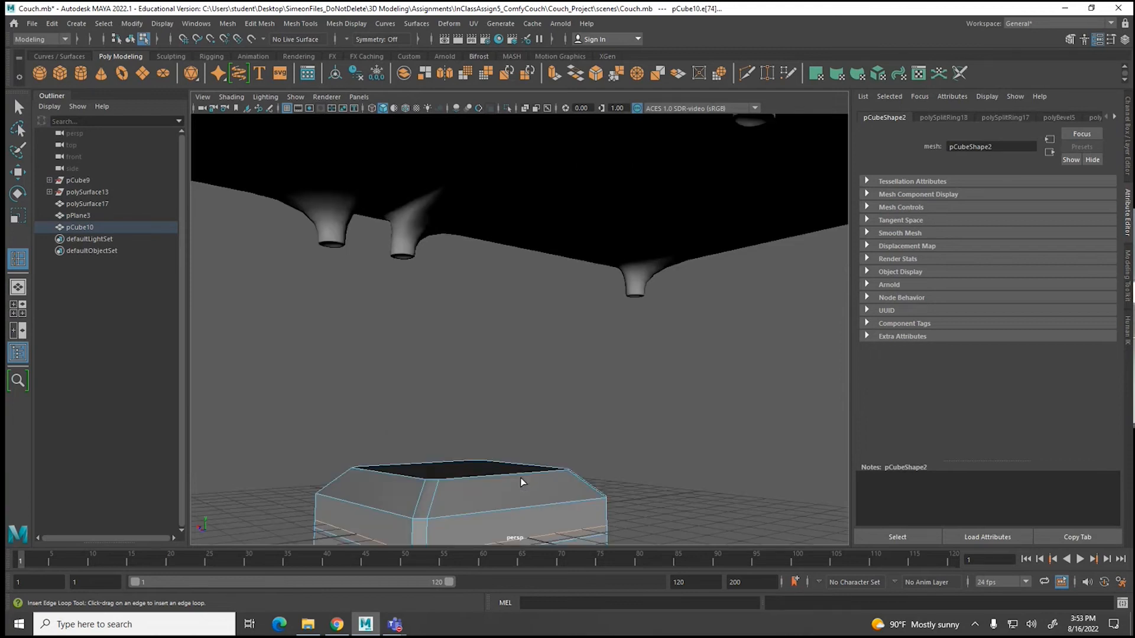
Step: Hide the viewport grid, switch the block to face selection and undo the stray edge loop
click(287, 109)
alt+drag(493, 428, 503, 273)
right_drag(432, 300, 426, 331)
click(424, 356)
key(ctrl+z)
Step: Extrude the narrow face band around the block twice, first in place and then outward by 0.36 in local Z
click(17, 172)
click(361, 360)
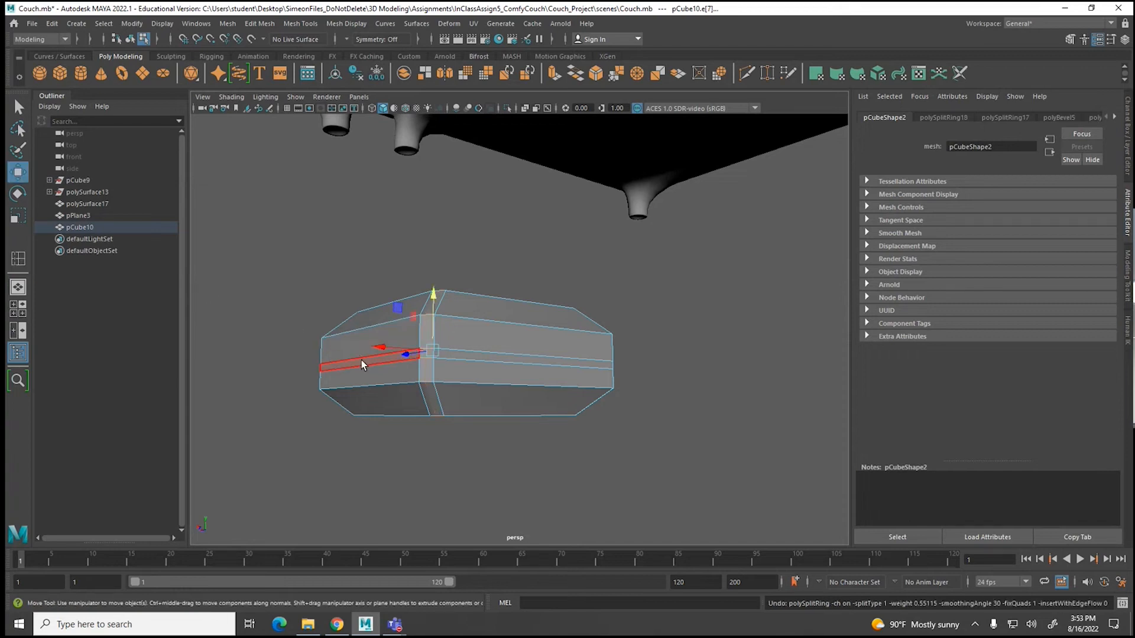
shift+click(445, 355)
alt+drag(437, 366, 550, 385)
alt+drag(640, 373, 599, 384)
alt+drag(721, 393, 573, 389)
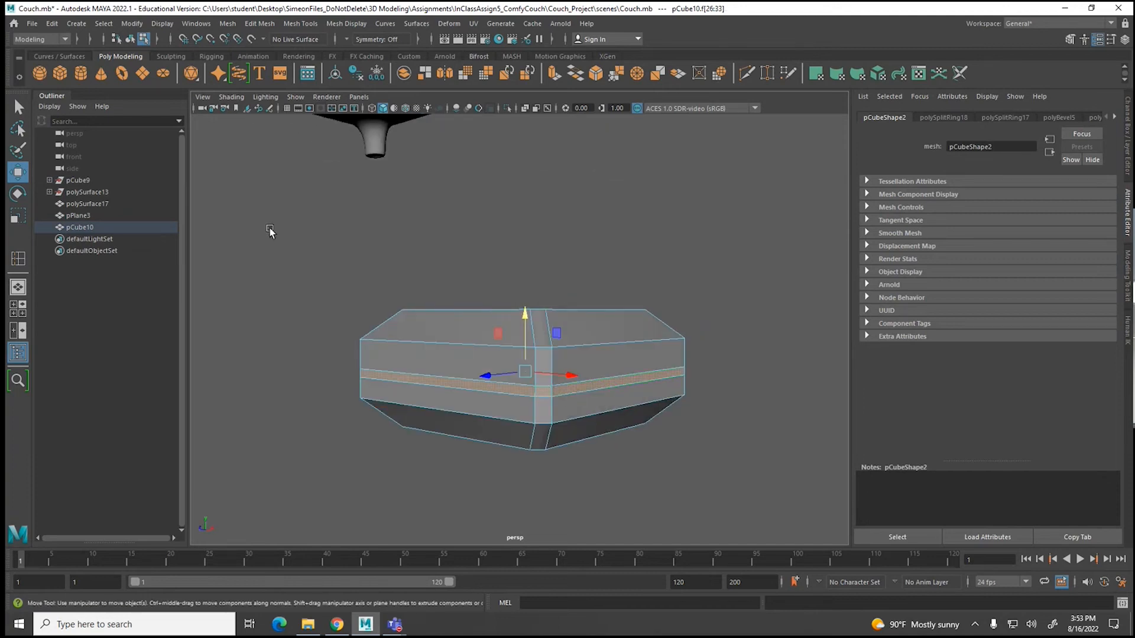
click(259, 23)
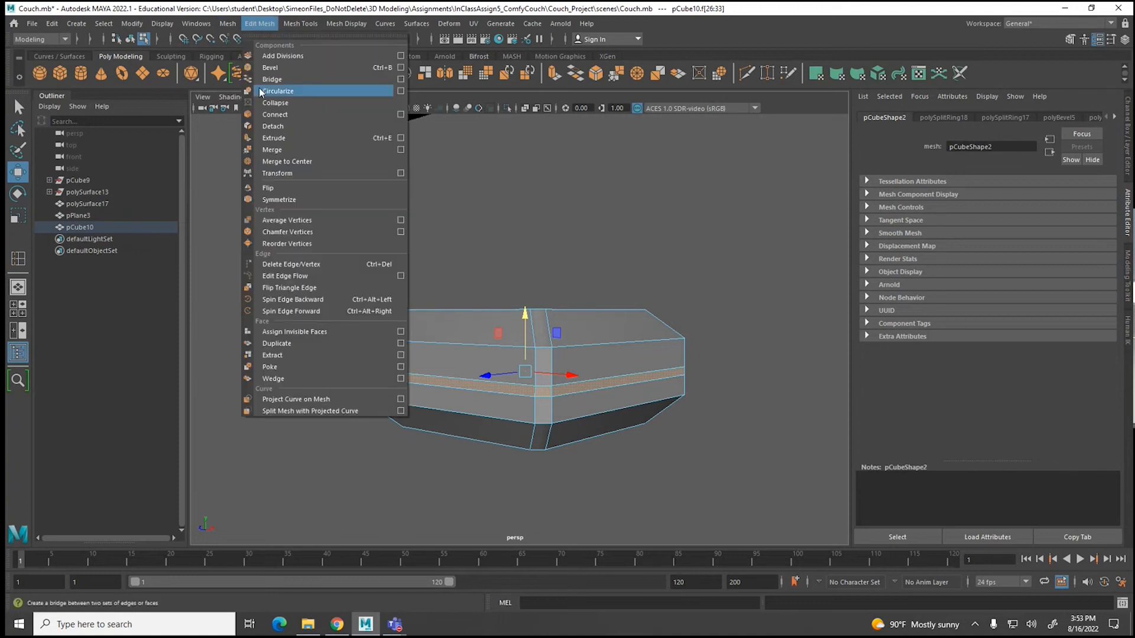
click(266, 140)
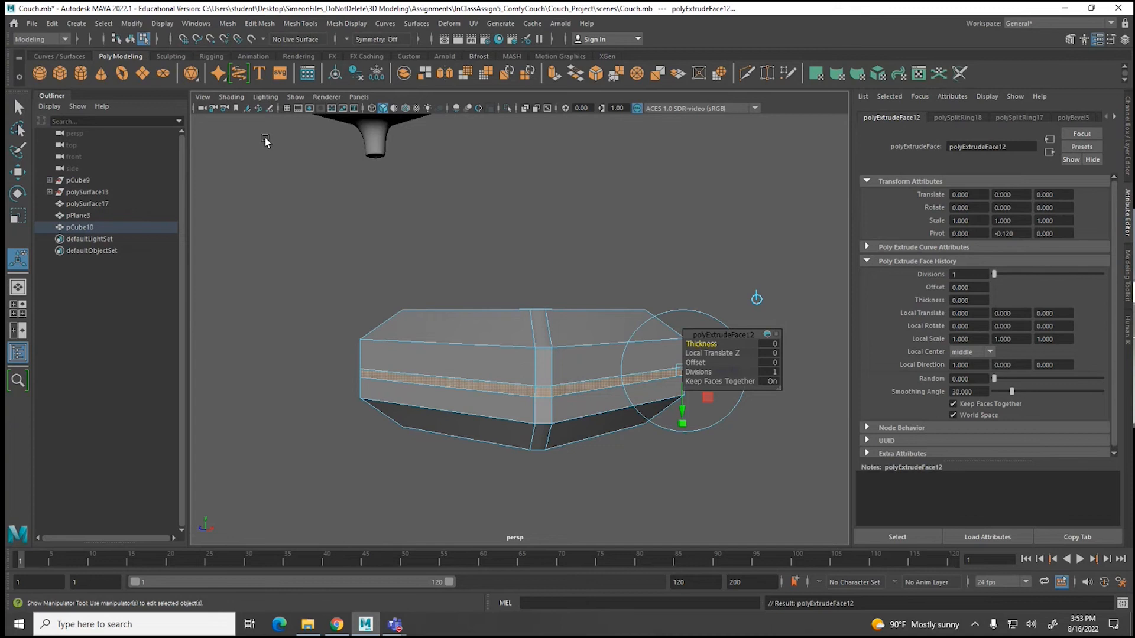
key(w)
click(258, 24)
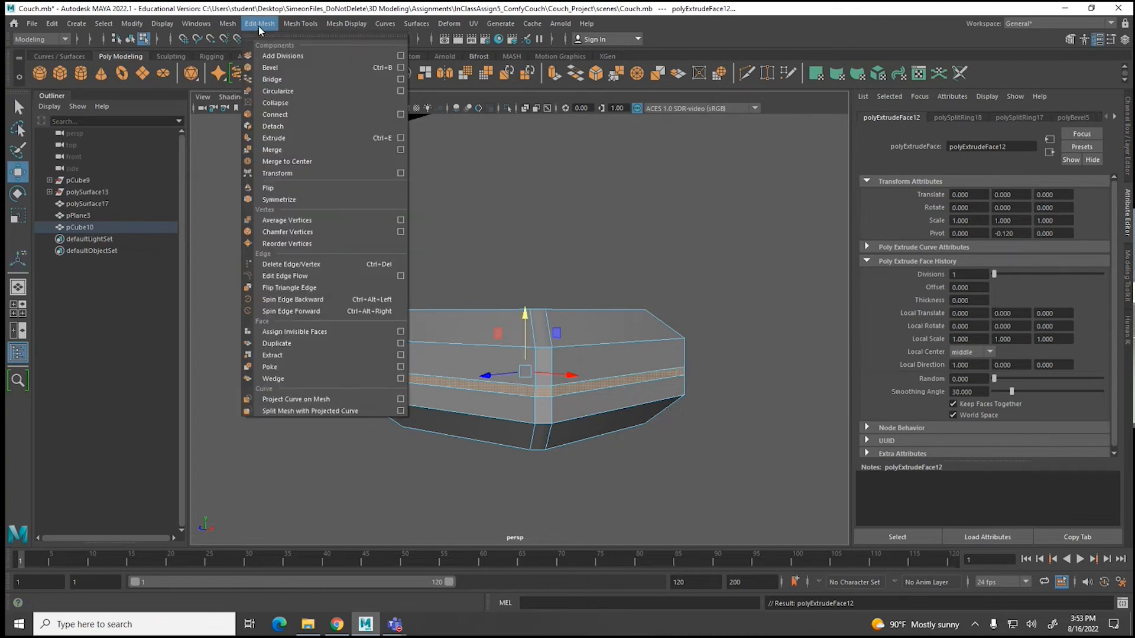
click(264, 142)
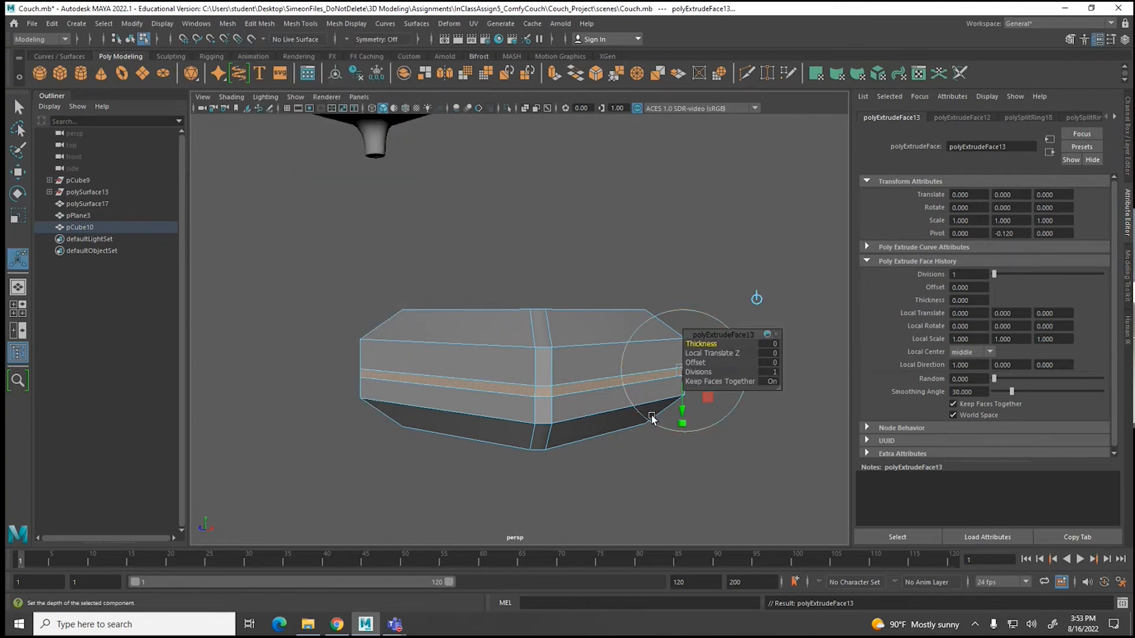
alt+drag(658, 423, 600, 457)
drag(674, 439, 687, 443)
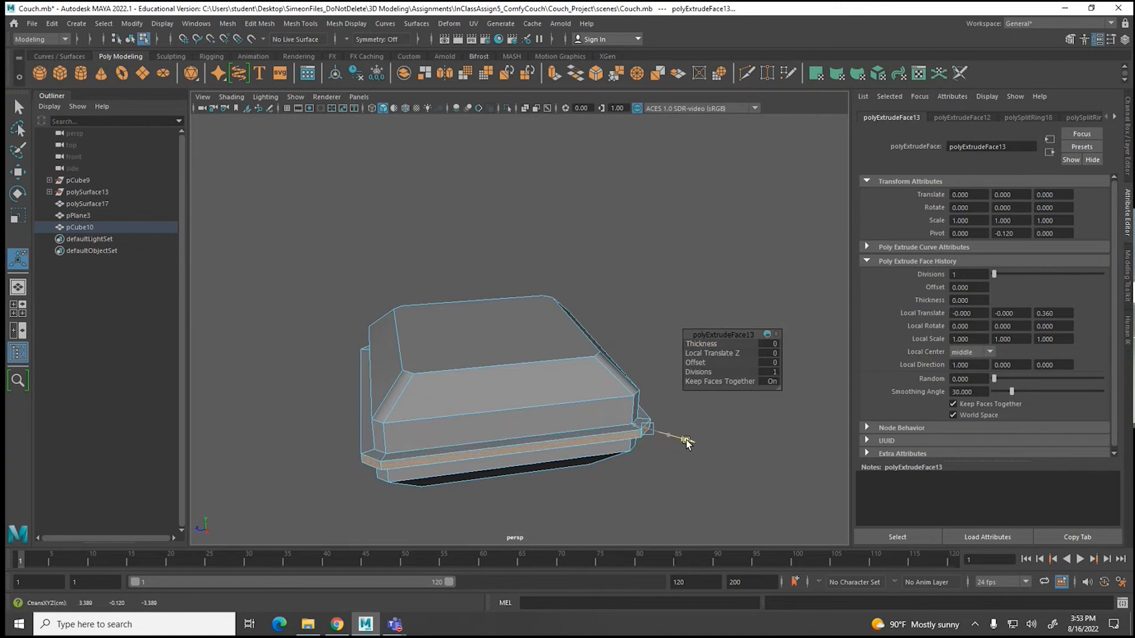
Step: Inspect the block and its new rim in smooth mesh preview, then restore the unsmoothed display
key(3)
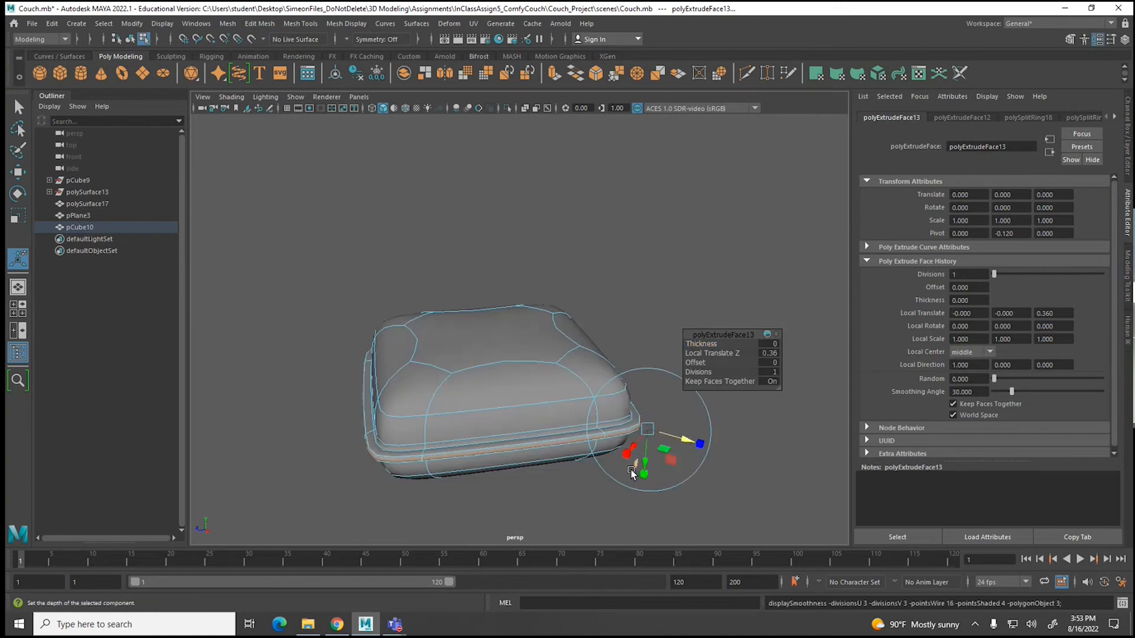
alt+drag(619, 471, 527, 460)
key(1)
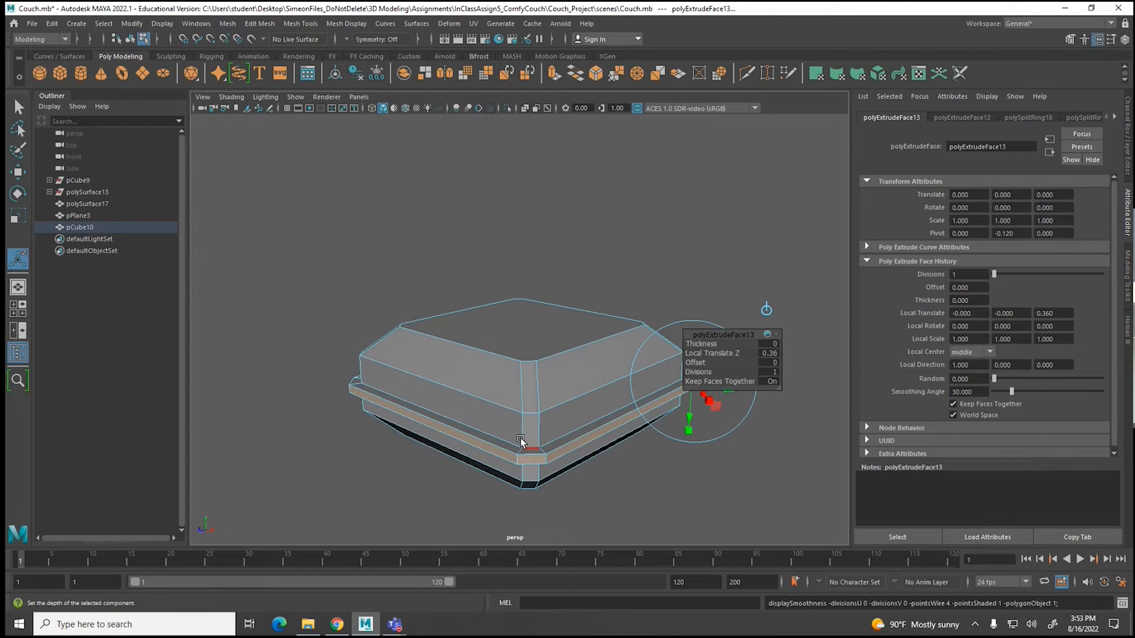
Step: Extrude the corner faces of the rim outward by 0.437 in local Z and extrude them once more in place
click(527, 461)
alt+drag(445, 470, 496, 421)
shift+click(485, 424)
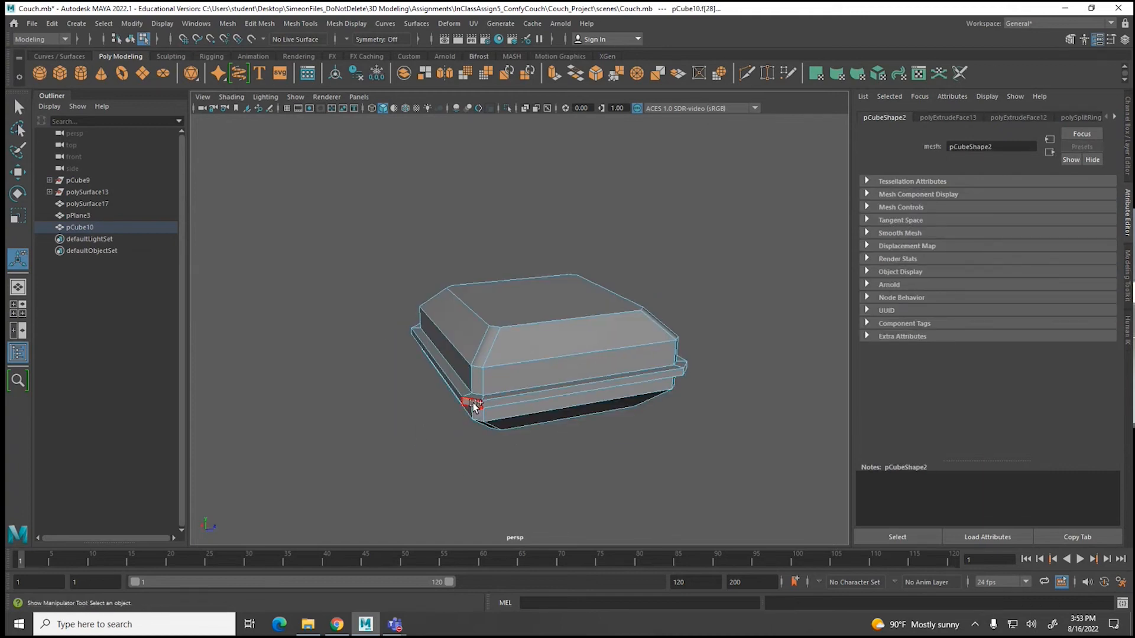
alt+drag(427, 412, 577, 405)
shift+click(393, 427)
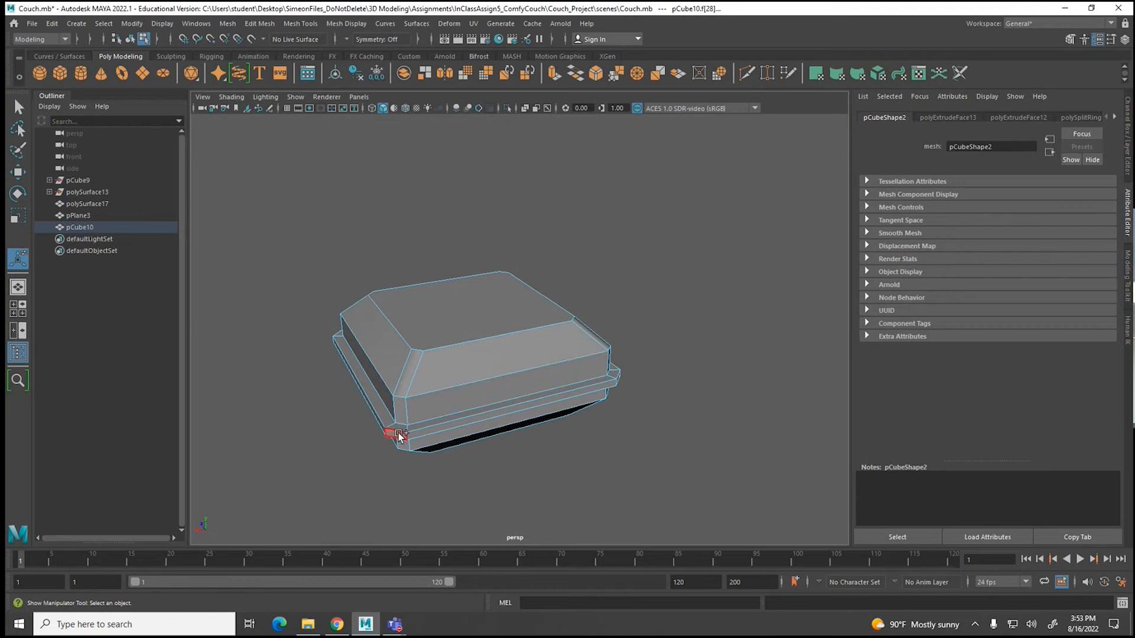
key(ctrl+e)
drag(375, 453, 367, 464)
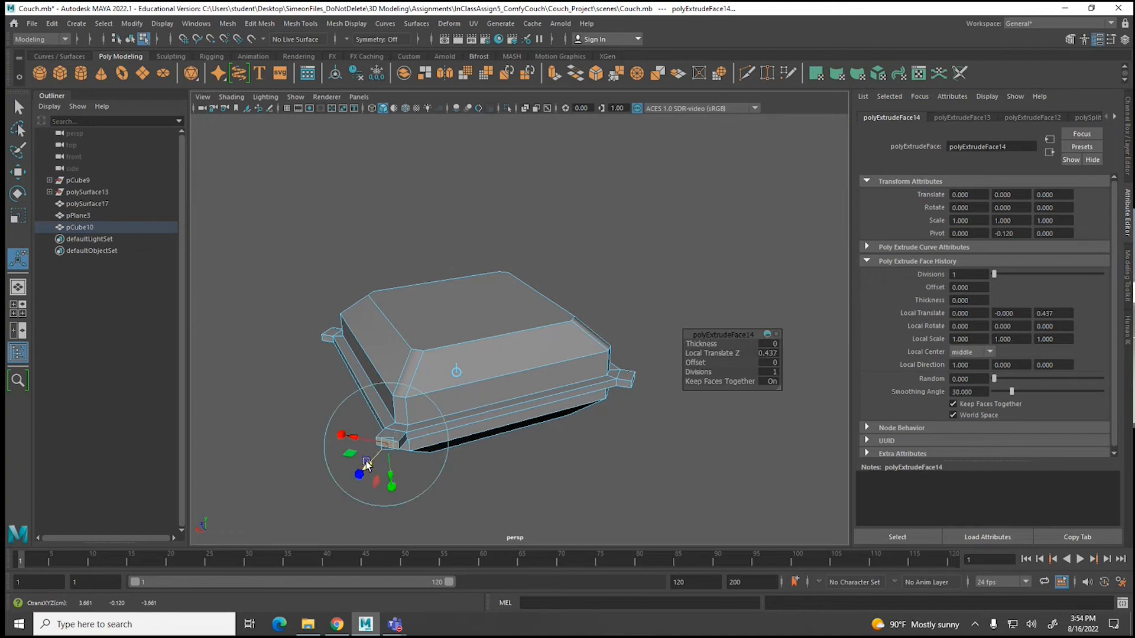
key(ctrl+e)
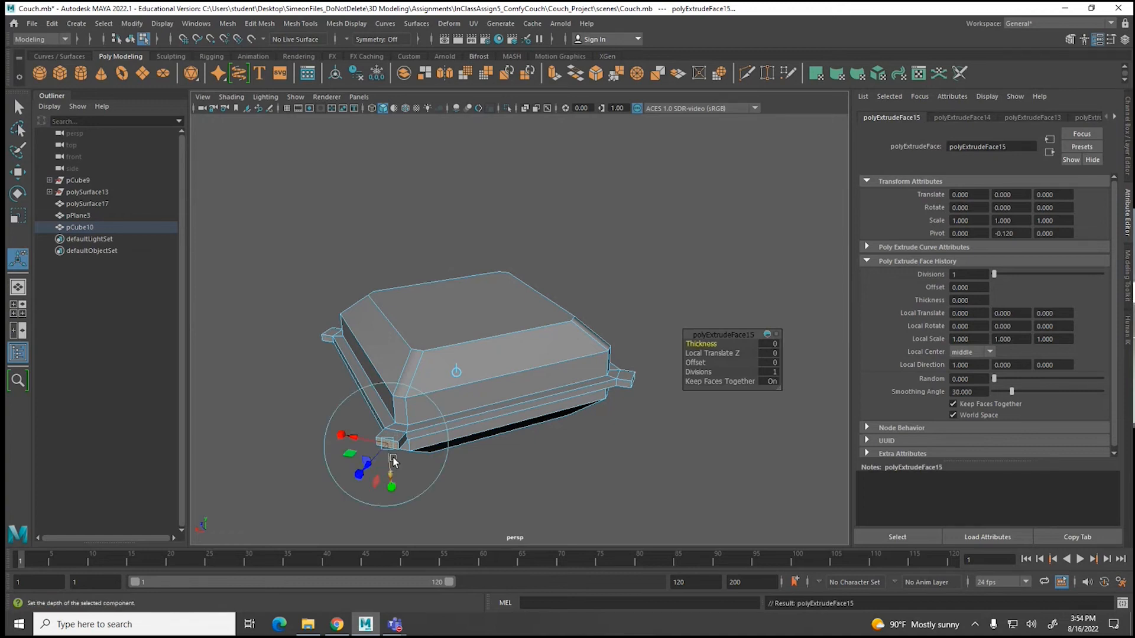
Step: Examine the pillow shape in smooth preview and object mode, then restore its unsmoothed display
key(3)
click(567, 451)
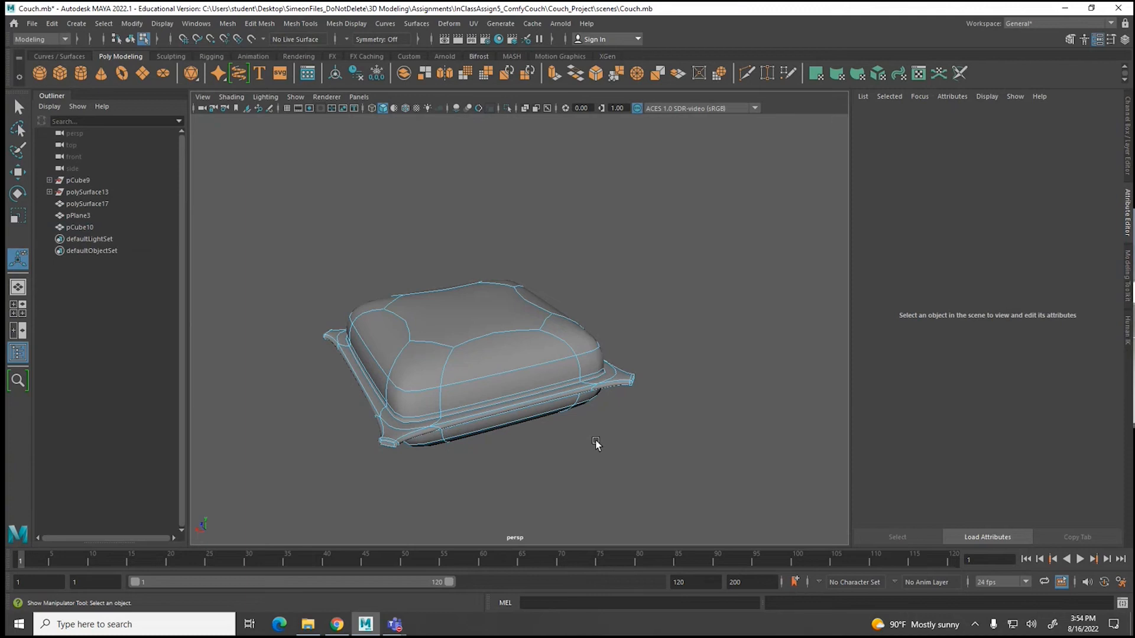
right_drag(511, 366, 604, 279)
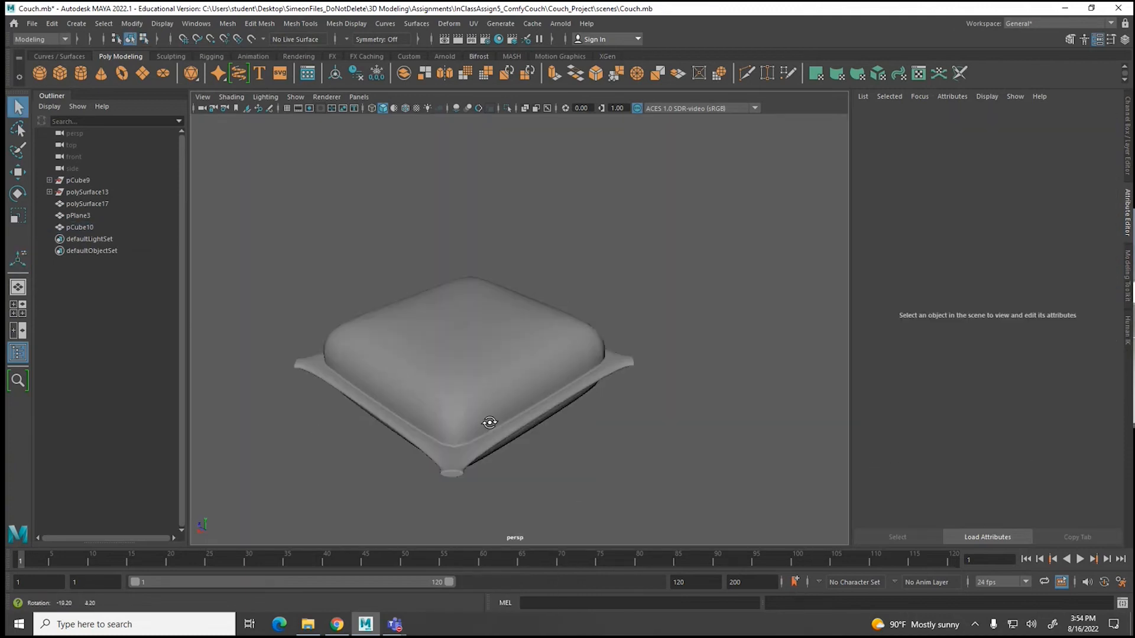
click(493, 395)
key(1)
Step: Apply the Smooth operation to the whole pillow mesh with 2 divisions
click(593, 279)
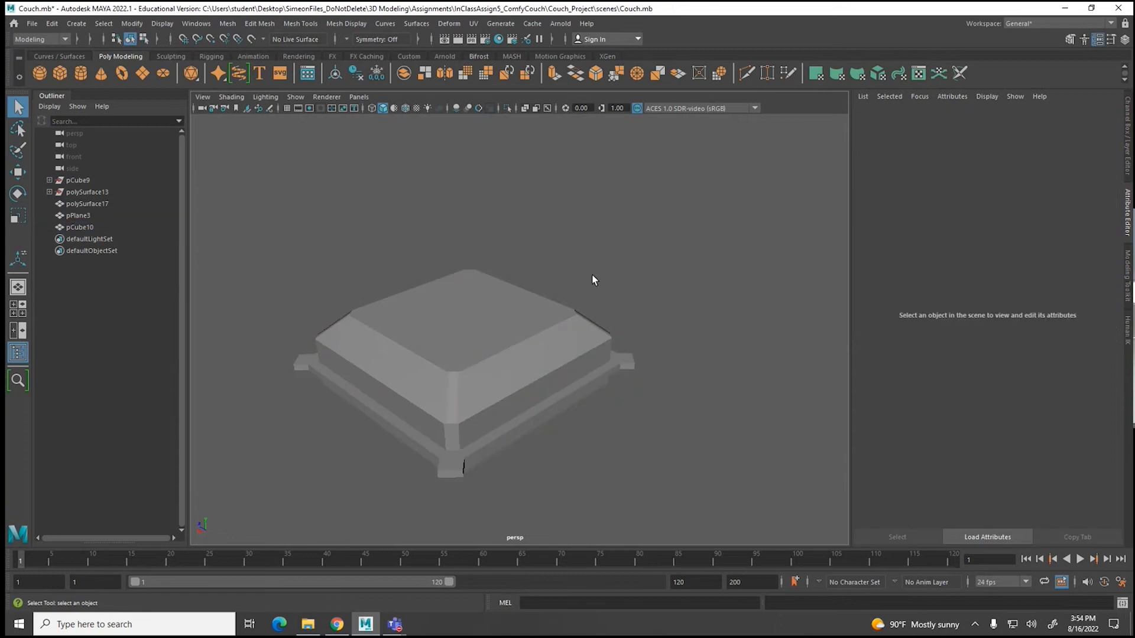
click(473, 292)
click(228, 23)
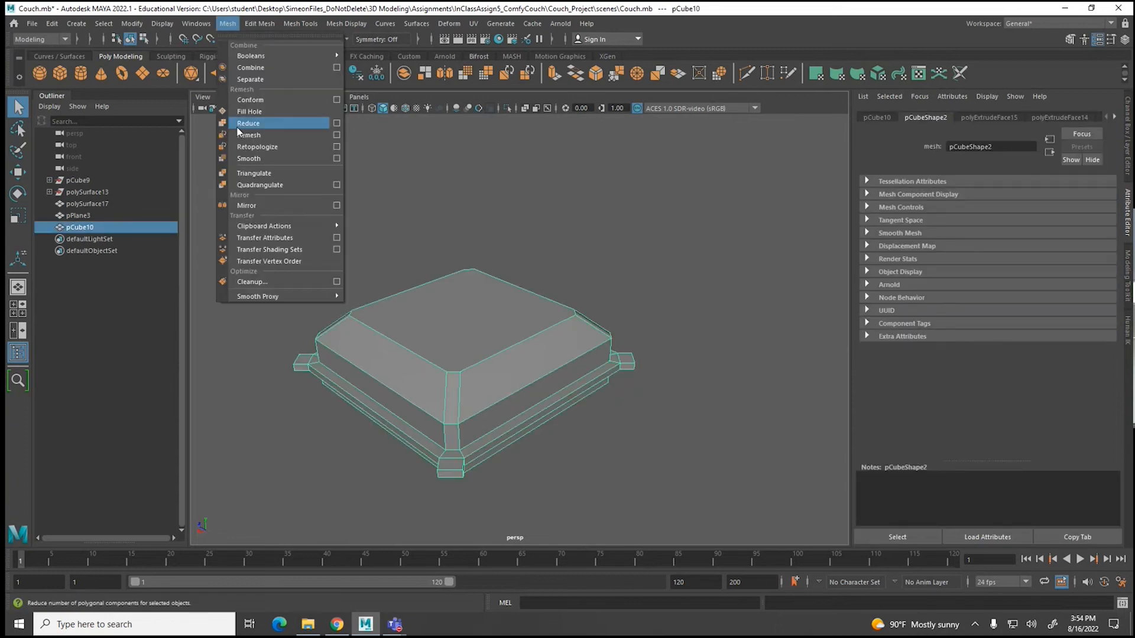
click(238, 159)
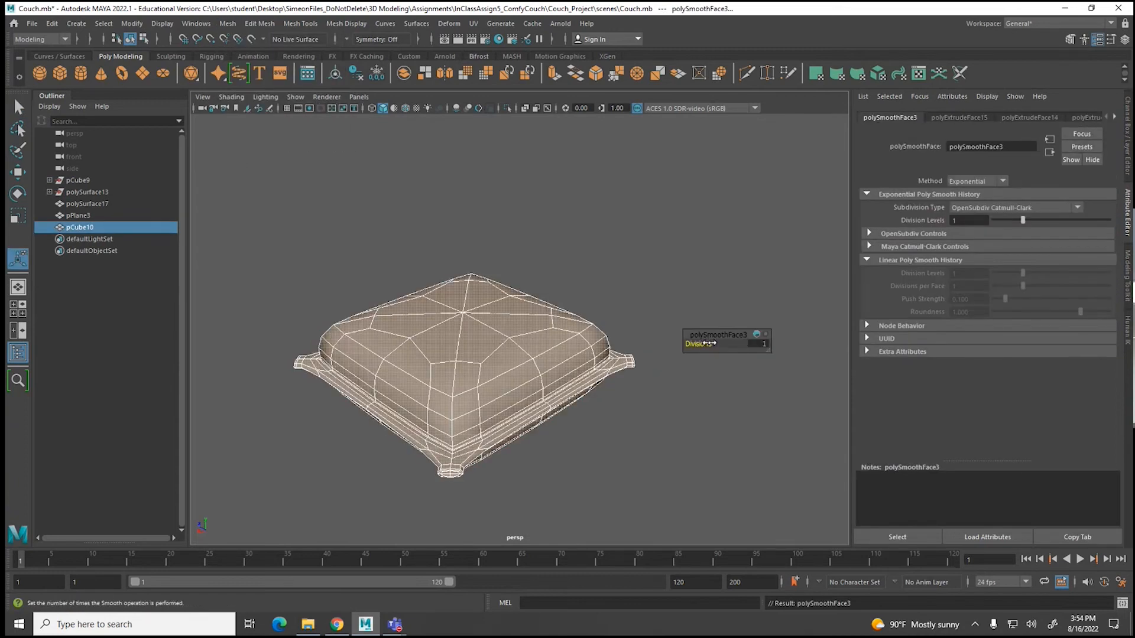
drag(709, 343, 718, 343)
click(594, 279)
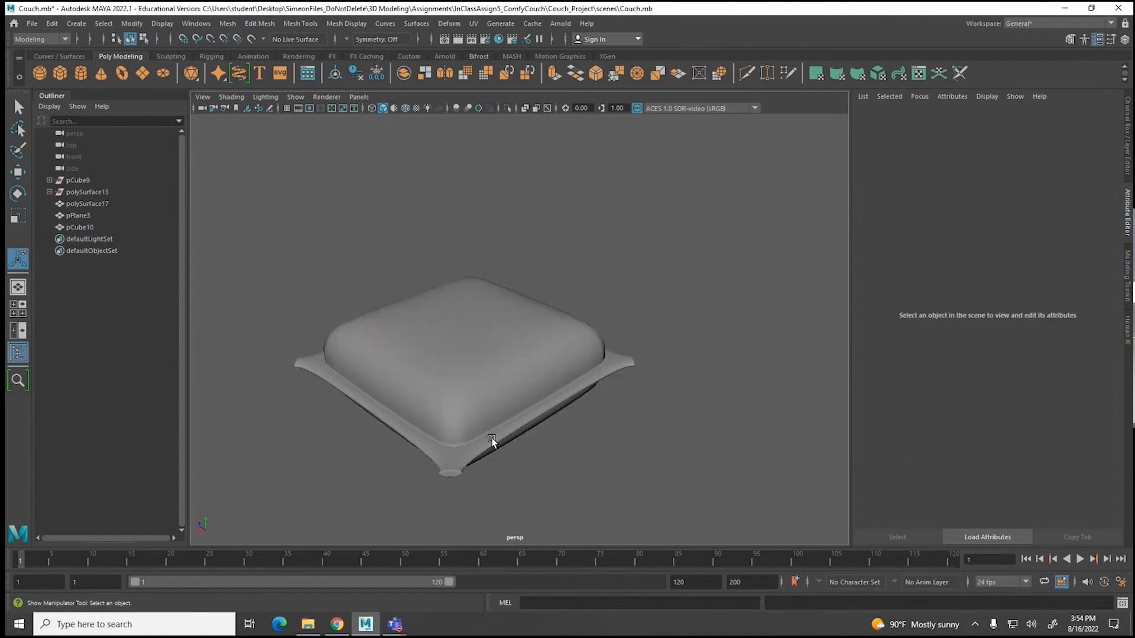
Step: Raise the smoothed pillow vertically from beneath the couch until it floats clear above the blanket
click(473, 427)
alt+drag(603, 460, 582, 450)
scroll(580, 439, down, 5)
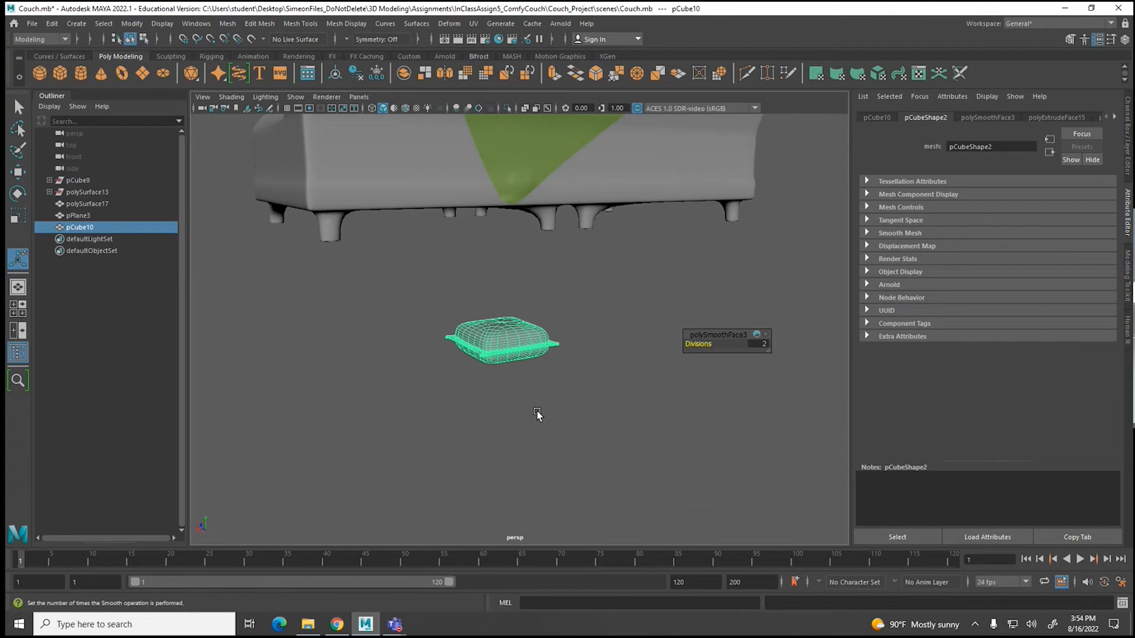
key(w)
drag(501, 291, 503, 3)
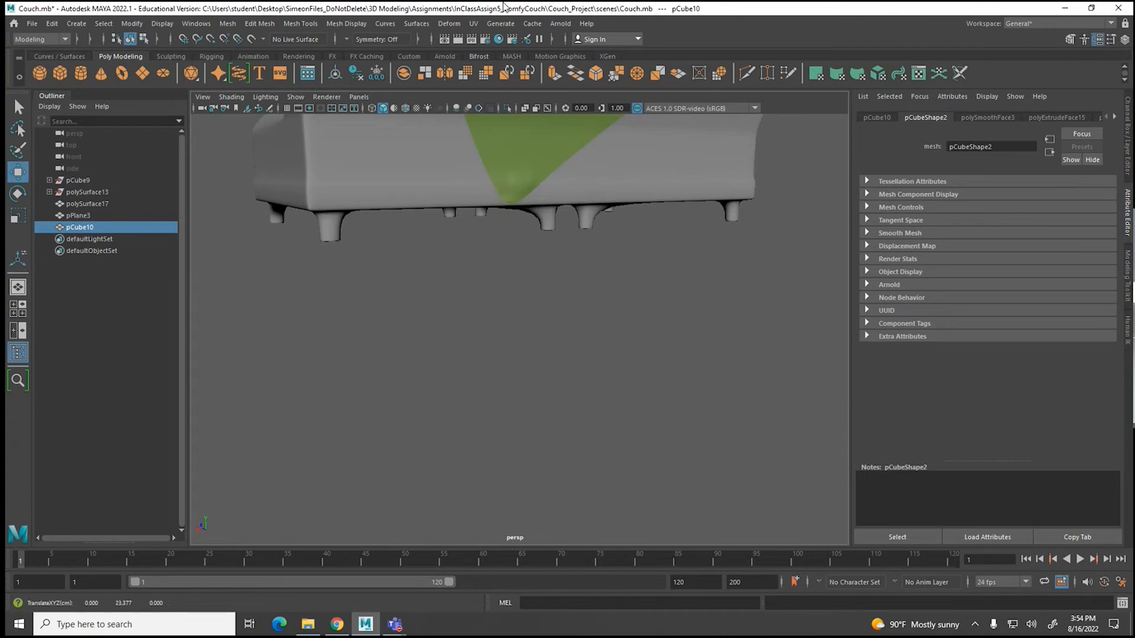
key(f)
alt+drag(458, 321, 553, 395)
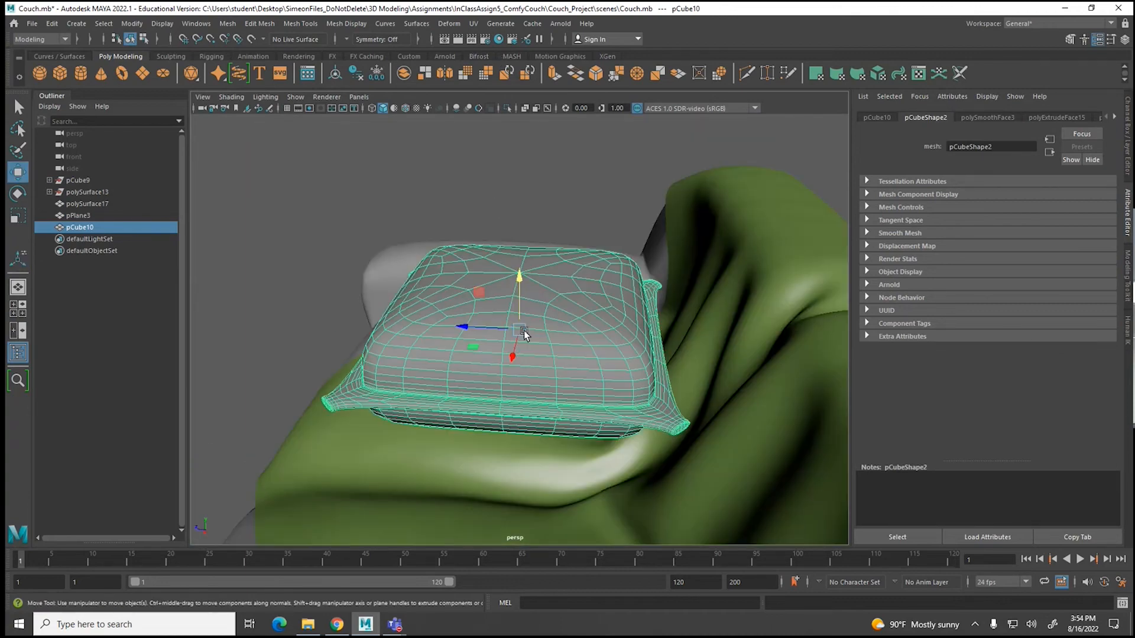
drag(518, 278, 520, 41)
scroll(509, 299, down, 5)
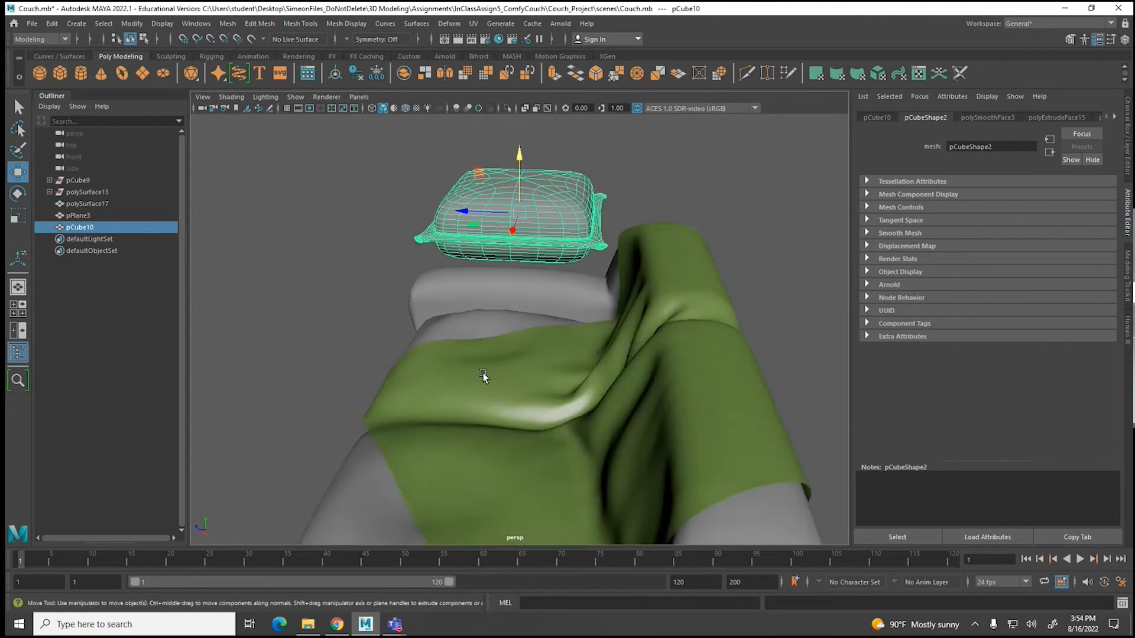
Step: Scale the pillow up uniformly and rotate it freely by about 19, 2 and -5 degrees in X, Y and Z
alt+drag(483, 374, 508, 324)
key(r)
drag(516, 215, 558, 203)
key(e)
drag(492, 184, 545, 201)
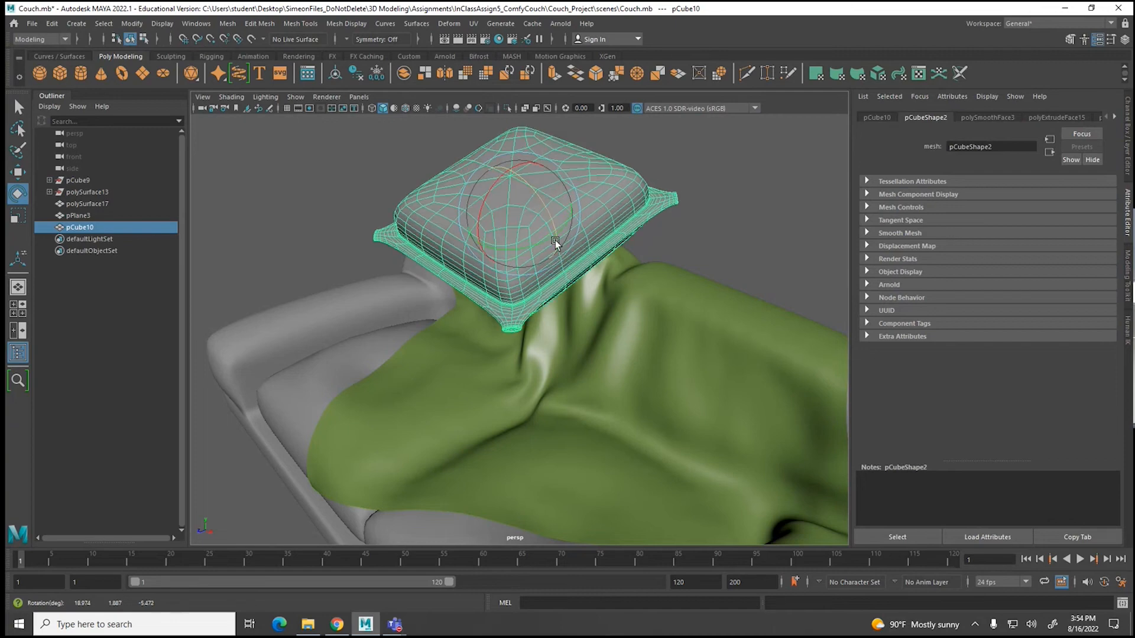
Step: Move the pillow back and sideways so it hovers above one end of the couch's backrest
key(w)
scroll(548, 293, down, 4)
drag(488, 279, 614, 242)
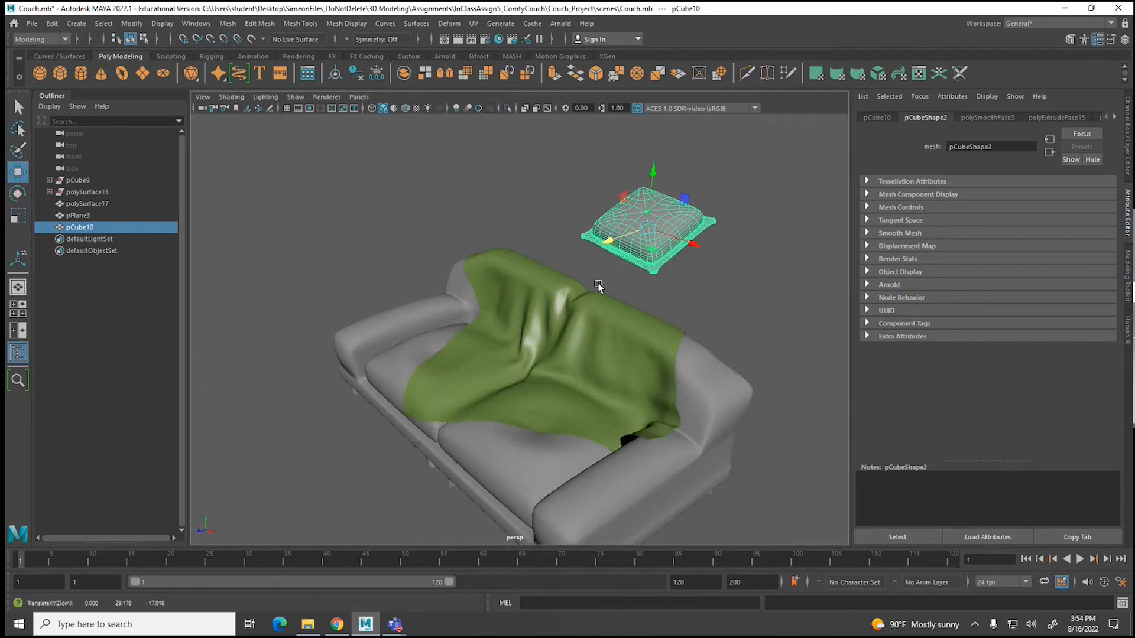
alt+drag(660, 361, 575, 355)
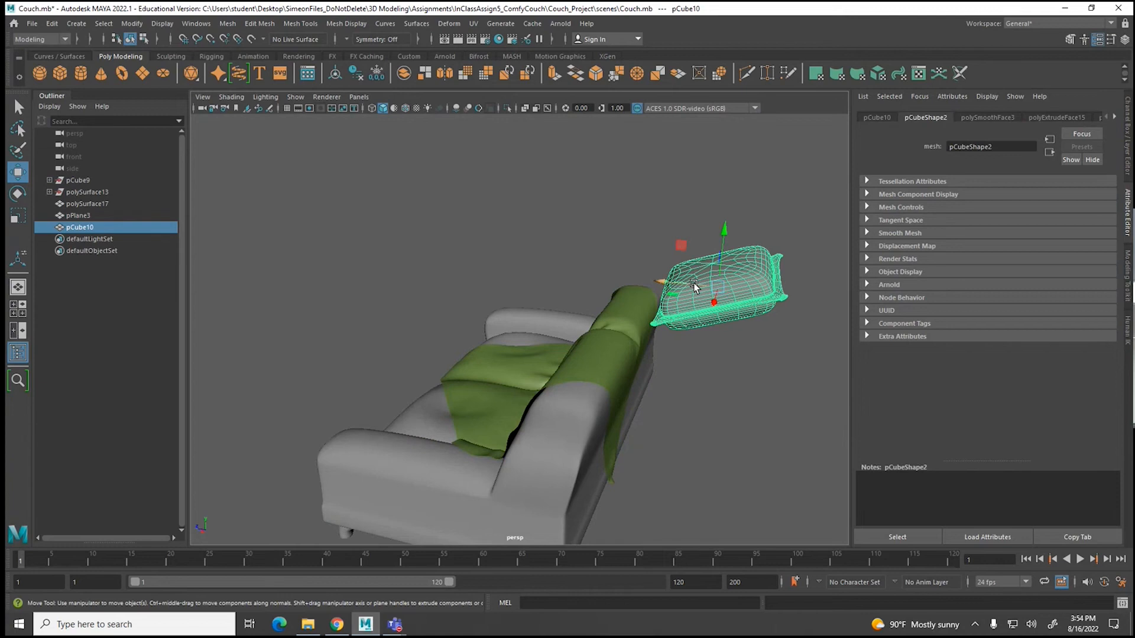
drag(713, 301, 476, 277)
alt+drag(493, 381, 620, 387)
Step: Duplicate the pillow above the opposite end of the backrest and tilt the copy to a different angle
drag(576, 272, 464, 264)
key(ctrl+d)
key(e)
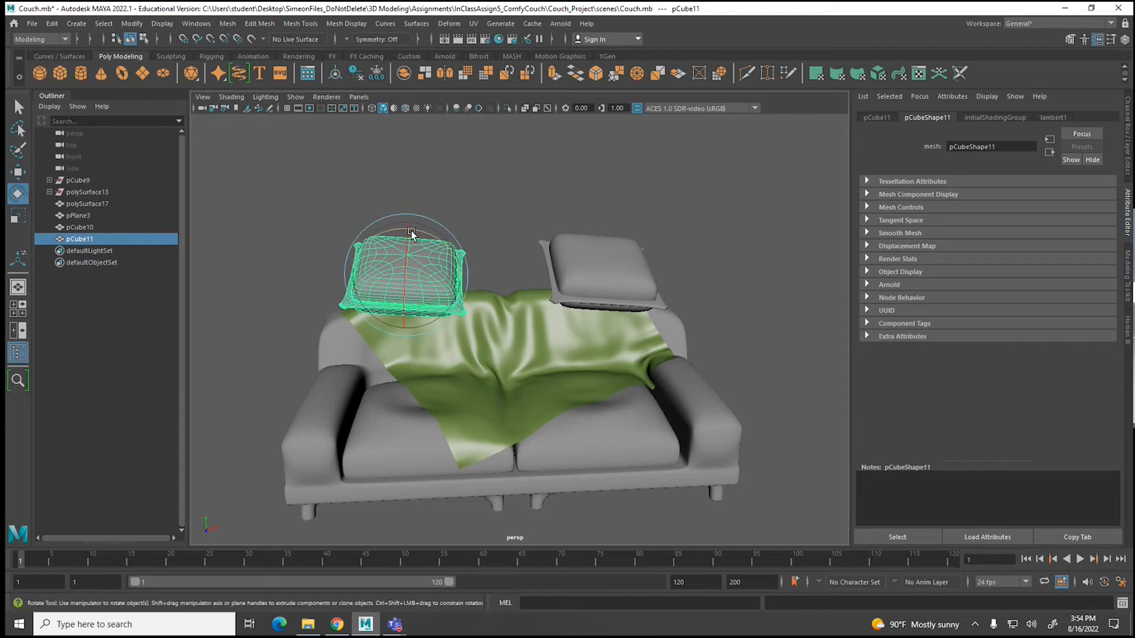
drag(406, 240, 418, 212)
key(w)
Step: Combine the couch and the draped blanket into a single mesh
alt+drag(338, 376, 454, 366)
click(368, 414)
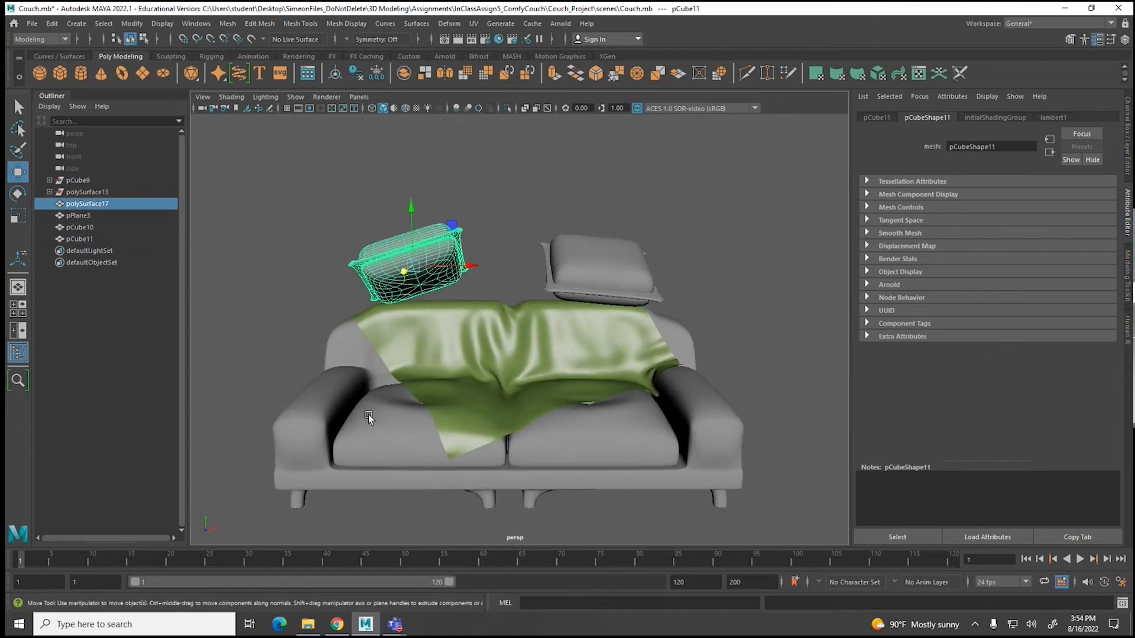
click(464, 402)
shift+click(404, 435)
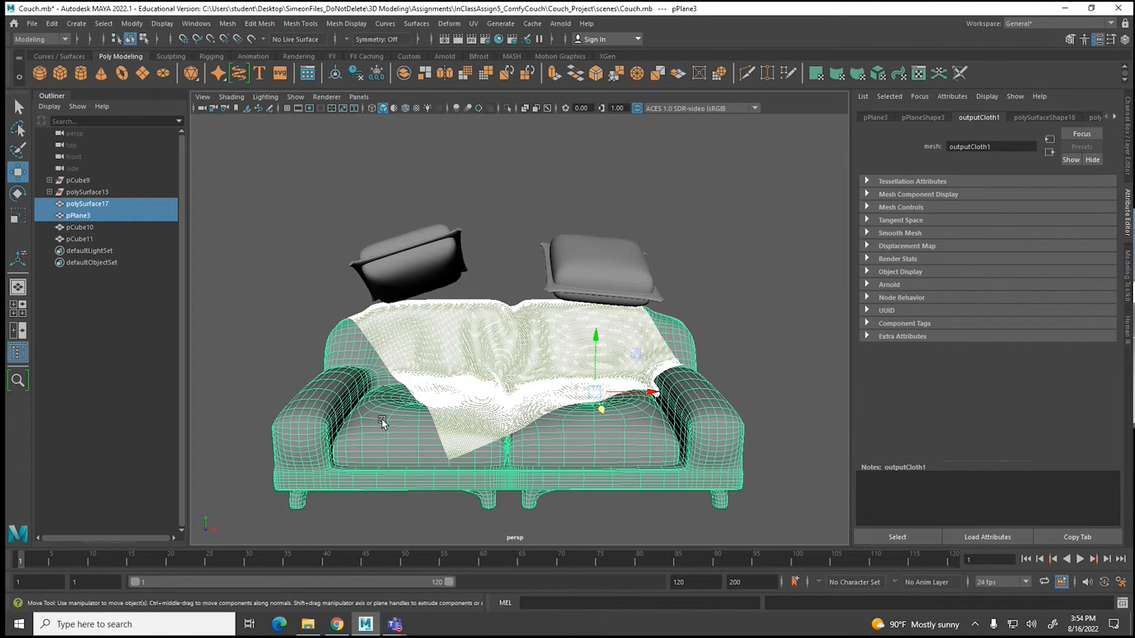
click(227, 24)
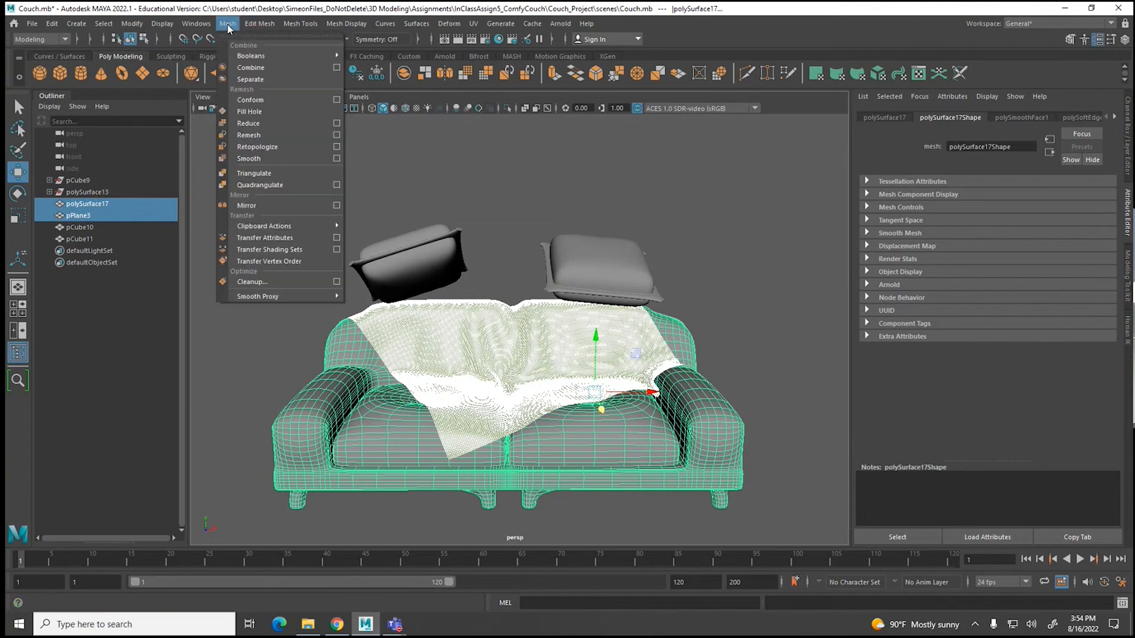
click(246, 66)
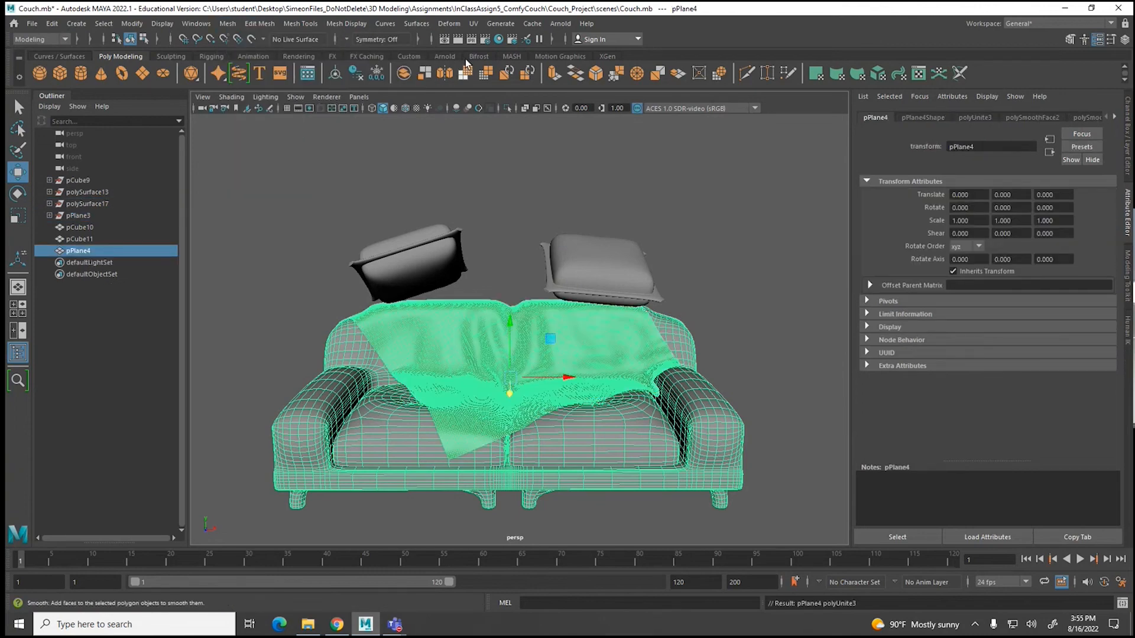
Step: Switch to the FX menu set and make the combined couch and blanket mesh a passive collider
click(35, 39)
click(35, 86)
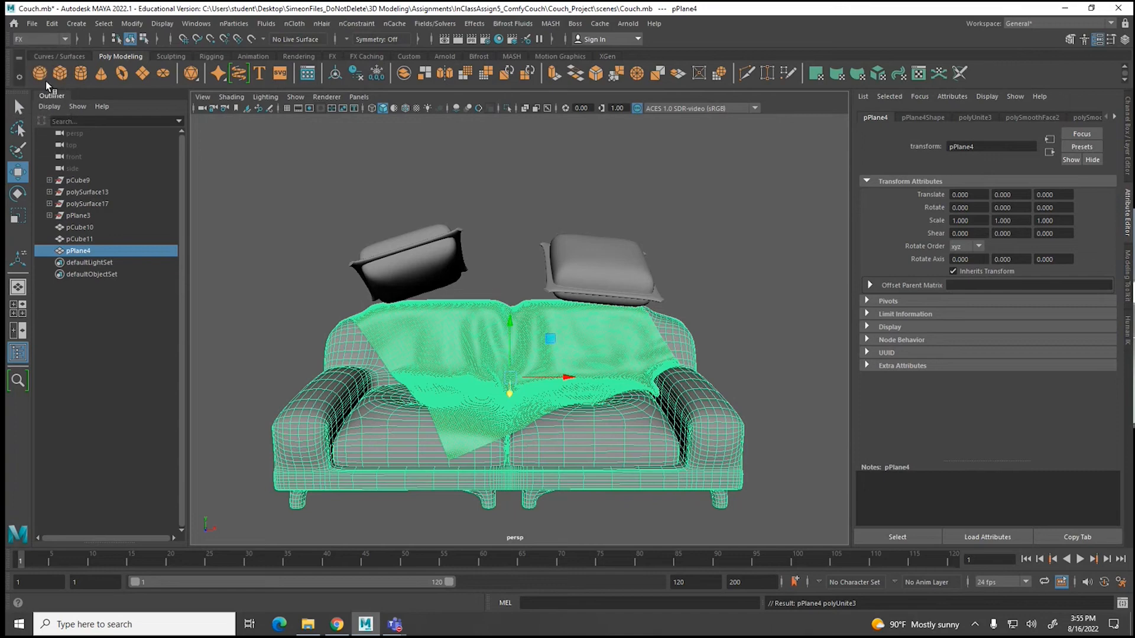
click(295, 24)
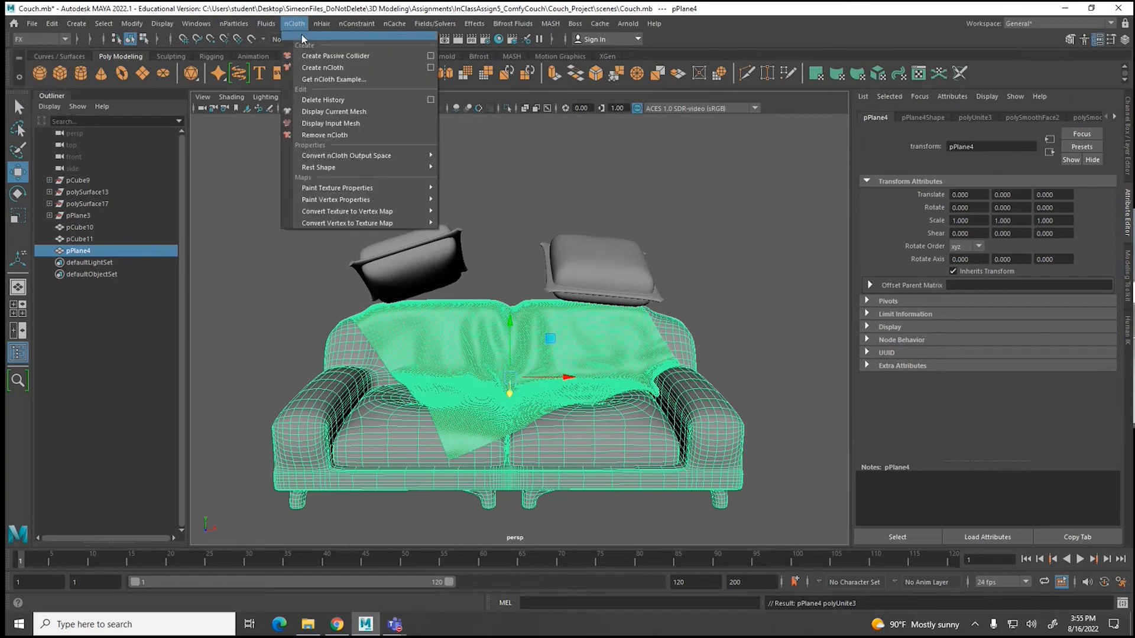
click(332, 56)
Step: Convert the tilted pillow pCube11 to nCloth with Stretch Resistance about 5.5 and Compression Resistance about 1.1
click(417, 237)
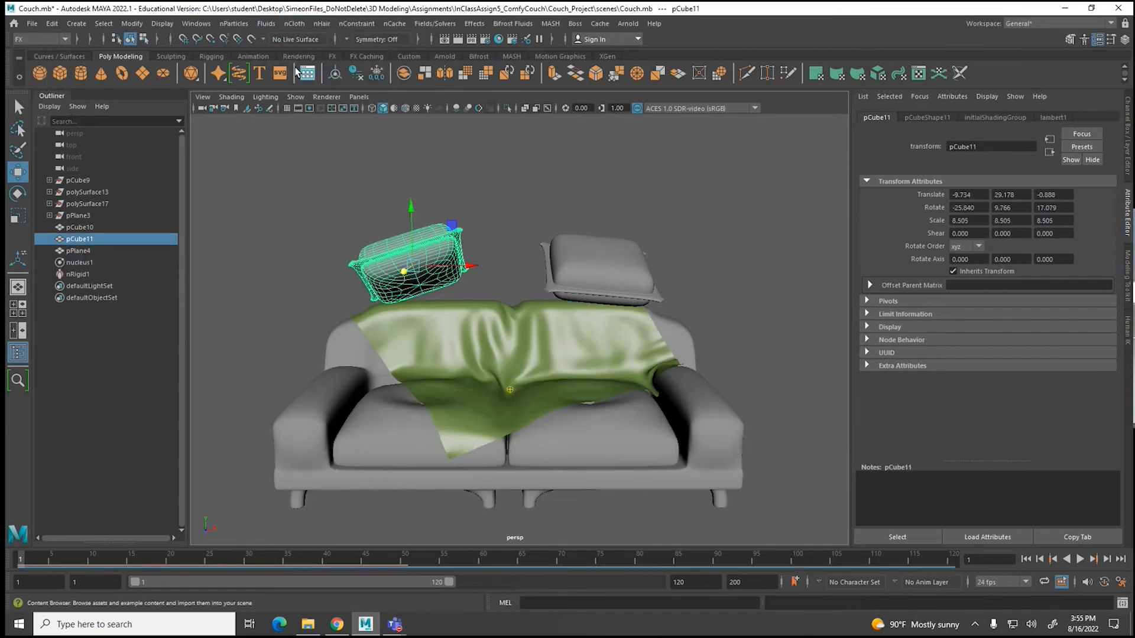
click(291, 23)
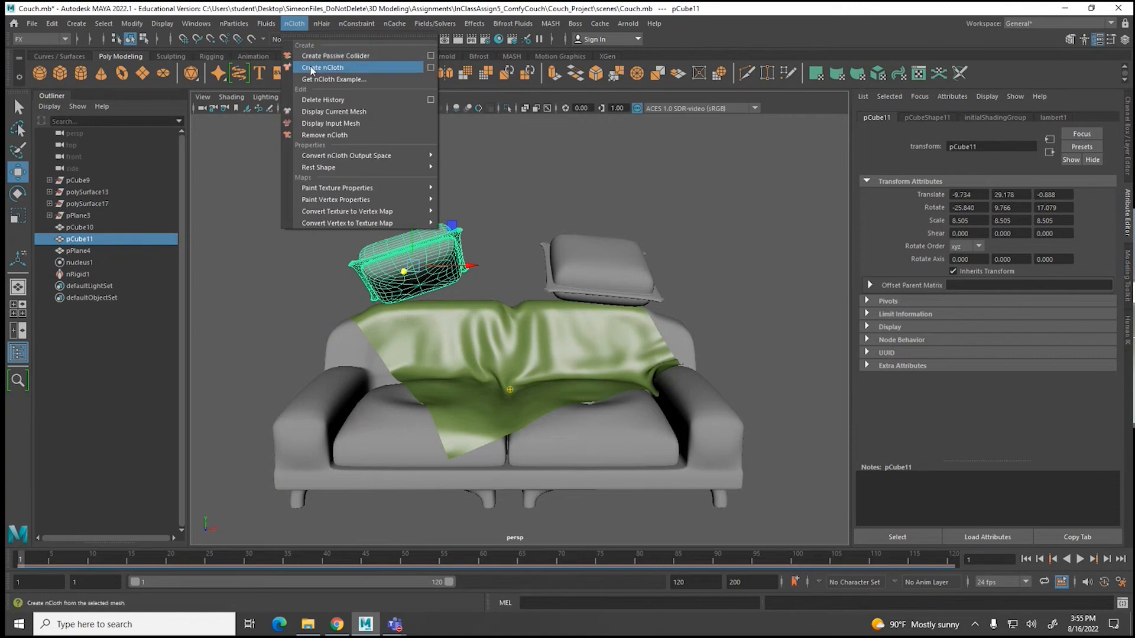
click(311, 68)
drag(997, 222, 998, 236)
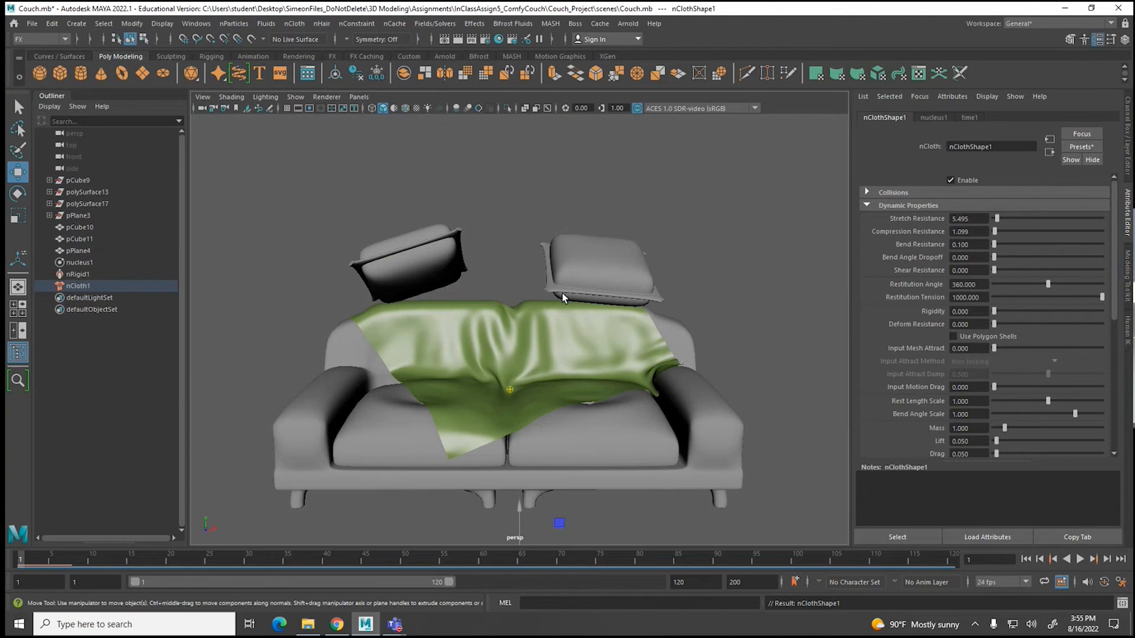
Step: Convert the other pillow, pCube10, to nCloth with Stretch Resistance about 4.4, Compression Resistance about 3.3 and Mass about 2.75
click(569, 267)
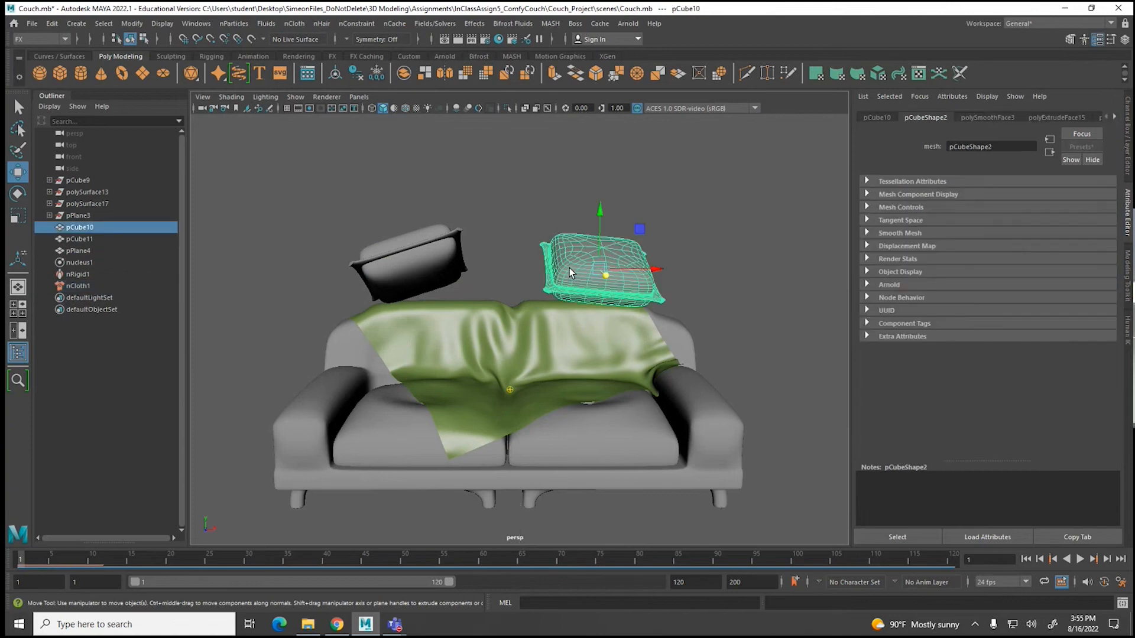
click(325, 24)
mouse_move(294, 23)
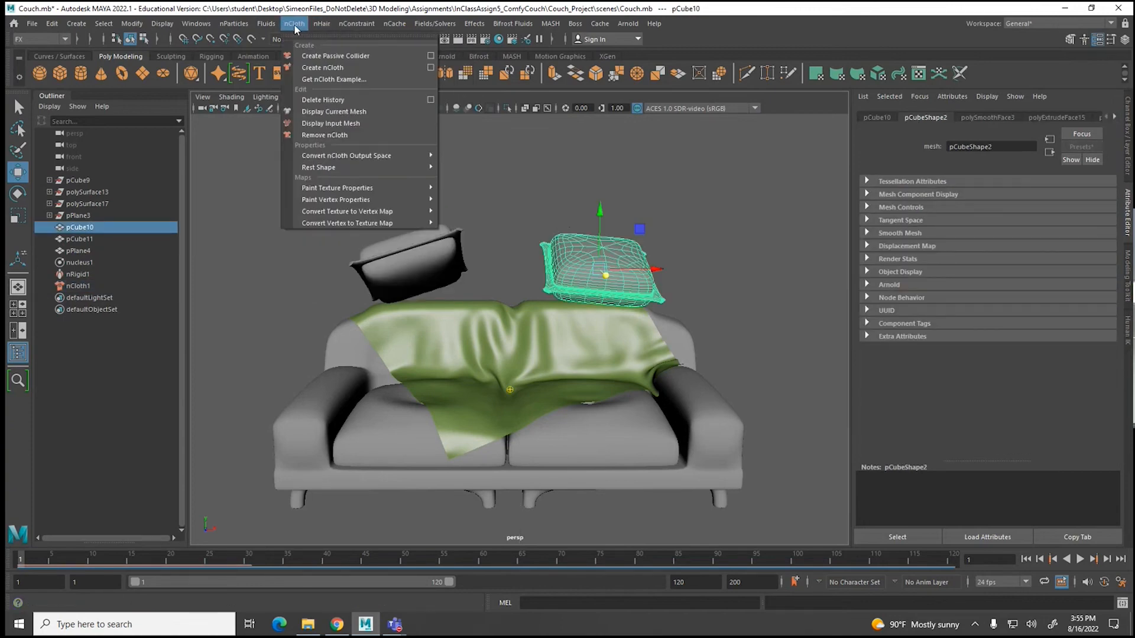
click(311, 68)
mouse_move(998, 220)
mouse_down()
mouse_move(995, 232)
mouse_move(996, 220)
mouse_up()
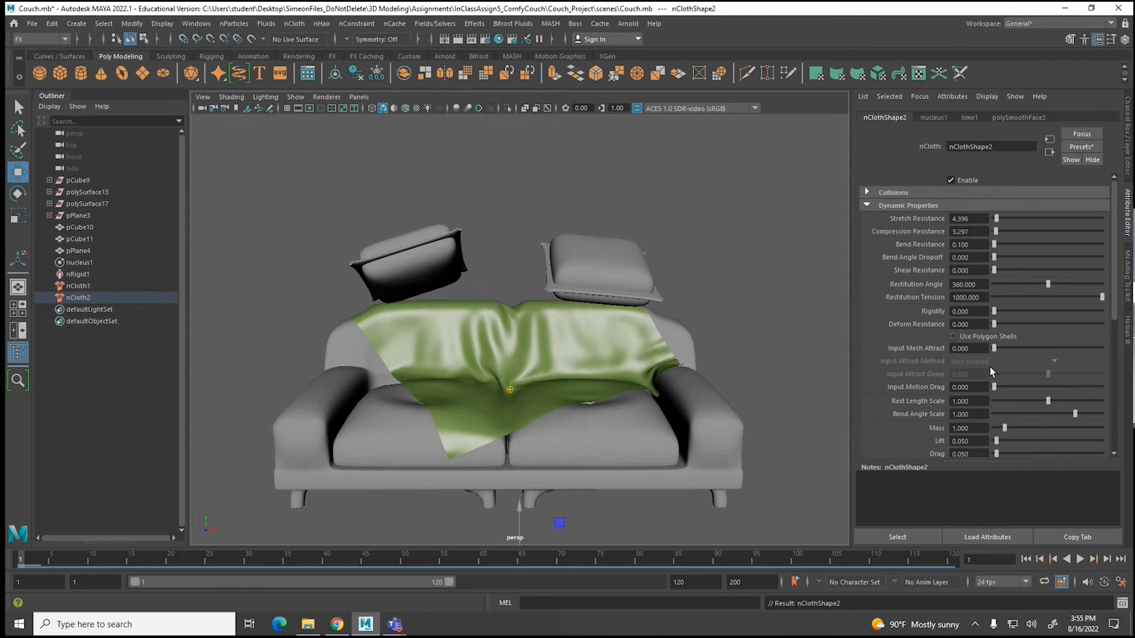
drag(1008, 428, 1022, 429)
Step: Play the cloth simulation to check how the pillows fall, stop it and return to the first frame
click(1079, 559)
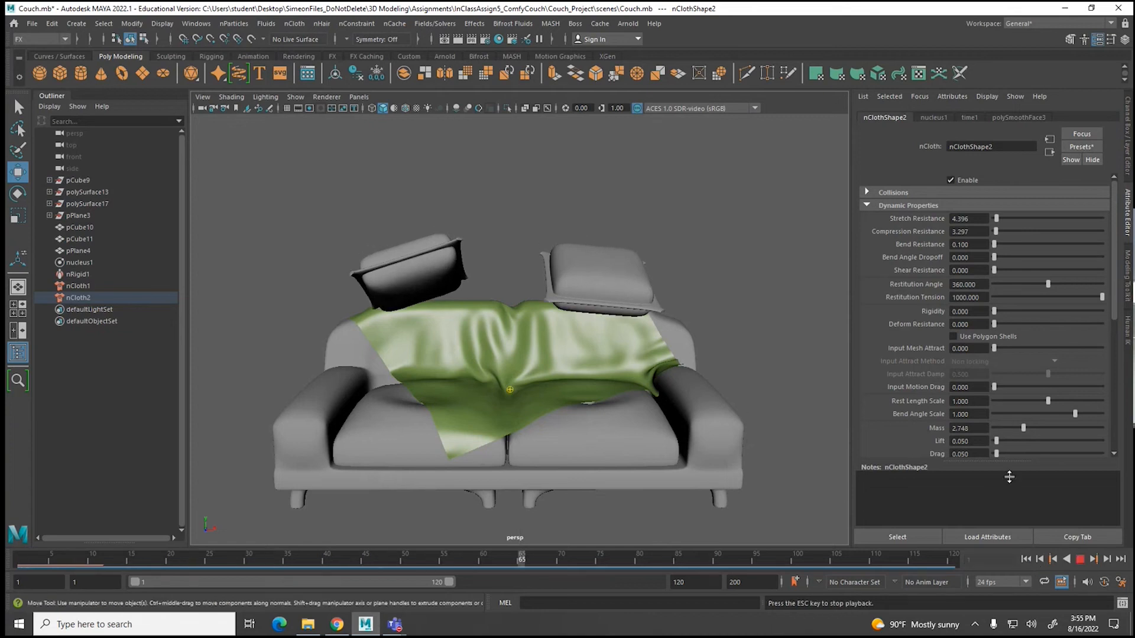
click(1079, 559)
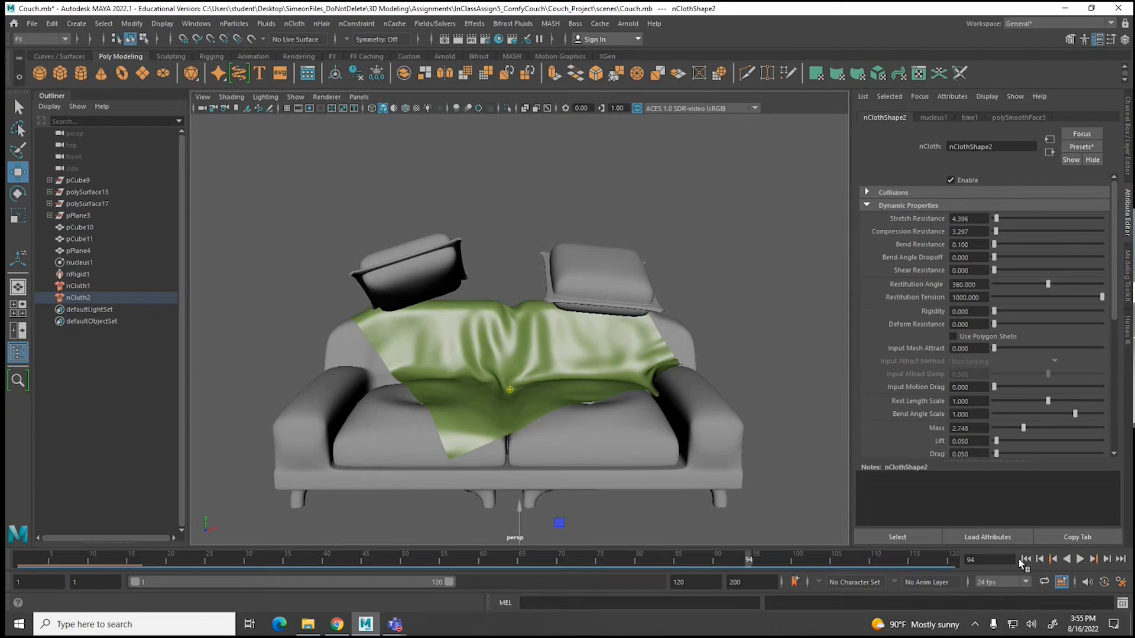
click(1026, 559)
Step: Set the nucleus1 solver's Gravity to about 35.2 and enable its ground plane
alt+drag(565, 332, 485, 317)
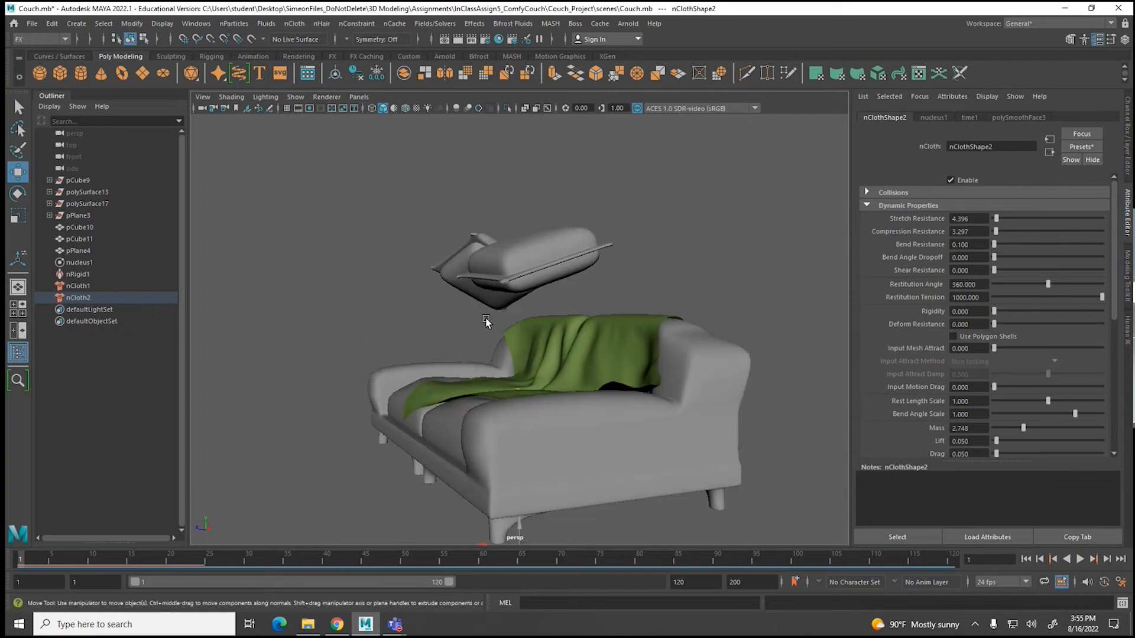
click(569, 247)
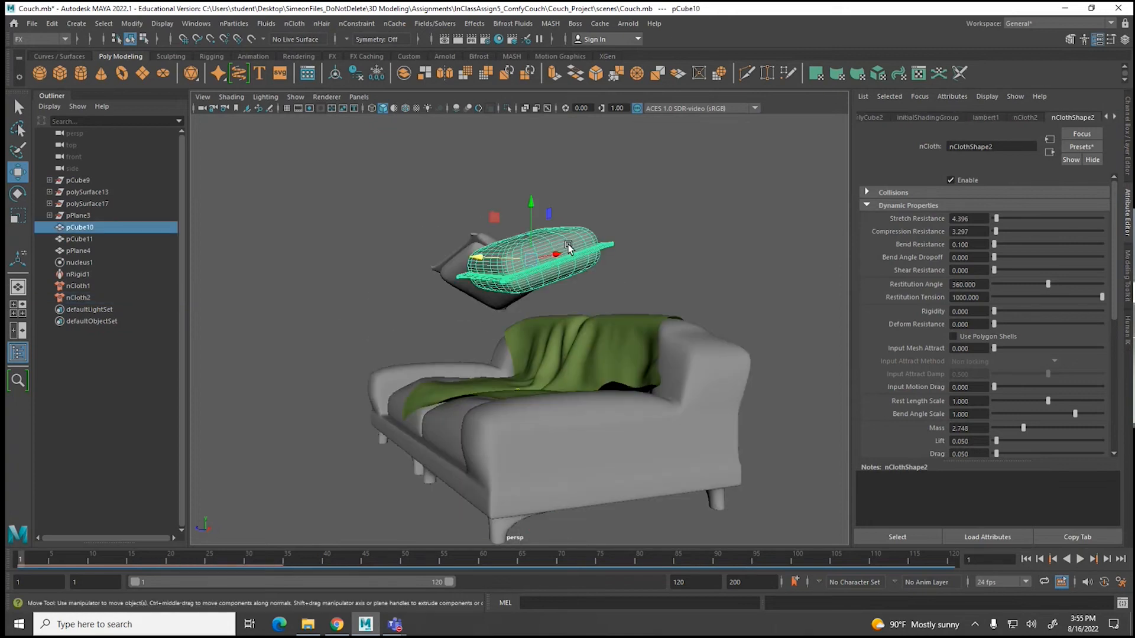
click(85, 262)
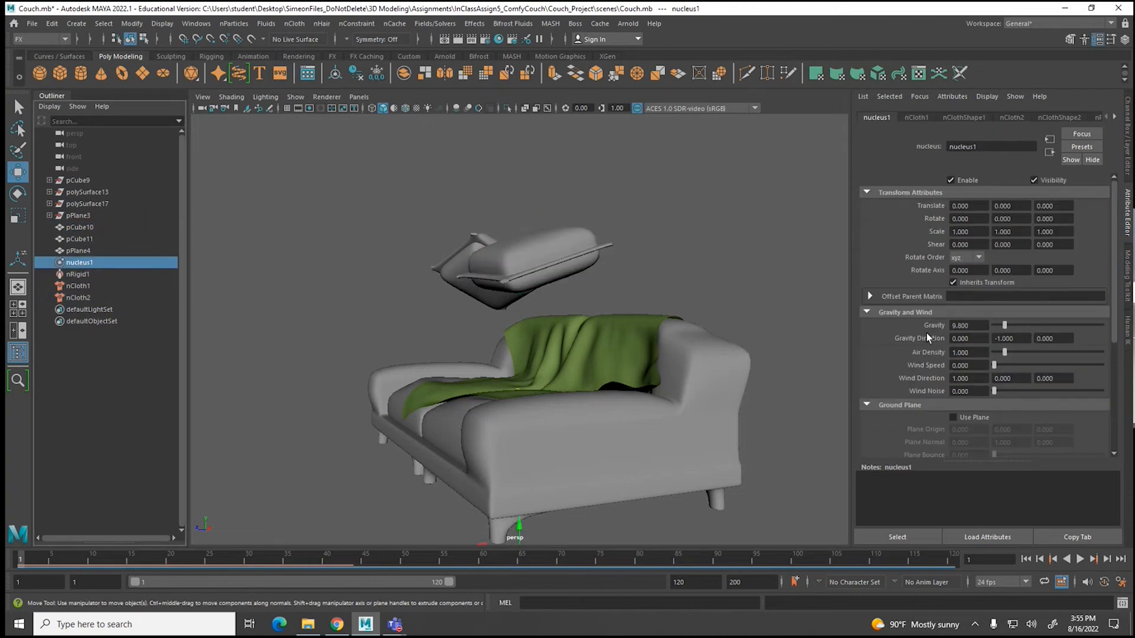
click(1031, 327)
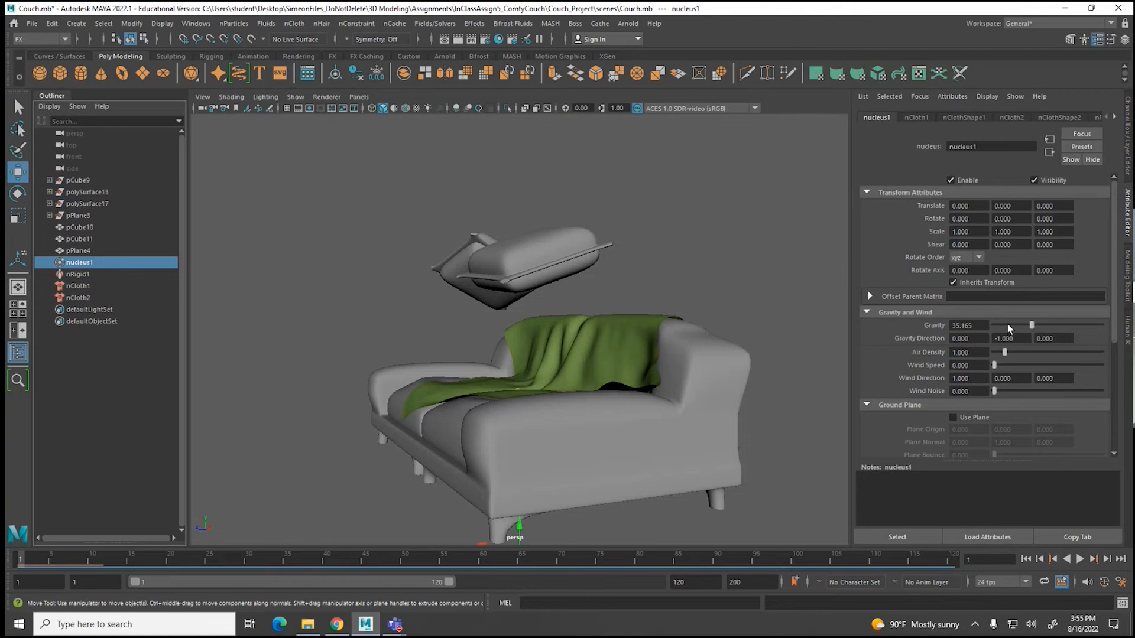
click(952, 417)
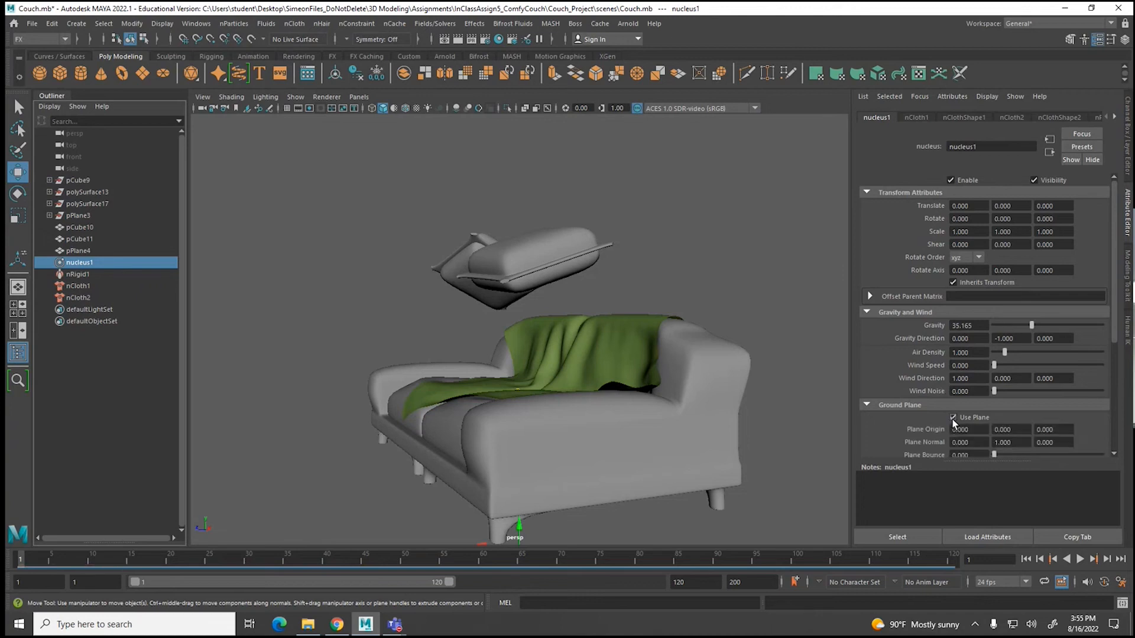
Step: Test the pillow drop under the stronger gravity and rewind to frame 1
click(1081, 562)
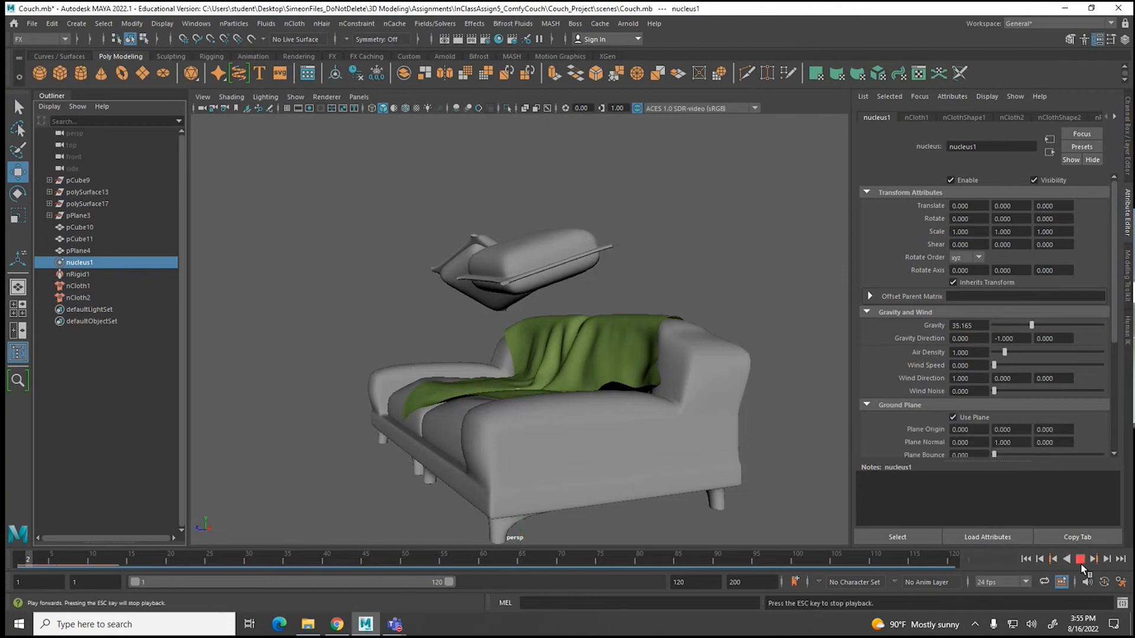
click(1079, 559)
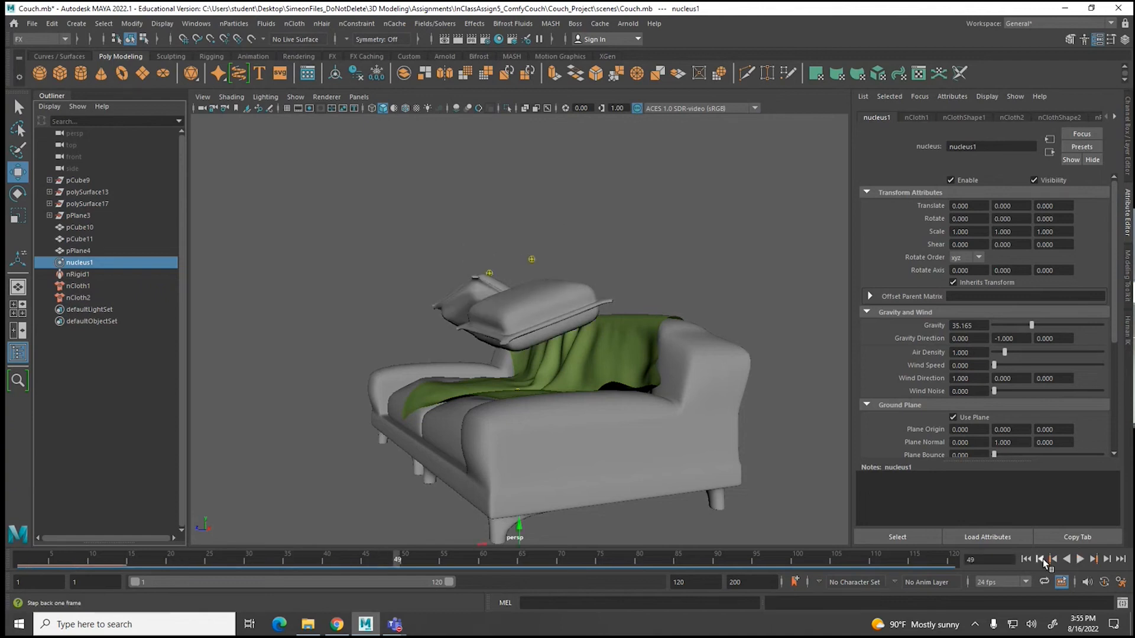
click(1025, 559)
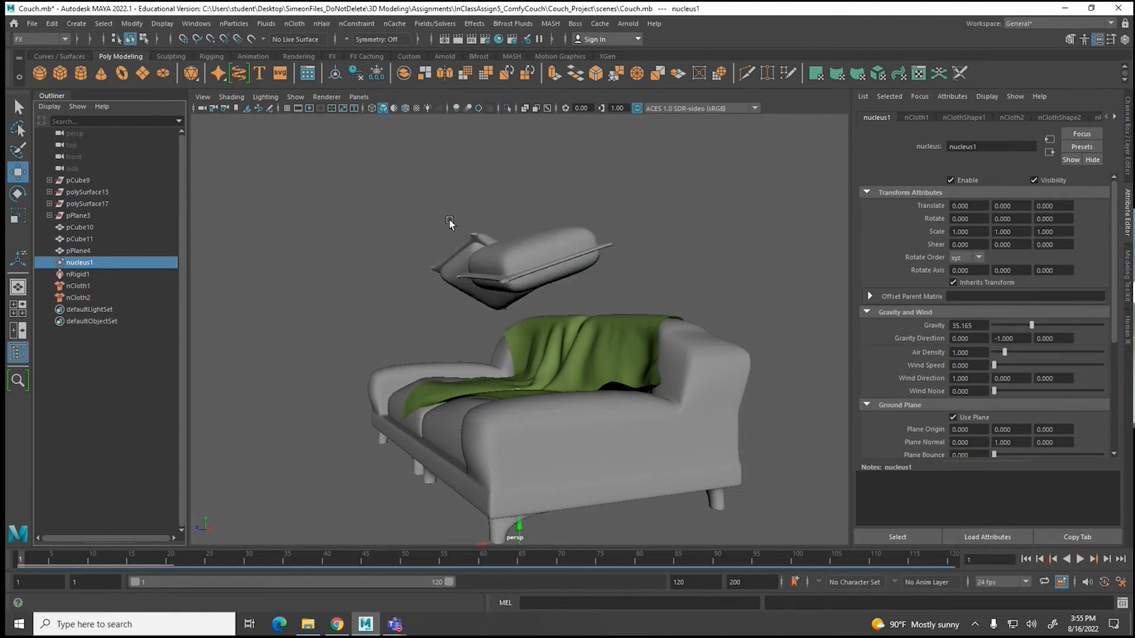
Step: Raise pillow pCube10 well above the other pillow, and simulate the drop to inspect the landing before rewinding to frame 1
click(527, 279)
drag(531, 249, 537, 160)
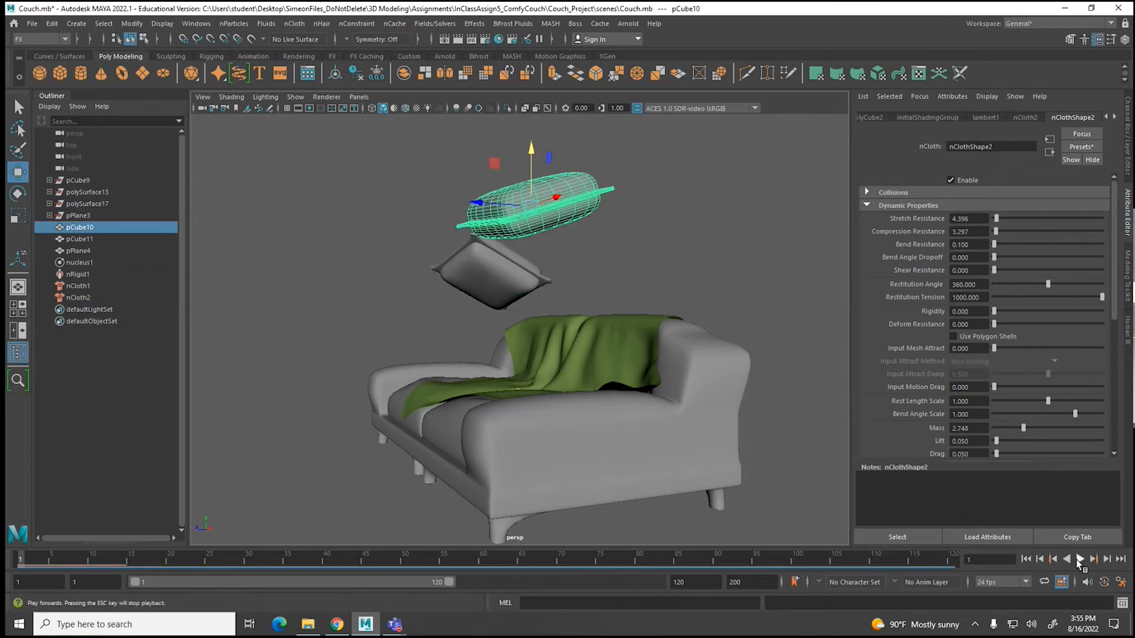
click(1079, 559)
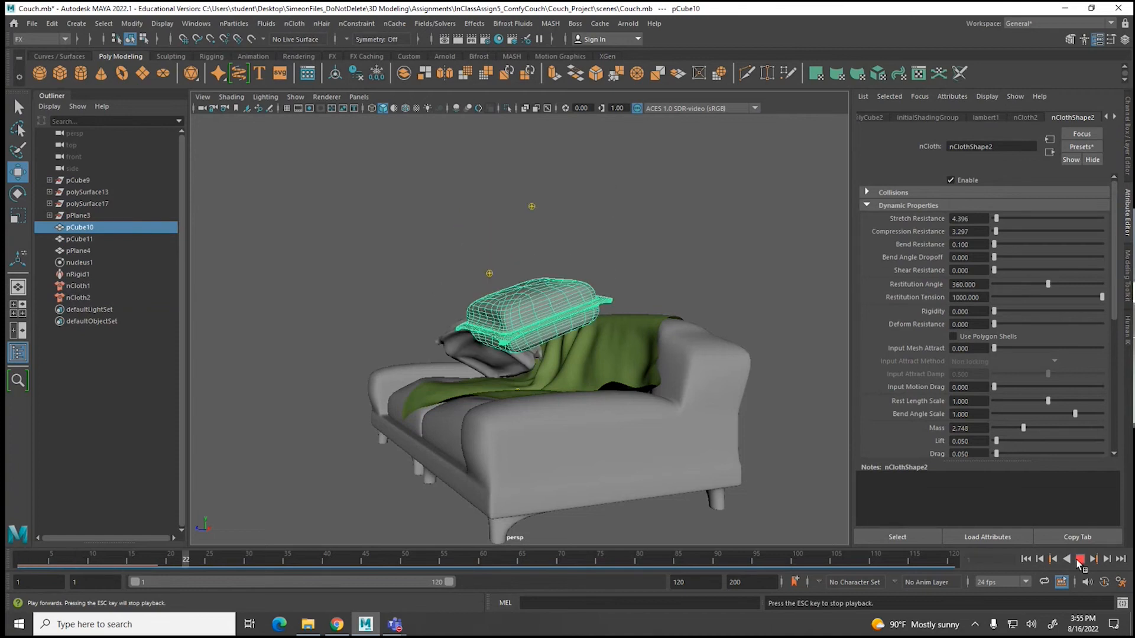
click(1079, 559)
alt+drag(548, 434, 659, 443)
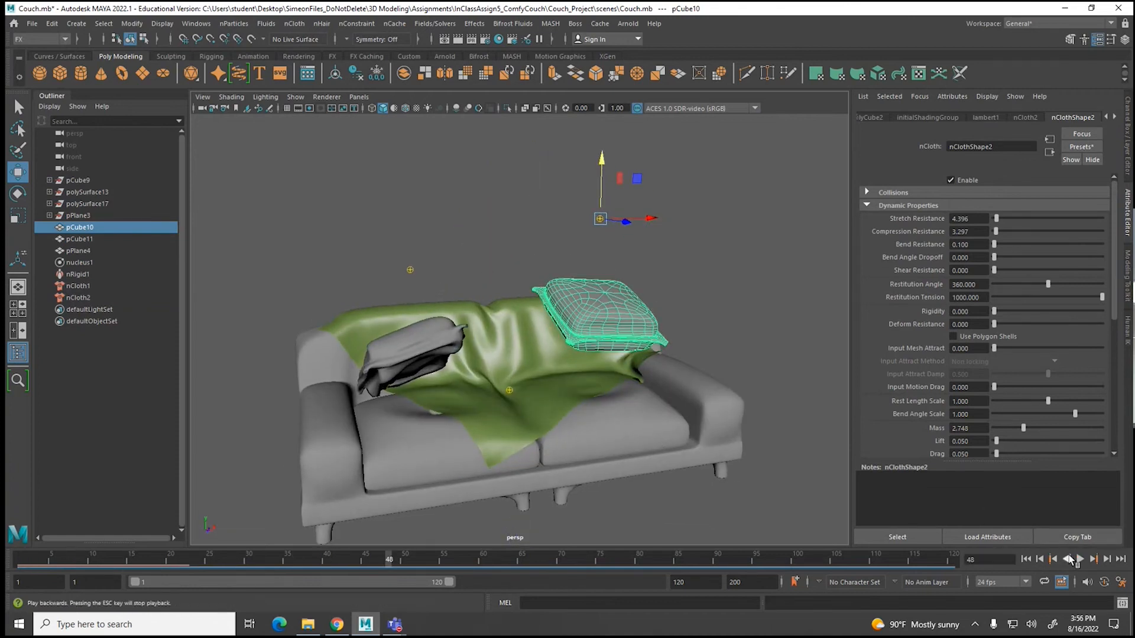
click(1079, 560)
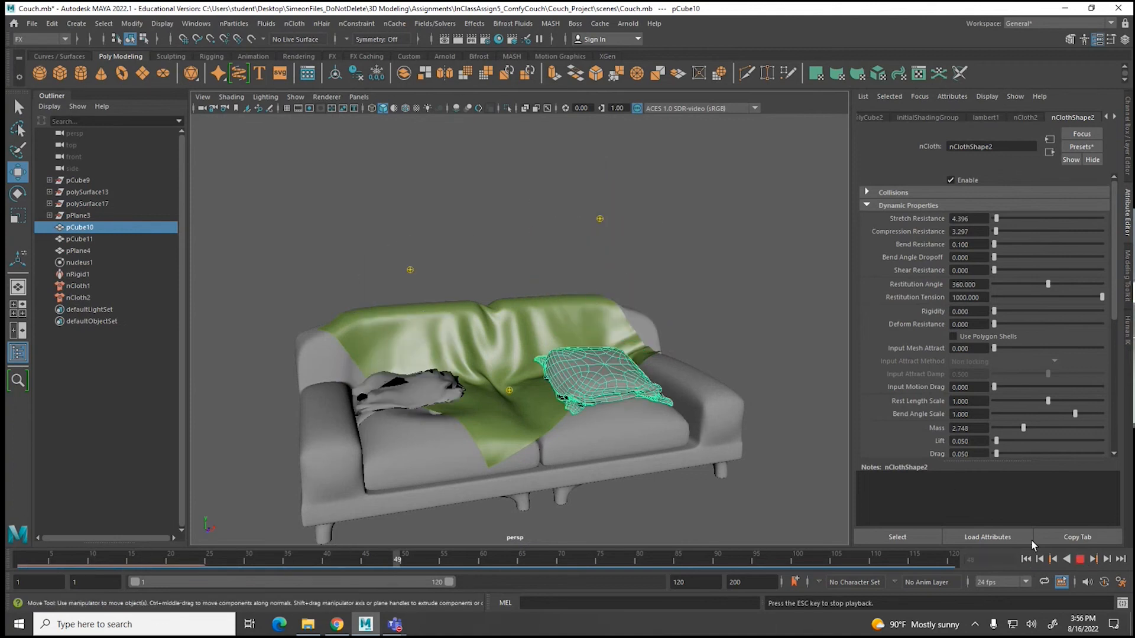
click(1079, 559)
click(1025, 560)
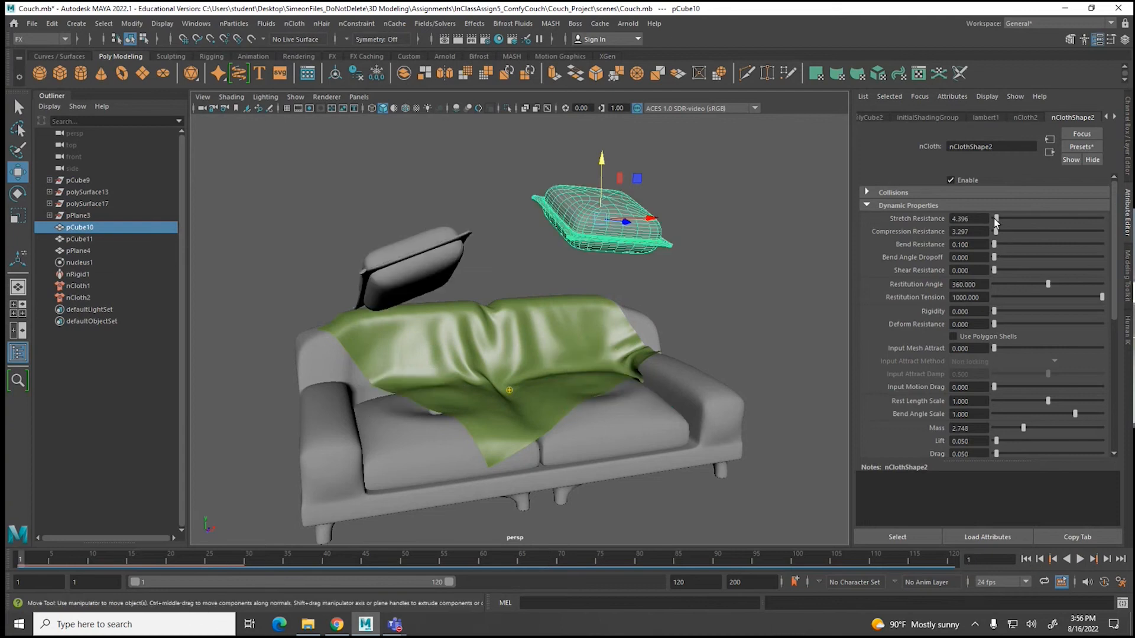
Step: Raise Compression Resistance to about 13.2 on pillow pCube10 and about 12.1 on pillow pCube11
drag(995, 229, 999, 230)
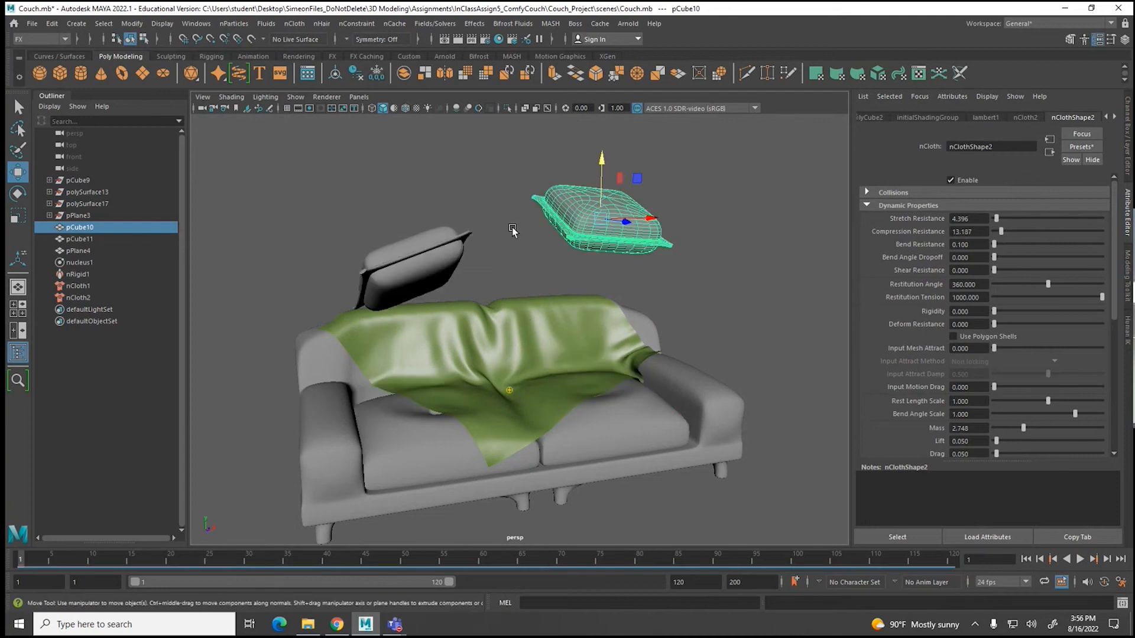
click(433, 251)
drag(1003, 231, 999, 234)
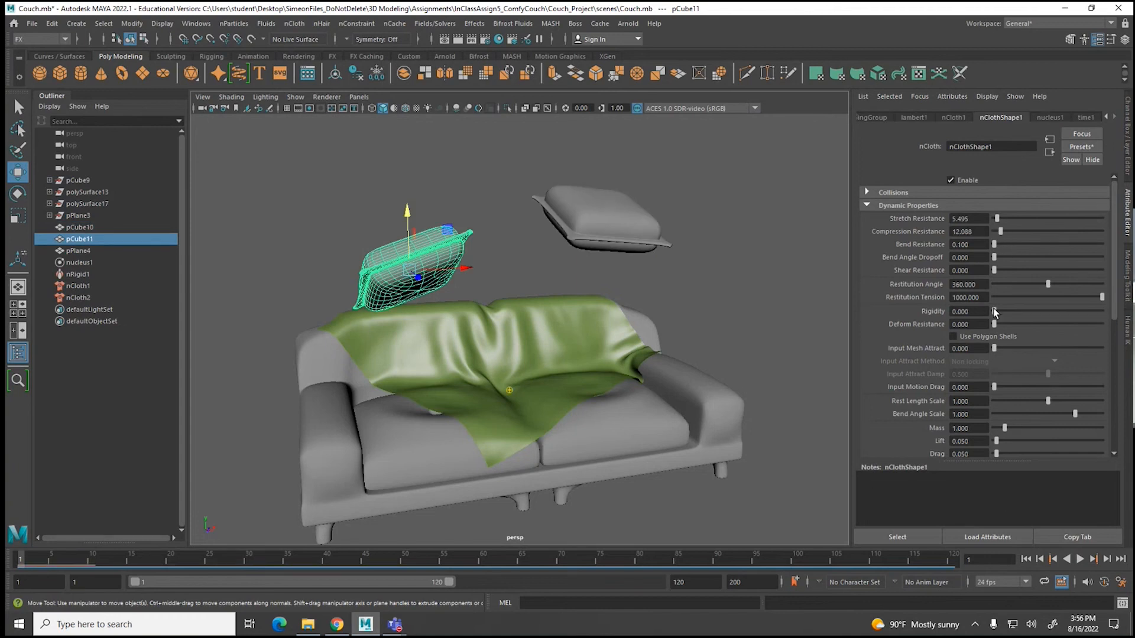
Step: Set the nCloth Rigidity of both pillows to 0.25
drag(958, 312, 991, 312)
text(0.25)
key(Return)
click(634, 229)
drag(974, 311, 952, 311)
text(.25)
key(Return)
Step: Play the simulation briefly with the stiffer pillows, stop it and go back to the start
click(1079, 559)
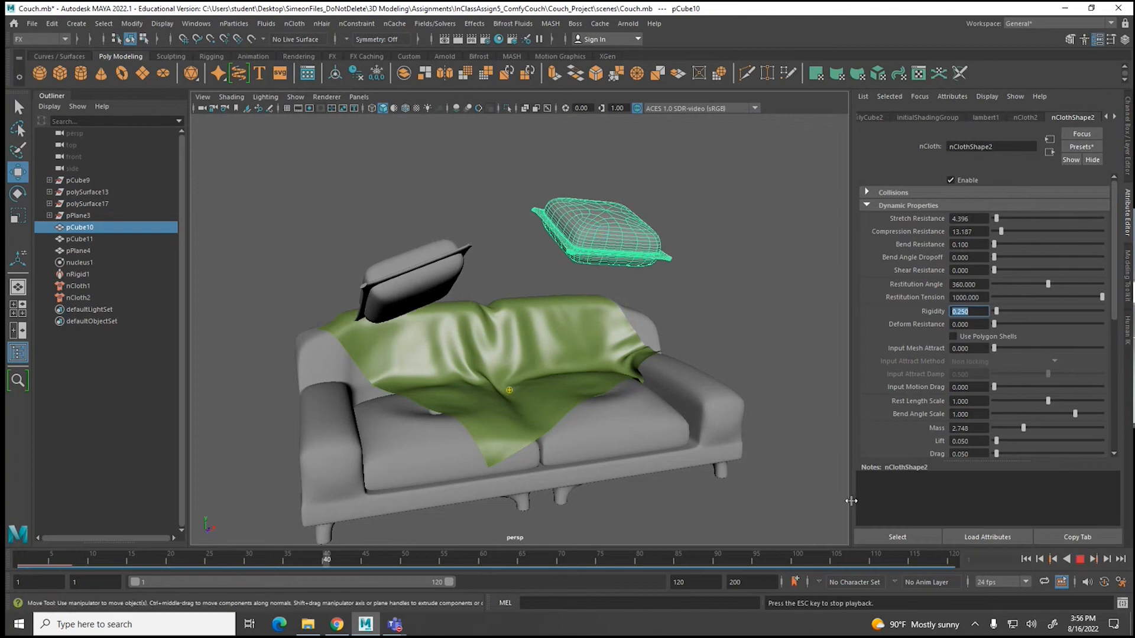
click(1080, 559)
click(1027, 559)
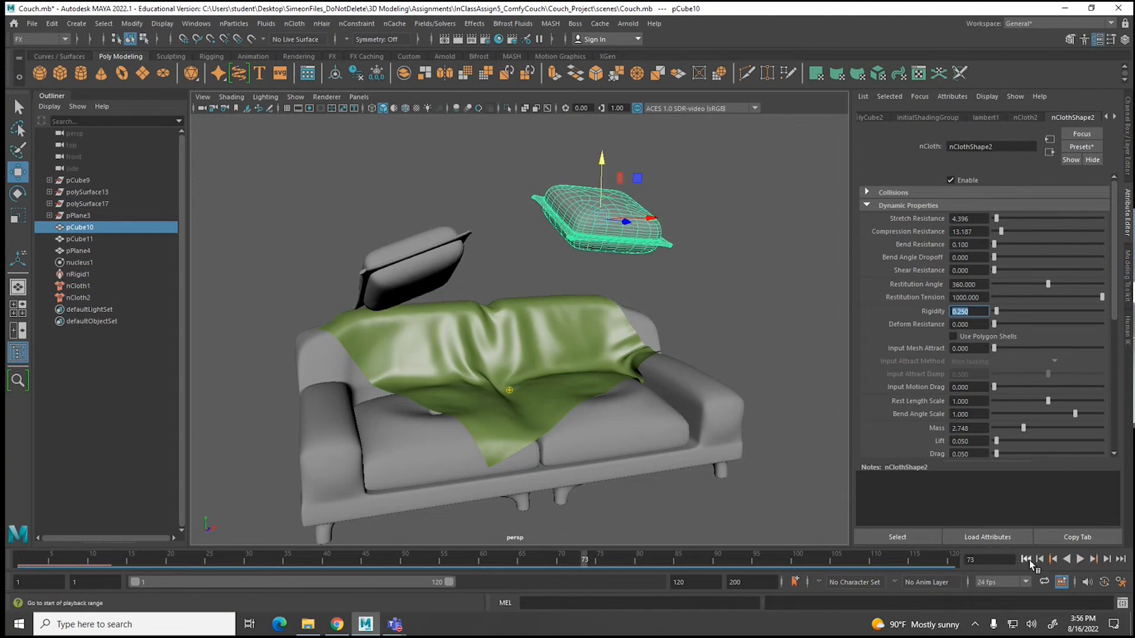
Step: Simulate the drop in wireframe display to frame 76, restore shading to inspect the landed pillows, and rewind to frame 1
click(721, 297)
key(4)
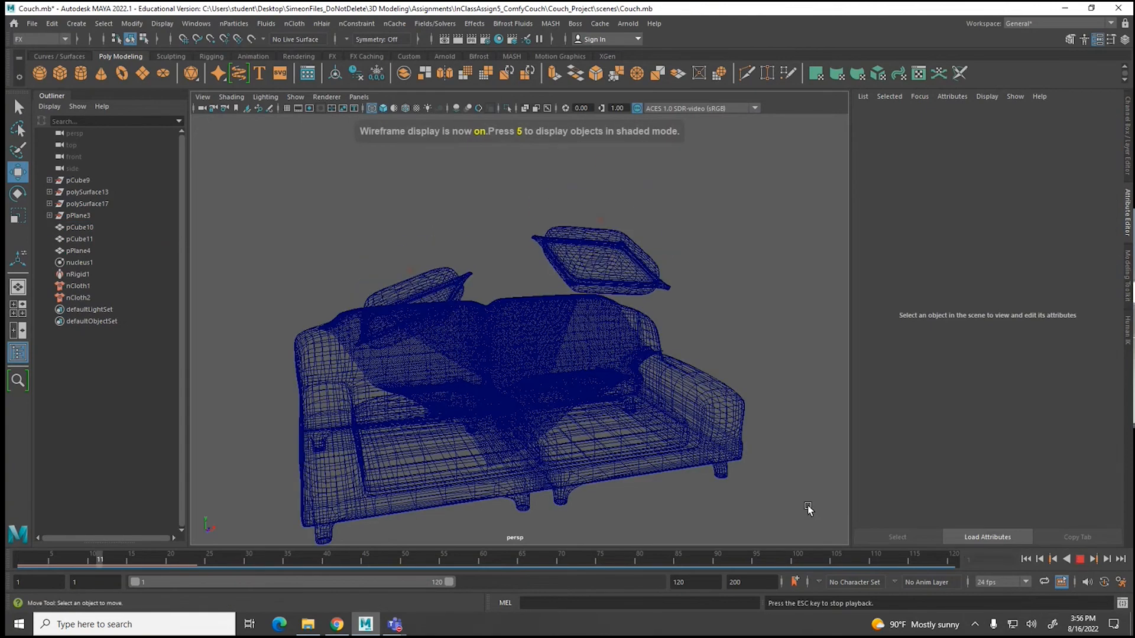
key(Escape)
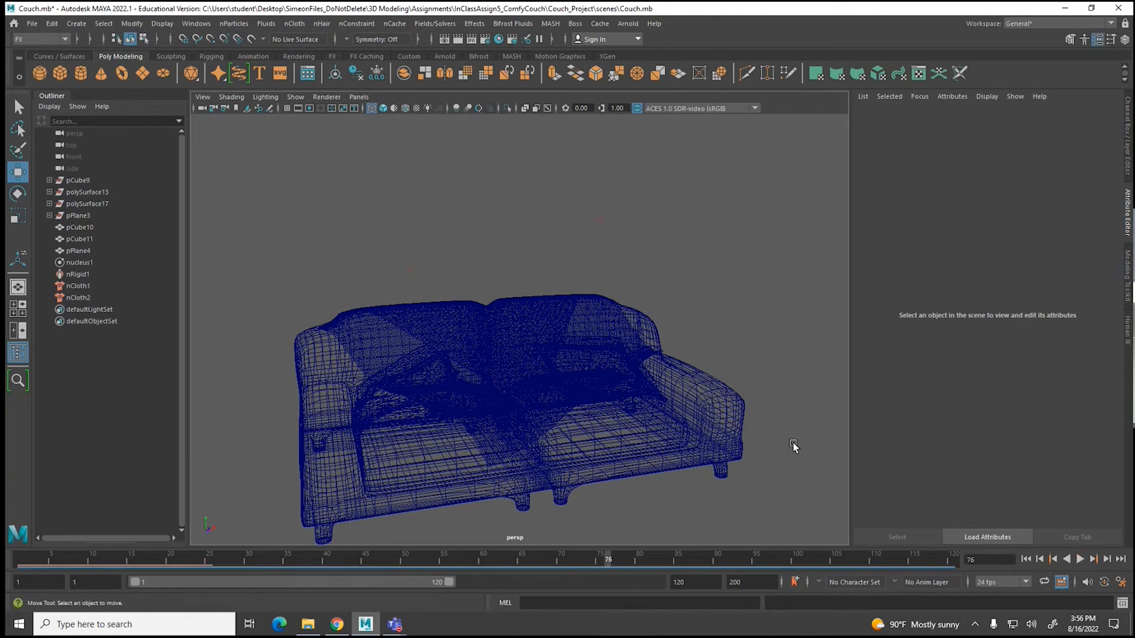
key(5)
mouse_move(644, 417)
alt+mouse_down()
mouse_move(647, 430)
mouse_move(560, 403)
mouse_move(510, 422)
mouse_move(697, 425)
mouse_move(691, 435)
mouse_move(605, 395)
mouse_move(565, 410)
mouse_move(772, 411)
mouse_move(632, 413)
alt+mouse_up()
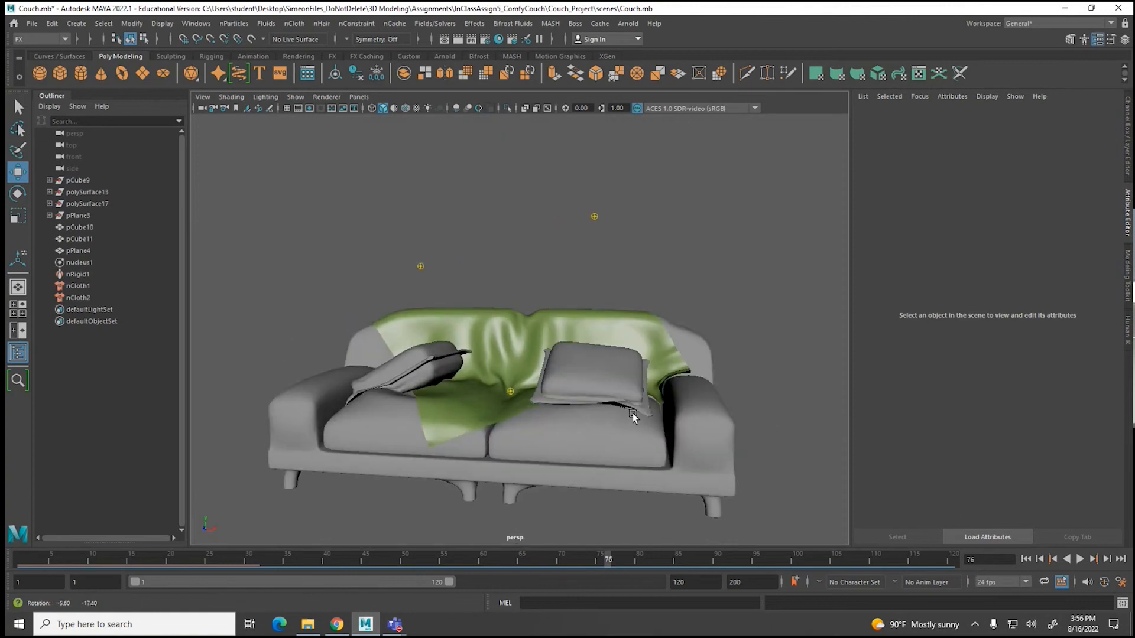
click(1025, 559)
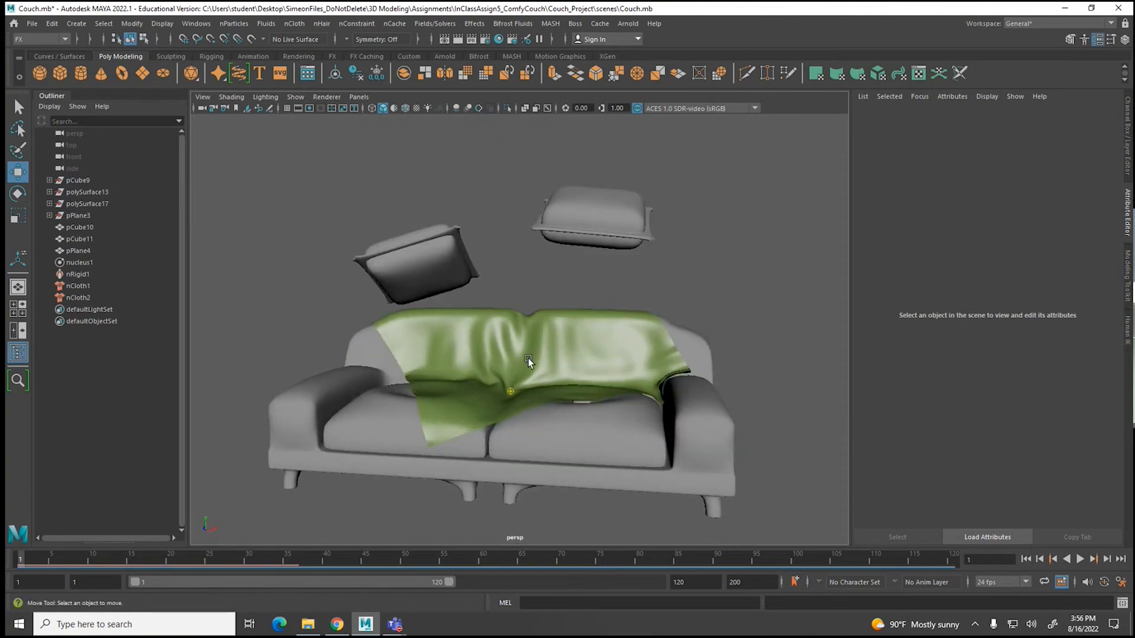
Step: Move pillow pCube11 outward toward its nearer armrest and pillow pCube10 outward toward the opposite armrest
click(441, 278)
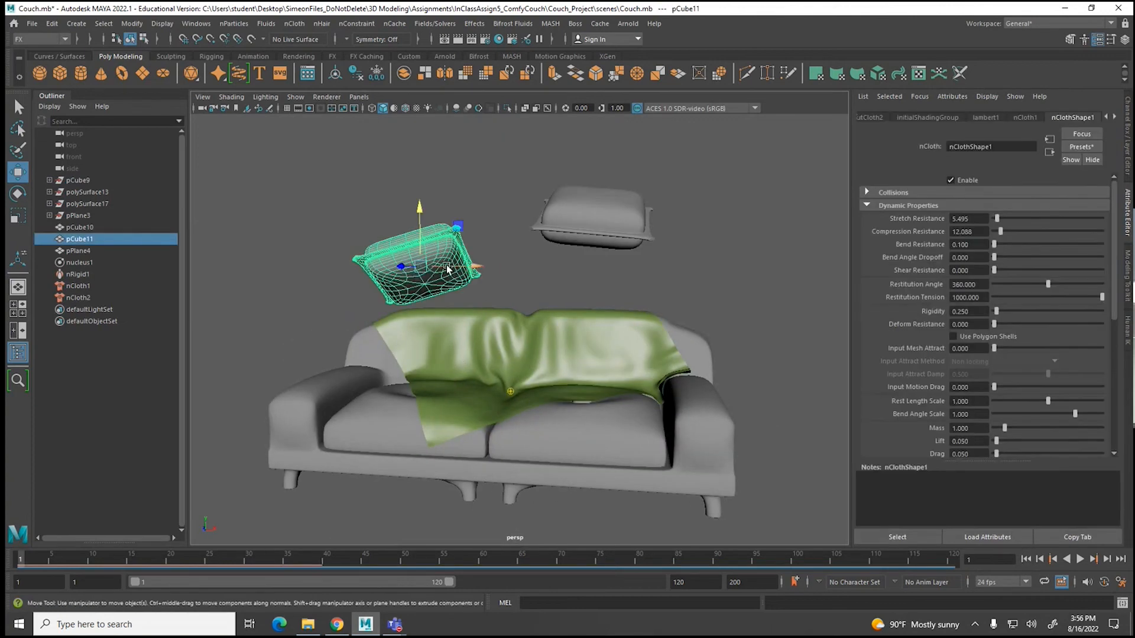
drag(471, 267, 439, 270)
click(551, 226)
drag(640, 219, 667, 221)
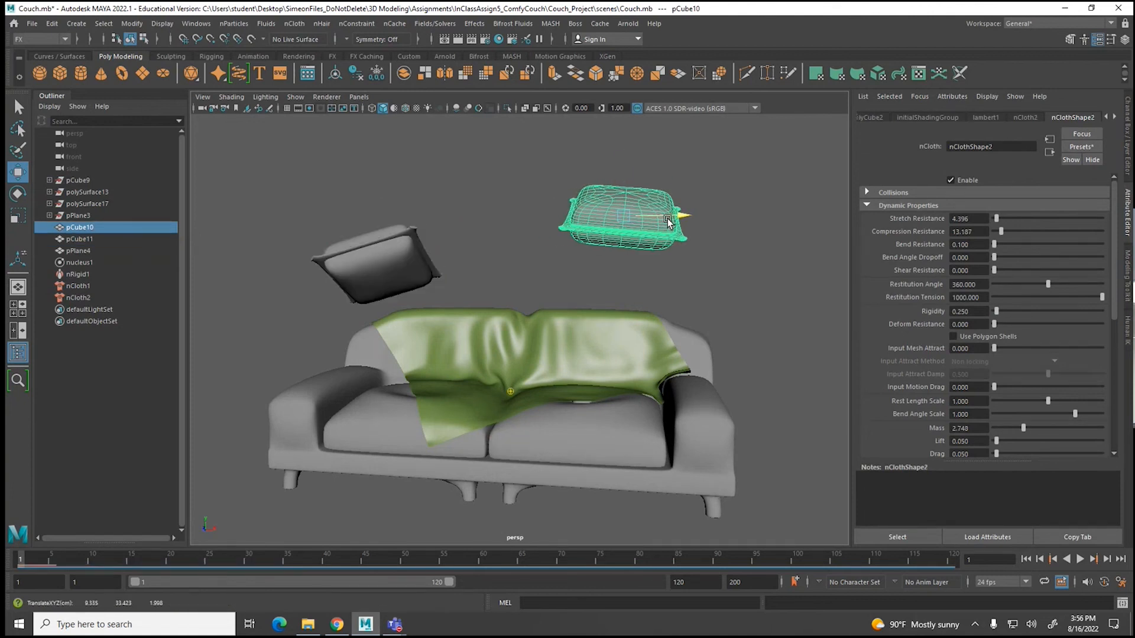
Step: Set Stretch Resistance to 6 on pillow pCube10 and Rigidity to 0.4 on both pillows
click(979, 218)
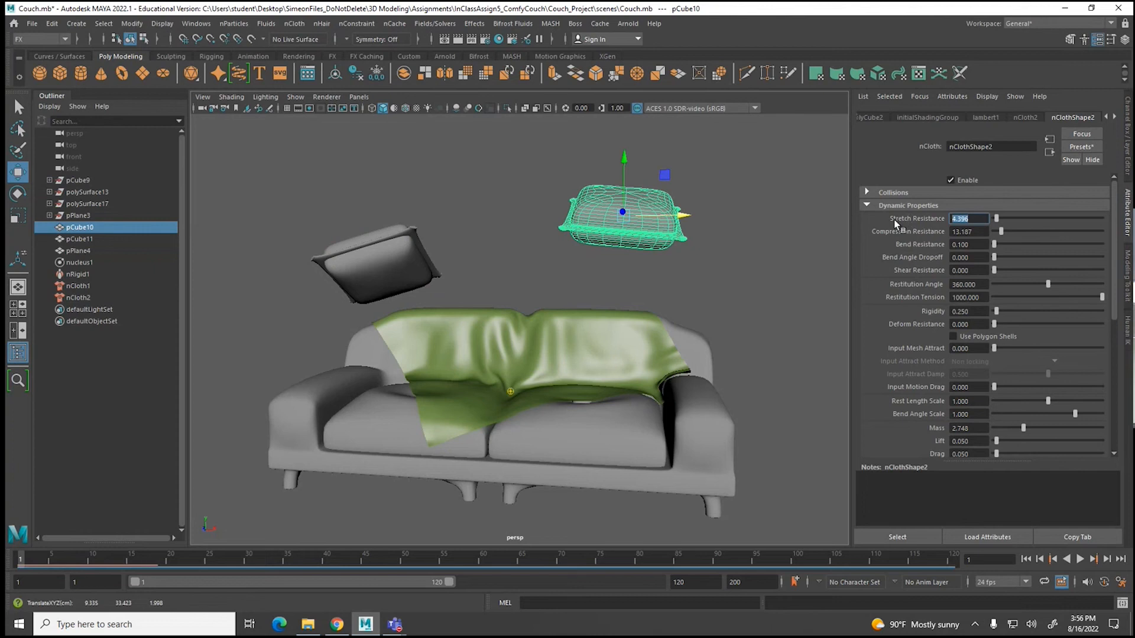
click(428, 246)
key(6)
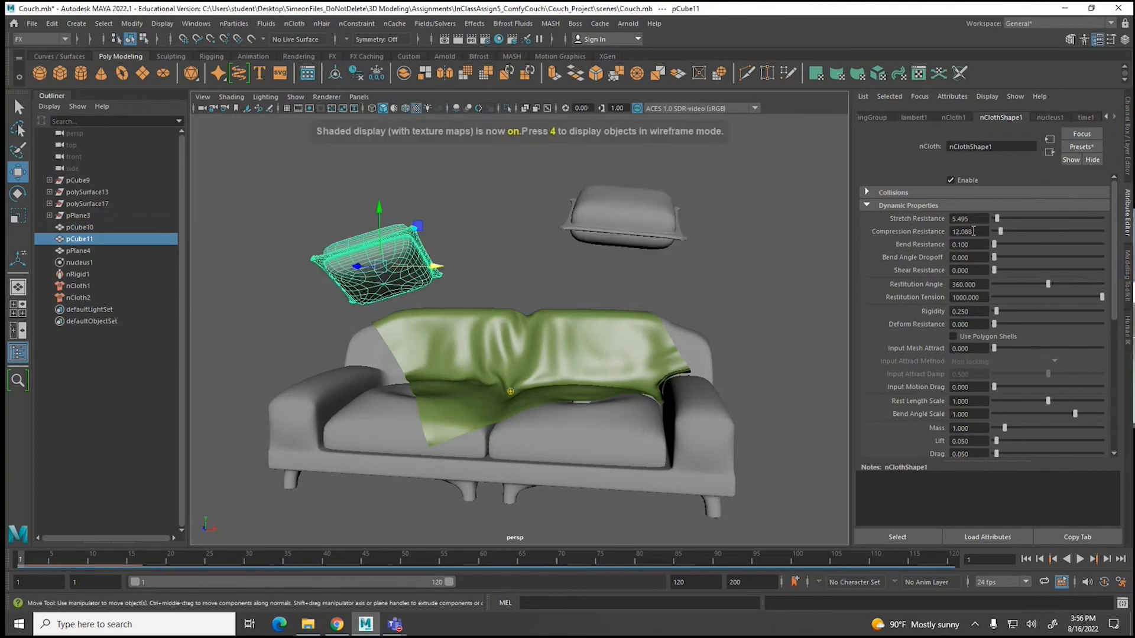
click(972, 312)
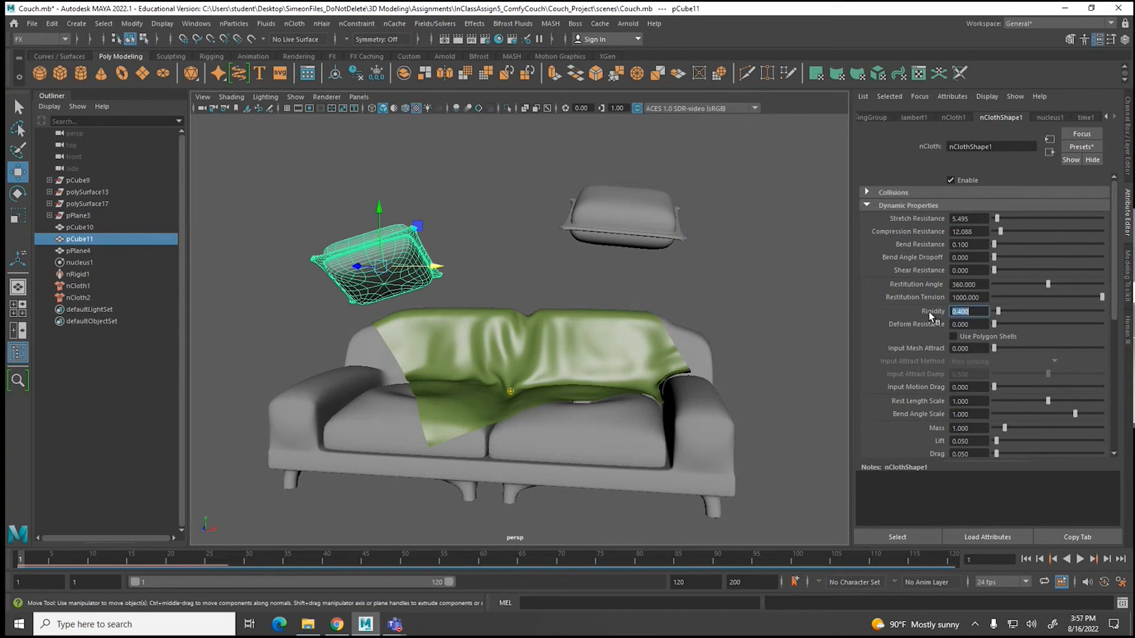
click(650, 214)
click(976, 310)
text(0.4)
key(Return)
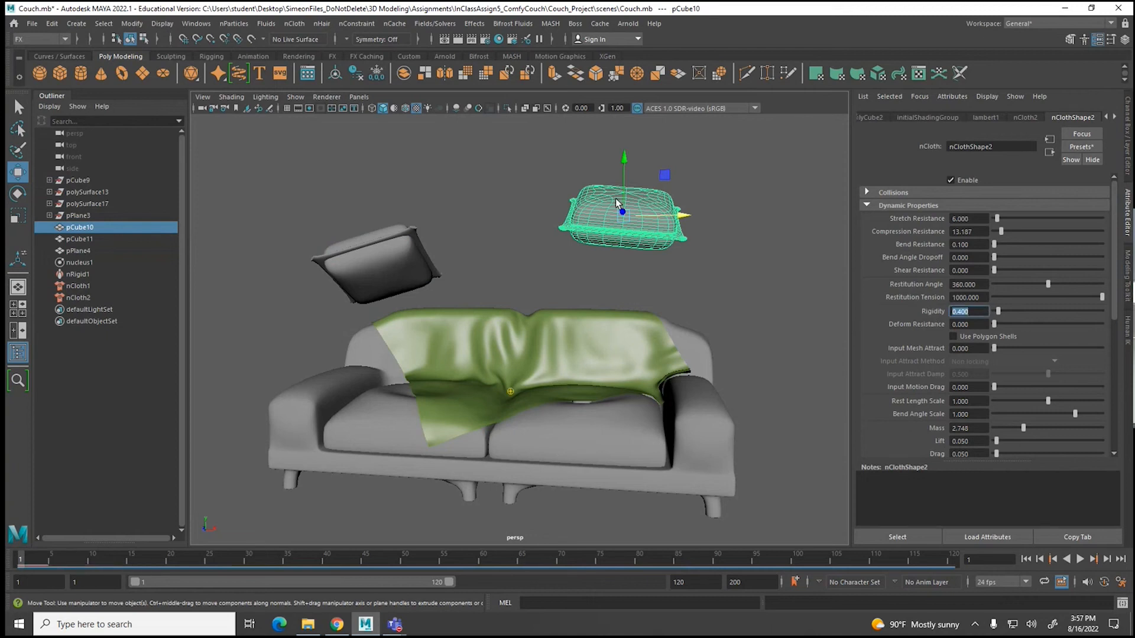
Step: Play the simulation to frame 49 with the new pillow positions and stiffness, and rewind to frame 1
click(428, 178)
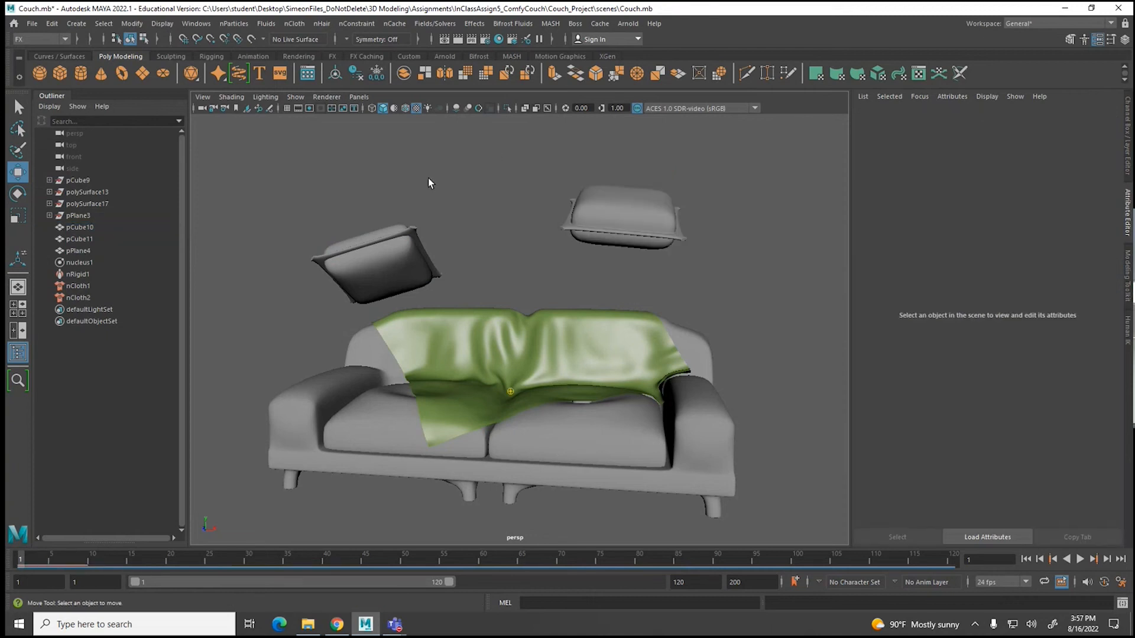
click(1079, 560)
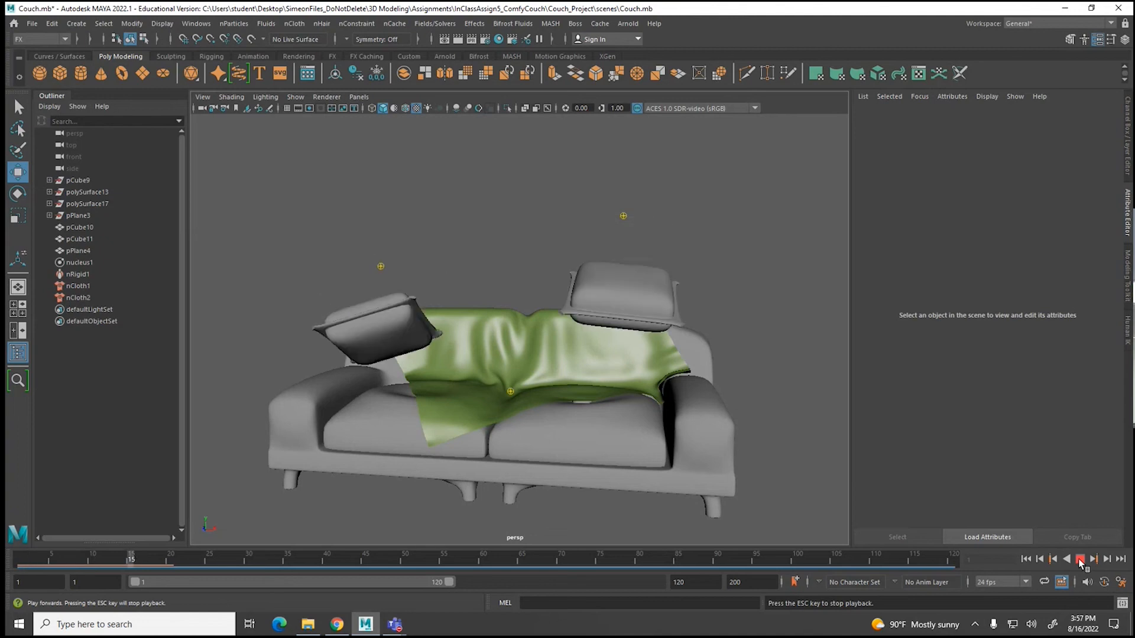
click(1079, 560)
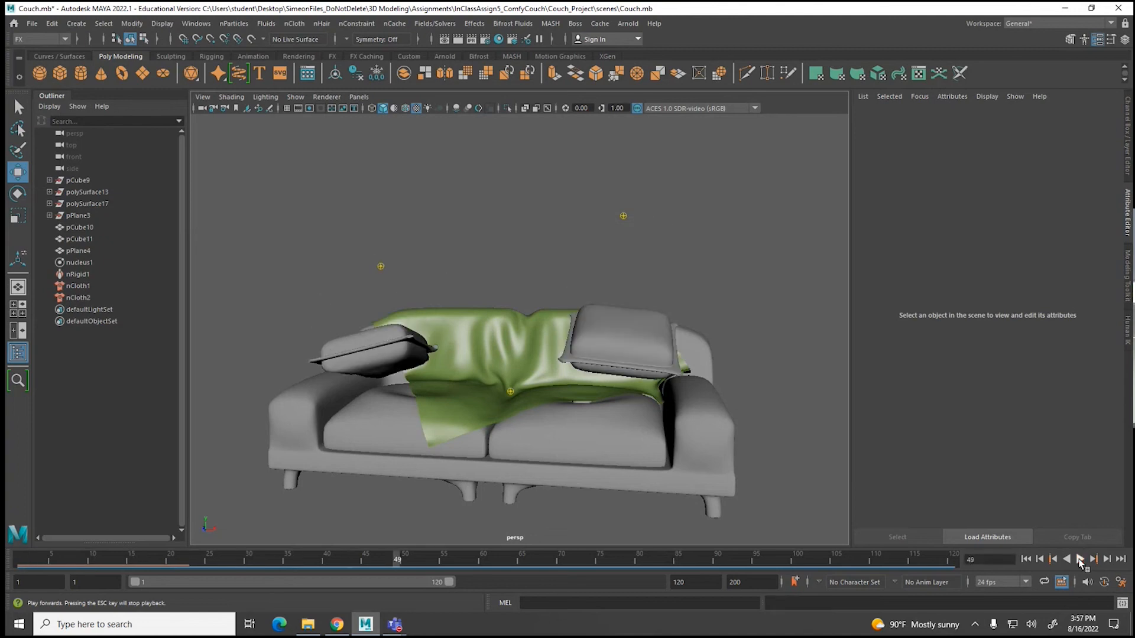
click(1025, 559)
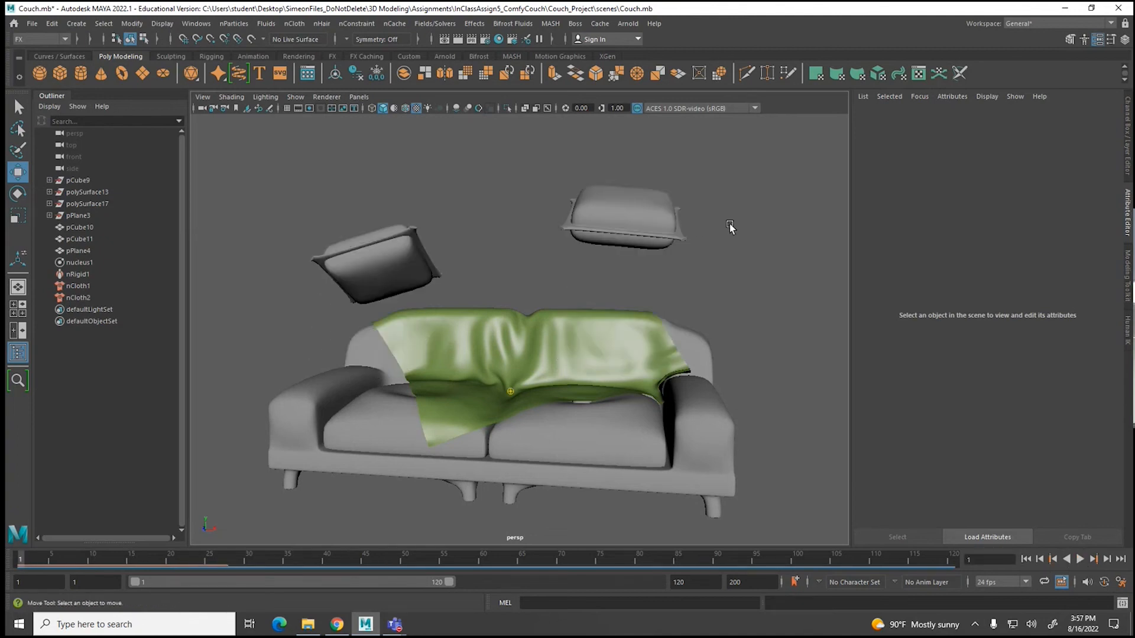
Step: Simulate the drop in wireframe display to frame 80, and restore shading to inspect how the pillows landed
key(4)
key(alt+v)
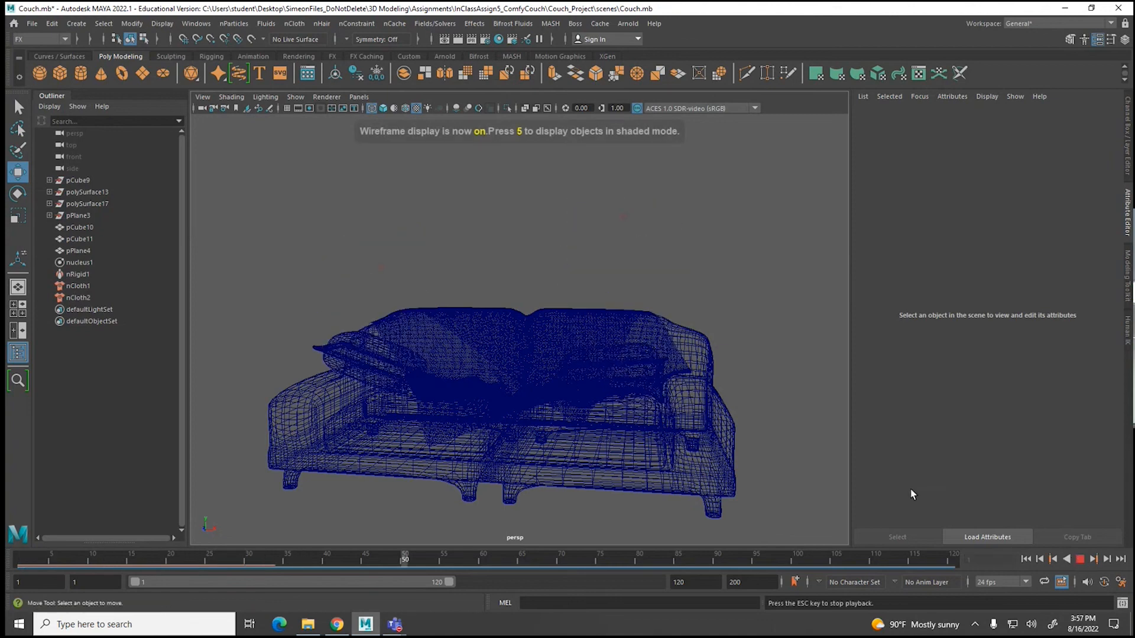
click(1080, 559)
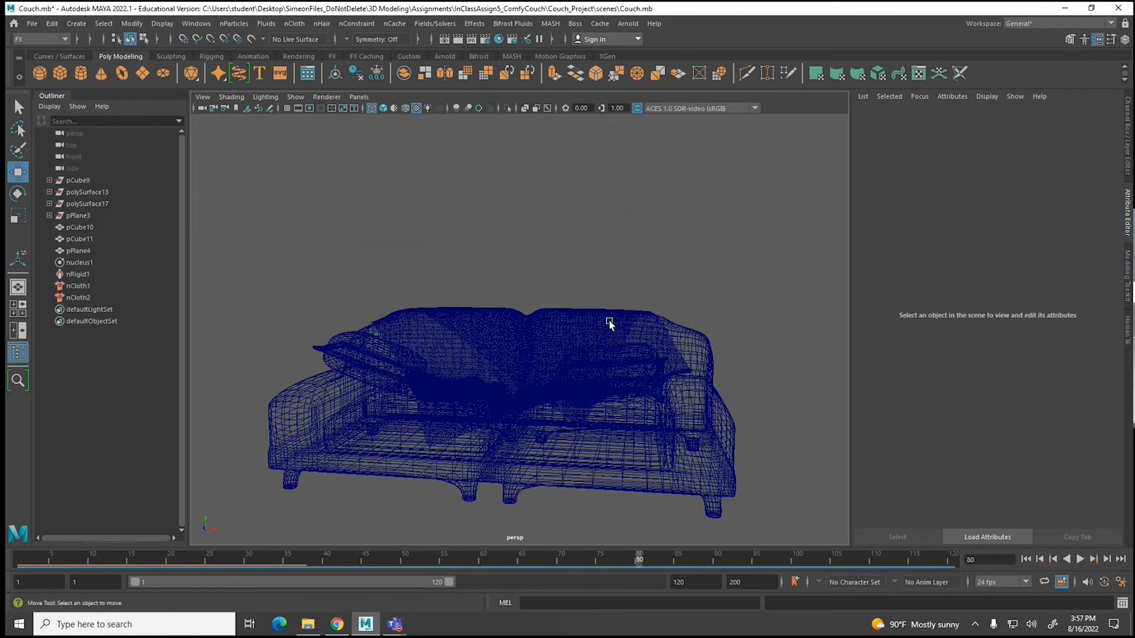
key(5)
mouse_move(411, 397)
alt+mouse_down()
mouse_move(555, 393)
mouse_move(335, 408)
mouse_move(517, 535)
mouse_move(548, 403)
mouse_move(577, 400)
mouse_move(455, 410)
mouse_move(430, 400)
alt+mouse_up()
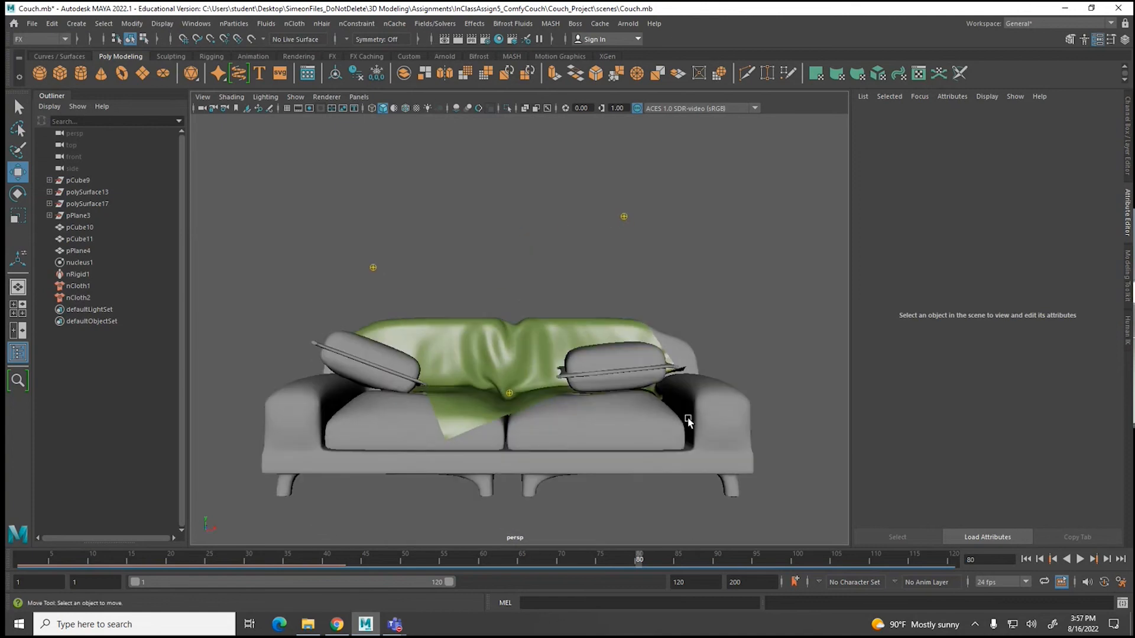
Step: Replay the drop from the start, stop at frame 71, and duplicate both landed pillows in place
click(1027, 560)
click(1079, 559)
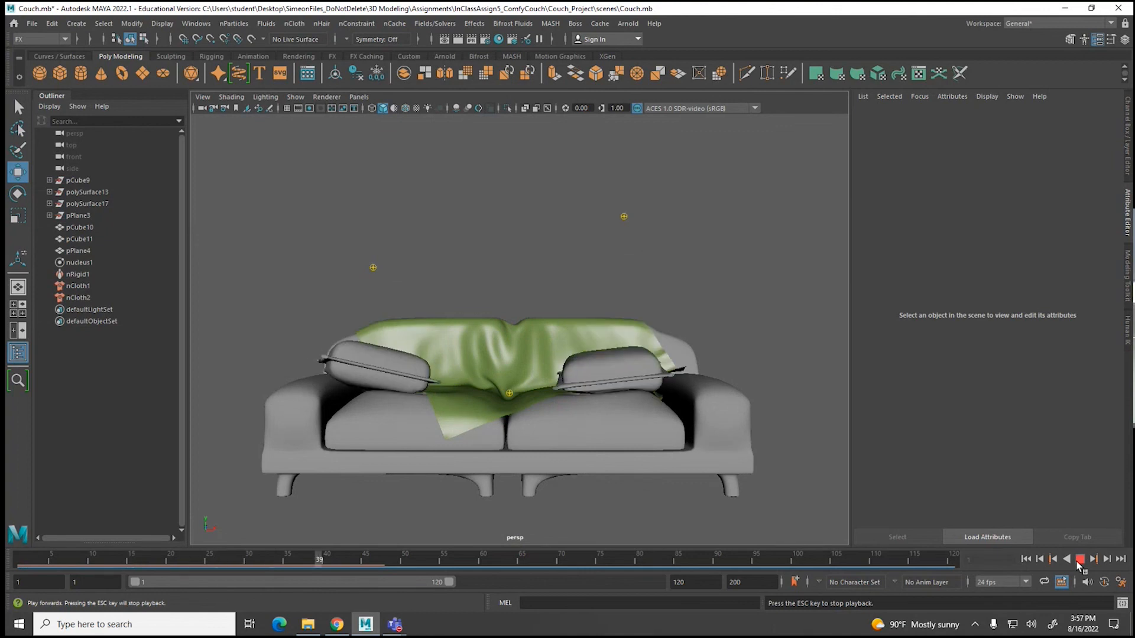
click(1078, 559)
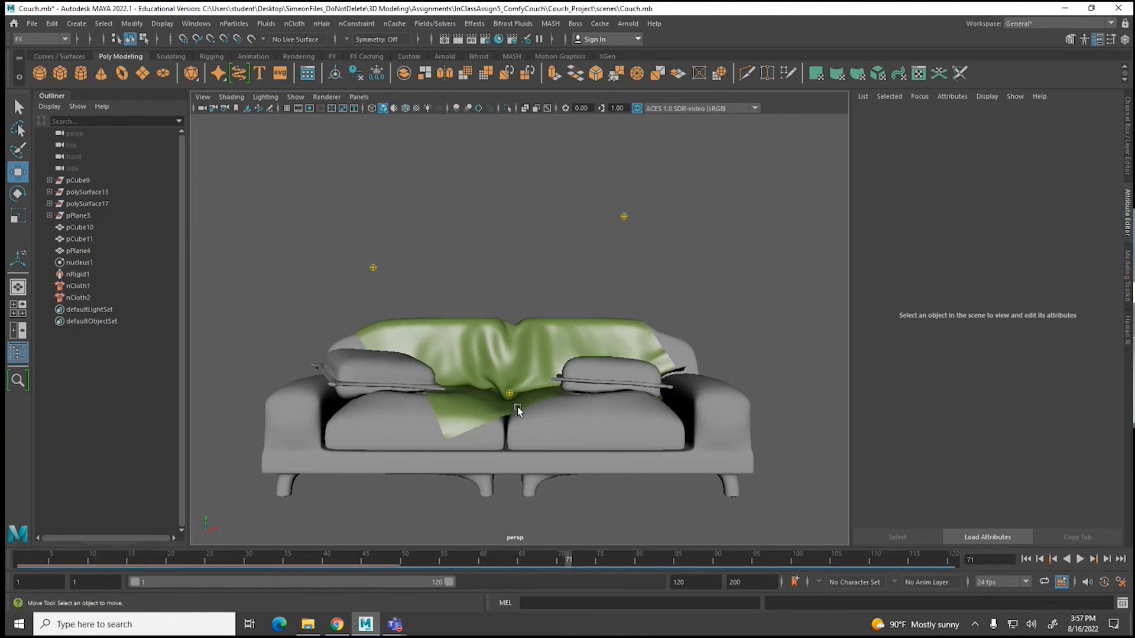
click(425, 361)
shift+click(616, 399)
key(ctrl+d)
Step: Delete nucleus1, nRigid1, nCloth1 and nCloth2 together with the original pillows pCube11 and pCube10 above the couch
drag(82, 297, 77, 263)
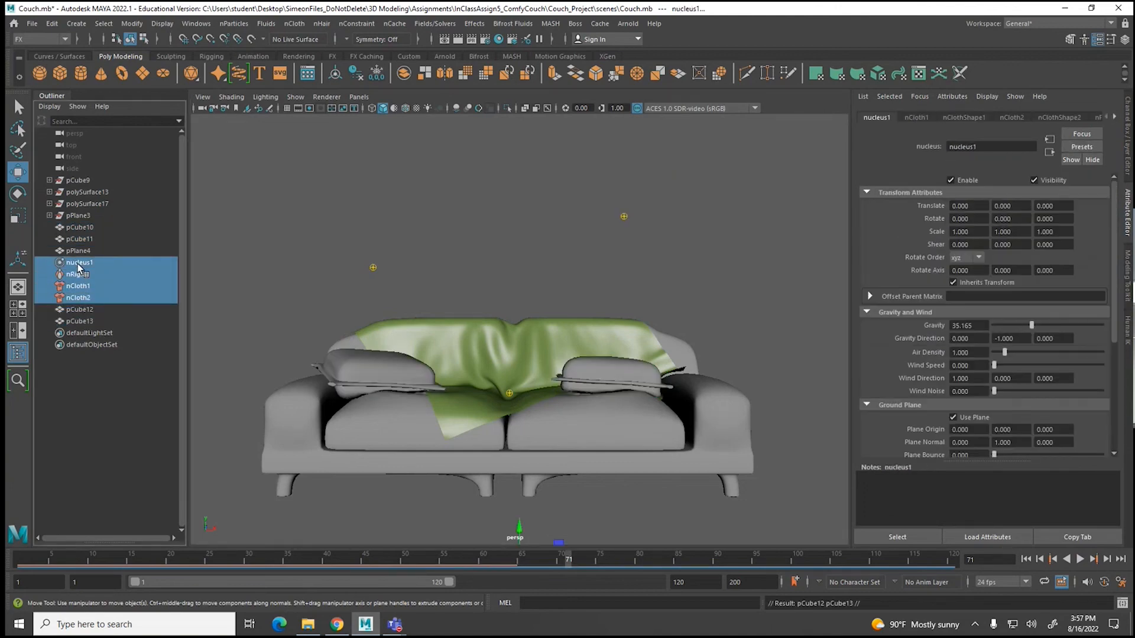
key(Delete)
click(338, 256)
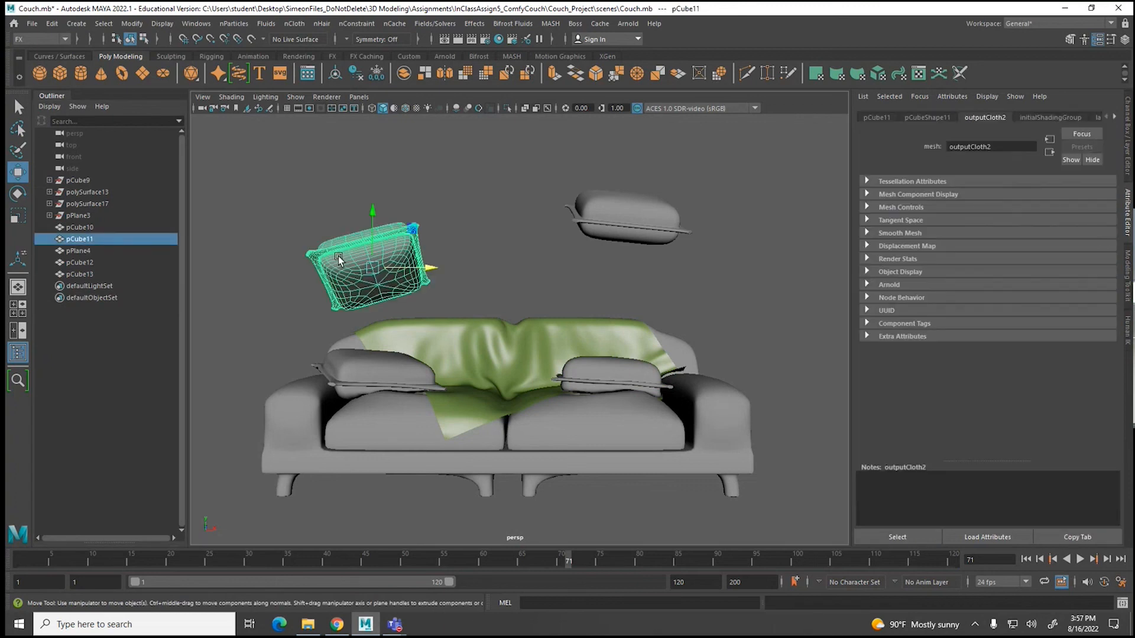
key(Delete)
click(625, 218)
key(Delete)
Step: Duplicate the green blinn2 material in the Hypershade and recolor the copy teal with HSV 175.38, 0.647, 0.767
click(367, 386)
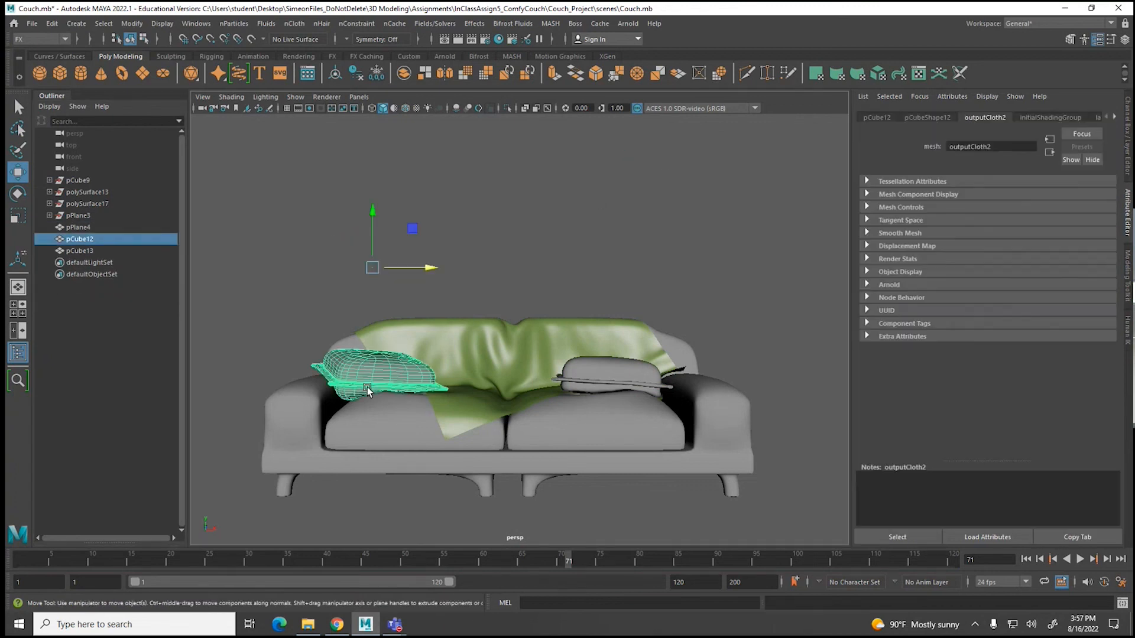
shift+click(632, 384)
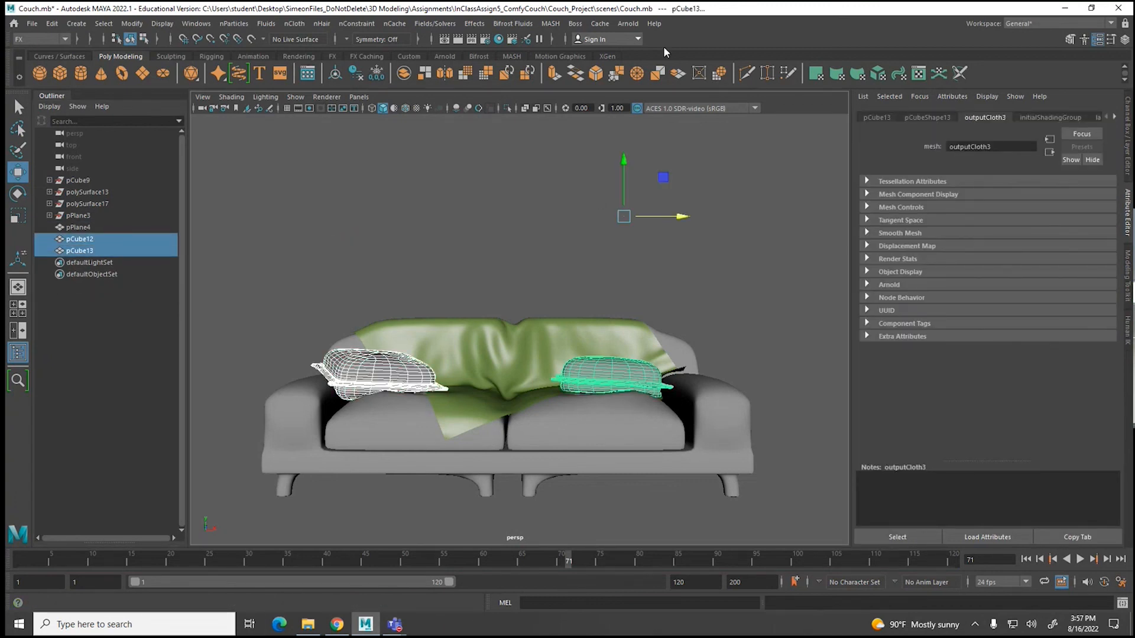
click(499, 39)
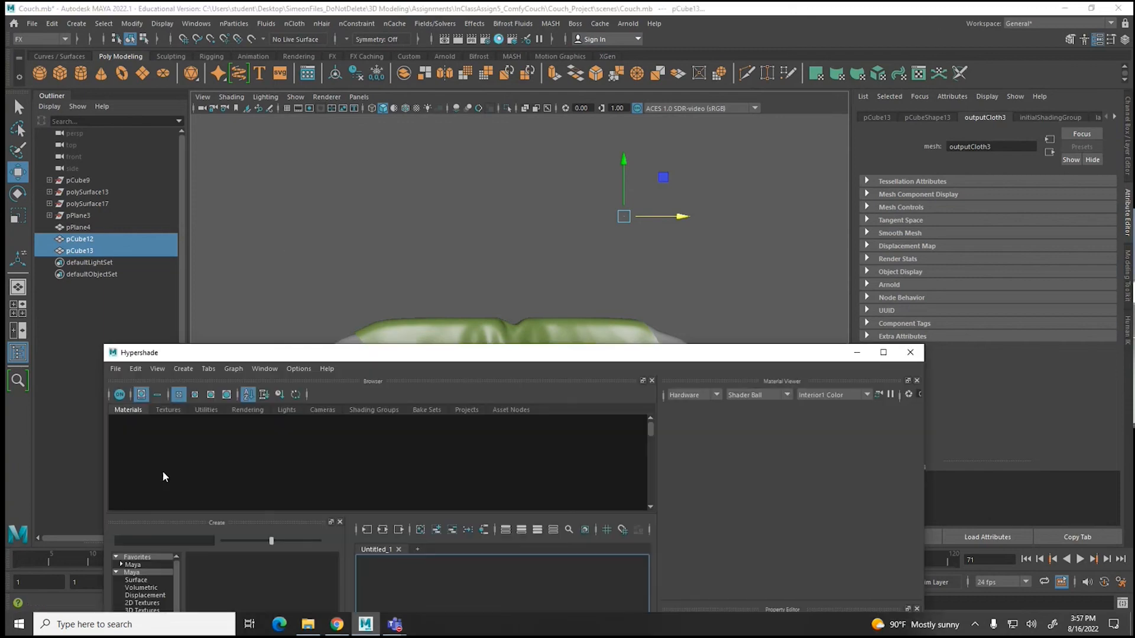
click(140, 436)
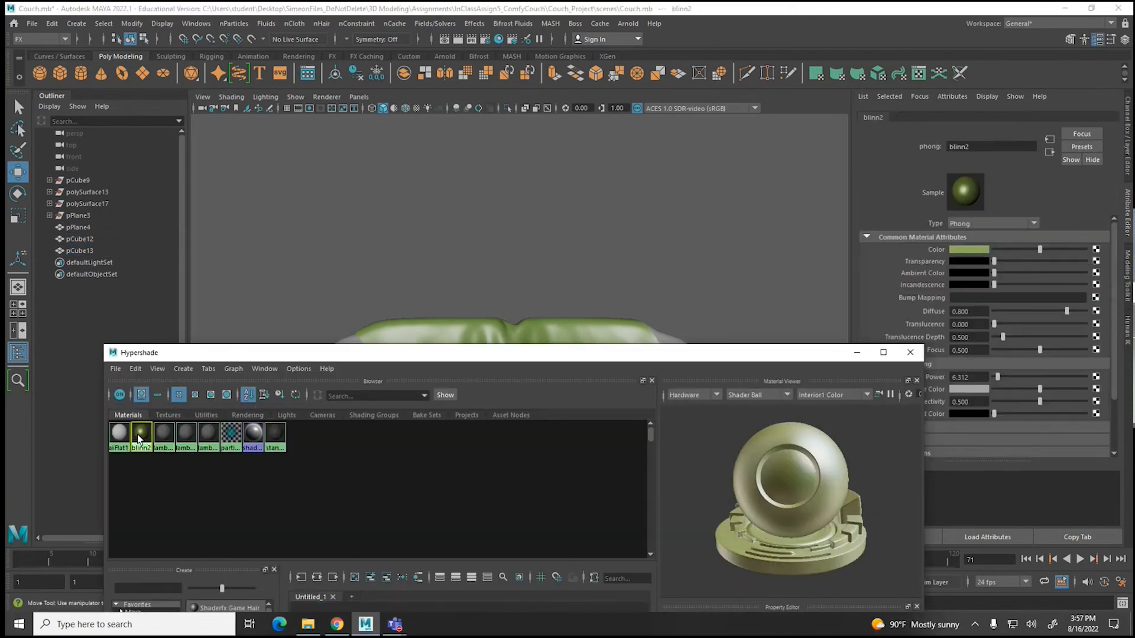
key(ctrl+d)
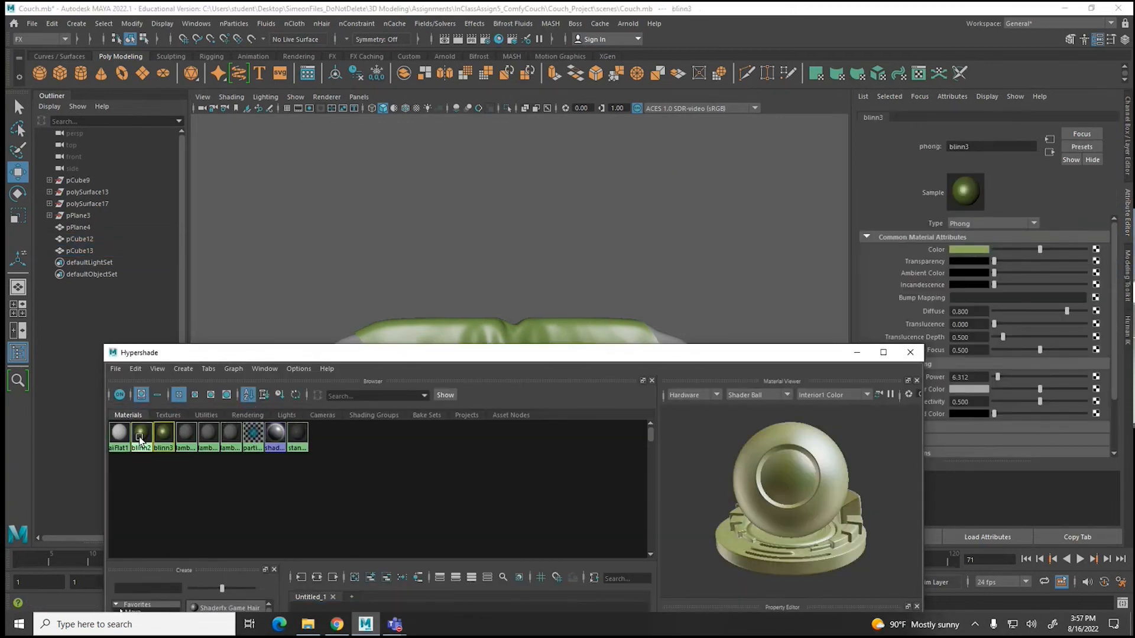
click(969, 250)
drag(932, 279, 992, 306)
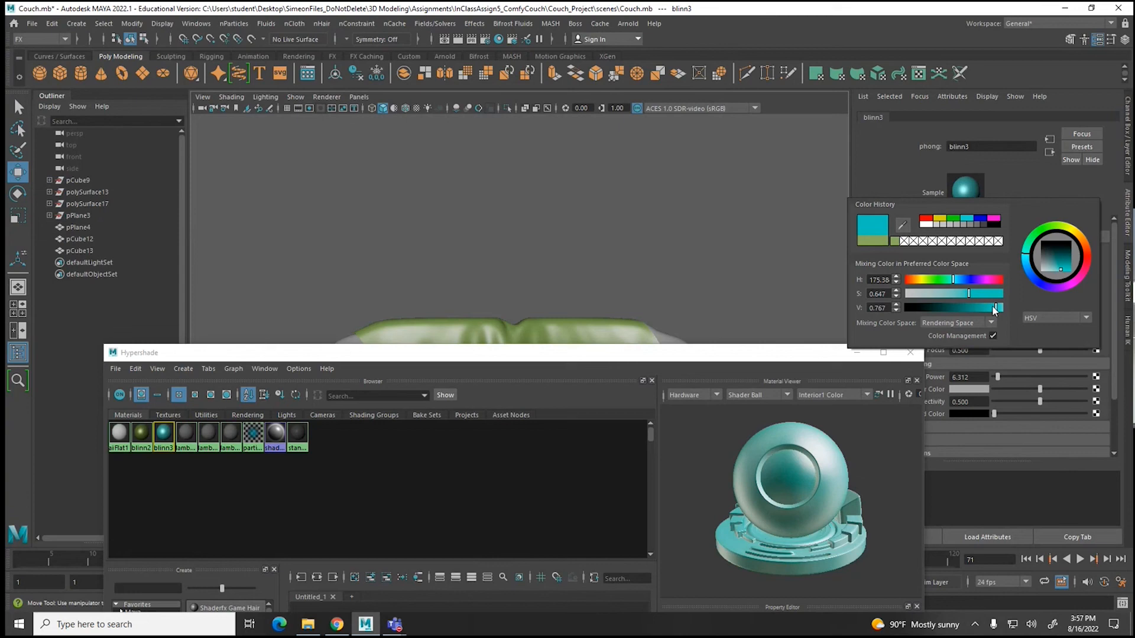
Step: Assign the teal blinn3 material to both pillows and the couch mesh pPlane4
drag(430, 353, 431, 459)
click(390, 376)
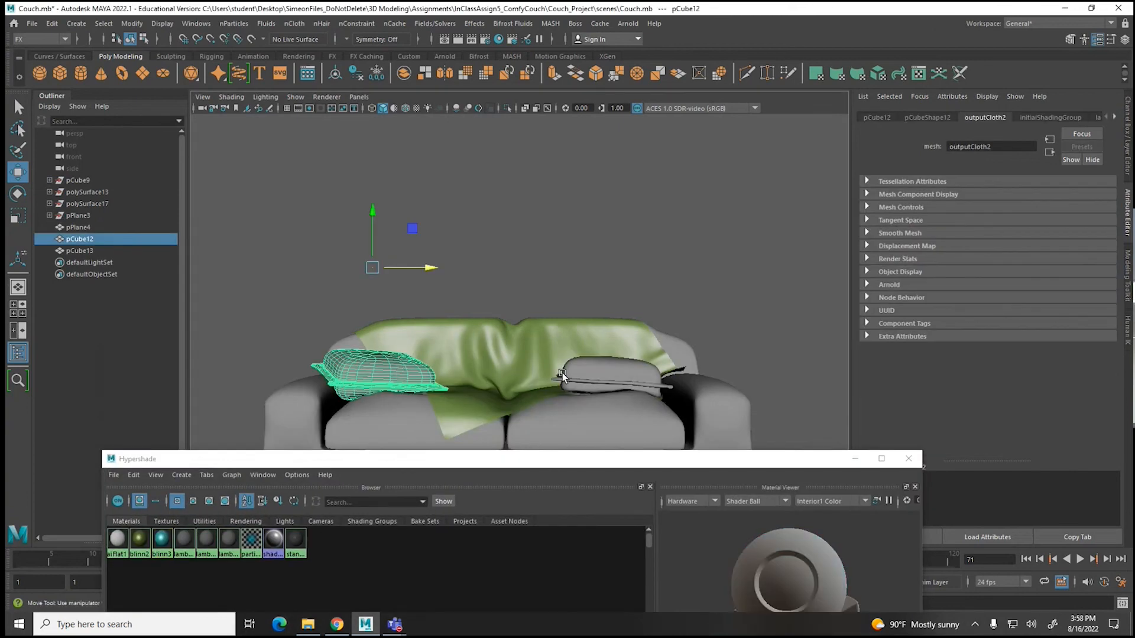
shift+click(595, 376)
shift+click(603, 409)
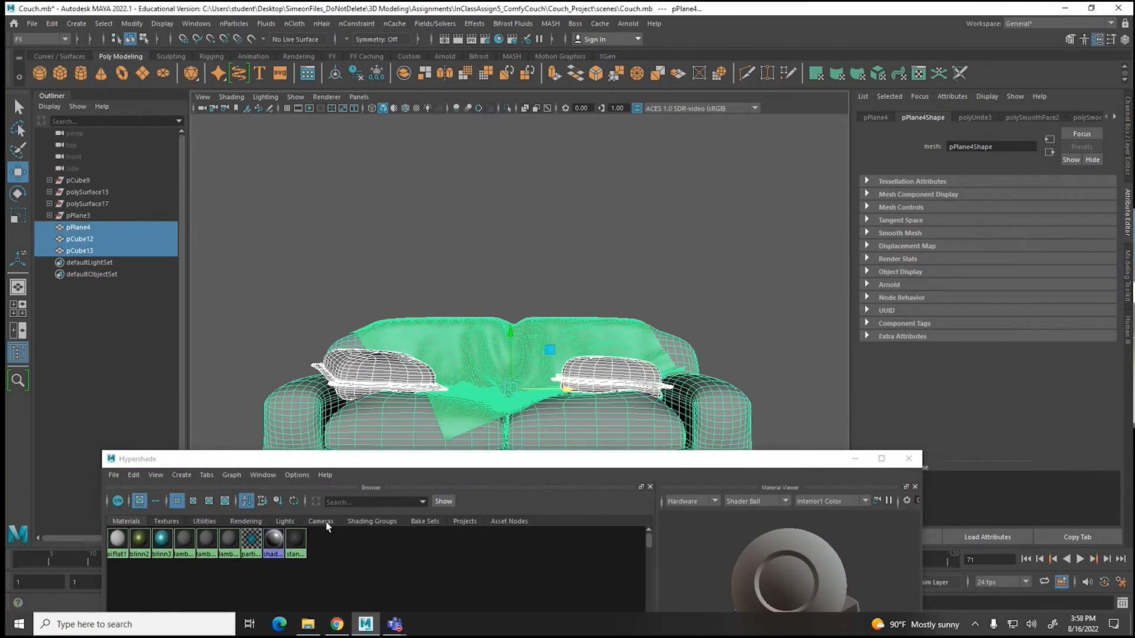
right_drag(161, 539, 172, 438)
Step: Assign the green blinn2 material to the blanket's faces, close the Hypershade, and return the couch mesh to object mode
click(288, 300)
click(470, 345)
right_drag(471, 346, 473, 295)
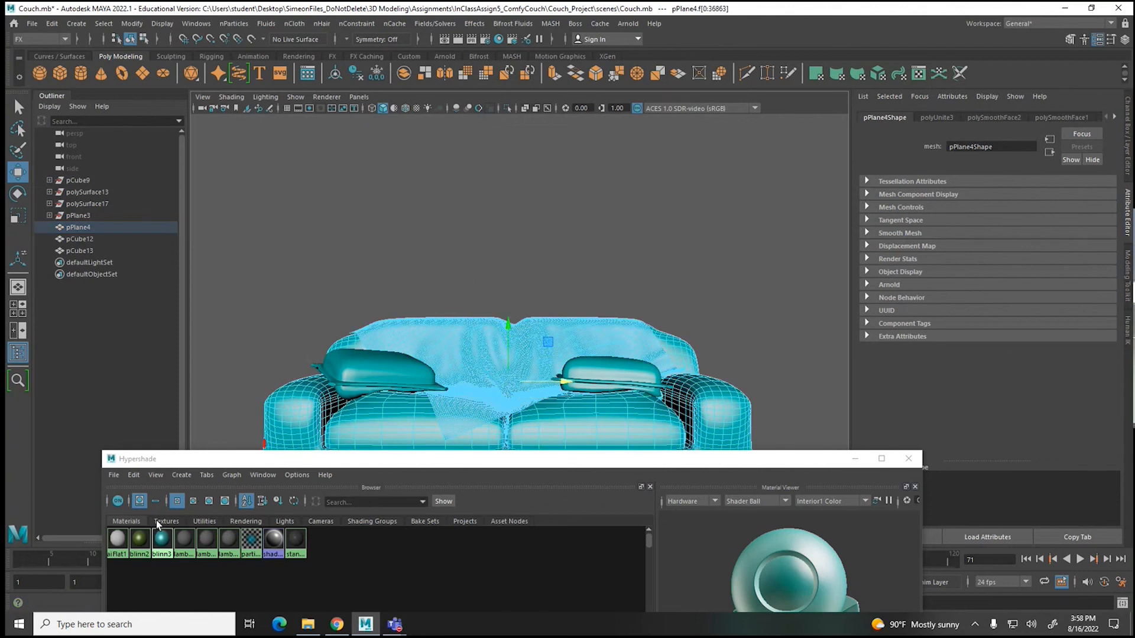
right_drag(157, 531, 147, 445)
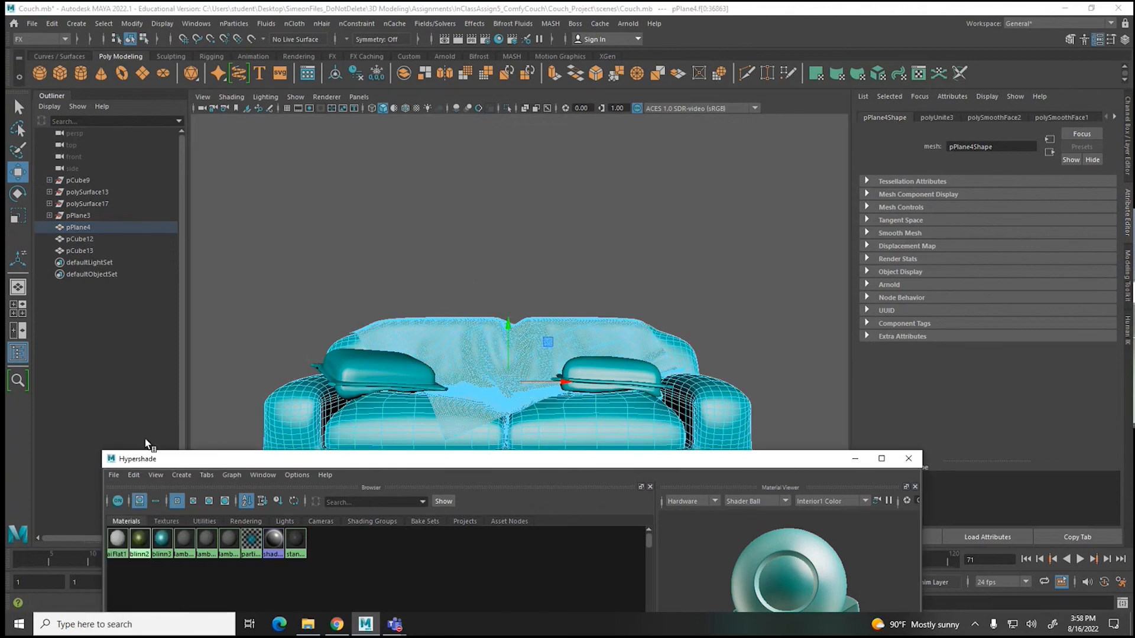
click(452, 562)
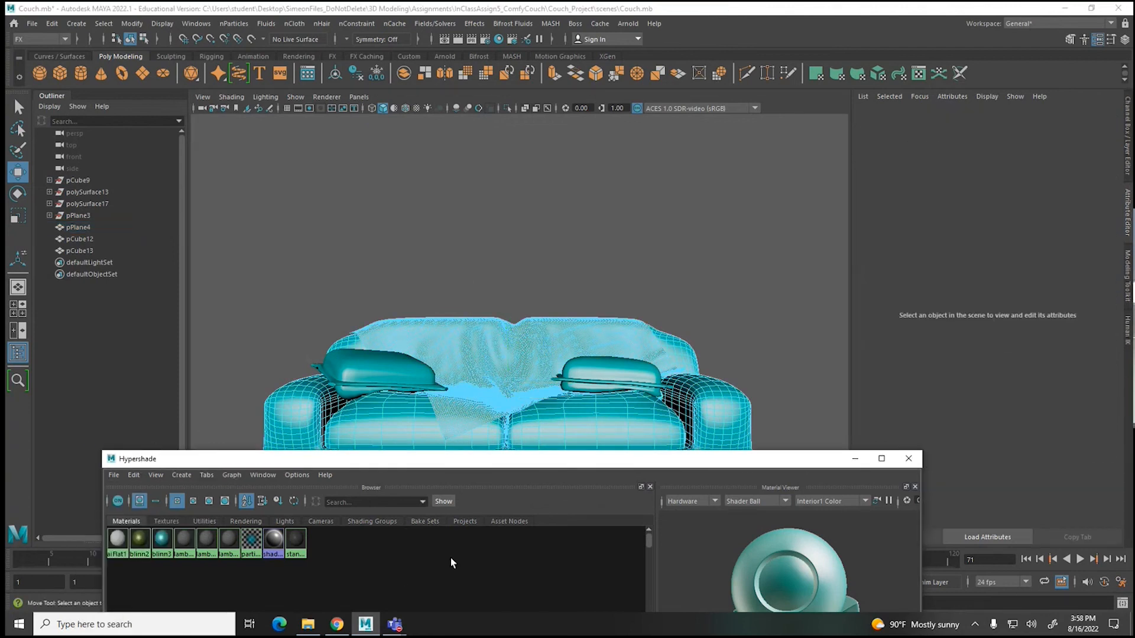
click(909, 459)
right_drag(719, 276, 766, 246)
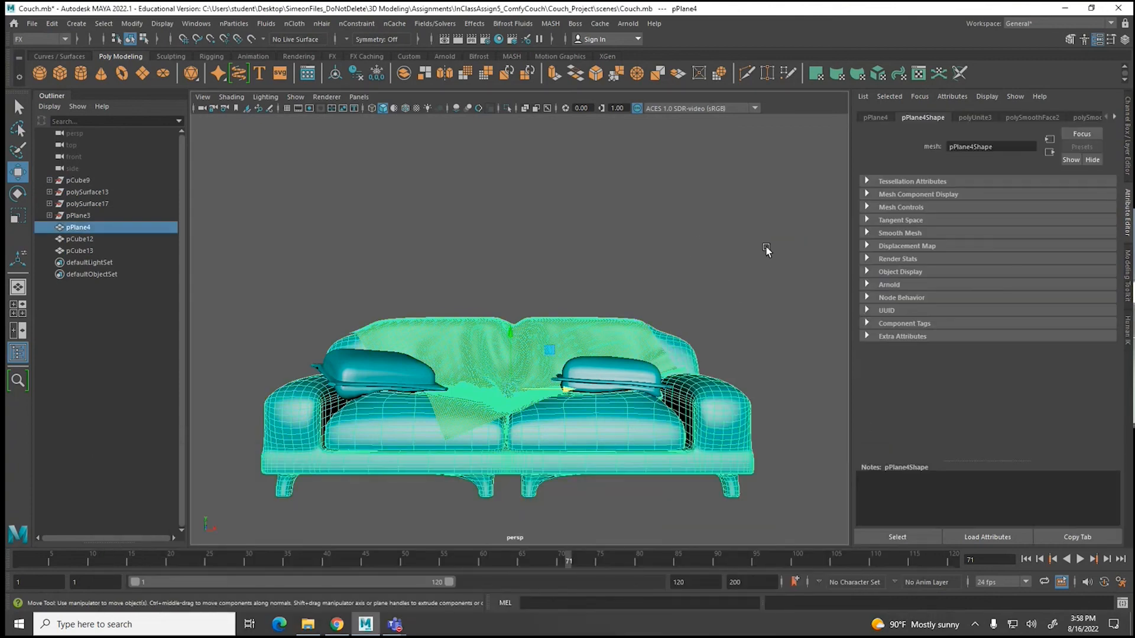
click(766, 246)
Step: Examine the couch, draped blanket and settled pillows from the front and from an angle
mouse_move(450, 429)
alt+mouse_down()
mouse_move(544, 431)
mouse_move(506, 443)
mouse_move(378, 424)
mouse_move(426, 426)
mouse_move(388, 443)
mouse_move(436, 430)
mouse_move(329, 424)
mouse_move(251, 438)
mouse_move(281, 462)
mouse_move(434, 463)
mouse_move(504, 450)
mouse_move(520, 435)
mouse_move(393, 444)
mouse_move(474, 438)
mouse_move(457, 448)
alt+mouse_up()
scroll(445, 441, up, 5)
scroll(403, 441, down, 4)
click(450, 421)
click(426, 365)
click(516, 370)
click(614, 359)
click(675, 379)
click(662, 416)
alt+drag(662, 416, 670, 441)
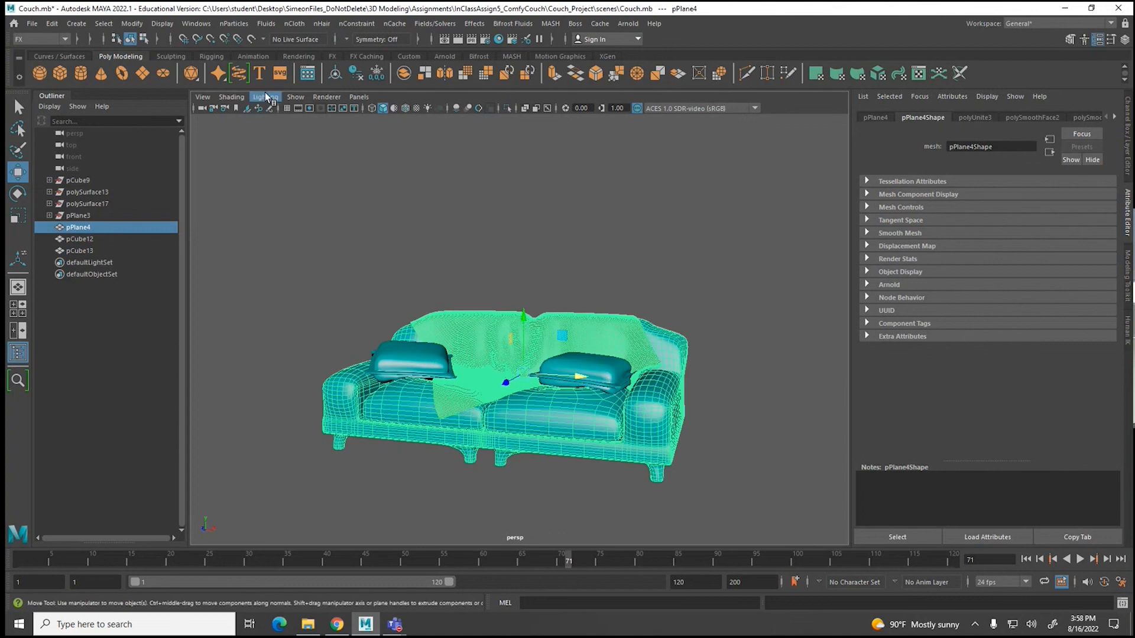
Step: Select the couch mesh and both pillows and turn on the Poly Count heads-up display for the viewport
drag(379, 313, 642, 471)
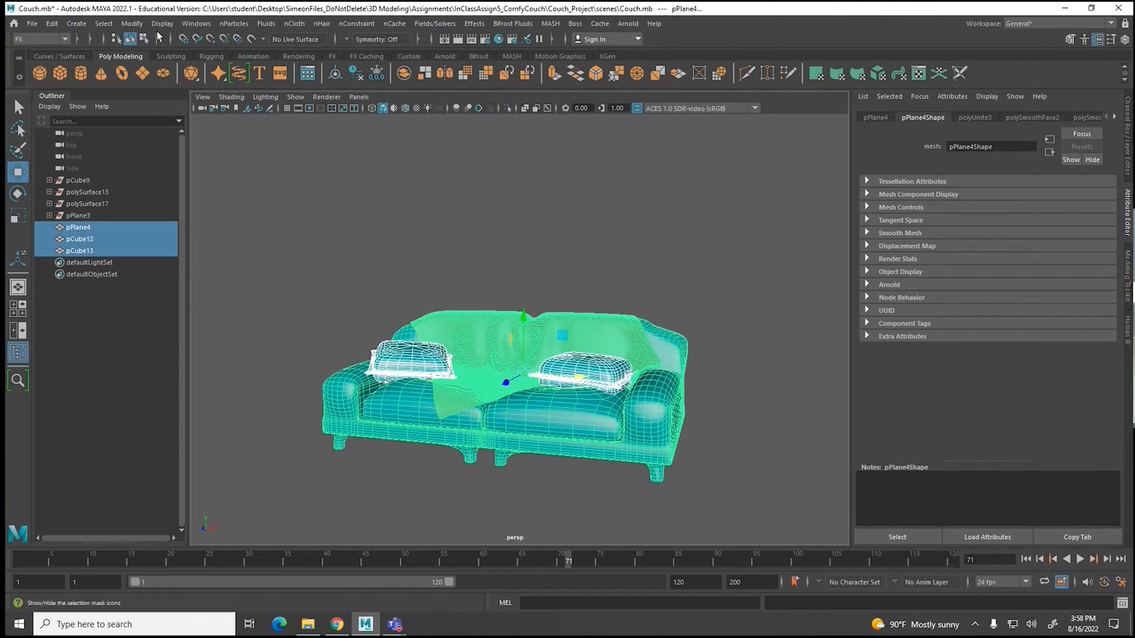
click(200, 25)
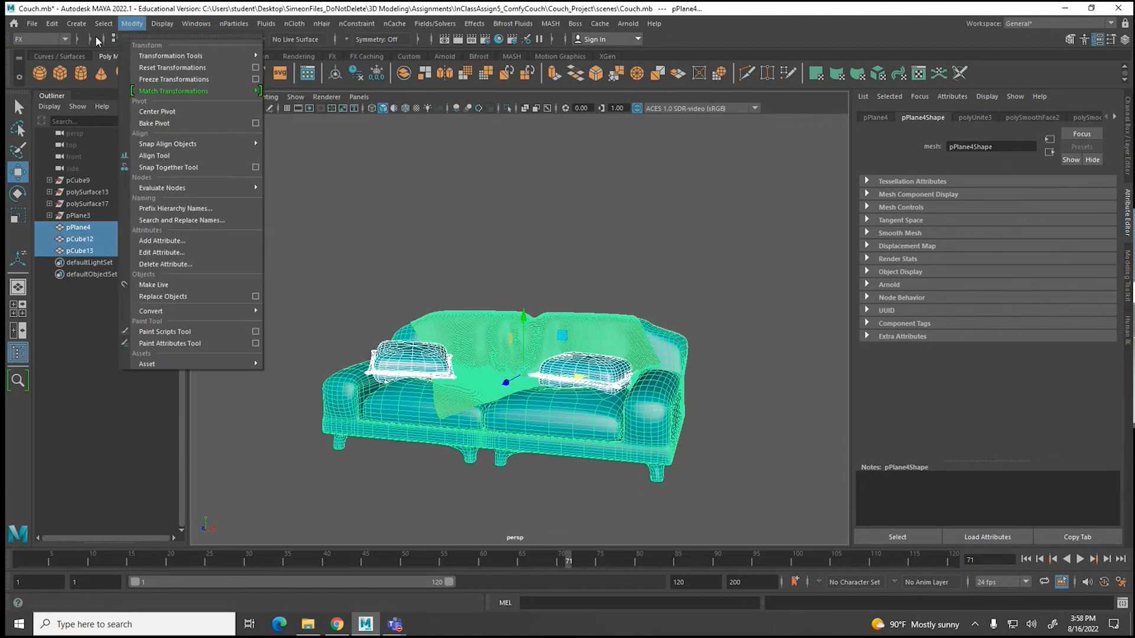
click(47, 40)
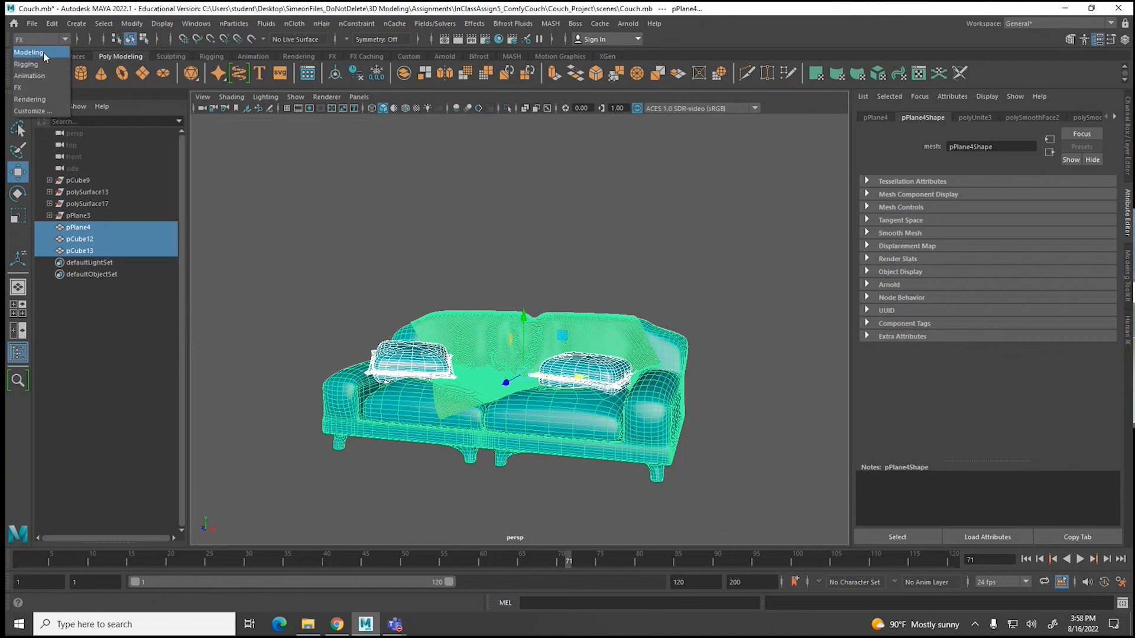
click(162, 24)
mouse_move(189, 100)
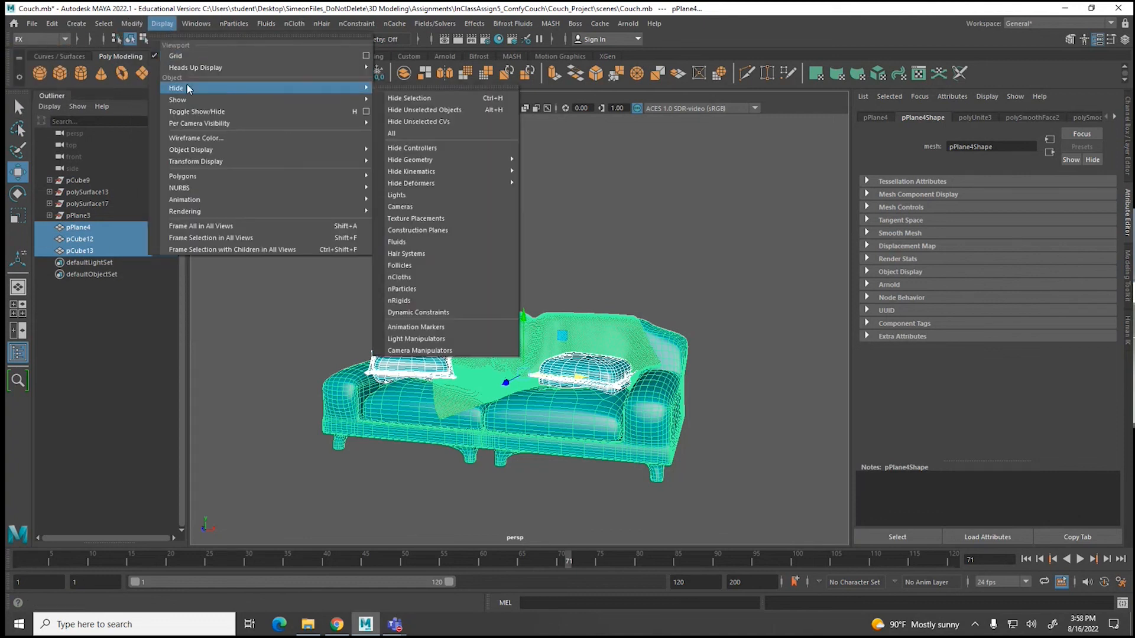
mouse_move(199, 68)
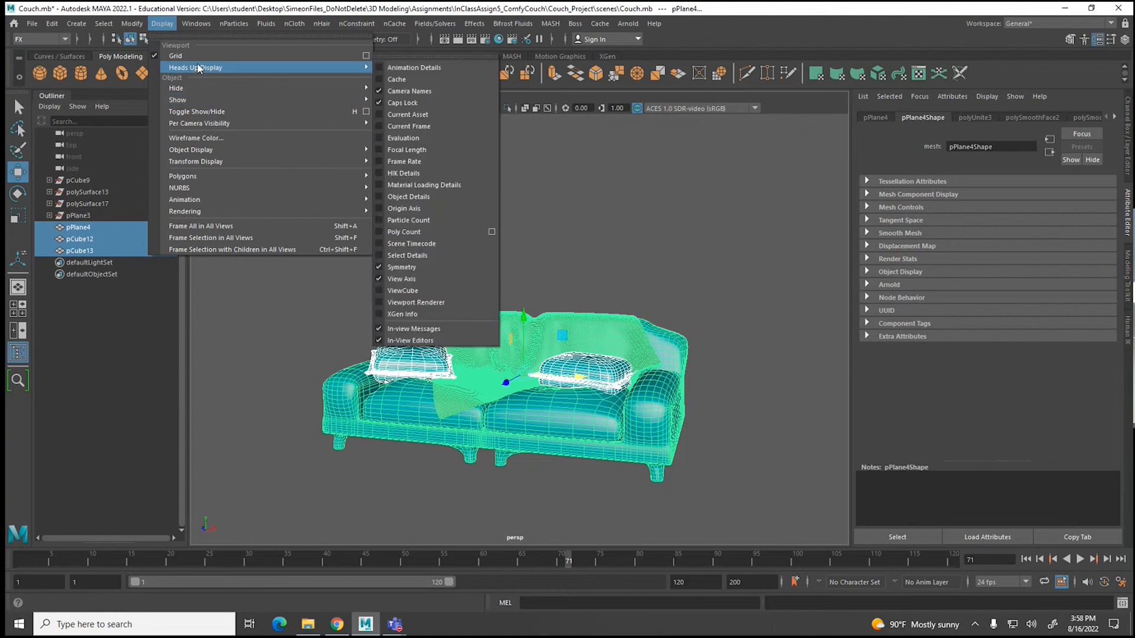
click(402, 232)
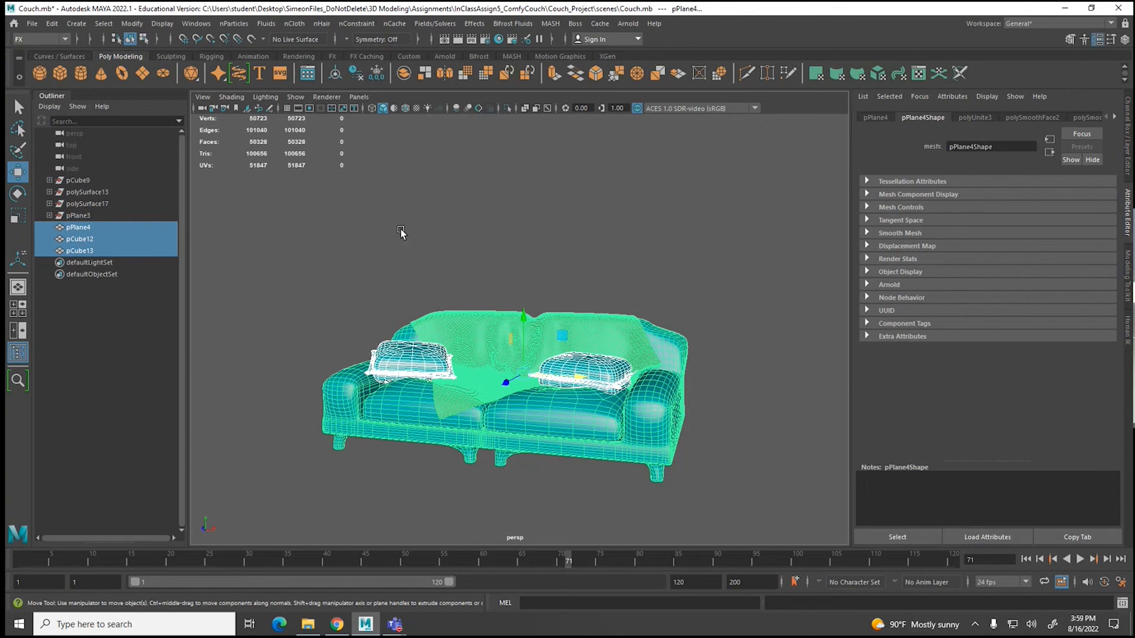
click(531, 172)
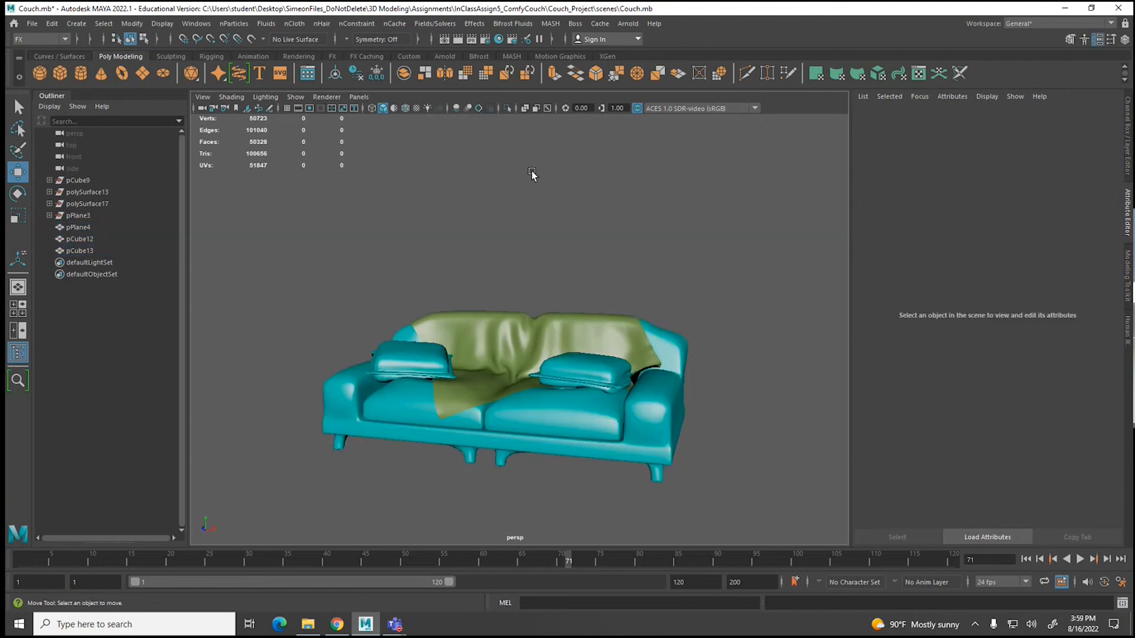
Step: Examine the teal couch, green blanket and pillows up close and from several front angles
click(533, 342)
click(578, 269)
scroll(576, 299, up, 5)
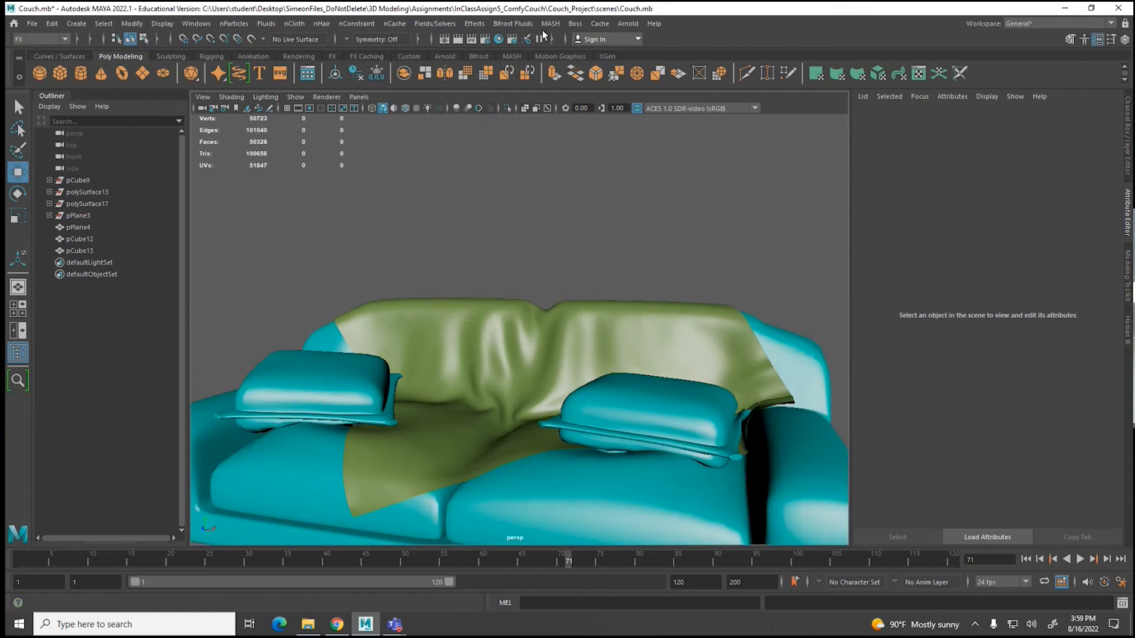
click(500, 40)
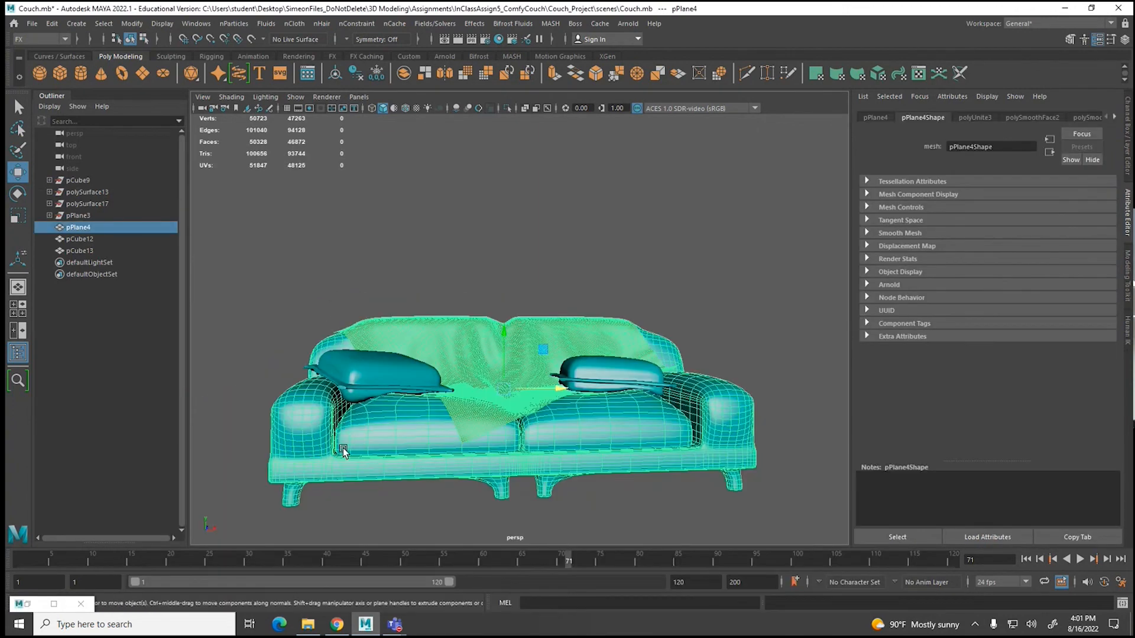
click(552, 201)
alt+drag(672, 367, 562, 384)
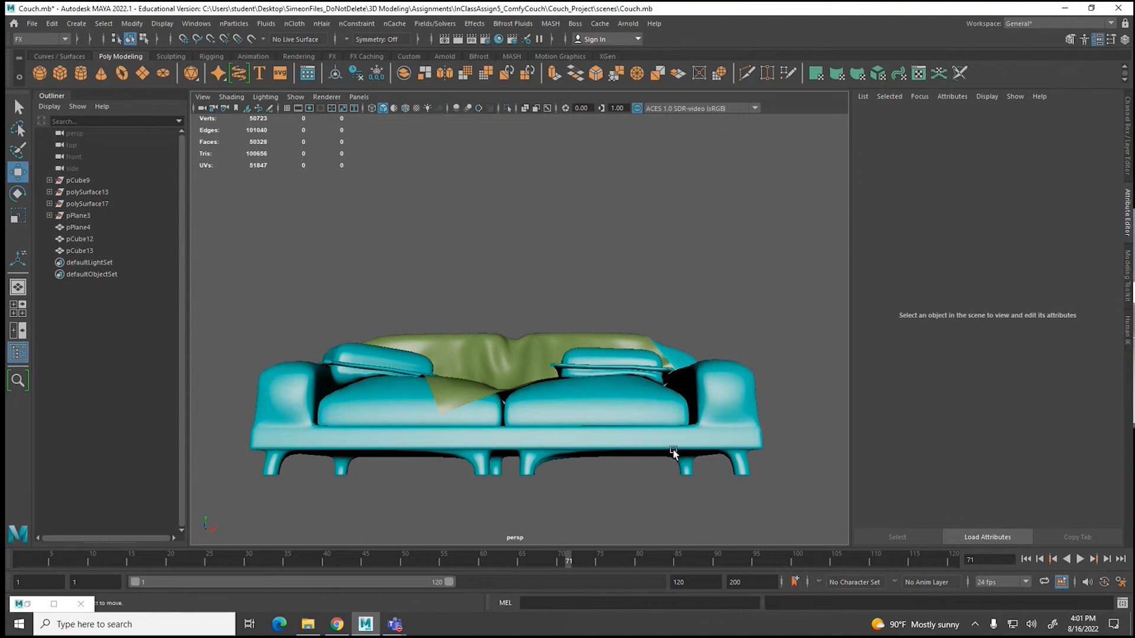
alt+drag(673, 456, 580, 484)
alt+drag(664, 461, 696, 462)
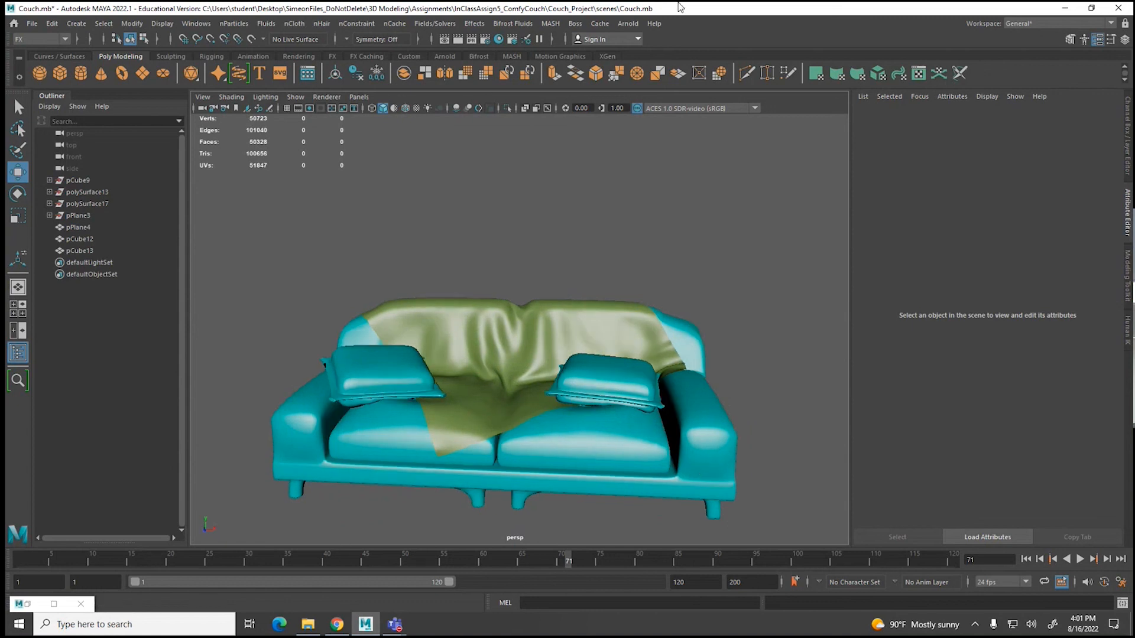
Step: Reopen the Hypershade and connect a Cloth texture to the Color attribute of the teal blinn3 material
click(498, 39)
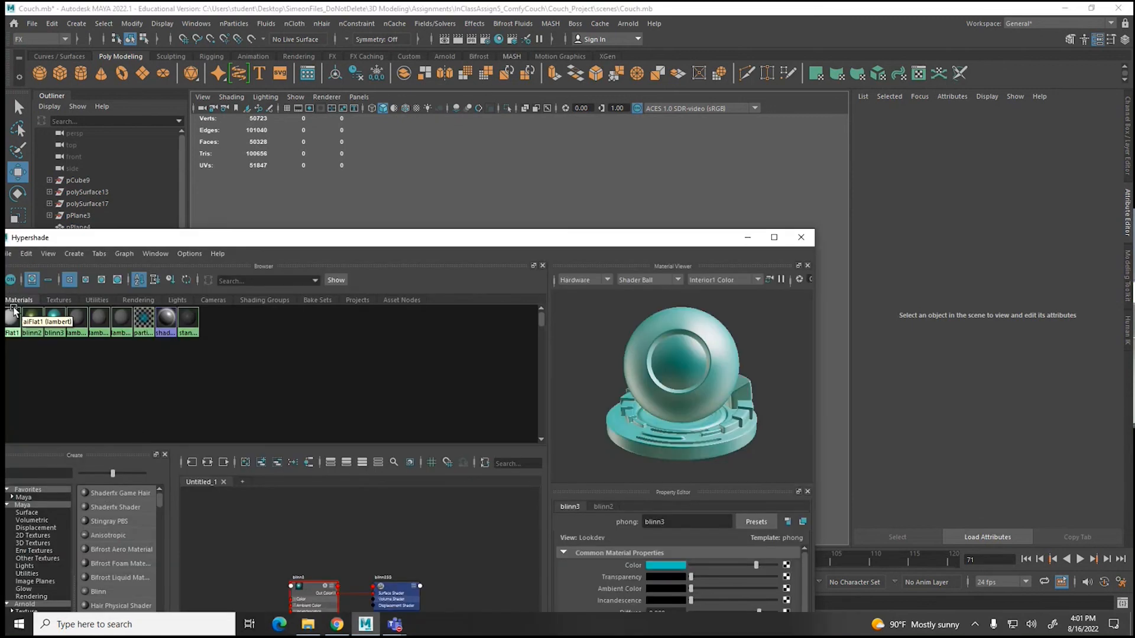
drag(81, 239, 150, 231)
click(126, 316)
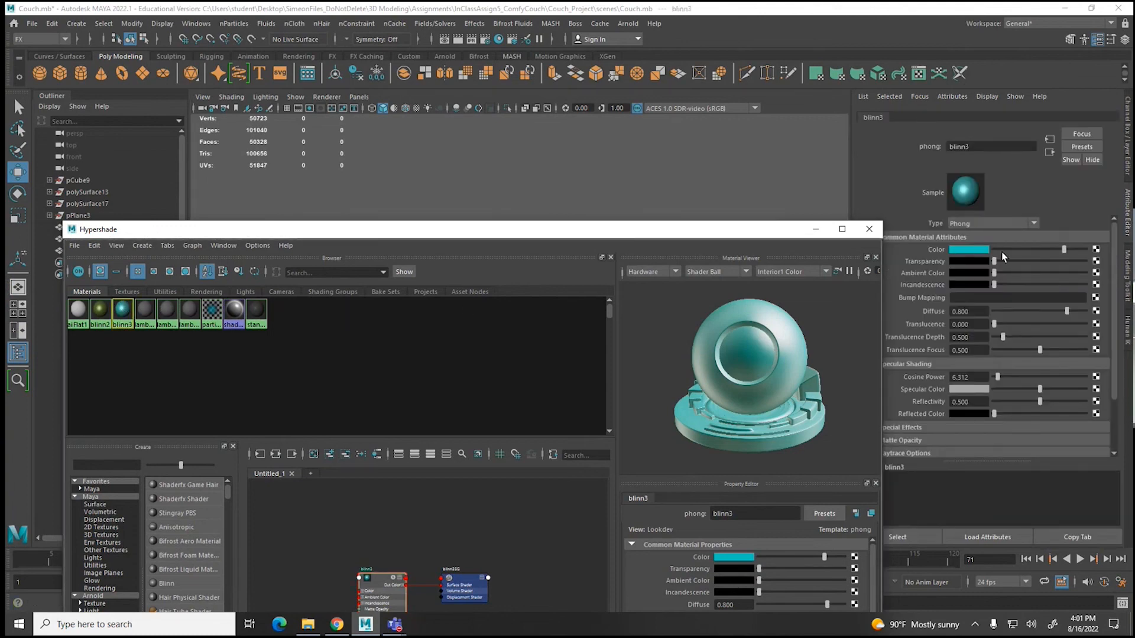
click(1096, 248)
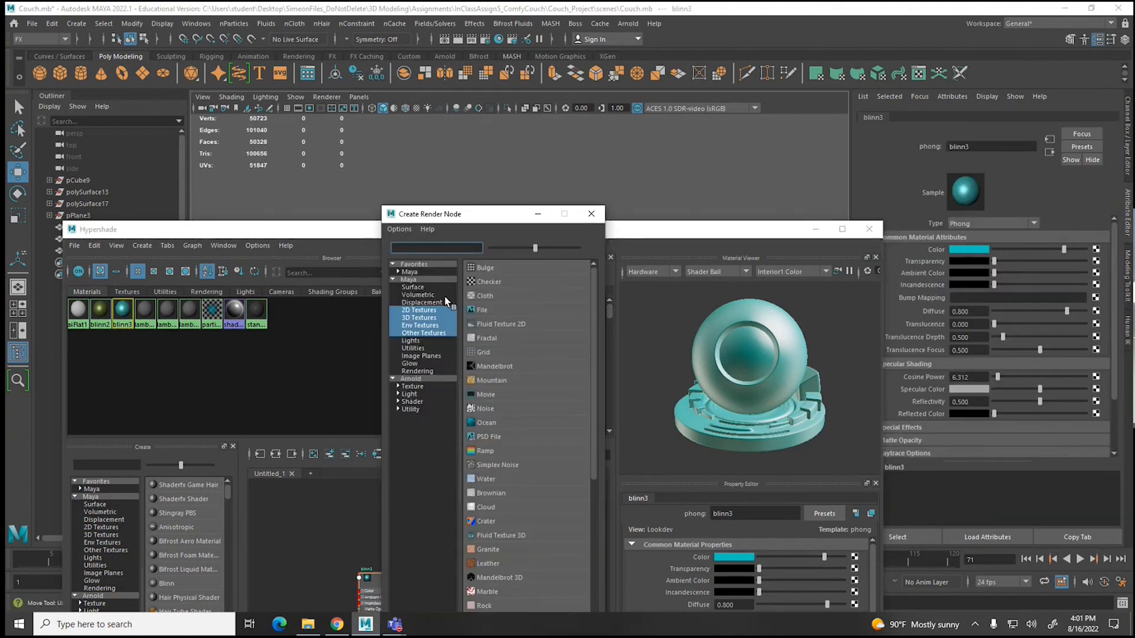
click(498, 296)
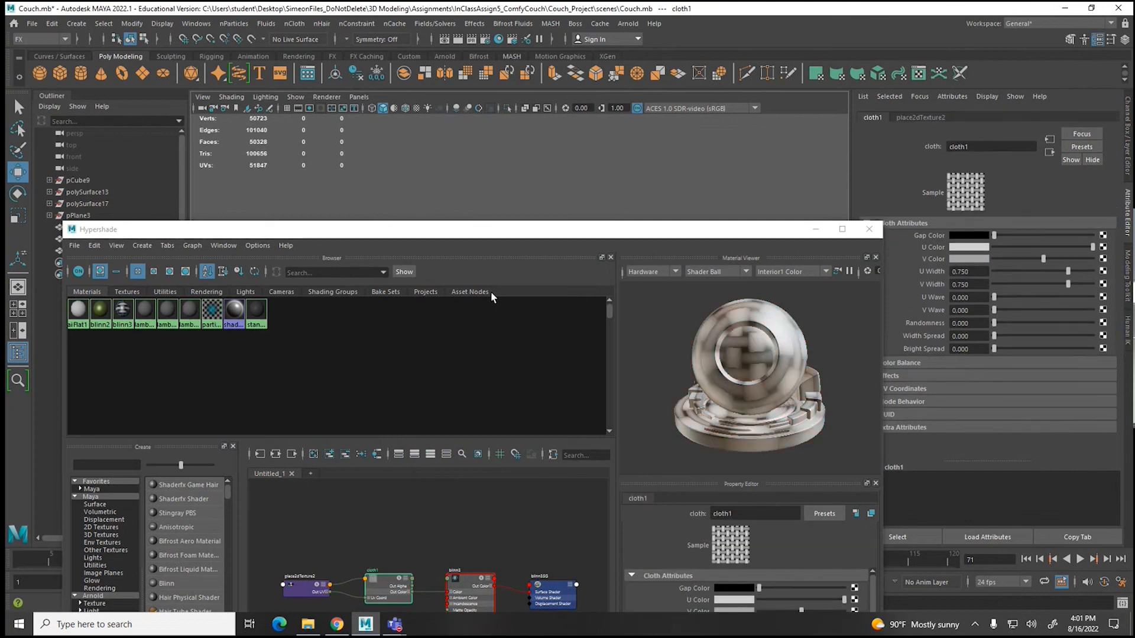
Step: Tint the cloth1 texture's U Color pale green
click(964, 253)
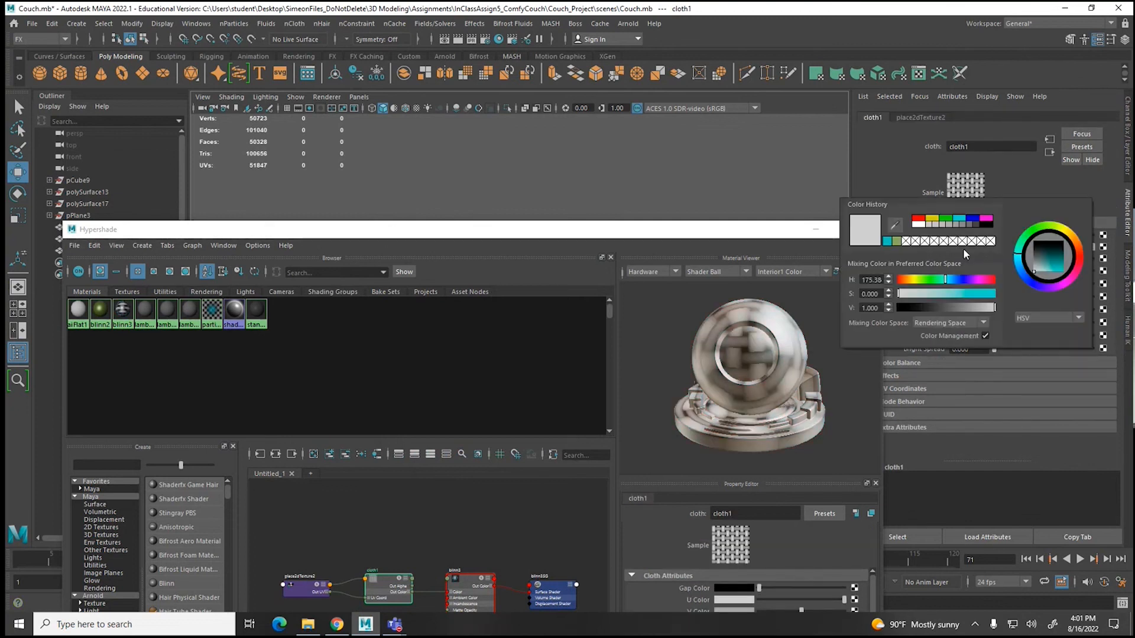
click(921, 280)
click(943, 297)
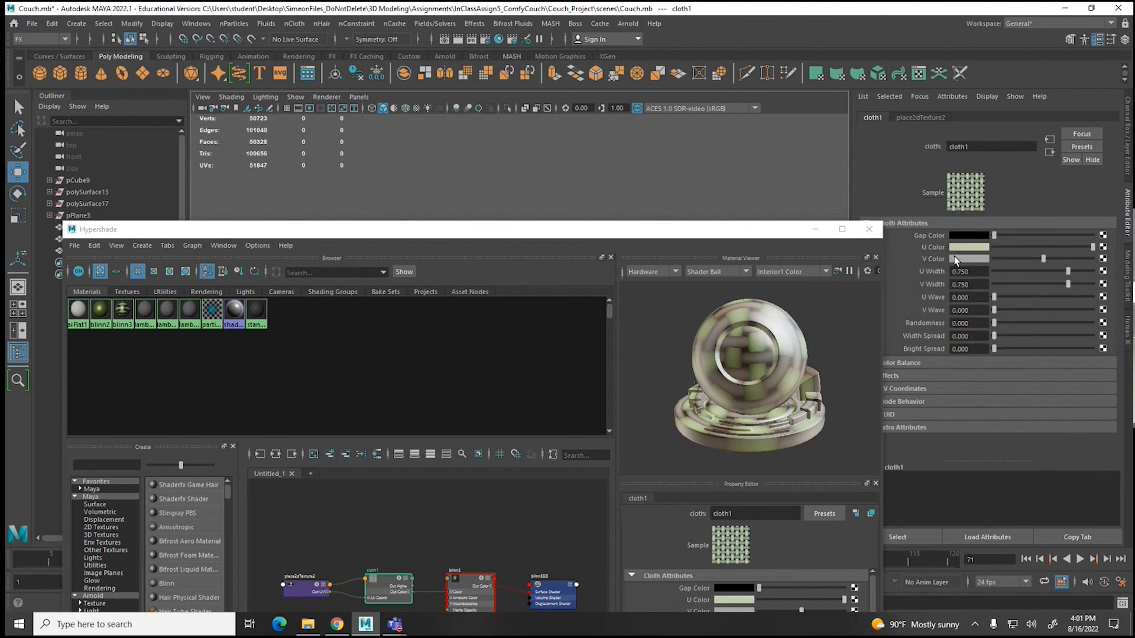
Step: Set the cloth texture's Repeat UV to 12 by 12, minimize the Hypershade and display textures in the viewport
click(933, 117)
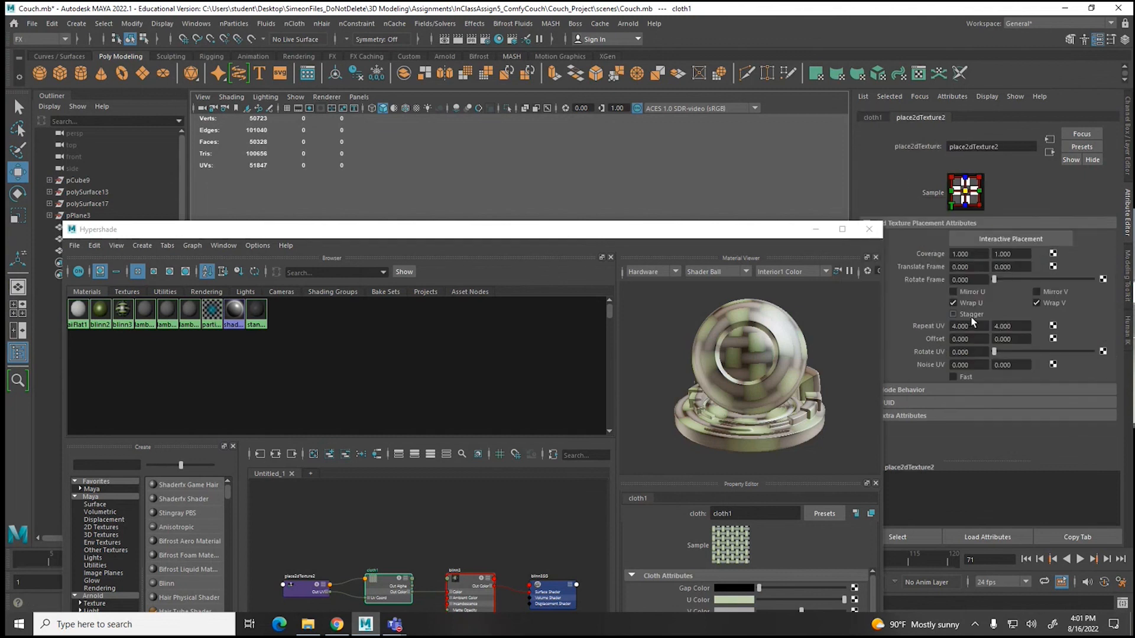
double_click(969, 326)
text(12)
key(Tab)
text(12)
key(Return)
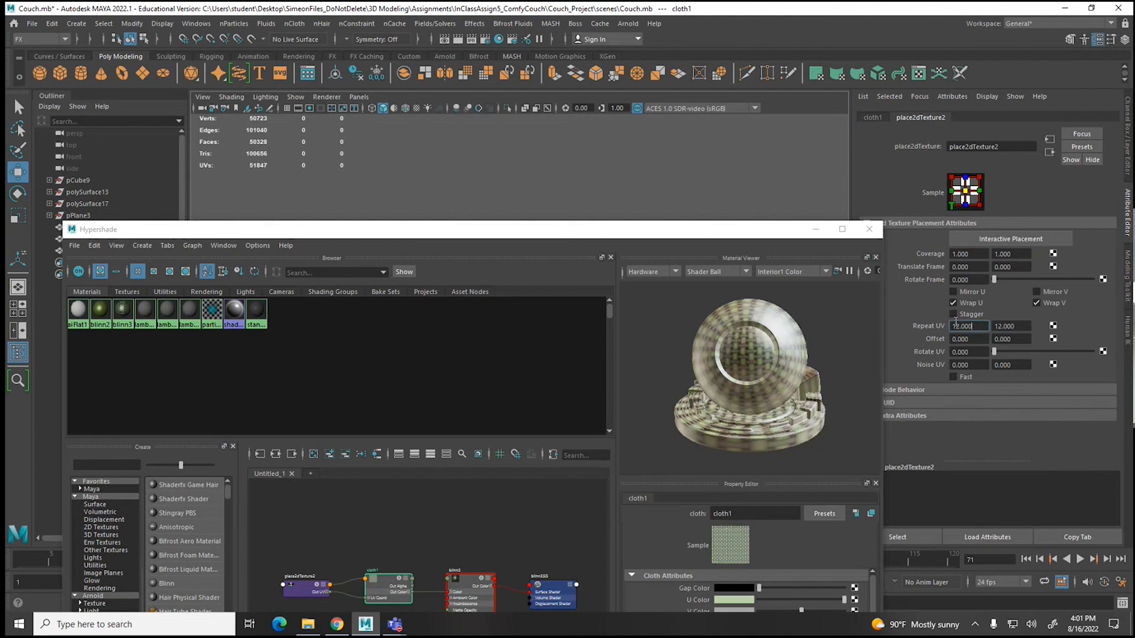
click(815, 229)
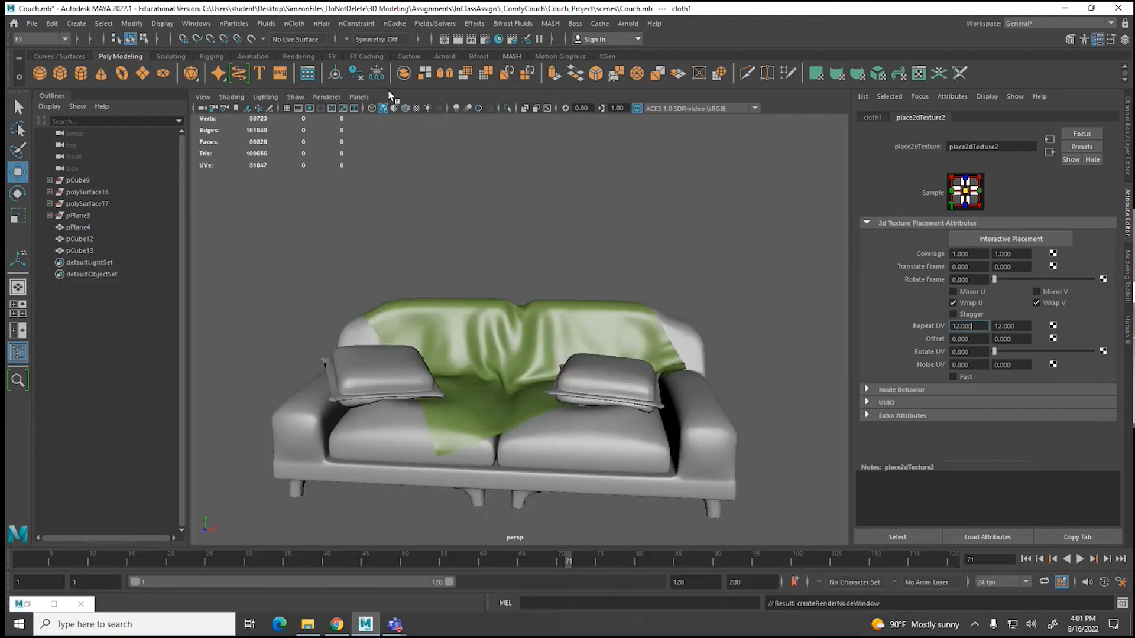
click(416, 108)
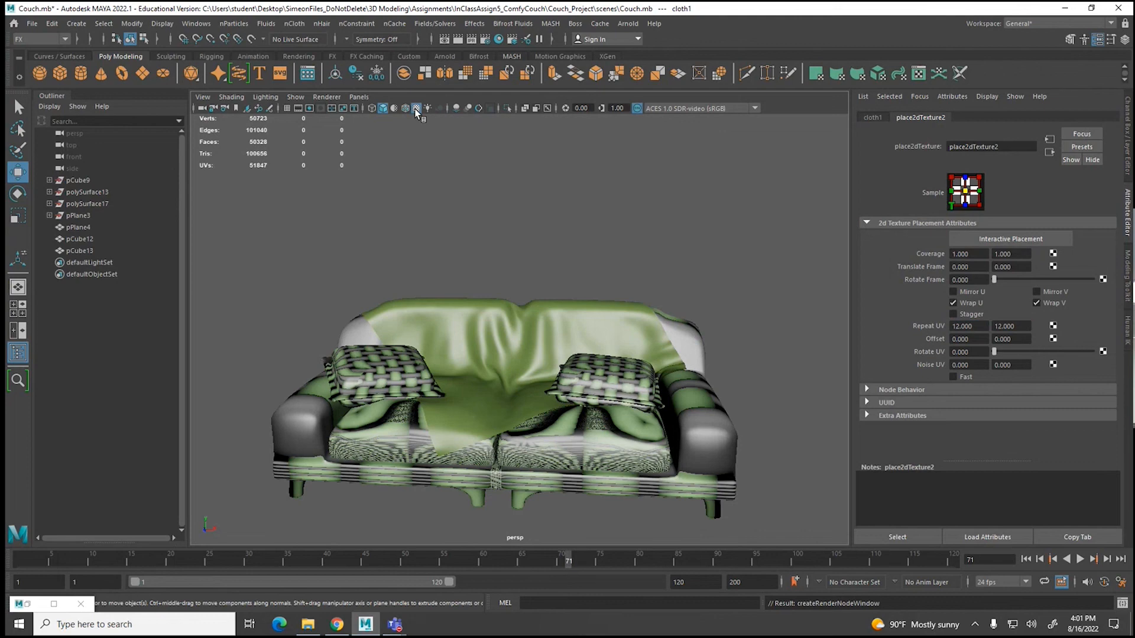
Step: Switch to the Modeling menu set and apply Automatic UV mapping to the couch mesh pPlane4
click(707, 467)
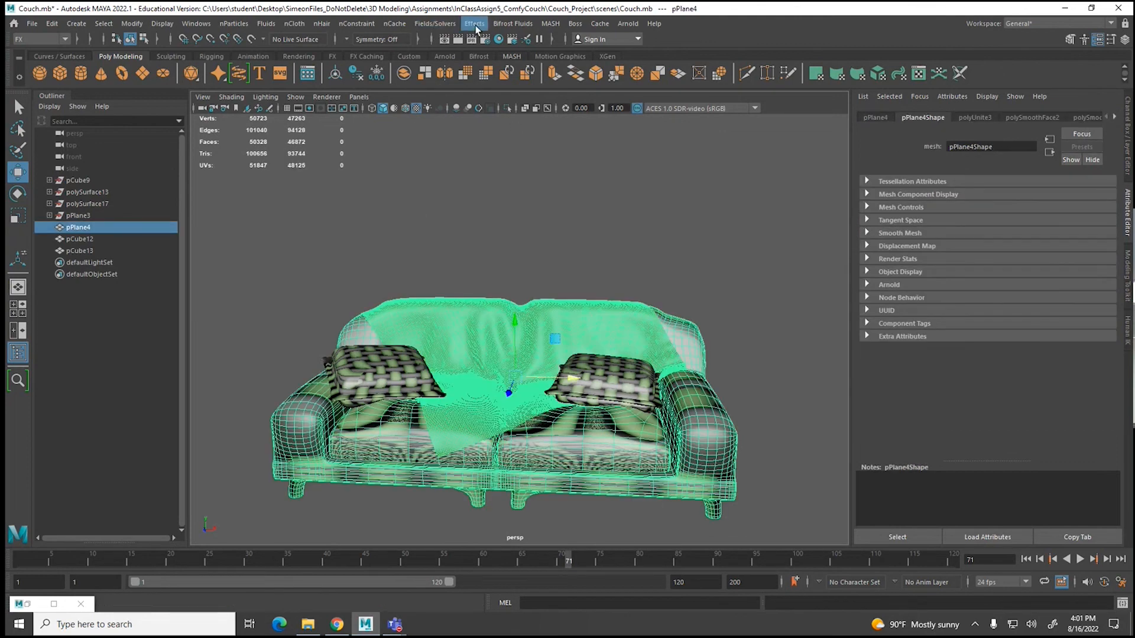
click(55, 39)
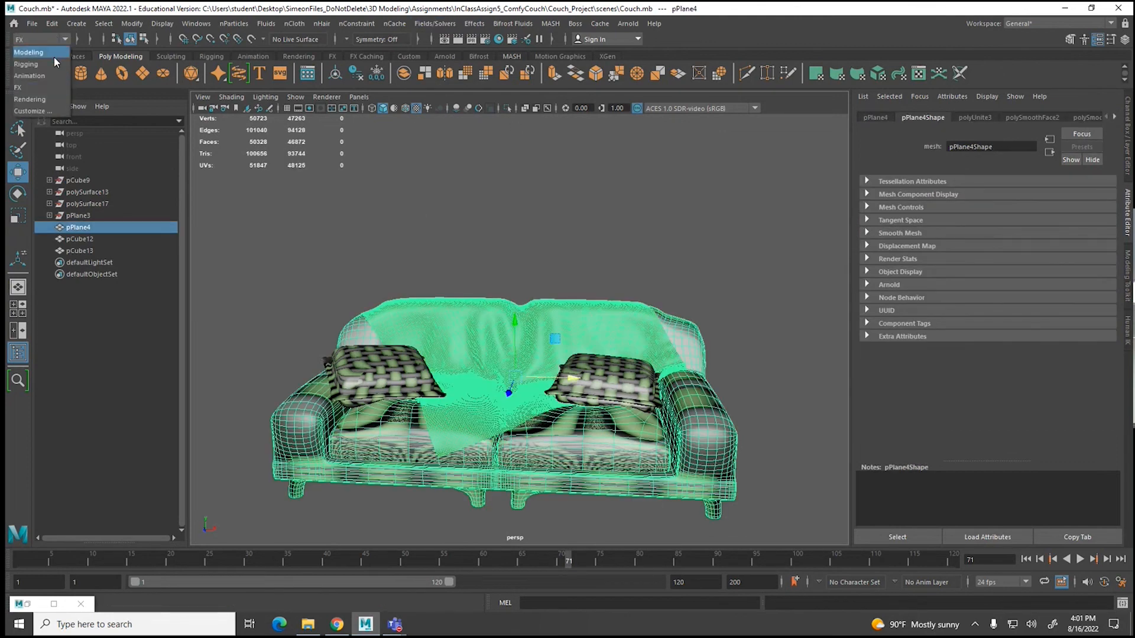
click(55, 54)
click(474, 24)
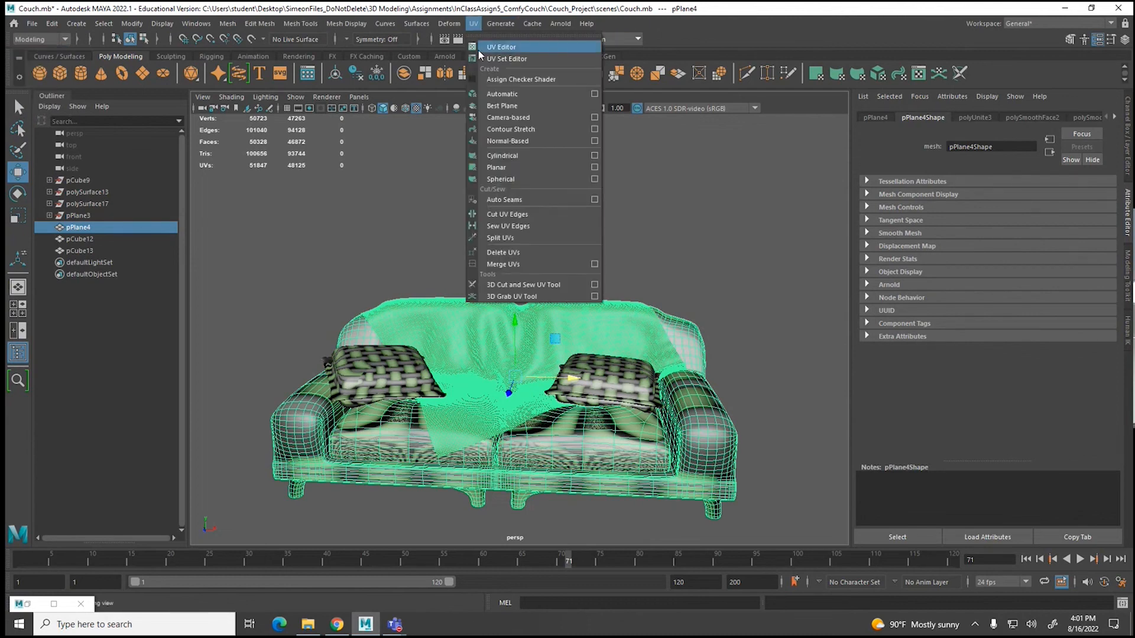
click(490, 95)
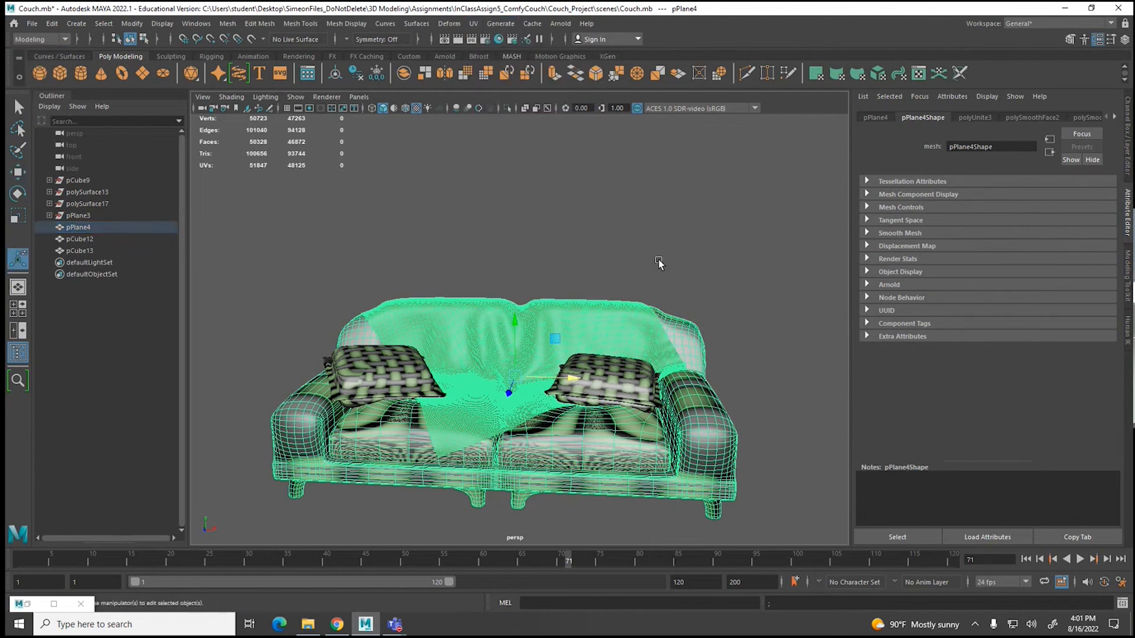
right_drag(627, 291, 681, 257)
click(680, 256)
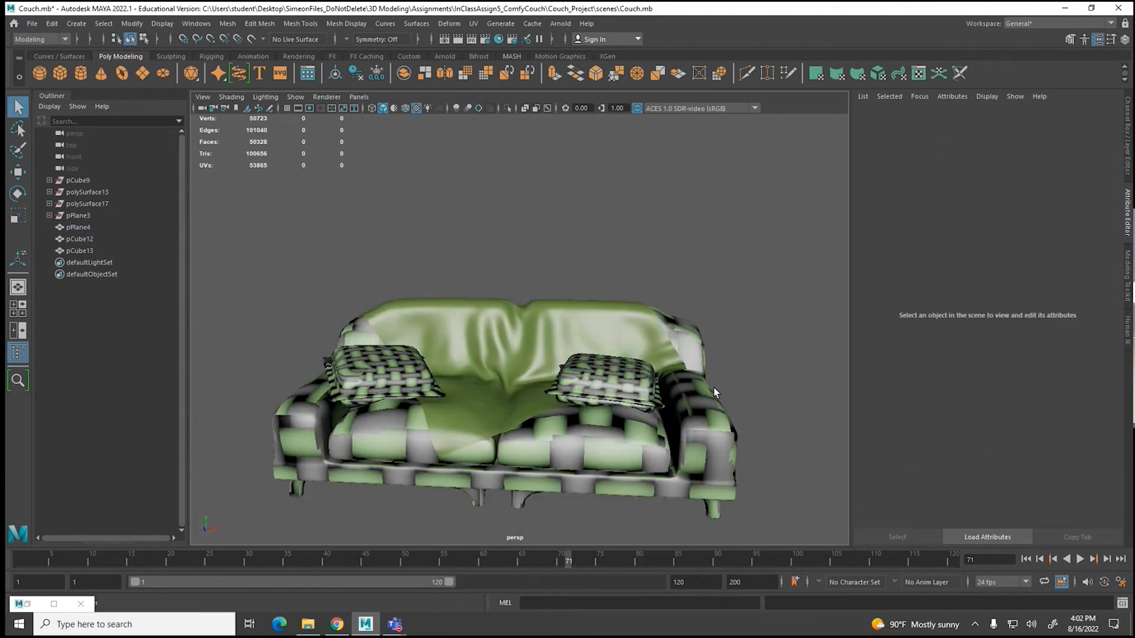
Step: Look through the couch mesh's history nodes in the Attribute Editor for the cloth texture's placement settings
alt+drag(597, 442, 657, 430)
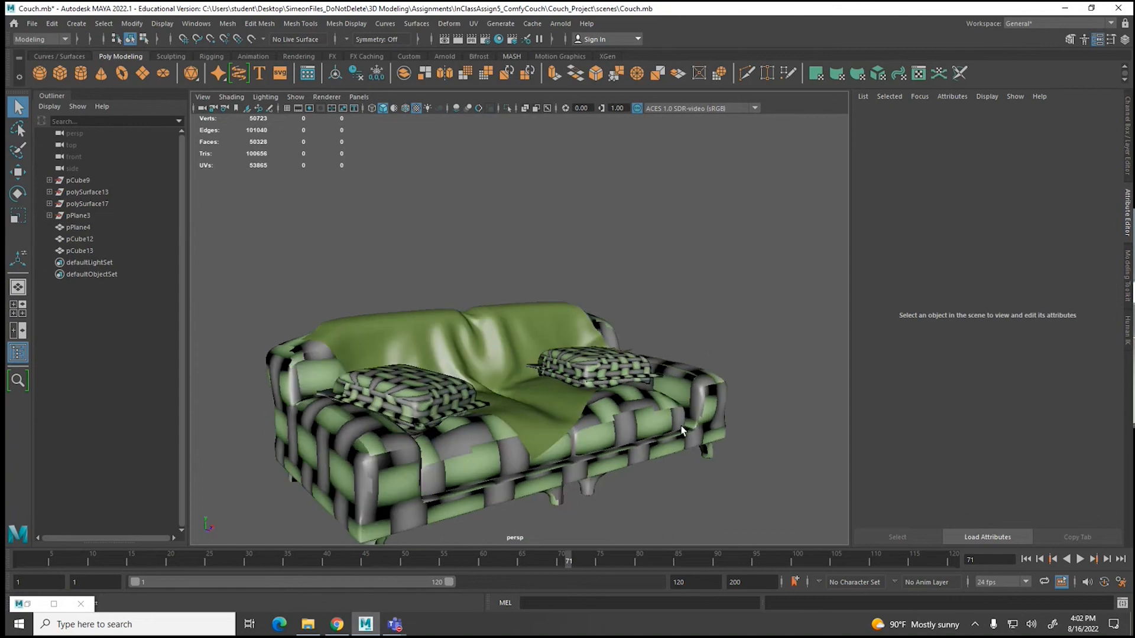
click(681, 430)
click(1114, 118)
click(1114, 118)
click(1115, 118)
click(1115, 119)
click(1114, 118)
click(1114, 118)
click(1114, 119)
click(1114, 118)
click(1114, 118)
click(1114, 118)
click(1114, 118)
click(1115, 118)
click(1114, 118)
click(1114, 118)
click(1114, 118)
click(1114, 118)
click(1114, 118)
click(1114, 118)
click(1114, 118)
click(1114, 118)
click(1114, 118)
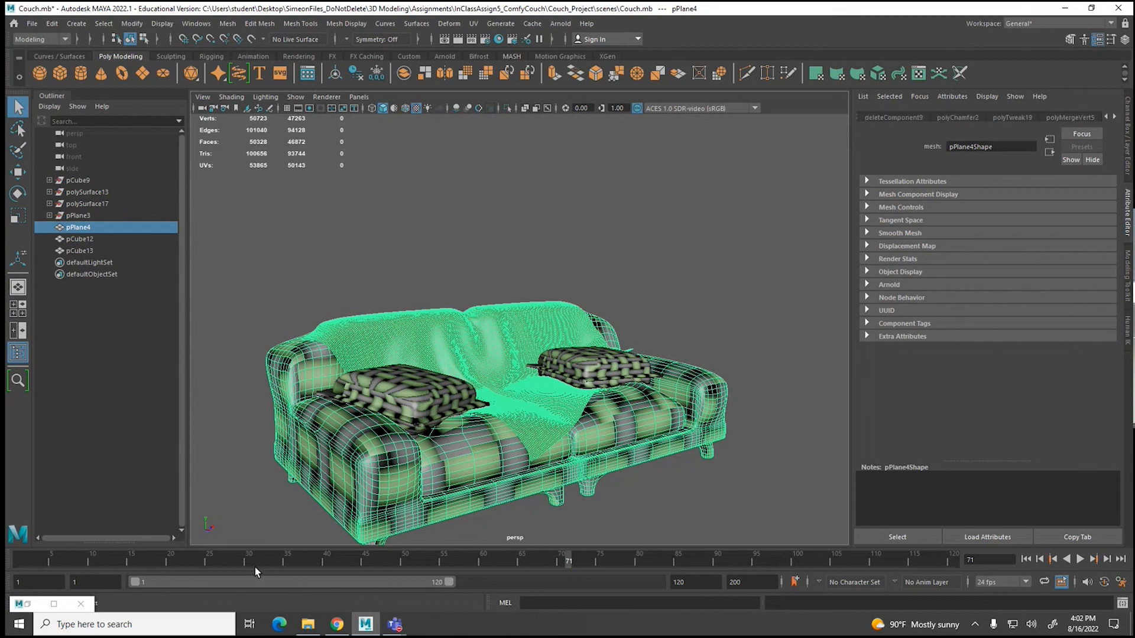
Step: Restore the Hypershade and open the place2dTexture2 placement settings behind blinn3's cloth1 texture
click(54, 603)
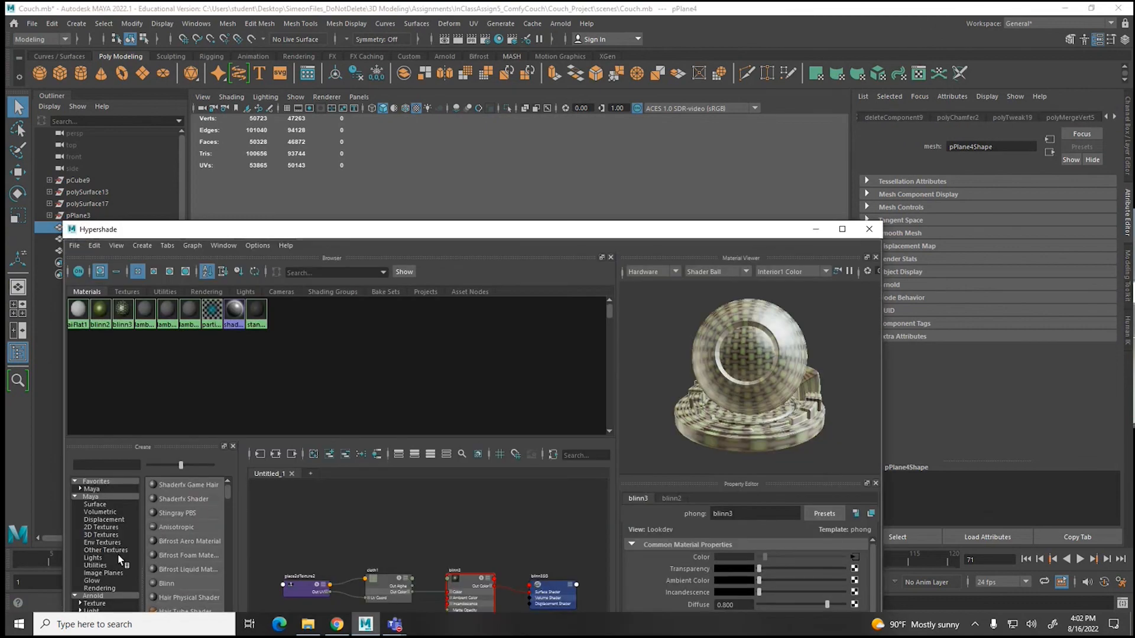
click(122, 311)
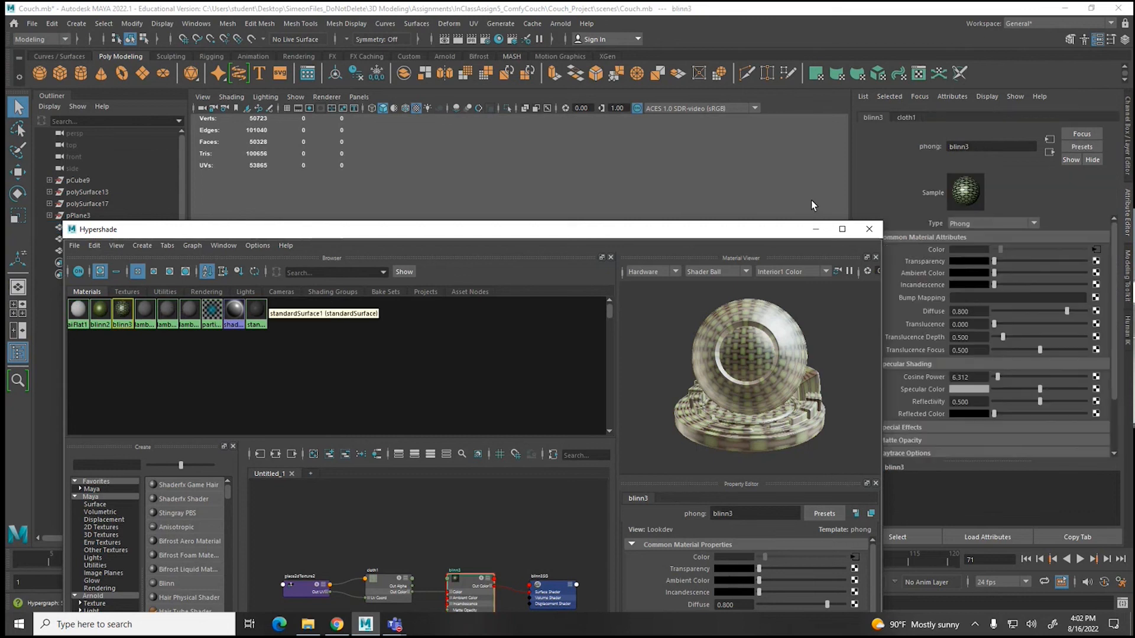
click(906, 117)
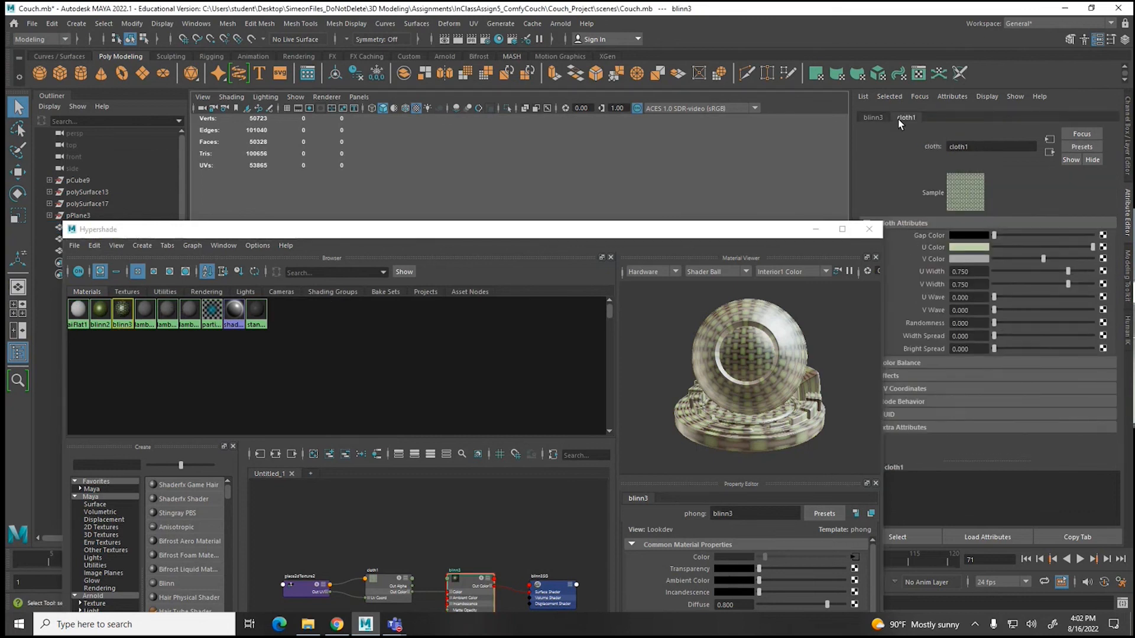
click(1049, 154)
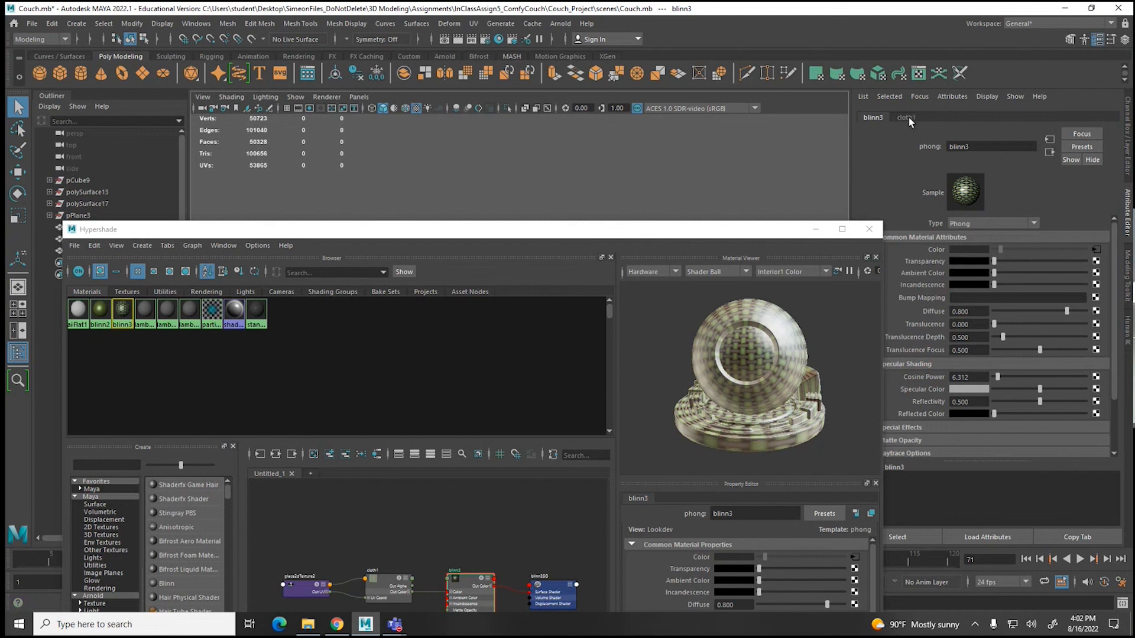
click(907, 118)
click(1049, 139)
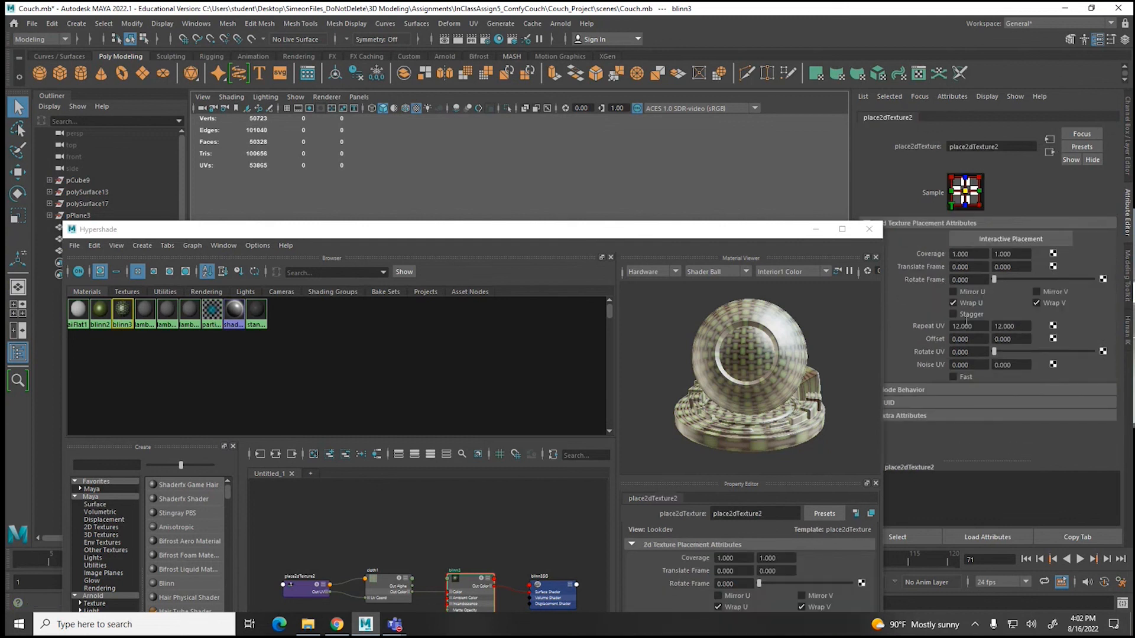
Step: Set the cloth texture's Repeat UV to 64 by 64 and minimize the Hypershade to check the weave
click(986, 326)
text(64)
click(1024, 326)
text(64)
click(968, 338)
click(816, 230)
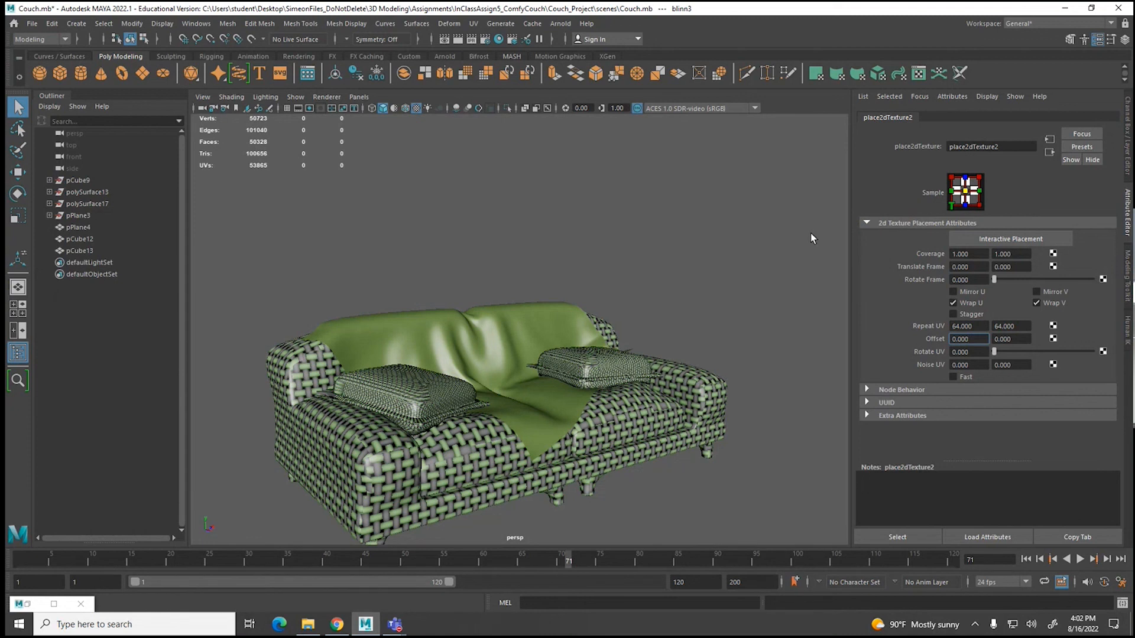
Step: Set the cloth texture's Repeat UV to 98 by 98 for a finer weave
click(949, 325)
text(98)
drag(1019, 327, 975, 326)
text(98)
key(Return)
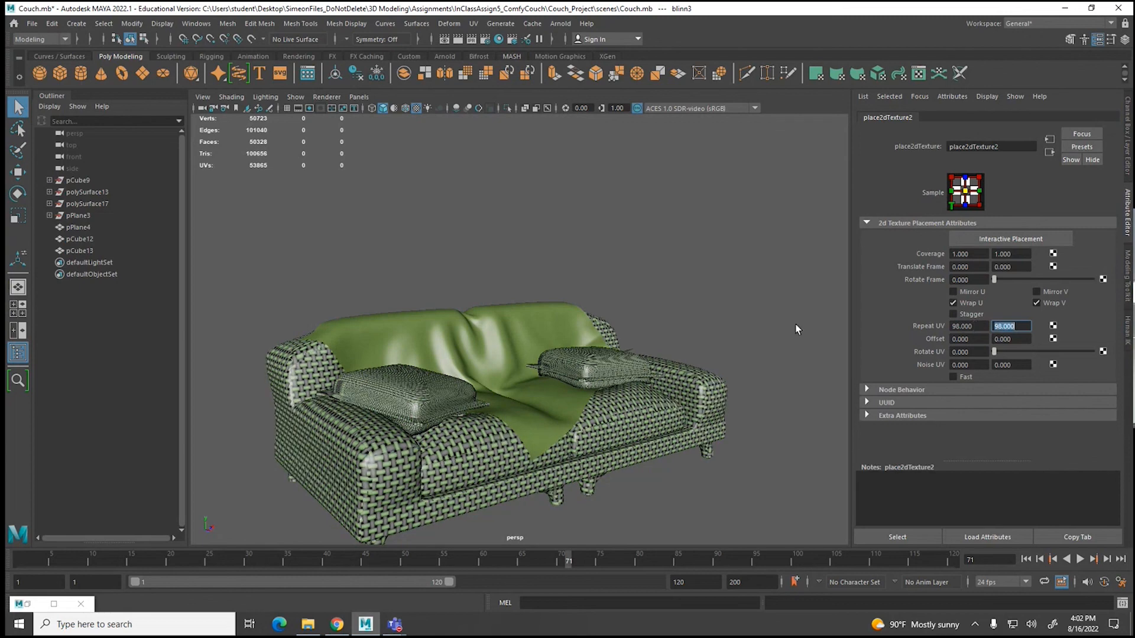
Step: Map a Mountain texture to the bump mapping of the blanket's blinn2 material, with a bump depth of about 1.145
click(742, 289)
alt+drag(739, 302, 545, 387)
scroll(612, 373, up, 3)
scroll(529, 405, down, 5)
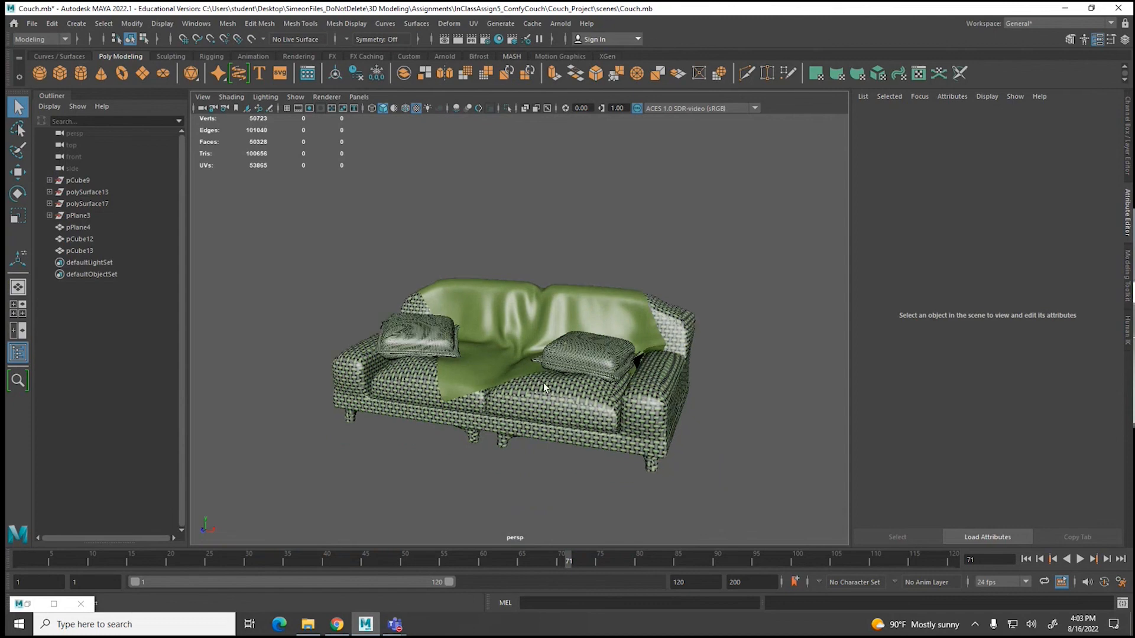
click(491, 379)
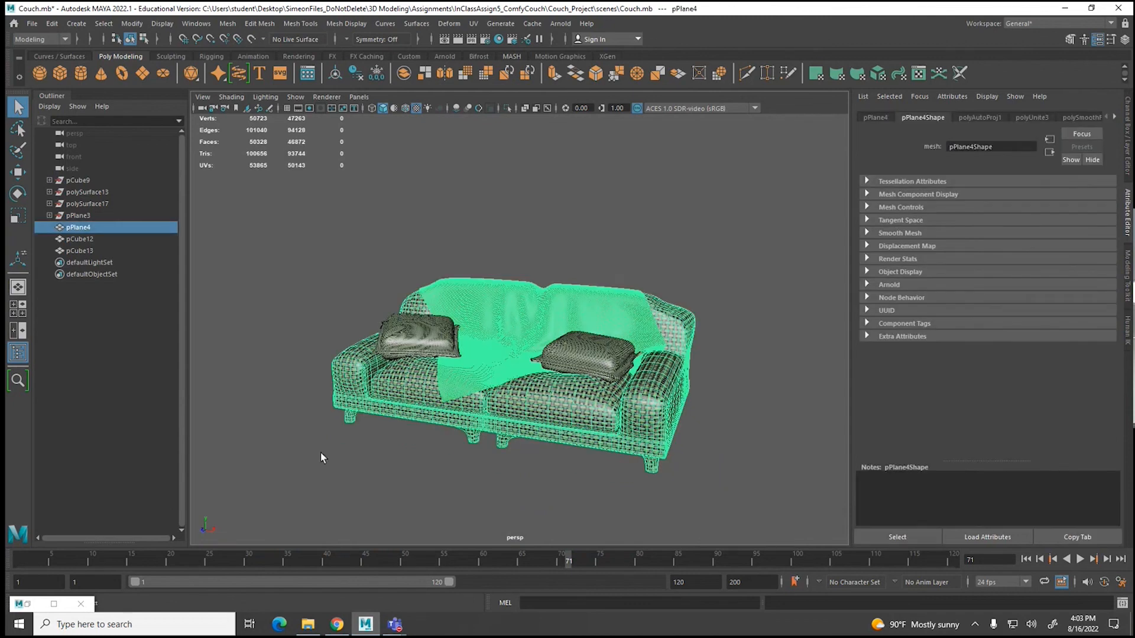
click(28, 608)
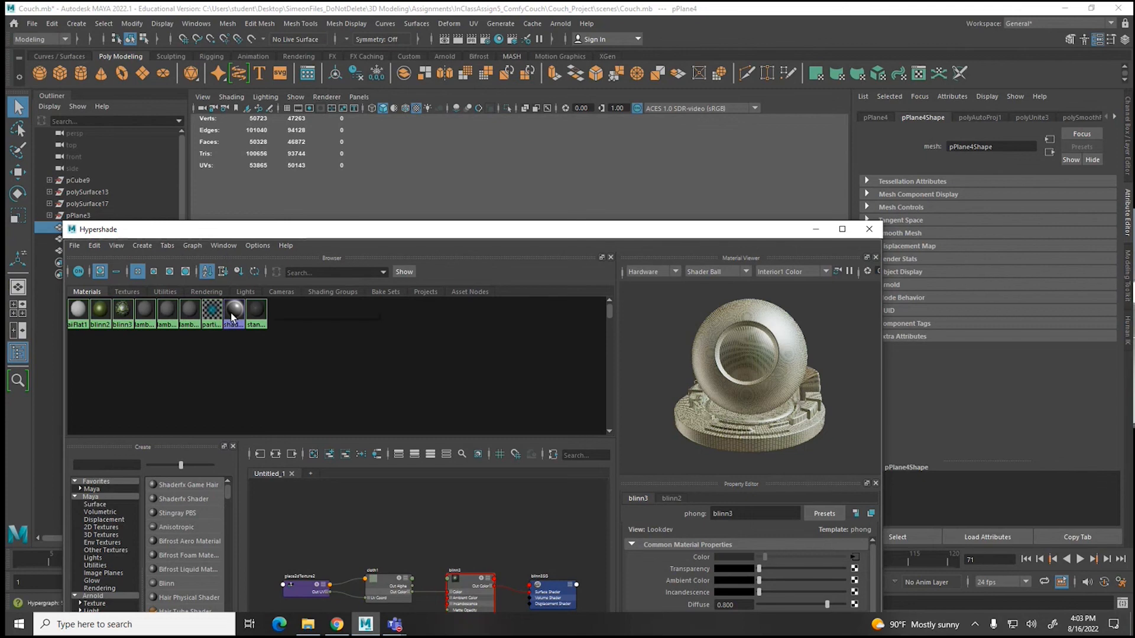
click(100, 309)
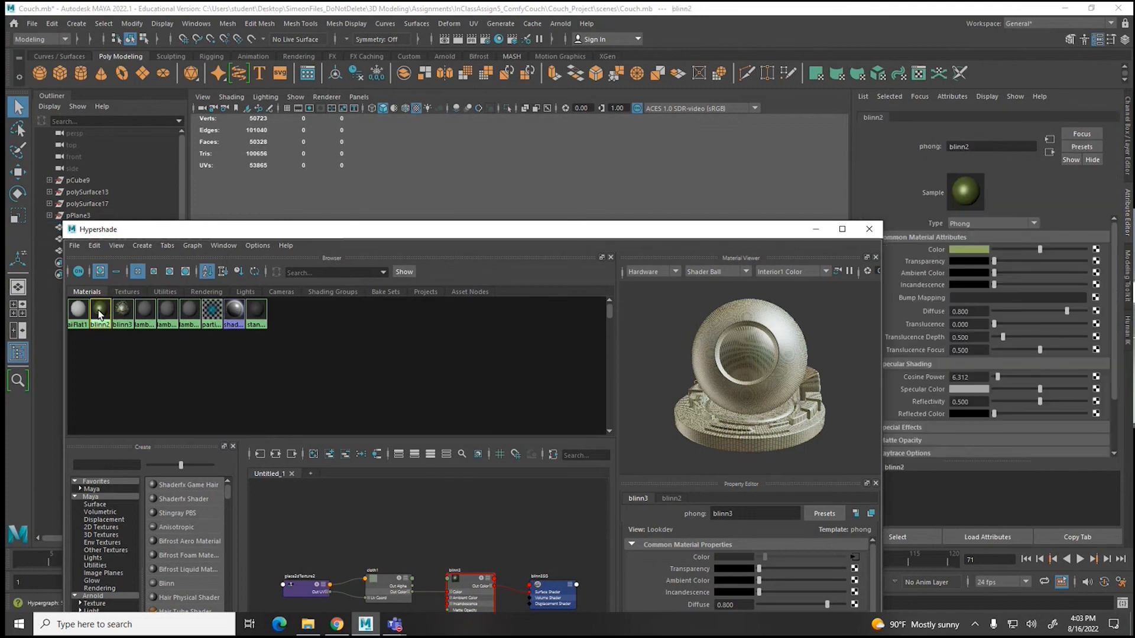
click(815, 229)
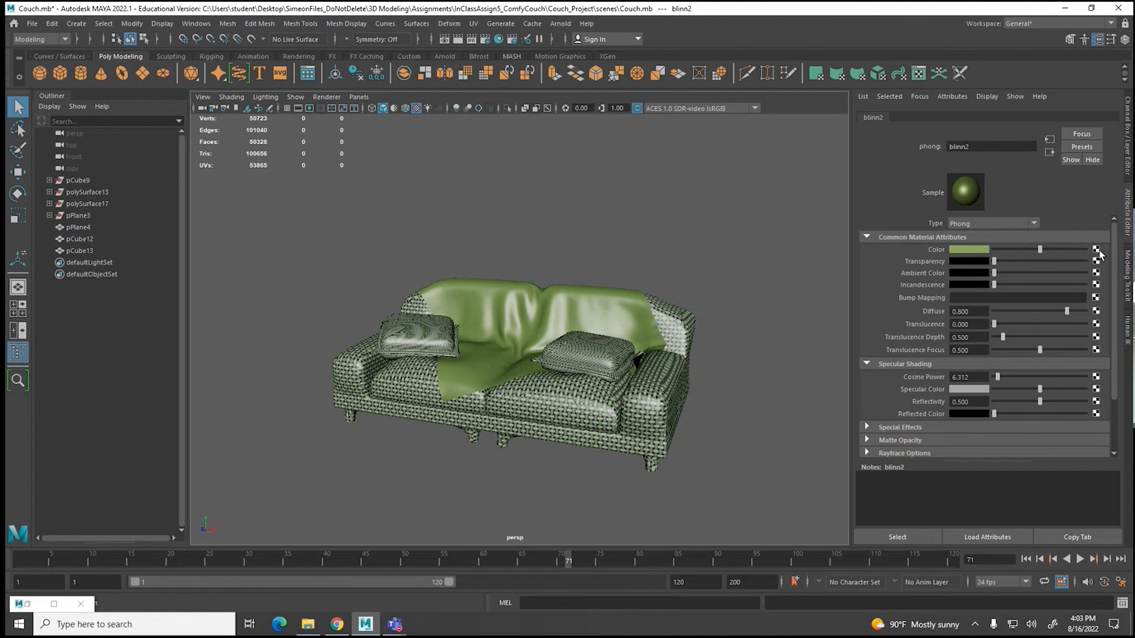
click(1095, 299)
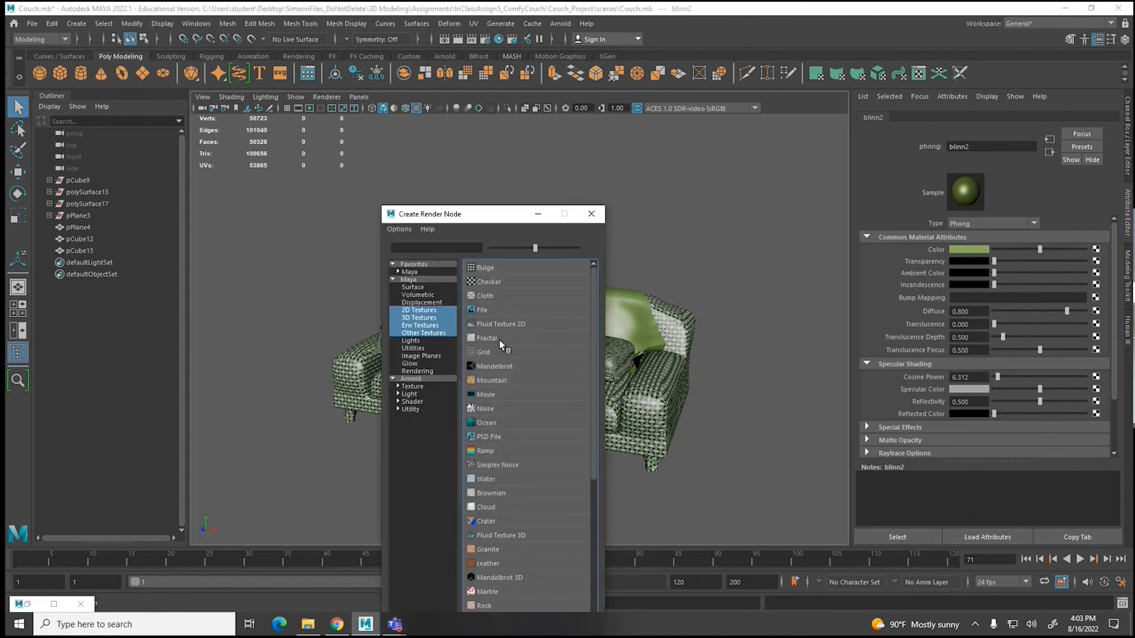
click(495, 382)
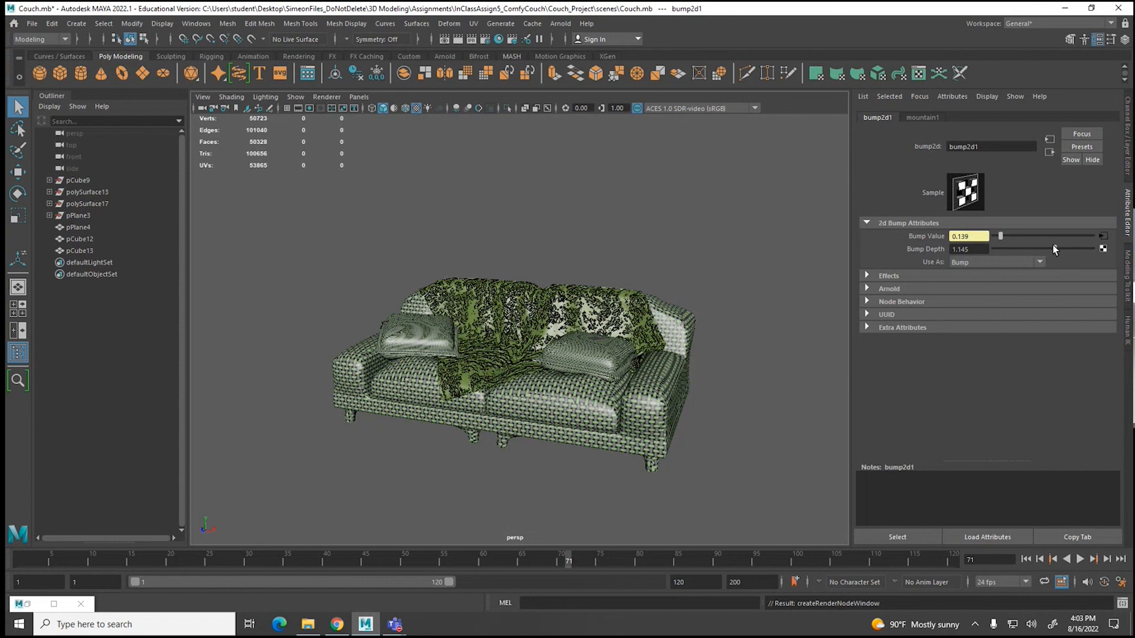
Step: Set the Repeat UV of the blanket's mountain bump texture to 6 by 6 and check the pattern up close
click(931, 120)
click(1049, 140)
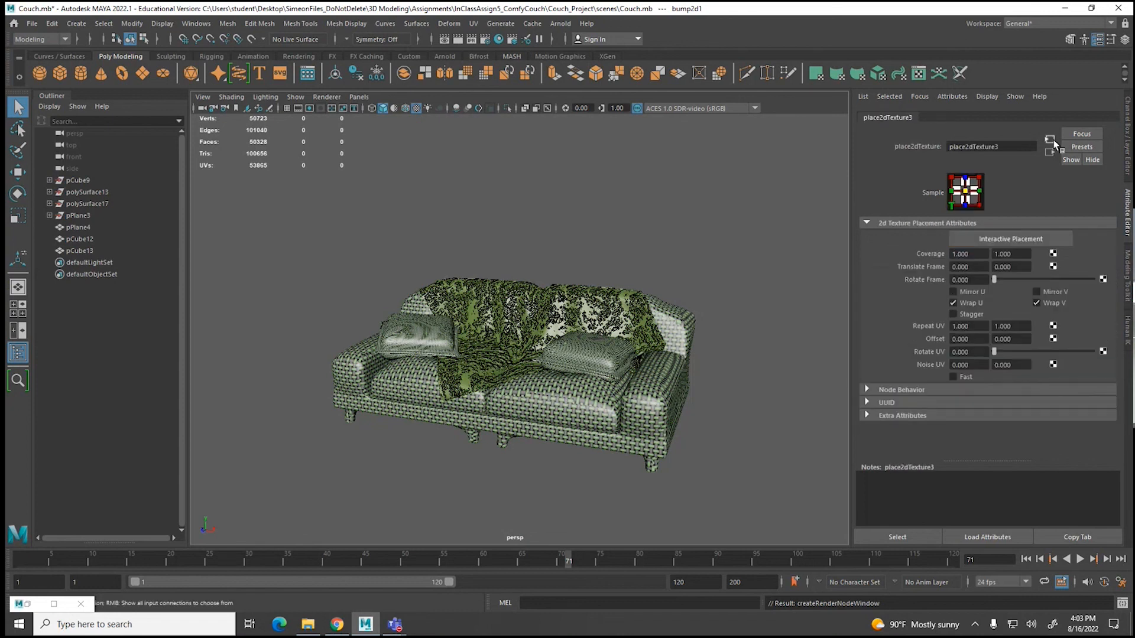
drag(978, 328, 912, 331)
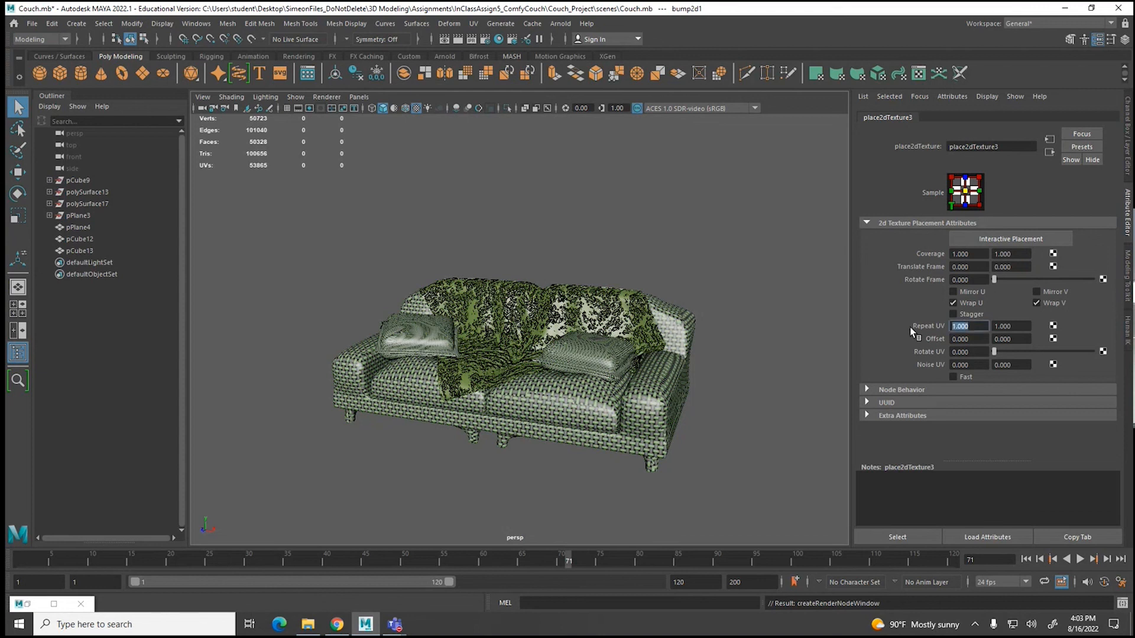
text(6)
click(1017, 328)
drag(1017, 328, 981, 329)
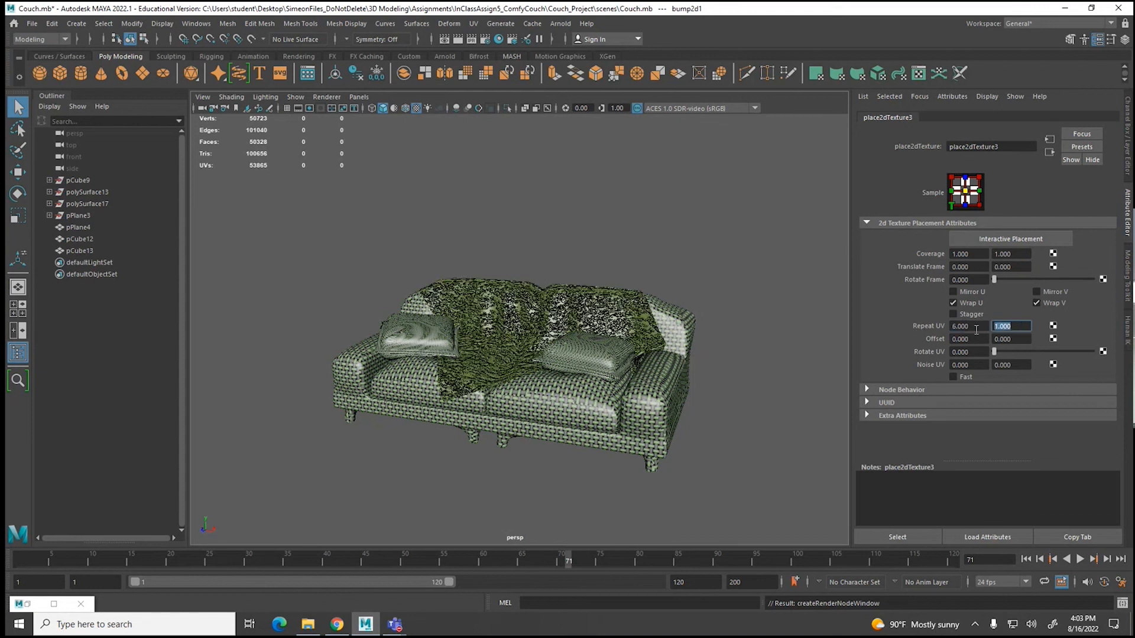
text(6)
key(Return)
click(721, 282)
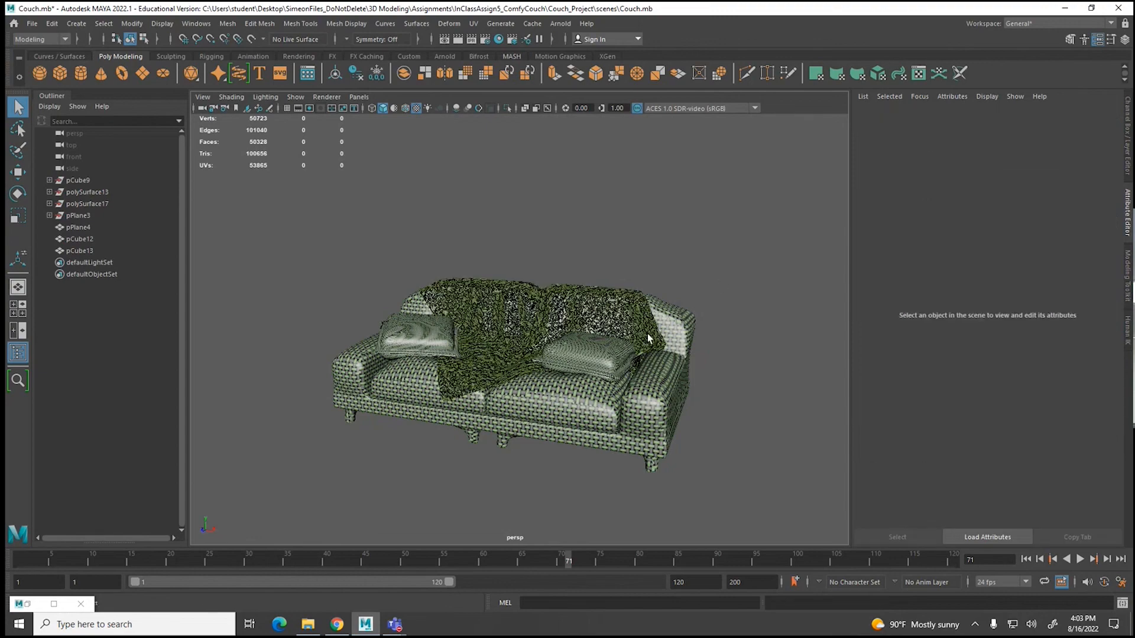
scroll(648, 333, up, 2)
scroll(649, 331, up, 6)
scroll(498, 329, down, 5)
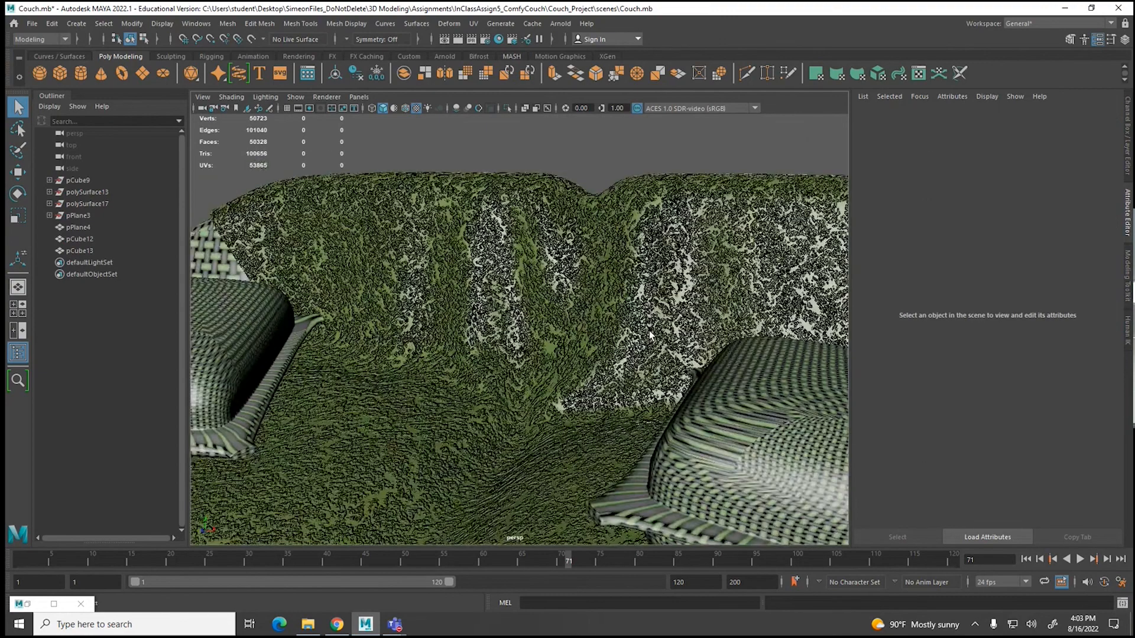
alt+drag(498, 330, 566, 324)
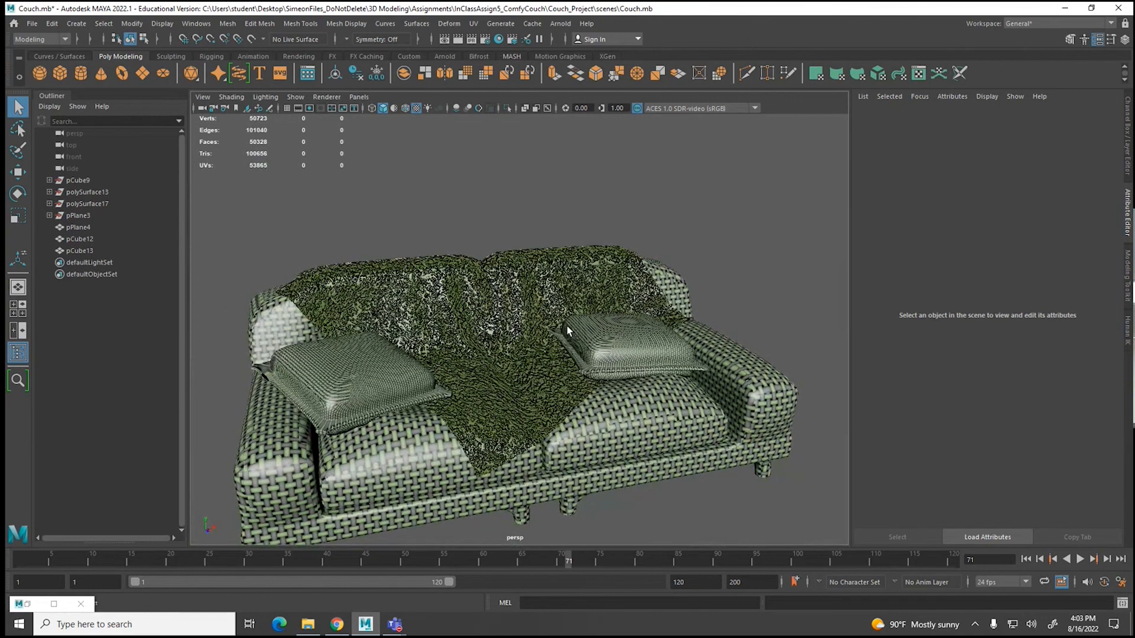
scroll(567, 324, down, 2)
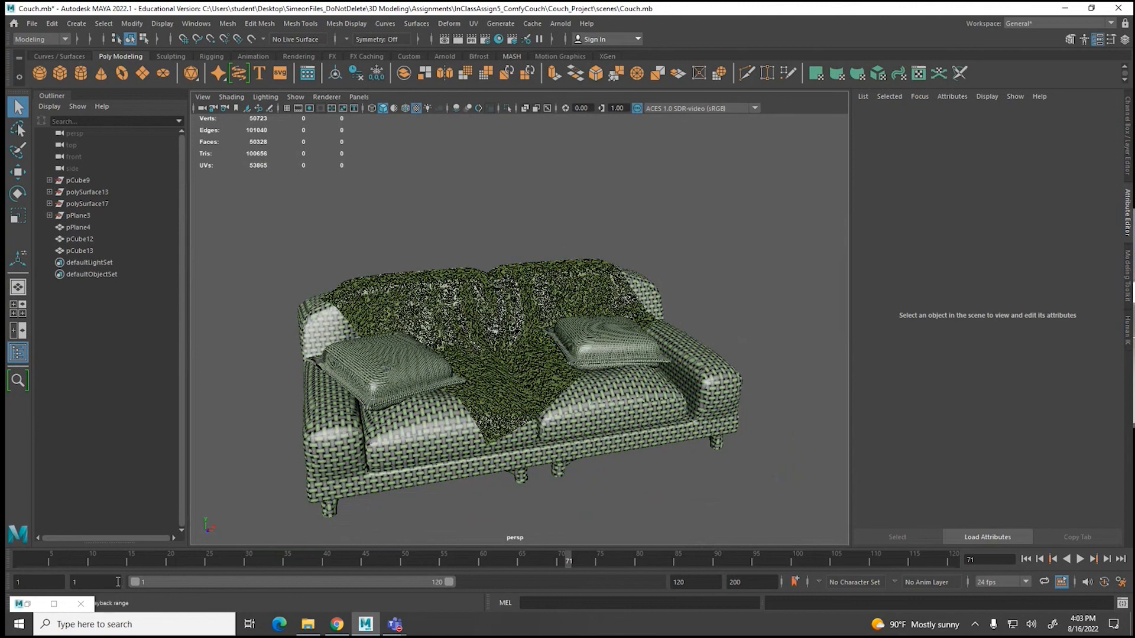
Step: Set the Repeat UV of blinn3's cloth1 texture to 135 by 135
click(27, 604)
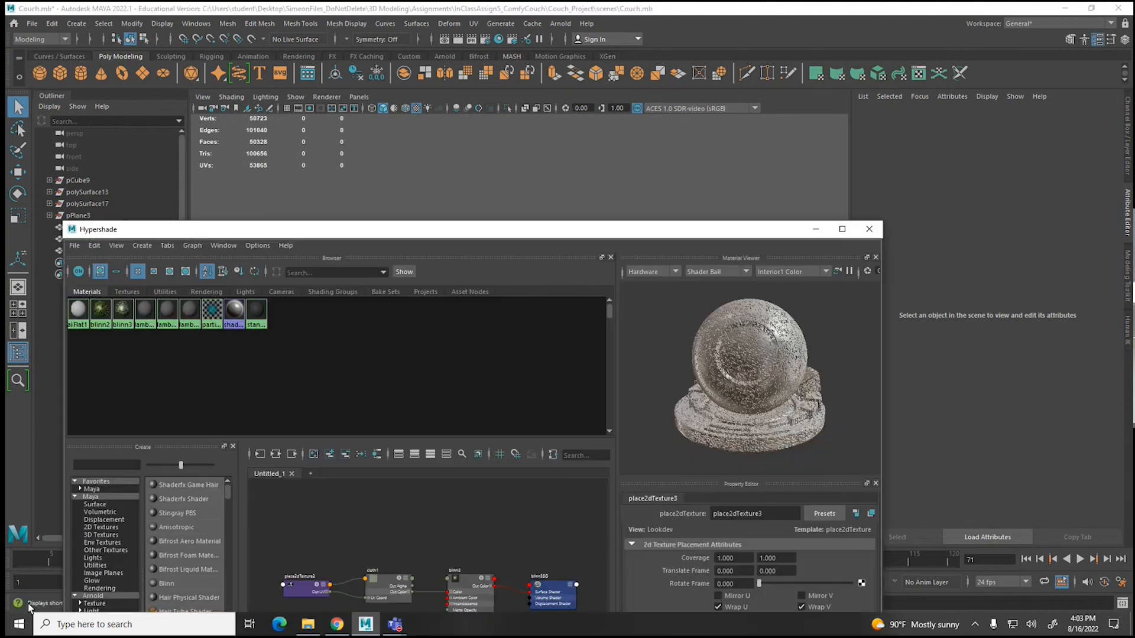
click(101, 310)
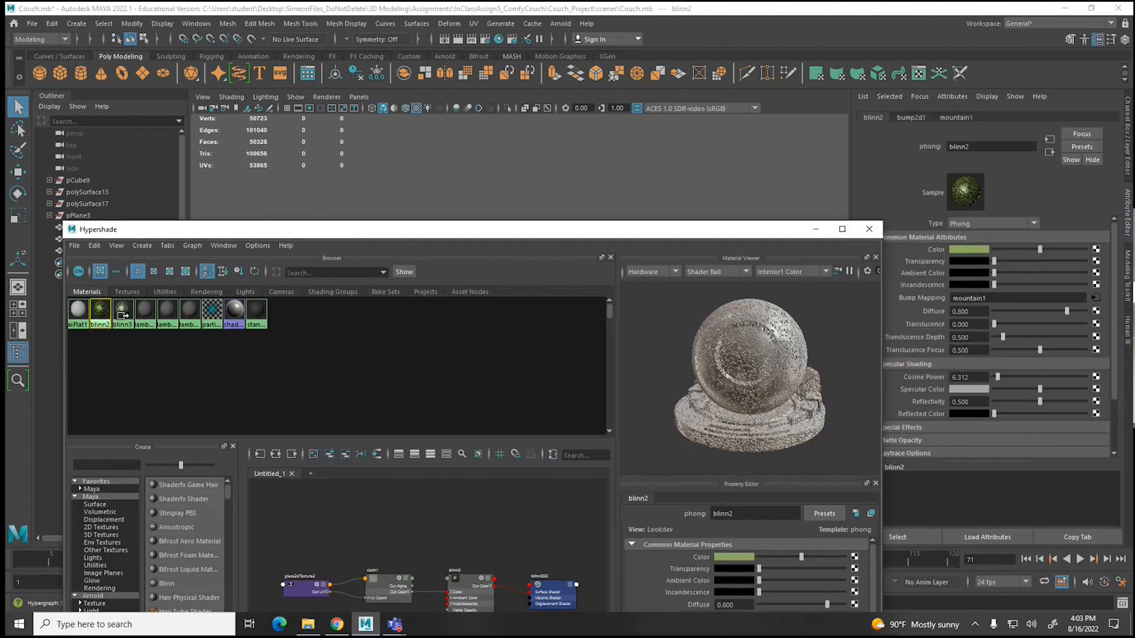
click(123, 313)
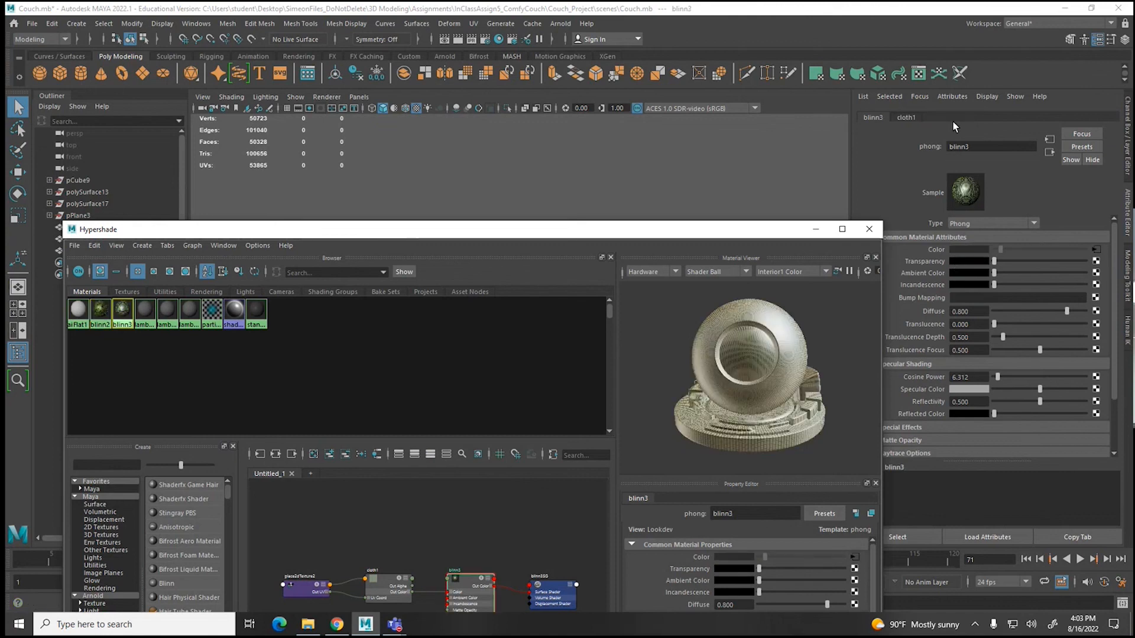
click(907, 118)
click(1050, 140)
click(976, 326)
drag(977, 325, 915, 331)
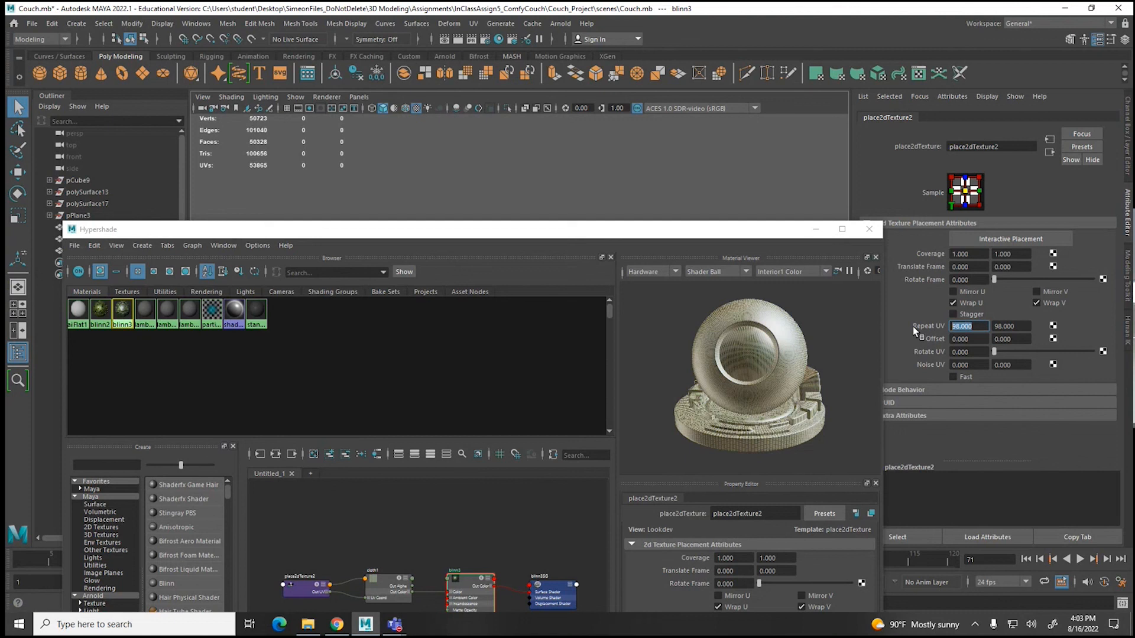
text(135)
drag(1017, 327, 971, 327)
text(135)
key(Return)
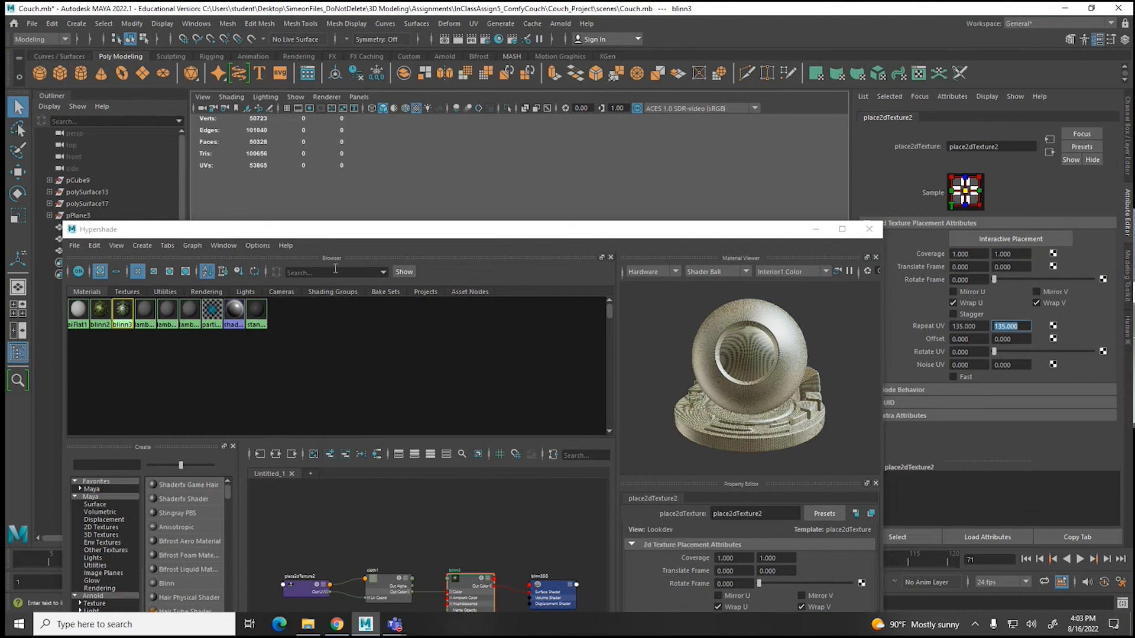
Step: Connect the cloth1 texture from blinn3's shading network to the material's bump mapping
drag(316, 224, 184, 133)
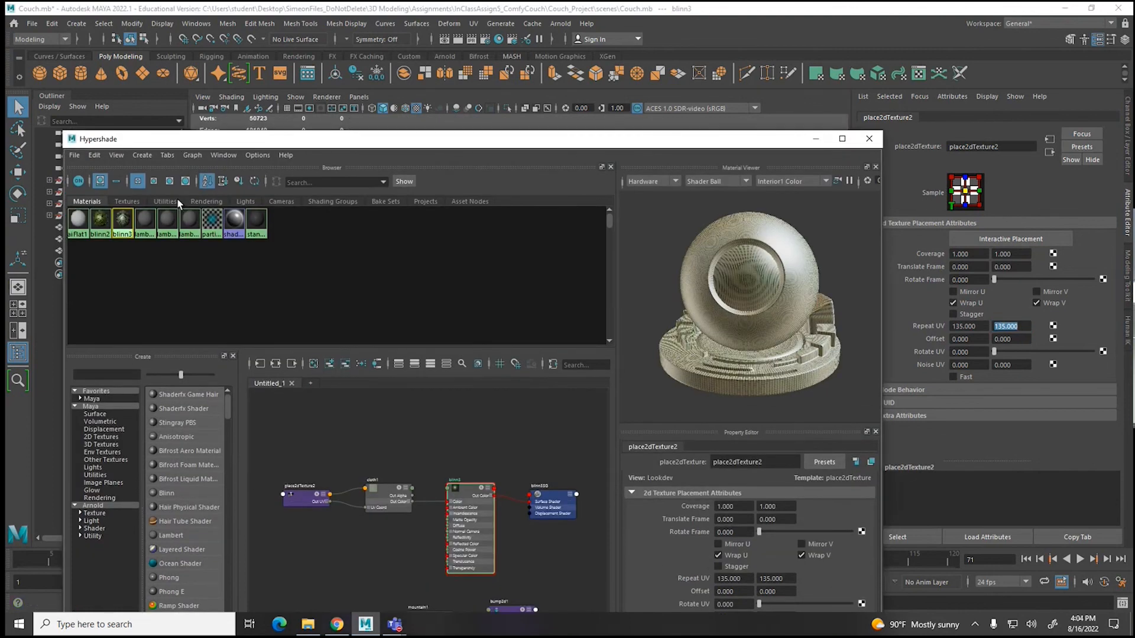
click(280, 364)
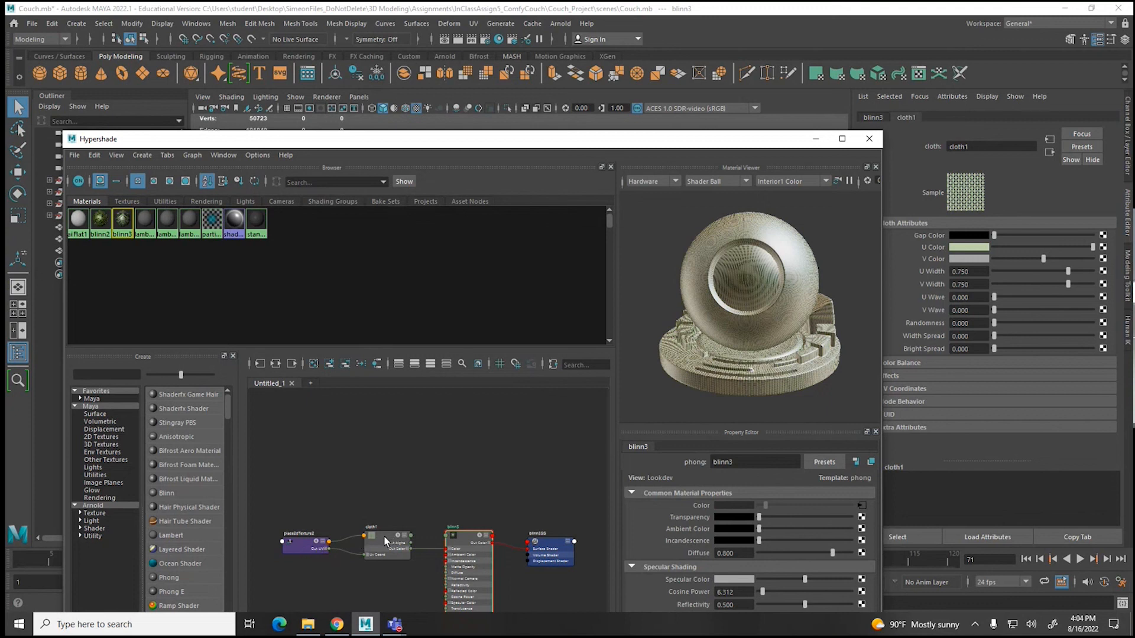
drag(387, 541, 384, 531)
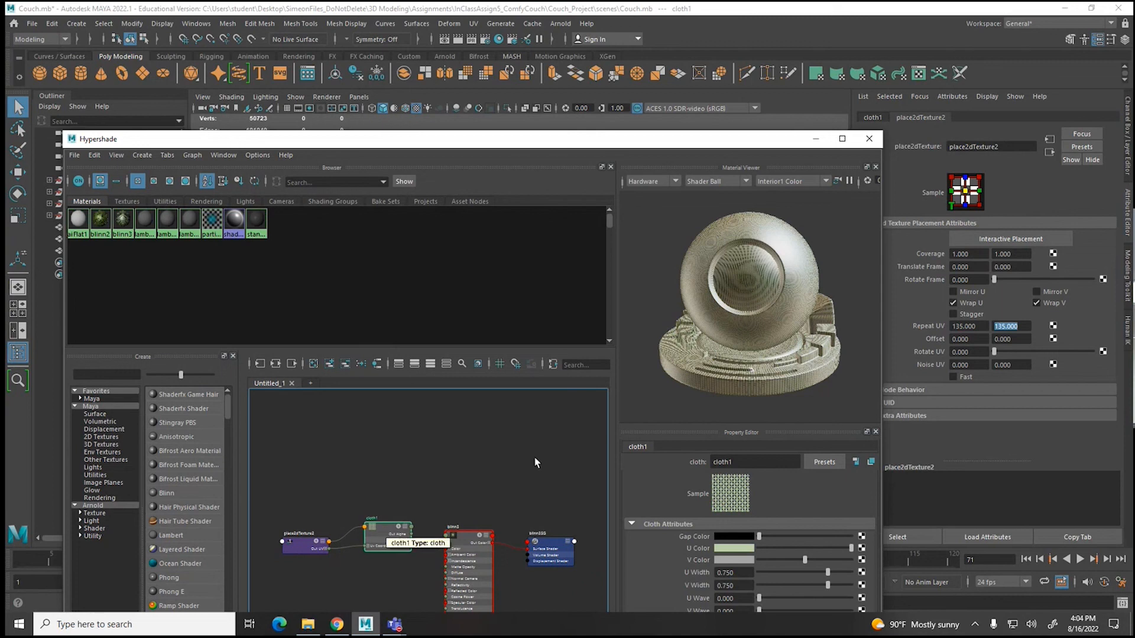
click(467, 537)
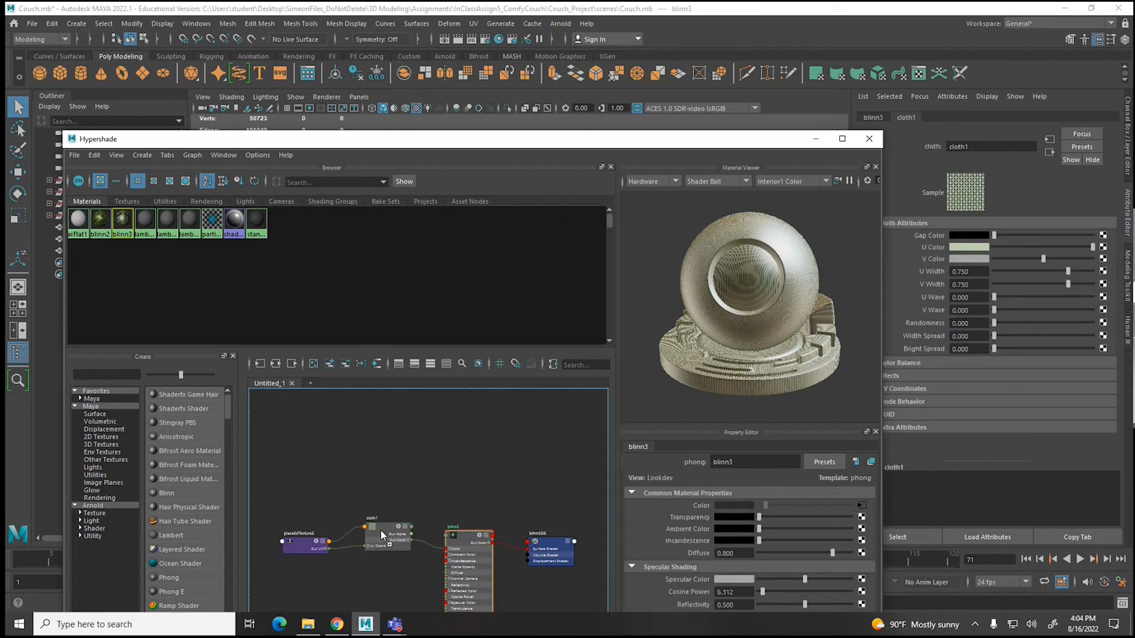
middle_drag(385, 528, 936, 299)
click(547, 540)
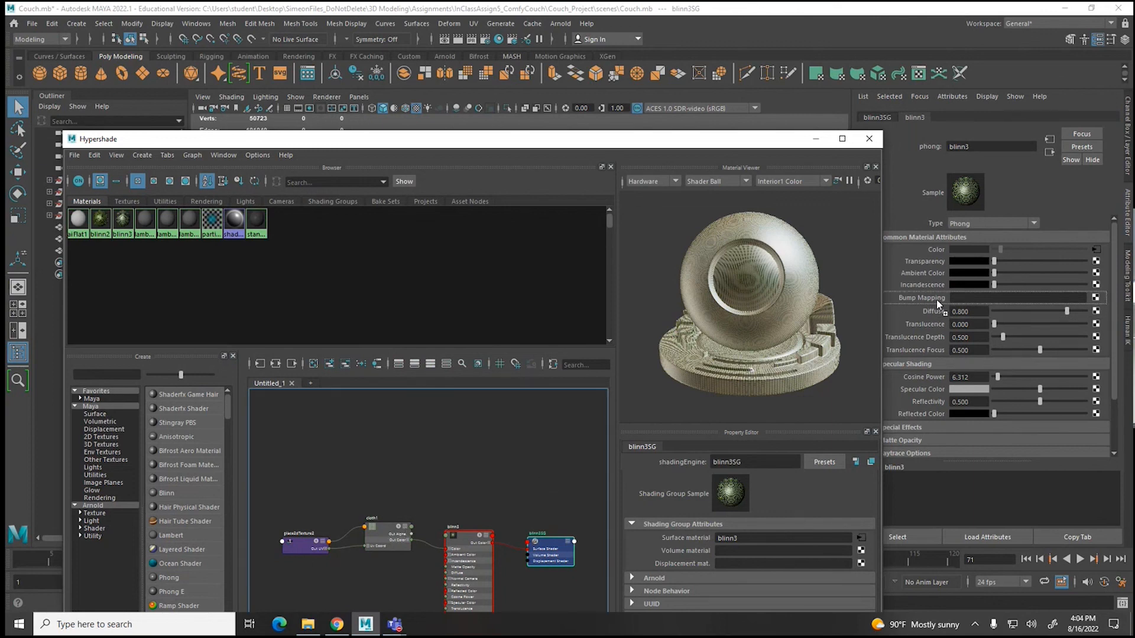
Step: Set the bump depth of blinn3's cloth bump to -0.120 and minimize the Hypershade
drag(1052, 238, 1047, 243)
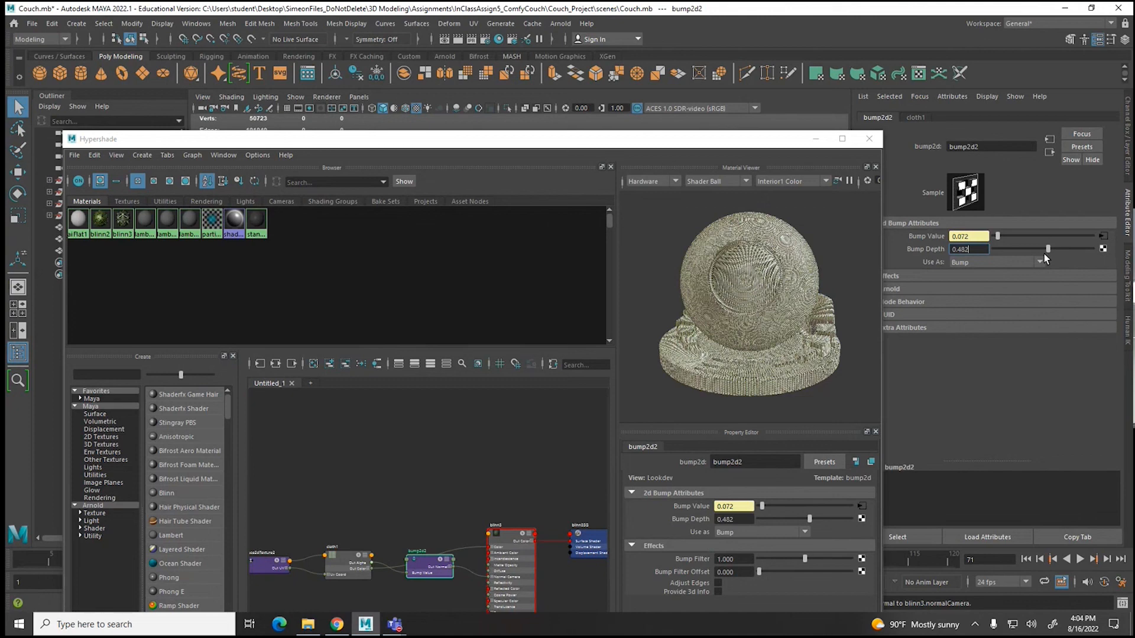
drag(1039, 247, 1041, 246)
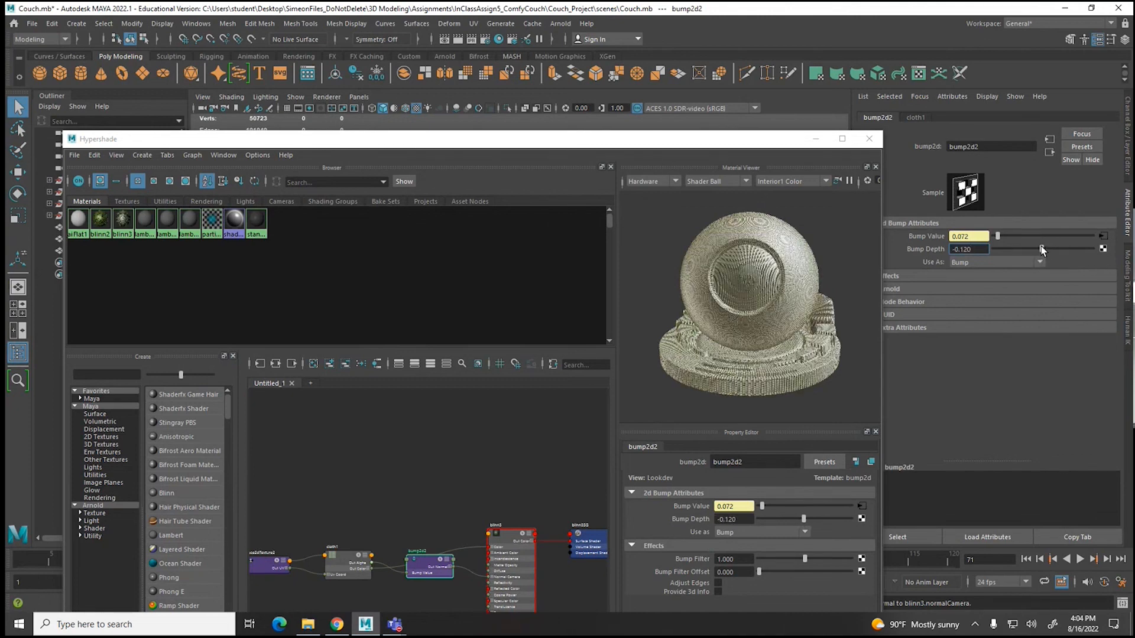
click(815, 140)
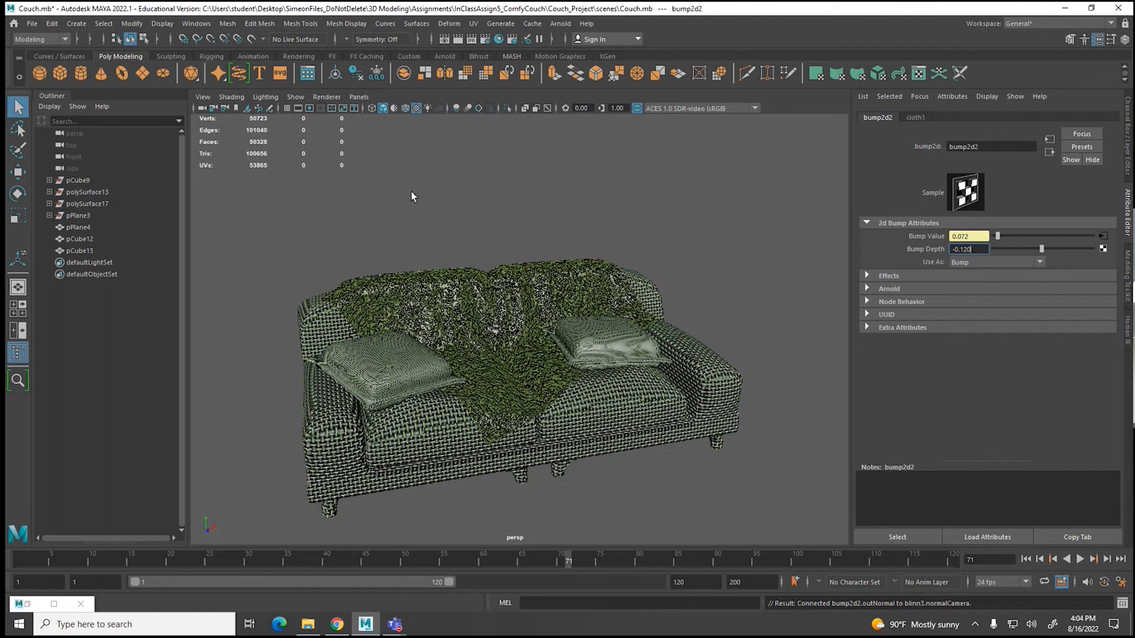
Step: Turn on viewport shadows and check the bumped couch and blanket from several angles
click(455, 108)
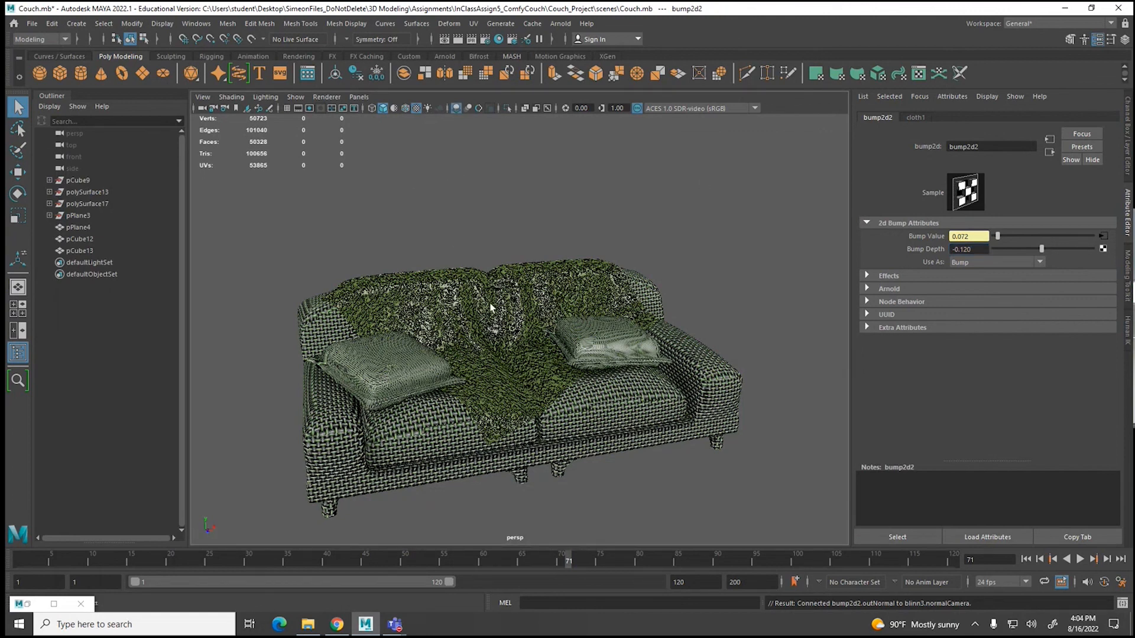
scroll(481, 342, up, 8)
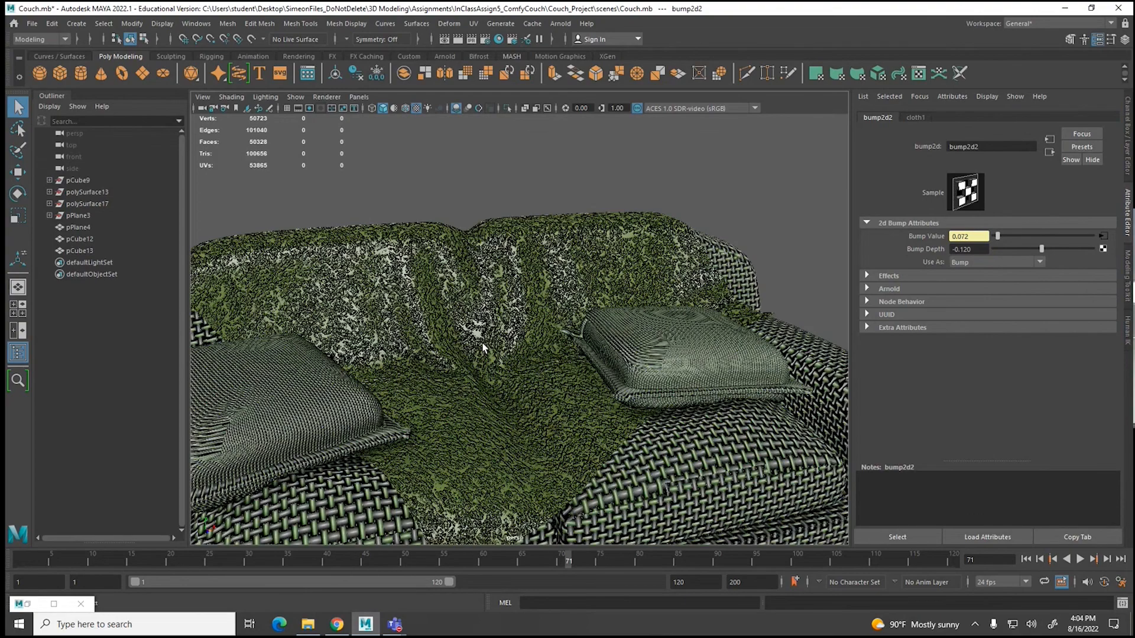
alt+drag(477, 394, 409, 361)
scroll(409, 361, down, 6)
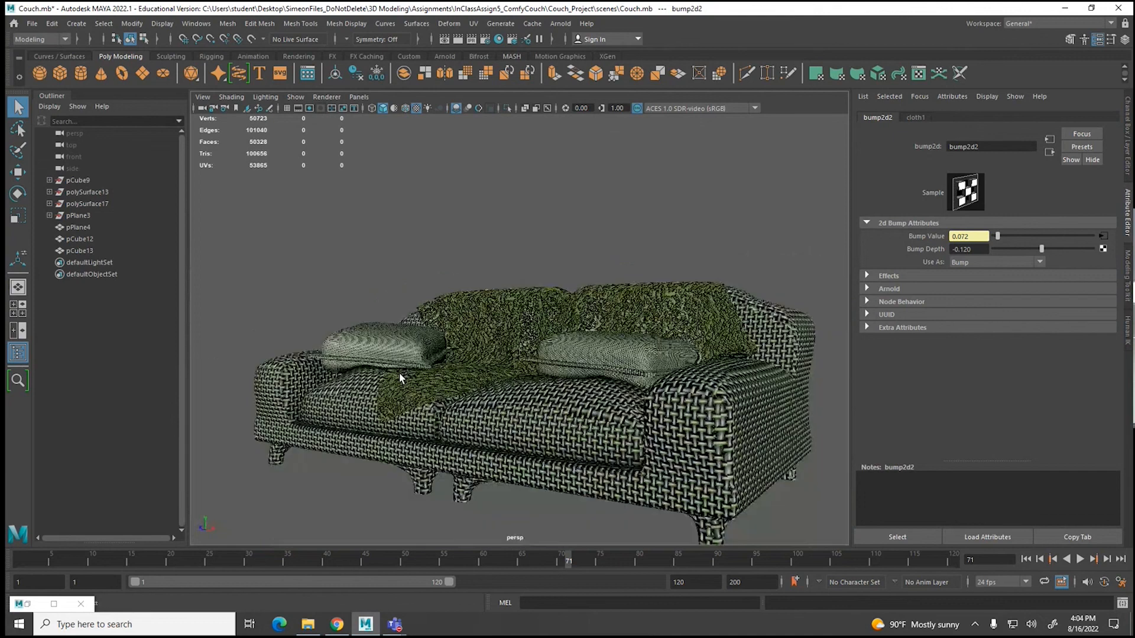
scroll(399, 378, down, 2)
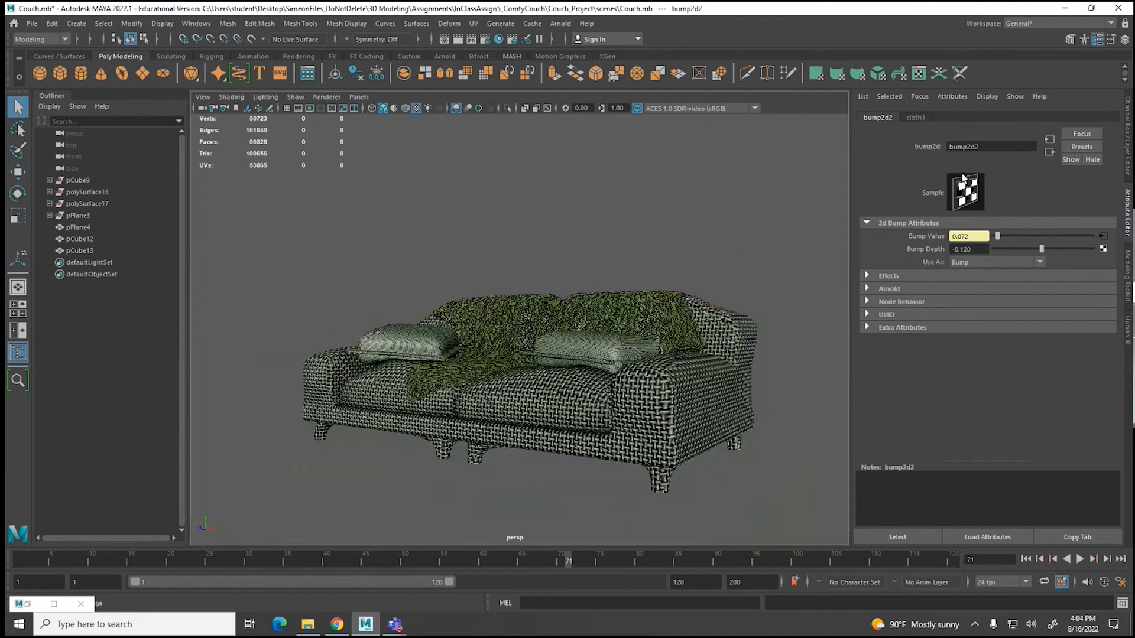
Step: Change the cloth1 texture's gap color to light gray and check the couch weave
click(916, 117)
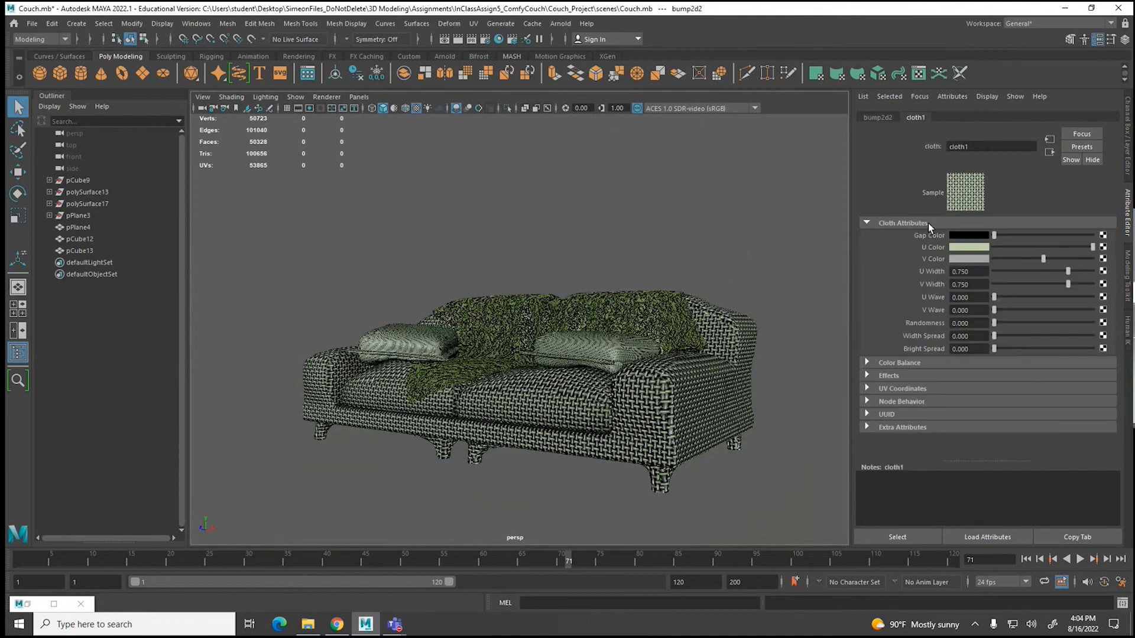
click(969, 239)
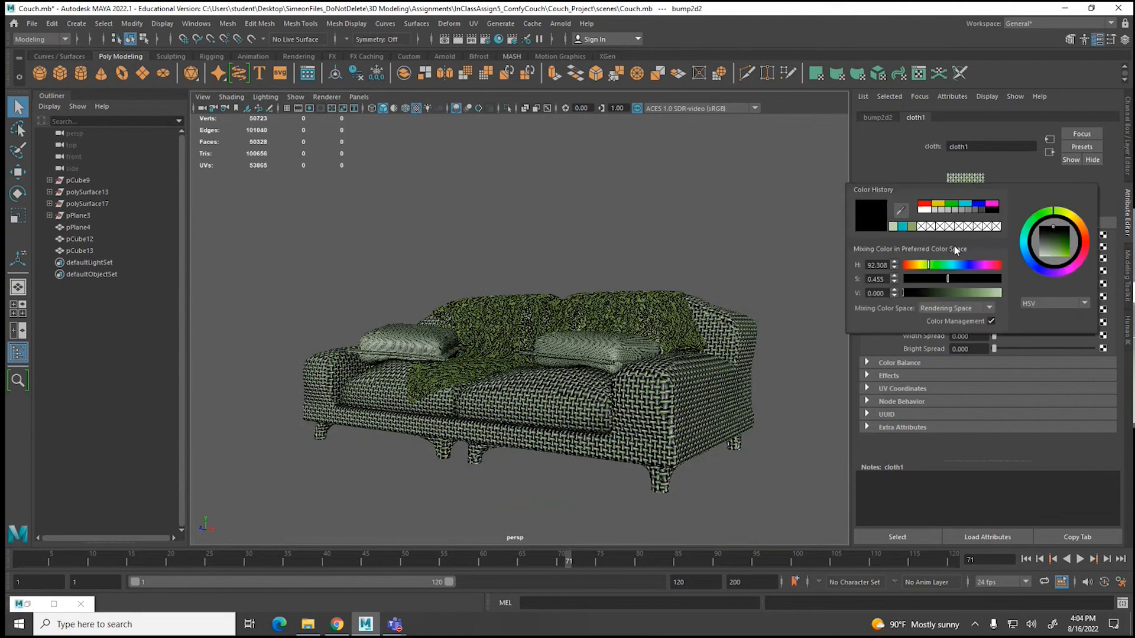
click(953, 211)
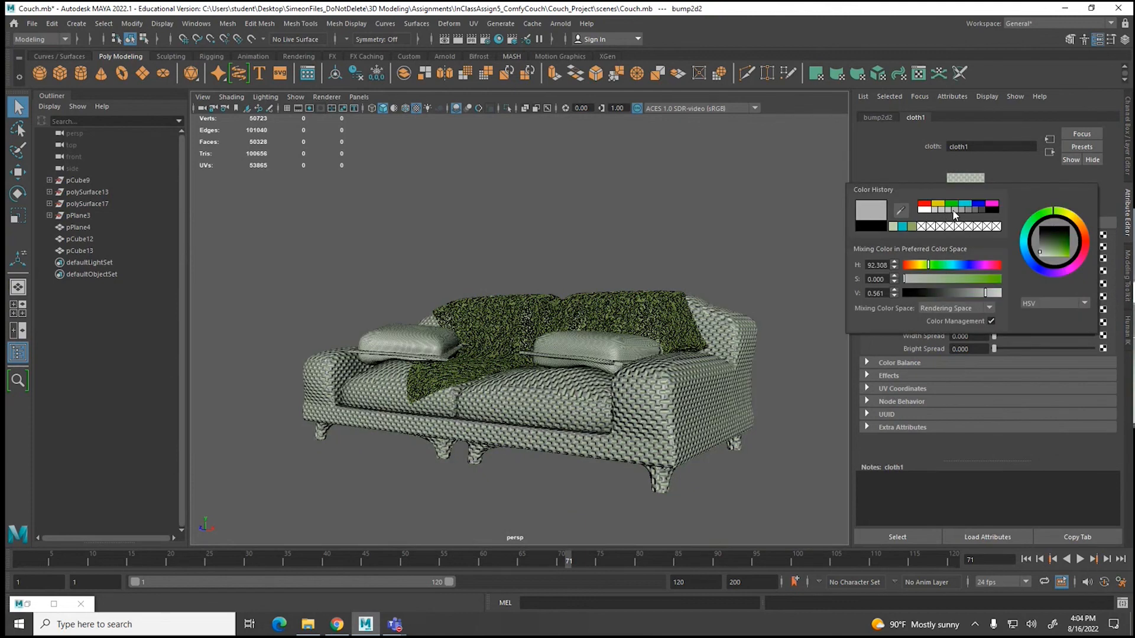
click(762, 237)
scroll(624, 371, up, 3)
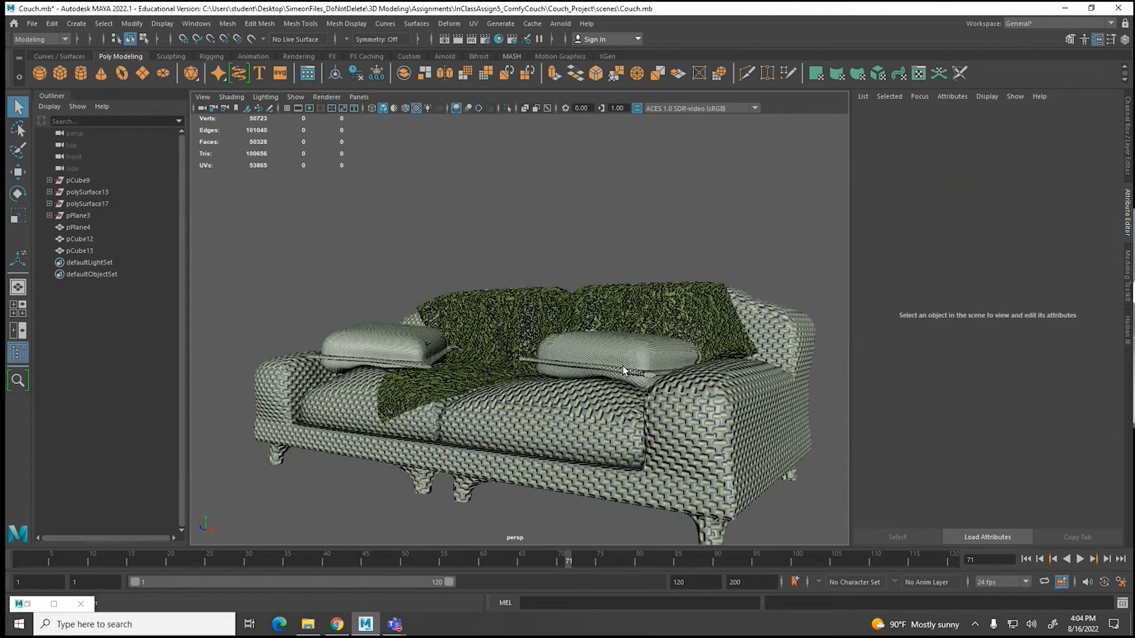
Step: Set the Repeat UV of the cloth1 texture's 2D placement to 240 by 240
scroll(623, 371, up, 1)
alt+drag(623, 370, 613, 413)
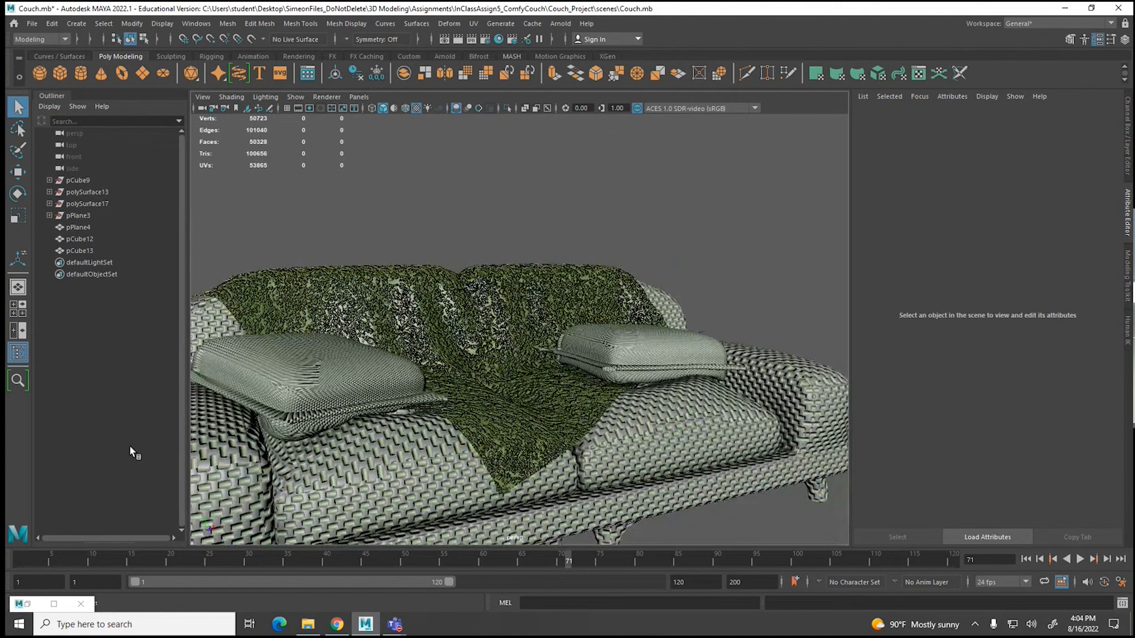
click(26, 603)
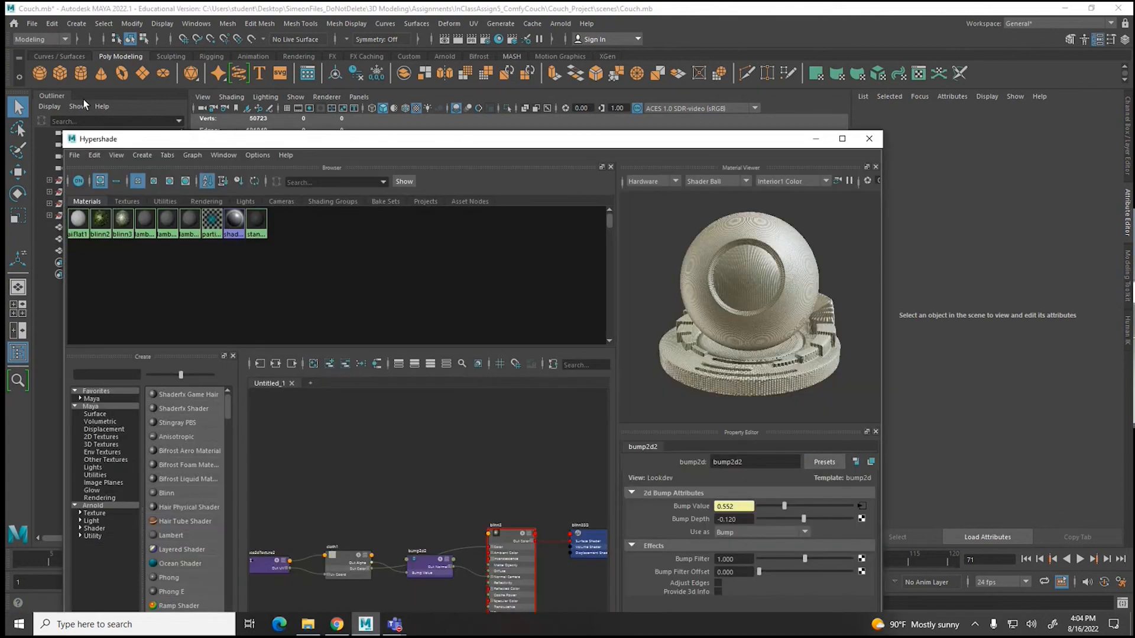
click(127, 221)
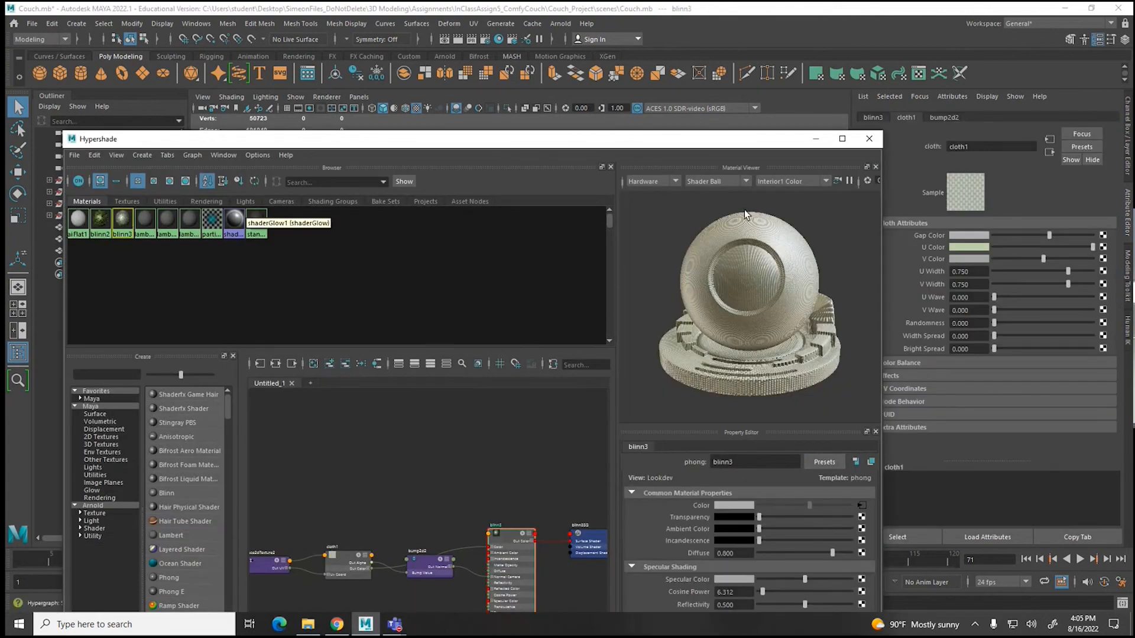
click(914, 116)
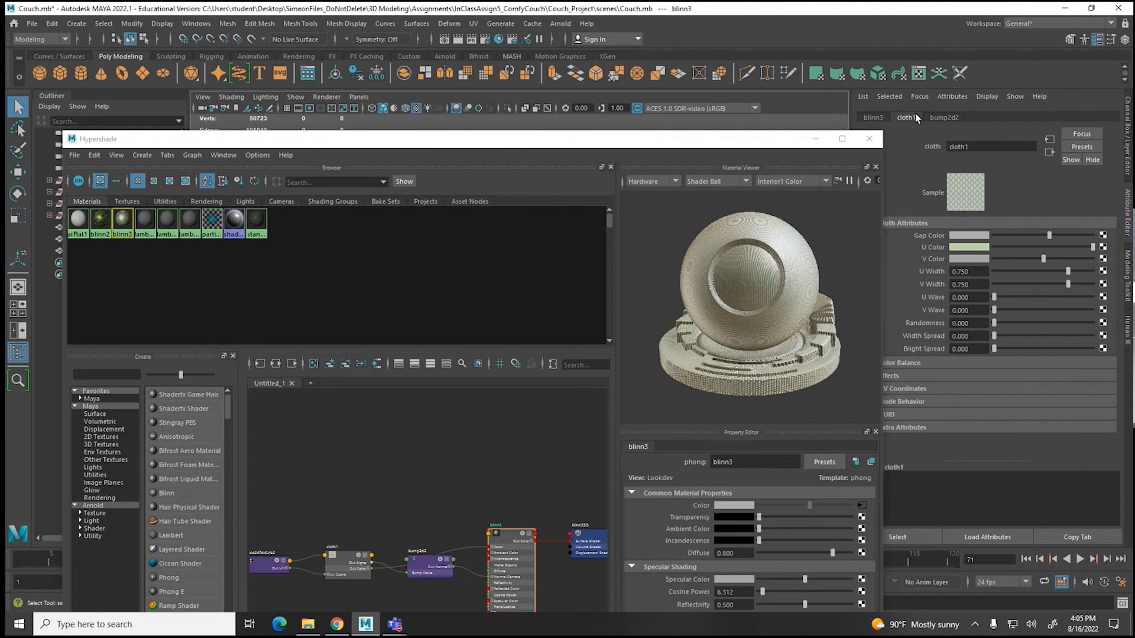
click(1050, 139)
drag(982, 325, 943, 321)
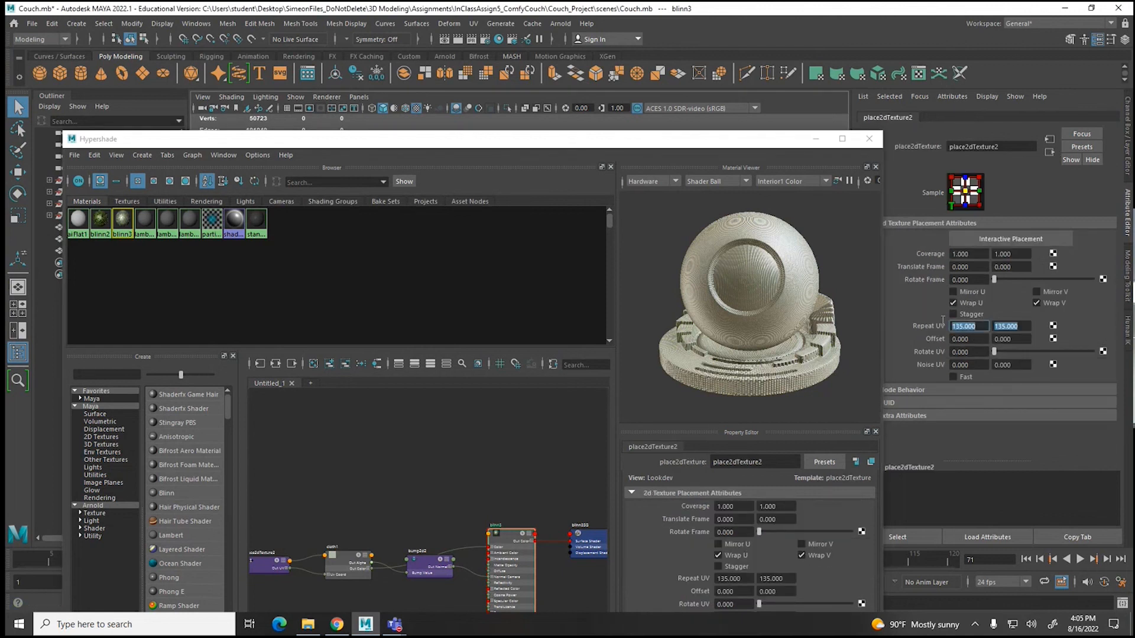
text(240)
drag(1022, 325, 992, 326)
text(240)
key(Return)
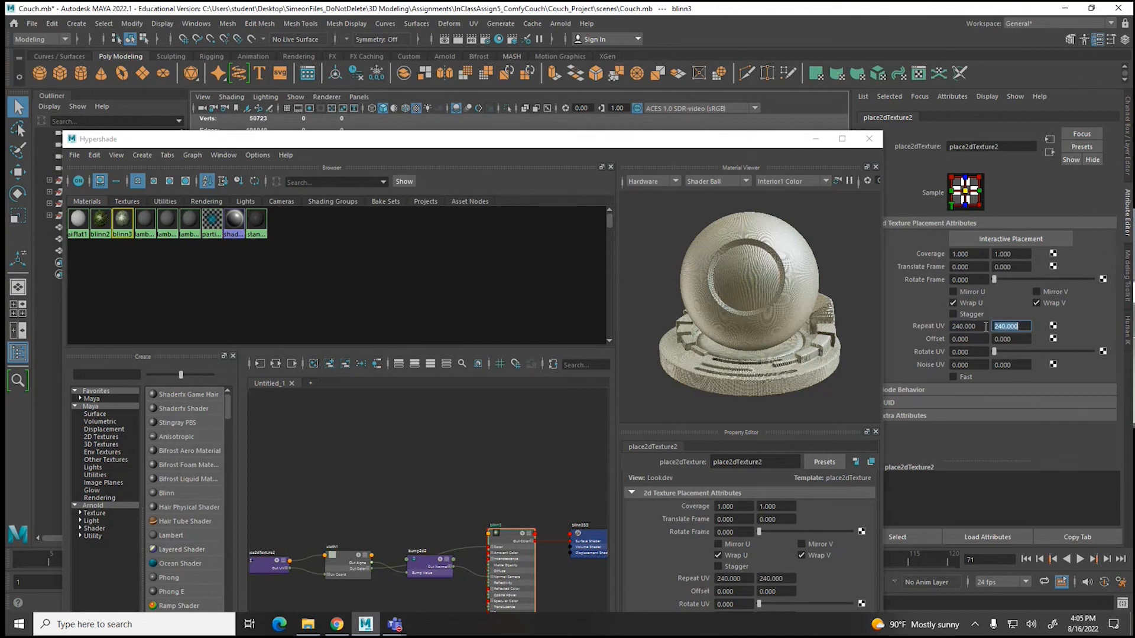
Step: Move the Hypershade clear of the couch, select the blinn2 material and save the scene
drag(339, 142, 390, 441)
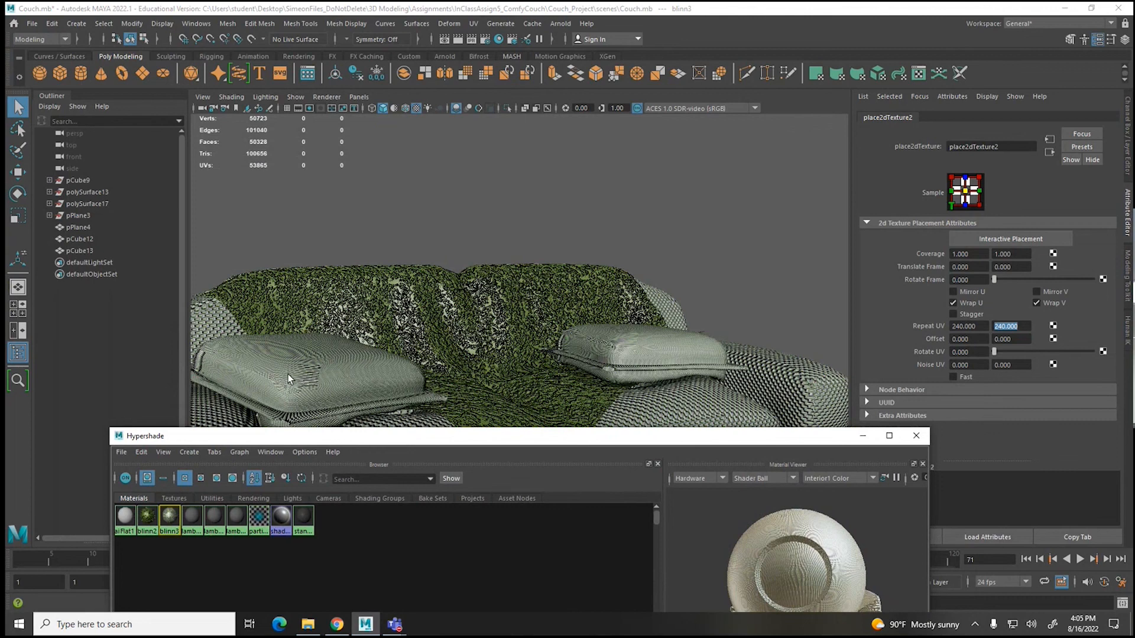
click(148, 523)
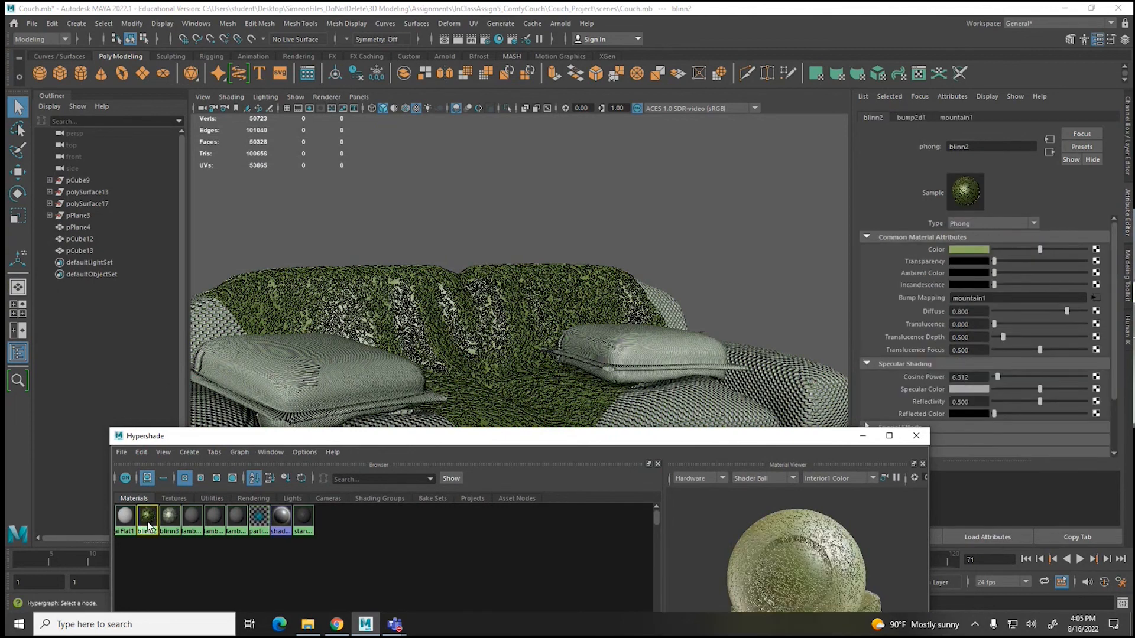
key(ctrl+s)
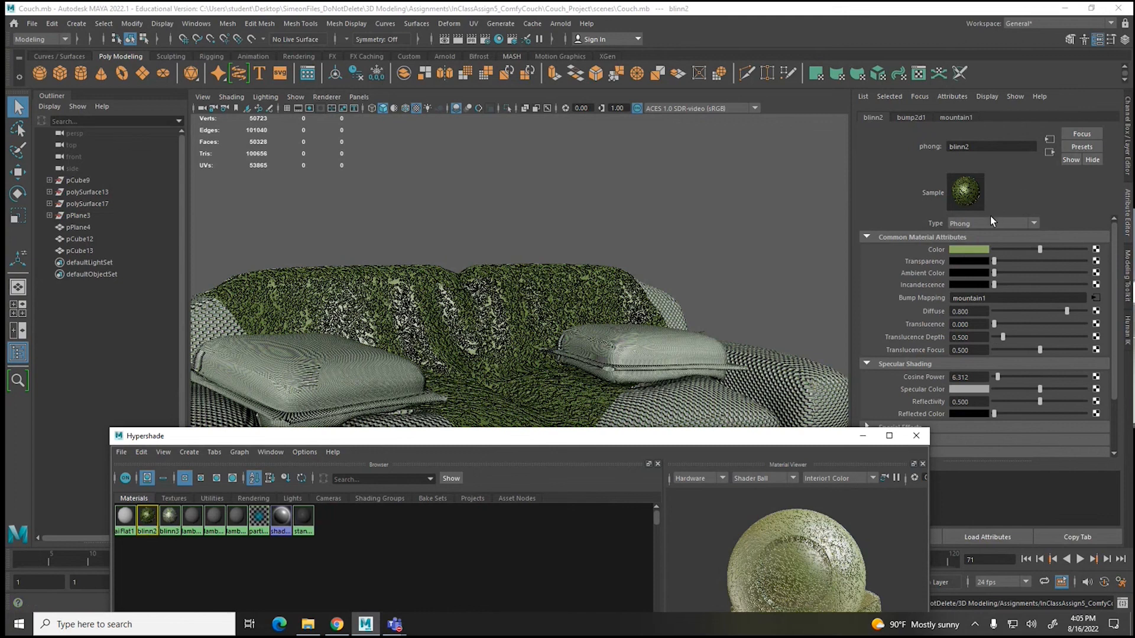
Step: Try an orange-brown transparency color on the blinn2 blanket material and revert it
click(972, 251)
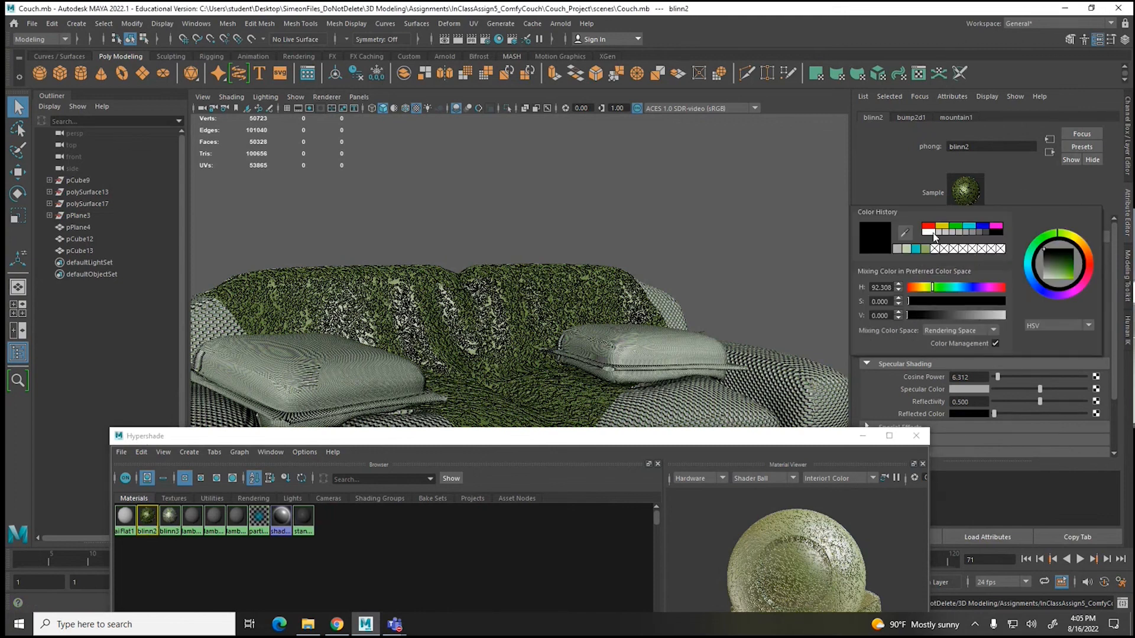
click(913, 289)
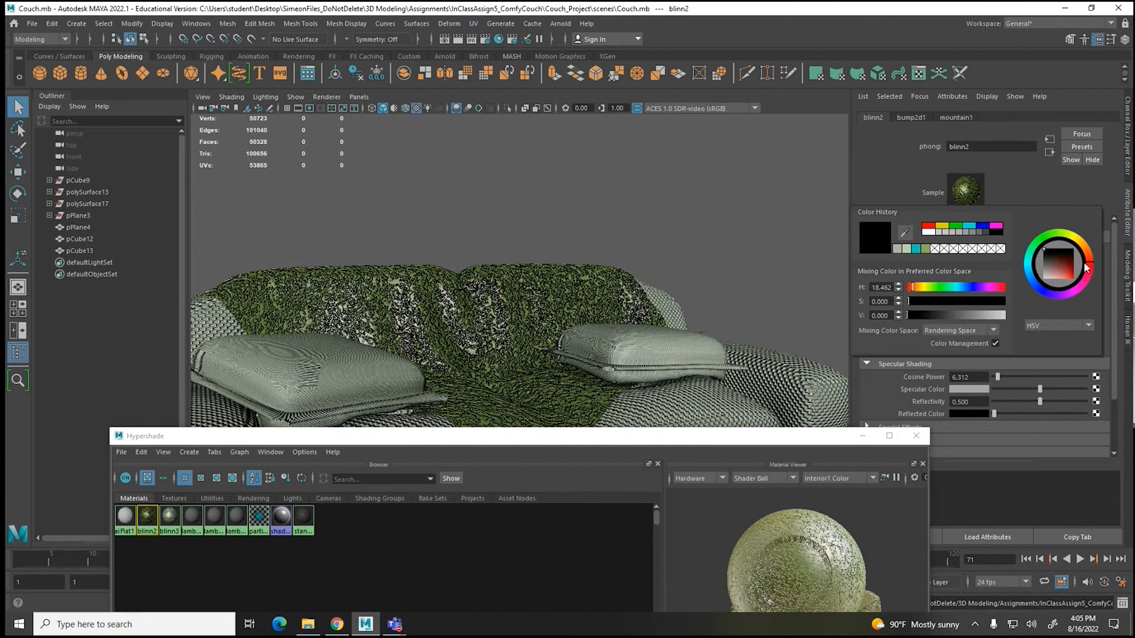
click(1063, 269)
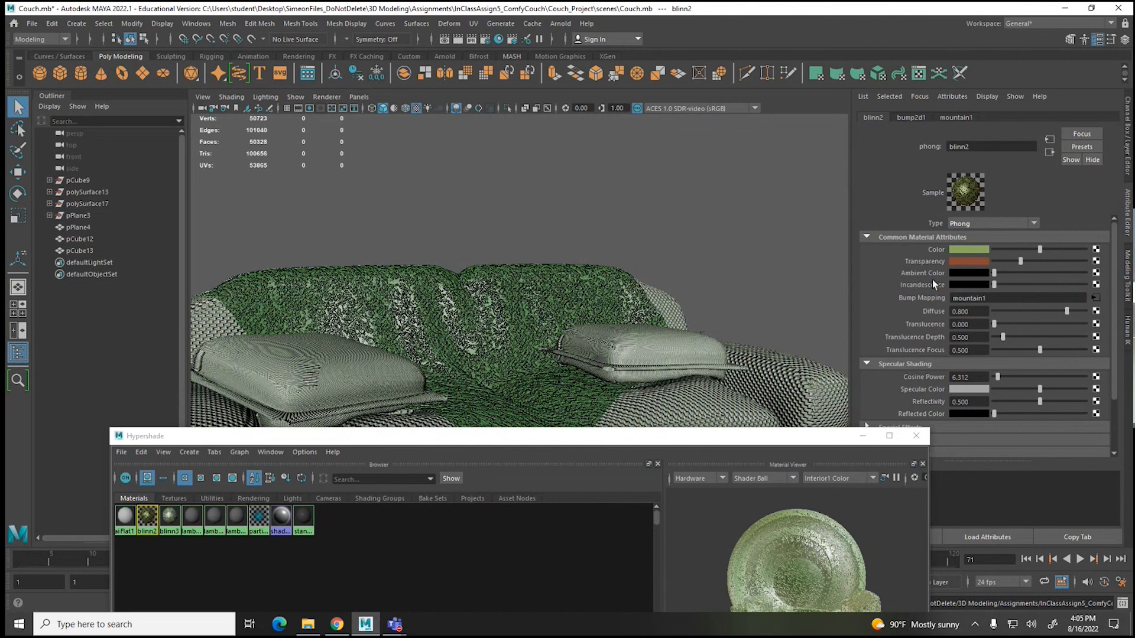
drag(995, 264, 985, 264)
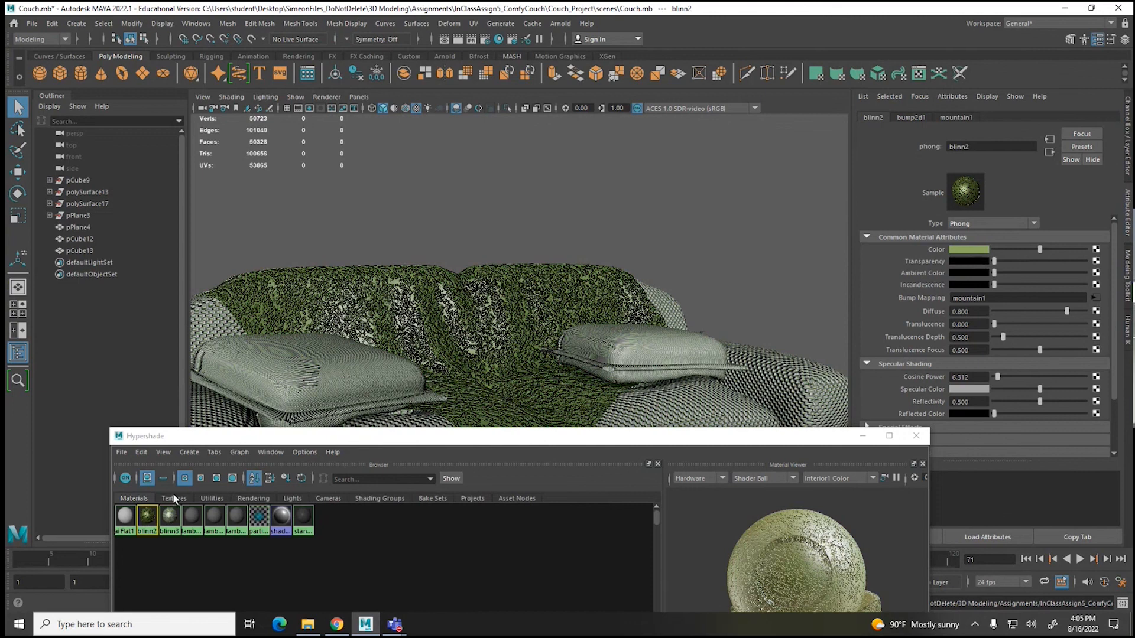
Step: Duplicate the blinn2 material and set the copy's color to burnt orange
click(148, 522)
key(ctrl+d)
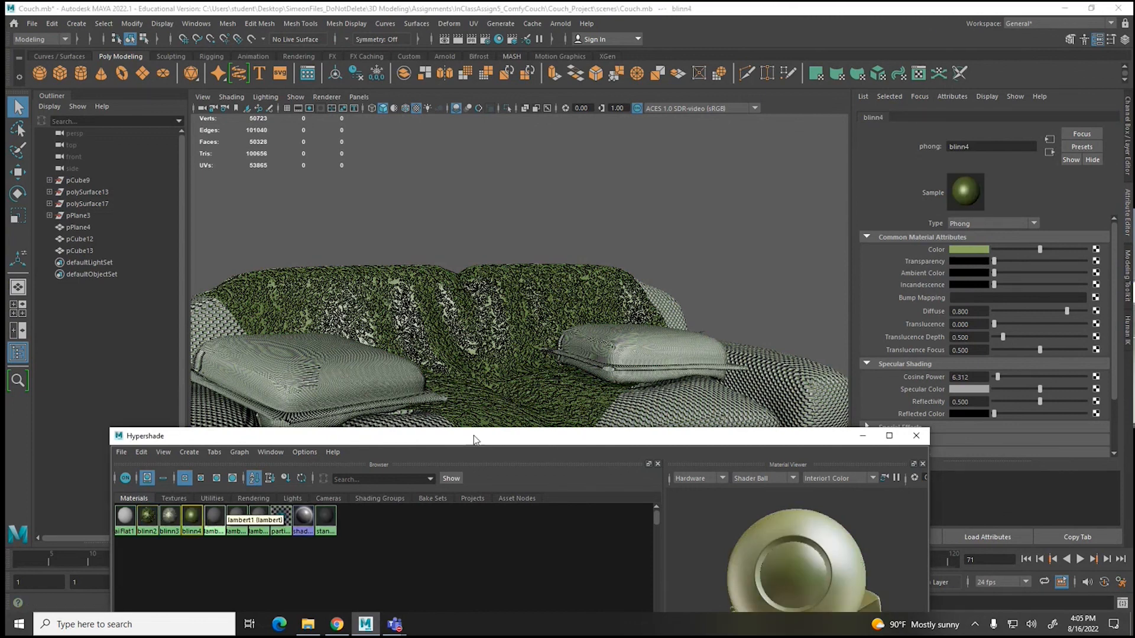
click(961, 249)
drag(1080, 239, 1053, 270)
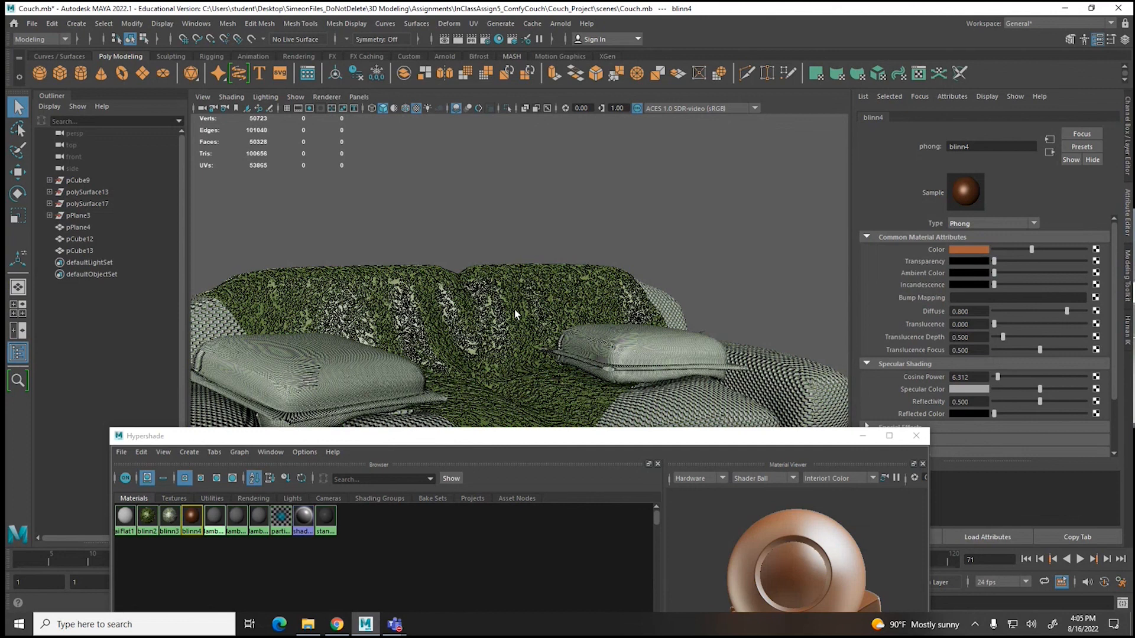
Step: Assign the burnt-orange blinn4 material to both pillows, pCube12 and pCube13
click(338, 379)
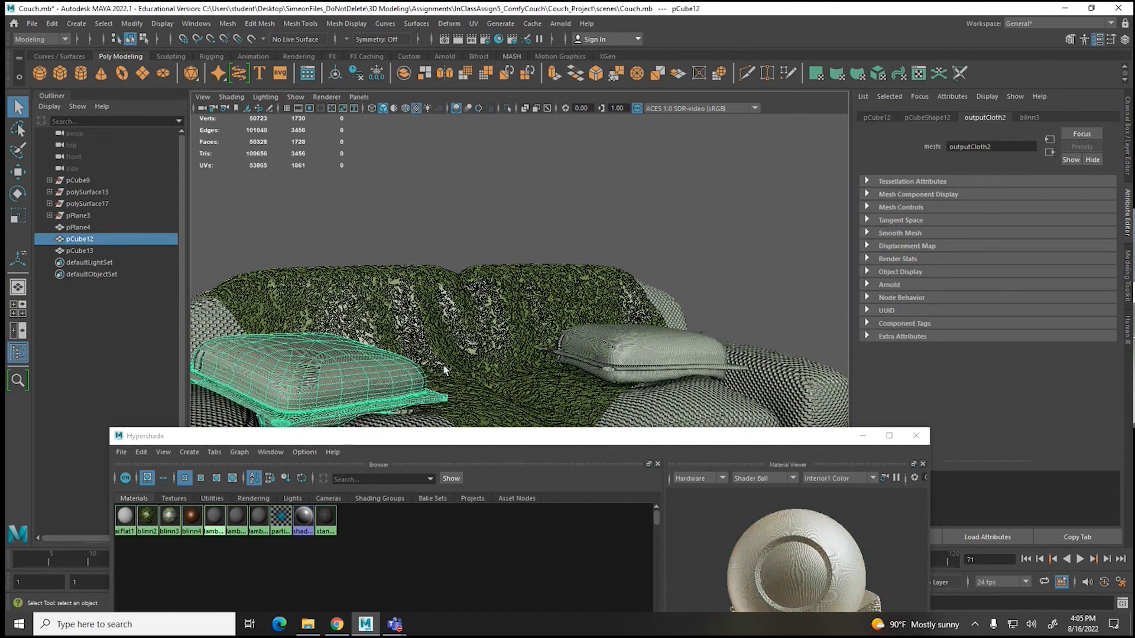
shift+click(615, 348)
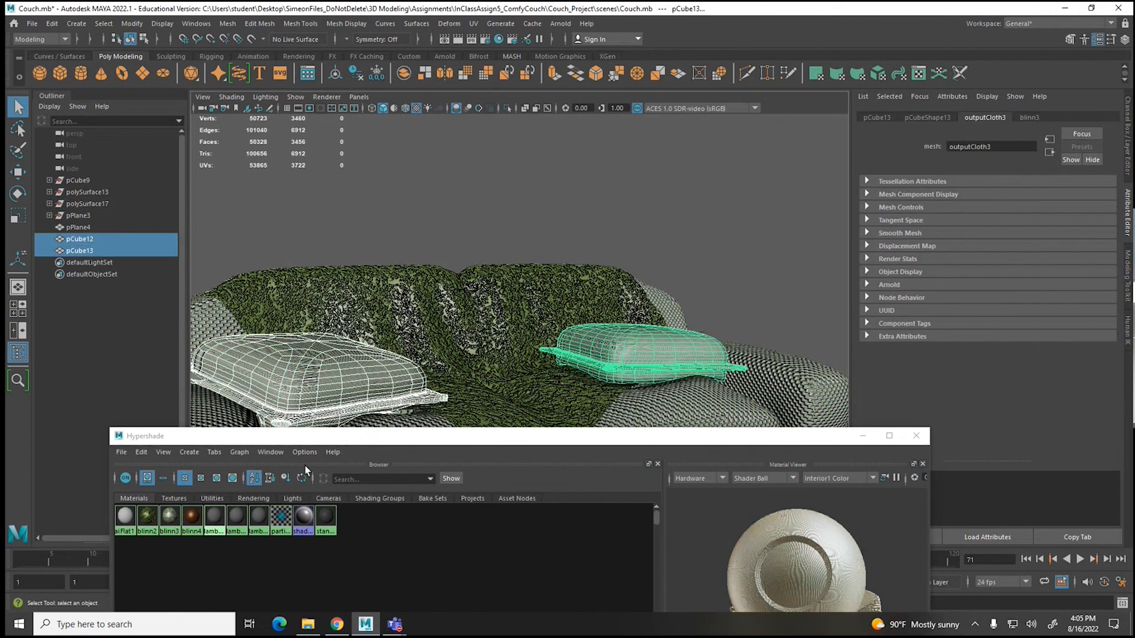
right_click(193, 514)
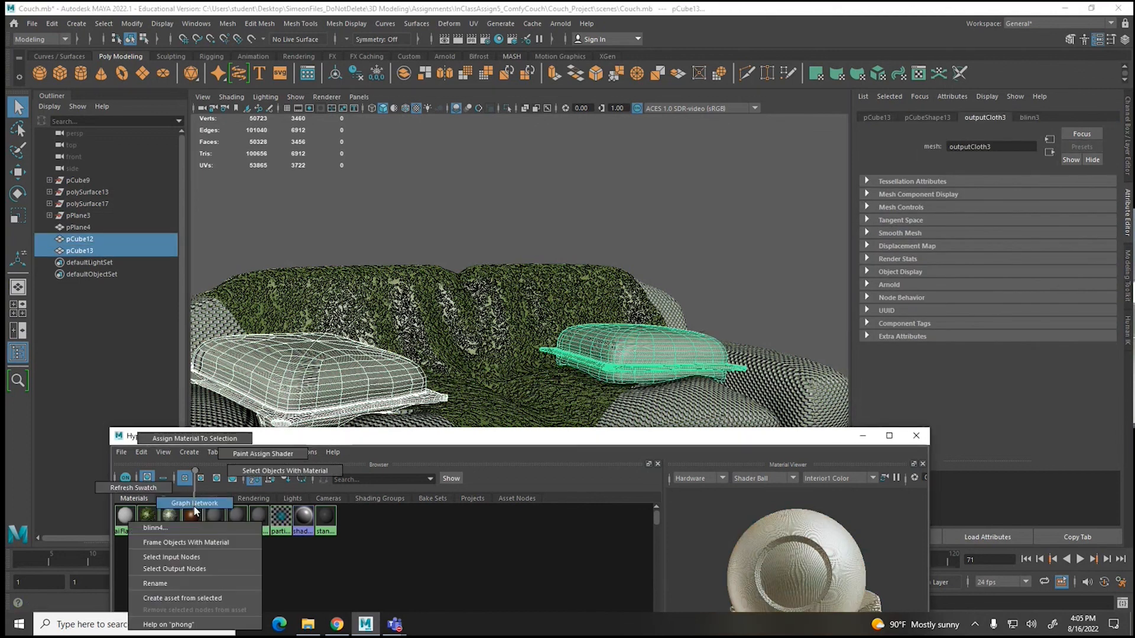
click(197, 440)
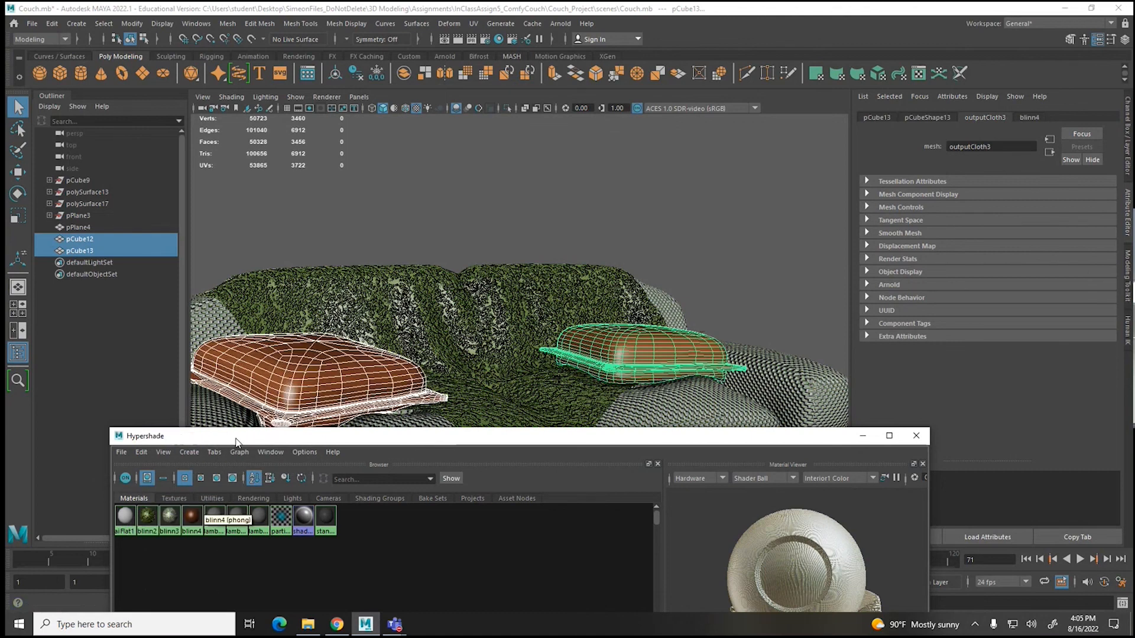
Step: Connect the existing cloth1 texture to blinn4's bump mapping and minimize the Hypershade
drag(231, 443, 215, 264)
click(175, 338)
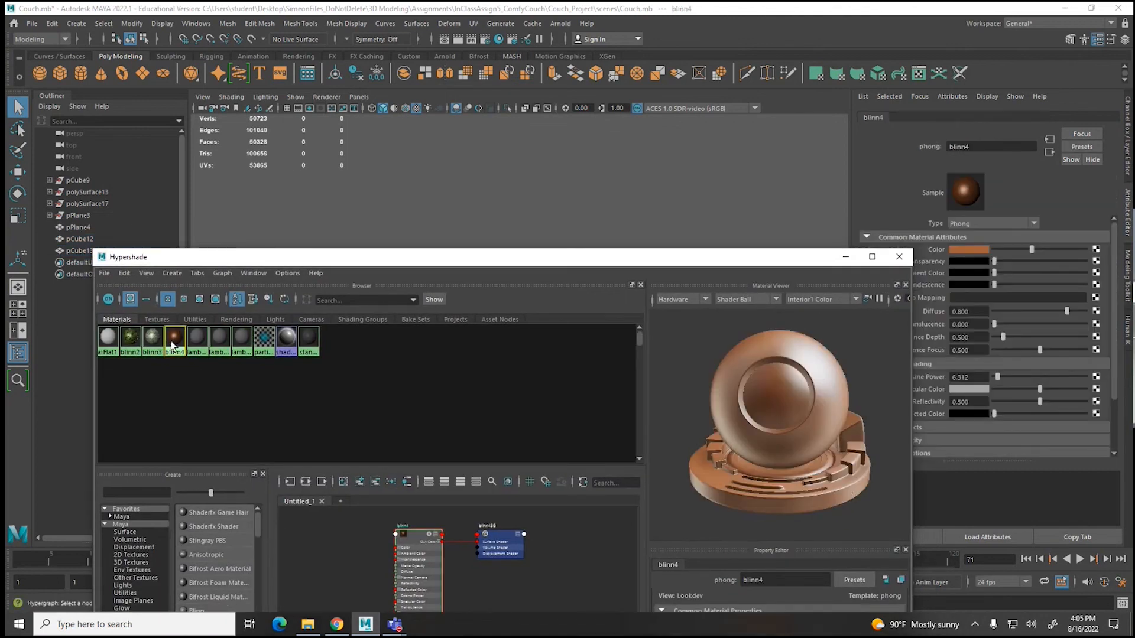
click(306, 484)
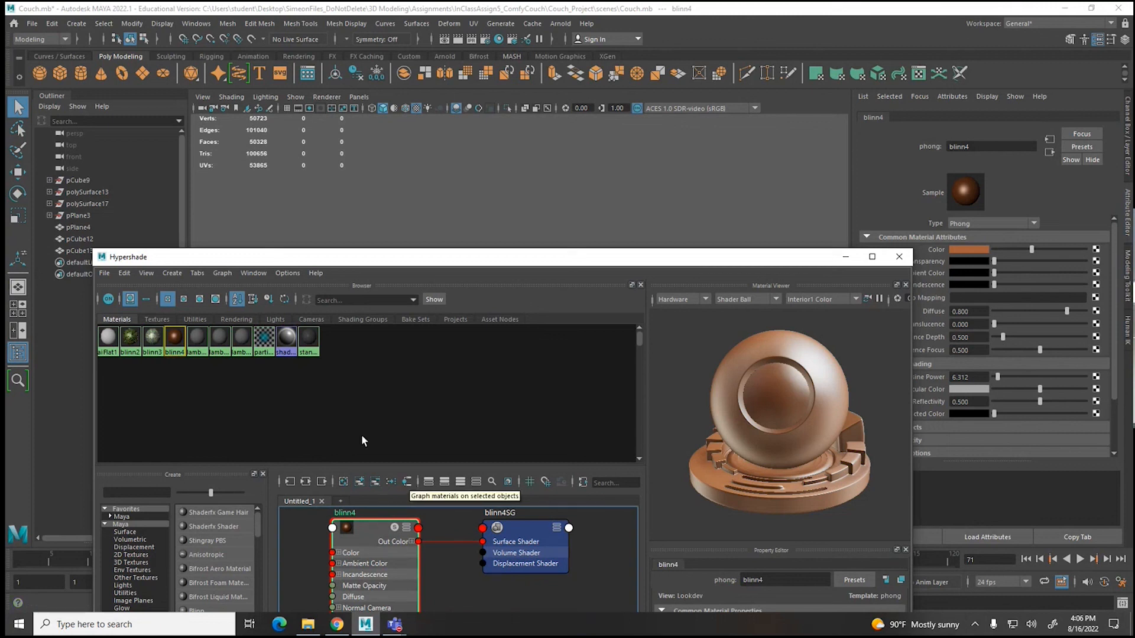
click(154, 339)
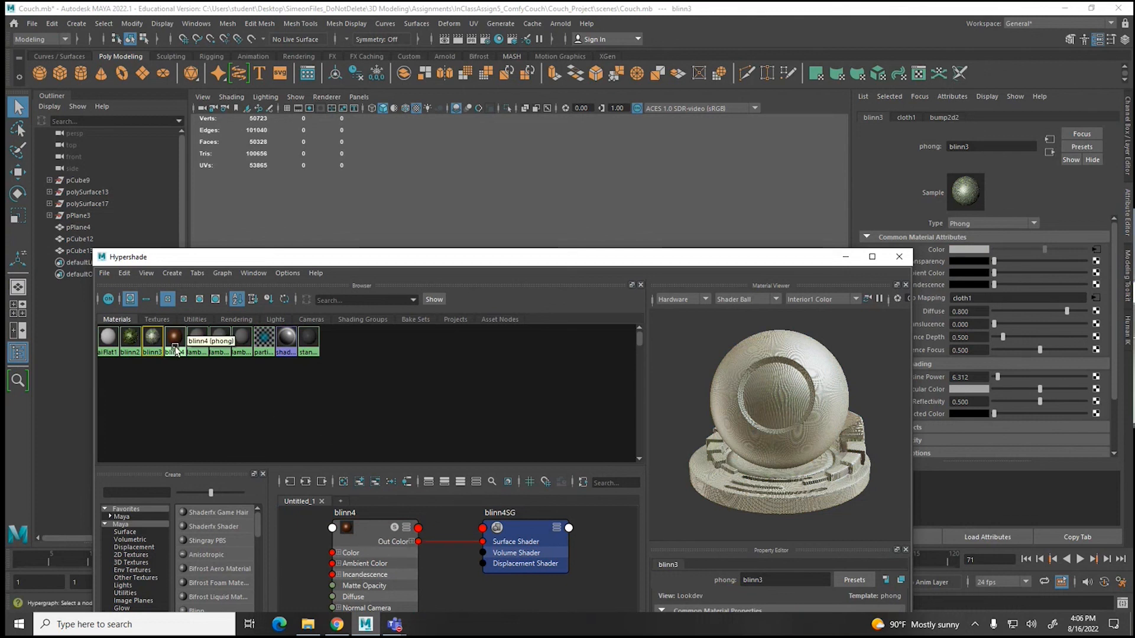
click(165, 322)
click(153, 320)
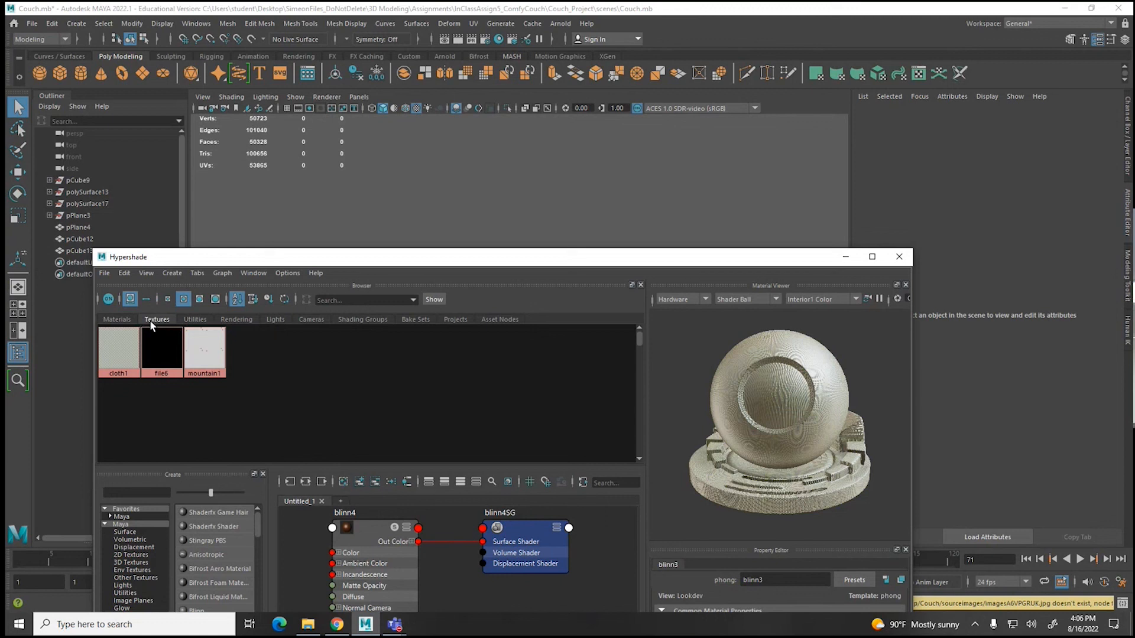
click(377, 537)
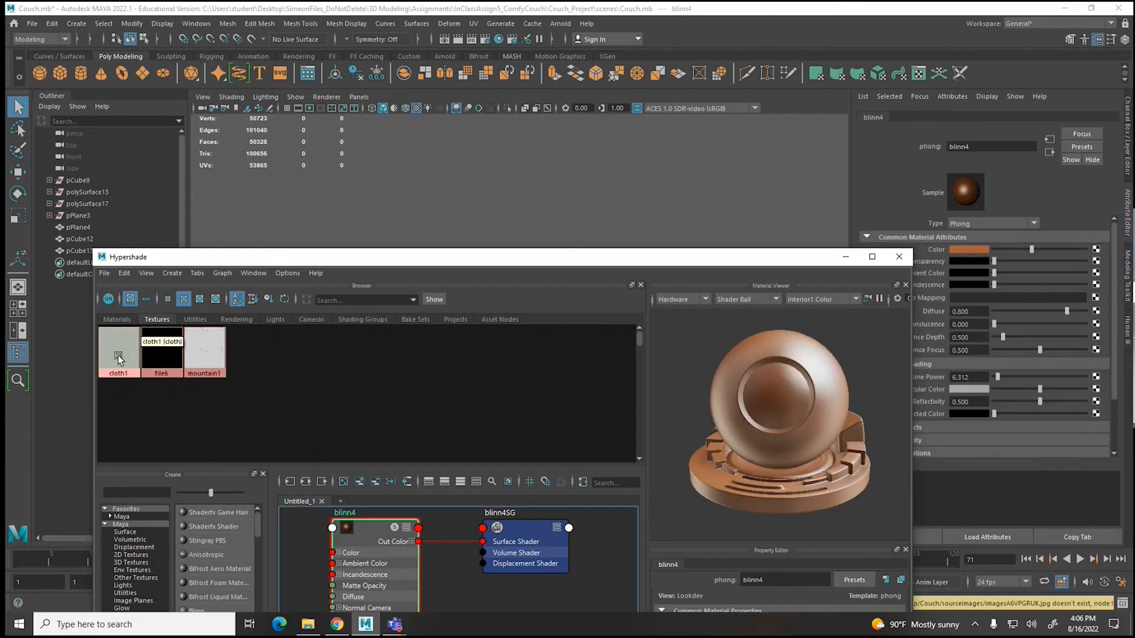
middle_drag(908, 319, 937, 300)
click(845, 263)
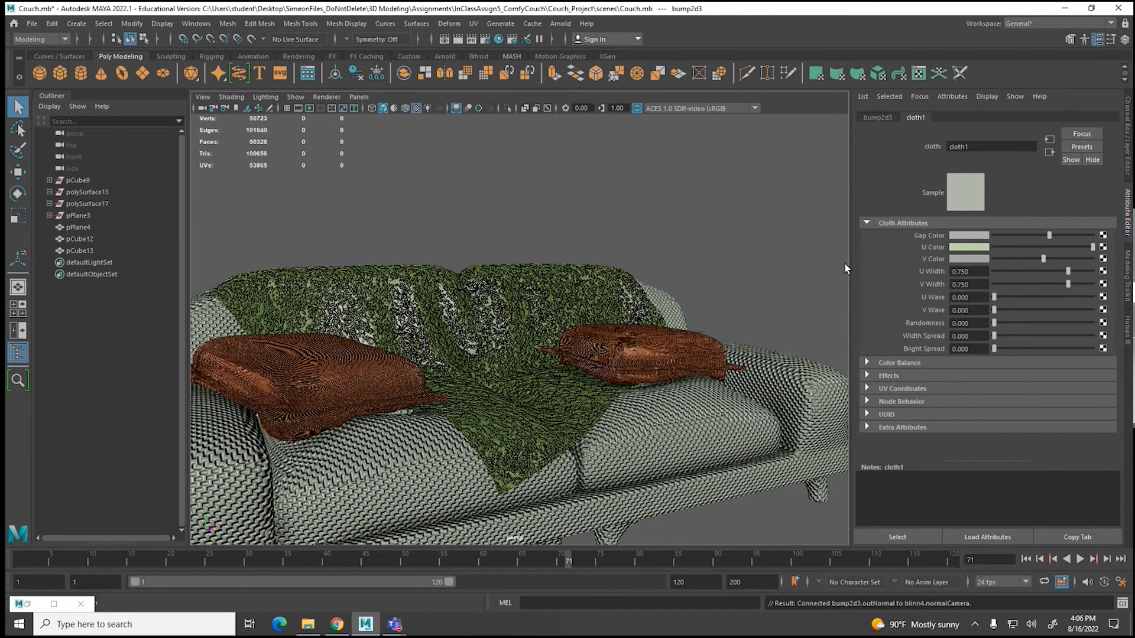
Step: Set the U repeat of the cloth1 texture's 2D placement to 120
alt+drag(508, 379, 561, 379)
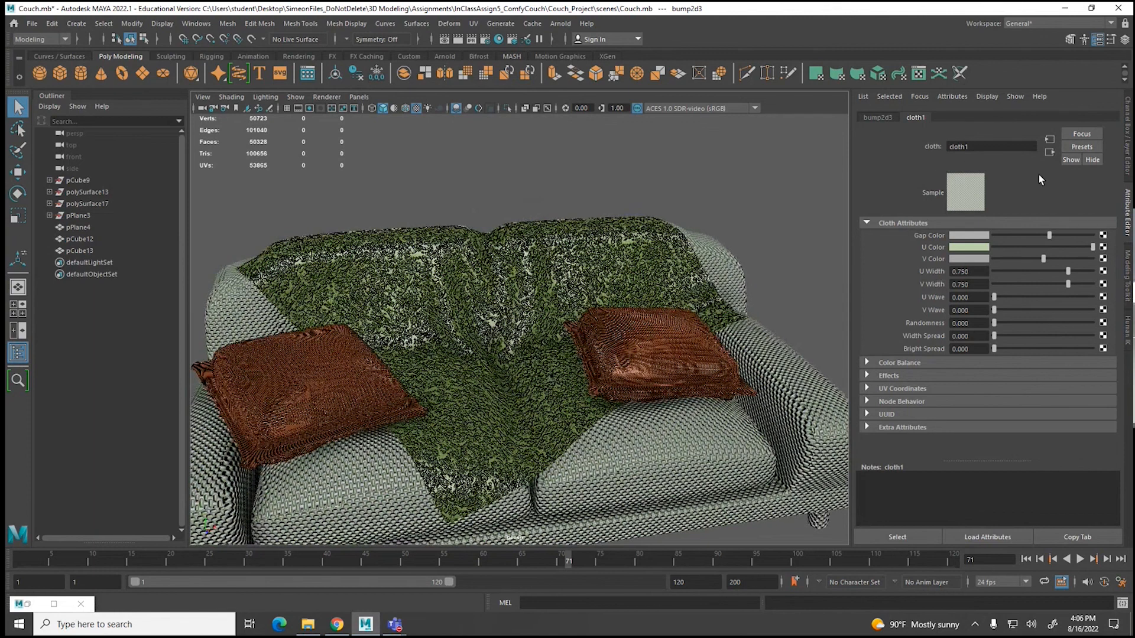
click(1049, 139)
double_click(976, 327)
text(1)
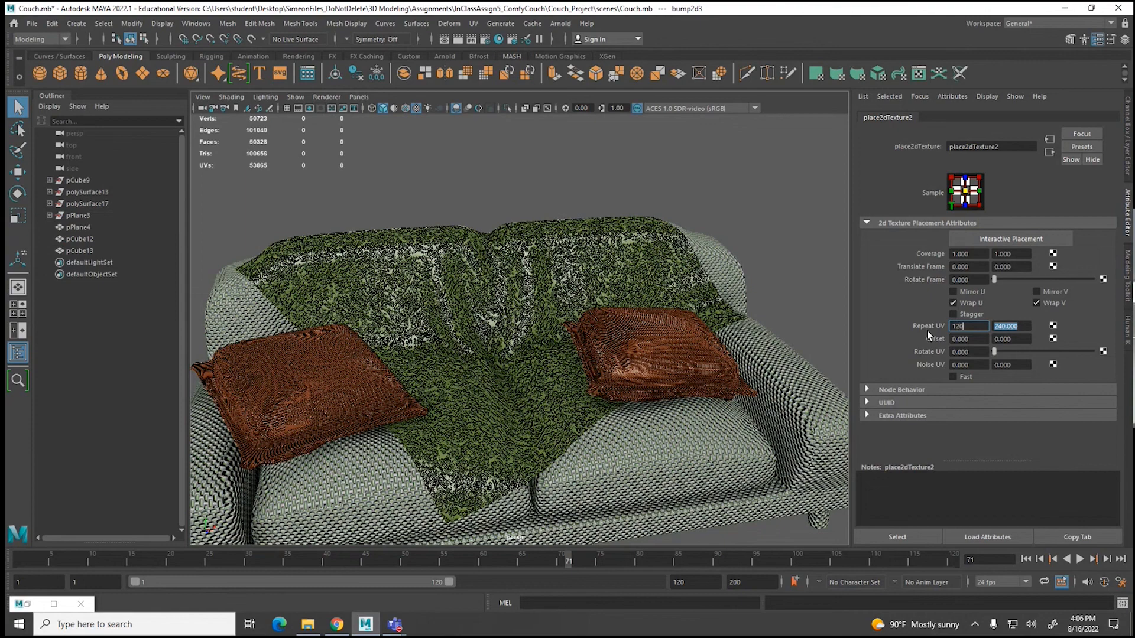
text(20)
key(Return)
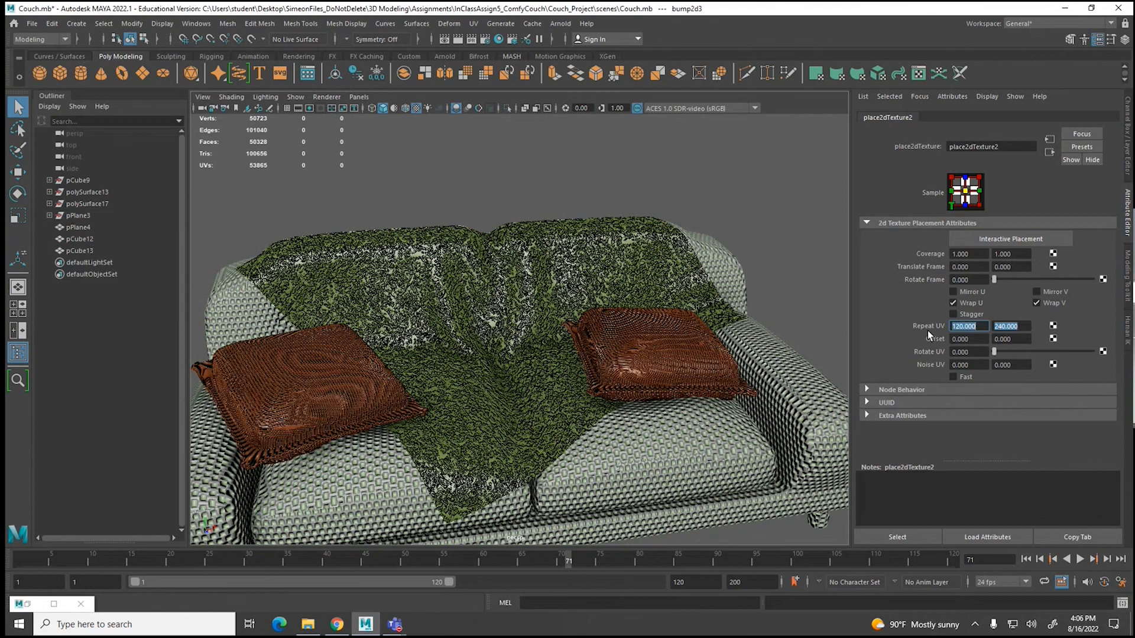
Step: Deselect everything and examine the whole couch from several angles, briefly in wireframe and again in textured display
click(828, 305)
scroll(770, 355, down, 4)
alt+drag(764, 384, 720, 383)
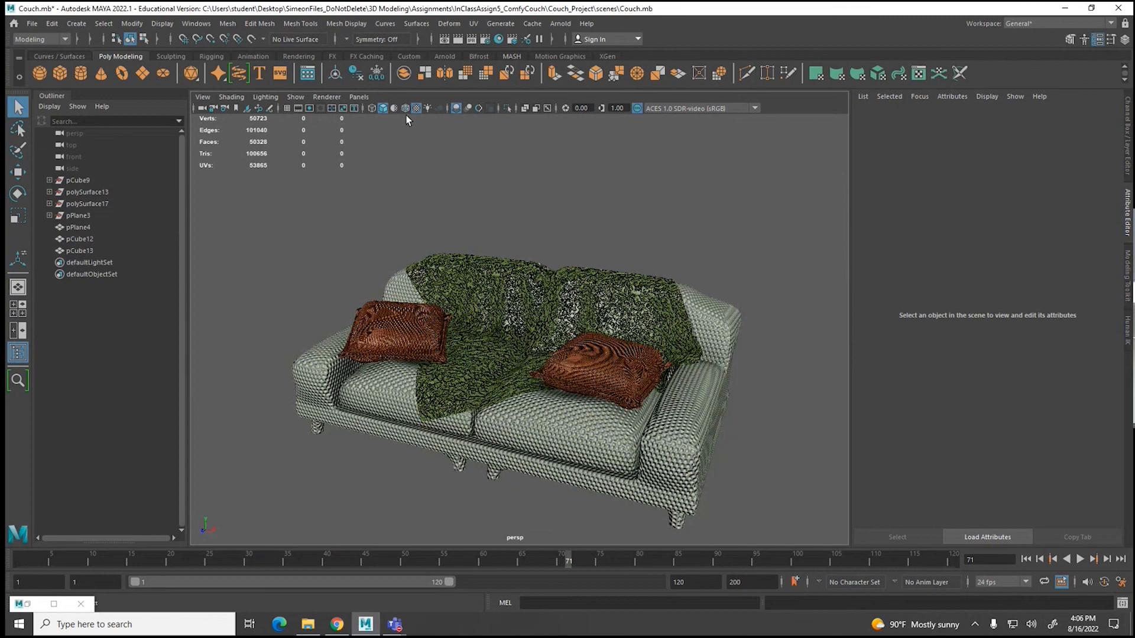
key(4)
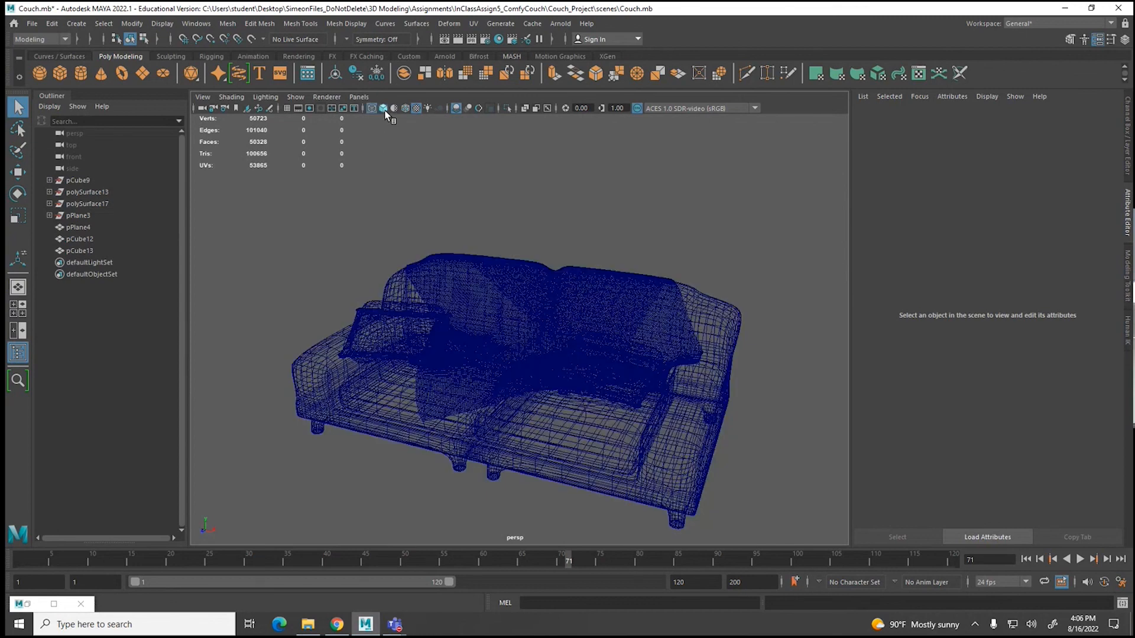
key(6)
alt+right_drag(466, 268, 468, 331)
alt+drag(469, 331, 530, 344)
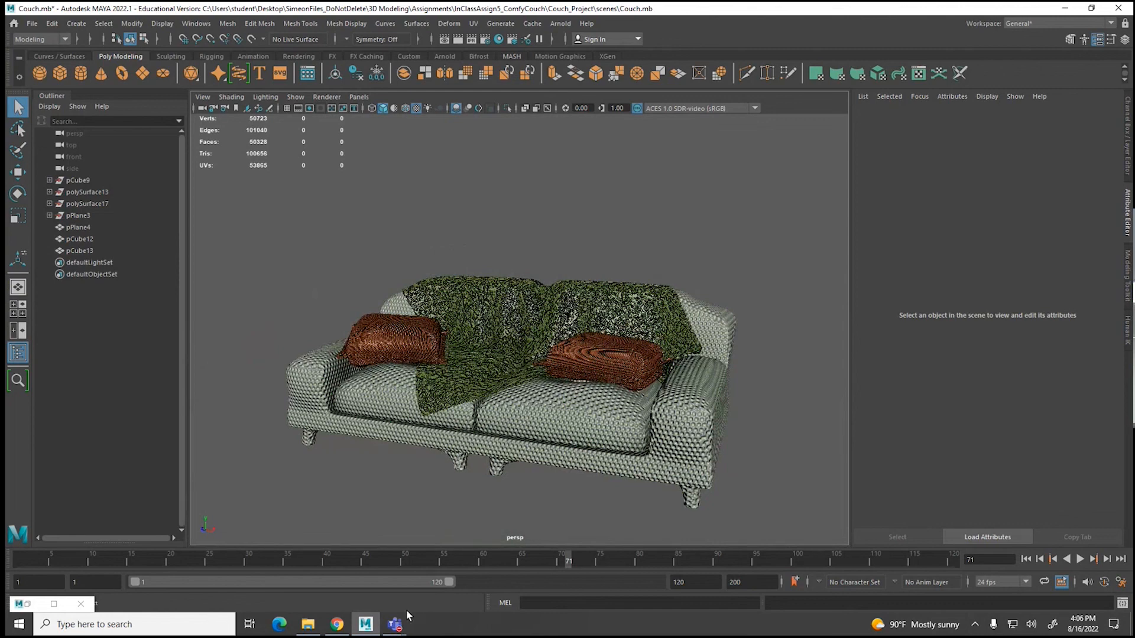
Step: Bring up the previews of the open Microsoft Teams windows
mouse_move(402, 624)
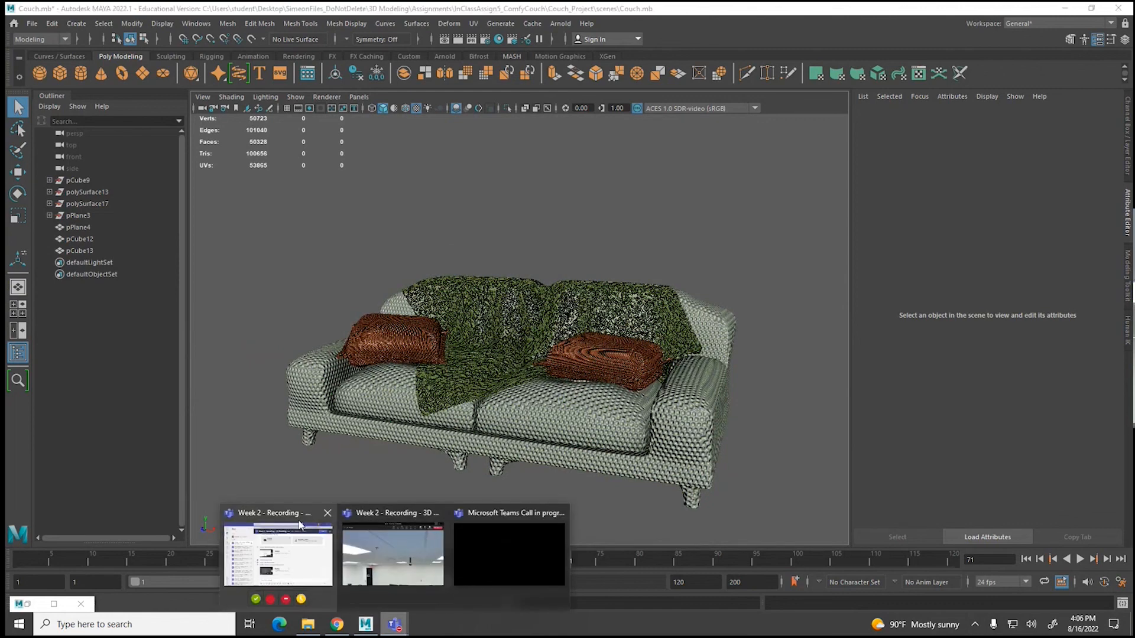